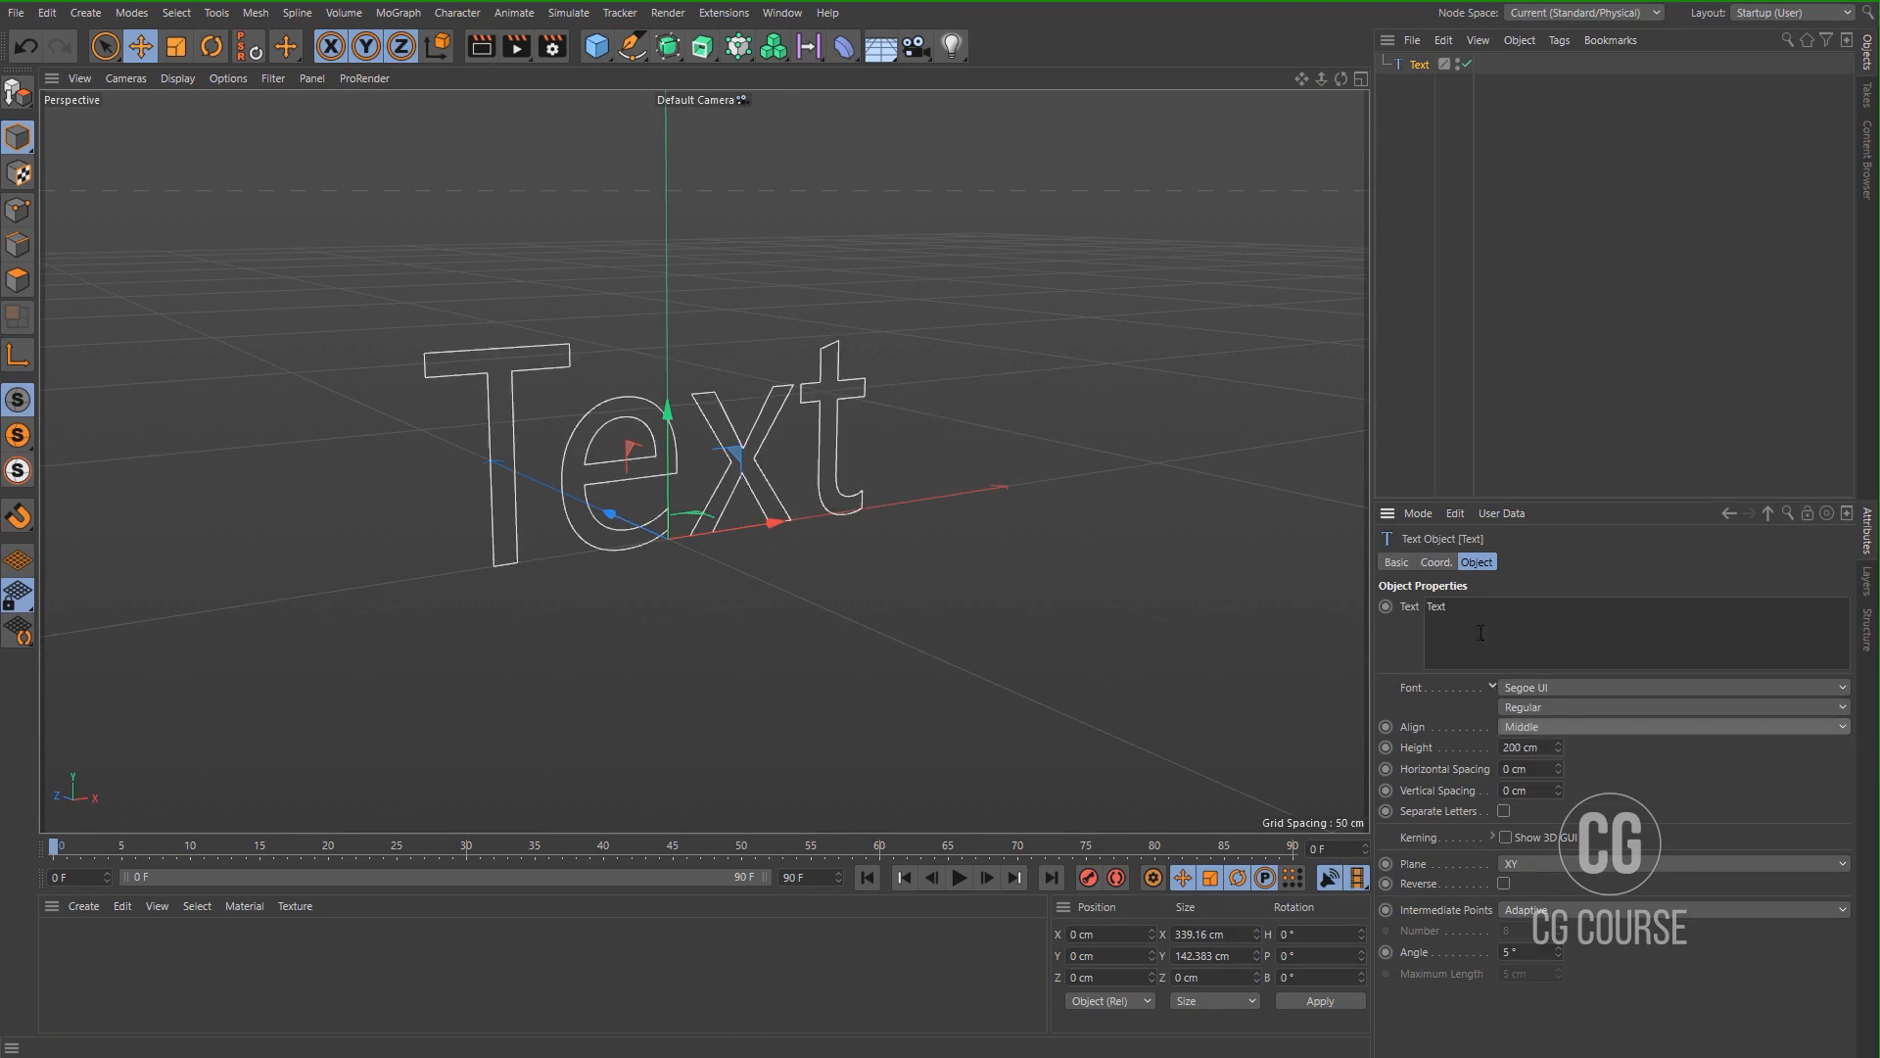
Replace the text spline's default content with "cinema".
left_click_drag(1447, 606, 1411, 608)
type("cinema")
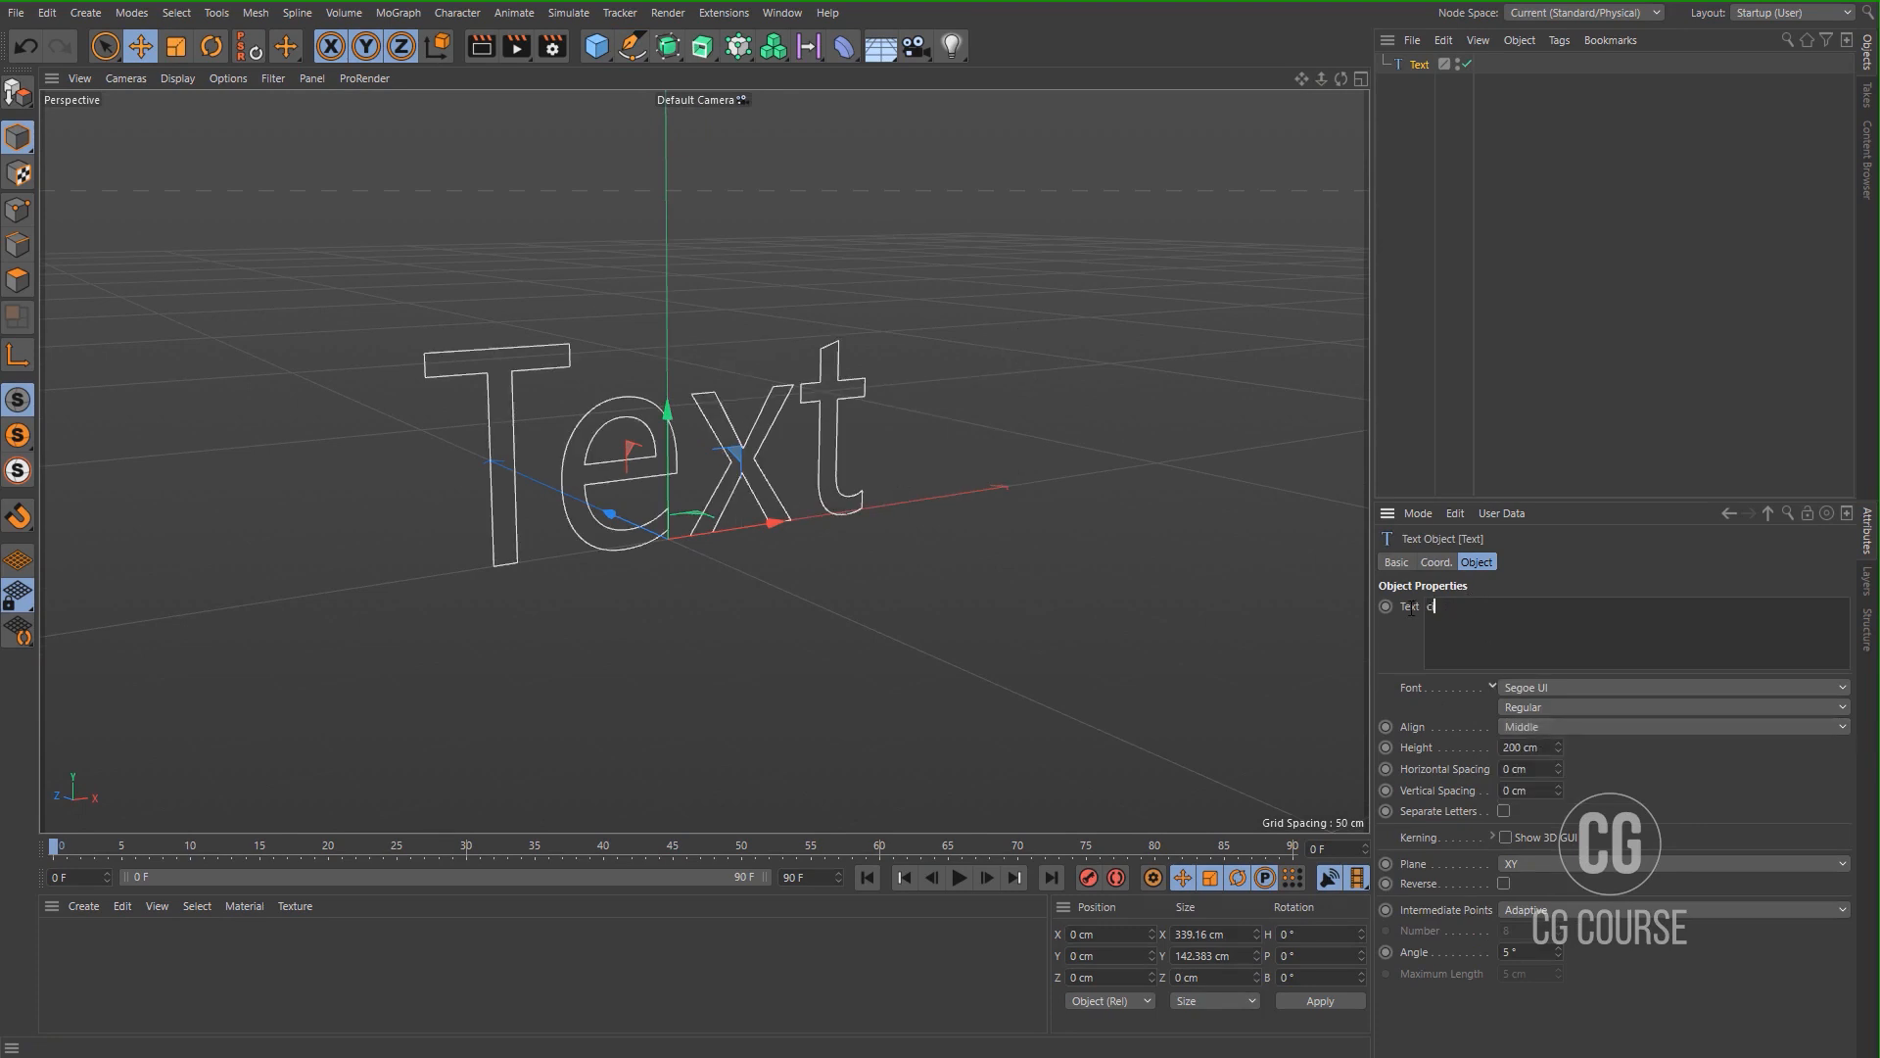
left_click(1469, 427)
left_click(1422, 63)
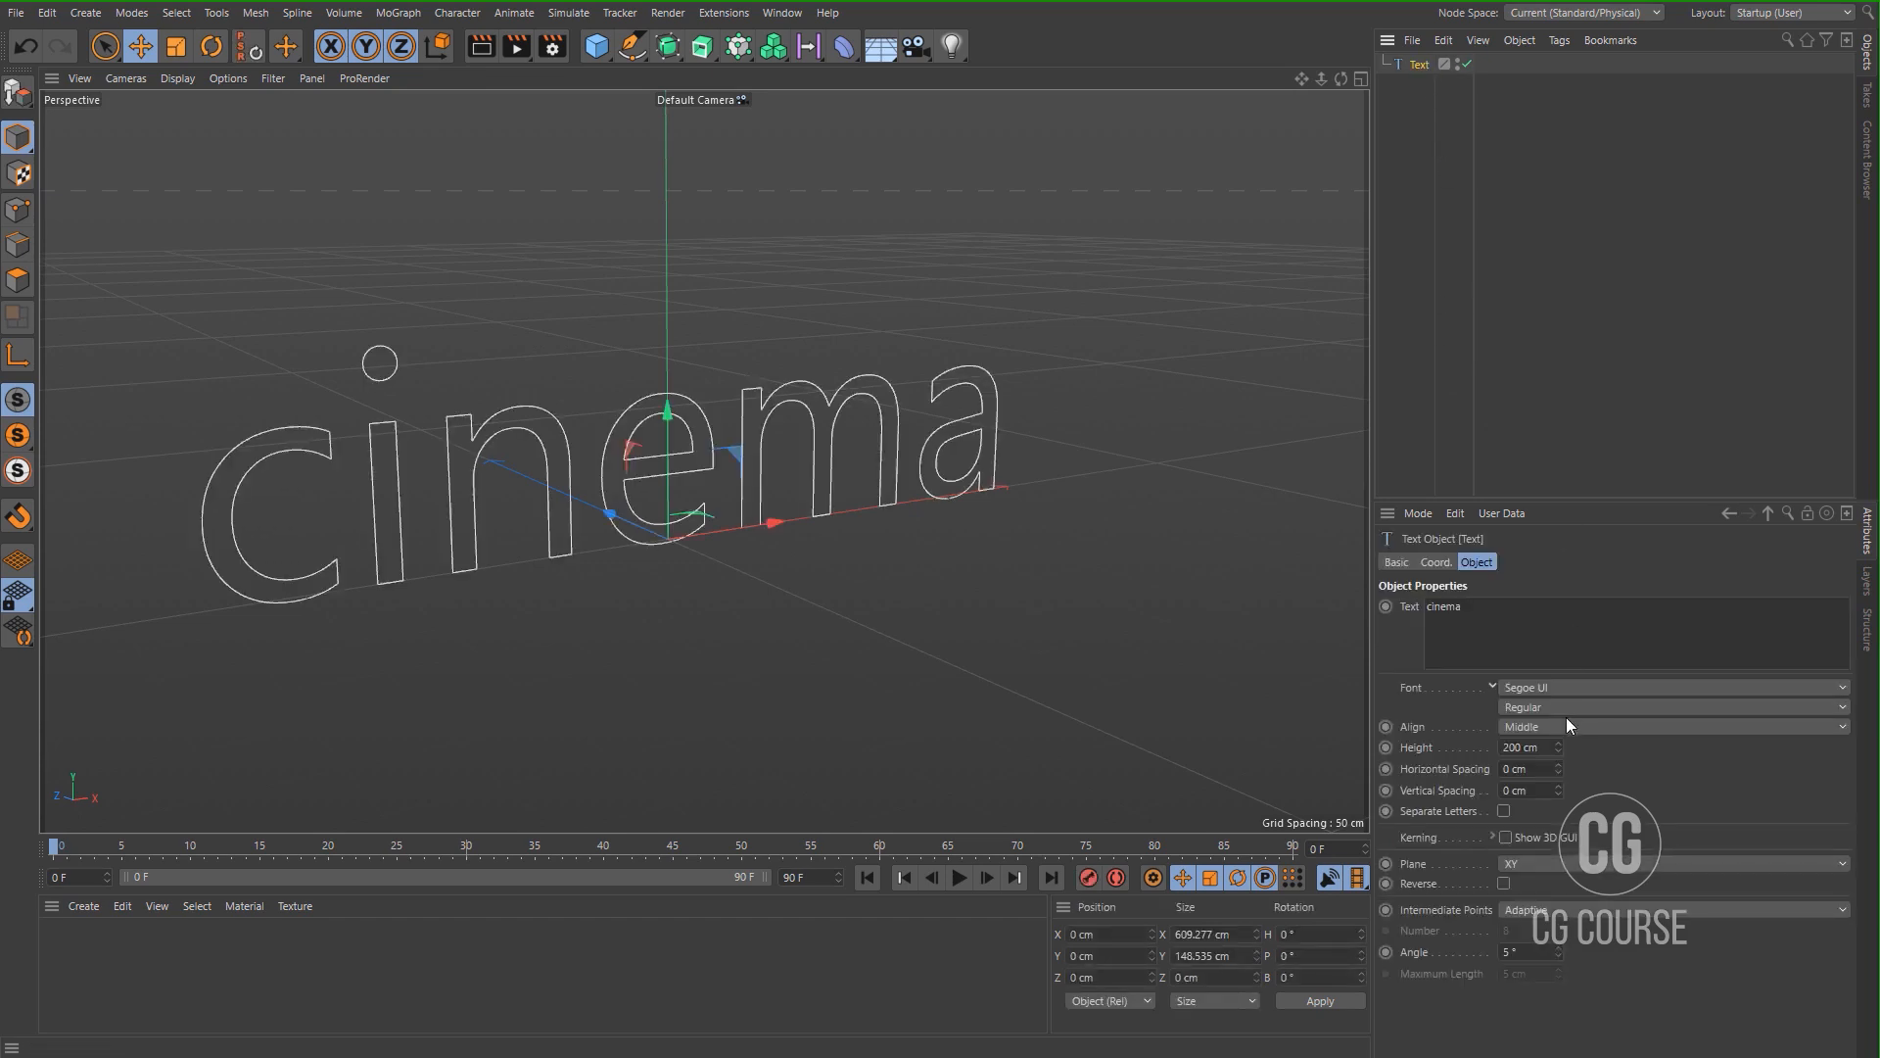
Change the text's font to Bebas Neue Bold and move the text back along Z to about 129 cm.
left_click(1508, 688)
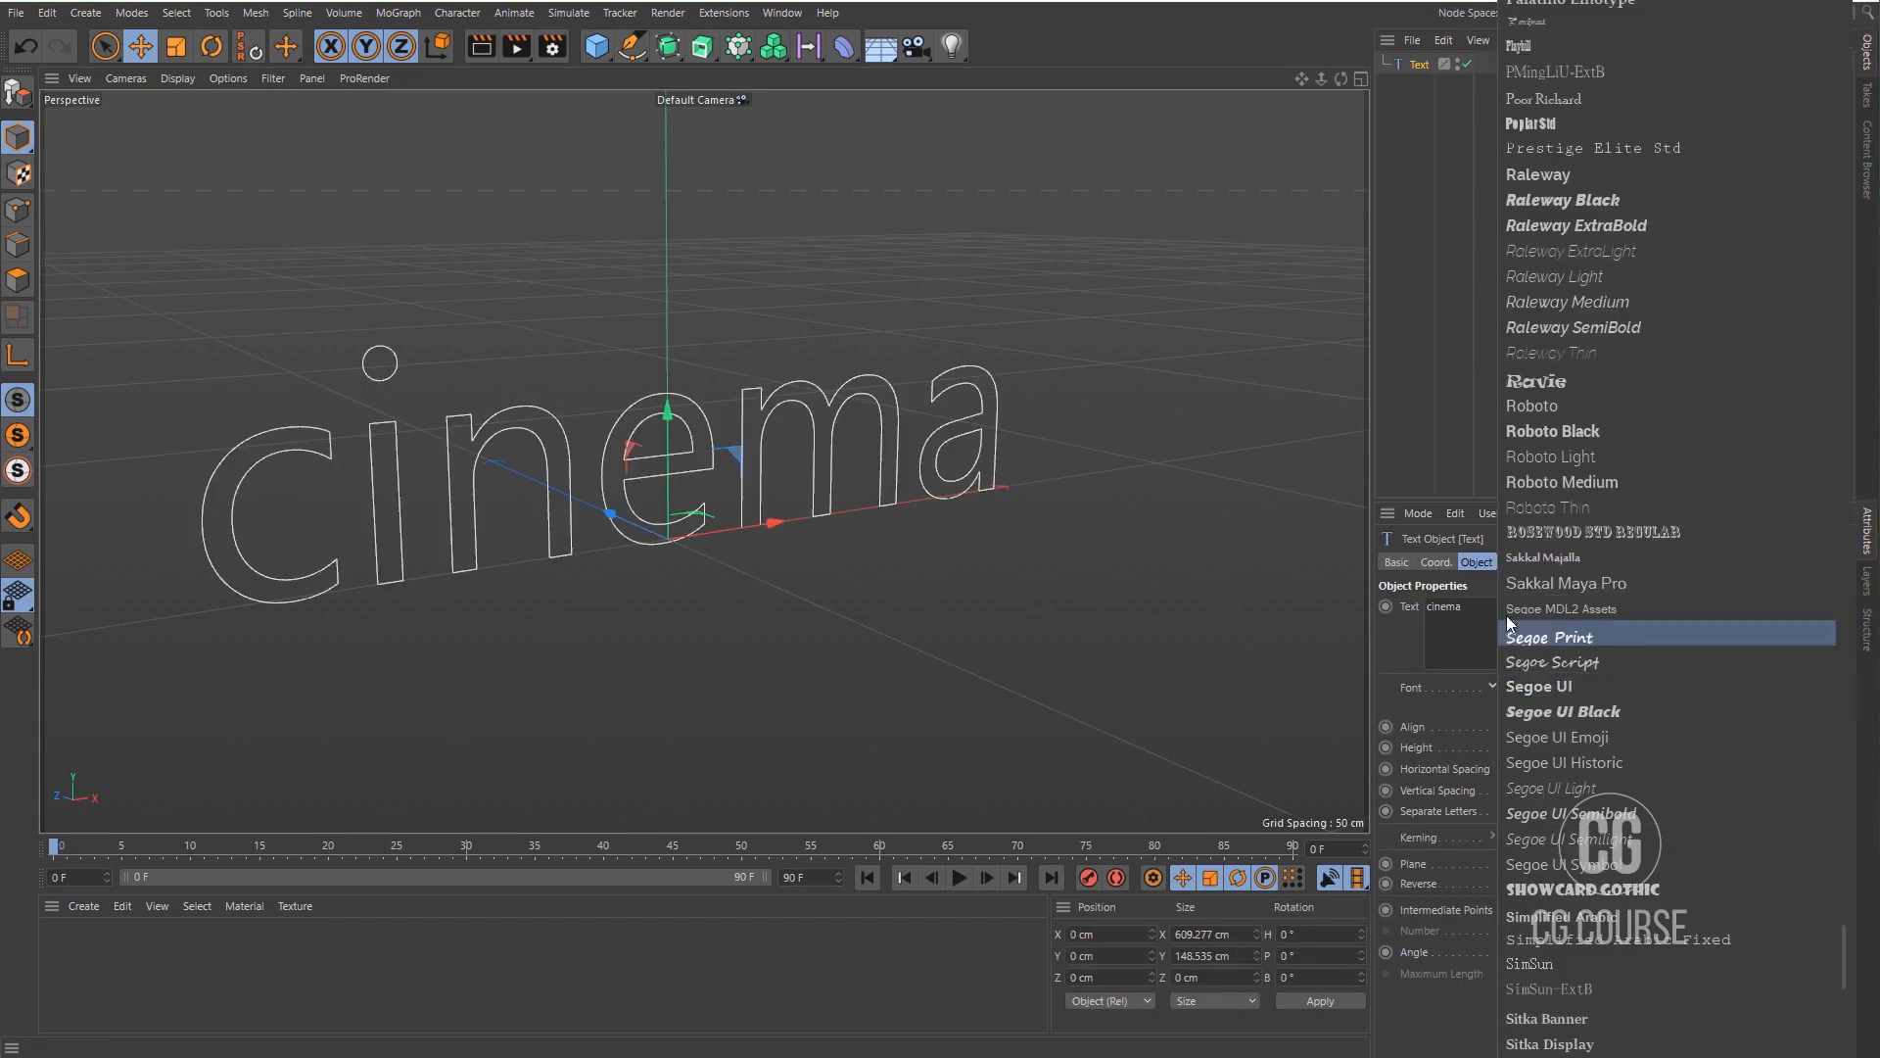
scroll(1582, 527, "up", 3)
scroll(1583, 519, "up", 15)
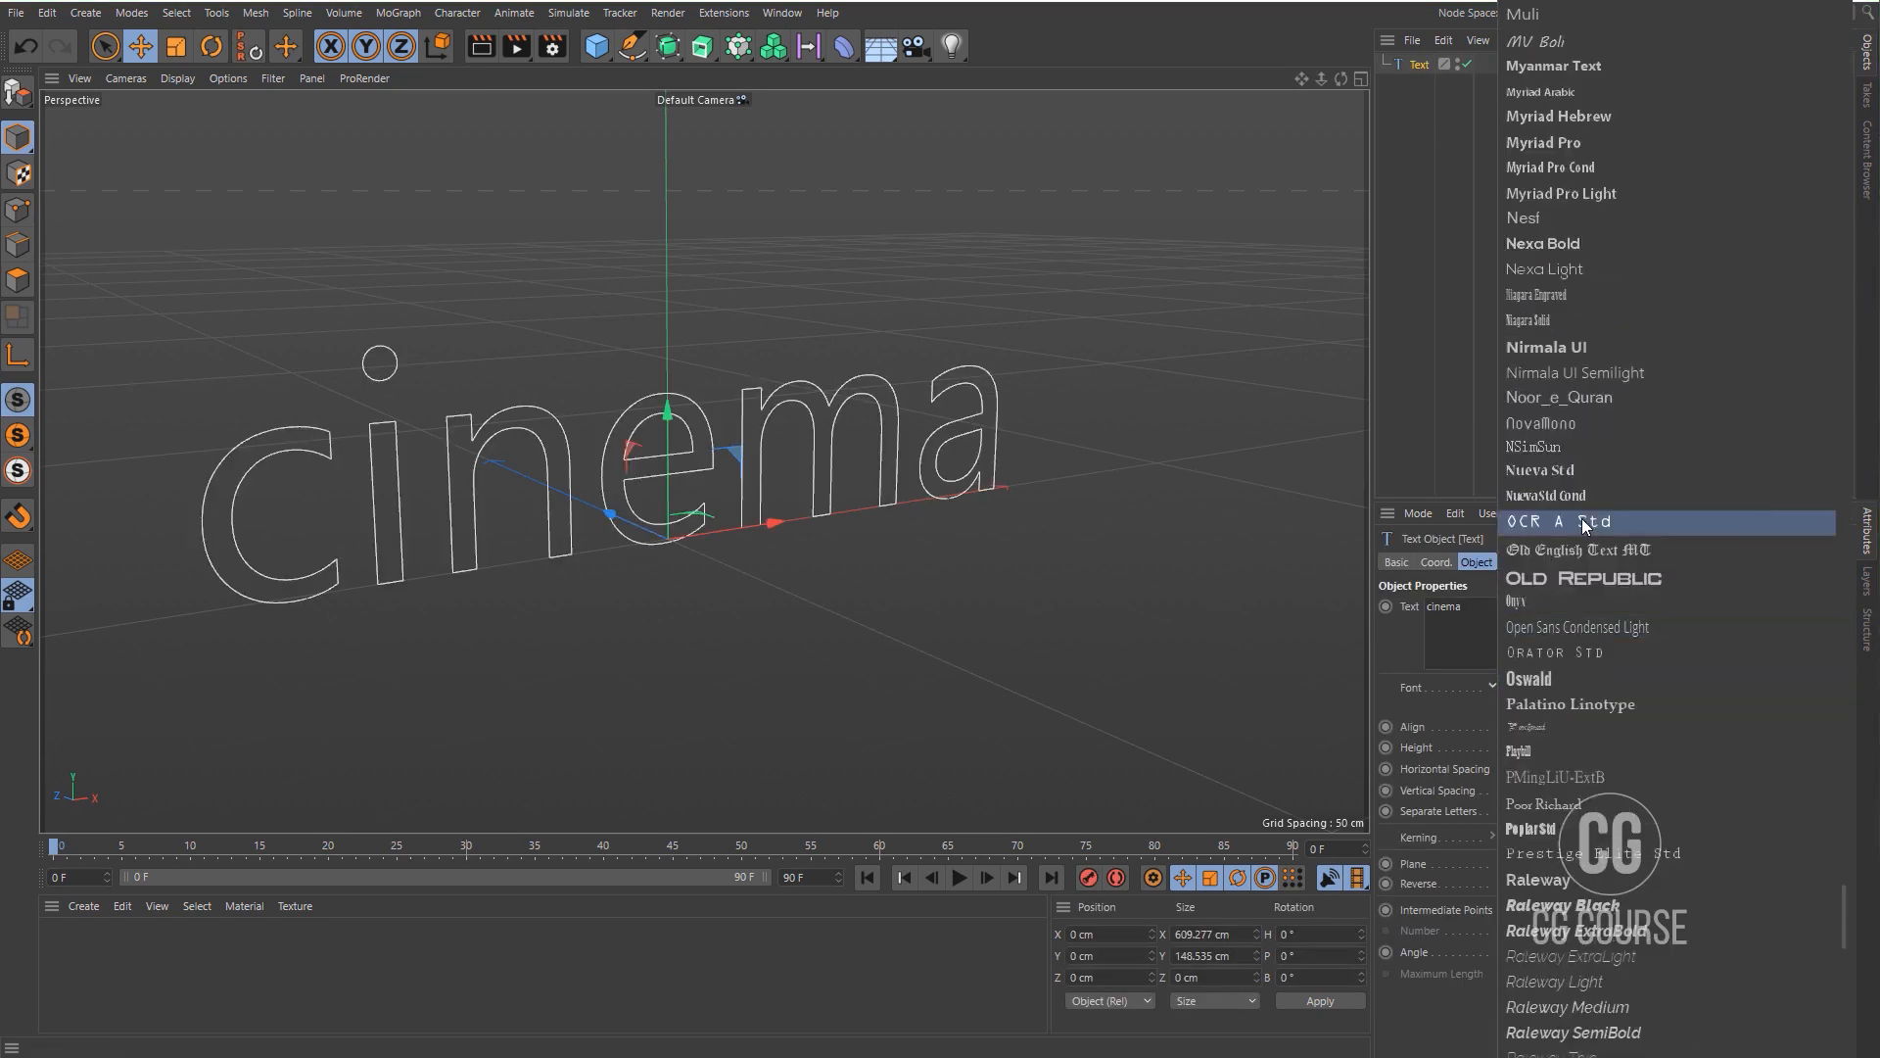
scroll(1582, 519, "up", 15)
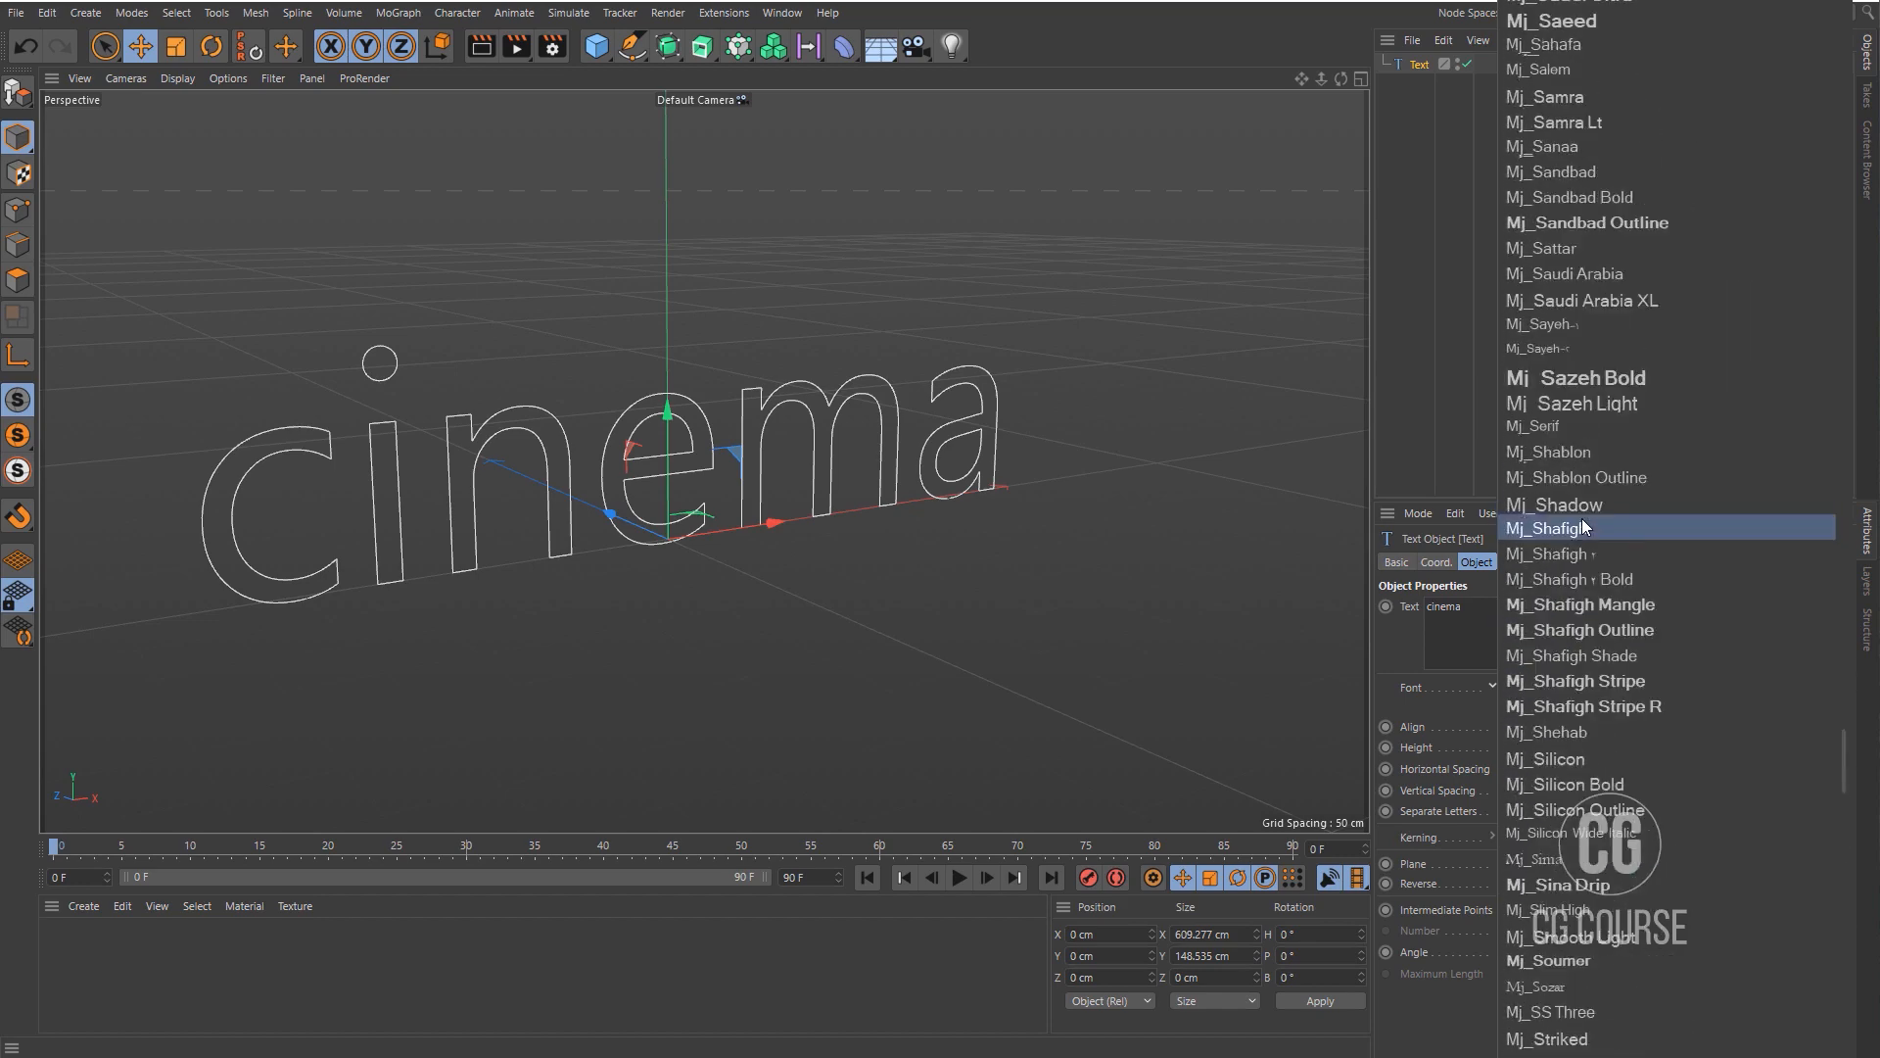
scroll(1582, 526, "up", 15)
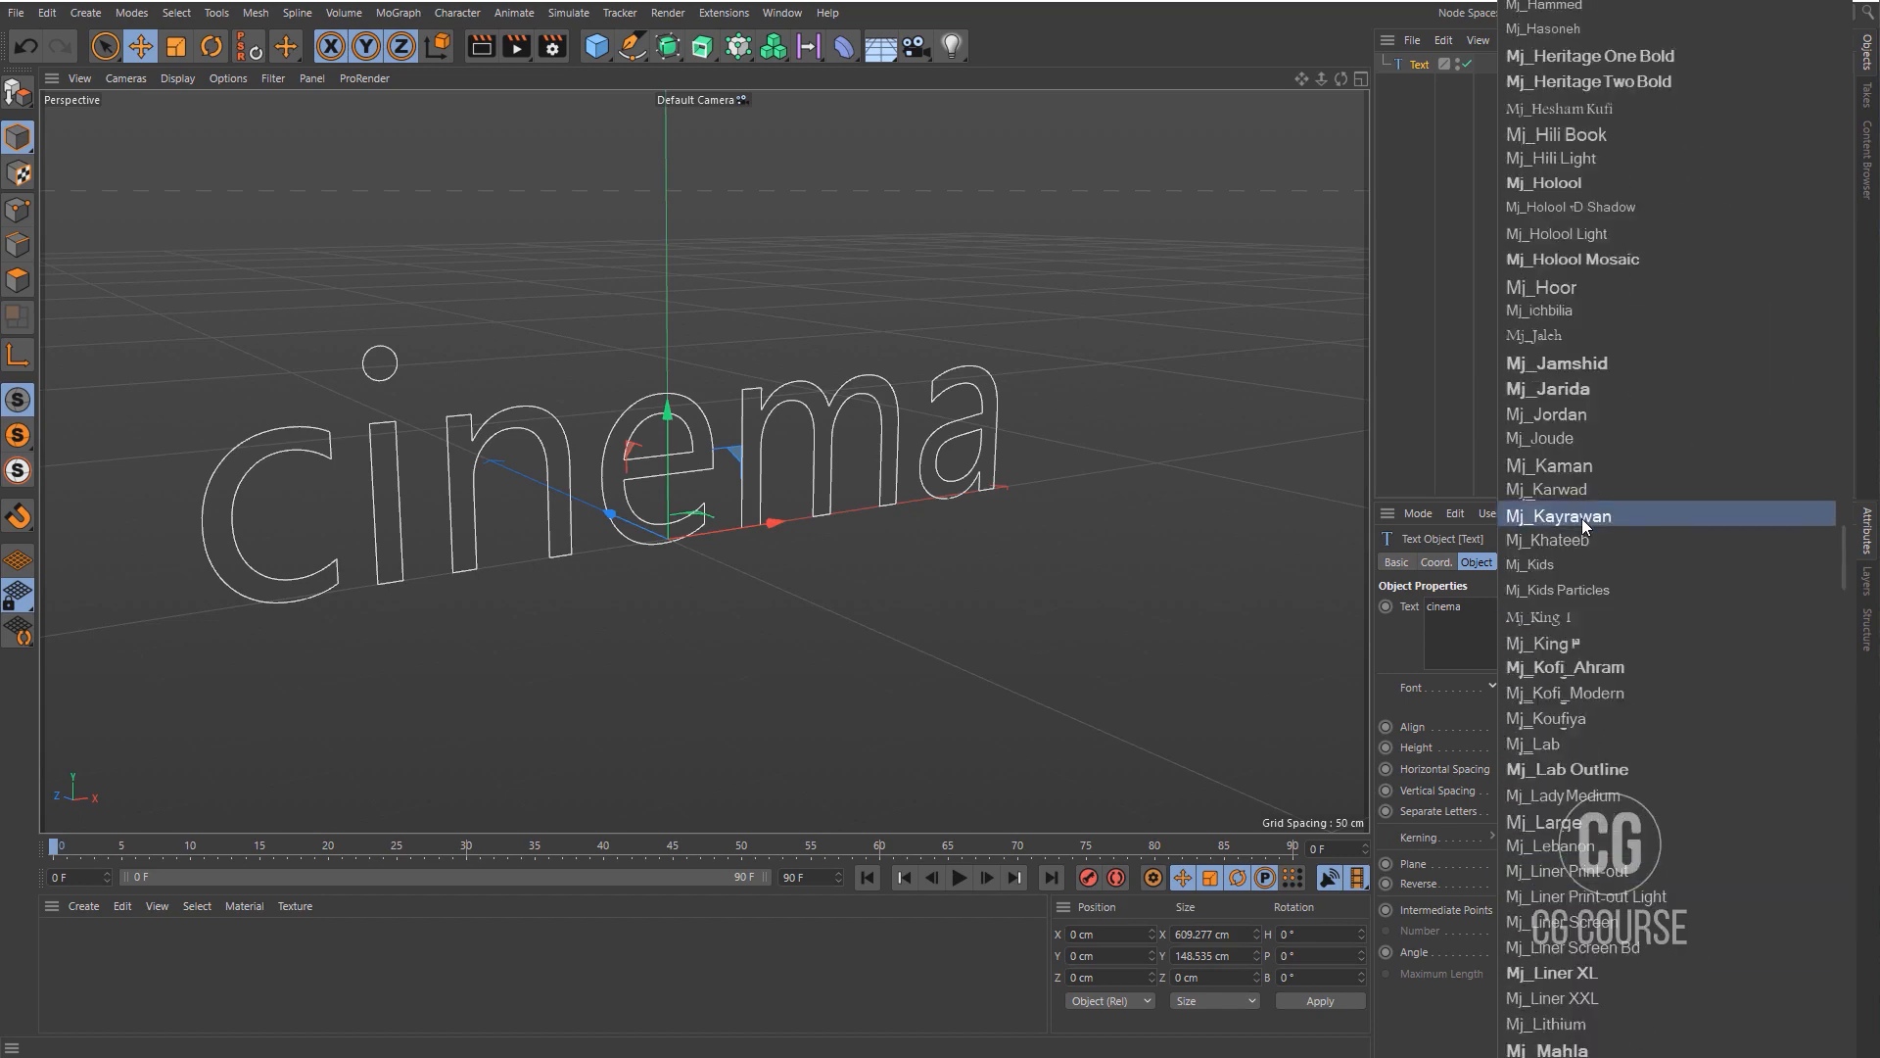
scroll(1582, 526, "up", 15)
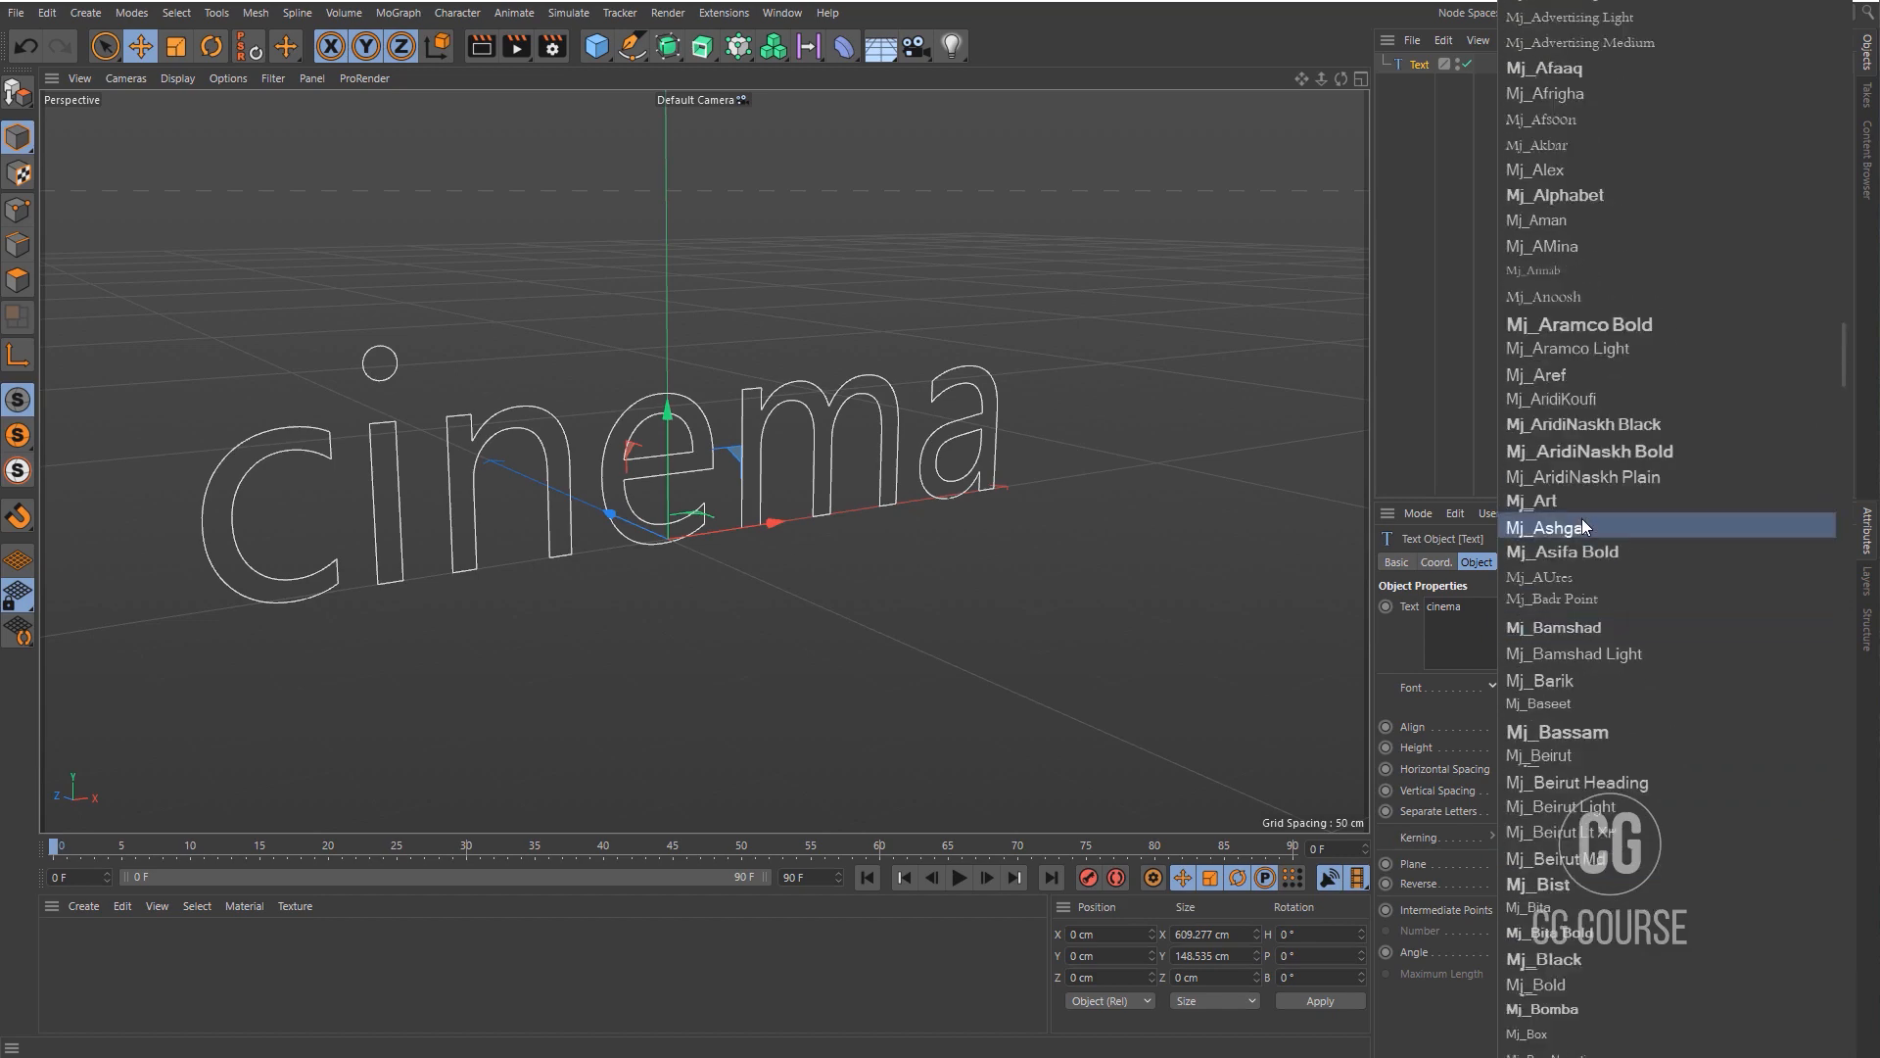
scroll(1582, 519, "up", 15)
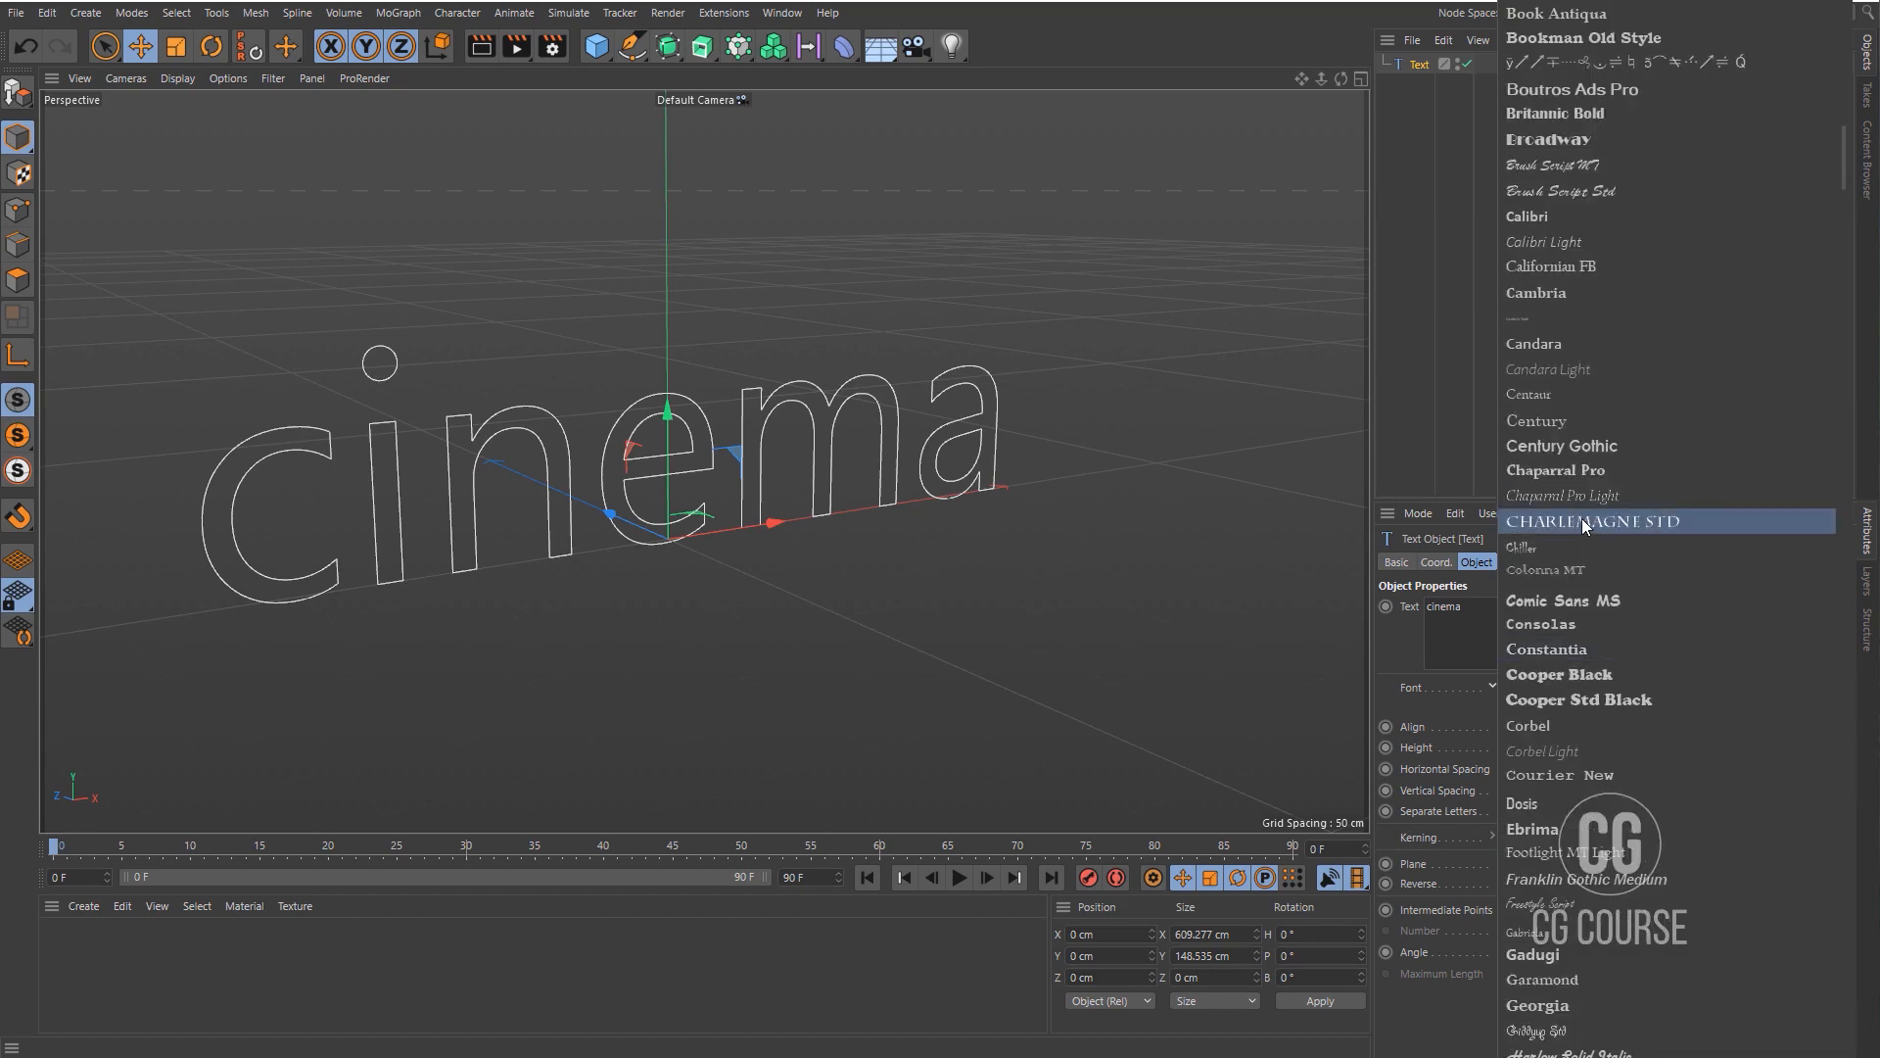
scroll(1582, 519, "up", 15)
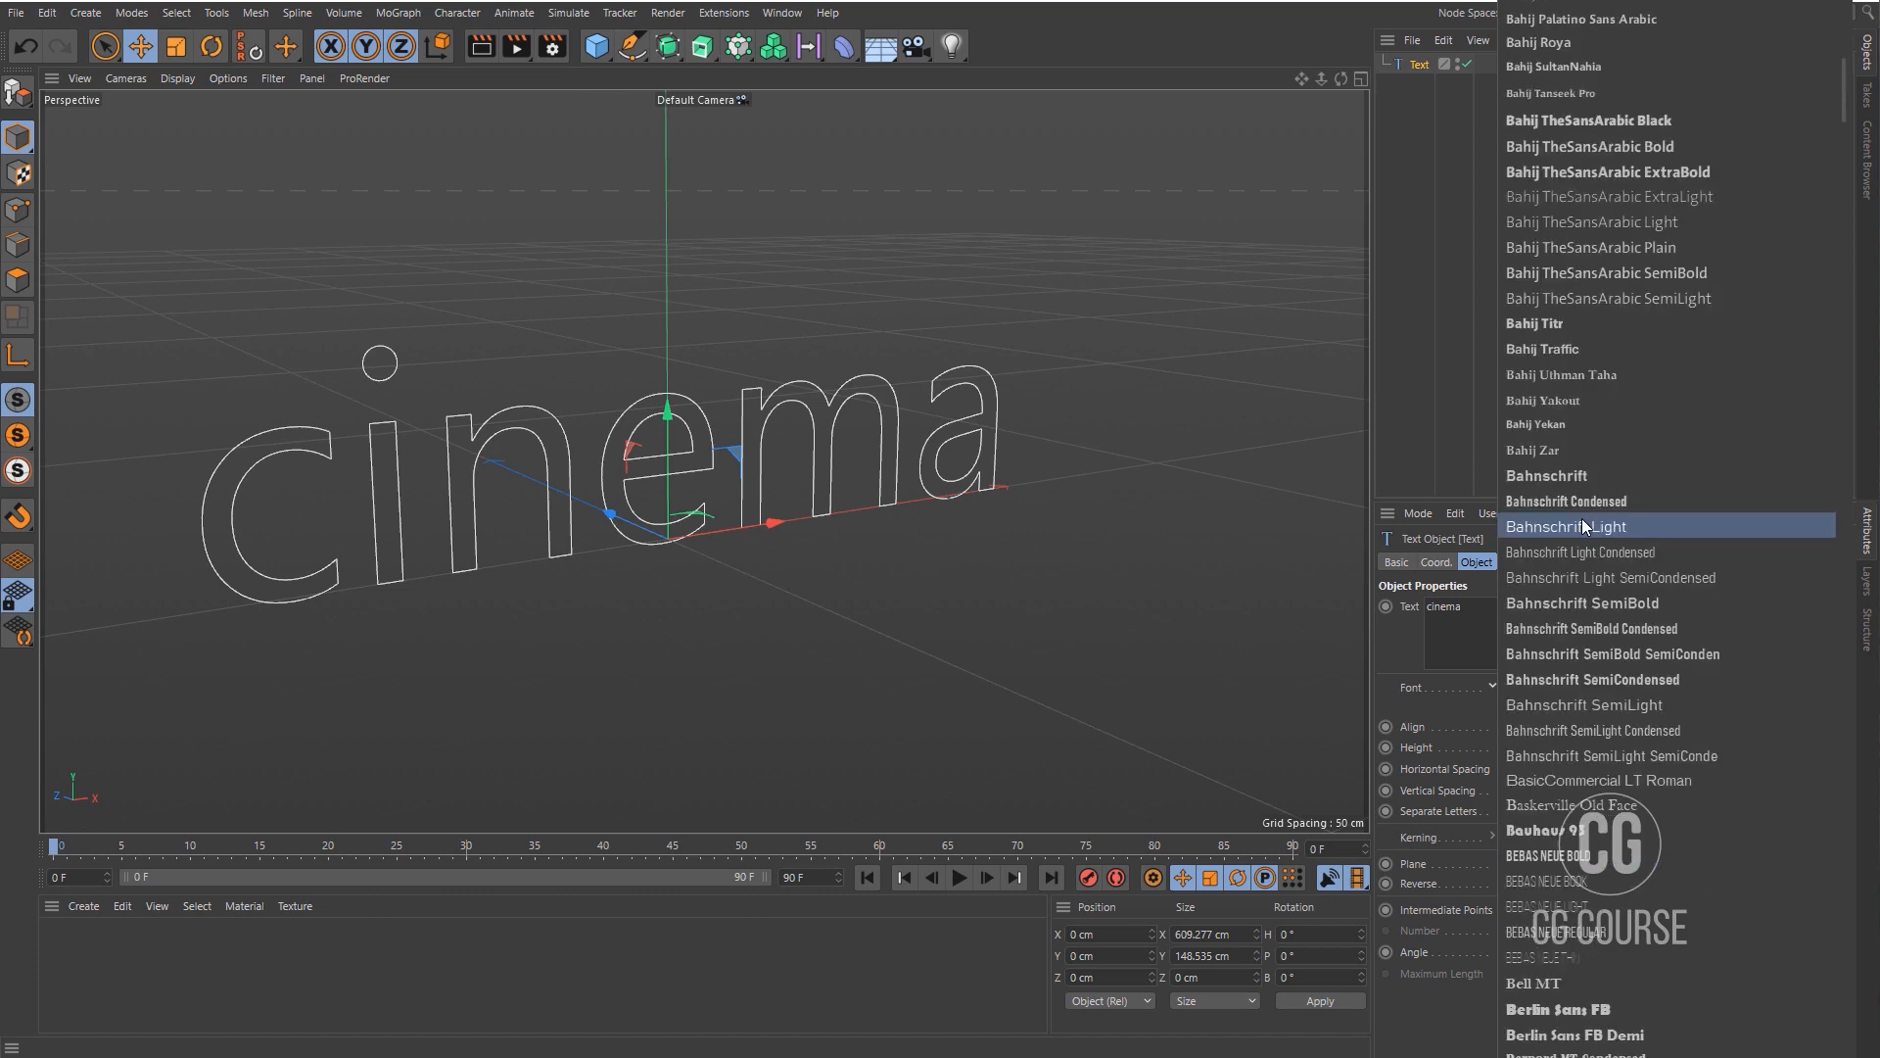
left_click(1560, 856)
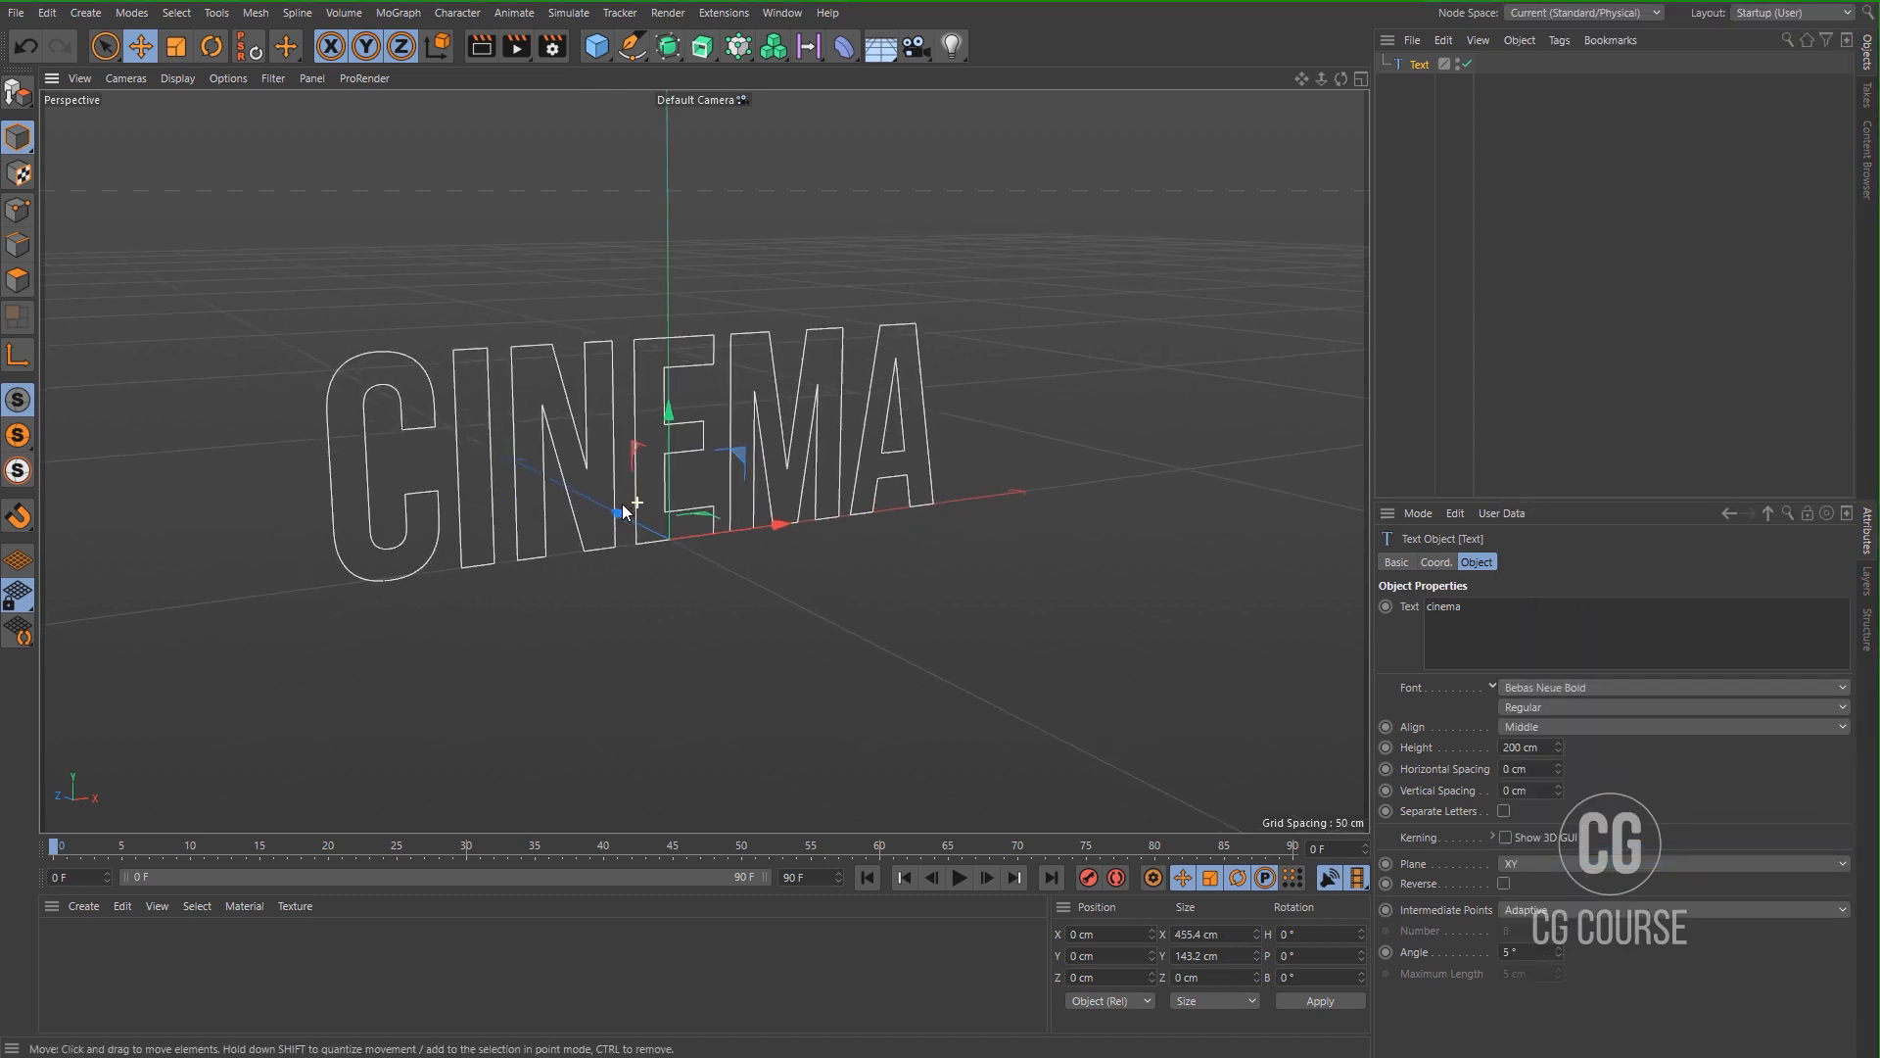
left_click_drag(619, 509, 548, 481)
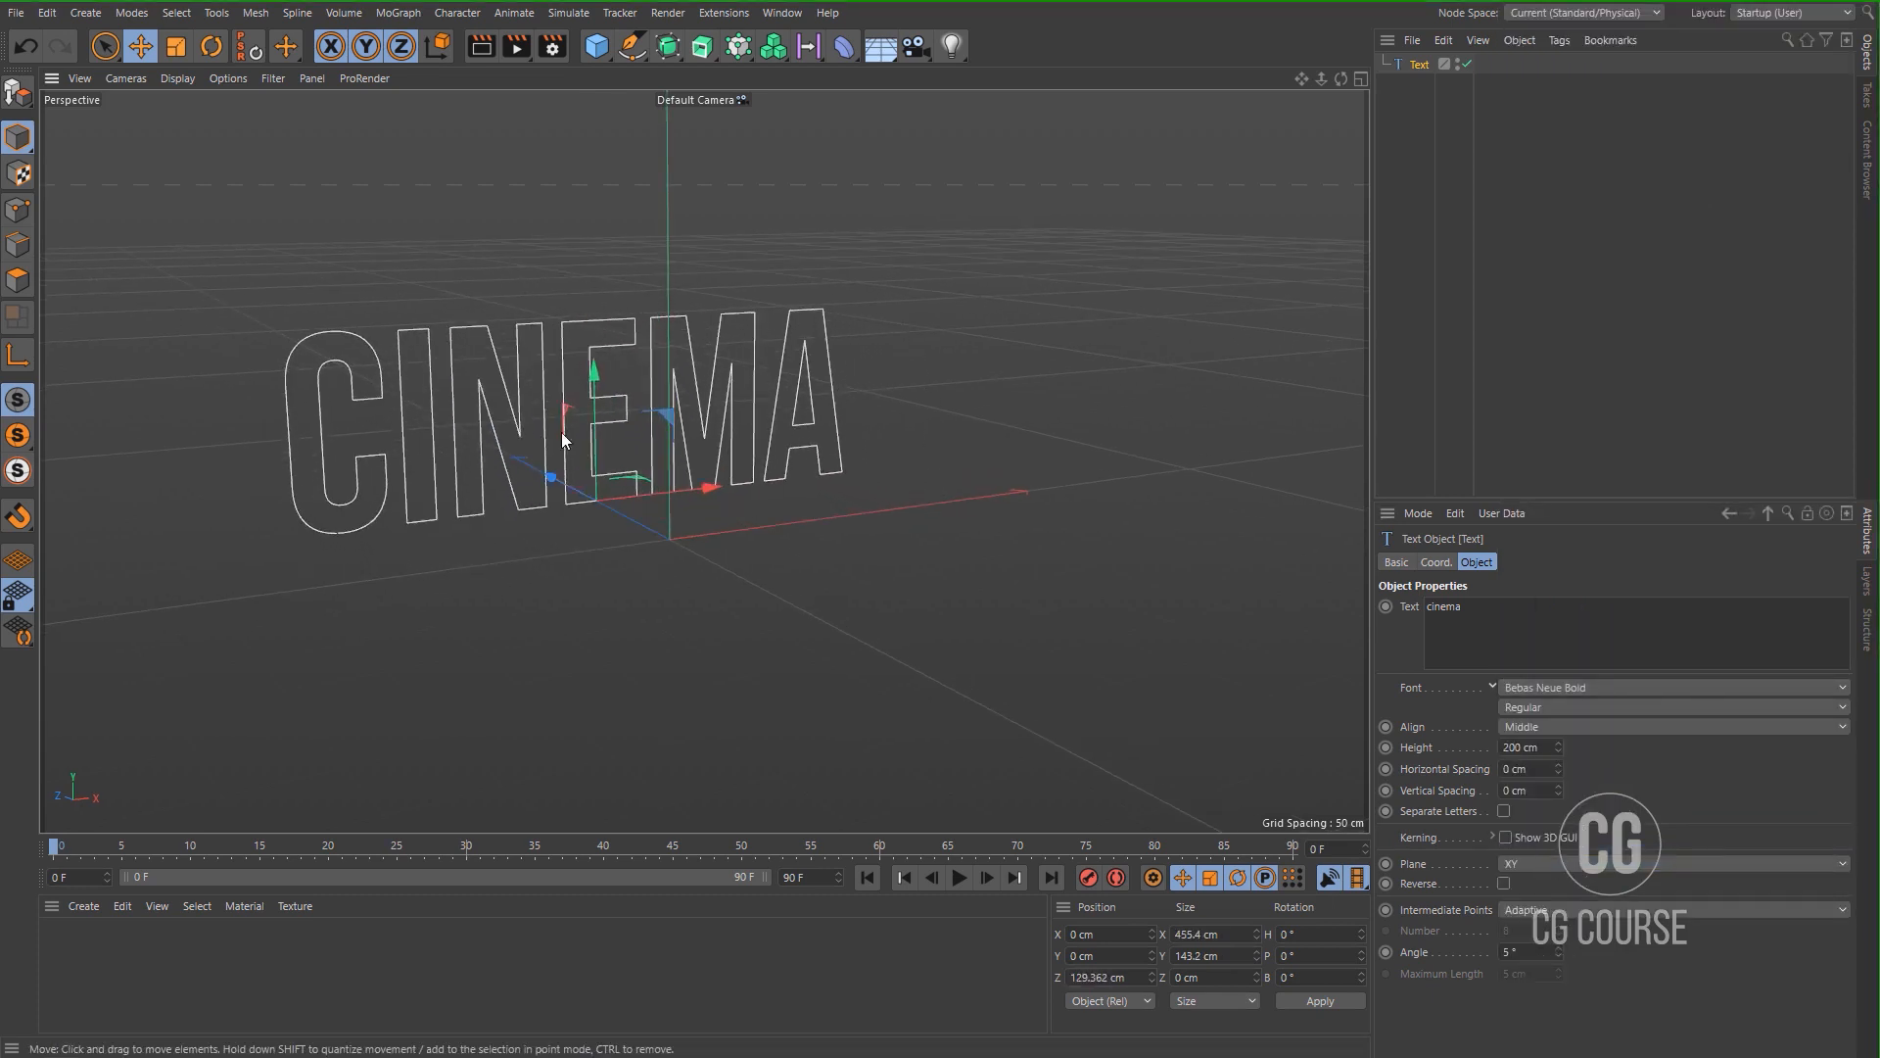
Extrude the text spline with an offset of 40 cm.
left_click(702, 46)
left_click(744, 66, "alt")
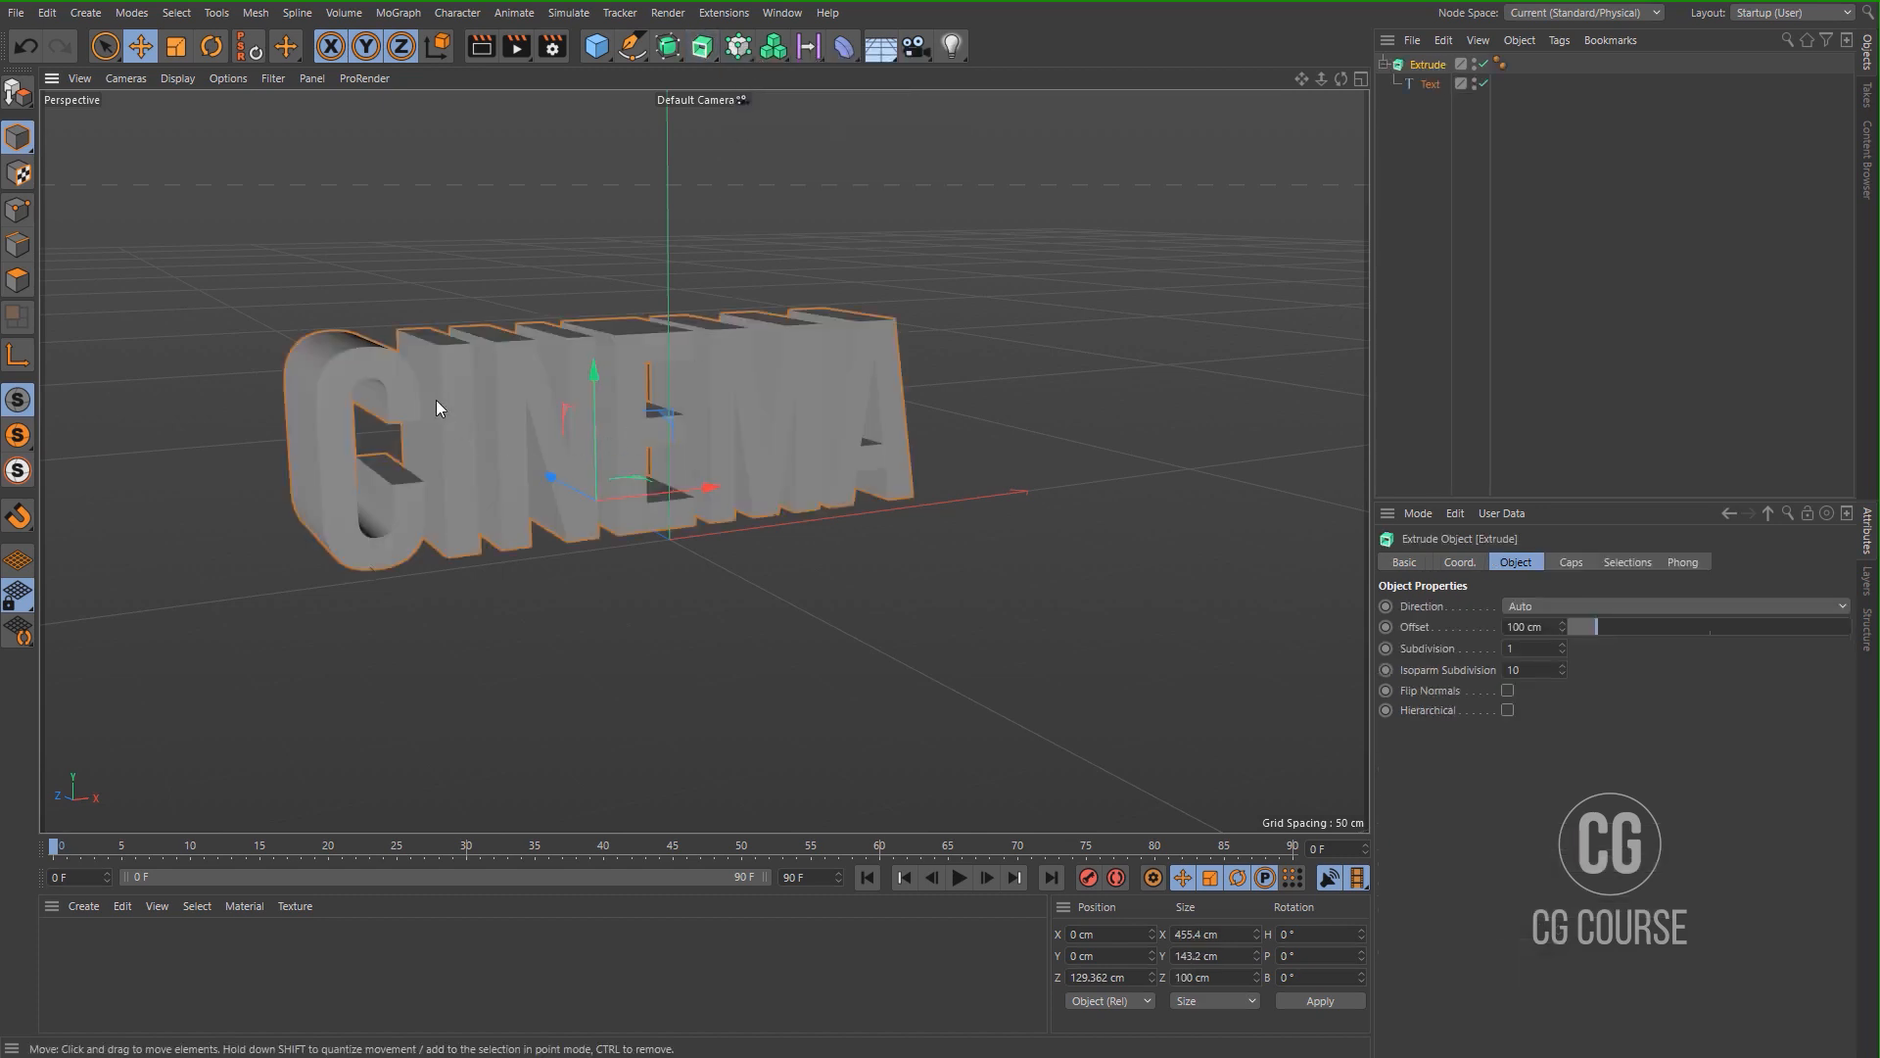
middle_click_drag(437, 409, 495, 399, "alt")
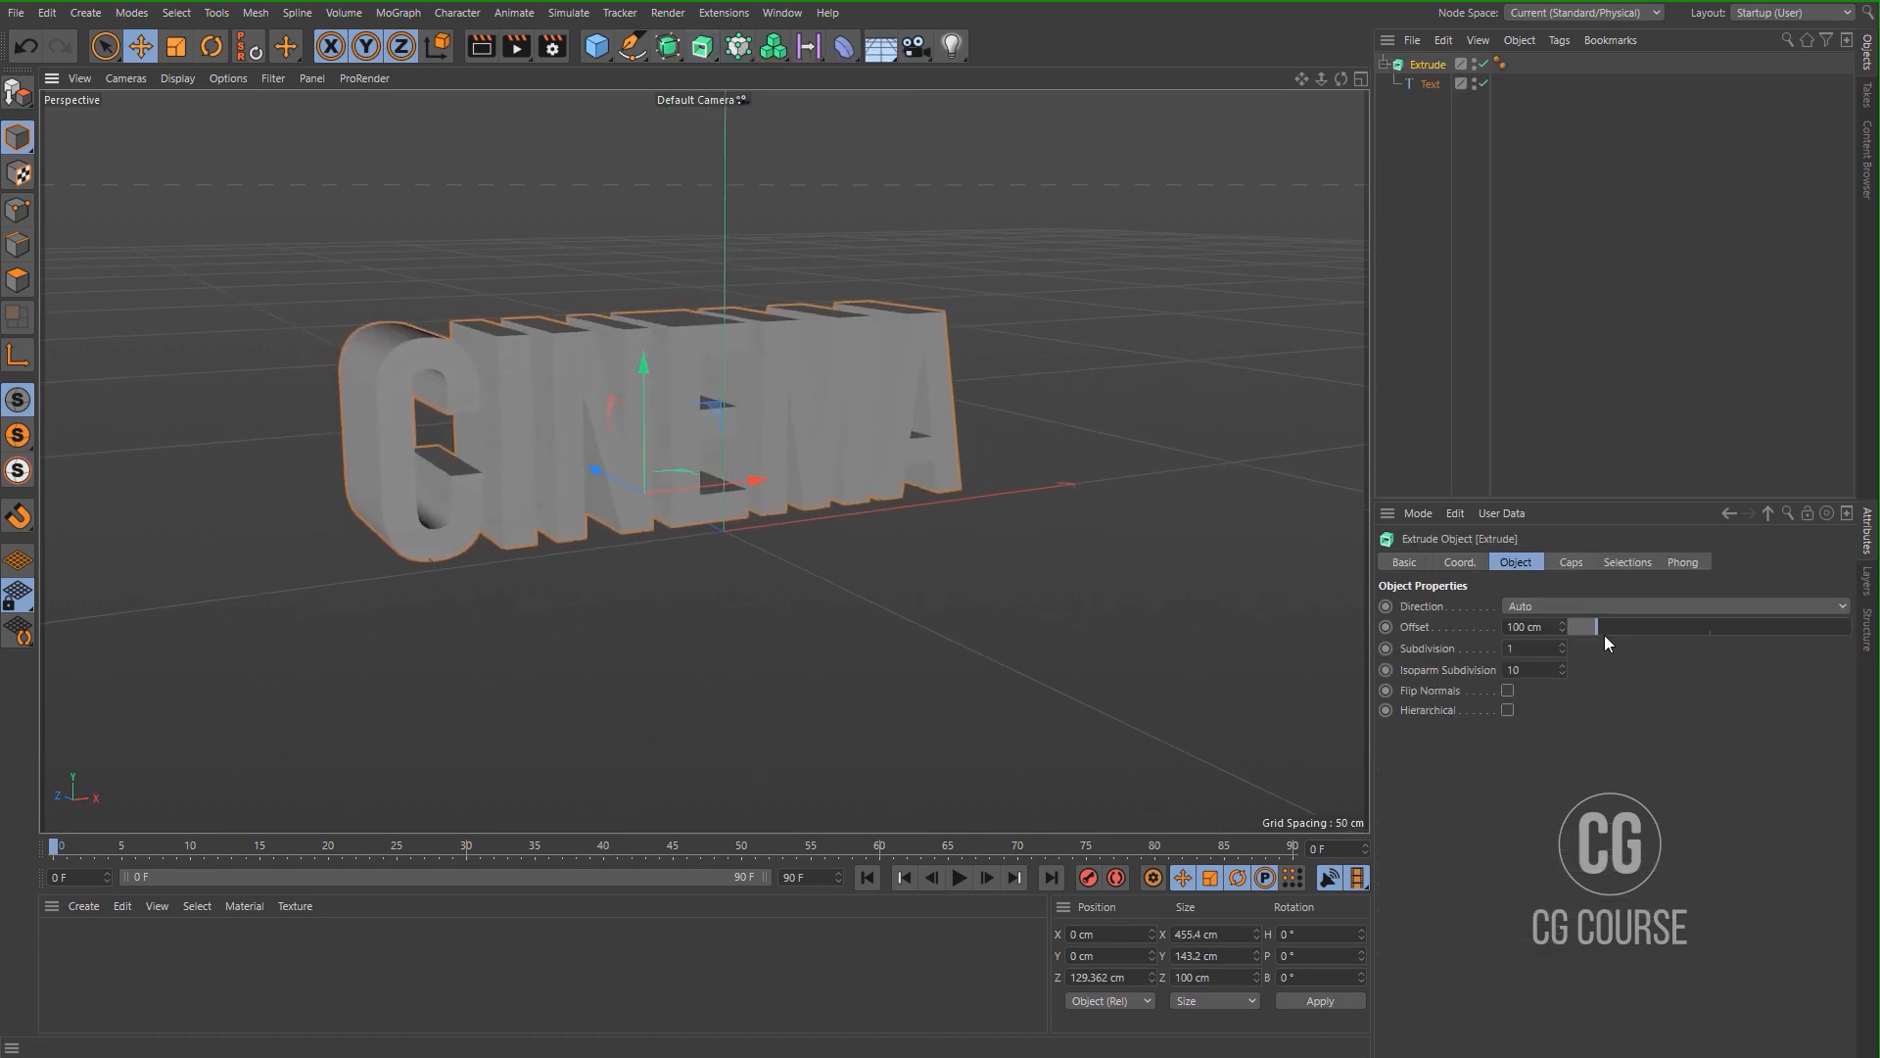
left_click_drag(1604, 635, 1579, 627)
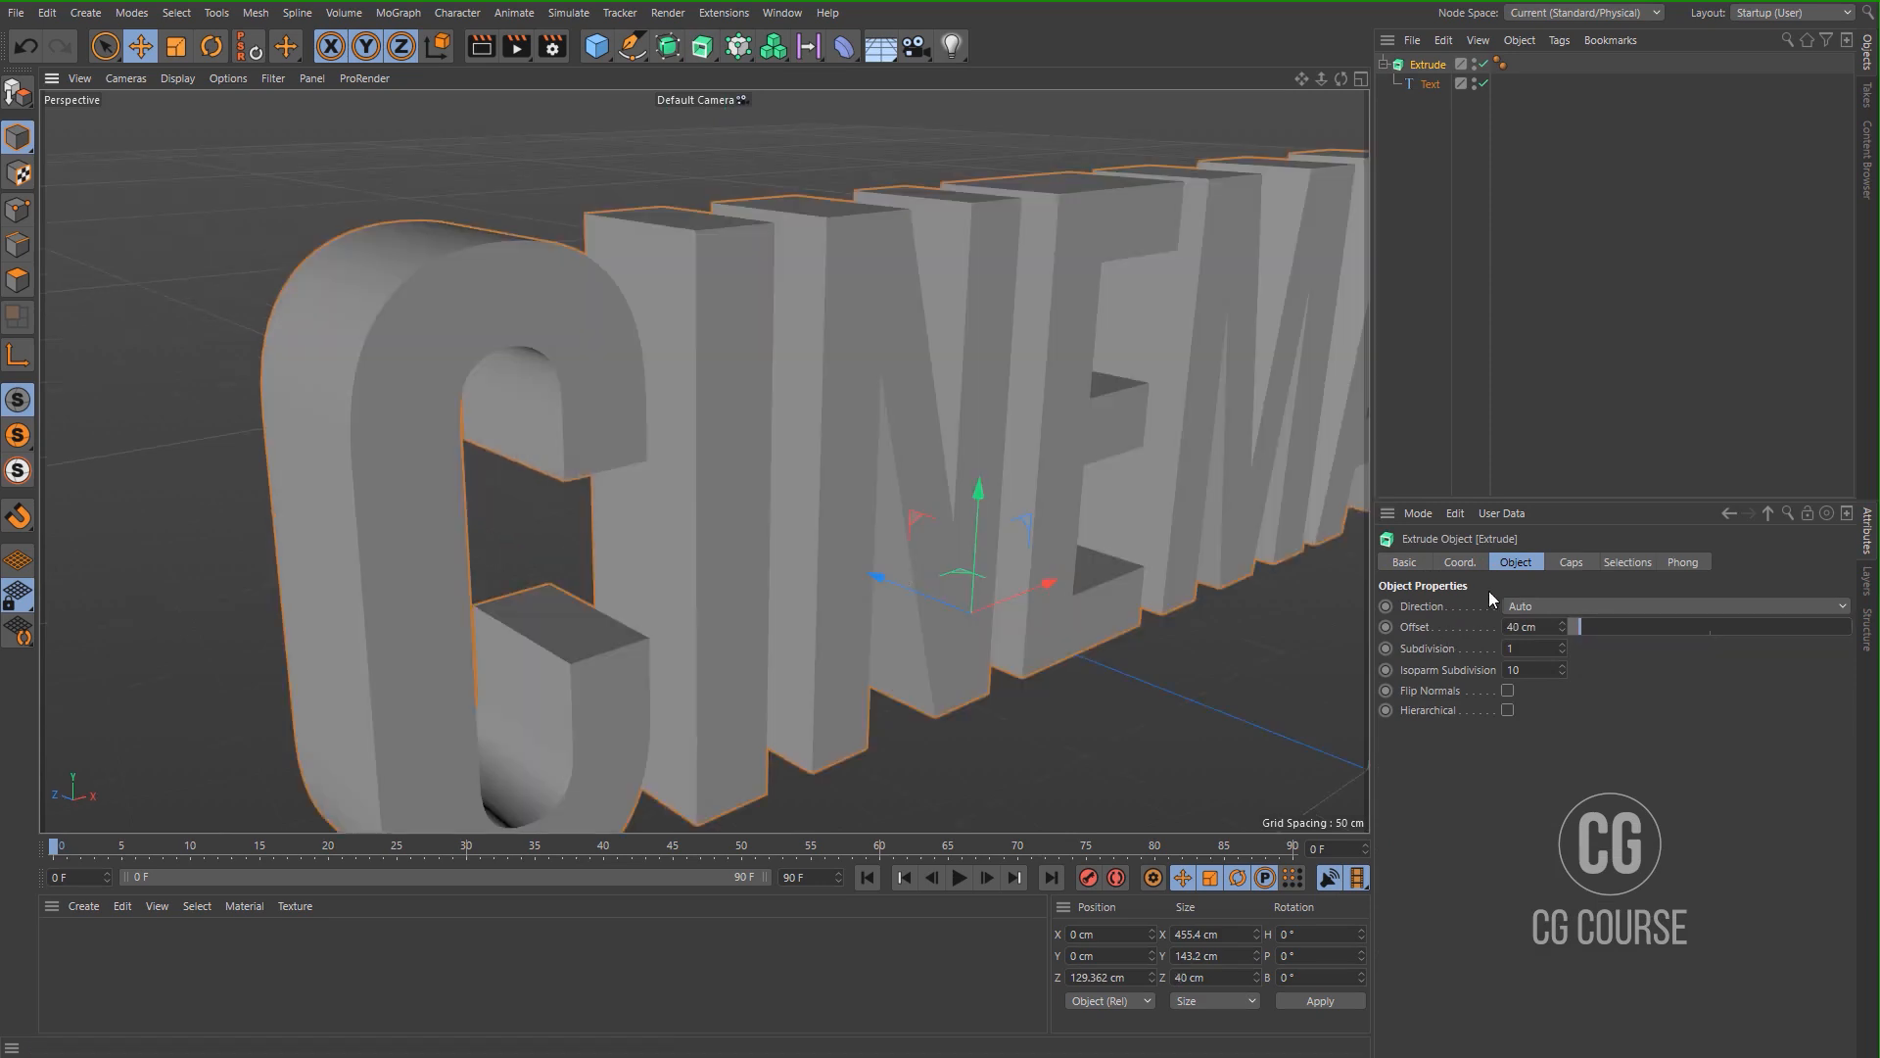
Bevel the extrusion's caps with a round shape, a size of 0.5 cm and 5 segments.
left_click(1567, 564)
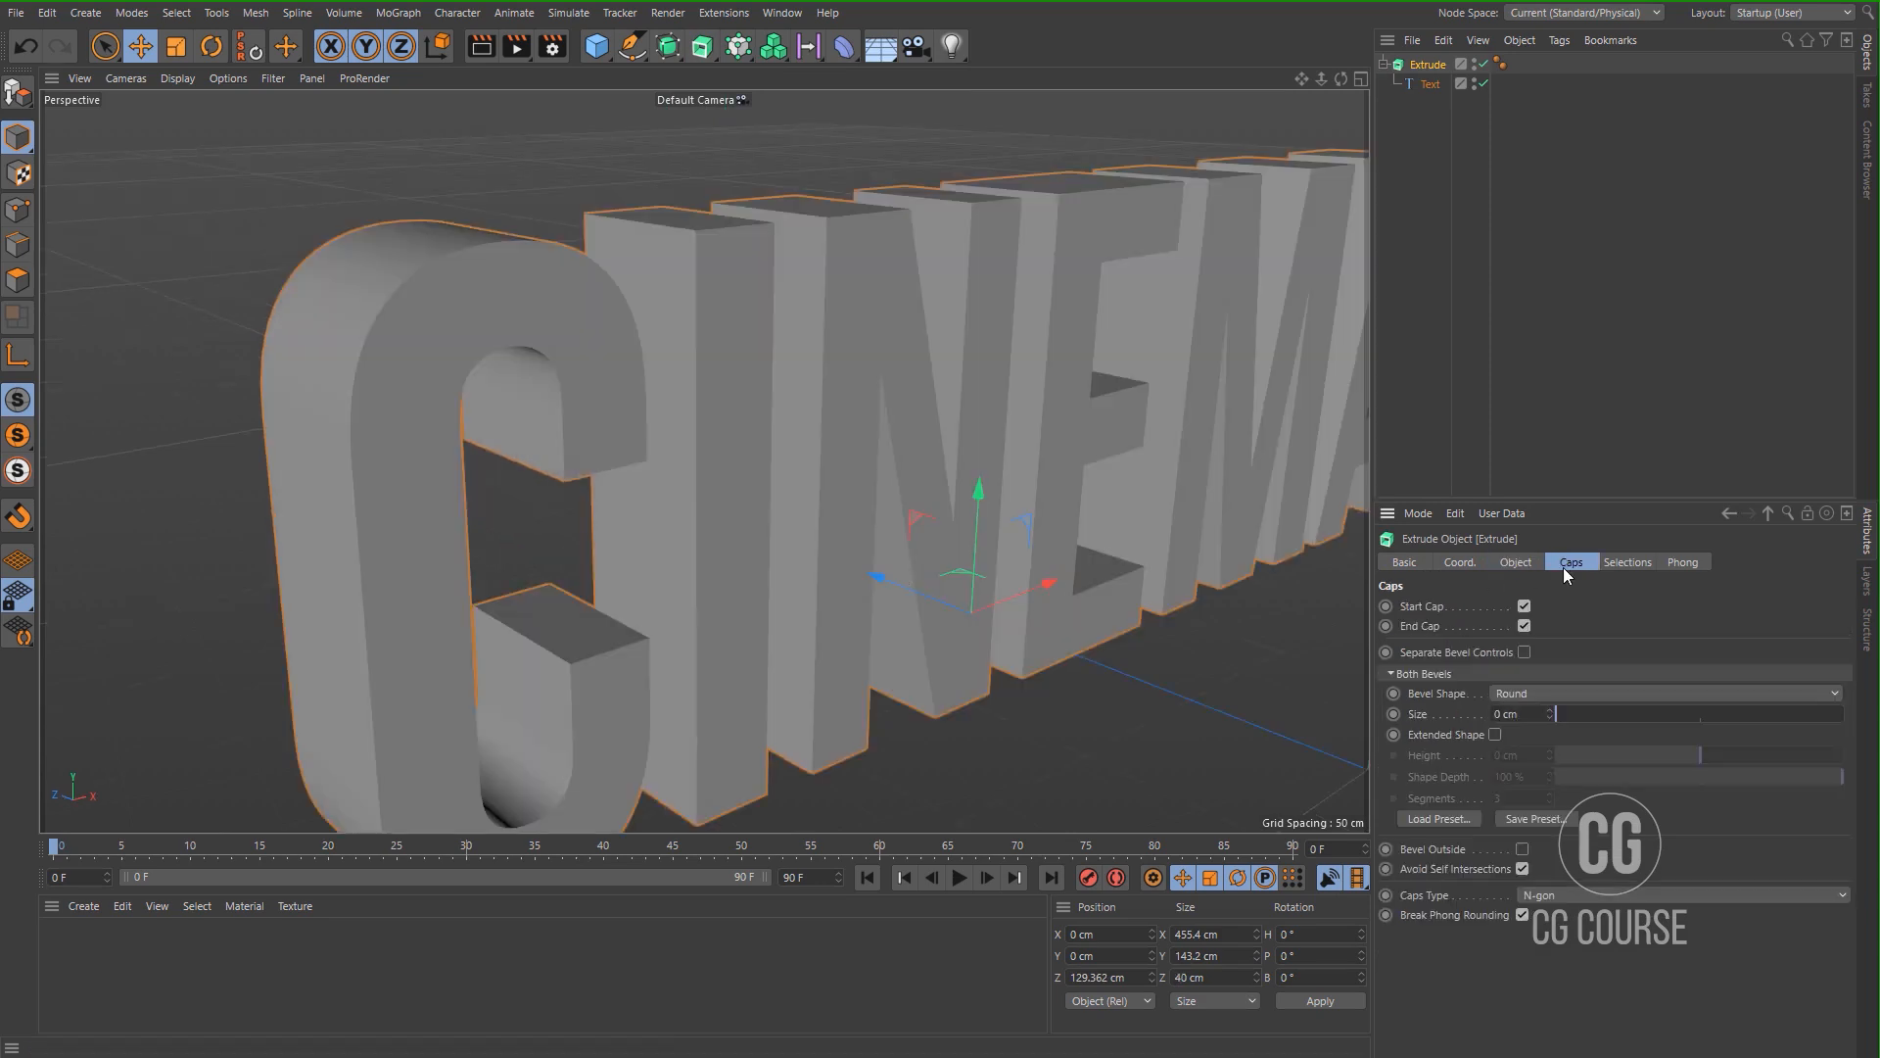
left_click_drag(726, 534, 694, 513, "alt")
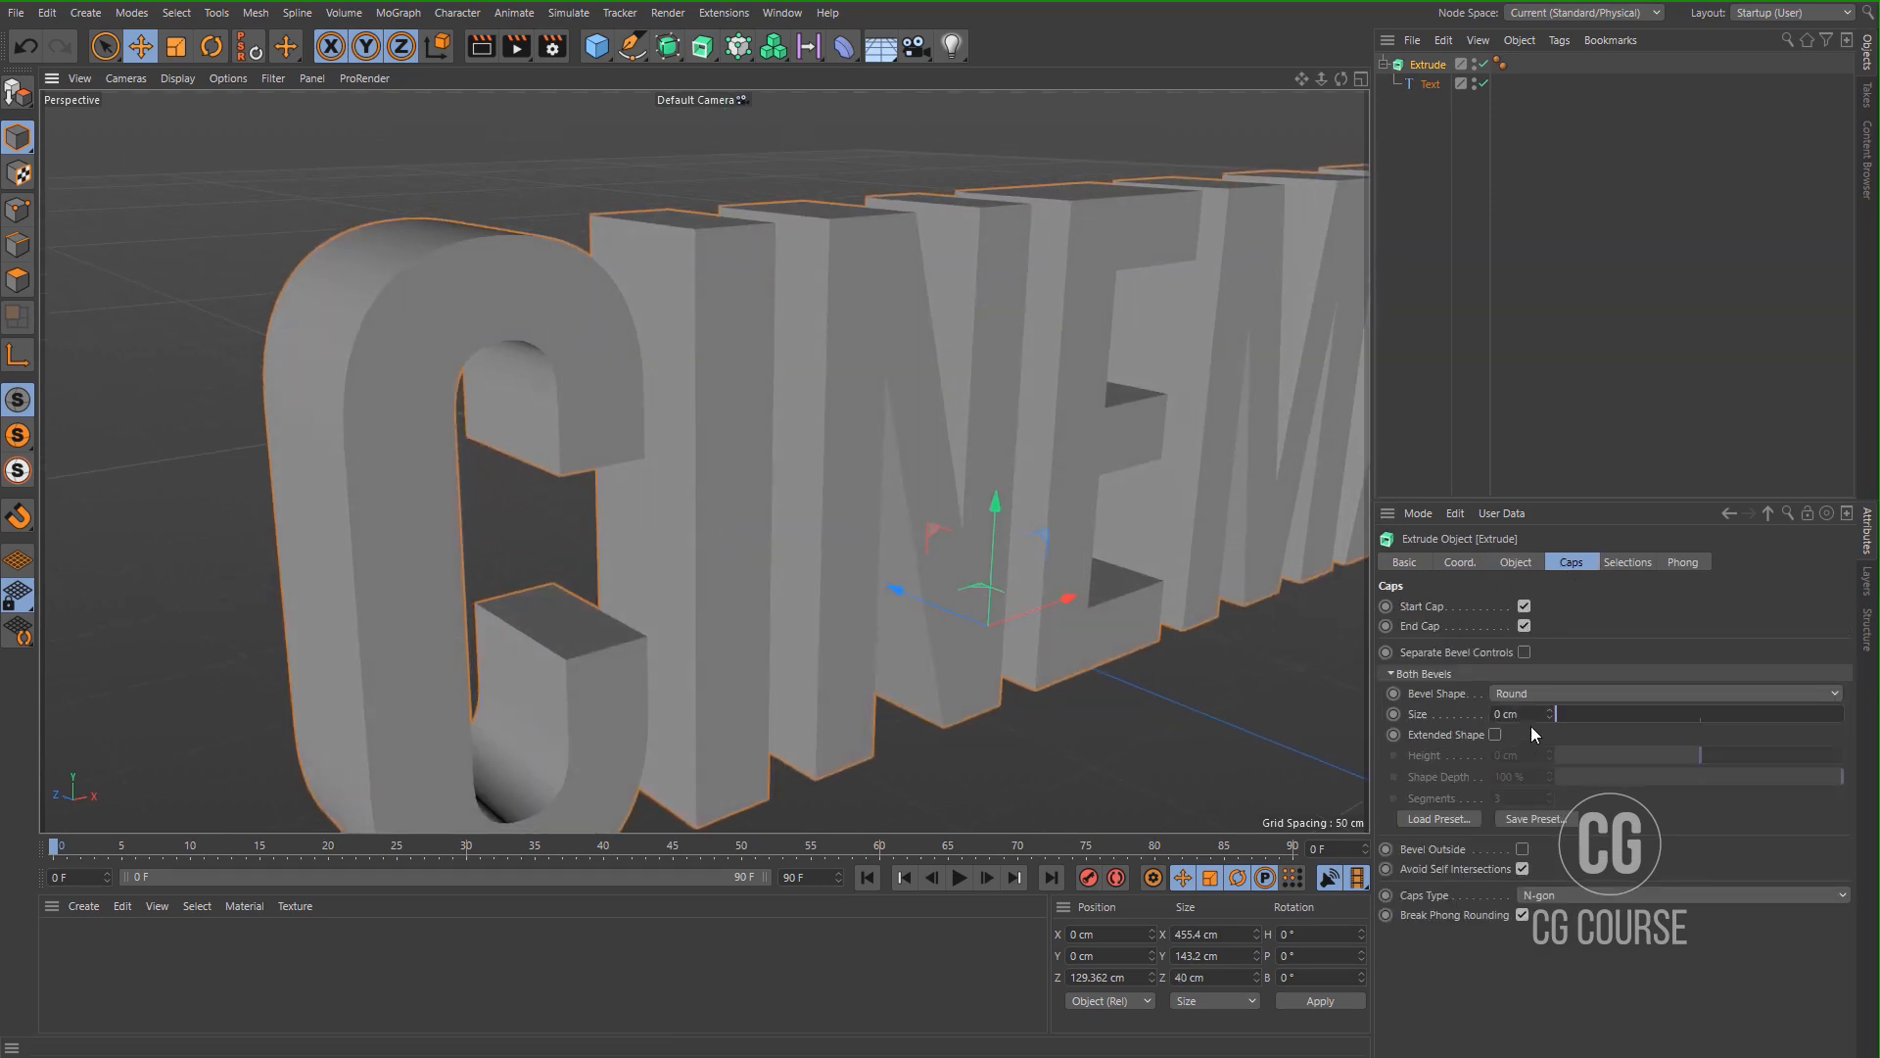
left_click(1552, 710)
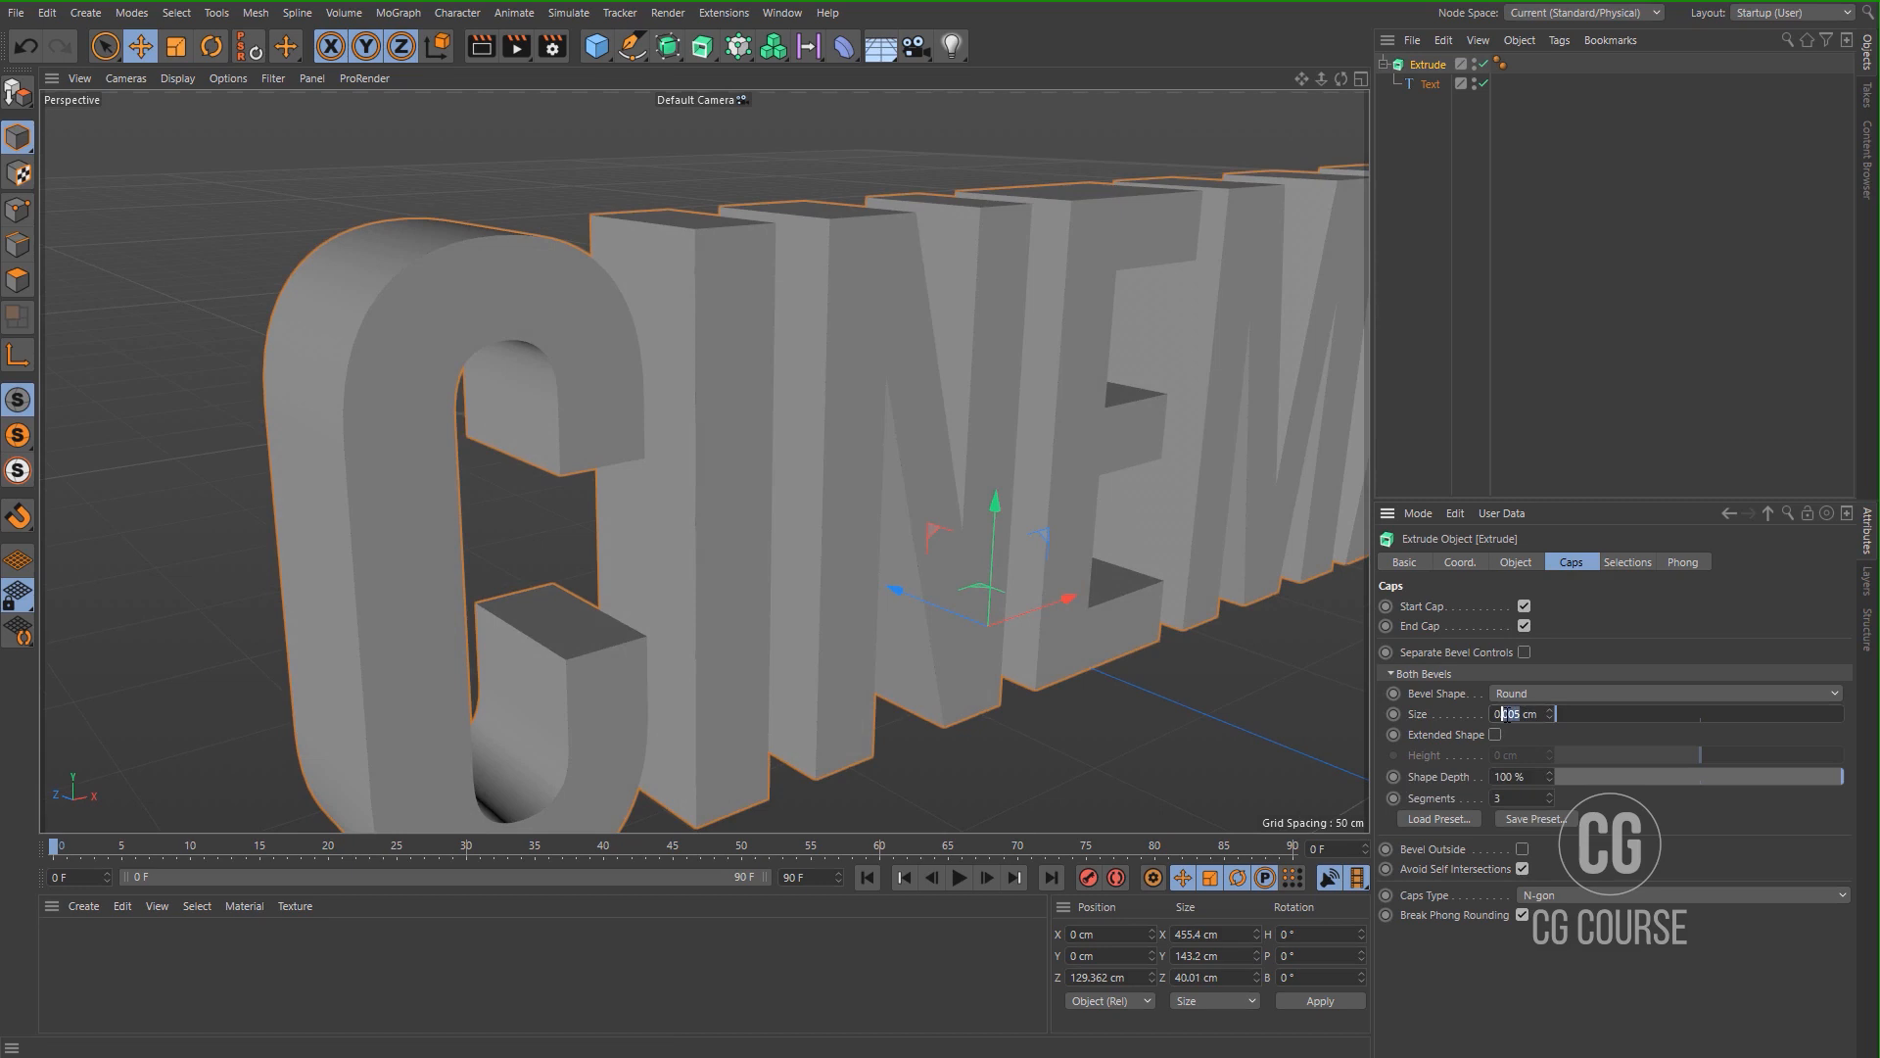
key("Return")
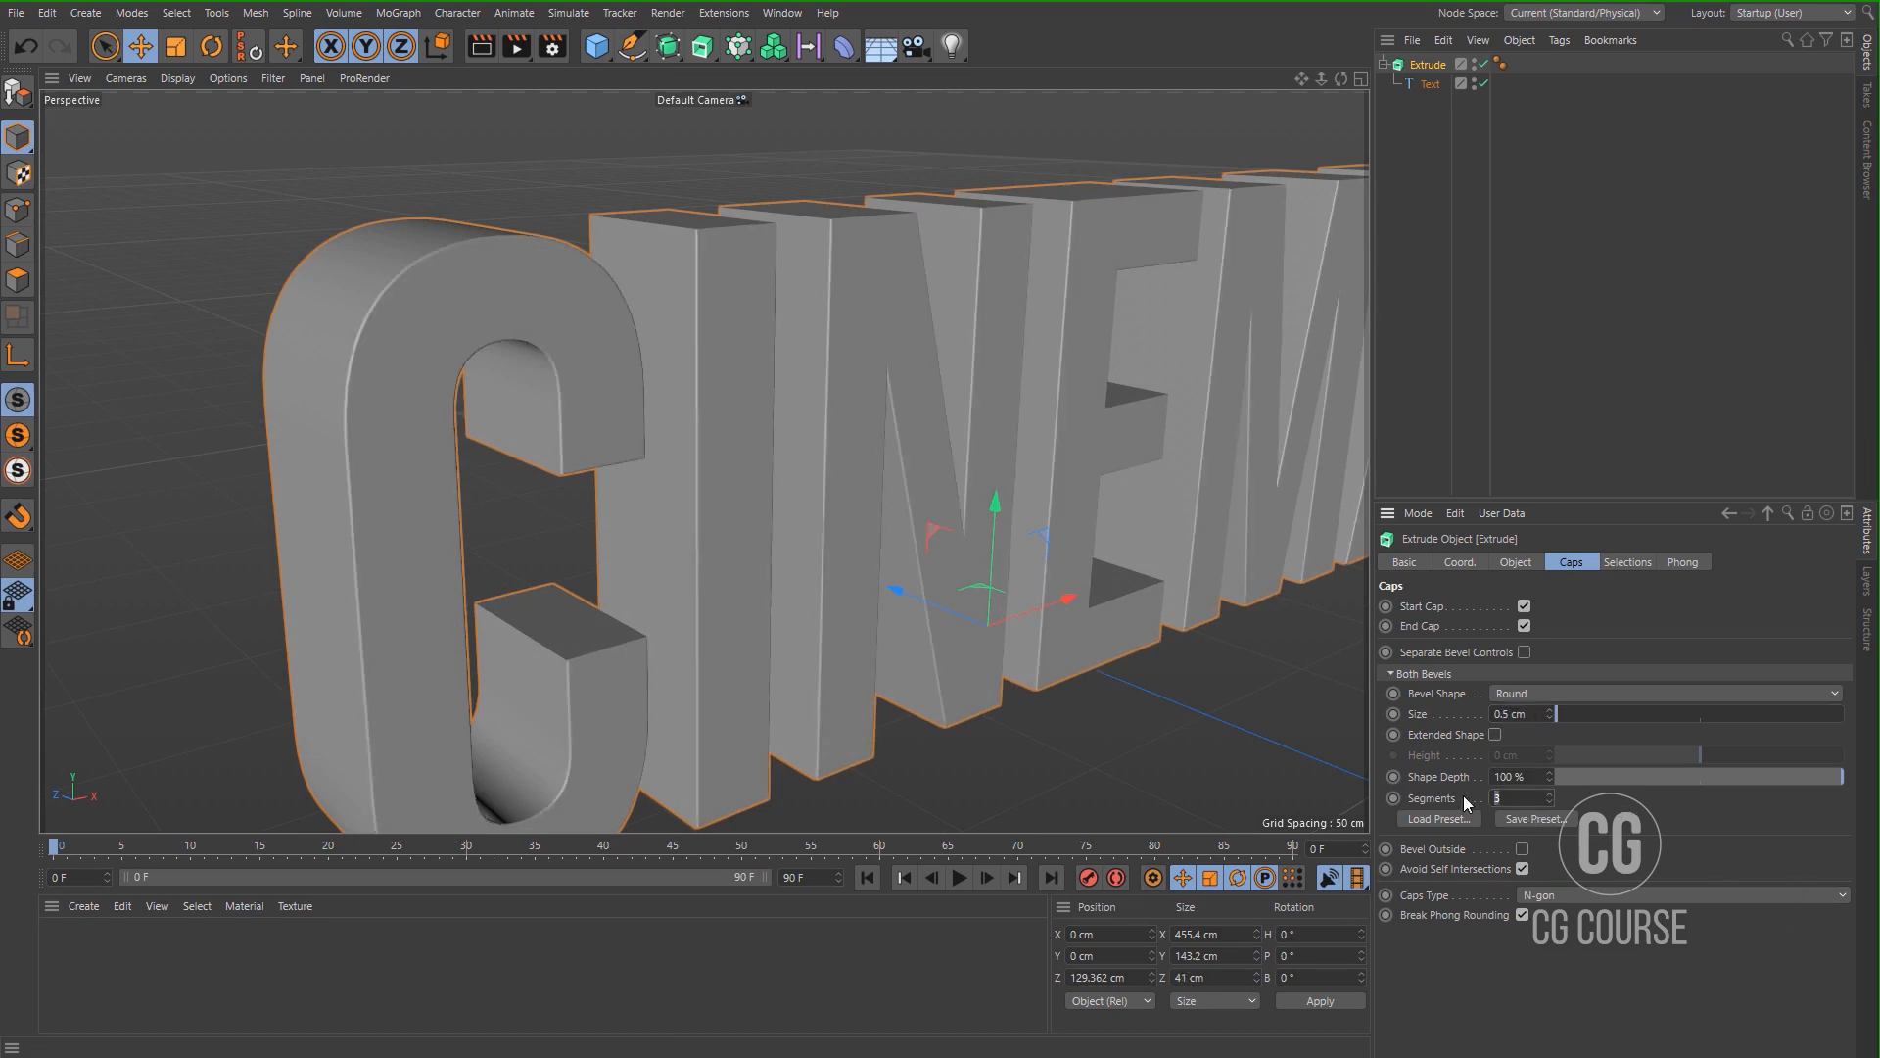
type("5")
key("Return")
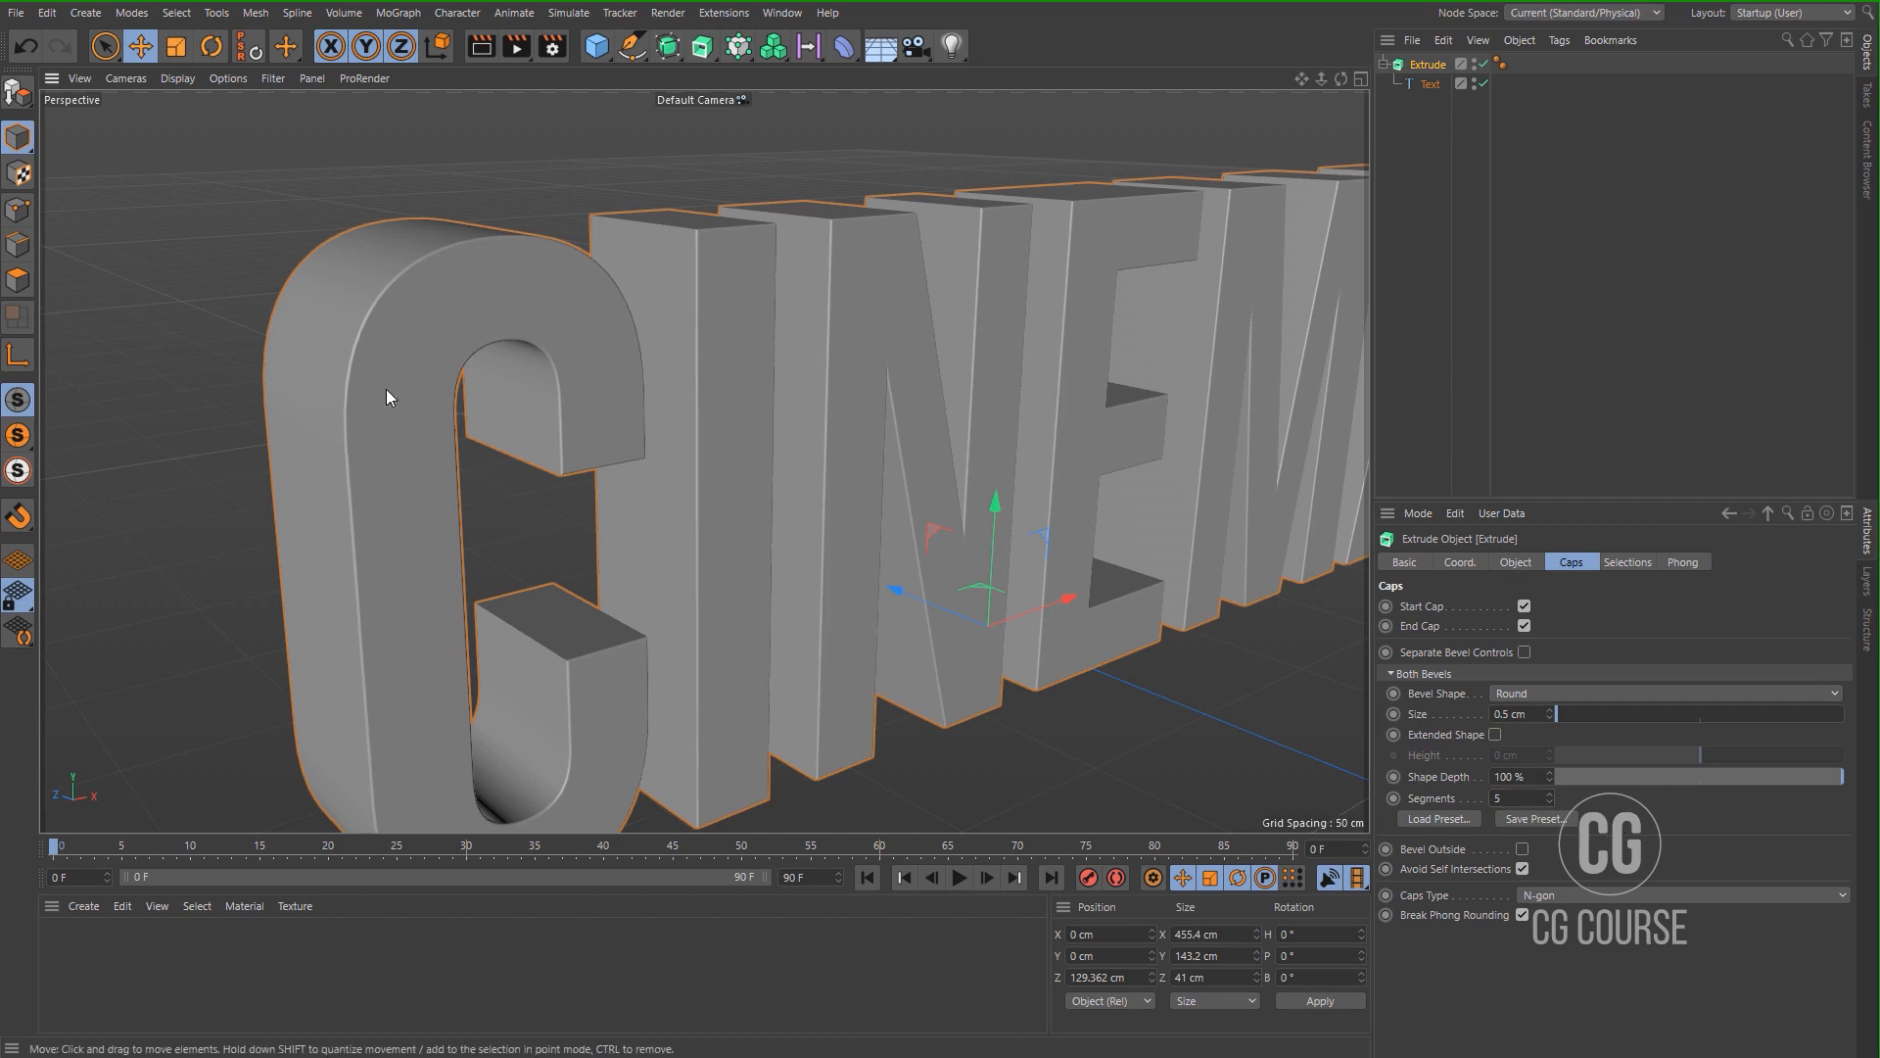
Inspect the bevelled edges of the extruded text from several angles and distances.
left_click_drag(386, 390, 648, 386, "alt")
middle_click_drag(221, 409, 791, 433, "alt")
left_click_drag(786, 432, 702, 485, "alt")
middle_click_drag(702, 485, 558, 490, "alt")
right_click_drag(679, 487, 686, 607, "alt")
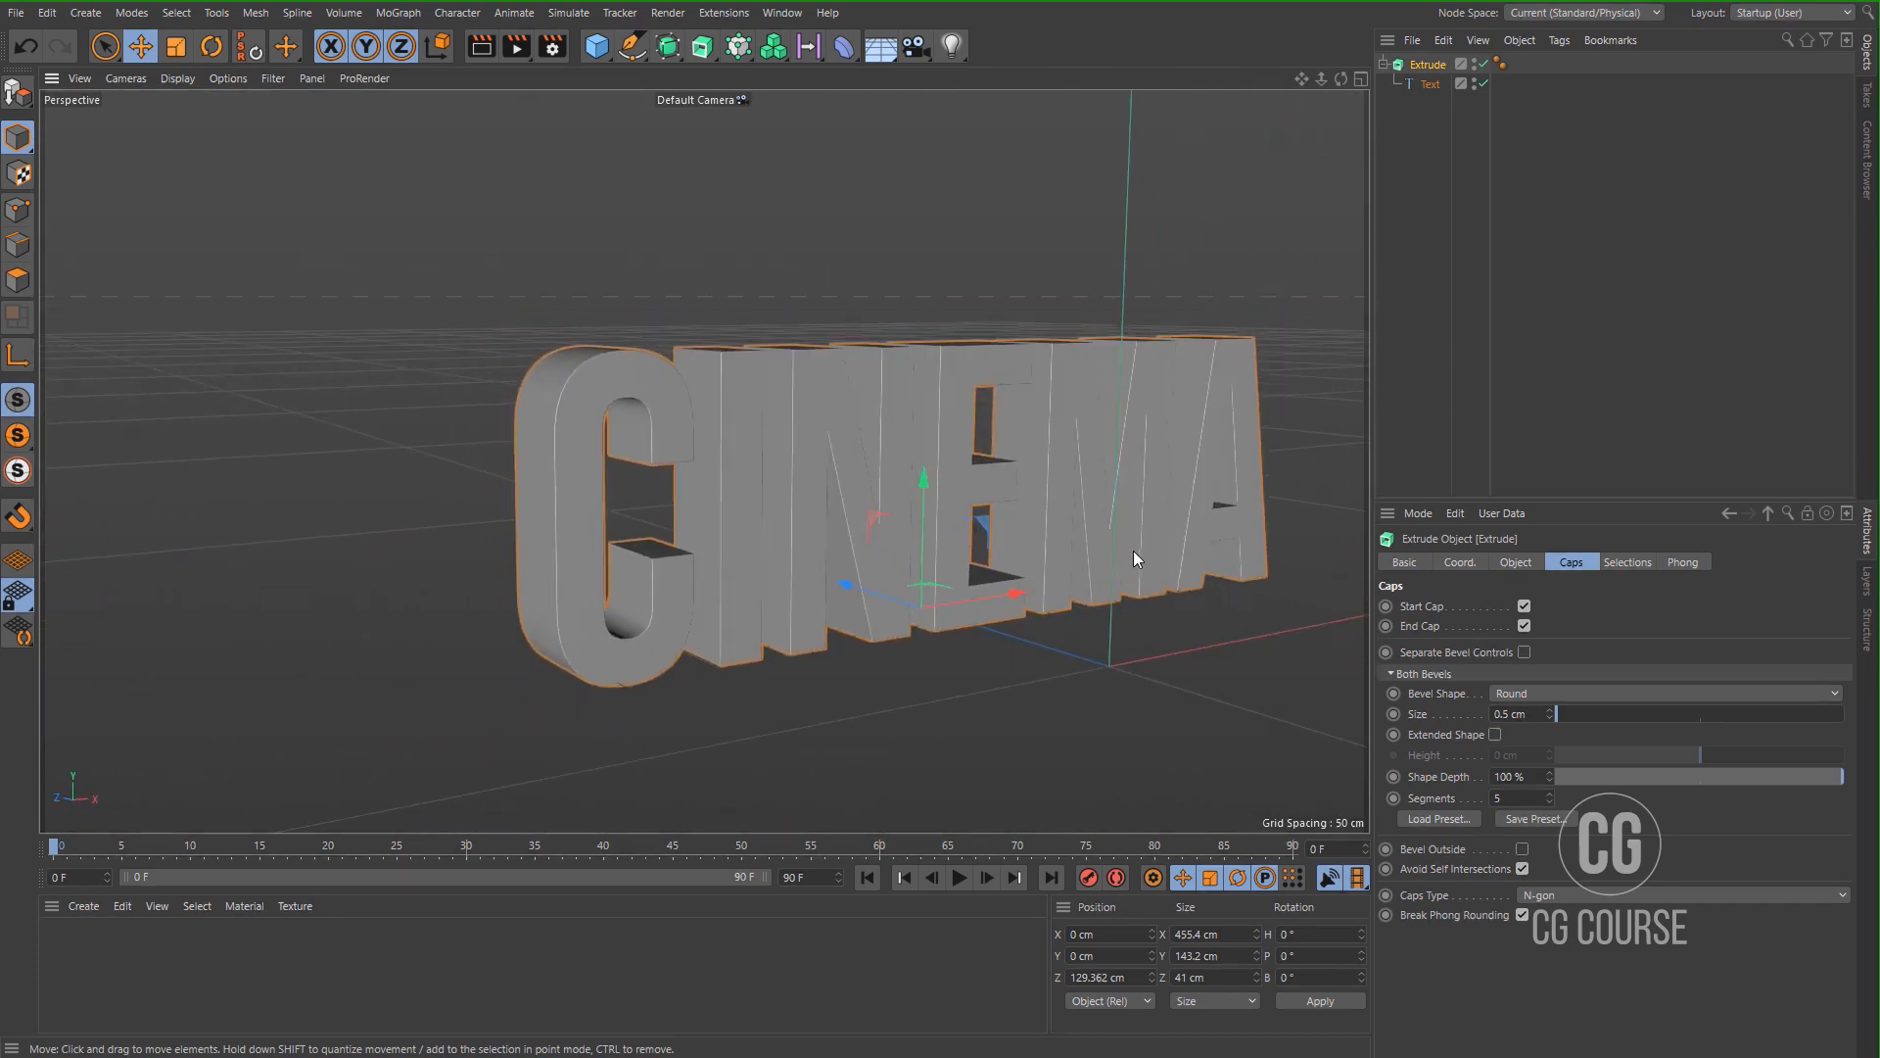
middle_click_drag(1132, 550, 798, 468, "alt")
right_click_drag(885, 489, 831, 568, "alt")
middle_click_drag(893, 496, 873, 496, "alt")
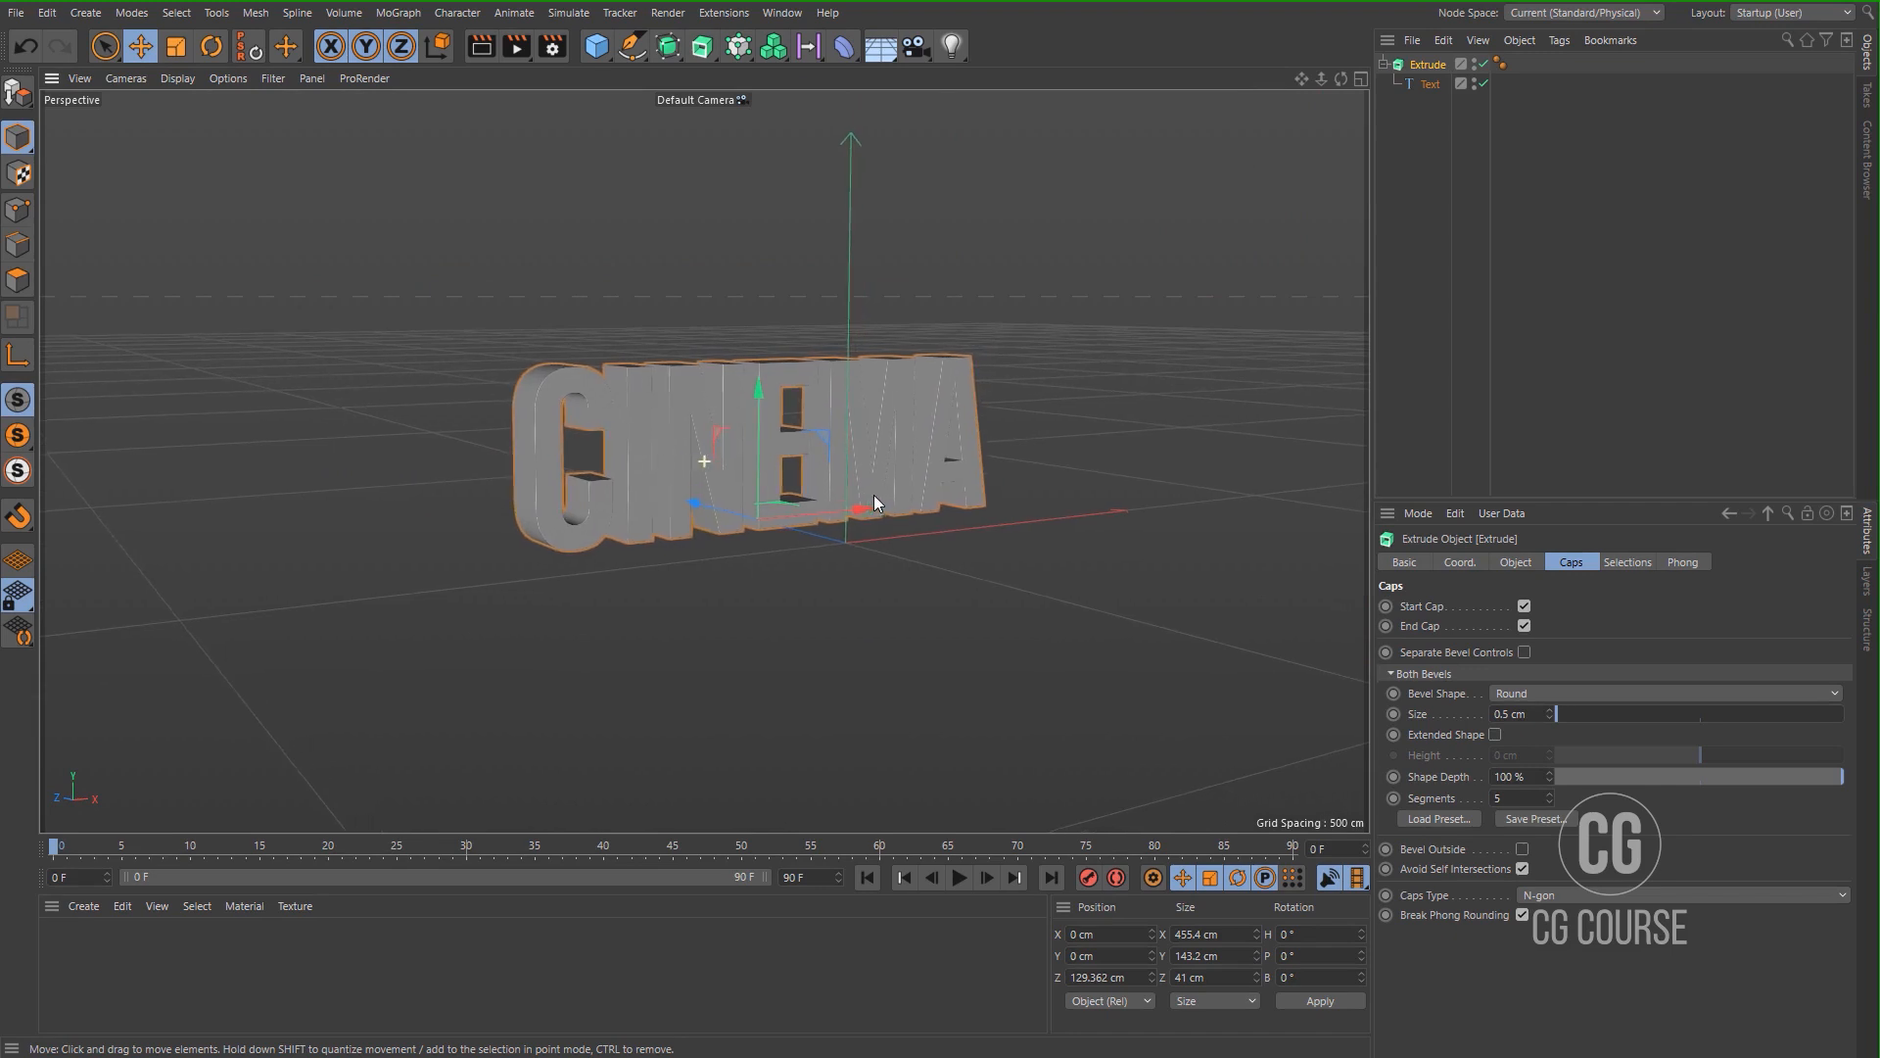
Rename the Extrude object as Cinema.
double_click(1422, 64)
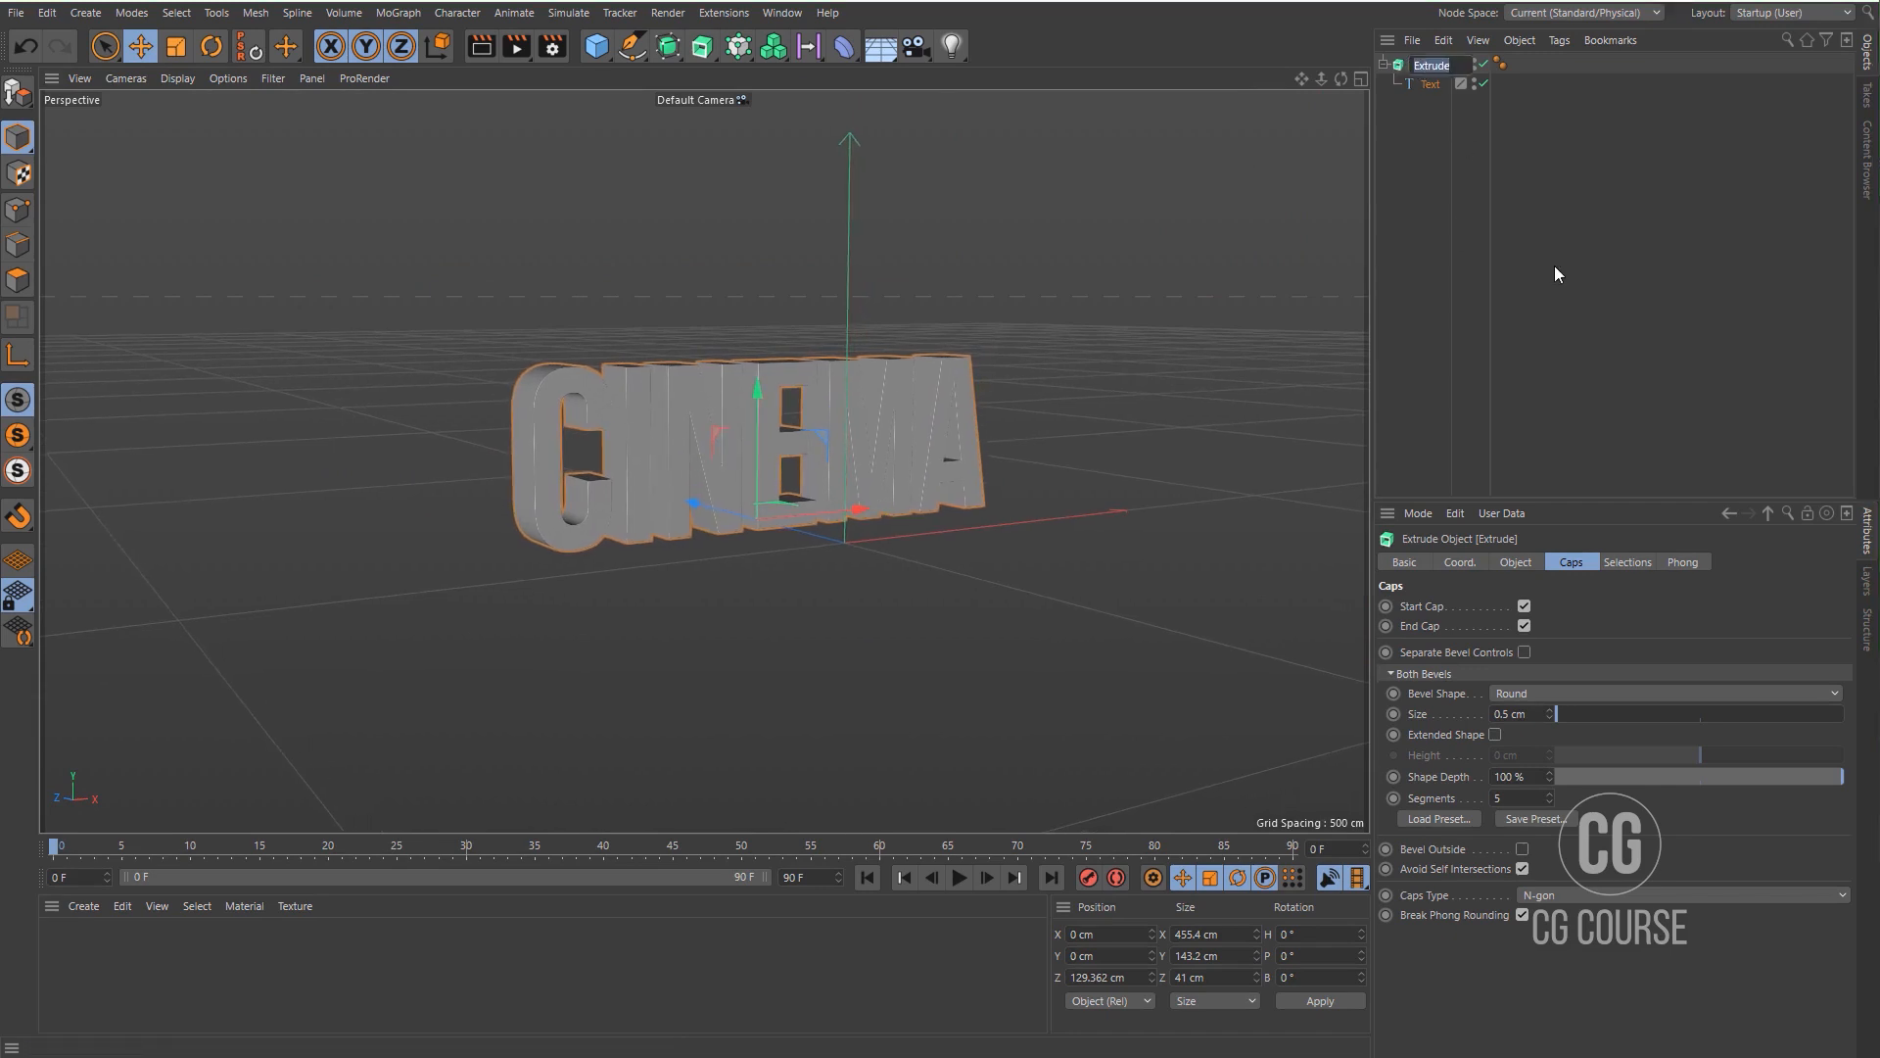
type("Cinema")
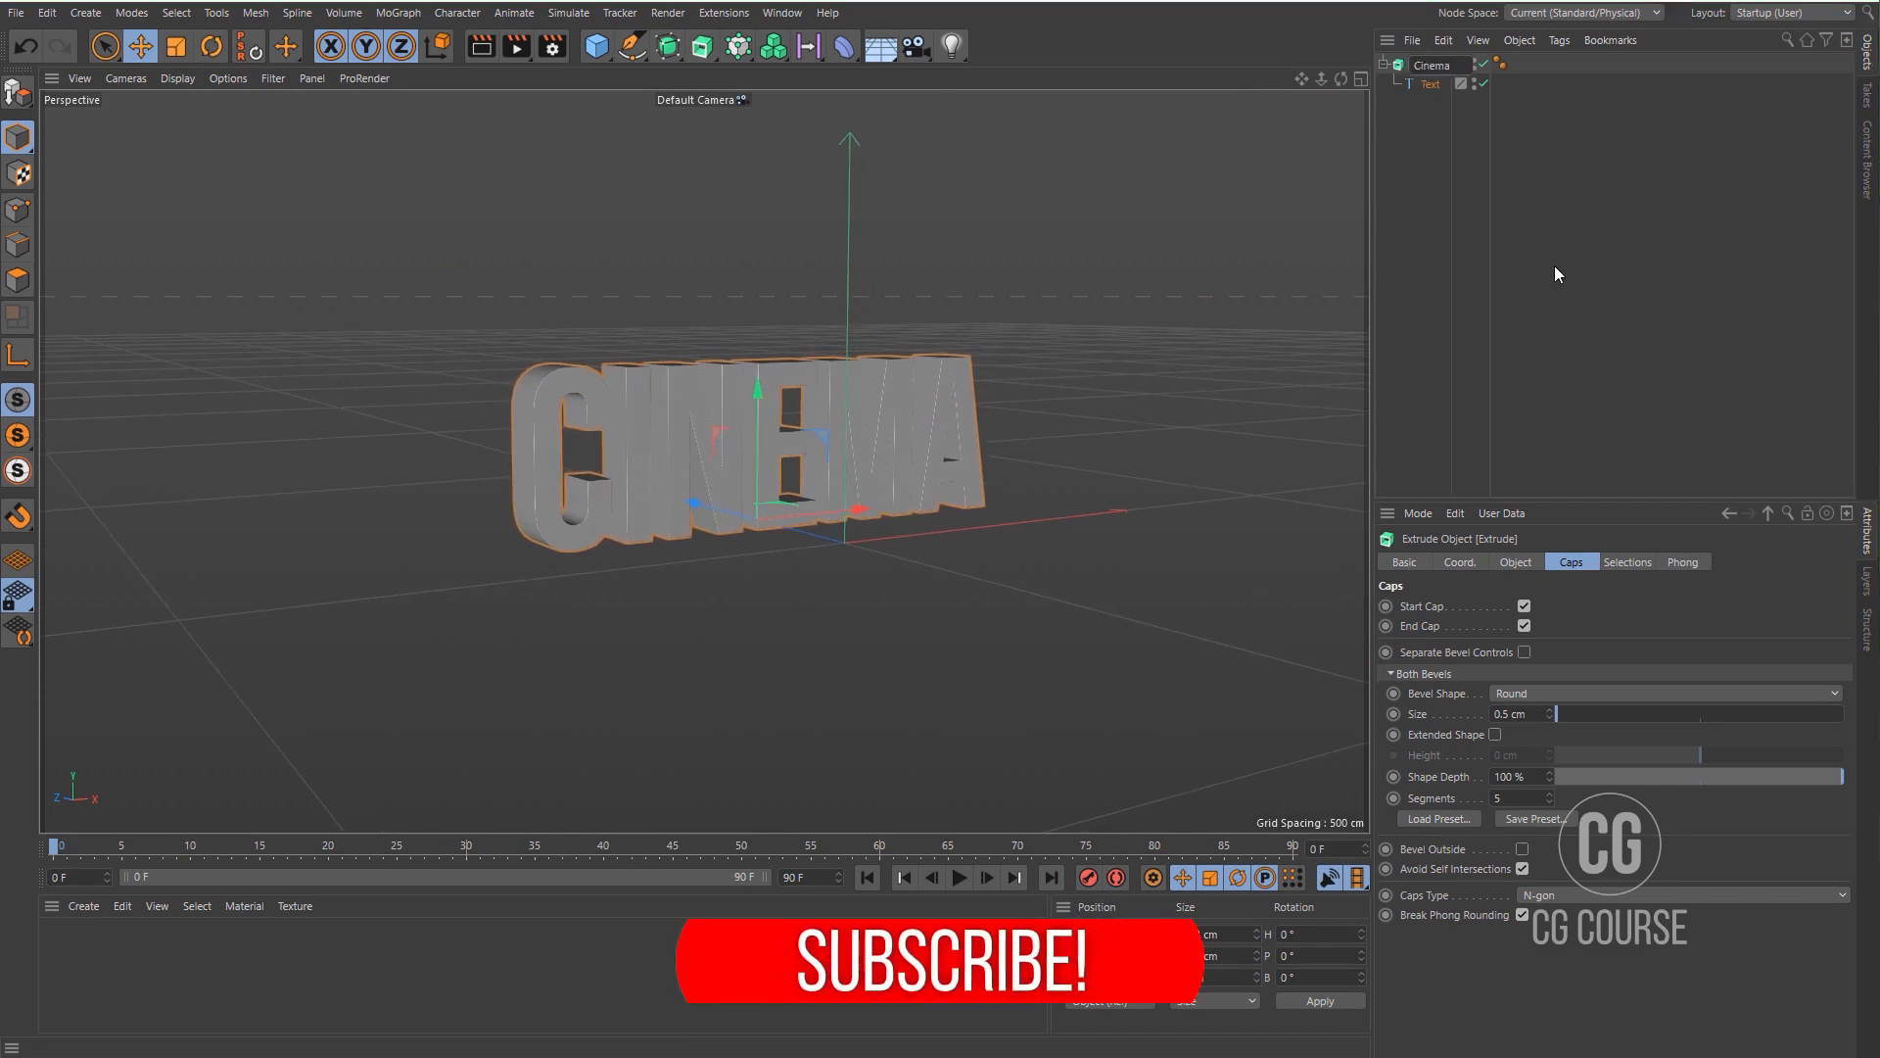
key("Return")
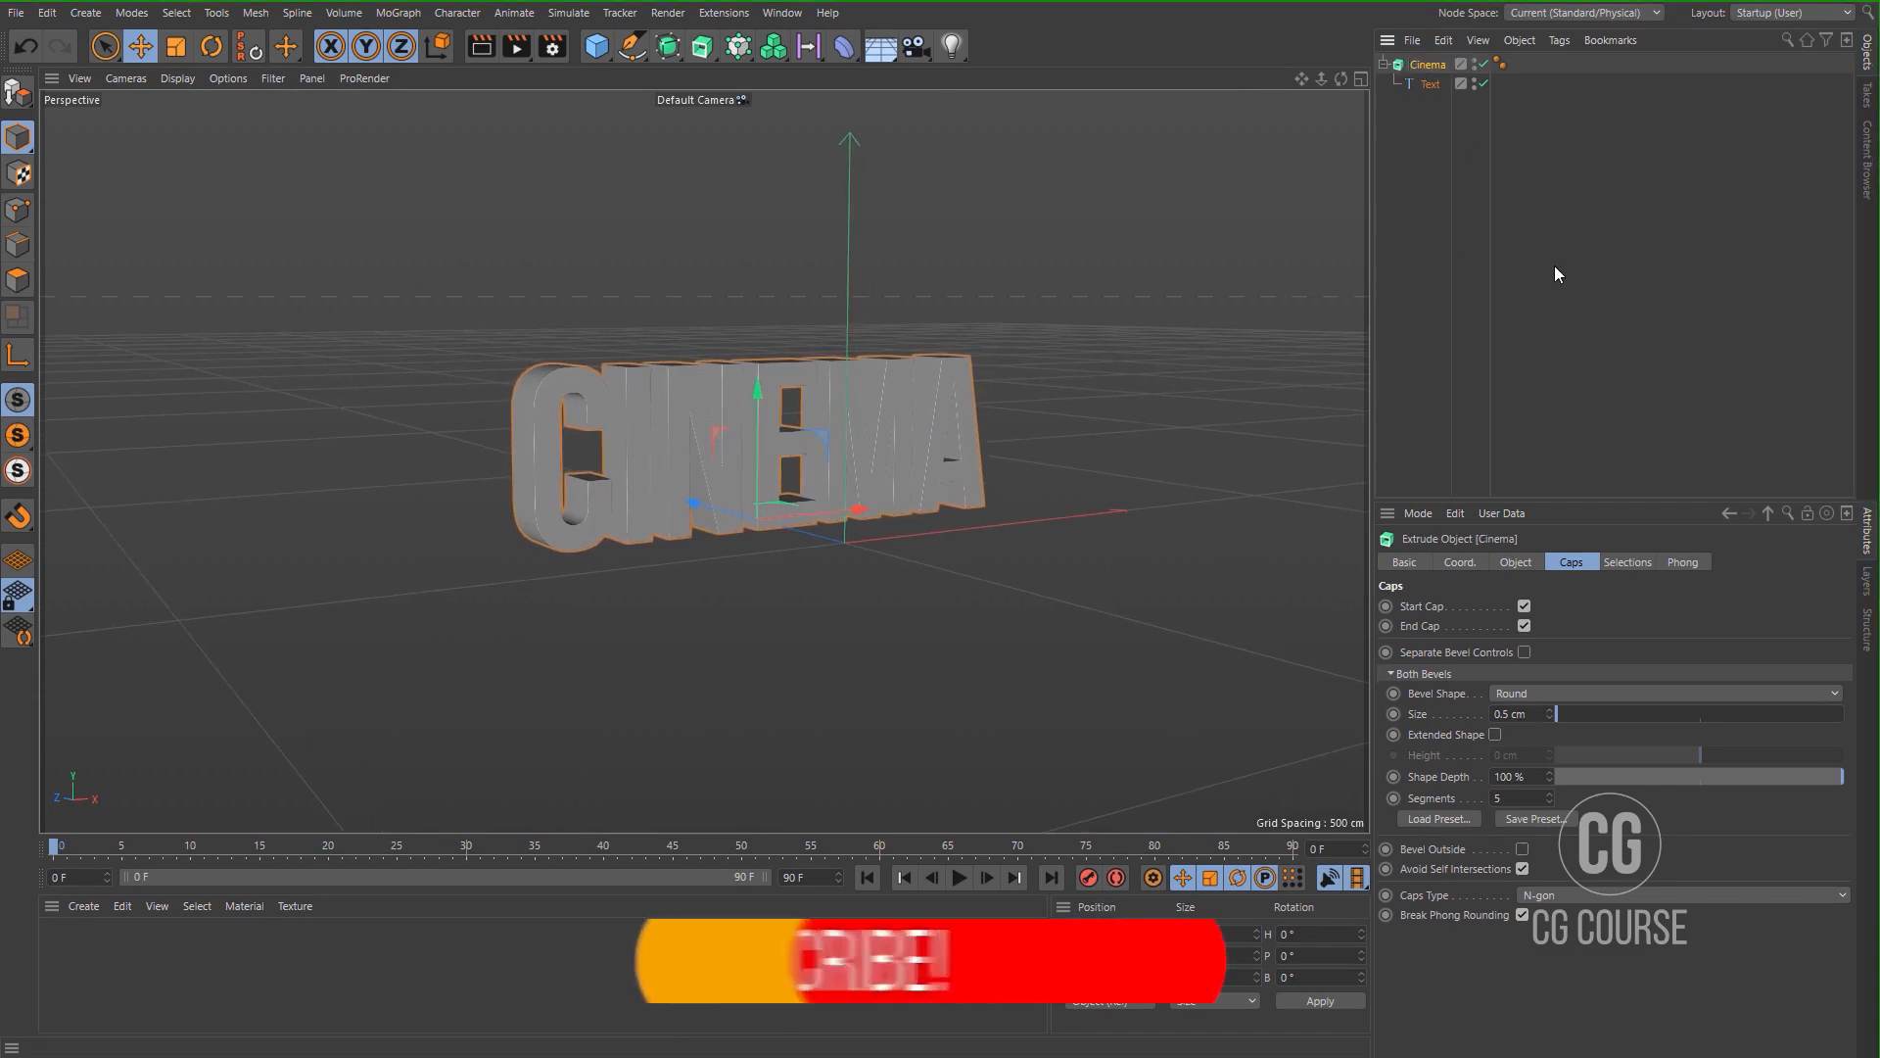
Duplicate the Cinema extrusion and rename the copy as 4D.
key("ctrl+c")
key("ctrl+v")
double_click(1428, 65)
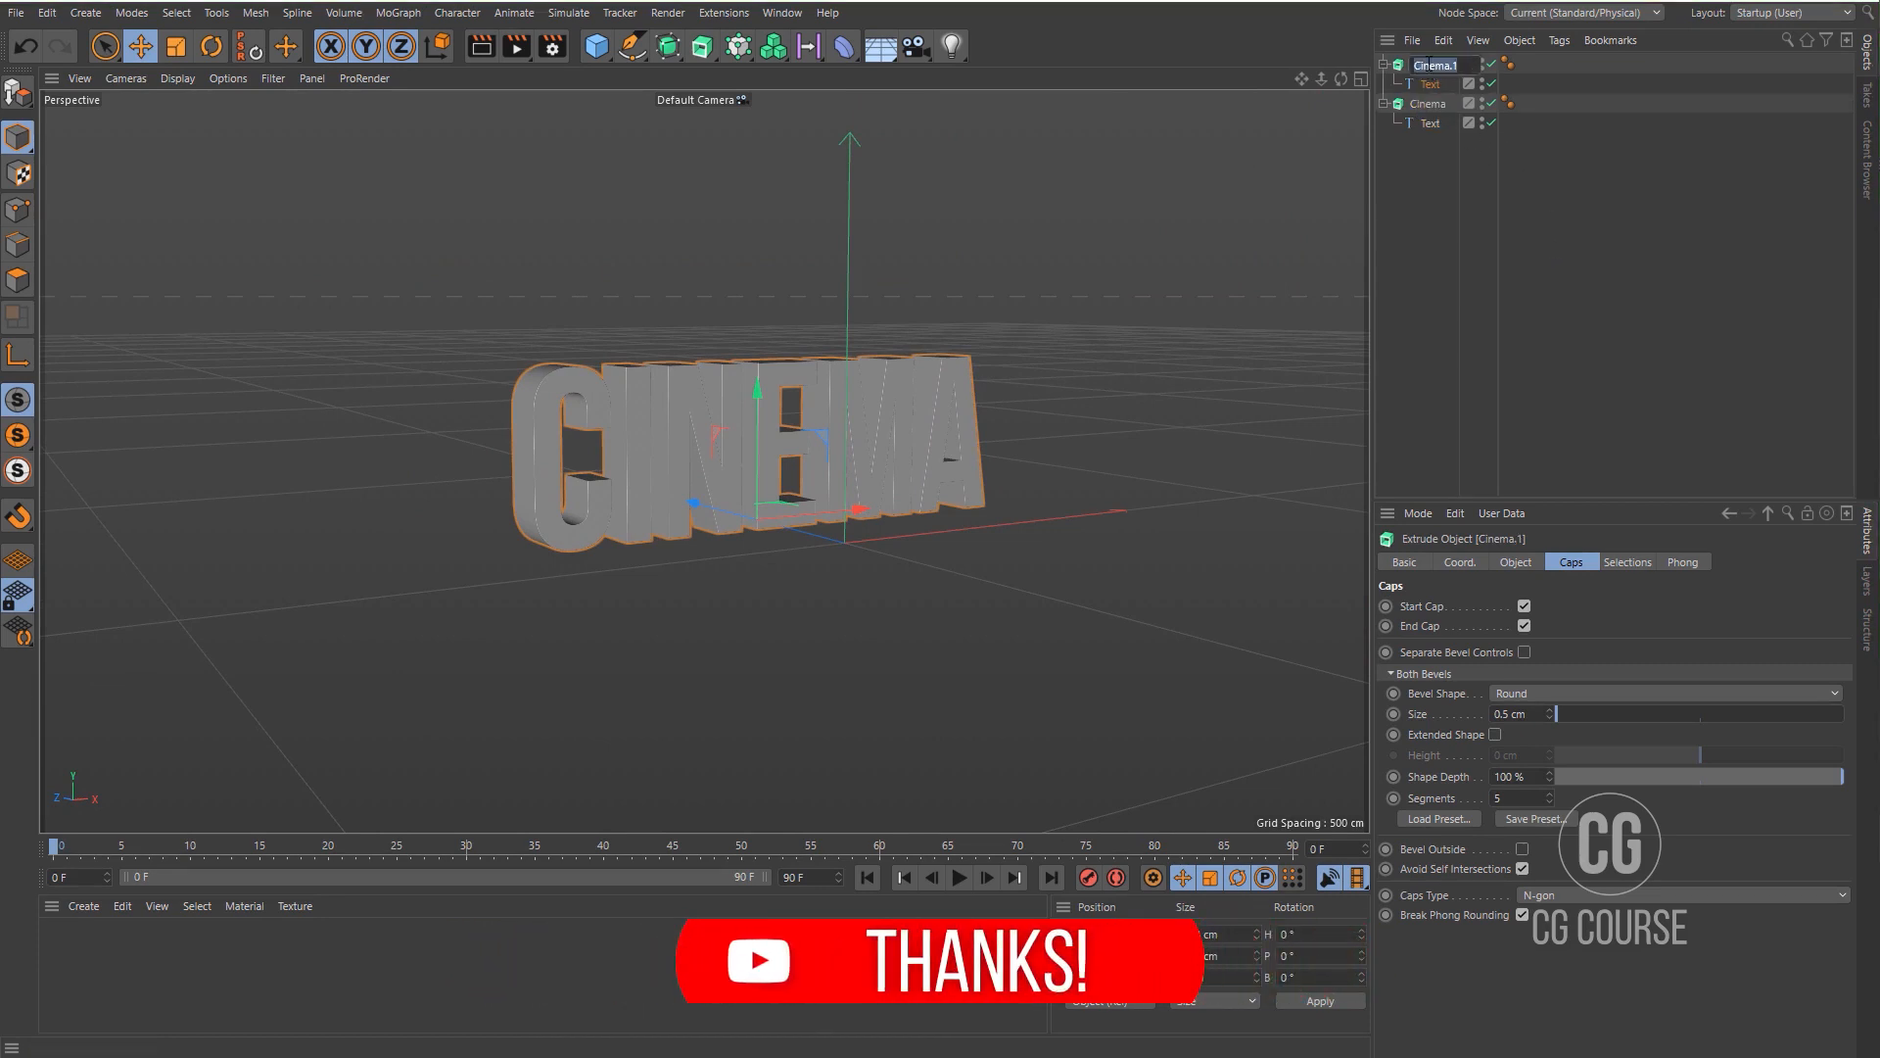
type("4D")
key("Return")
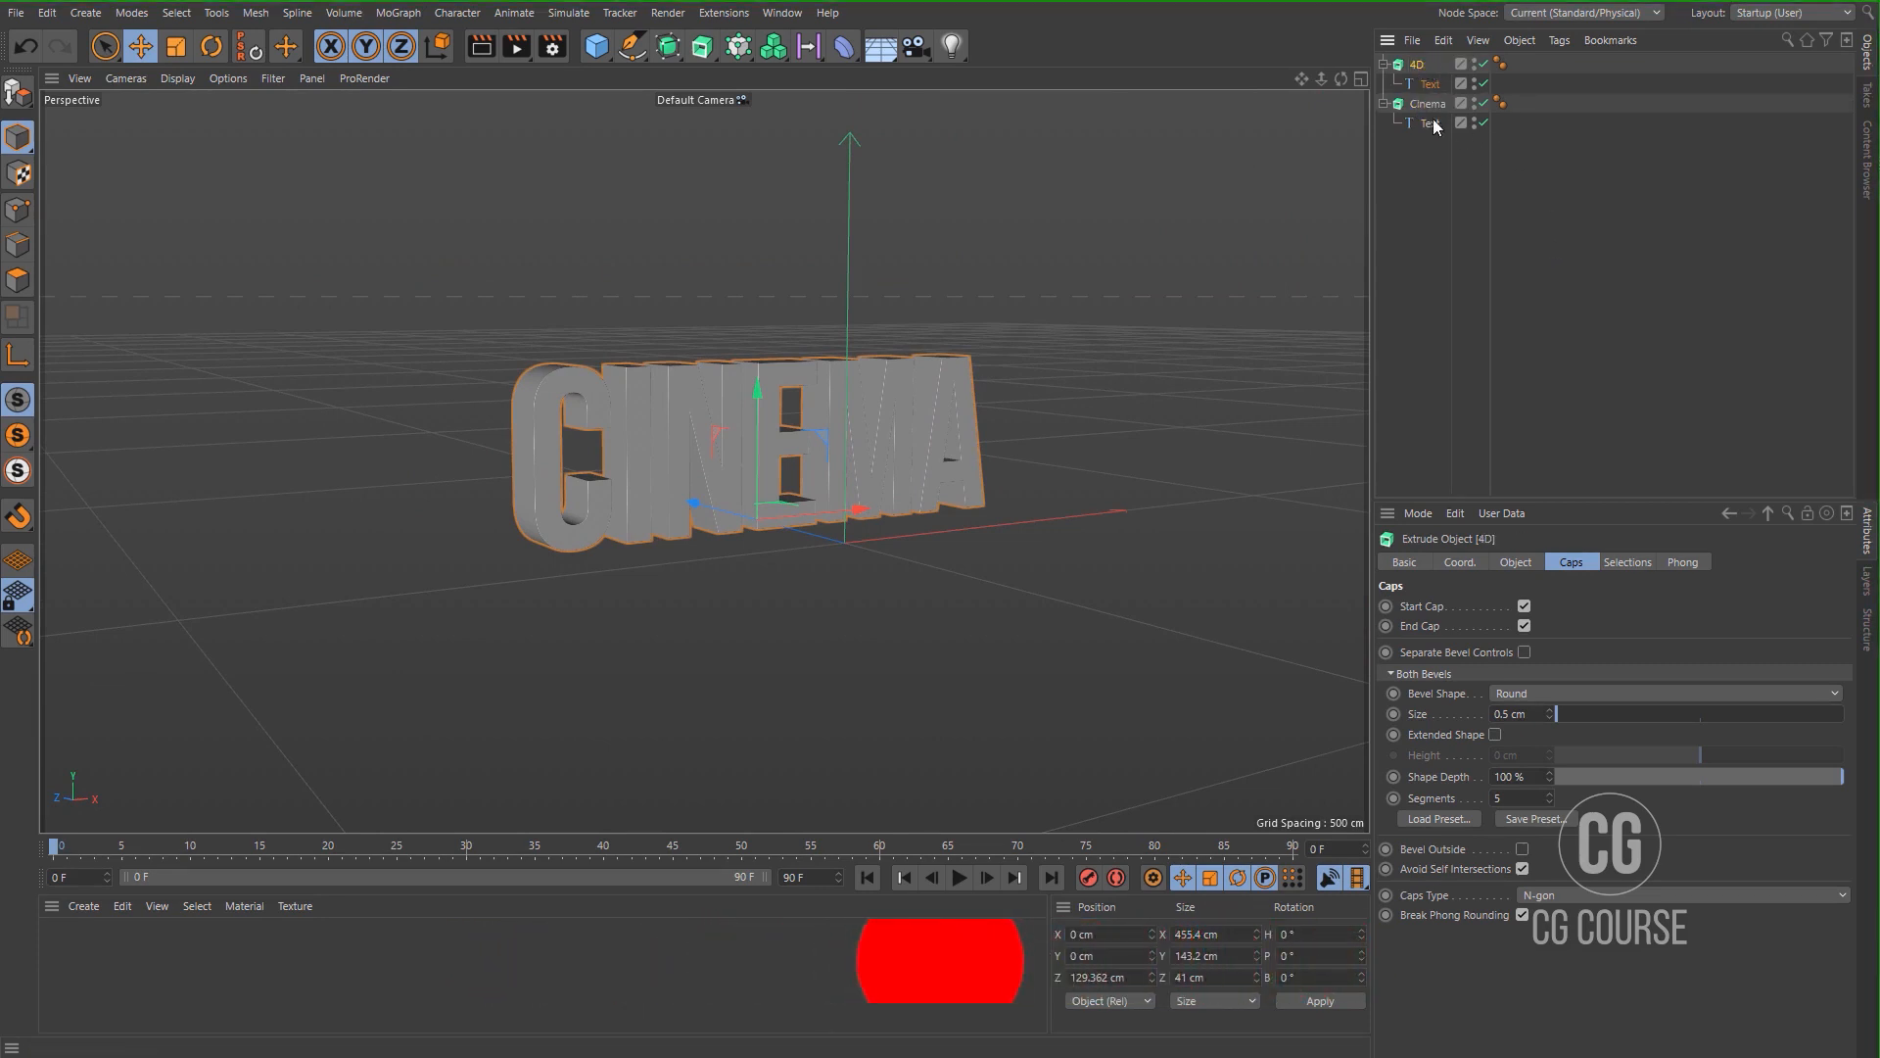
Change the 4D extrusion's text to "4d" and move the extrusion forward along Z to about 22.5 cm.
left_click(1430, 85)
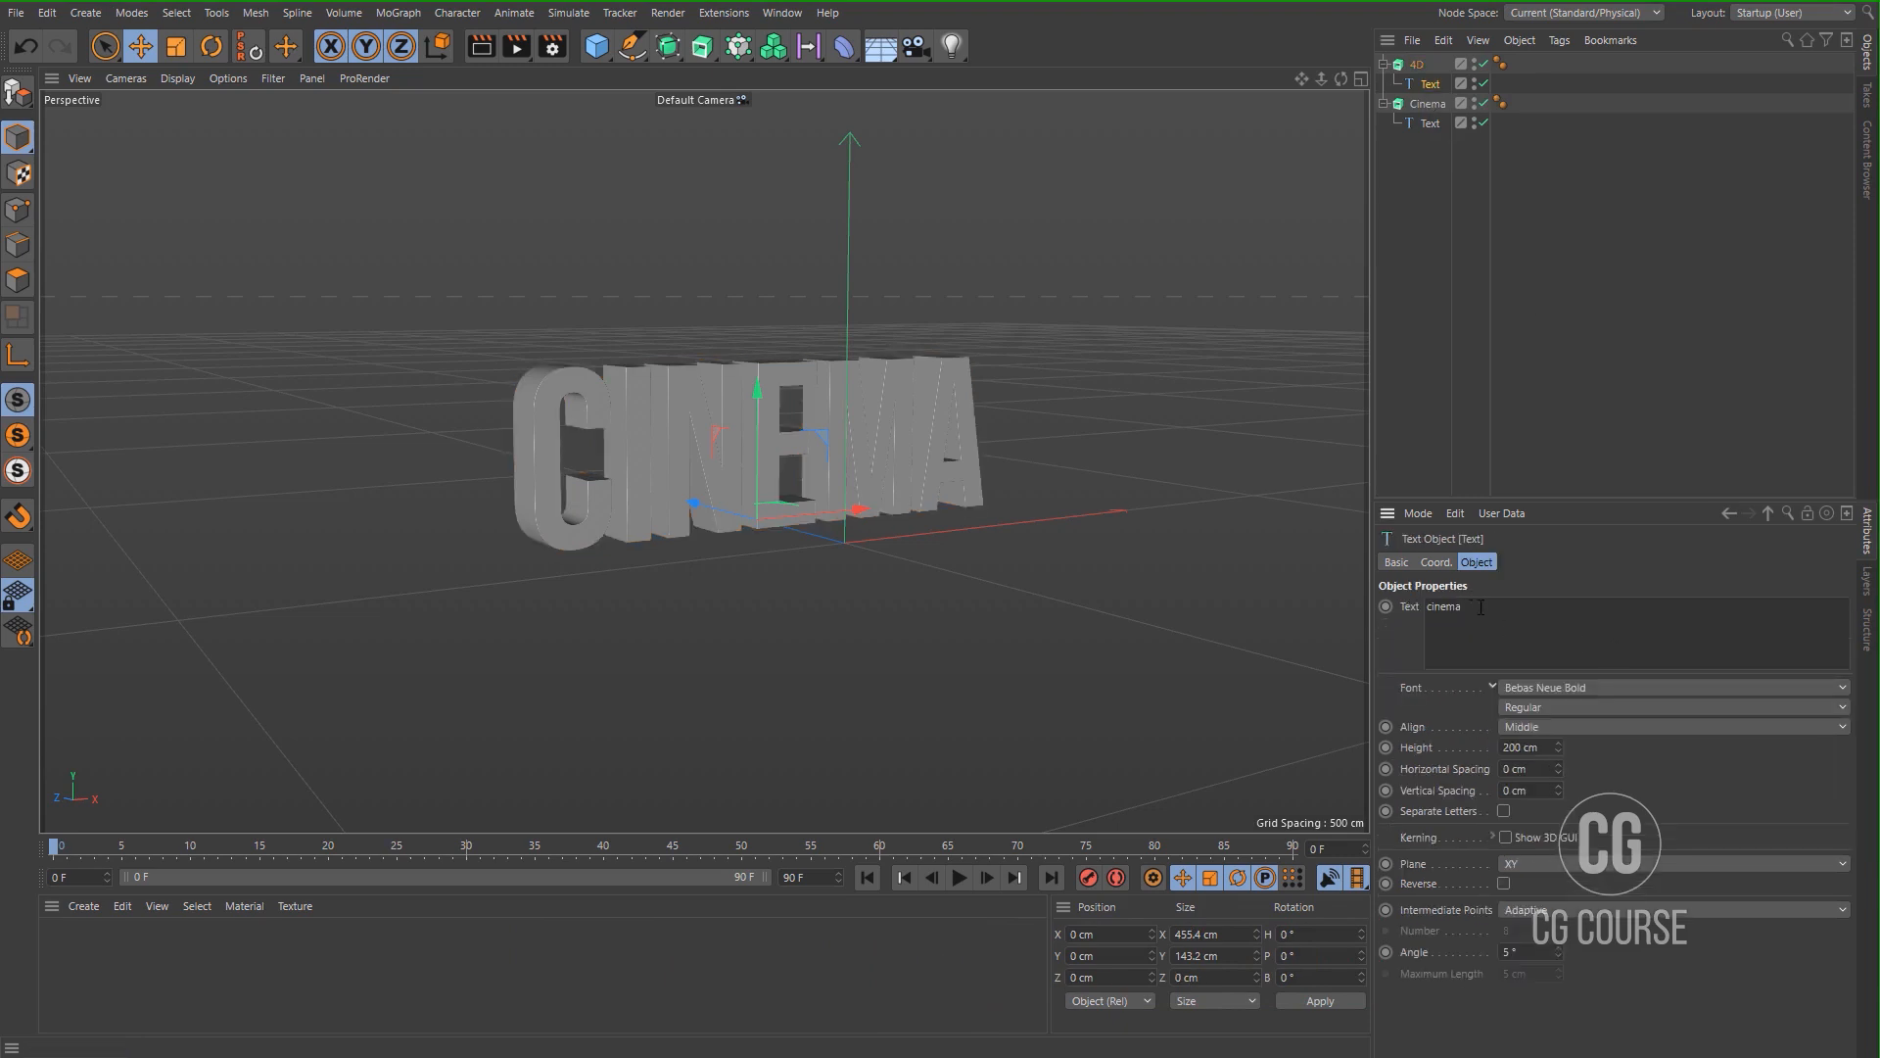
left_click_drag(1481, 607, 1403, 608)
type("4d")
left_click(1416, 466)
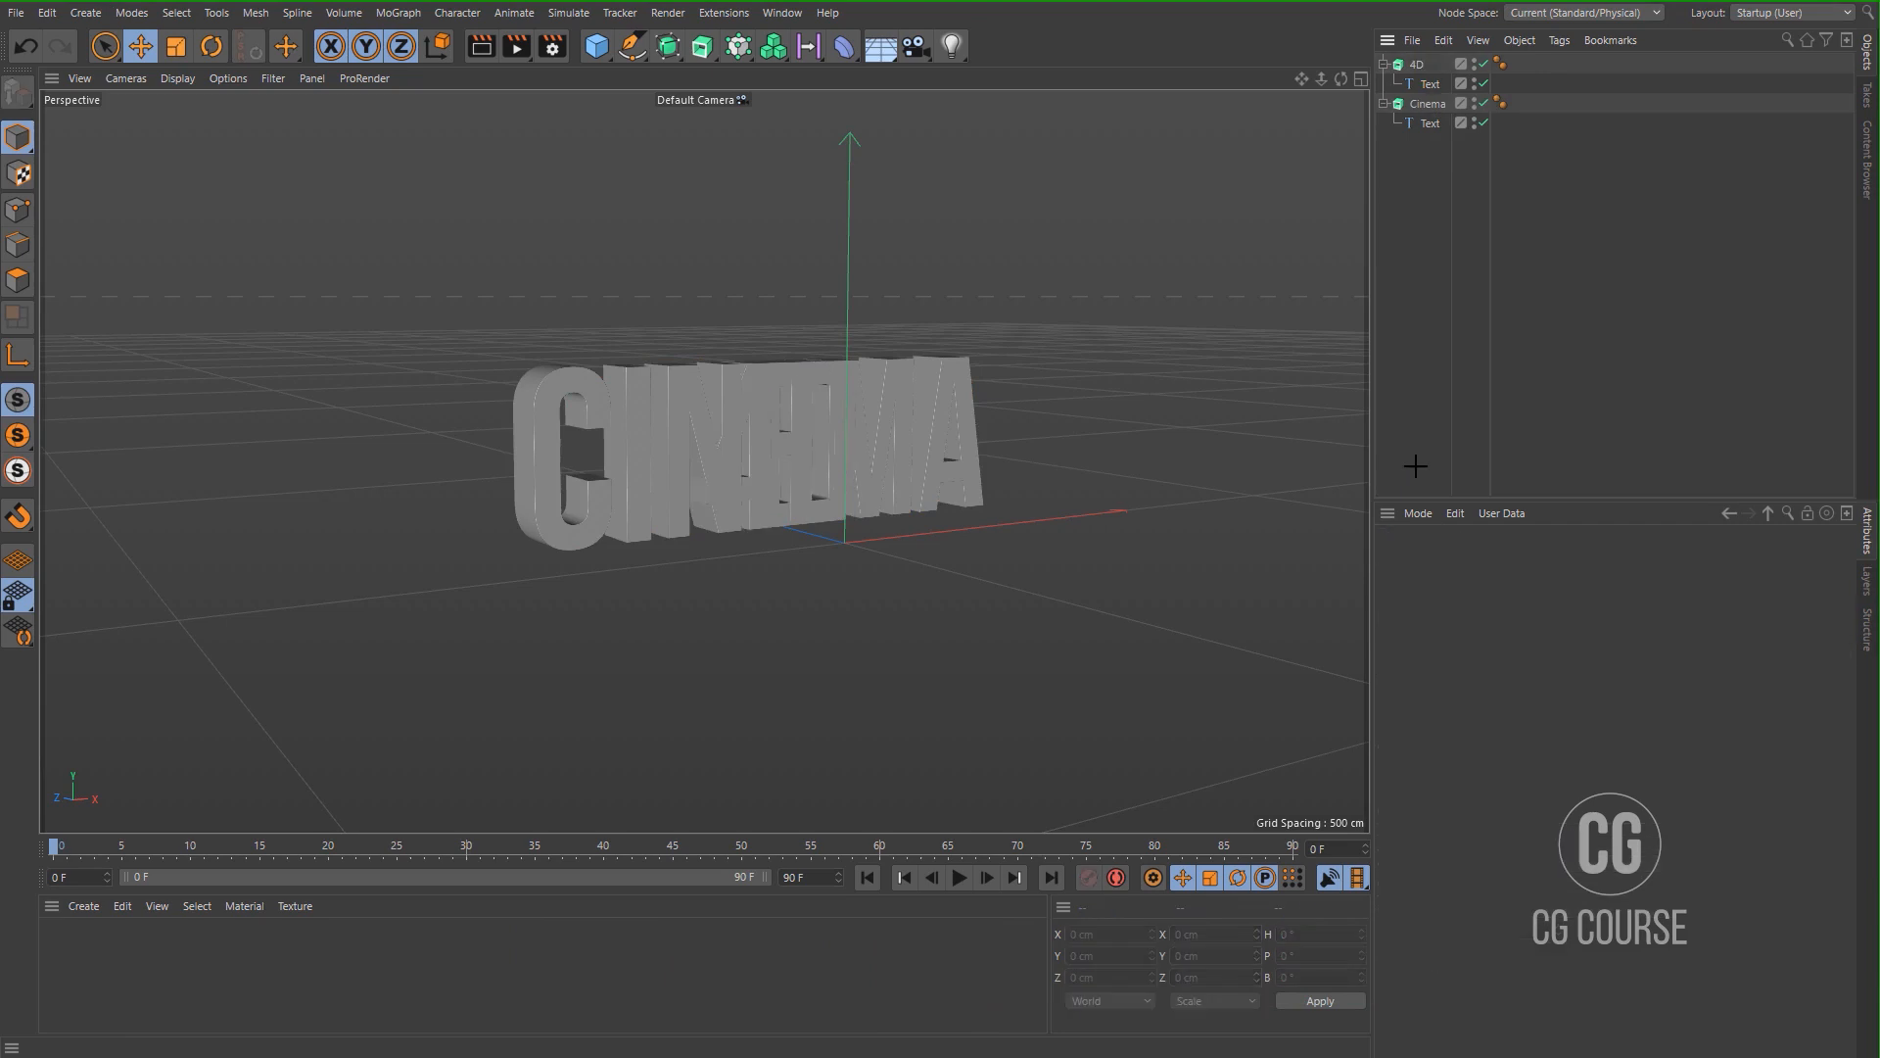
left_click(1417, 64)
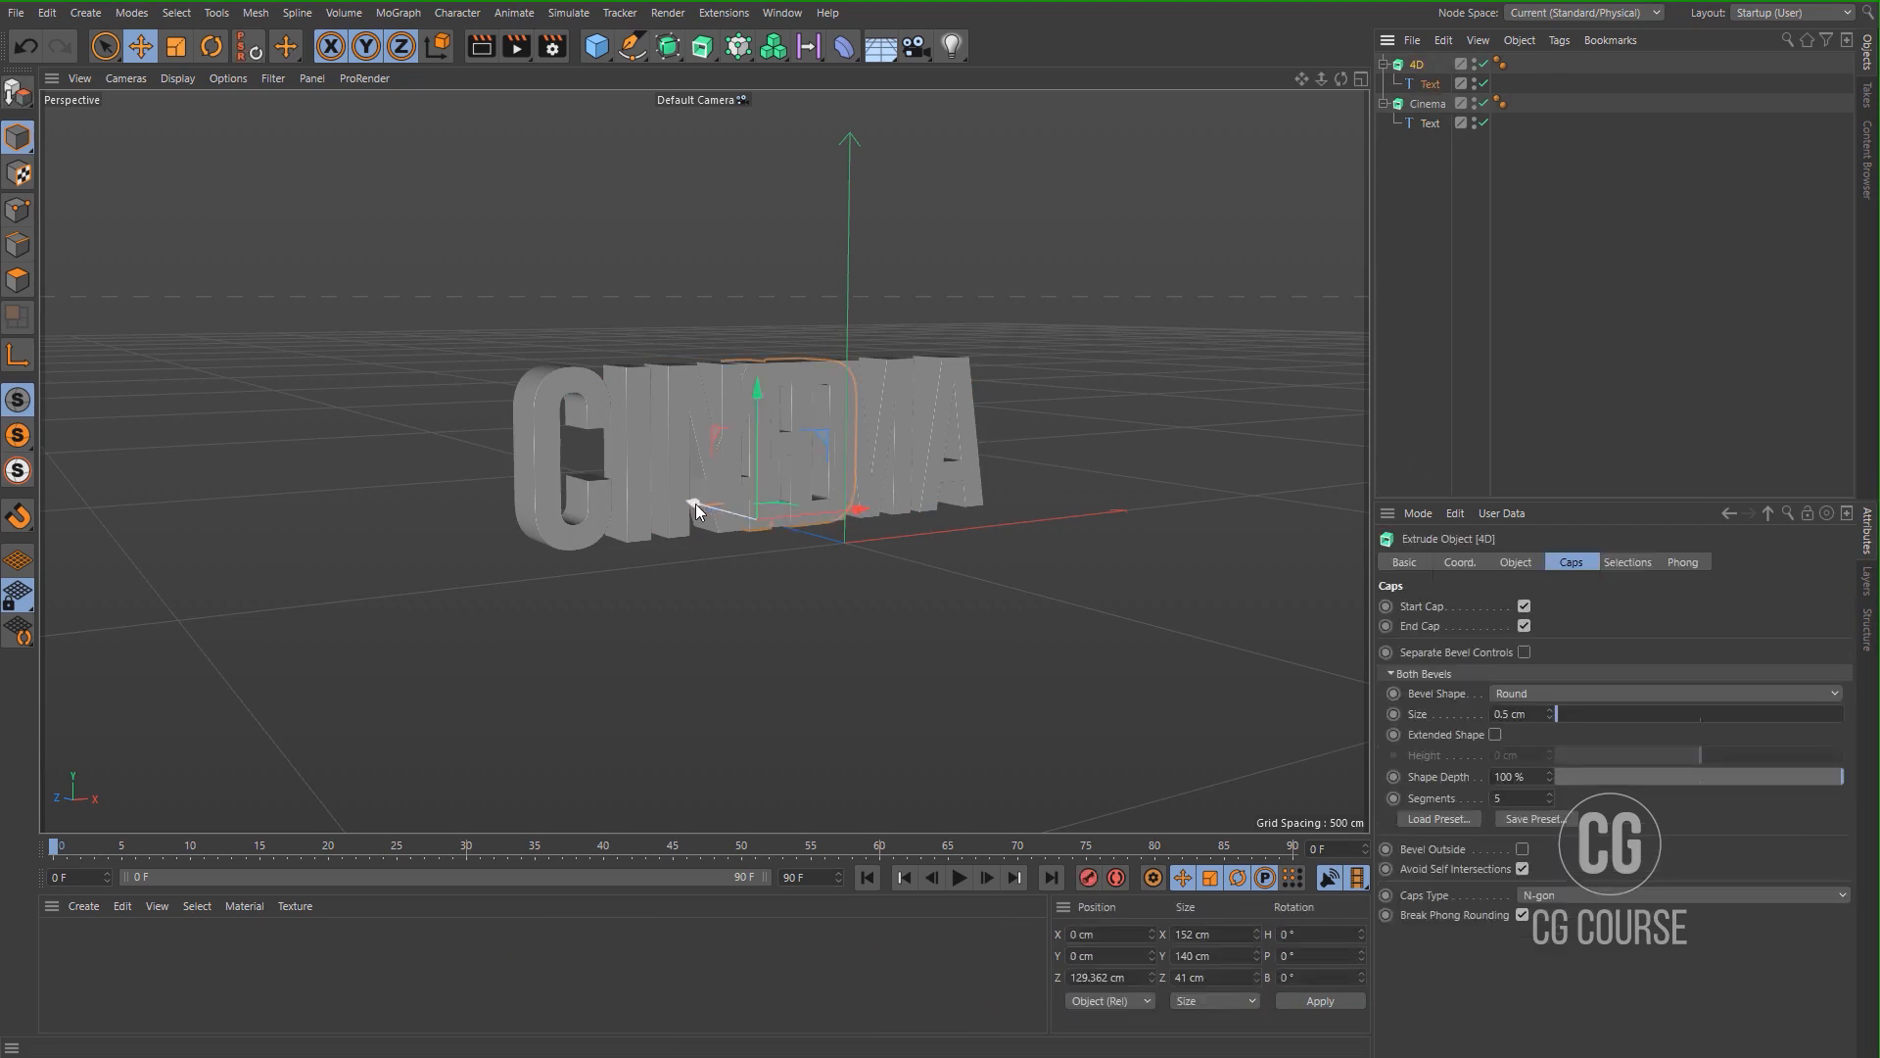
left_click_drag(692, 513, 790, 532)
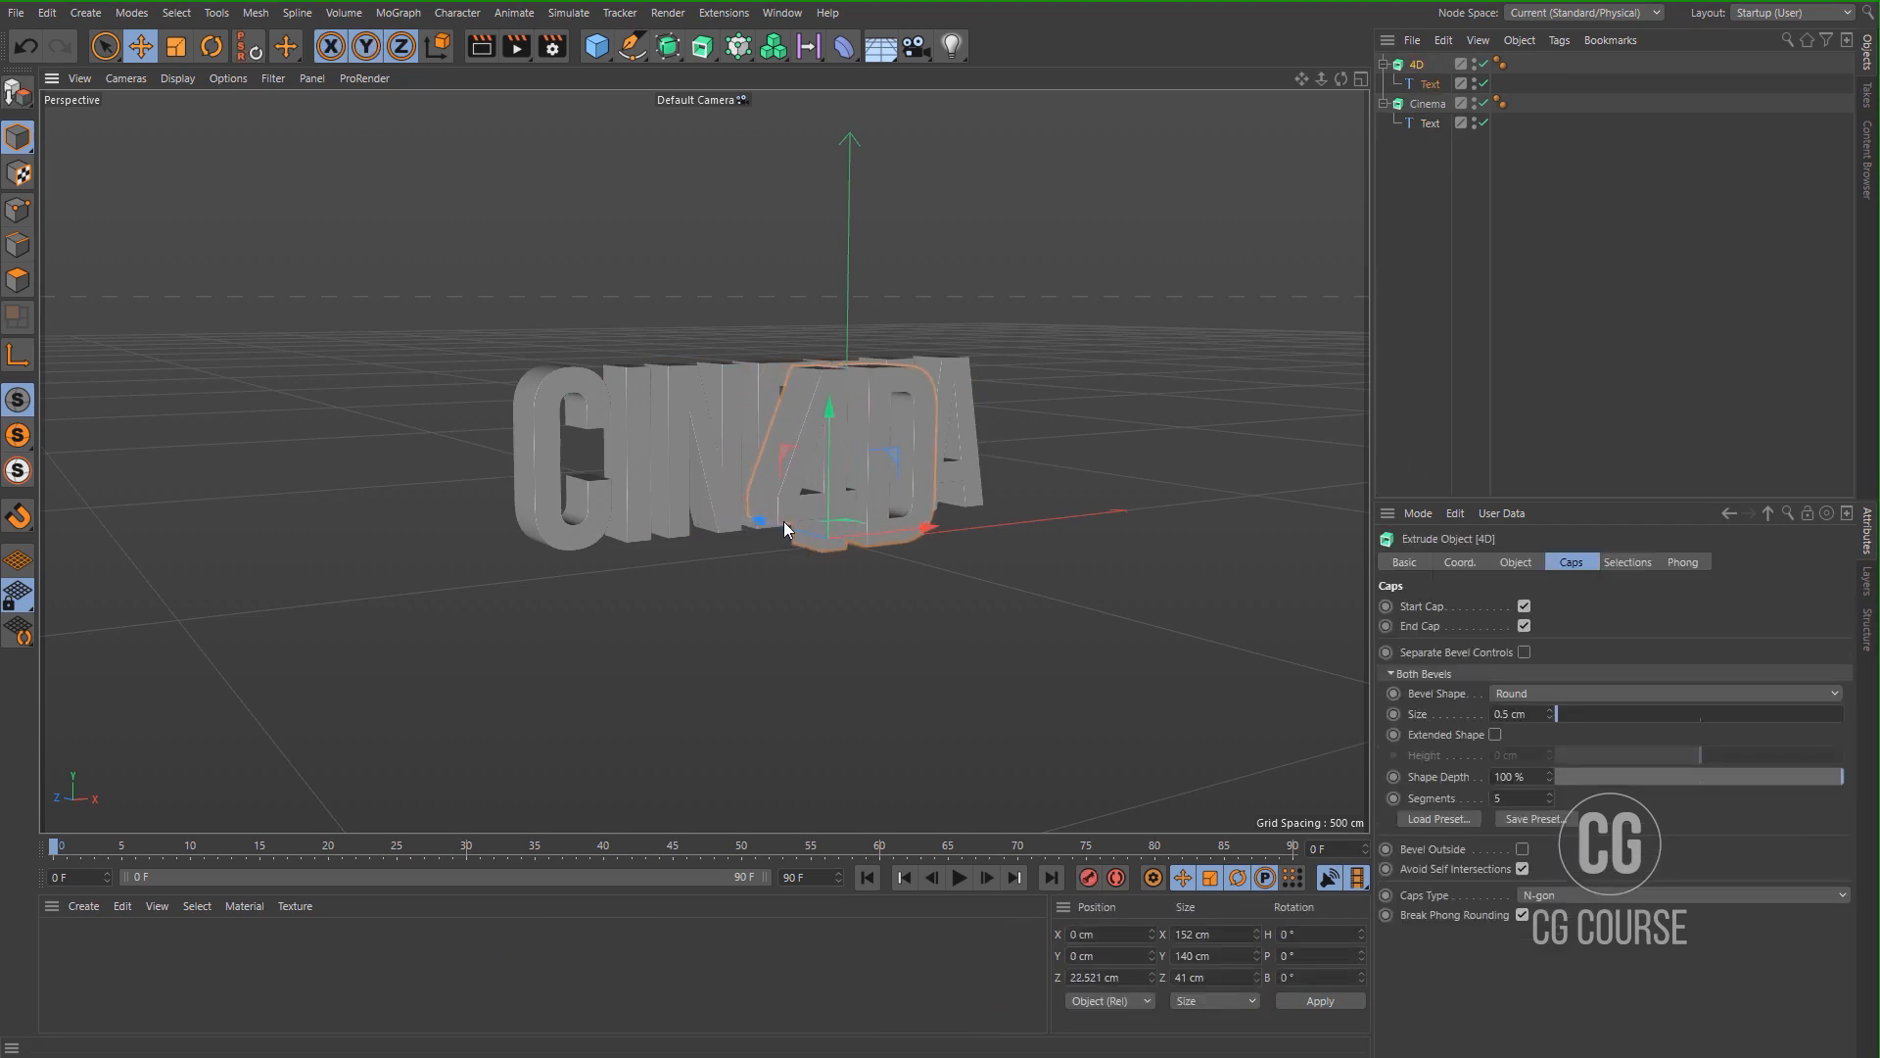
Duplicate the 4D extrusion and rename the copy as Is.
left_click_drag(1417, 67, 1420, 62)
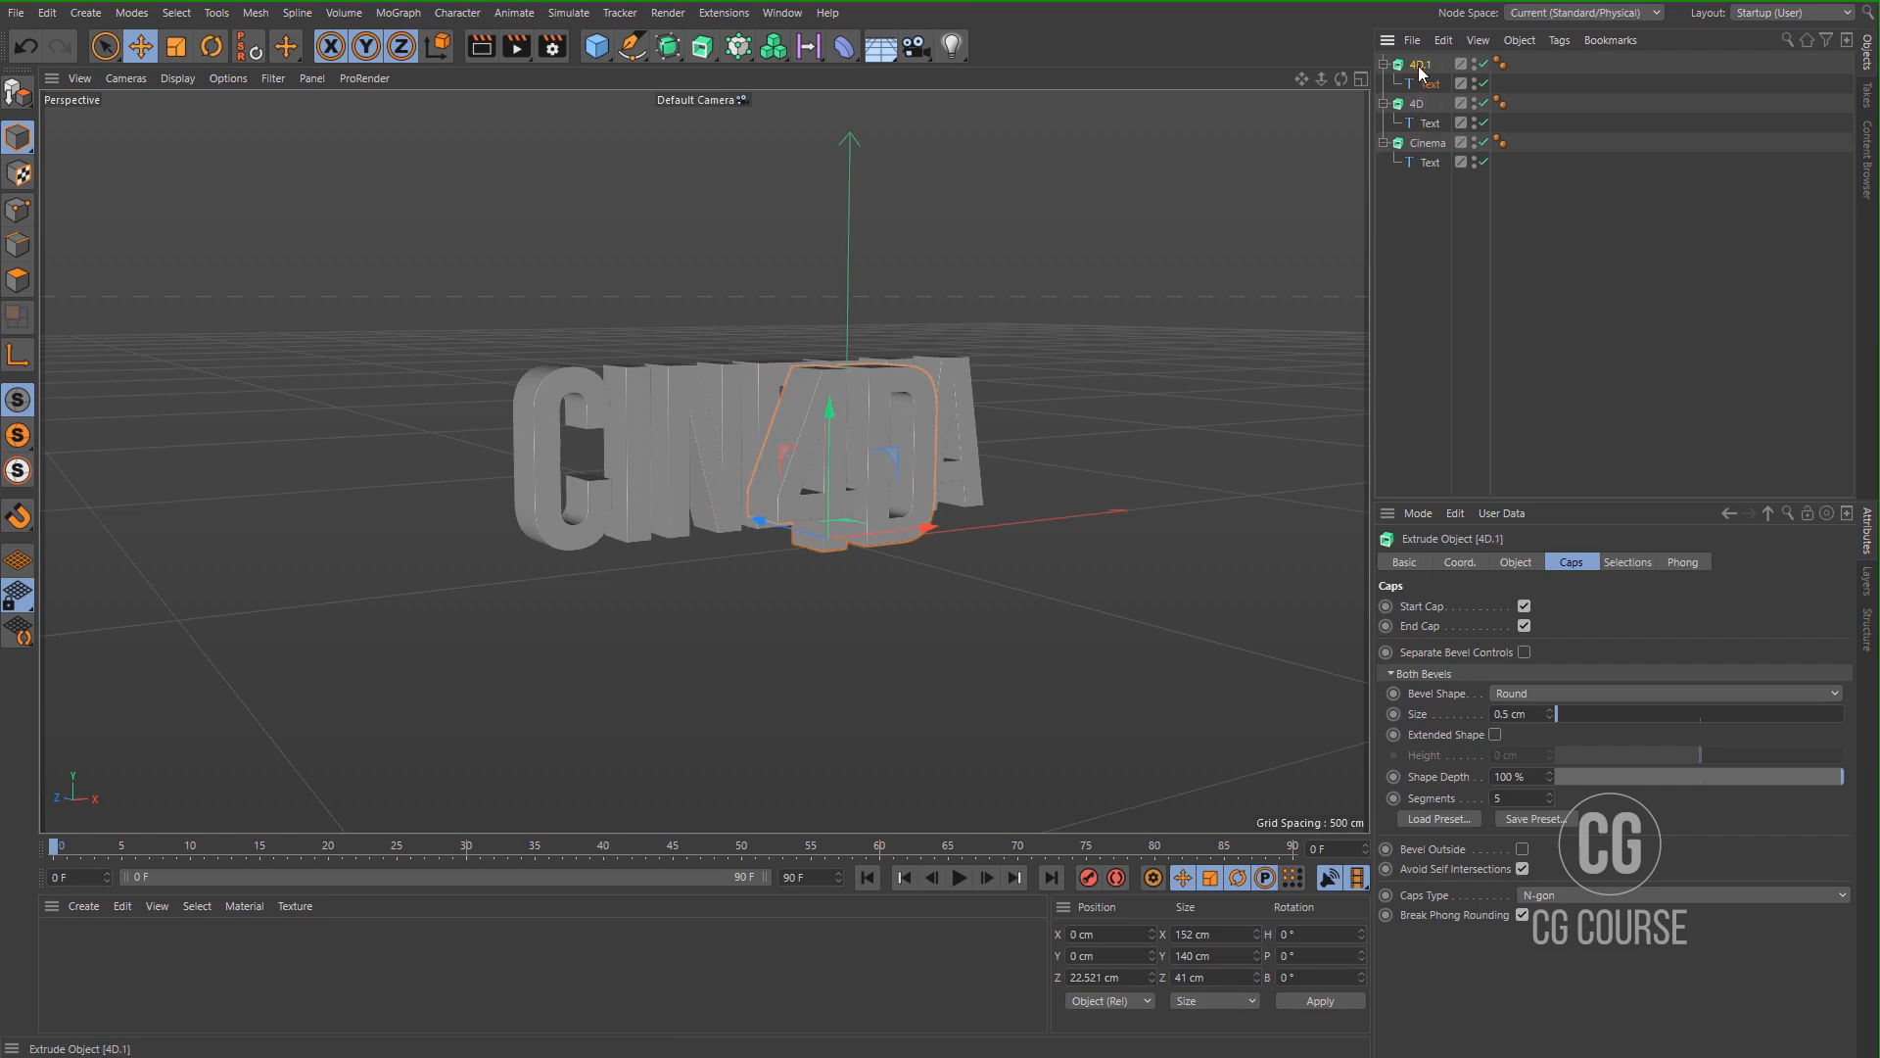
double_click(1423, 65)
type("I")
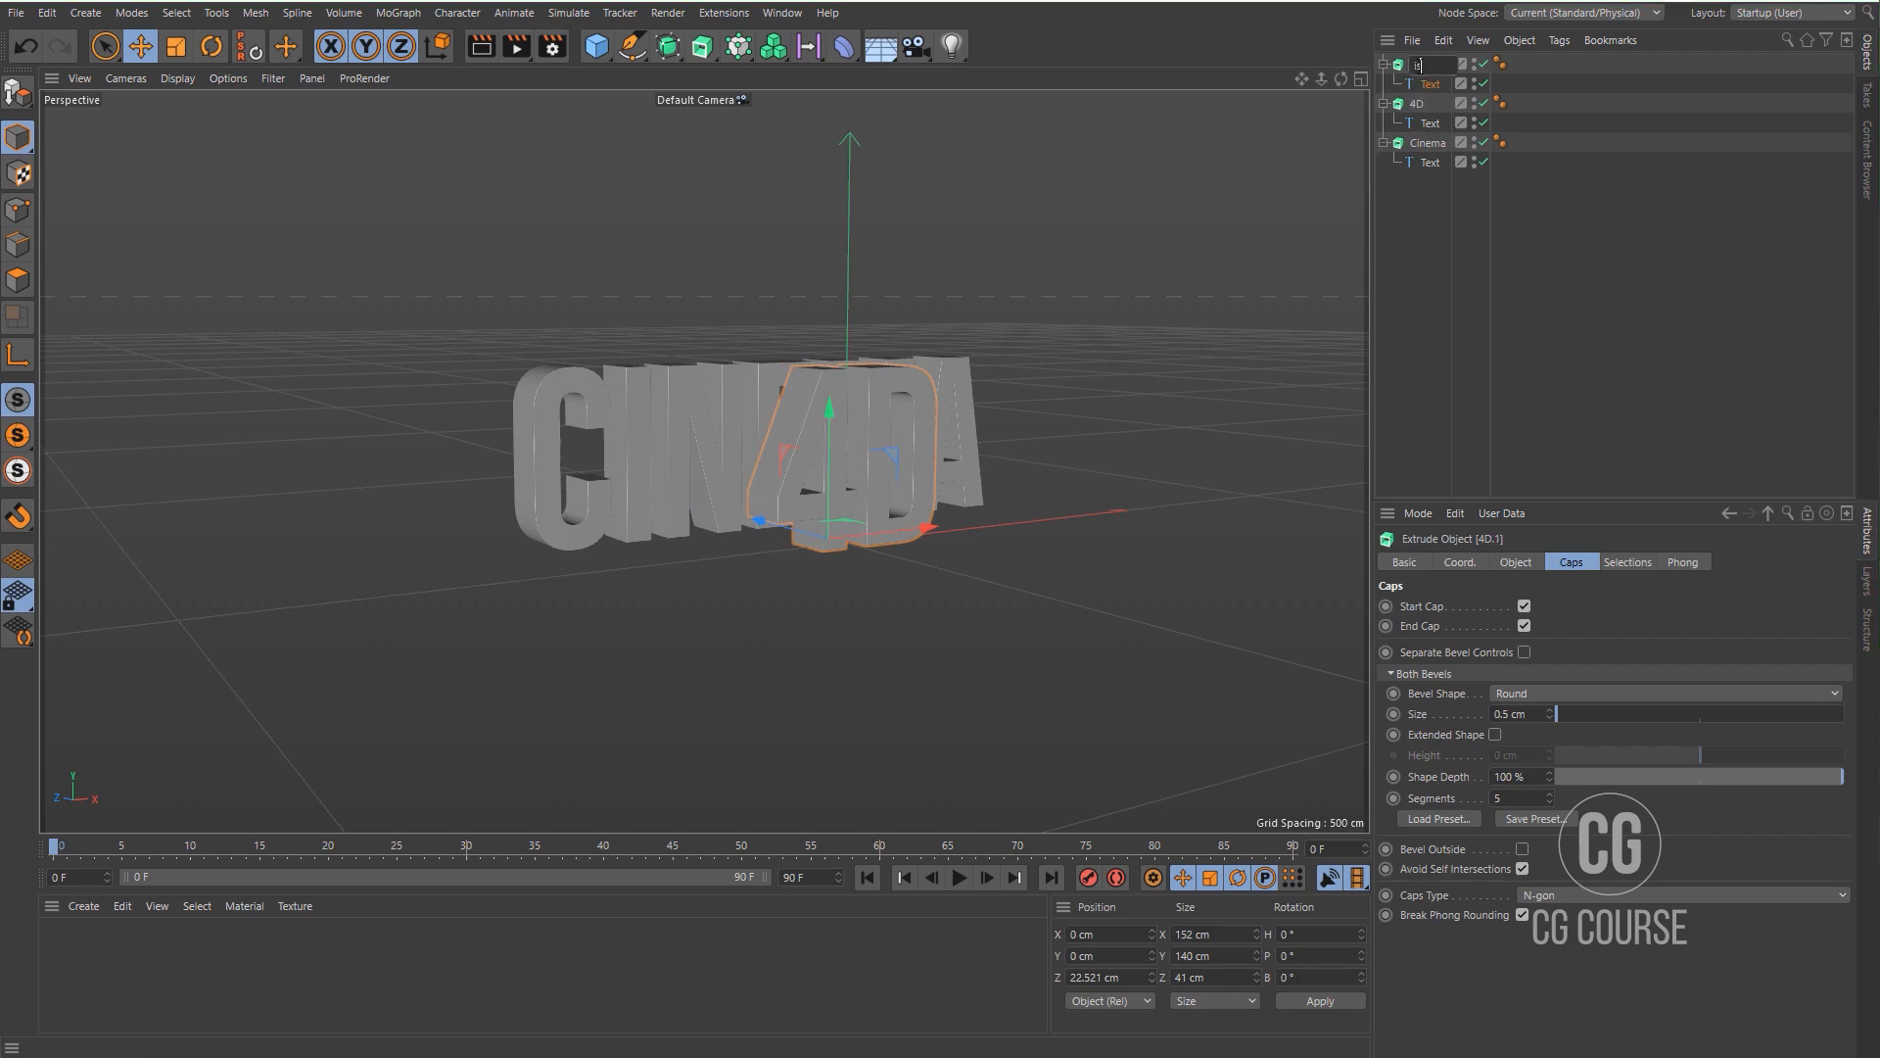
type("s")
Change the text inside the Is extrusion to "is".
left_click(1429, 85)
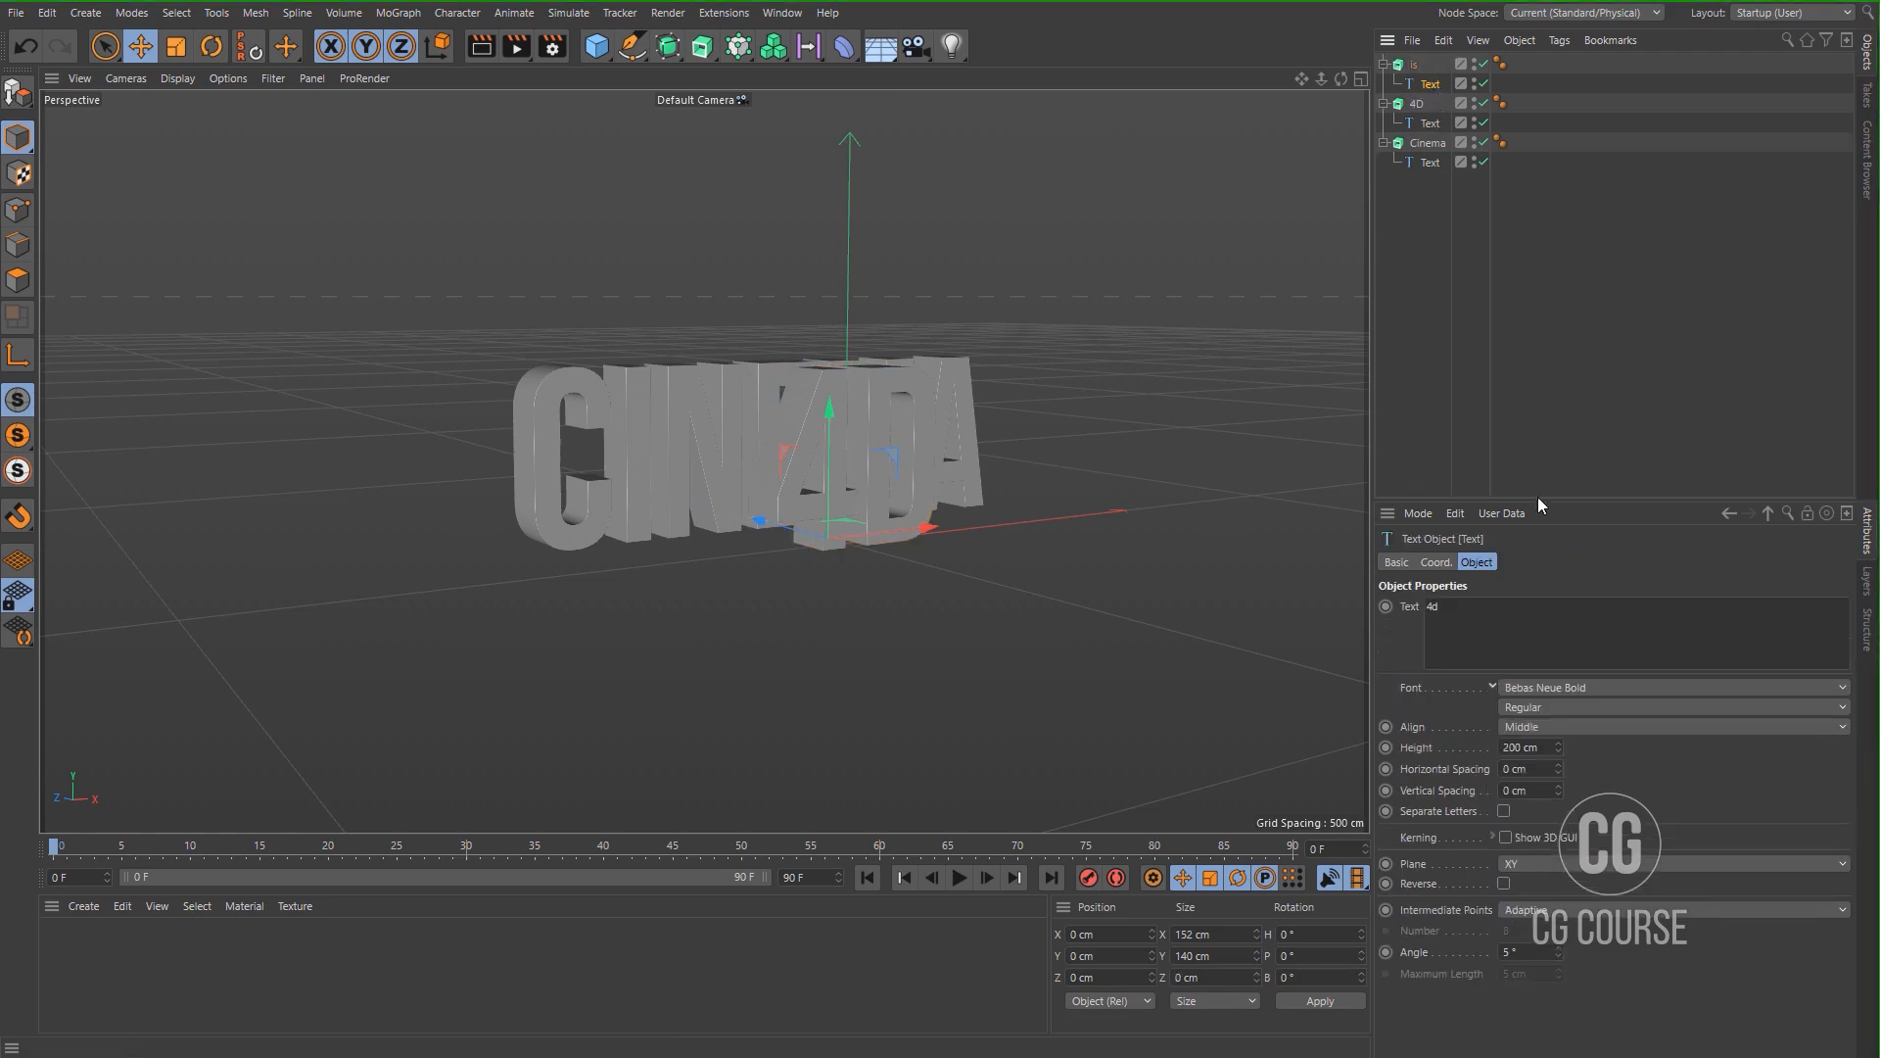
left_click_drag(1533, 616, 1414, 616)
left_click(1612, 310)
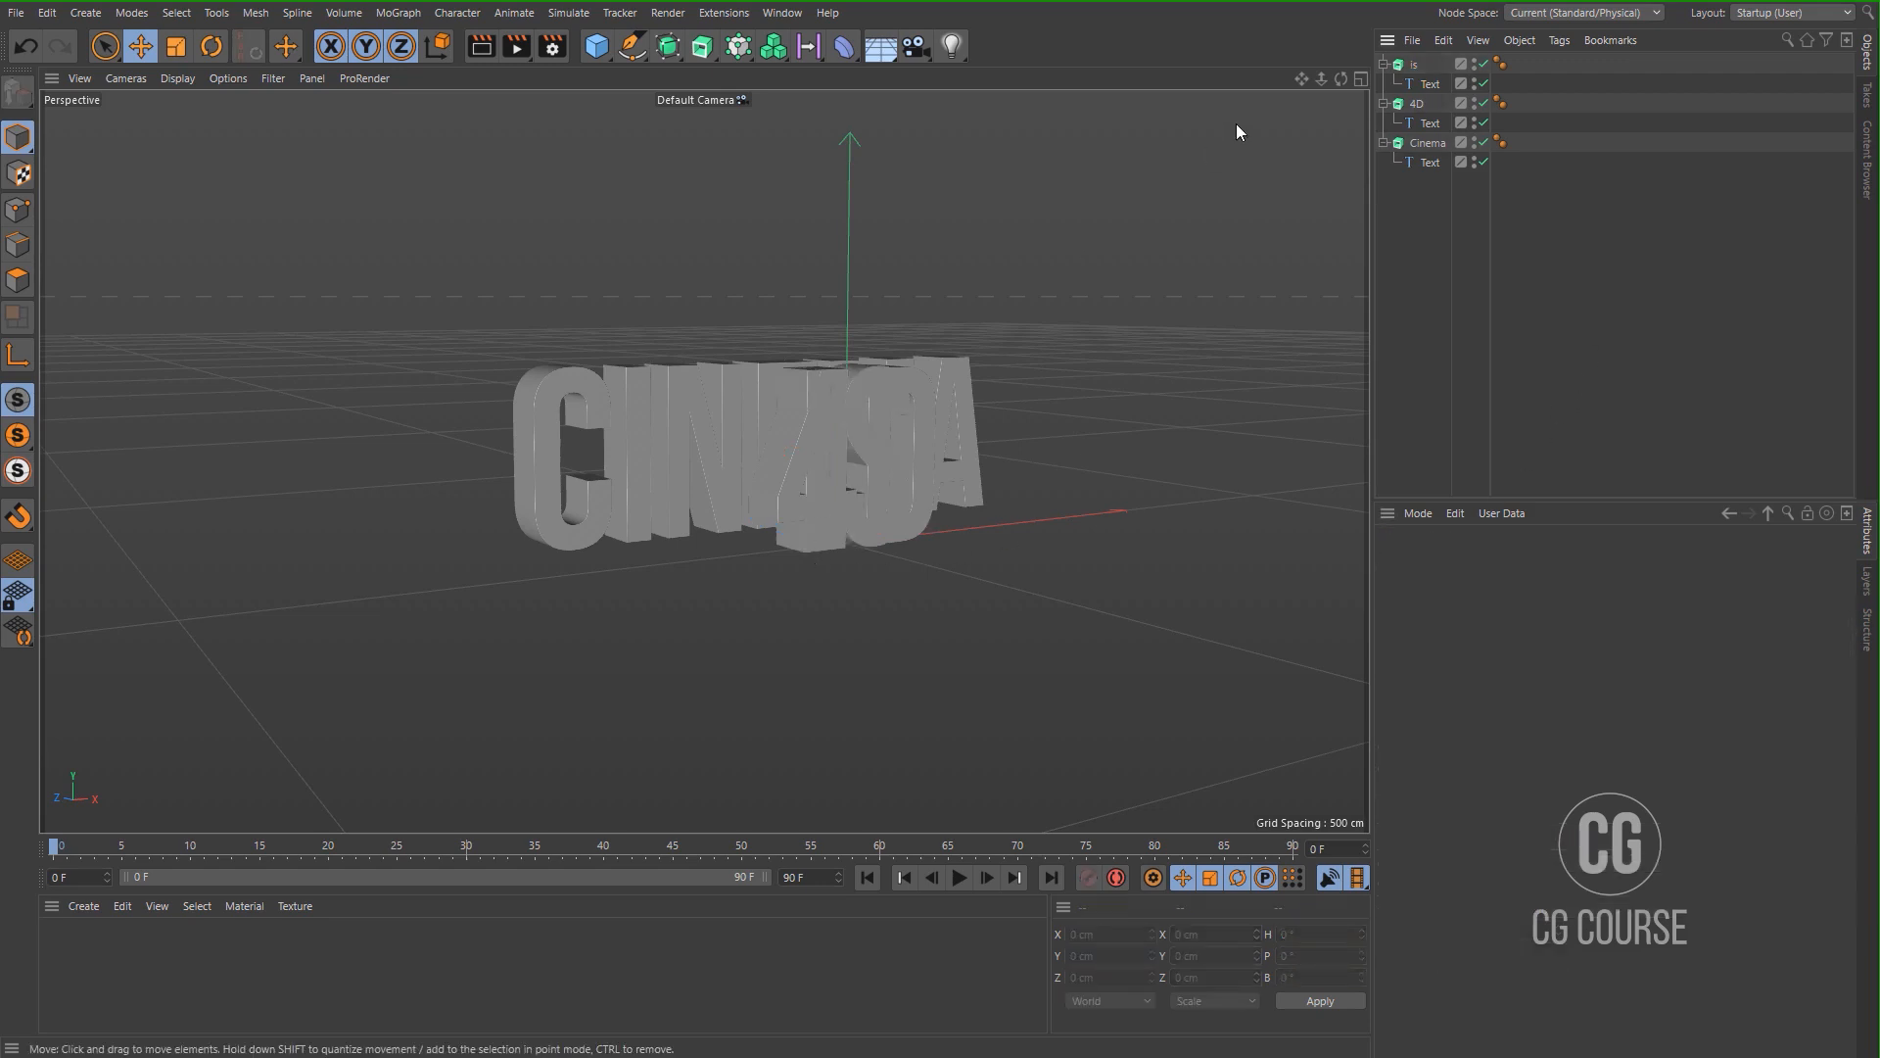
Move the Is extrusion forward along Z to about -91.2 cm.
left_click(772, 526)
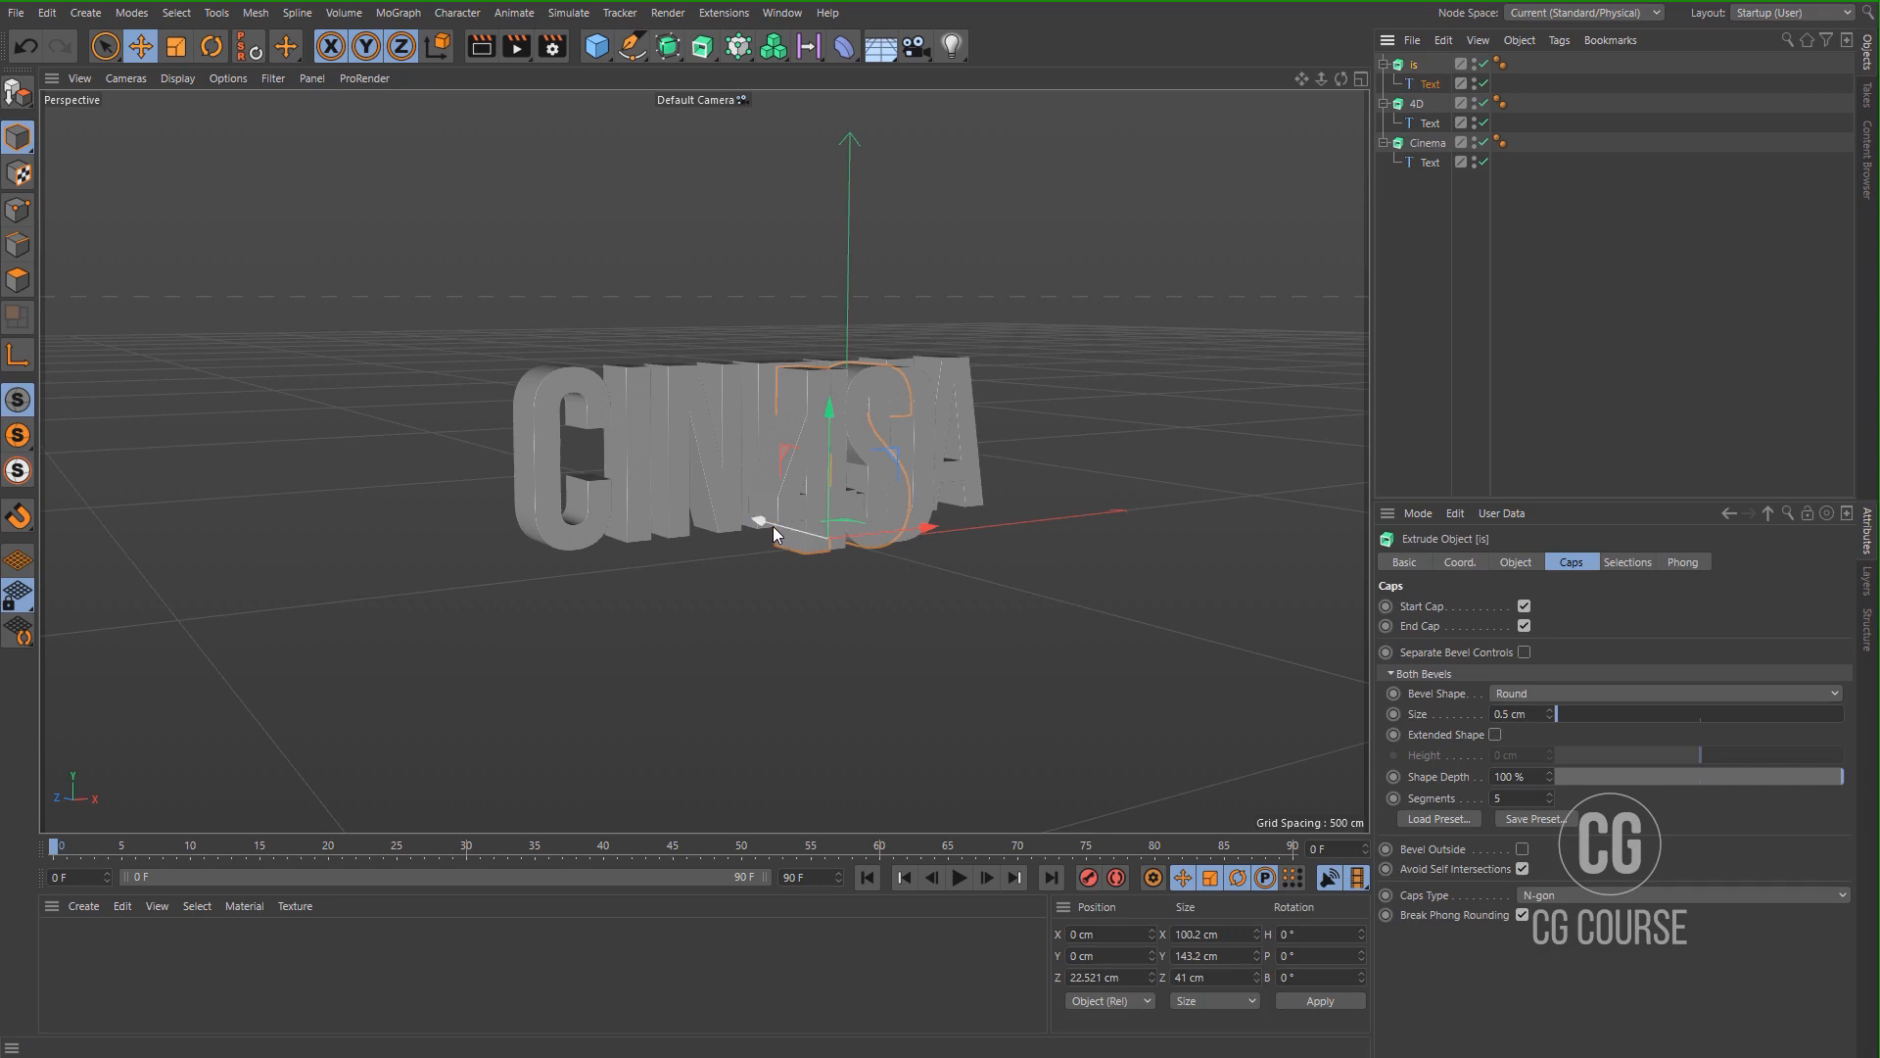
left_click_drag(772, 526, 854, 562)
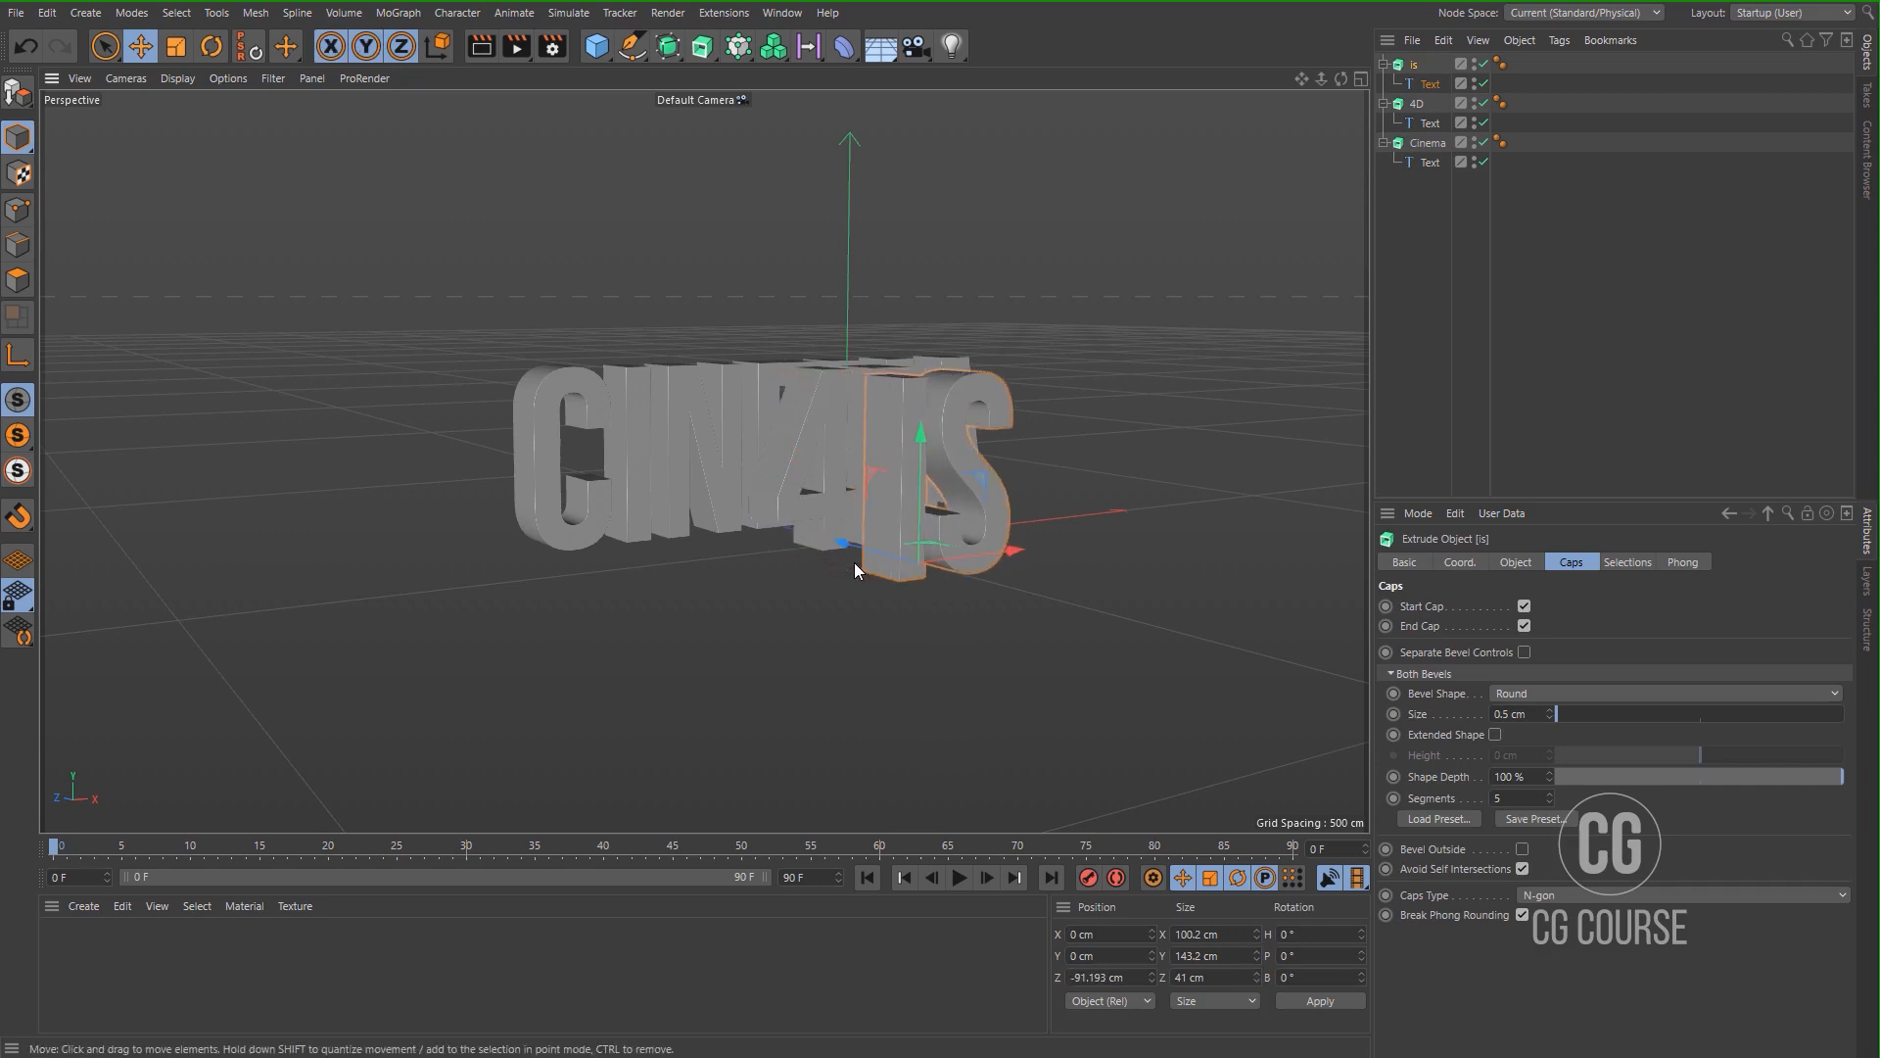
Duplicate the Is extrusion and rename the copy as Great.
left_click_drag(1419, 62, 1419, 64, "ctrl")
double_click(1419, 64)
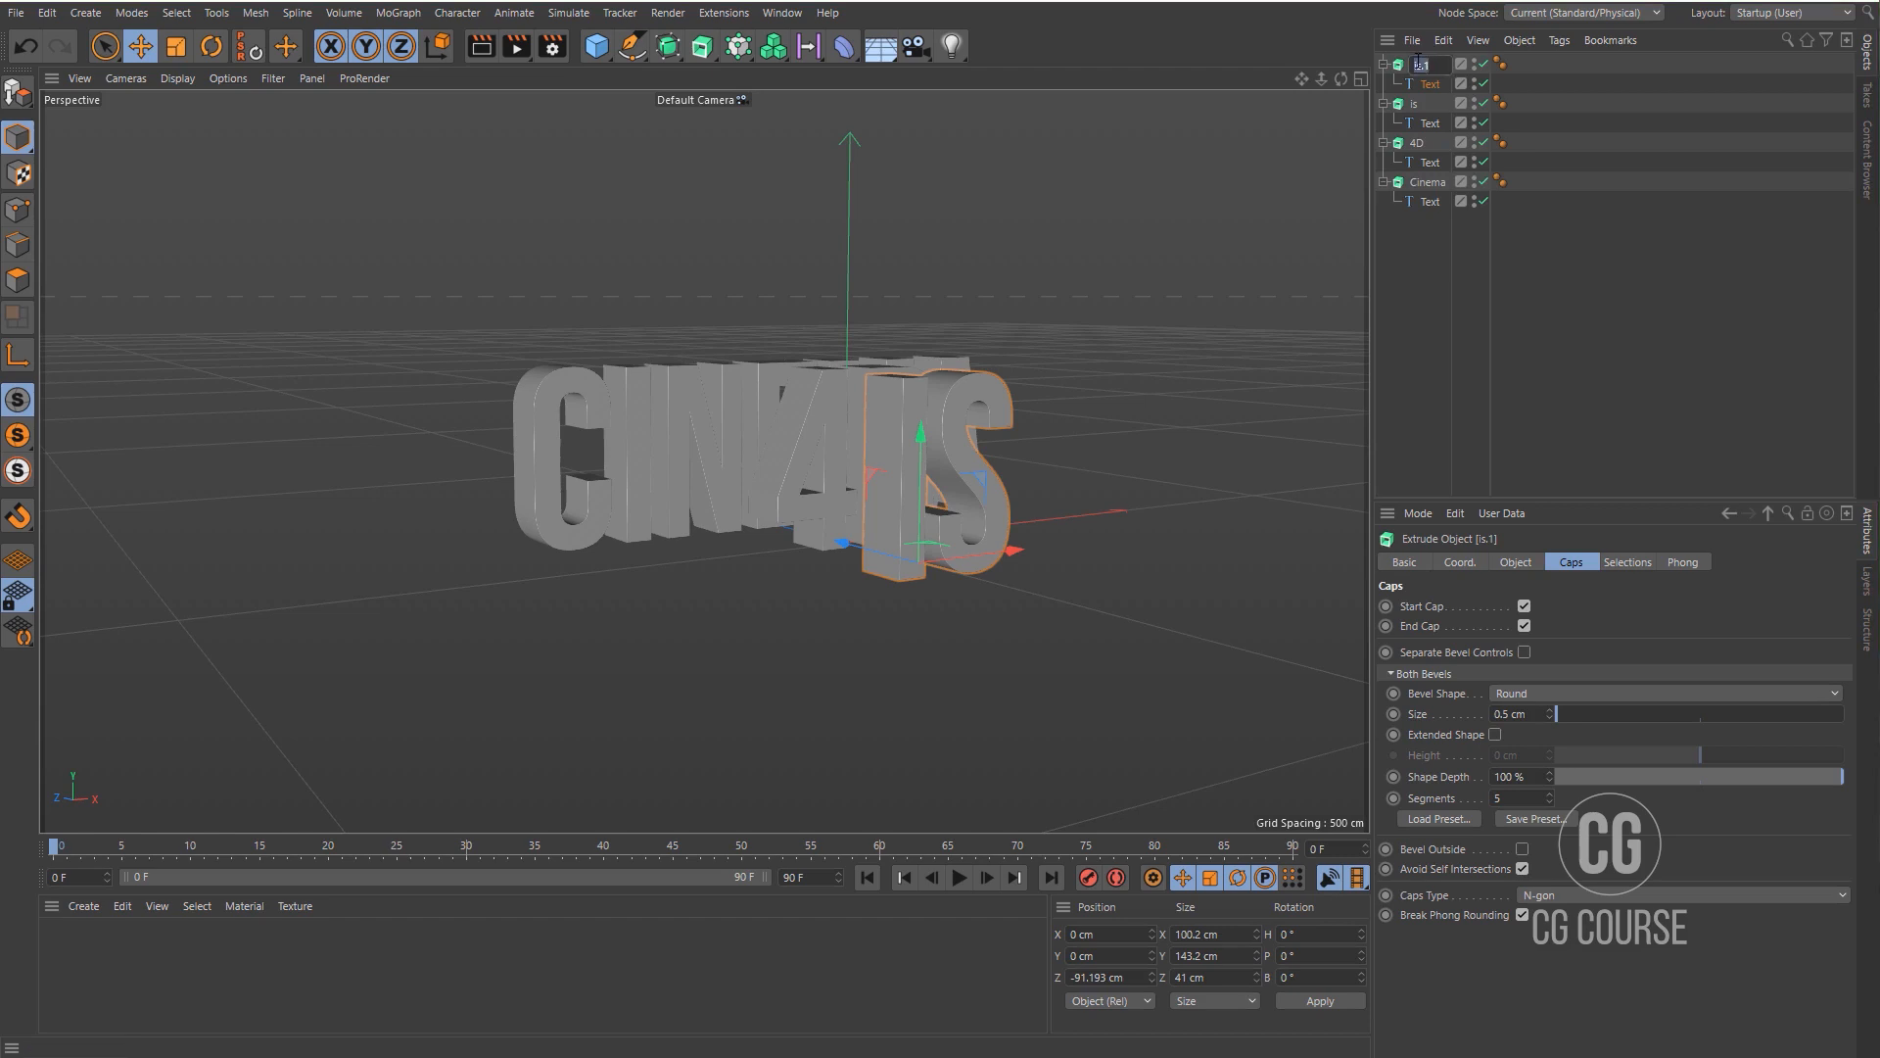
type("Great")
key("Return")
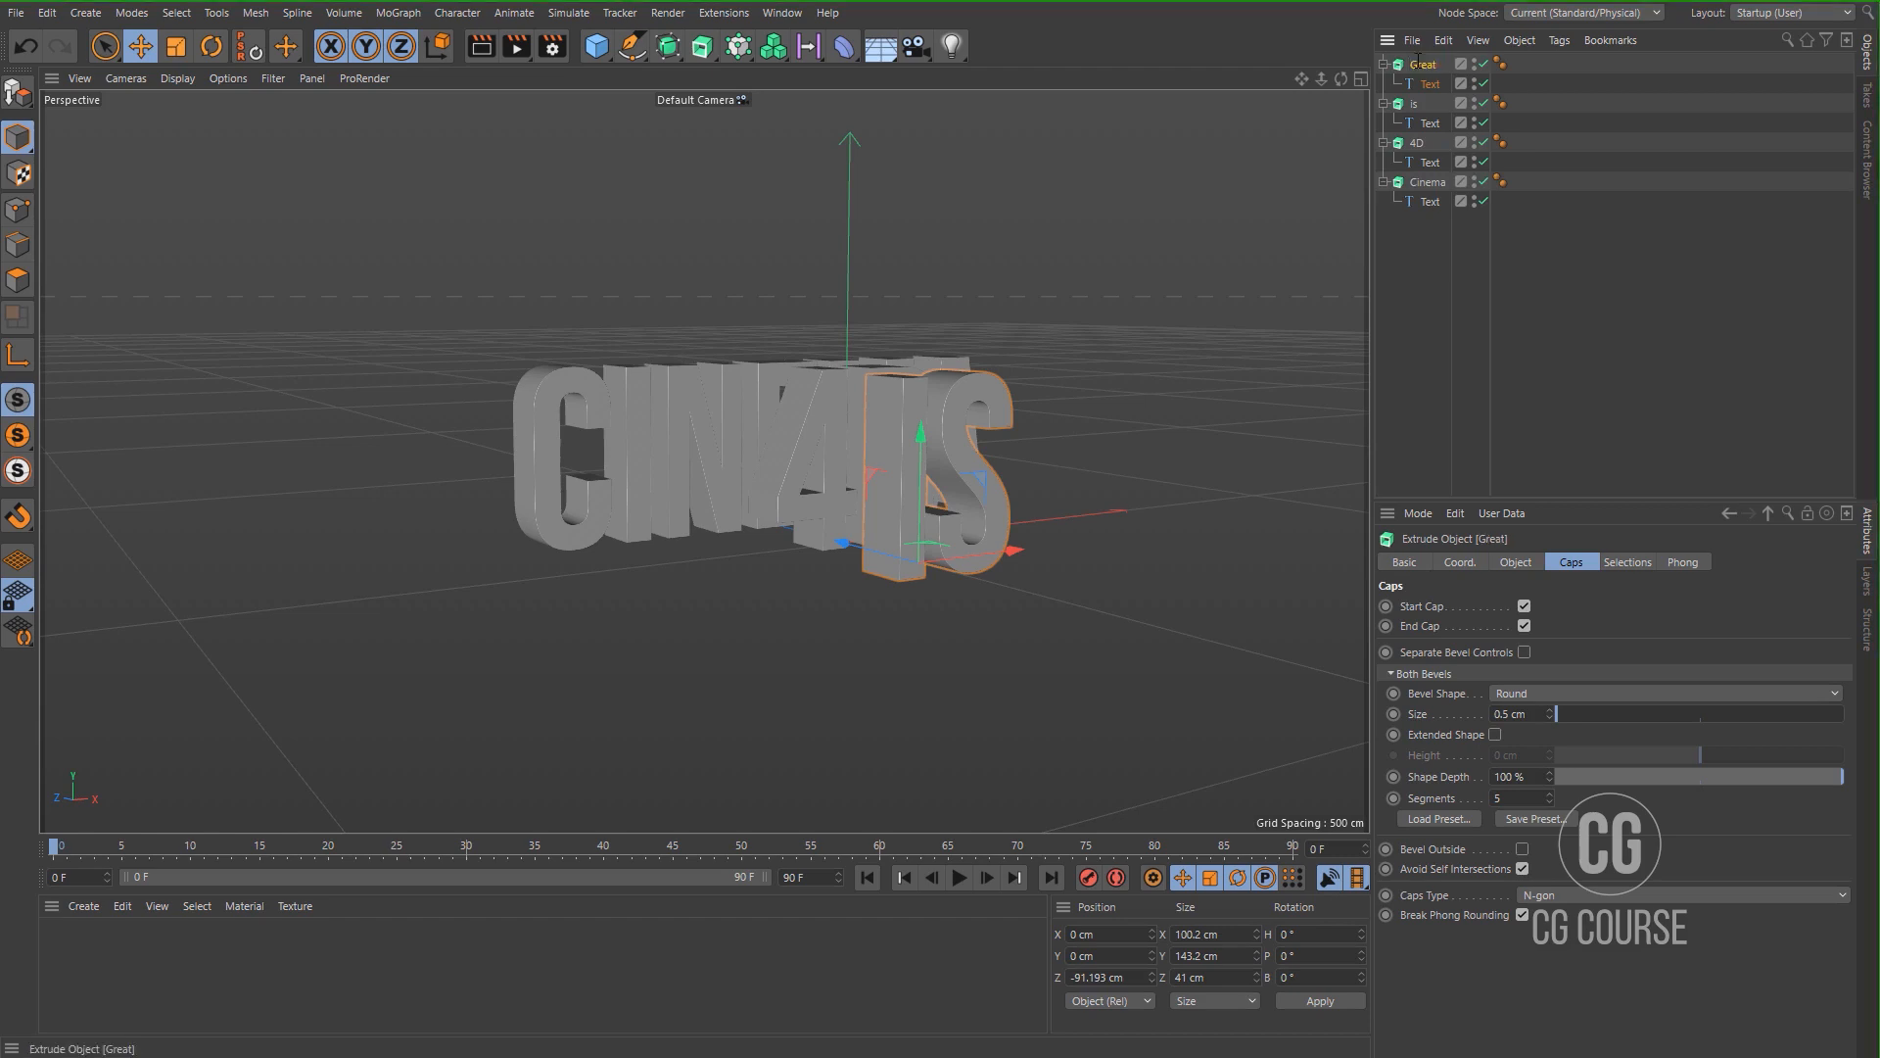
Change the text inside the Great extrusion to "great".
left_click(1429, 83)
left_click(1444, 605)
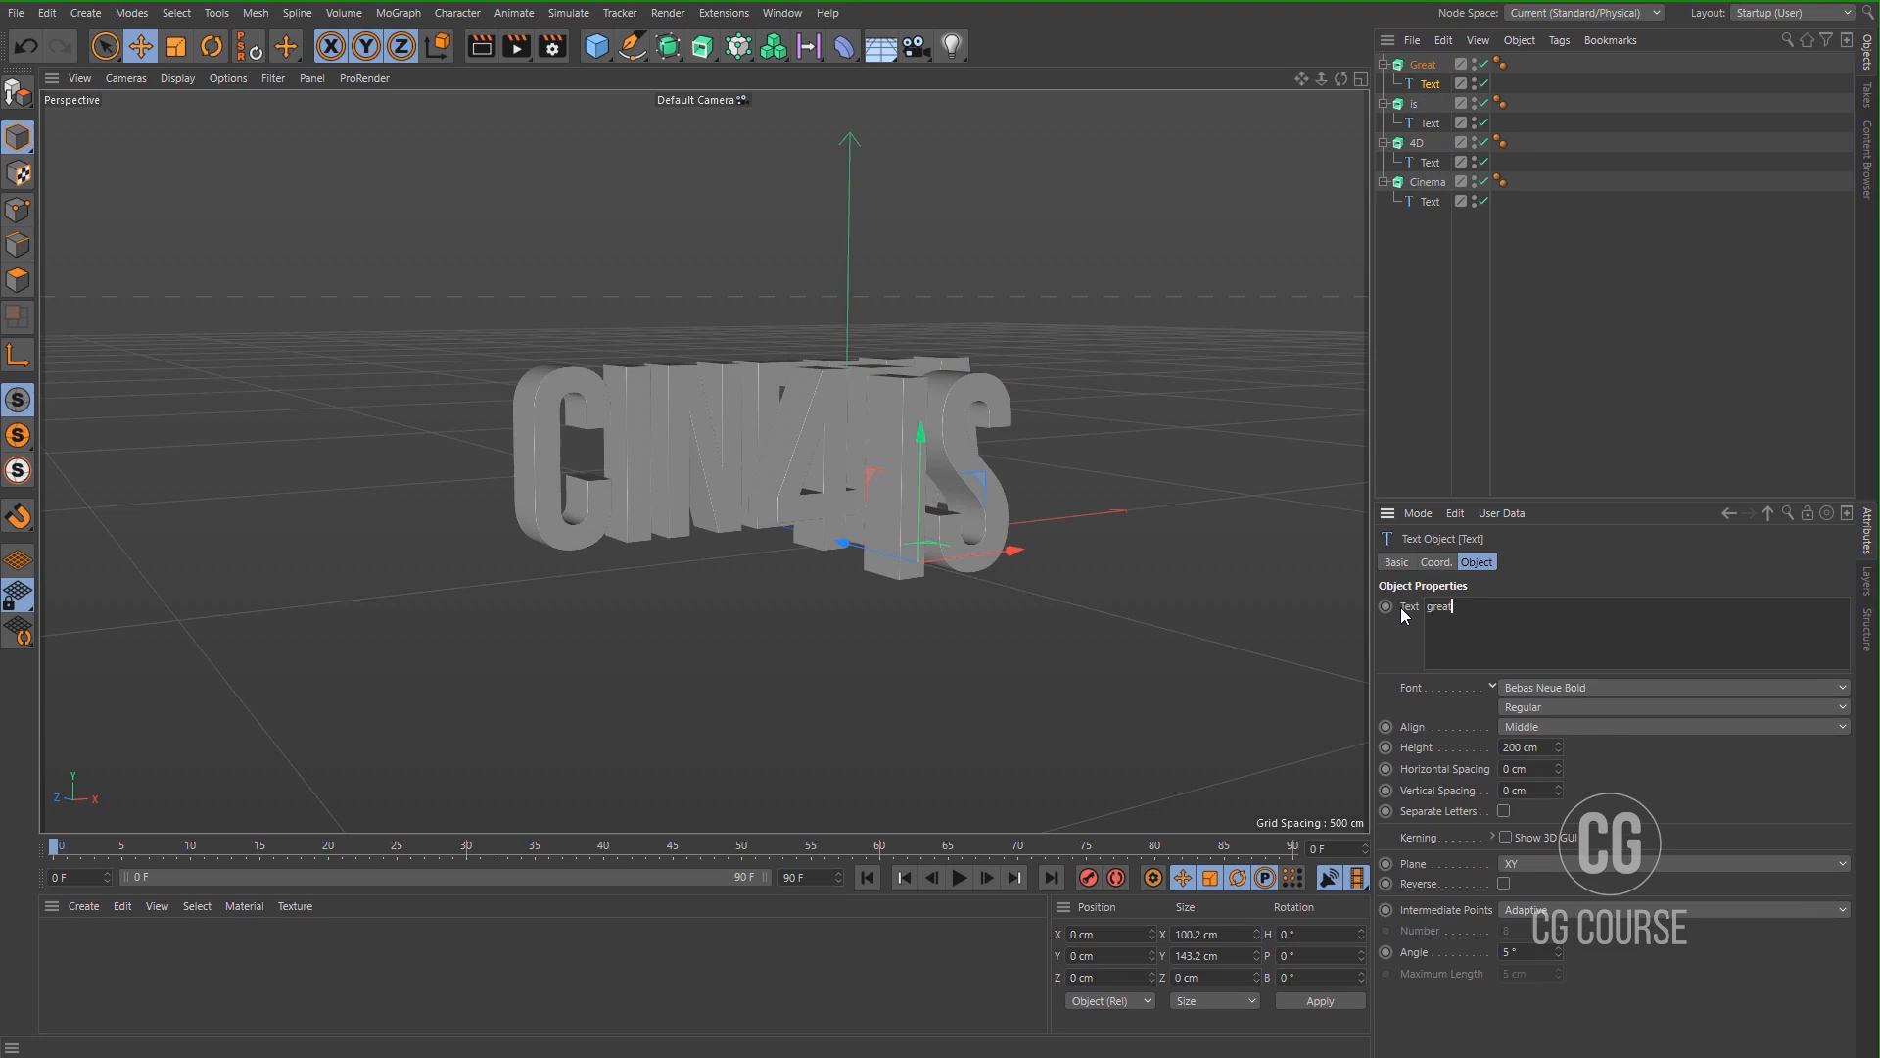
type("great")
key("Return")
Move the Cinema extrusion back along Z to about 204 cm and set its text height to 300 cm.
left_click(1418, 184)
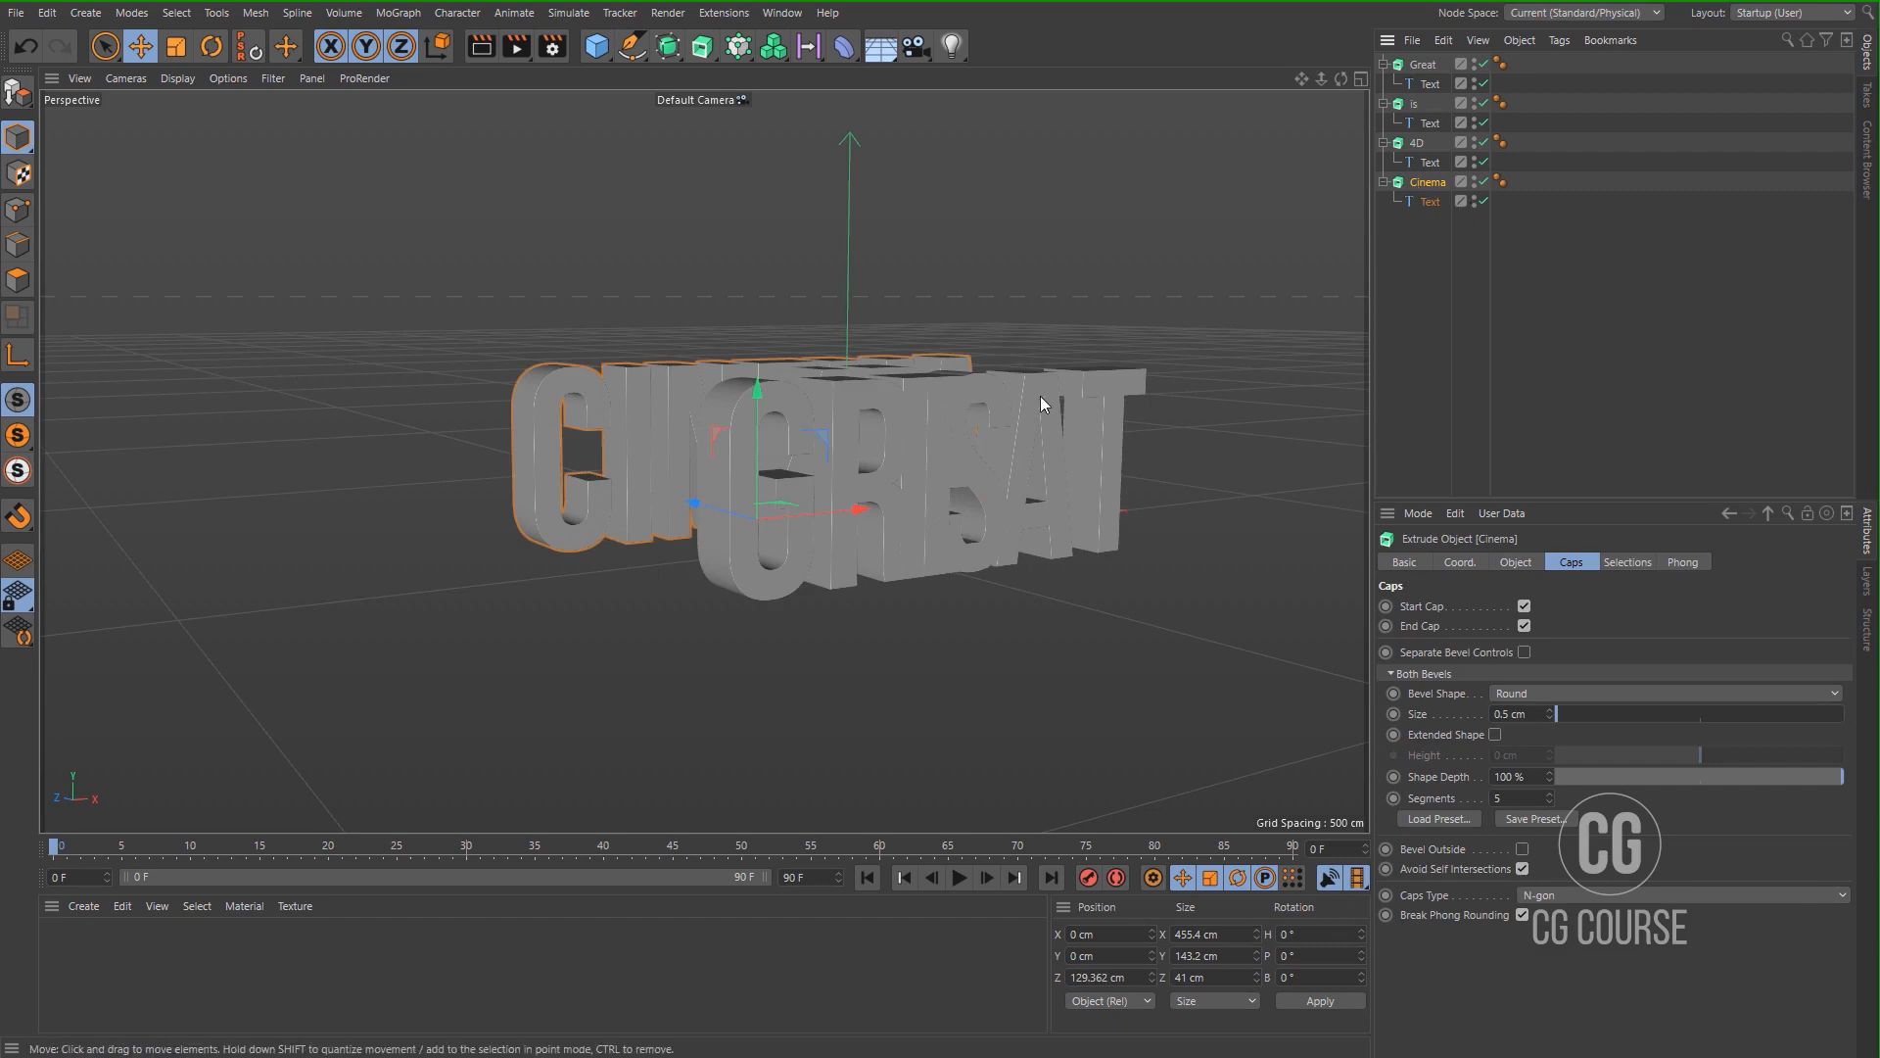
left_click_drag(703, 510, 654, 501)
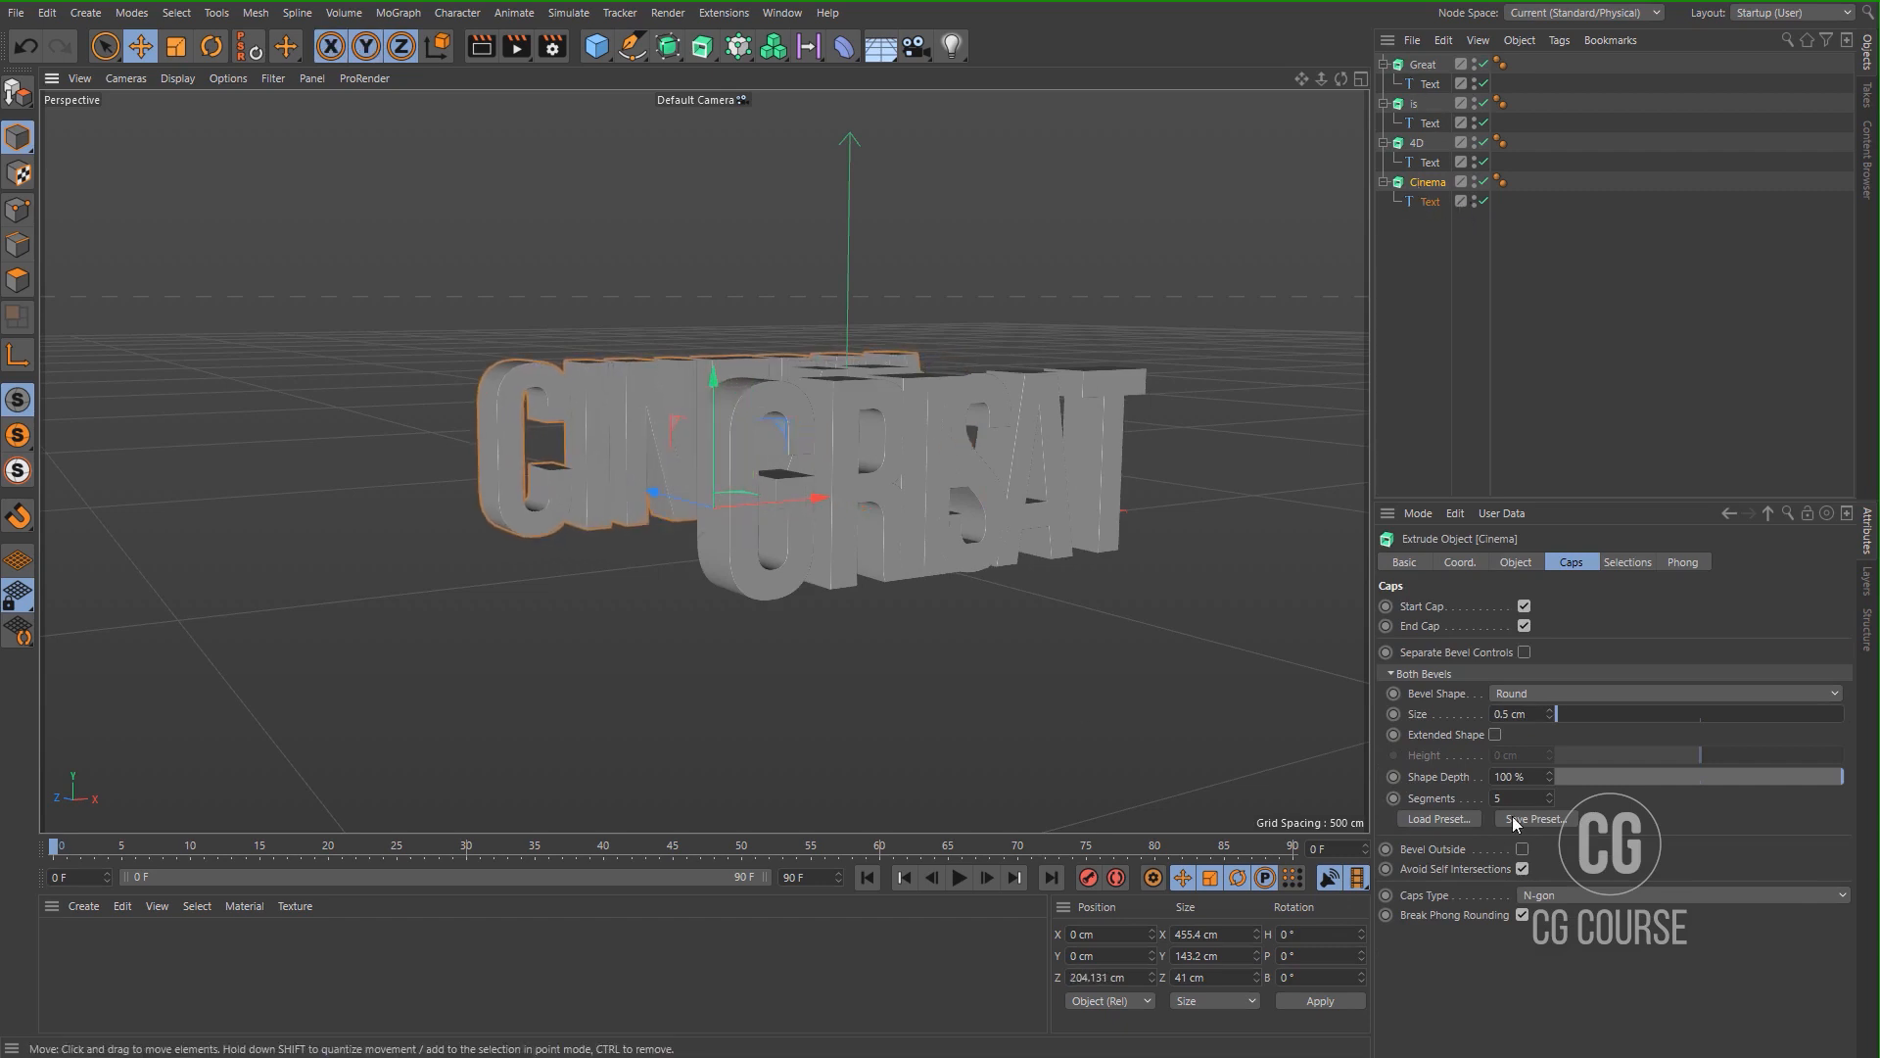
left_click(1430, 200)
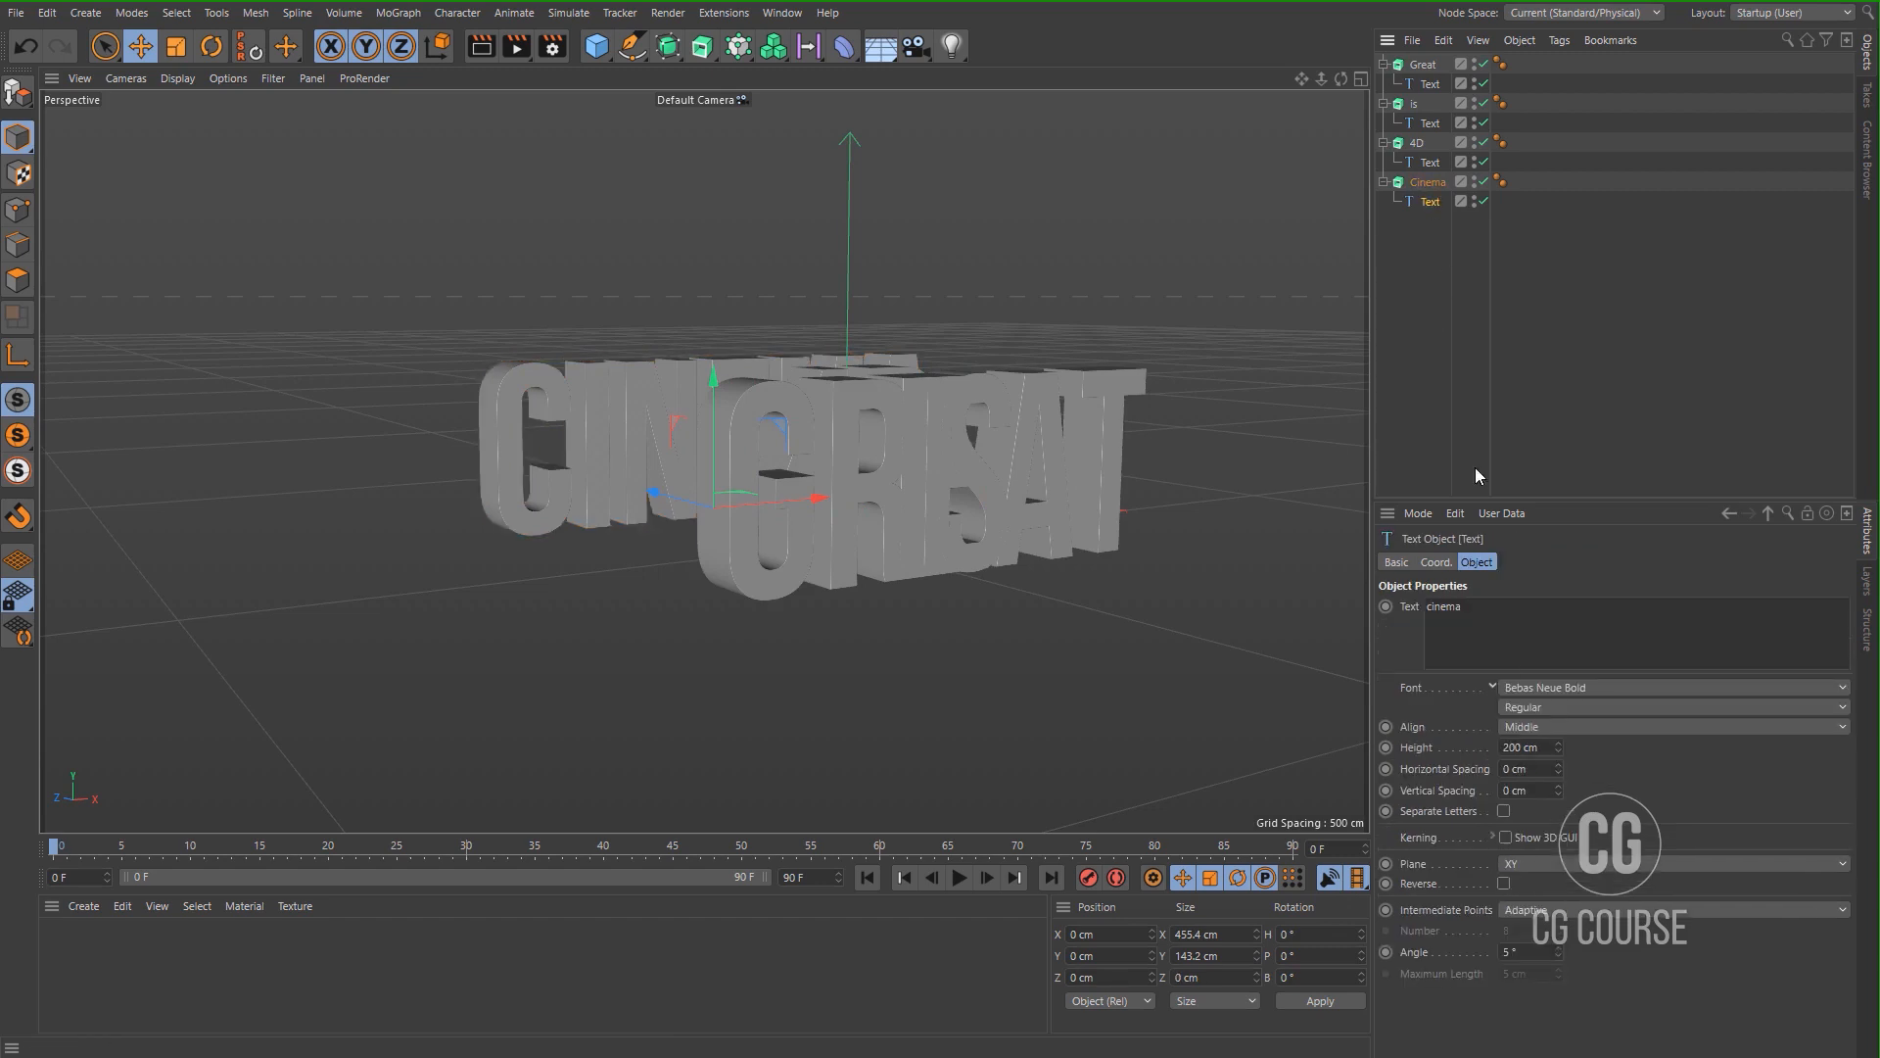
left_click(1507, 748)
key("Return")
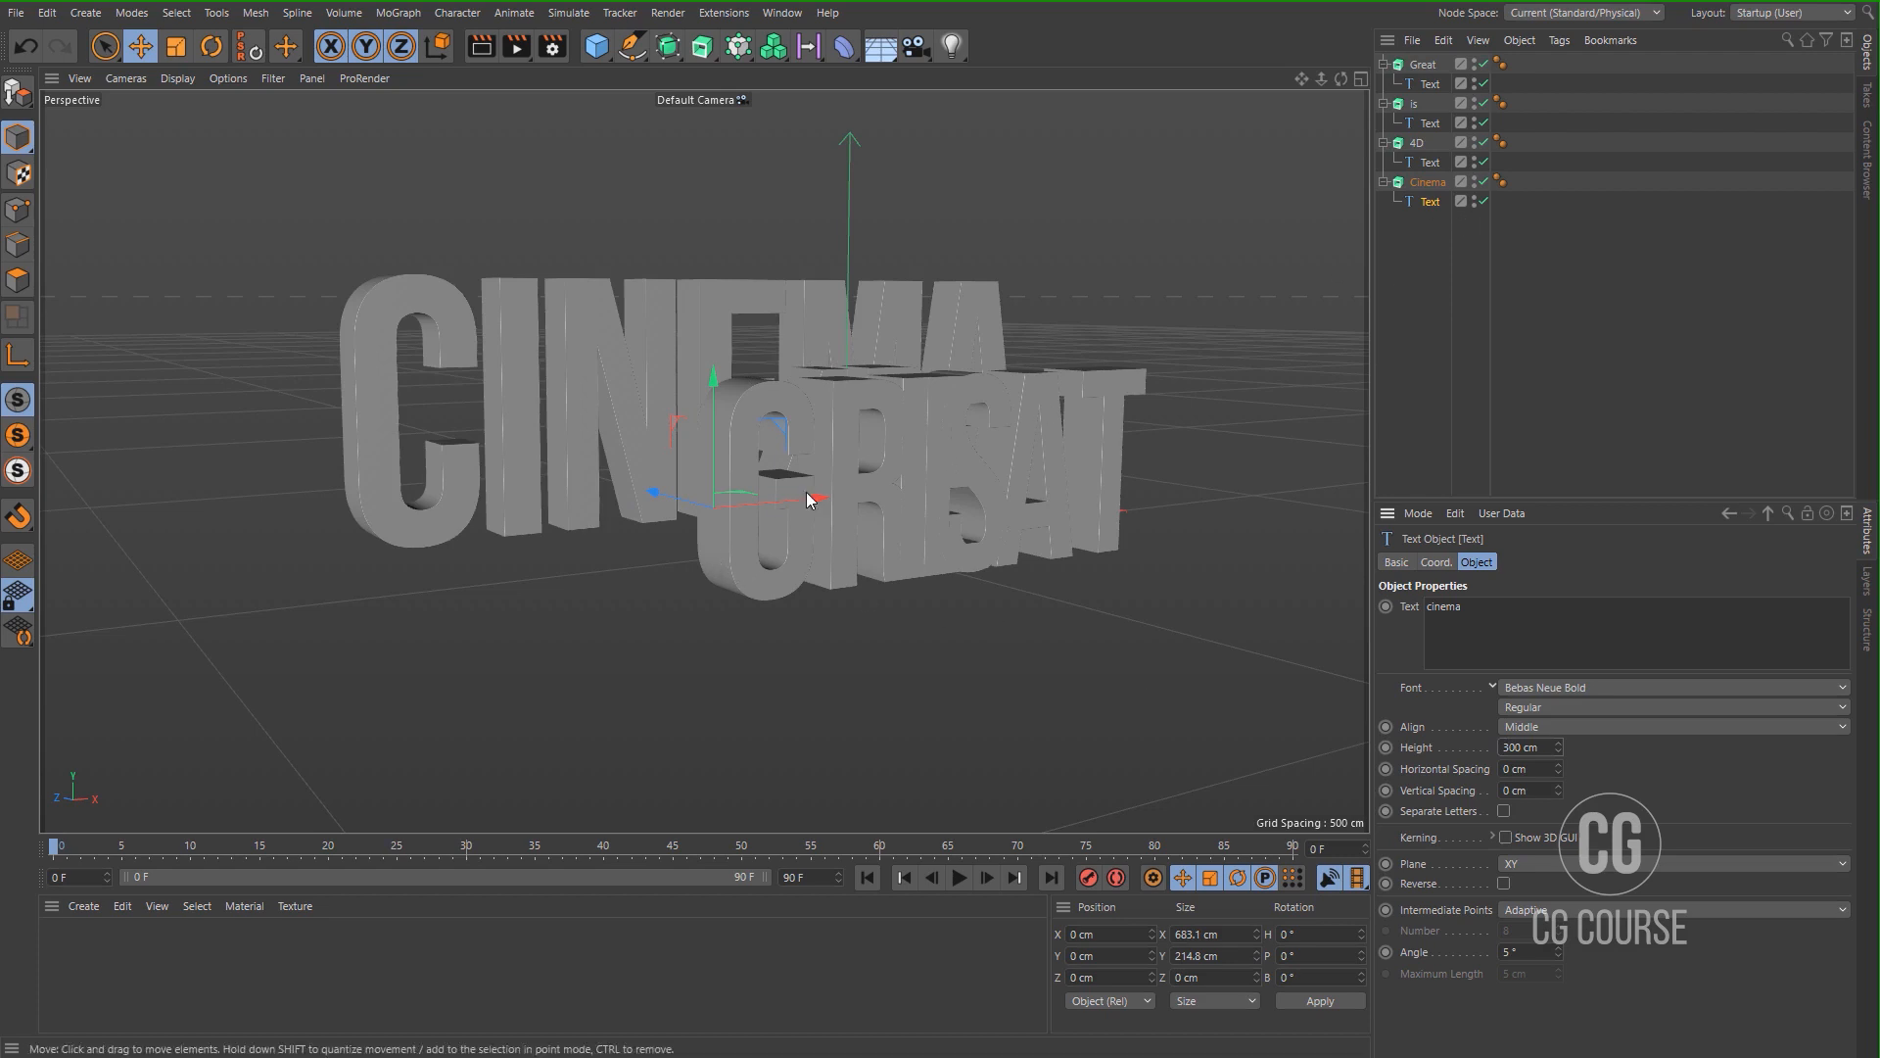
left_click_drag(685, 505, 834, 562)
key("ctrl+z")
Disable the Great and Is extrusions so only Cinema and 4D are generated.
left_click(1418, 142)
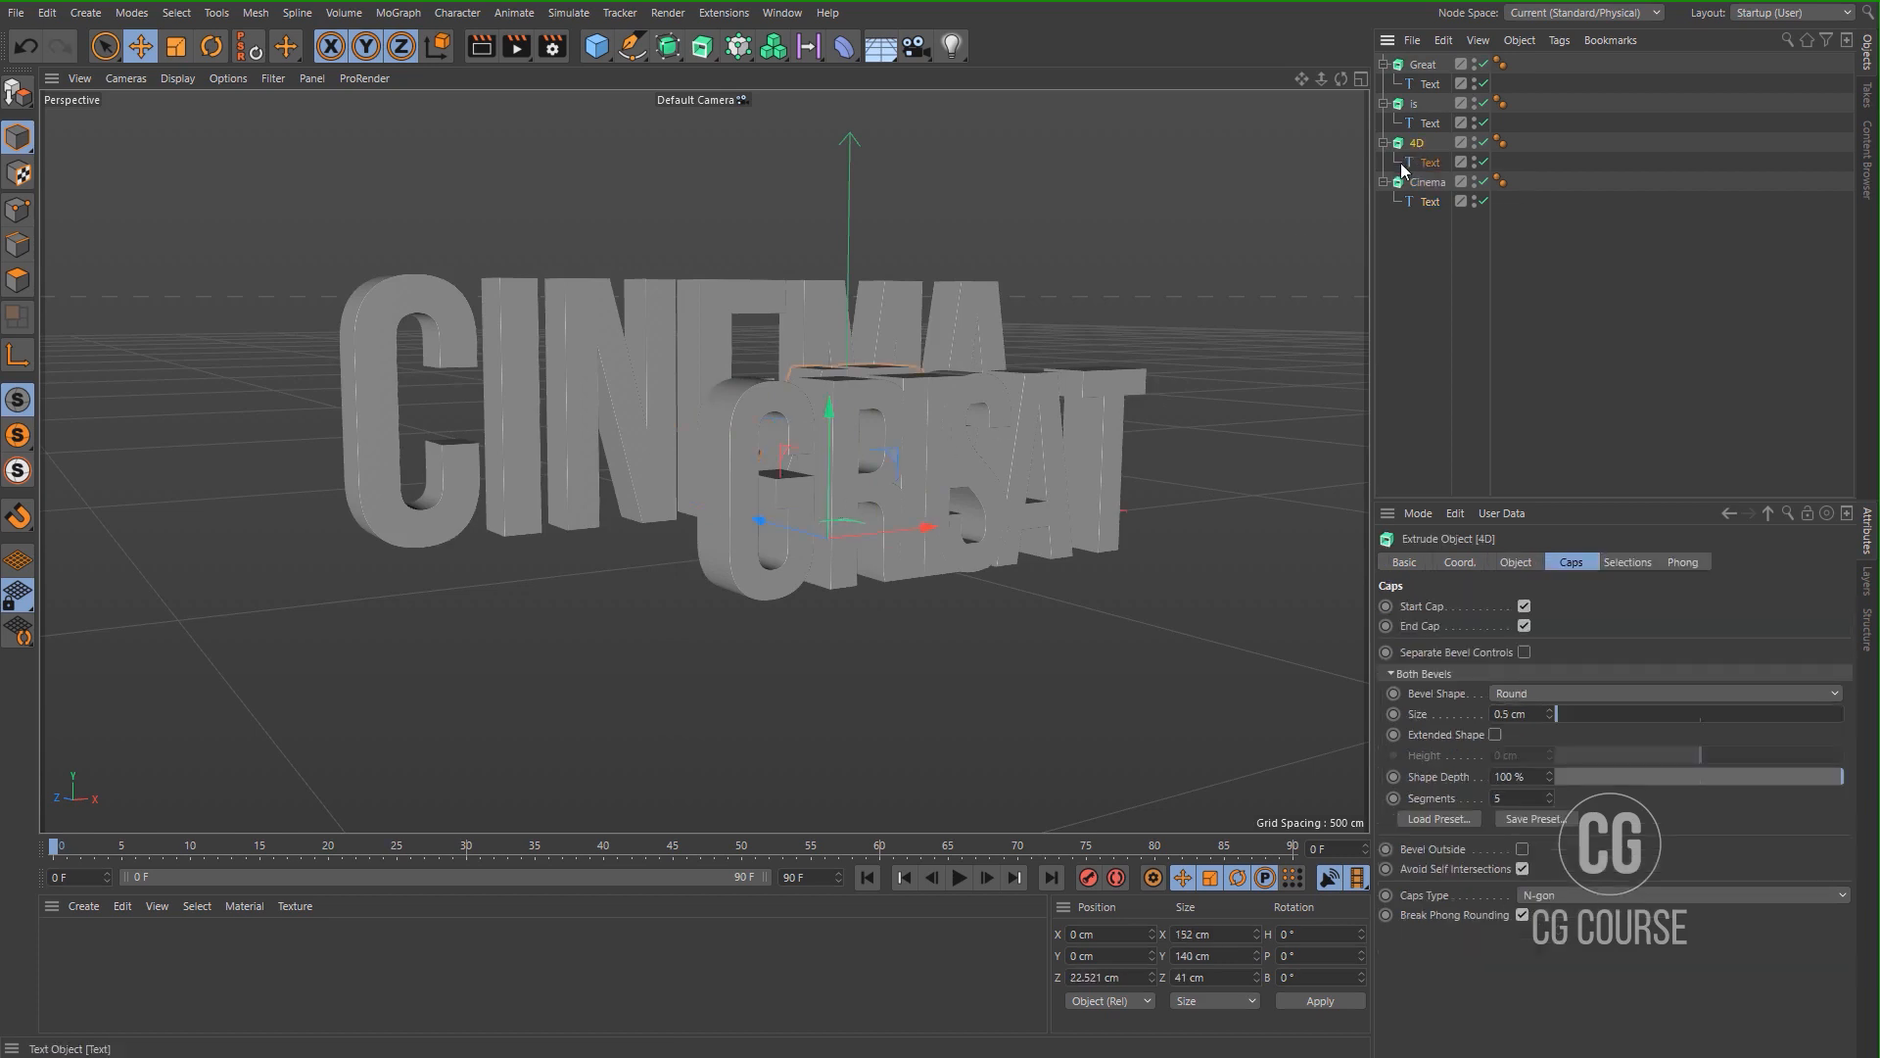
left_click(1425, 67)
left_click(1485, 65)
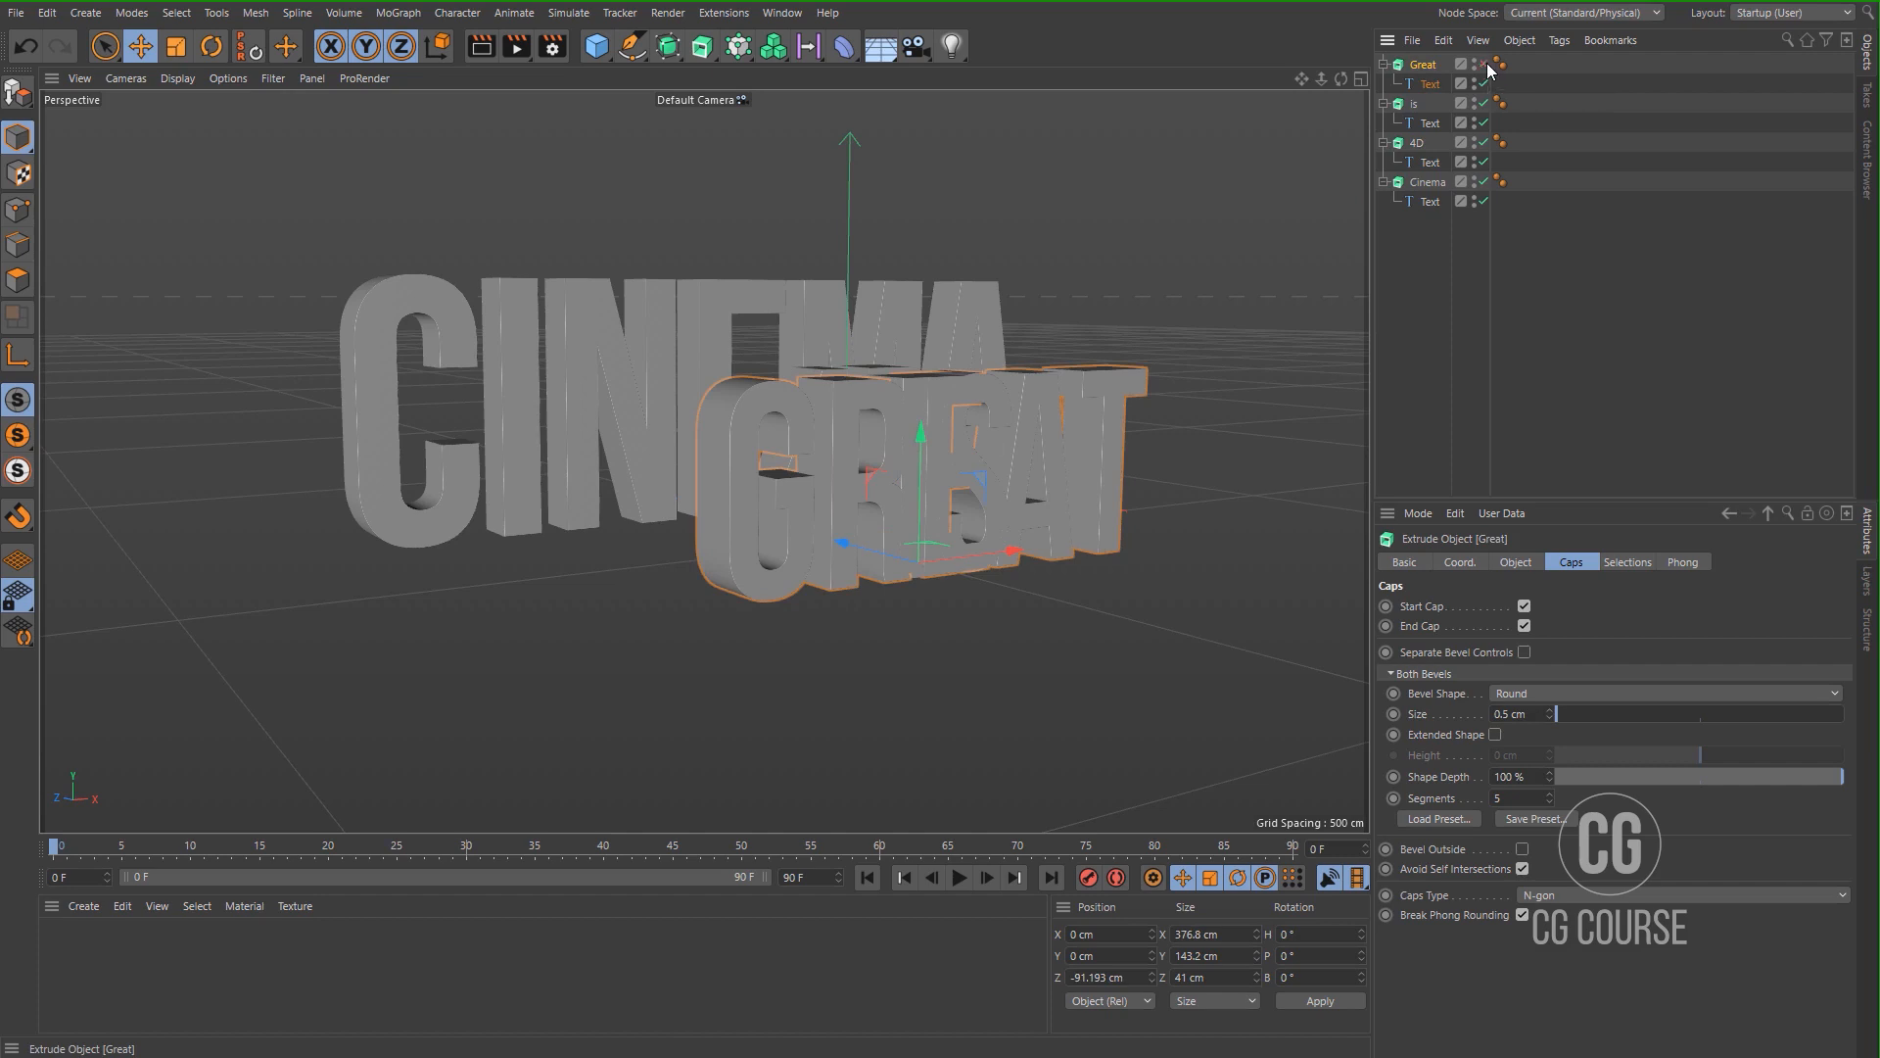
left_click(1485, 104)
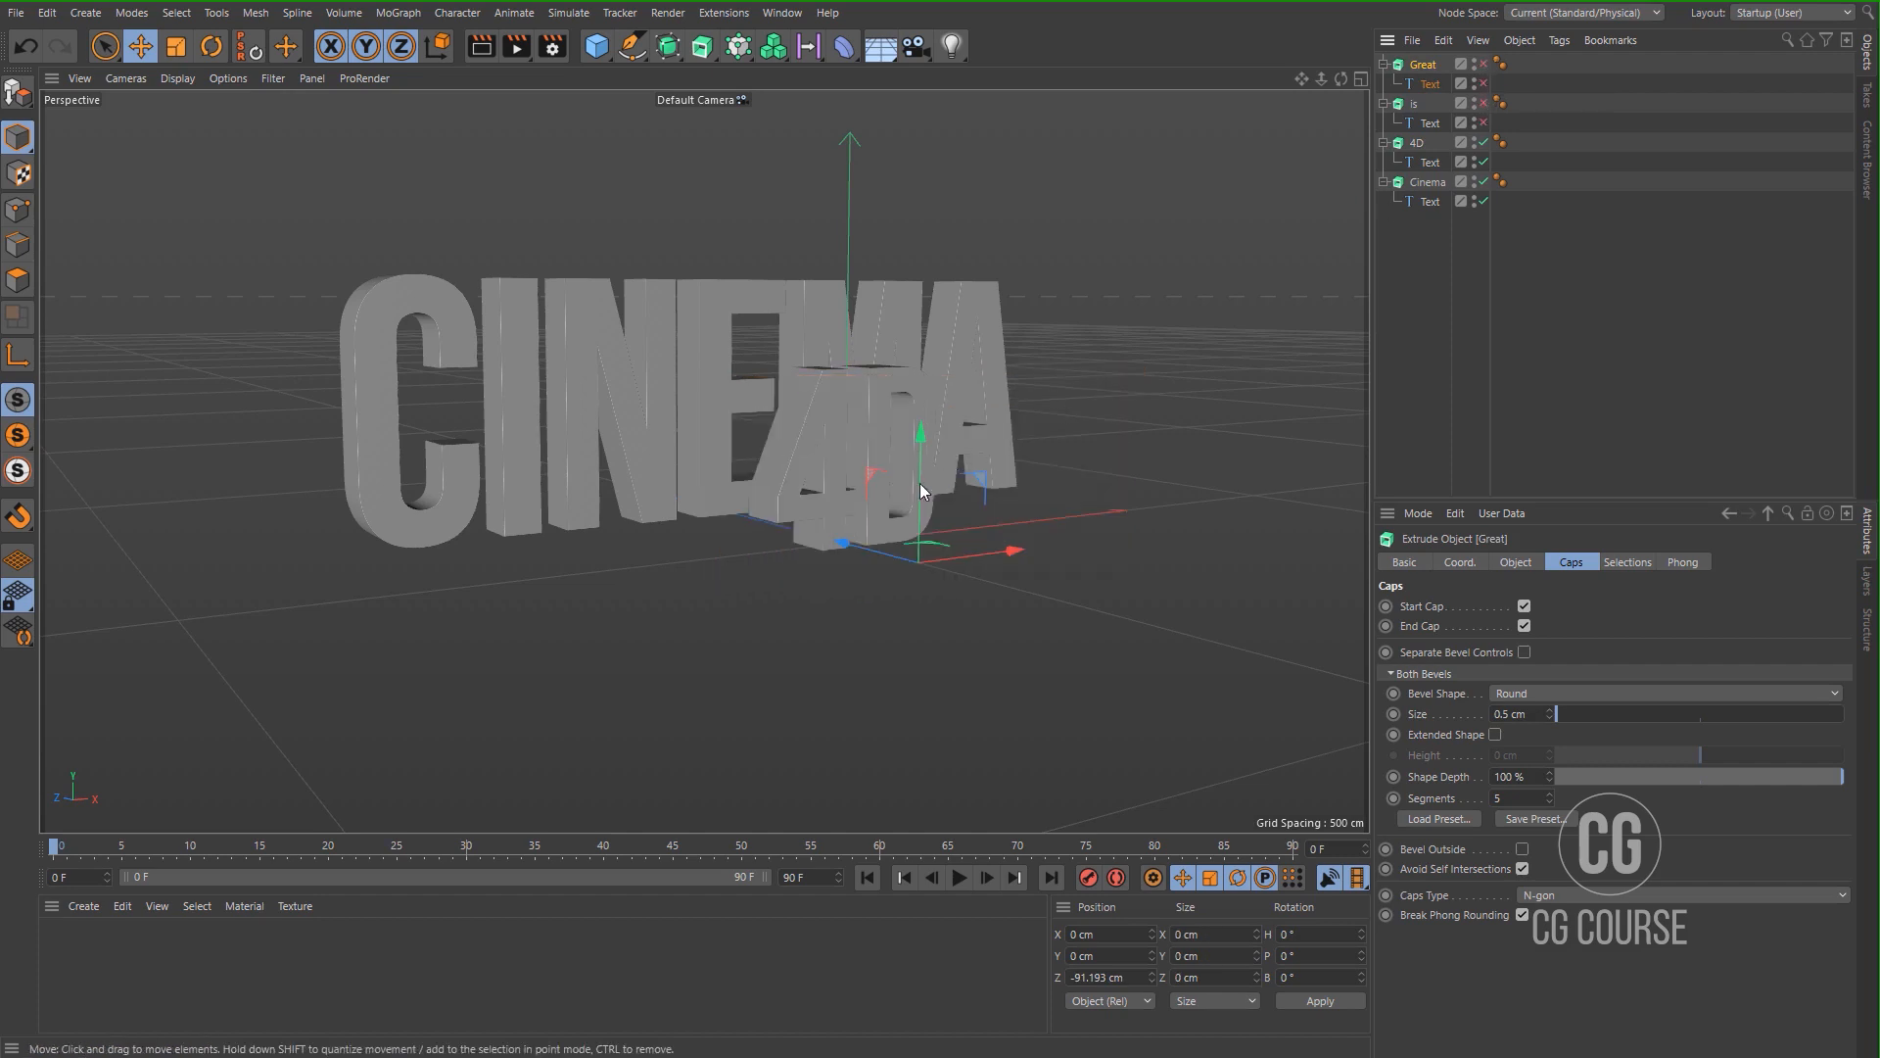
Reposition the 4D extrusion in front of Cinema at about X 50.7 cm and Z 26.2 cm.
left_click(1420, 147)
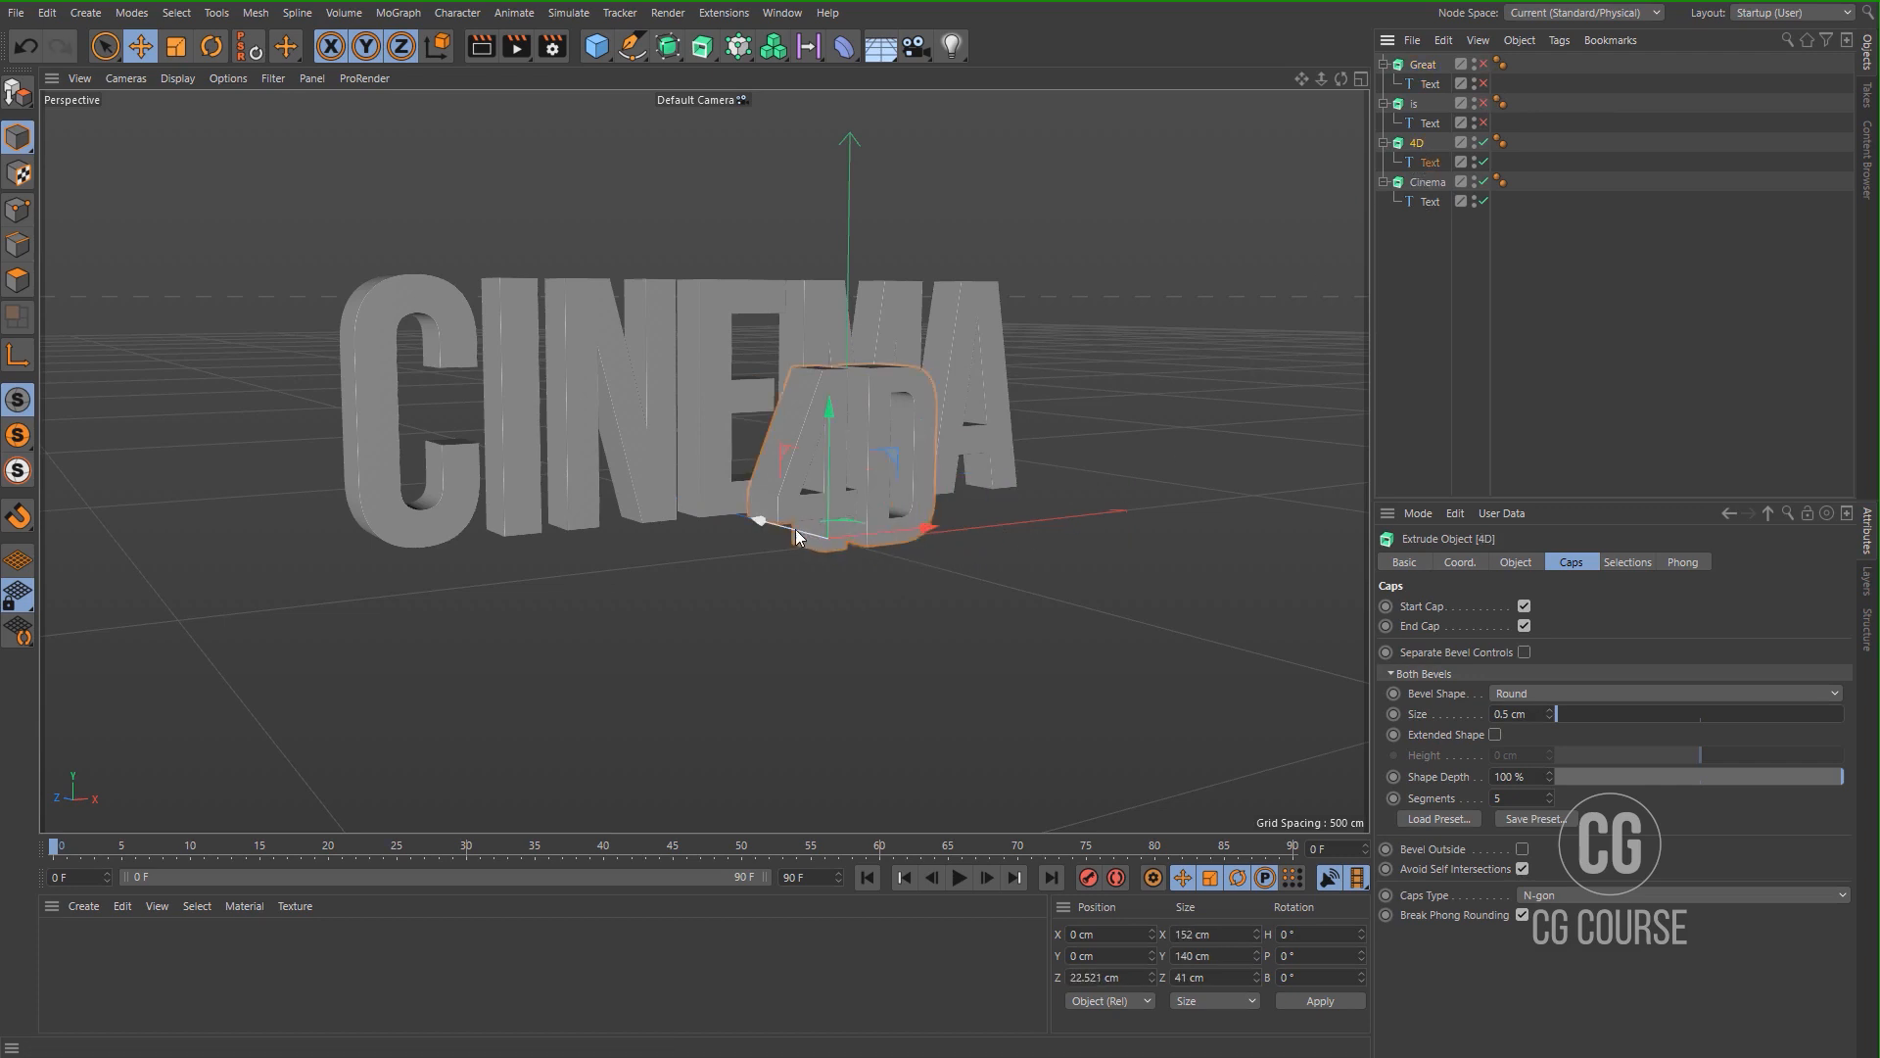
left_click_drag(795, 529, 738, 515)
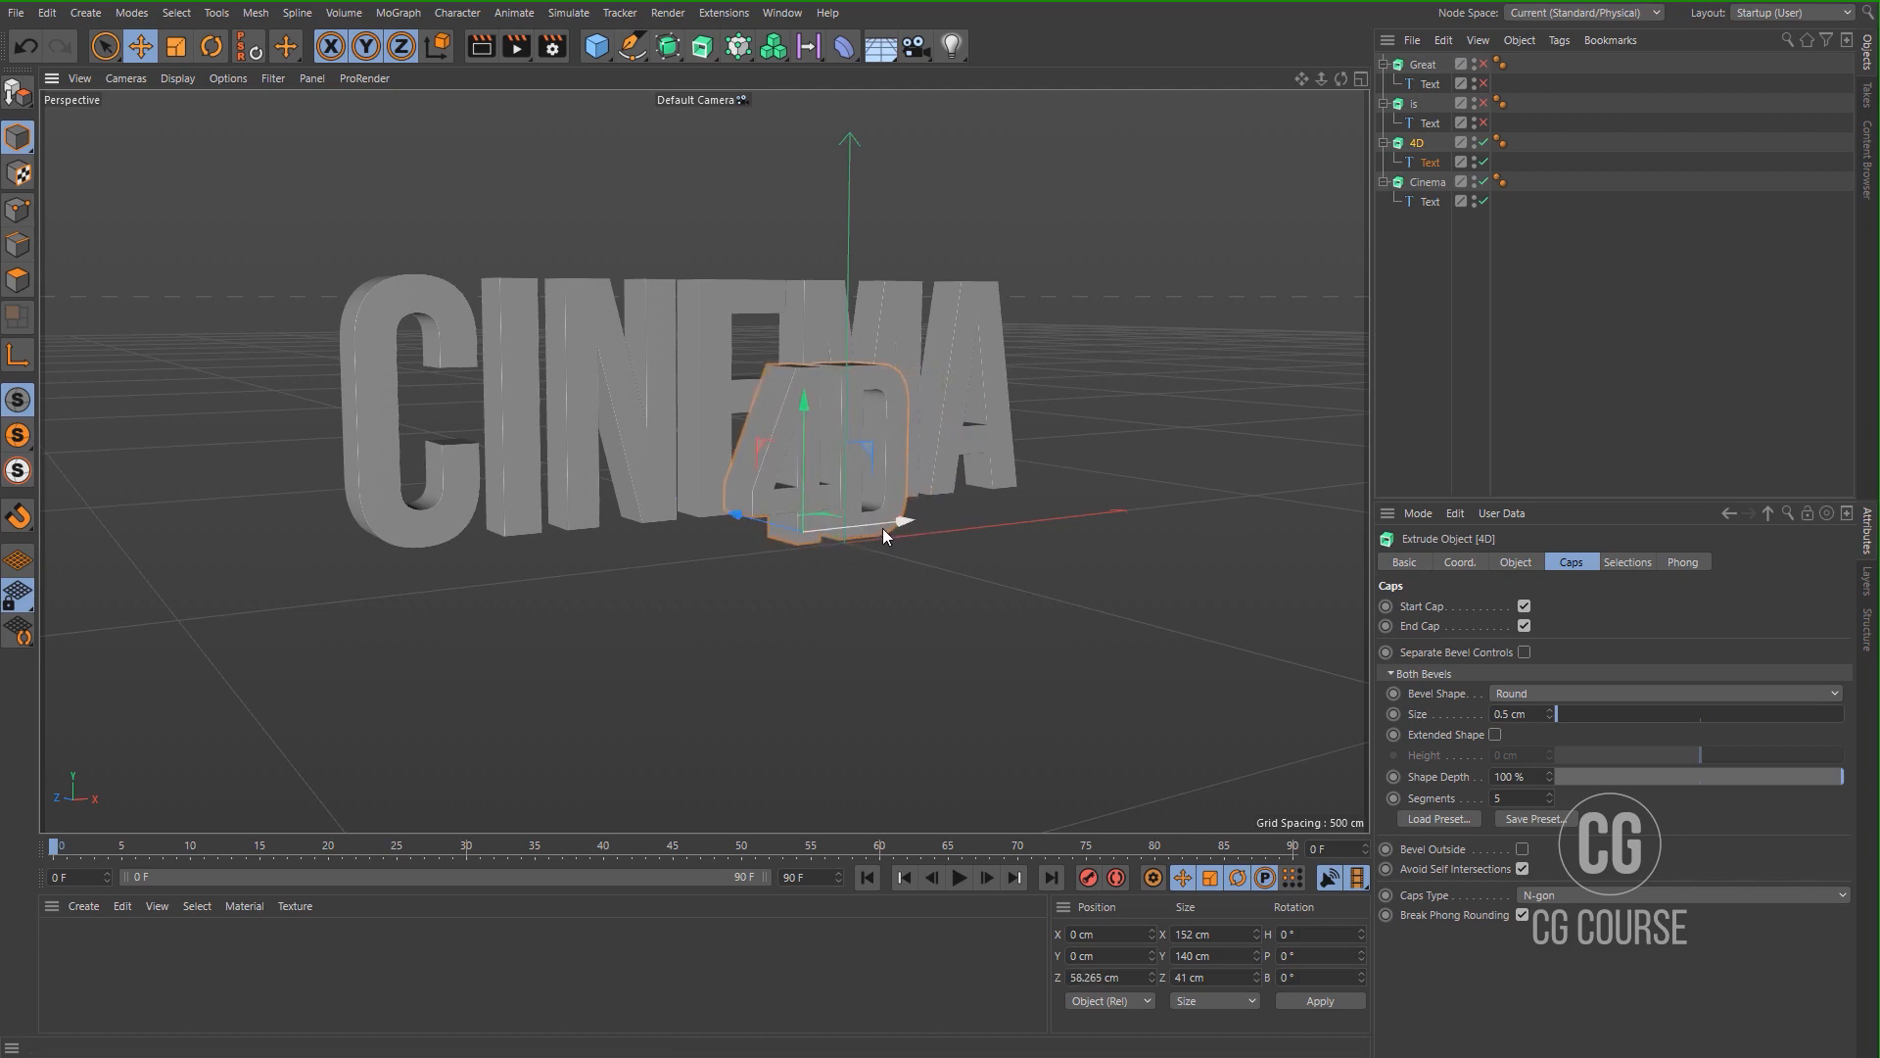
left_click_drag(883, 527, 930, 520)
mouse_move(789, 509)
left_mouse_down()
mouse_move(824, 517)
mouse_move(805, 511)
left_mouse_up()
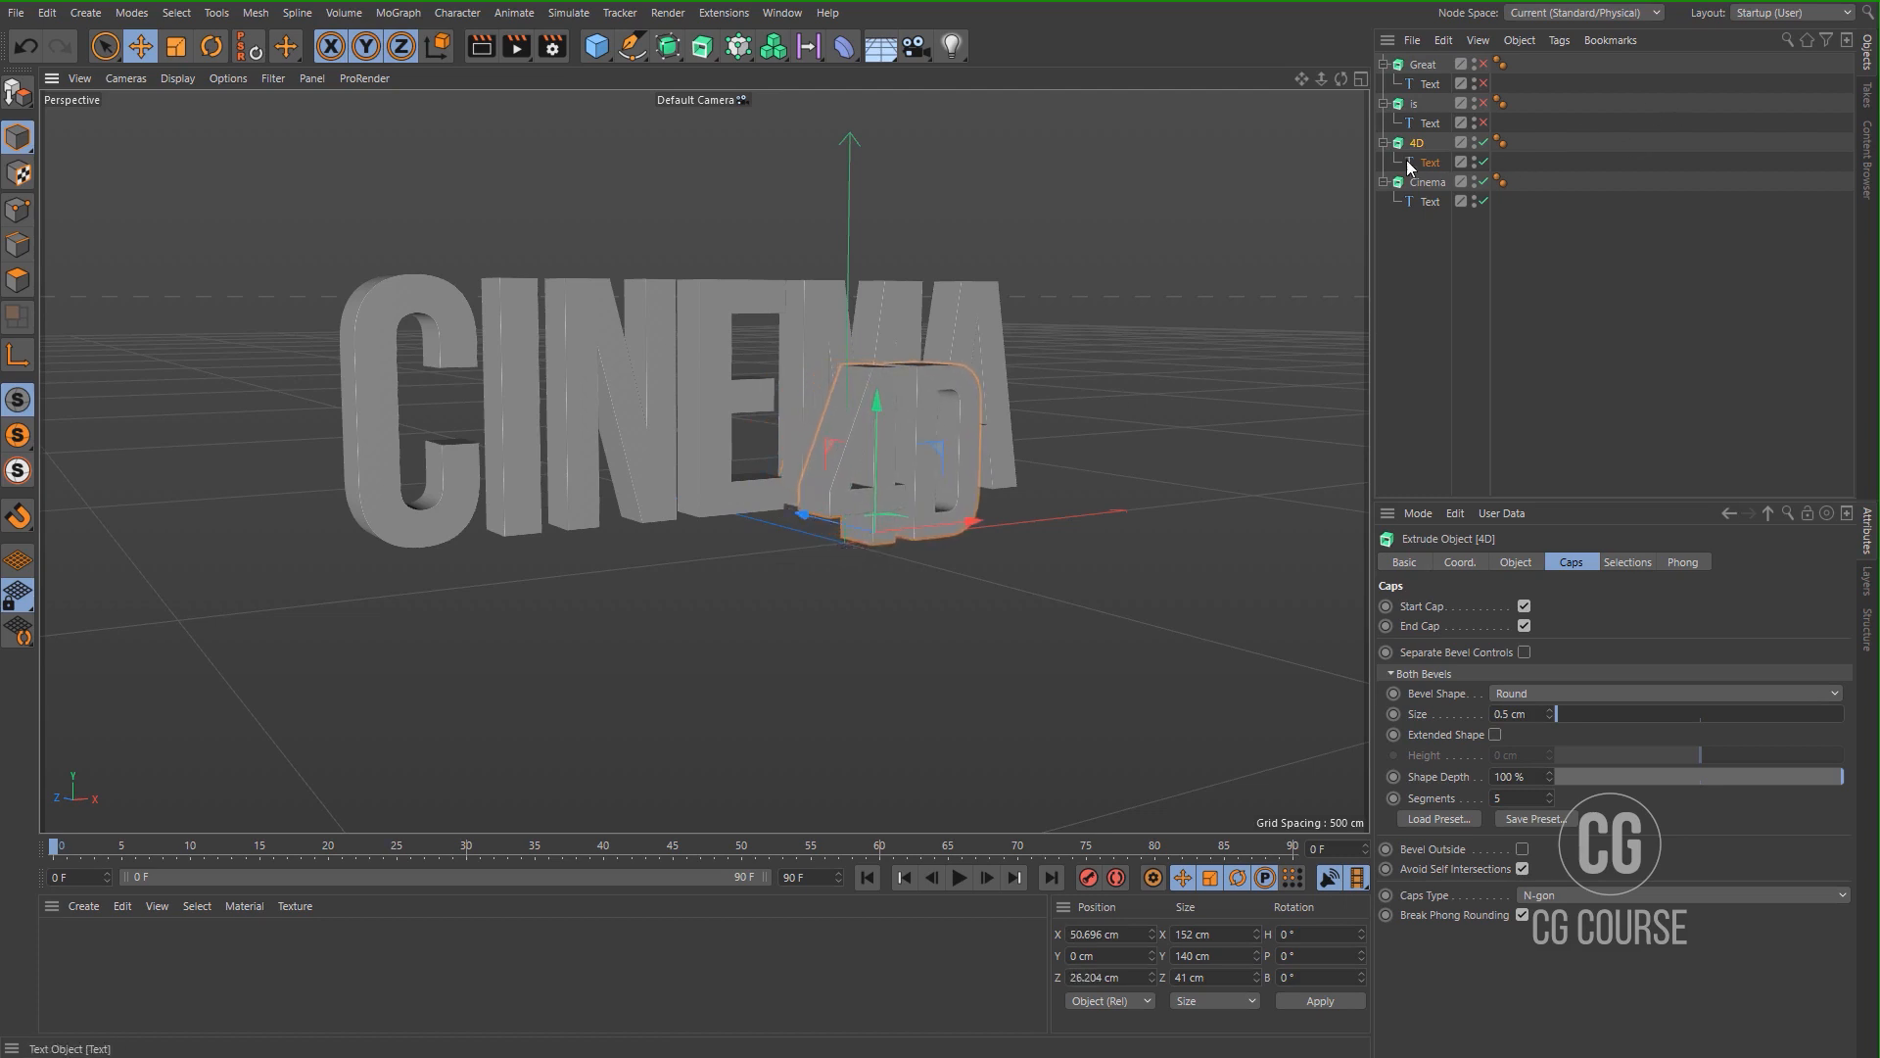
Set the 4D extrusion's offset to 4 cm.
left_click(1512, 566)
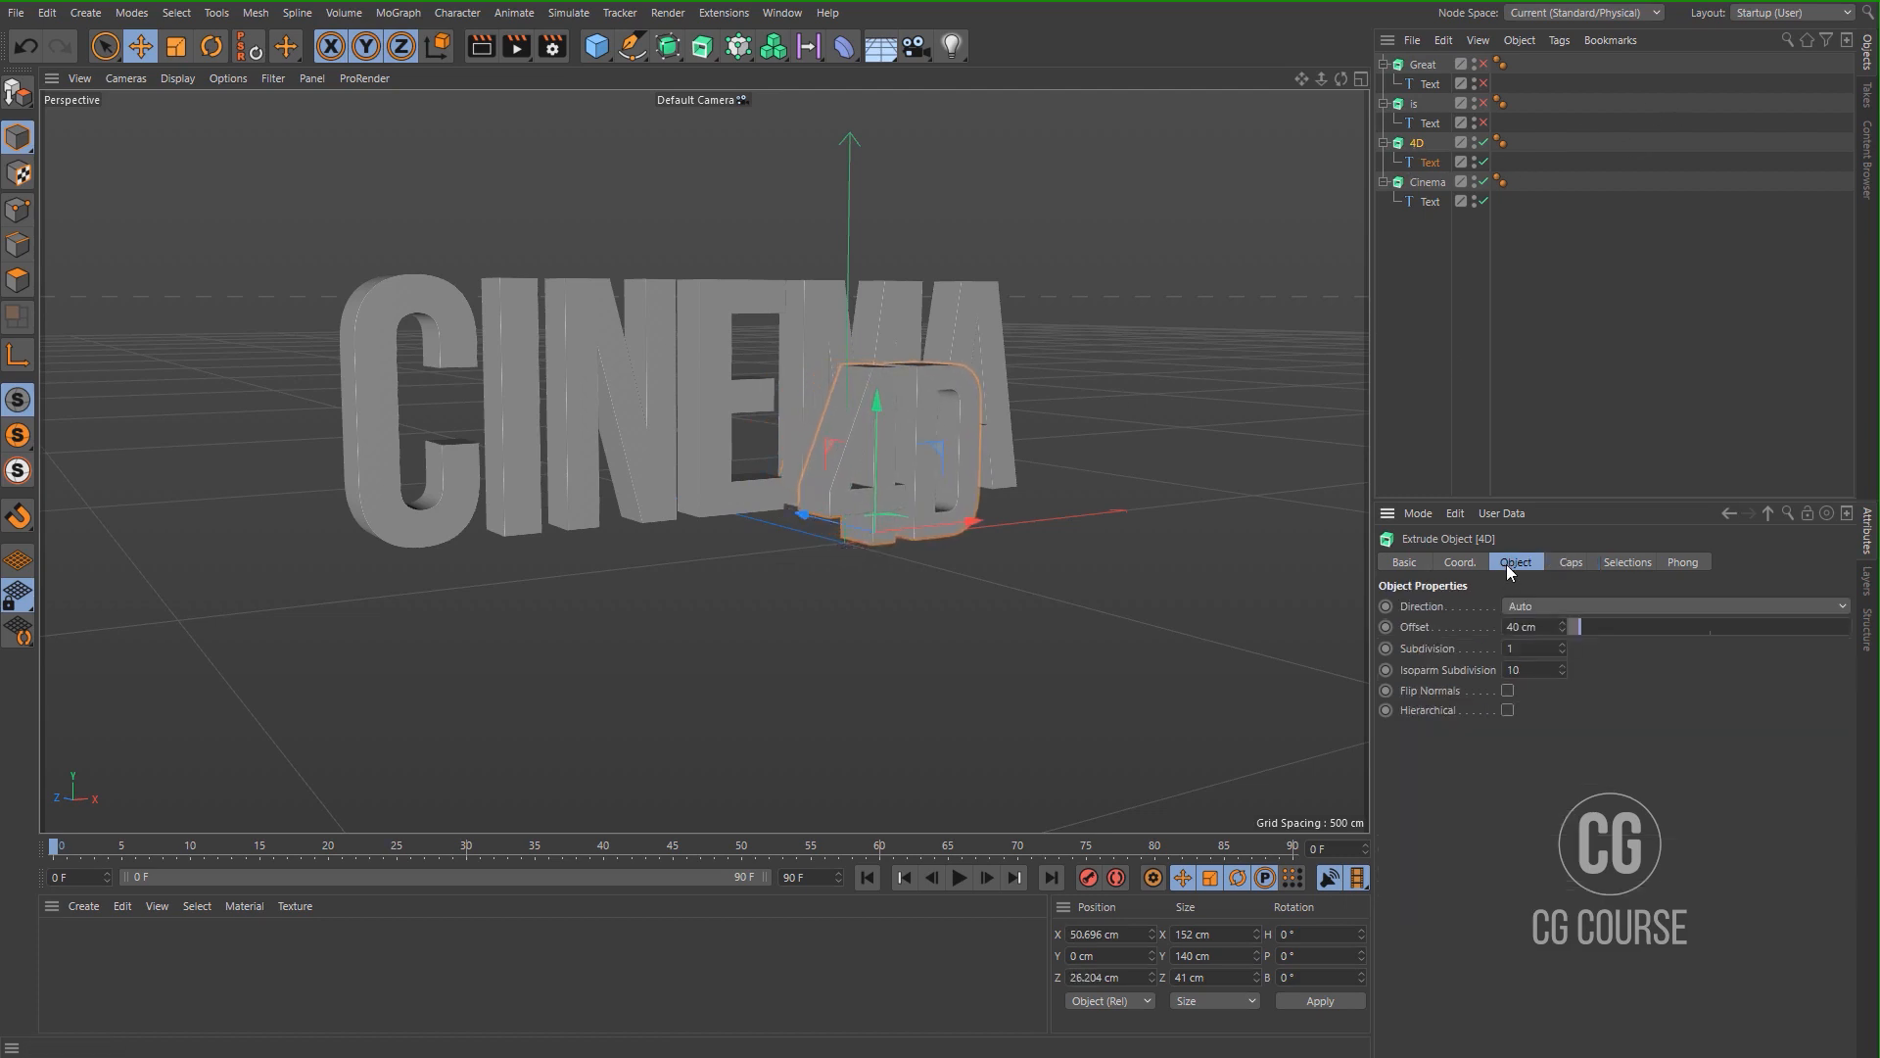
left_click(1543, 628)
type("4")
key("Return")
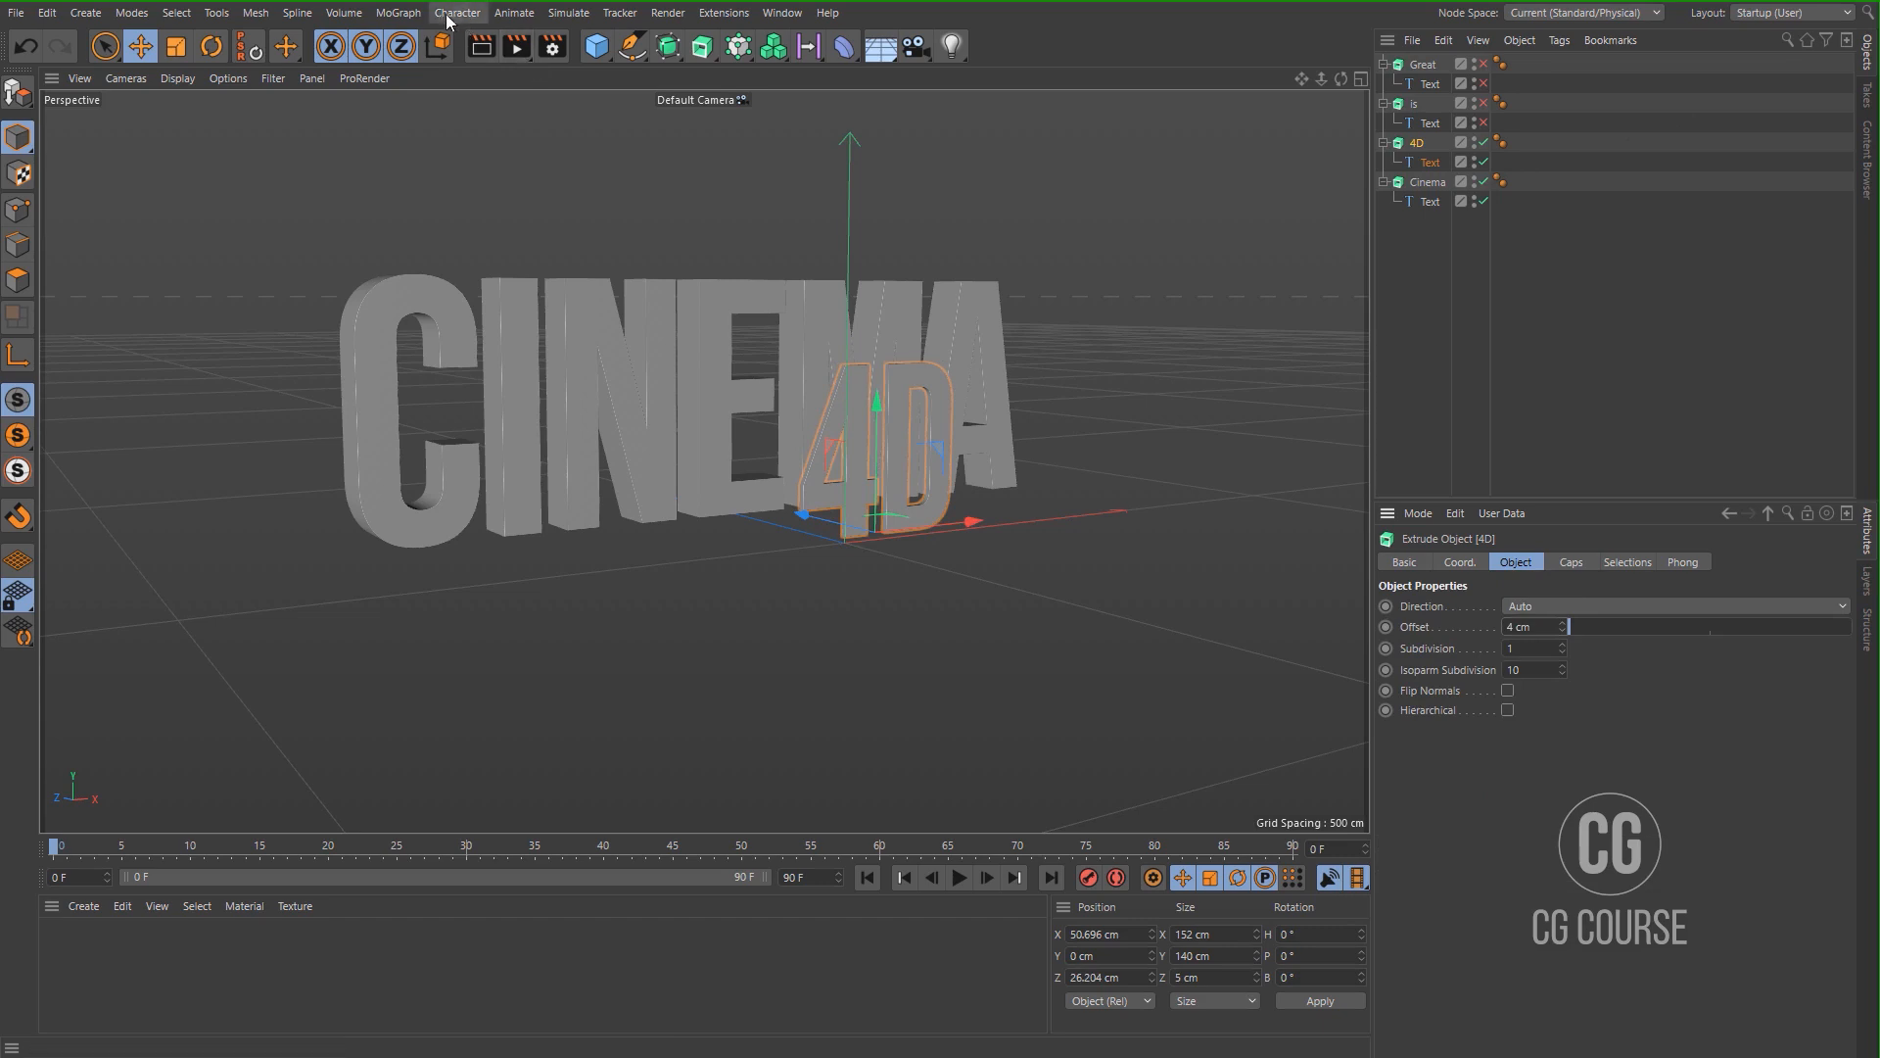
Place the 4D extrusion inside a MoGraph Cloner and set the cloner's mode to Linear.
left_click(413, 13)
left_click(421, 74)
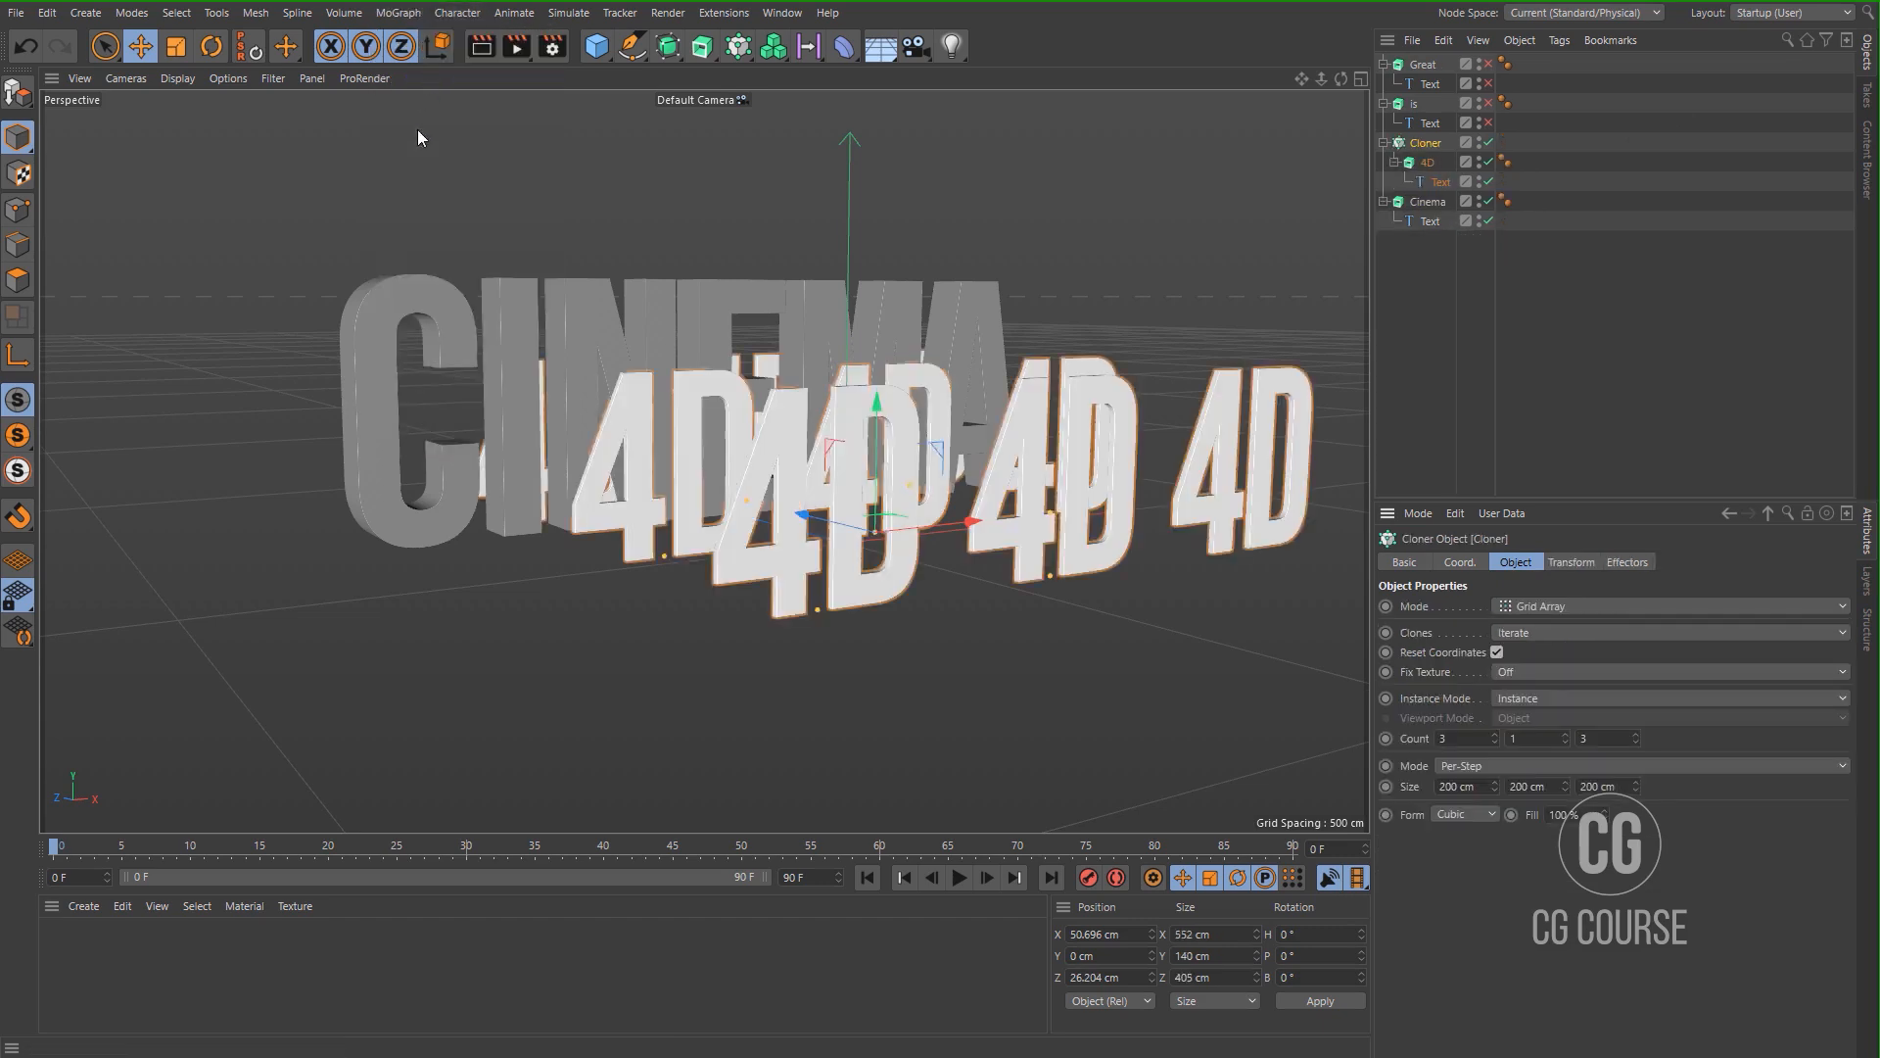
left_click(1561, 604)
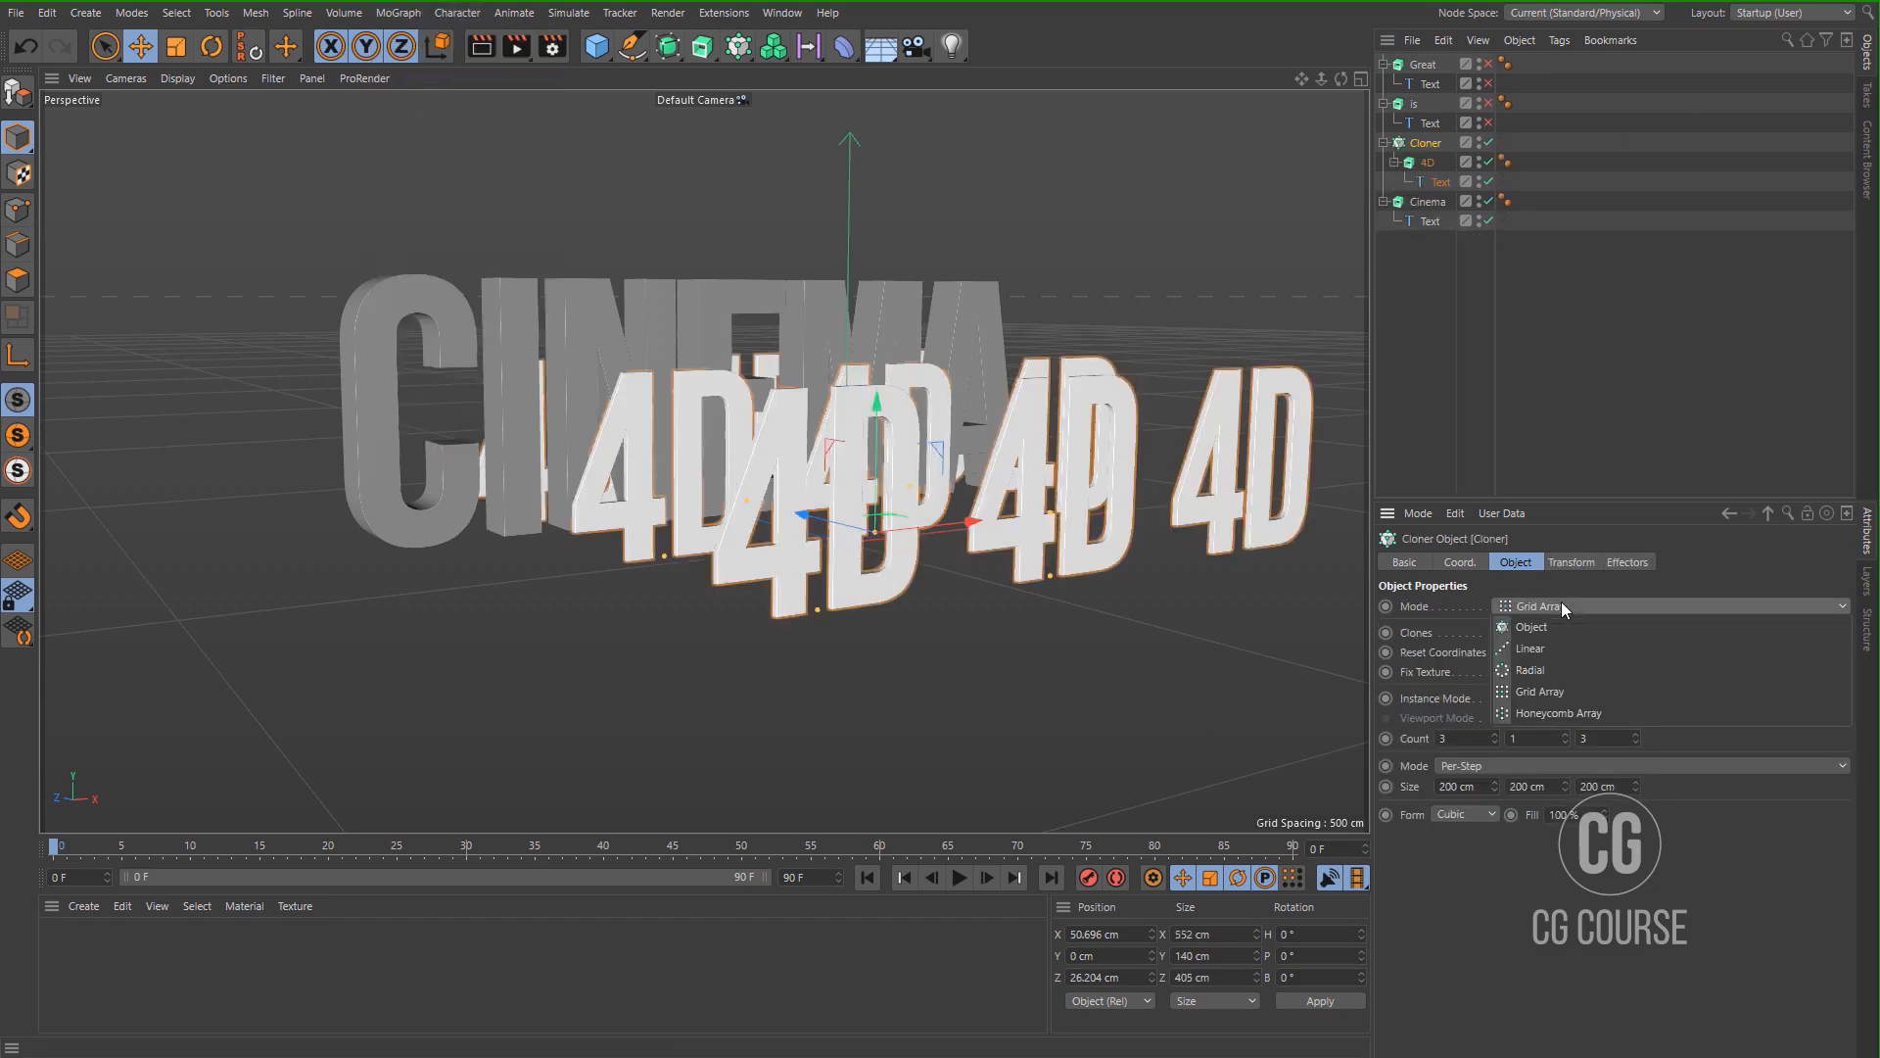
left_click(1552, 638)
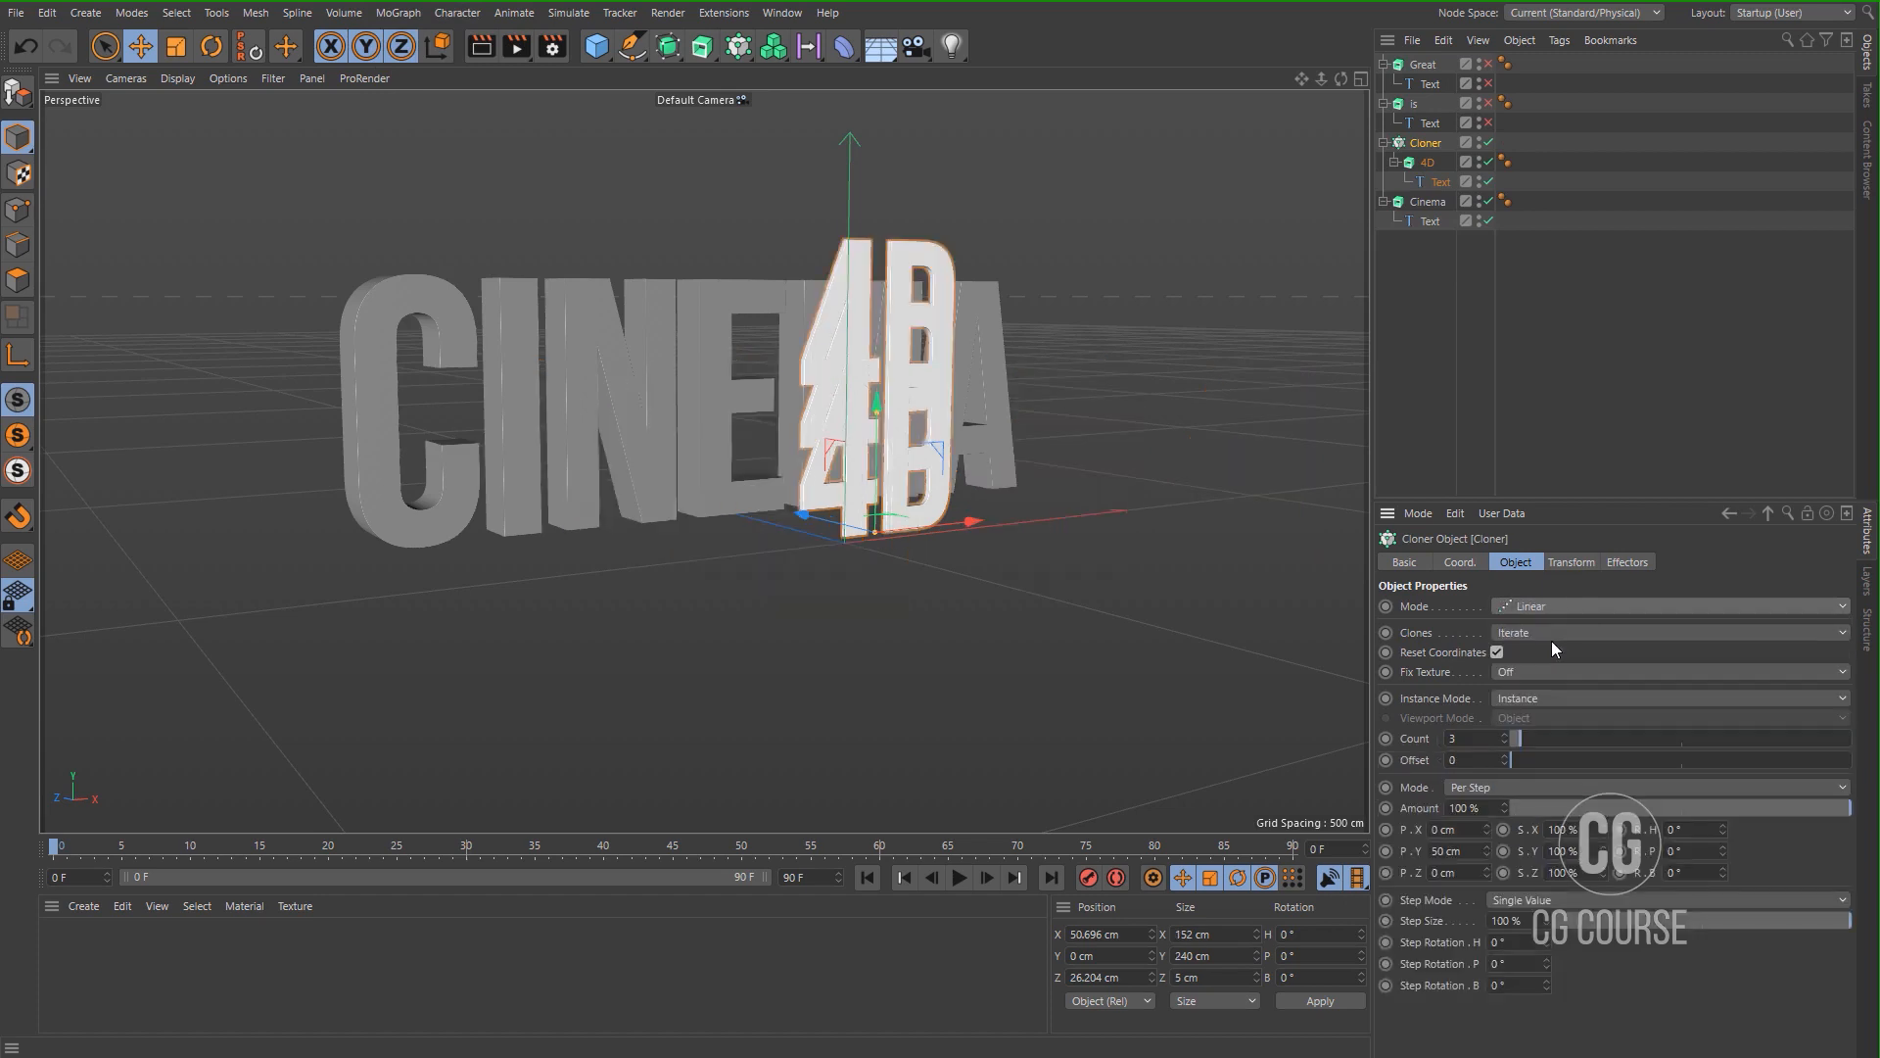
Set the cloner's per-step Y position to 0 cm.
double_click(1468, 852)
type("0")
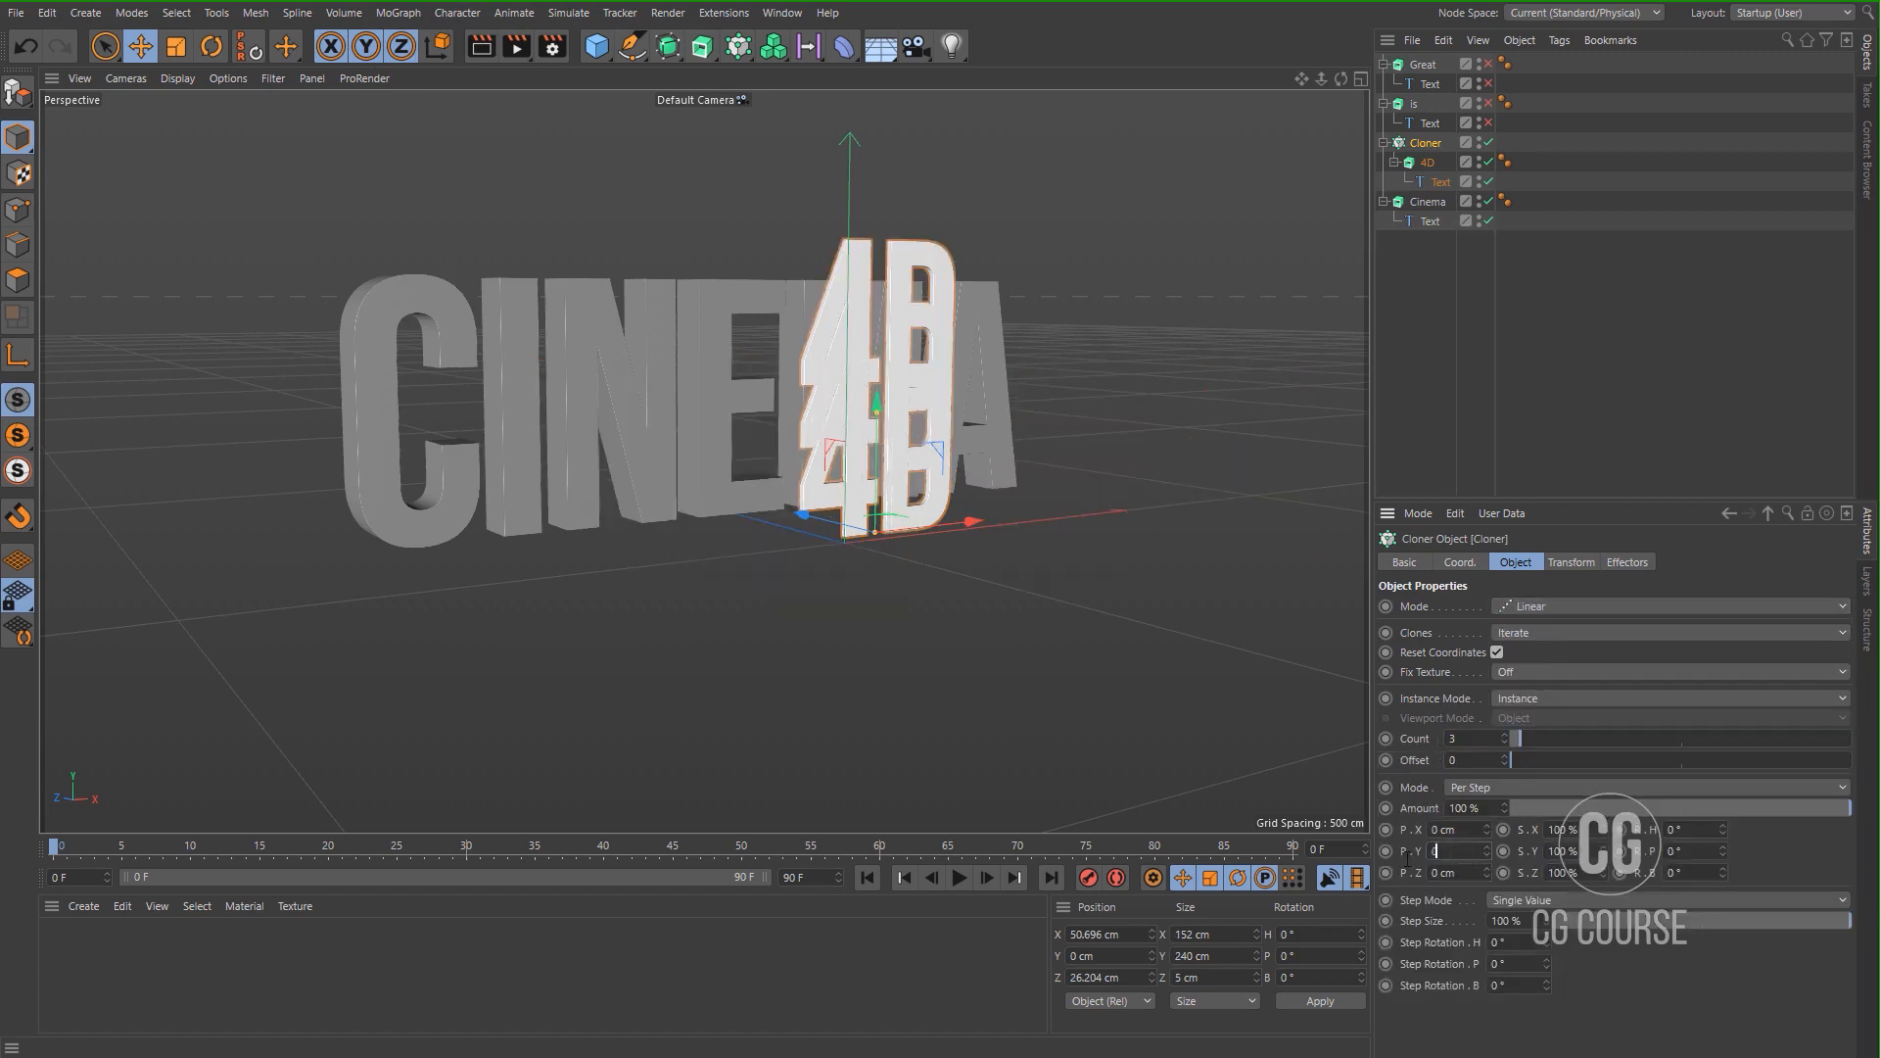
key("Return")
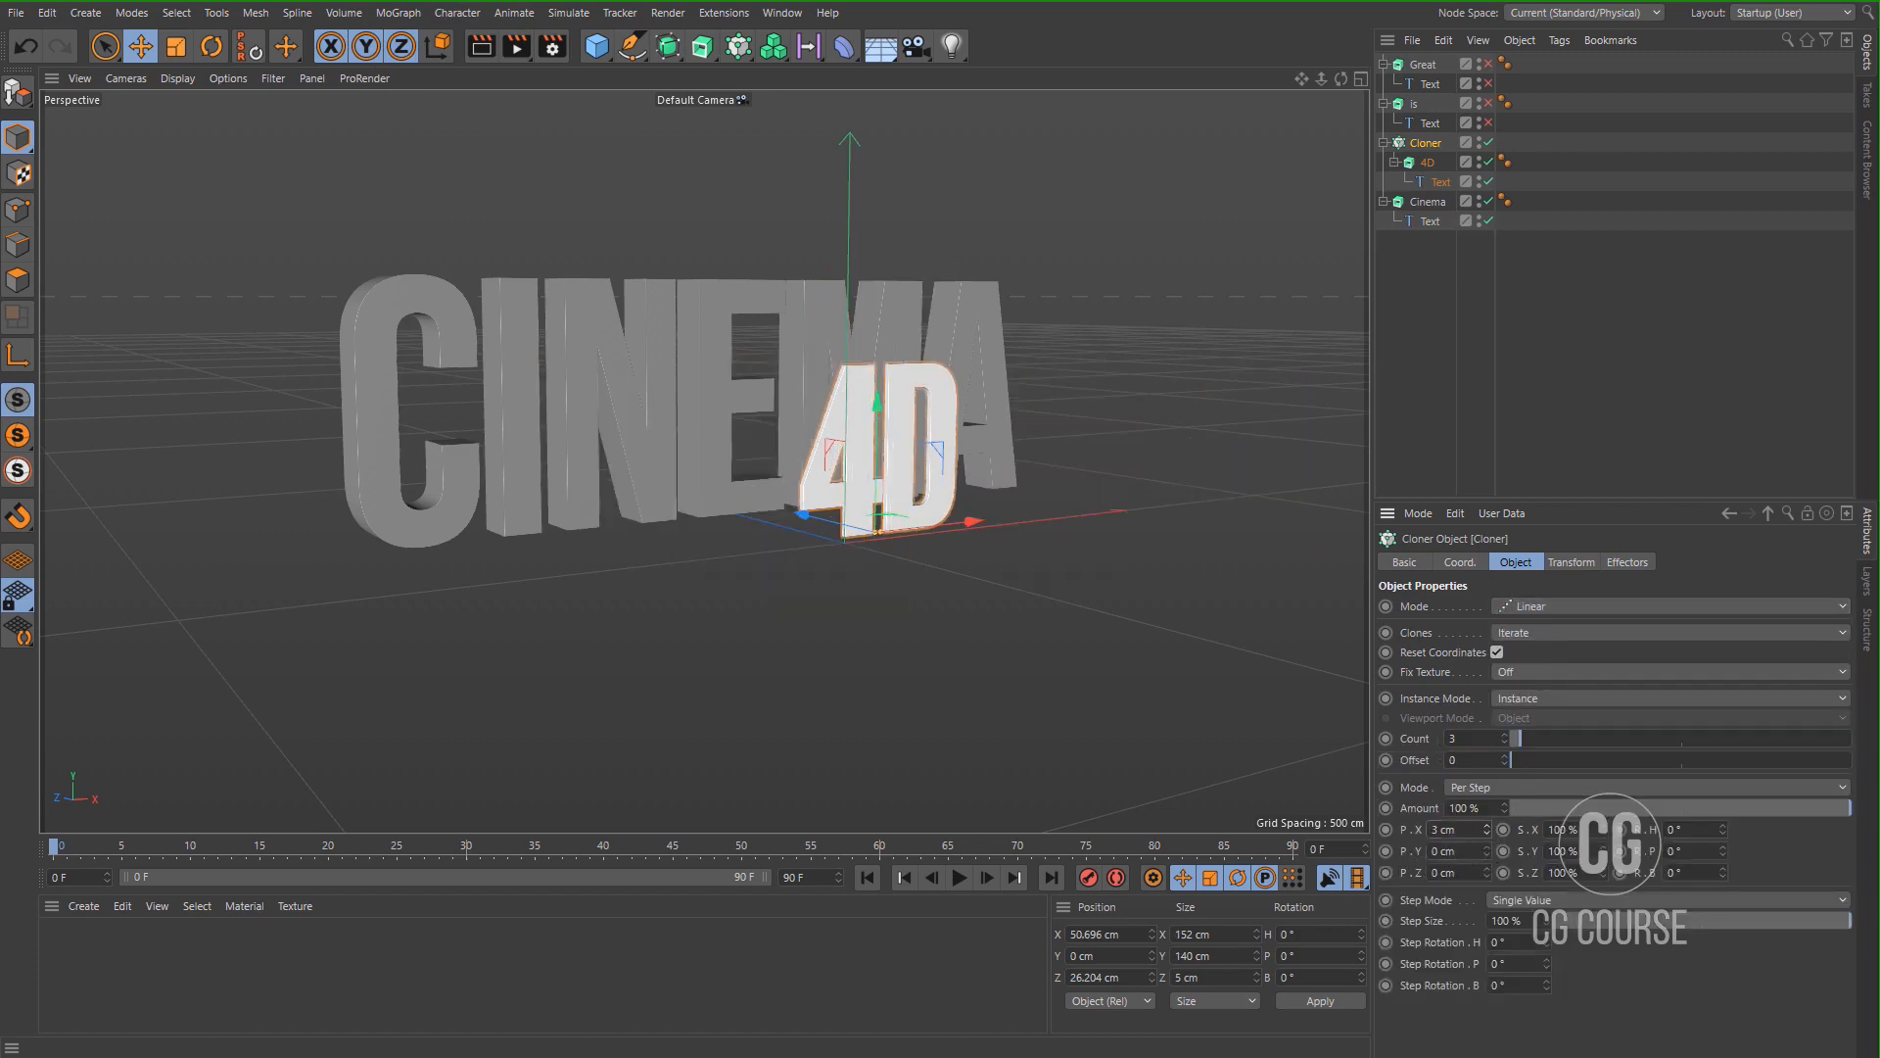
left_click(1488, 867)
left_click(1488, 867)
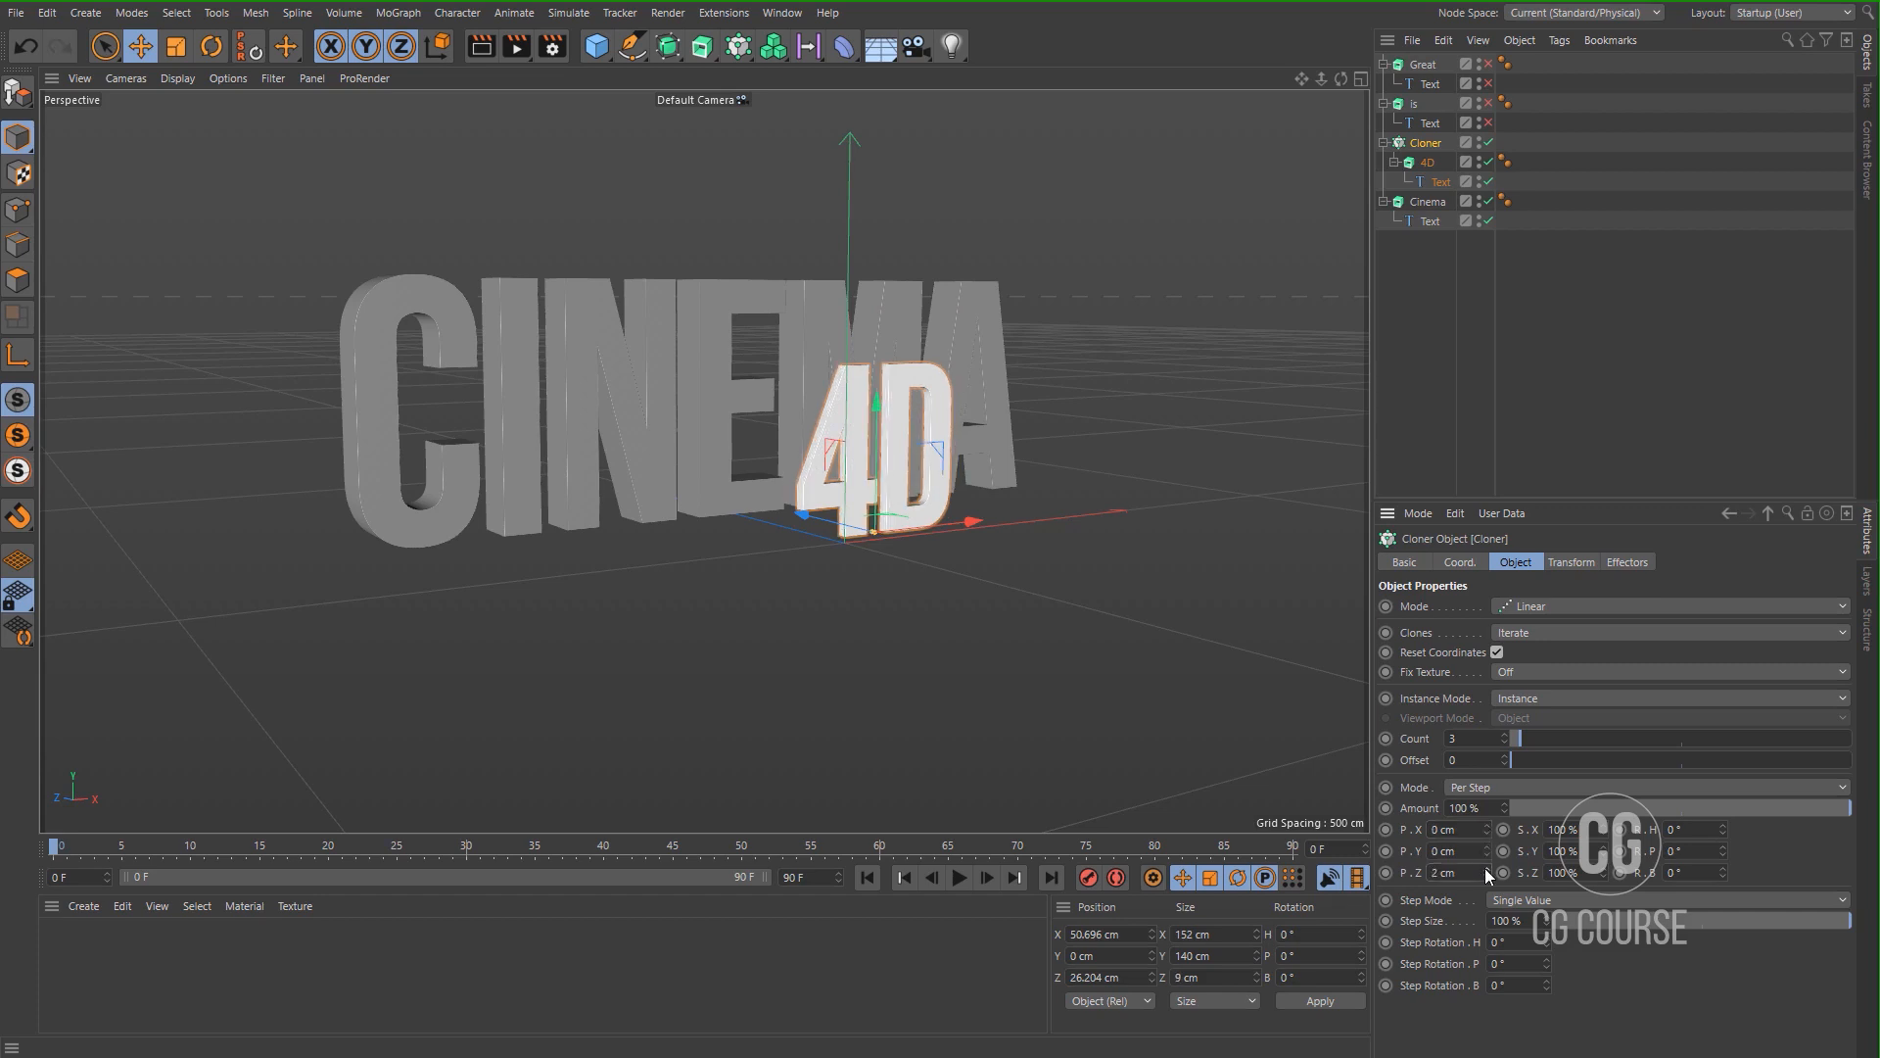
key("ctrl+z")
key("ctrl+z")
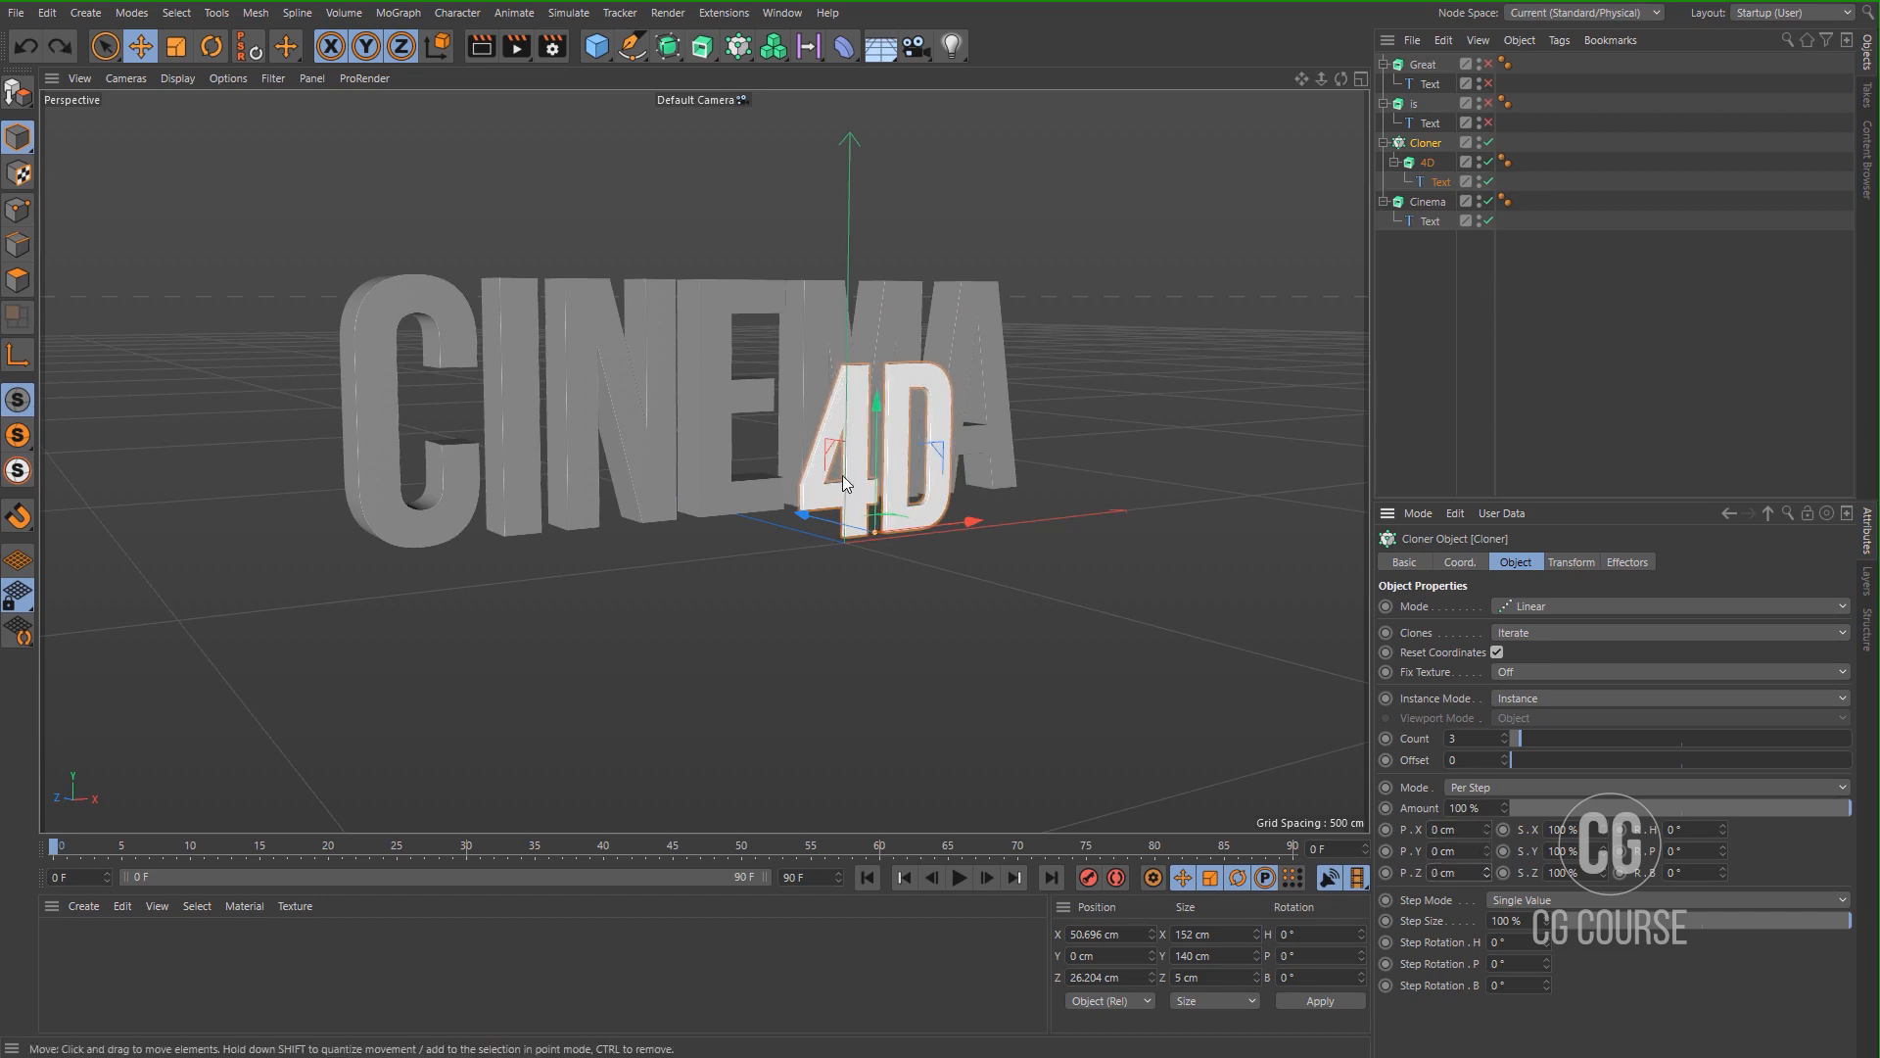
Set the cloner's per-step Z position to -5.1 cm so the 4D slices stack forward in depth.
scroll(844, 481, "up", 5)
left_click_drag(882, 421, 1485, 868, "alt")
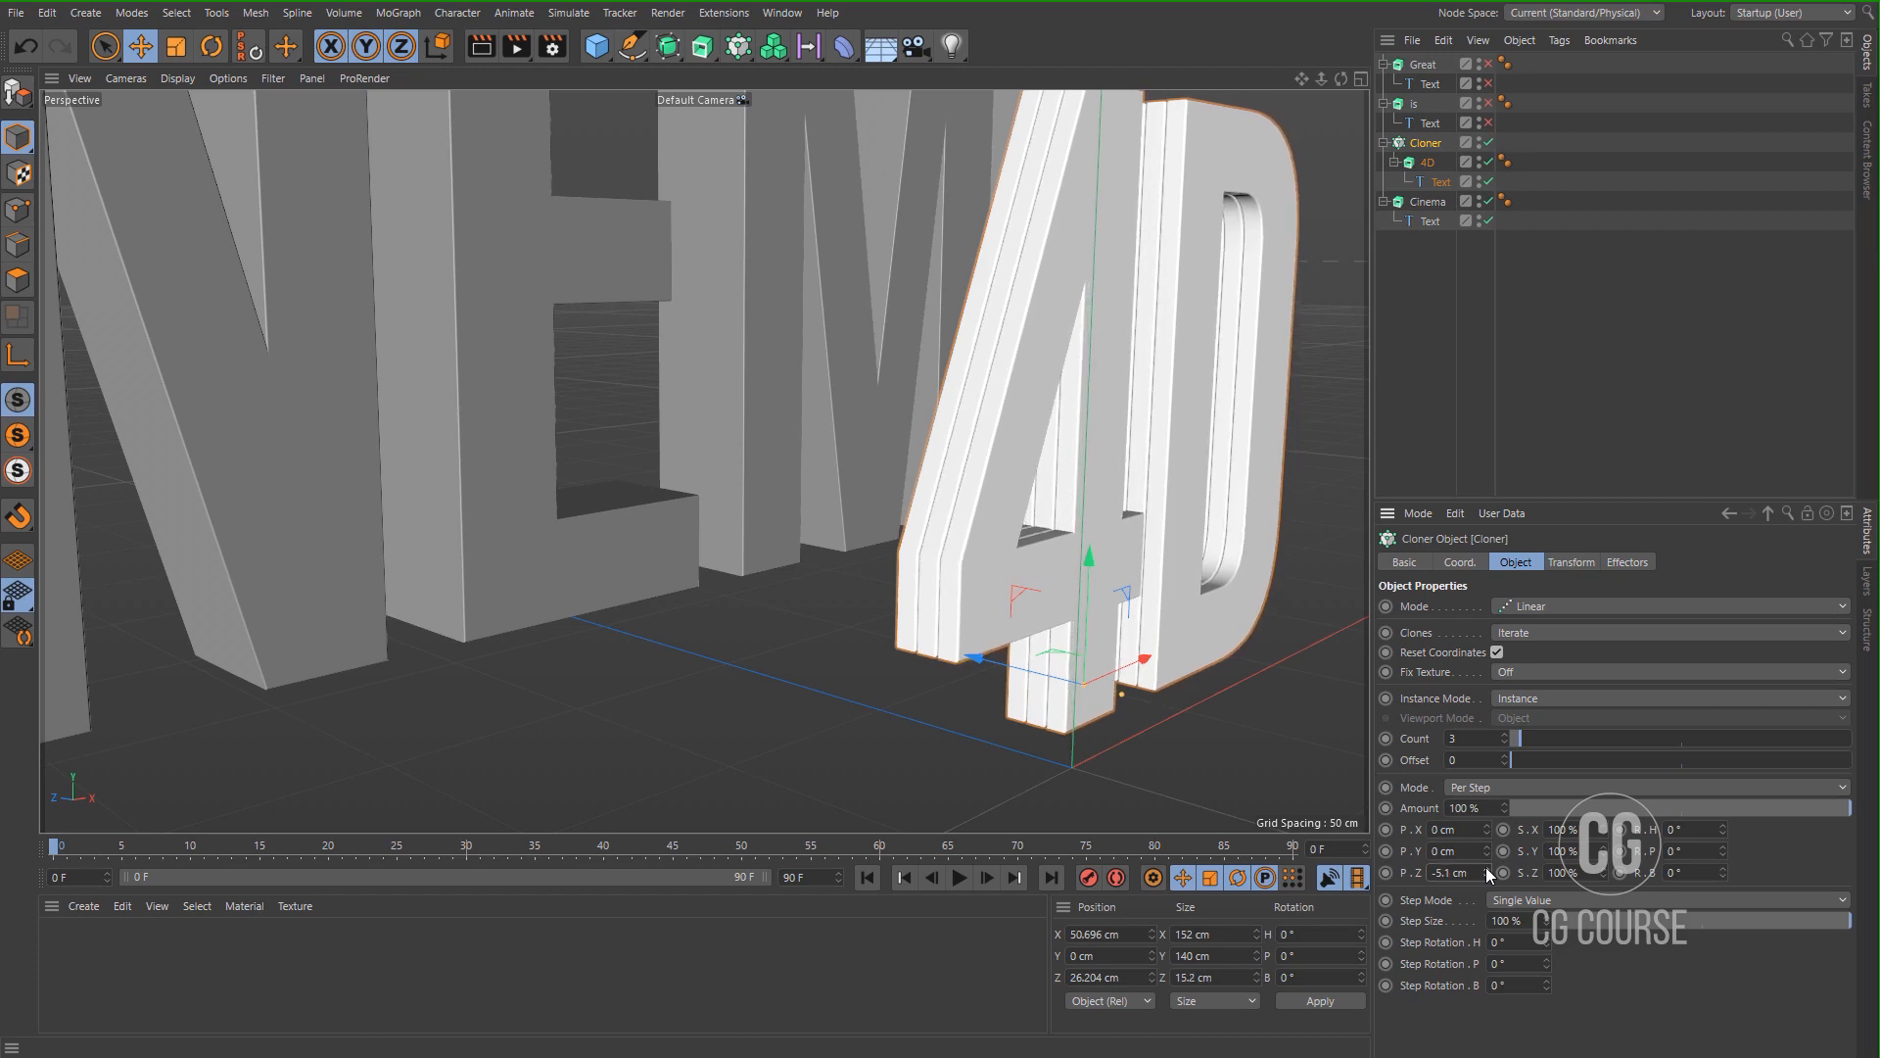
left_click_drag(952, 458, 909, 523, "alt")
right_click_drag(908, 523, 870, 614, "alt")
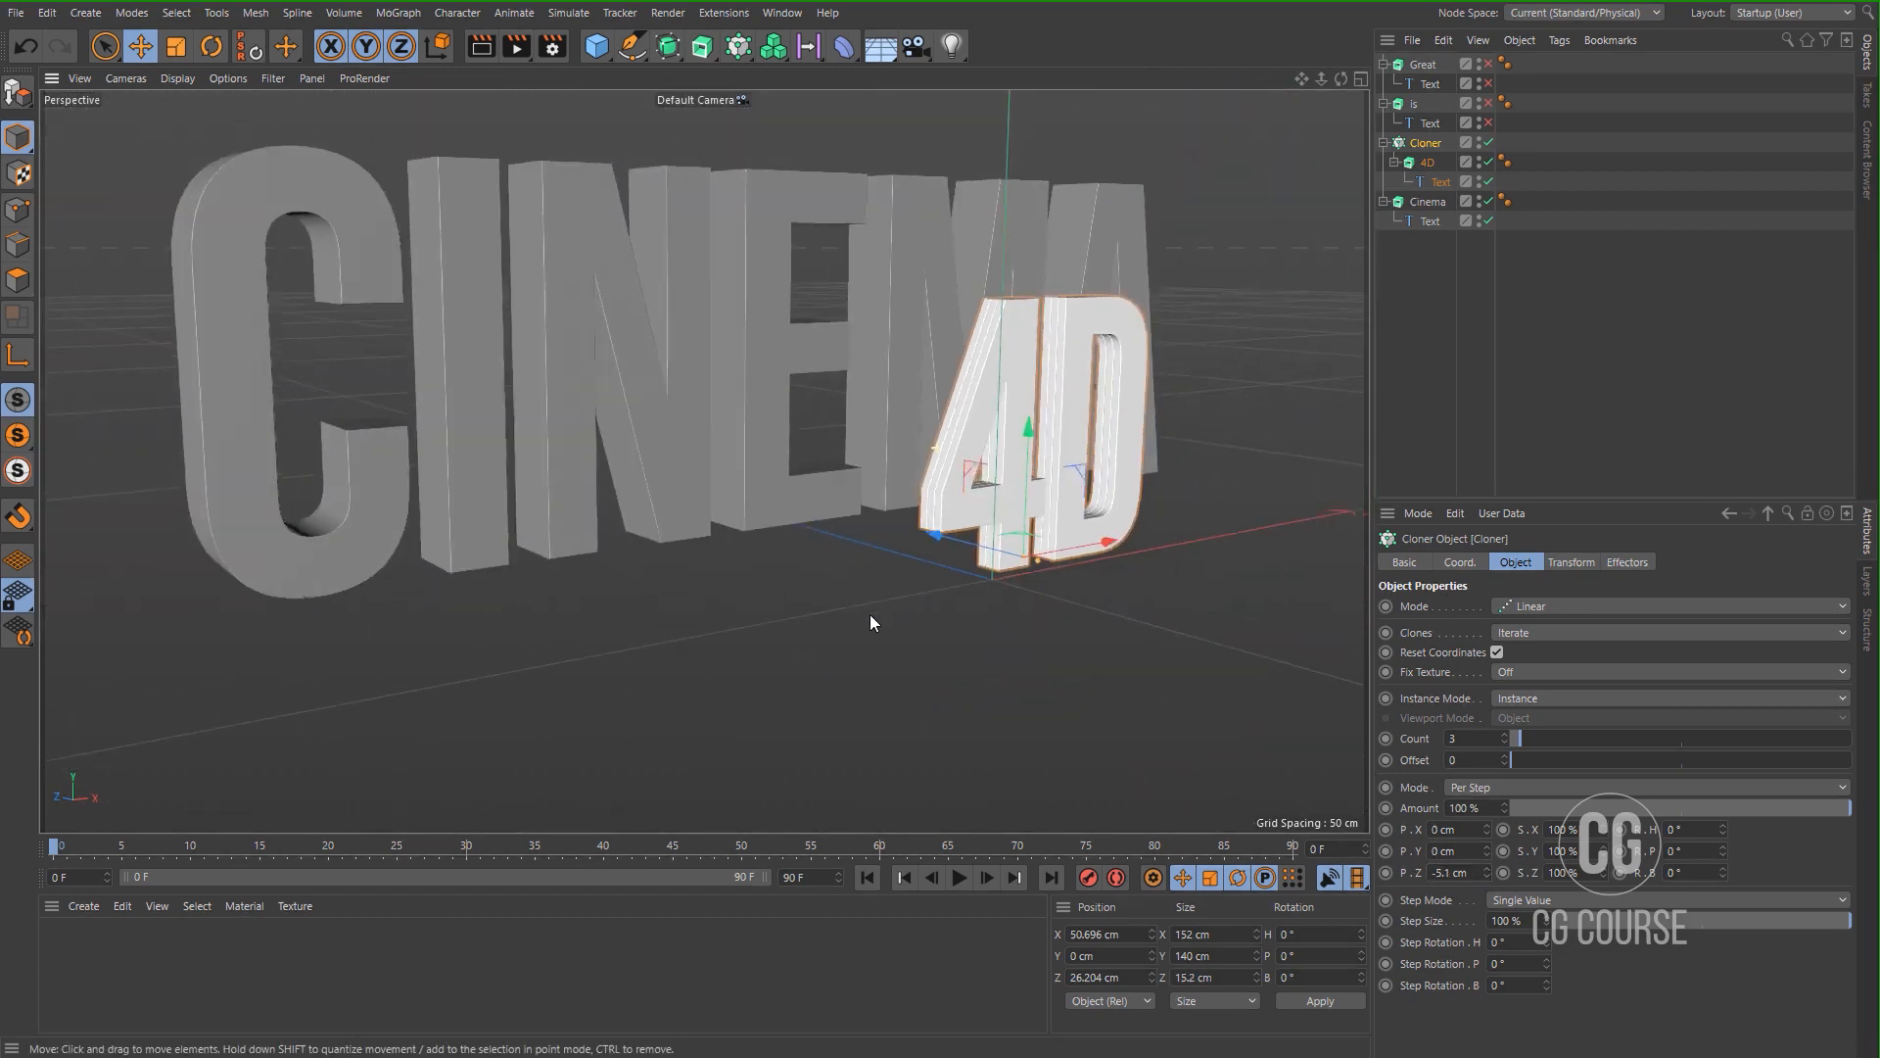
middle_click_drag(1003, 467, 1010, 495, "alt")
left_click_drag(1010, 495, 964, 495, "alt")
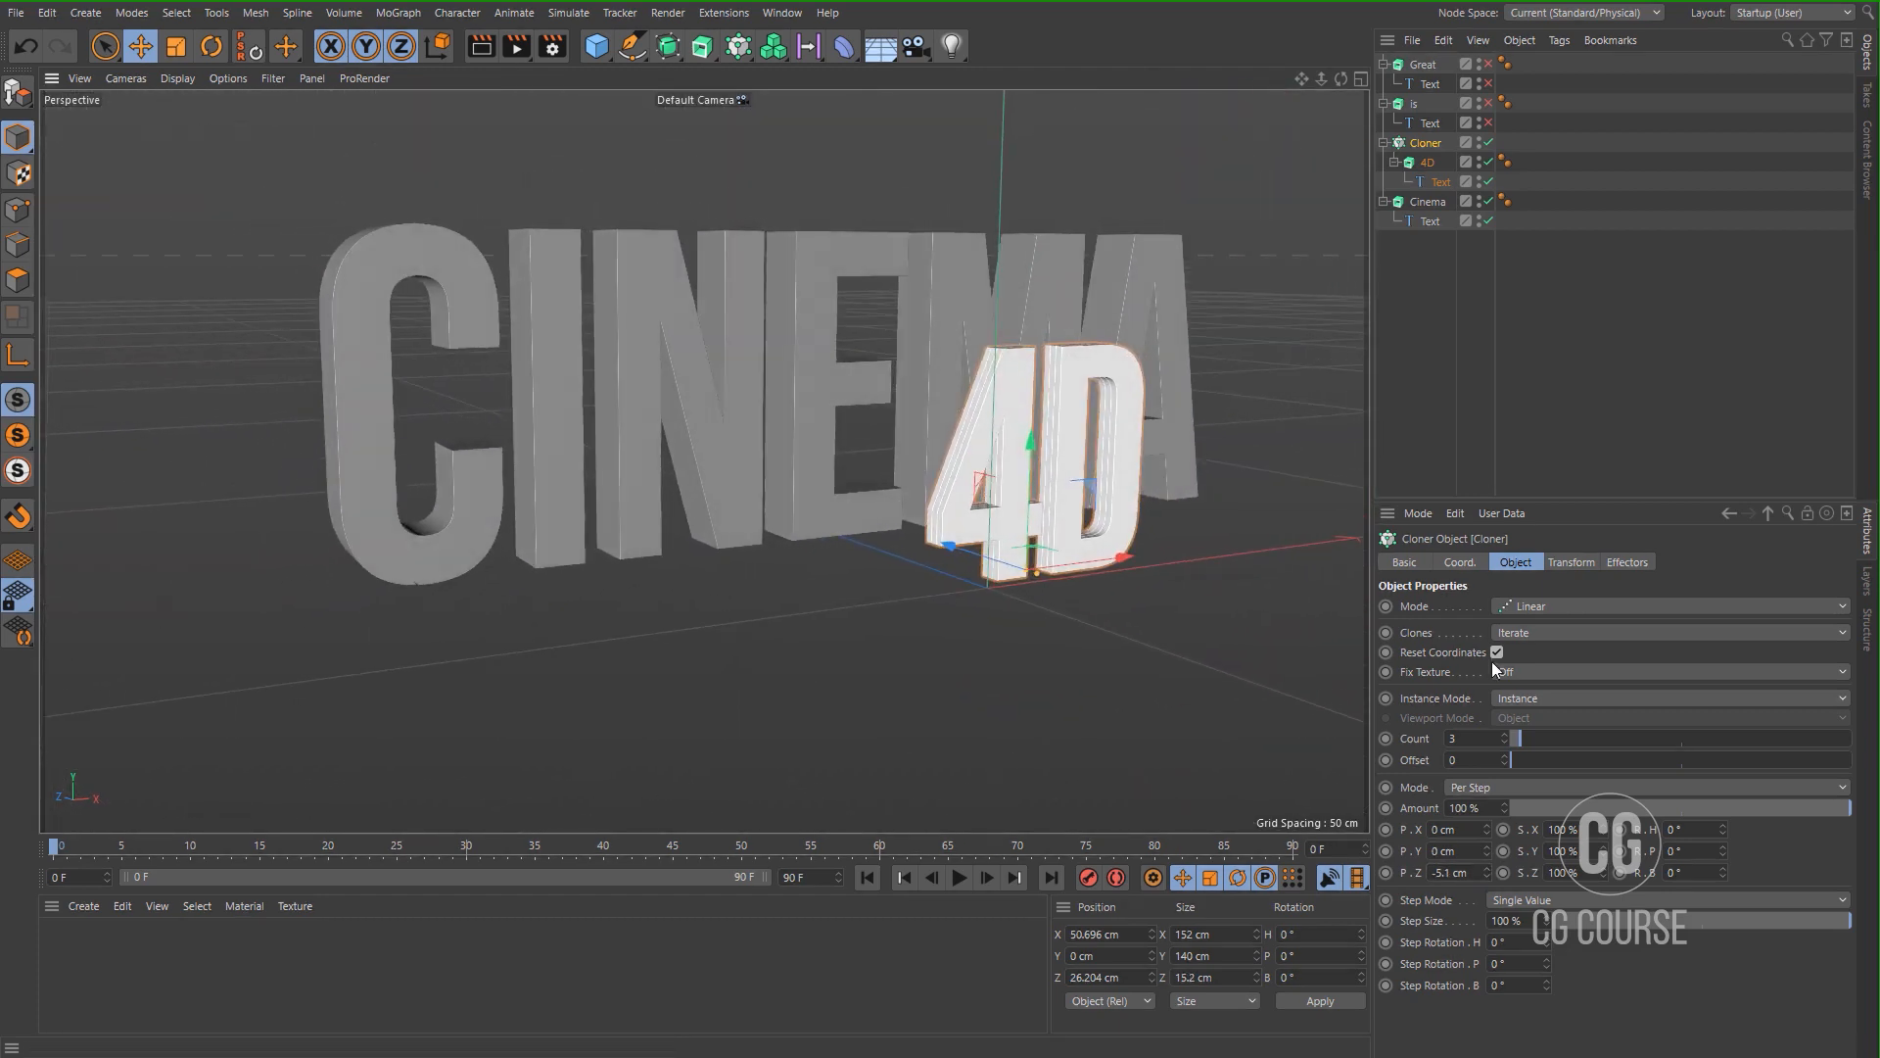
Increase the 4D cloner's count to 10 and deselect it.
left_click_drag(1506, 730, 1506, 733)
left_click(1506, 731)
left_click(1506, 730)
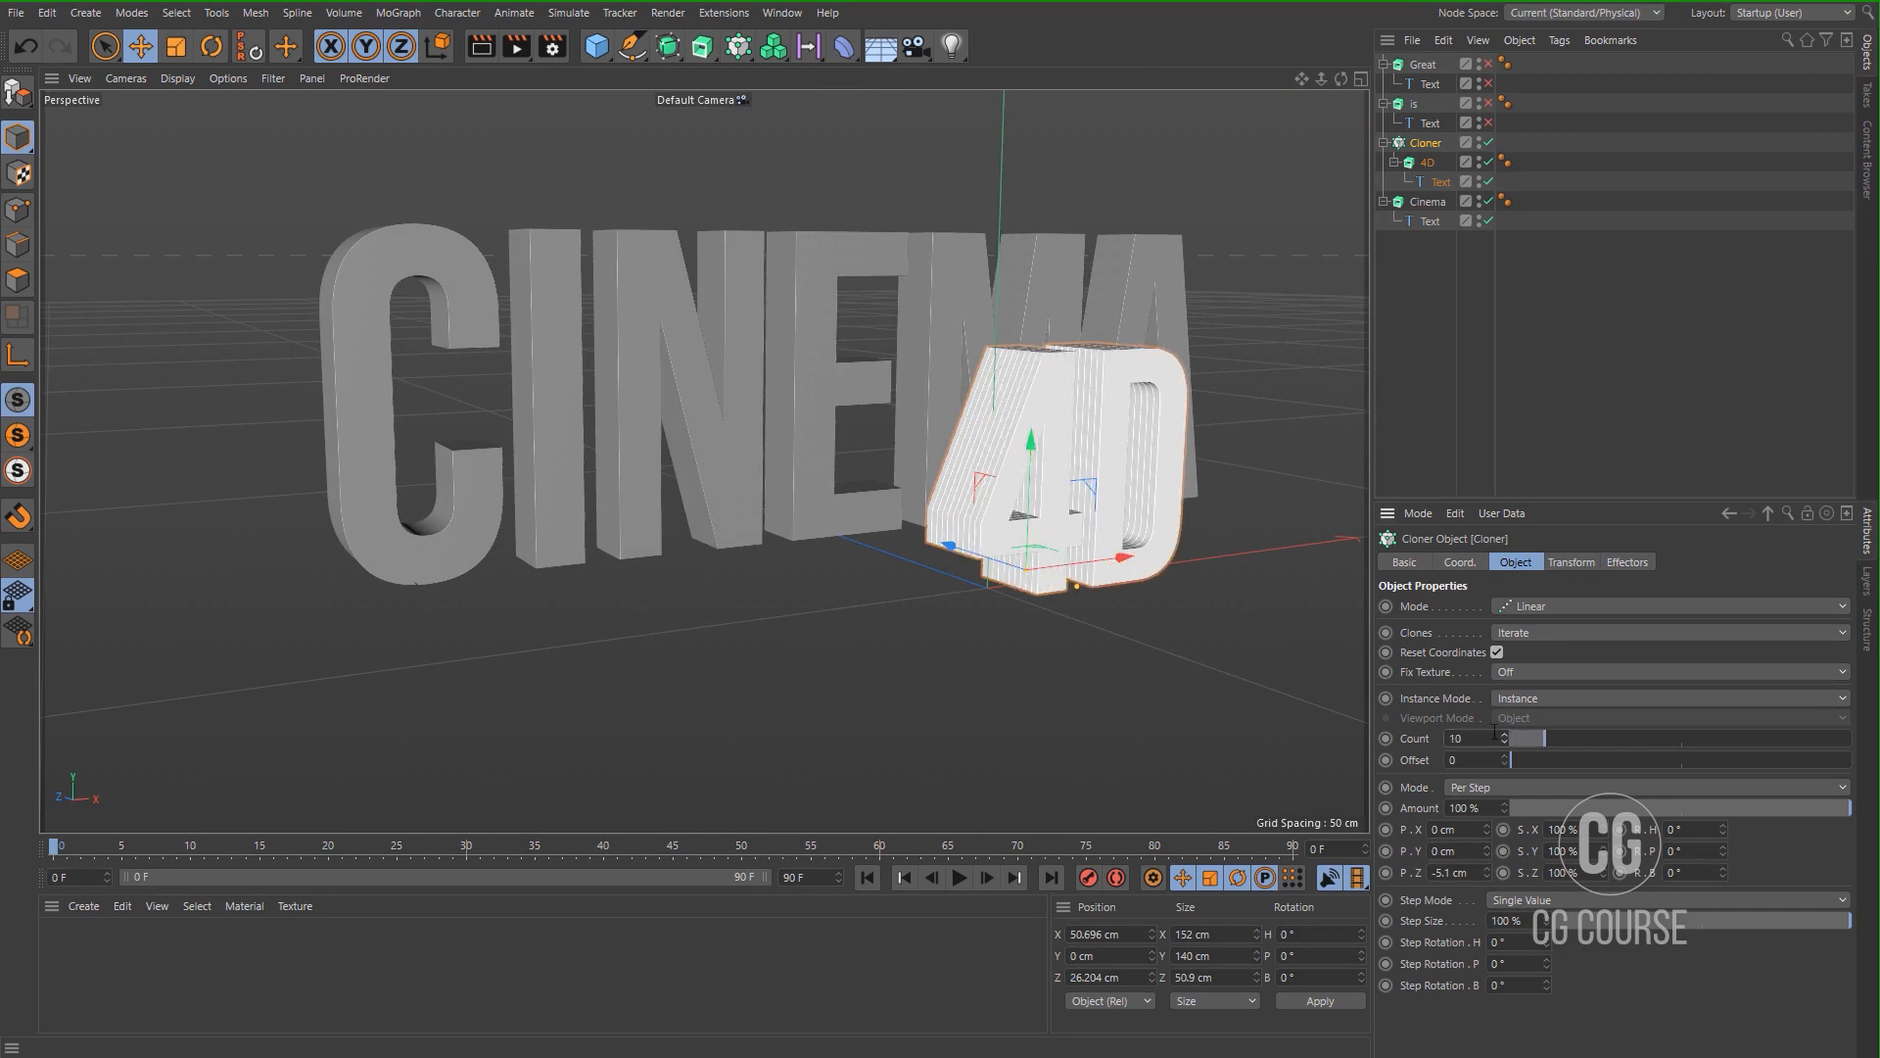
left_click_drag(885, 424, 1183, 451, "alt")
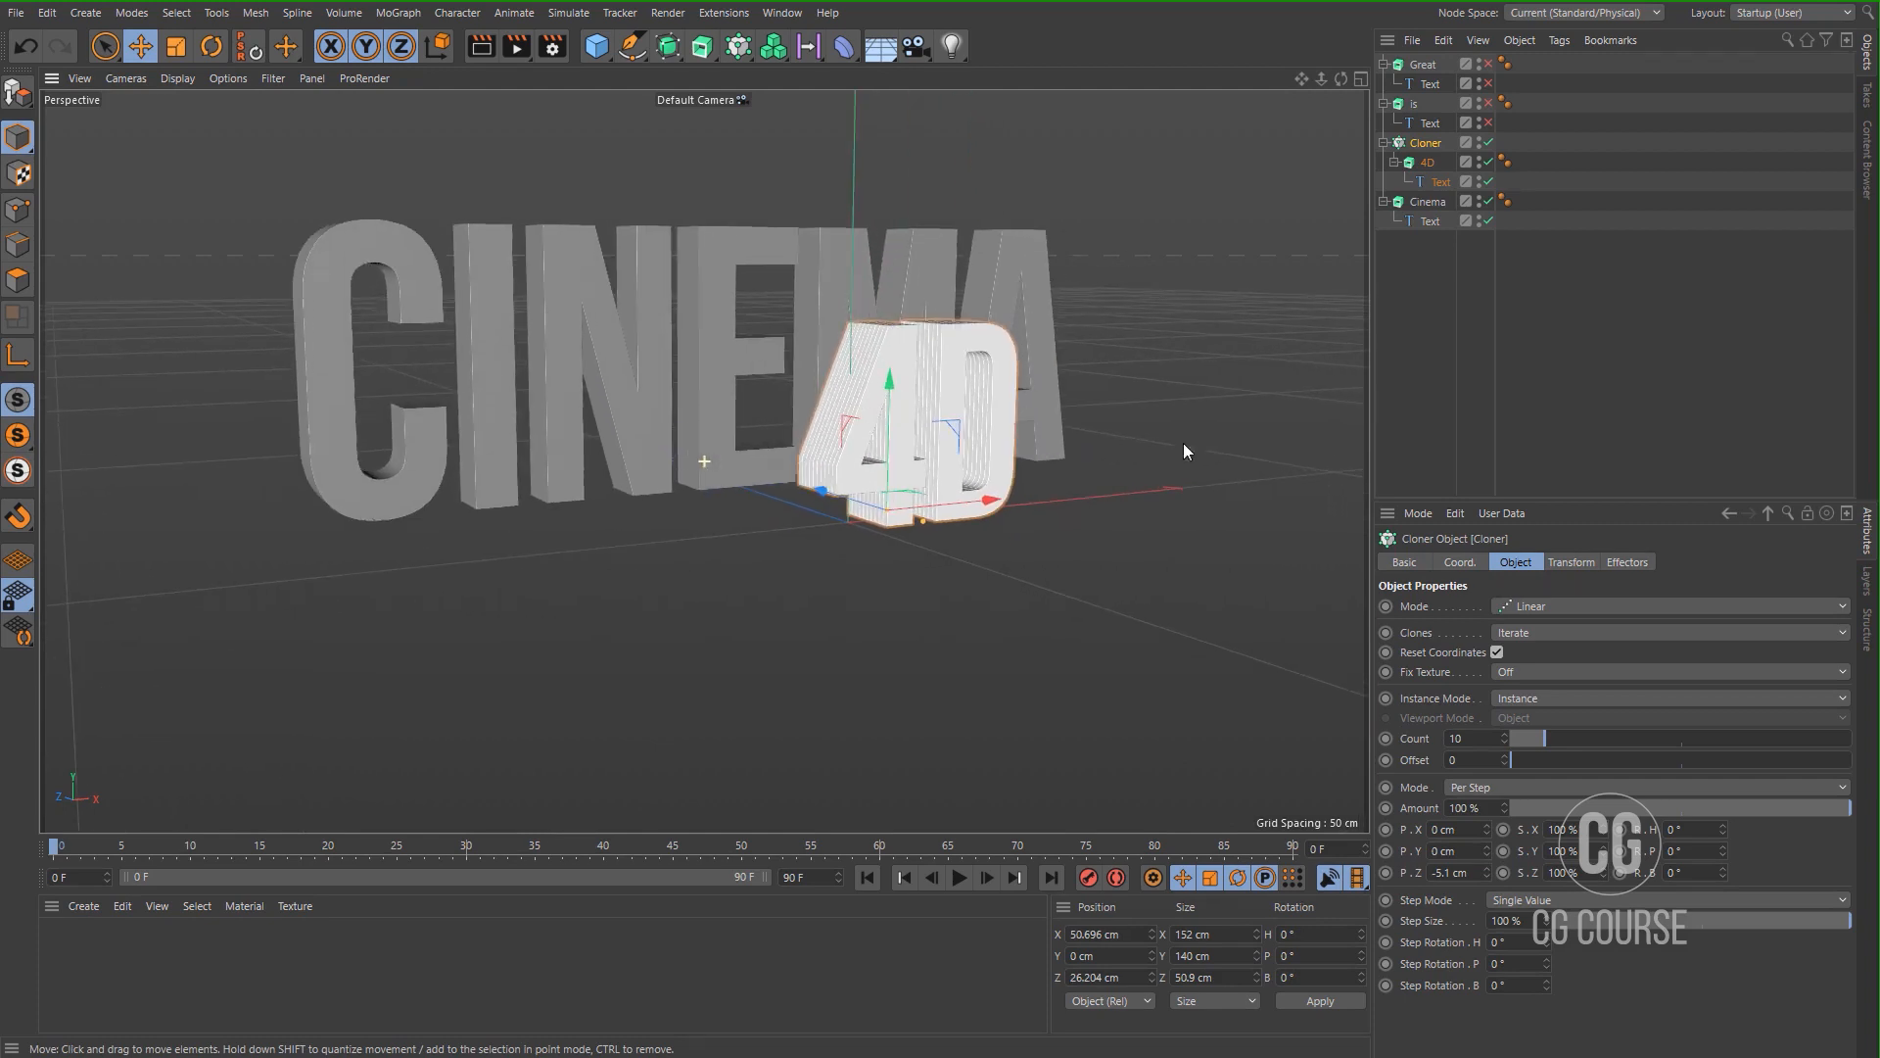
left_click(1420, 405)
Re-enable the Is extrusion and move it along X to about -137.2 cm.
left_click_drag(824, 454, 940, 451, "alt")
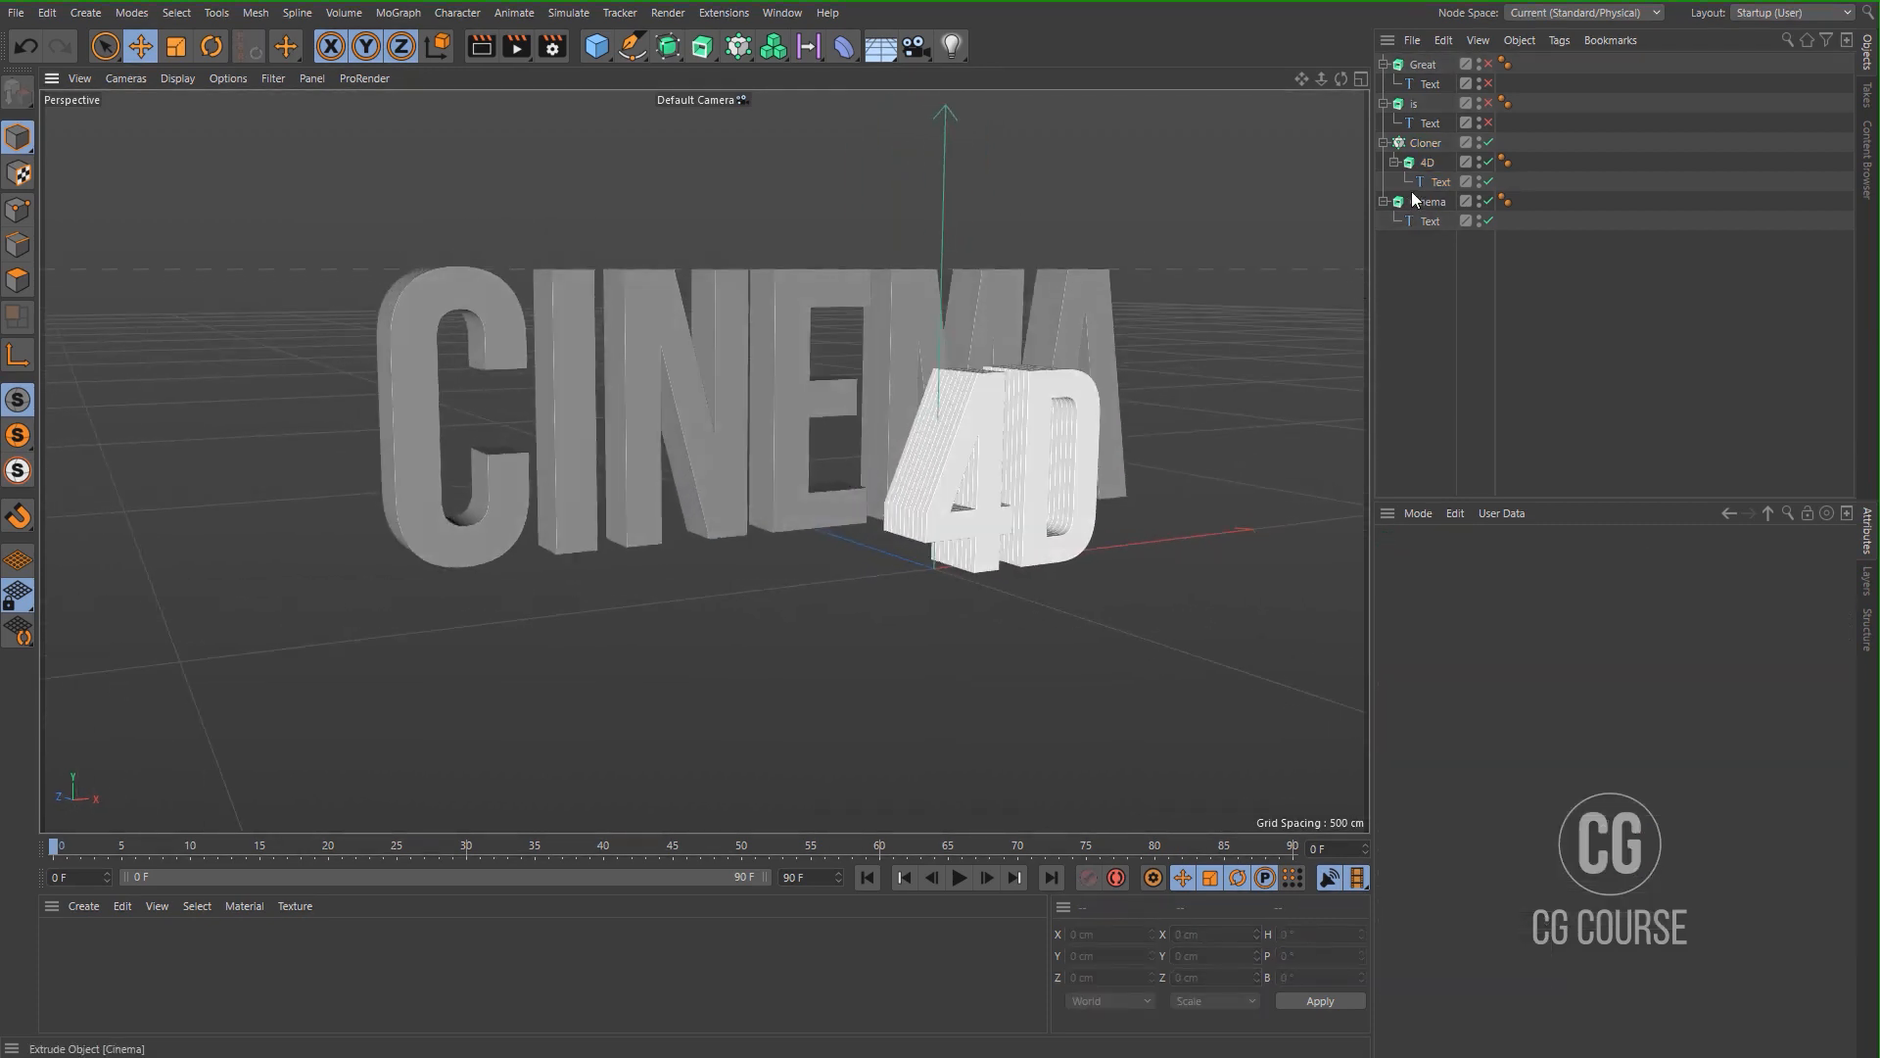
left_click(1488, 122)
left_click(1487, 102)
left_click(1413, 106)
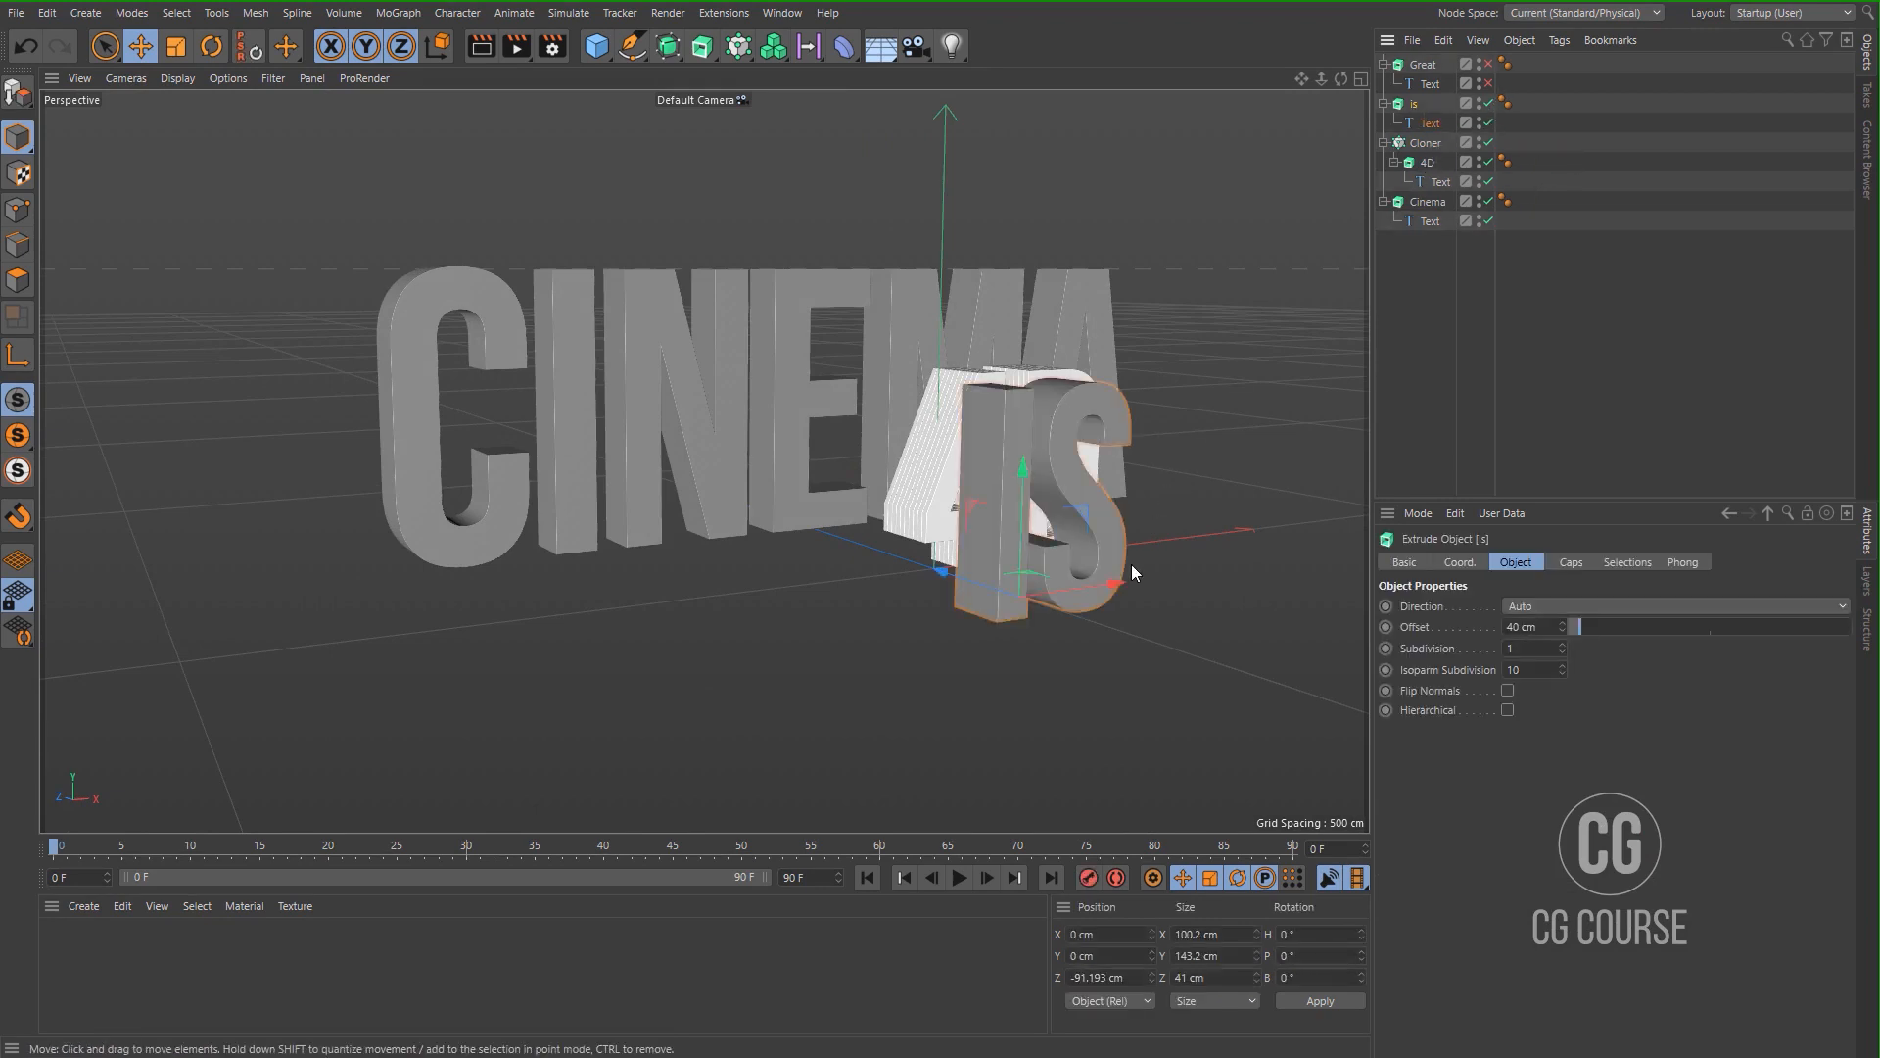
left_click_drag(1112, 577, 937, 611)
Rotate the Is extrusion to a pitch of -90° so it lies flat, and reduce its offset to 14 cm.
key("r")
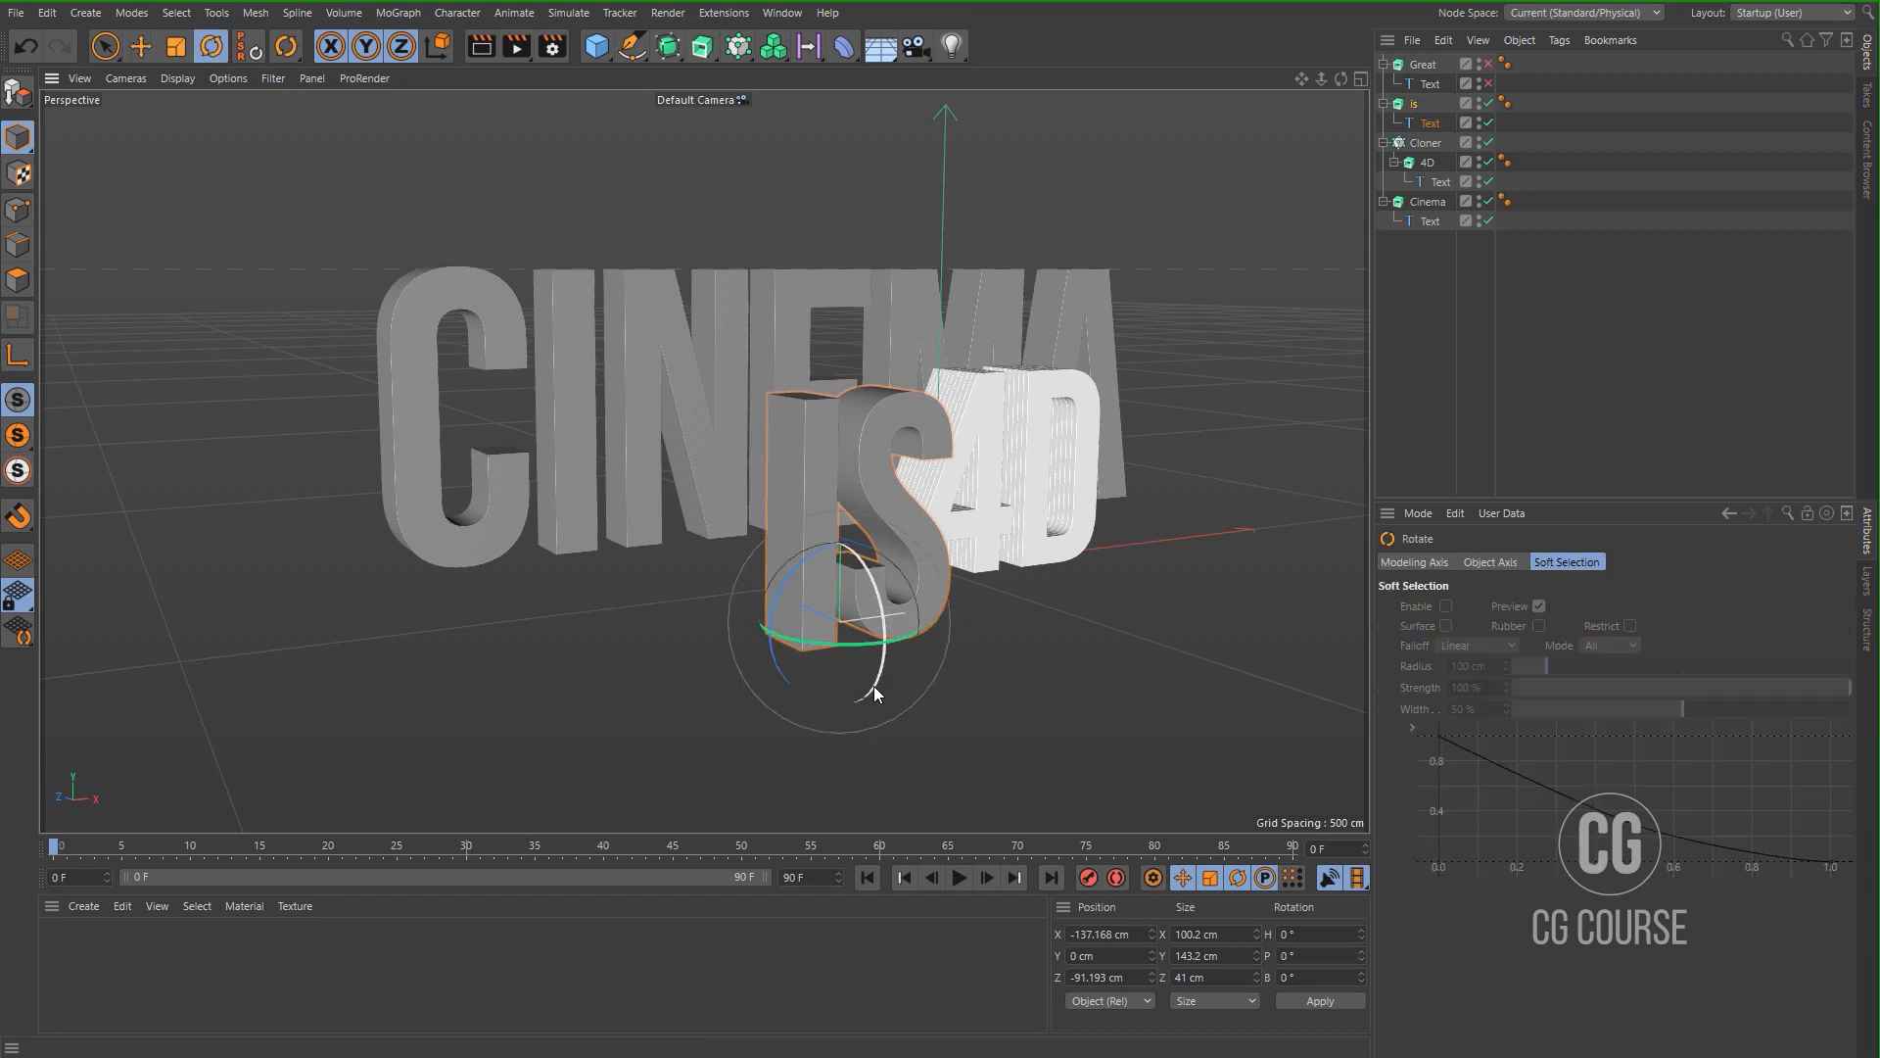
left_click_drag(873, 685, 868, 580)
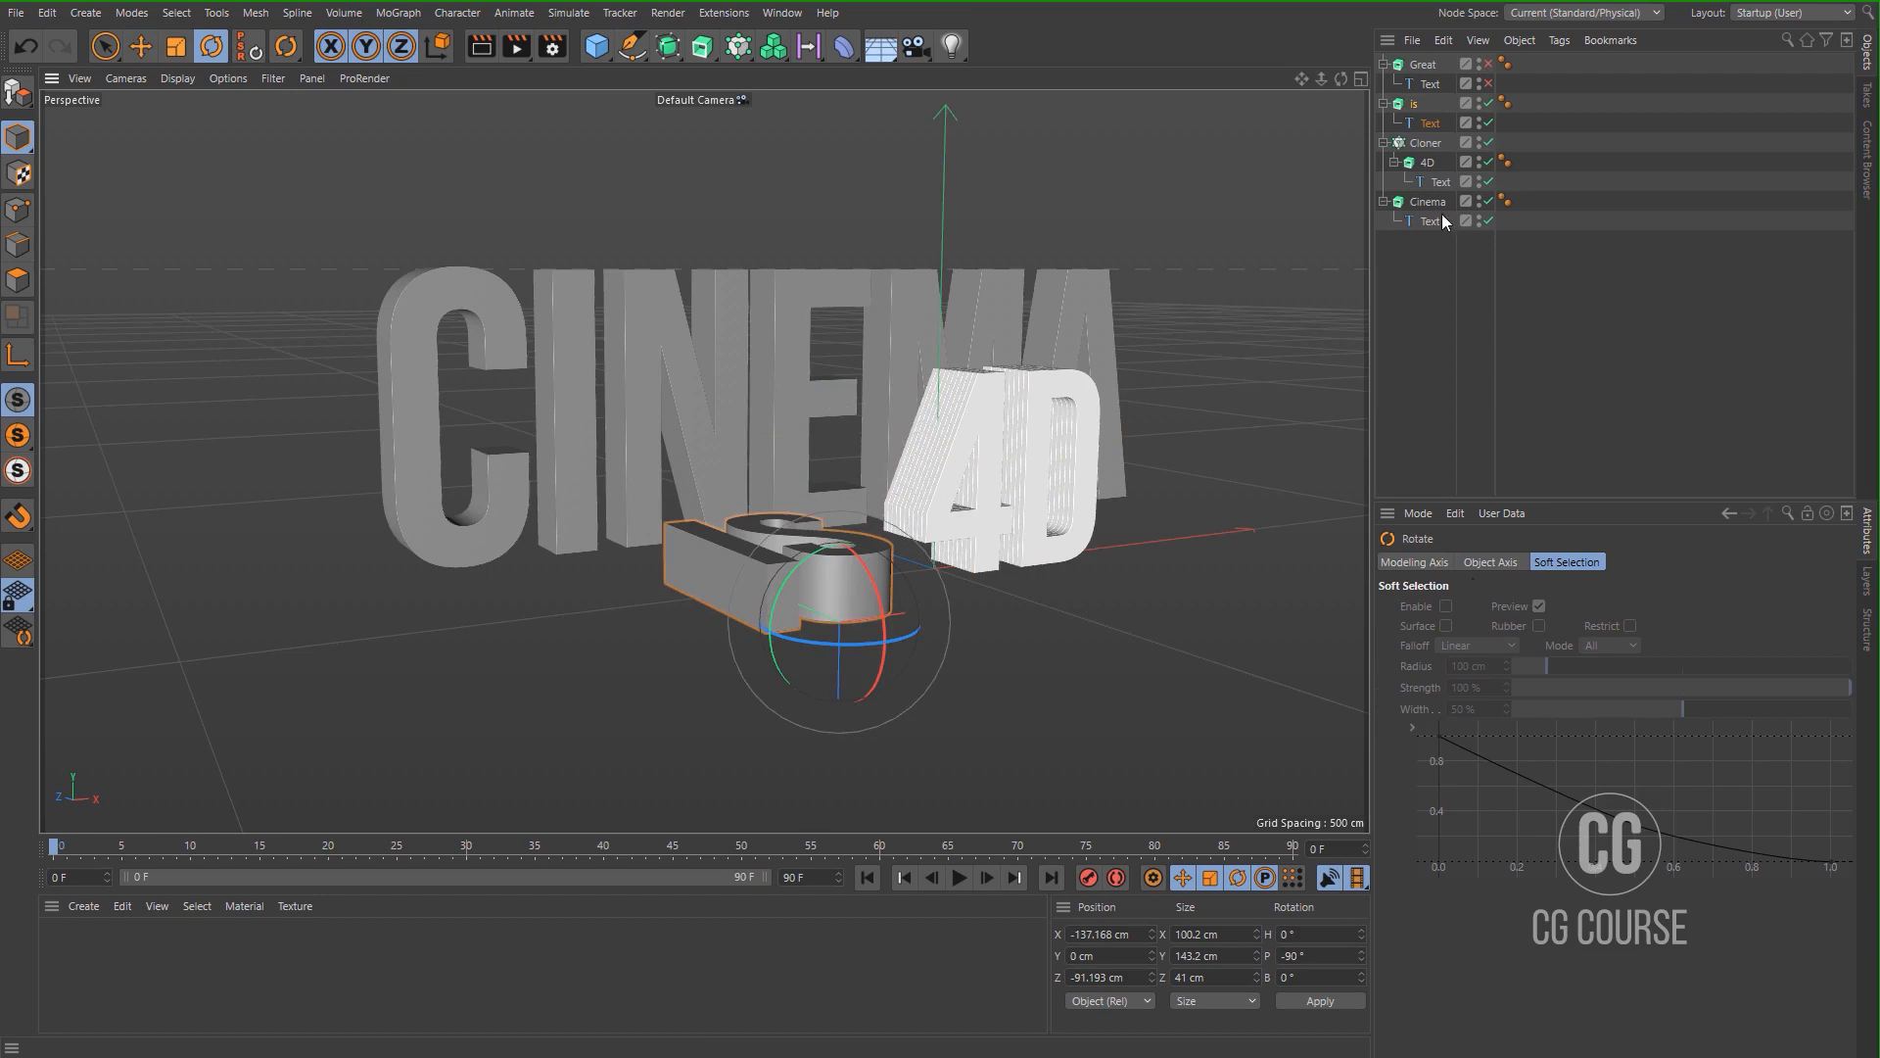
left_click(1415, 105)
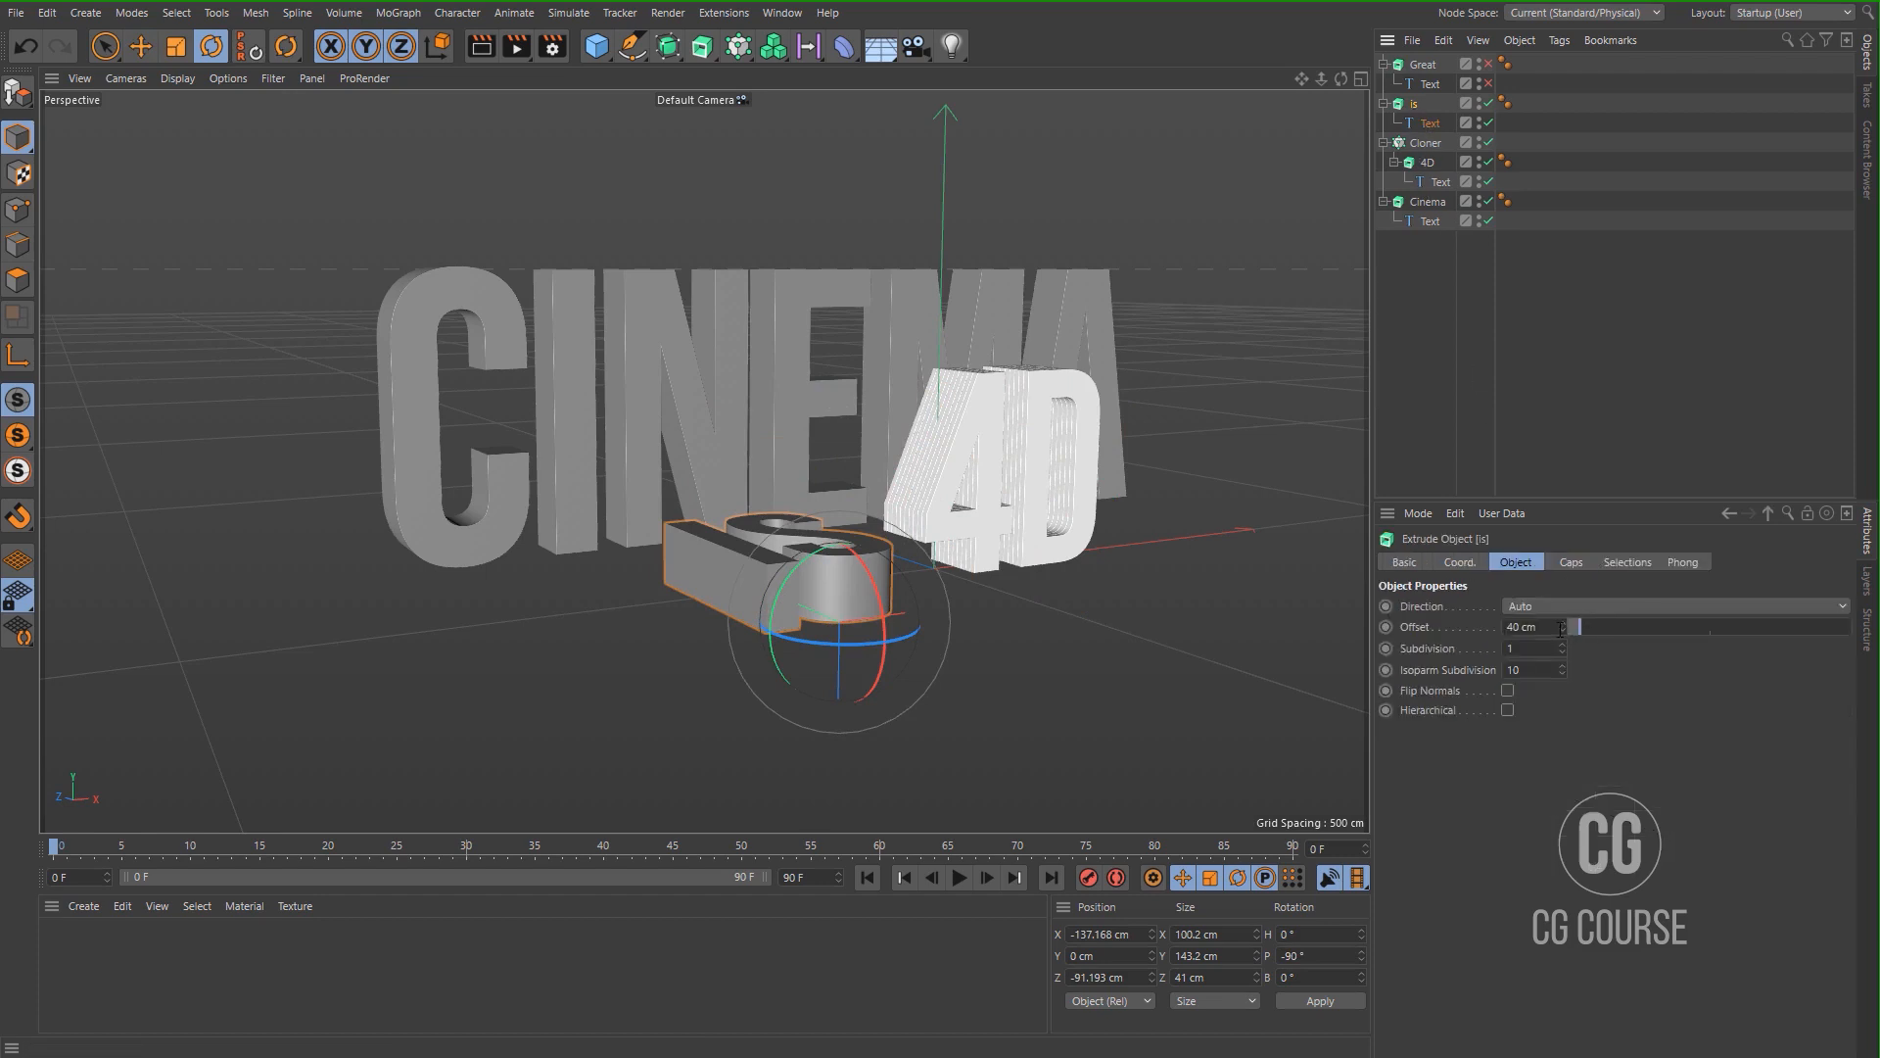
left_click_drag(1561, 628, 1561, 656)
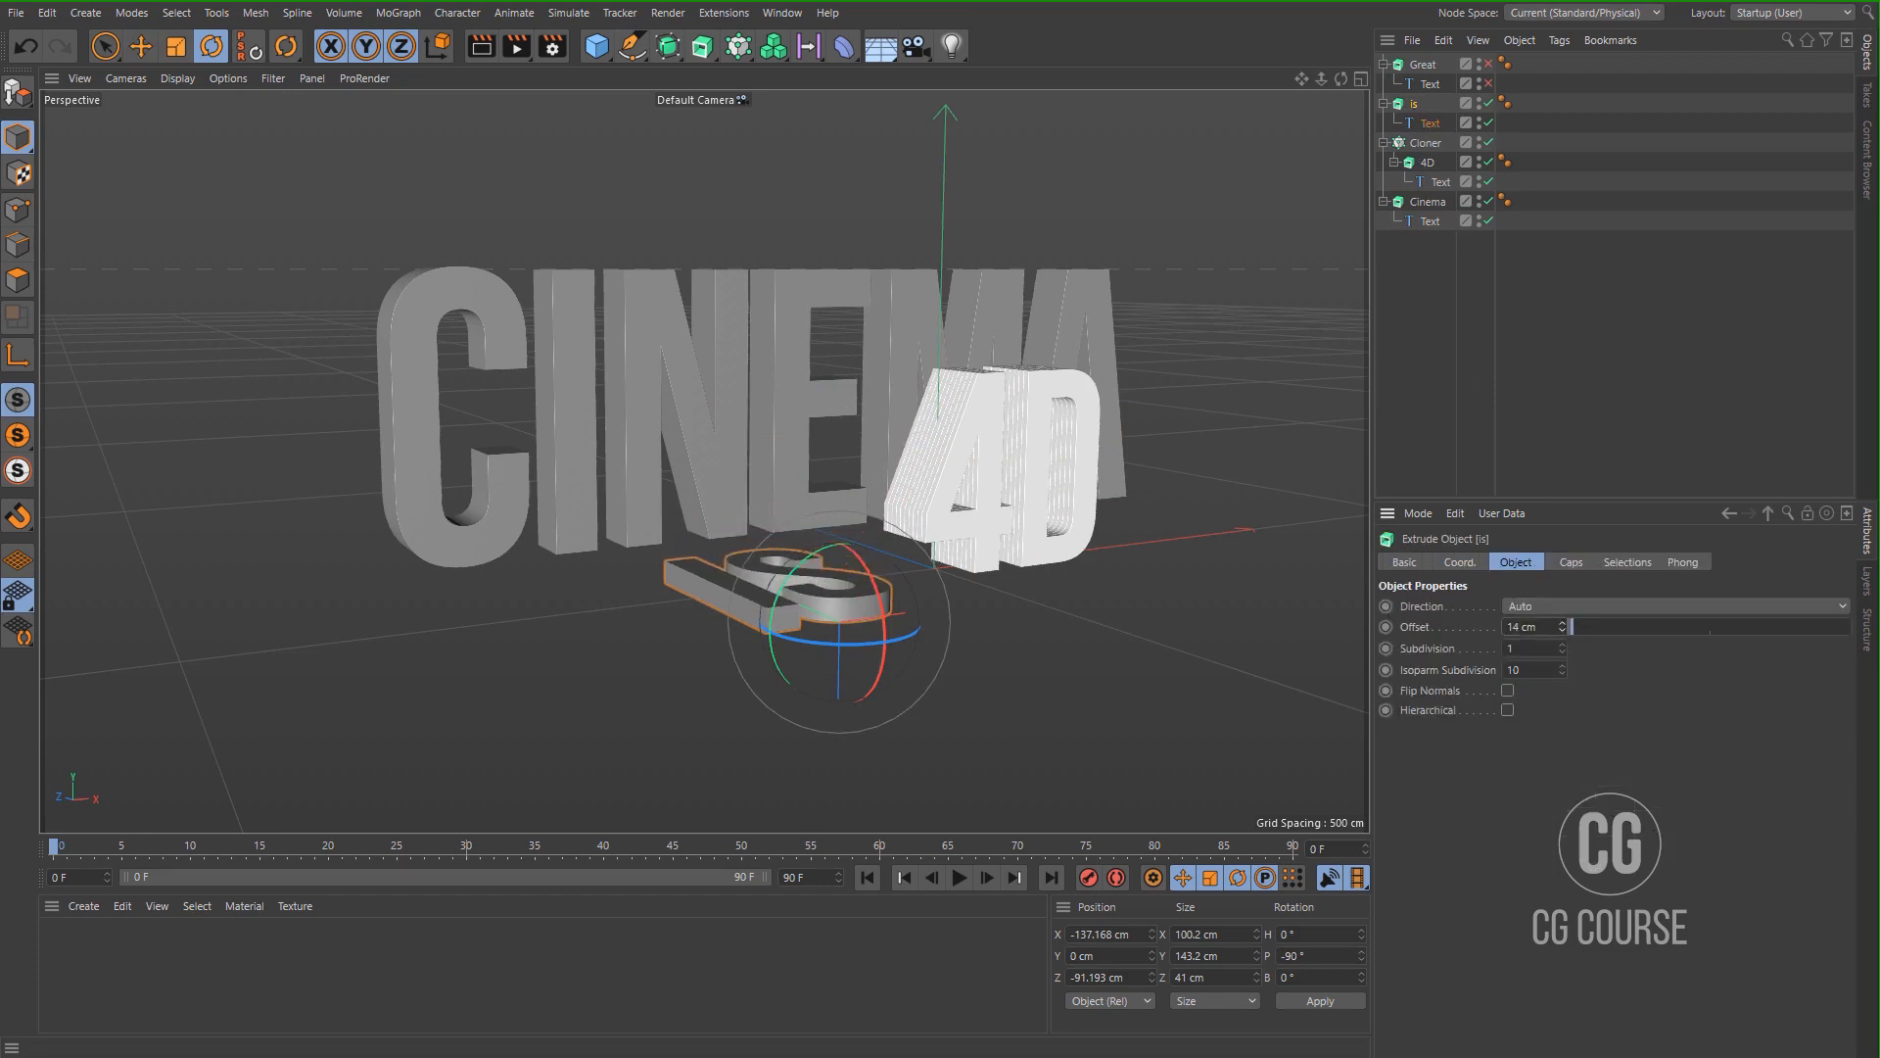
Set the Is extrusion's offset to 15 cm, move it back along Z to about -69.3 cm, and deselect it.
left_click(1550, 628)
type("15")
key("Return")
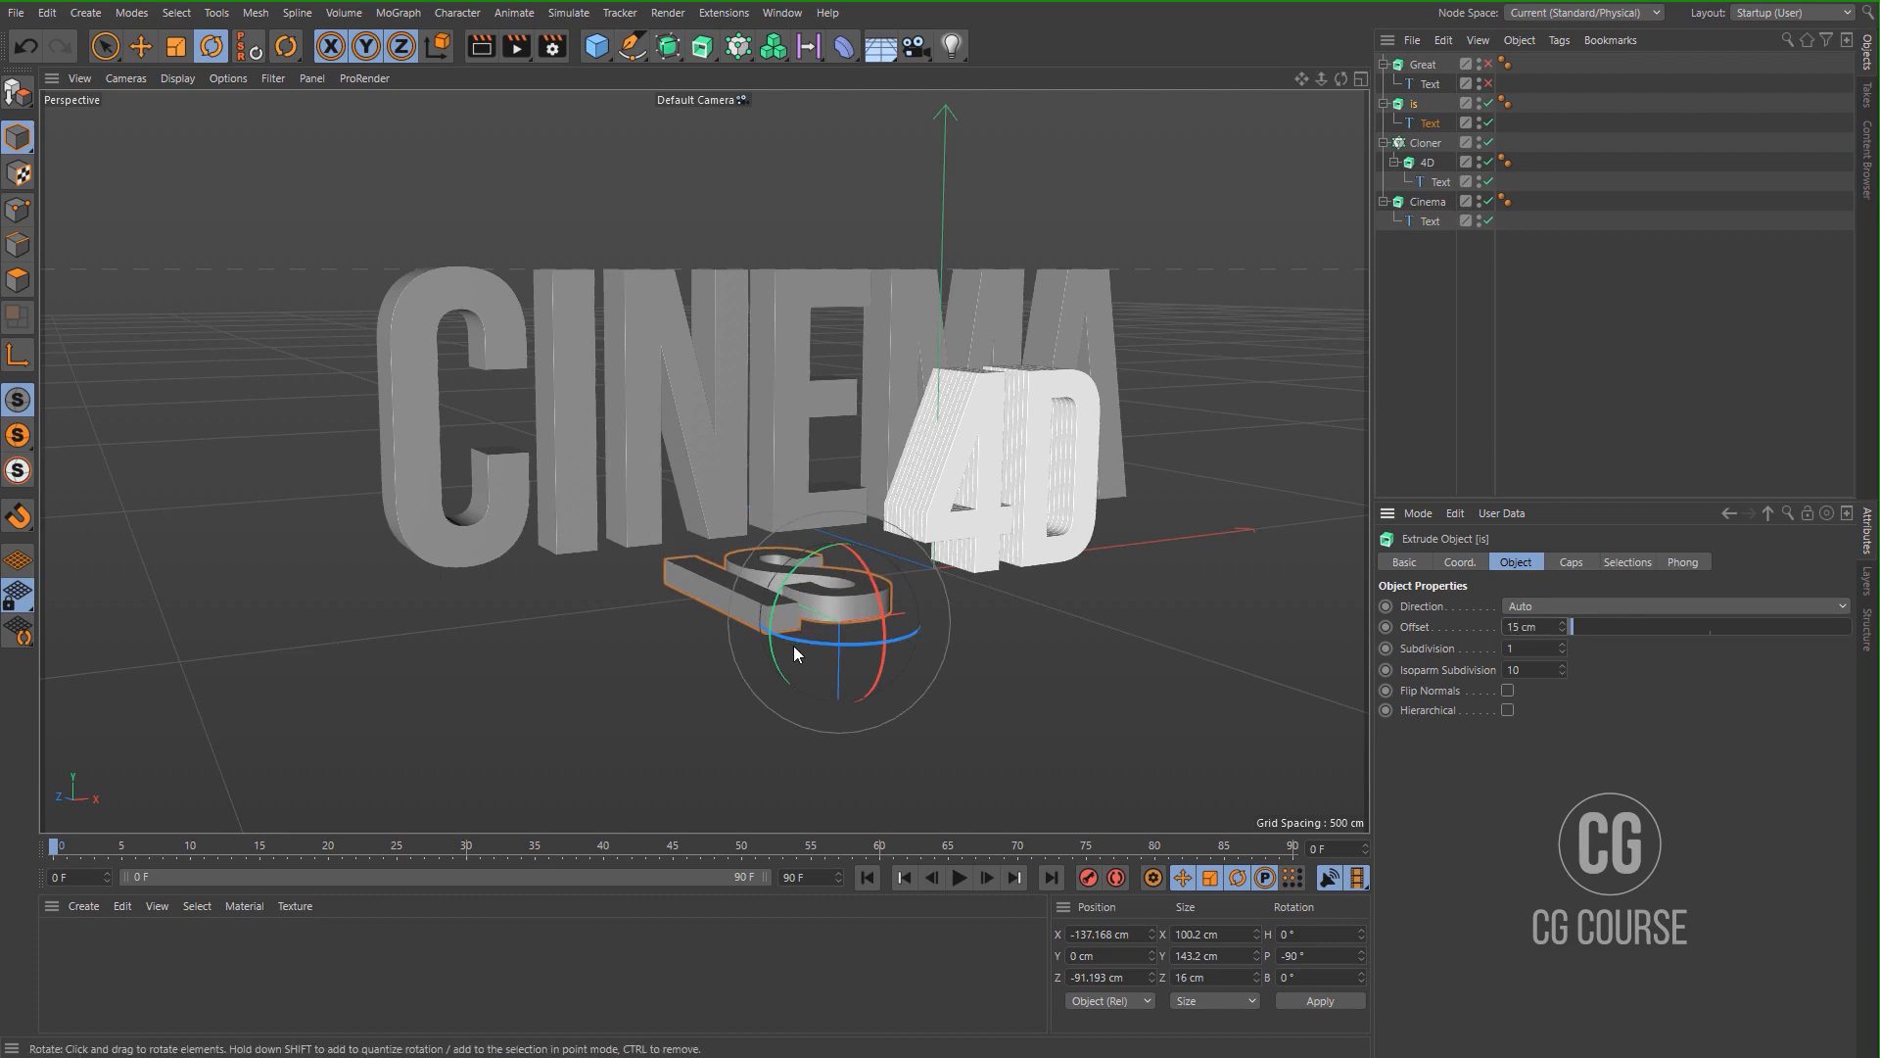
key("e")
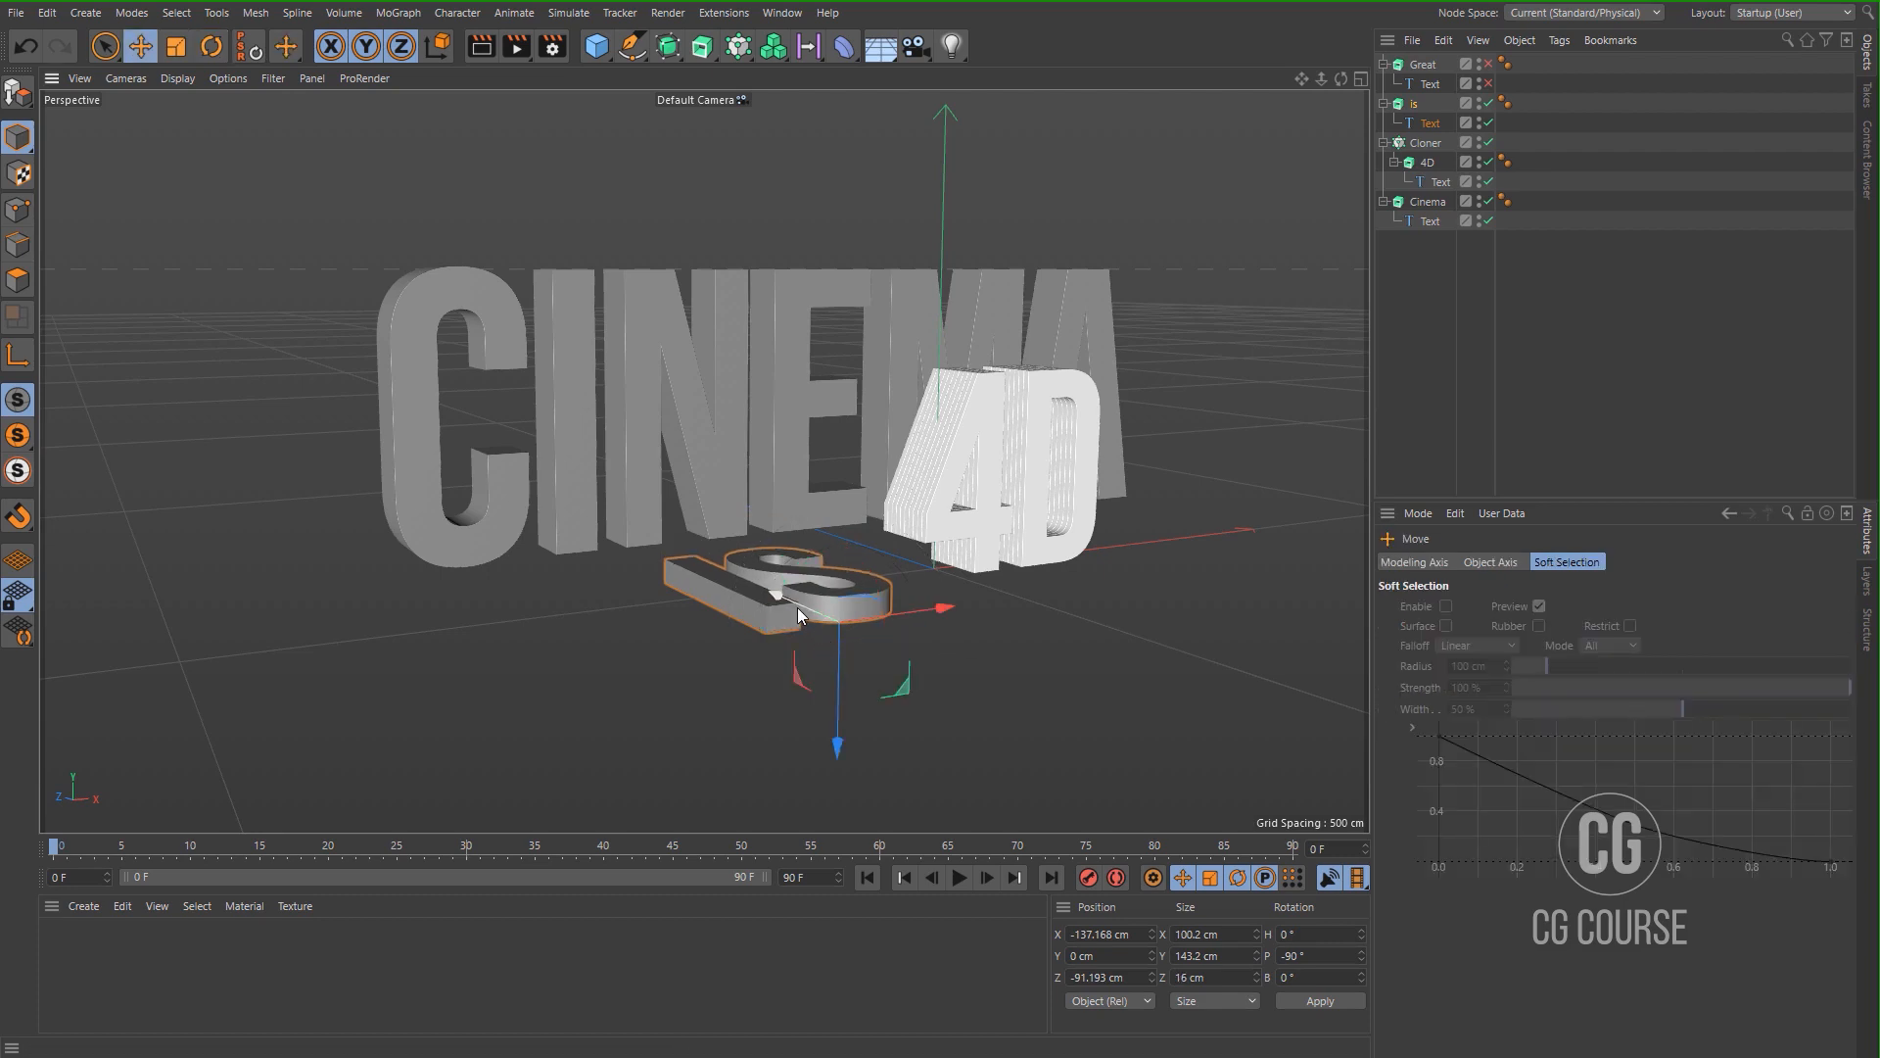
left_click_drag(797, 607, 773, 599)
left_click(1443, 329)
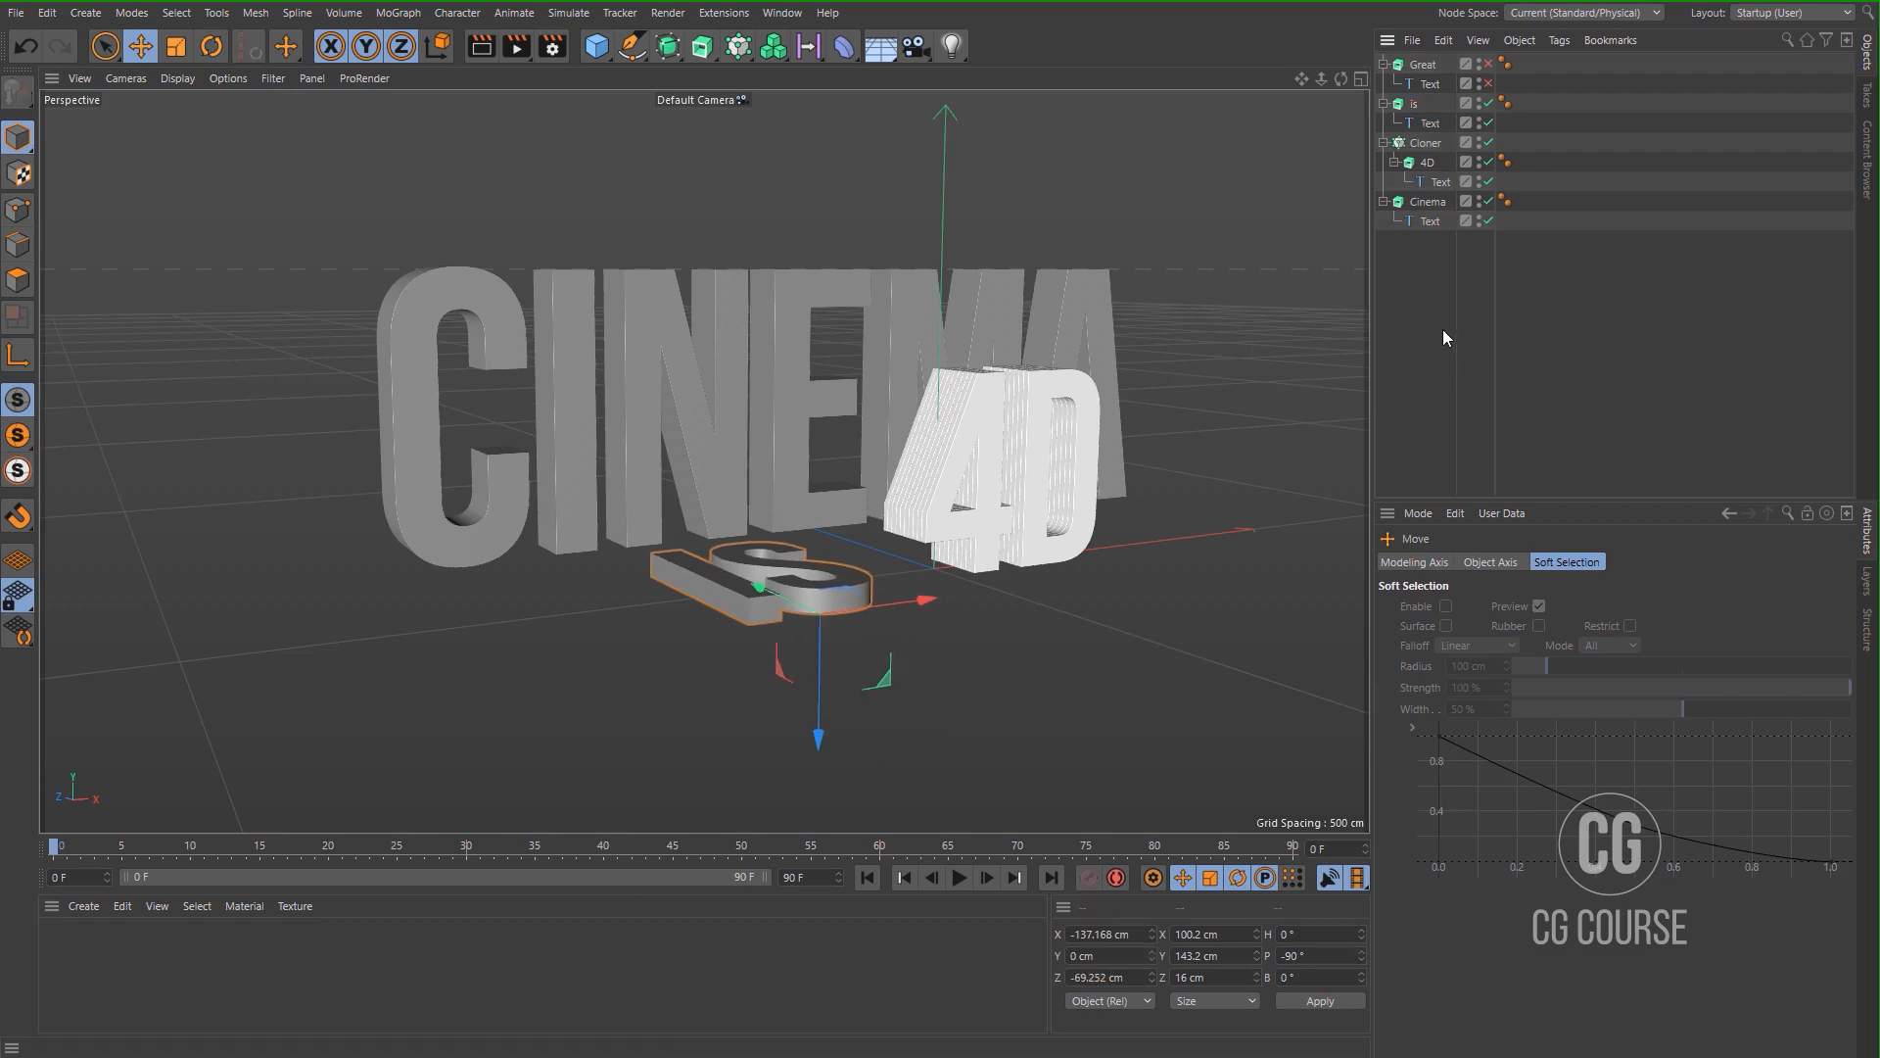
Re-enable the Great extrusion and its text, and rotate the extrusion to a heading of -90°.
left_click(1488, 83)
left_click(1488, 64)
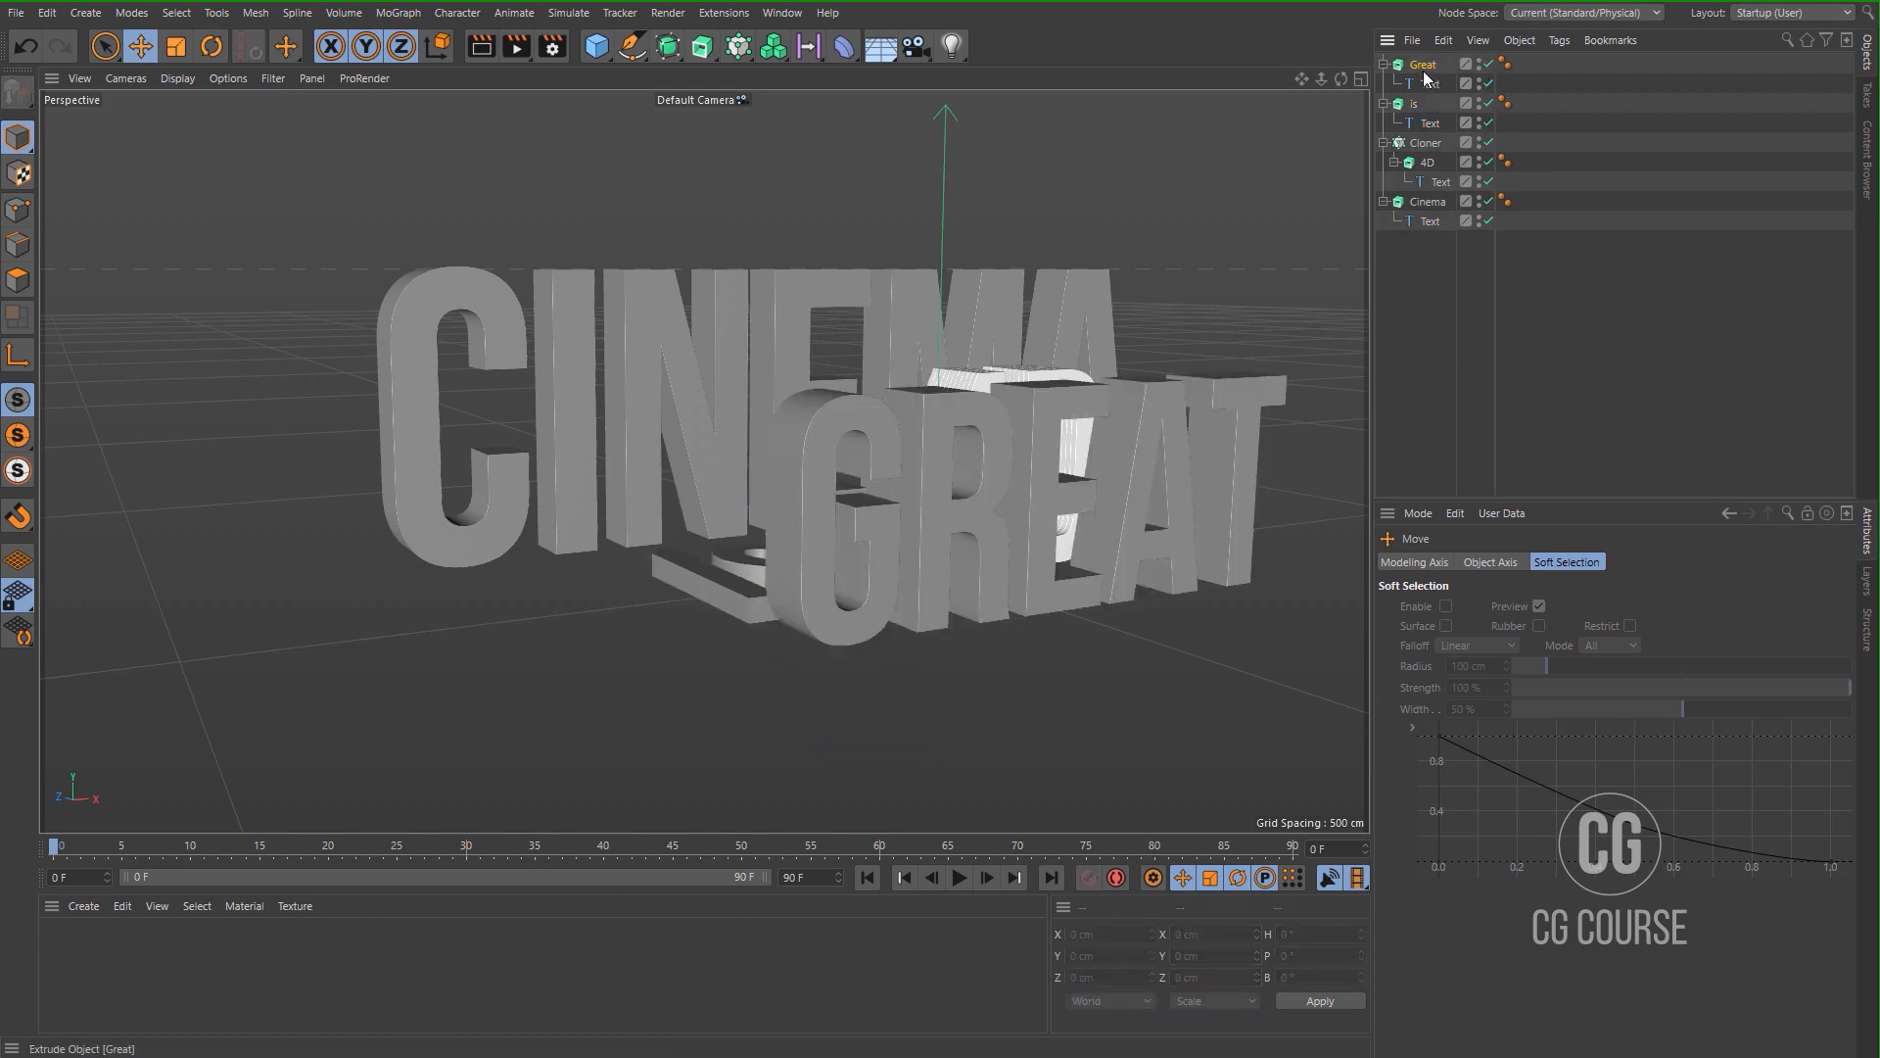
left_click(1428, 83)
key("r")
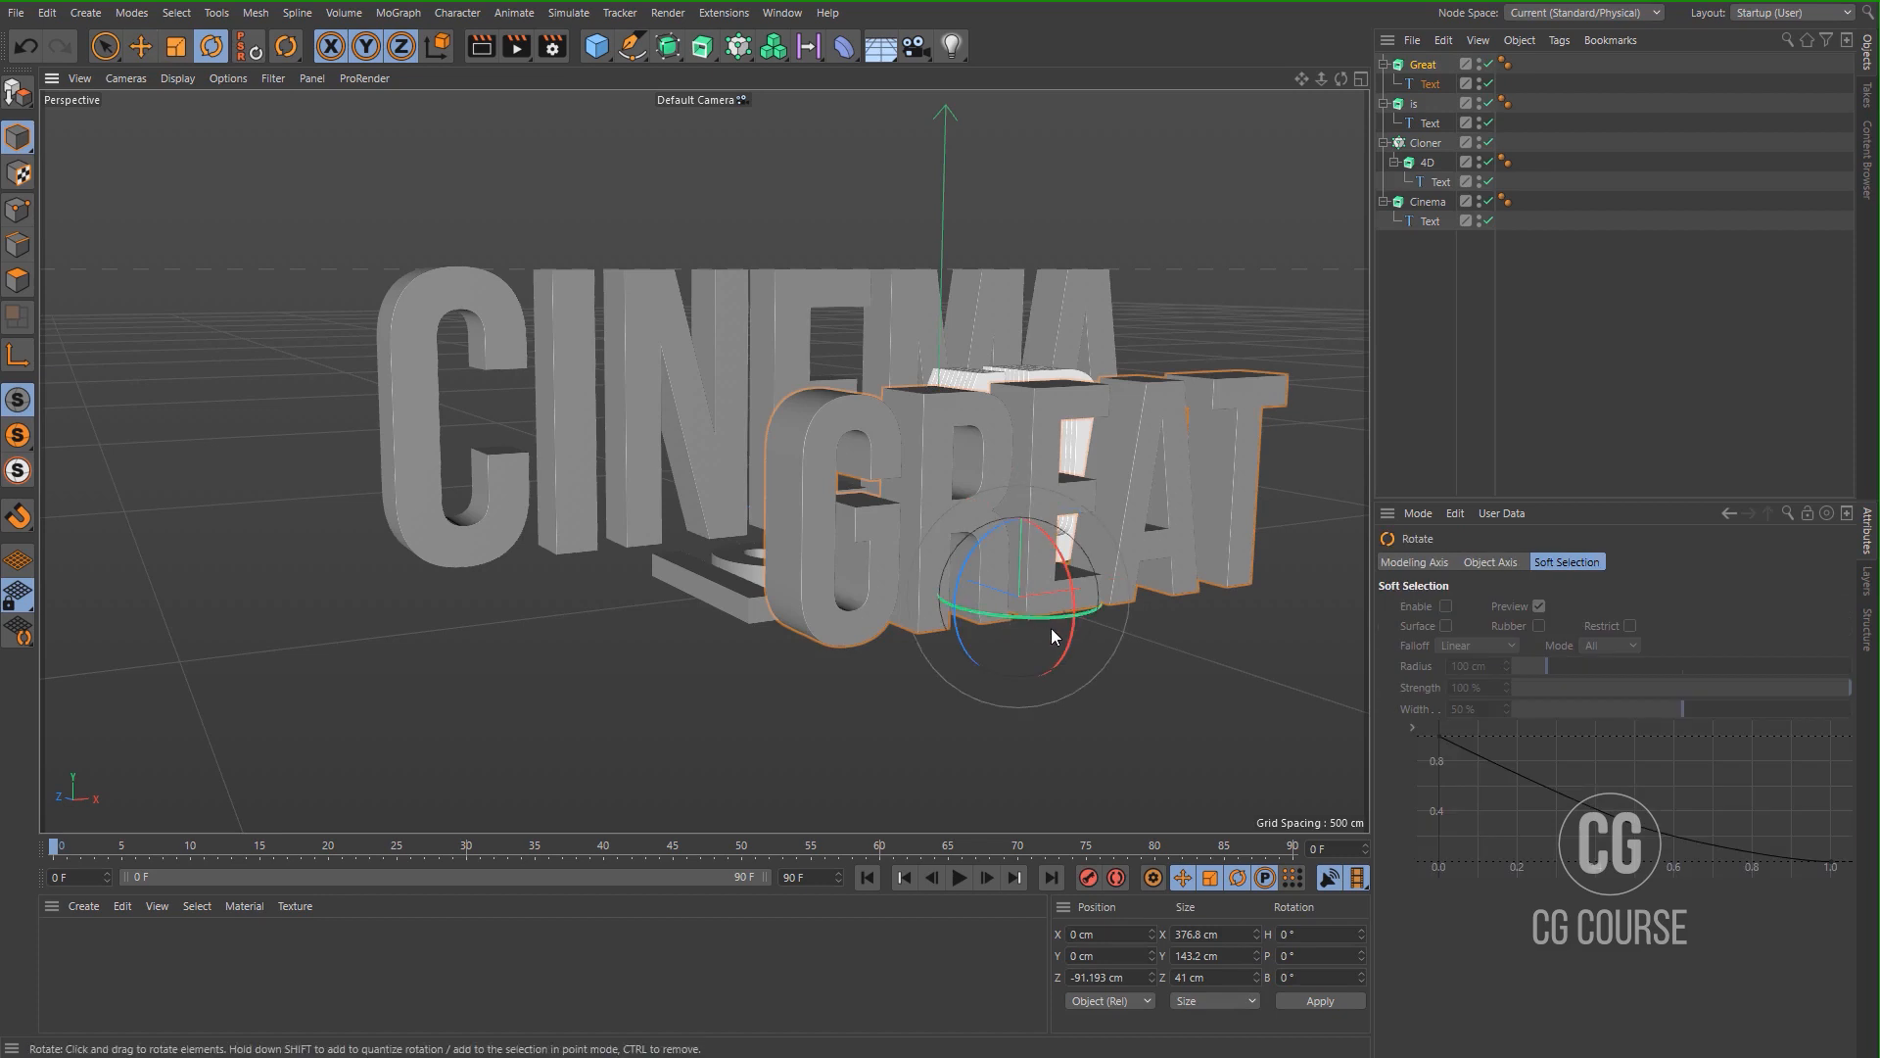
left_click_drag(1046, 621, 878, 602)
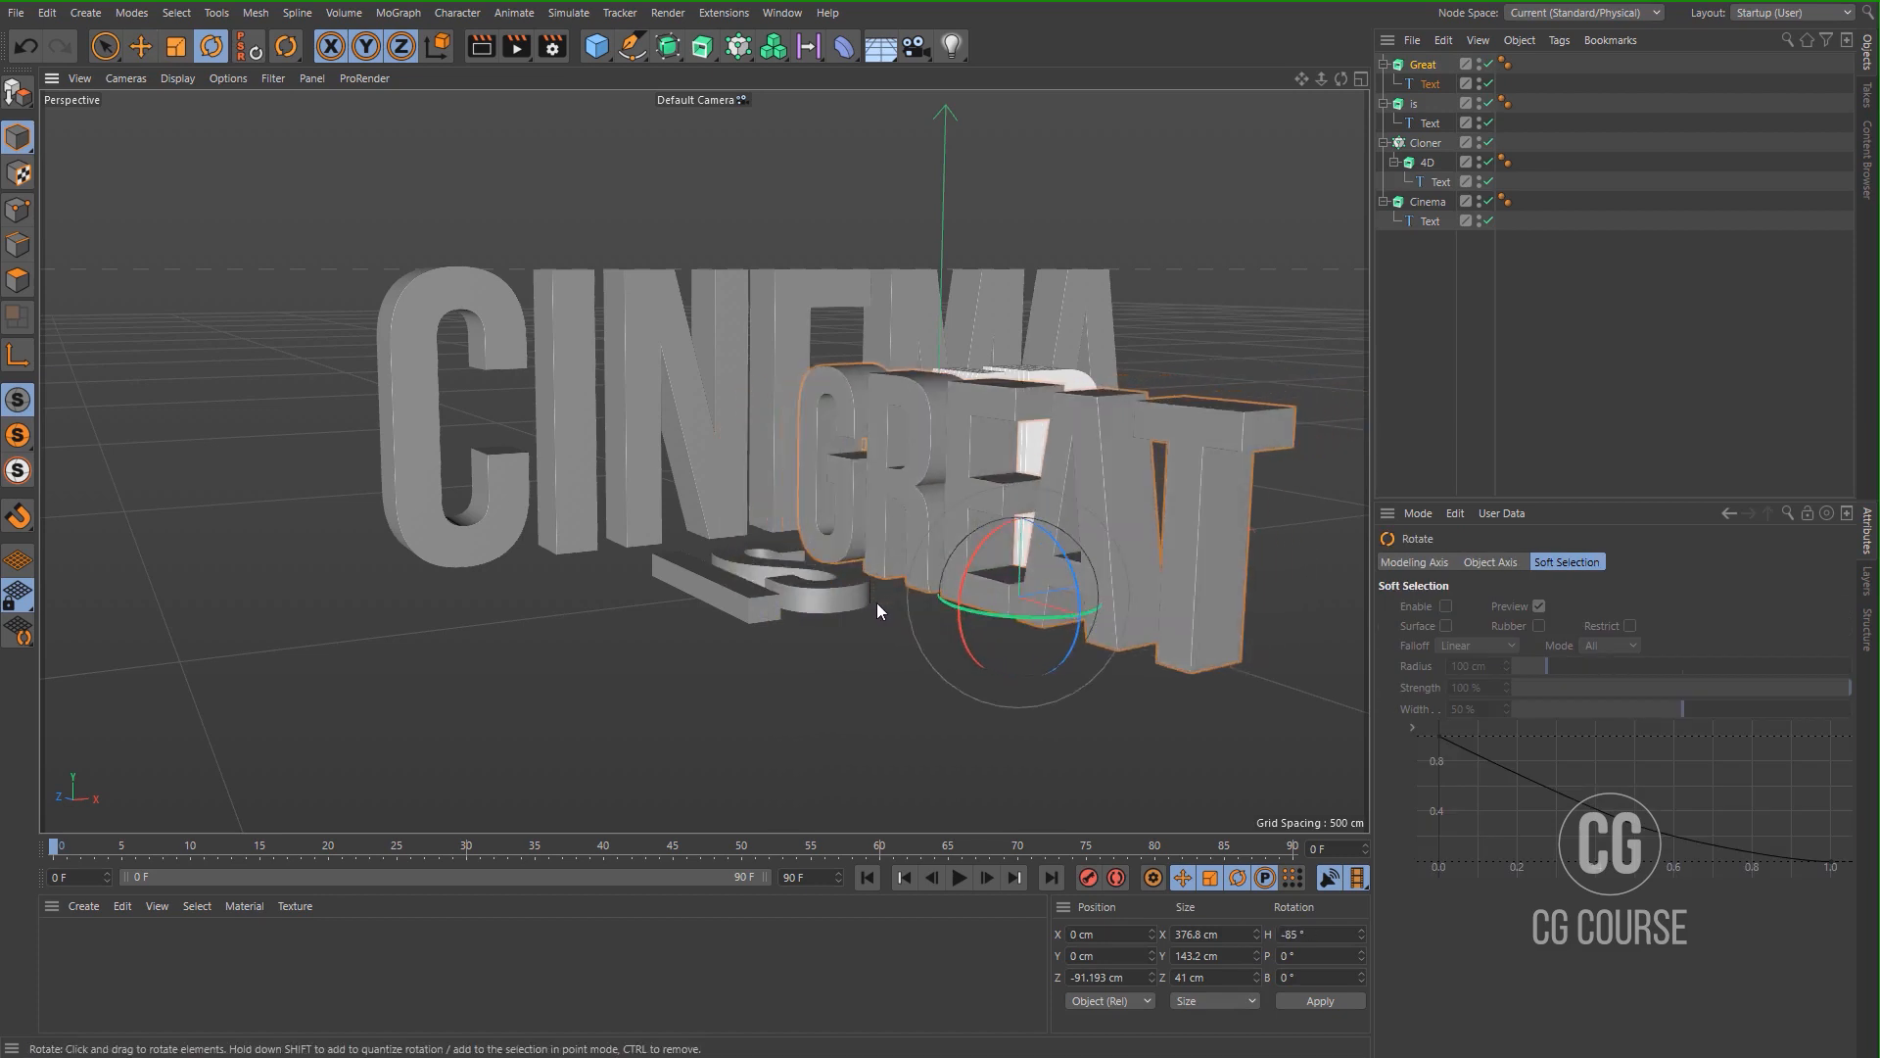
left_click(1422, 67)
left_click(1474, 564)
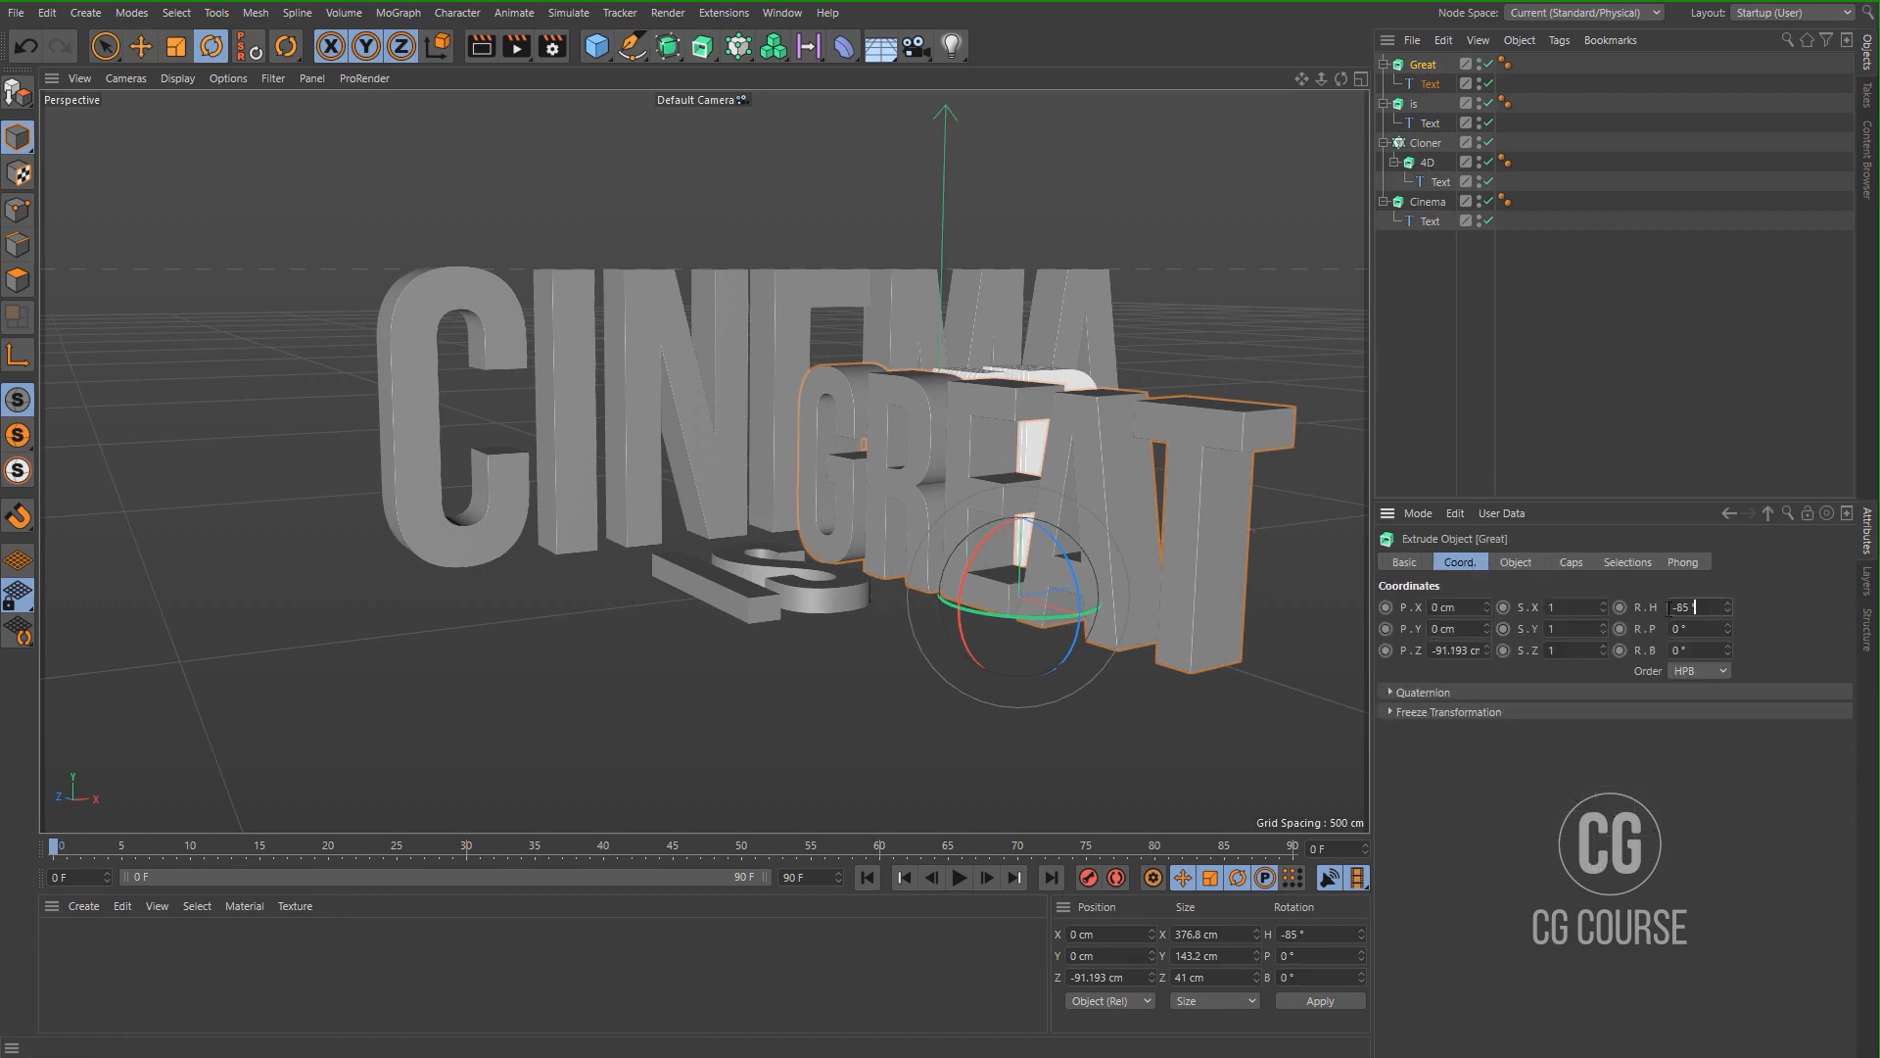
left_click_drag(1669, 608, 1619, 609)
type("-90")
key("Return")
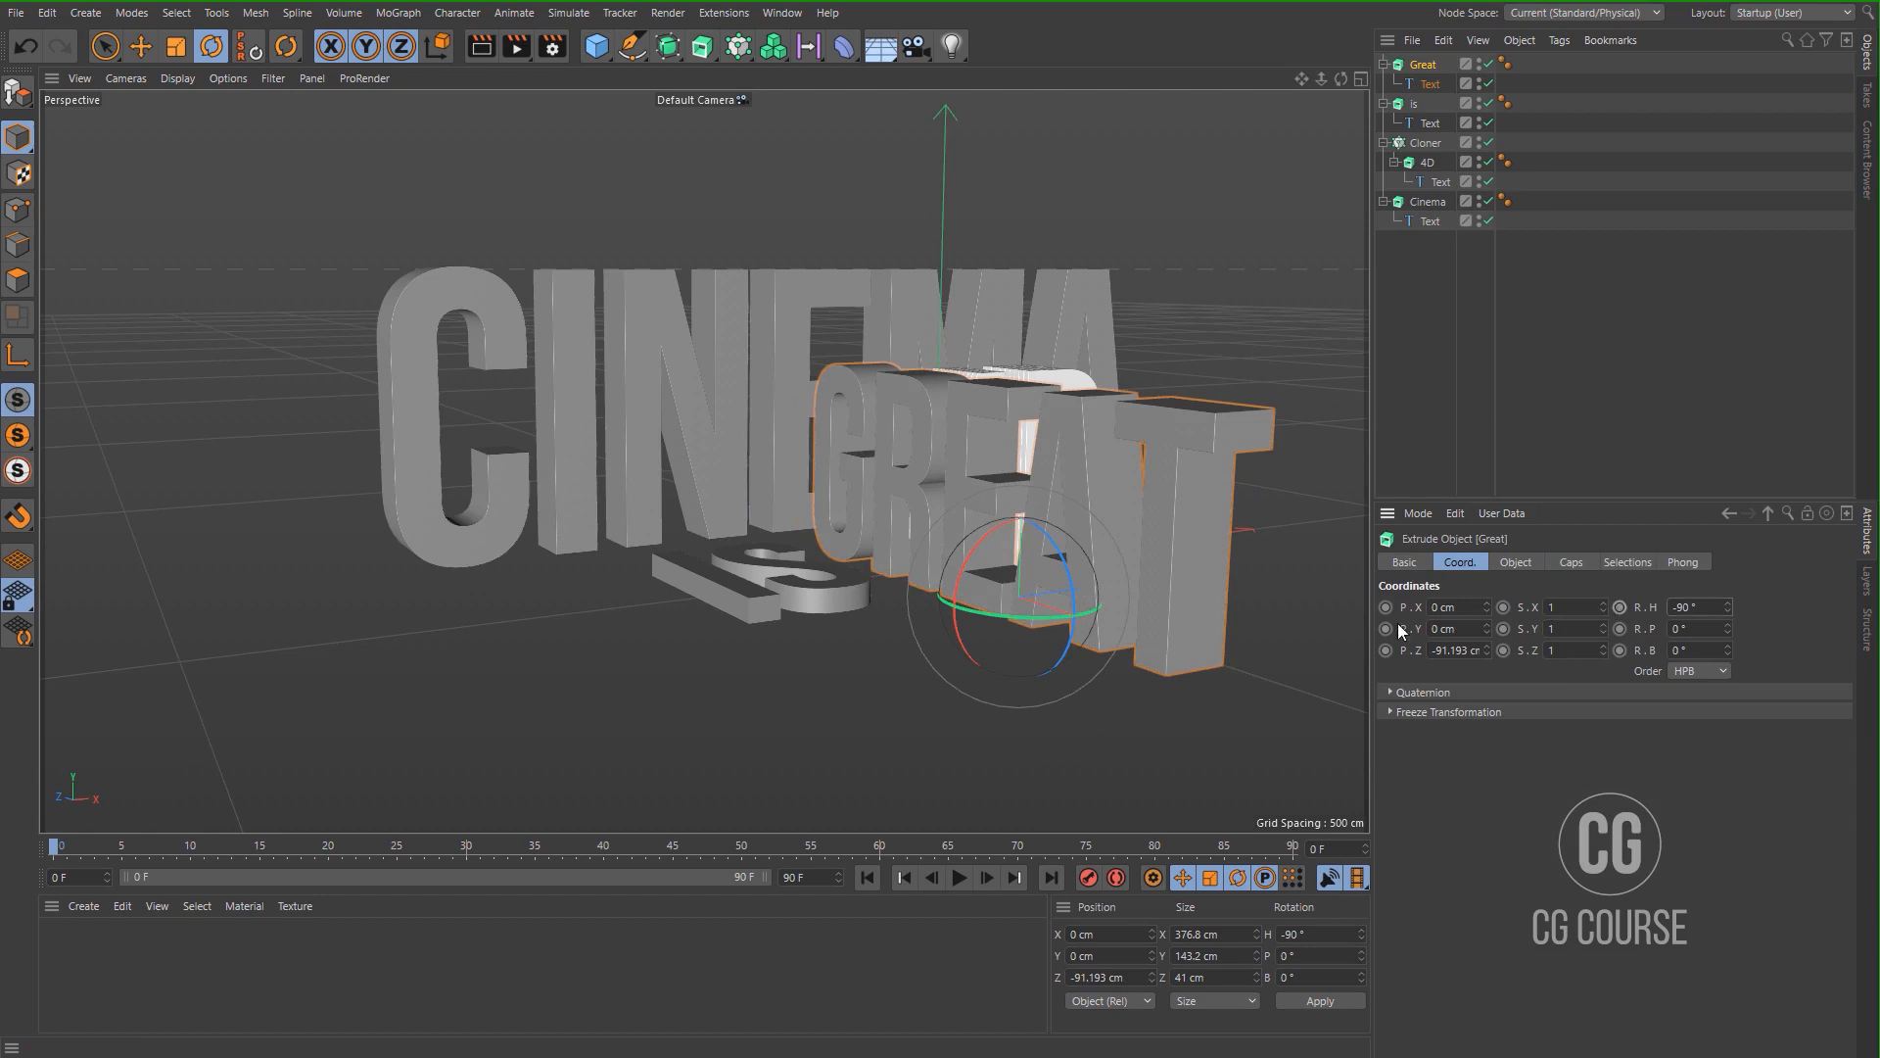
Reduce the Great text's height until it is about 256 cm wide, and move the text along Z to about -268.4 cm.
left_click(1428, 84)
left_click(1477, 564)
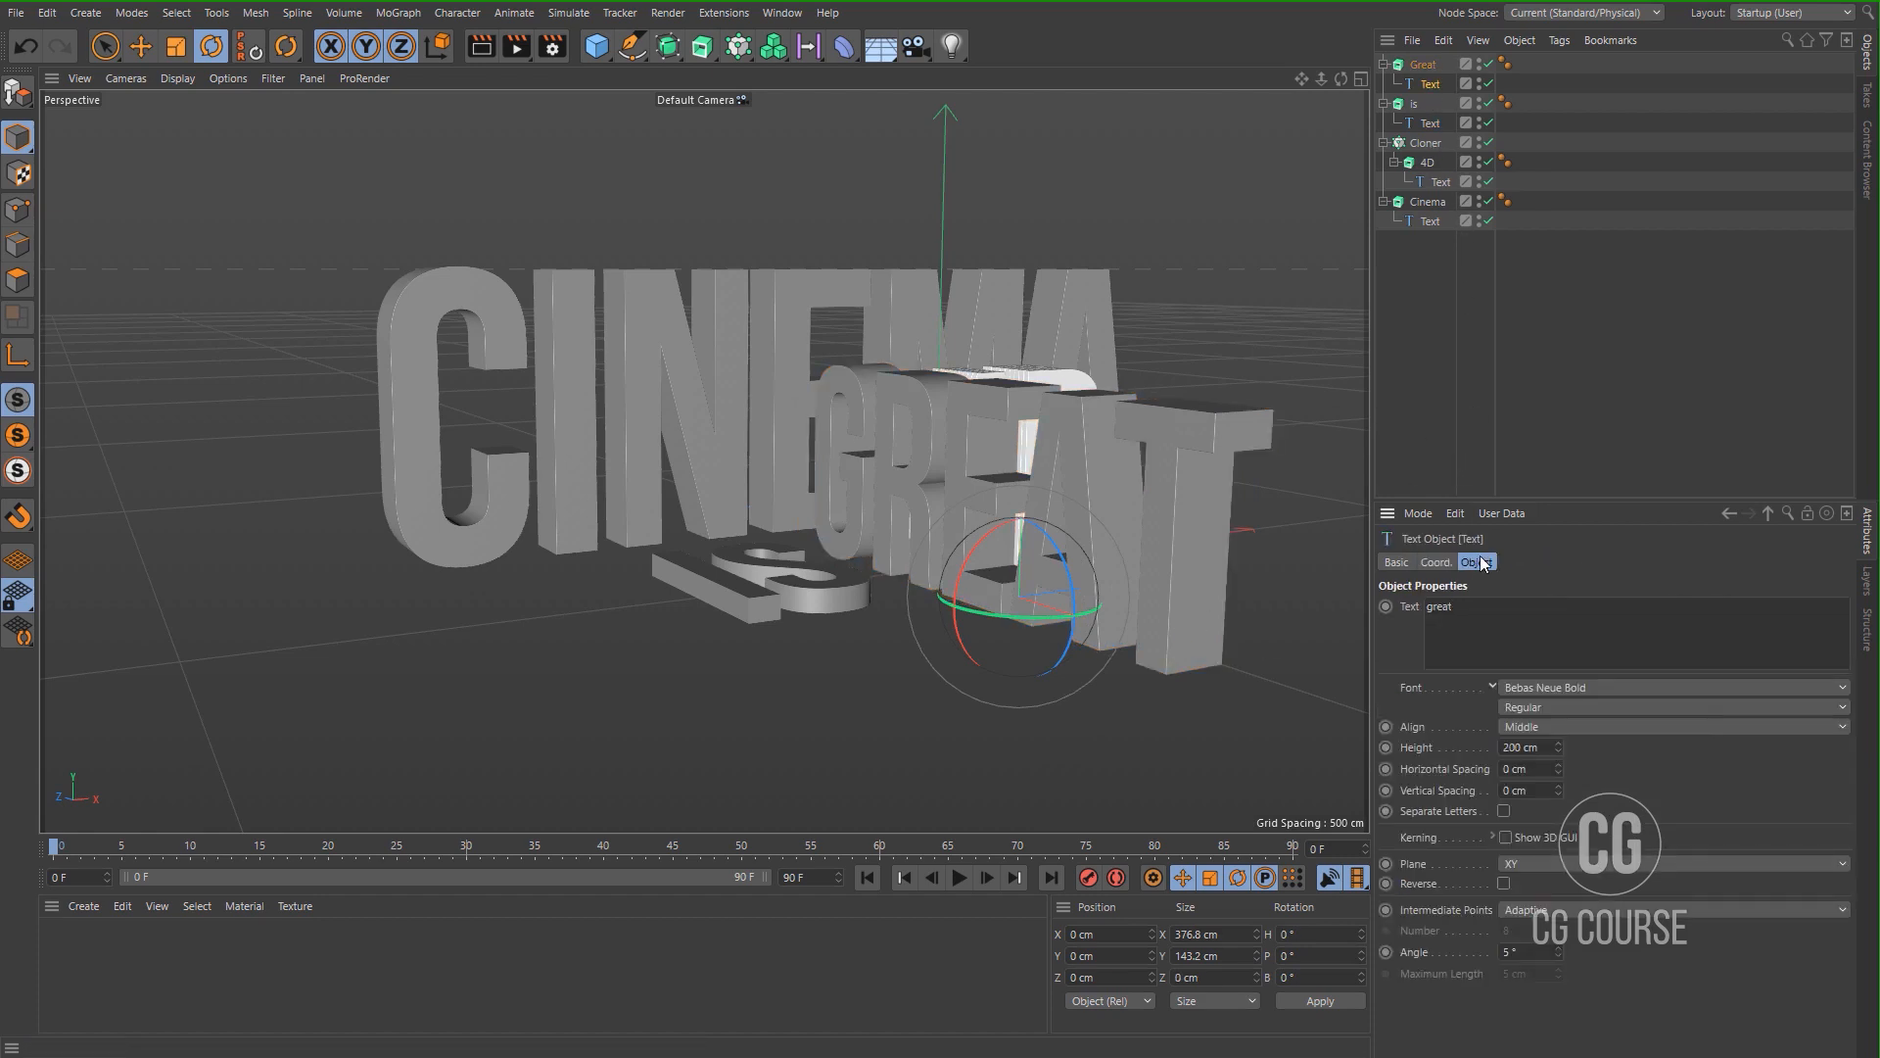
left_click_drag(1556, 750, 1557, 793)
key("e")
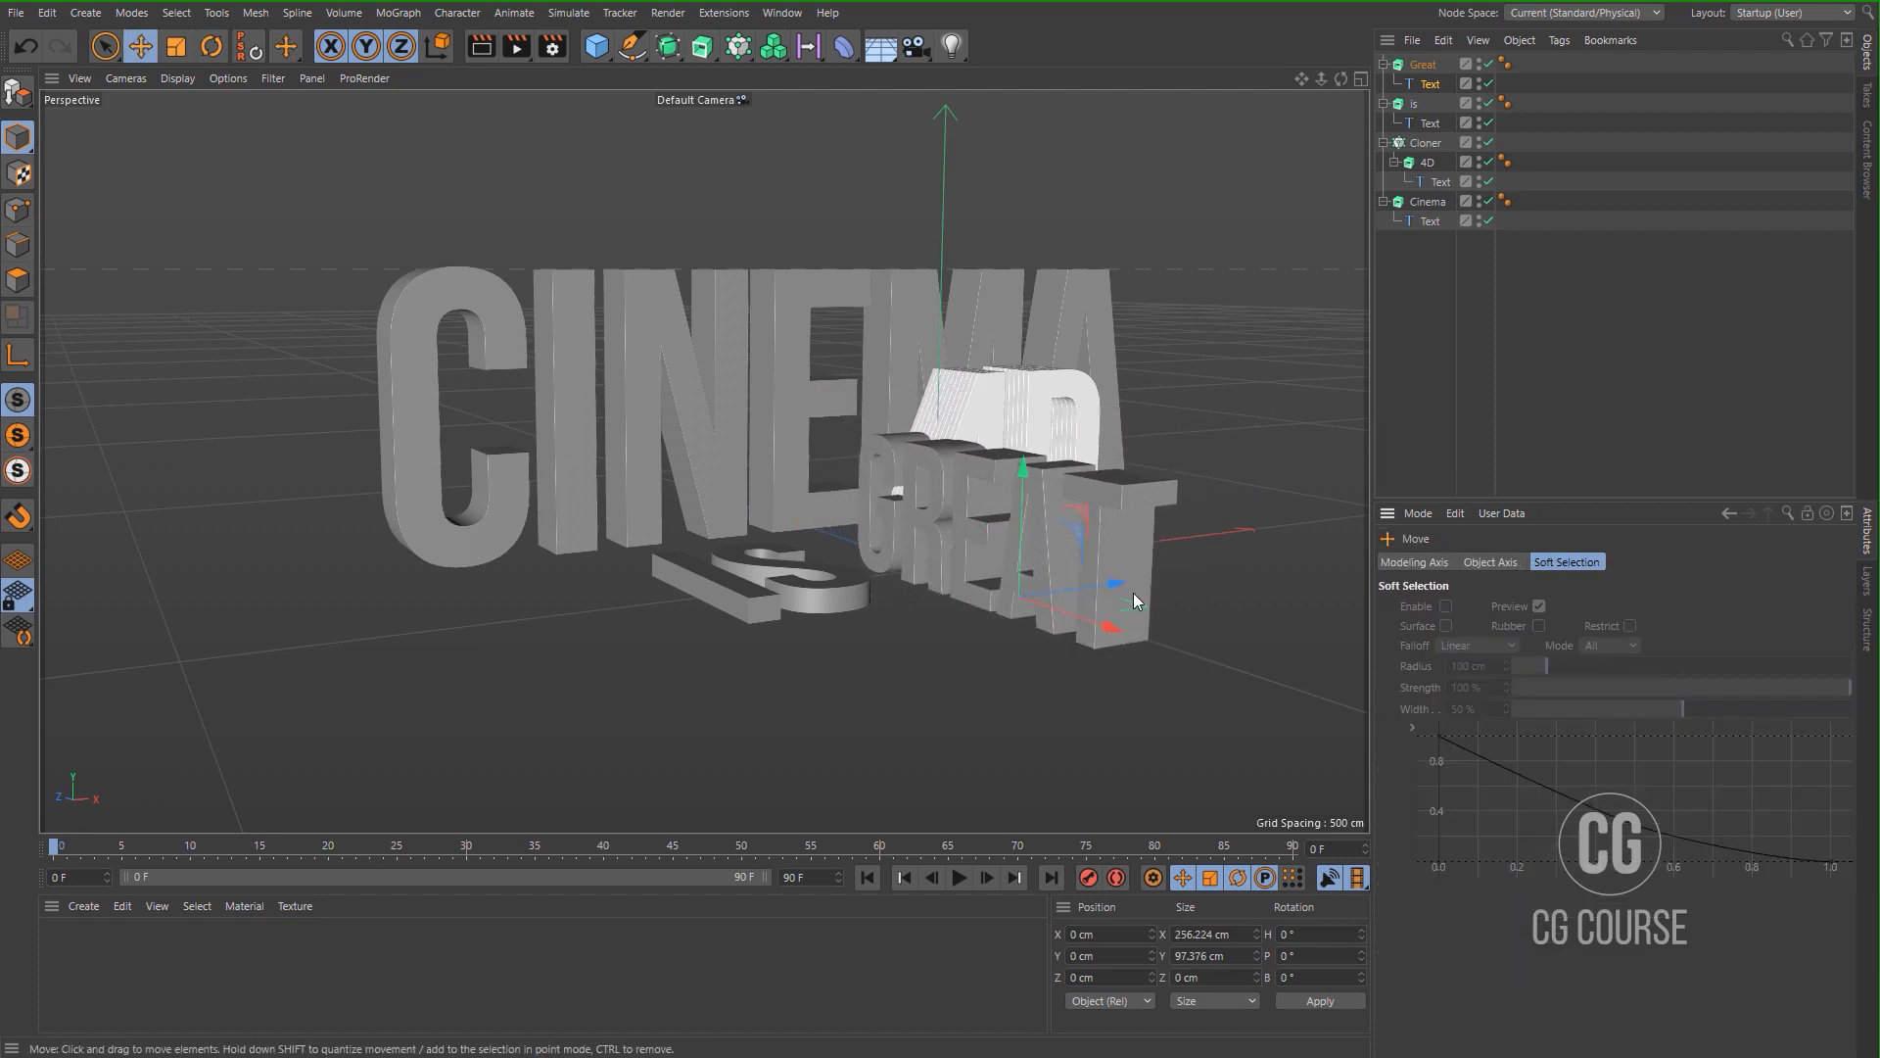
left_click_drag(1134, 599, 756, 665)
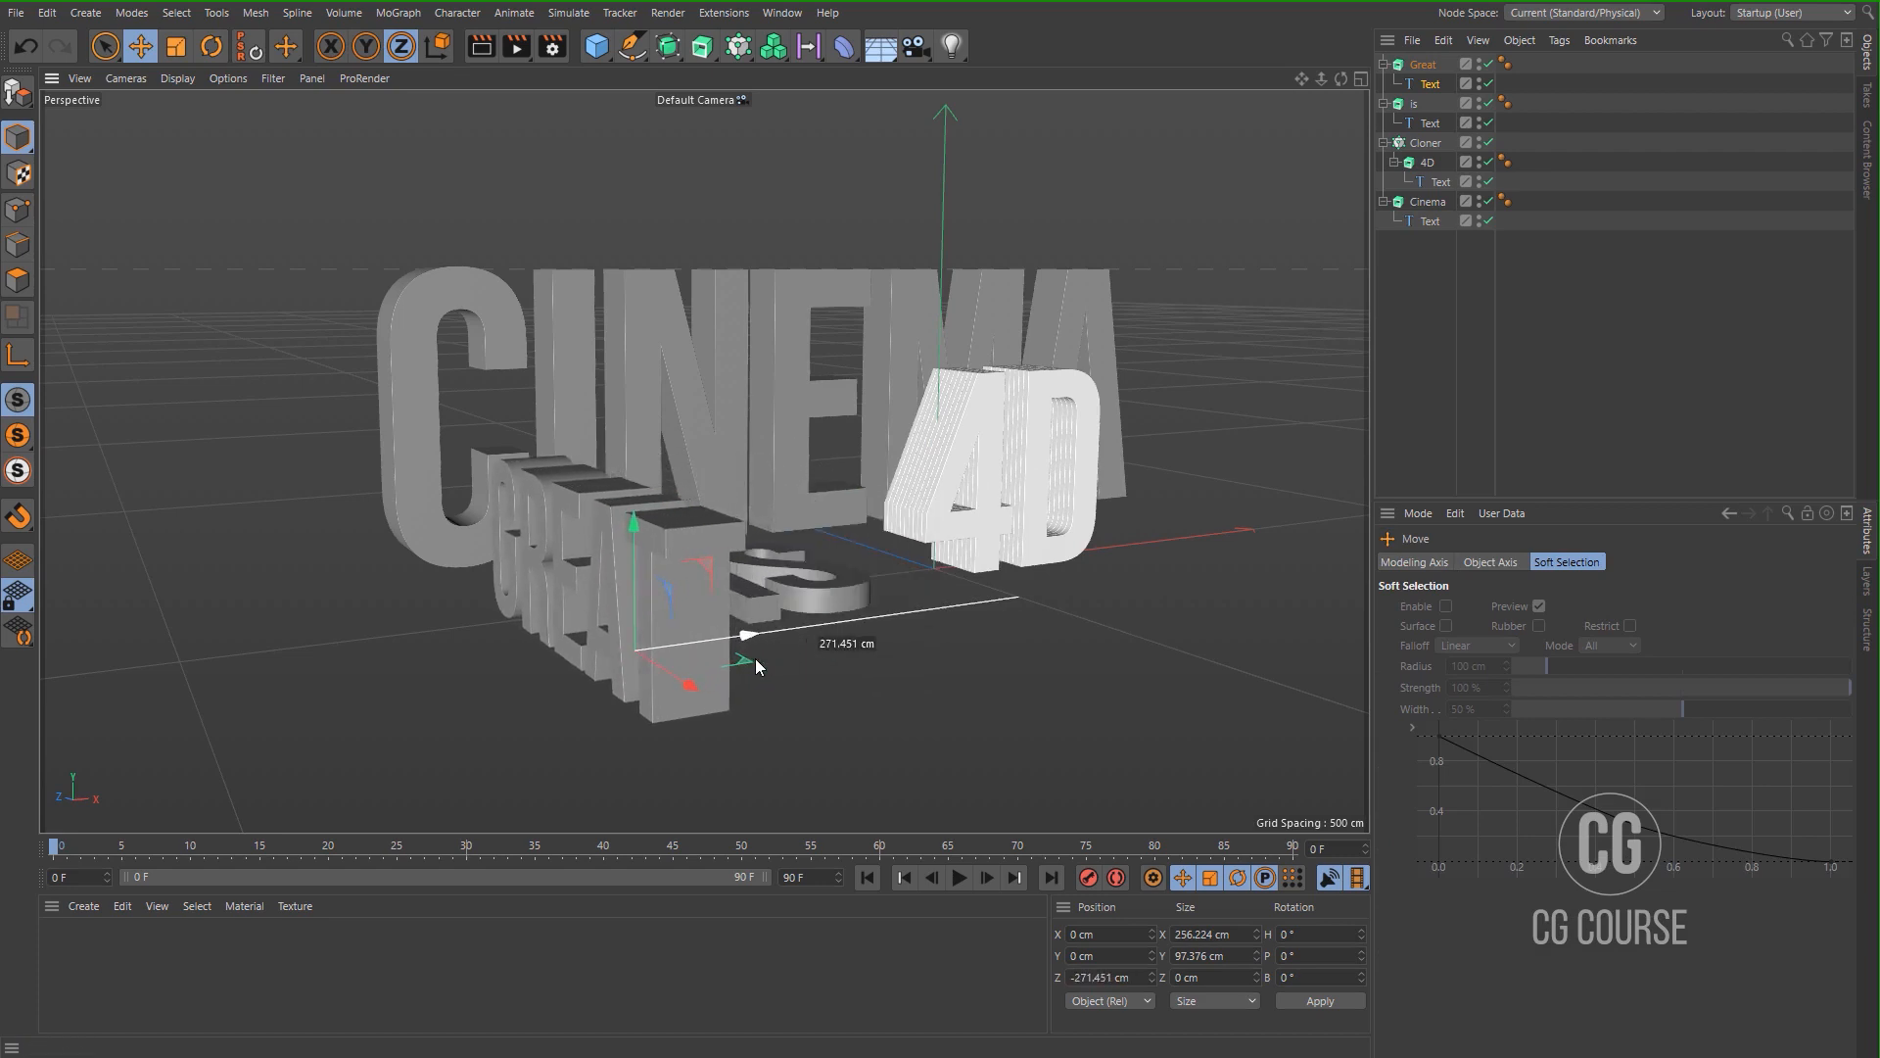
left_click_drag(756, 659, 761, 660)
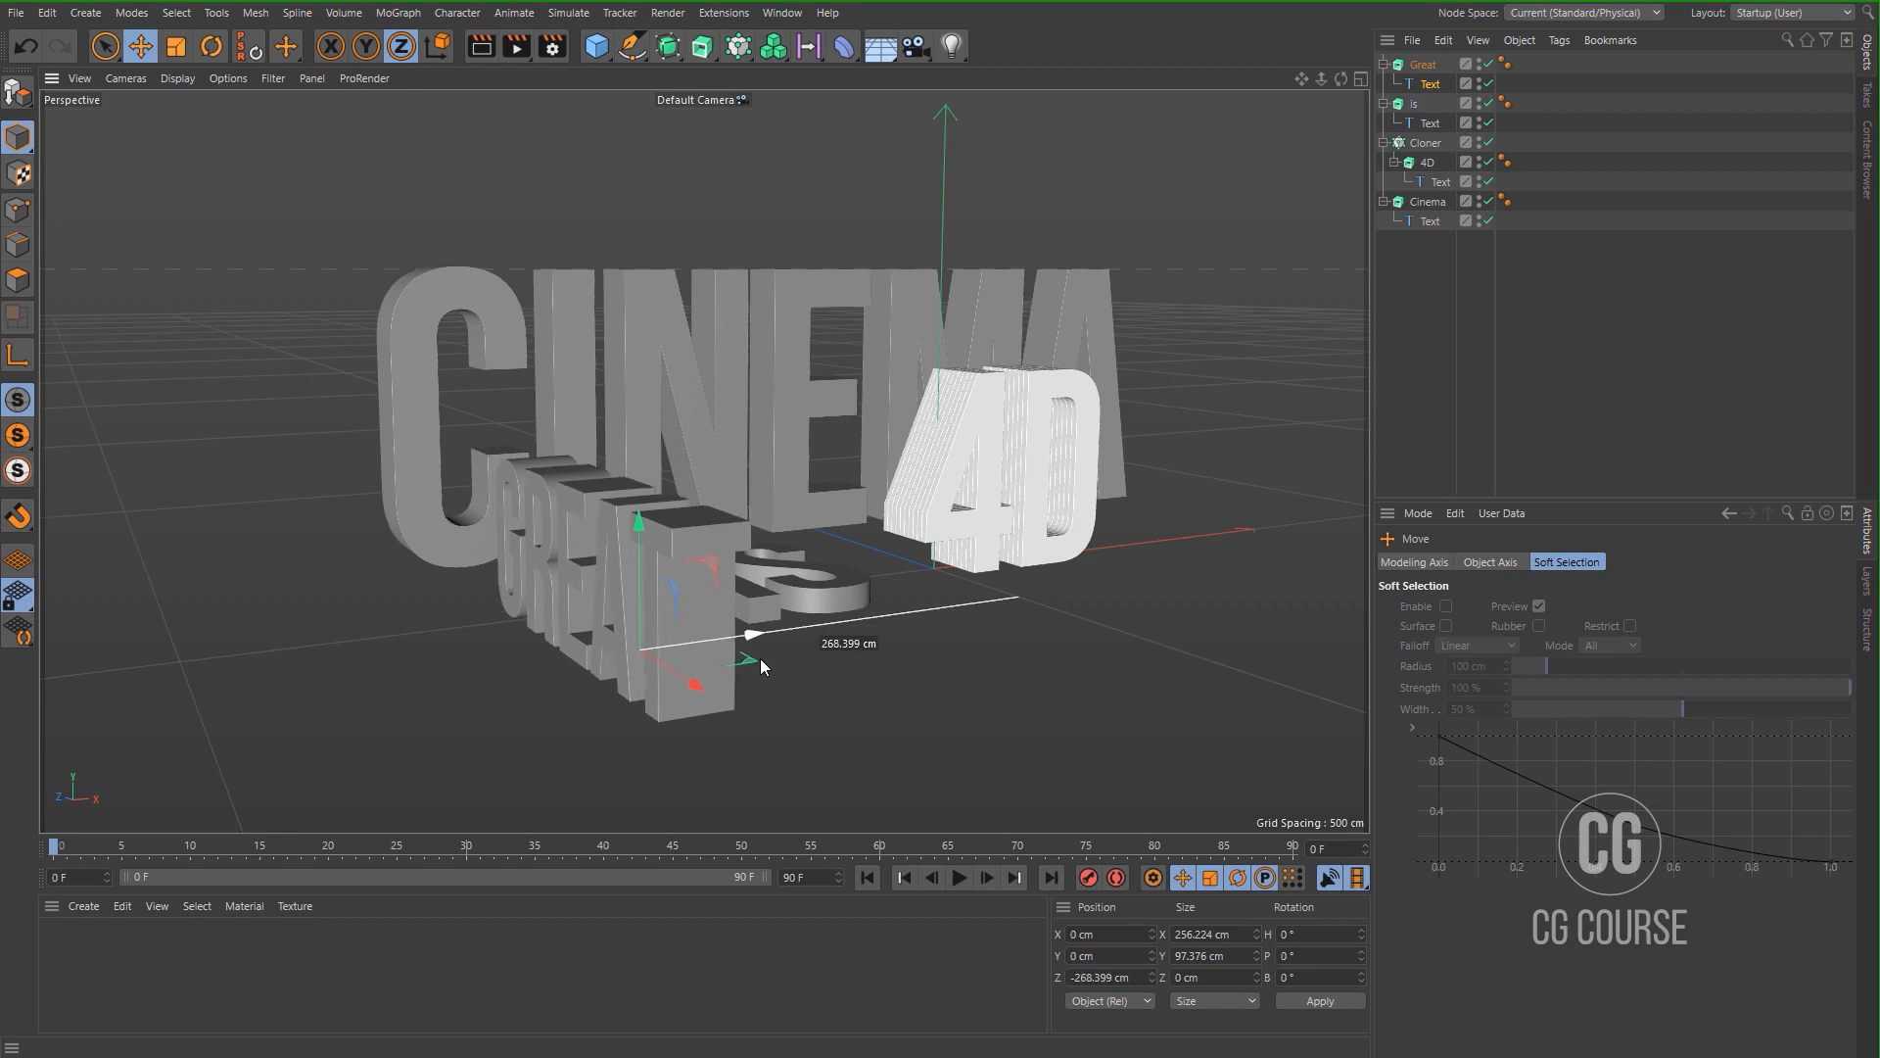
Set the Great extrusion's offset to 5 cm.
left_click(1422, 65)
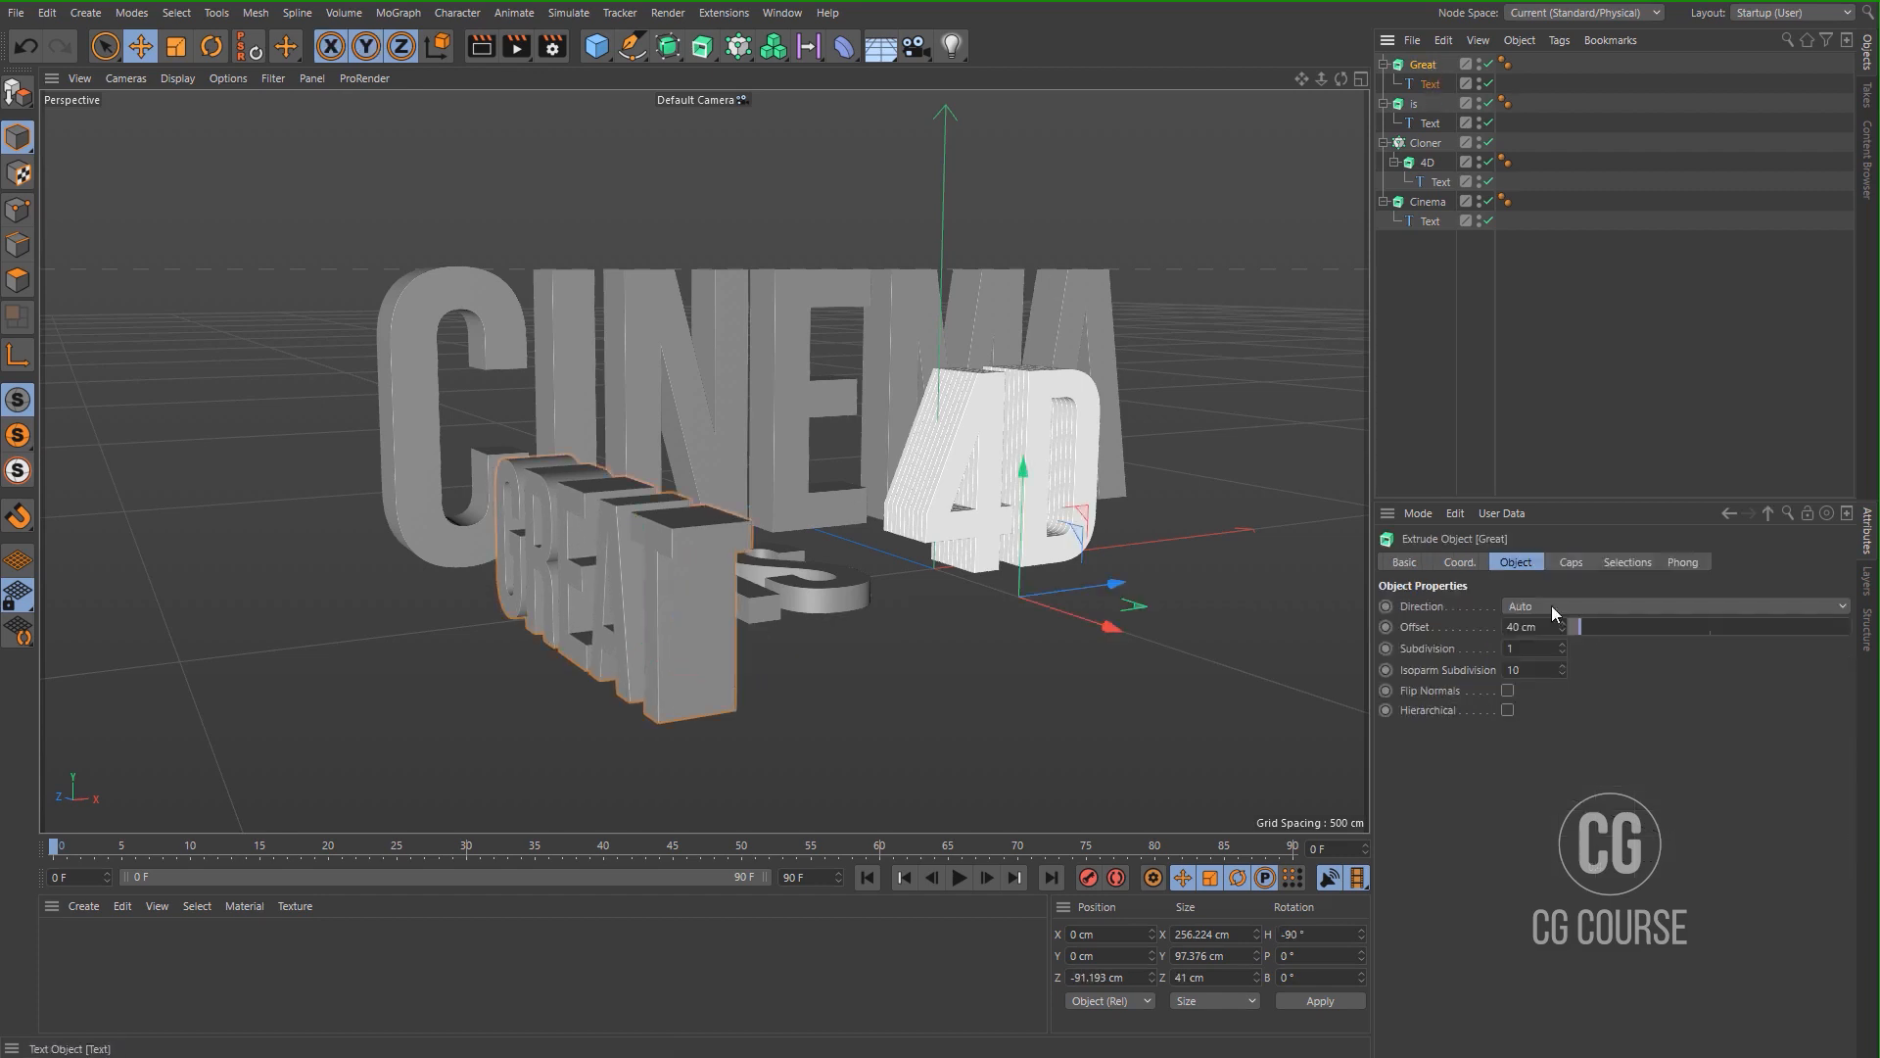
double_click(1555, 632)
type("5")
key("Return")
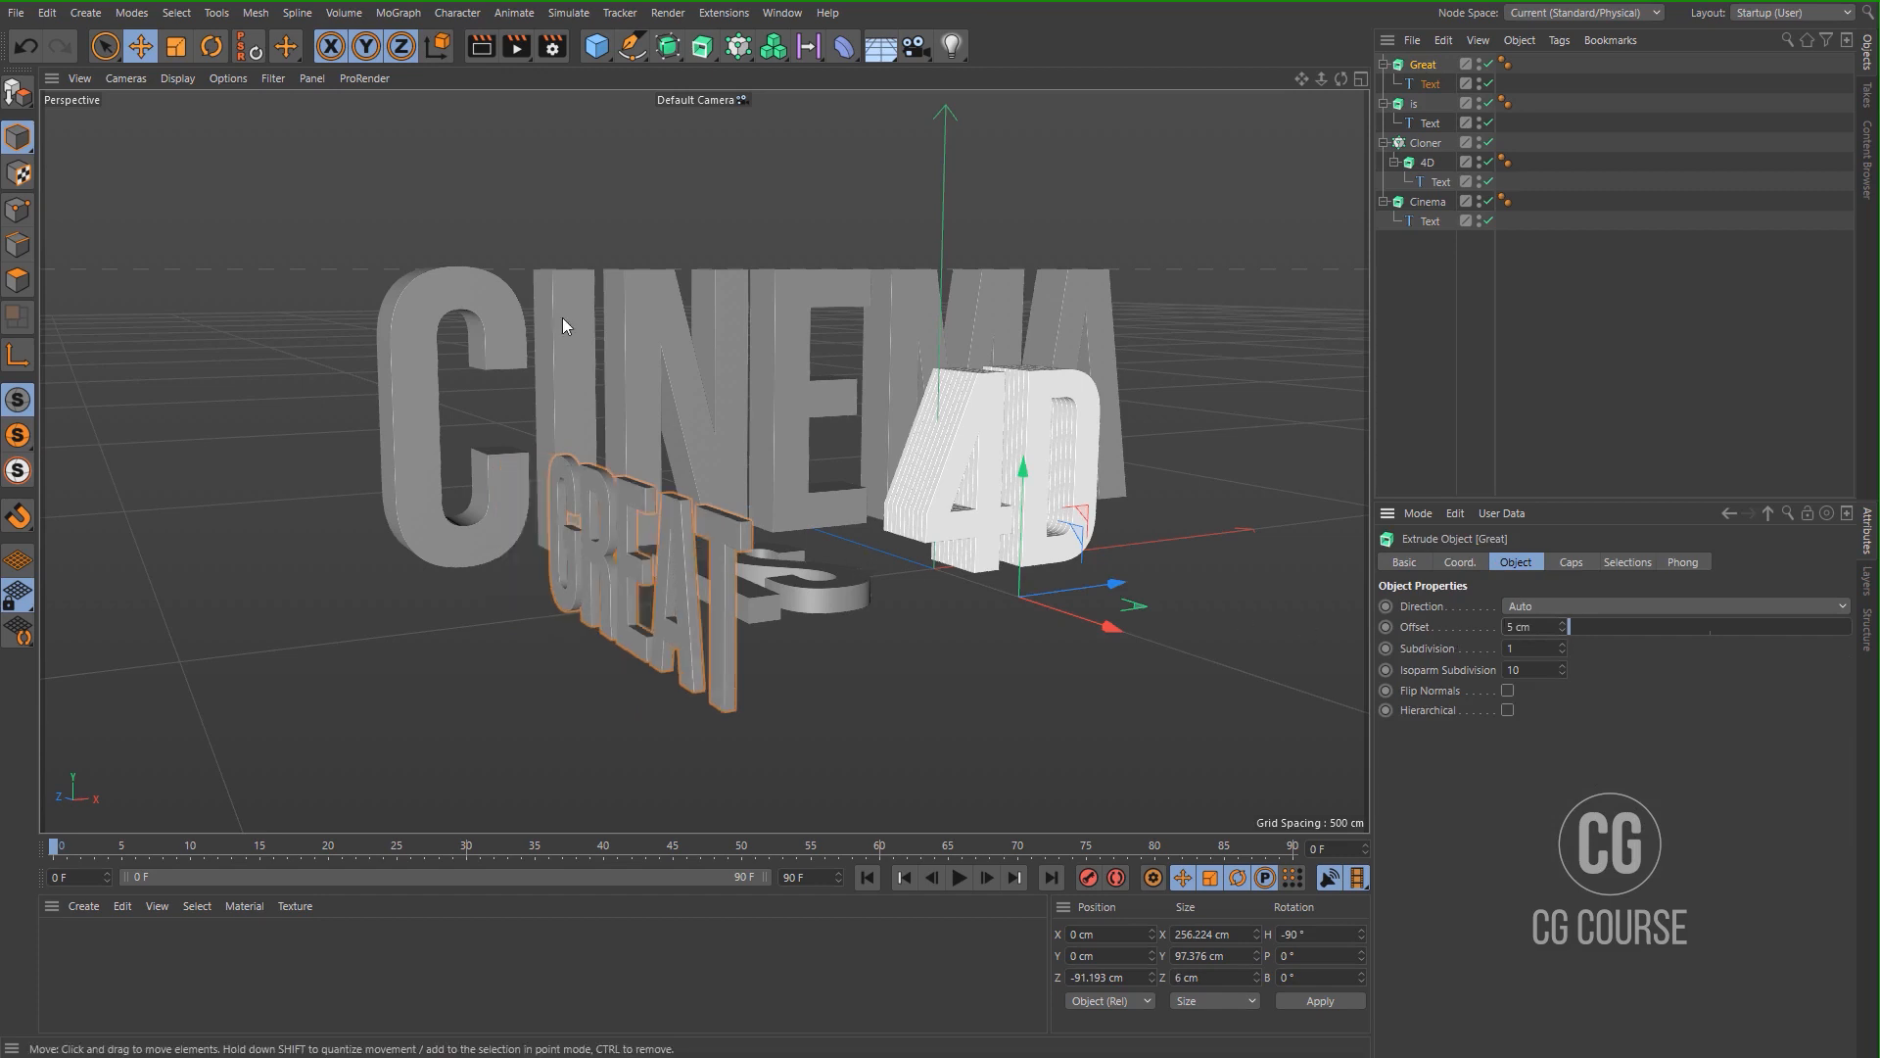
Add a MoGraph Cloner as parent of the Great extrusion, in Linear mode with a per-step Y position of 0 cm.
left_click(401, 14)
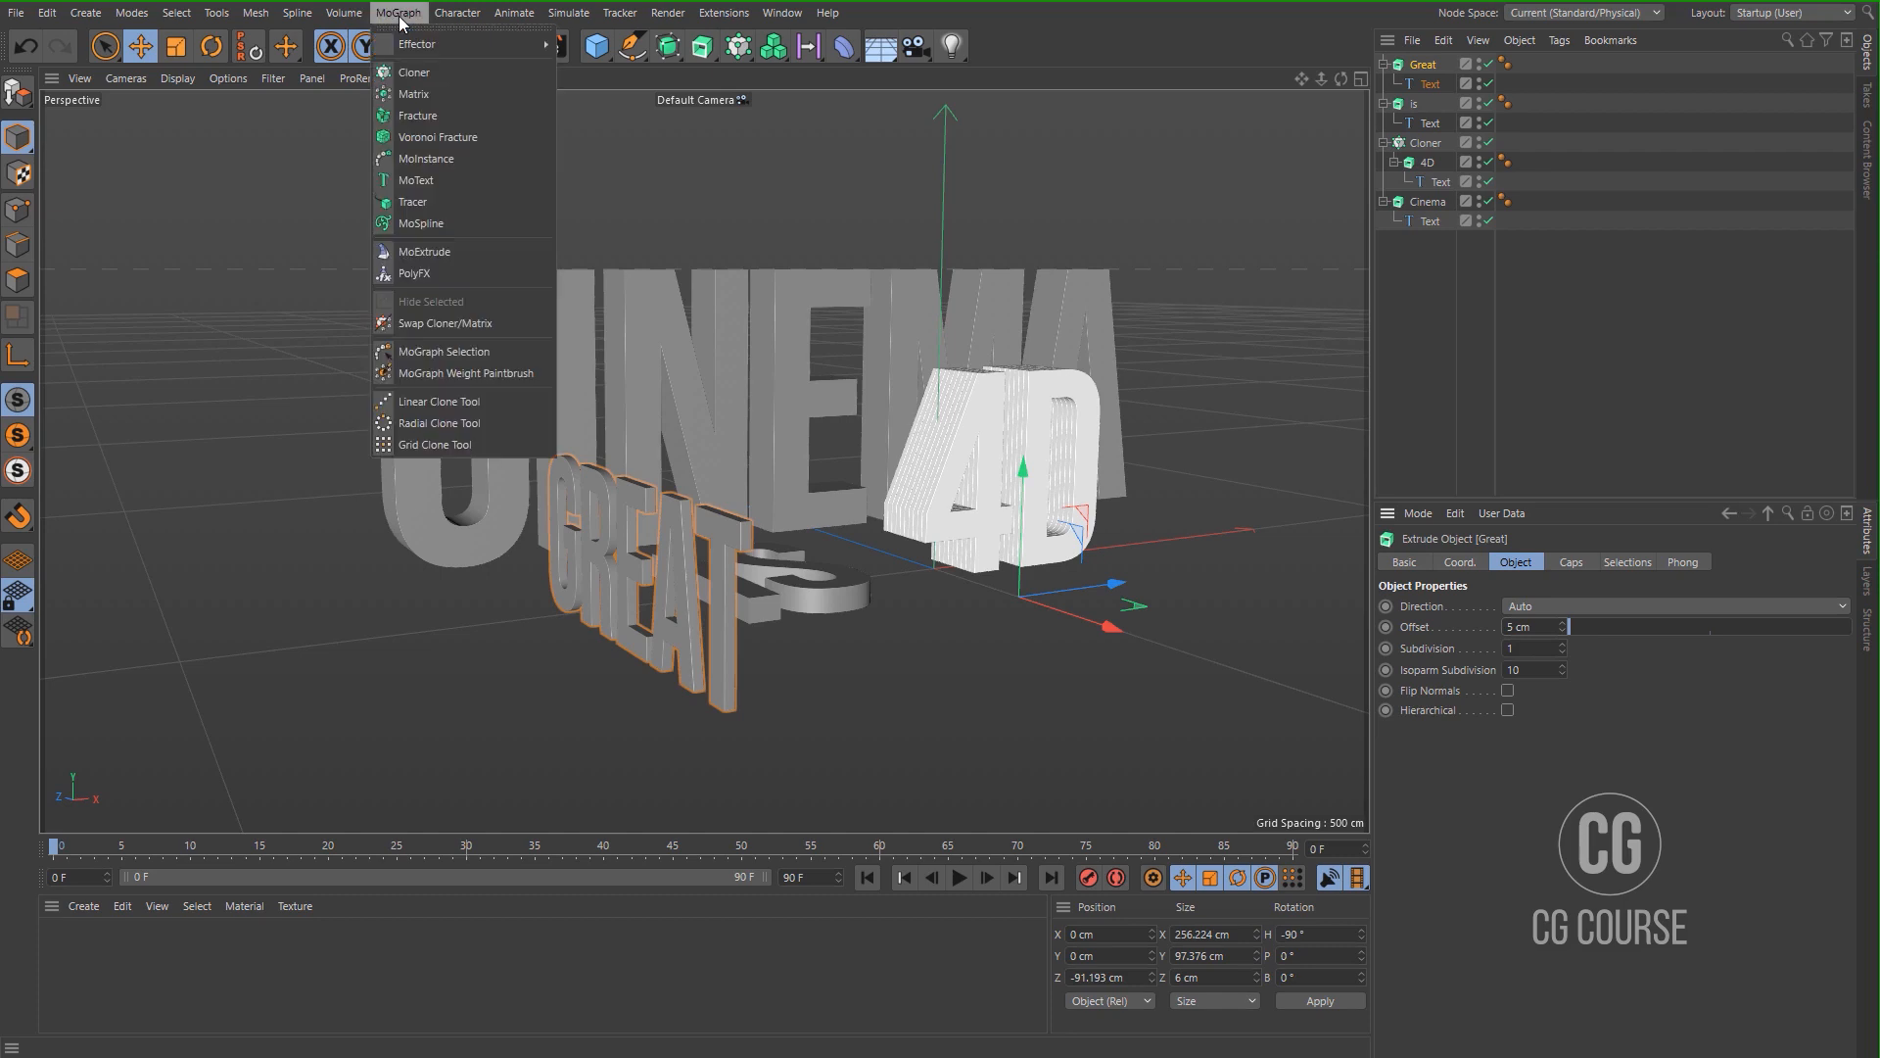
left_click(408, 72, "alt")
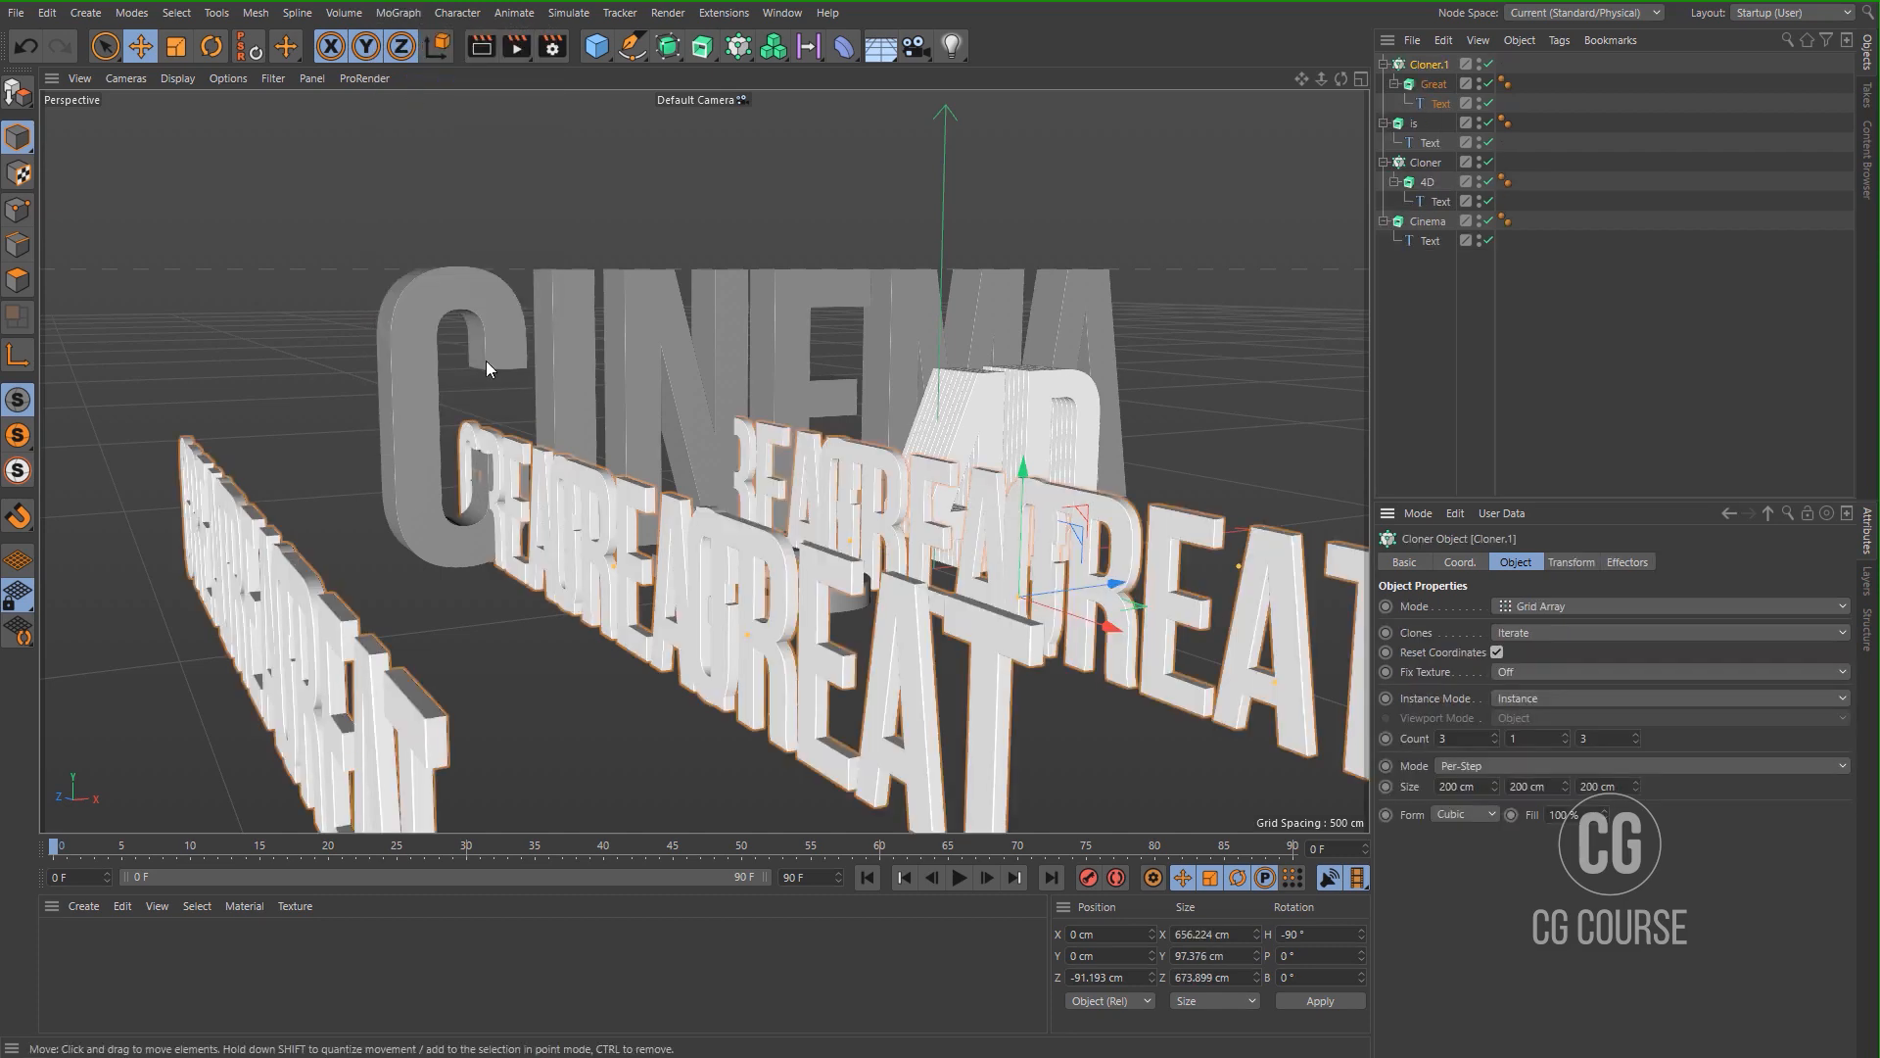
left_click(1564, 607)
left_click(1542, 644)
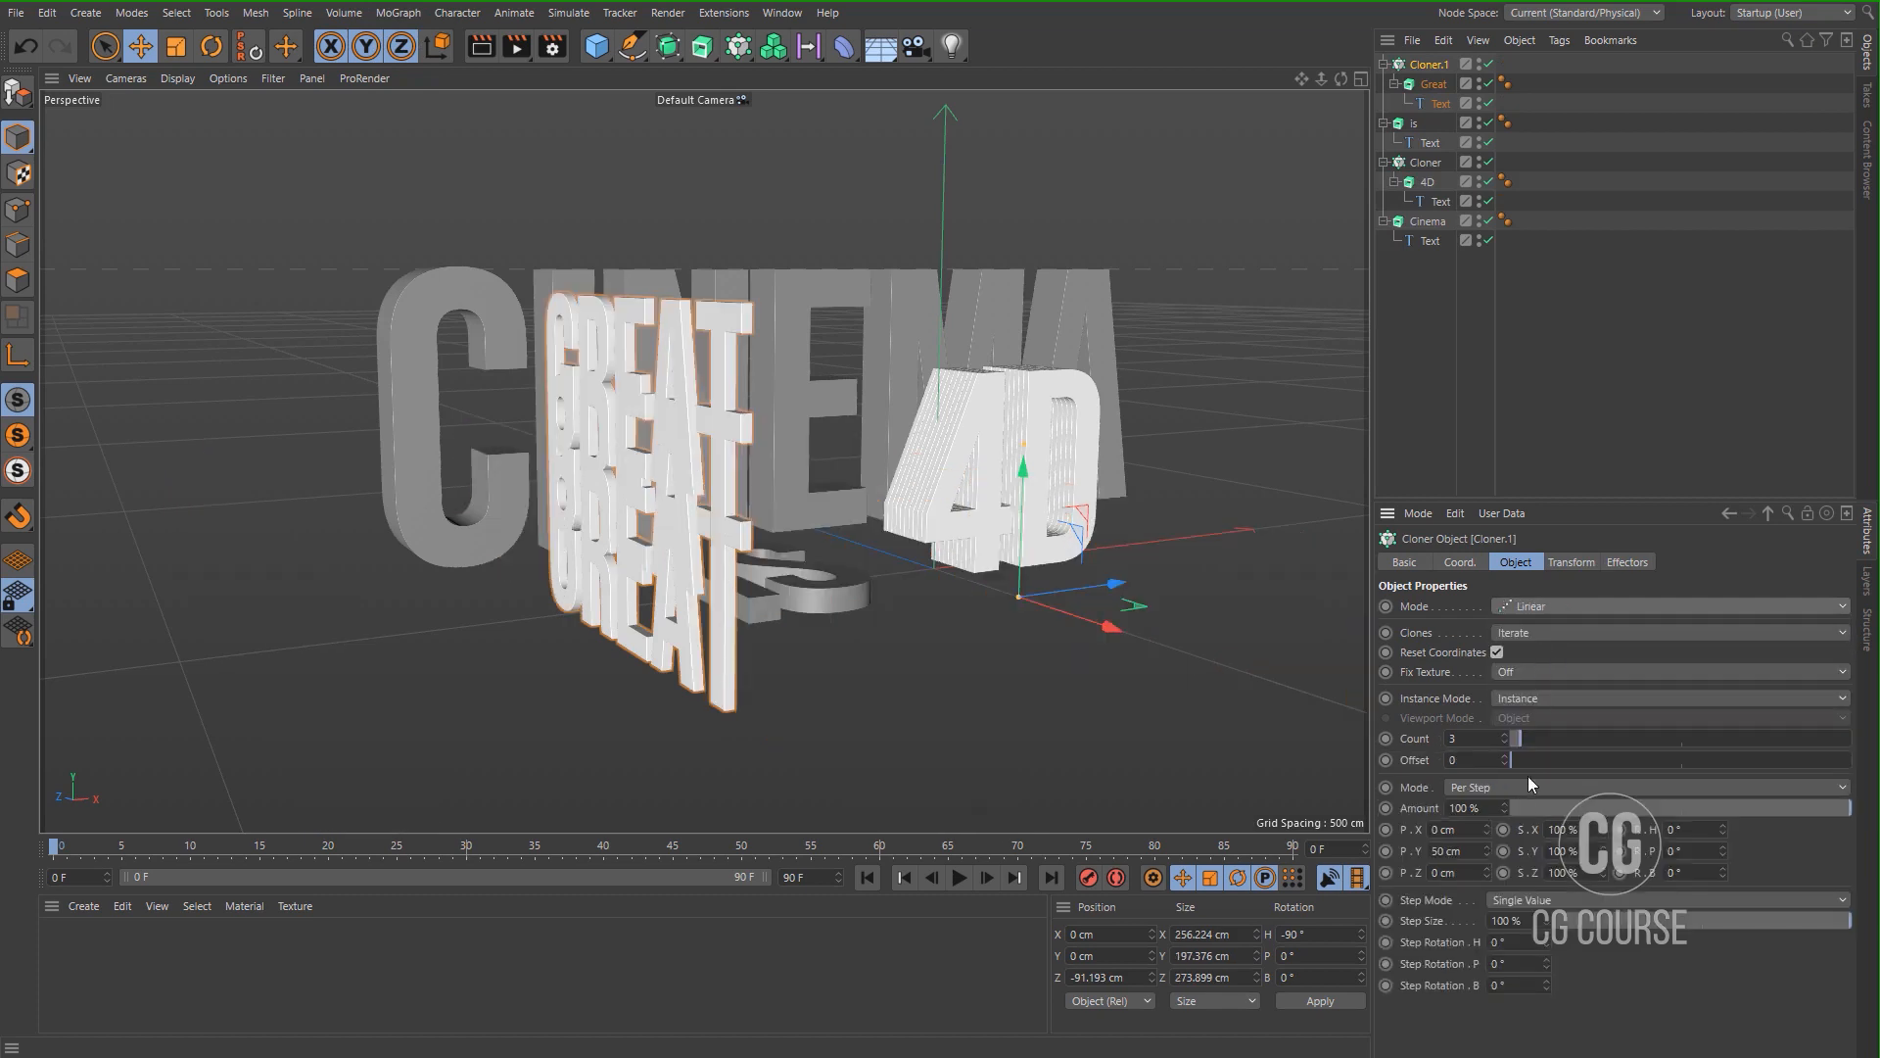
left_click(1454, 851)
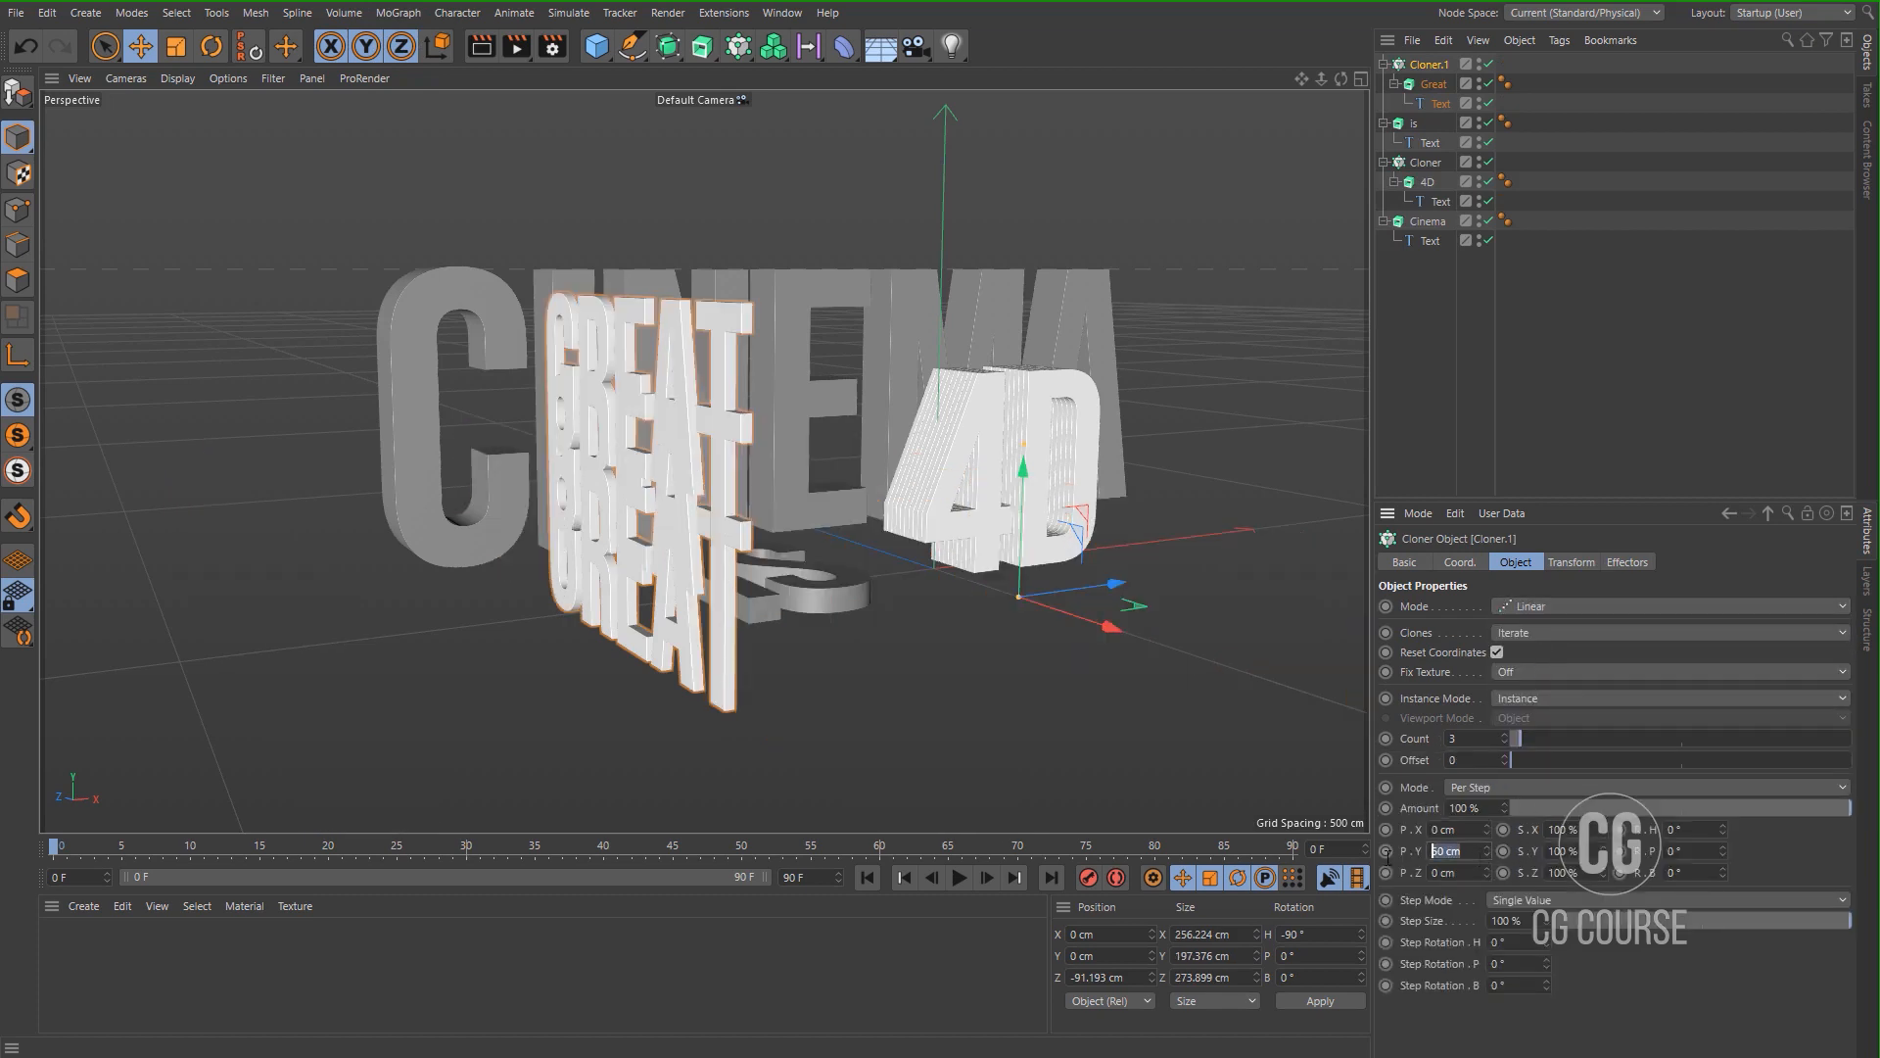
type("0")
key("Return")
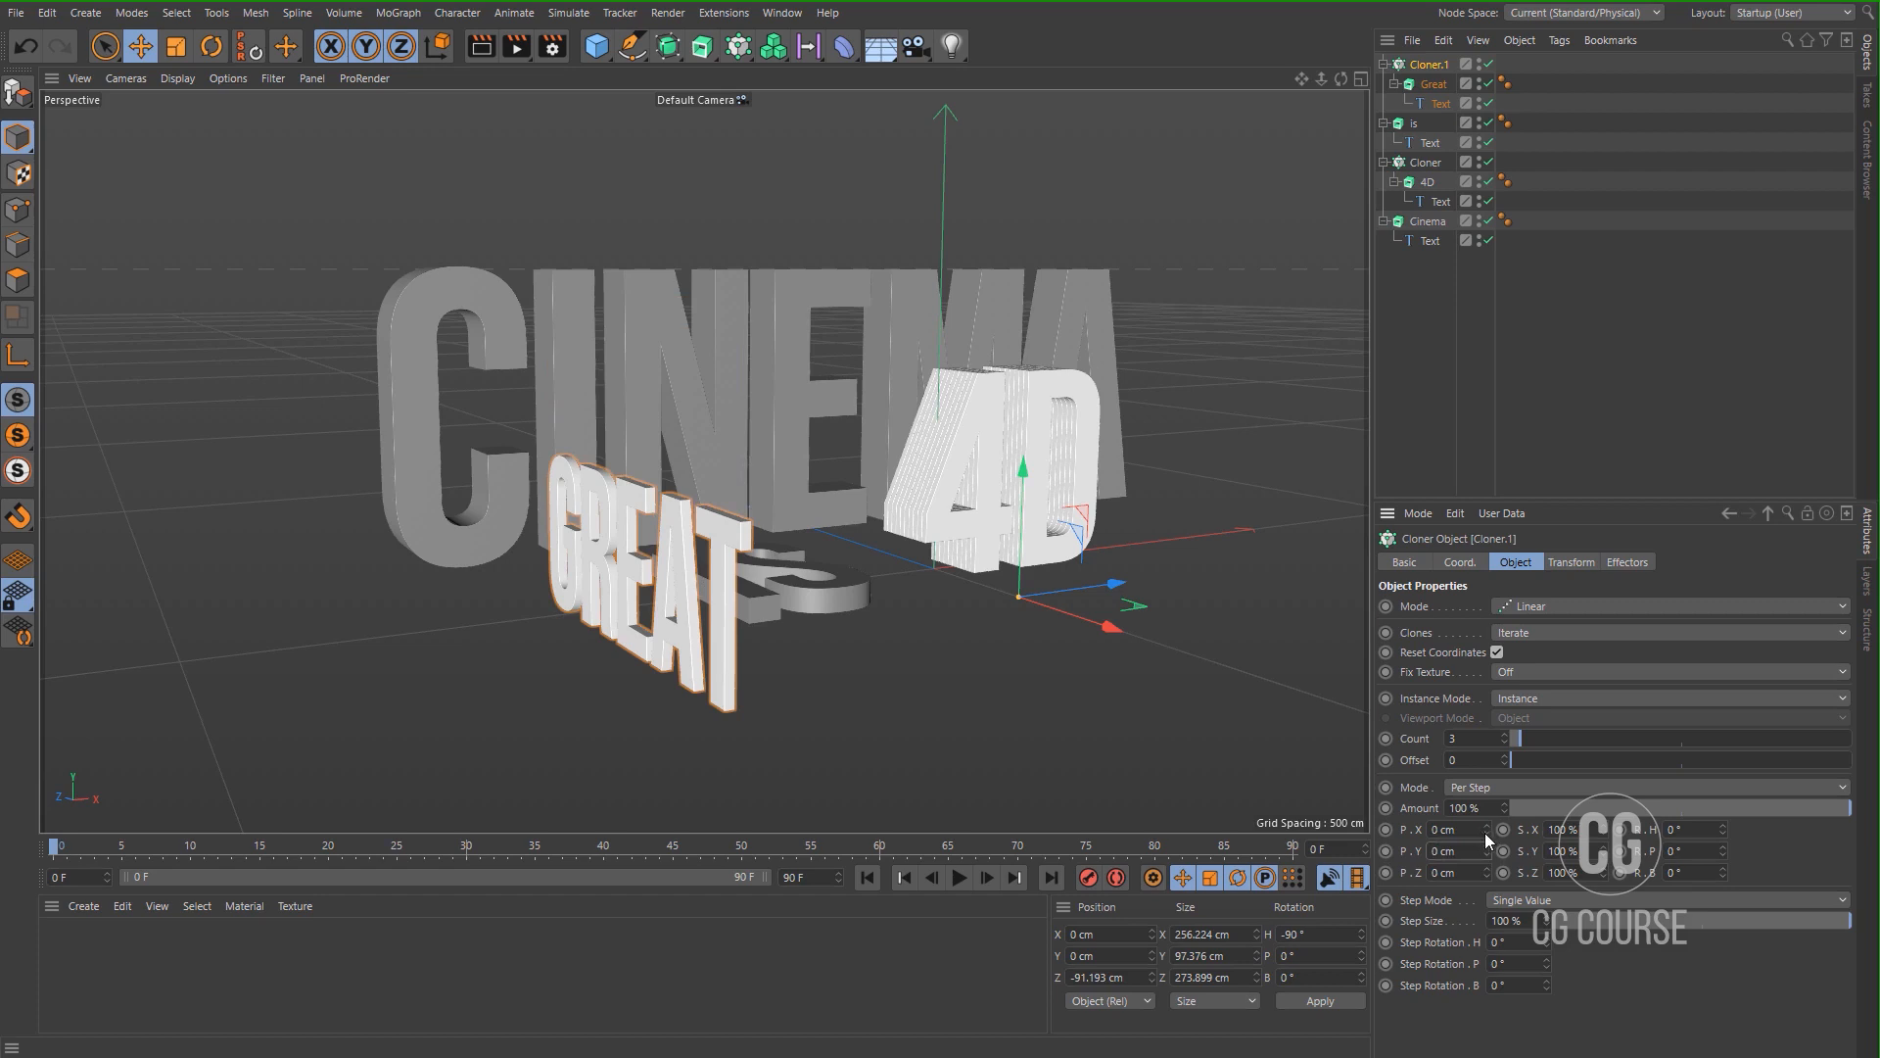
Set the Great cloner's per-step Z position to -6.2 cm and its count to 7, and deselect it.
left_click_drag(1486, 832, 1486, 869)
key("ctrl+z")
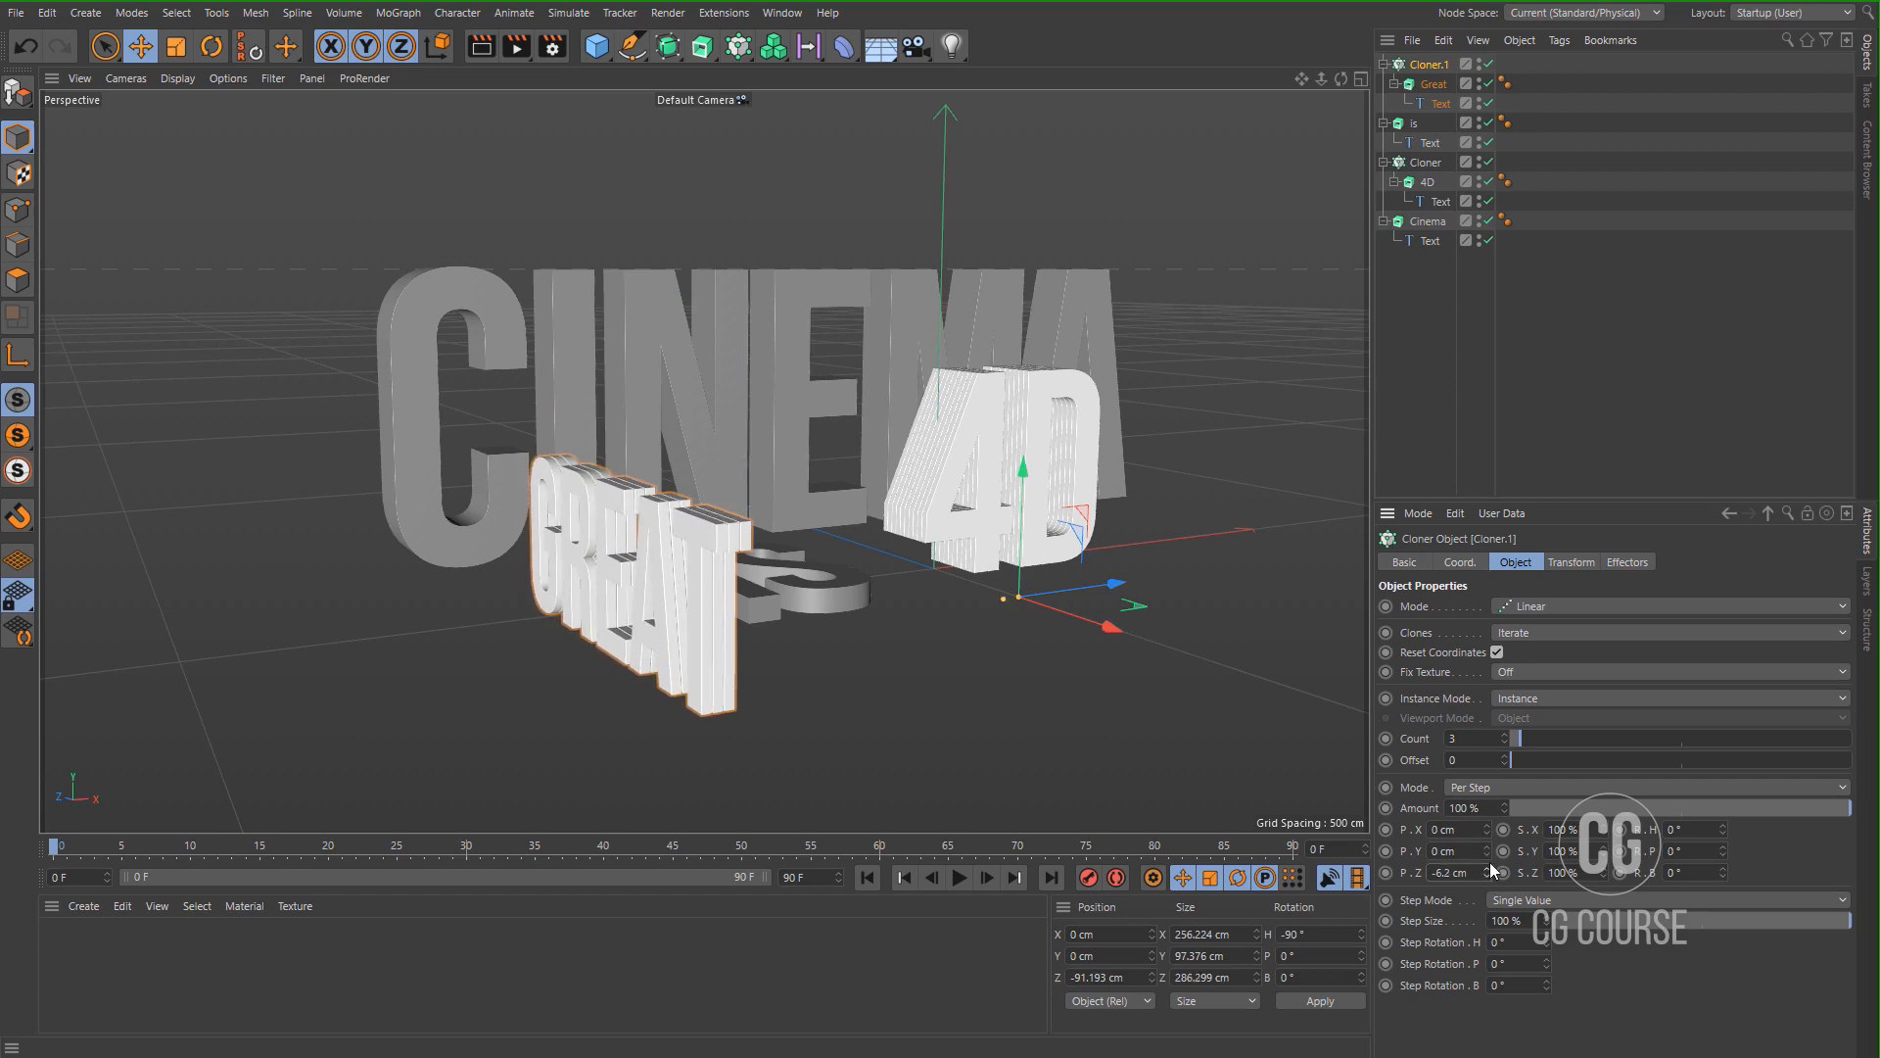
left_click(1505, 734)
left_click(1504, 733)
left_click(1504, 733)
left_click(1504, 732)
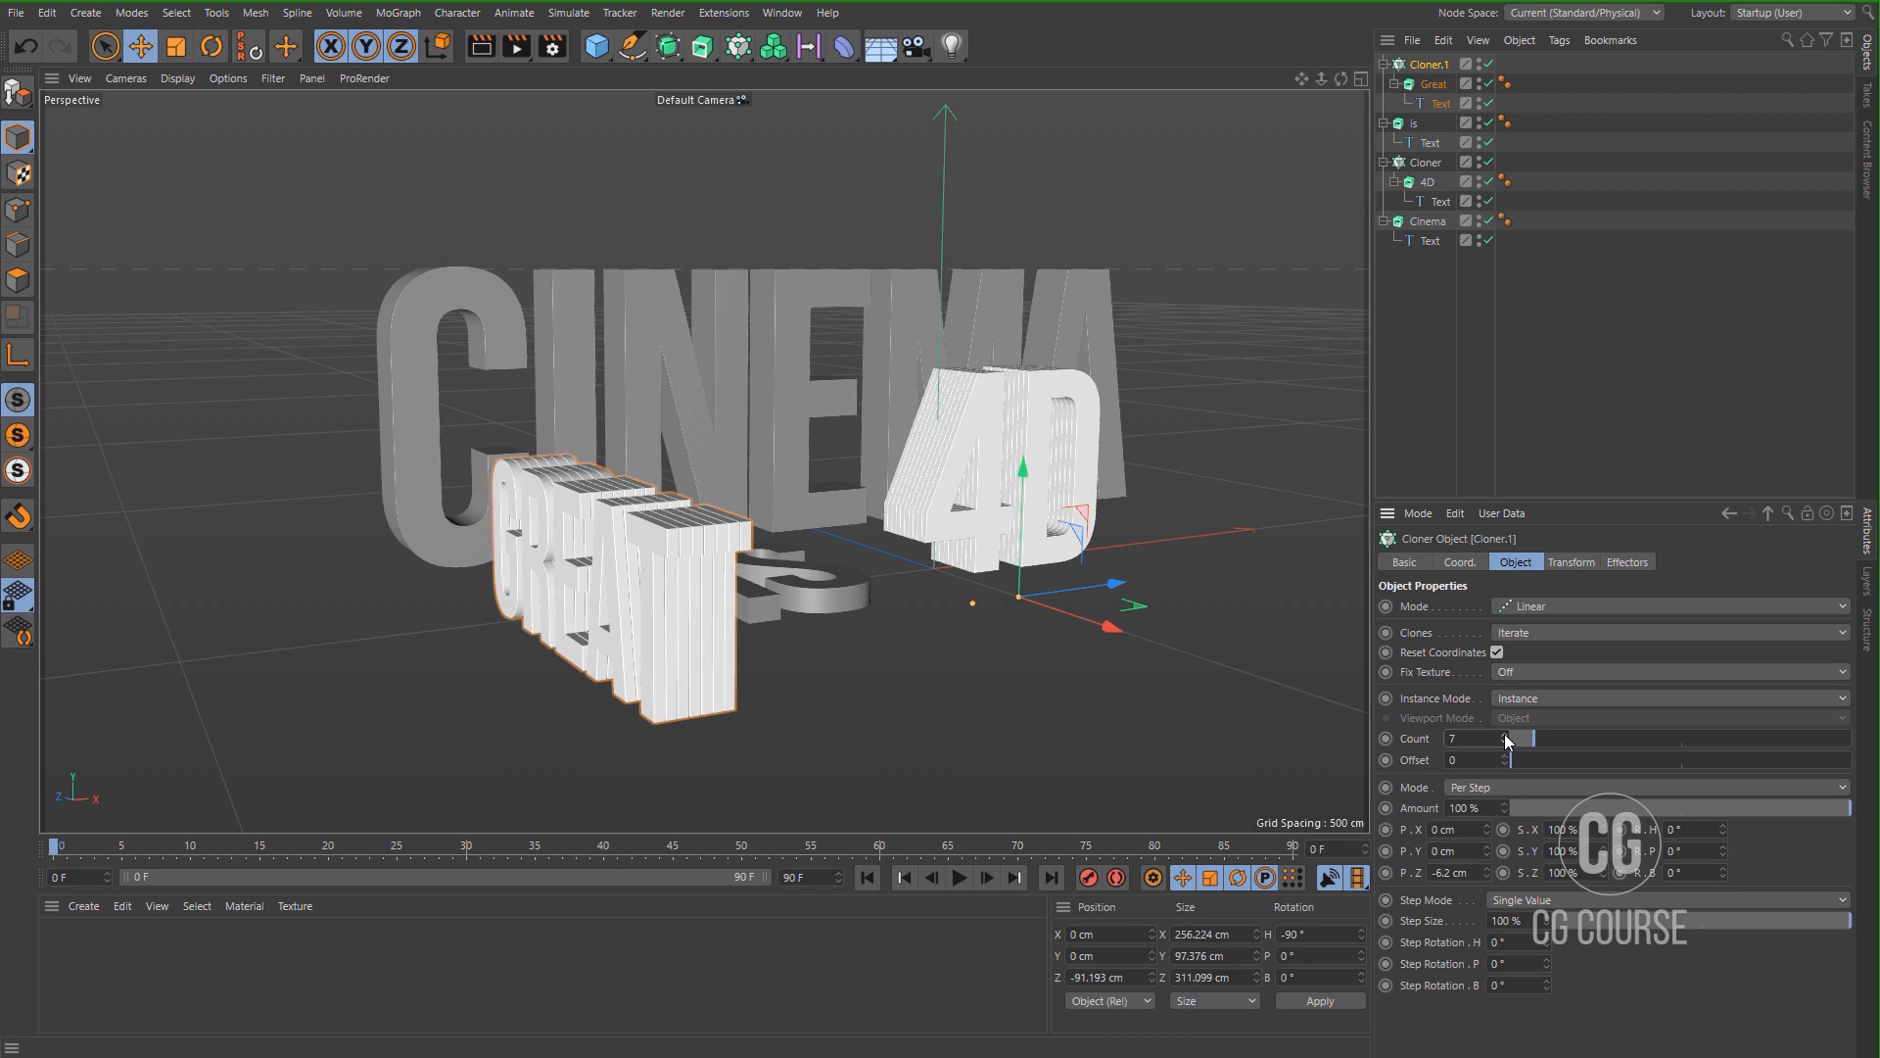
left_click(1418, 370)
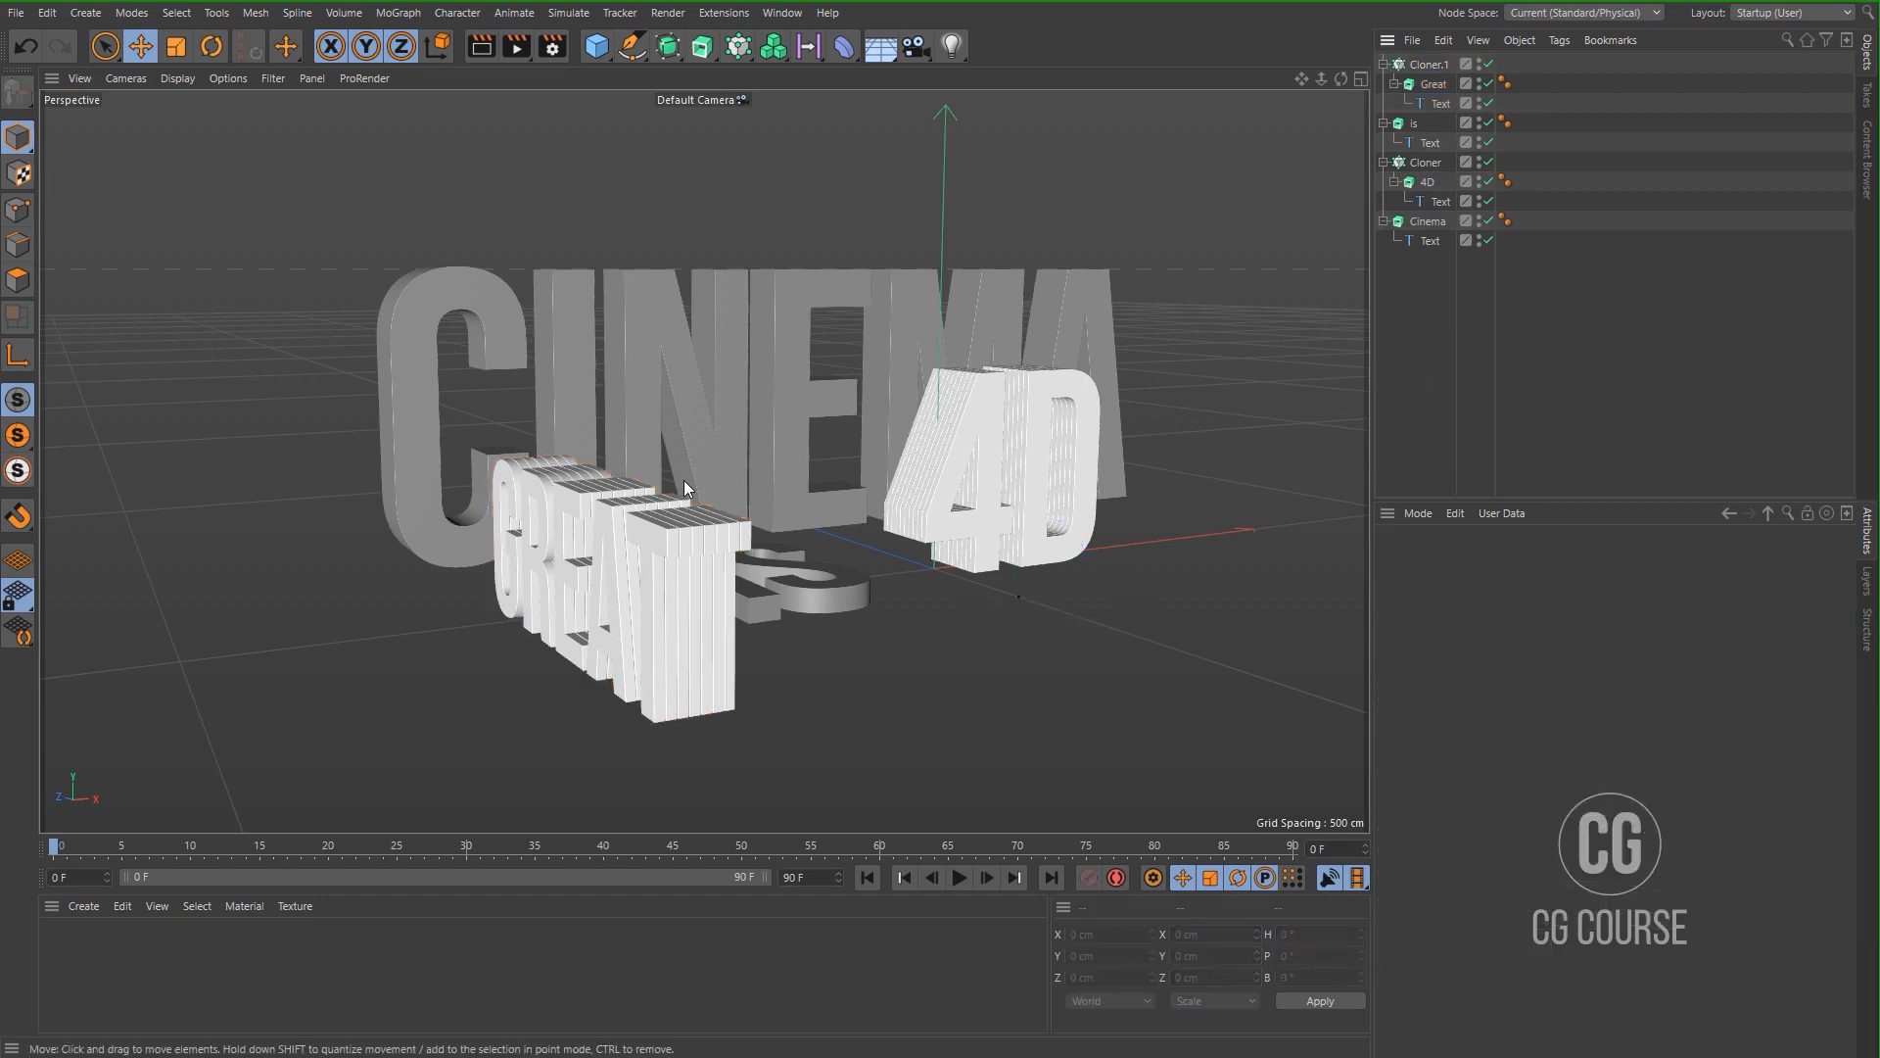
Raise the Is extrusion to a Y position of about 74.6 cm and shift it along Z to about -60.8 cm.
mouse_move(683, 480)
left_mouse_down("alt")
mouse_move(830, 509)
mouse_move(766, 477)
mouse_move(678, 501)
left_mouse_up("alt")
left_click(789, 510)
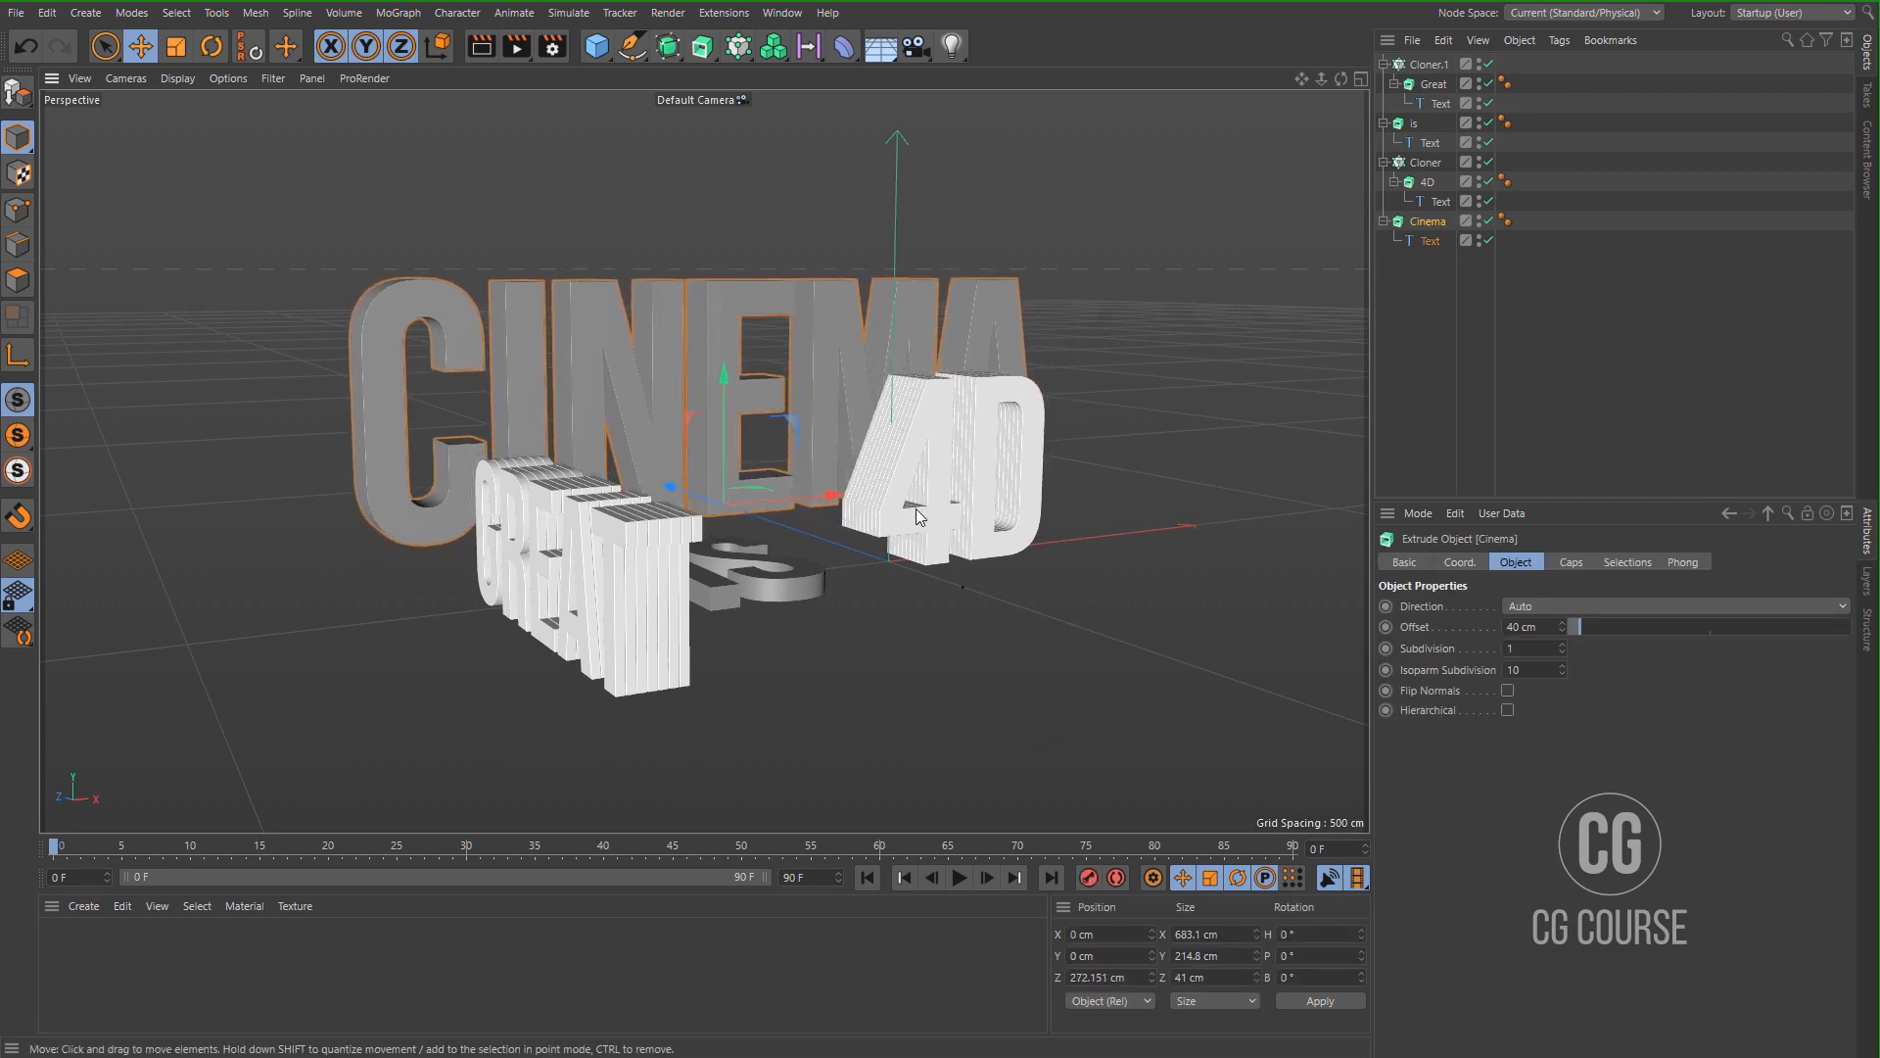
left_click(1426, 165)
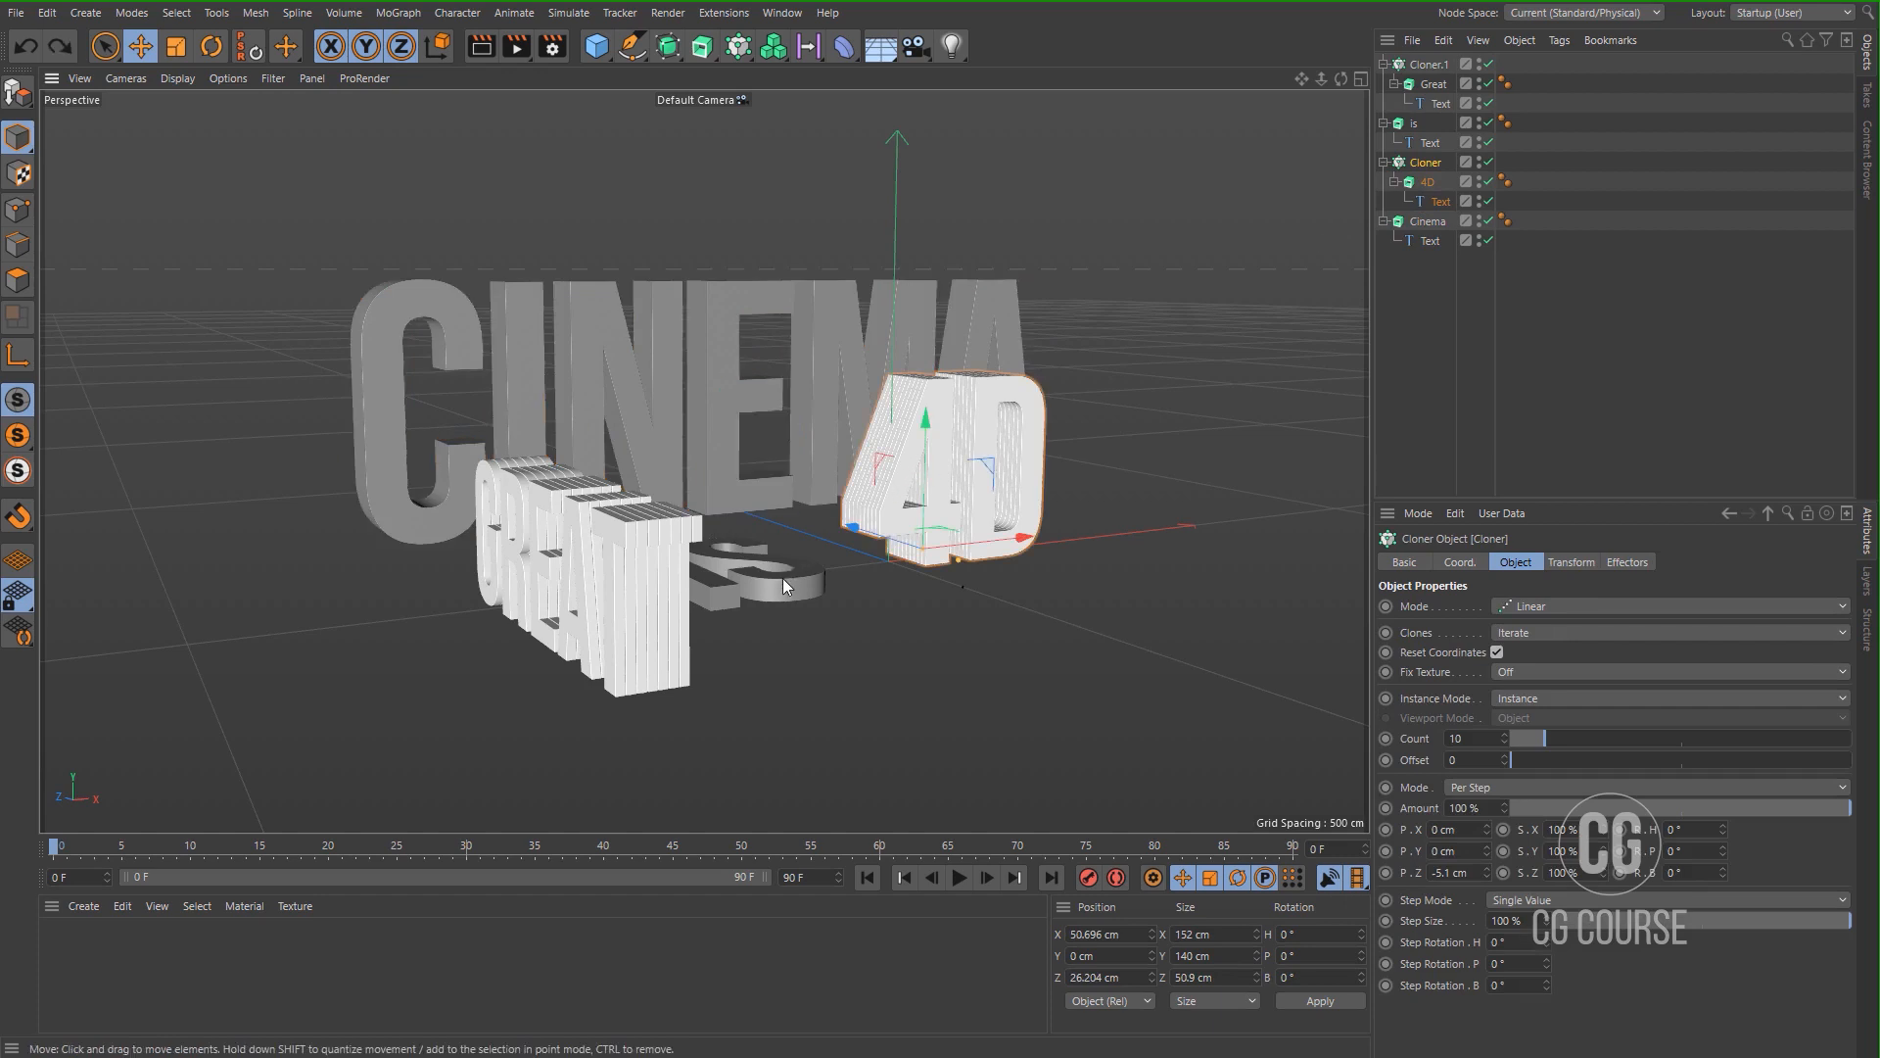
left_click(1418, 124)
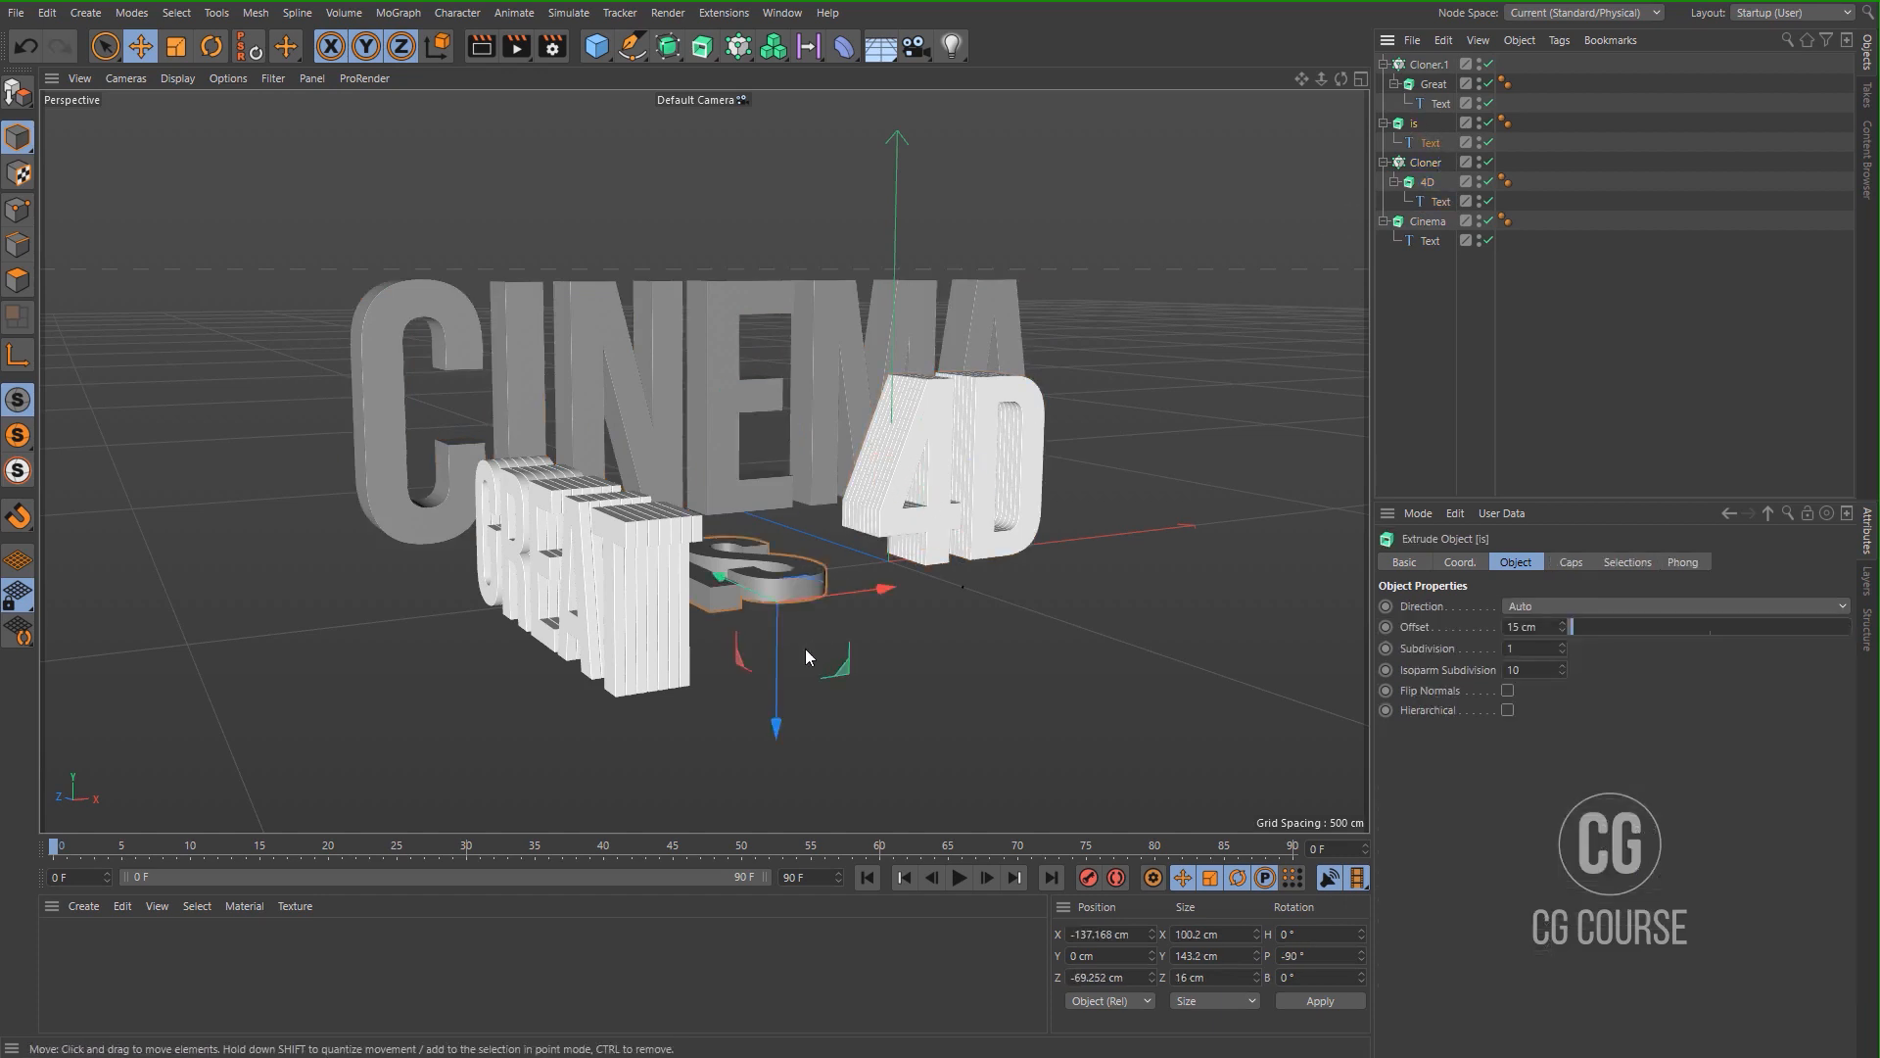
left_click_drag(780, 658, 806, 558)
middle_click(807, 558)
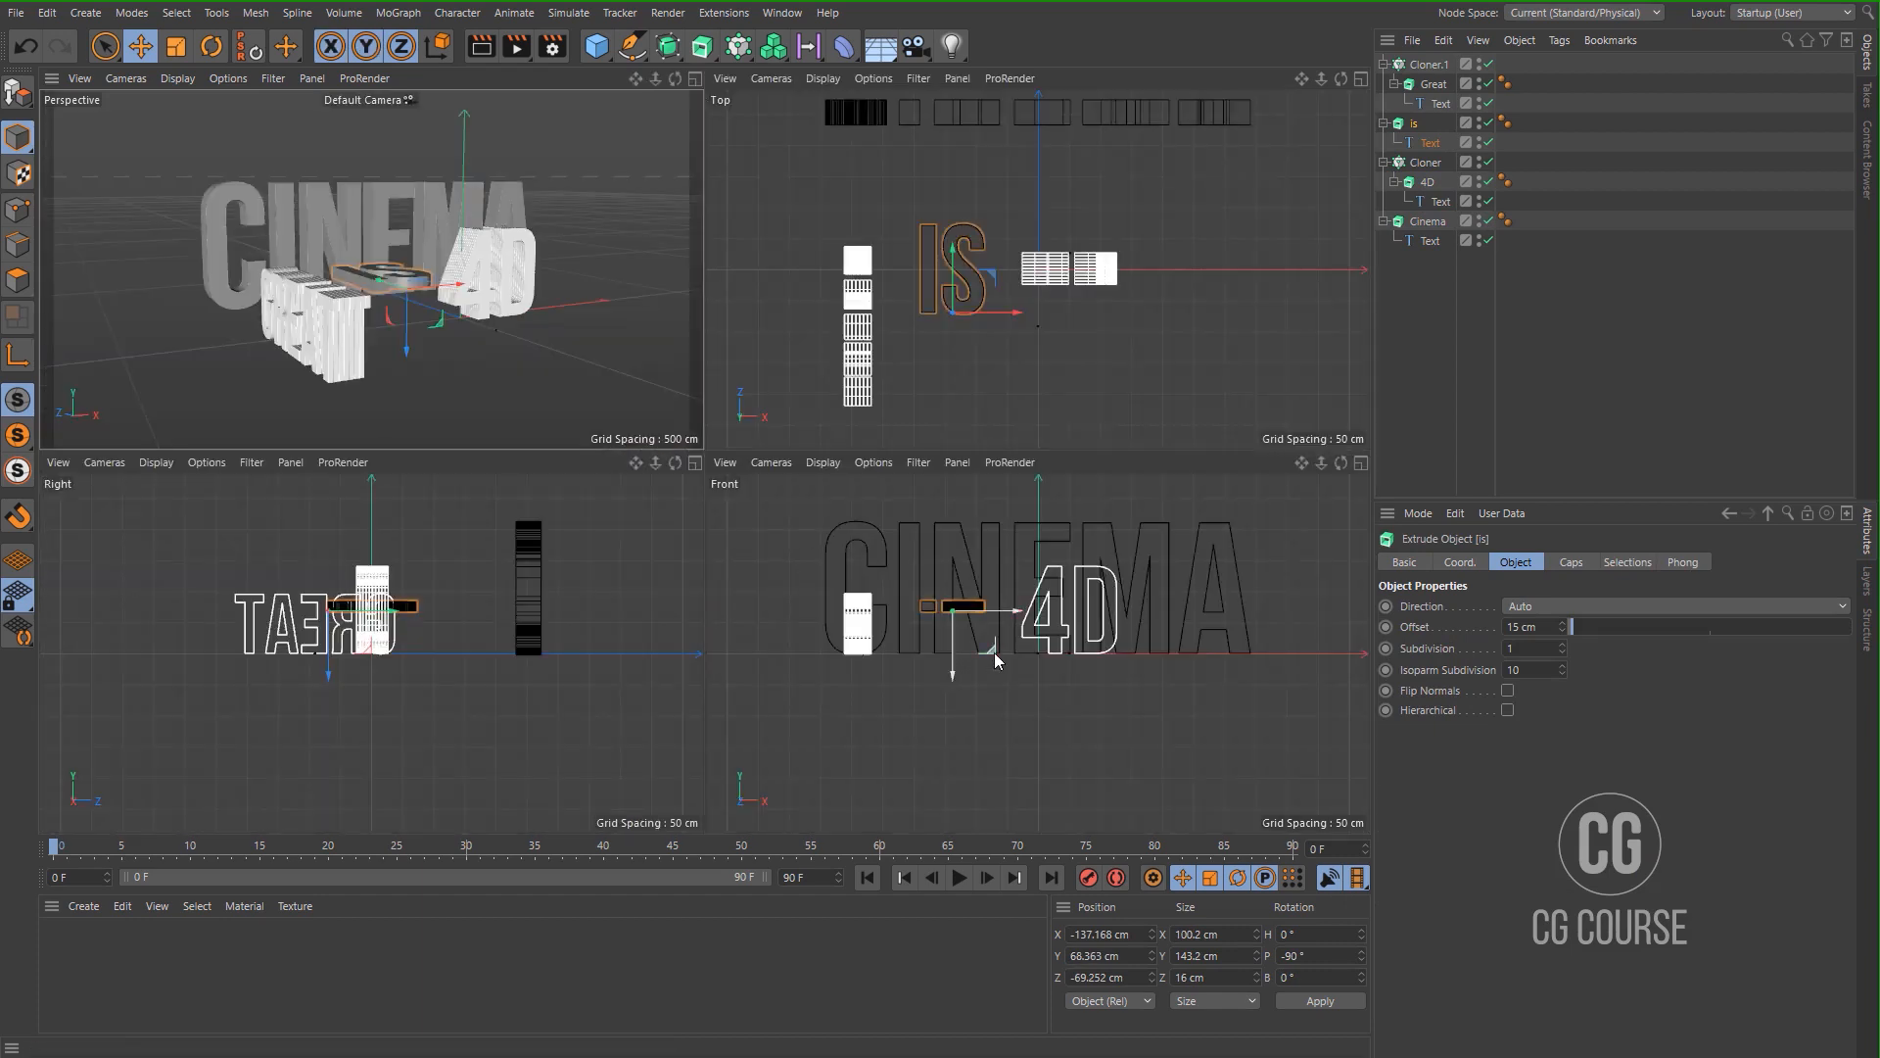
scroll(884, 636, "up", 3)
left_click_drag(1011, 628, 1015, 615)
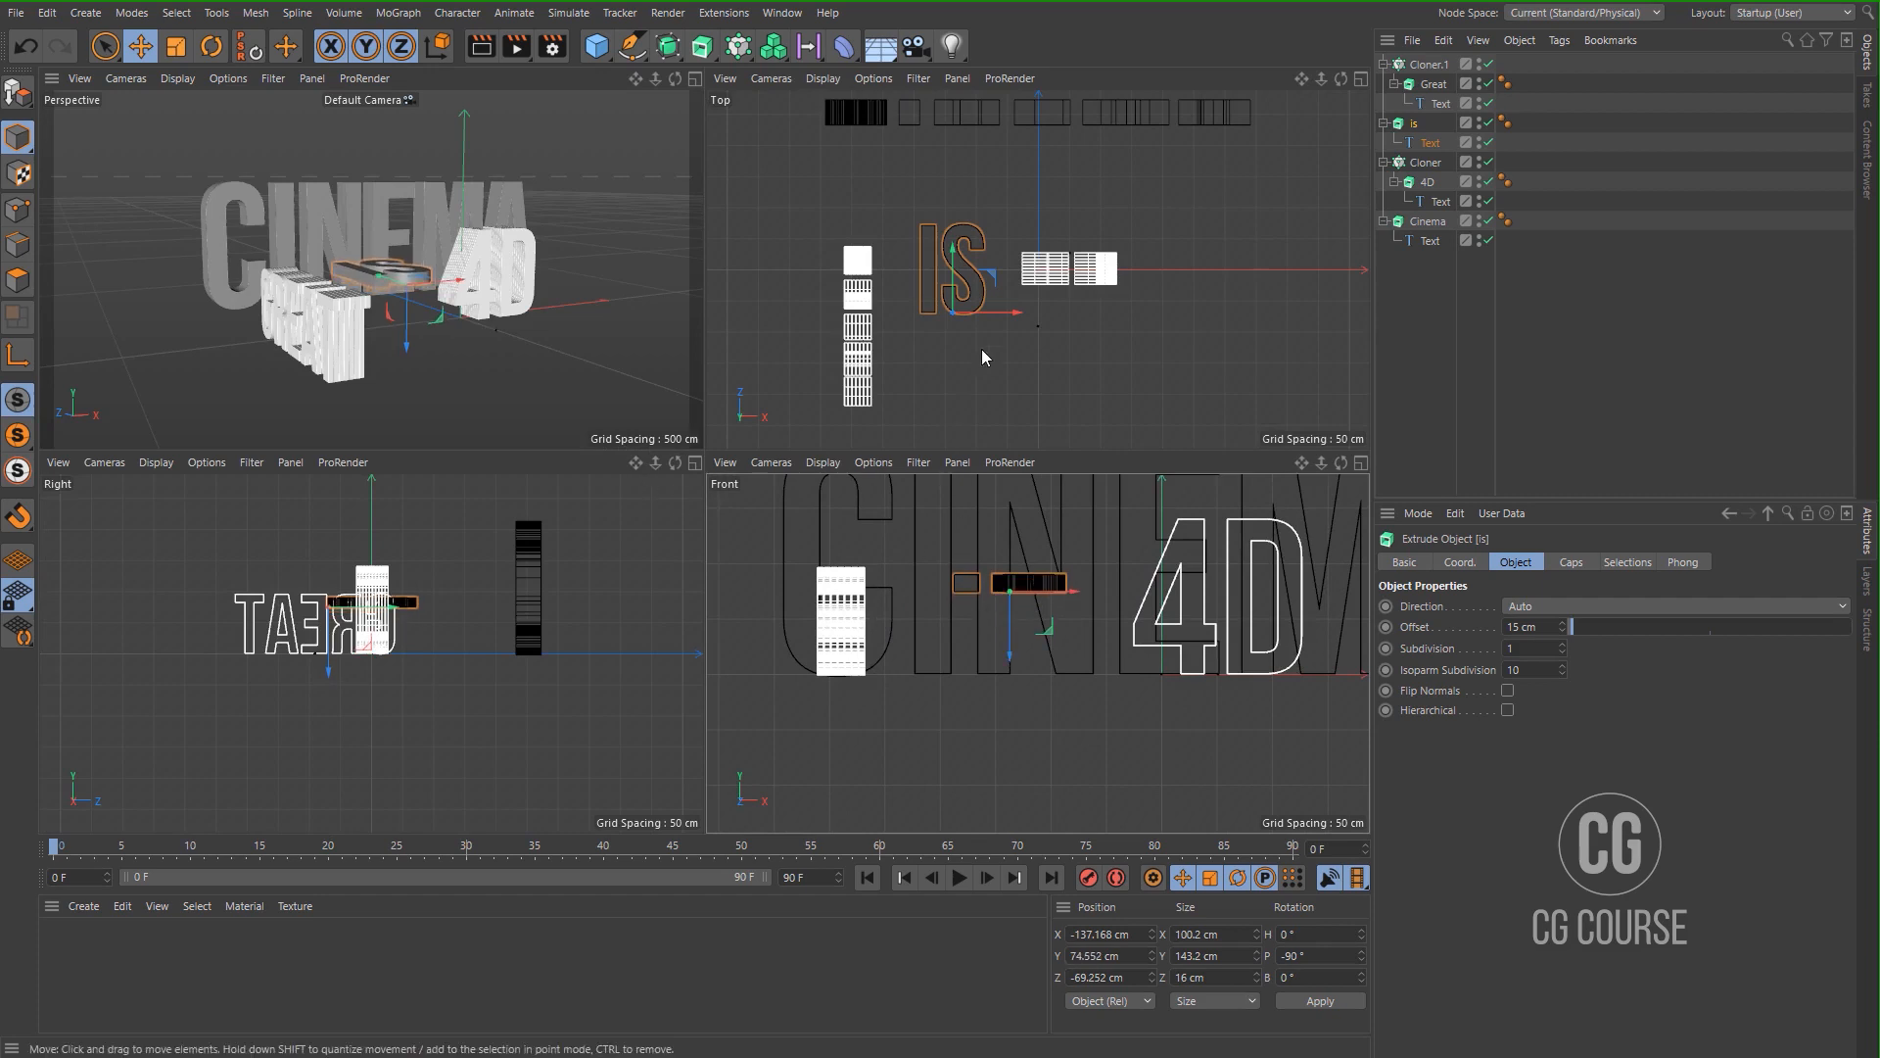
scroll(962, 347, "down", 2)
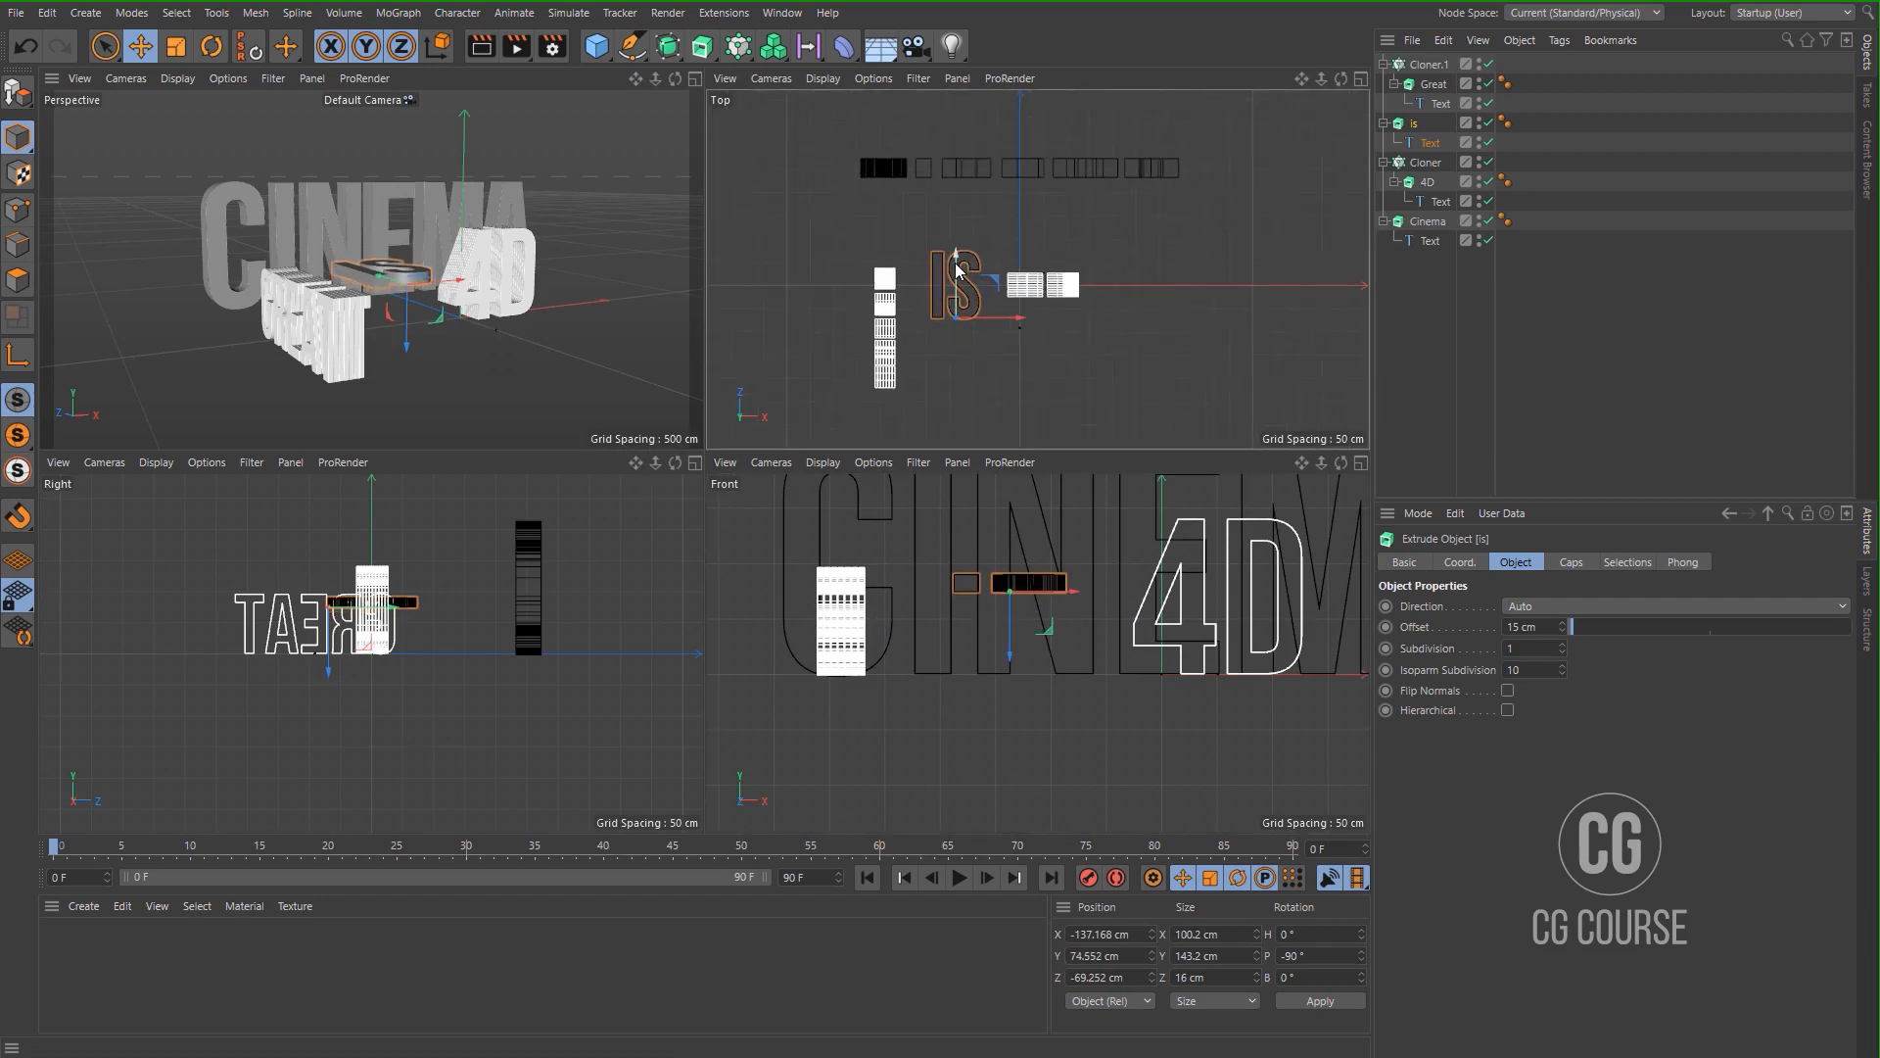
mouse_move(958, 277)
left_mouse_down()
mouse_move(958, 314)
mouse_move(957, 265)
left_mouse_up()
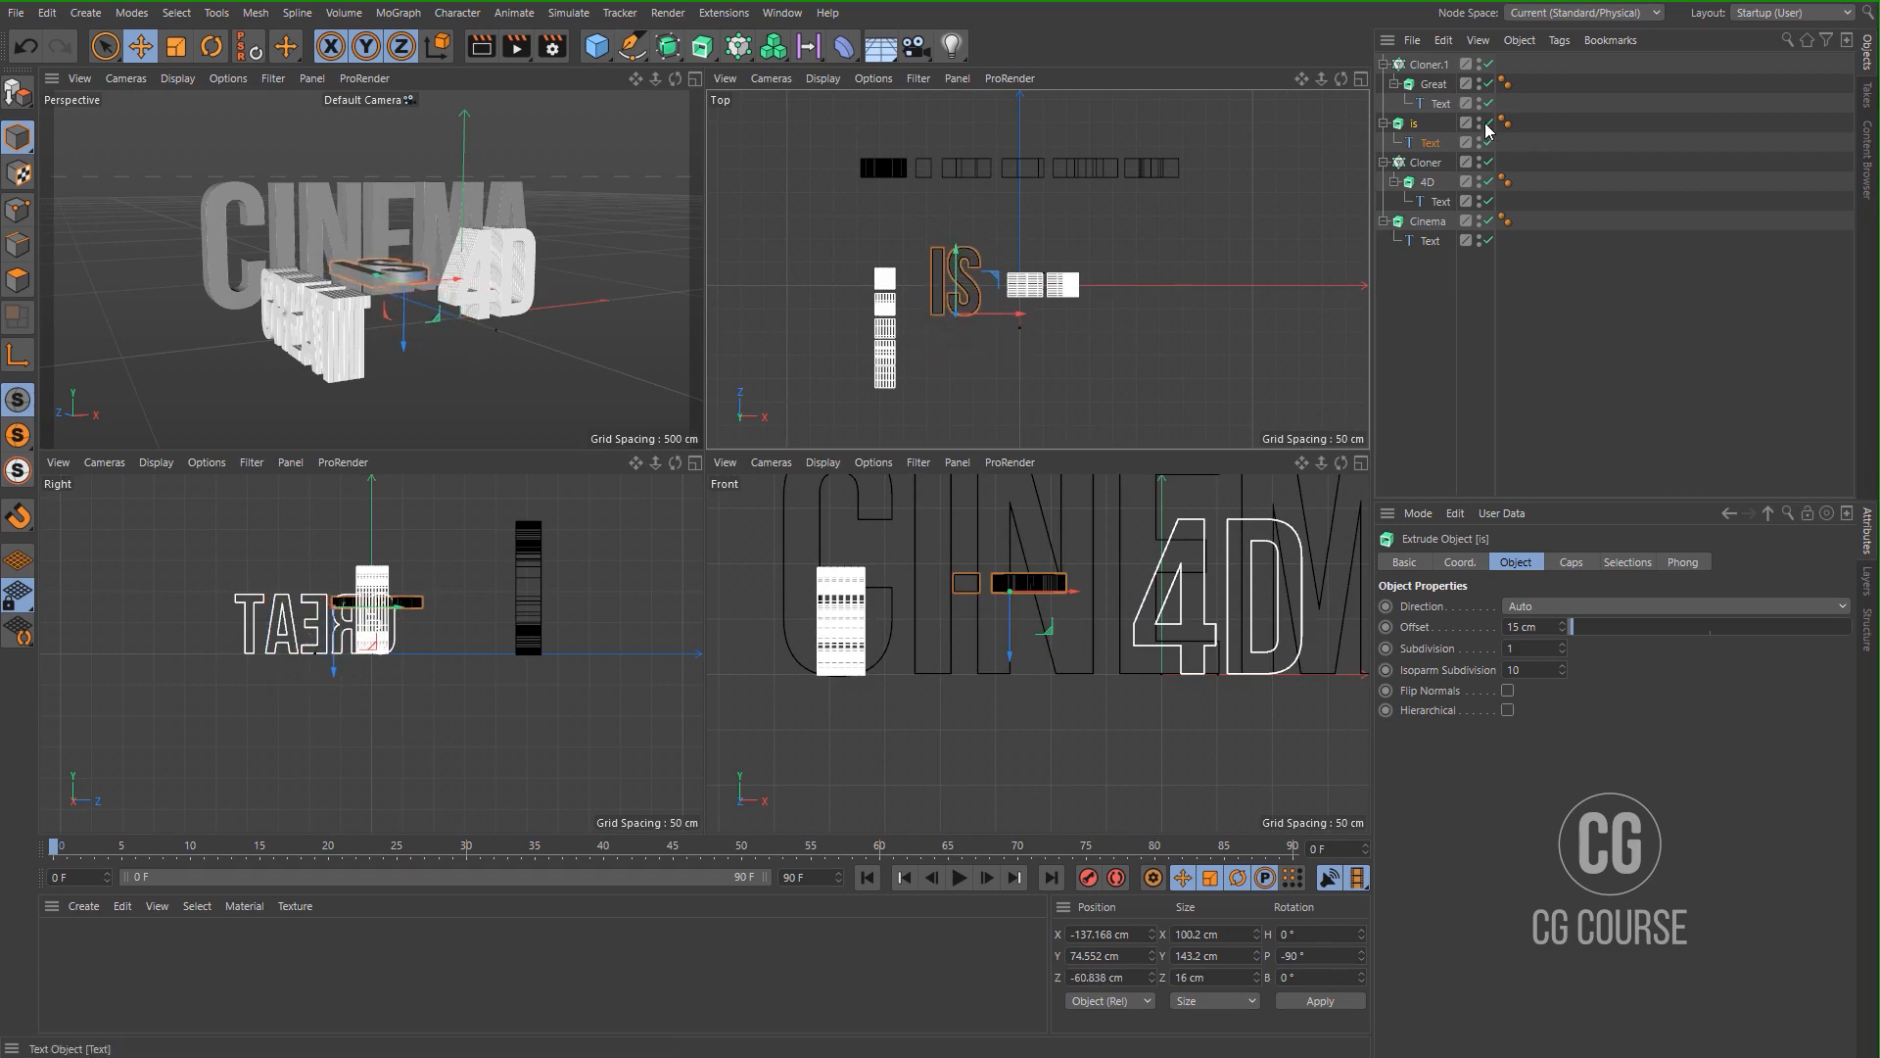
Move the Great cloner slightly forward along its X axis, away from the Cinema word.
left_click(1432, 65)
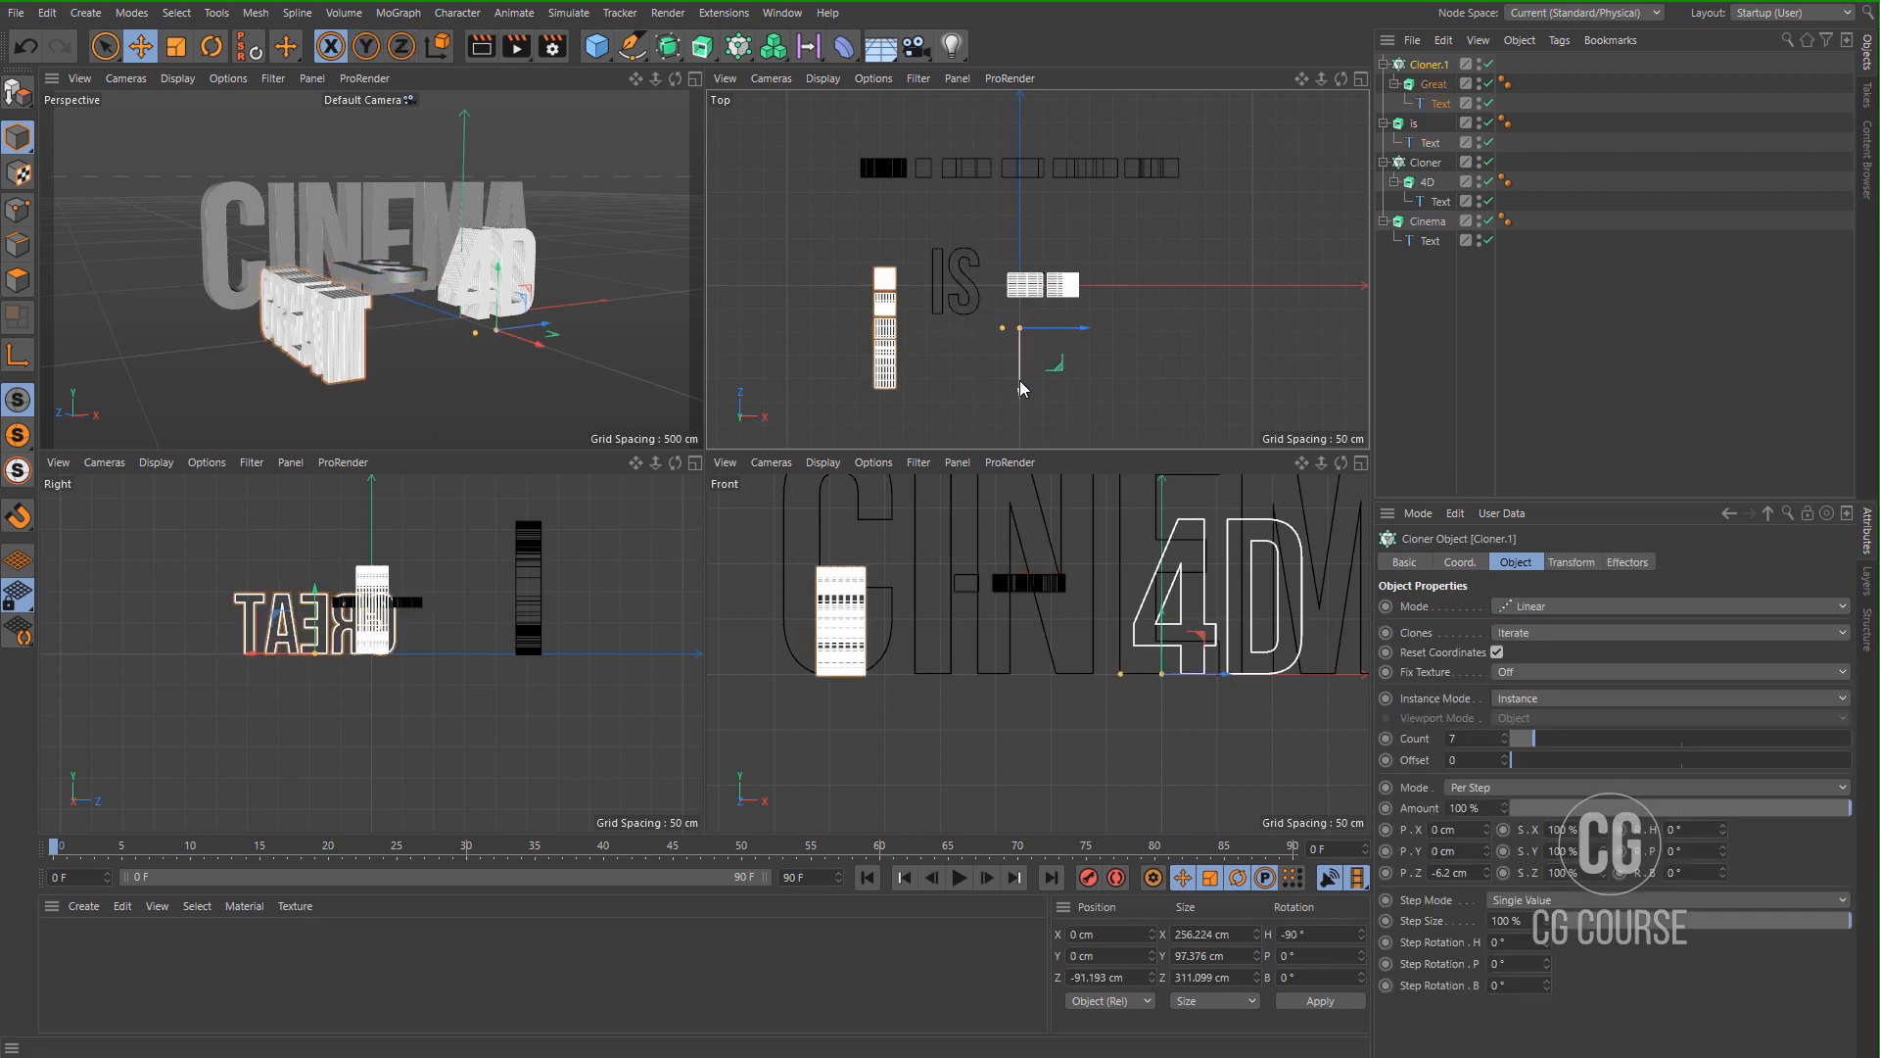
left_click_drag(1020, 382, 1020, 397)
middle_click(520, 358)
Frame all four words from a slightly higher angle, add a camera there and look through it.
mouse_move(737, 472)
left_mouse_down("alt")
mouse_move(754, 468)
mouse_move(750, 489)
mouse_move(727, 479)
mouse_move(714, 415)
mouse_move(699, 443)
mouse_move(720, 450)
left_mouse_up("alt")
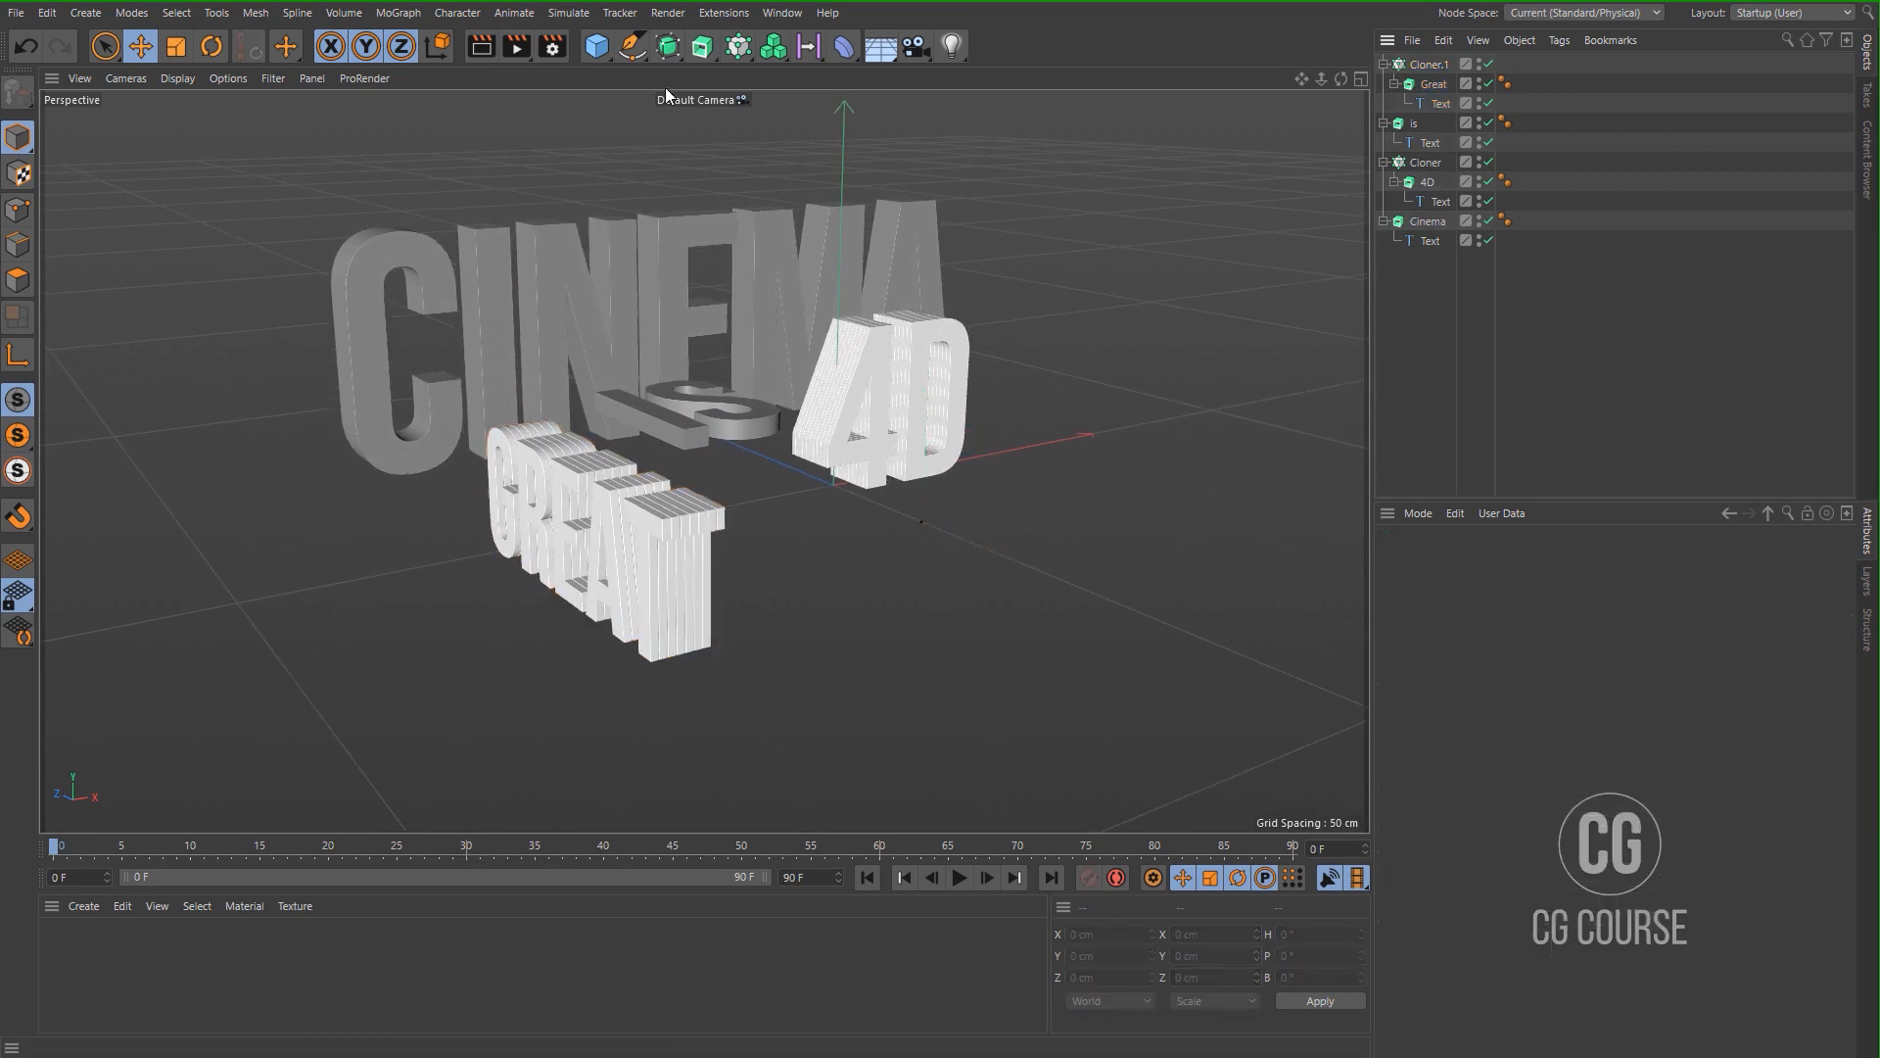
left_click(908, 55)
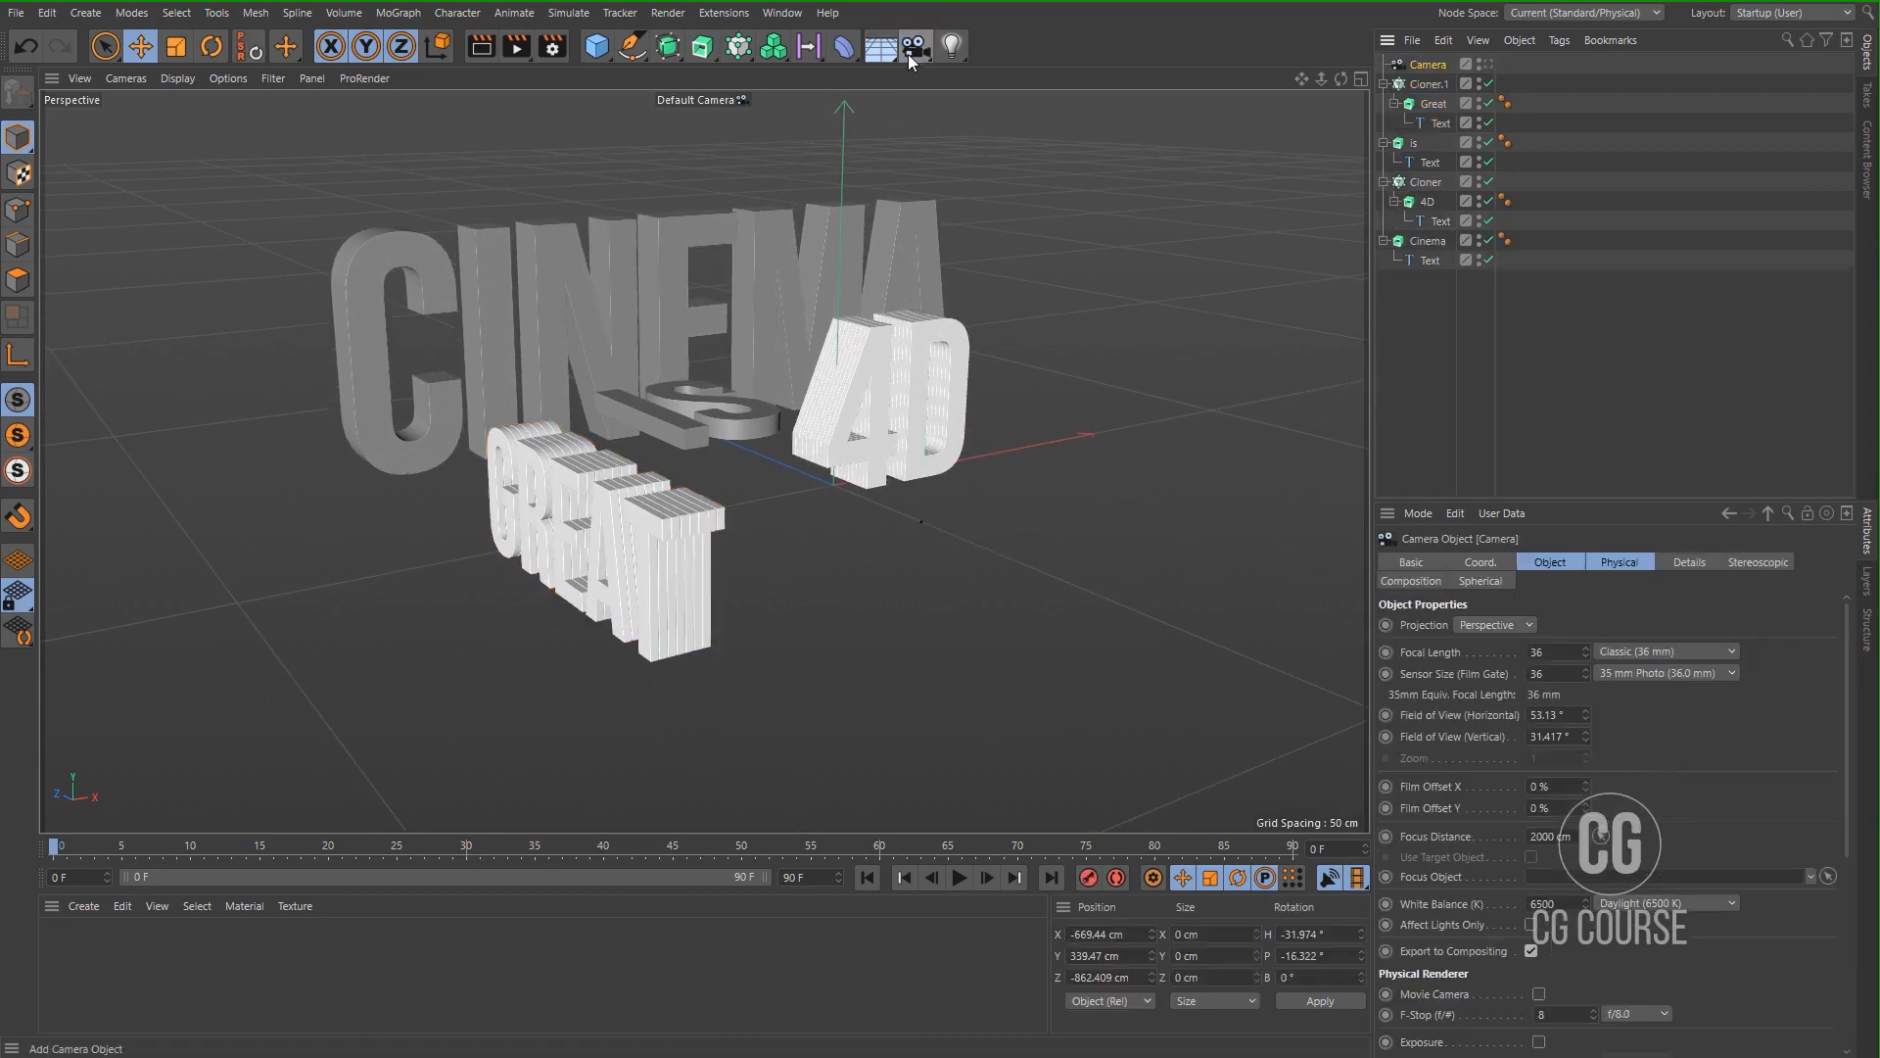
left_click(1485, 64)
Add a Protection tag to the camera and collapse the Cinema object's hierarchy.
right_click(1436, 70)
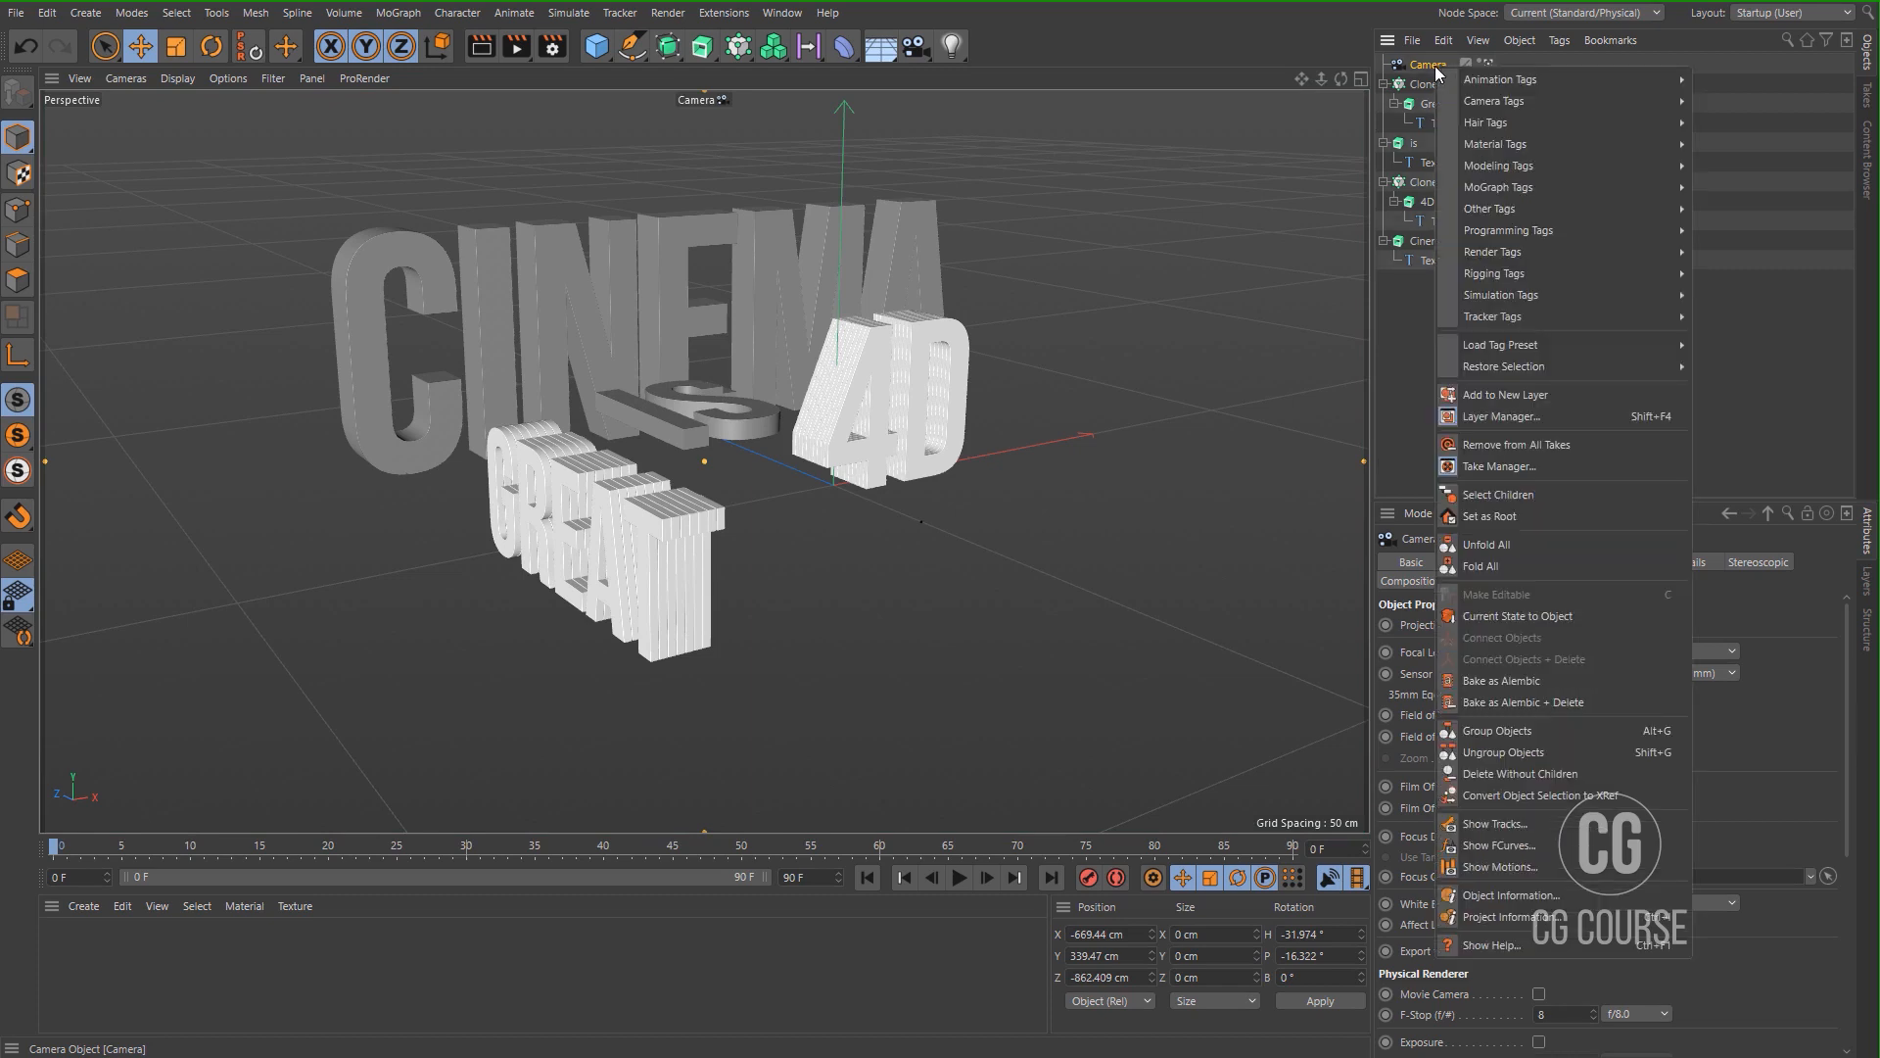
mouse_move(1529, 274)
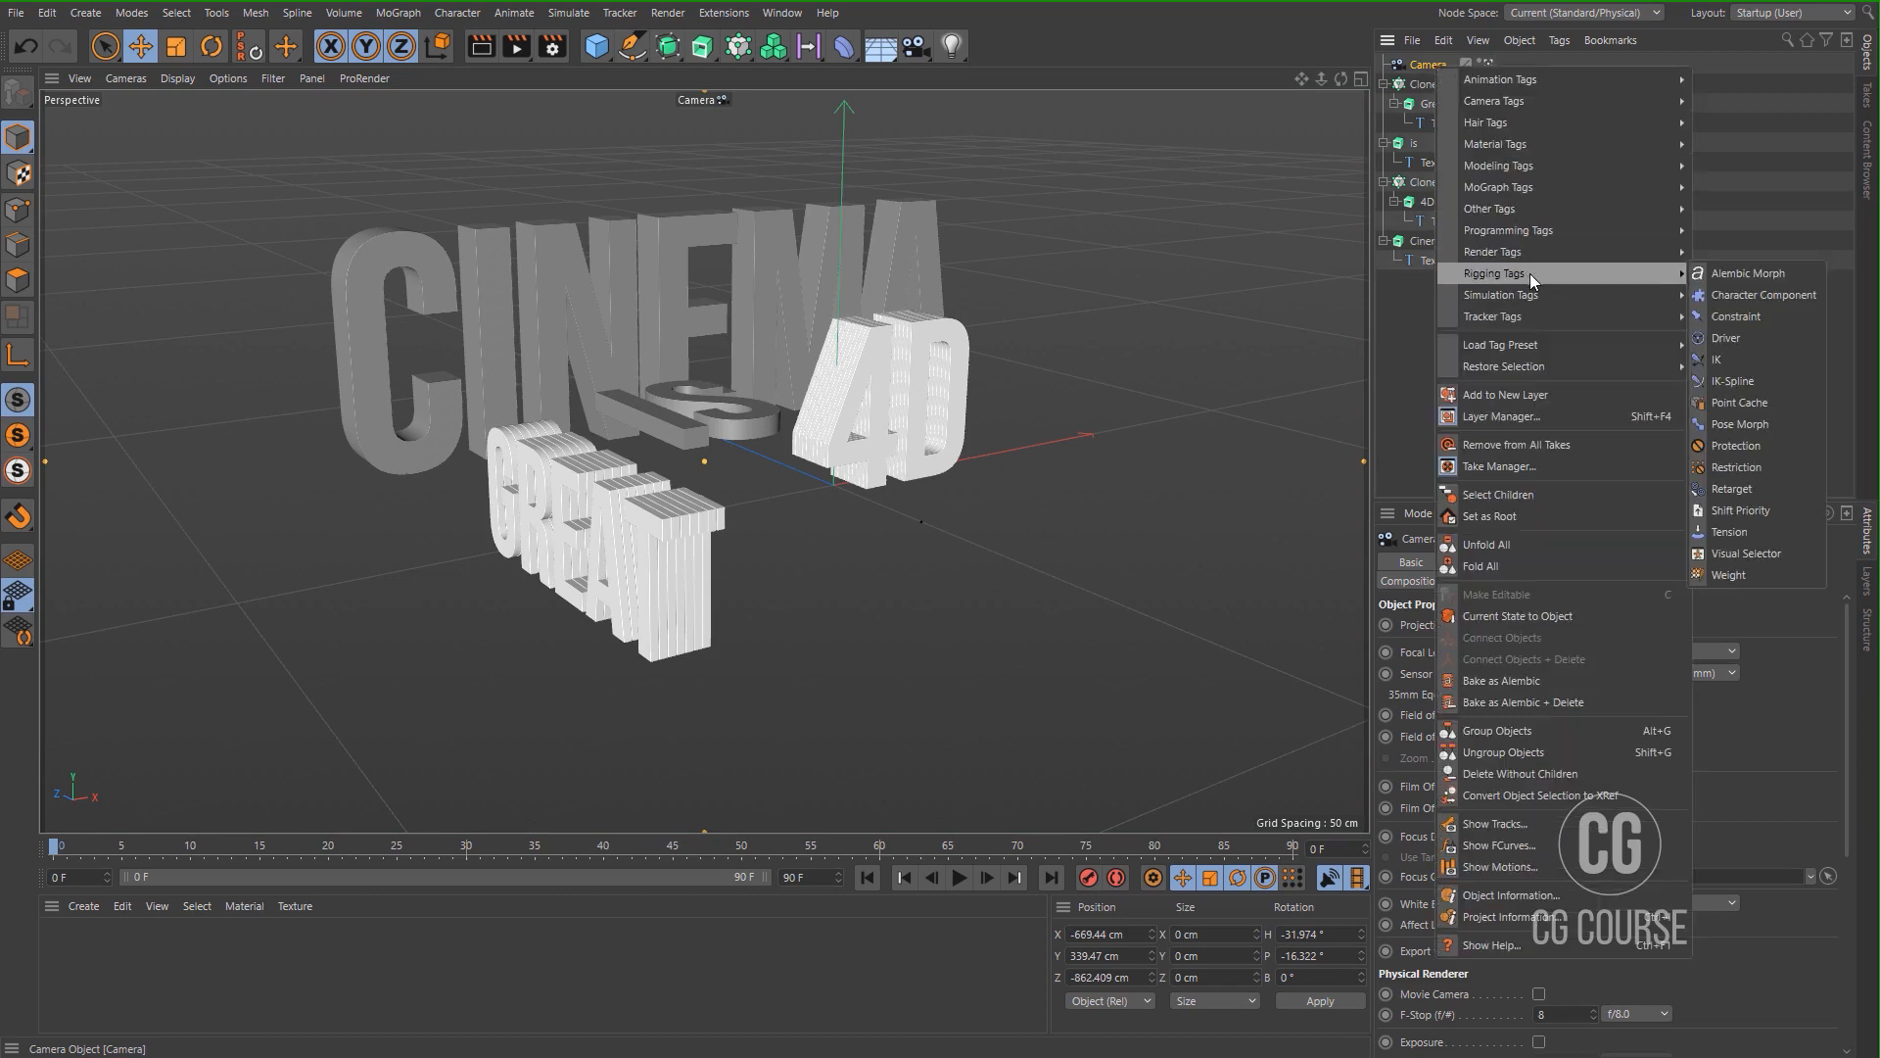
left_click(1737, 446)
left_click(1384, 240)
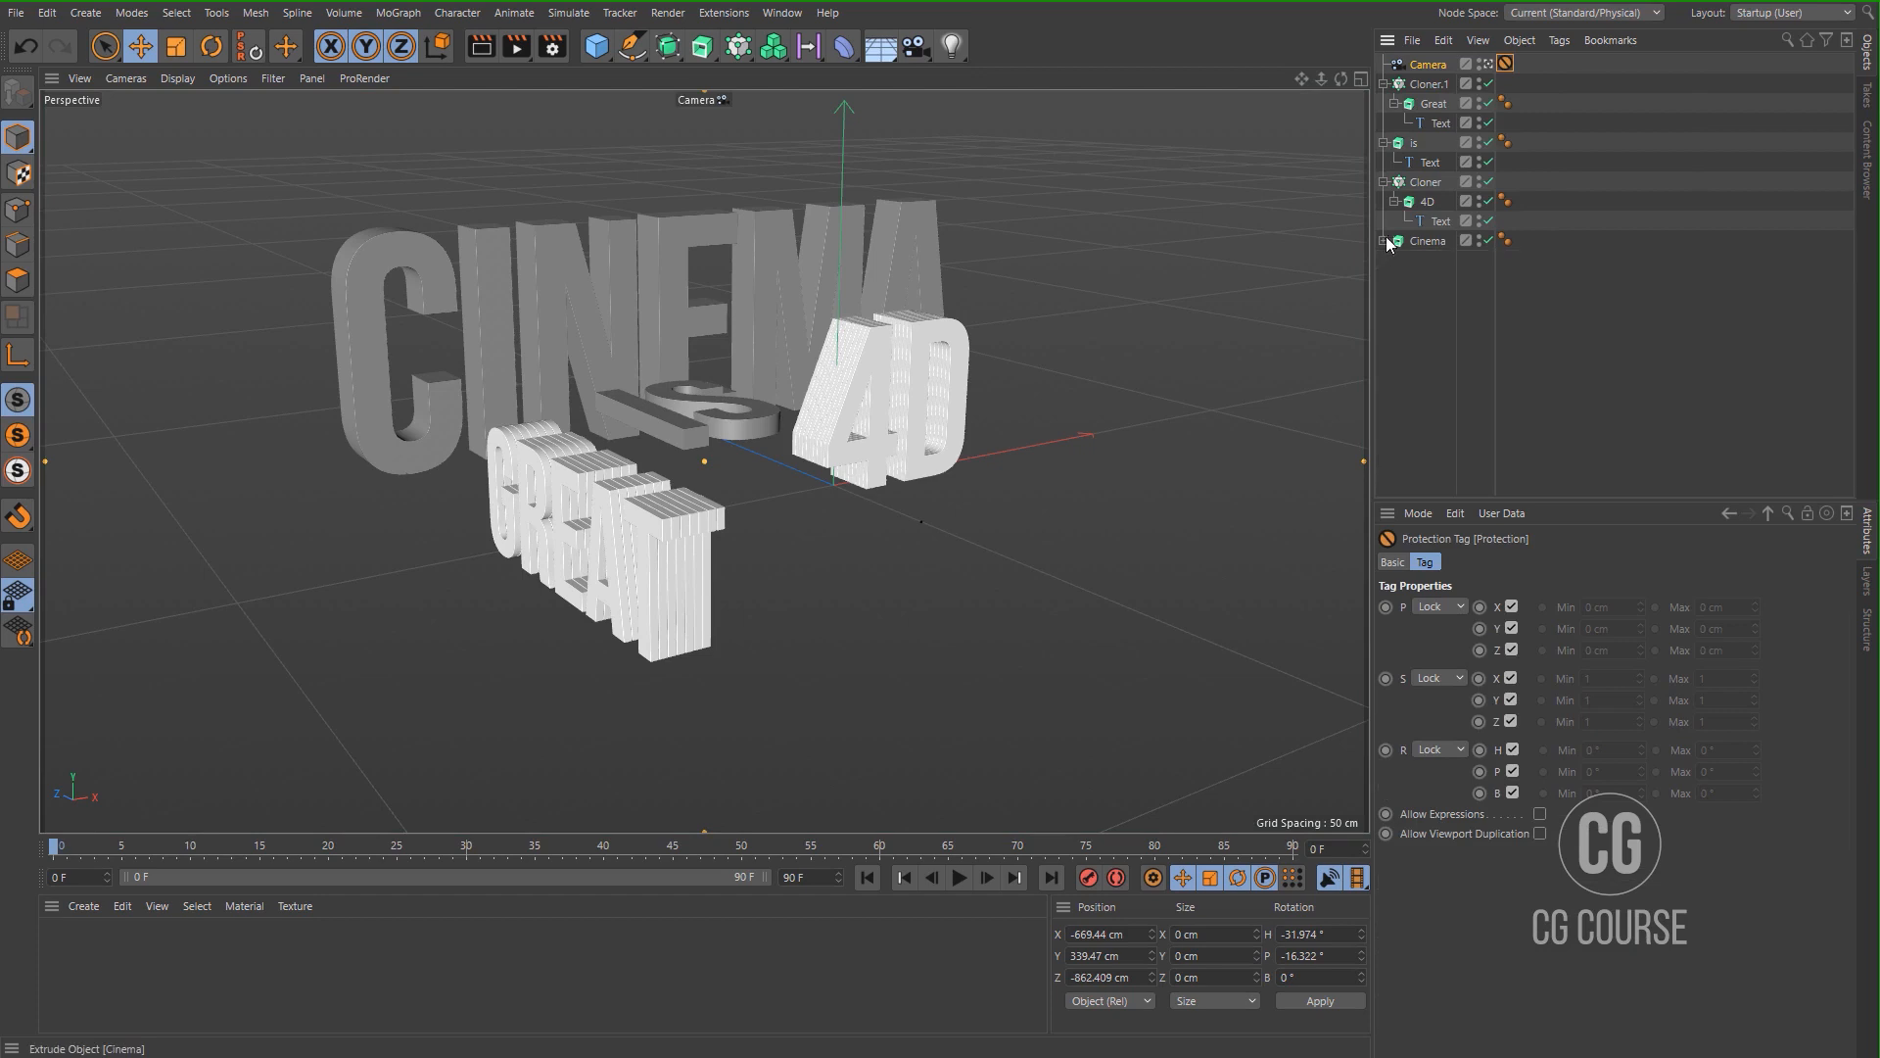
Collapse the remaining word hierarchies and group the two cloners and the Is and Cinema extrusions under a null.
left_click(1383, 181)
left_click(1383, 142)
left_click(1383, 85)
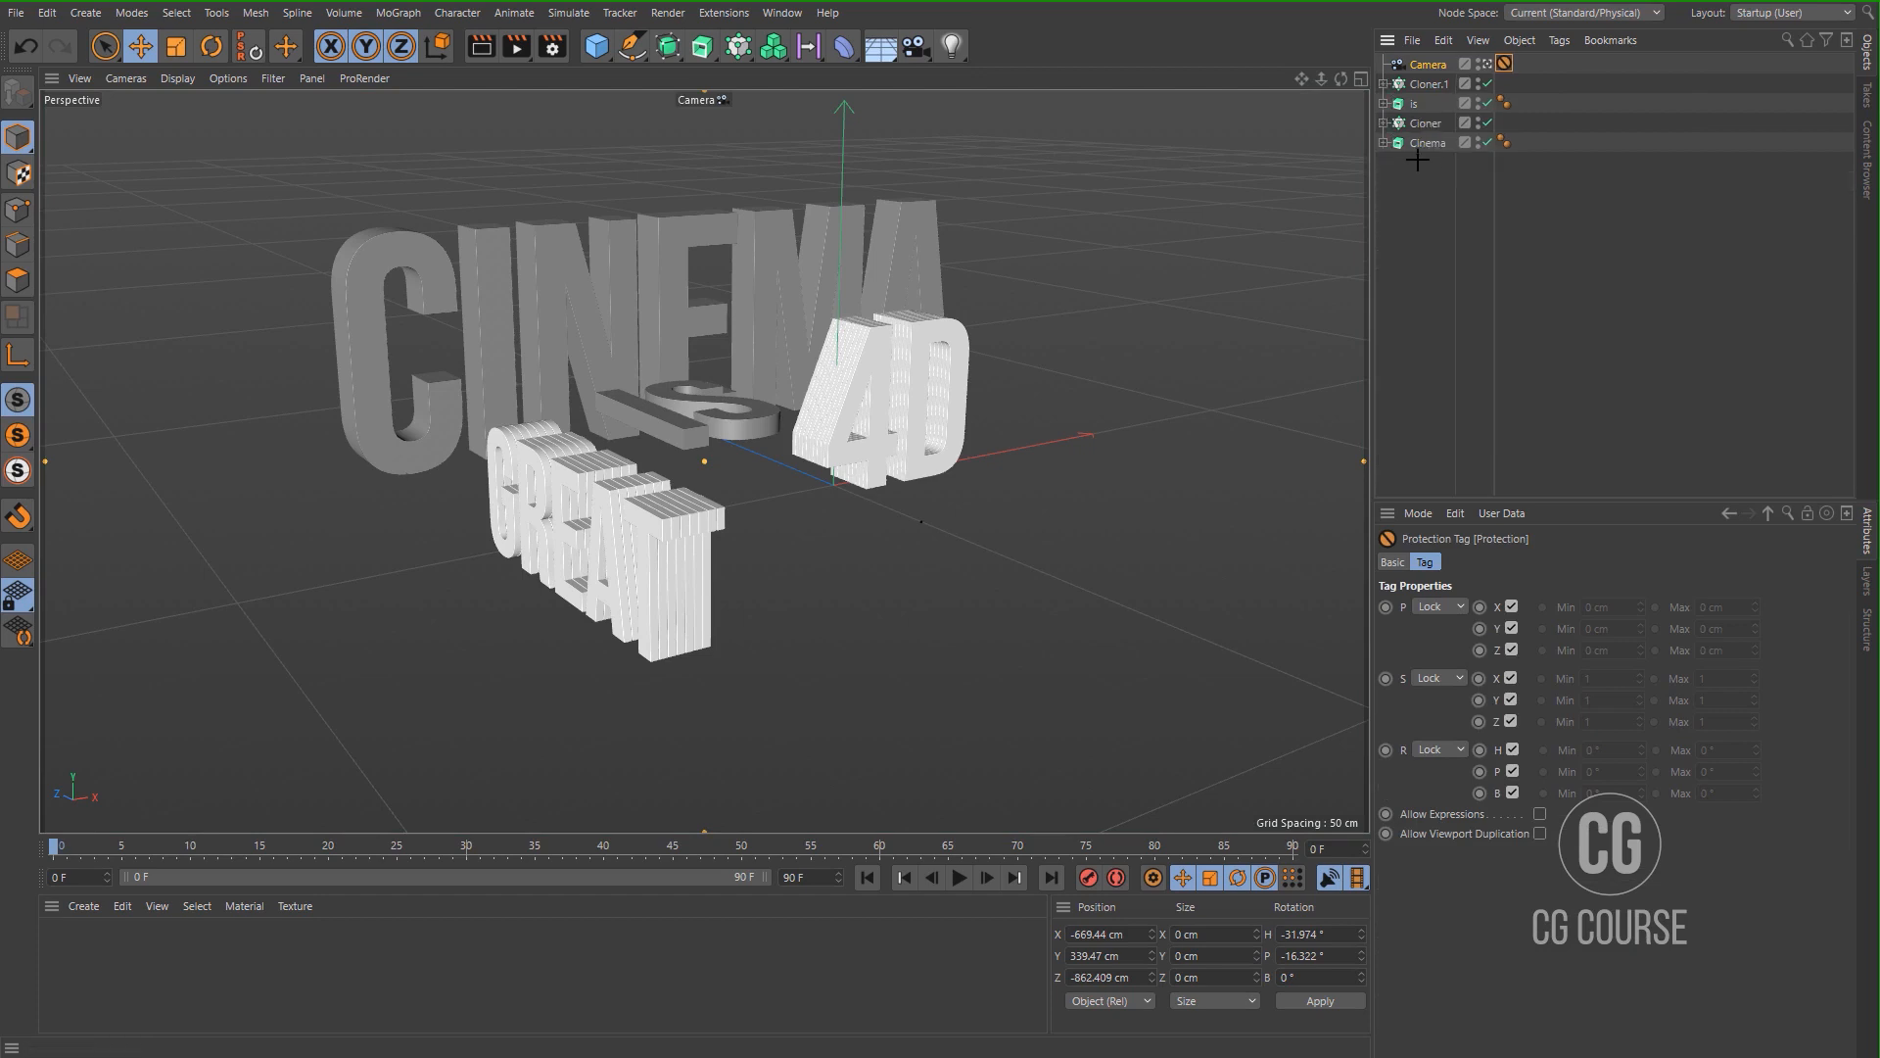
left_click_drag(1448, 174, 1441, 81)
key("alt+g")
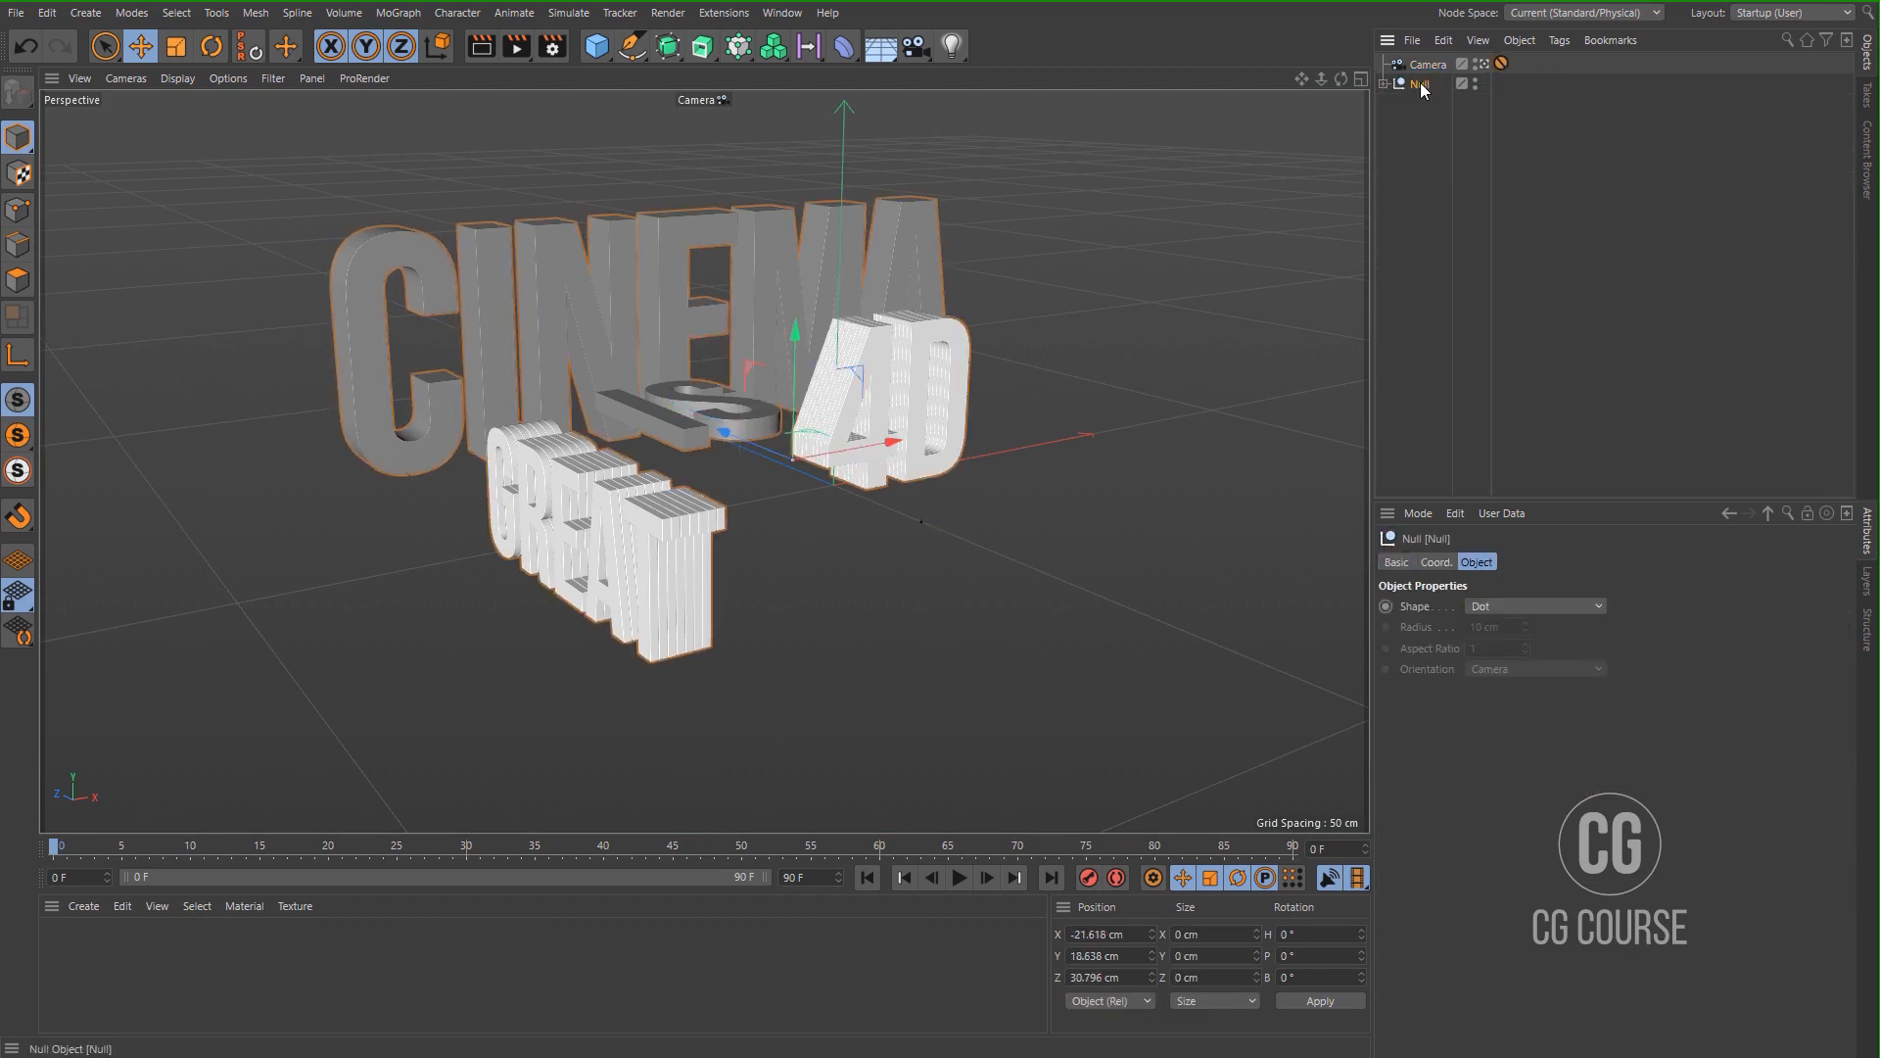
Rename the null holding the word objects as All-Text.
double_click(1427, 84)
type("A")
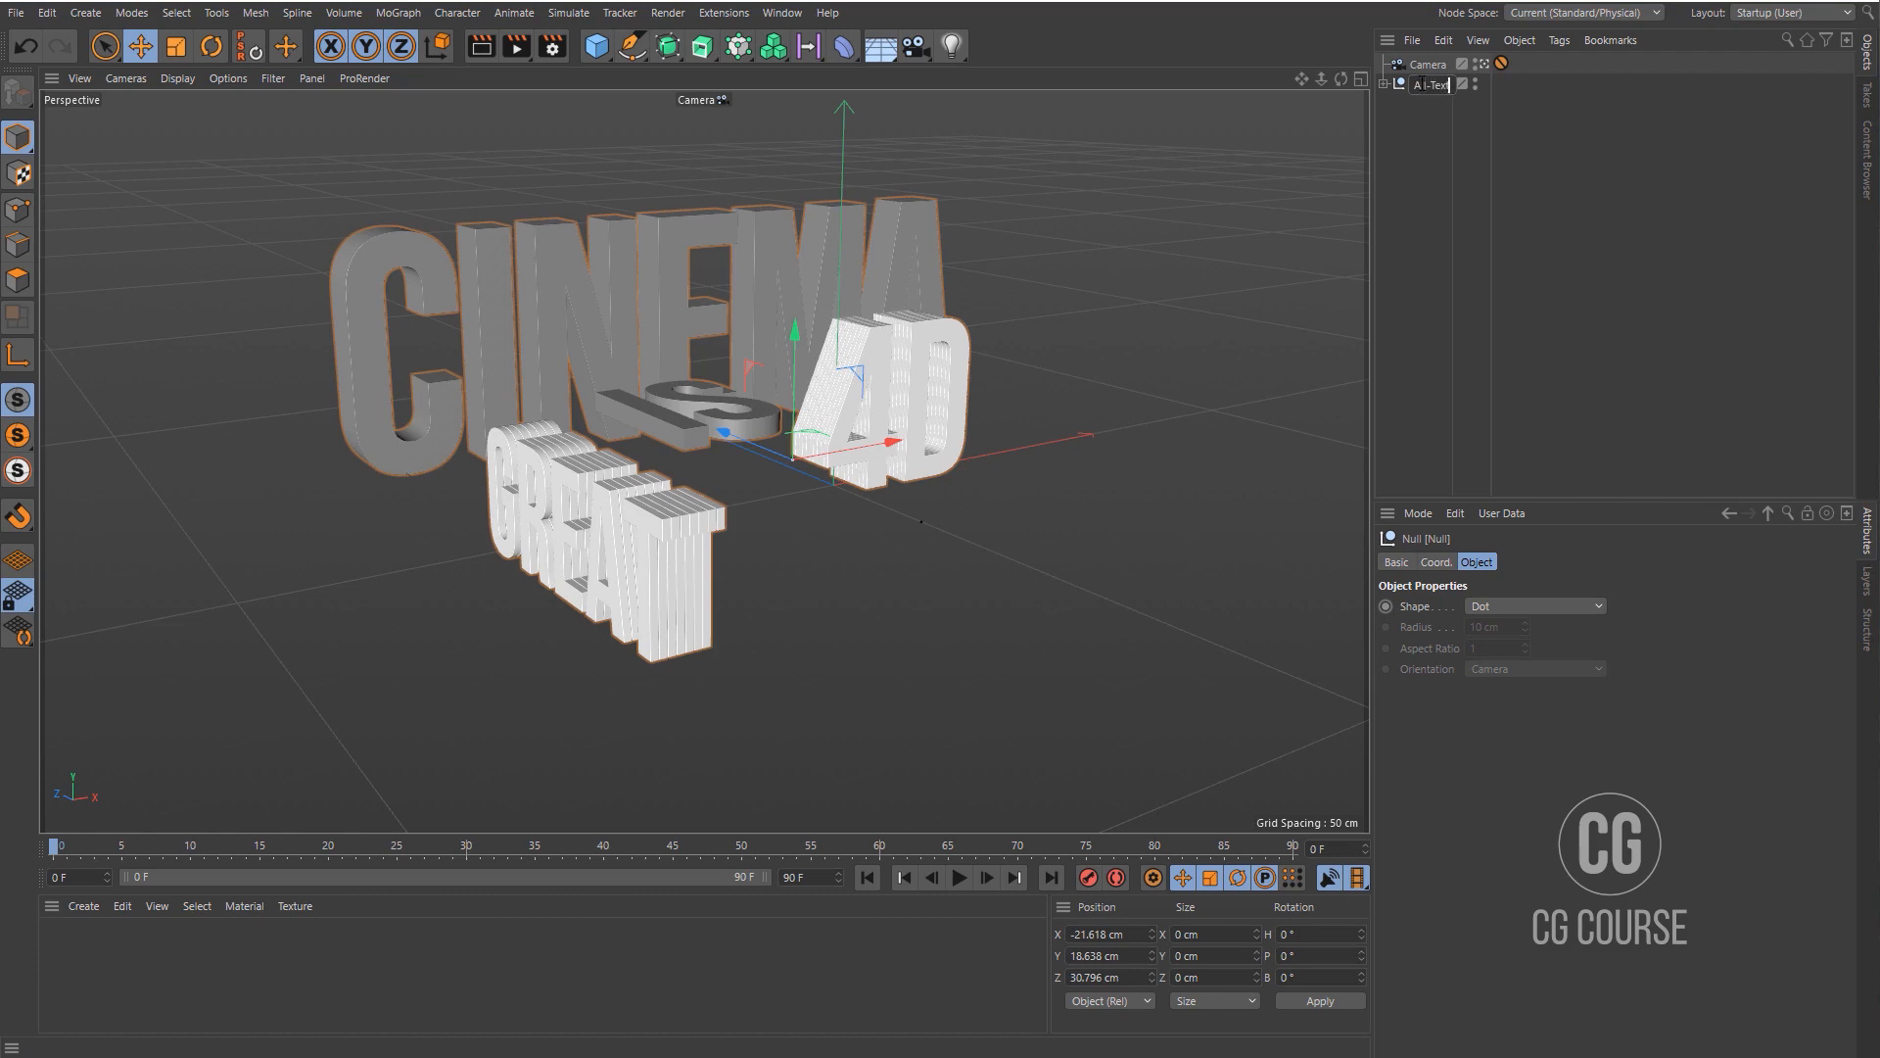
type("ll-Text")
key("Return")
left_click(1414, 179)
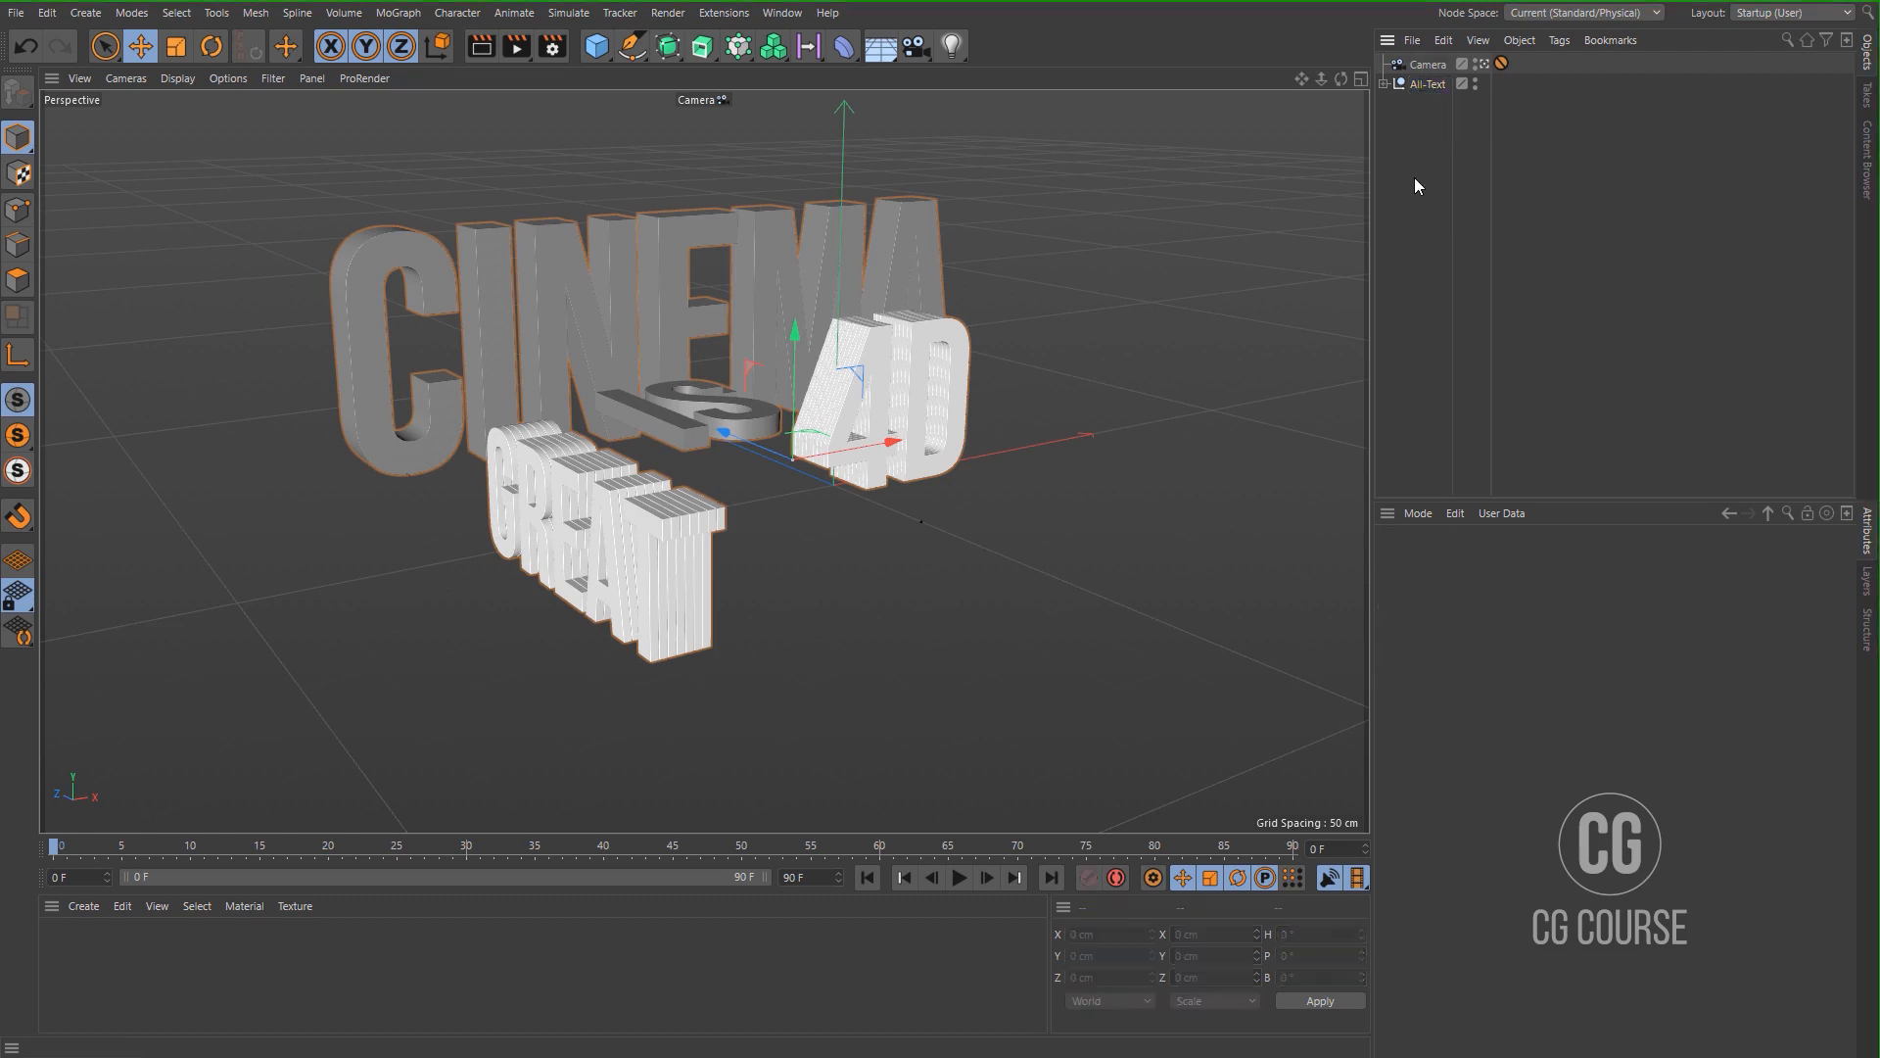
Add a Floor object and a Background object to the scene.
left_click(872, 57)
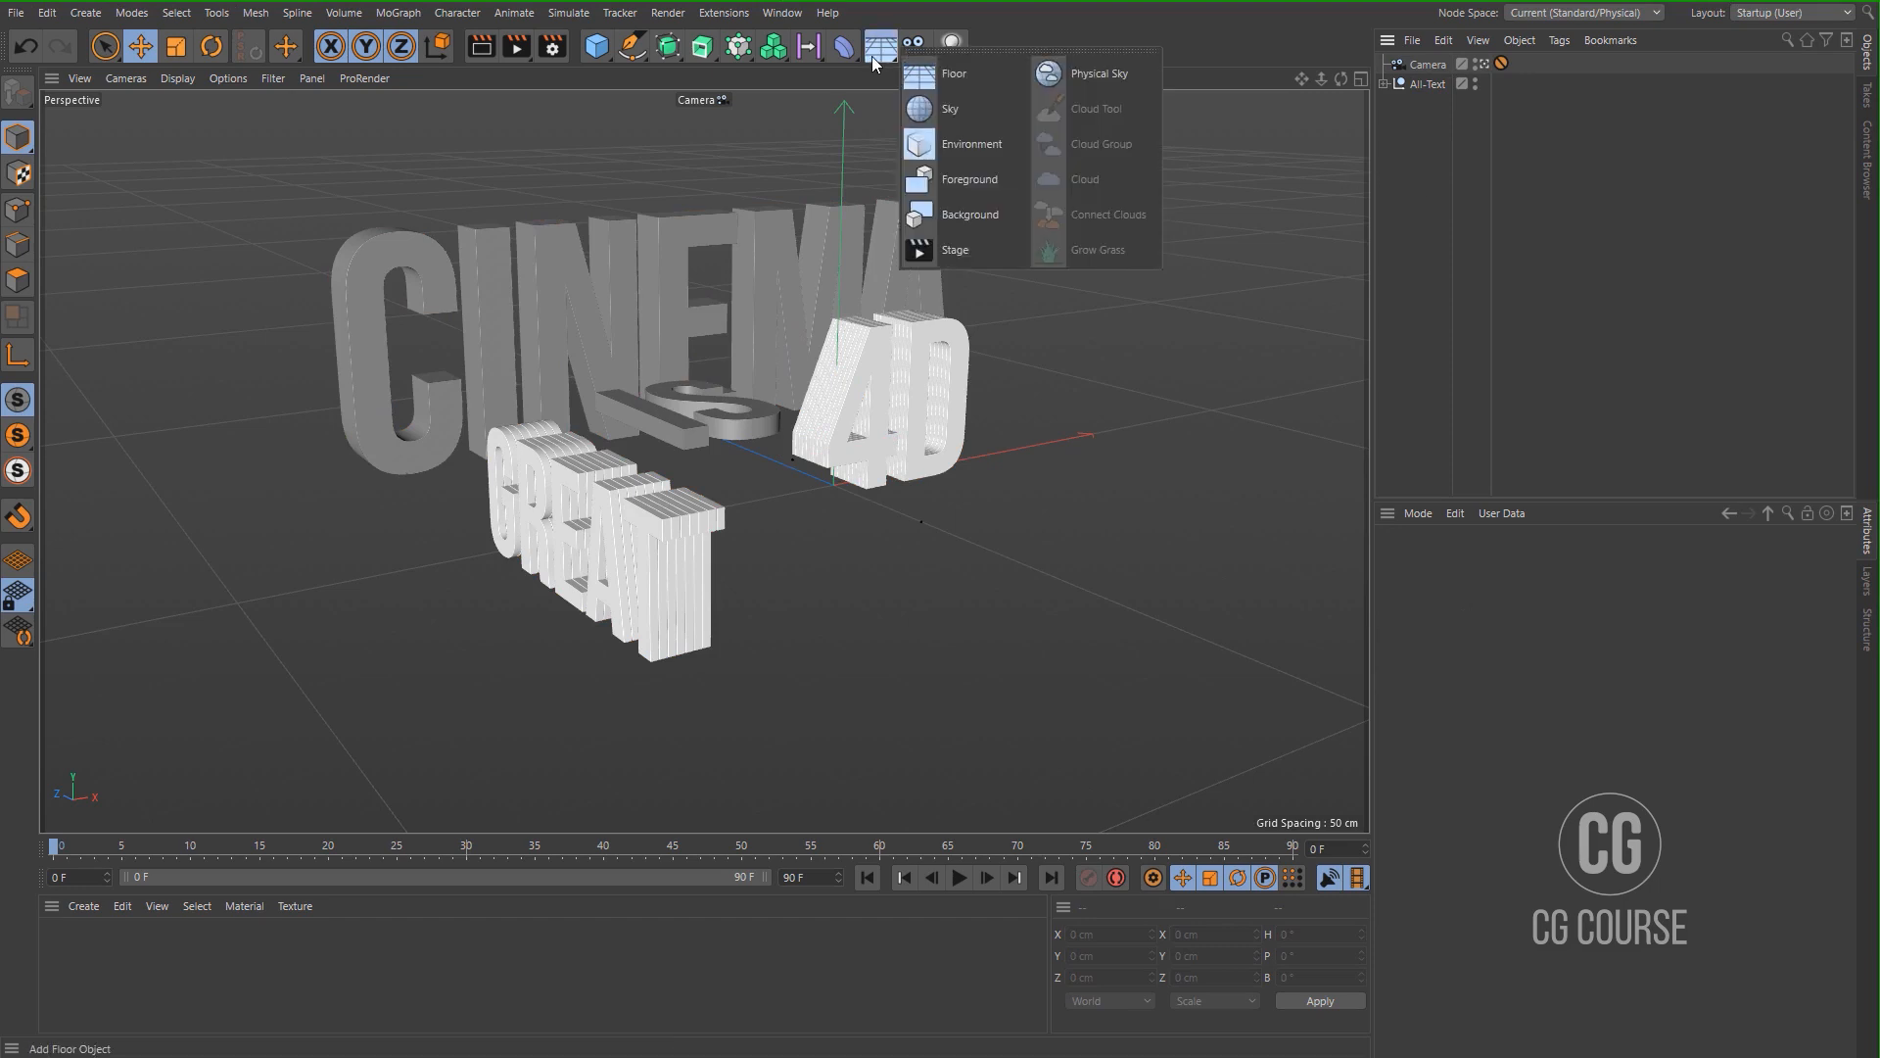
left_click(960, 75)
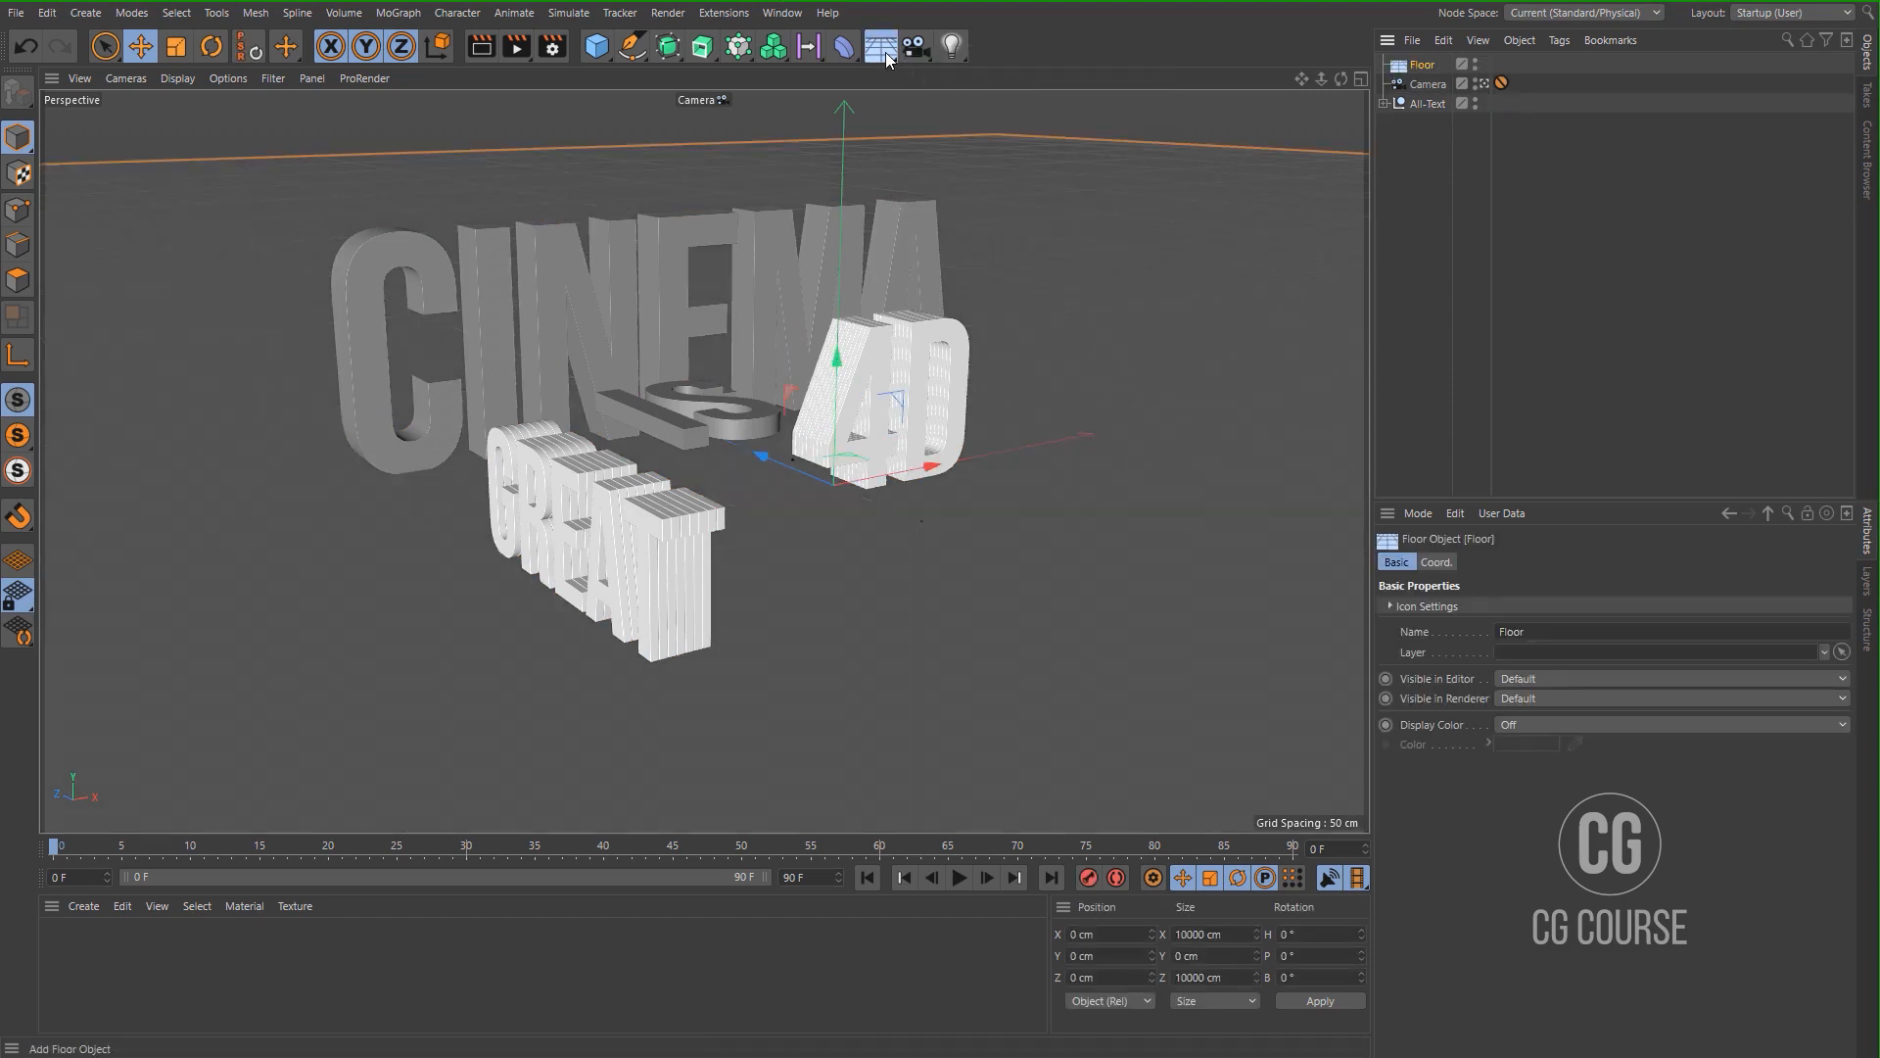
left_click(886, 59)
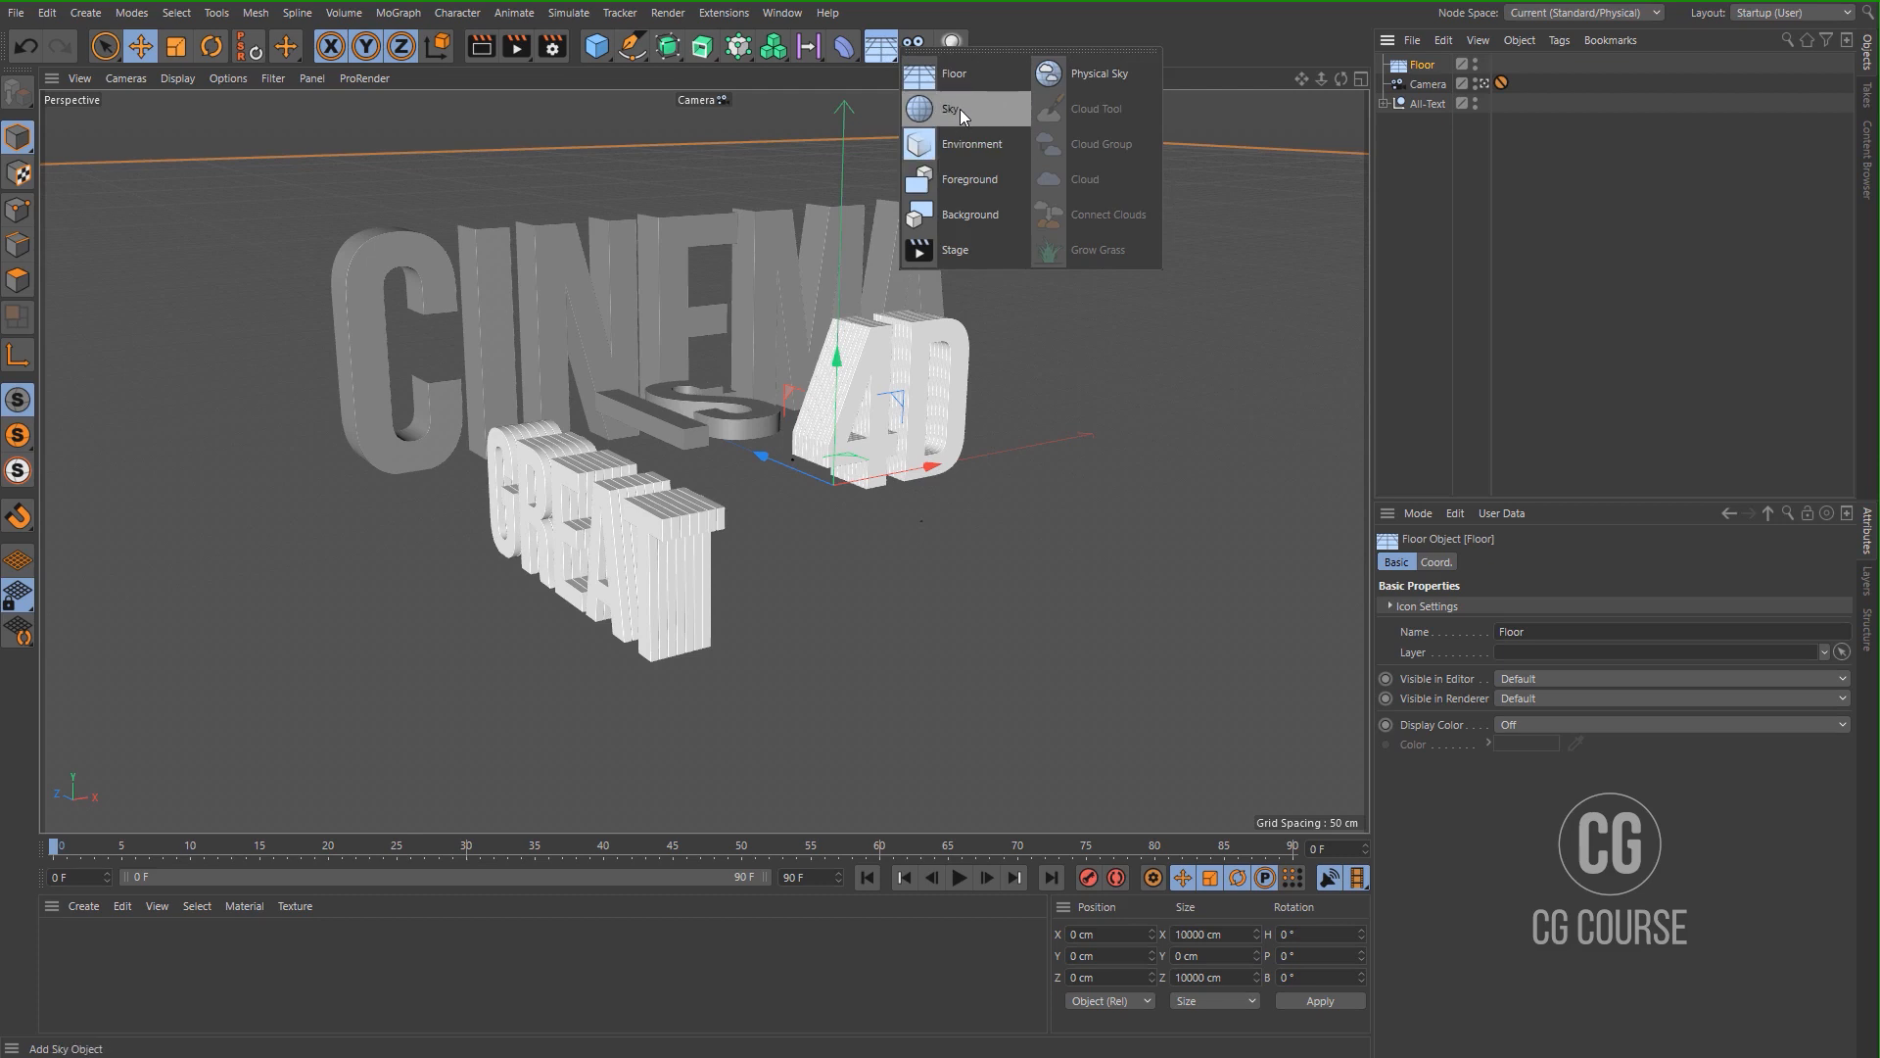
left_click(955, 212)
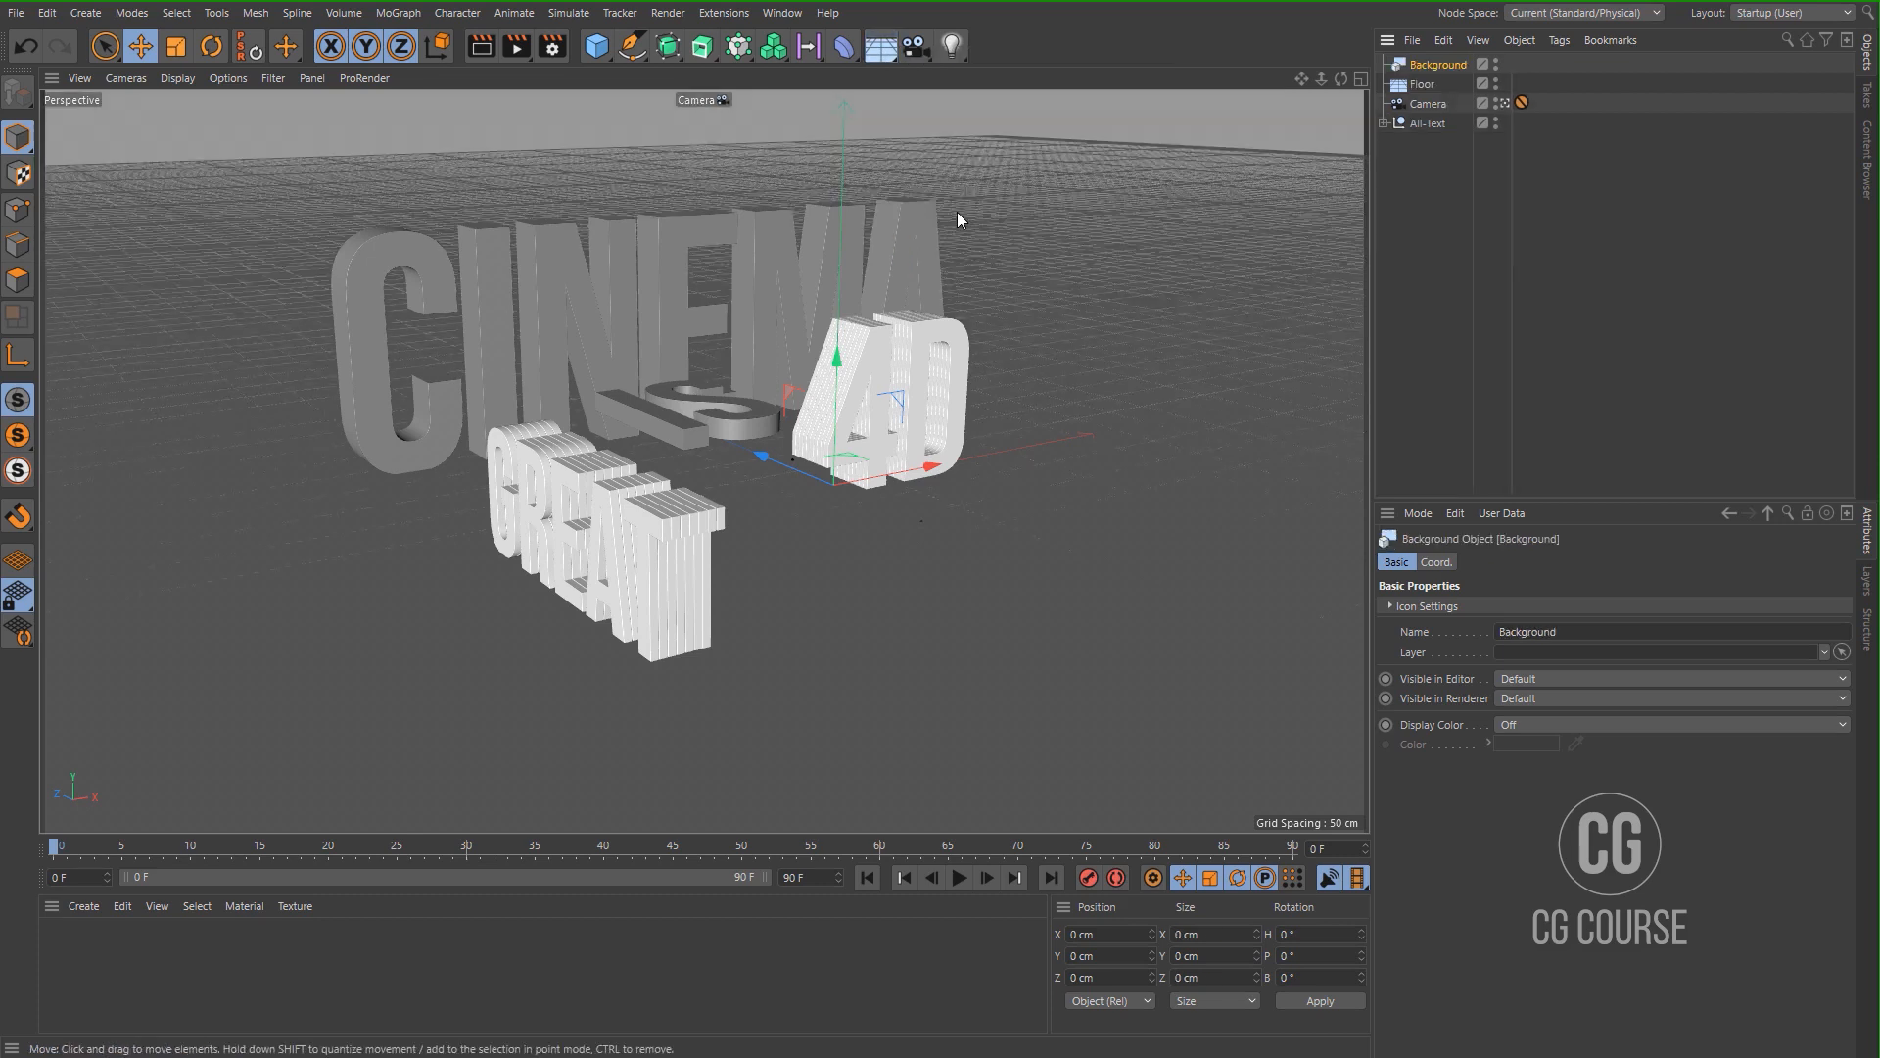
Set the render anti-aliasing to Best with a minimum level of 4x4.
left_click(552, 46)
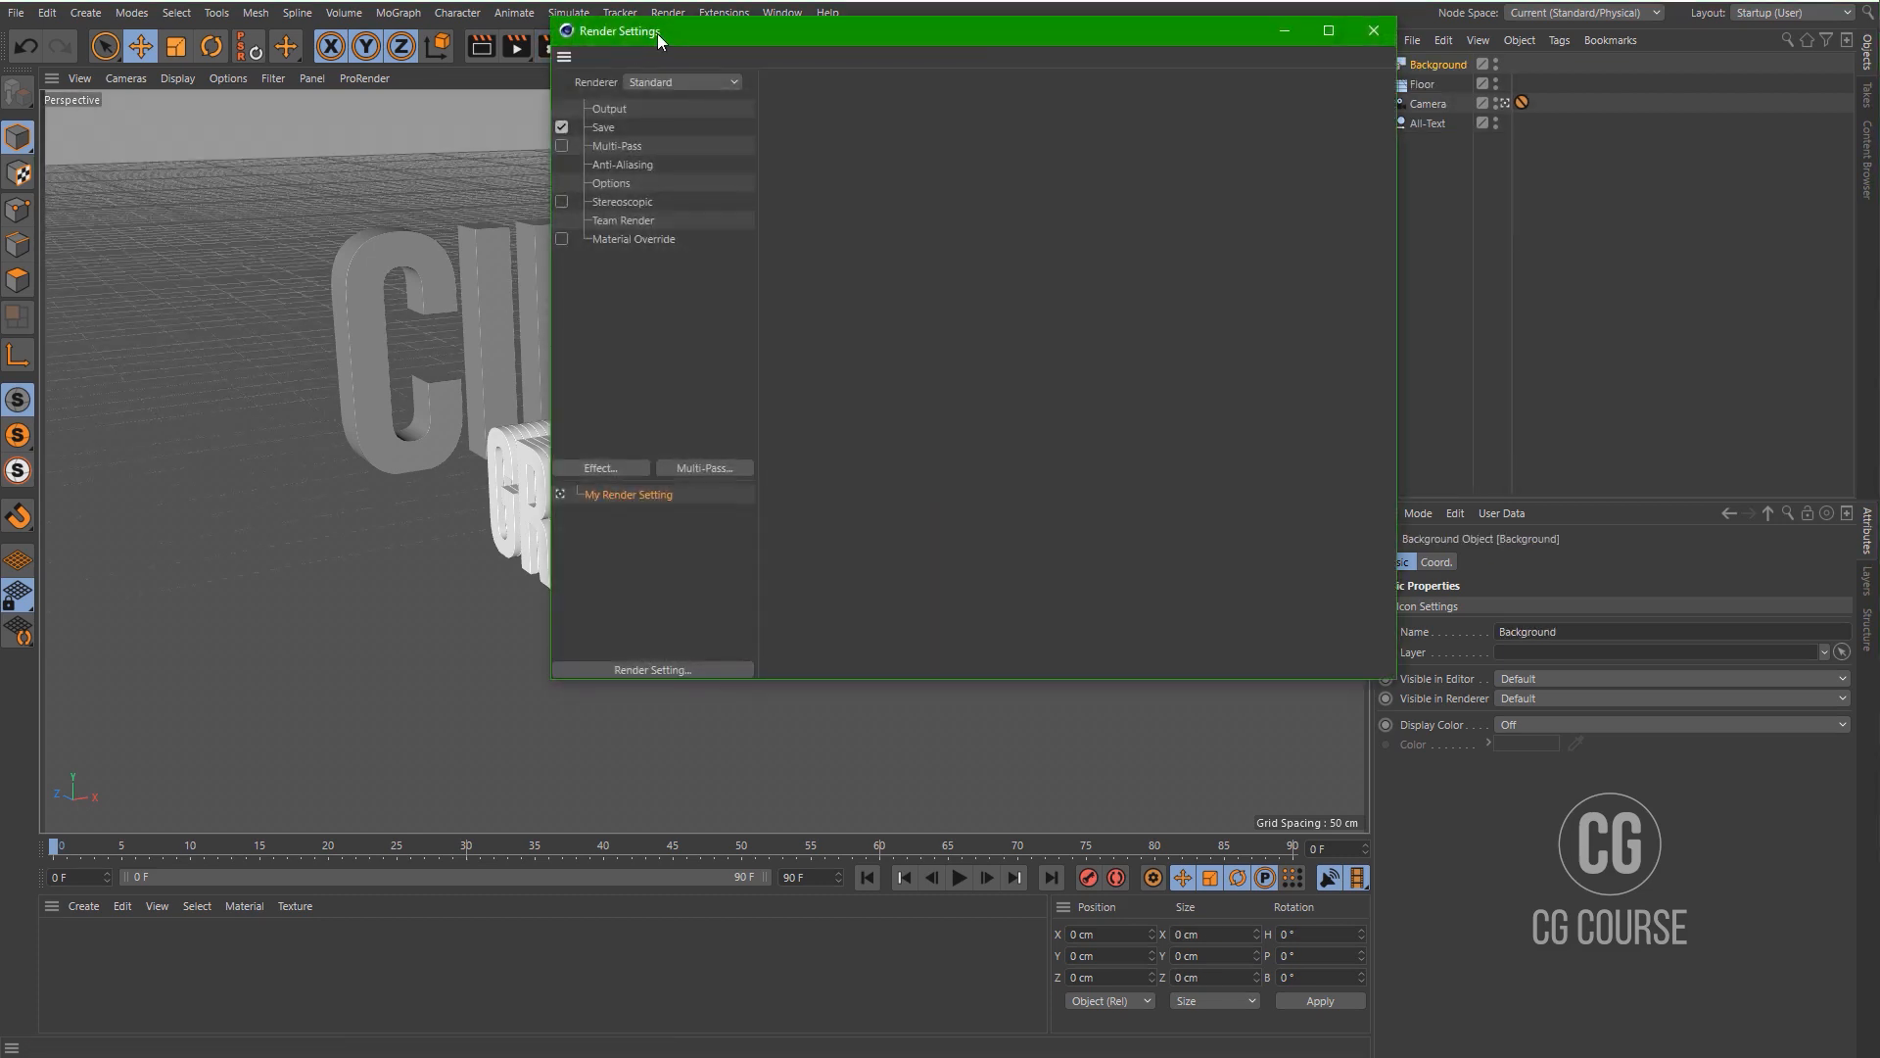
left_click_drag(656, 34, 546, 209)
left_click(526, 340)
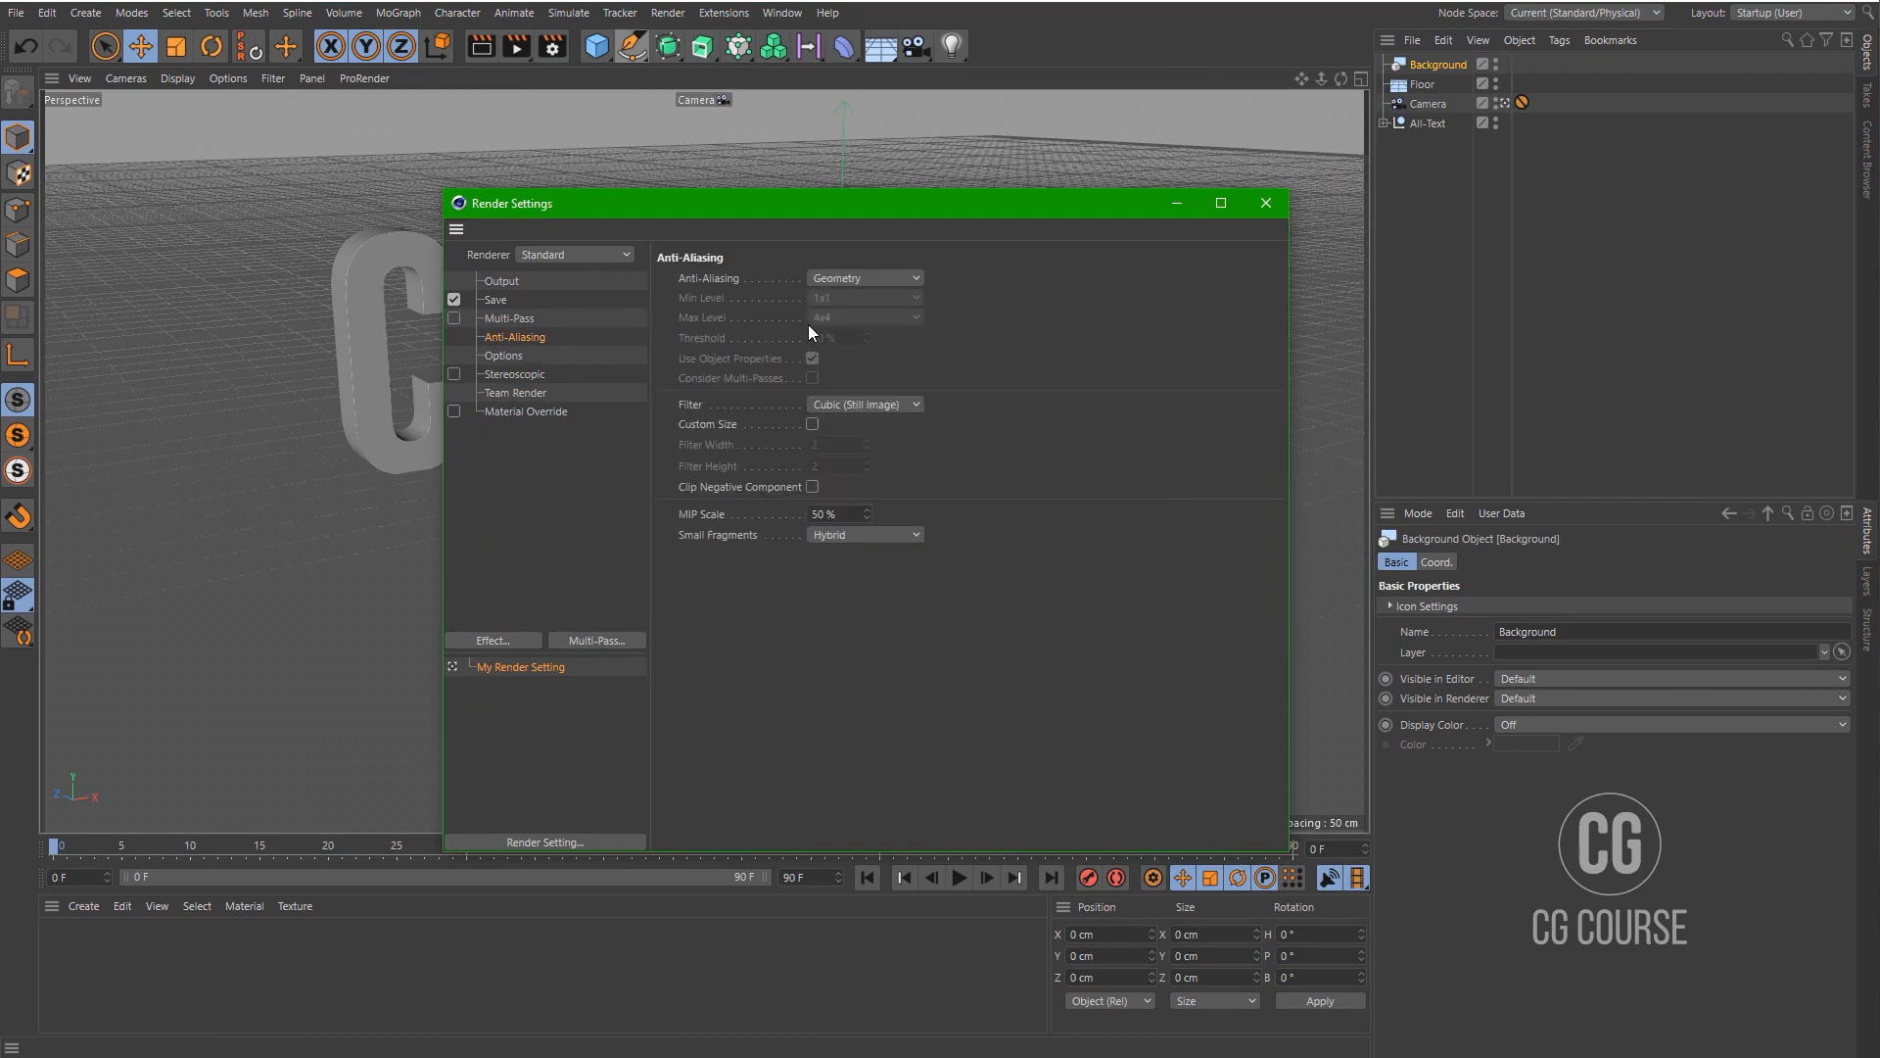
left_click(848, 280)
left_click(840, 343)
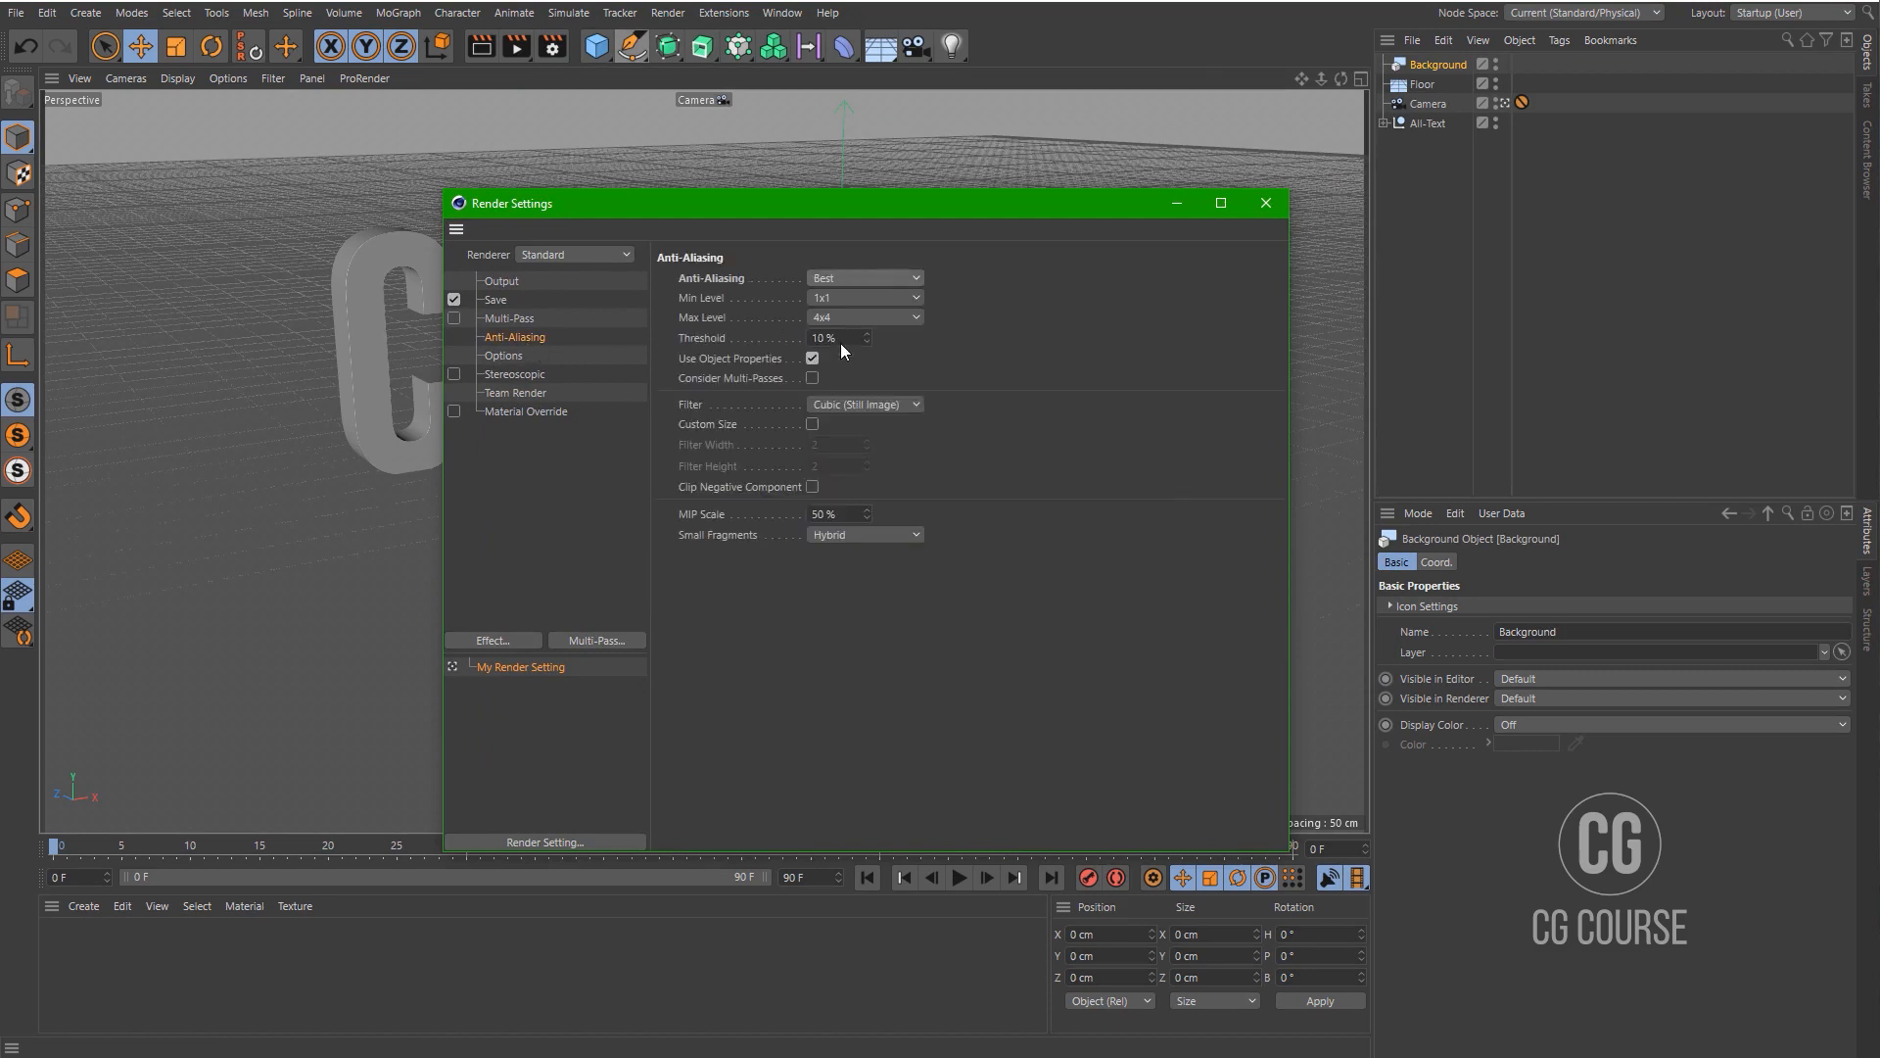
left_click(852, 300)
left_click(844, 355)
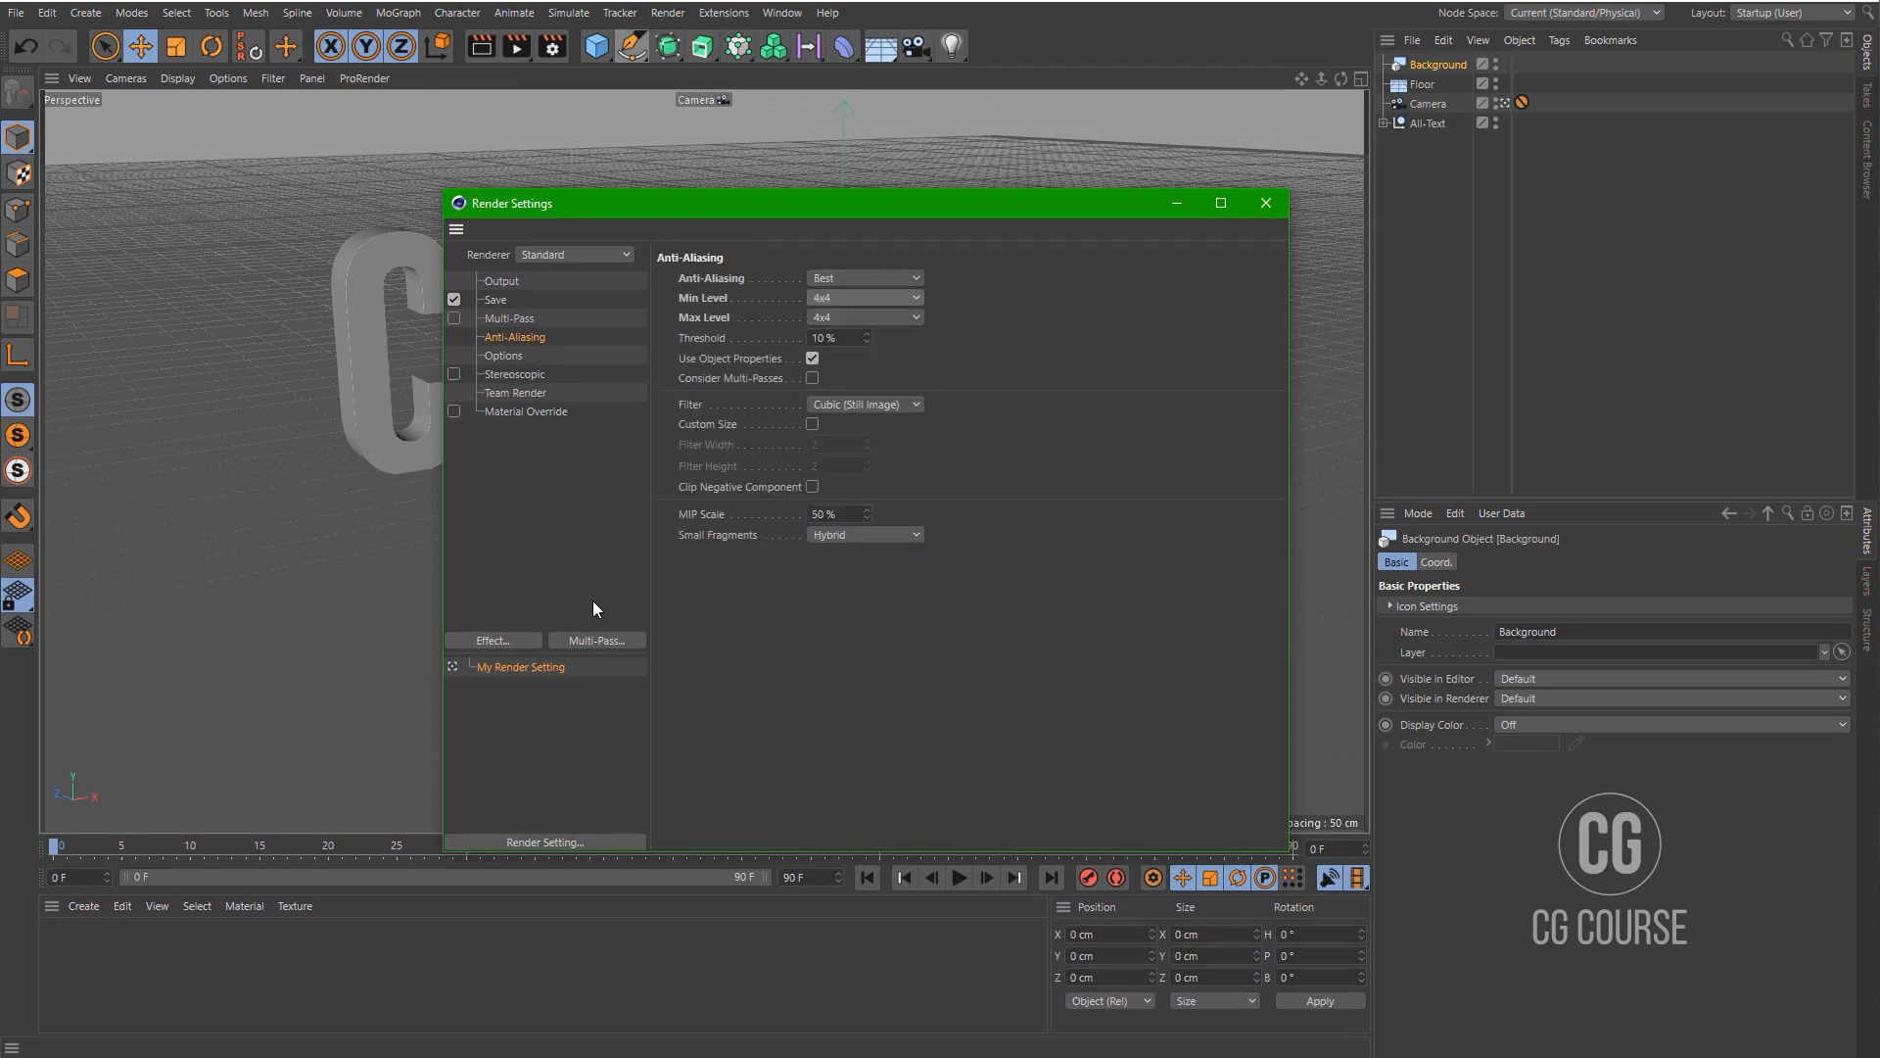
Add the Ambient Occlusion effect to the render settings and close them.
left_click(513, 644)
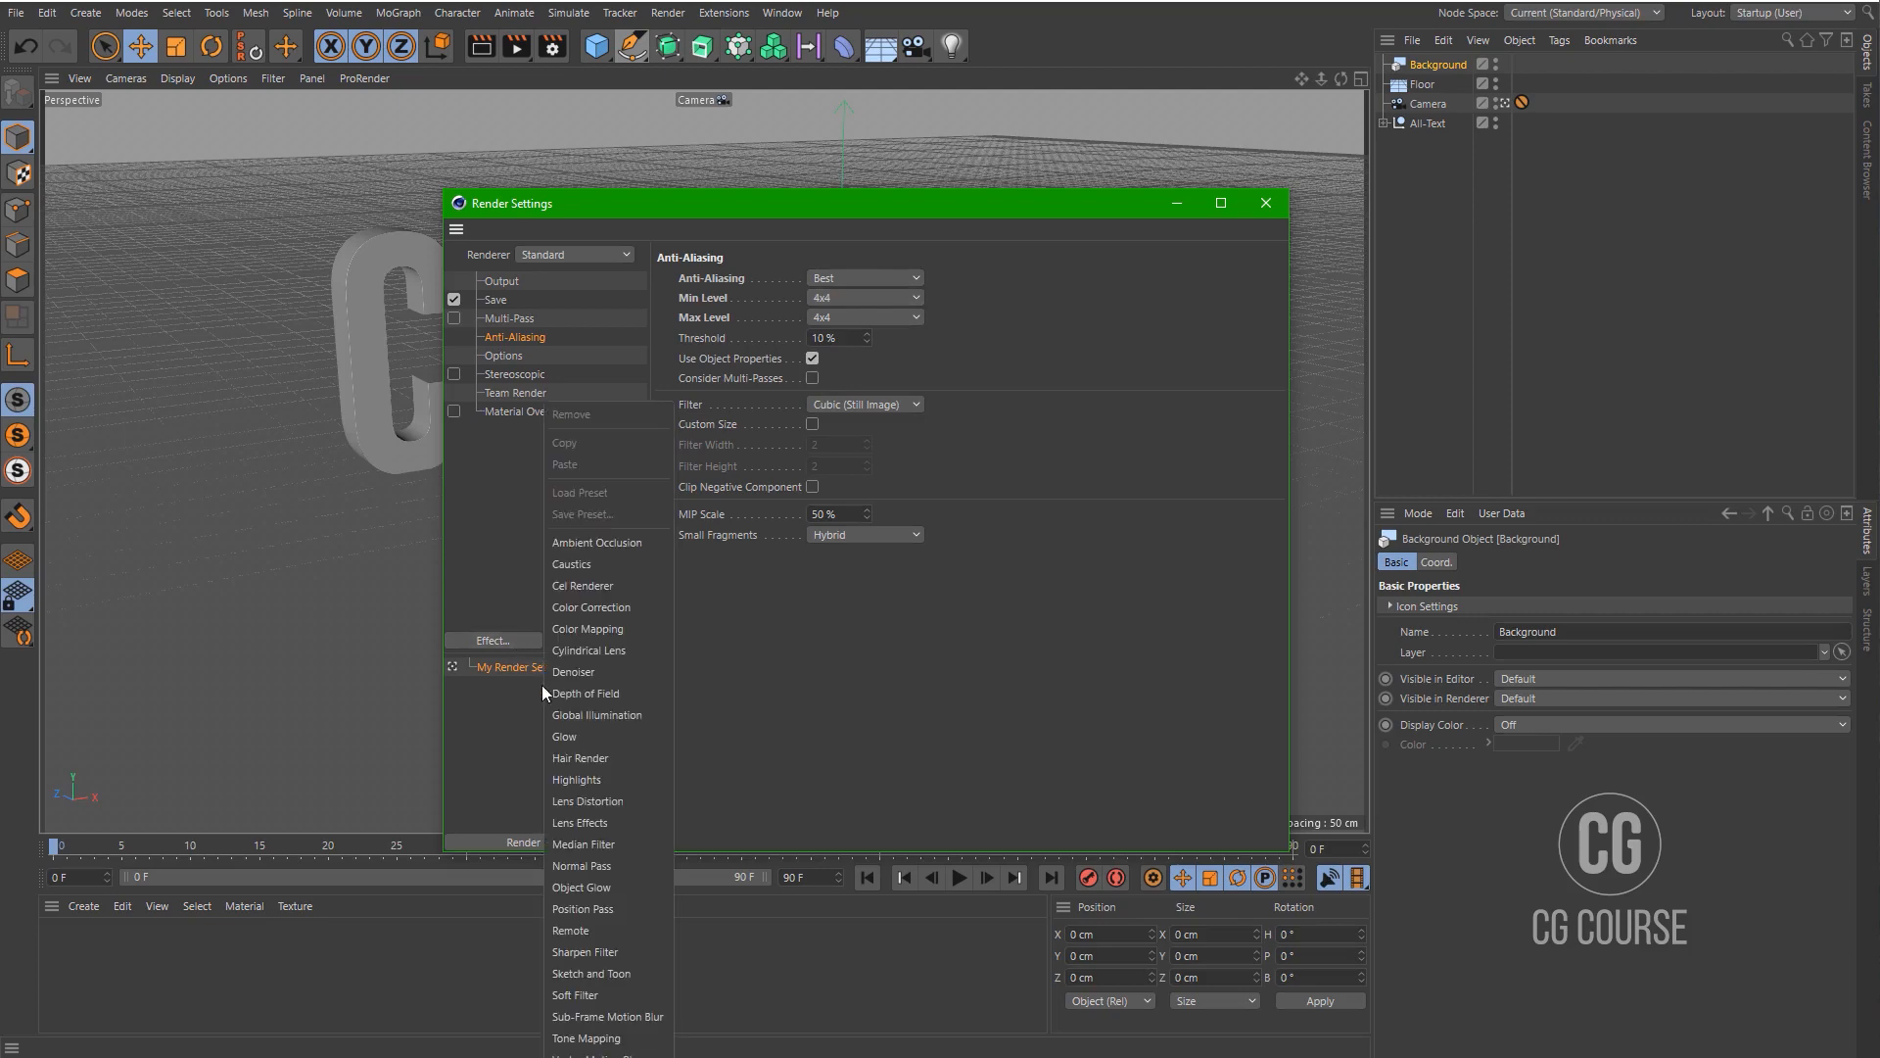
left_click(598, 545)
left_click(516, 46)
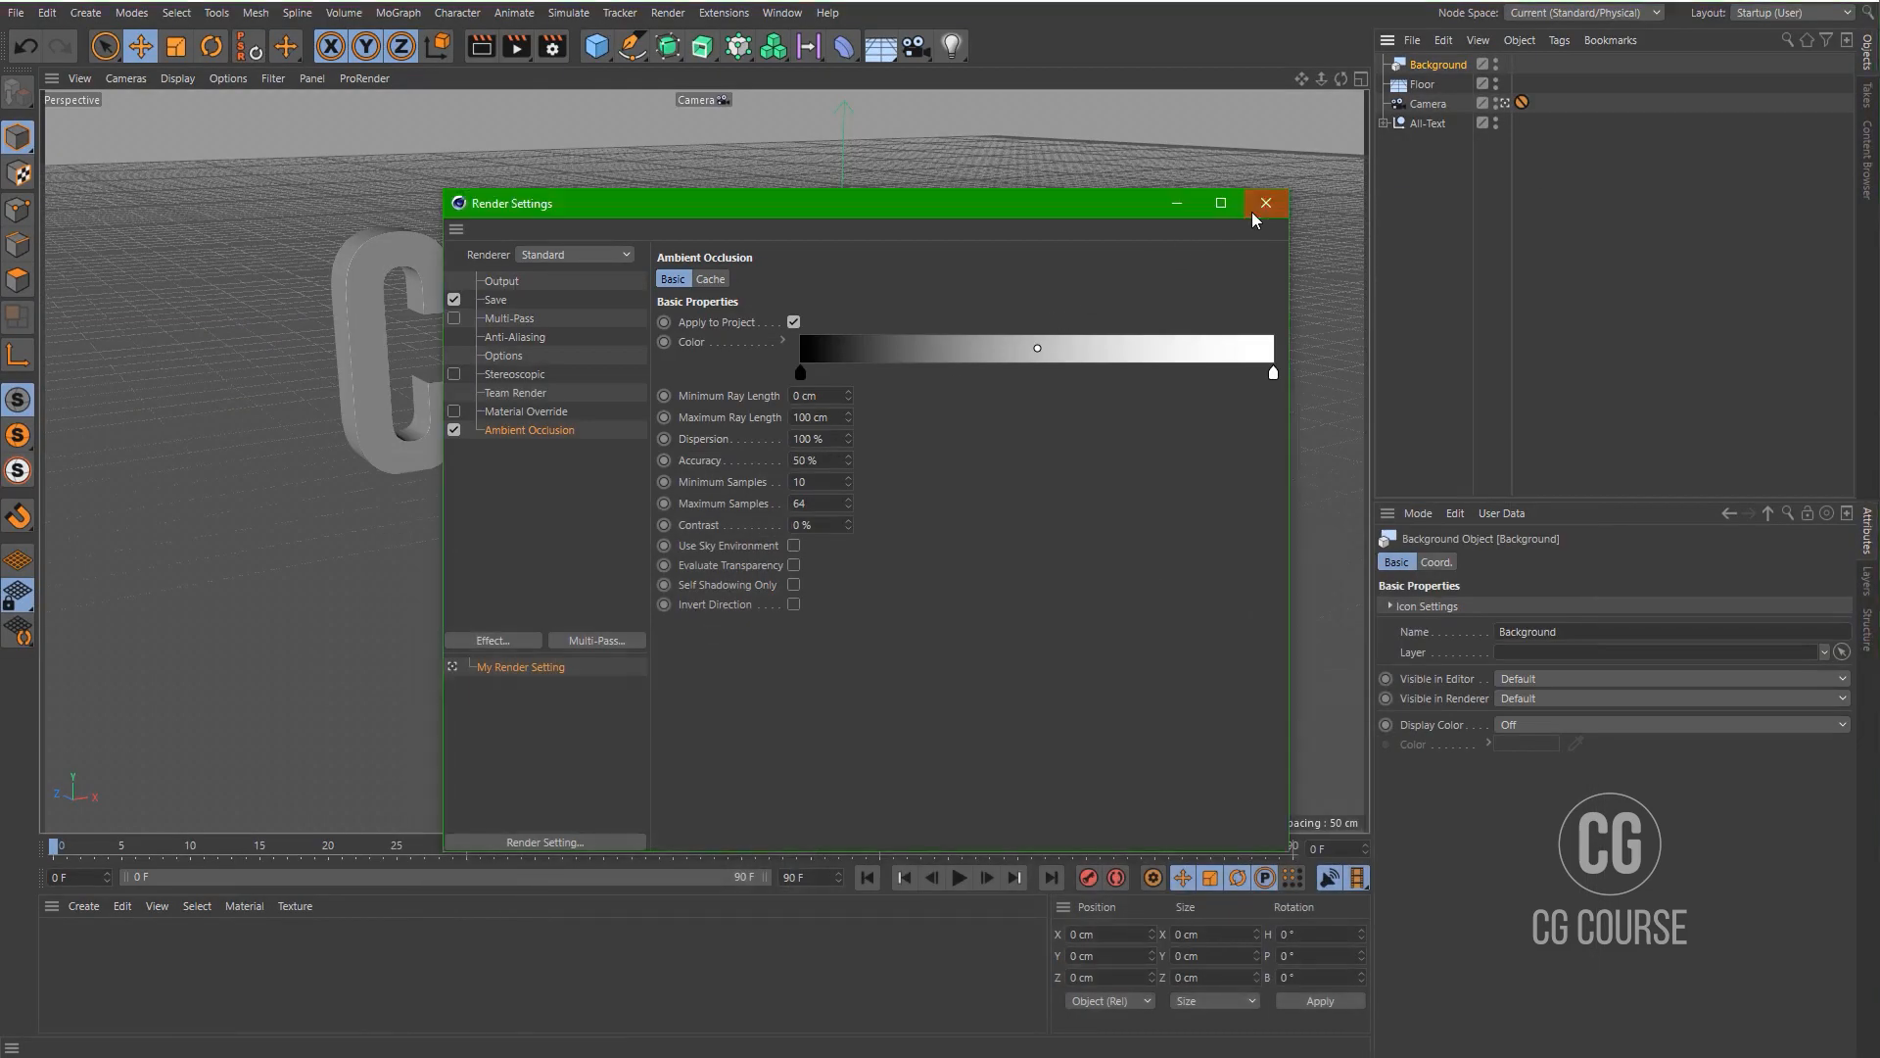
left_click(1251, 199)
Raise the Cinema extrusion to a Y position of about -16.9 cm, checking it against the floor line in the front view.
middle_click(908, 614)
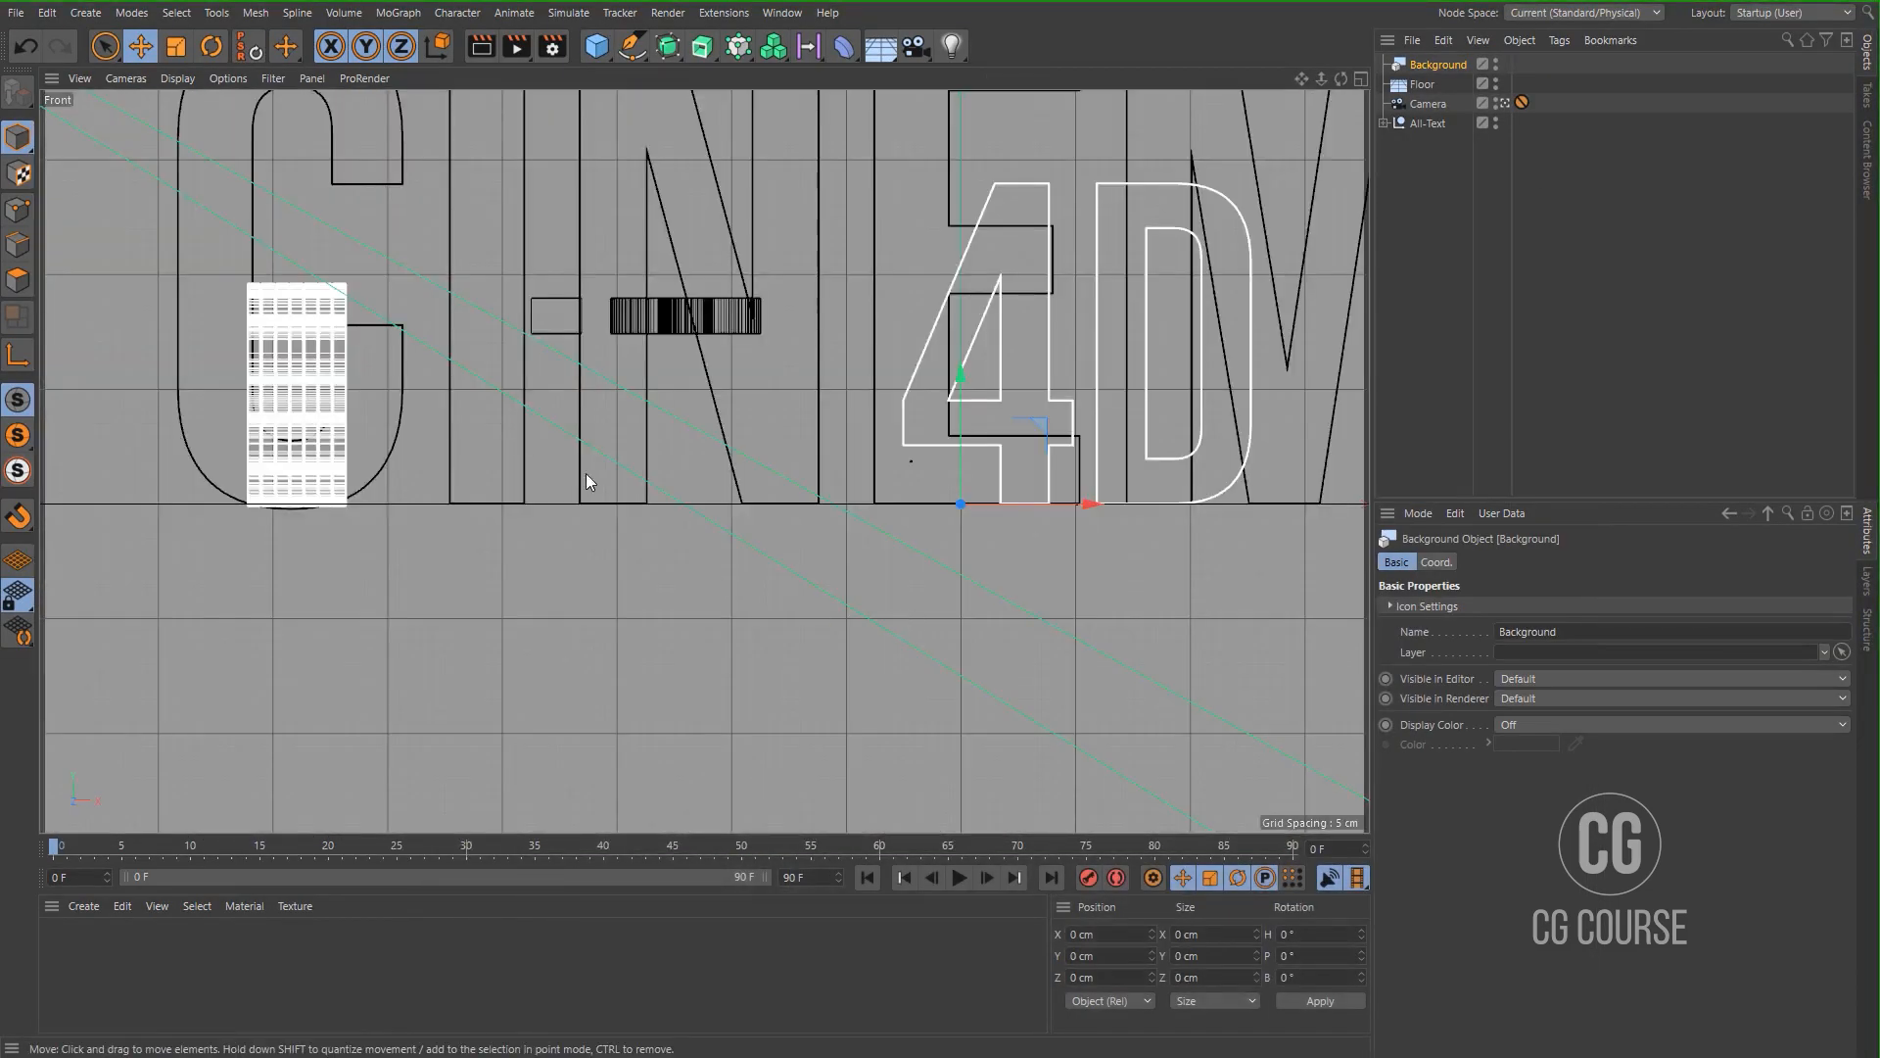
left_click(1383, 122)
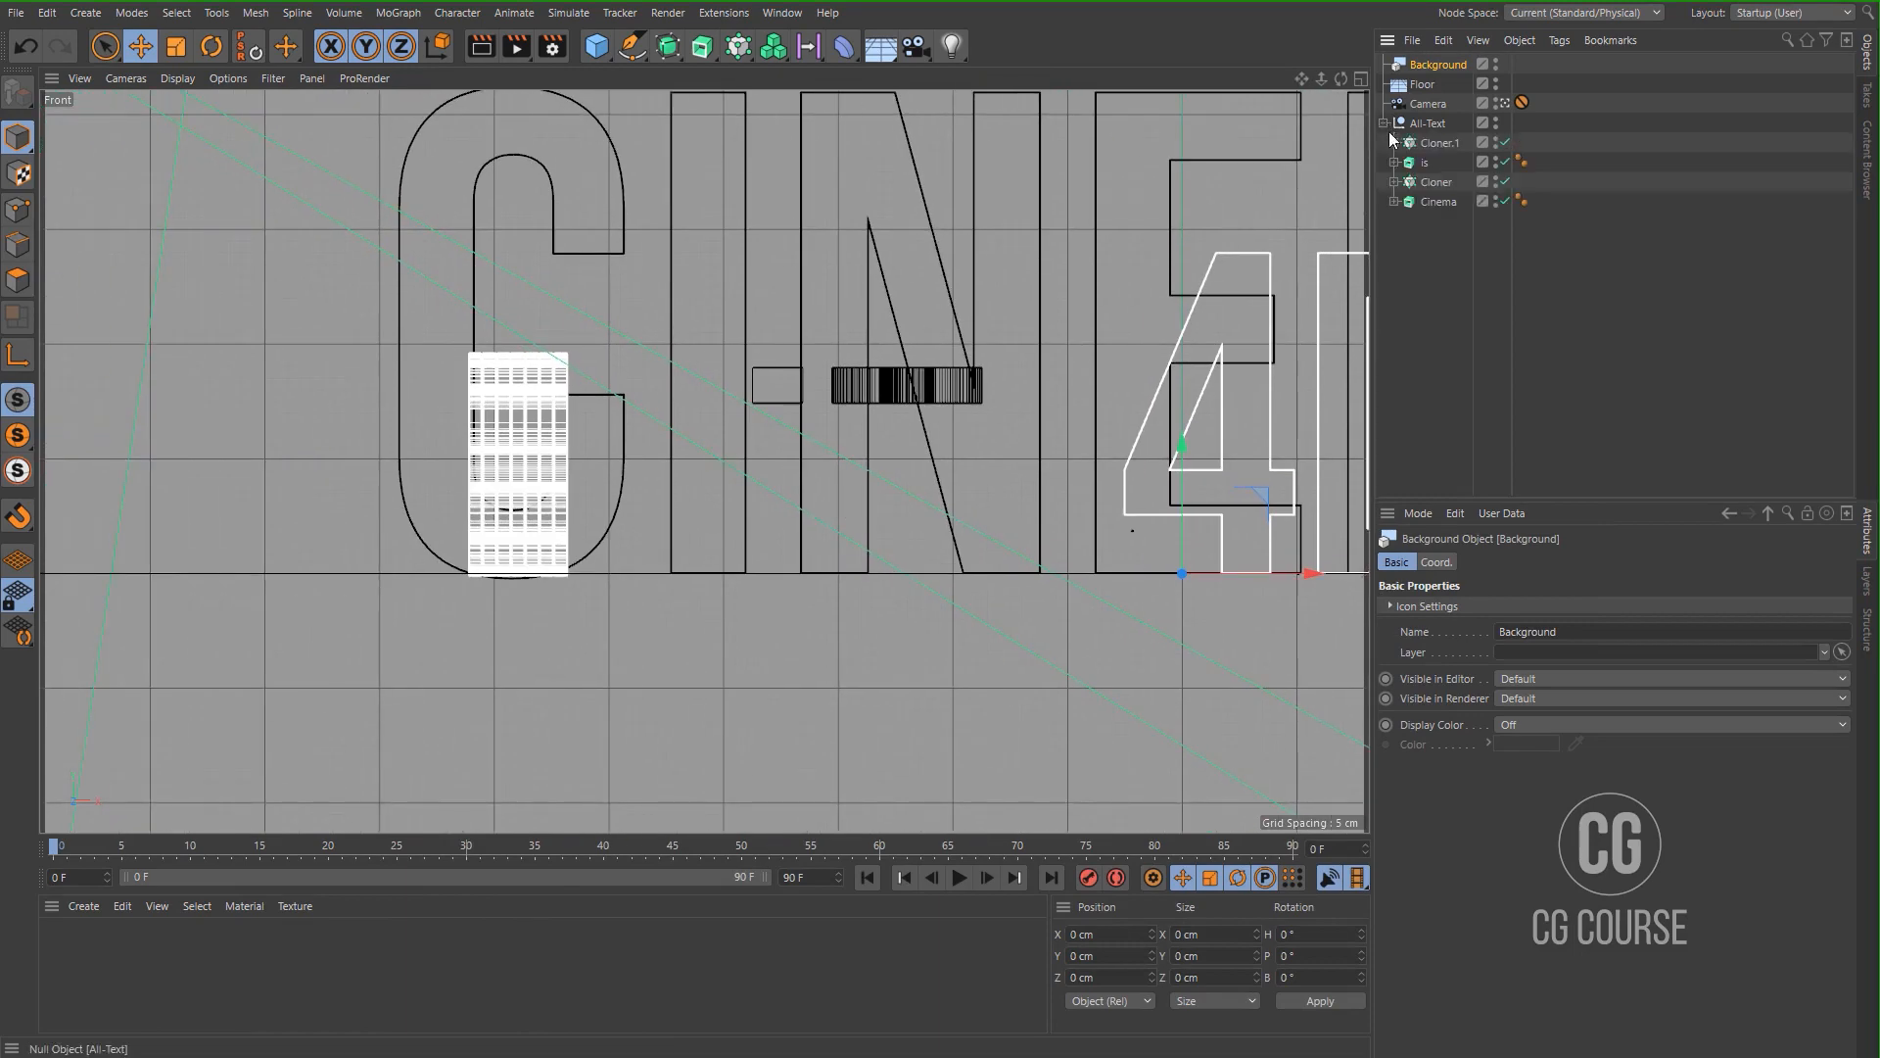
left_click(1430, 201)
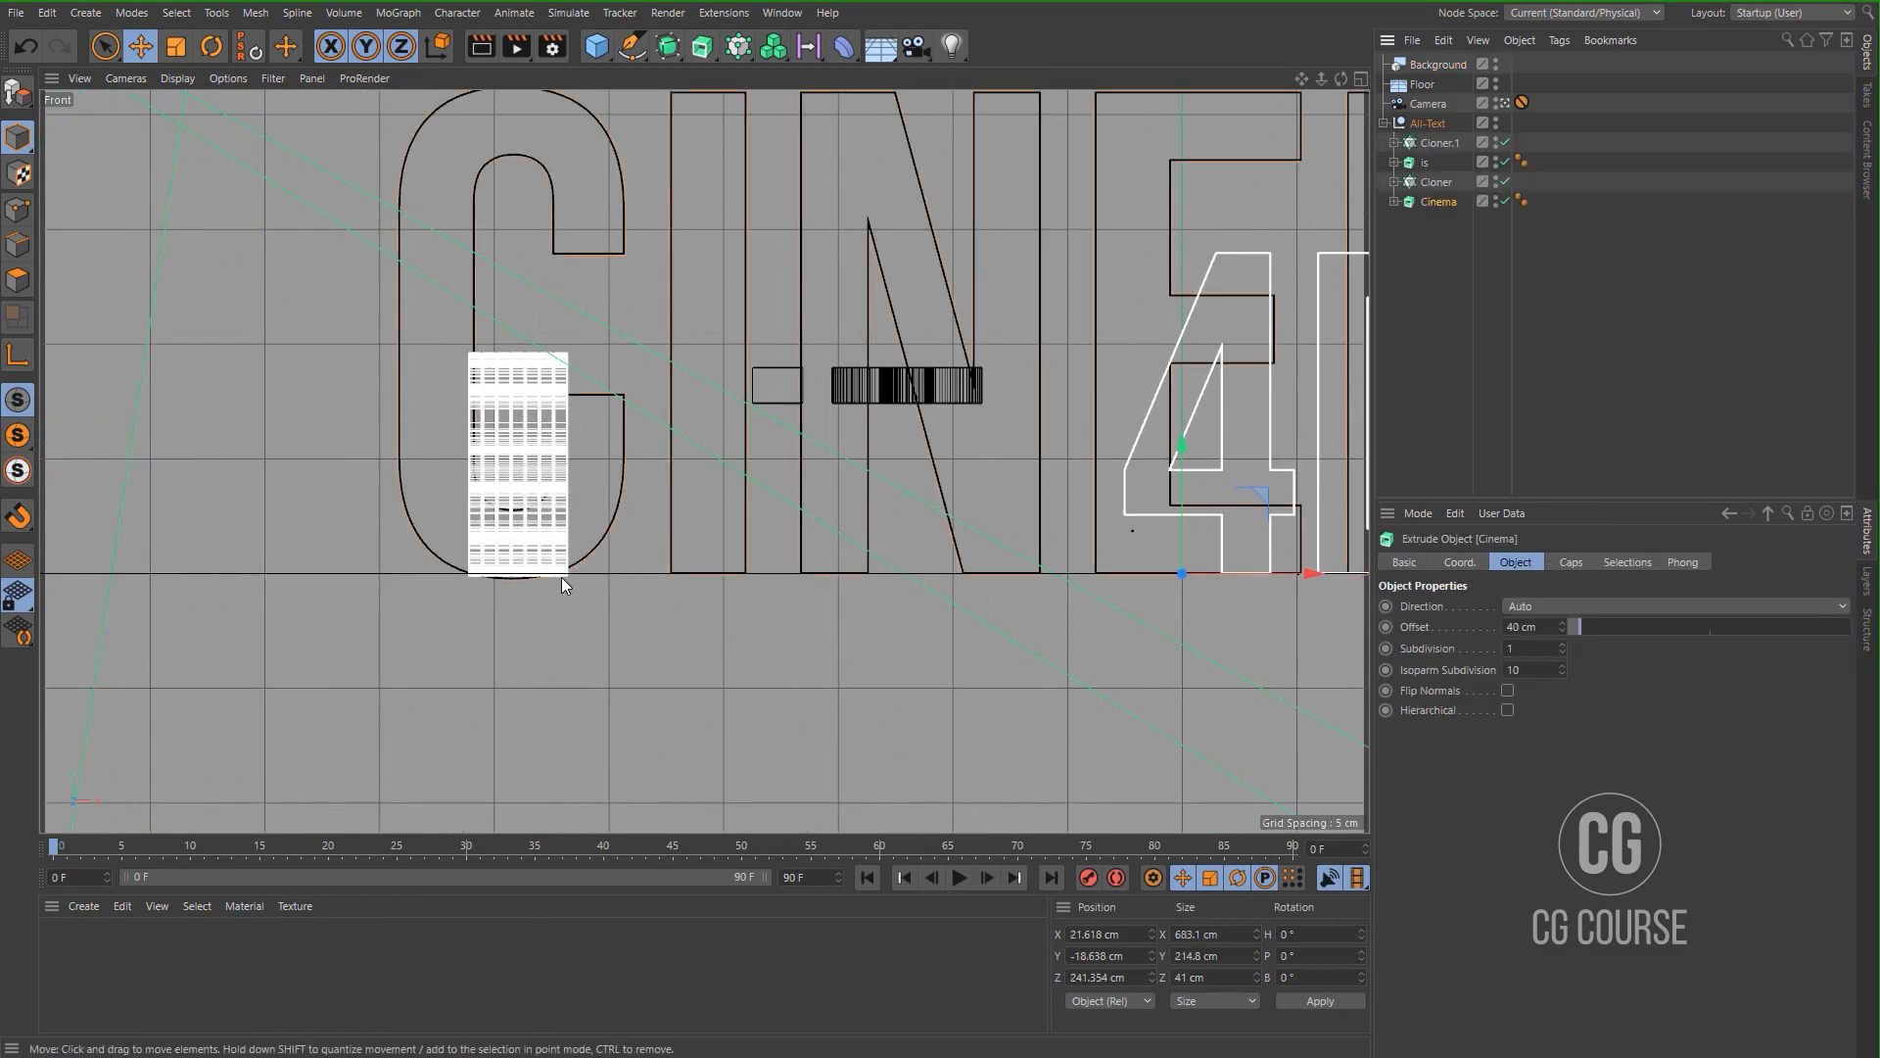
scroll(472, 568, "up", 4)
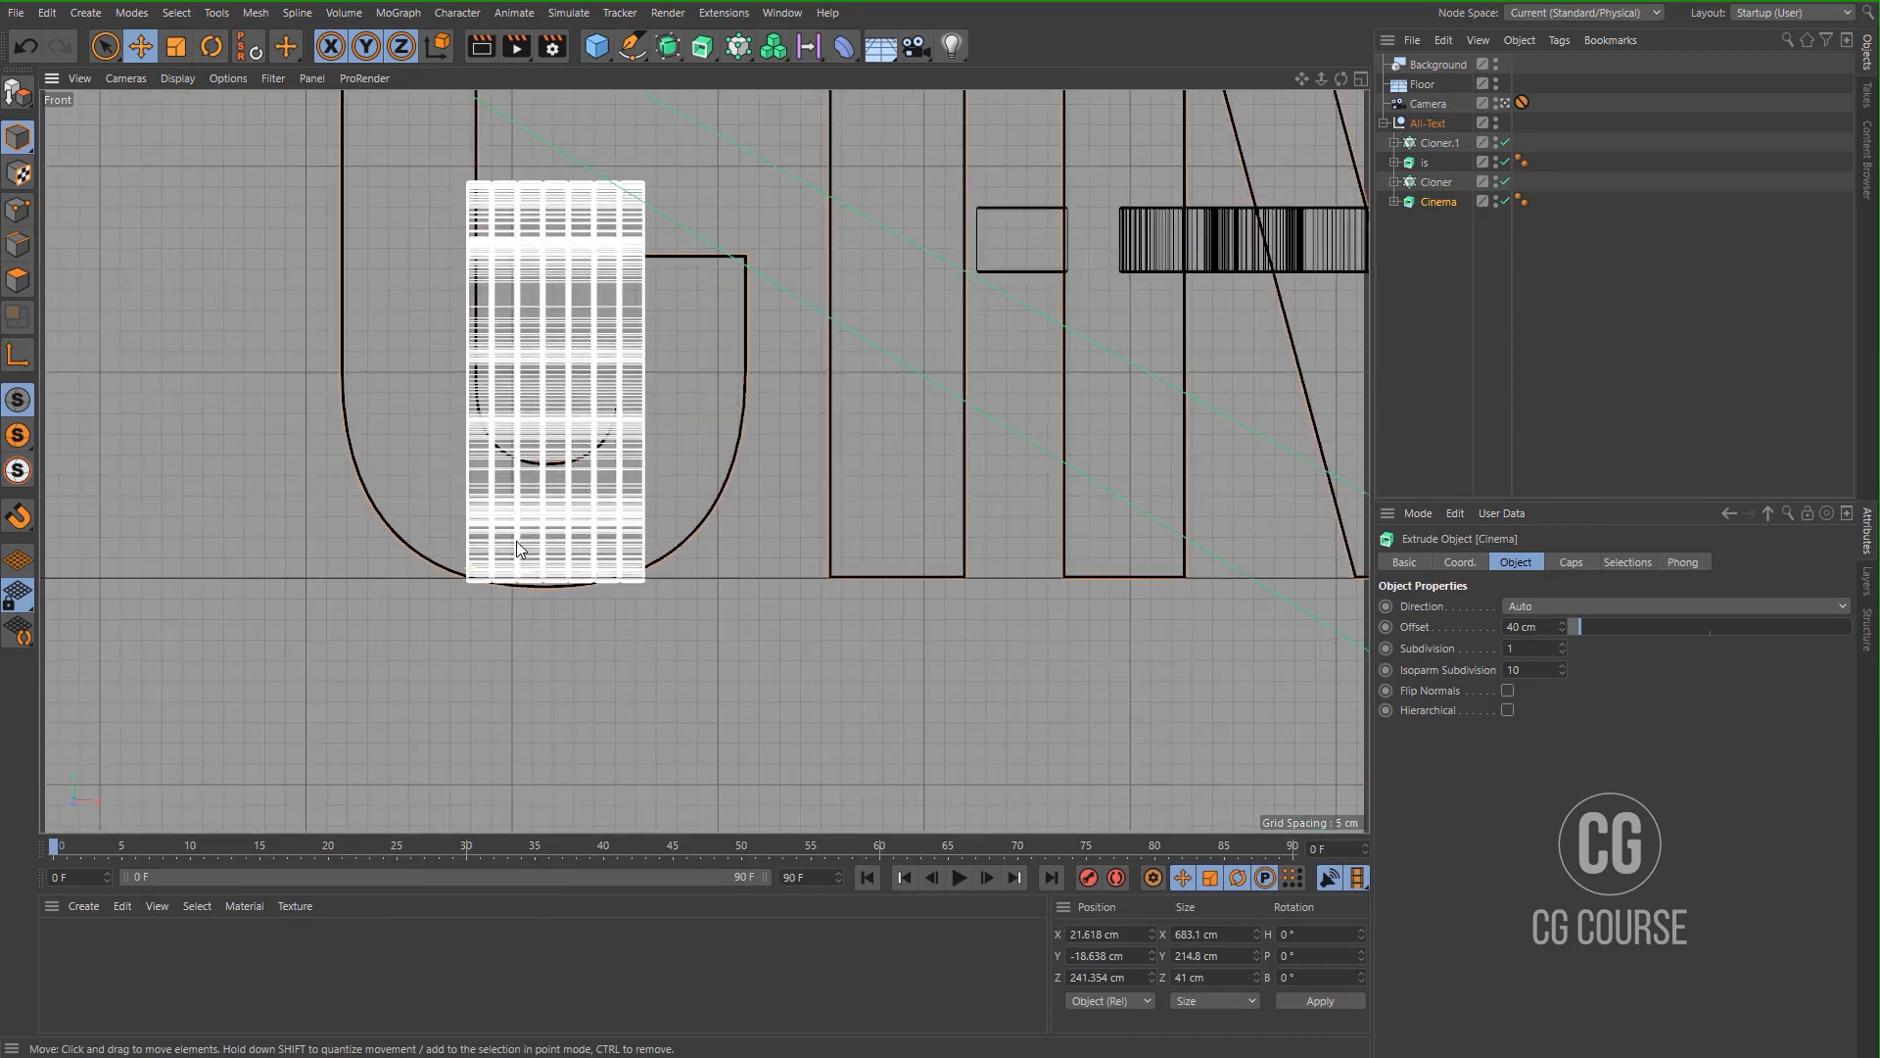
left_click(1456, 561)
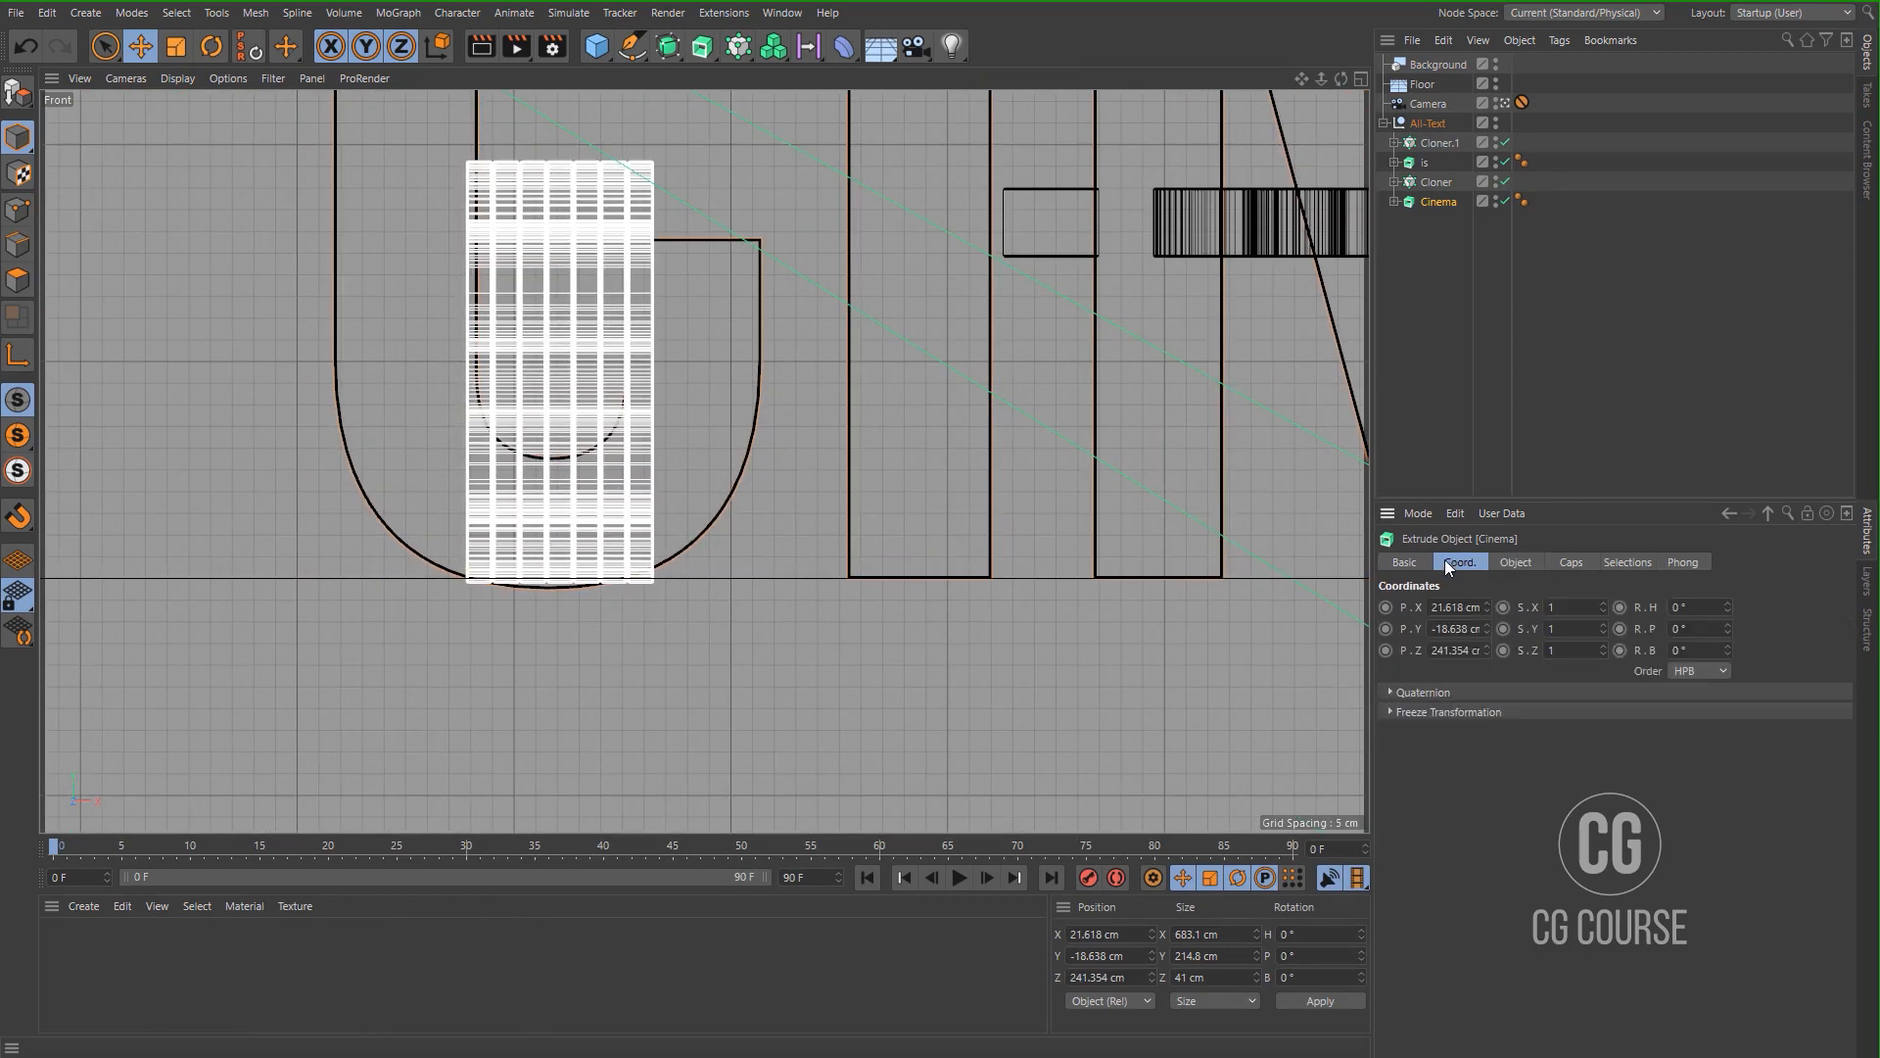
left_click(1486, 625)
left_click(1485, 622)
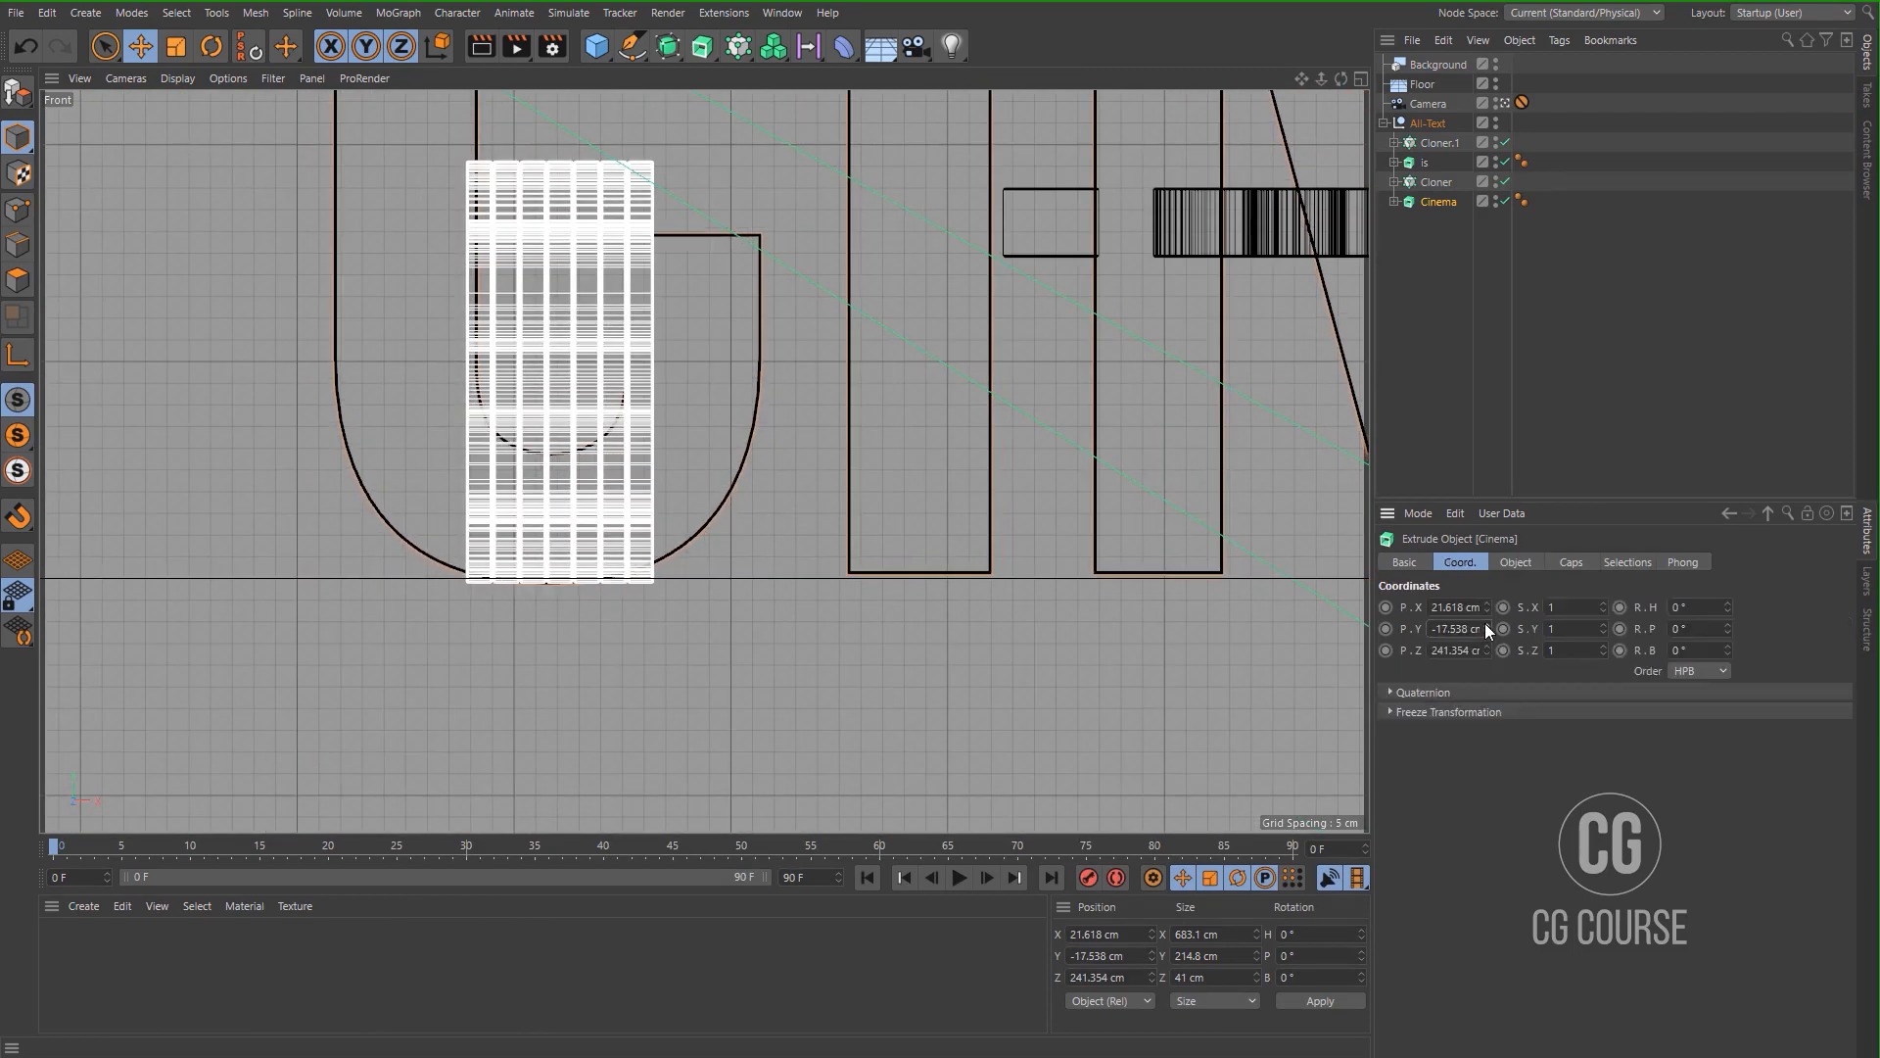
left_click(1485, 623)
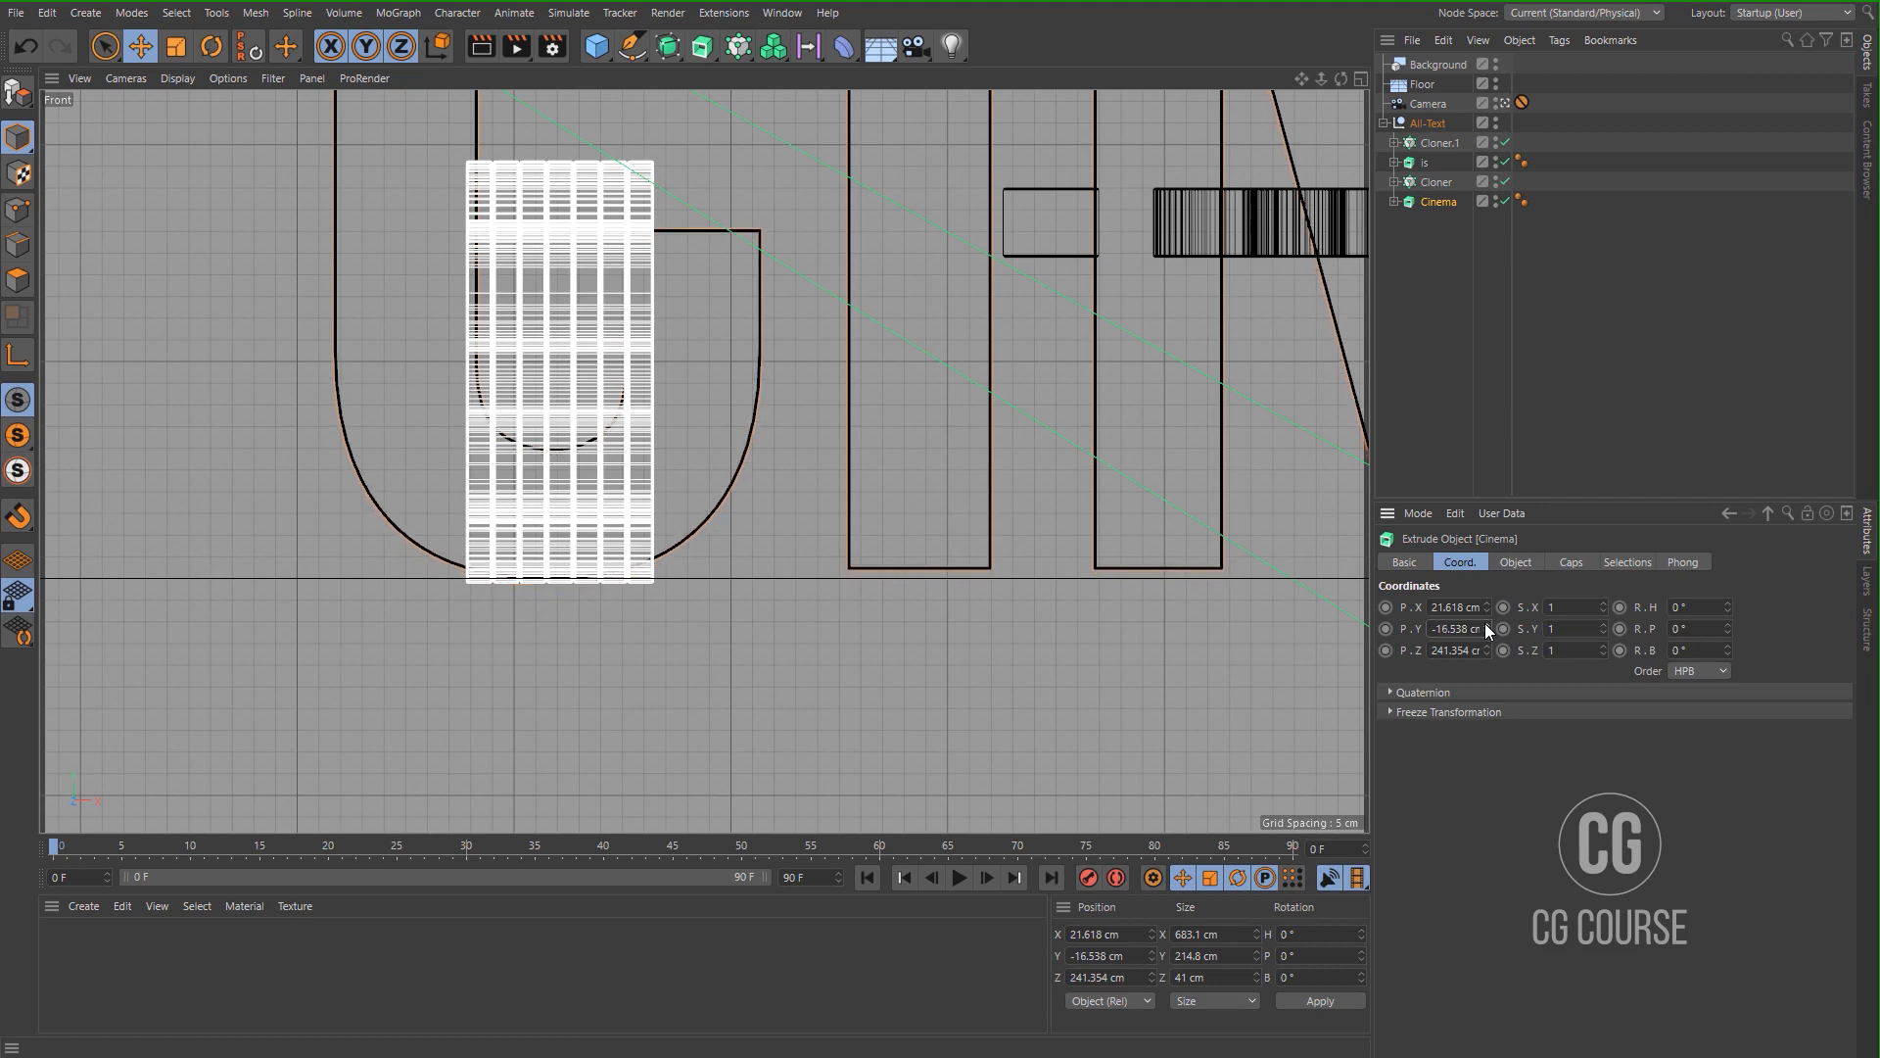
left_click(1486, 631)
left_click(1486, 632)
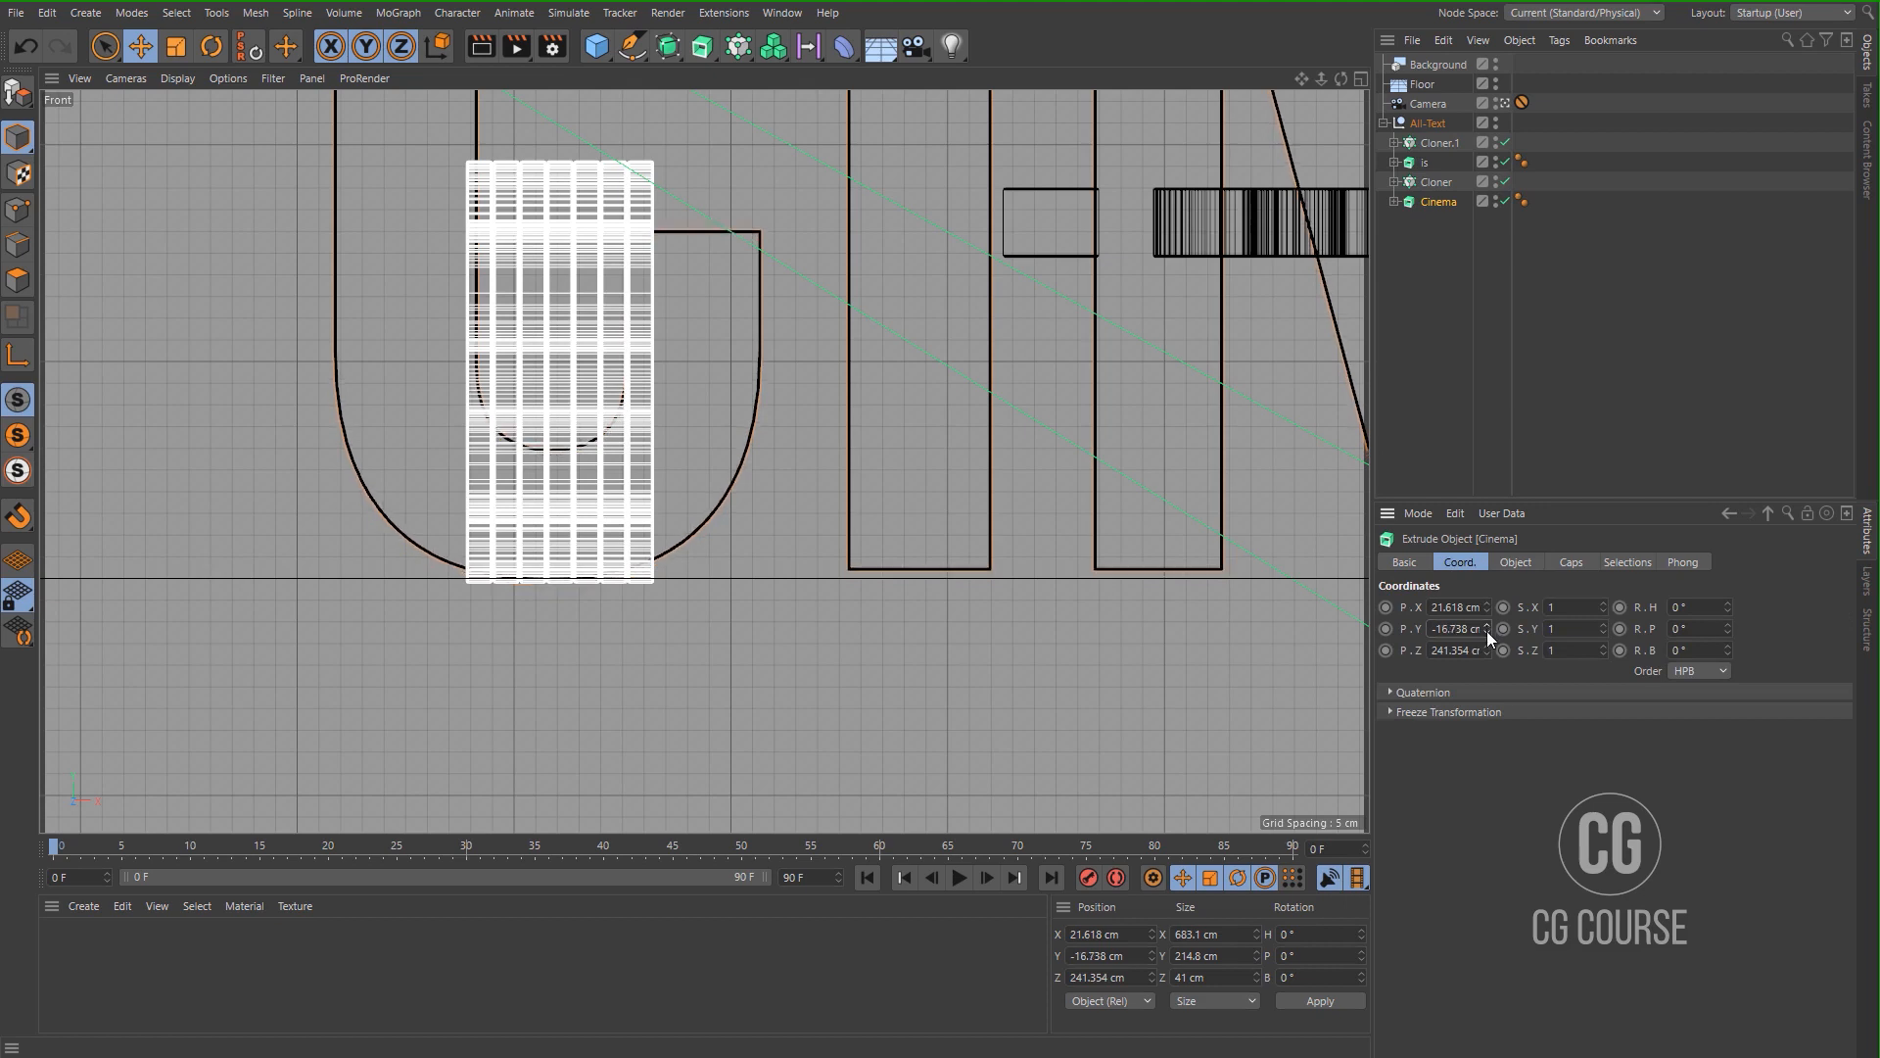
left_click(1487, 631)
left_click(1486, 631)
Raise the Great cloner to a Y position of about -17.2 cm so that it rests on the floor.
middle_click(1081, 584)
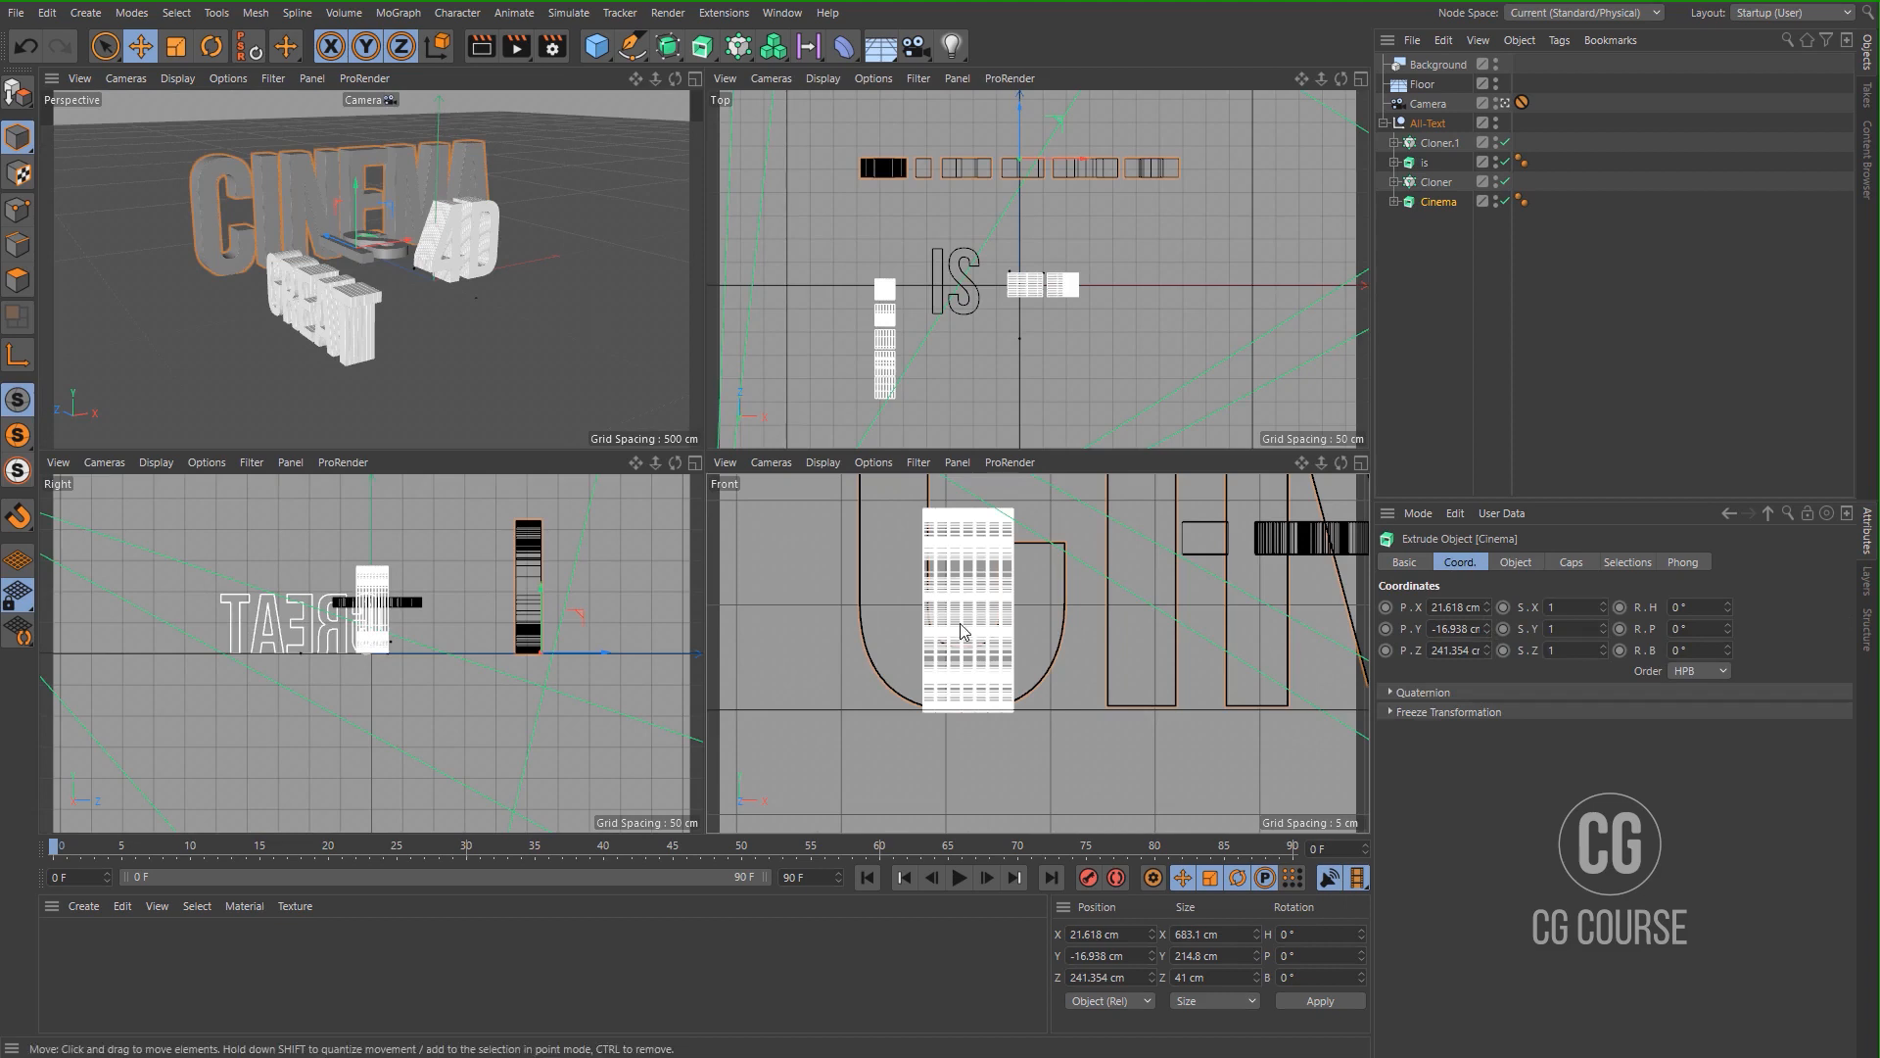
left_click(1436, 182)
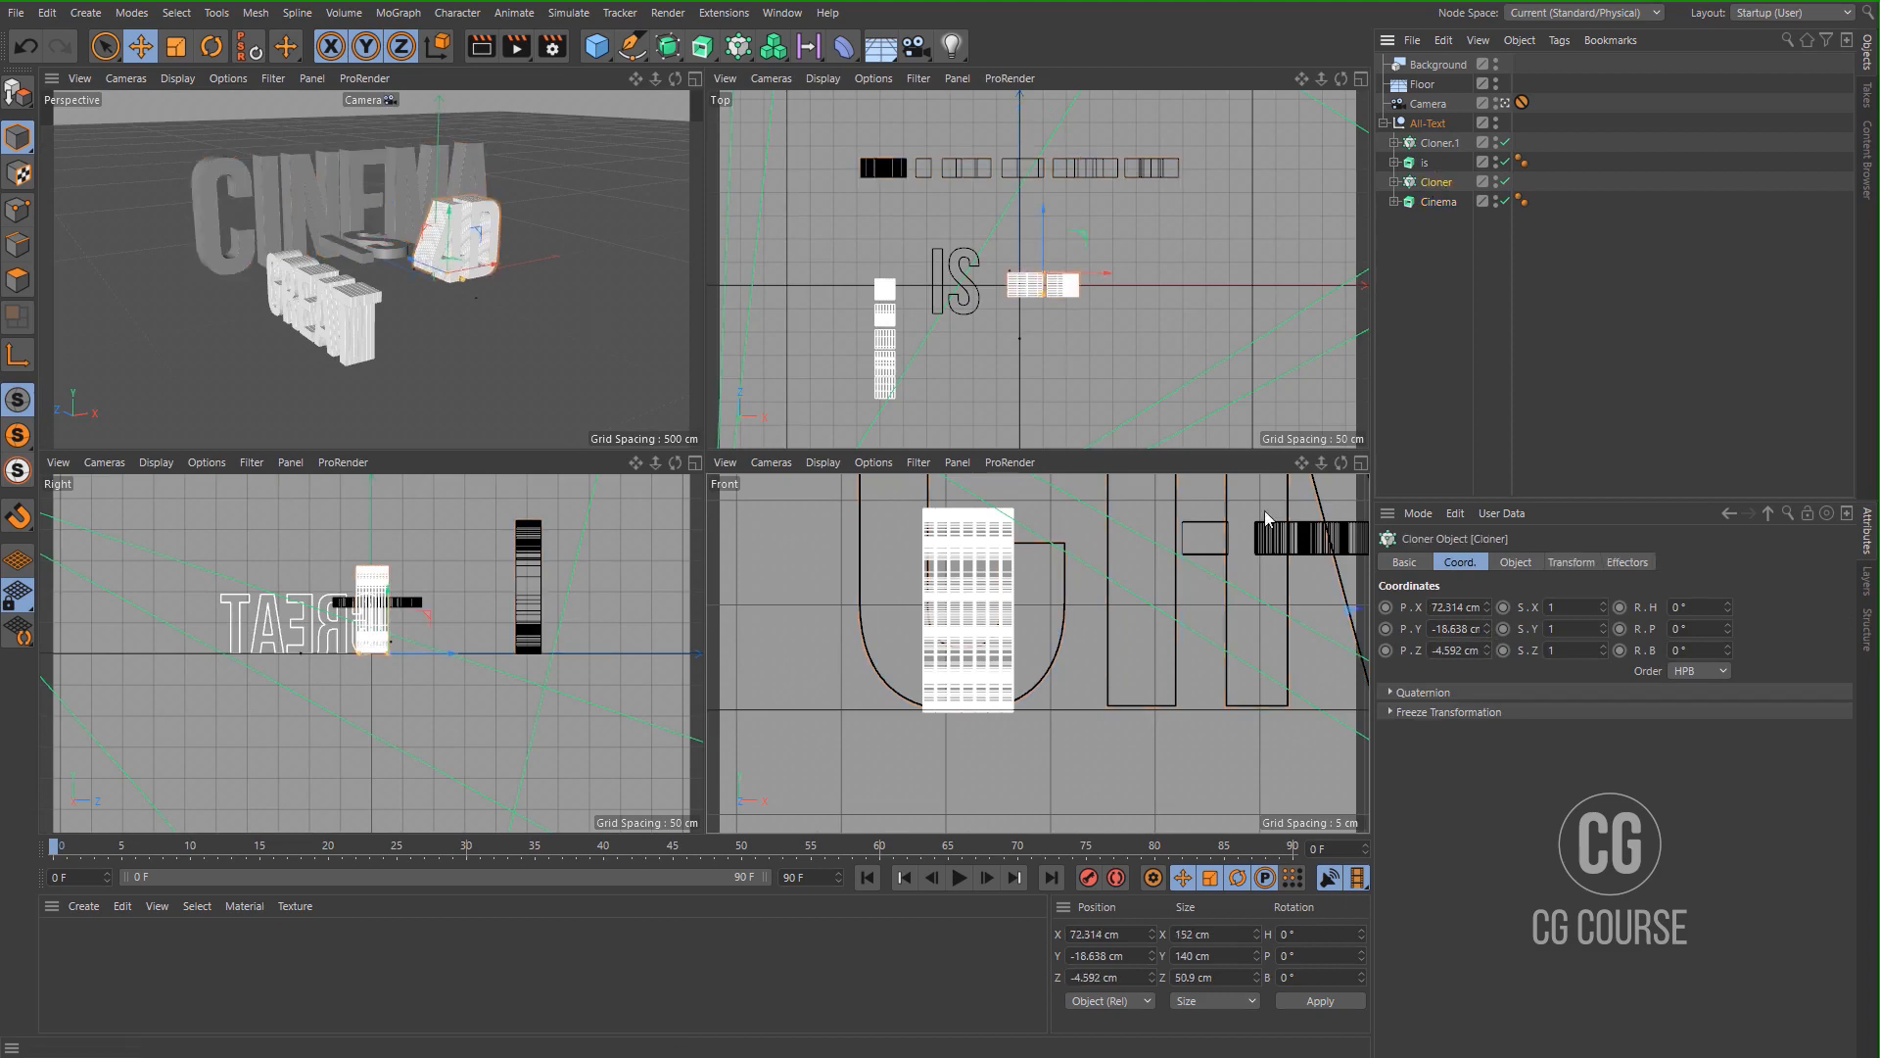
left_click(1436, 145)
scroll(954, 735, "up", 4)
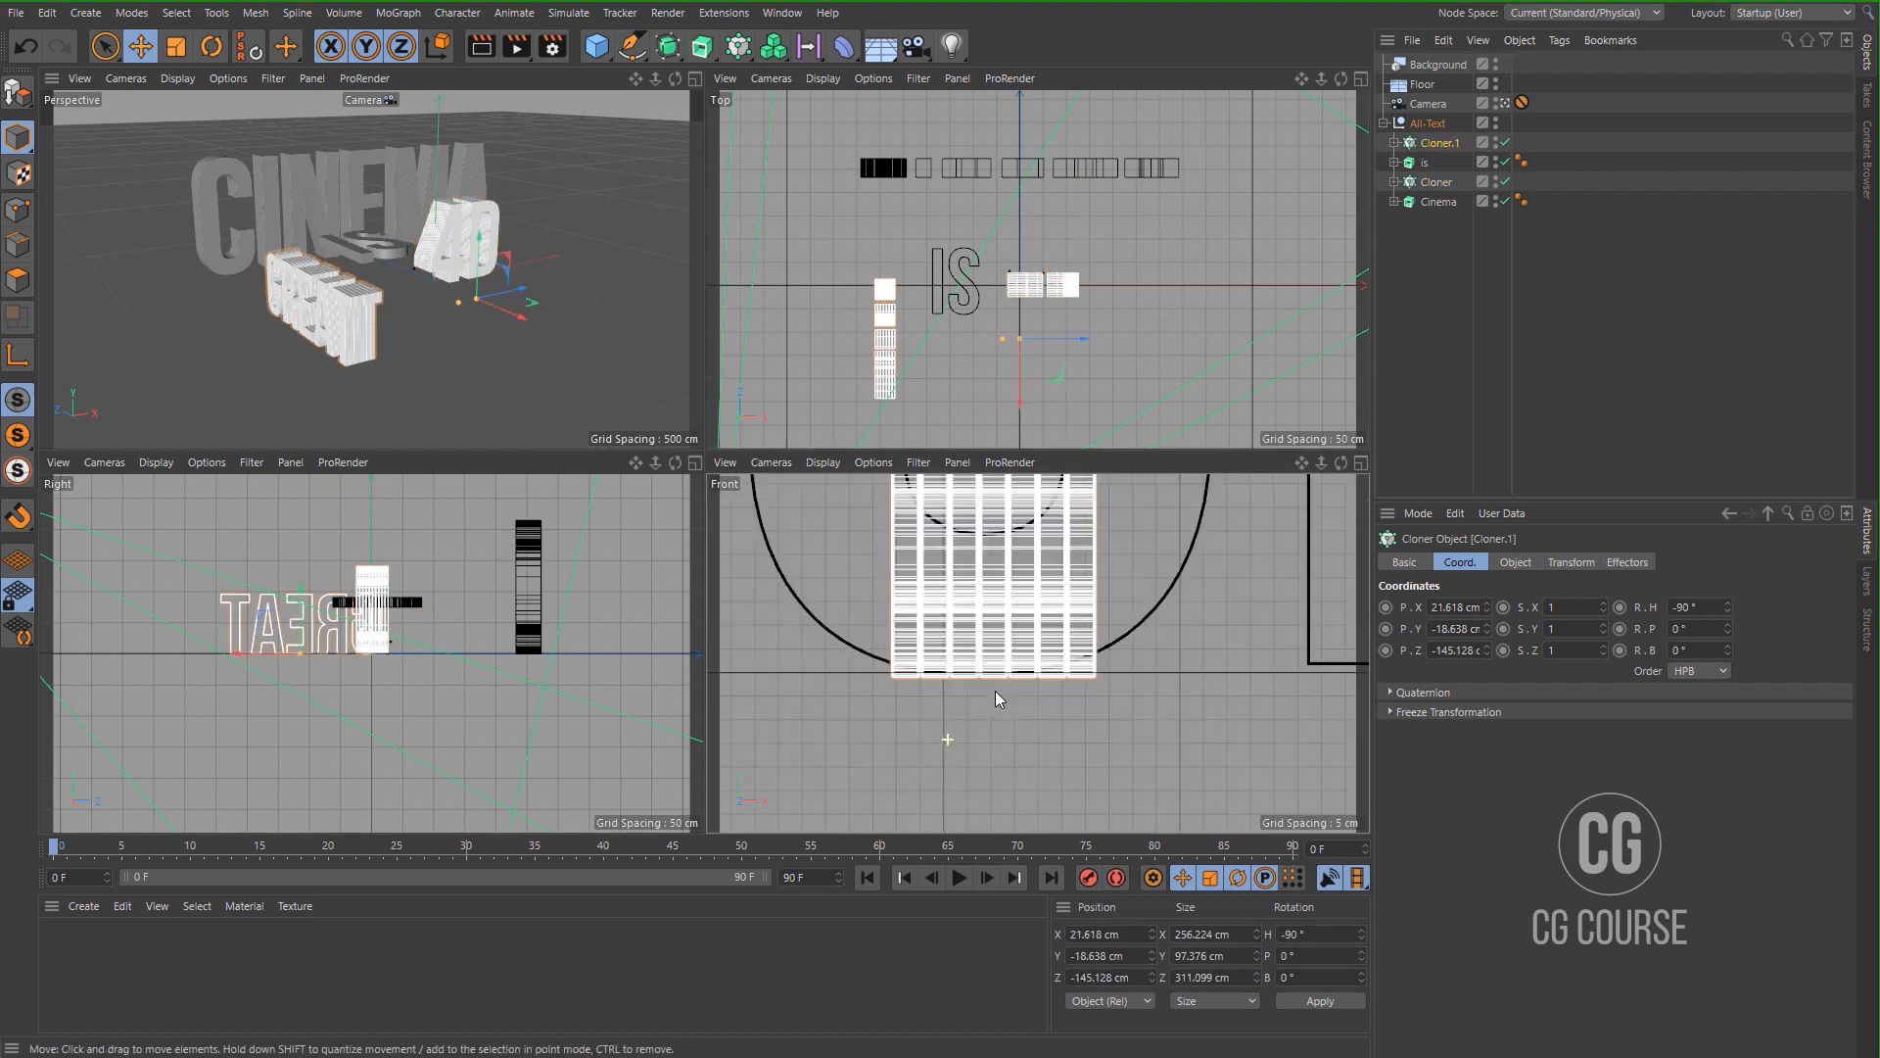
left_click_drag(1485, 624, 1484, 623)
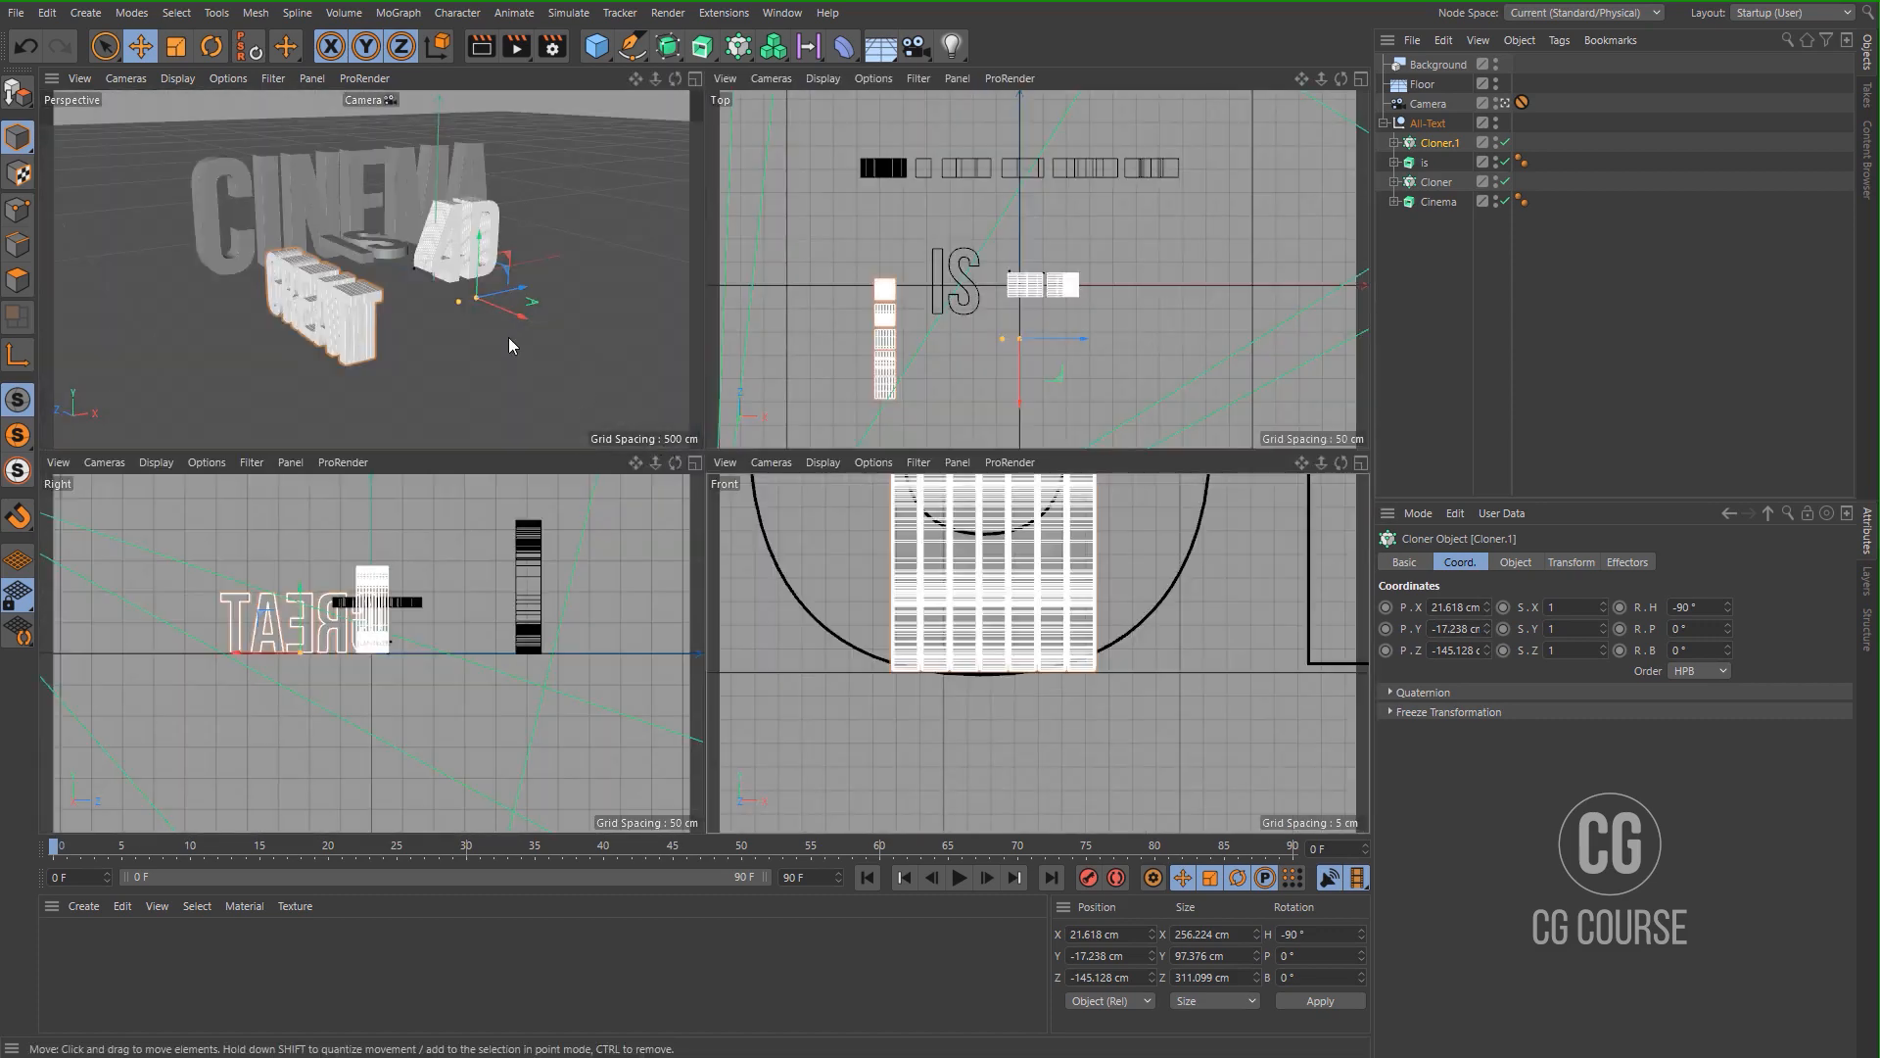
middle_click(508, 337)
Delete the camera's Protection tag and reframe the camera closer to the words from a slightly lower angle.
left_click(1417, 350)
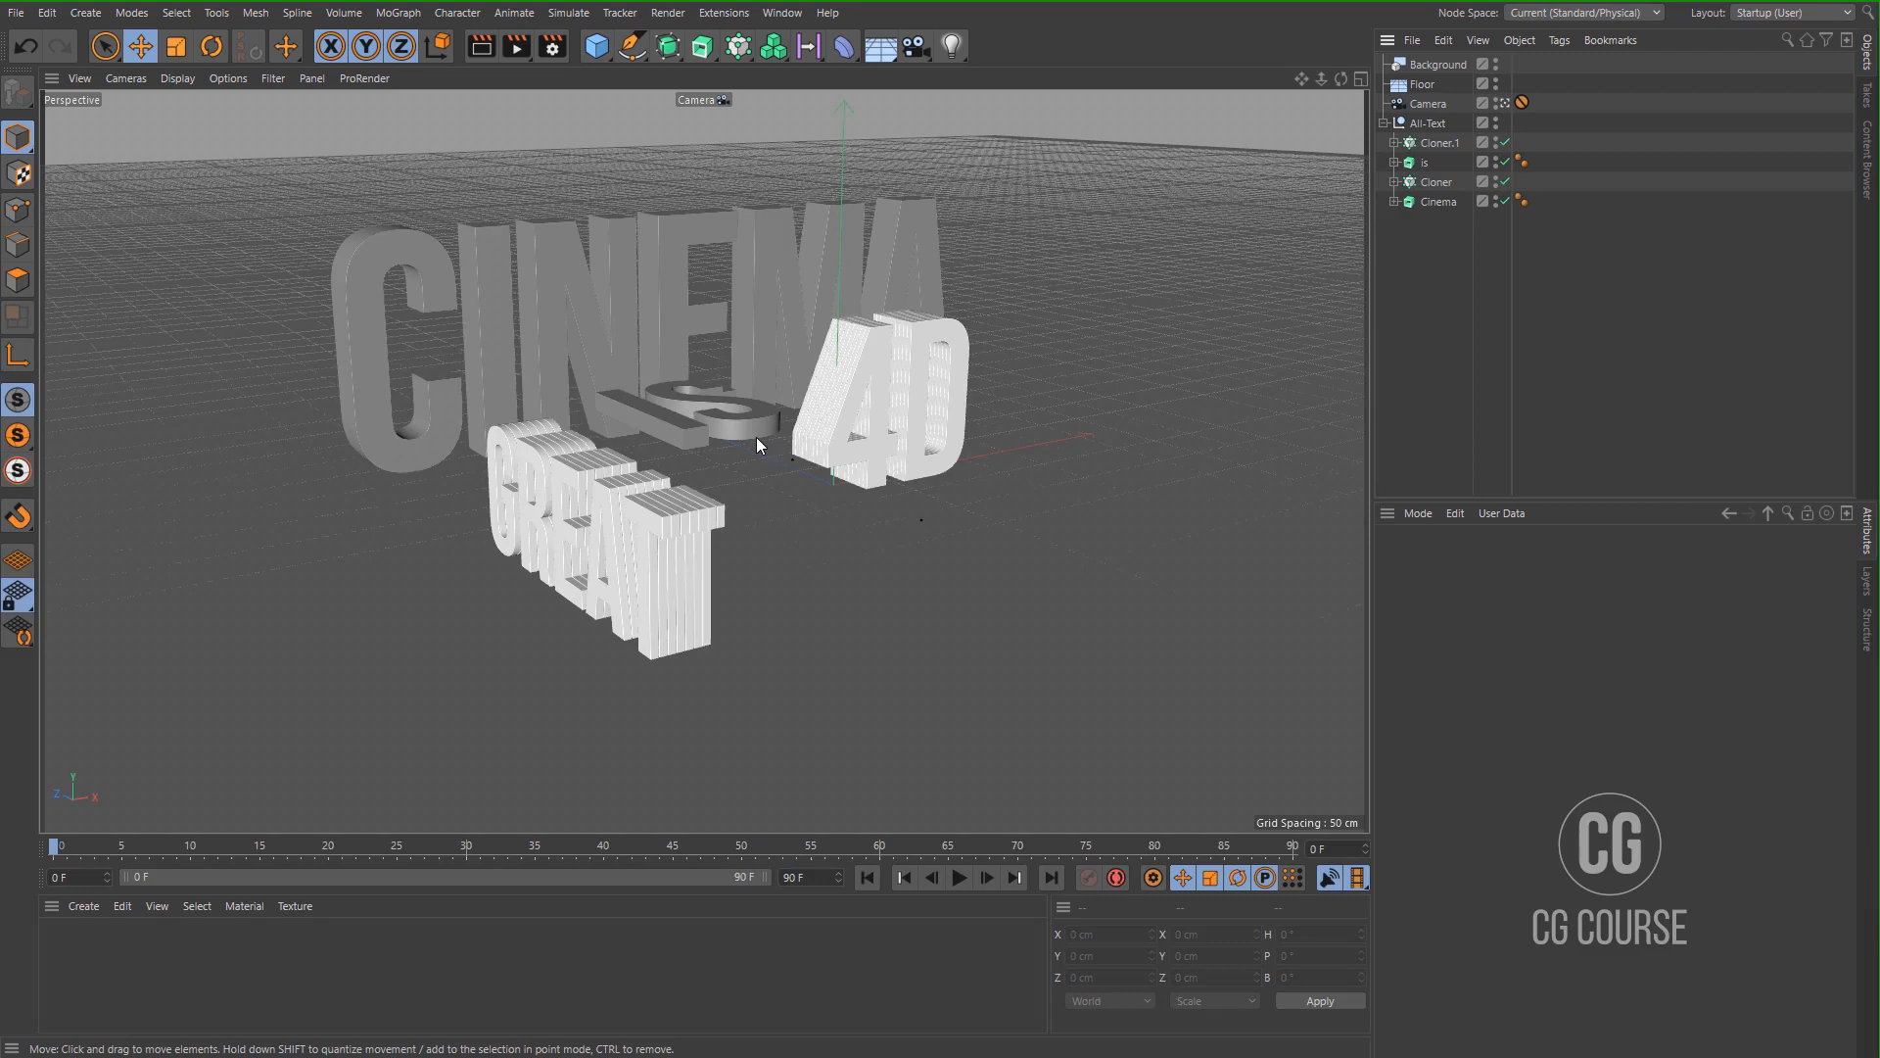
left_click(1521, 103)
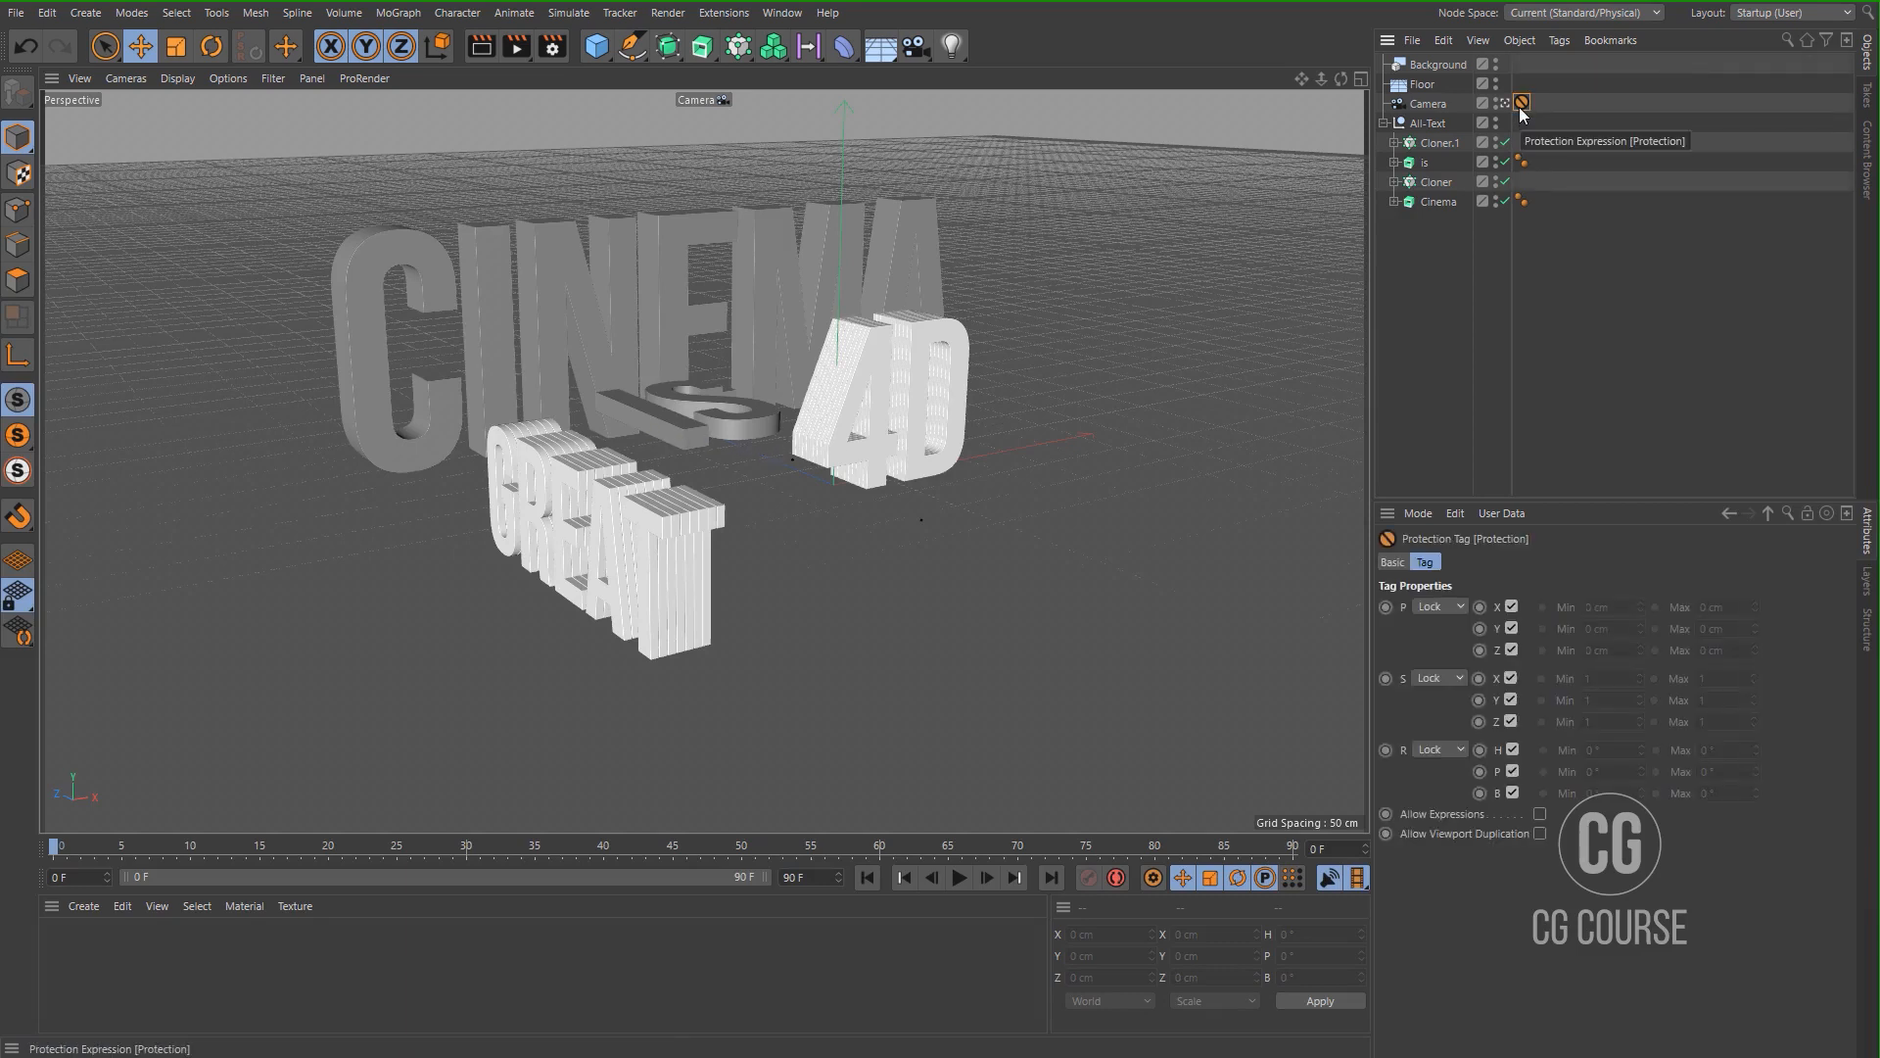
key("Delete")
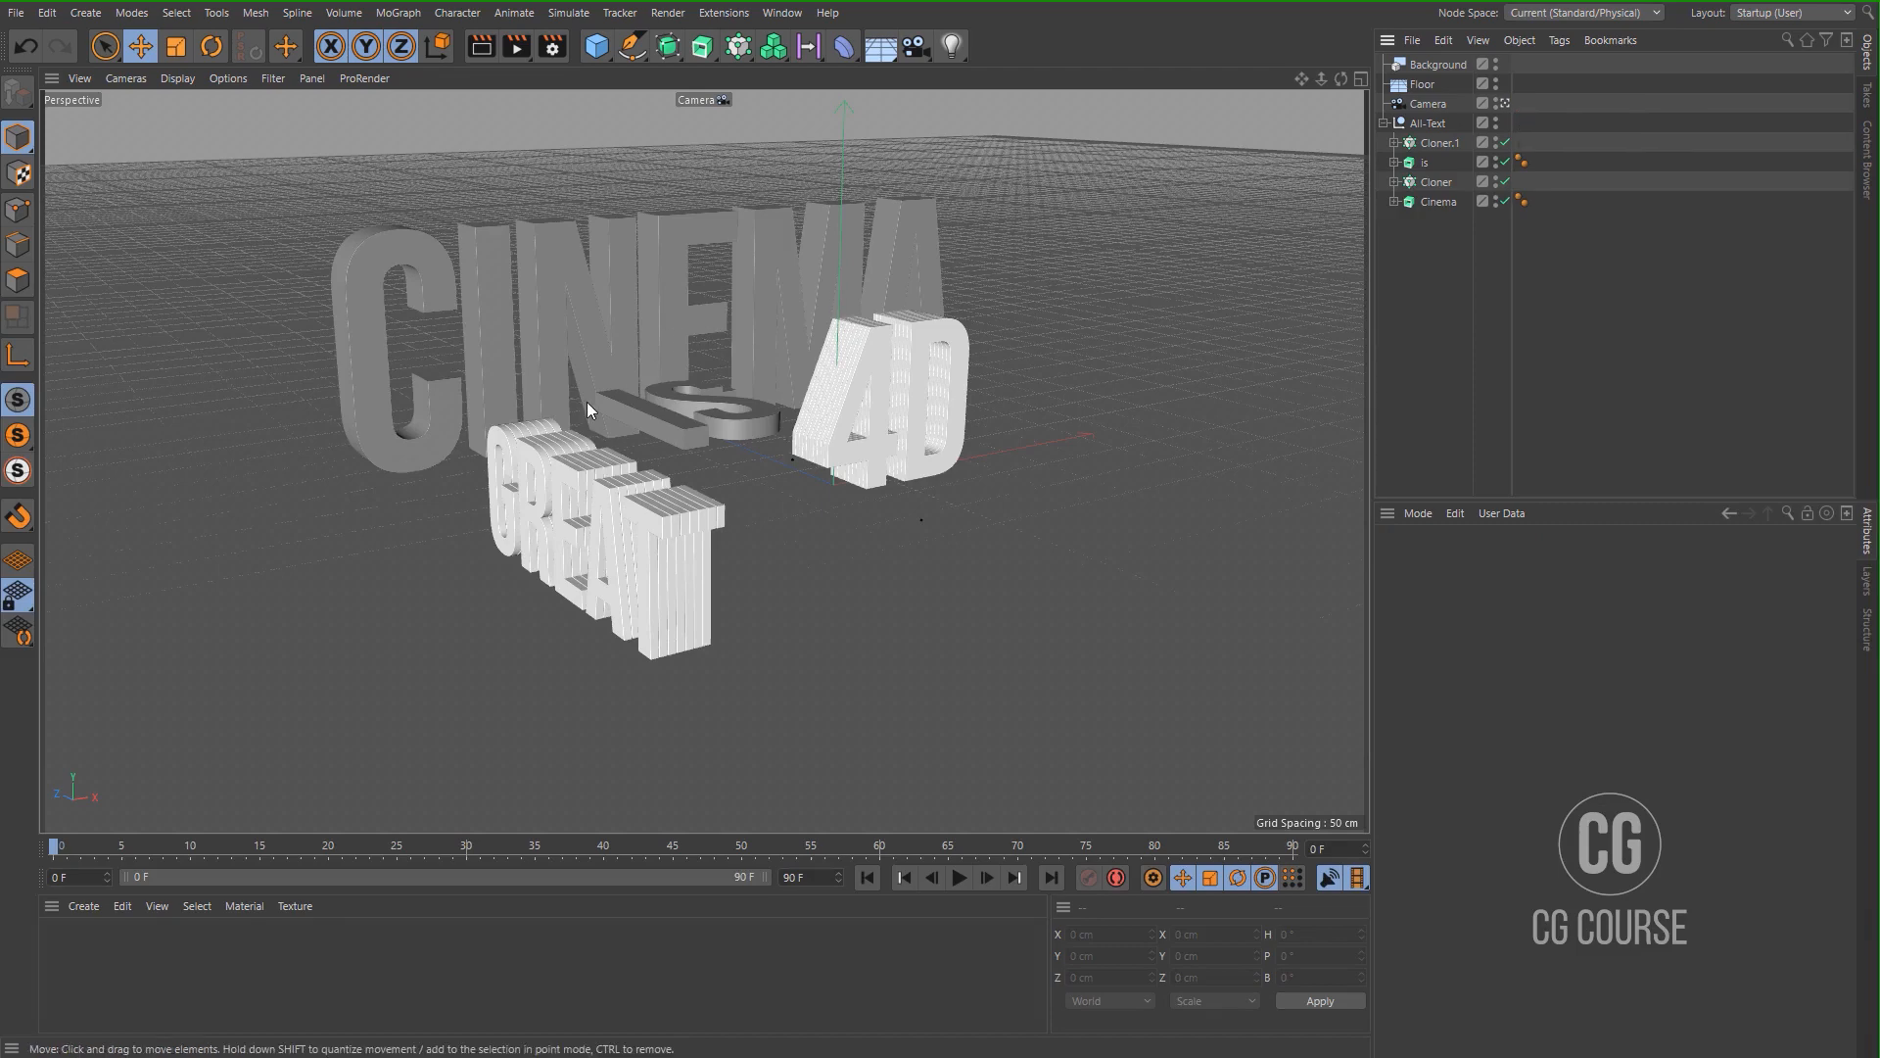
left_click_drag(586, 401, 648, 357, "alt")
scroll(630, 350, "up", 2)
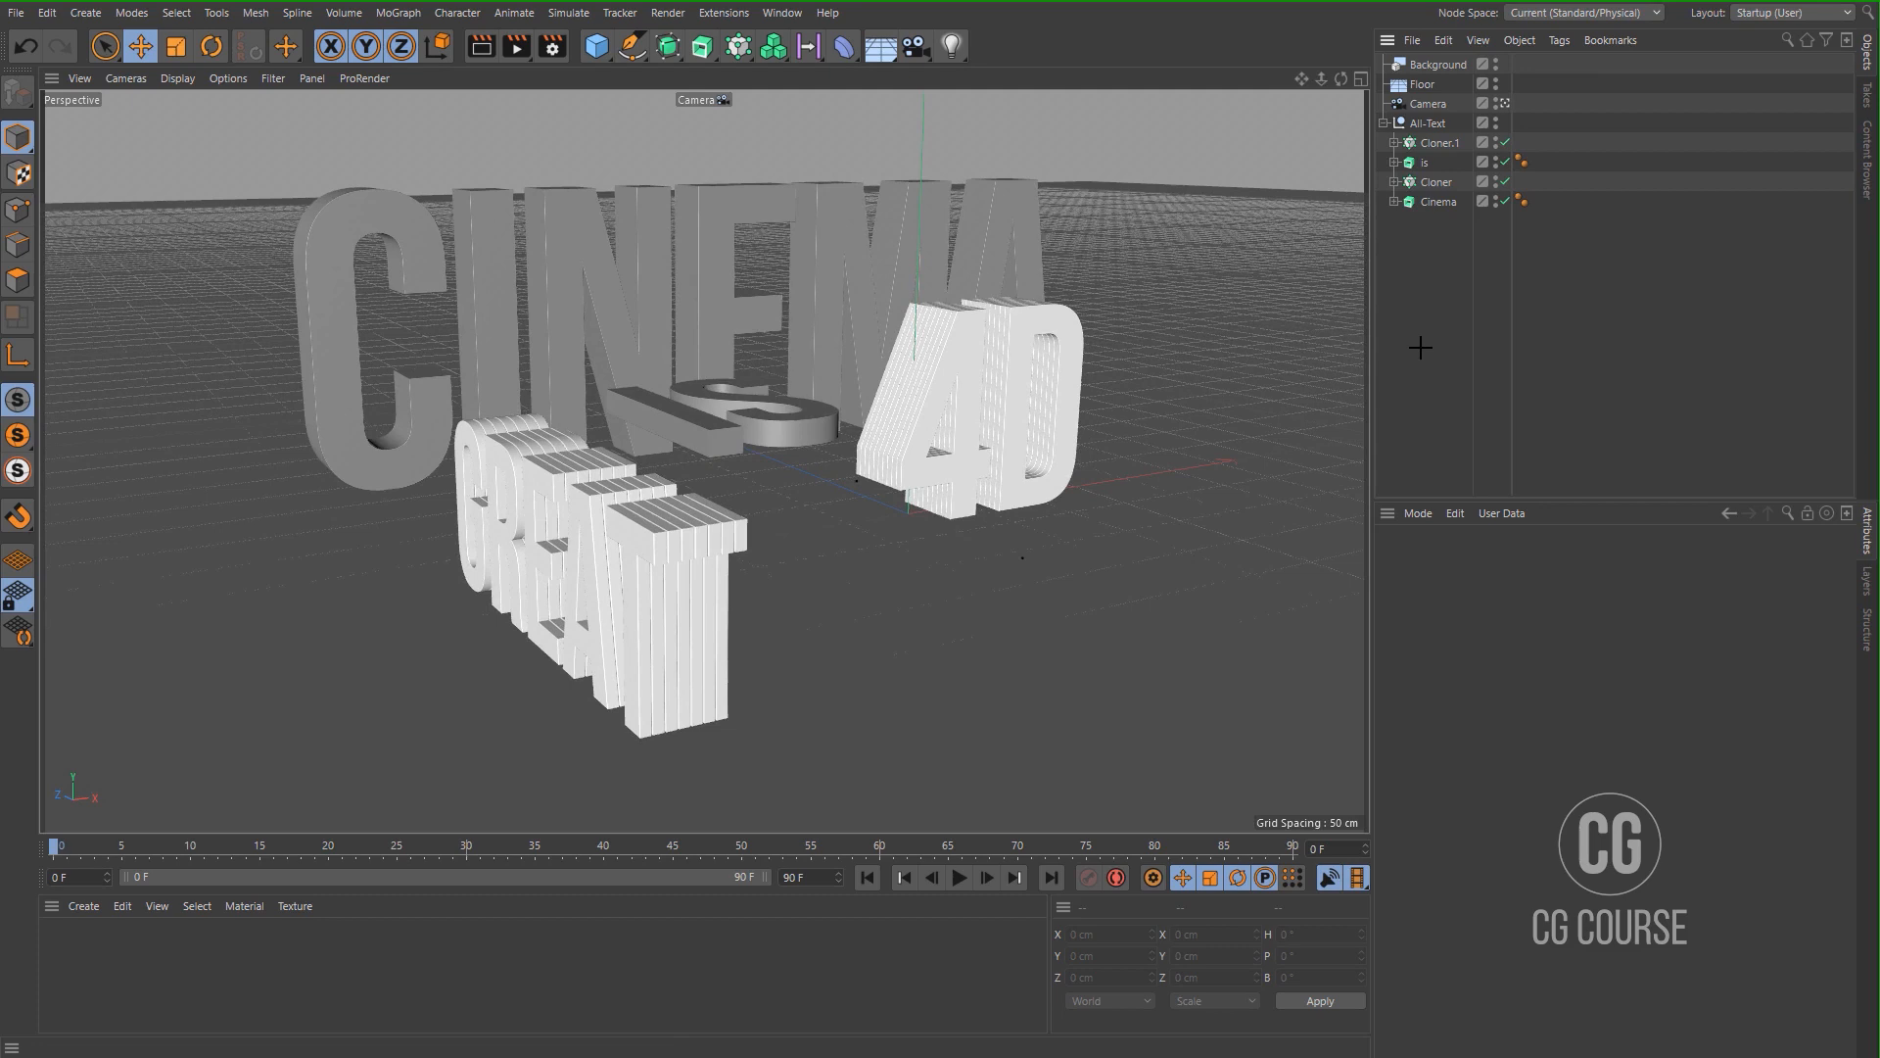
Add a cube and shift it along X to about -147.6 cm, centred around the word Is in the top view.
left_click(596, 46)
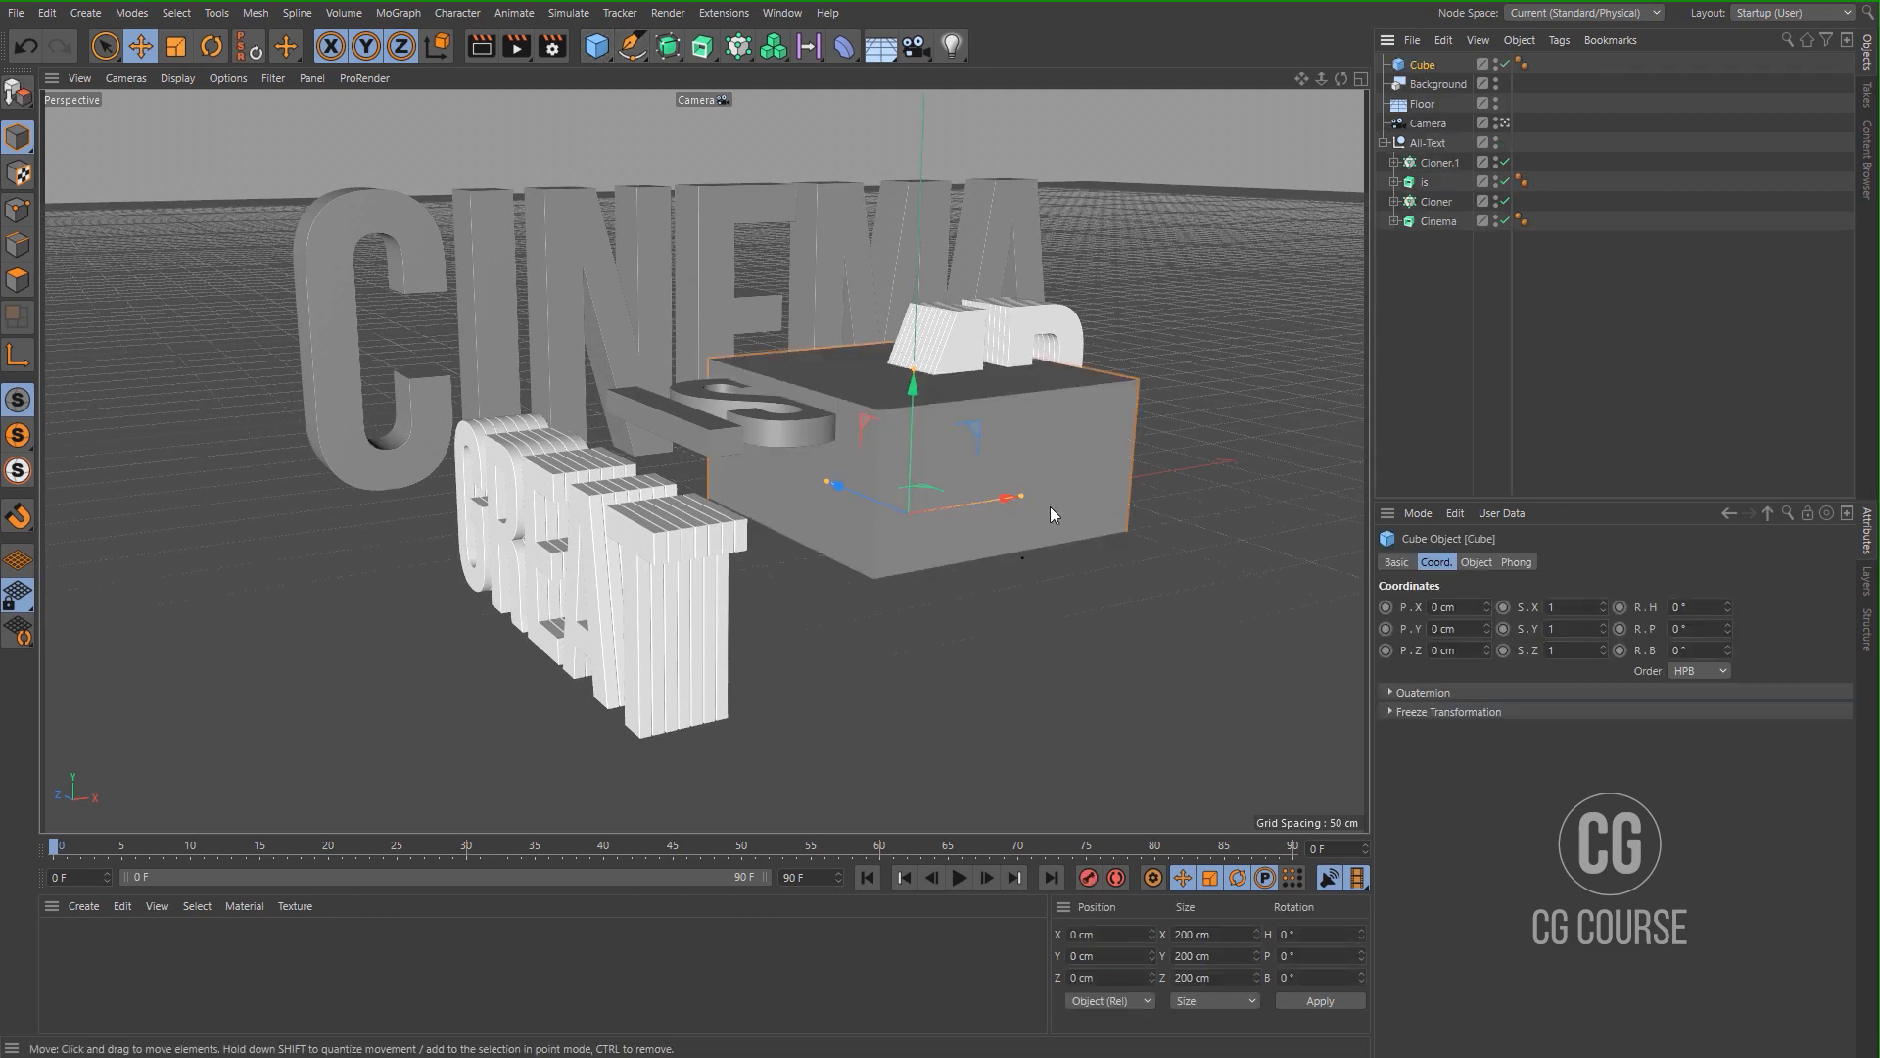
middle_click(997, 509)
middle_click(1034, 338)
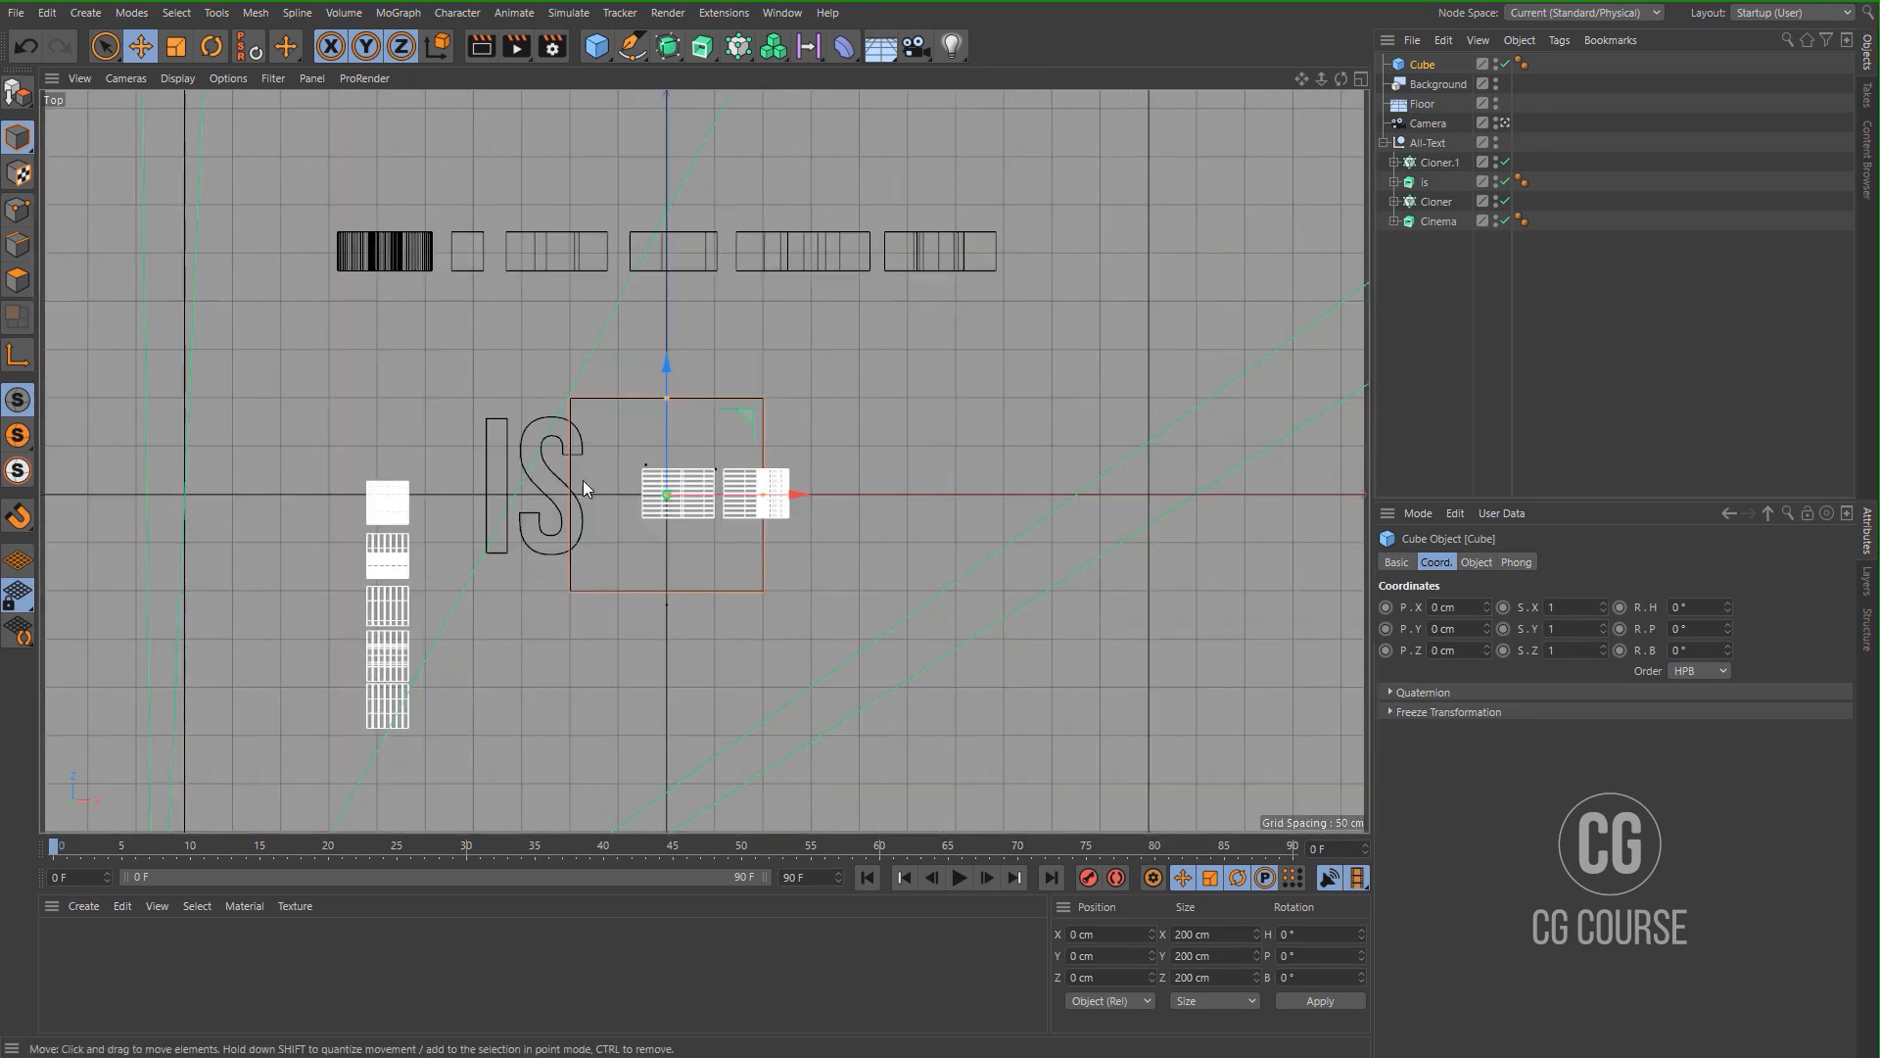
scroll(584, 480, "up", 3)
middle_click_drag(655, 460, 783, 437, "alt")
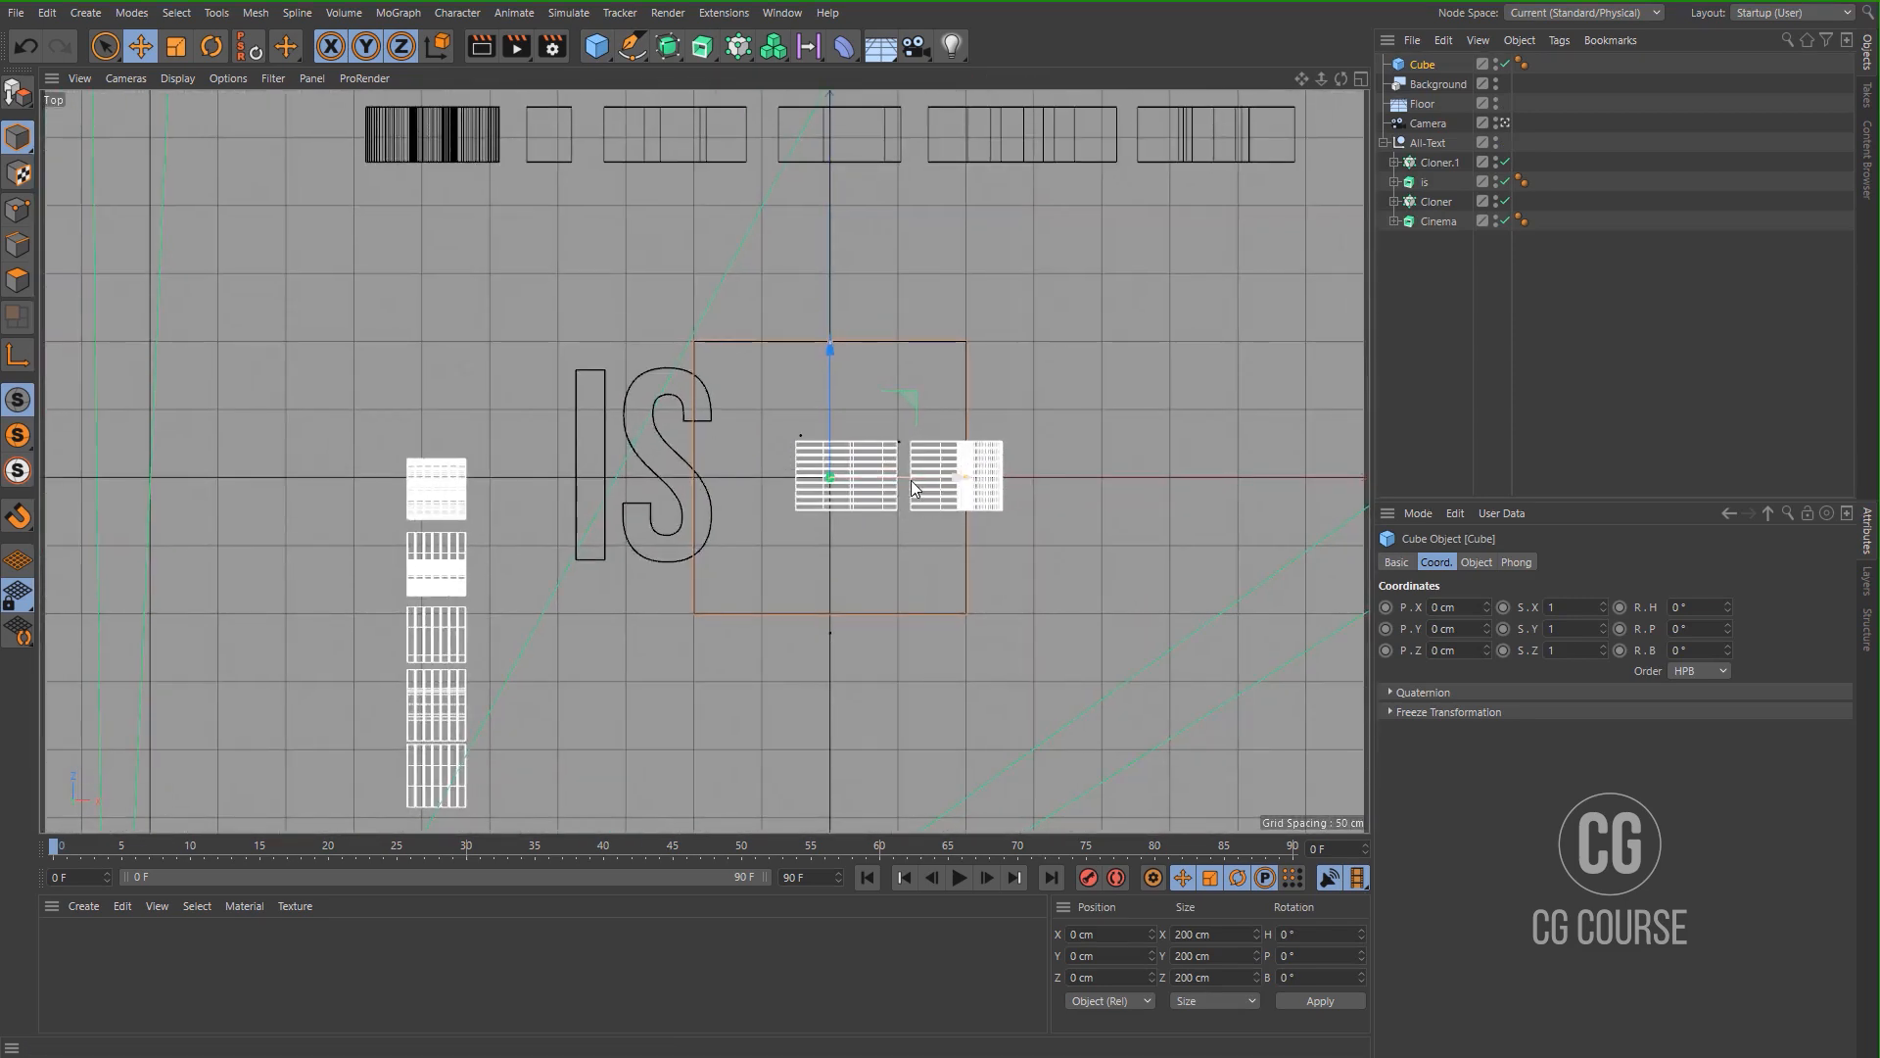
left_click_drag(911, 480, 750, 482)
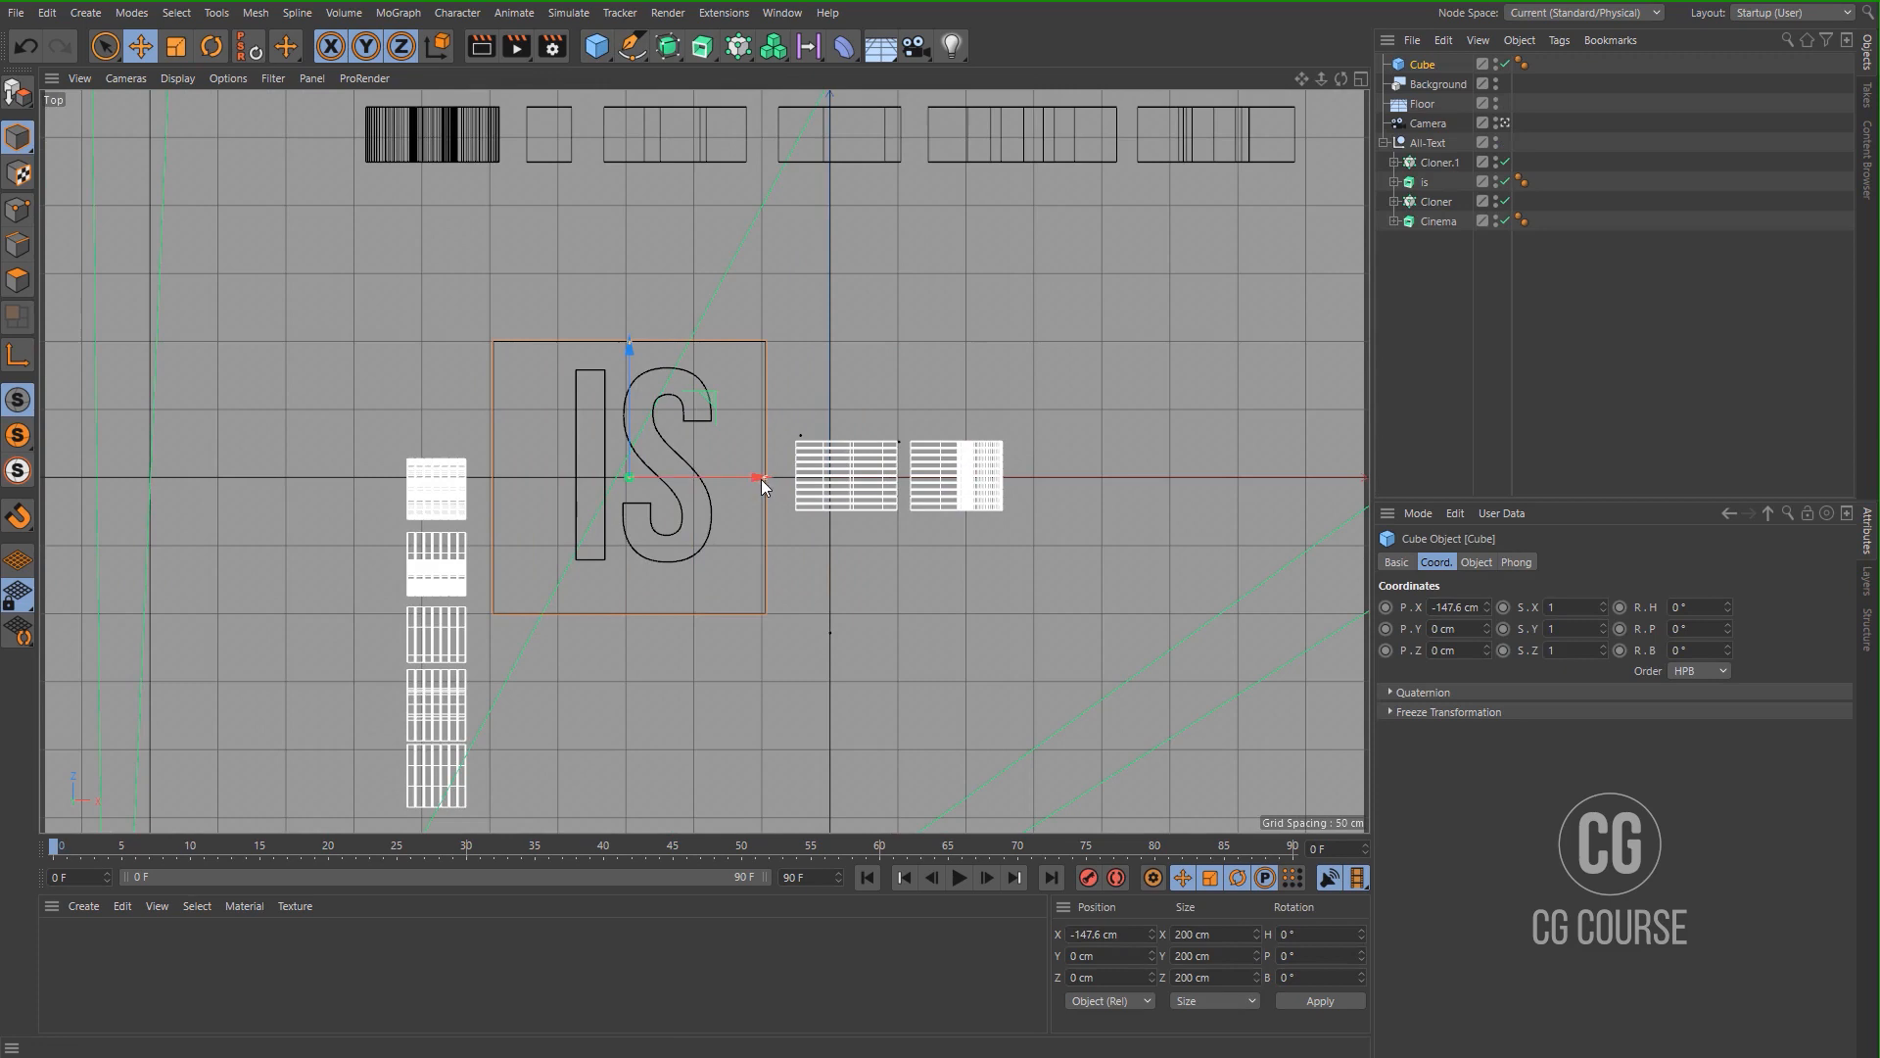
middle_click(760, 505)
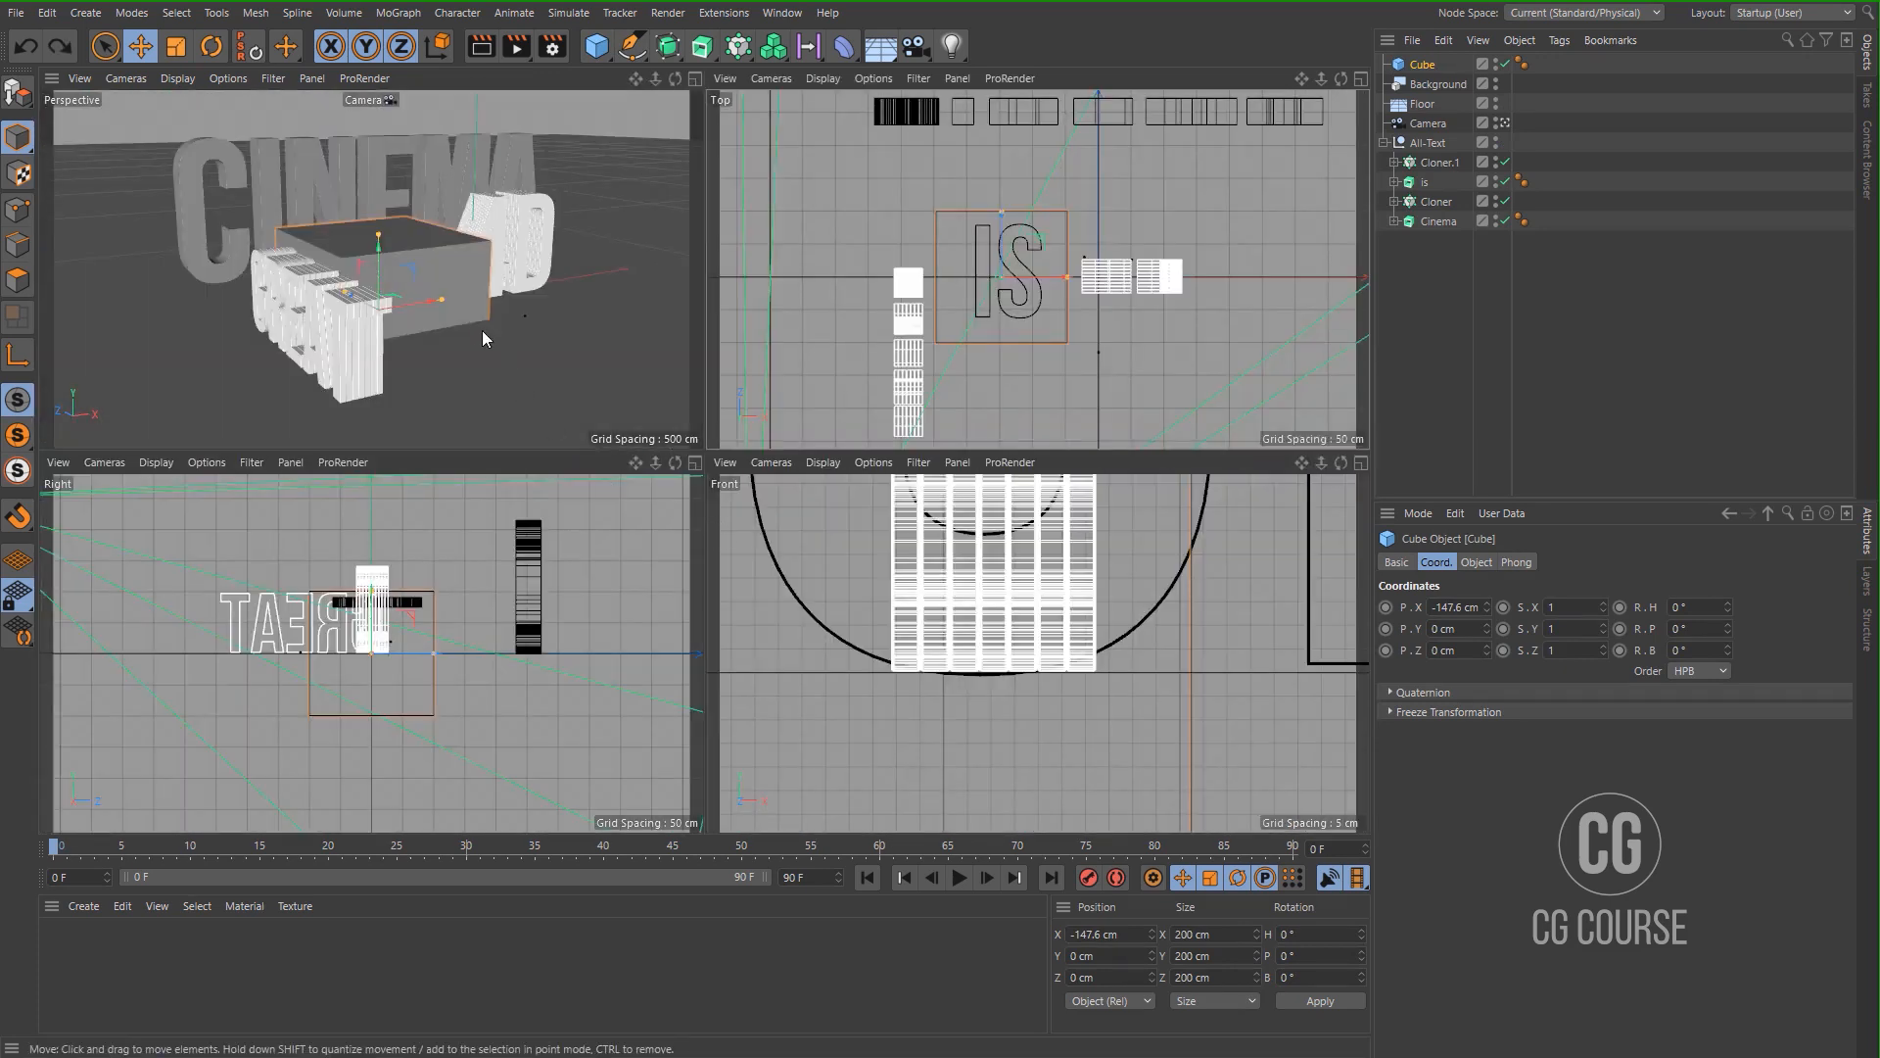
Lower the cube to a Y position of about -28.7 cm so that it sits beneath the word Is.
middle_click(483, 333)
left_click_drag(719, 454, 721, 481)
left_click(1424, 375)
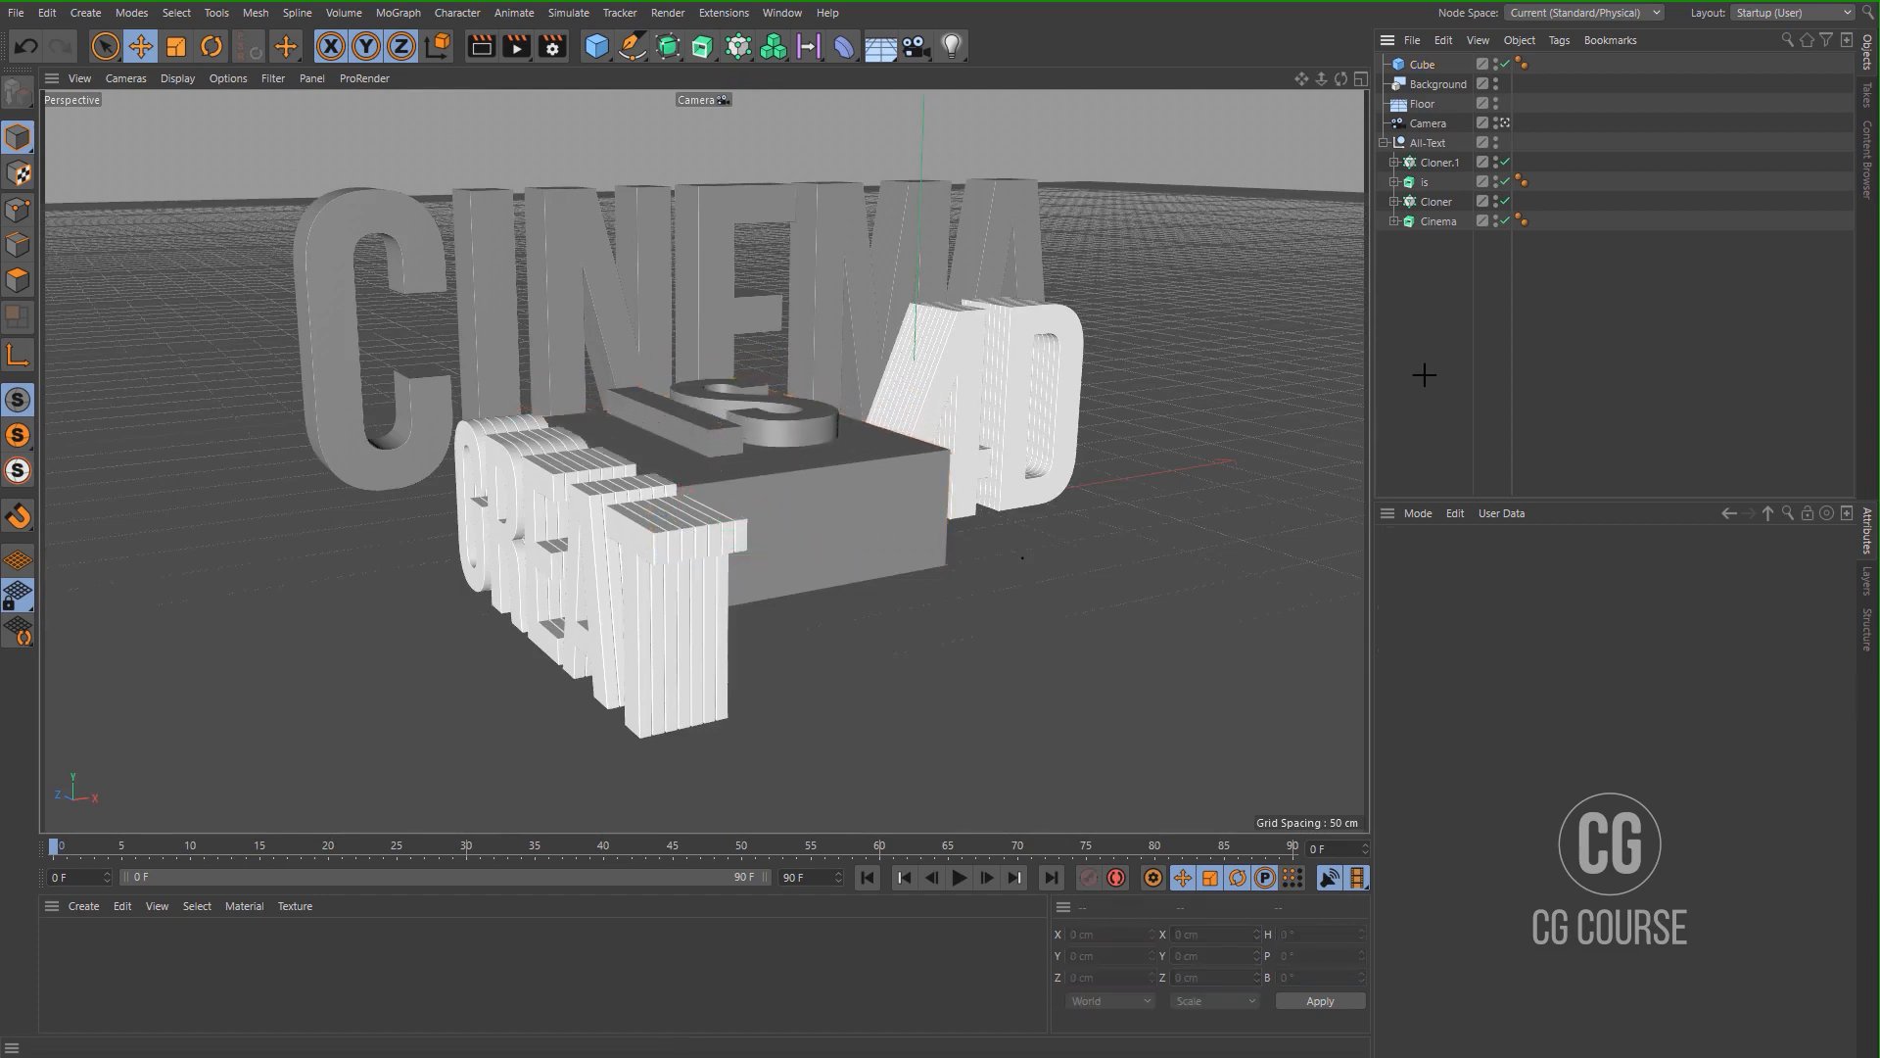
left_click(866, 504)
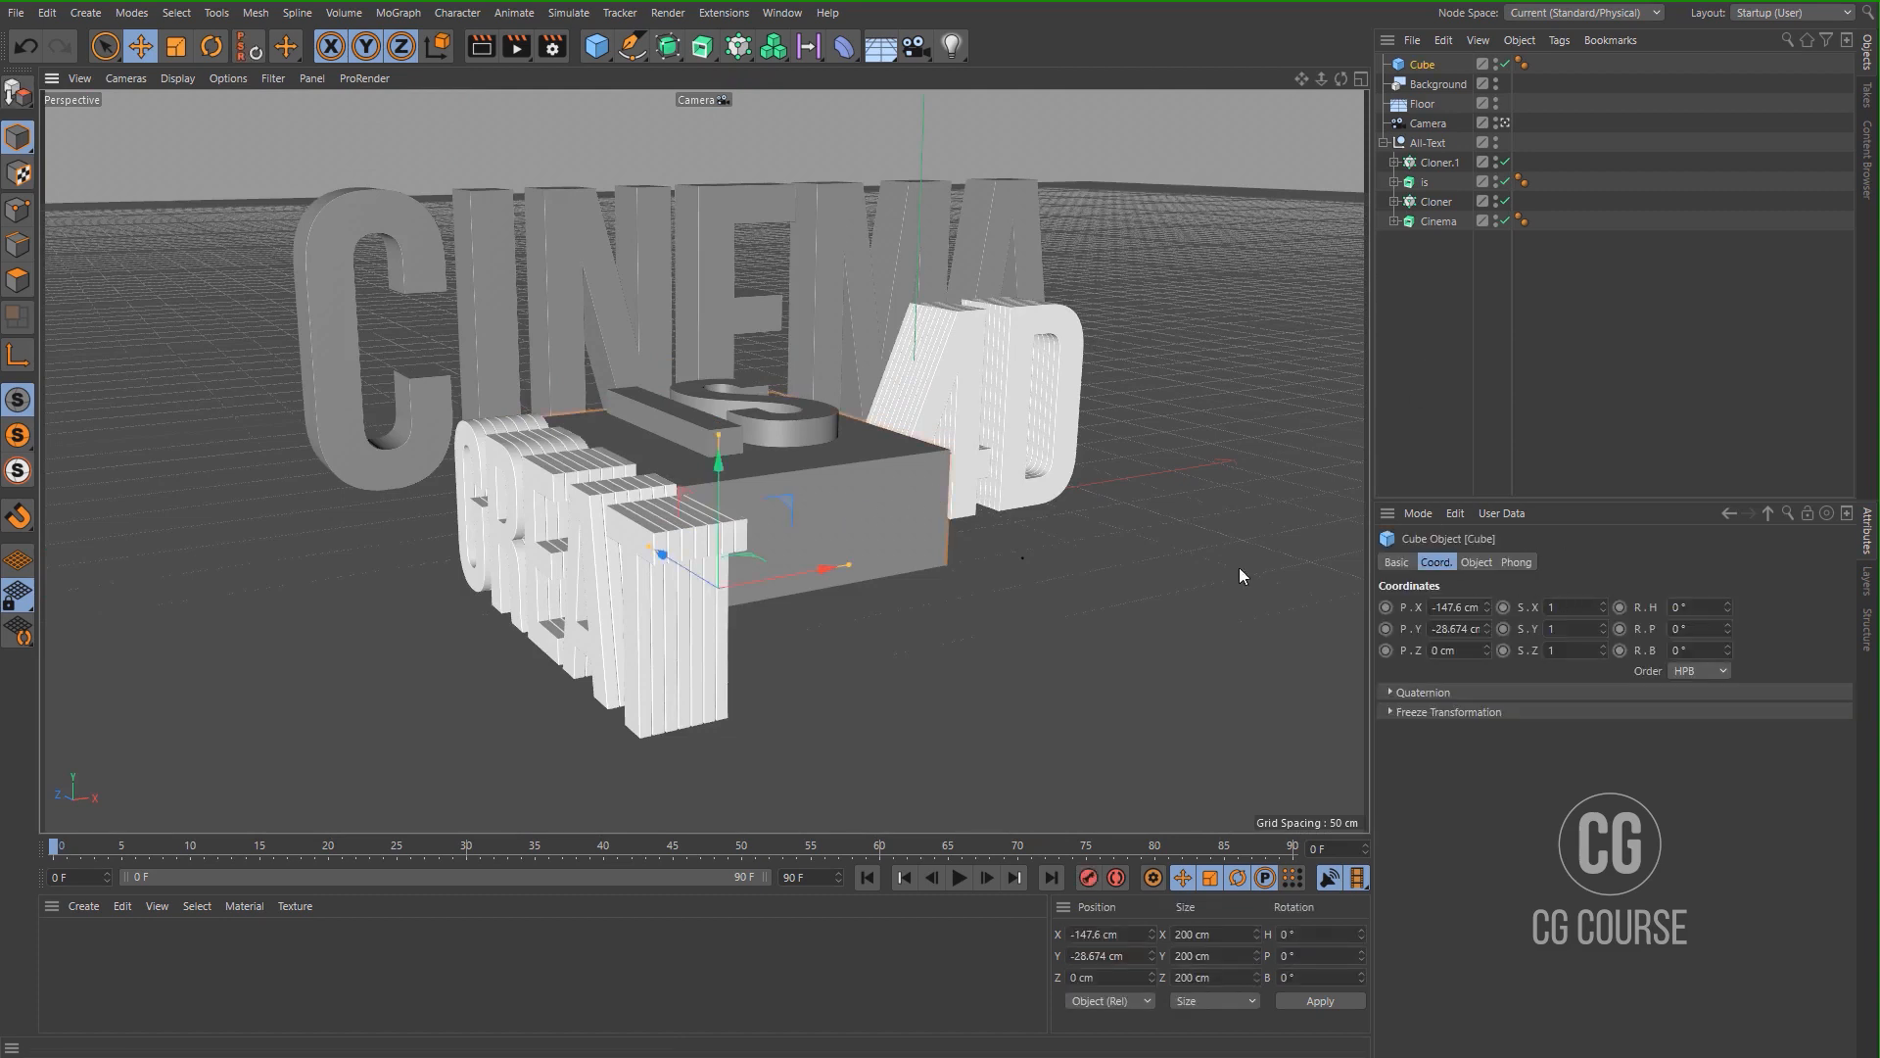
Scale the cube down uniformly to about 154 cm so that it fits more closely around the word Is.
middle_click(905, 526)
key("t")
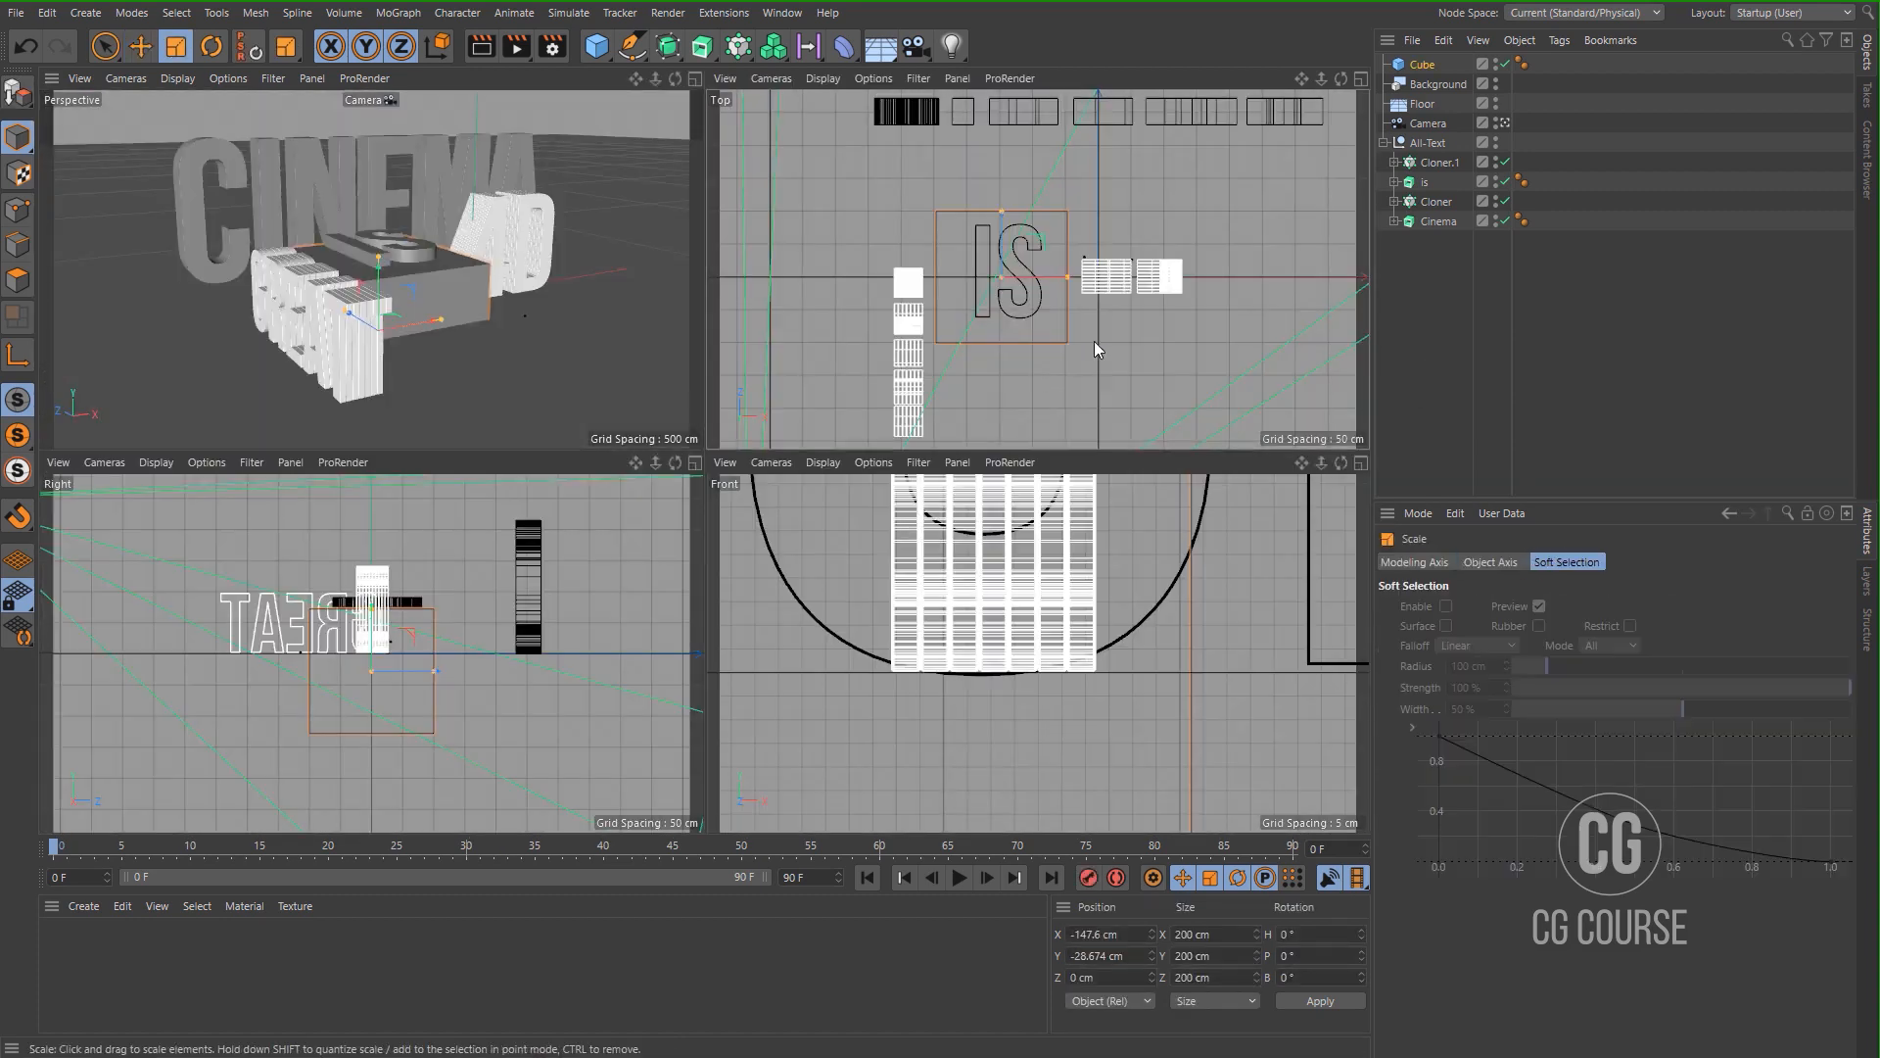
left_click_drag(1117, 332, 952, 338)
scroll(1023, 293, "up", 5)
middle_click(1057, 308)
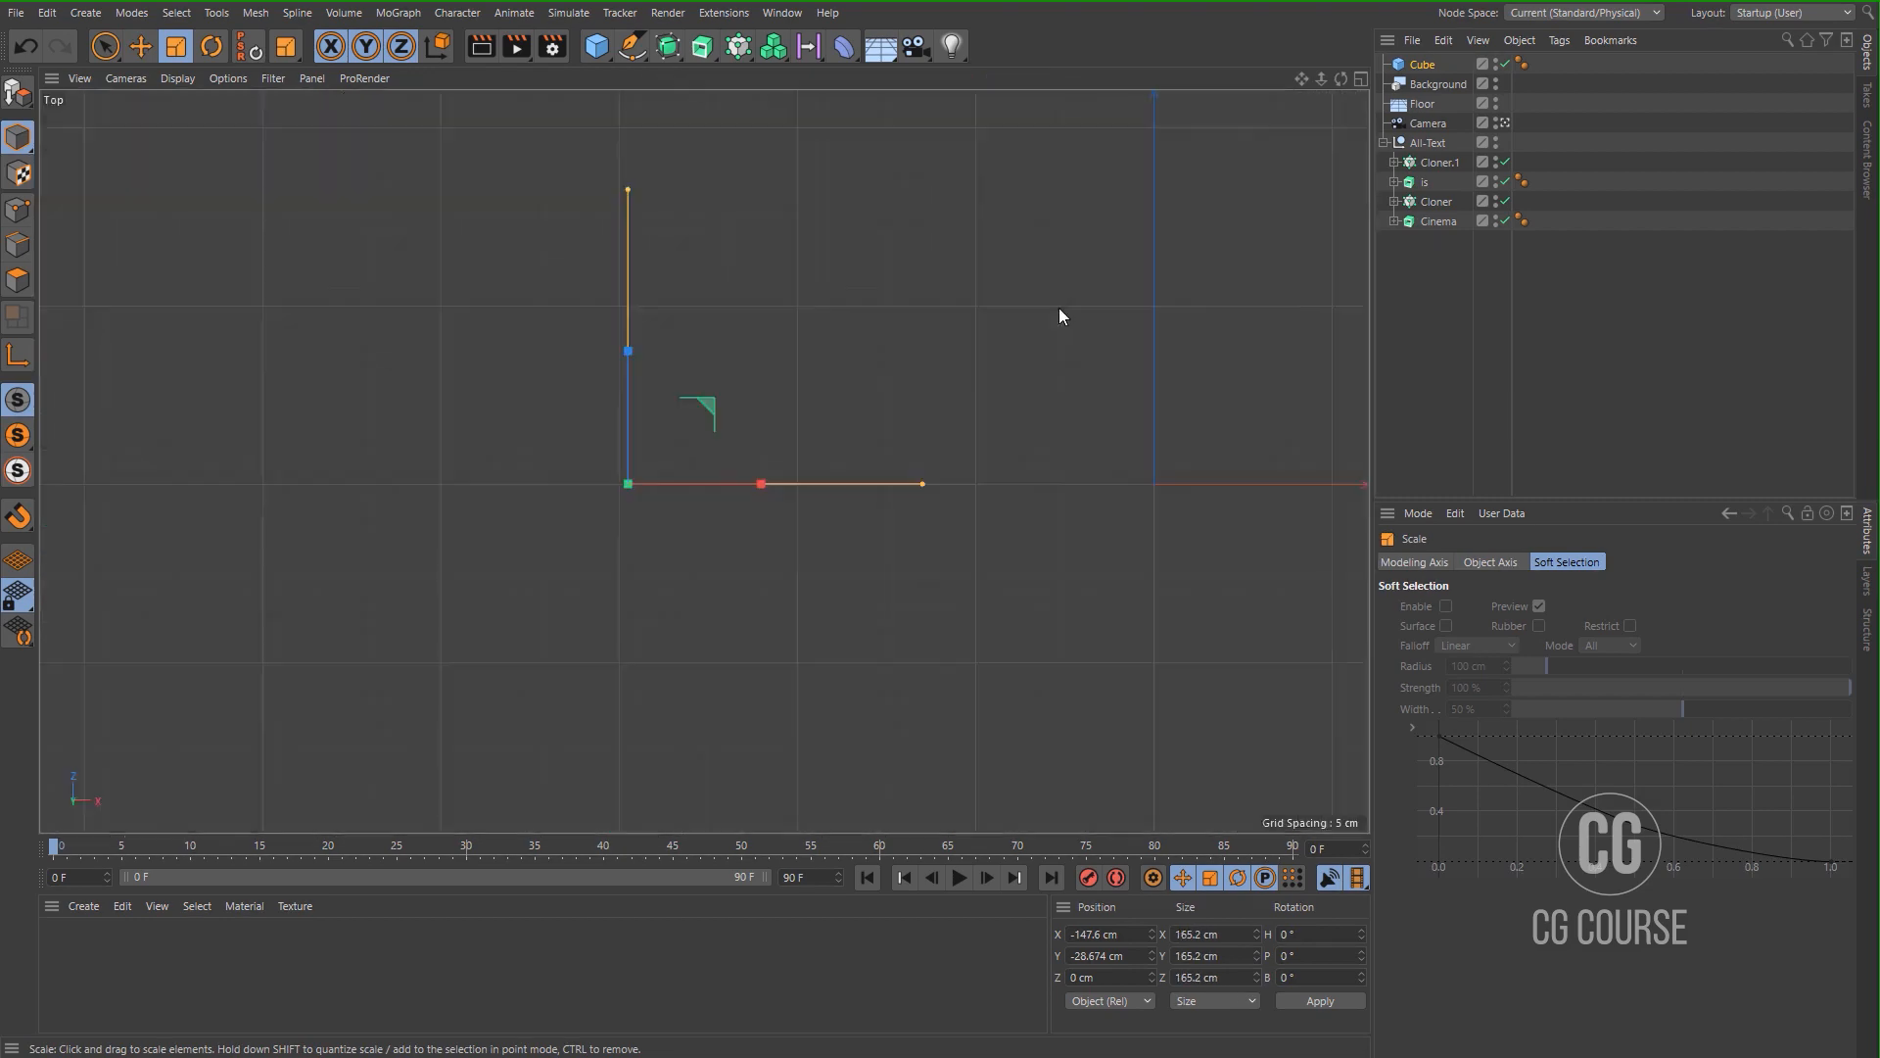
scroll(1013, 331, "up", 4)
left_click_drag(1019, 327, 974, 341)
Centre the cube around the word Is in the top view, at about X -142.9 cm and Z 7.7 cm.
key("e")
left_click_drag(749, 362, 772, 334)
left_click_drag(881, 408, 898, 409)
middle_click(926, 468)
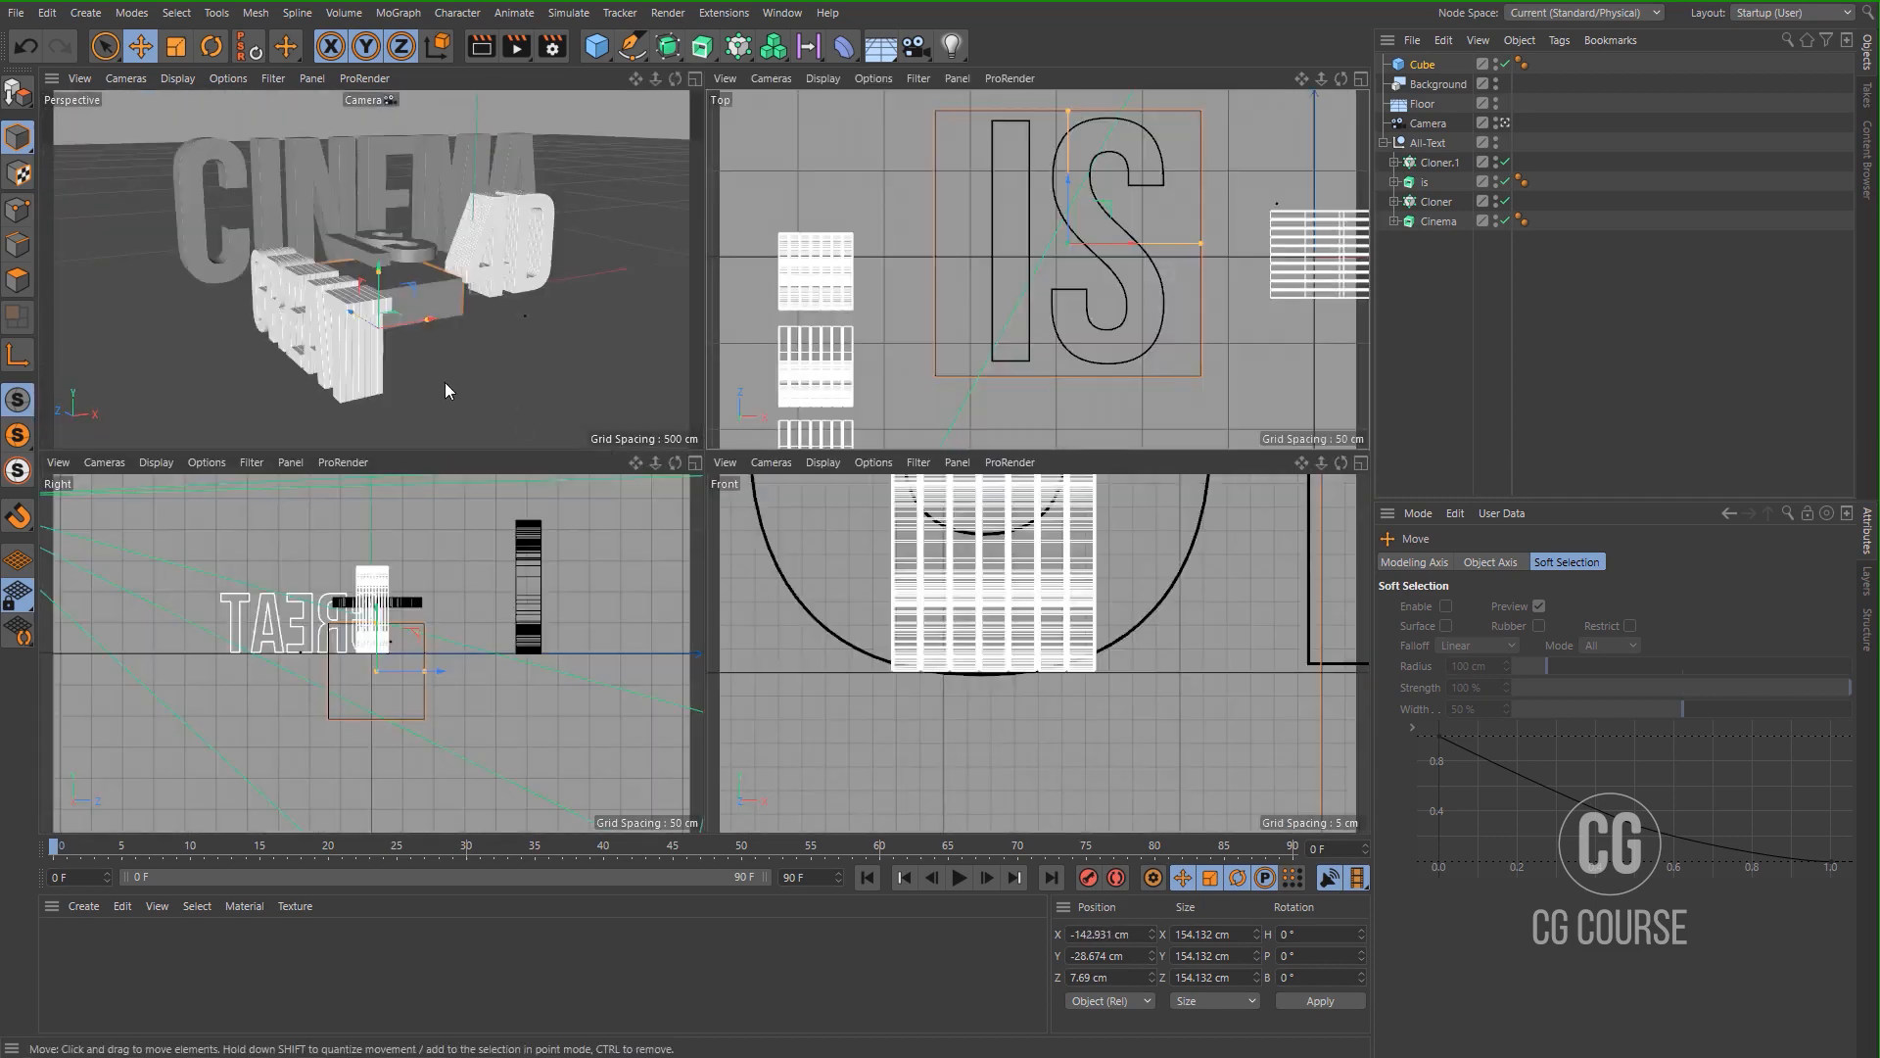
Raise the cube to a Y position of about -3 cm so that its top face meets the underside of Is.
middle_click(445, 381)
mouse_move(721, 489)
left_mouse_down()
mouse_move(725, 465)
mouse_move(748, 473)
left_mouse_up()
middle_click(748, 473)
middle_click(1118, 725)
scroll(791, 580, "down", 5)
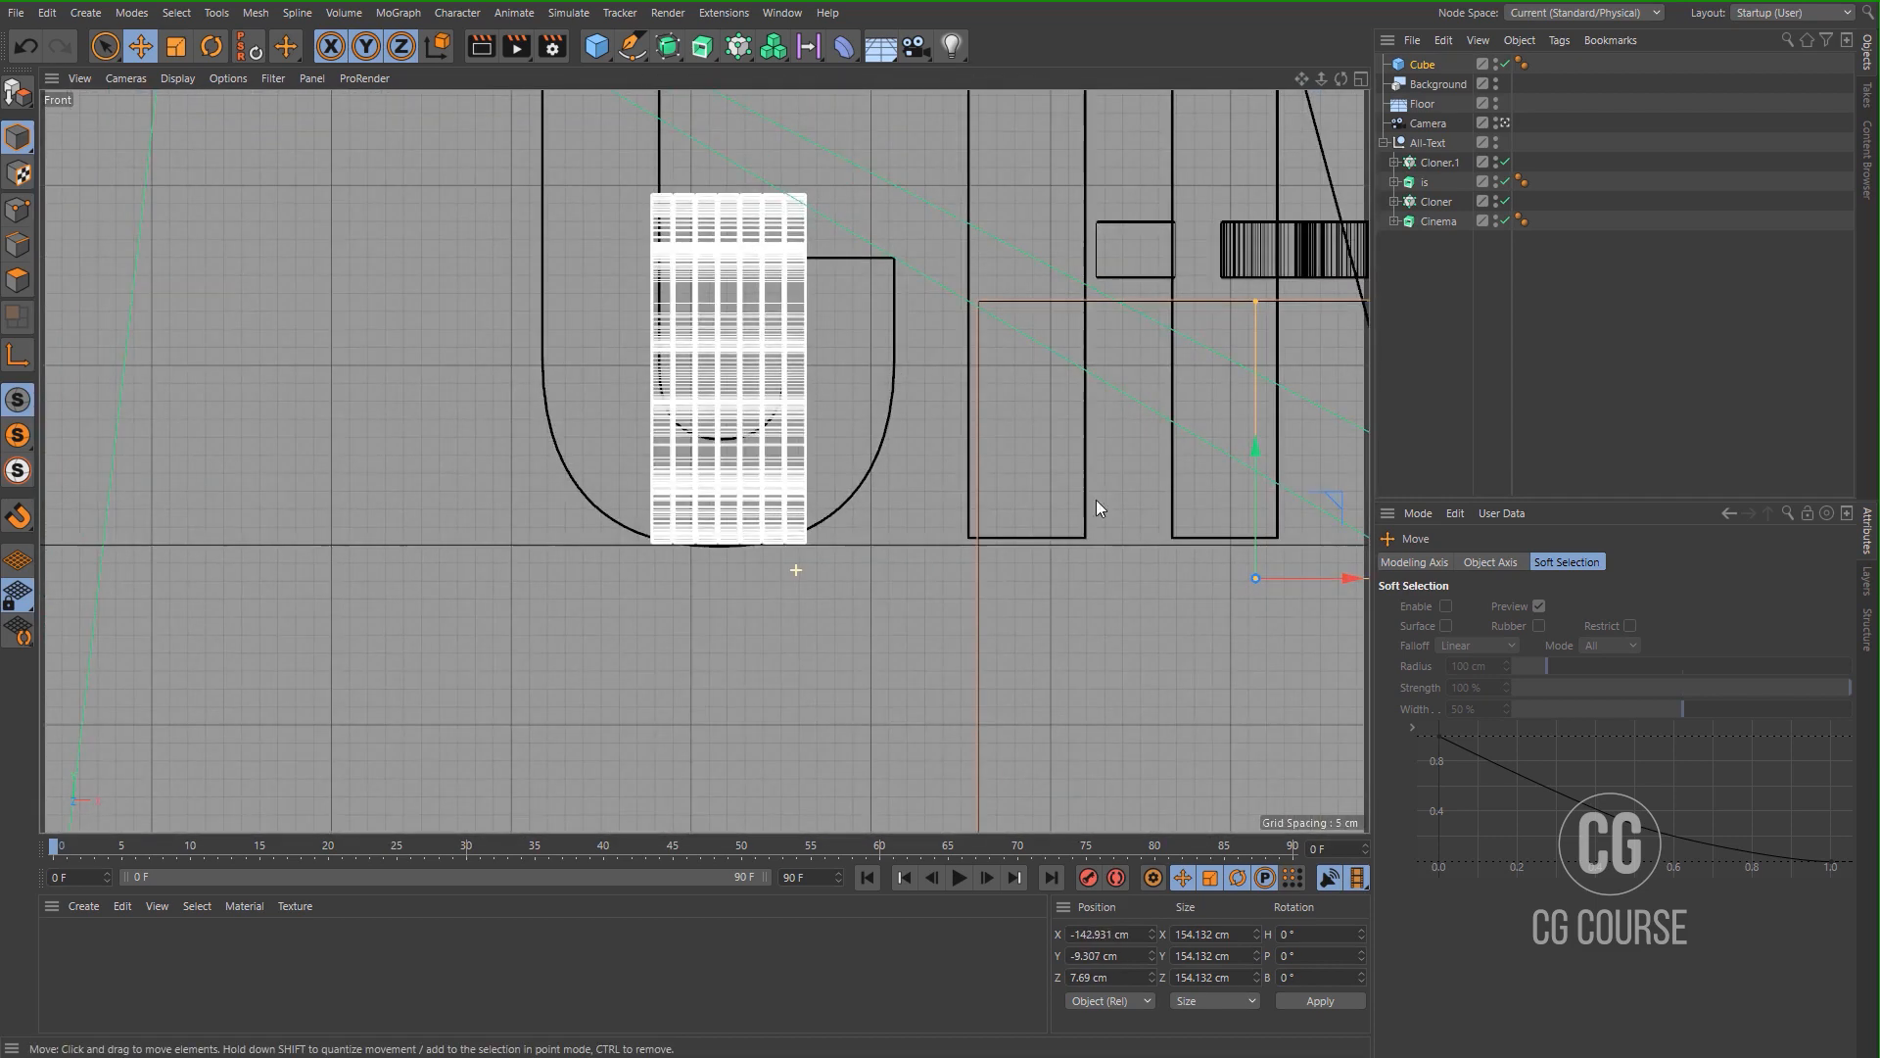
scroll(856, 564, "up", 2)
left_click_drag(975, 544, 1001, 521)
middle_click(972, 527)
middle_click(564, 362)
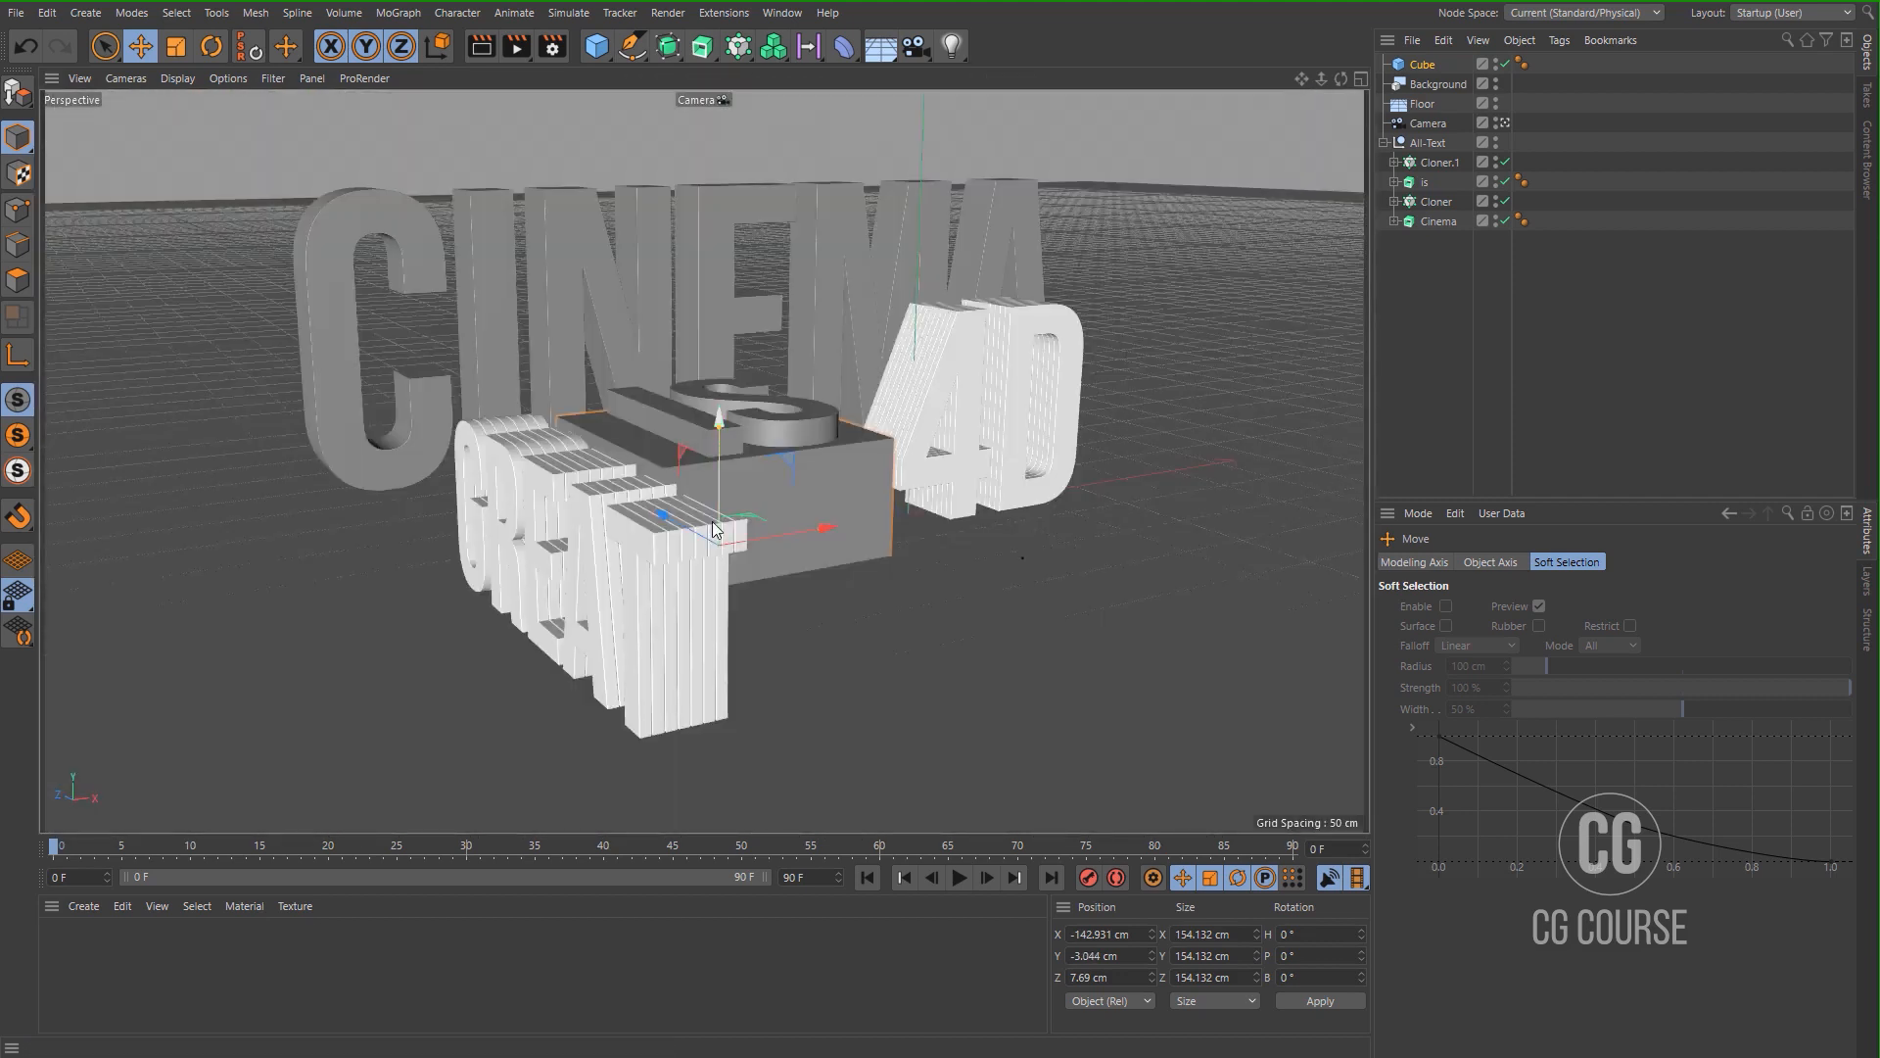
Enable the cube's fillet and set the fillet radius to 1 cm.
left_click(1417, 63)
left_click(1475, 562)
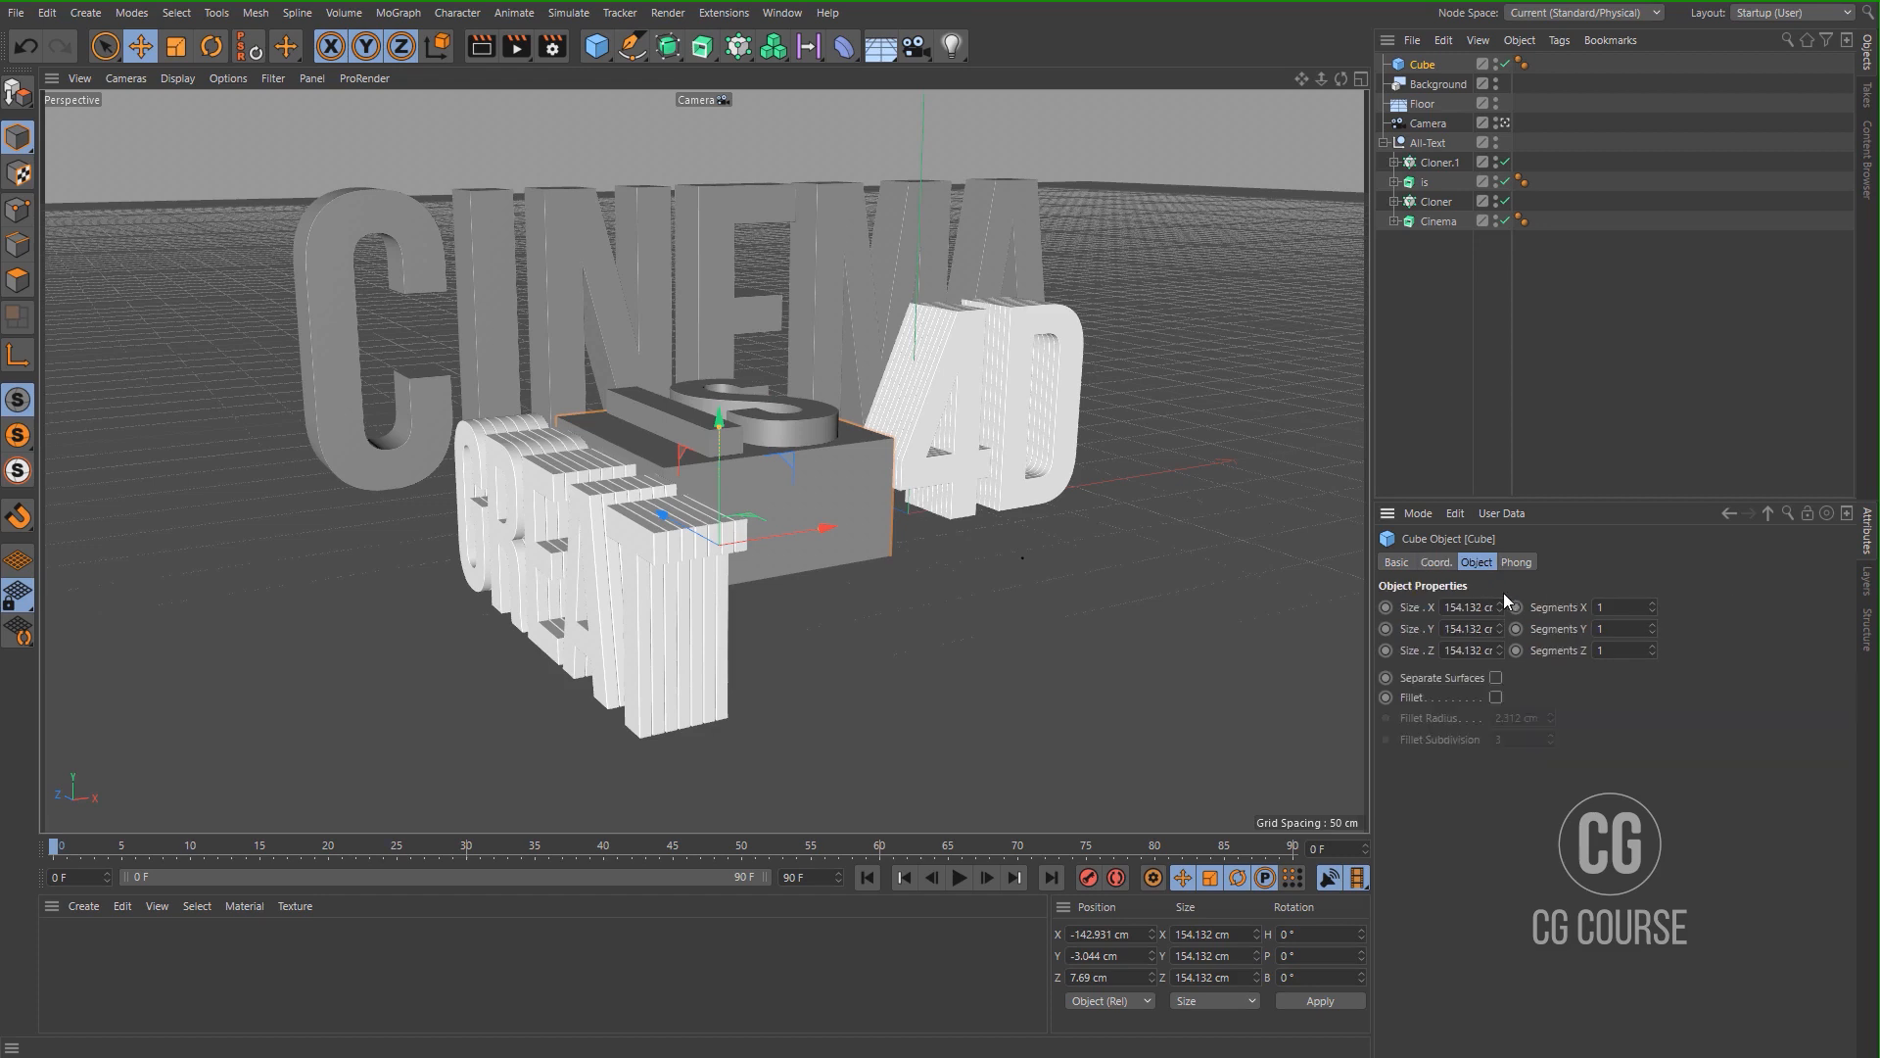
left_click(1497, 698)
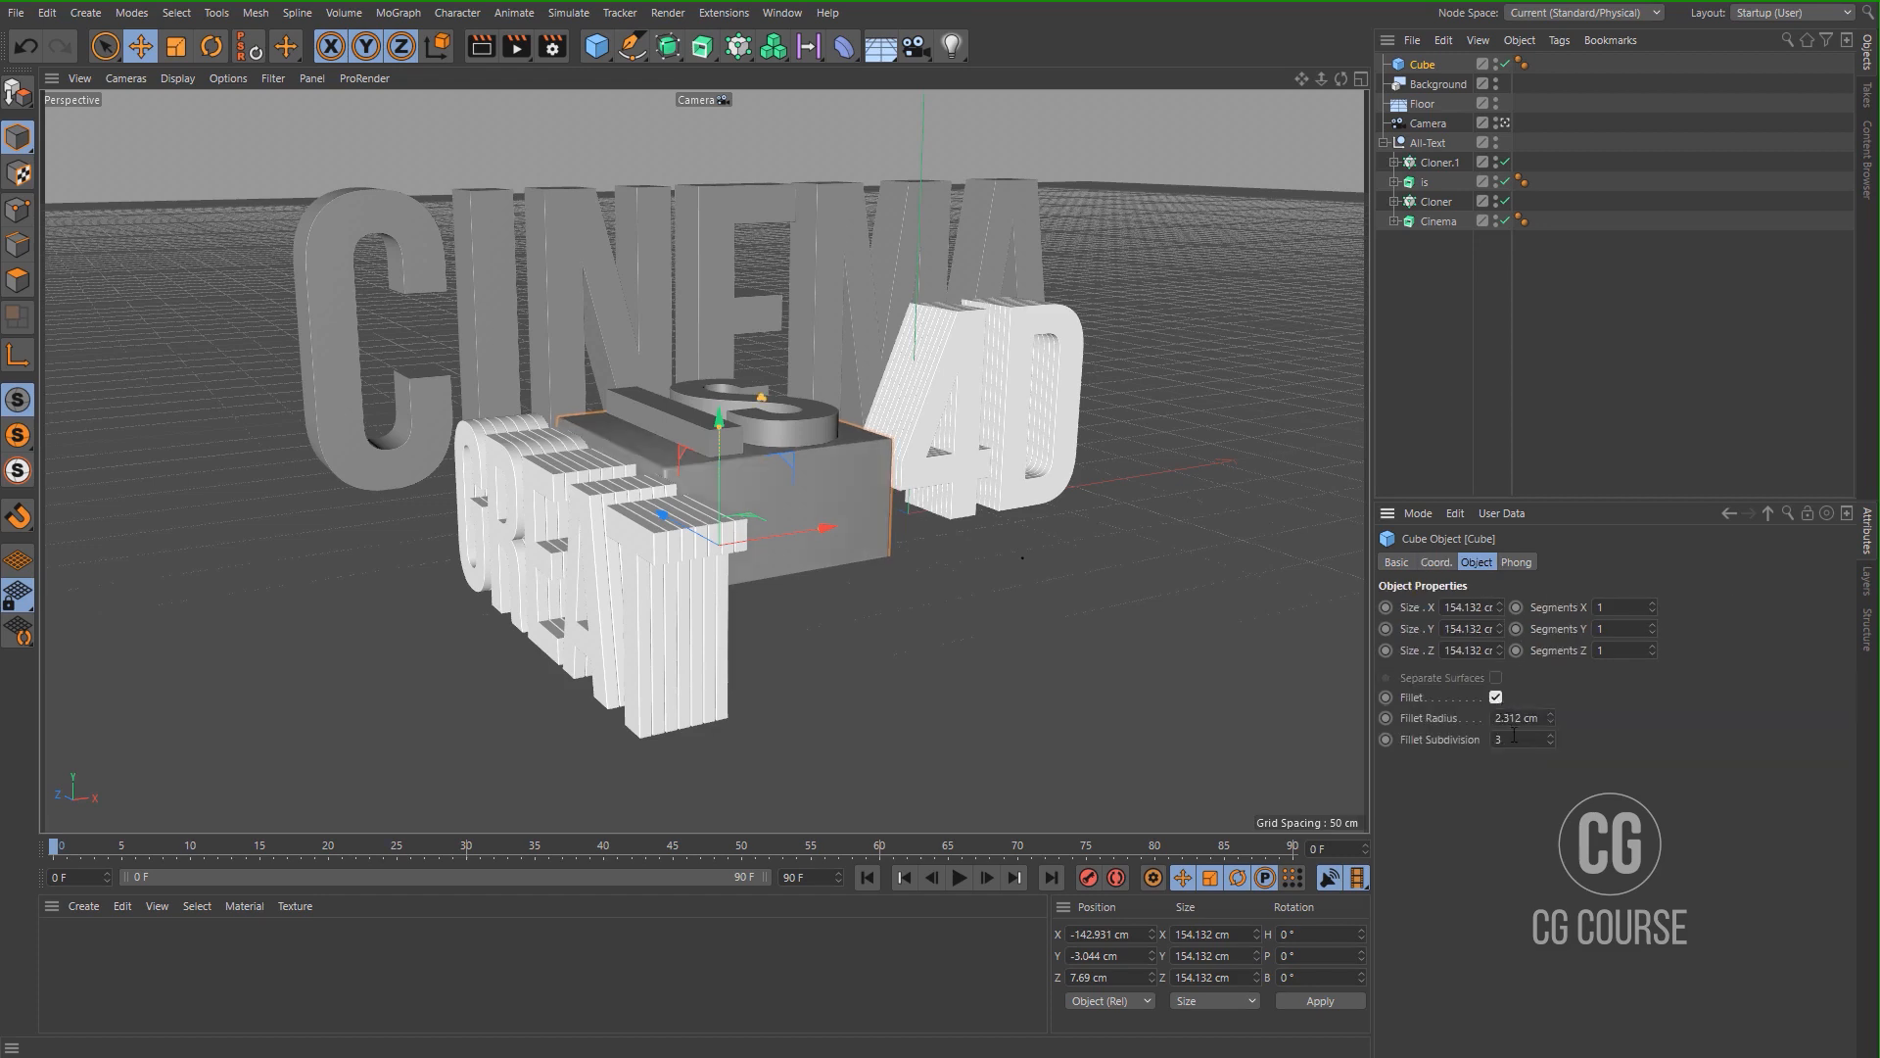
left_click(1516, 720)
type("1")
key("Return")
left_click(1516, 740)
left_click(1425, 428)
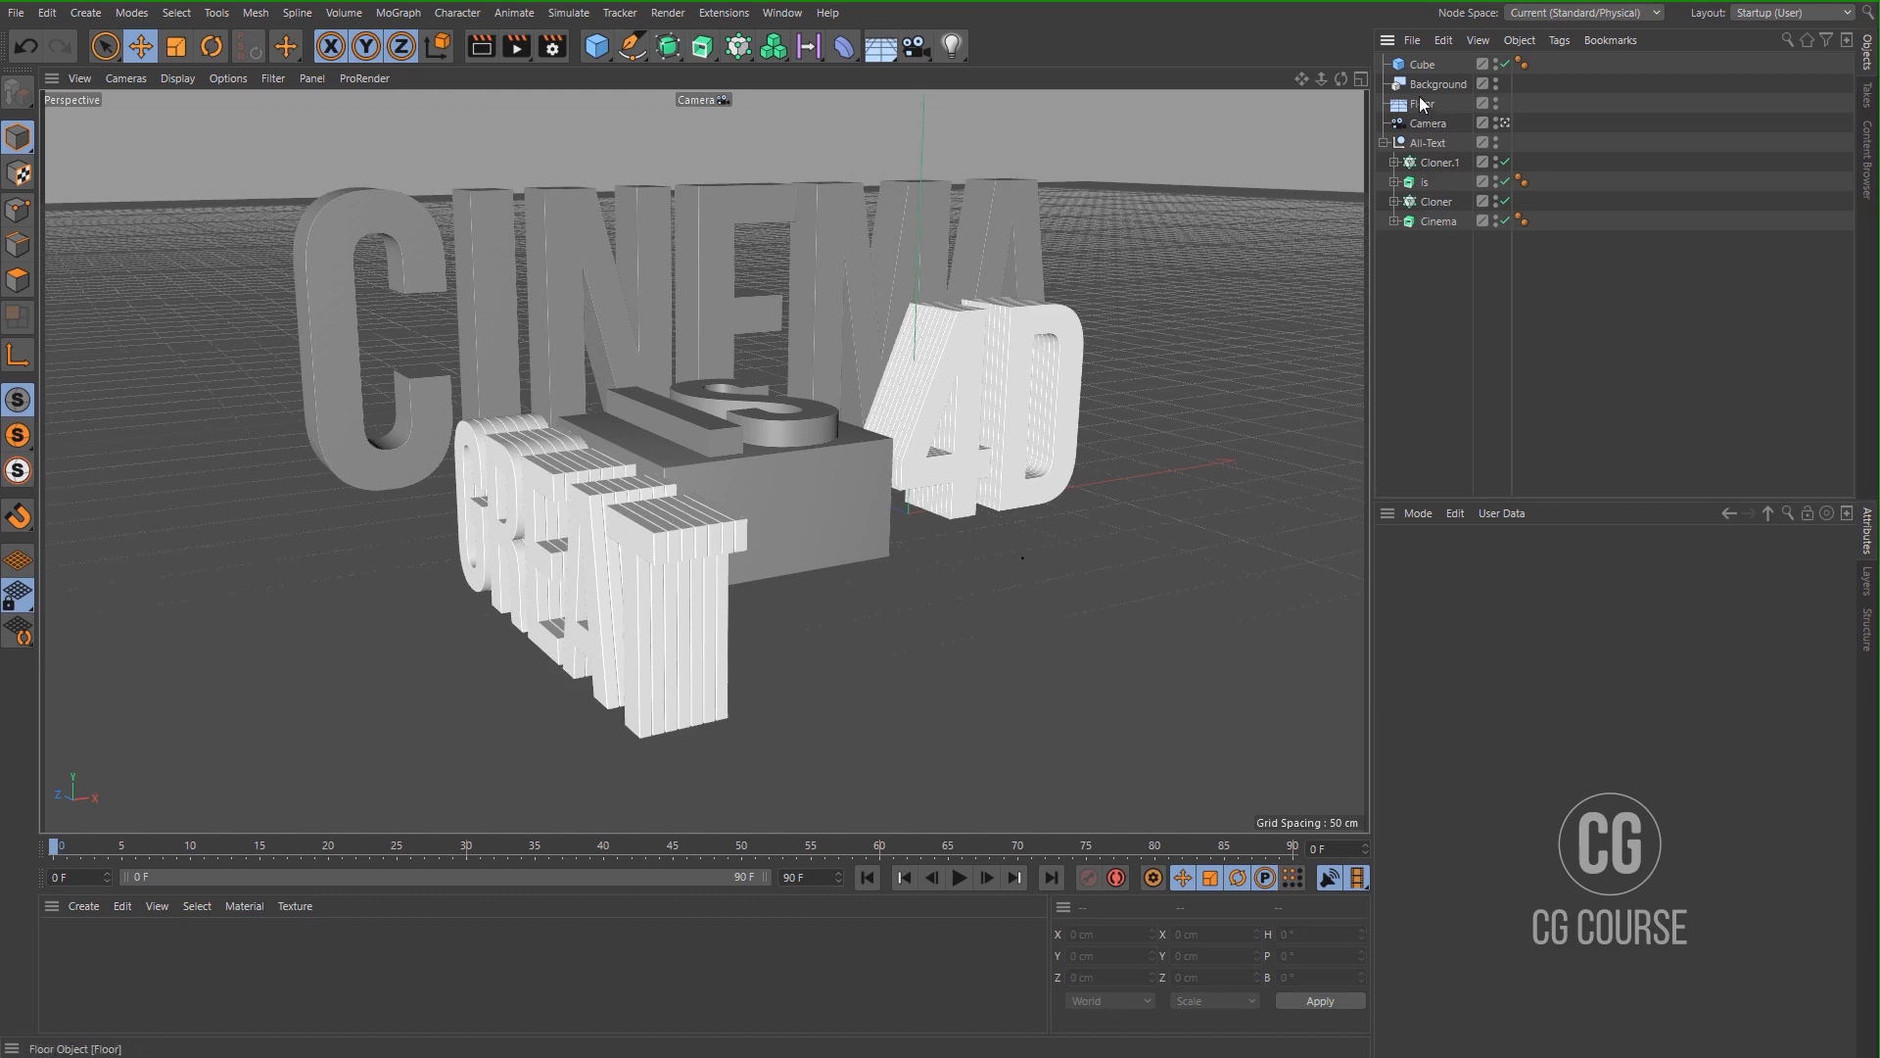
Place the cube below Is in the text group and shift both objects together slightly along negative X.
left_click_drag(1420, 66, 1418, 187)
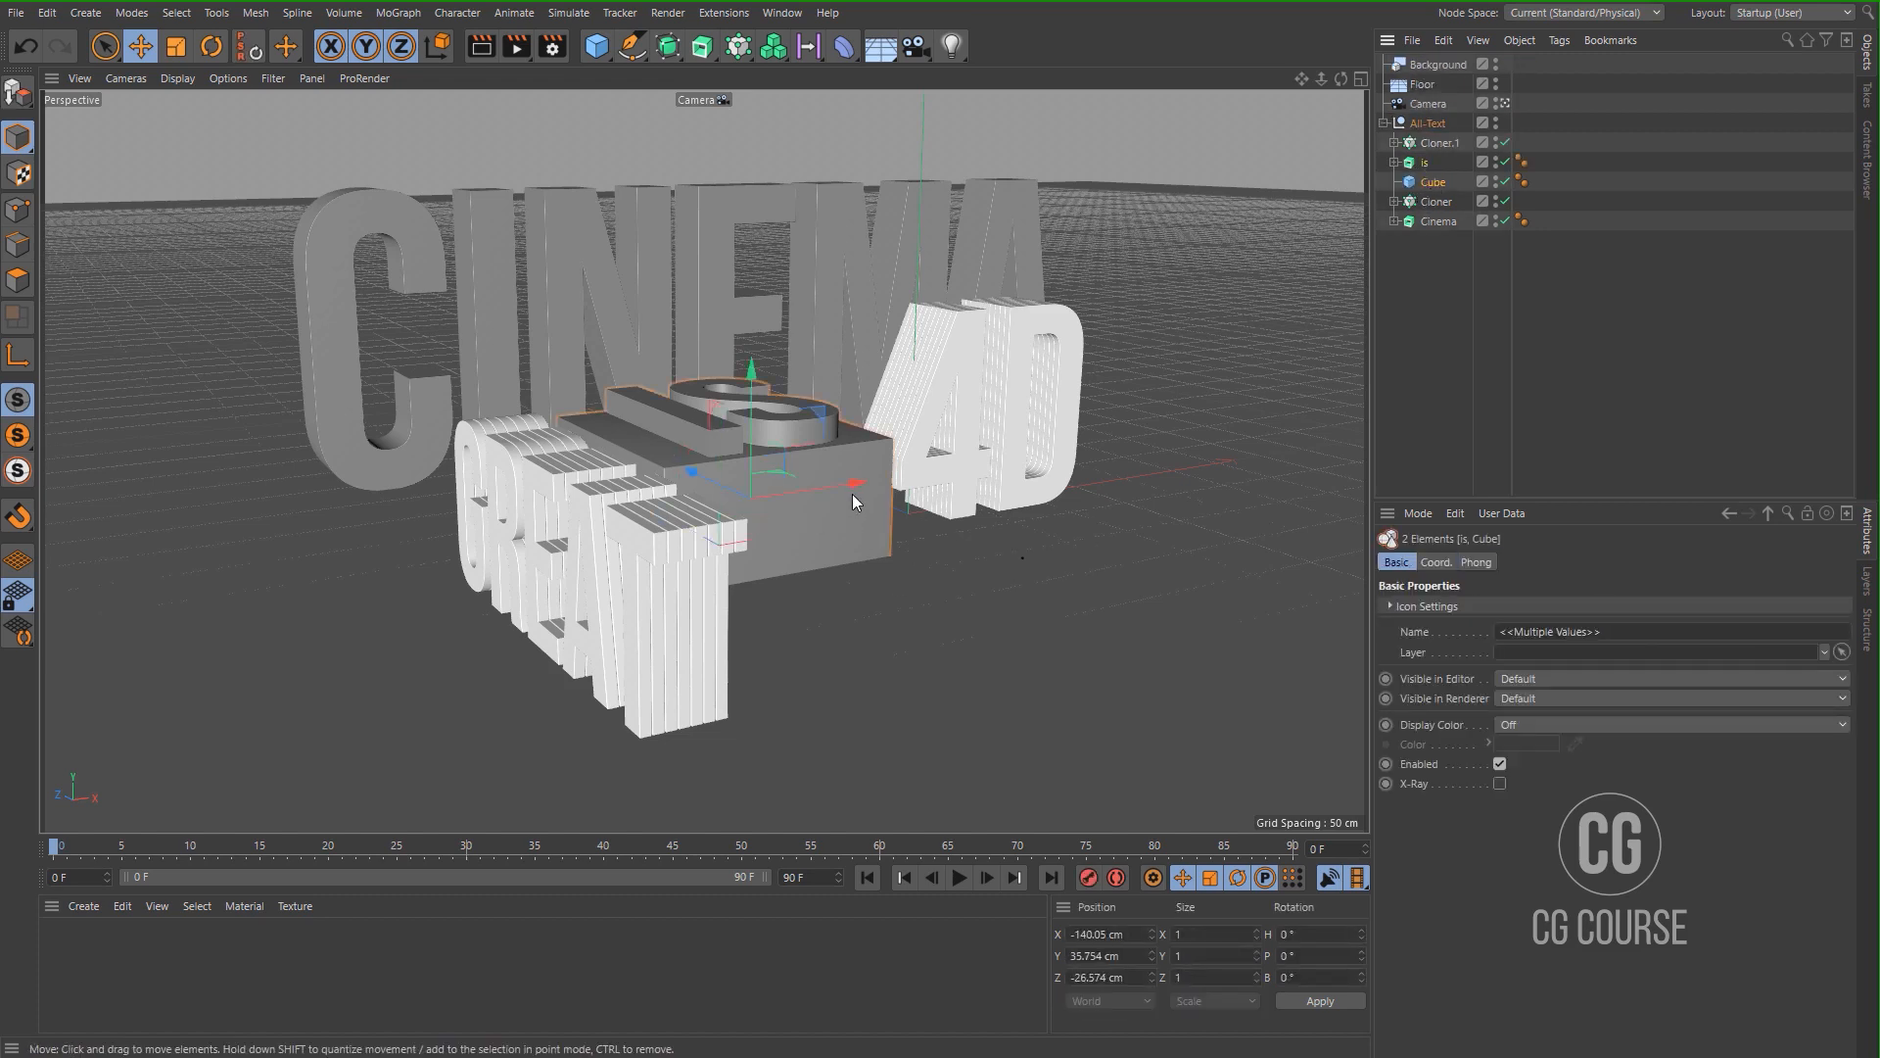
left_click_drag(852, 488, 836, 491)
Move the Great cloner against the cube at about X 57.1 cm and Z -85.9 cm, and reframe the camera on the words.
left_click(1438, 143)
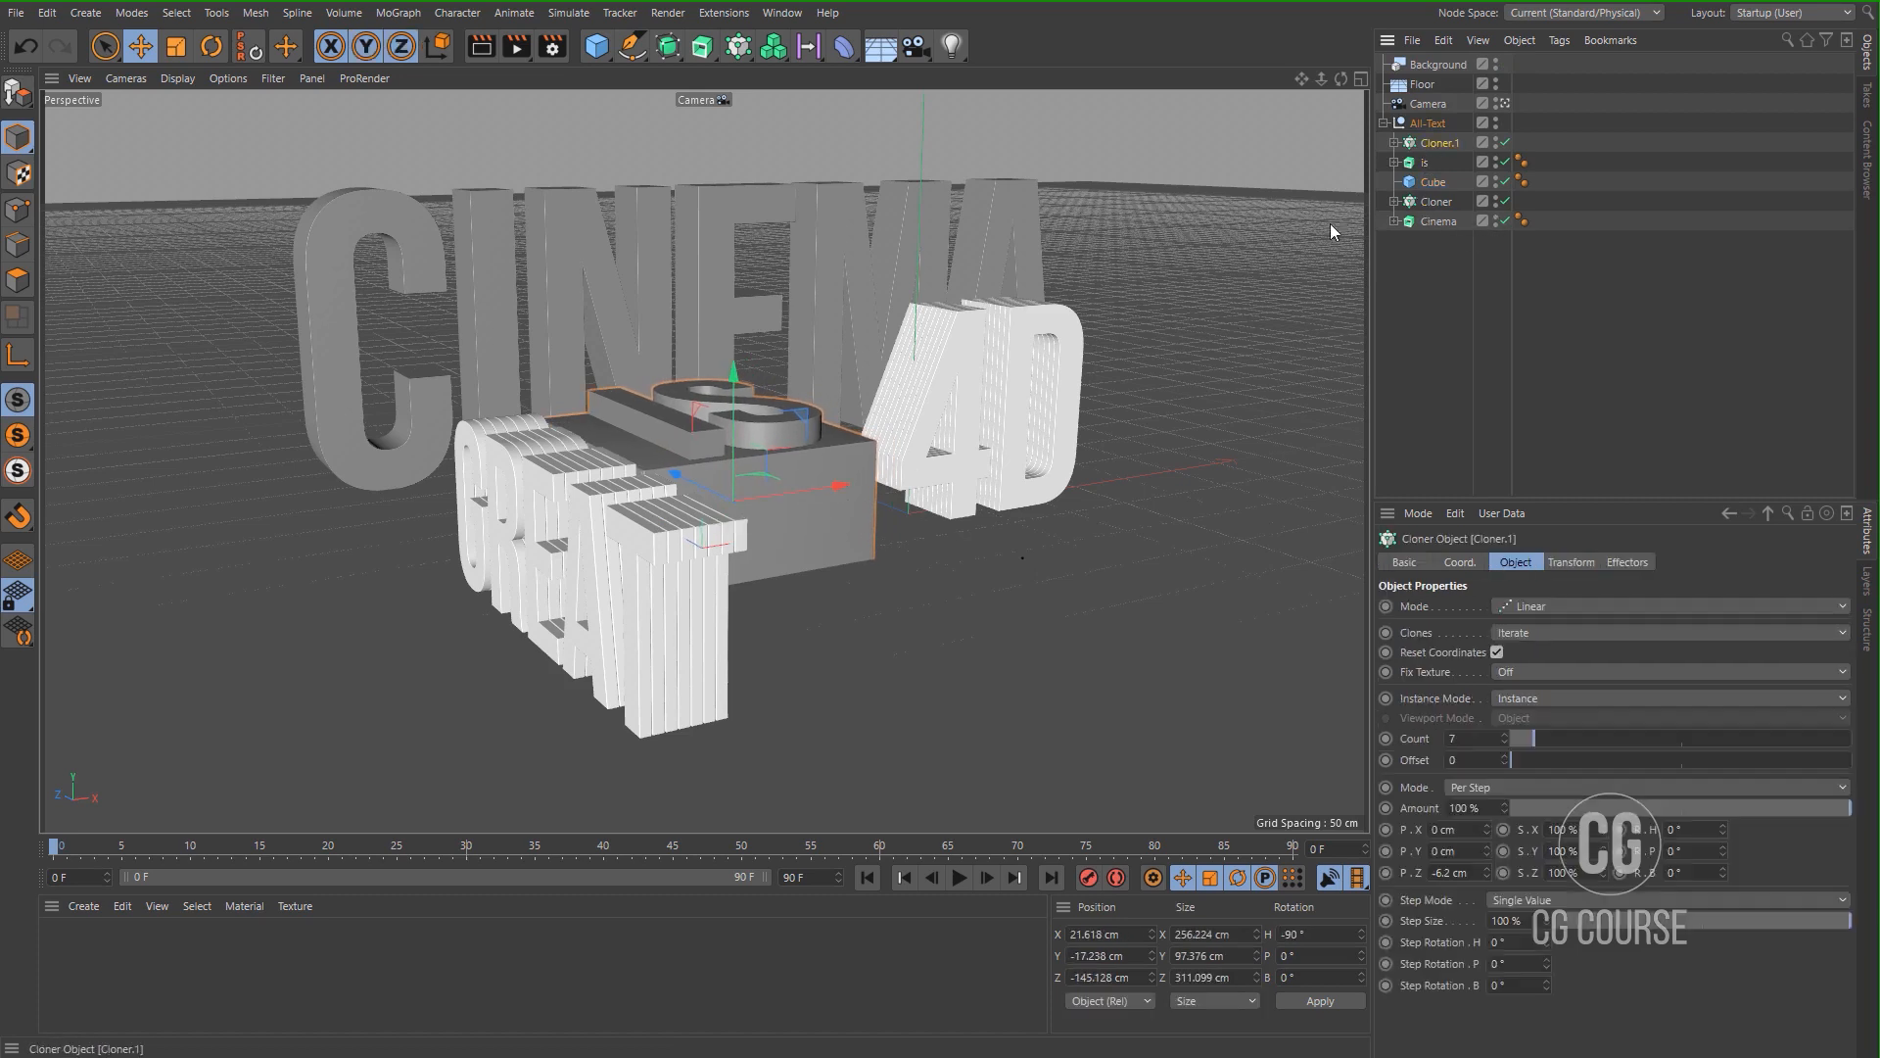
left_click_drag(1089, 545, 1013, 590)
key("F5")
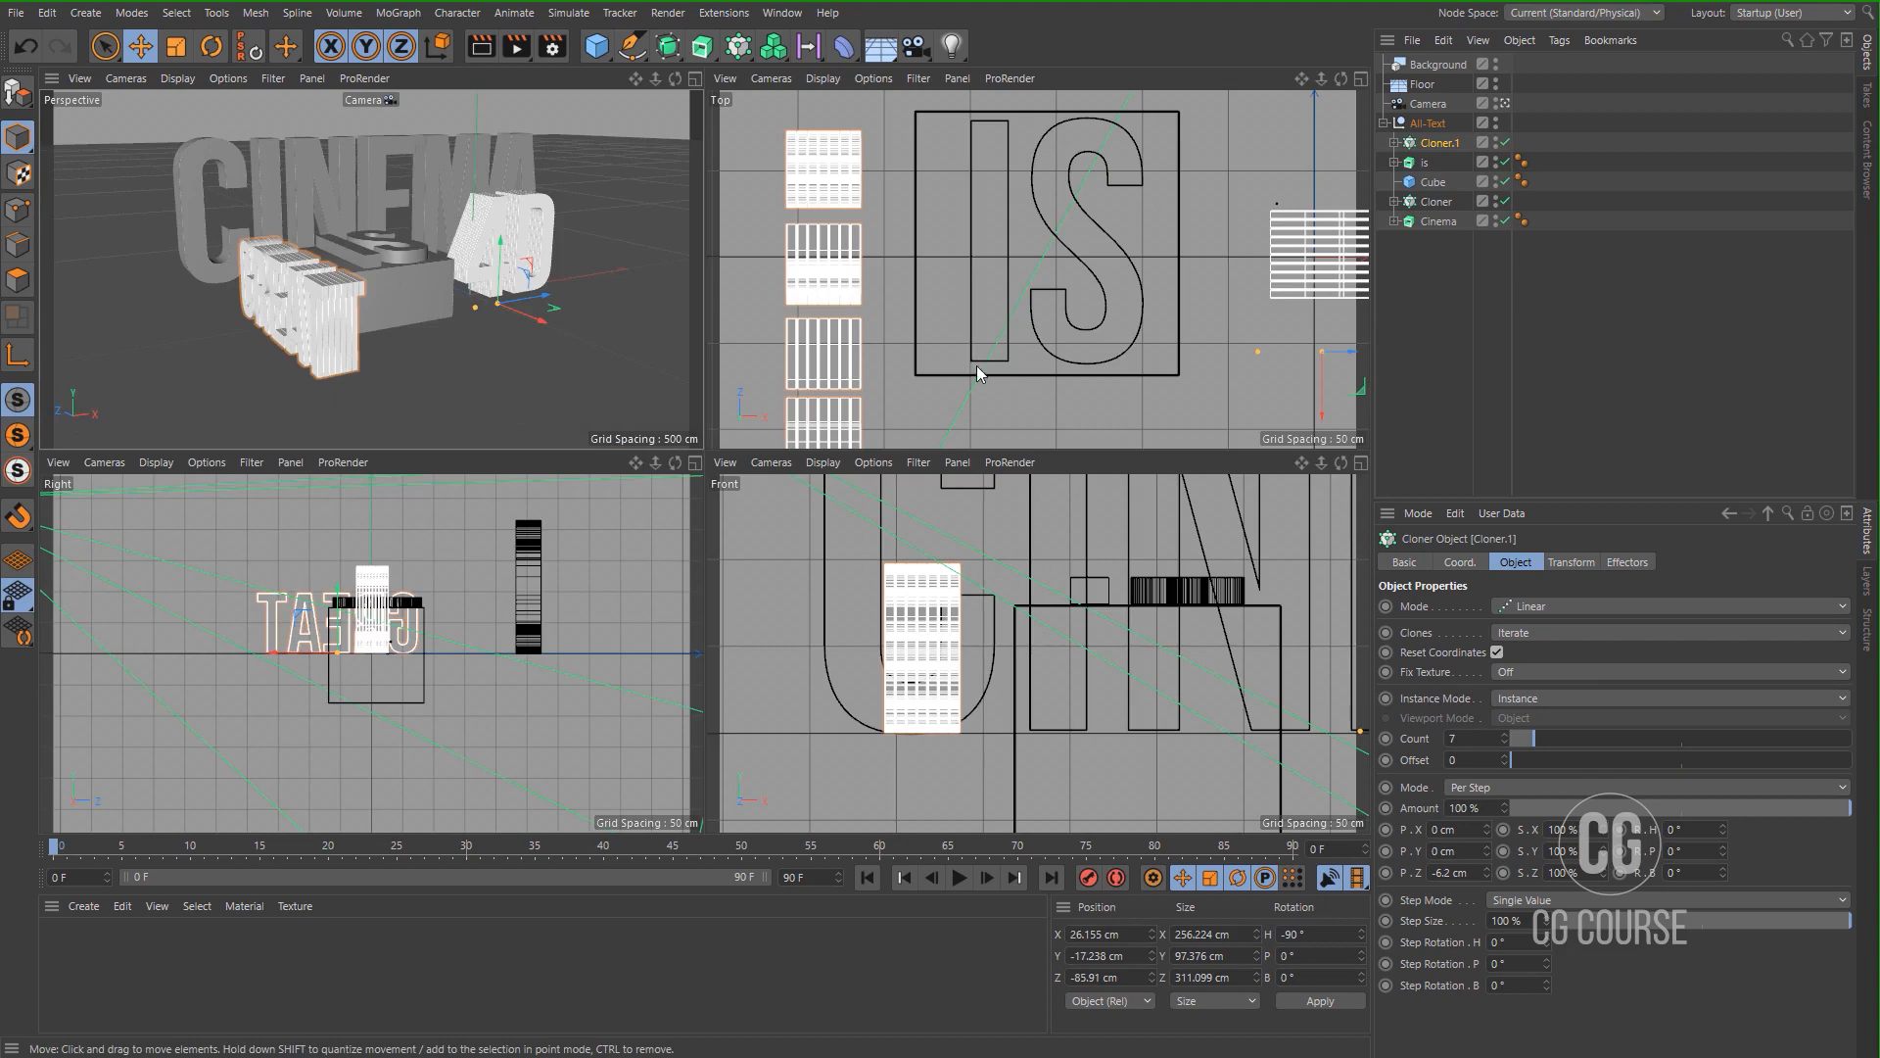
scroll(1009, 364, "down", 1)
left_click_drag(1348, 358, 1396, 356)
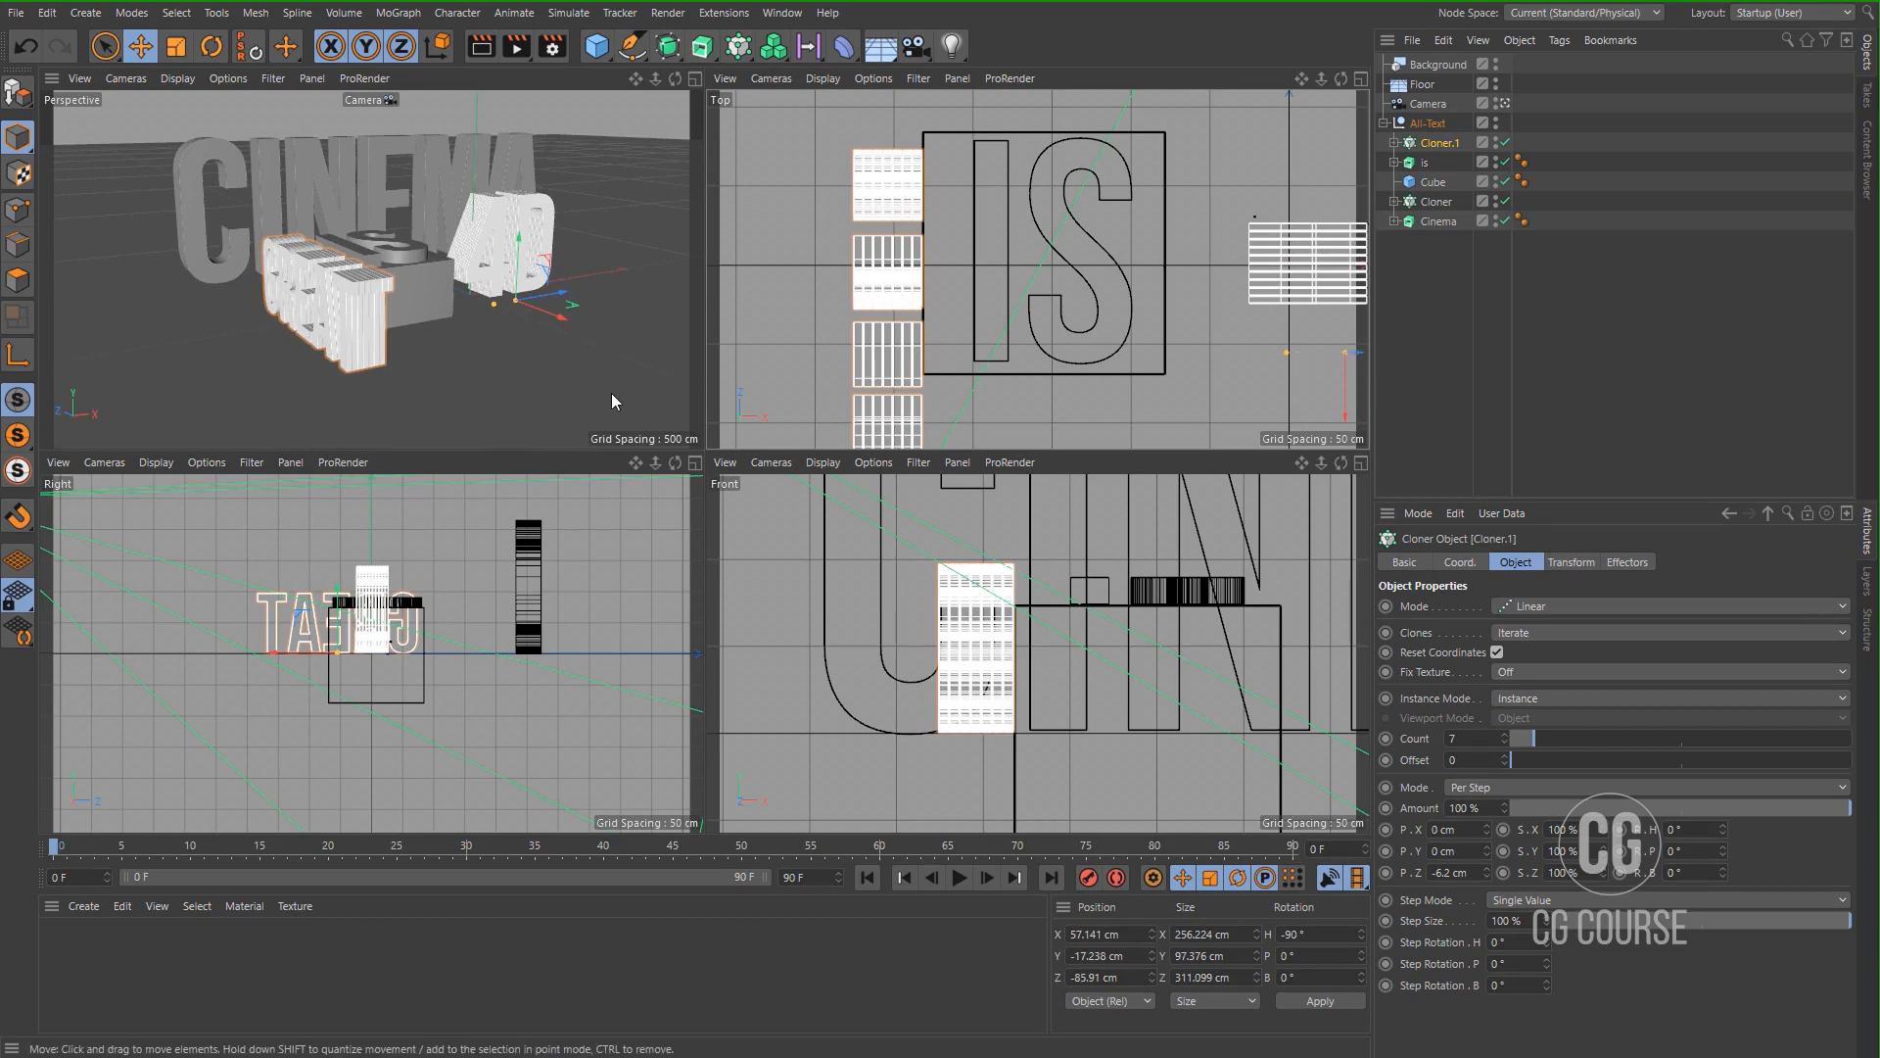
middle_click(537, 390)
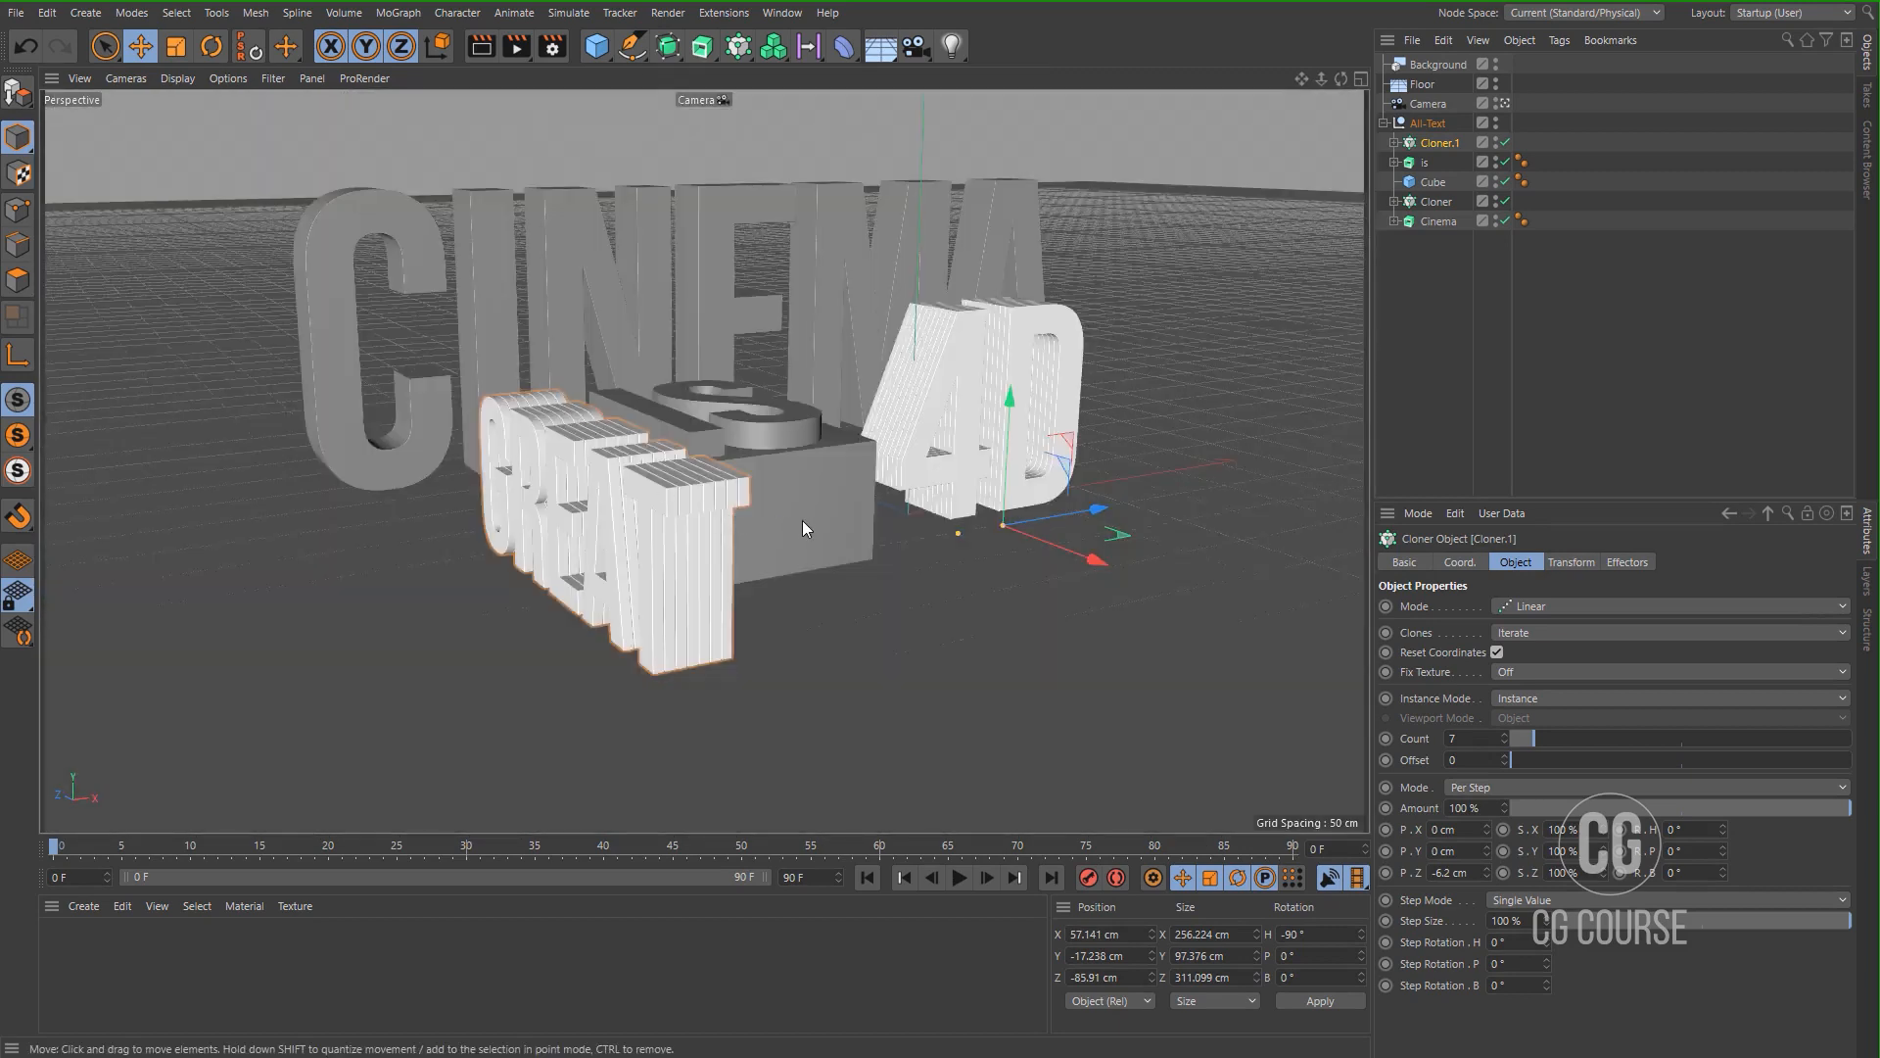
left_click_drag(712, 498, 856, 473, "alt")
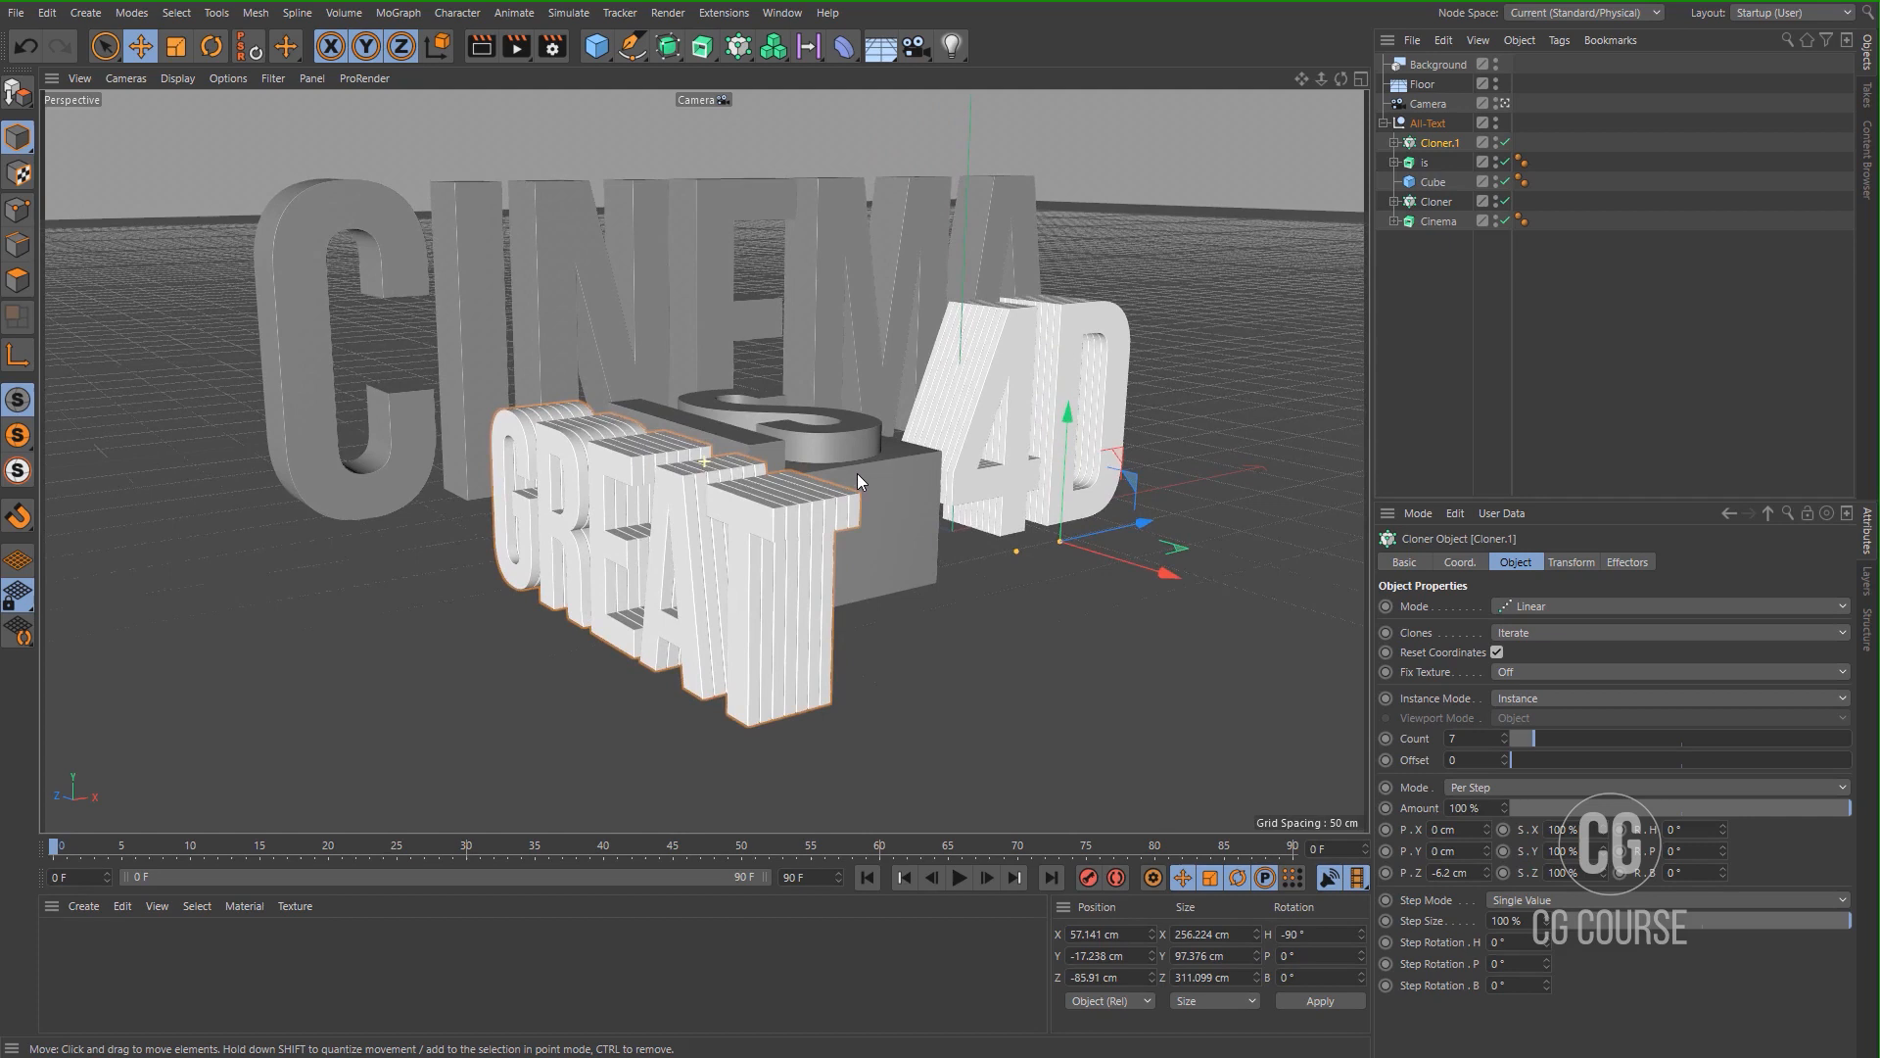
left_click(1420, 378)
Add a Sky object and apply the Sunset Inlet 01 HDRI preset material to it.
left_click(880, 46)
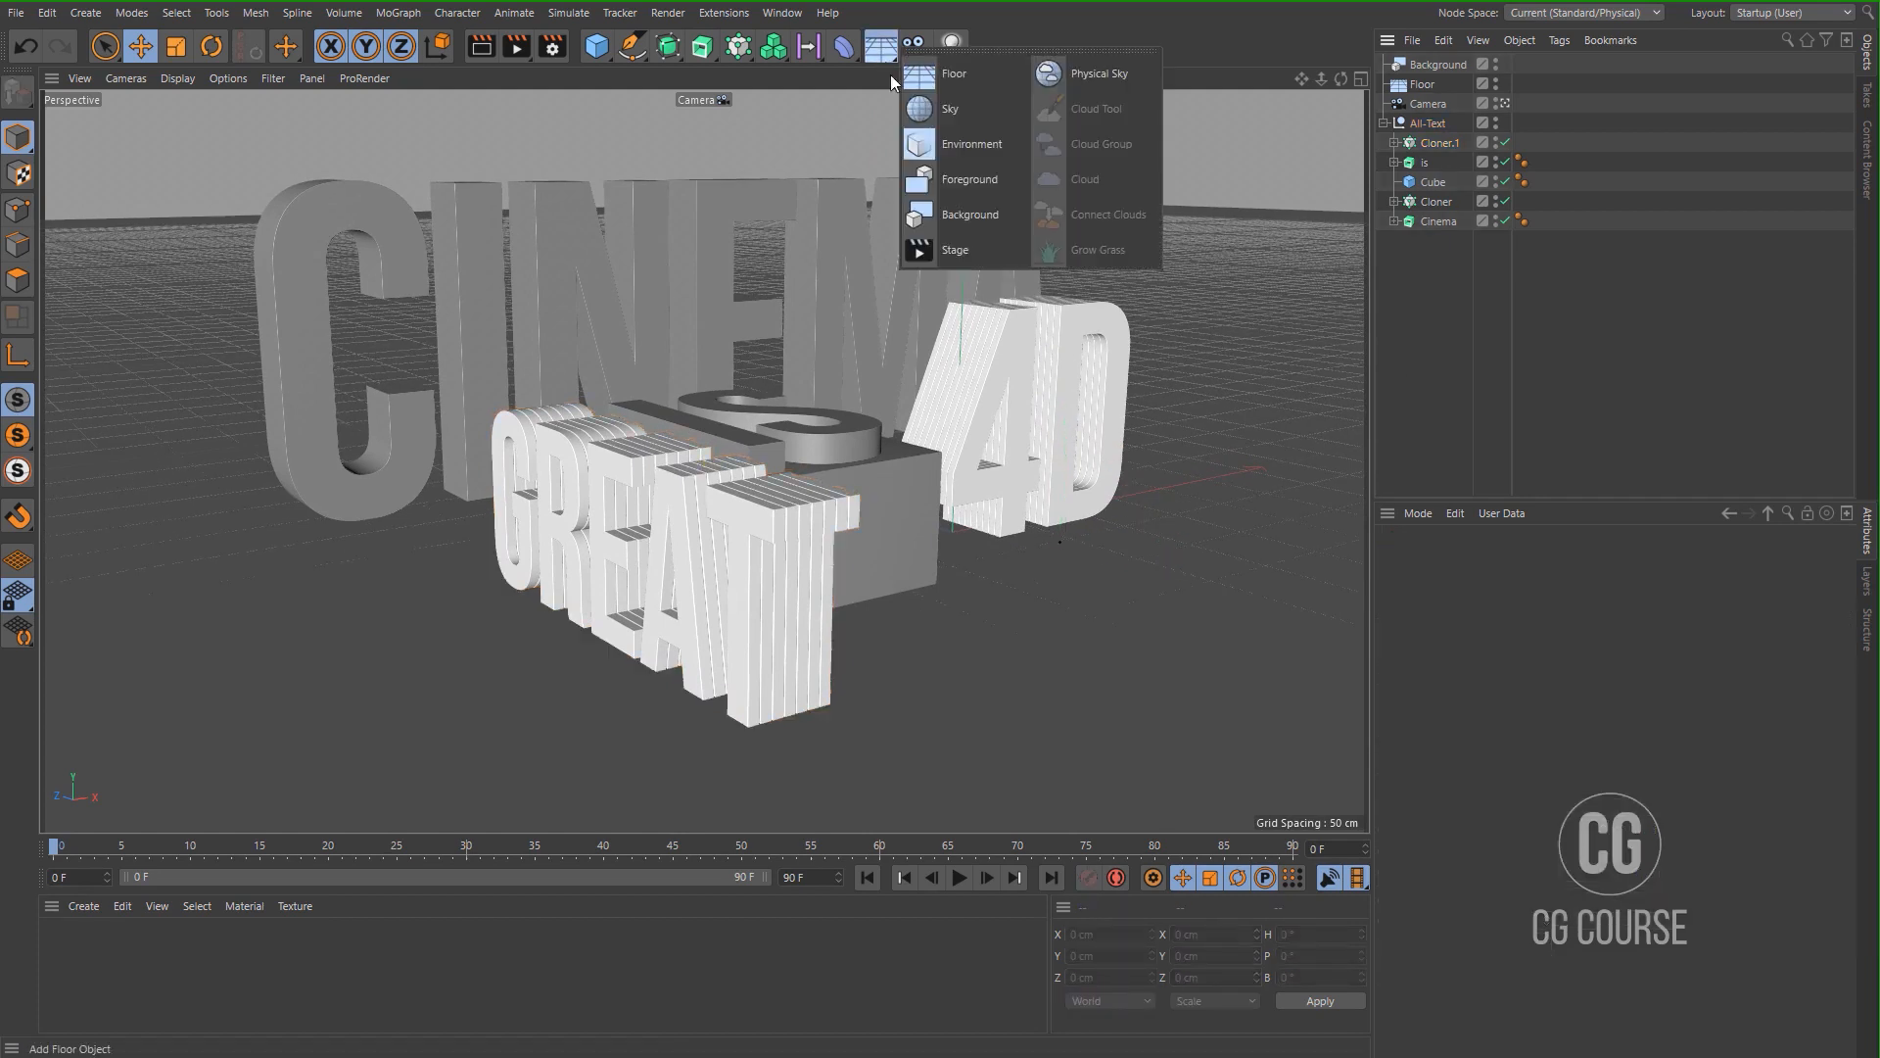
left_click(915, 106)
left_click(783, 13)
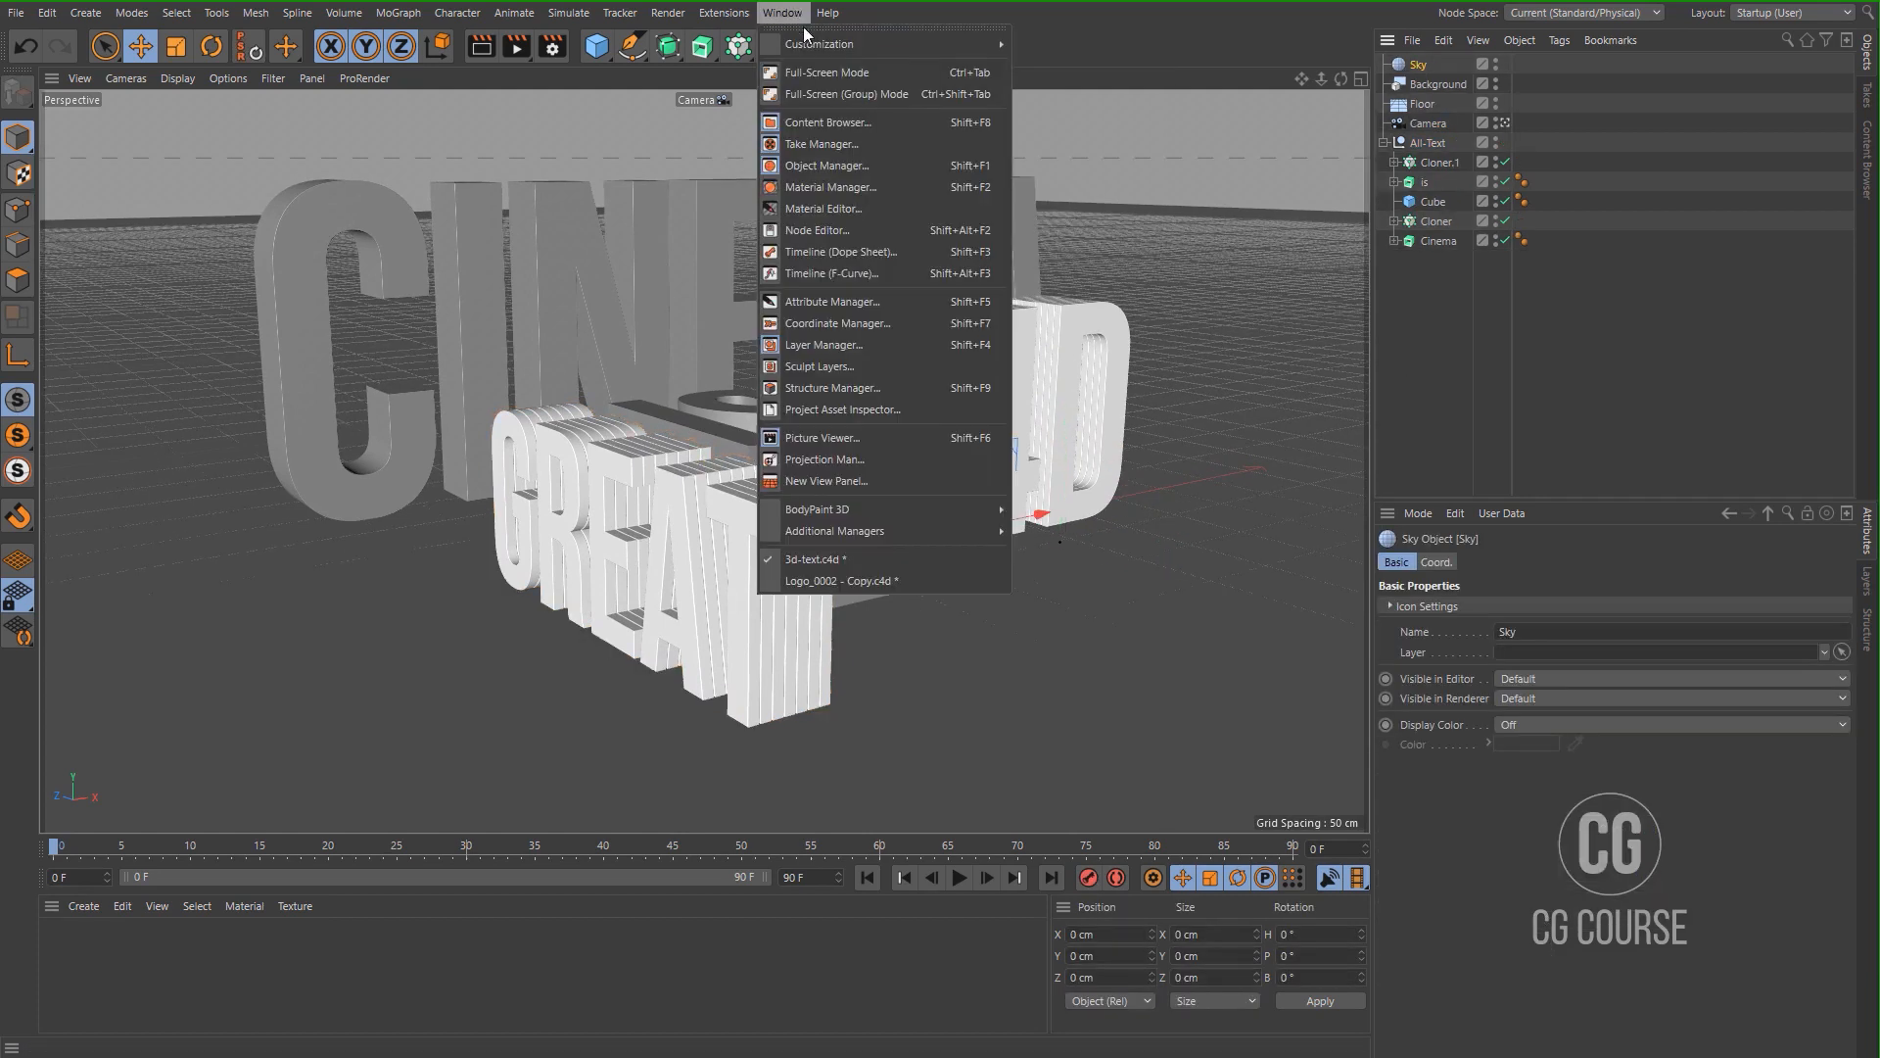
left_click(812, 122)
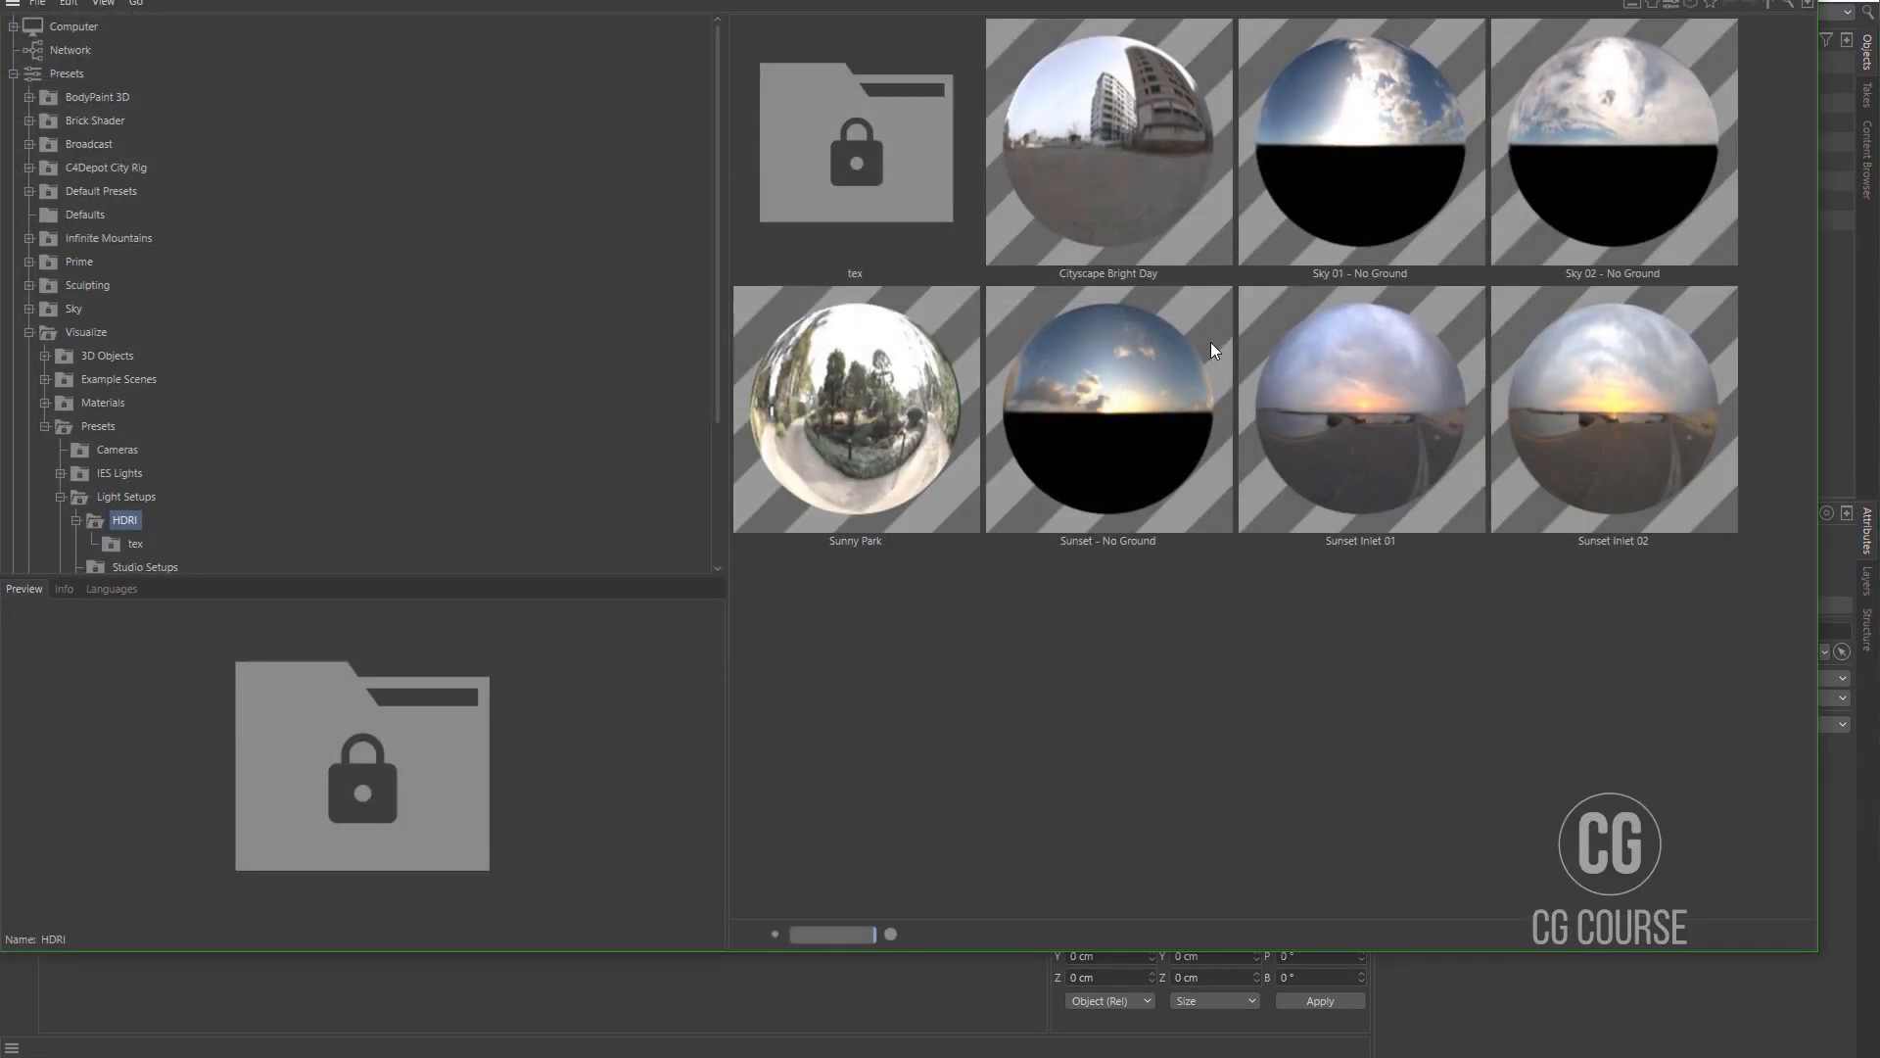
double_click(1366, 403)
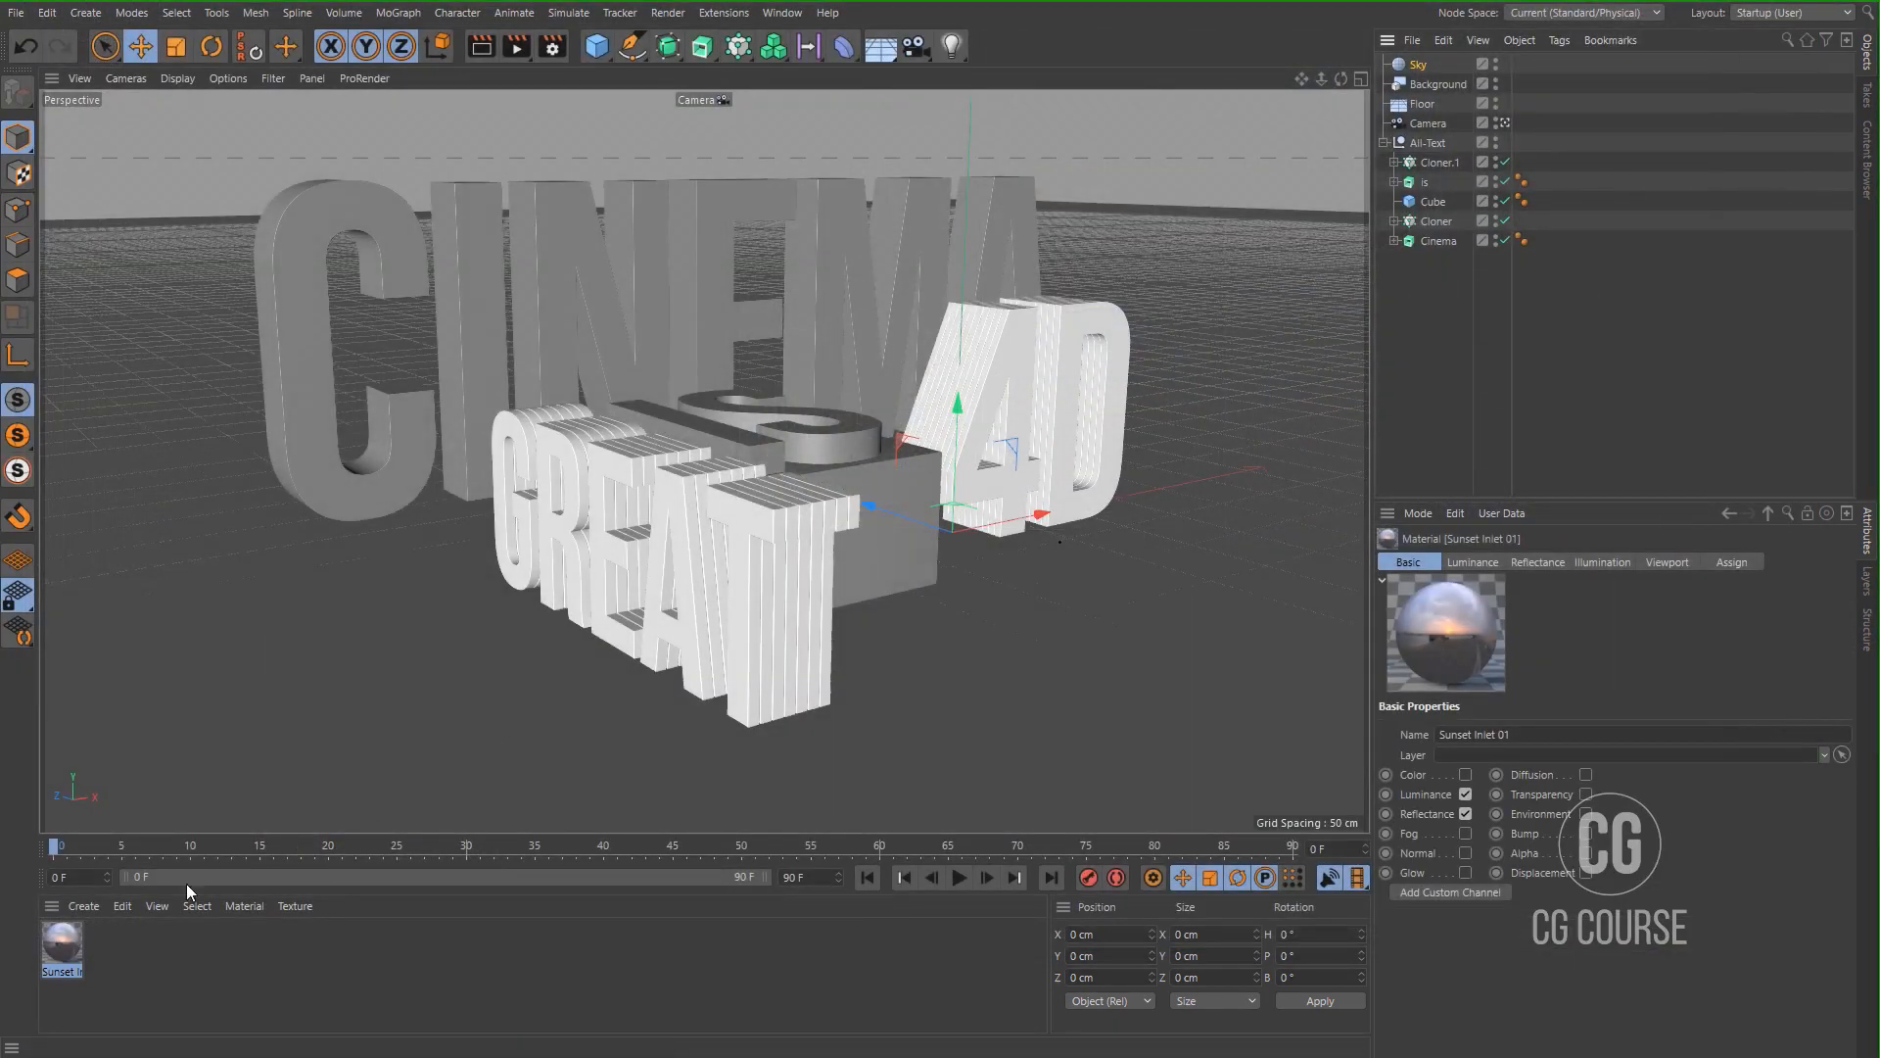
left_click_drag(1250, 191, 1410, 62)
Add a Compositing tag to the Sky and disable Seen by Camera.
right_click(1410, 61)
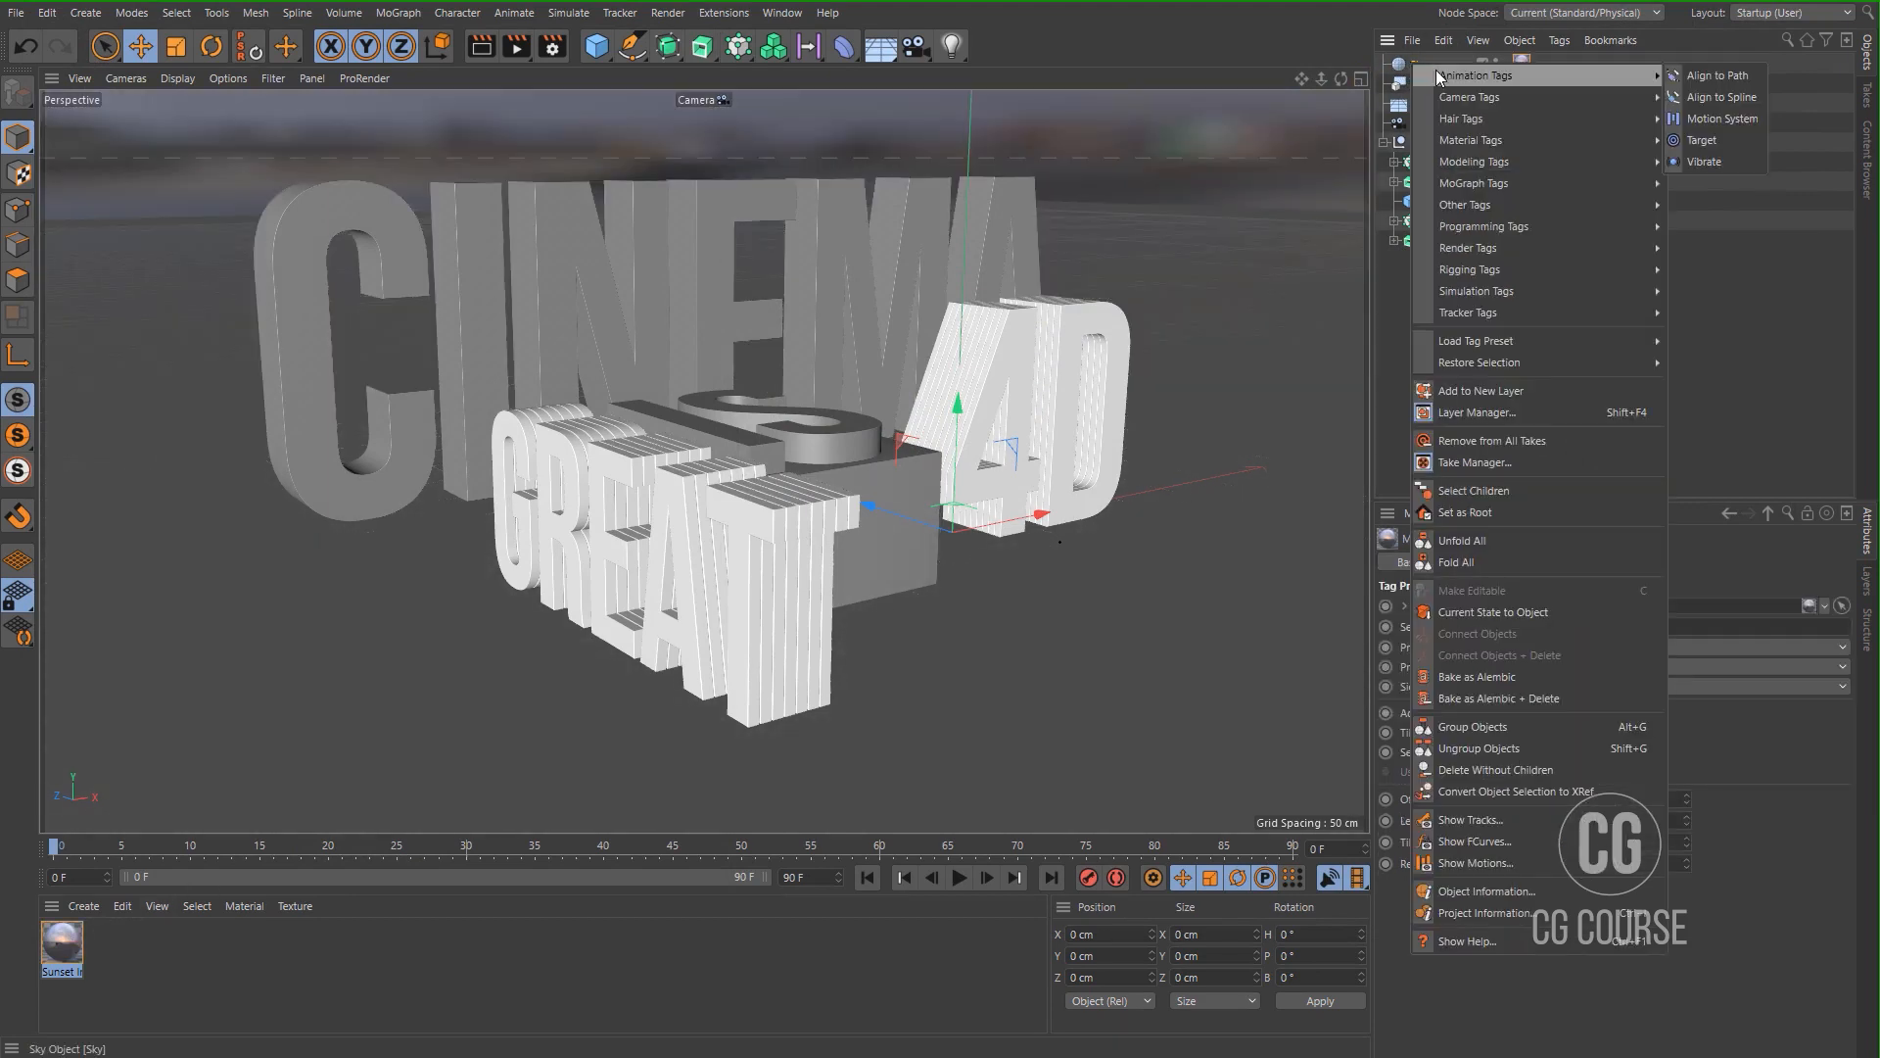
mouse_move(1475, 203)
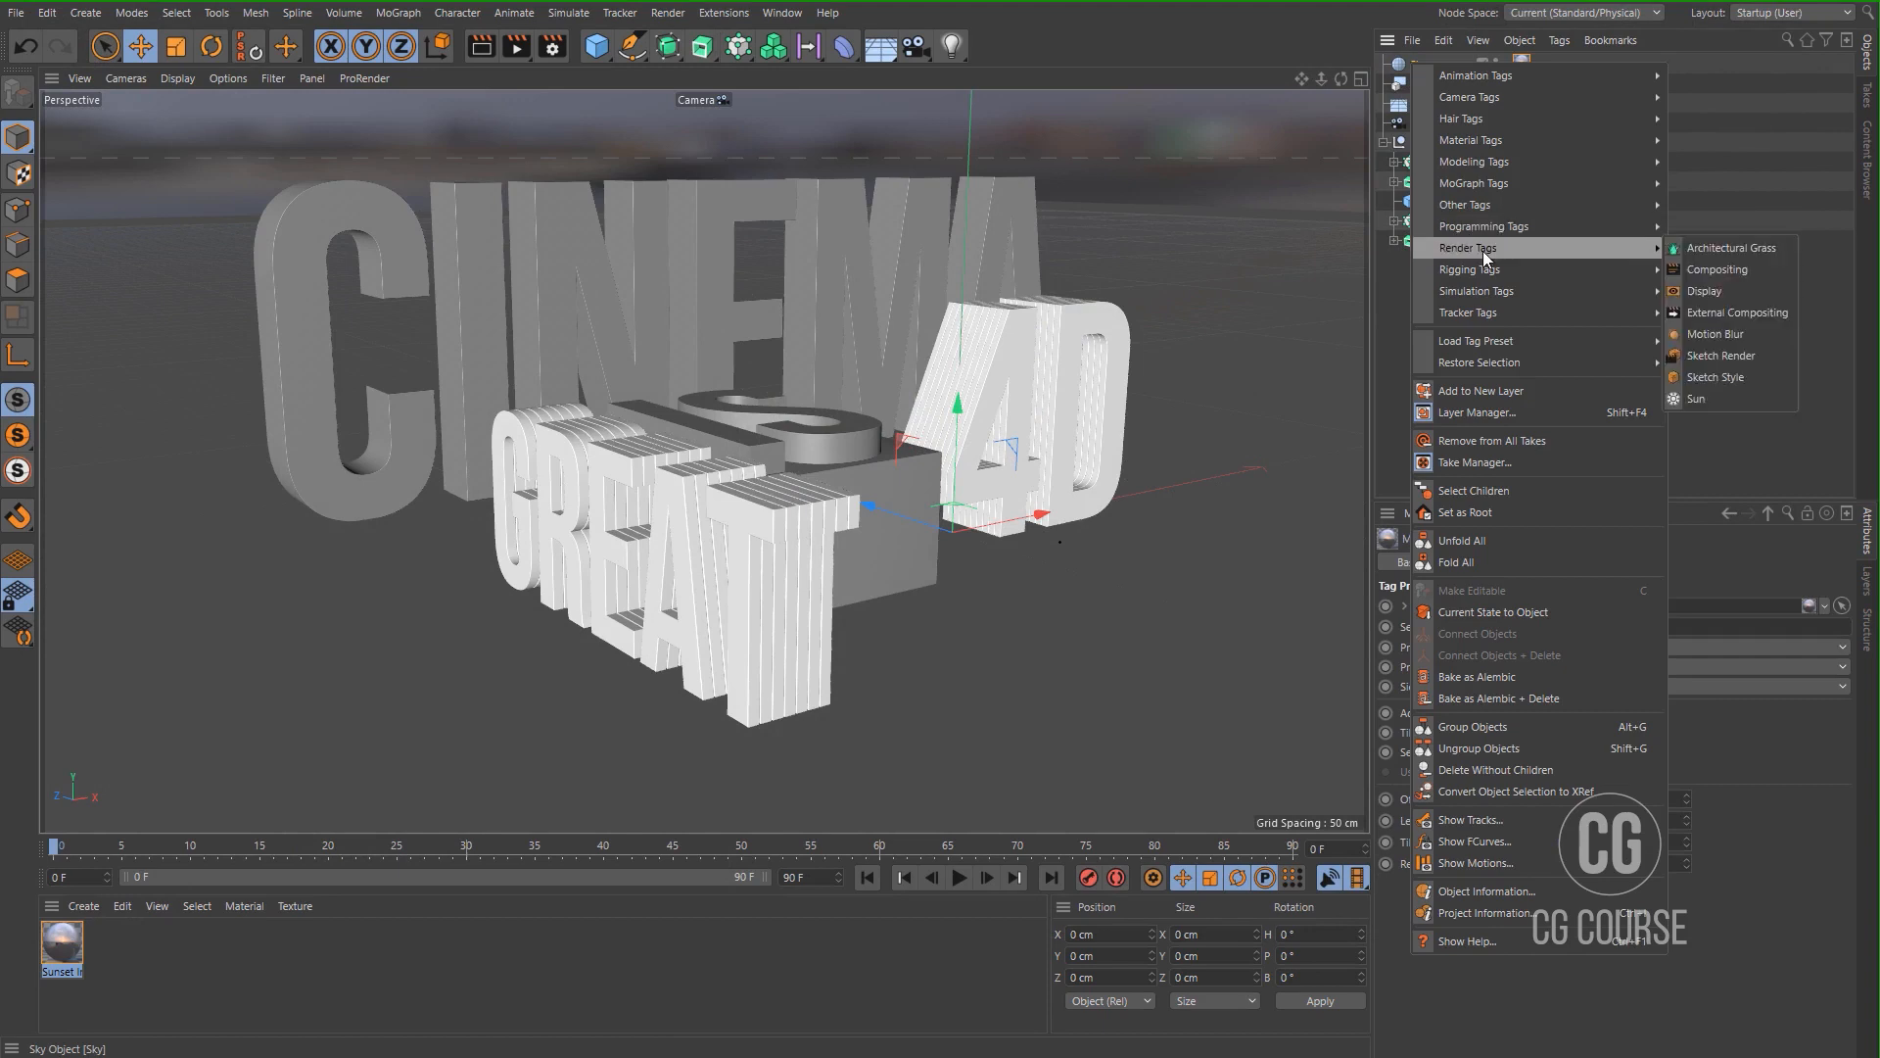
mouse_move(1513, 249)
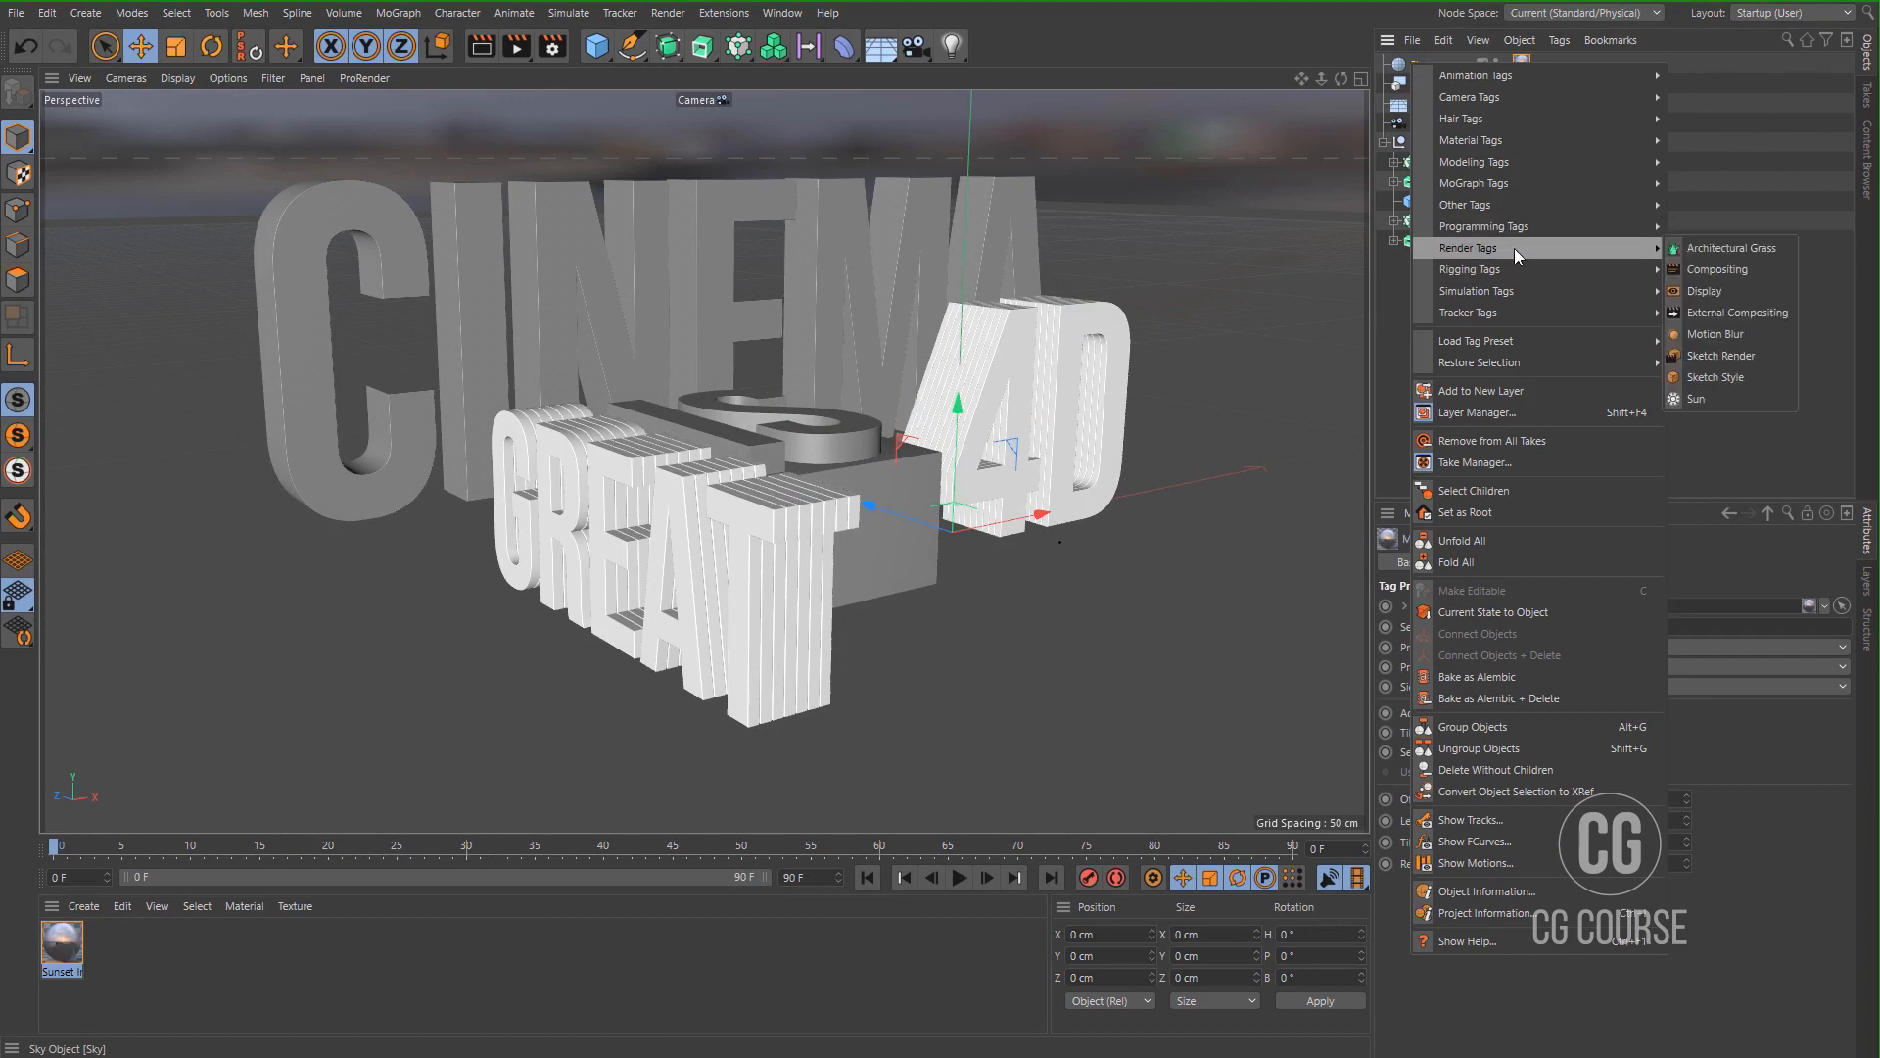
left_click(1708, 275)
left_click(1491, 672)
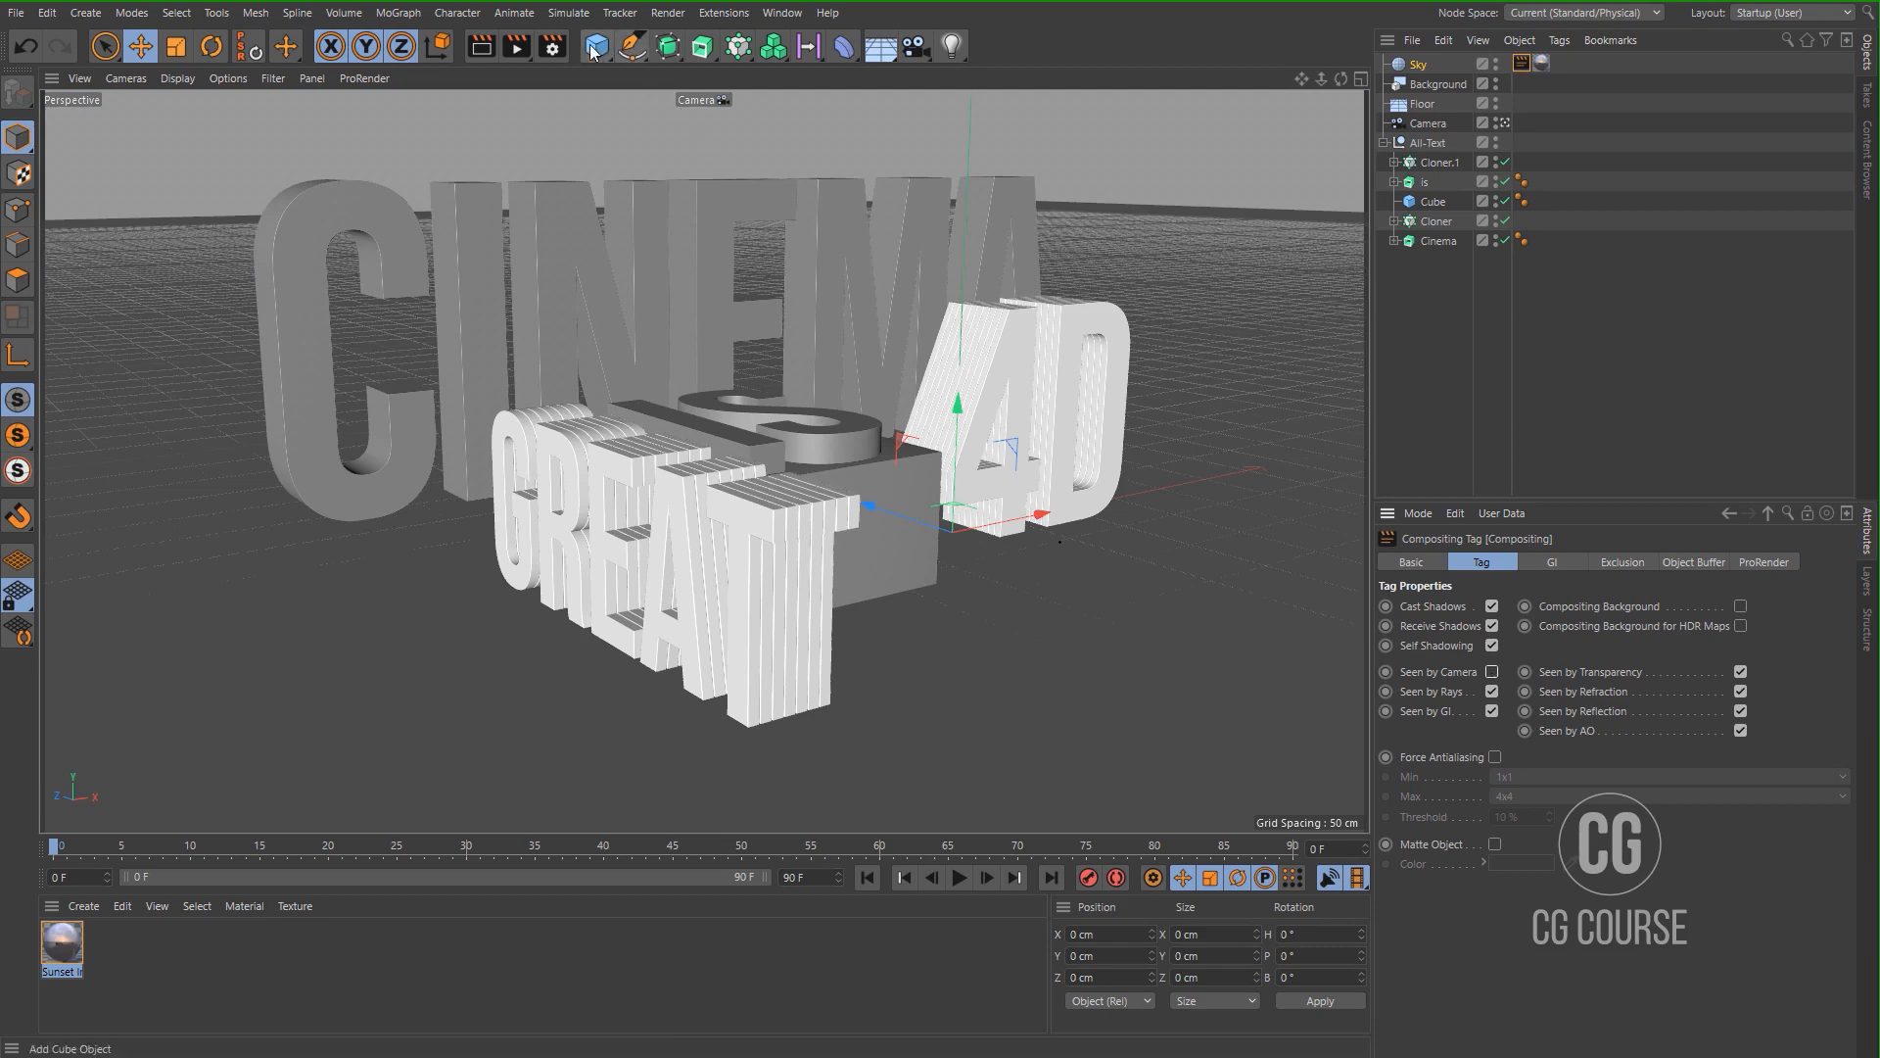
Add Global Illumination with a secondary method to the render settings and render the scene to the Picture Viewer.
left_click(551, 47)
left_click(597, 471)
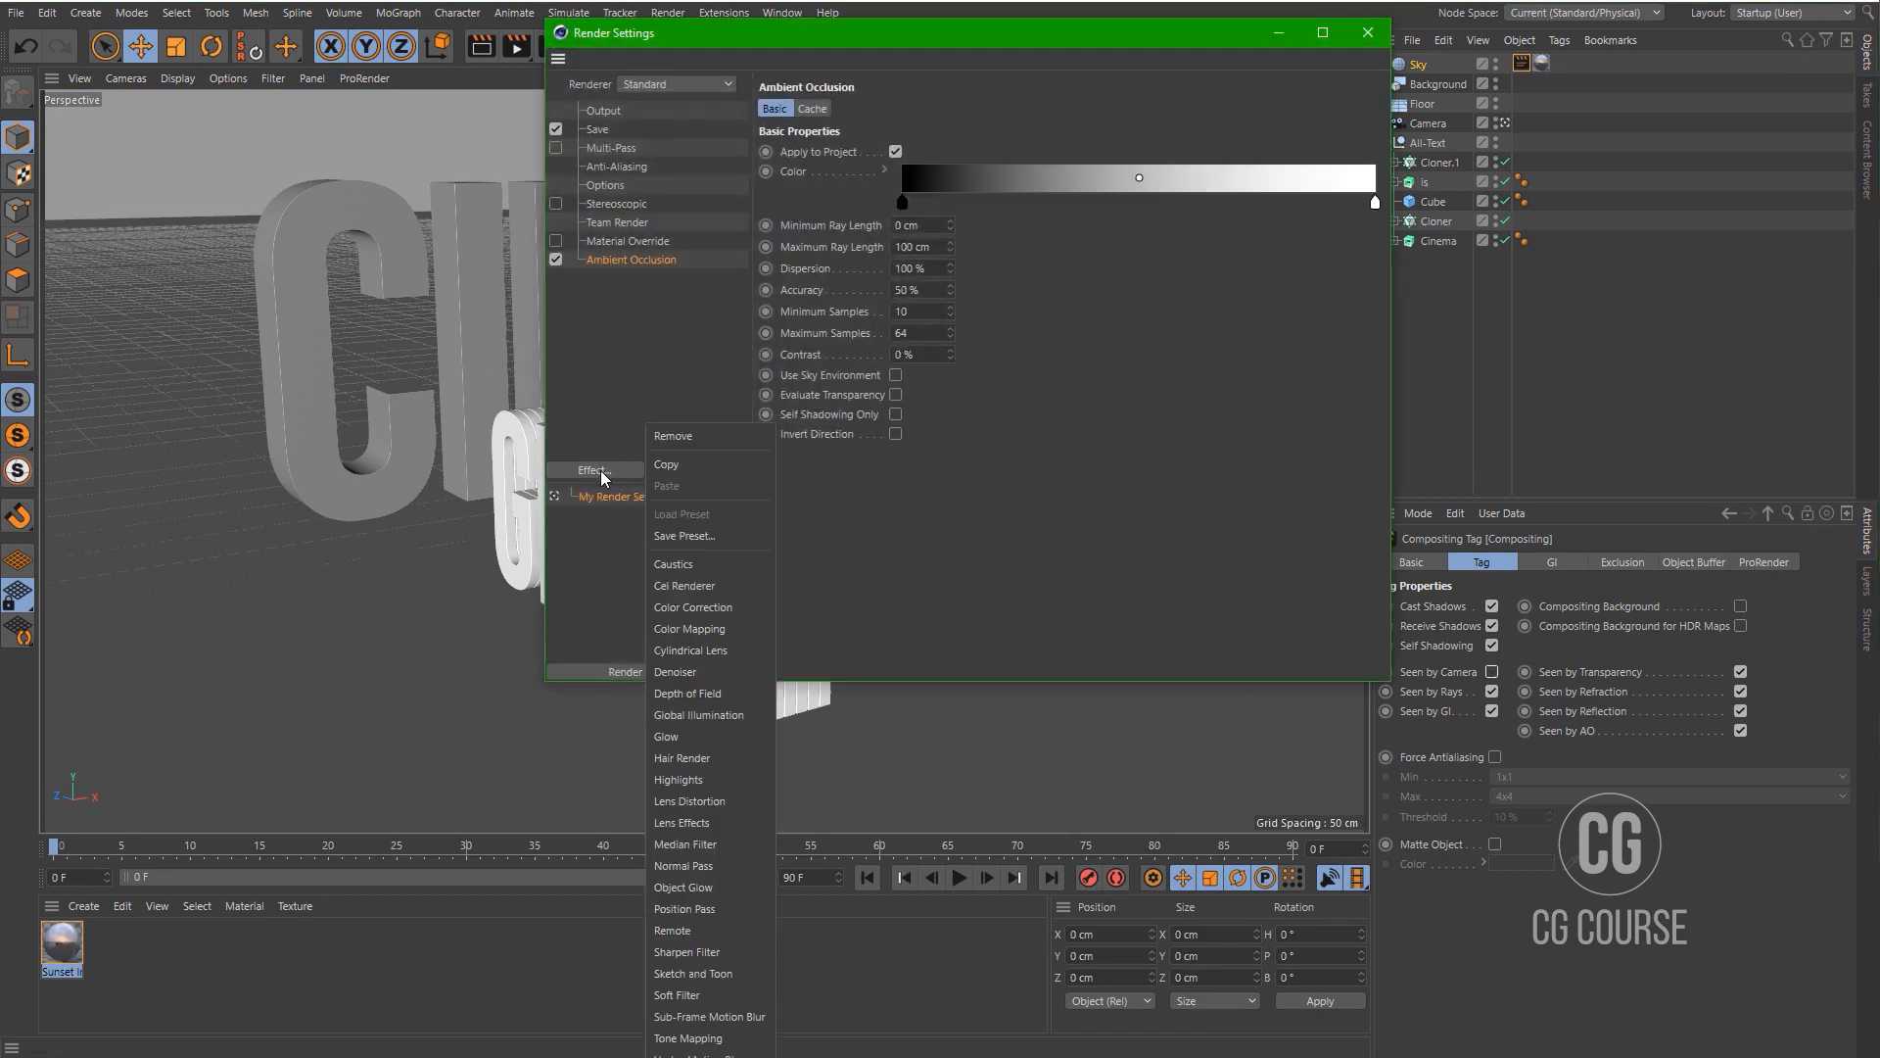
left_click(684, 713)
left_click(1012, 199)
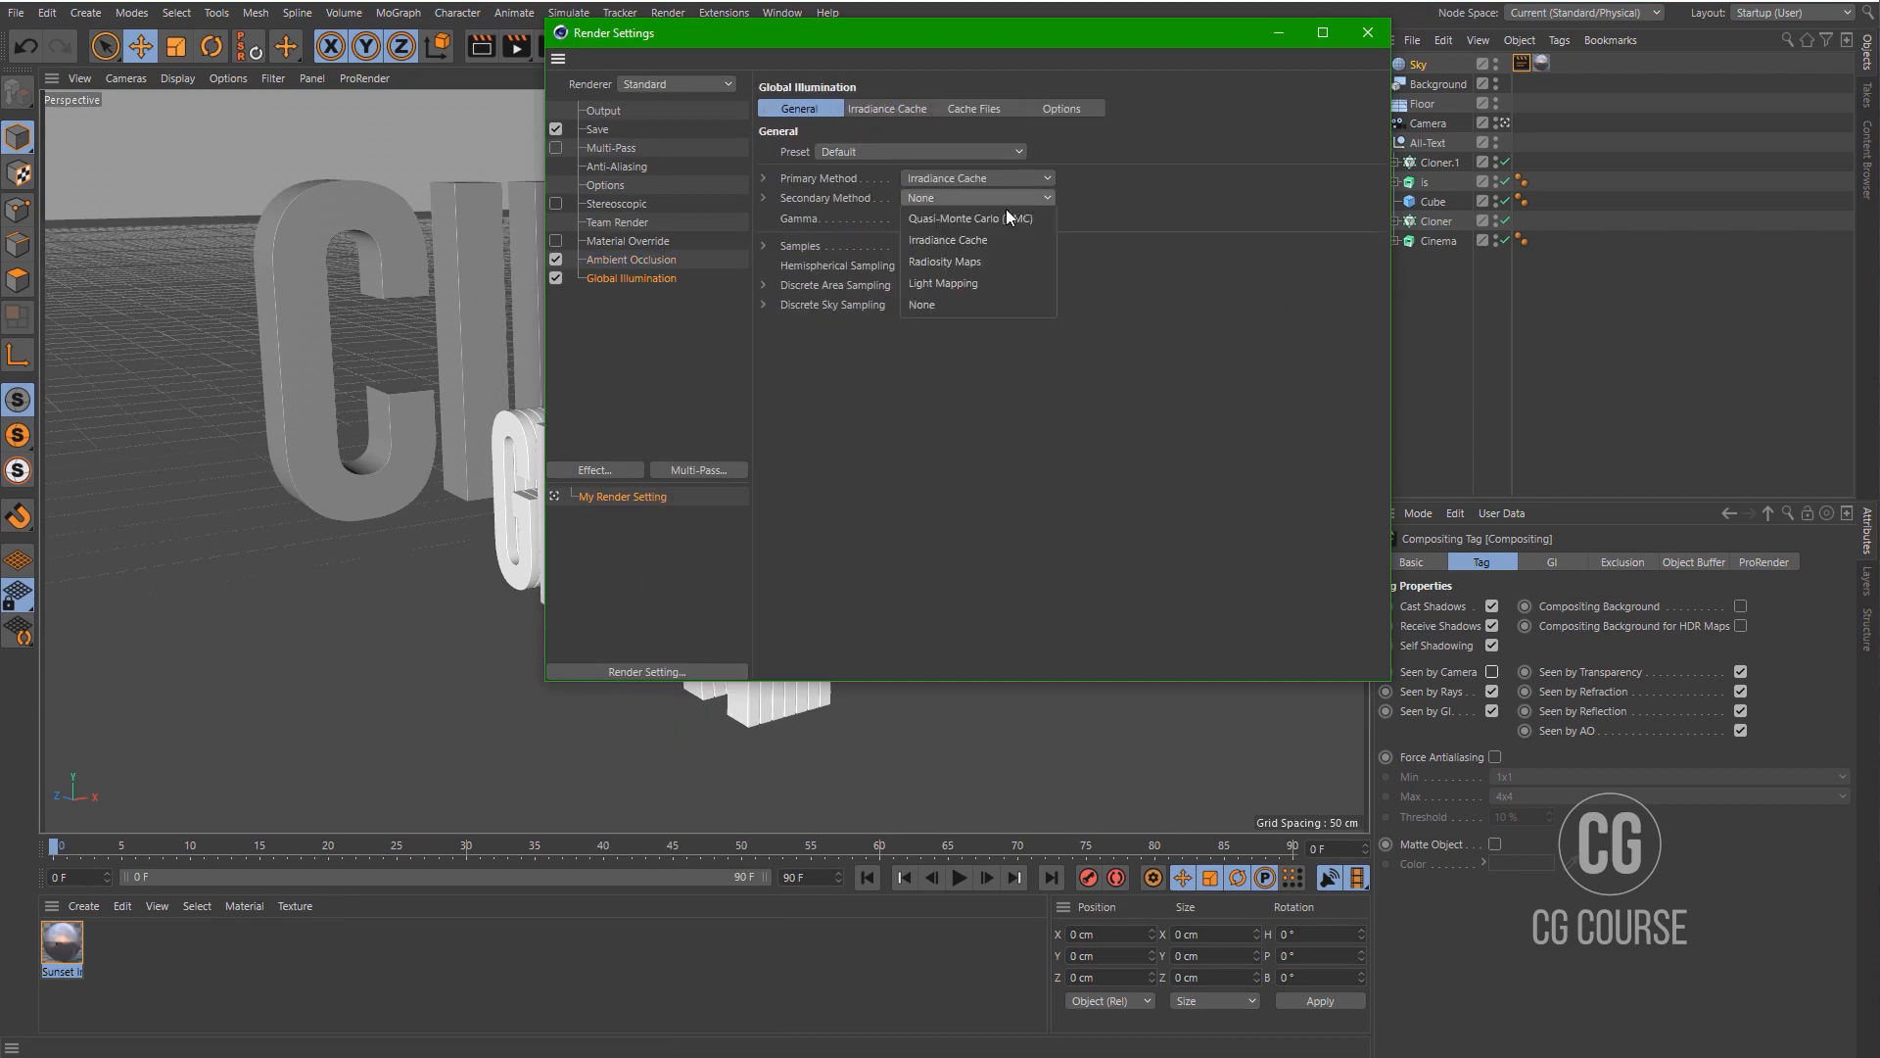
left_click(991, 231)
left_click(1366, 33)
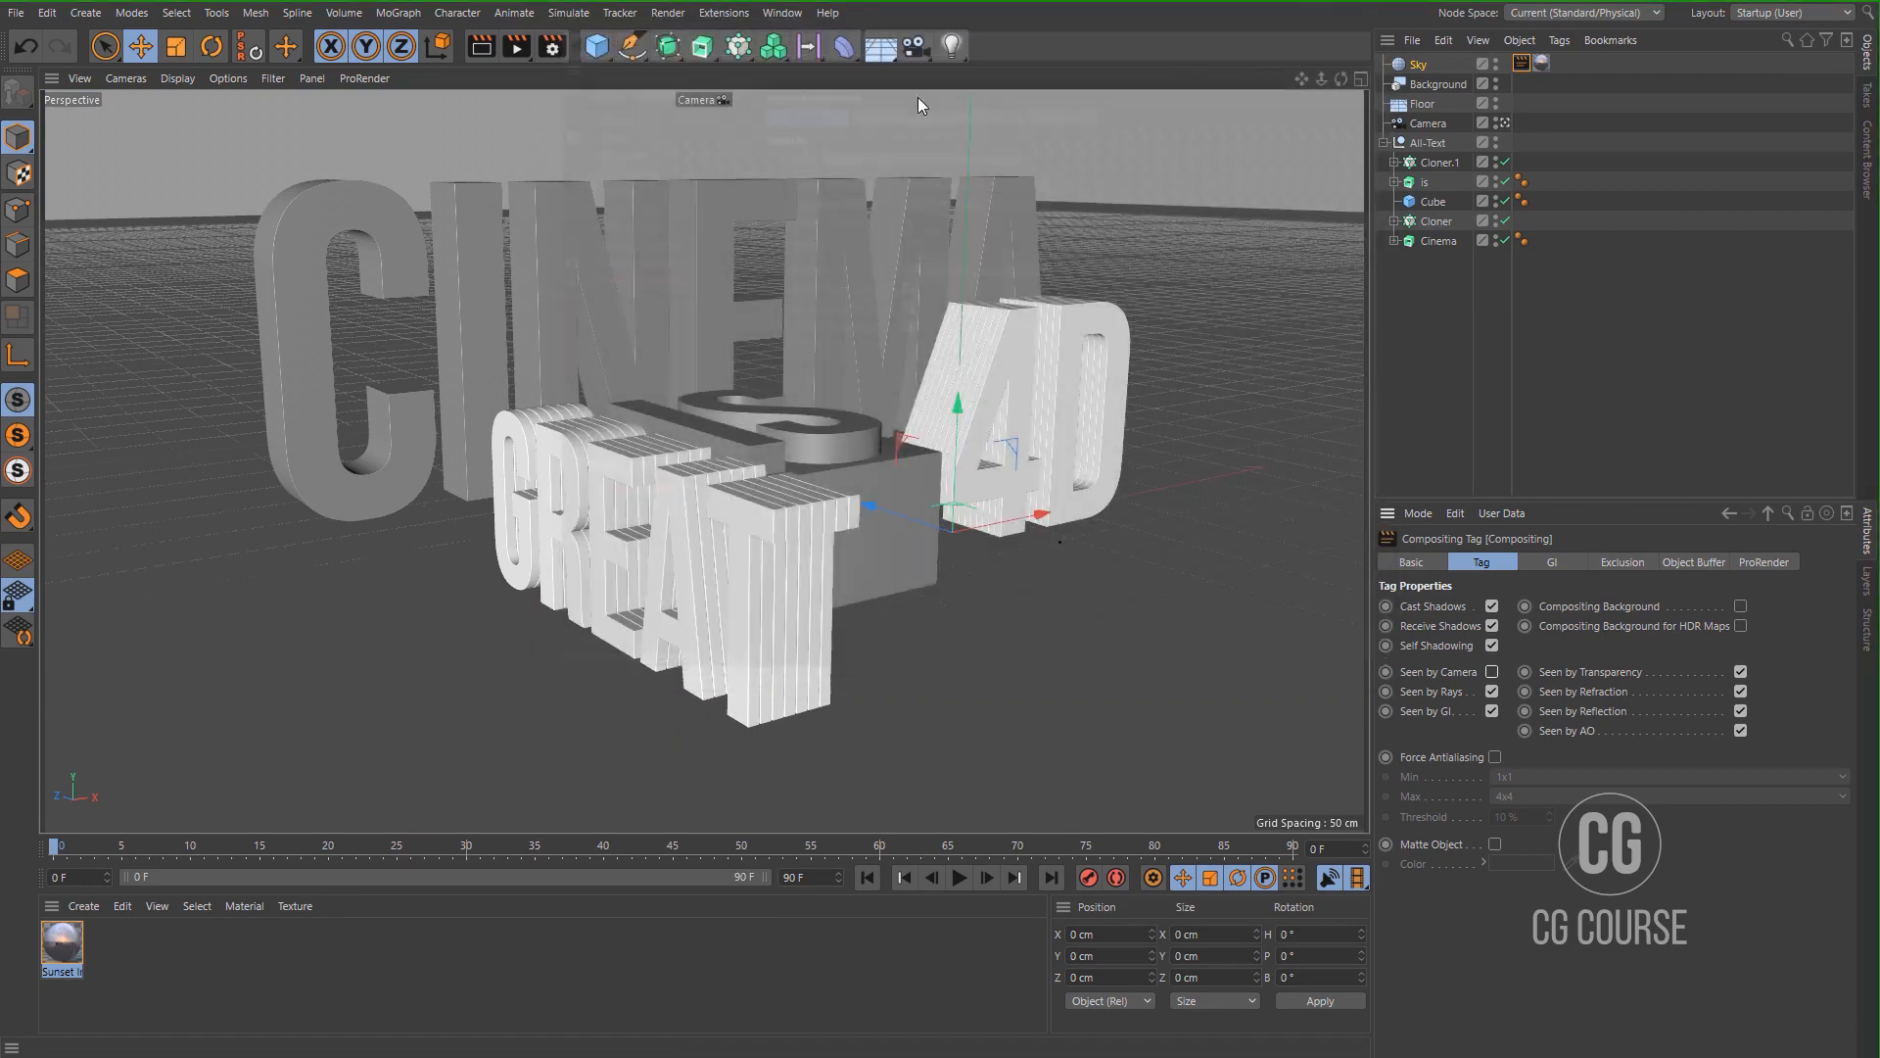
left_click(508, 45)
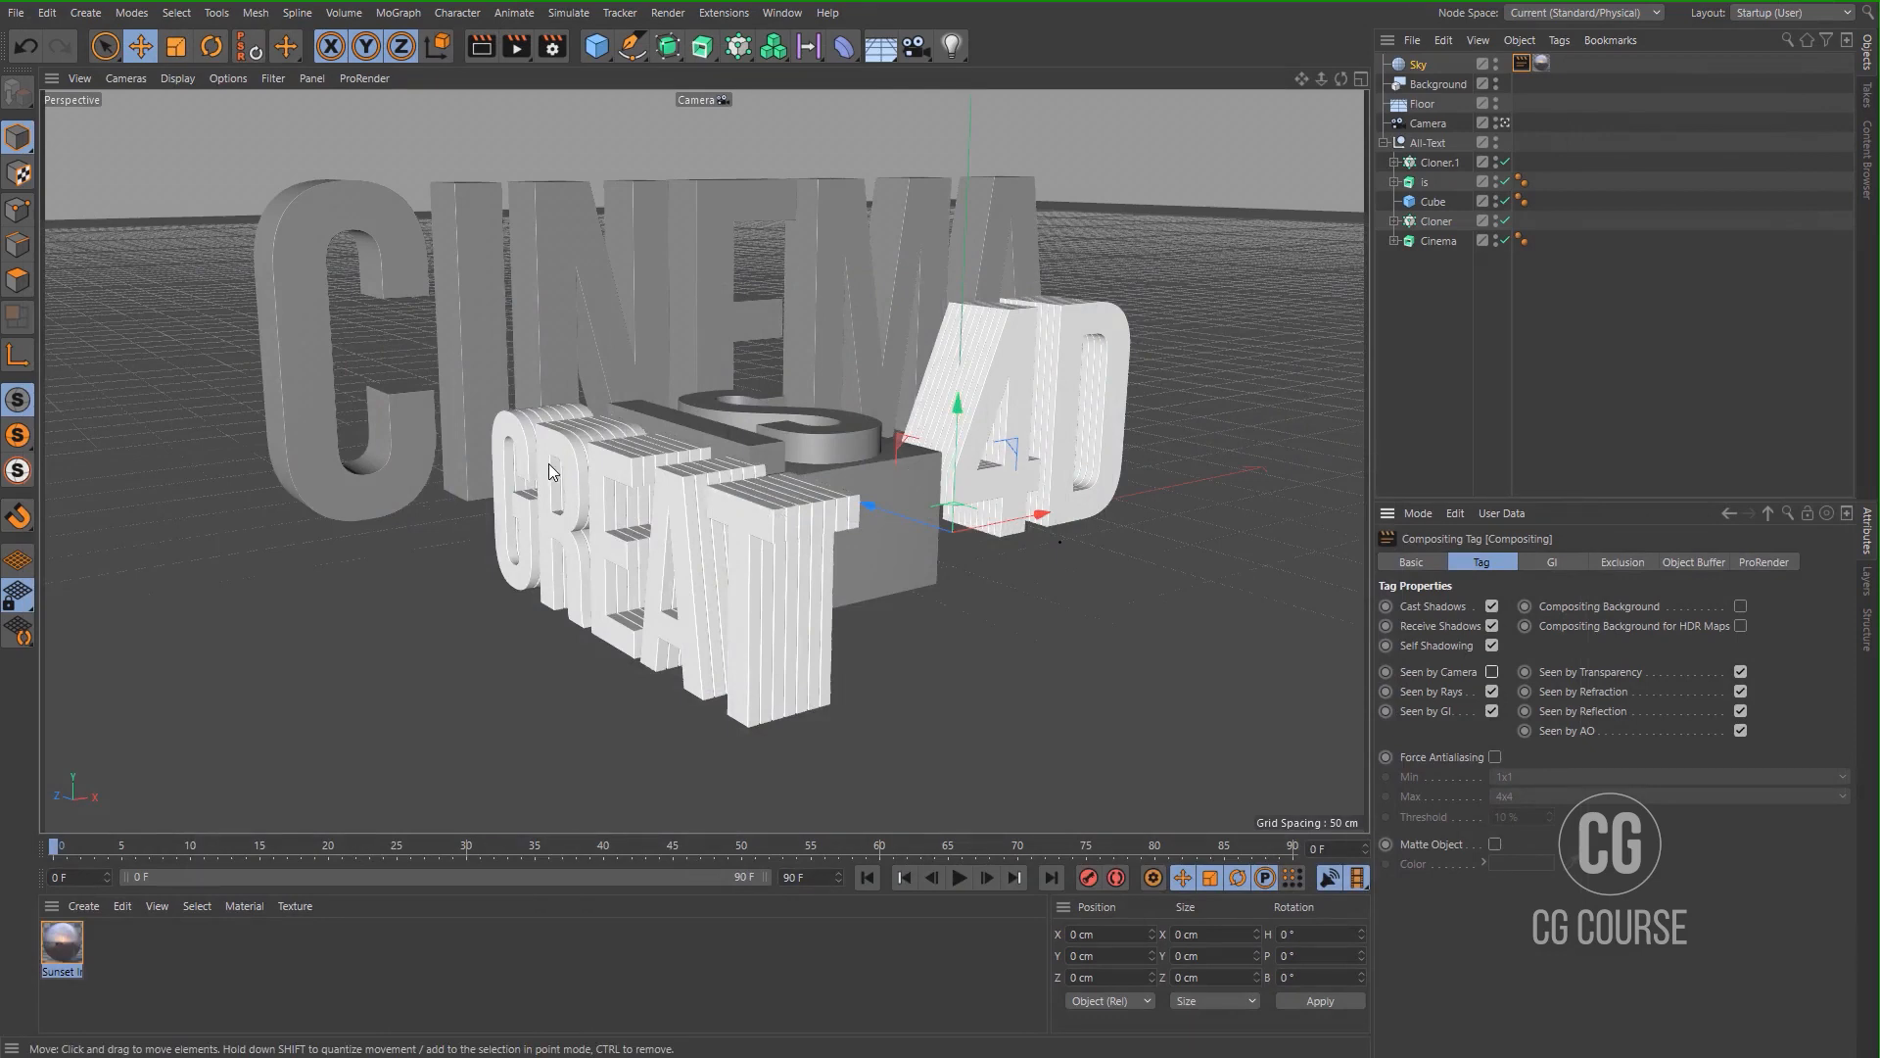
Raise the Cinema extrusion to a Y position of about -16.1 cm so that the letter C rests on the floor line.
left_click(397, 468)
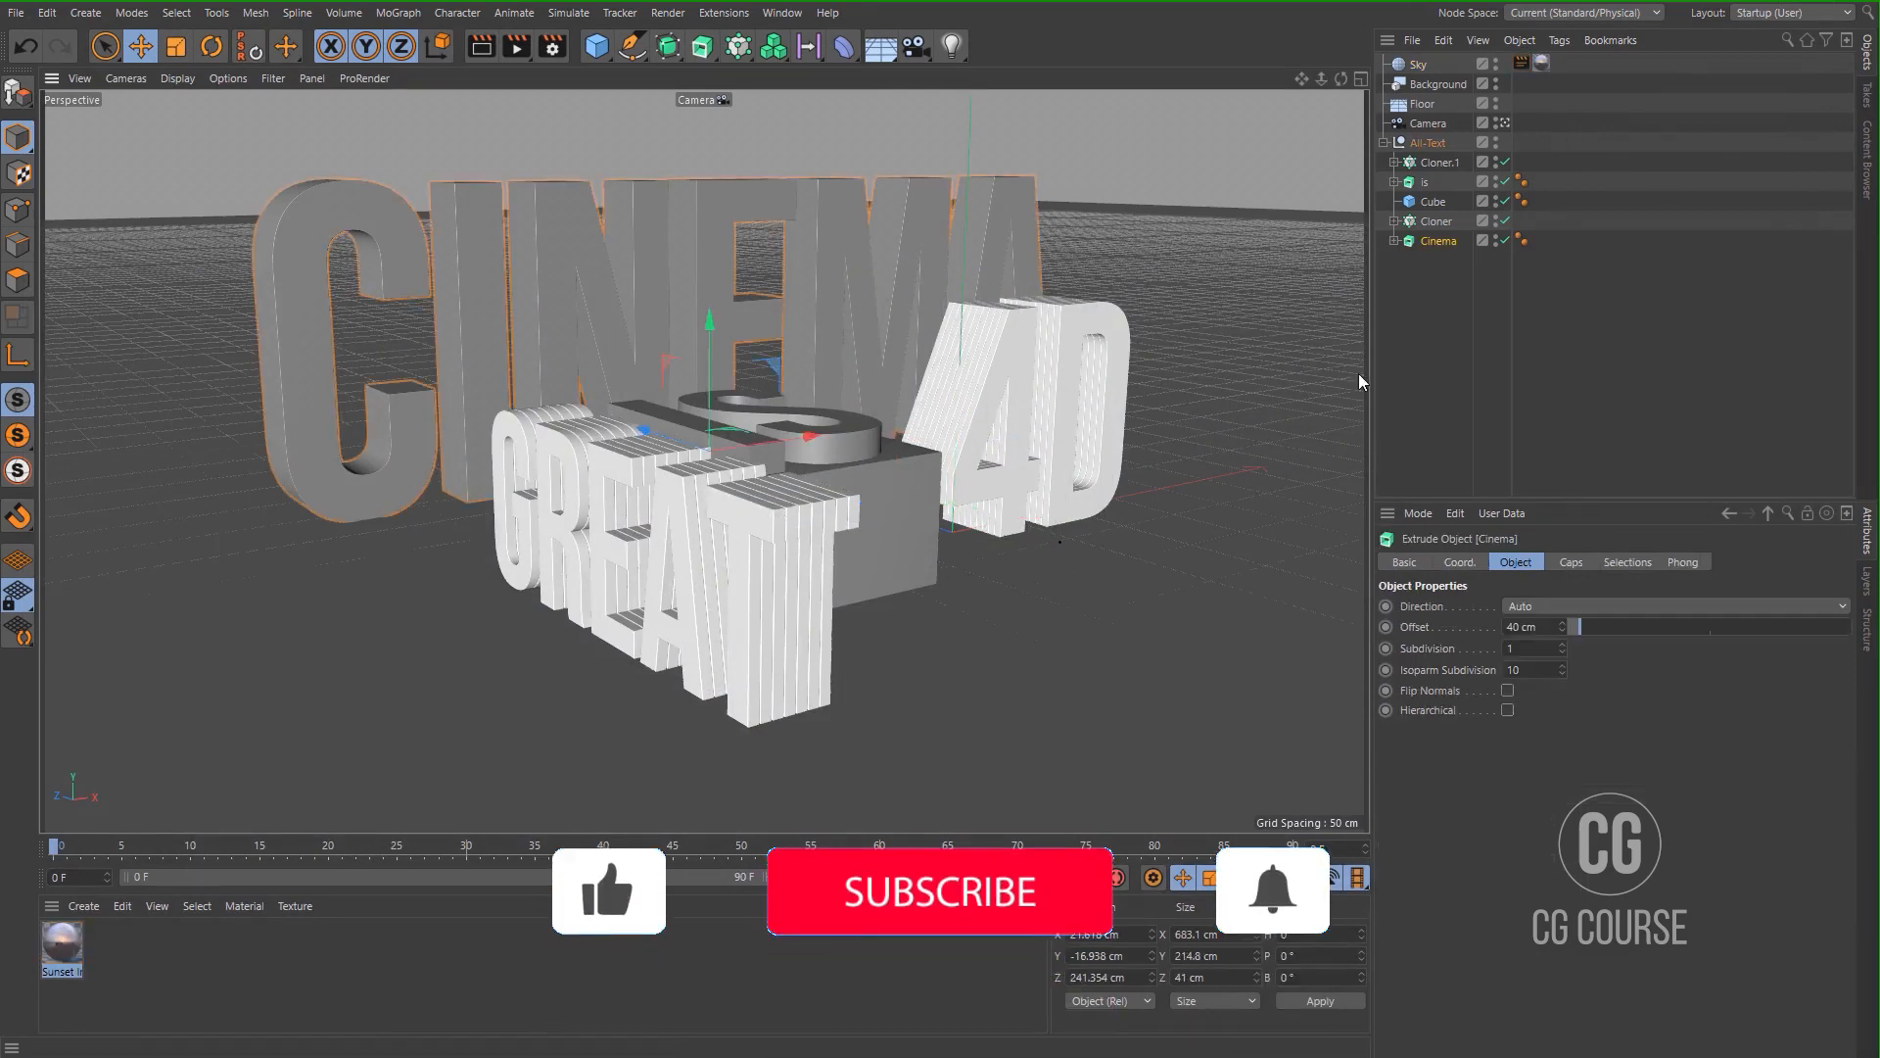
left_click(1394, 240)
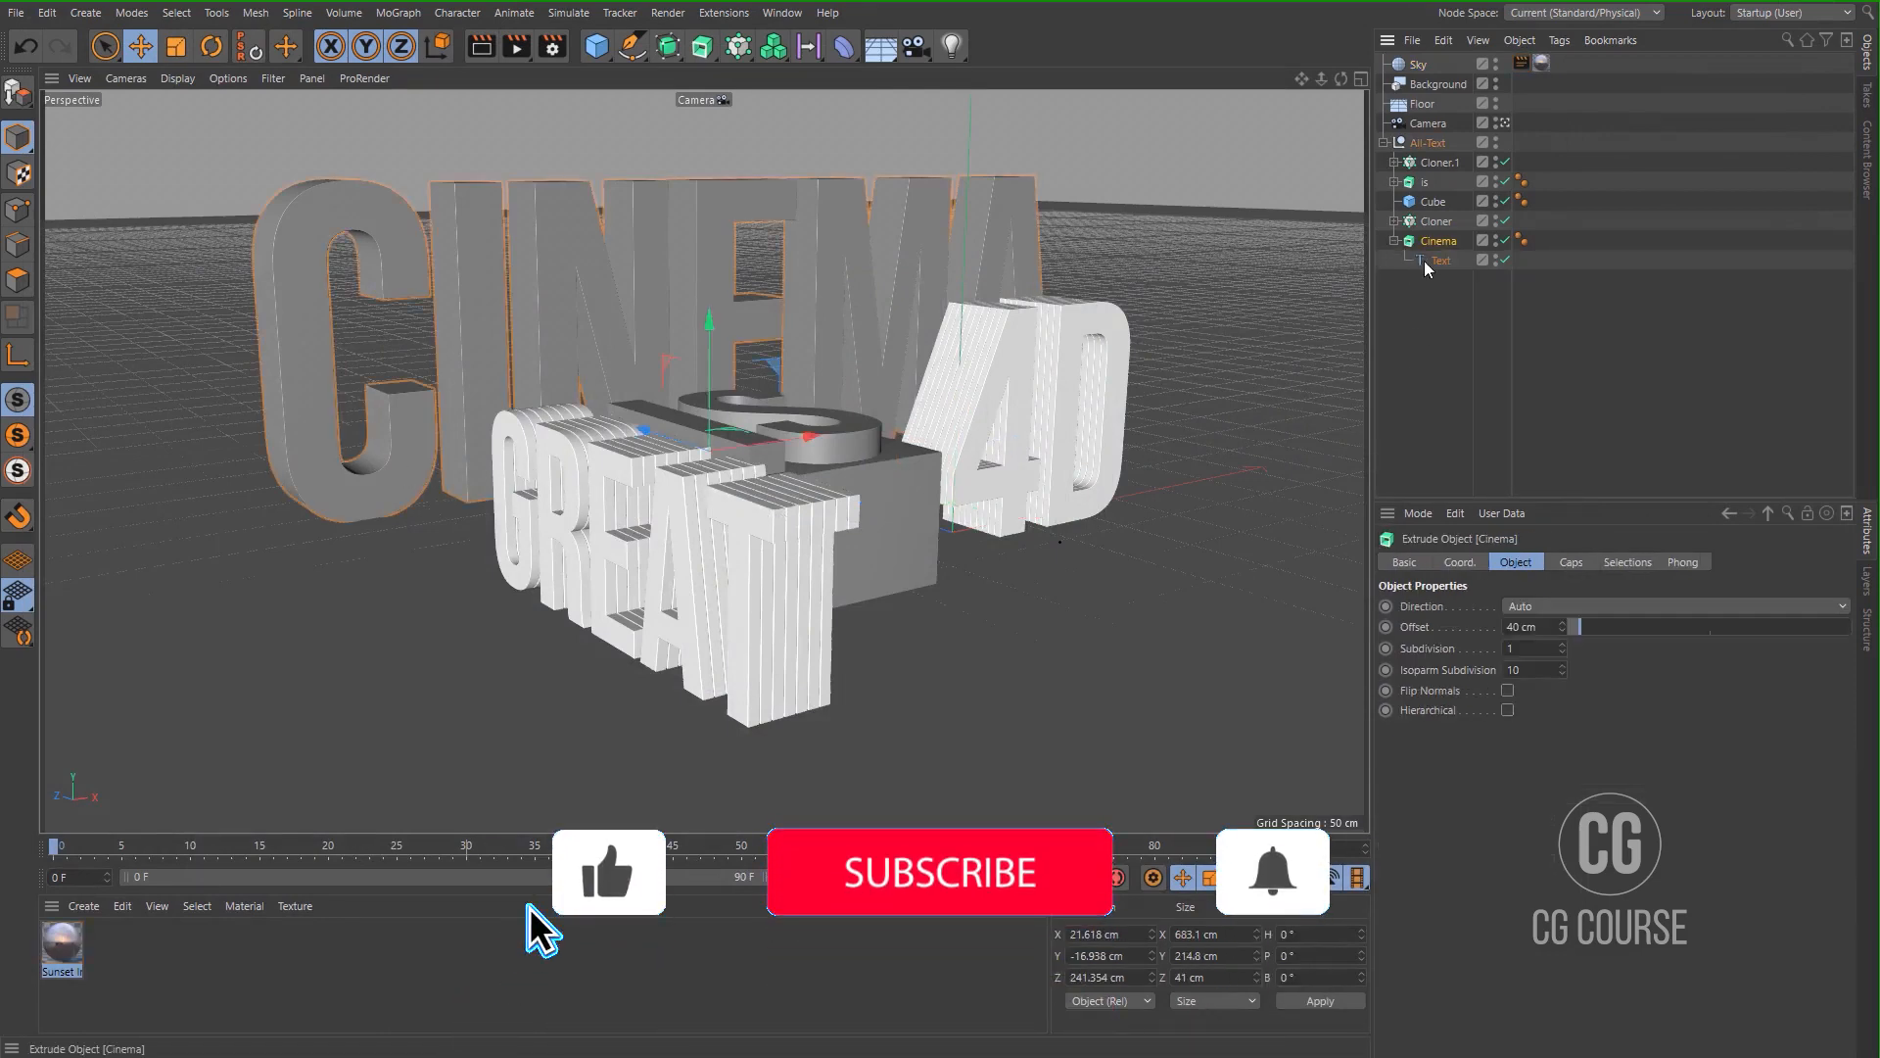
middle_click(823, 563)
left_click(1454, 561)
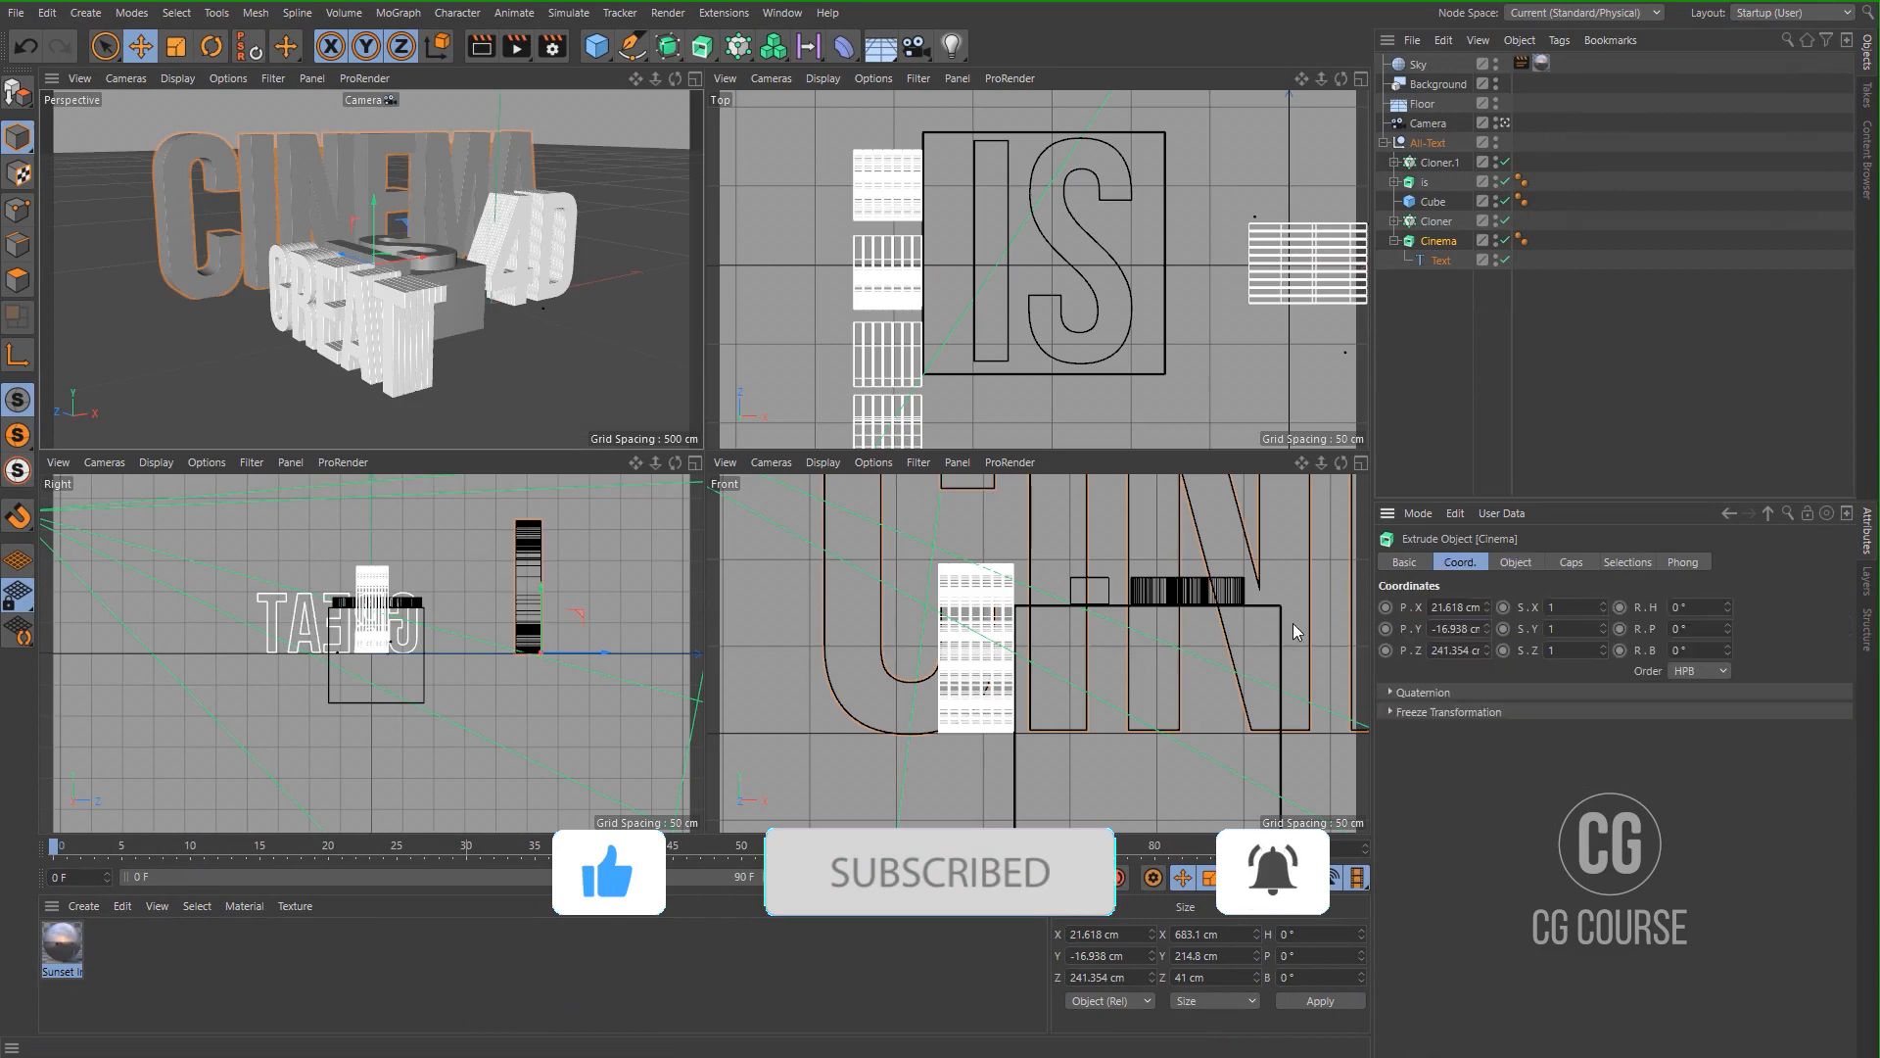
scroll(979, 695, "up", 5)
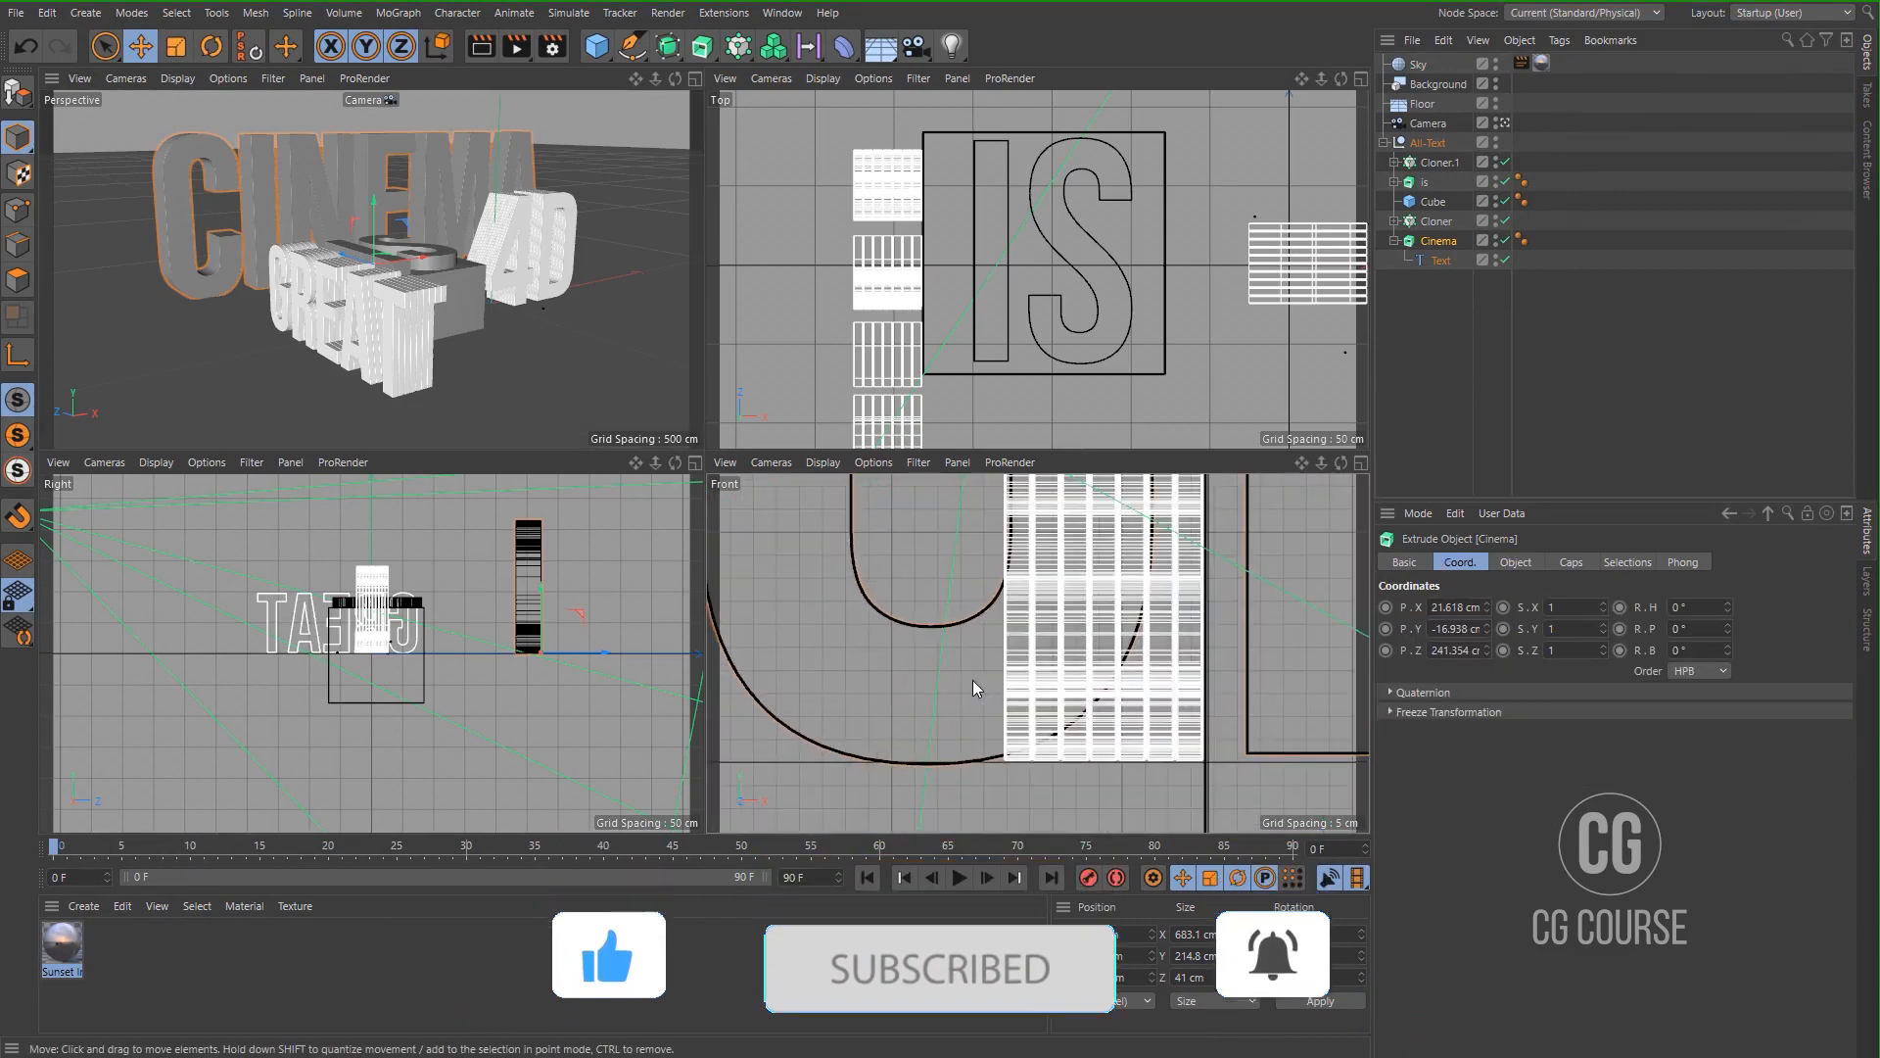
middle_click(972, 680)
scroll(602, 584, "up", 5)
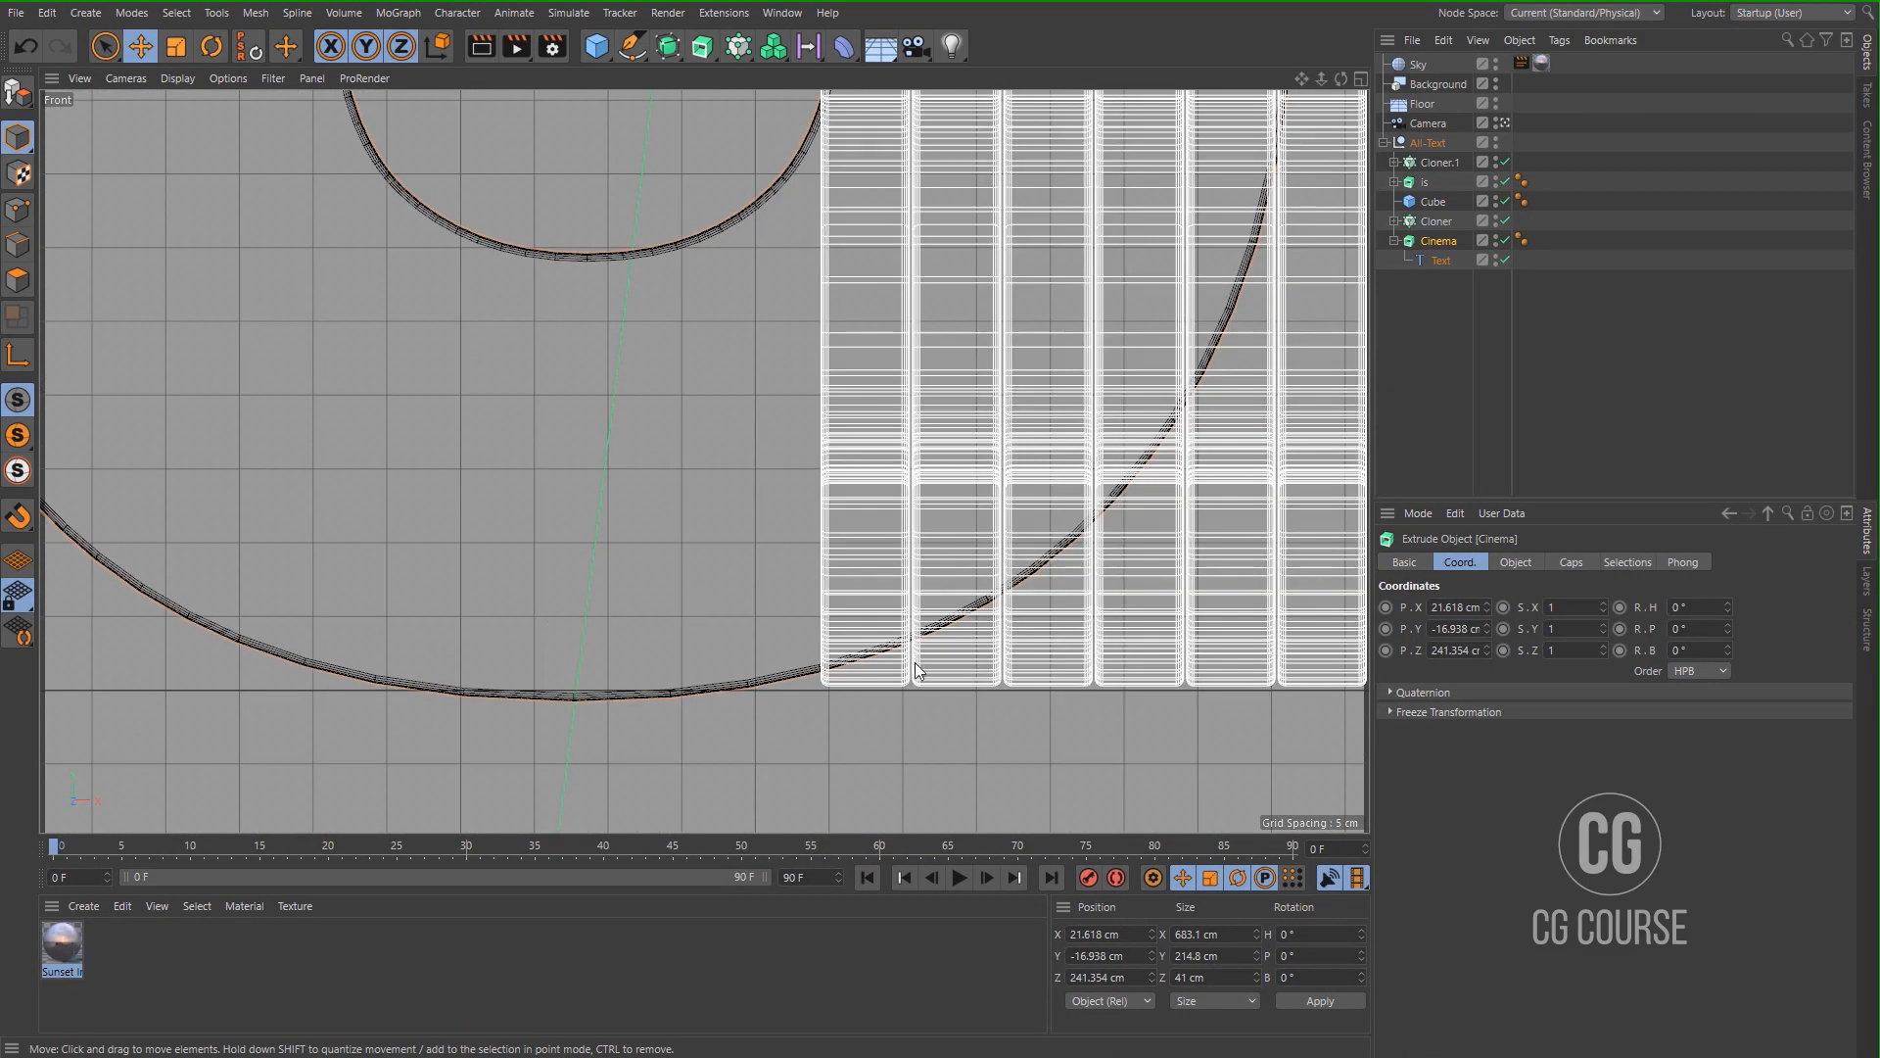
left_click_drag(1486, 625, 1484, 623)
left_click(1484, 623)
left_click(1485, 623)
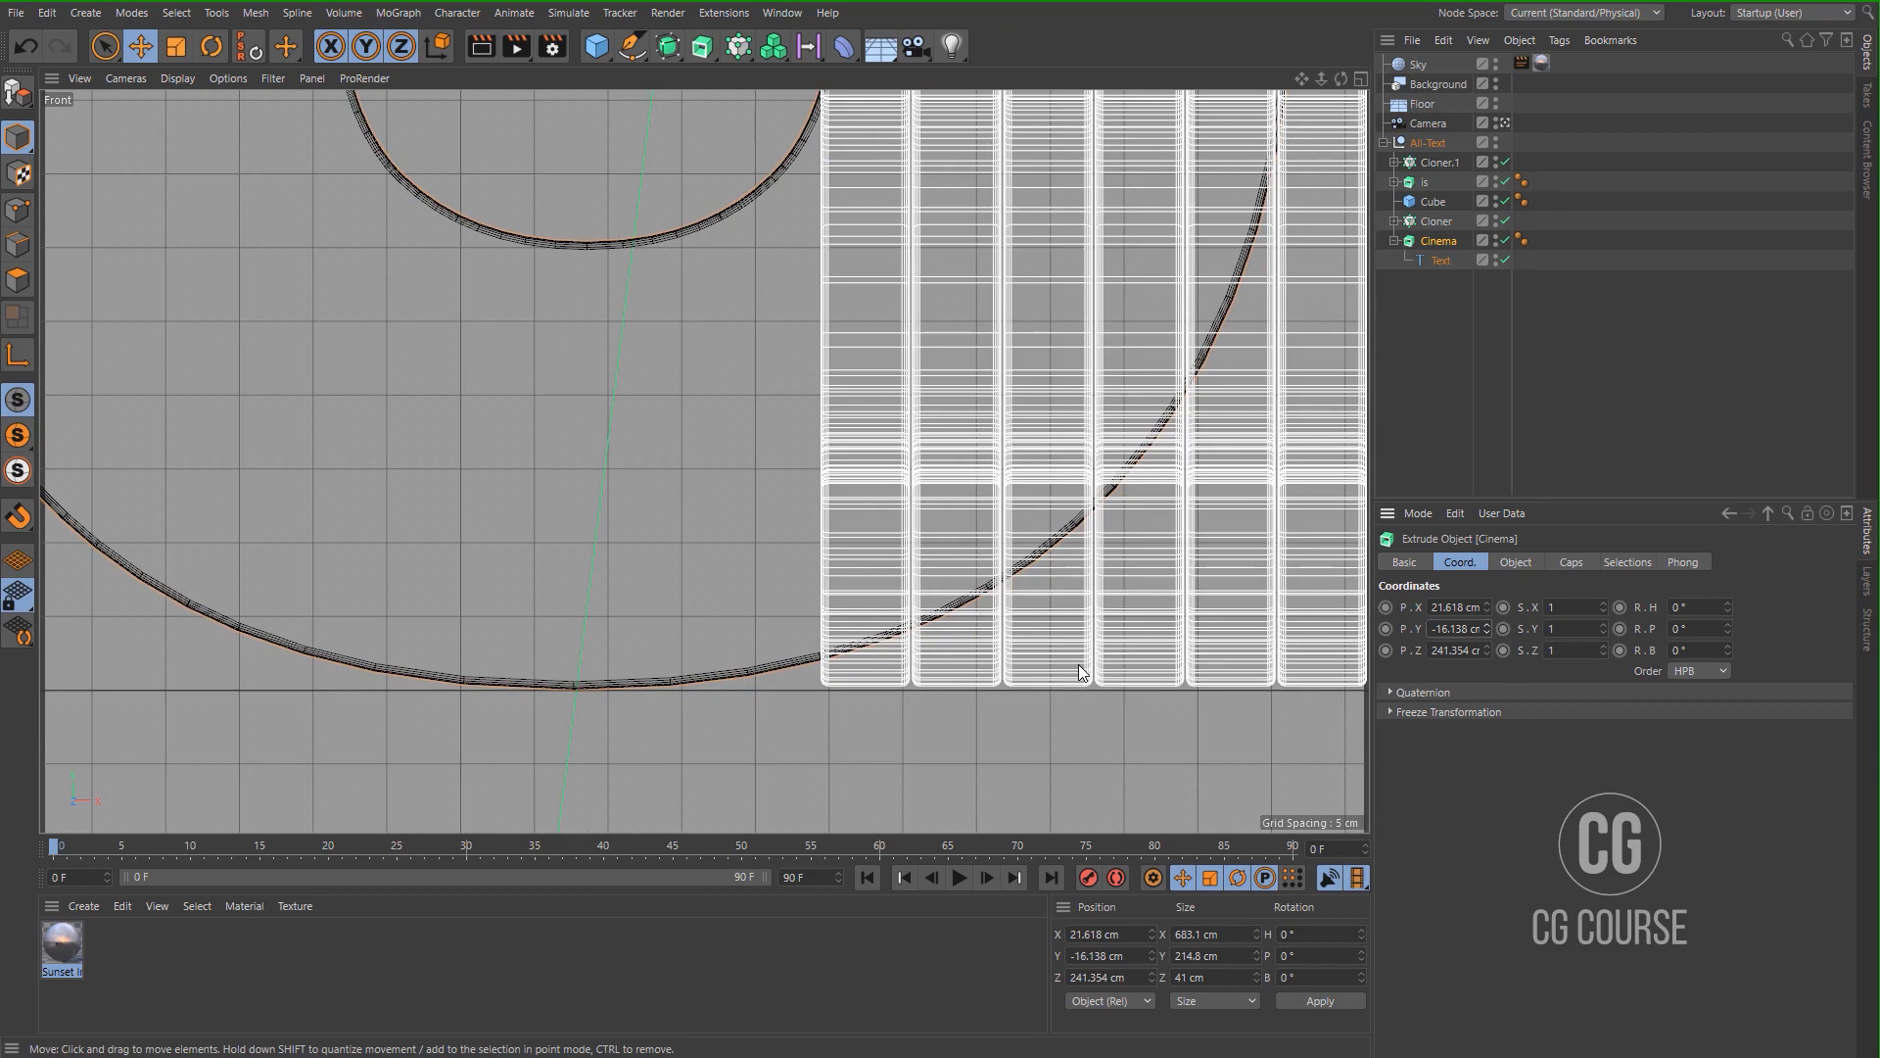
Lower the Great cloner to a Y position of about -17.4 cm so that its letters meet the floor line.
left_click(1437, 162)
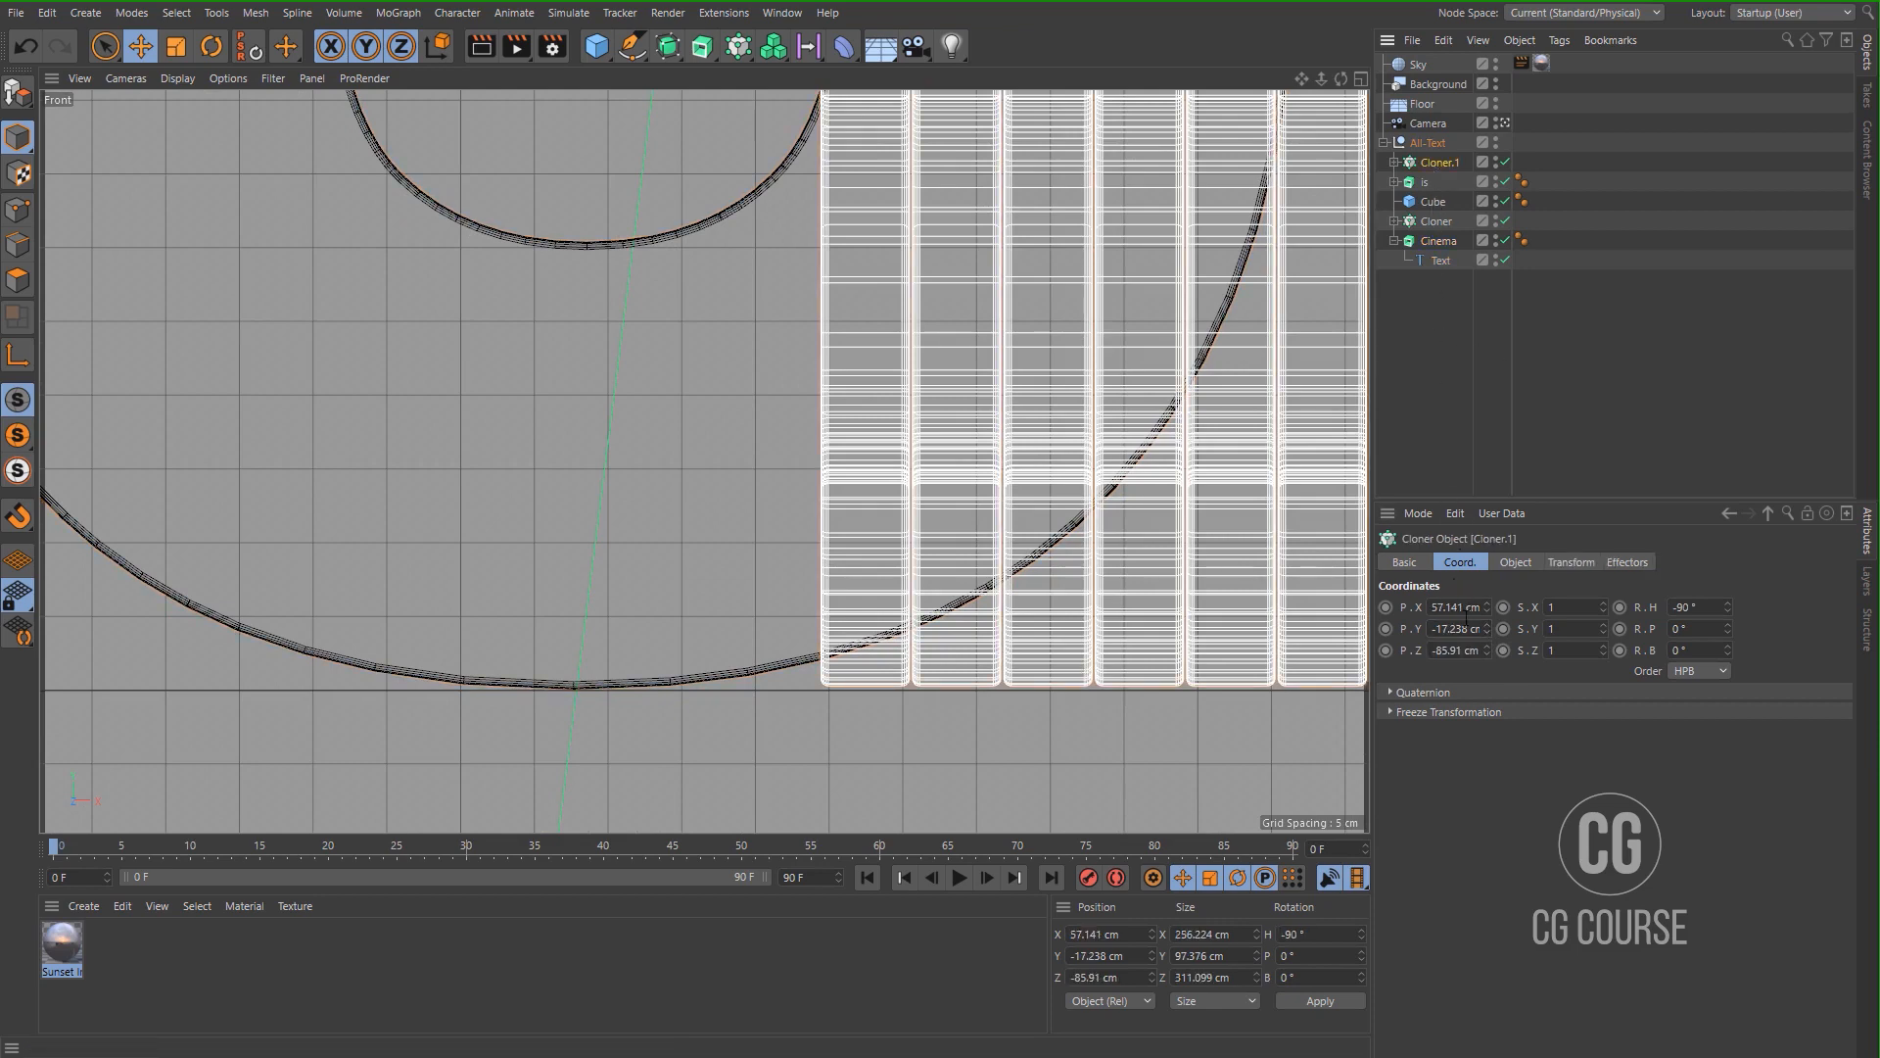
left_click(1486, 633)
left_click(1486, 633)
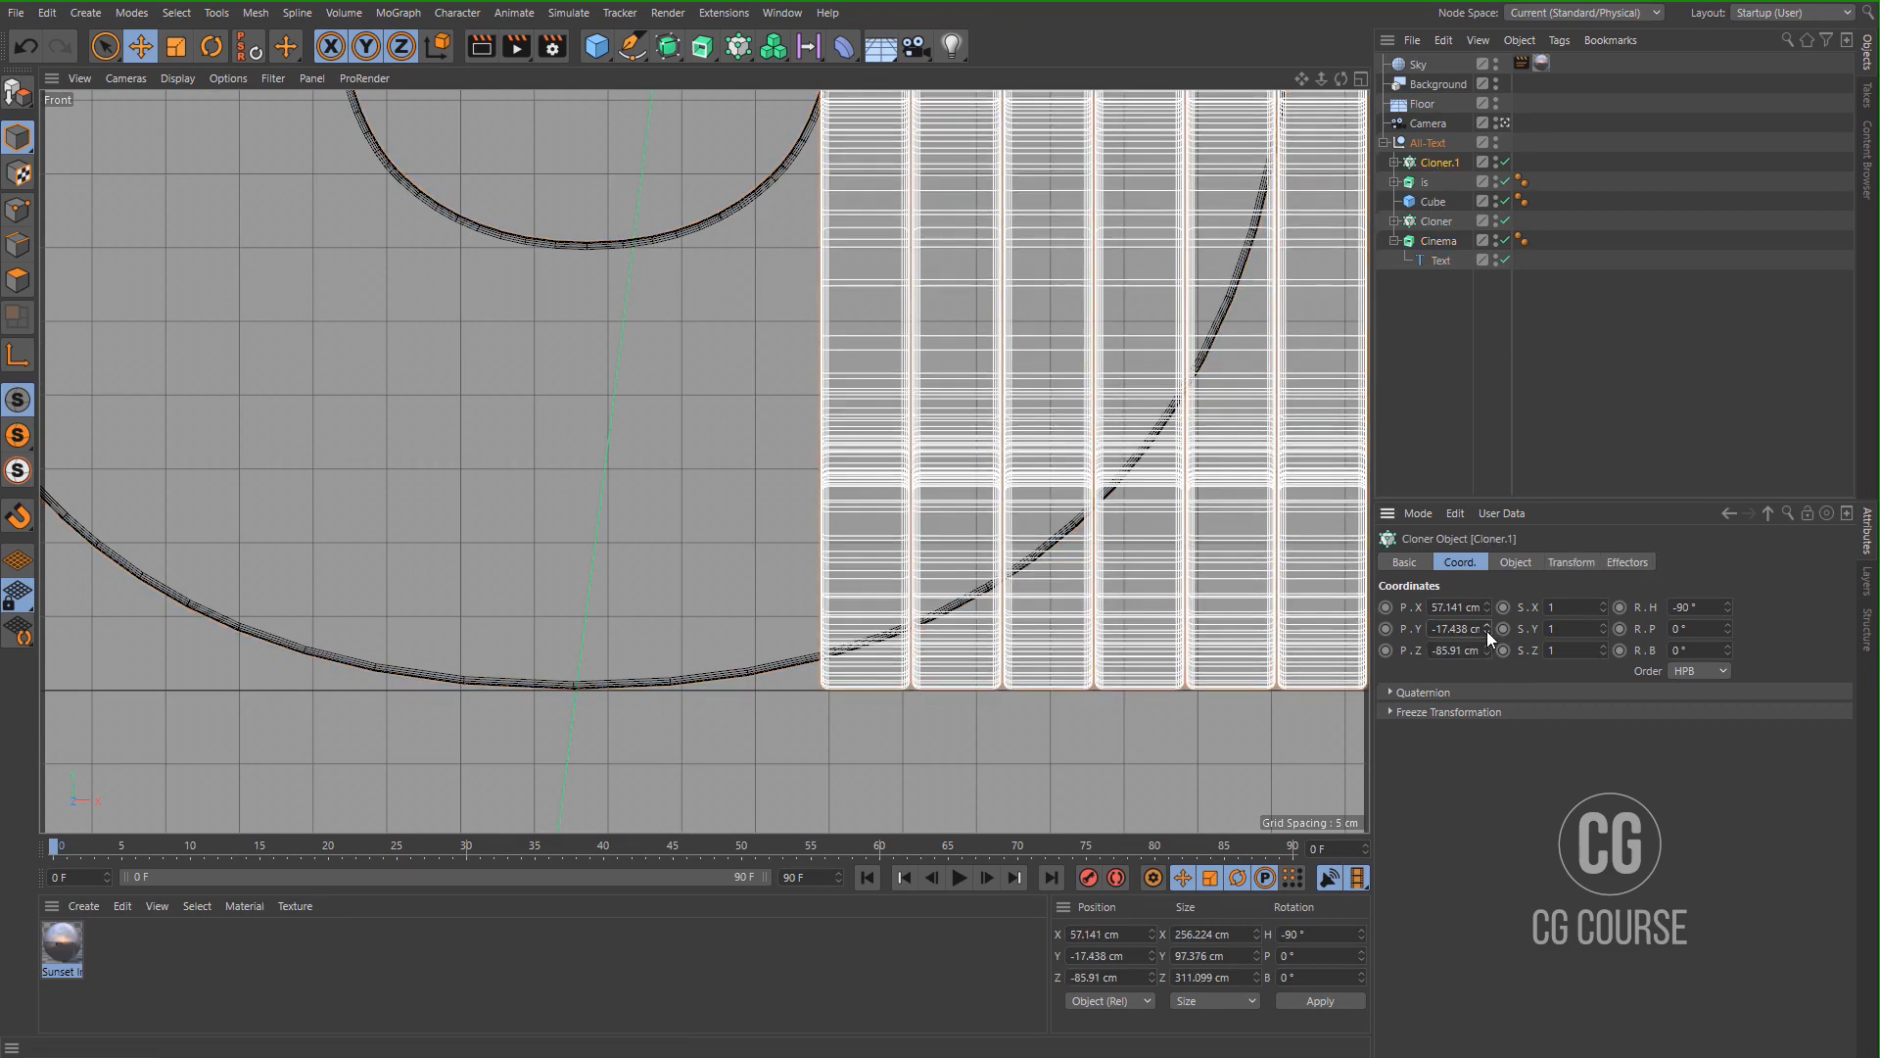
middle_click(1185, 656)
middle_click(480, 349)
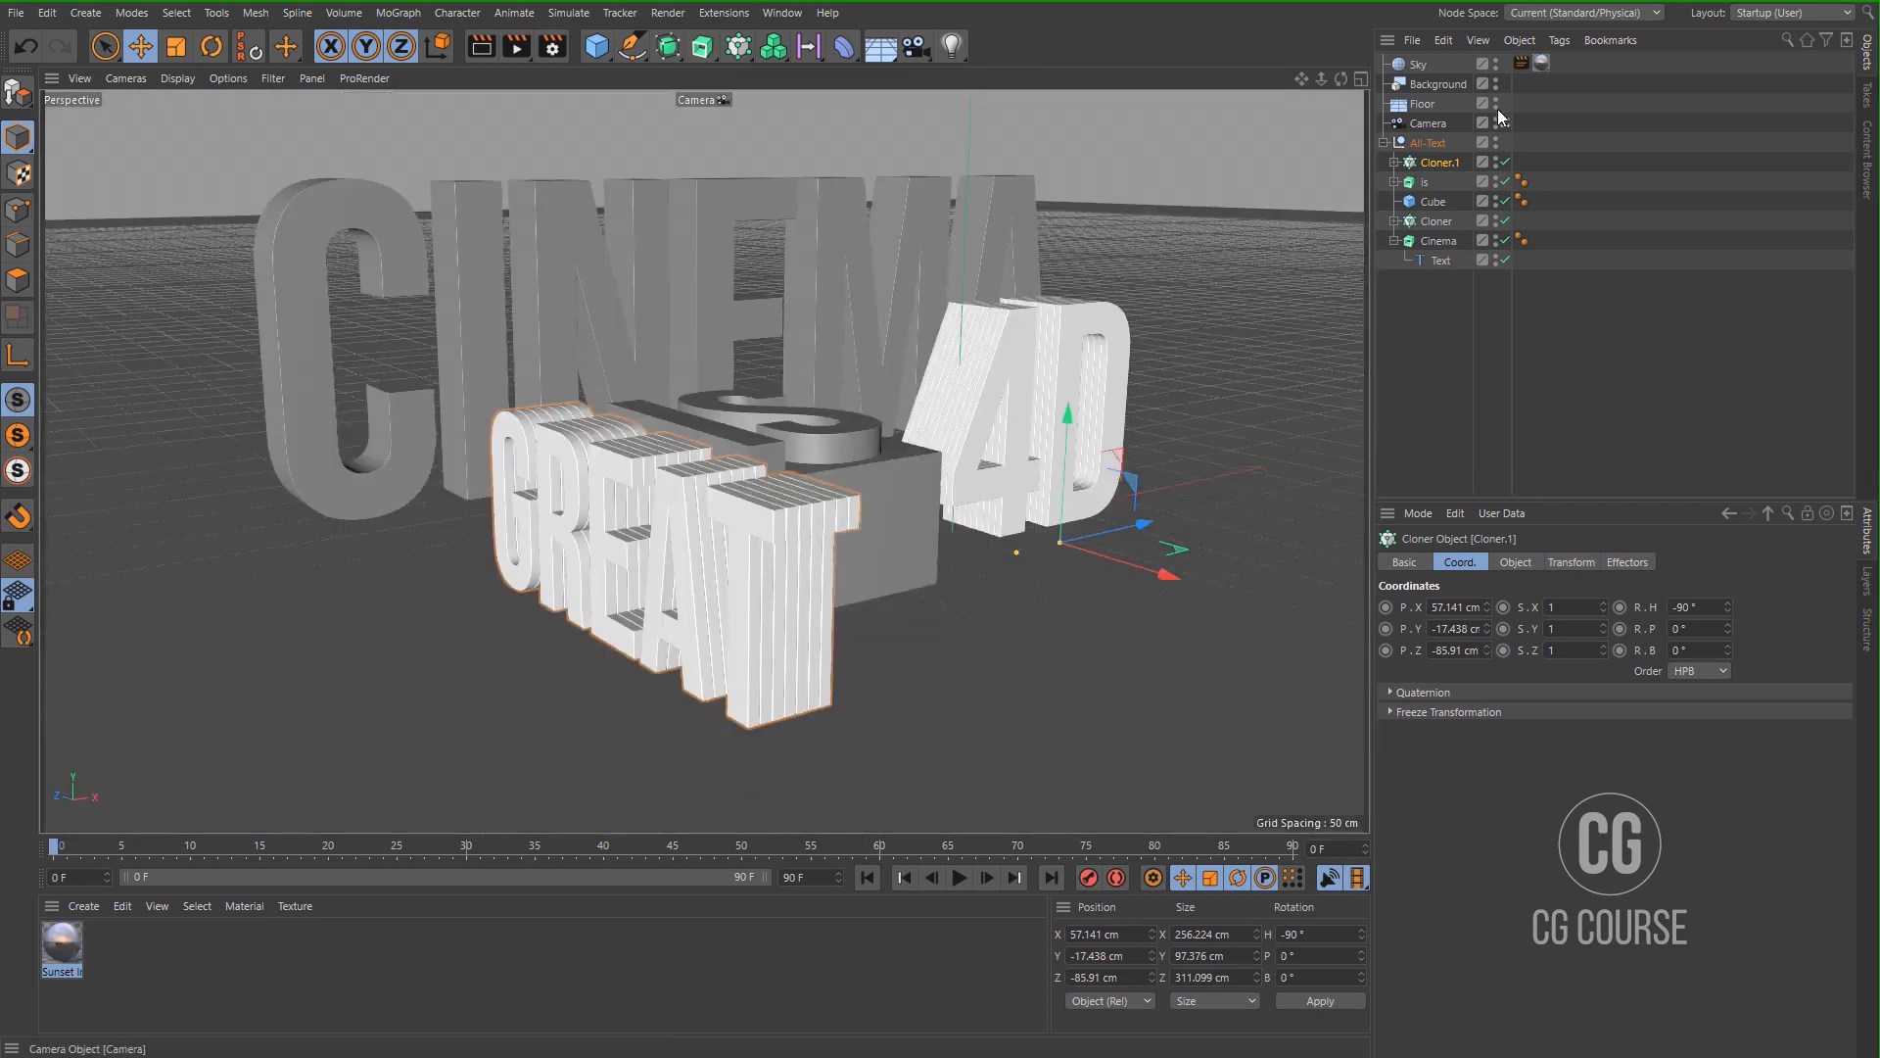
Add a Protection tag to the Camera to lock its position and rotation.
right_click(1422, 124)
mouse_move(1560, 339)
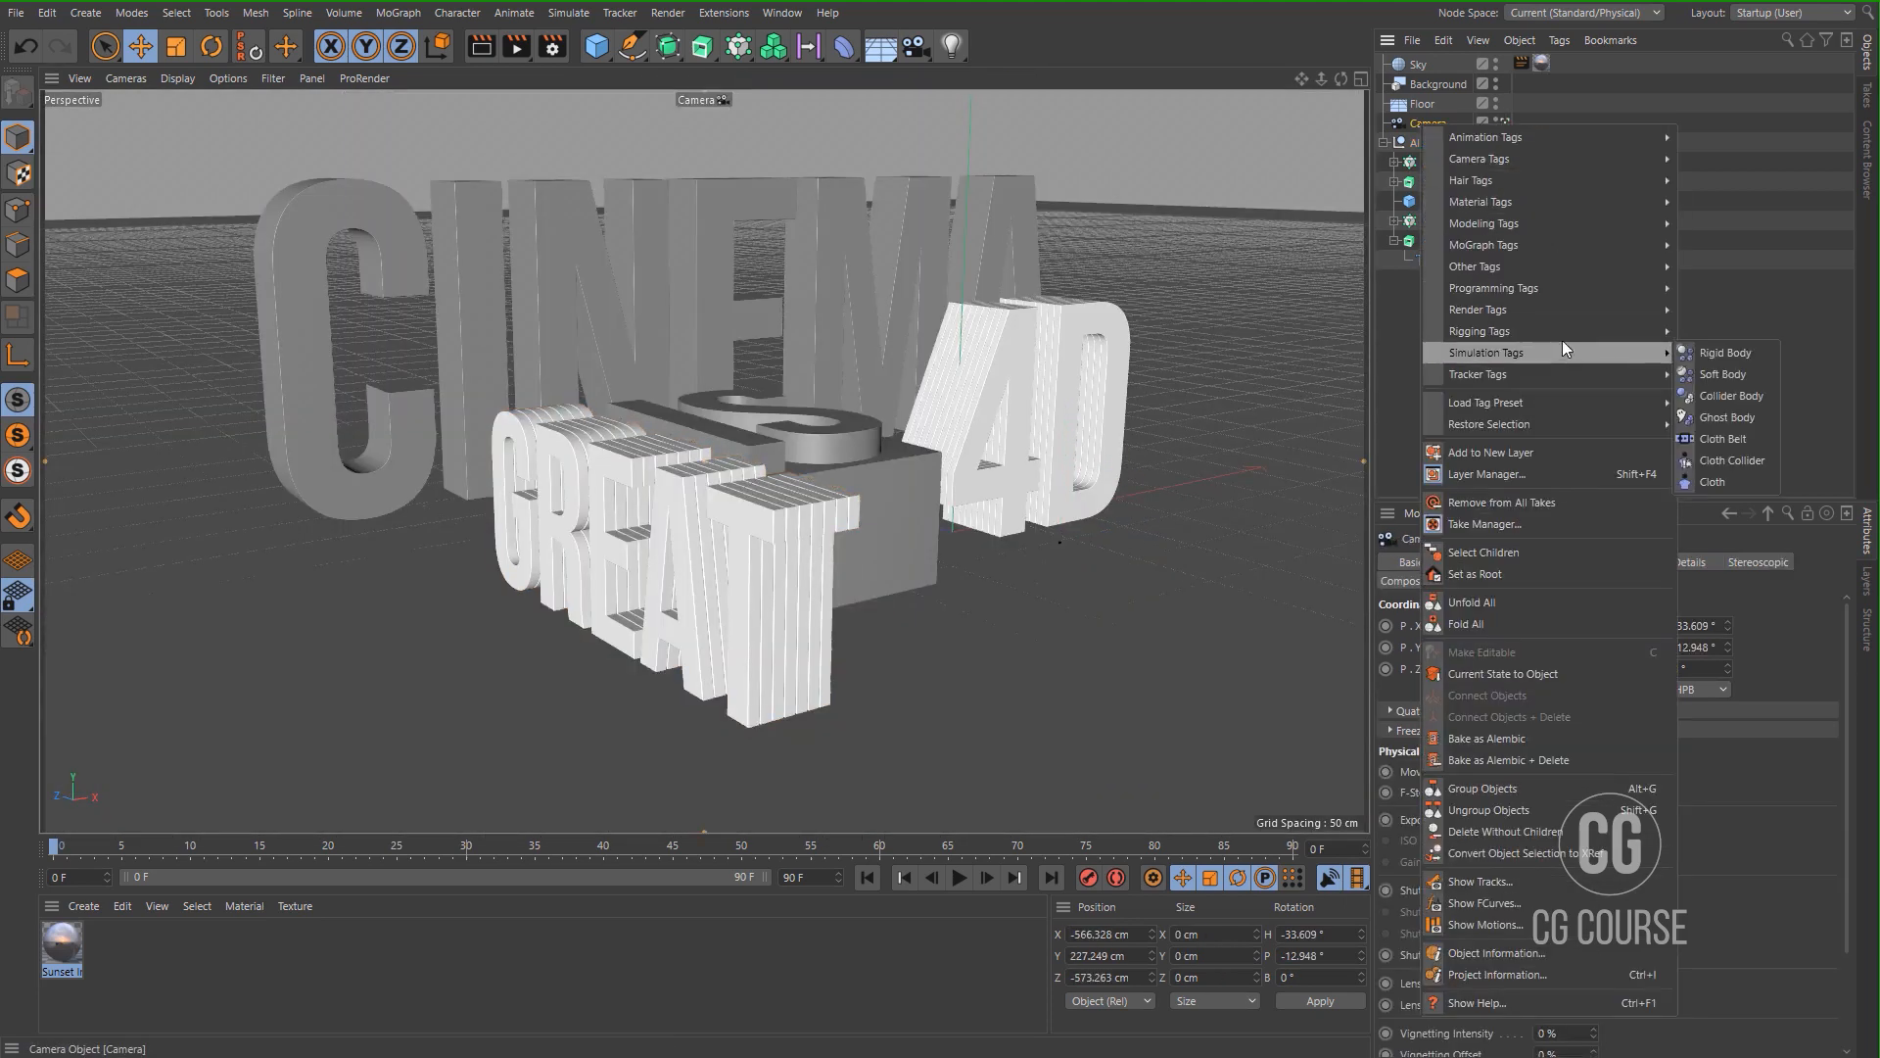
left_click(1721, 502)
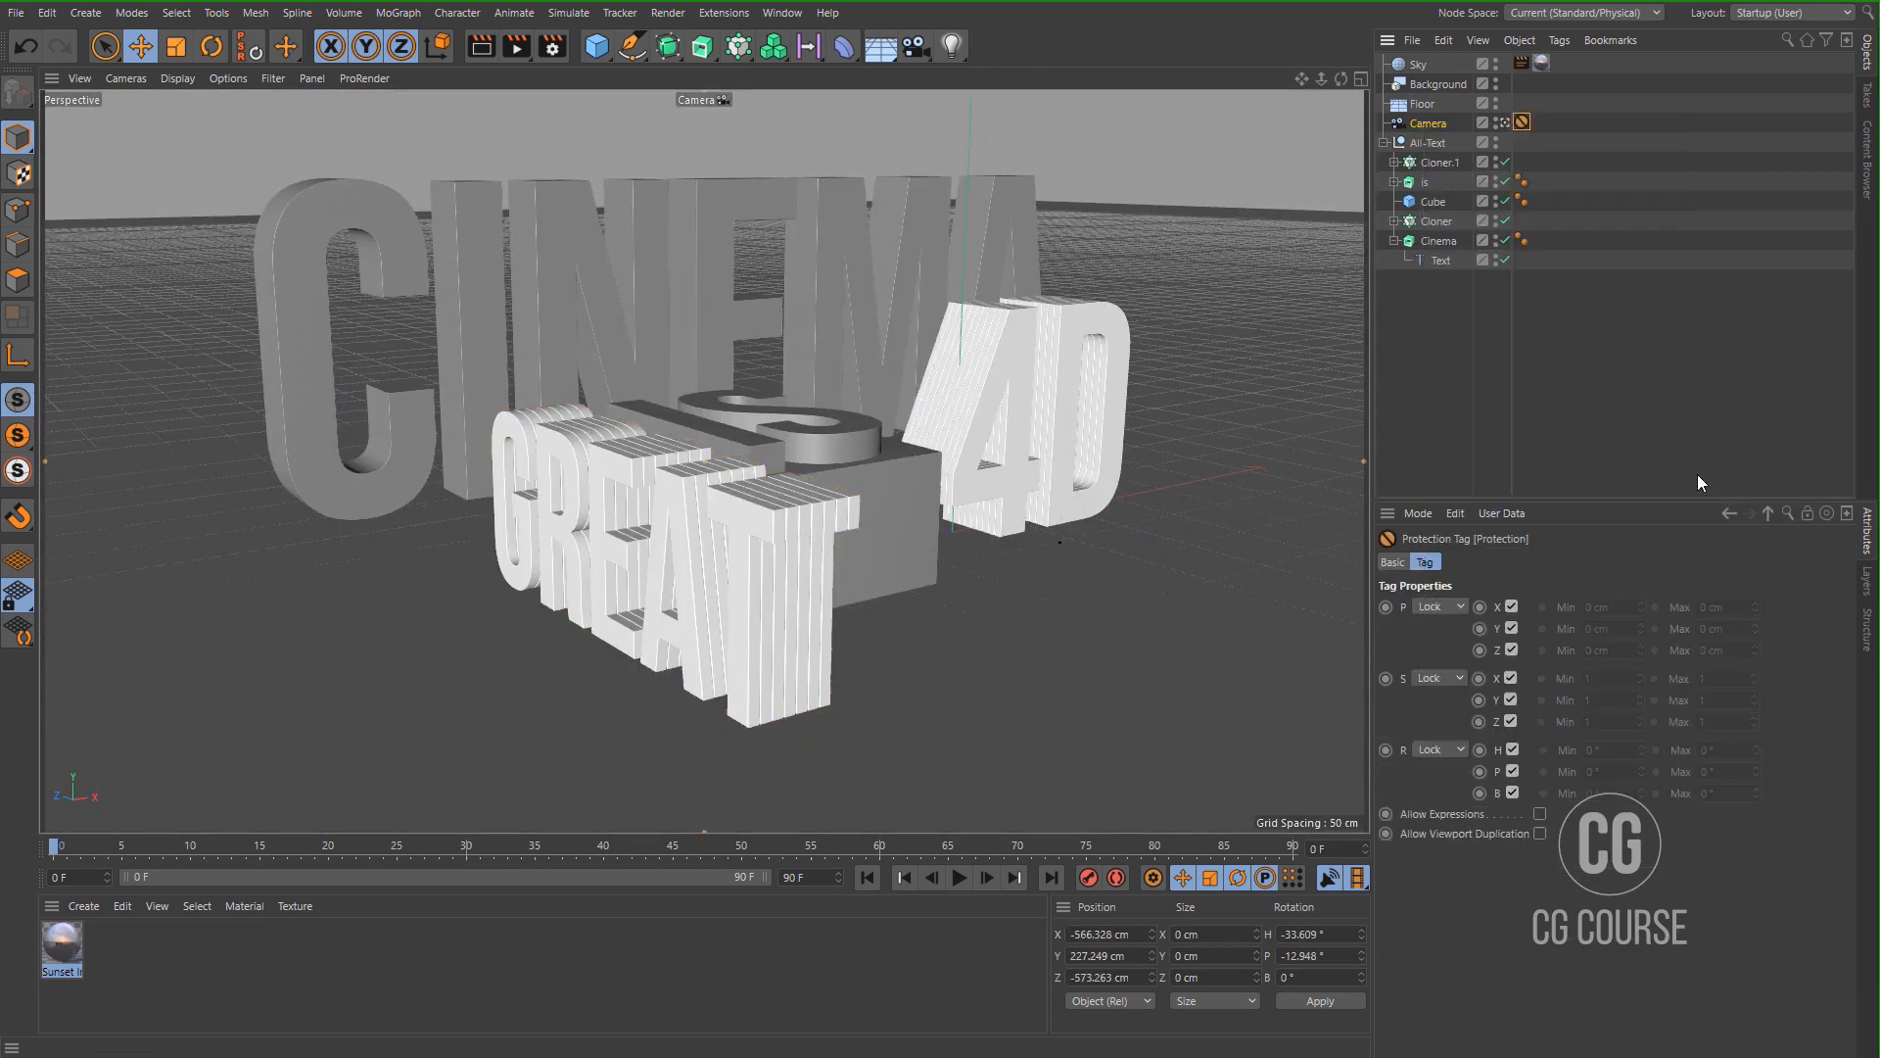
left_click(1416, 323)
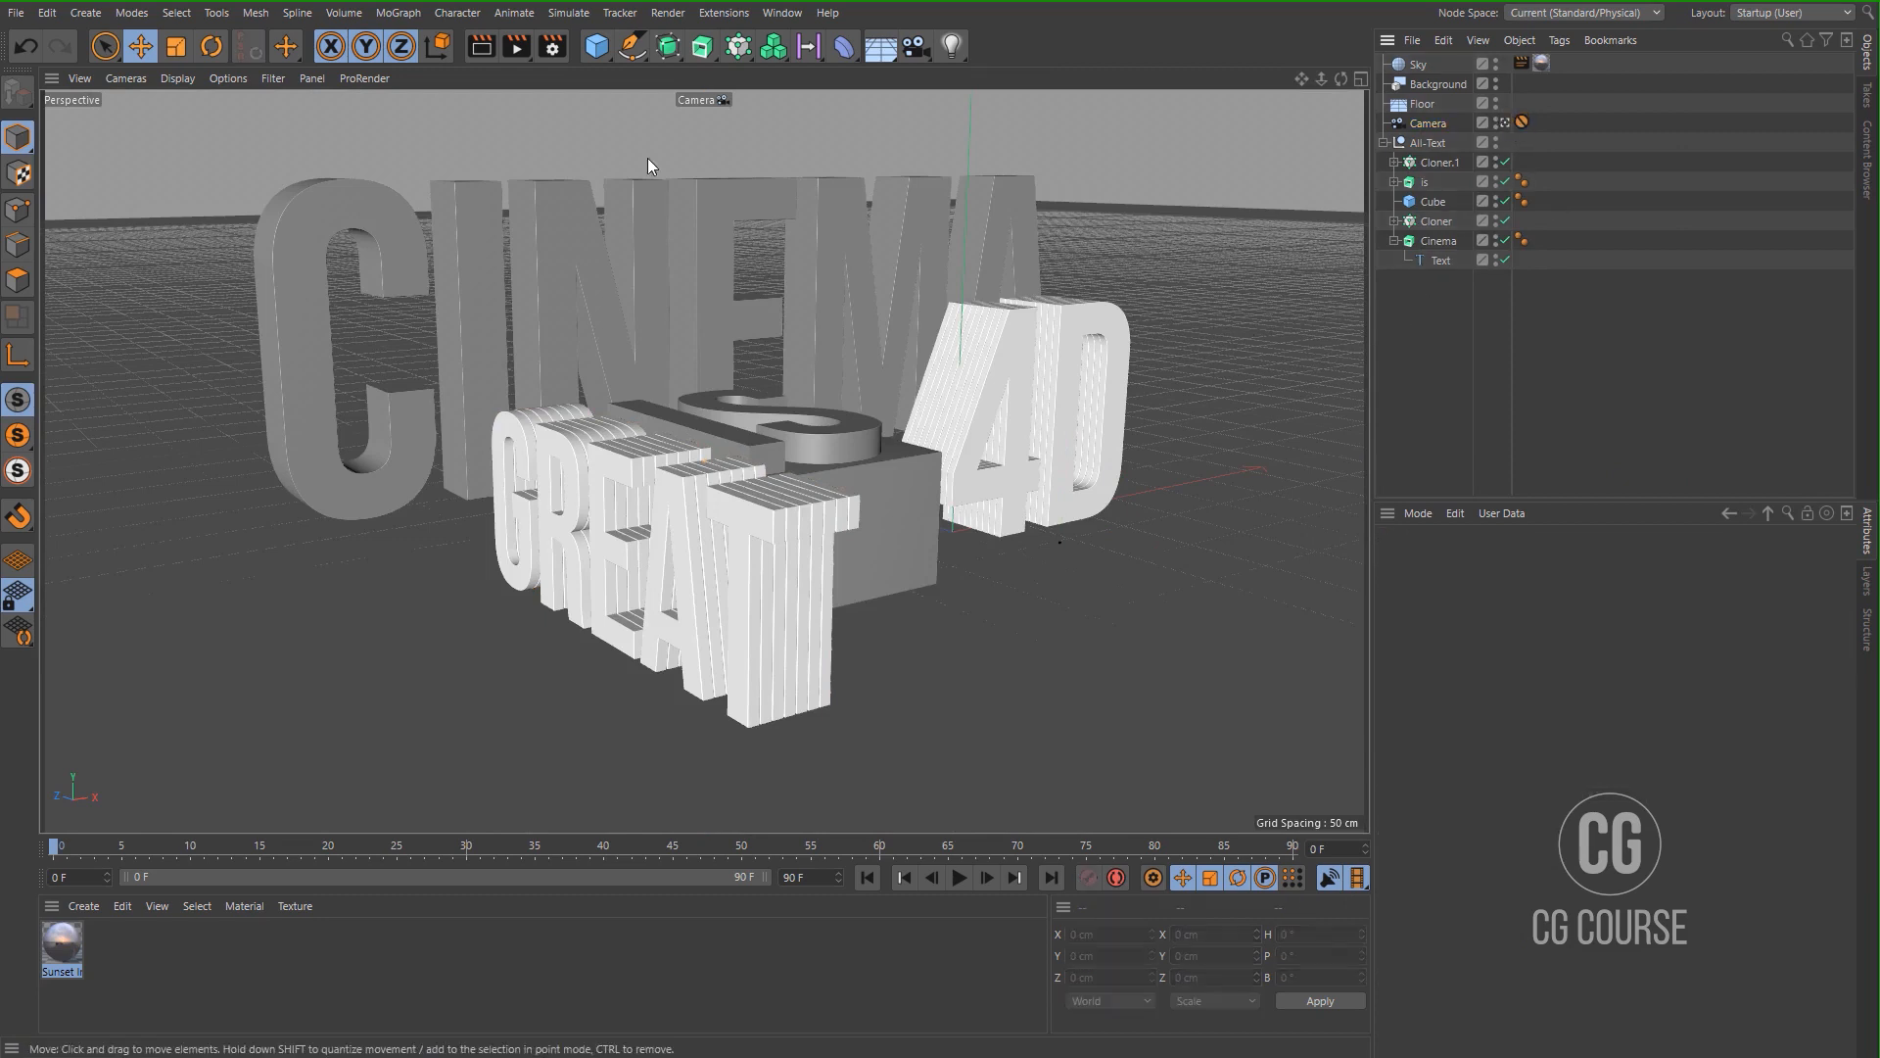
Duplicate the cube that supports the word Is and place the copy below Cinema in the All-Text hierarchy.
left_click(883, 502)
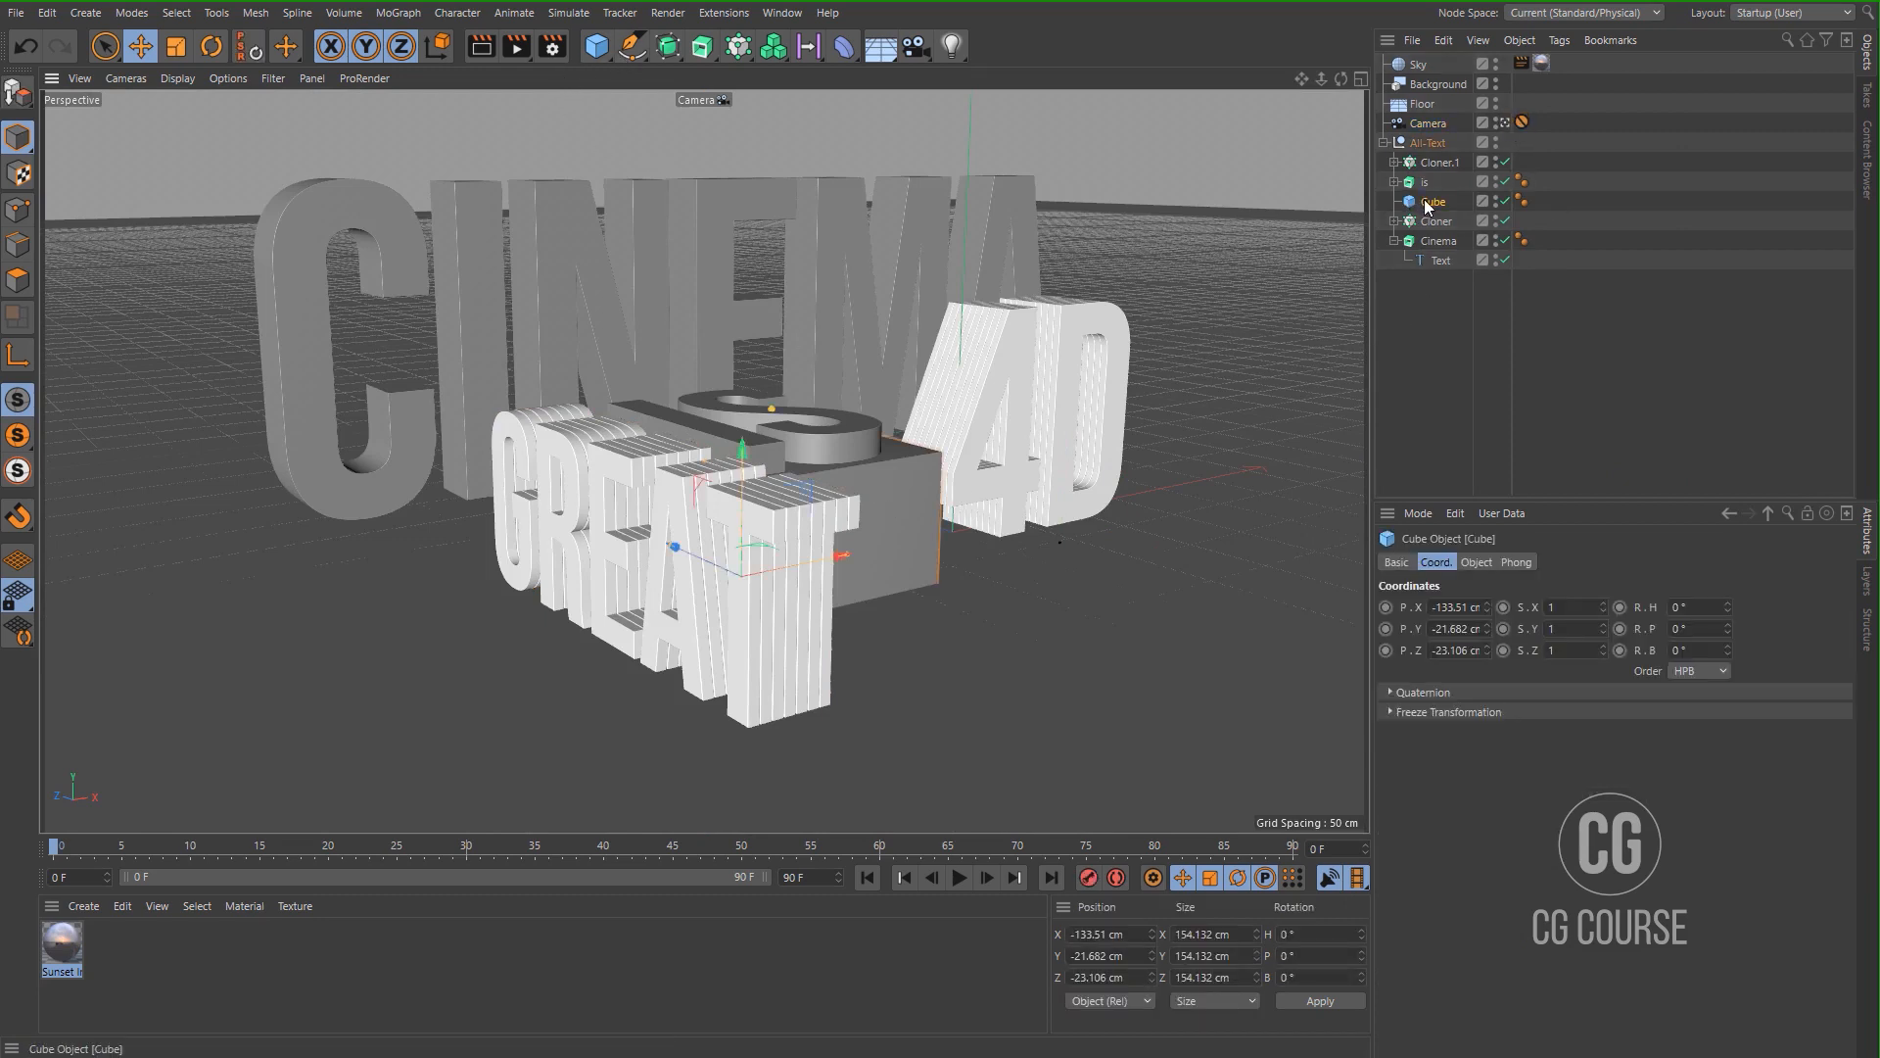
left_click(1392, 240)
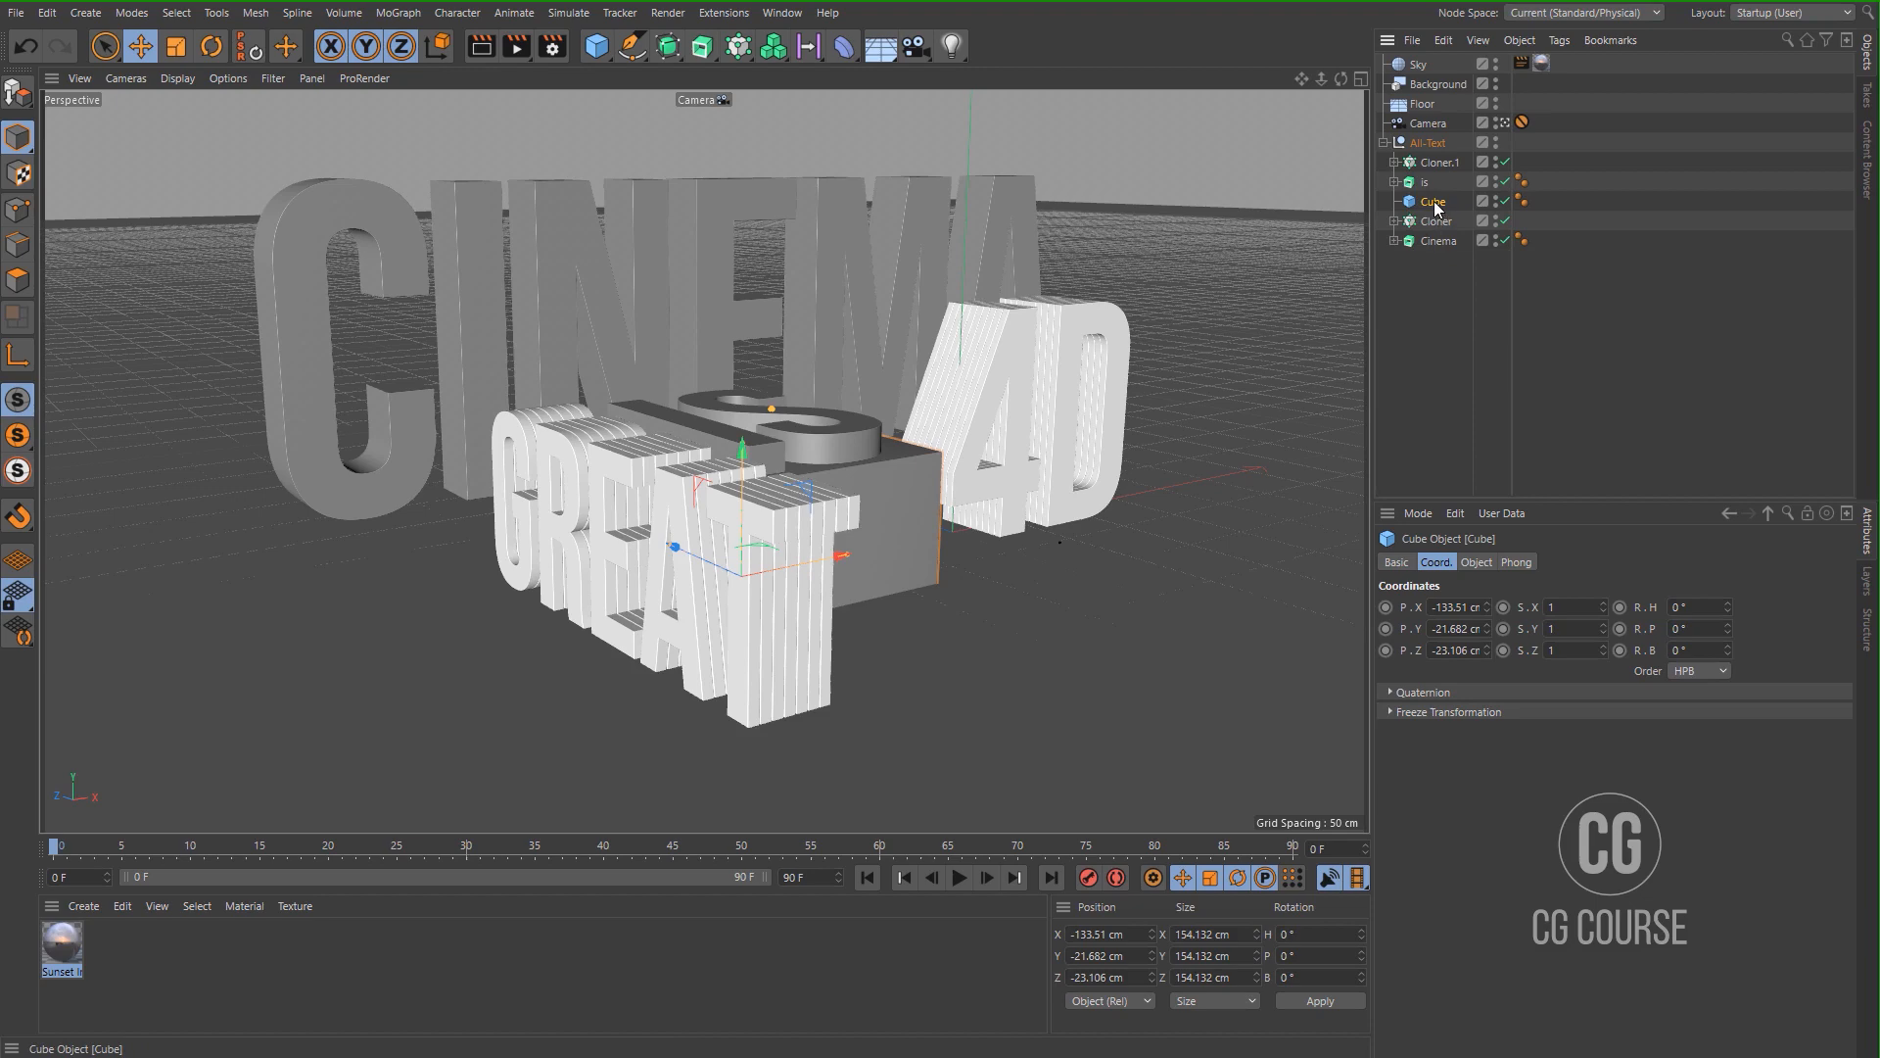
left_click_drag(1434, 202, 1435, 252, "ctrl")
middle_click(989, 376)
middle_click(948, 368)
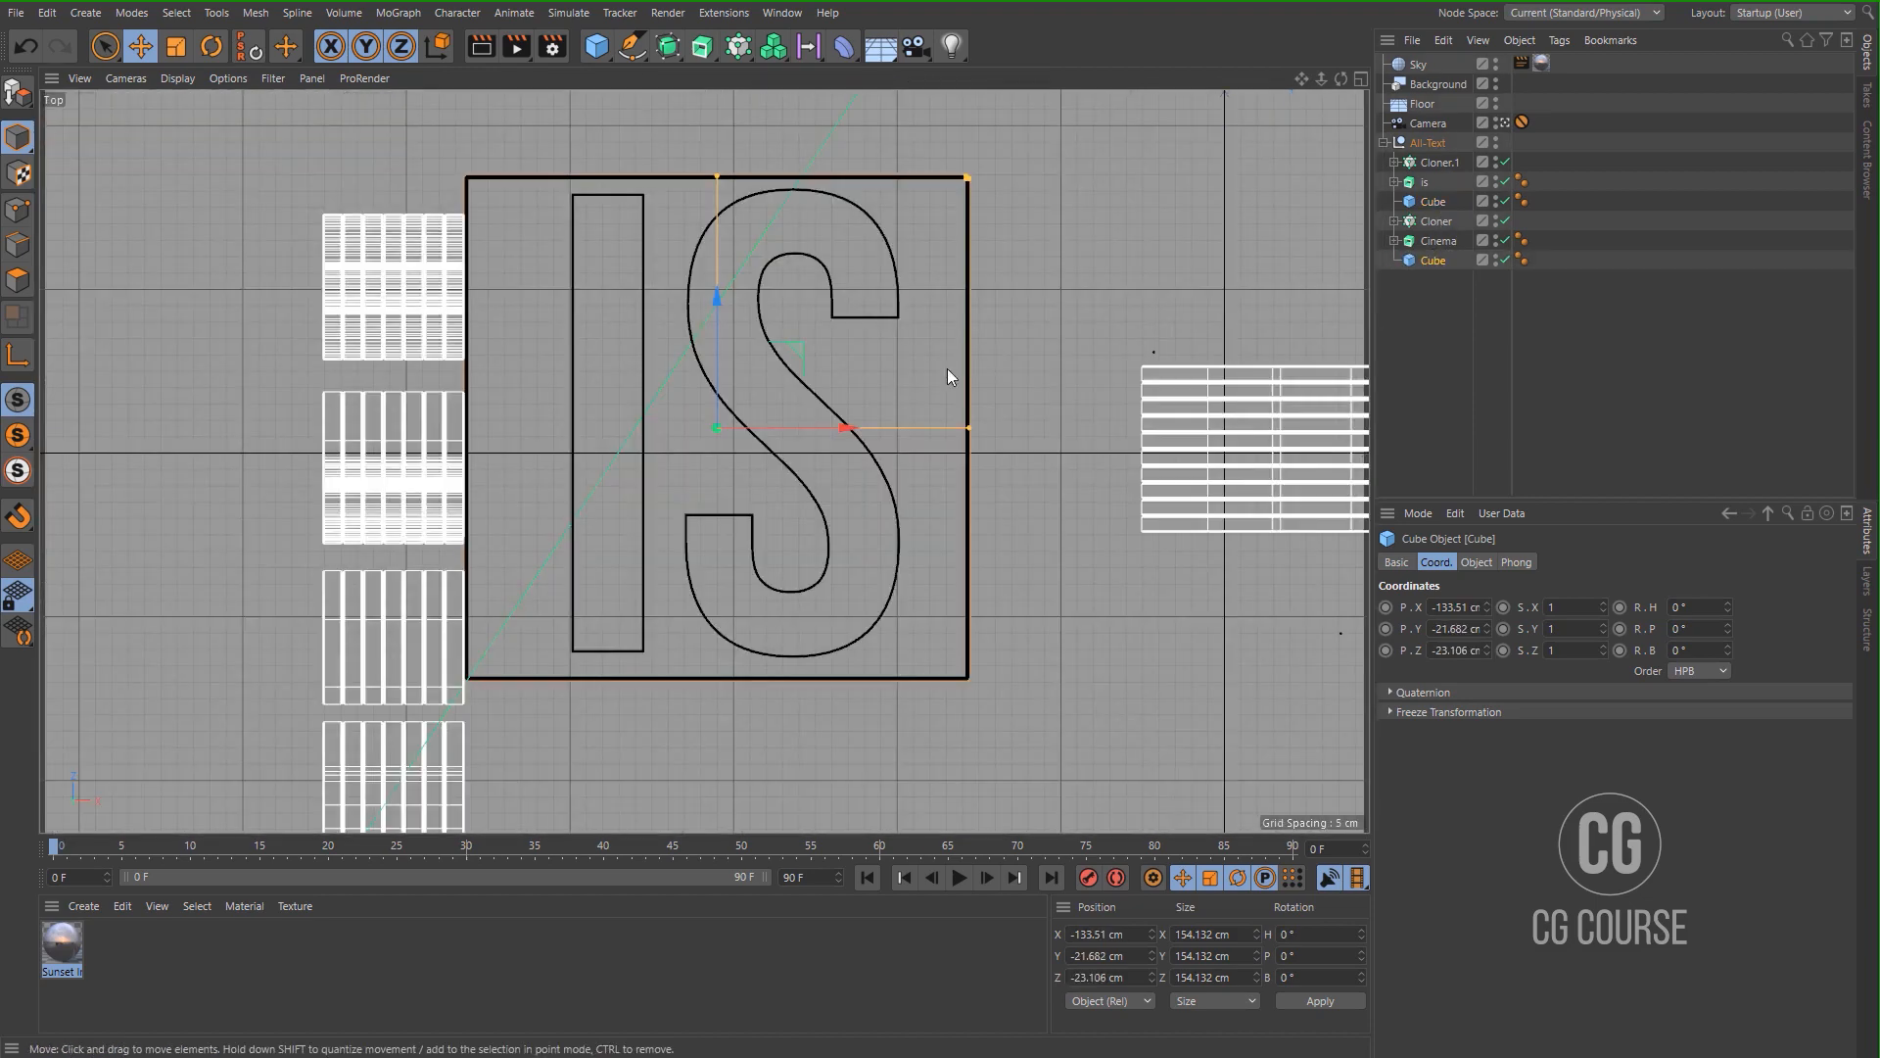
Move the copied cube under Cinema to about X 28.8 and Z 218.6 cm, and reduce its depth to about 64.5 cm.
scroll(948, 368, "down", 8)
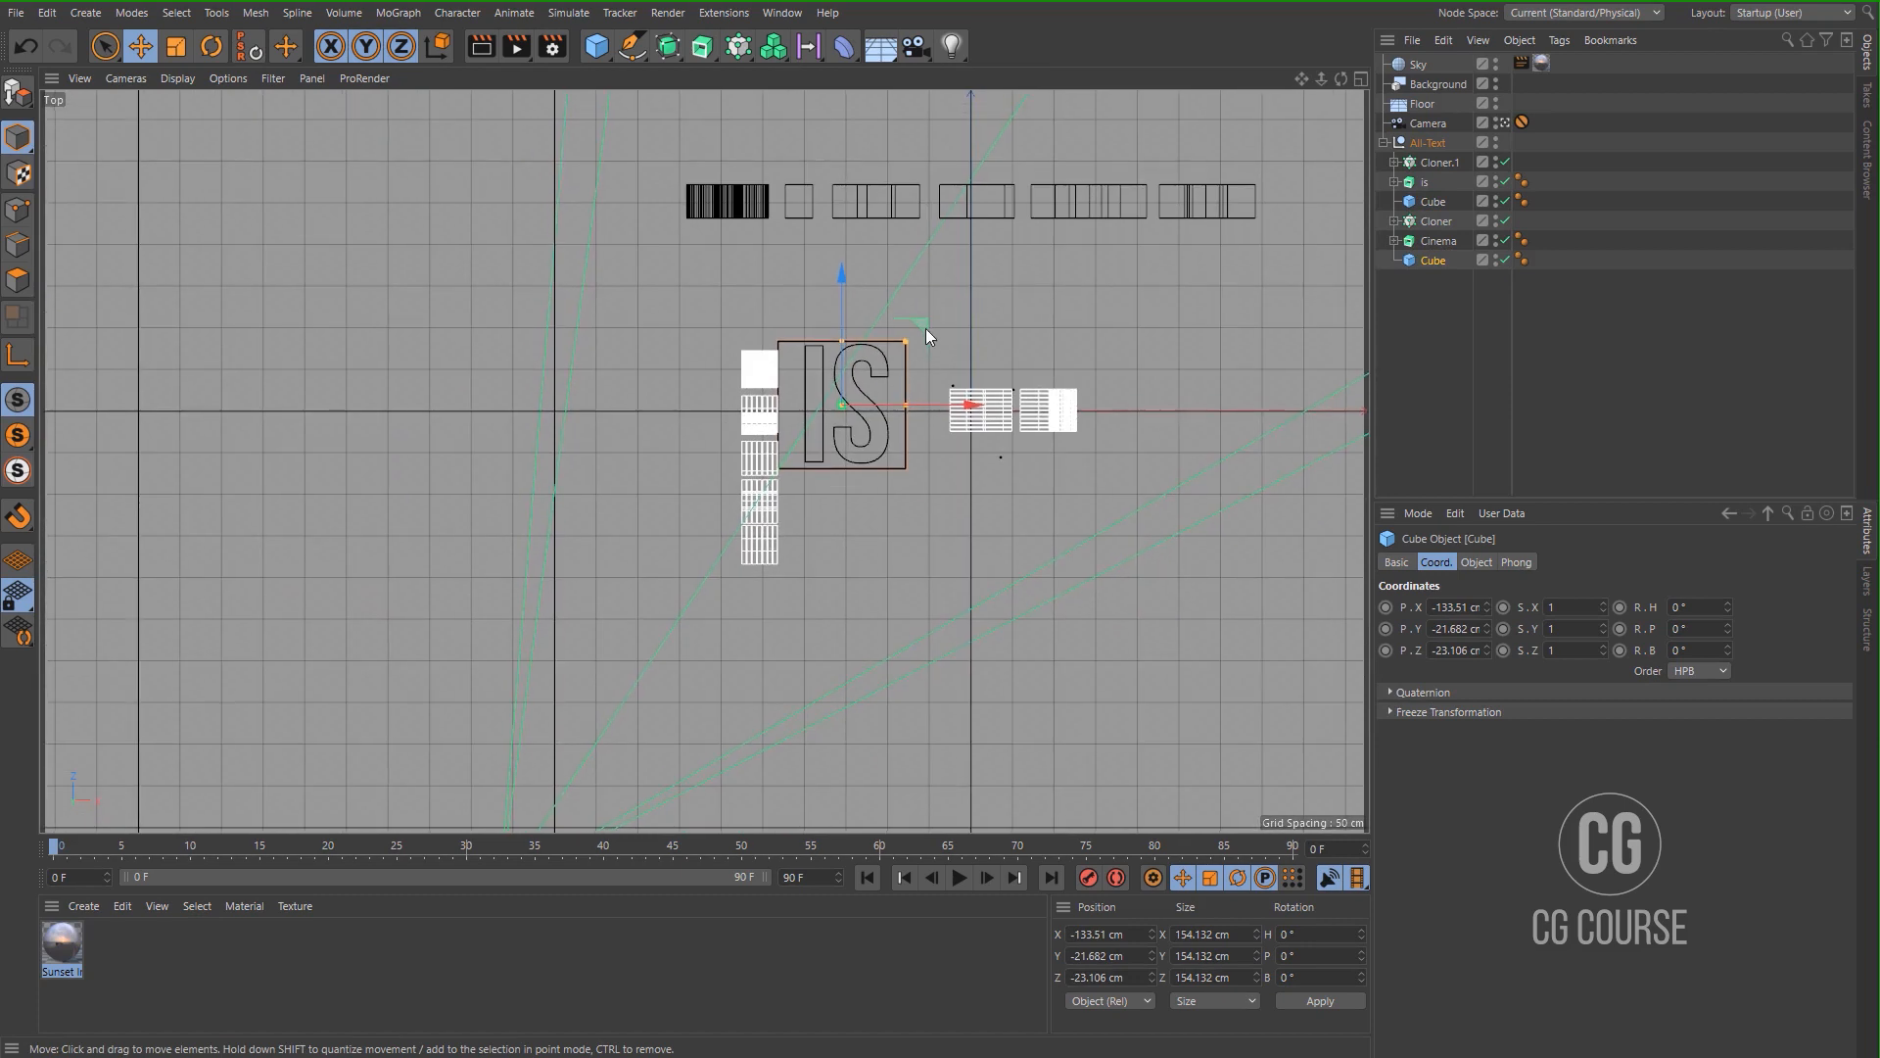
left_click_drag(926, 327, 978, 184)
scroll(979, 184, "up", 4)
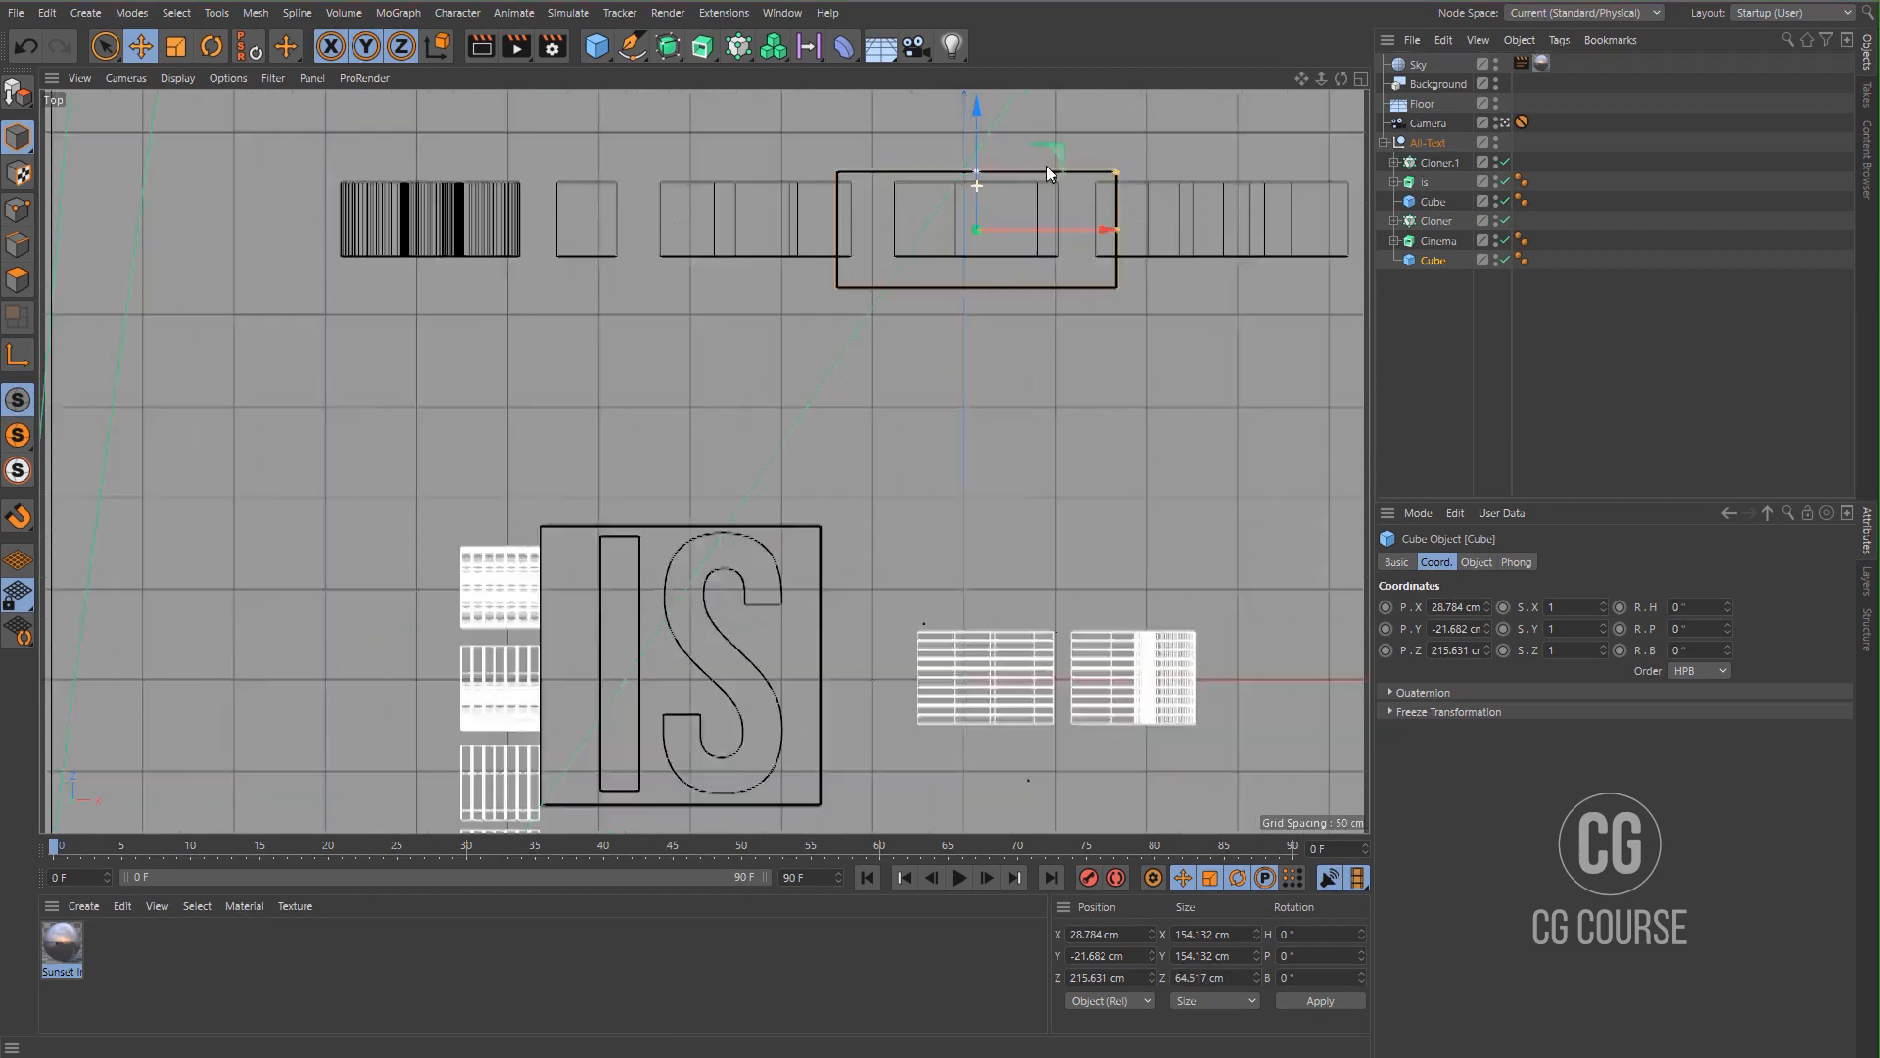
right_click_drag(1046, 166, 1052, 168, "alt")
middle_click_drag(1024, 208, 1019, 245, "alt")
left_click_drag(971, 203, 983, 197)
Widen the cube under Cinema to about 727 cm and shift it along X to about 145.6 cm.
left_click_drag(1123, 265, 1333, 264)
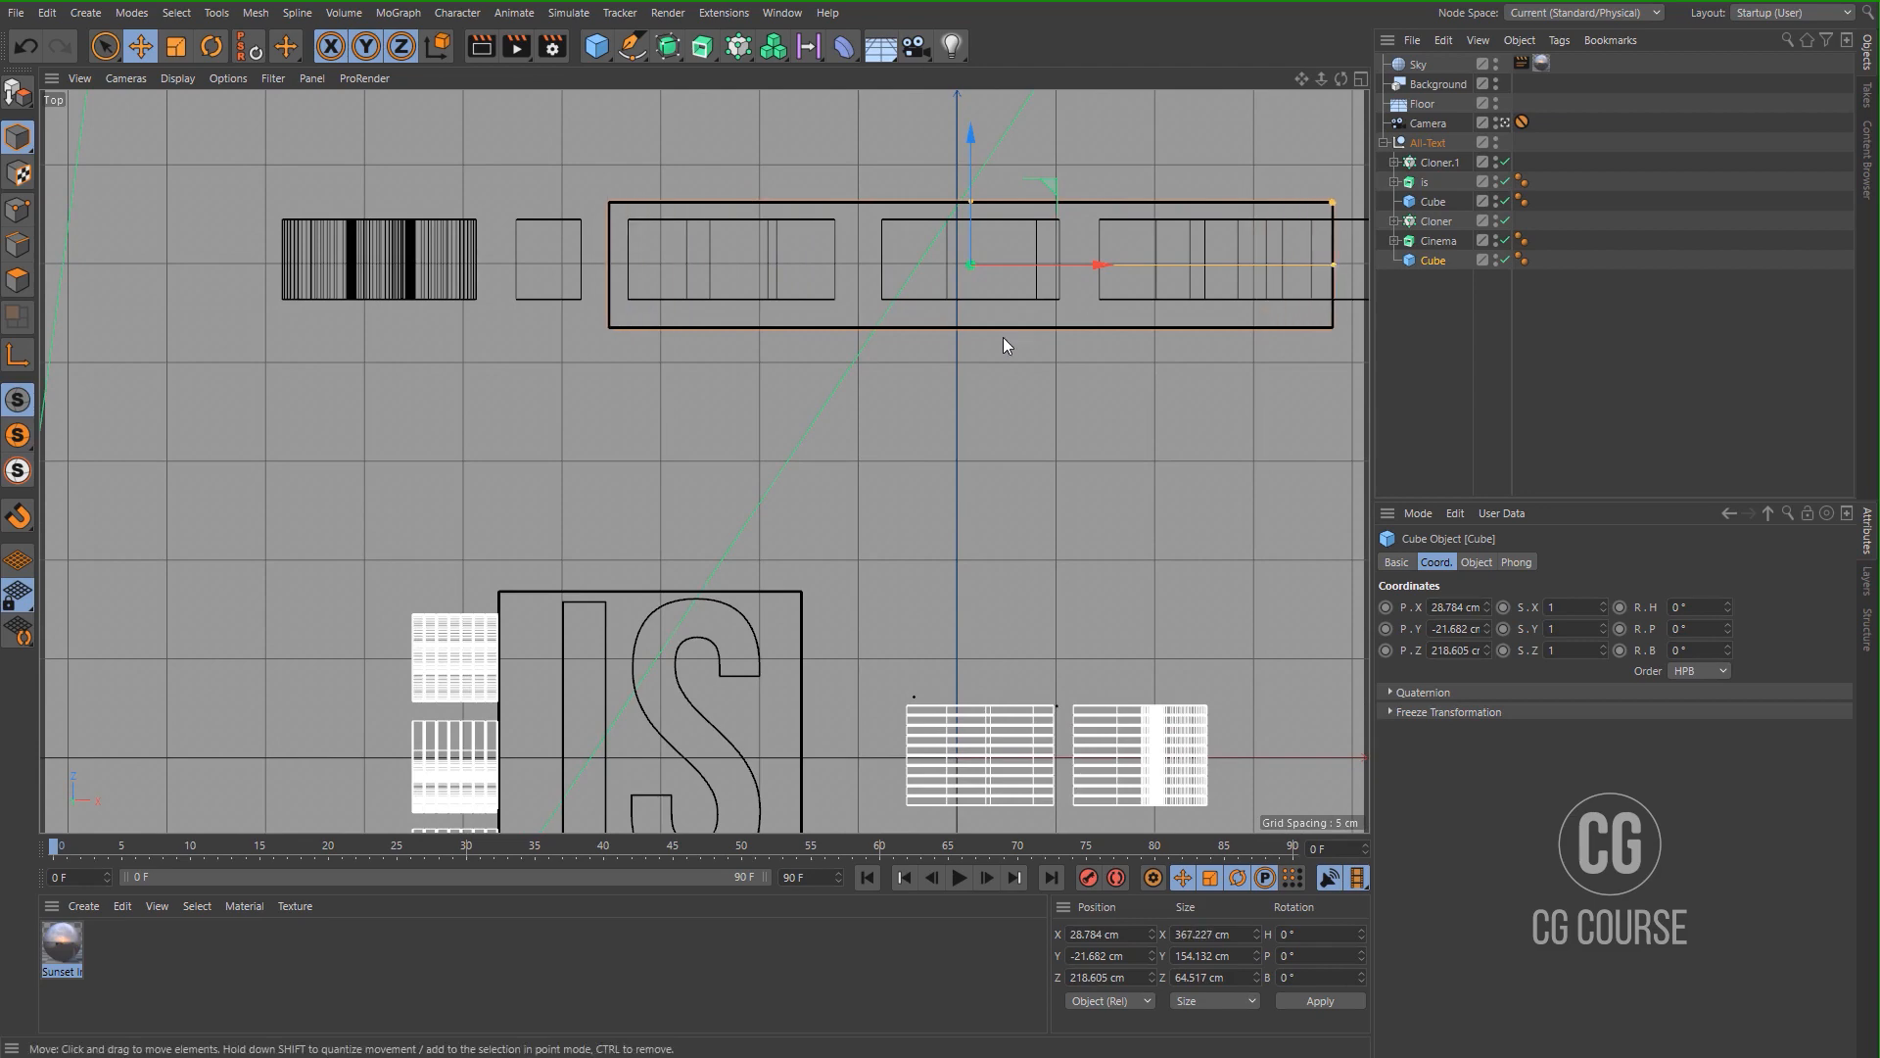
right_click_drag(1003, 337, 1016, 389, "alt")
middle_click_drag(1016, 389, 918, 400, "alt")
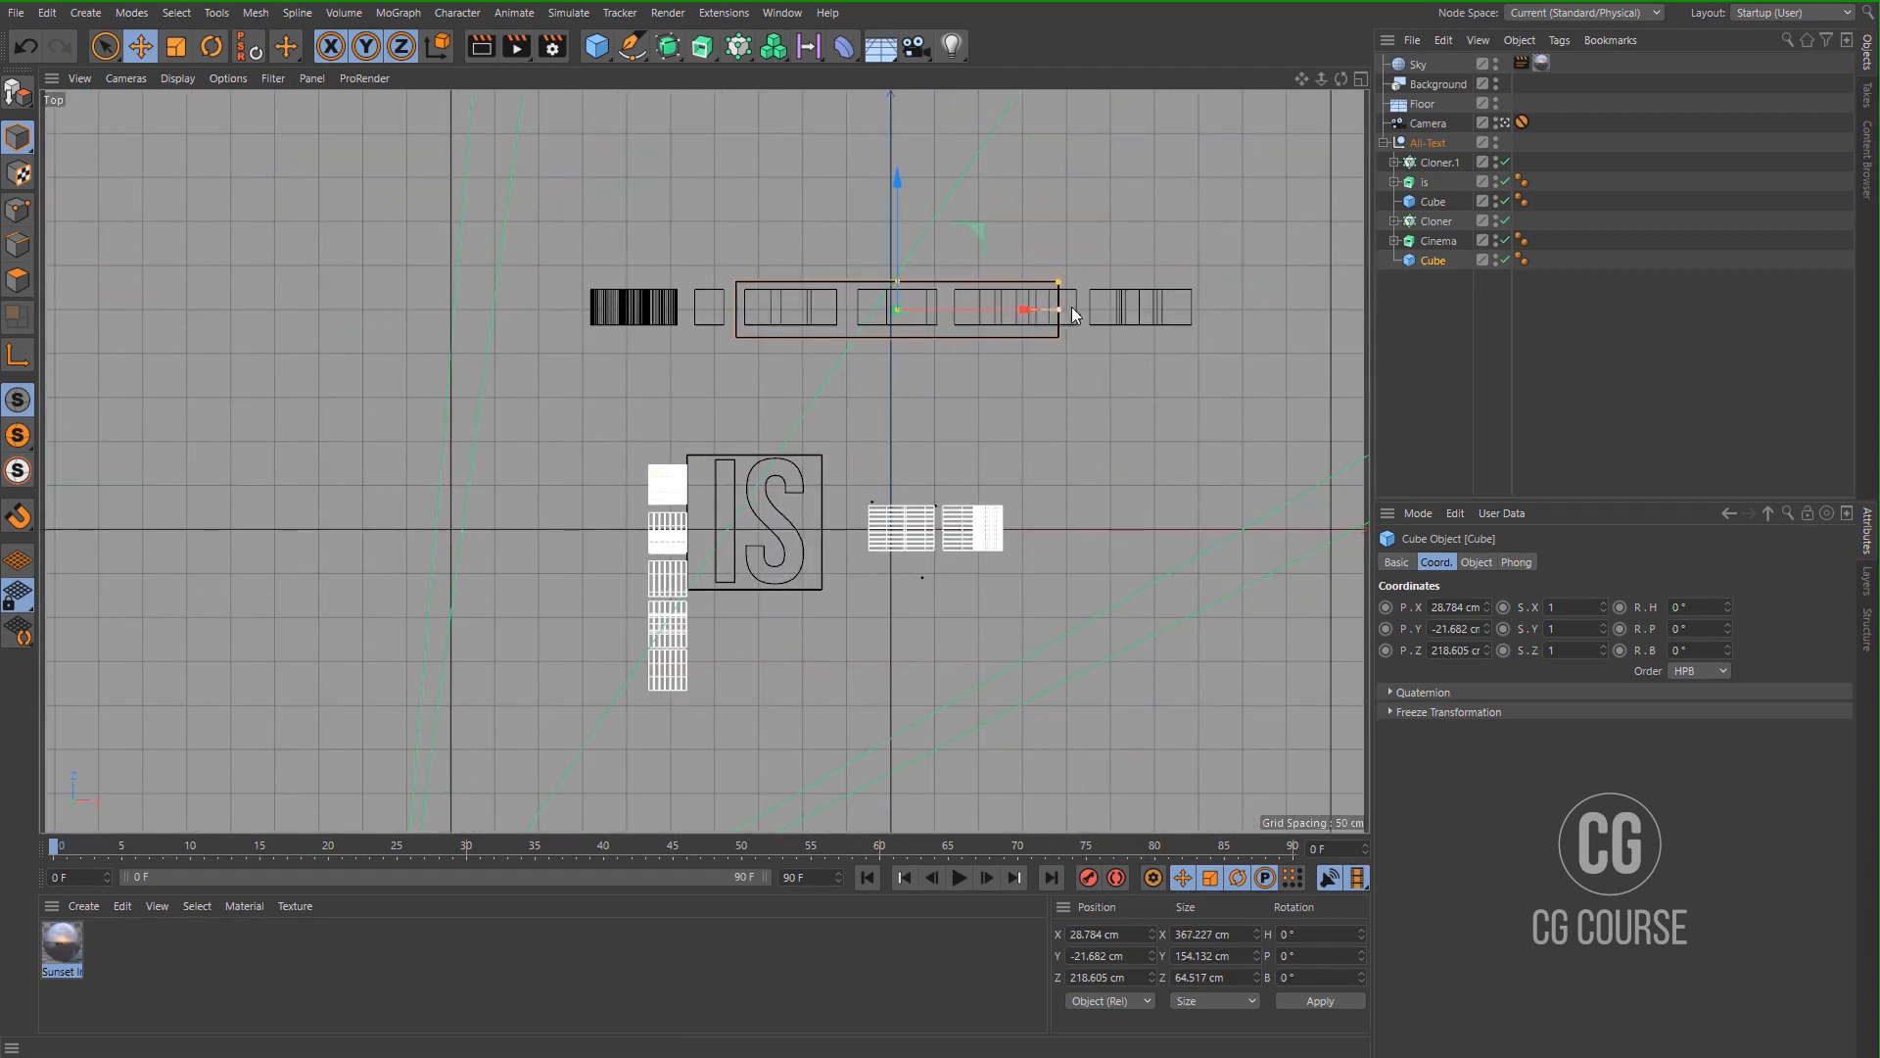
left_click_drag(1073, 308, 1217, 311)
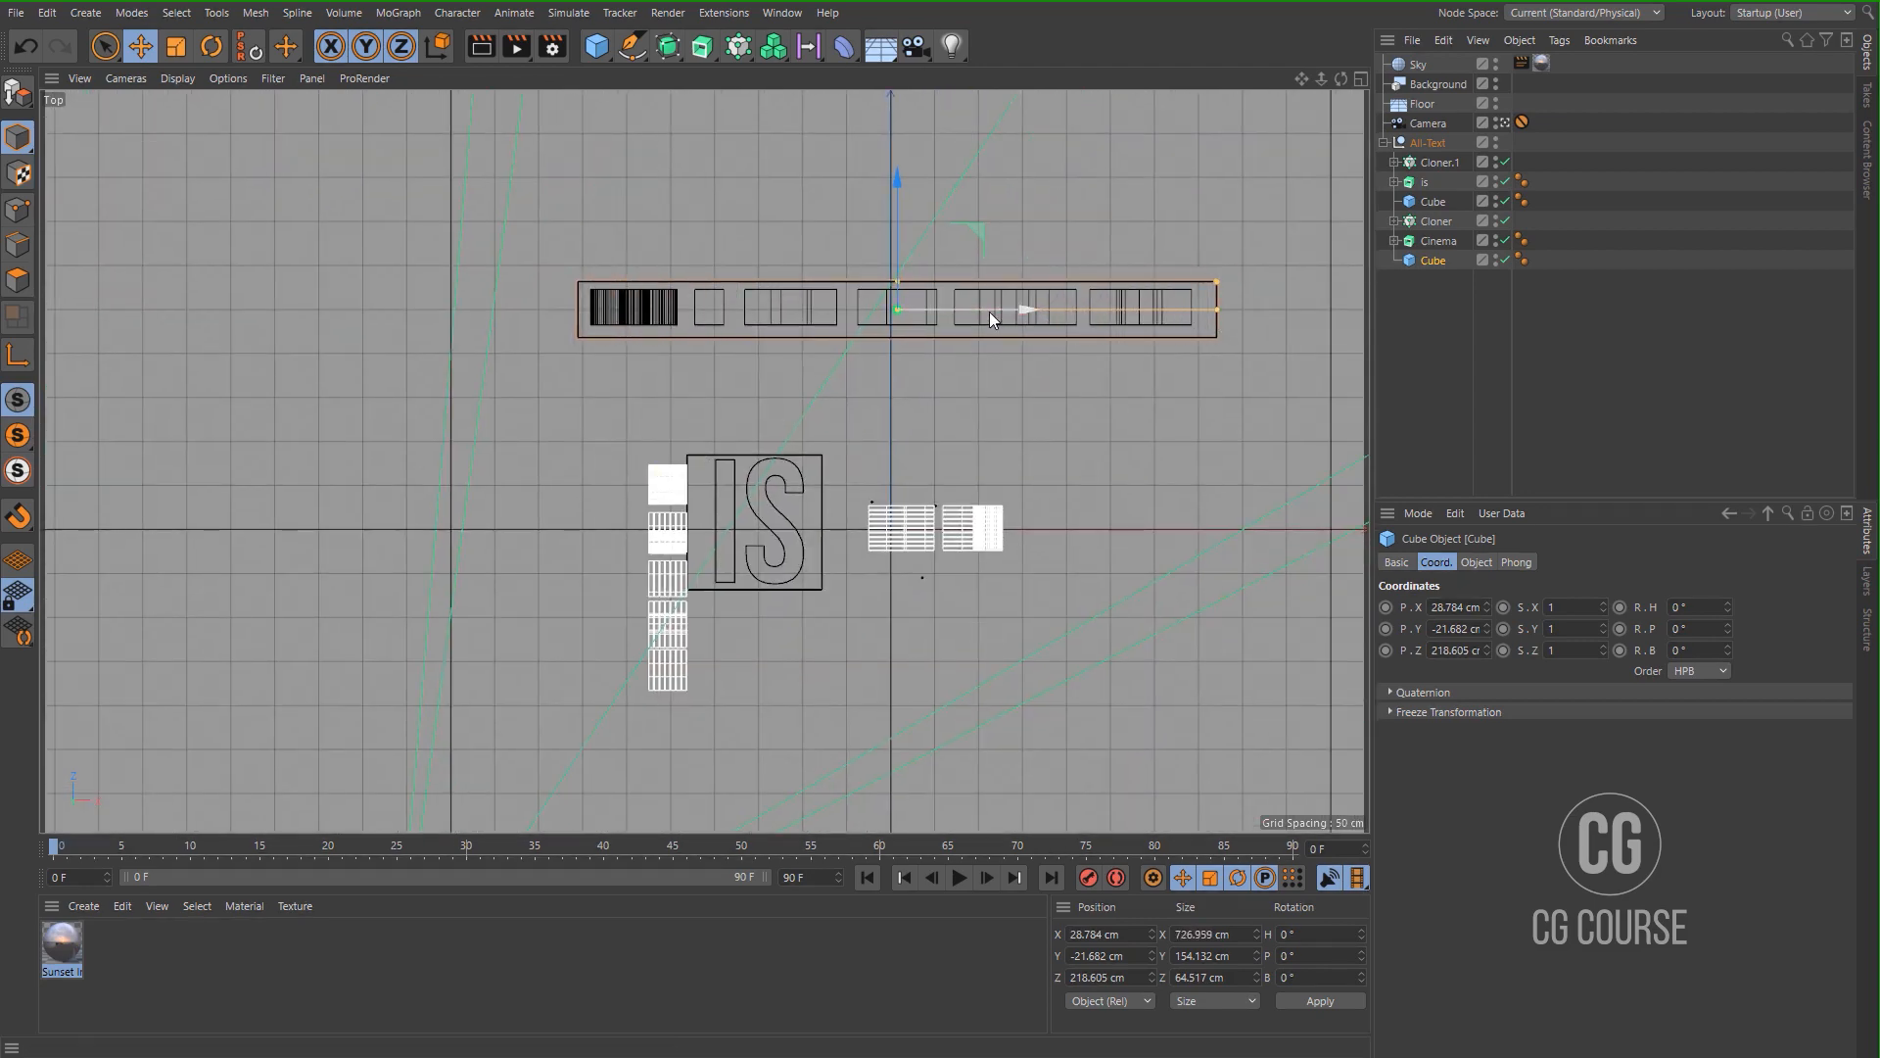
left_click_drag(989, 311, 1091, 306)
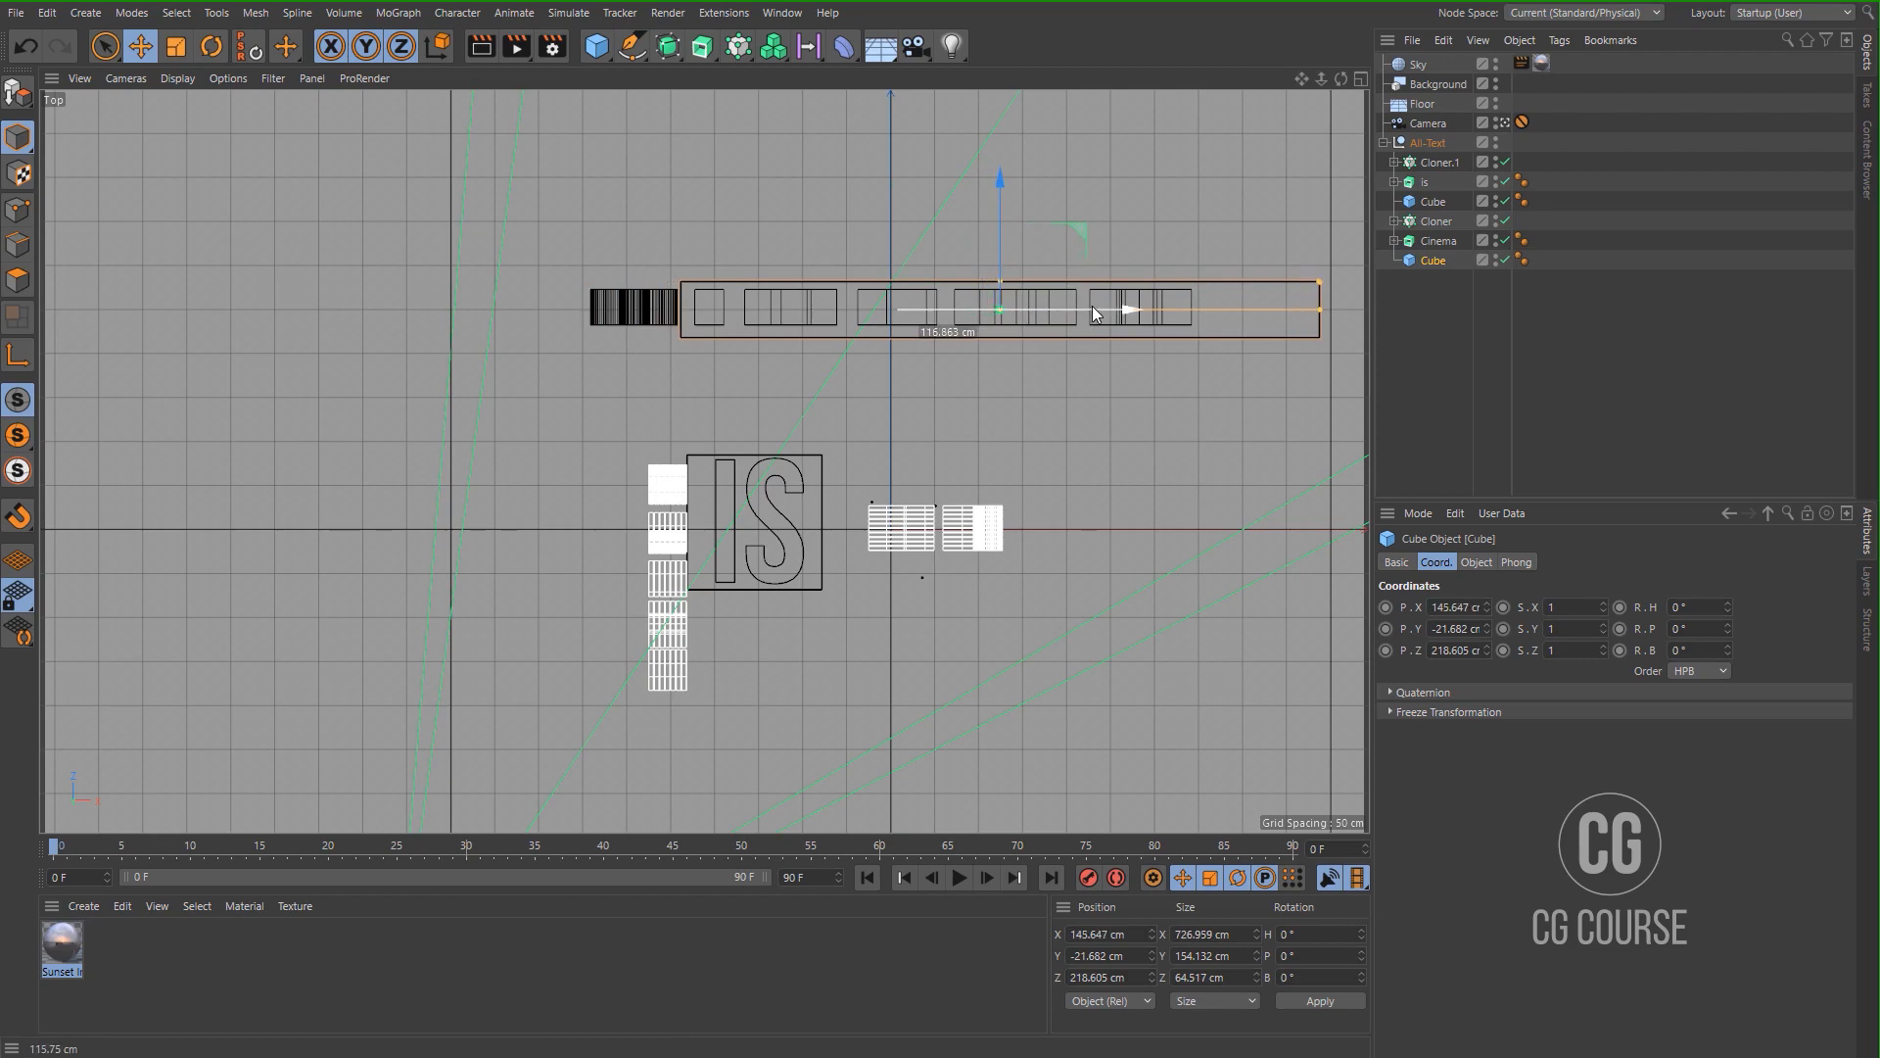
Flatten the cube under Cinema to about 12.4 cm high and lower it to a Y position of about -22.6 cm.
middle_click(1091, 307)
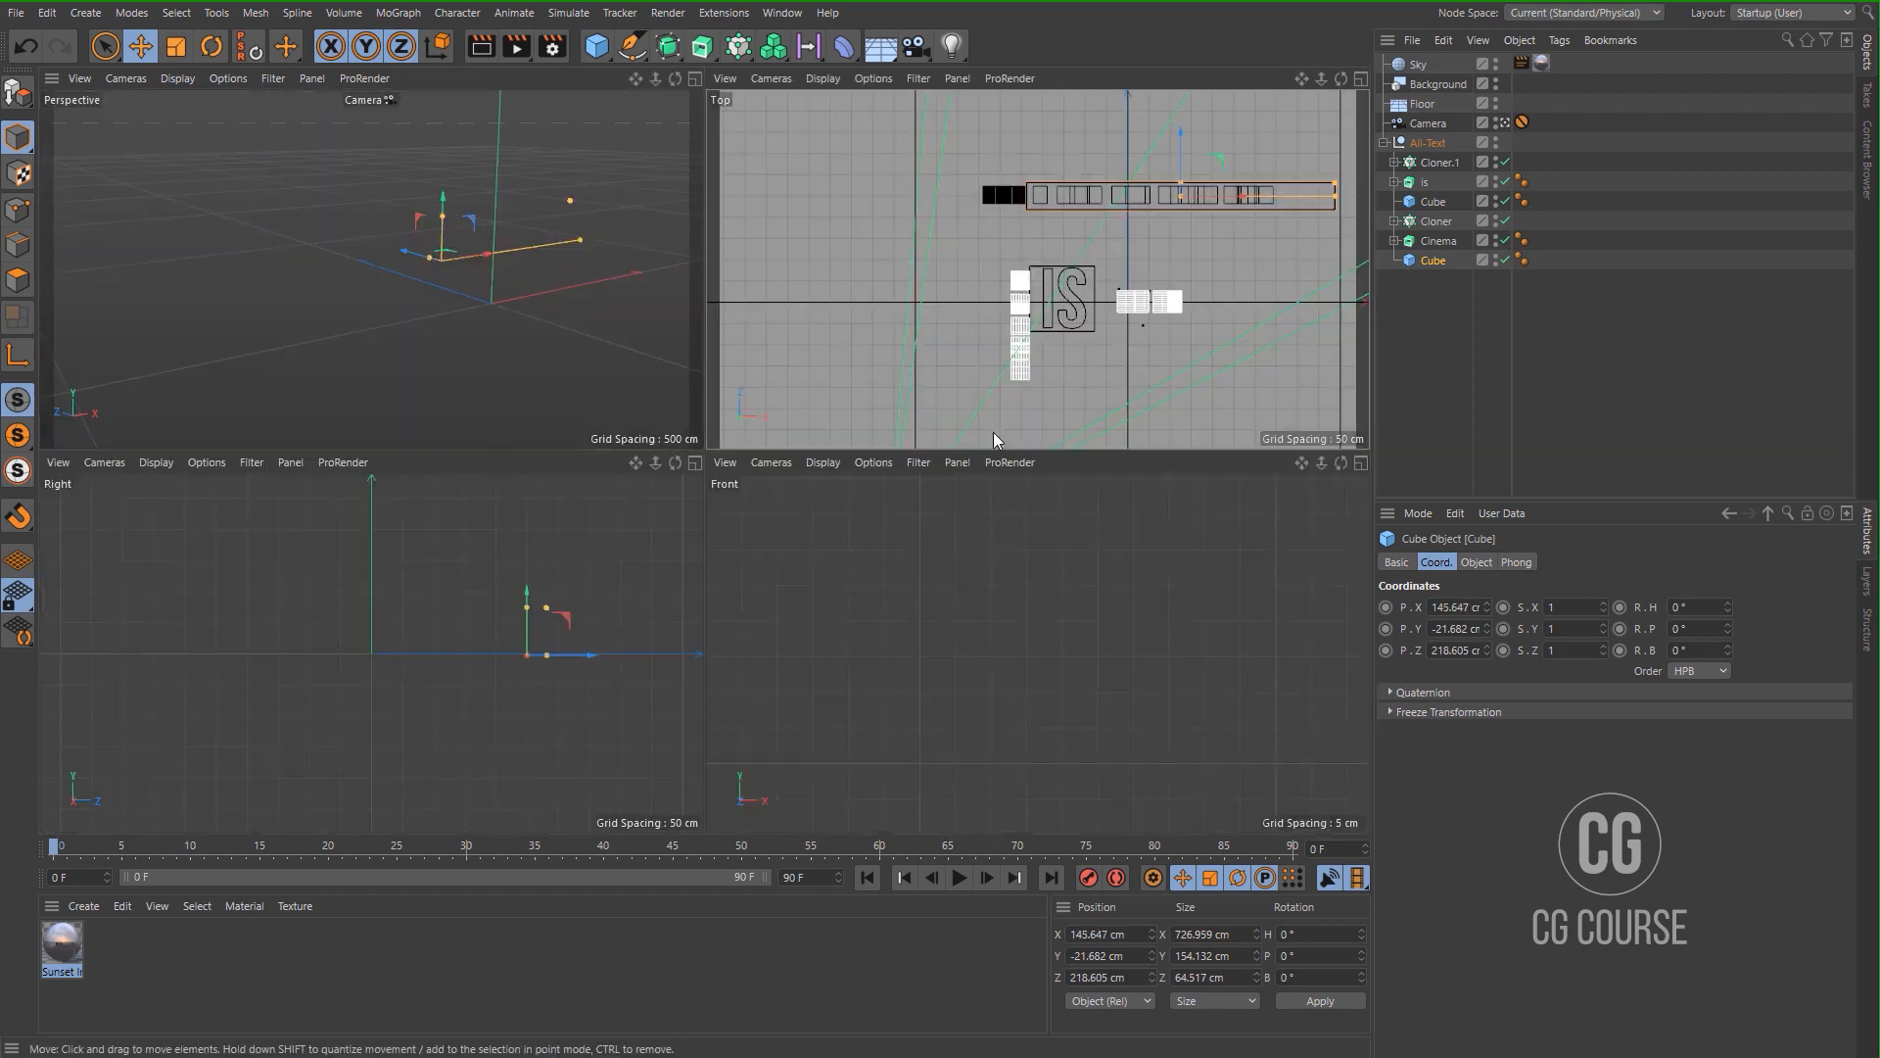
middle_click(993, 492)
scroll(992, 492, "down", 10)
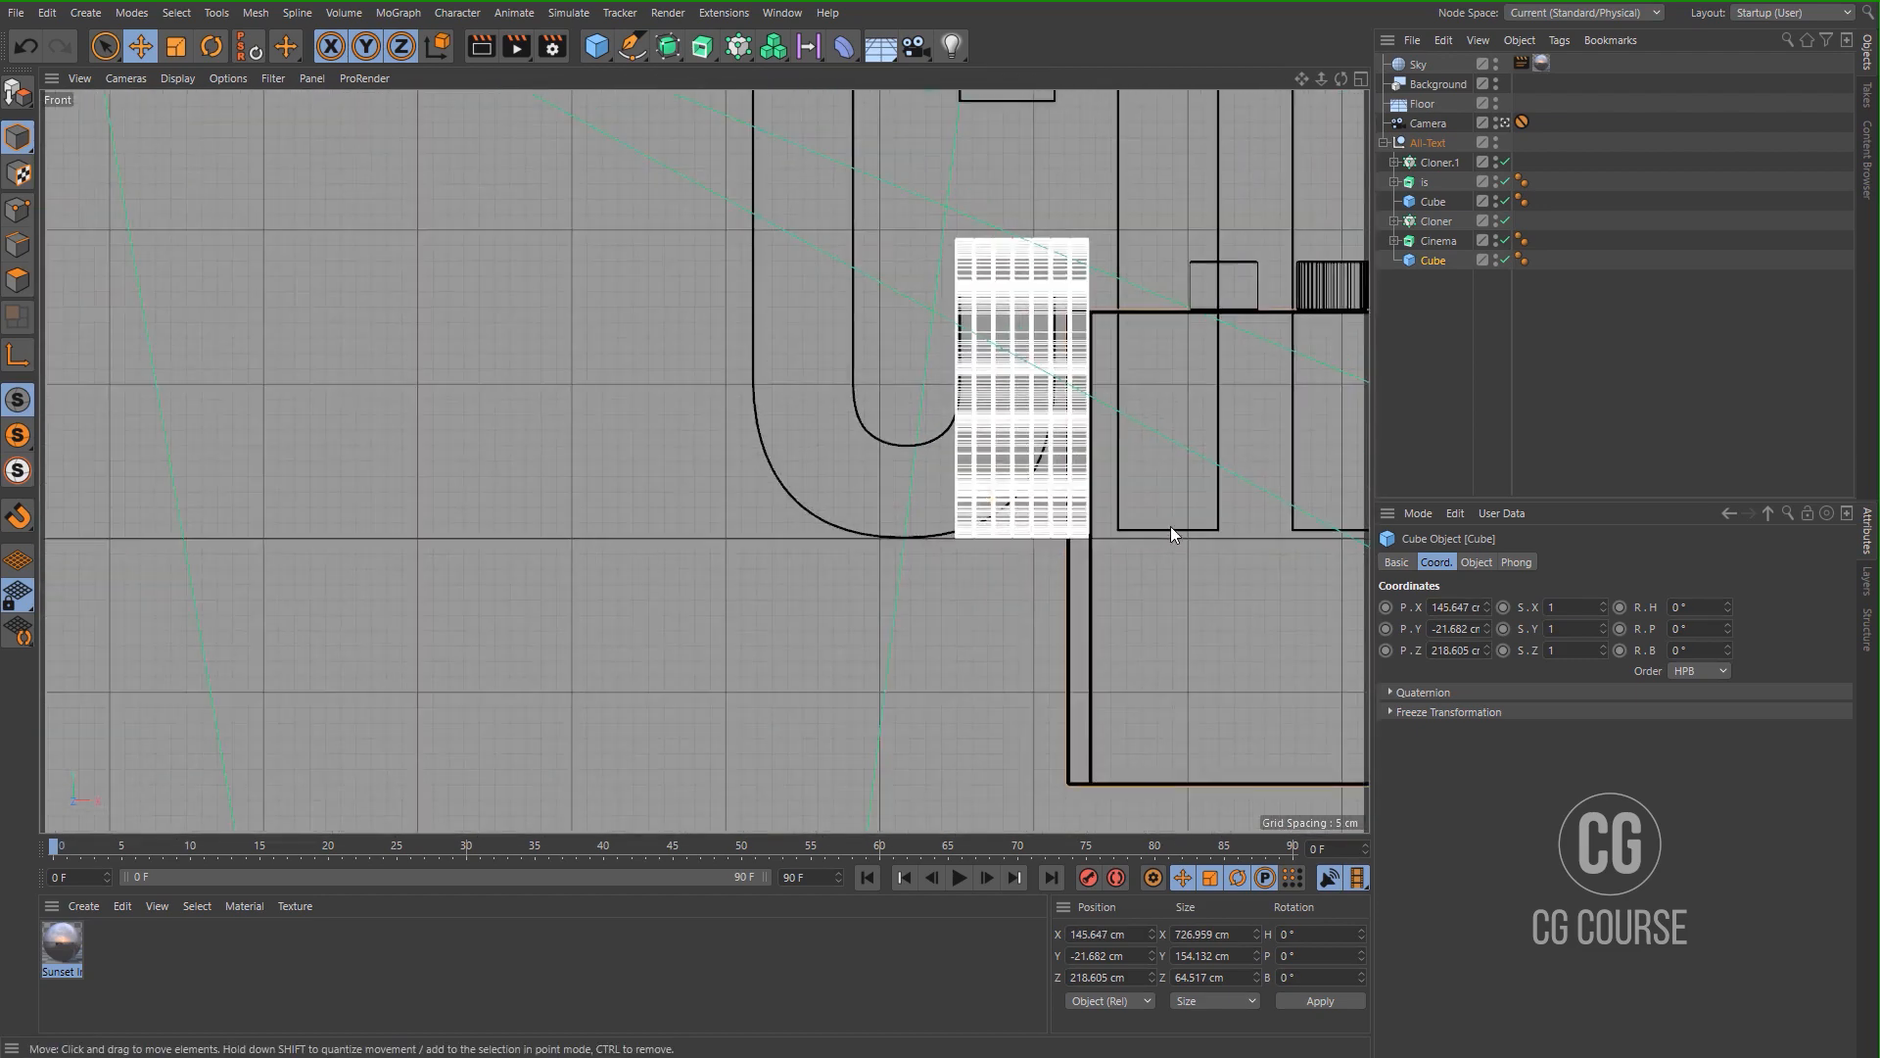
scroll(742, 531, "down", 10)
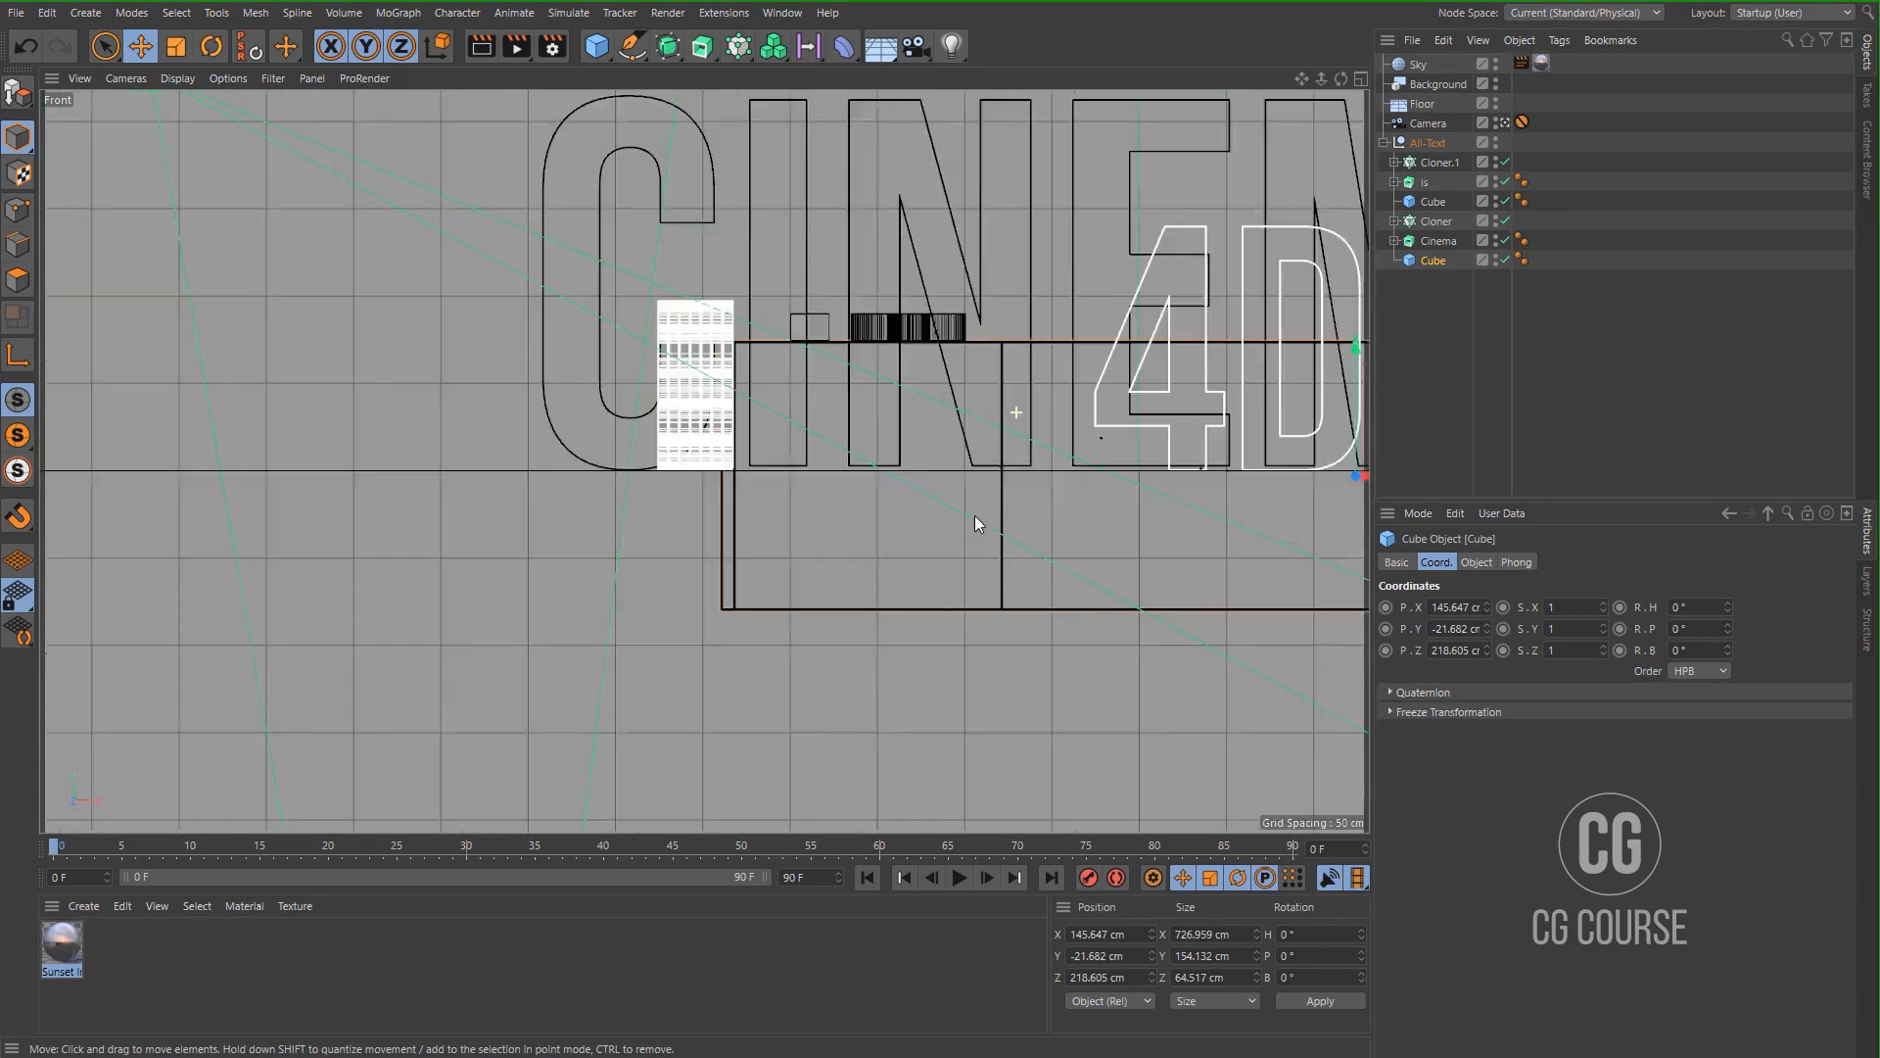
scroll(948, 419, "up", 10)
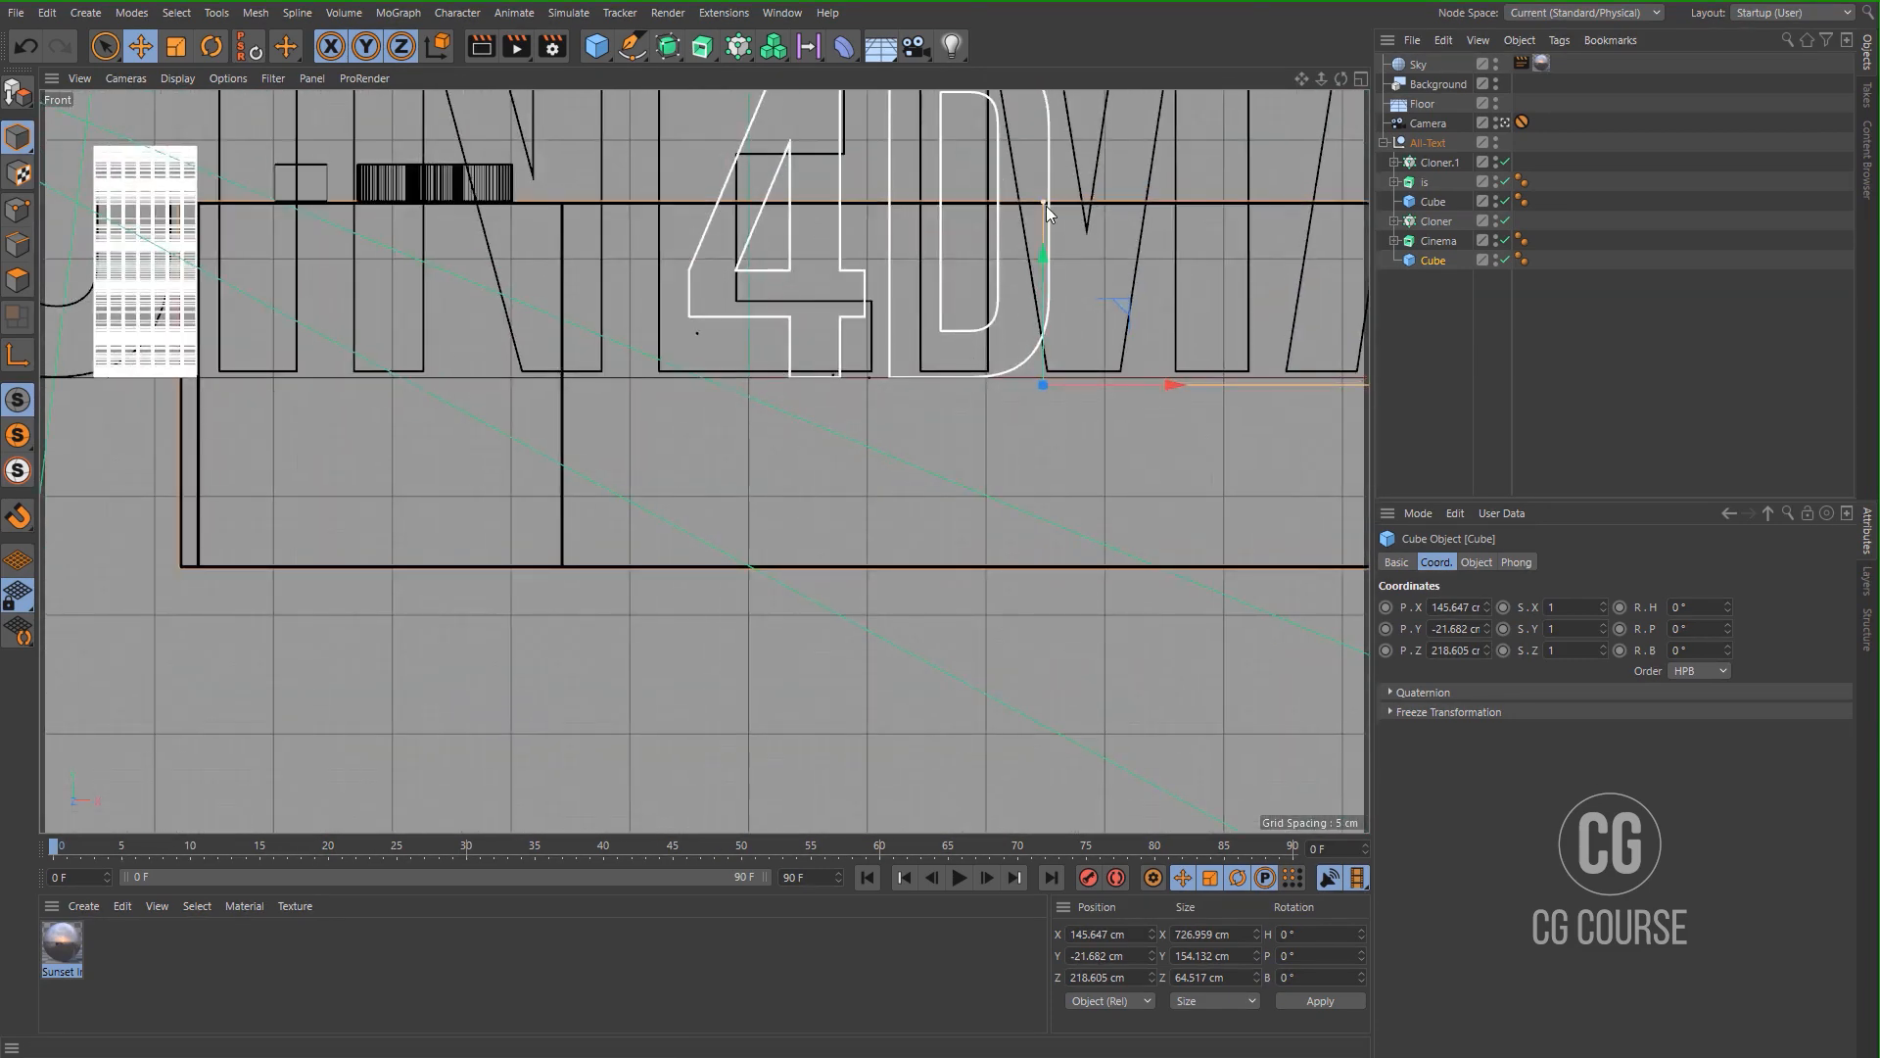
left_click_drag(1049, 217, 1044, 360)
scroll(1036, 370, "up", 1)
scroll(1089, 315, "up", 3)
middle_click(629, 301)
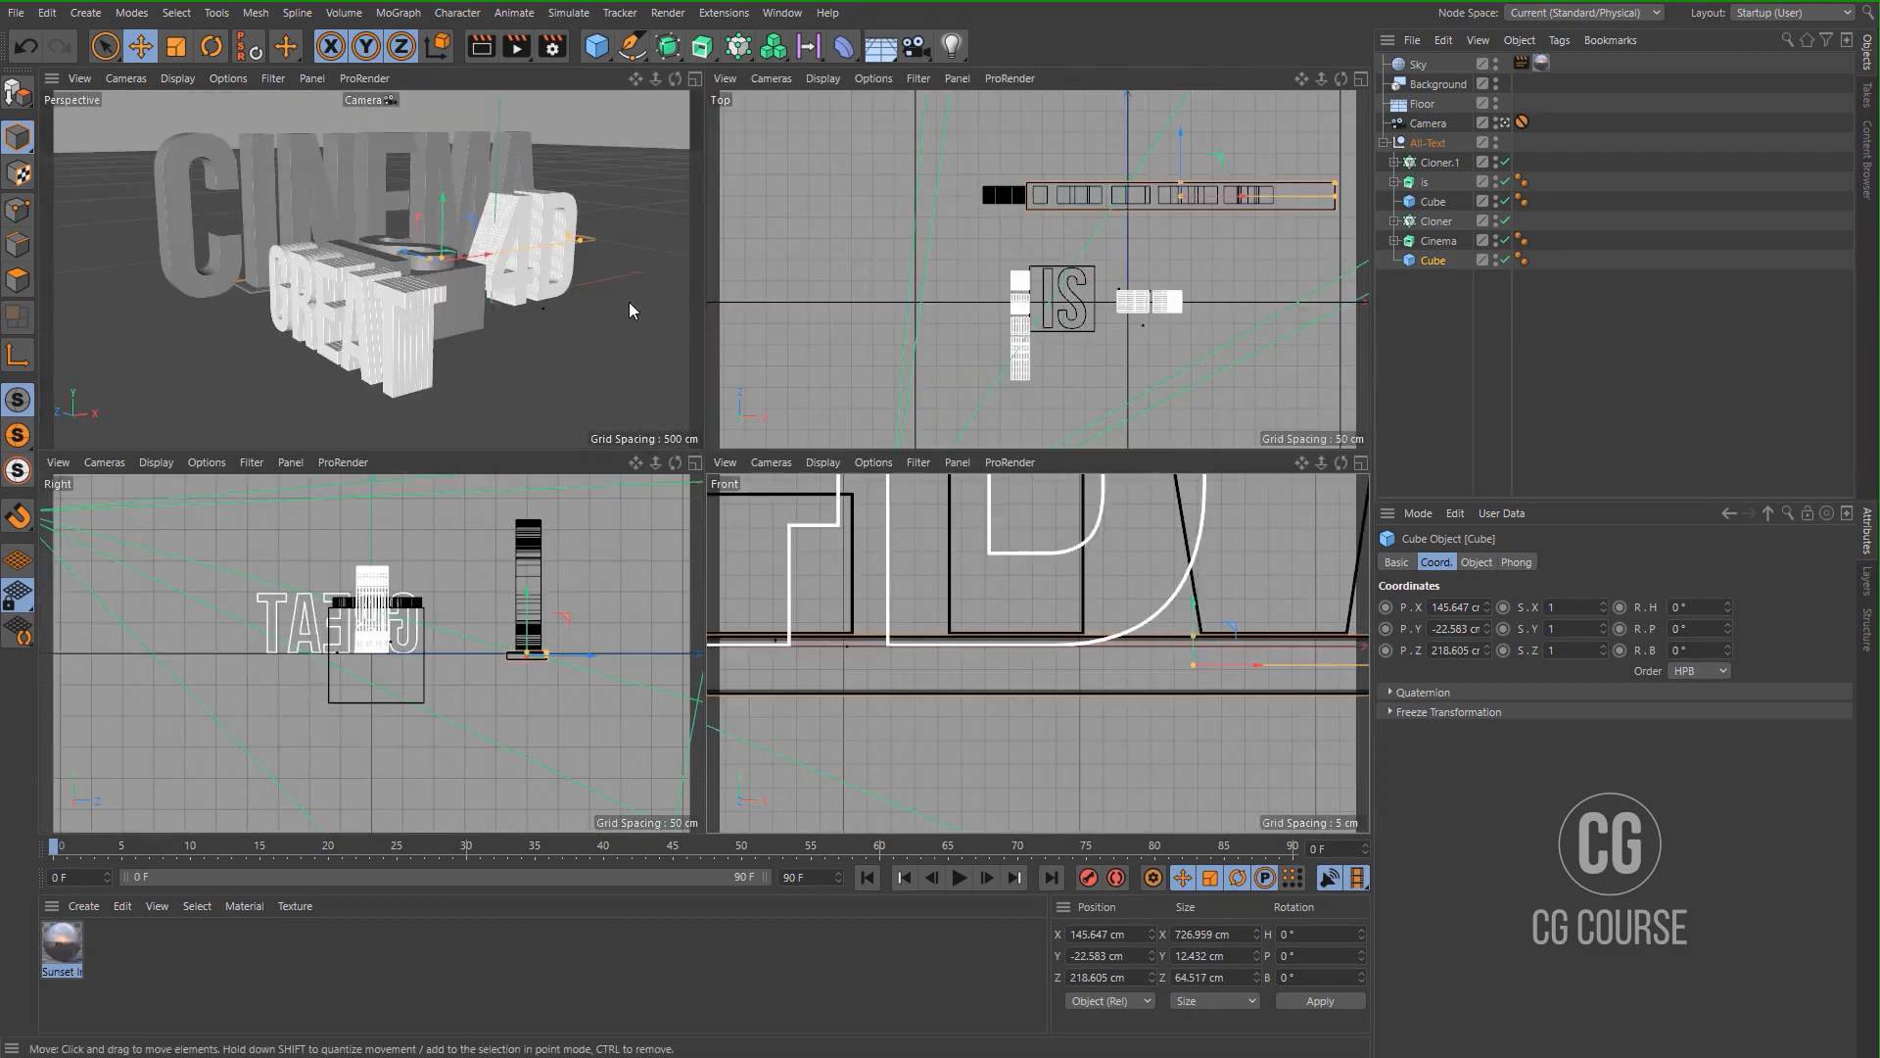
middle_click(630, 303)
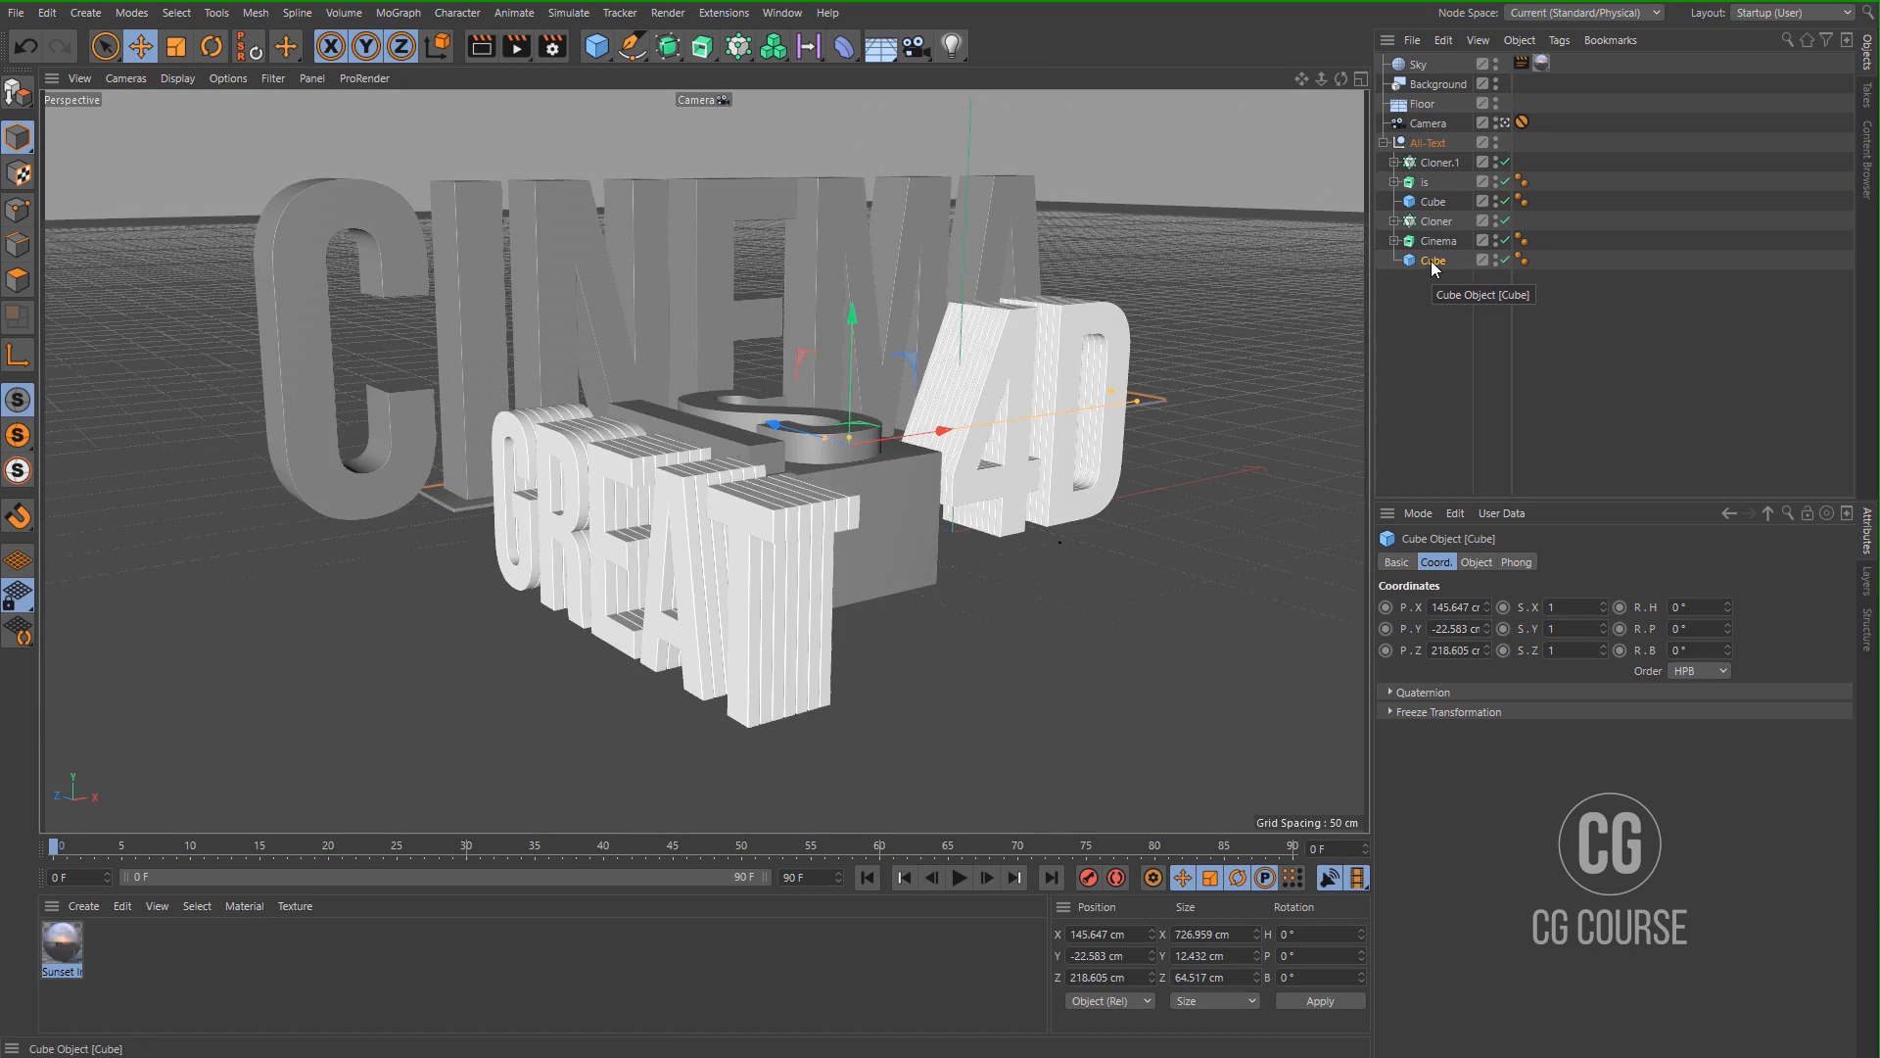
Duplicate the flat slab under Cinema and rotate the copy to a heading of -90°.
left_click_drag(1431, 262, 1425, 178)
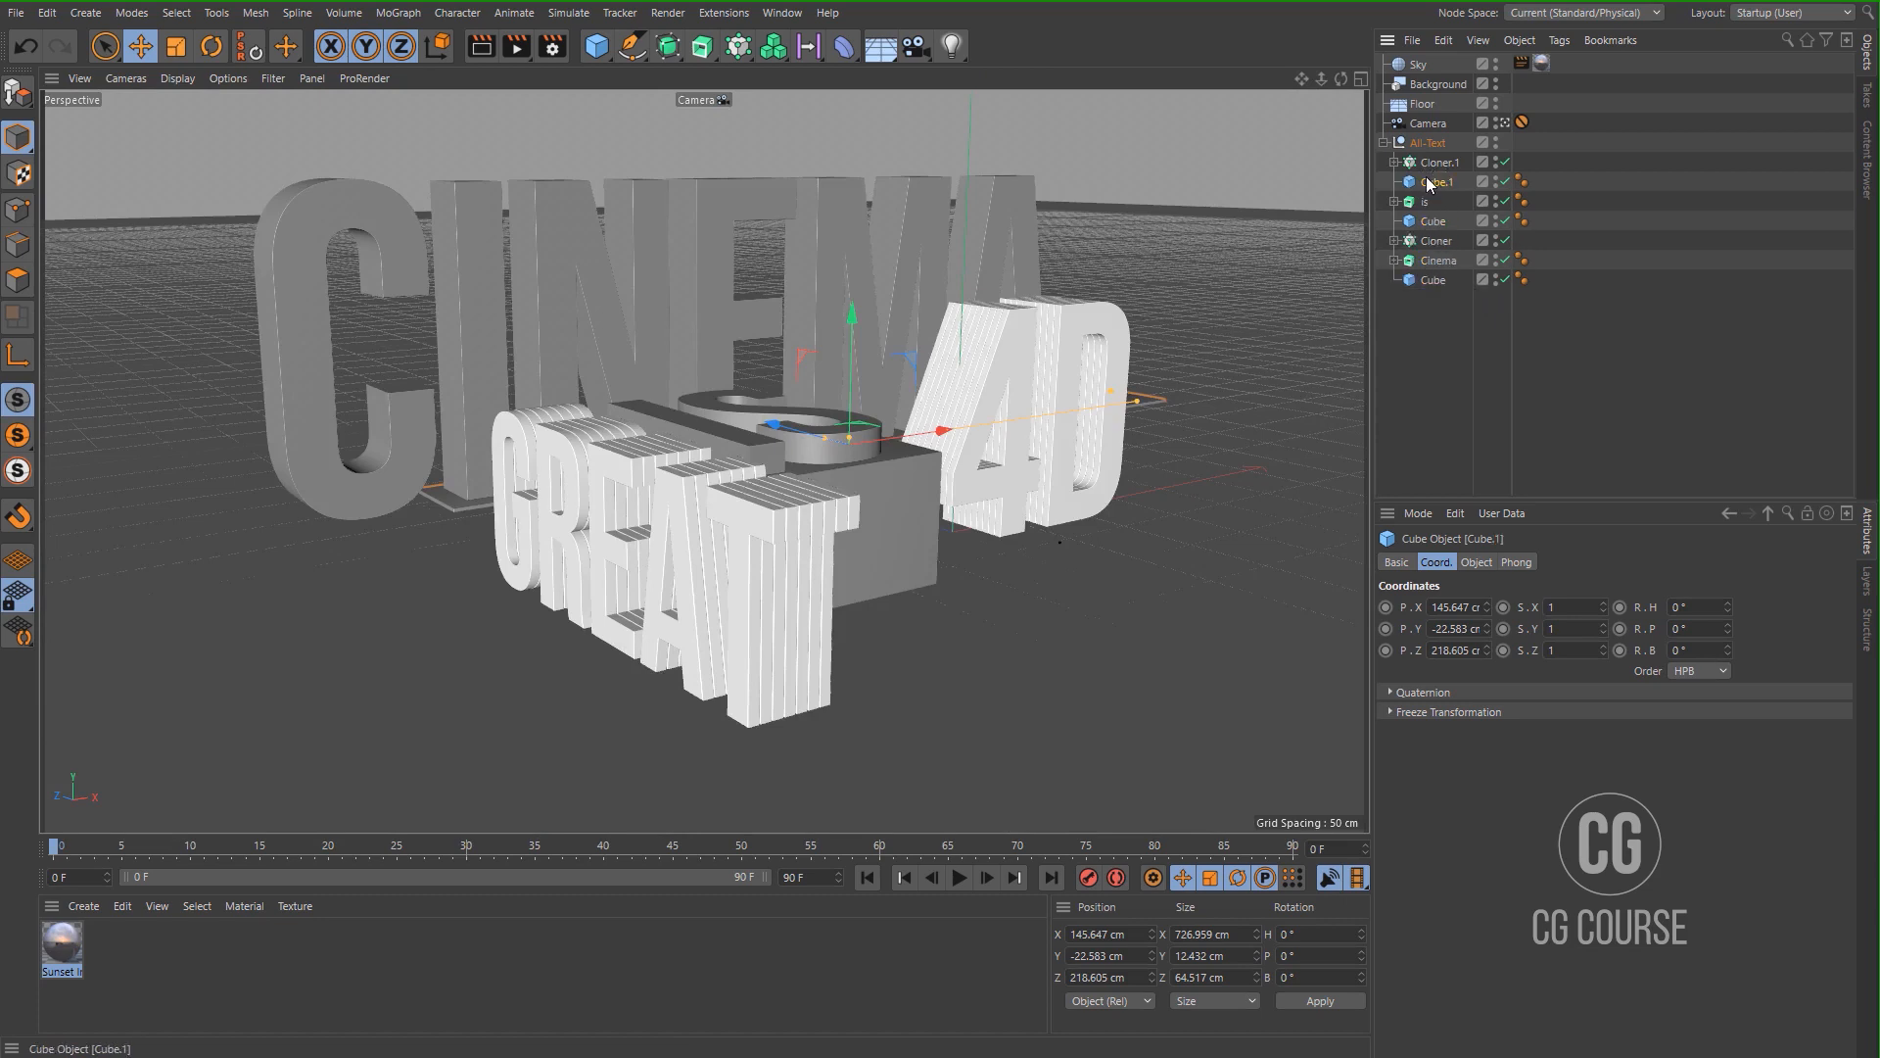
middle_click(942, 433)
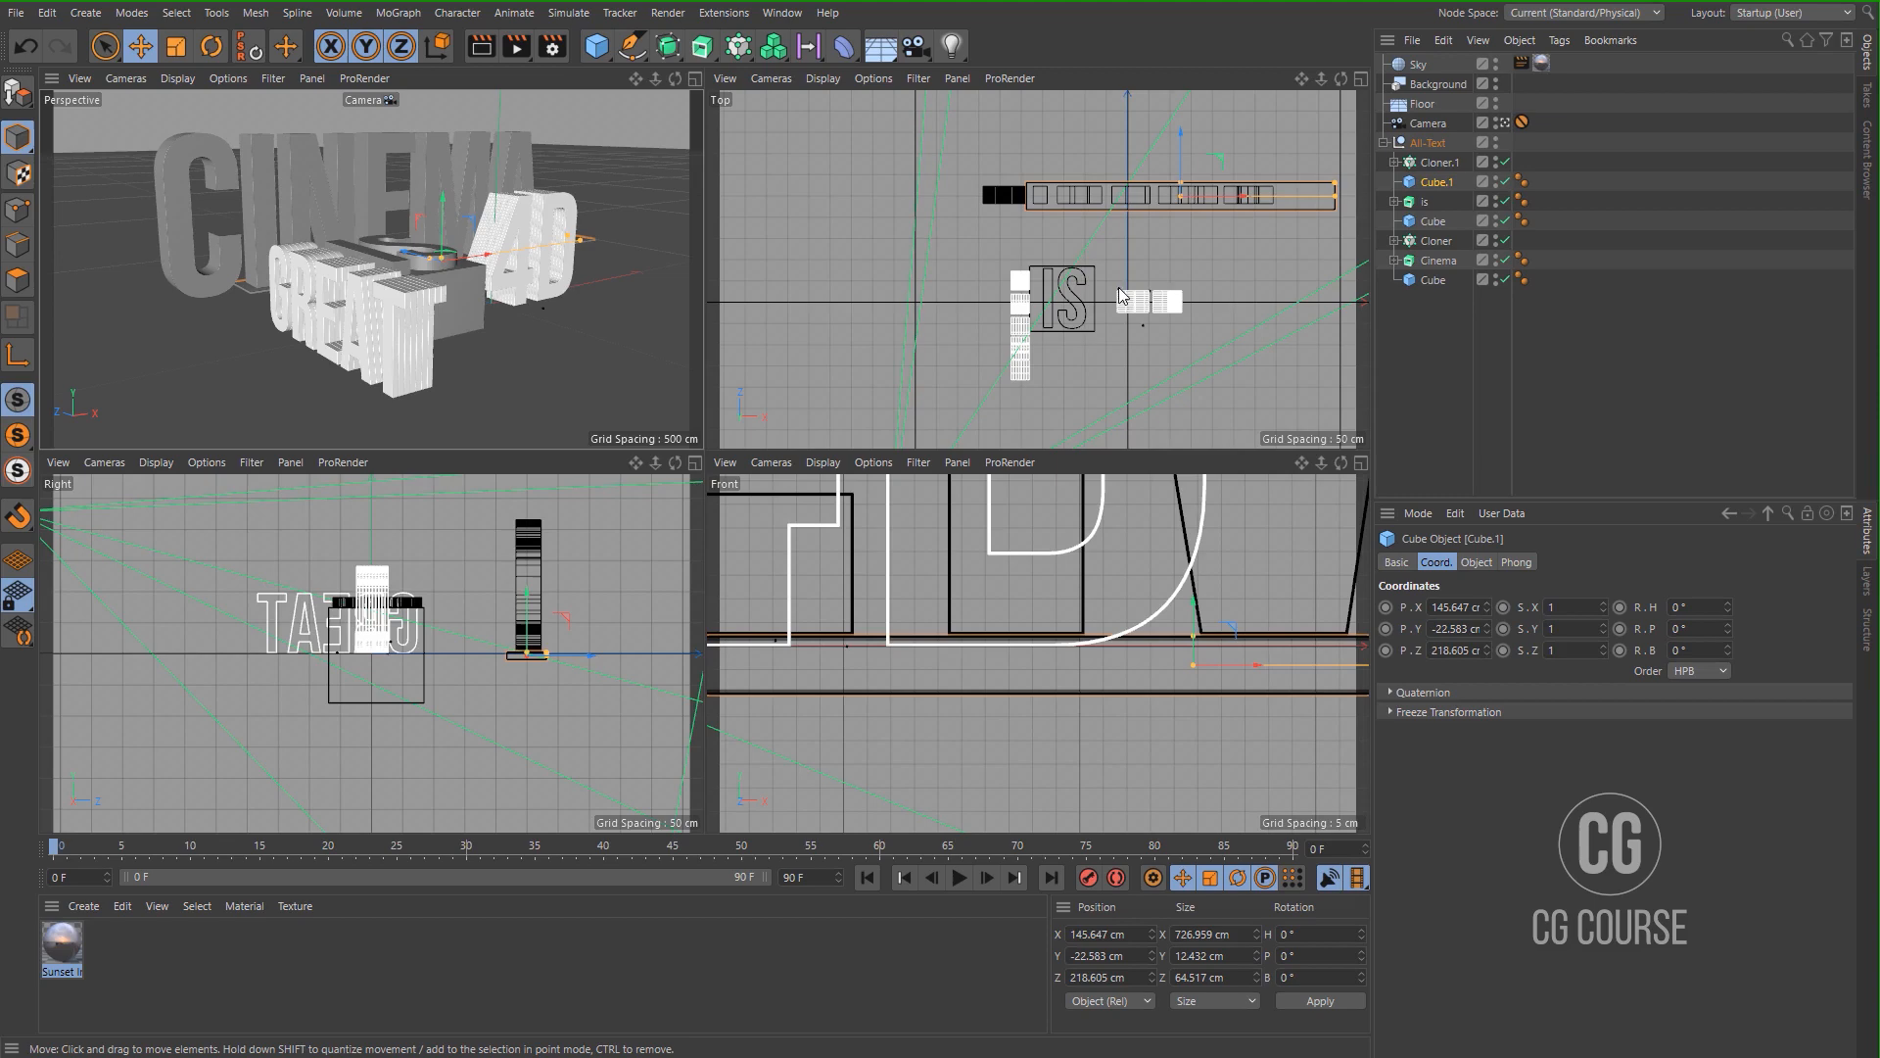
middle_click(1168, 270)
key("r")
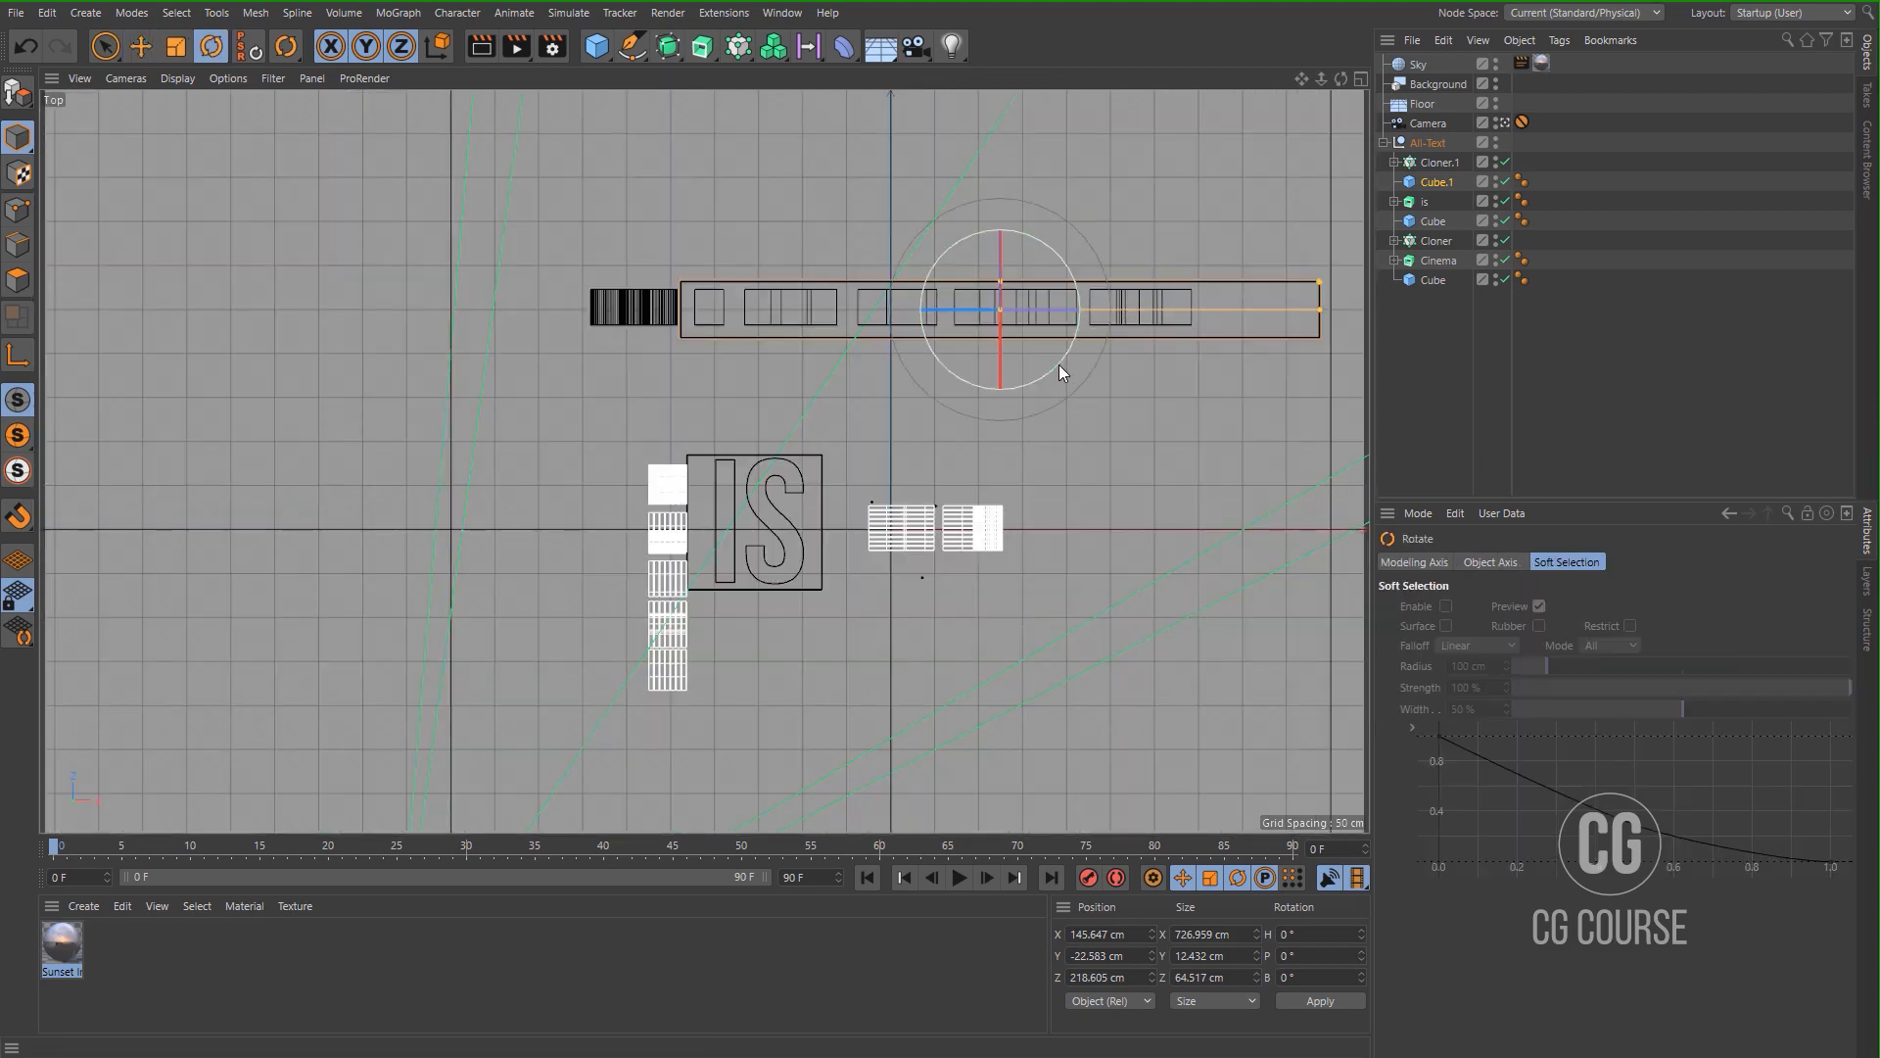
left_click_drag(1055, 368, 930, 386)
key("e")
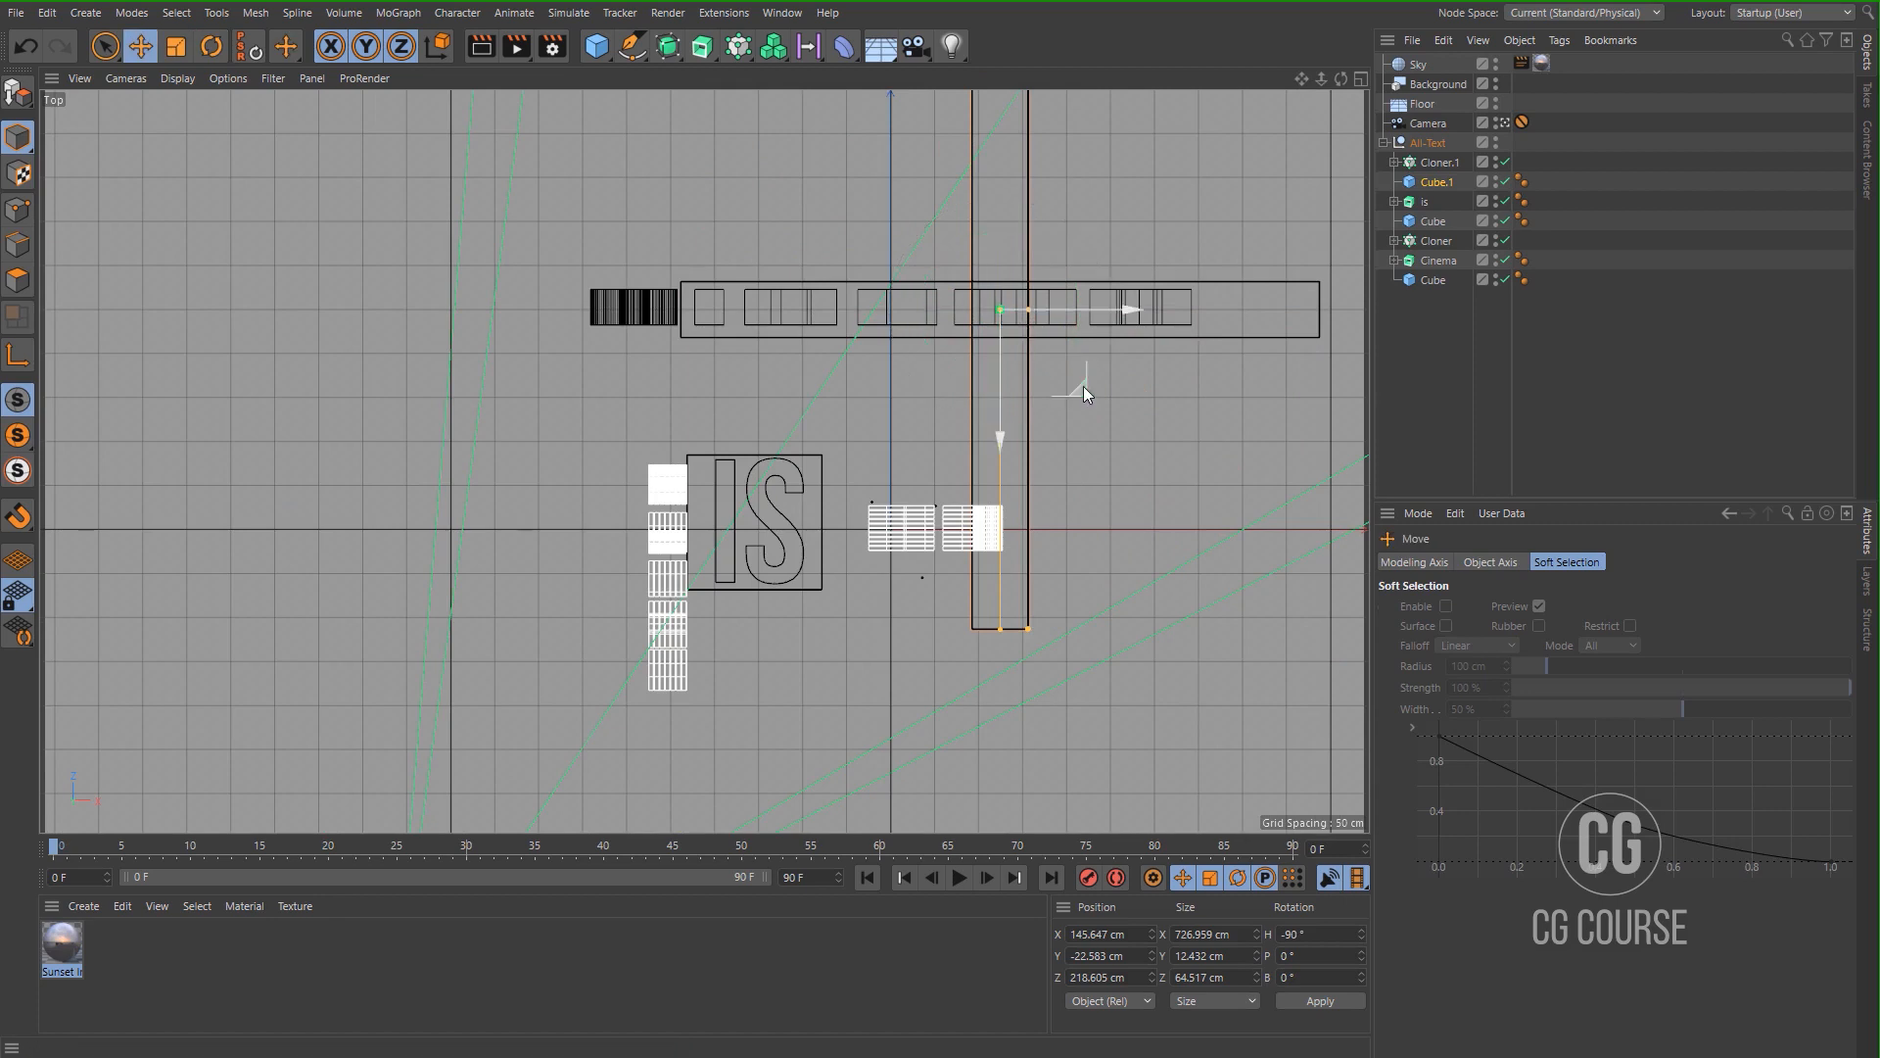
Move the rotated slab beneath the word Great, to about X -232.7 and Z -368.1 cm.
left_click_drag(1083, 385, 746, 863)
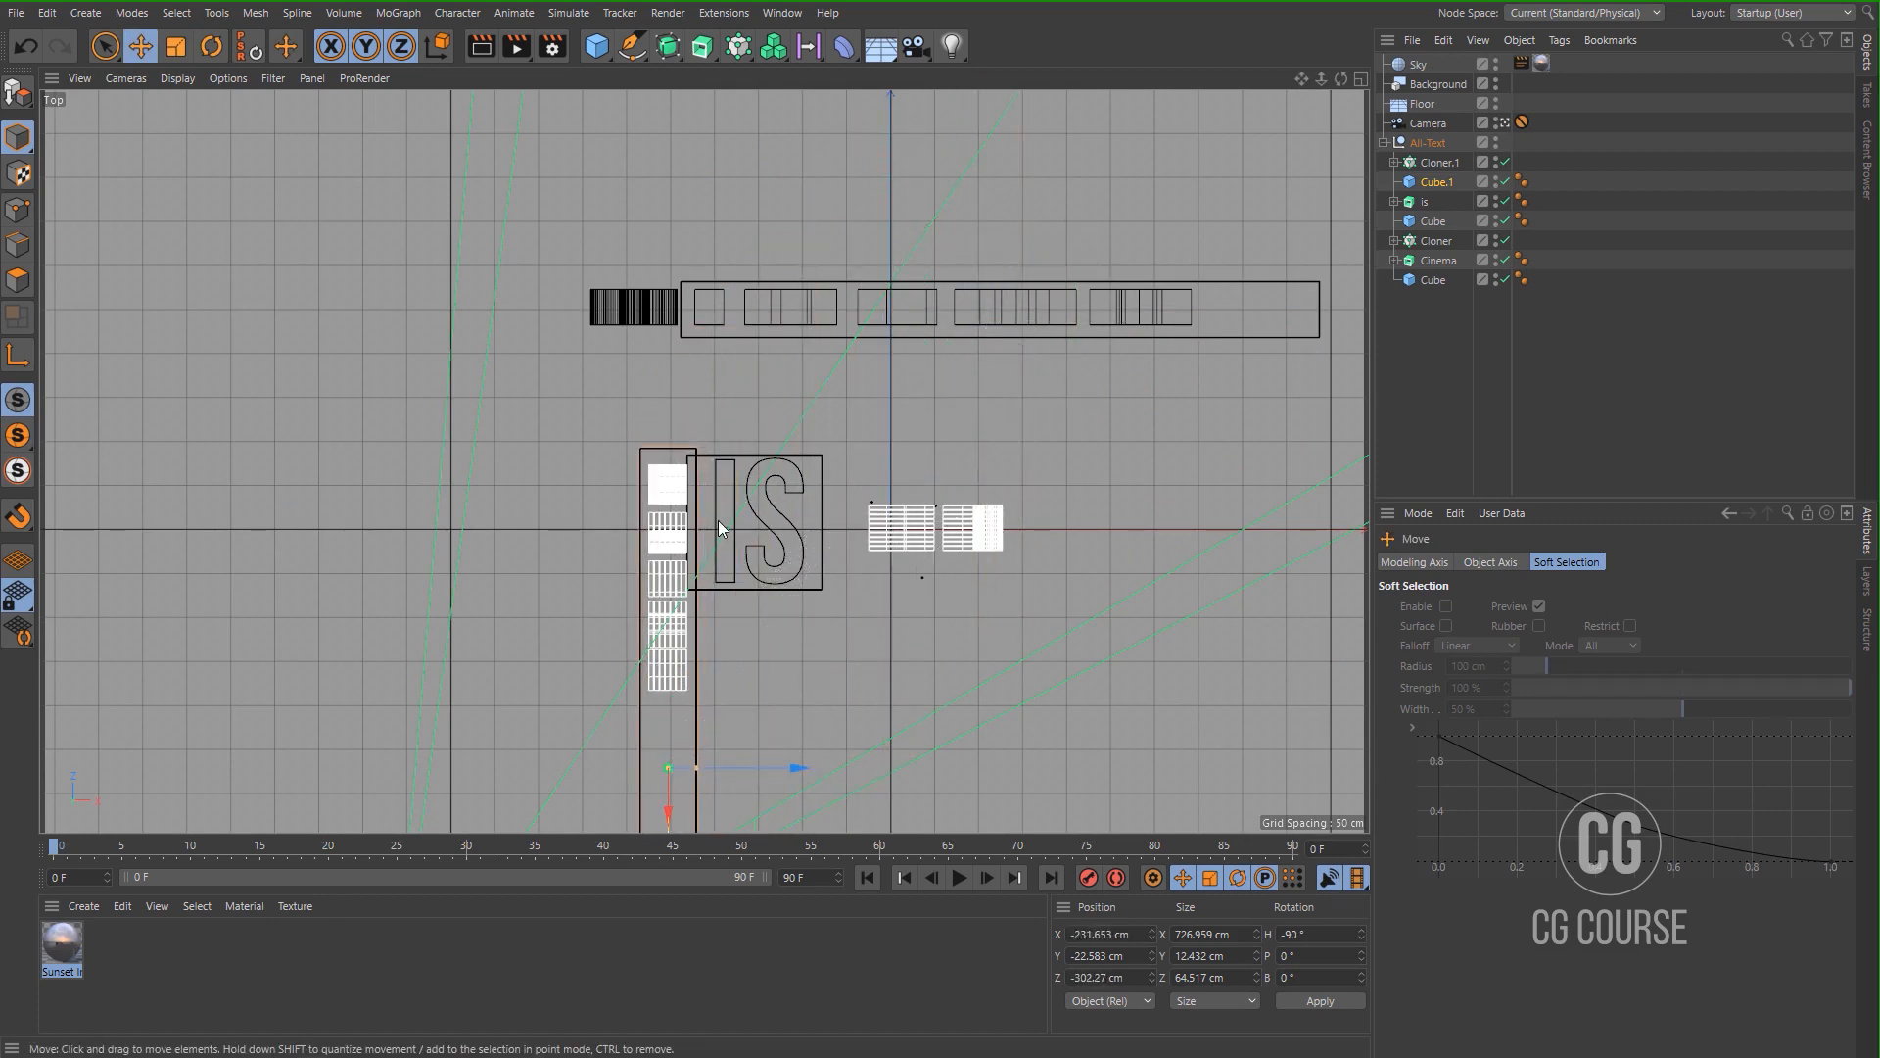
middle_click_drag(719, 520, 818, 356, "alt")
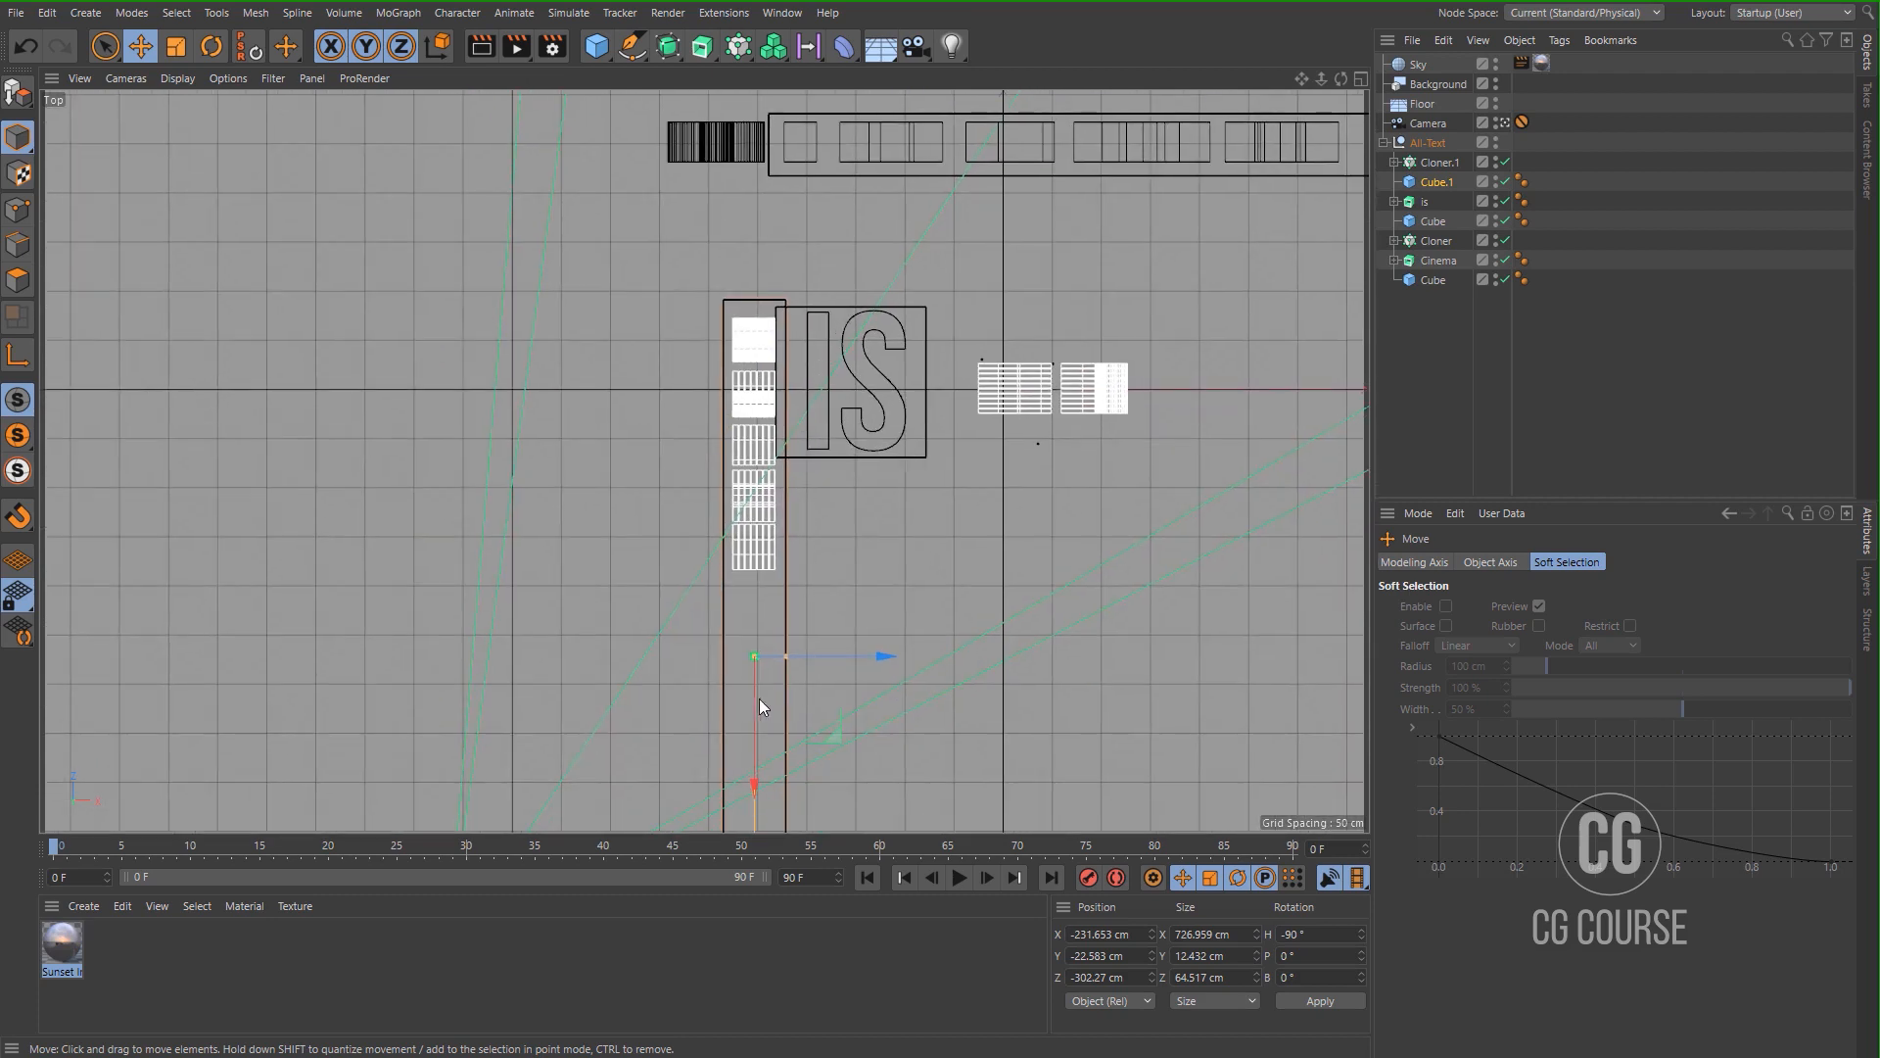
left_click_drag(760, 700, 748, 762)
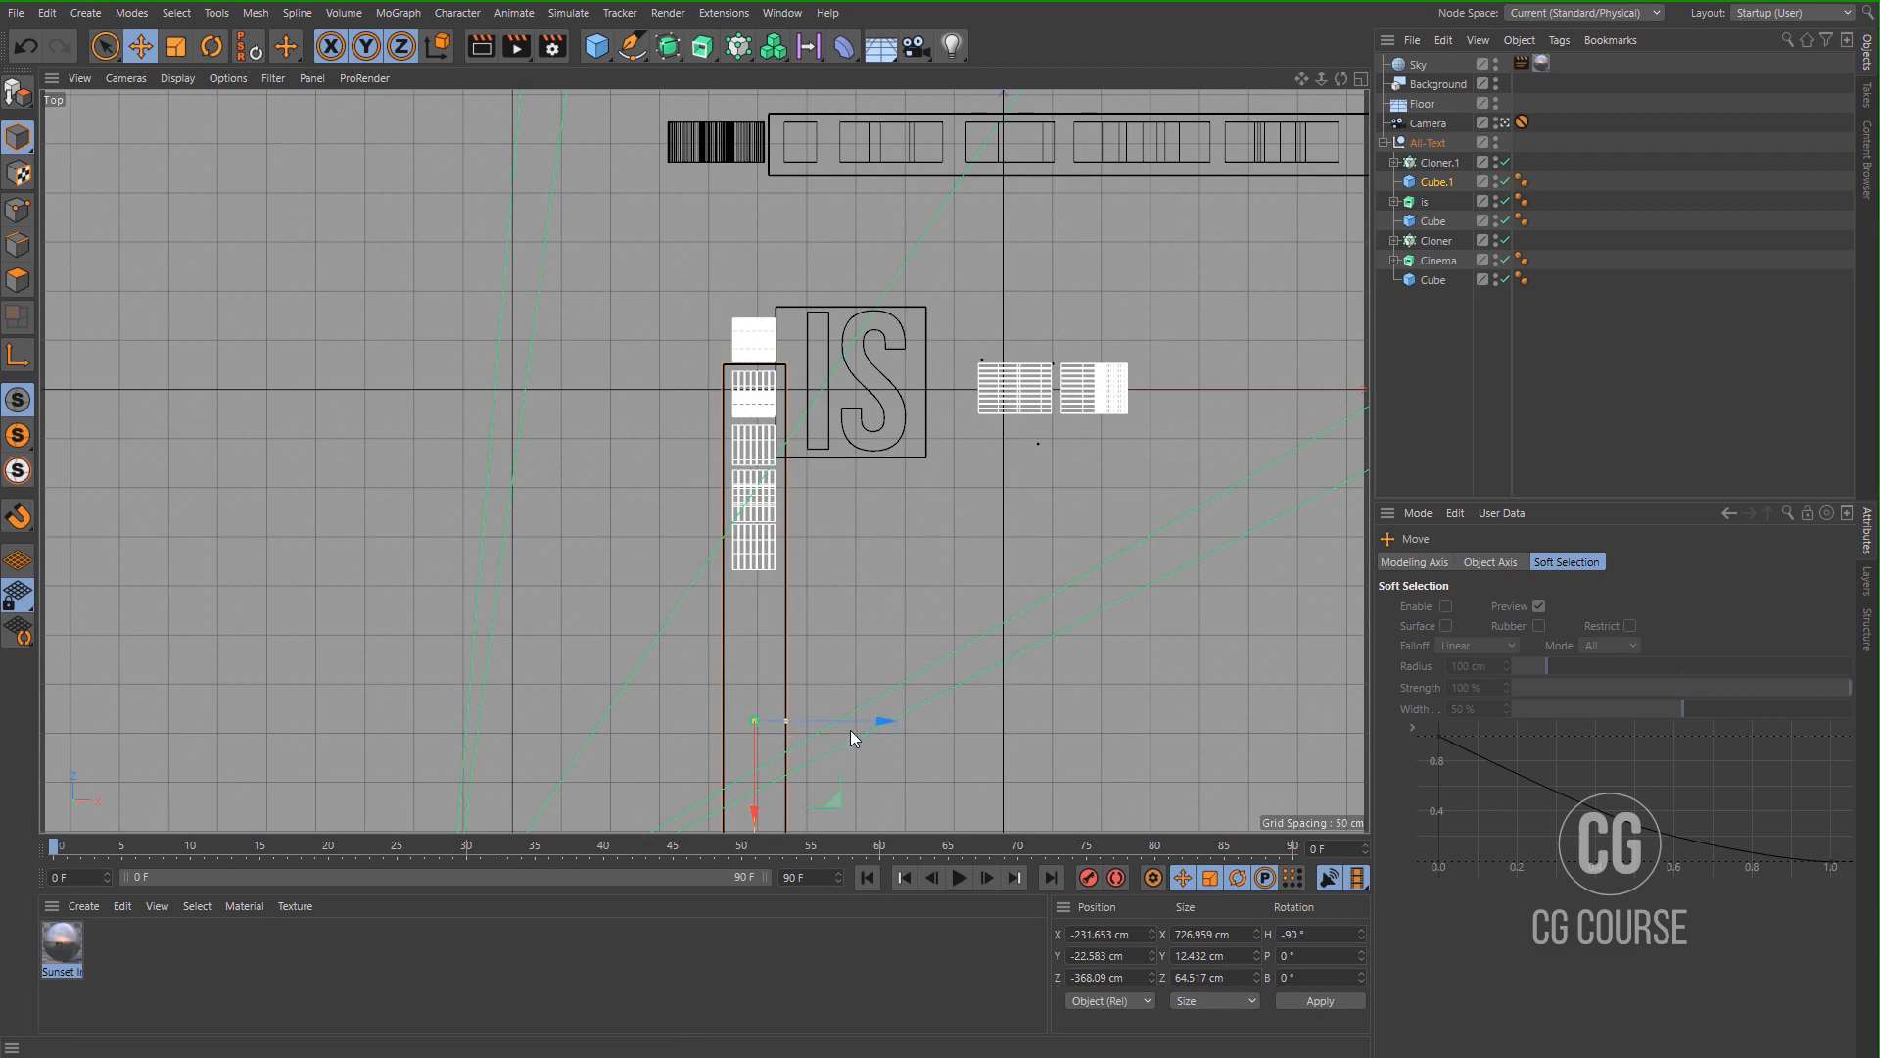
left_click_drag(854, 726, 853, 727)
Lower the slab beneath Great slightly, to a Y position of about -23.4 cm.
middle_click(870, 681)
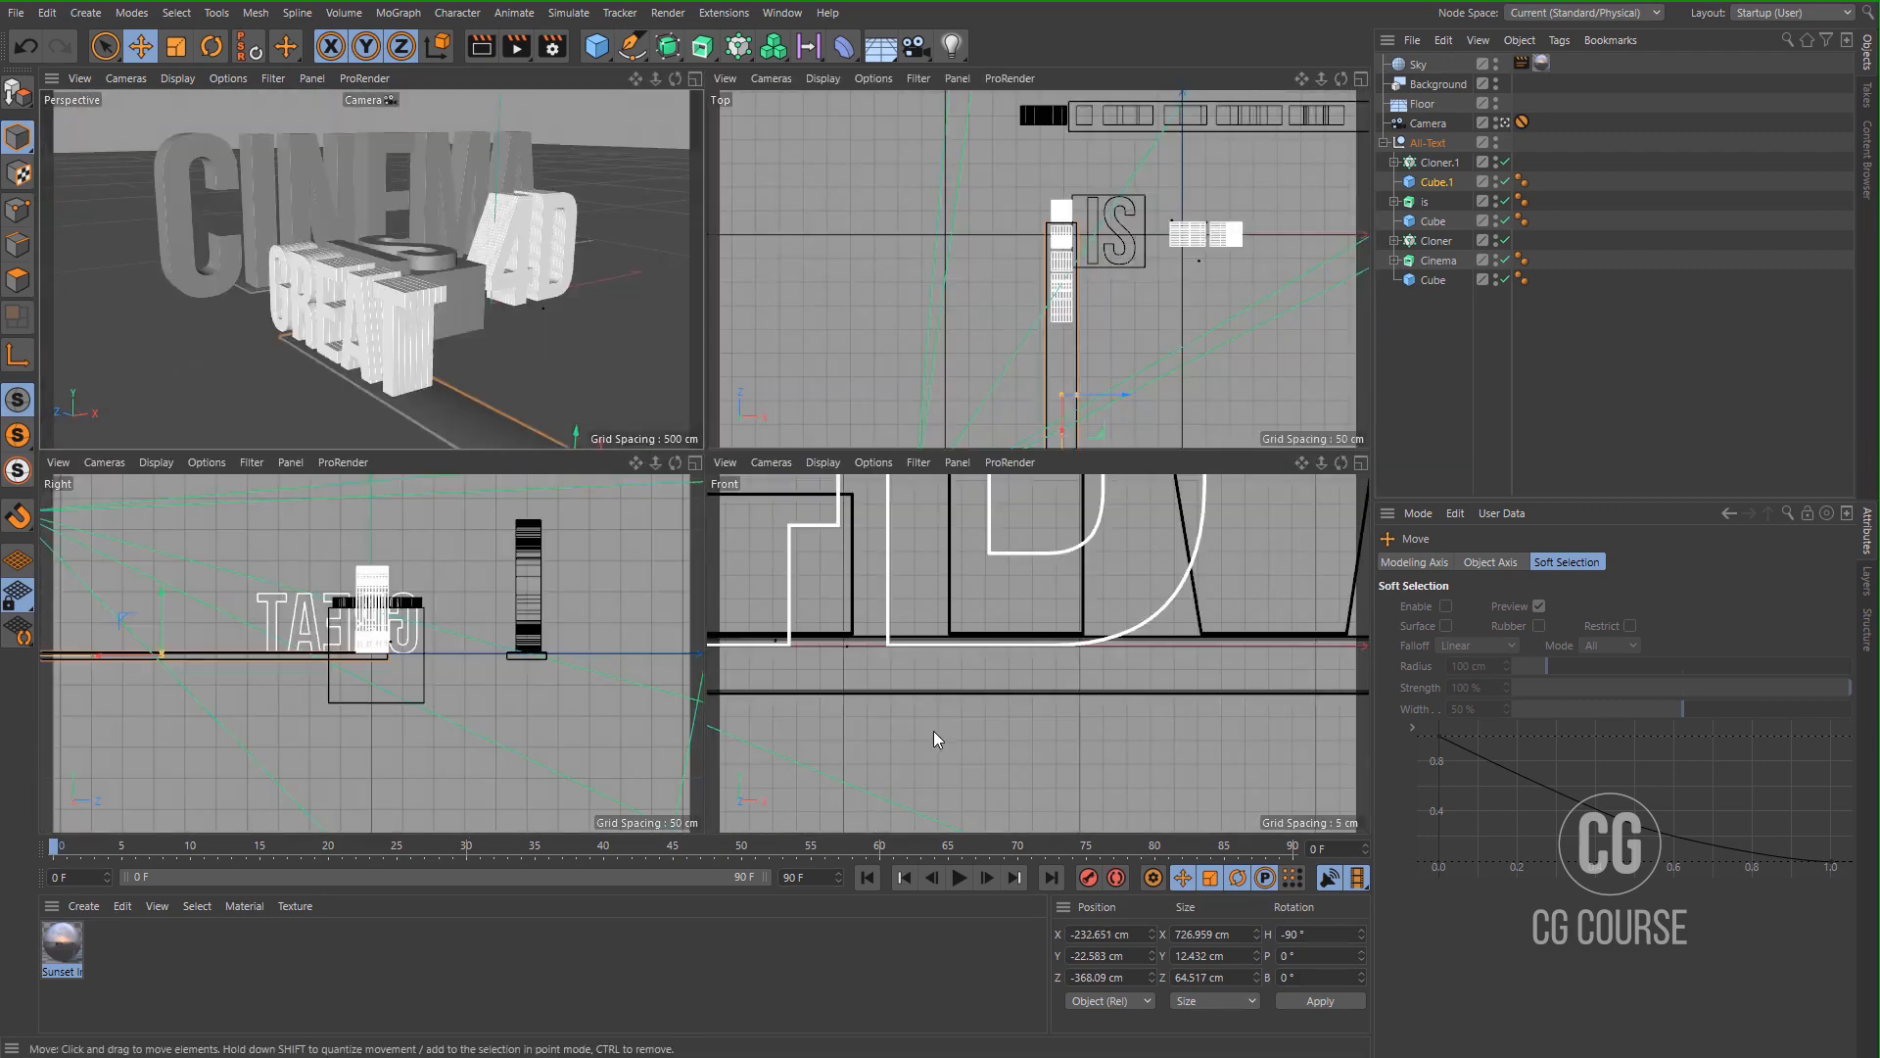
middle_click(933, 731)
scroll(554, 578, "down", 5)
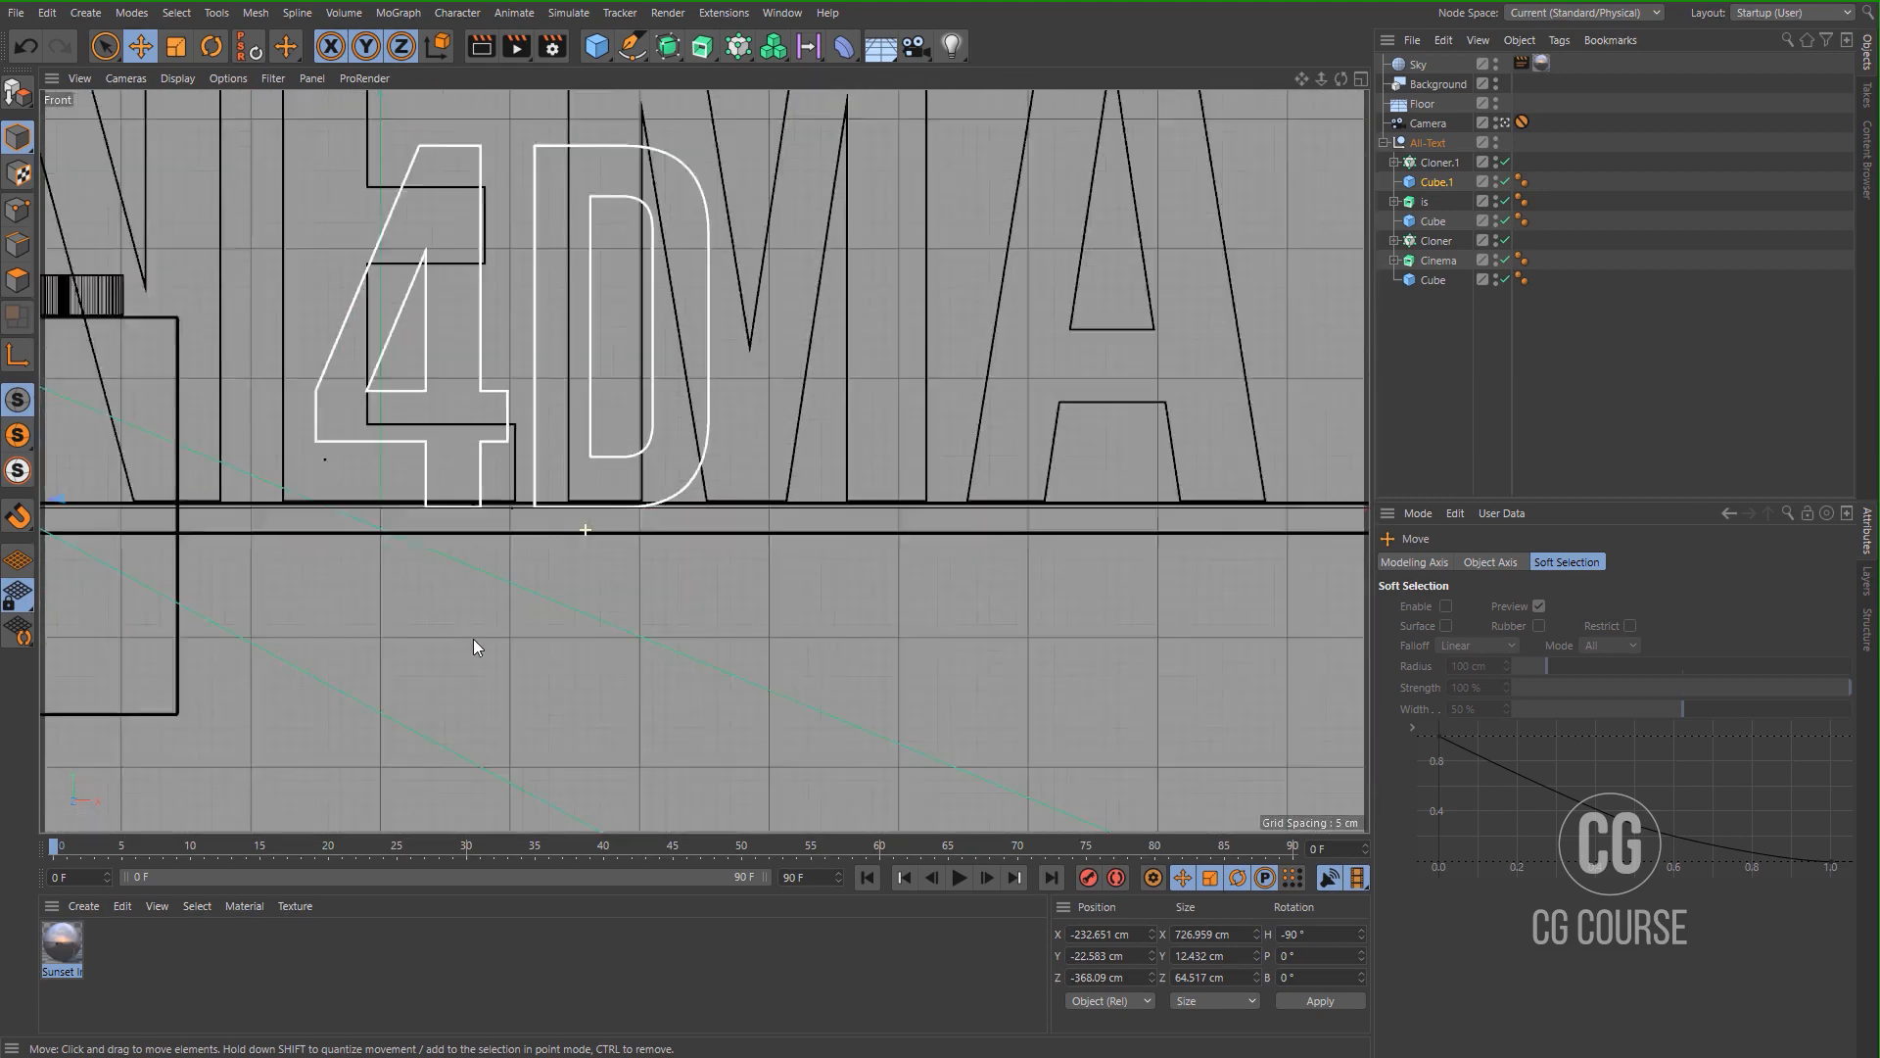
scroll(902, 572, "down", 2)
scroll(603, 513, "up", 15)
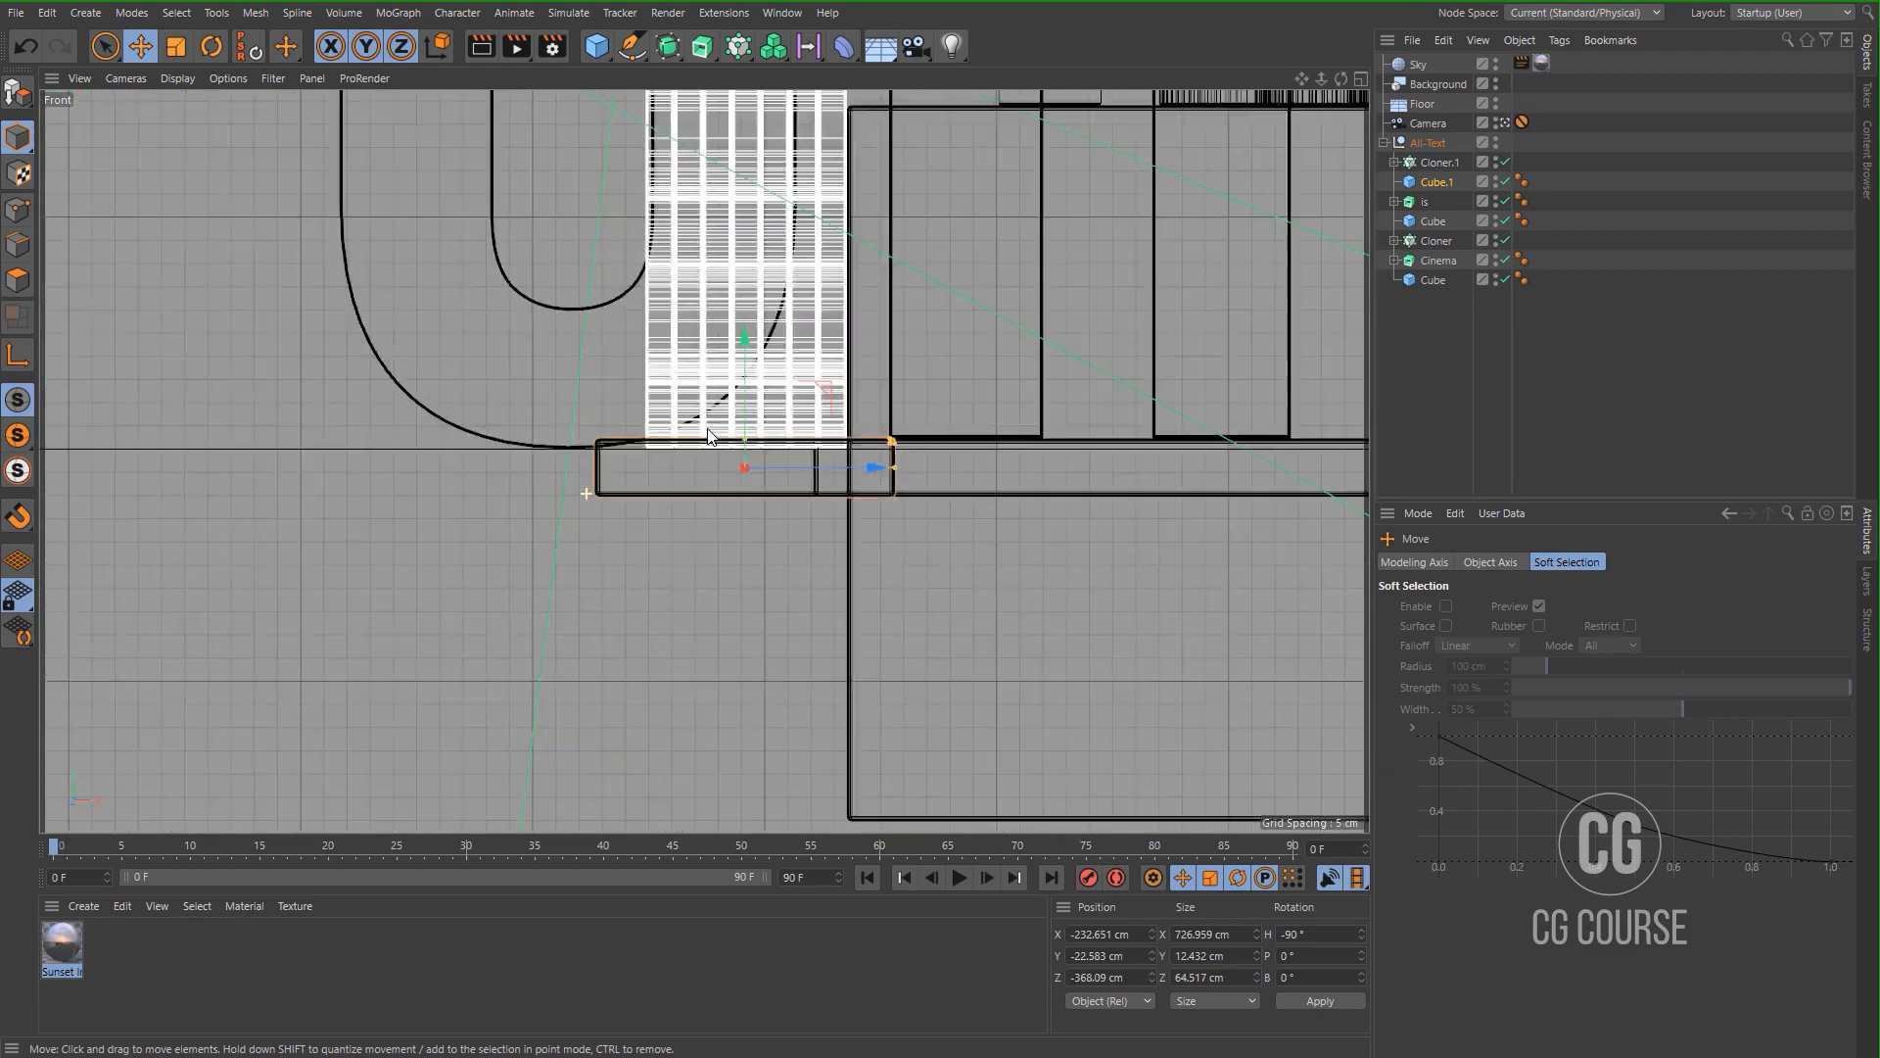
middle_click_drag(863, 416, 609, 551)
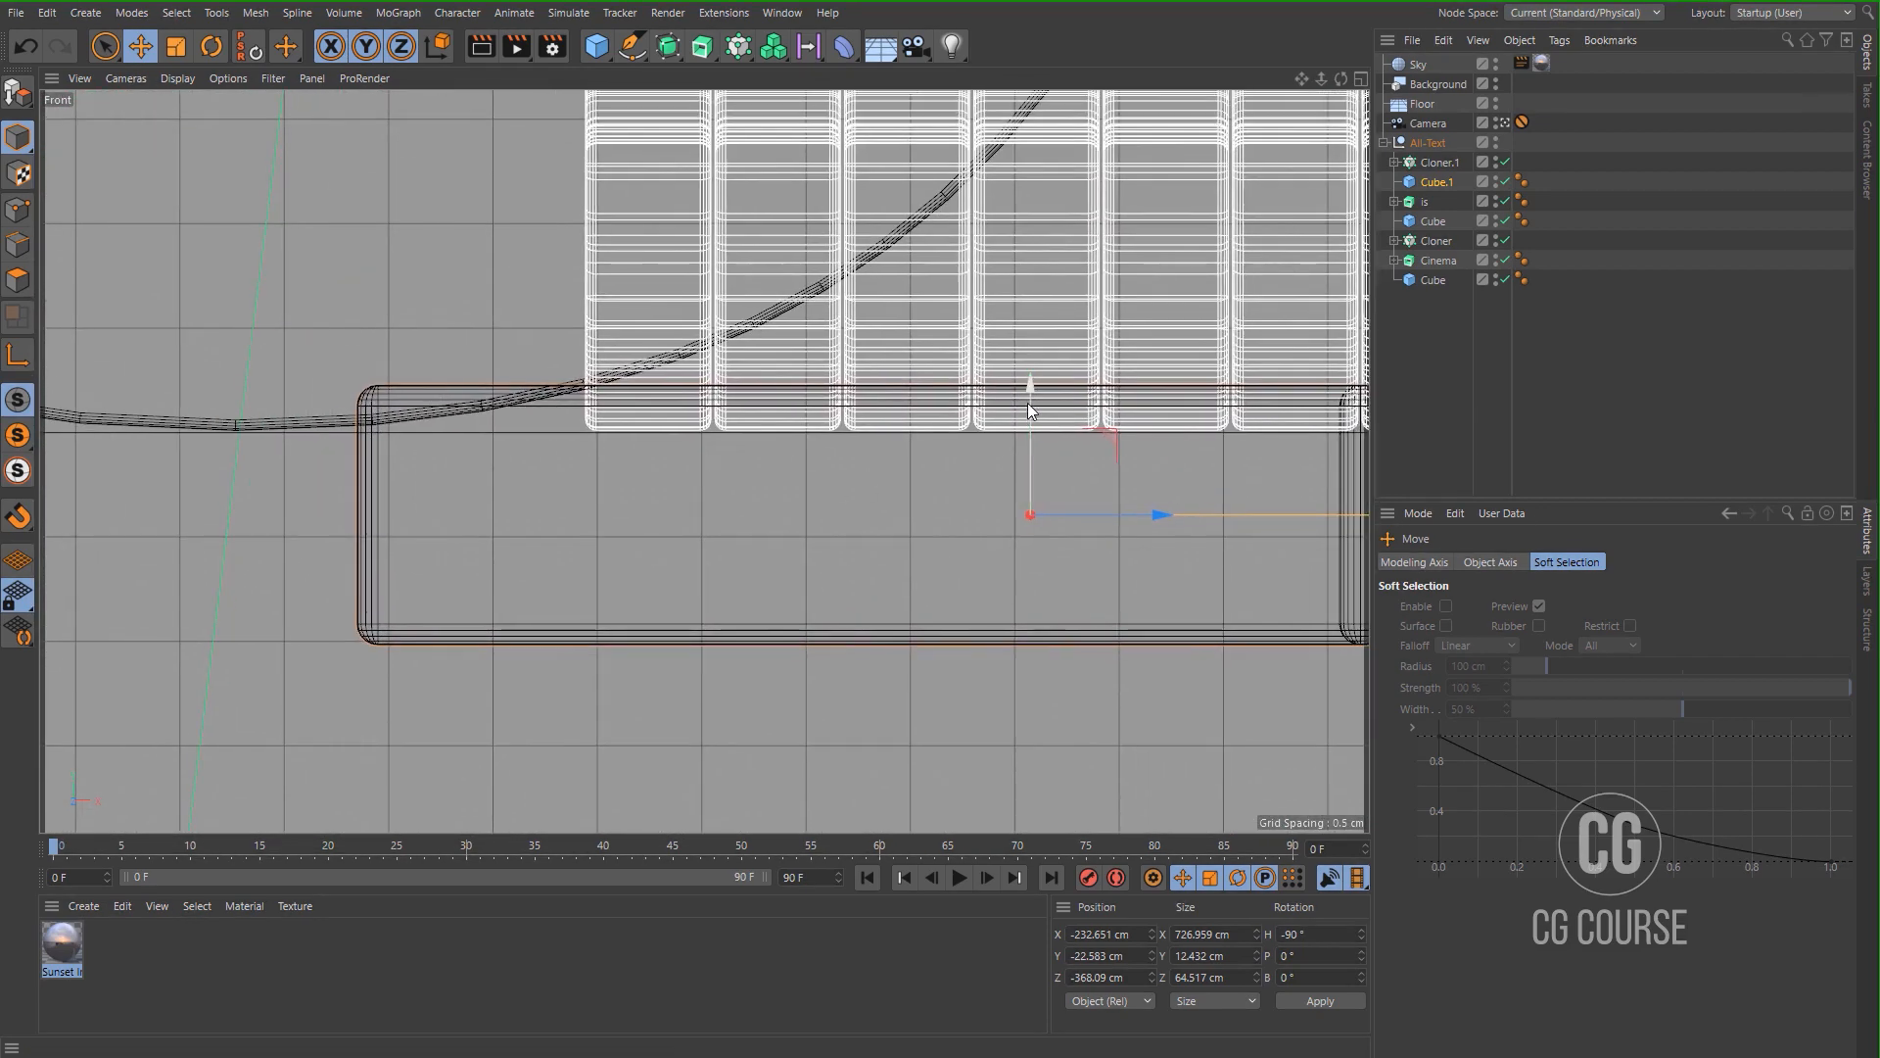
left_click_drag(1025, 403, 931, 479)
middle_click(931, 479)
Fine-tune the Great slab's height to a Y position of about -23.8 cm so it sits directly beneath the letters.
middle_click(484, 564)
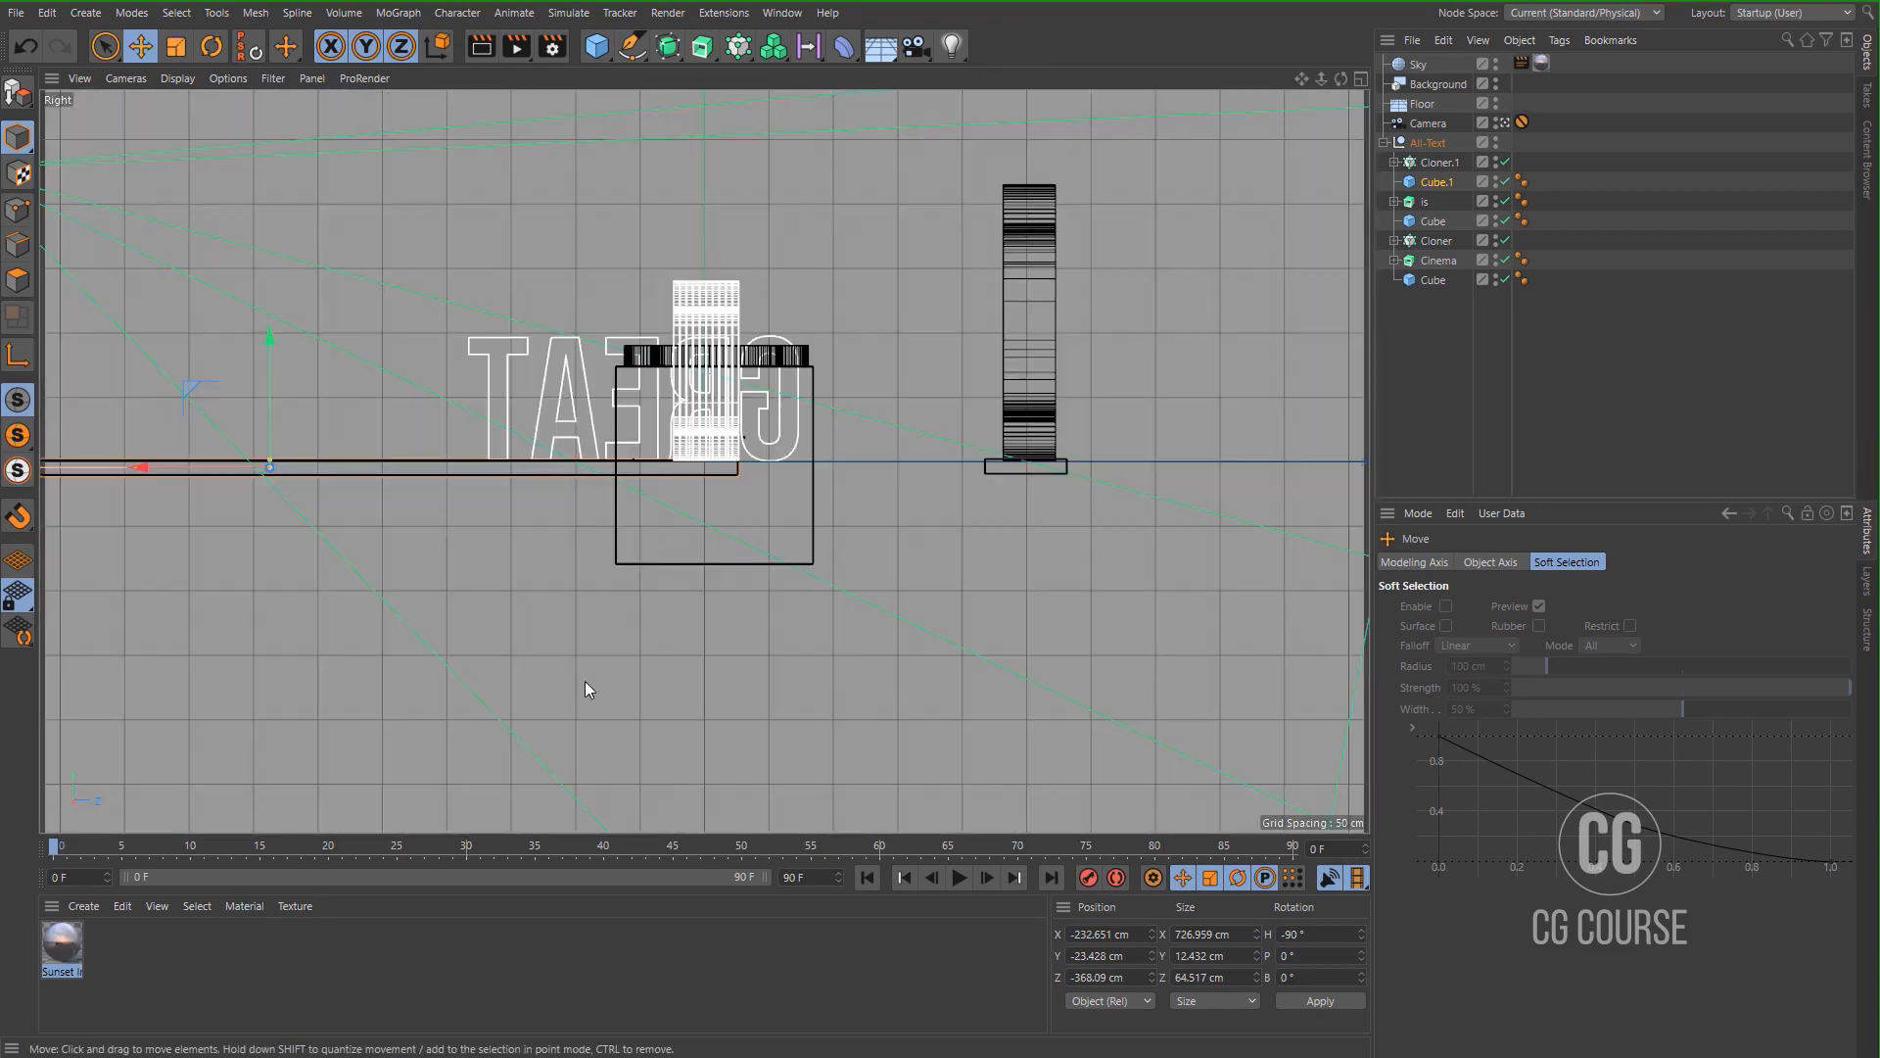
scroll(350, 484, "up", 5)
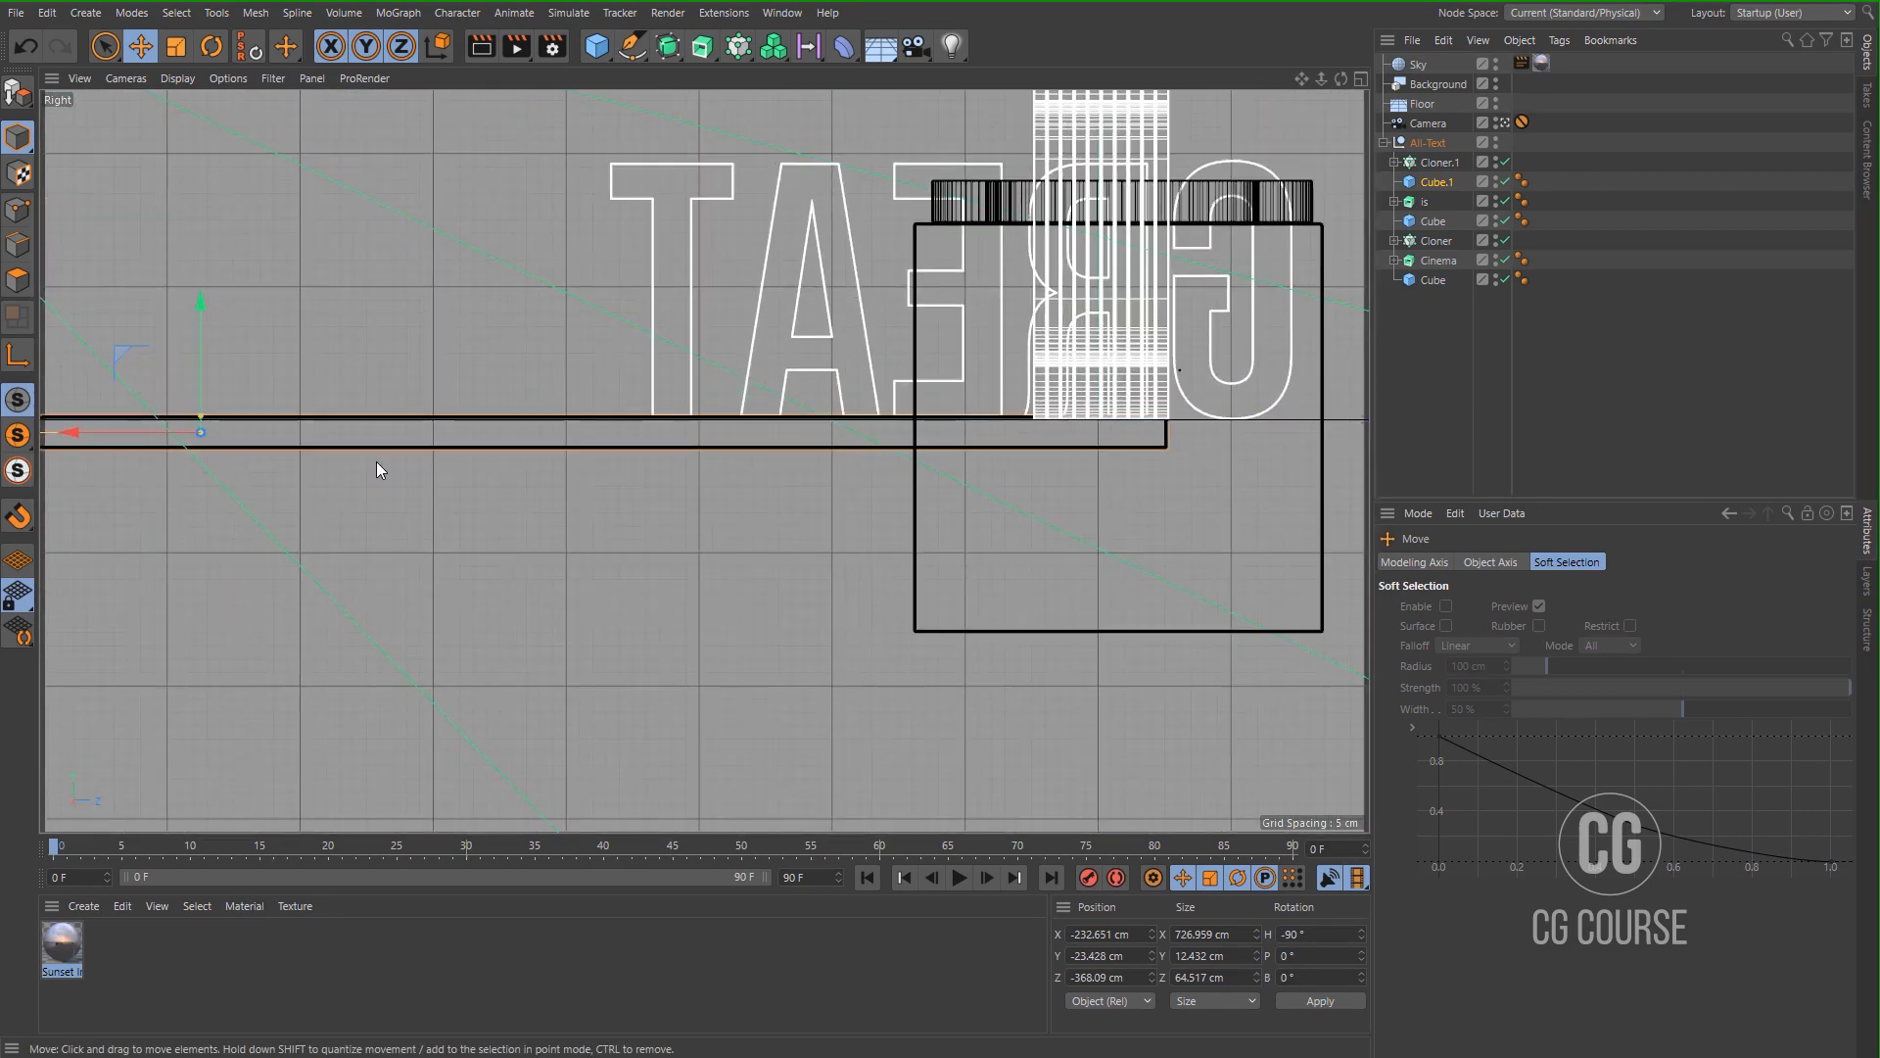
middle_click_drag(384, 461, 361, 460)
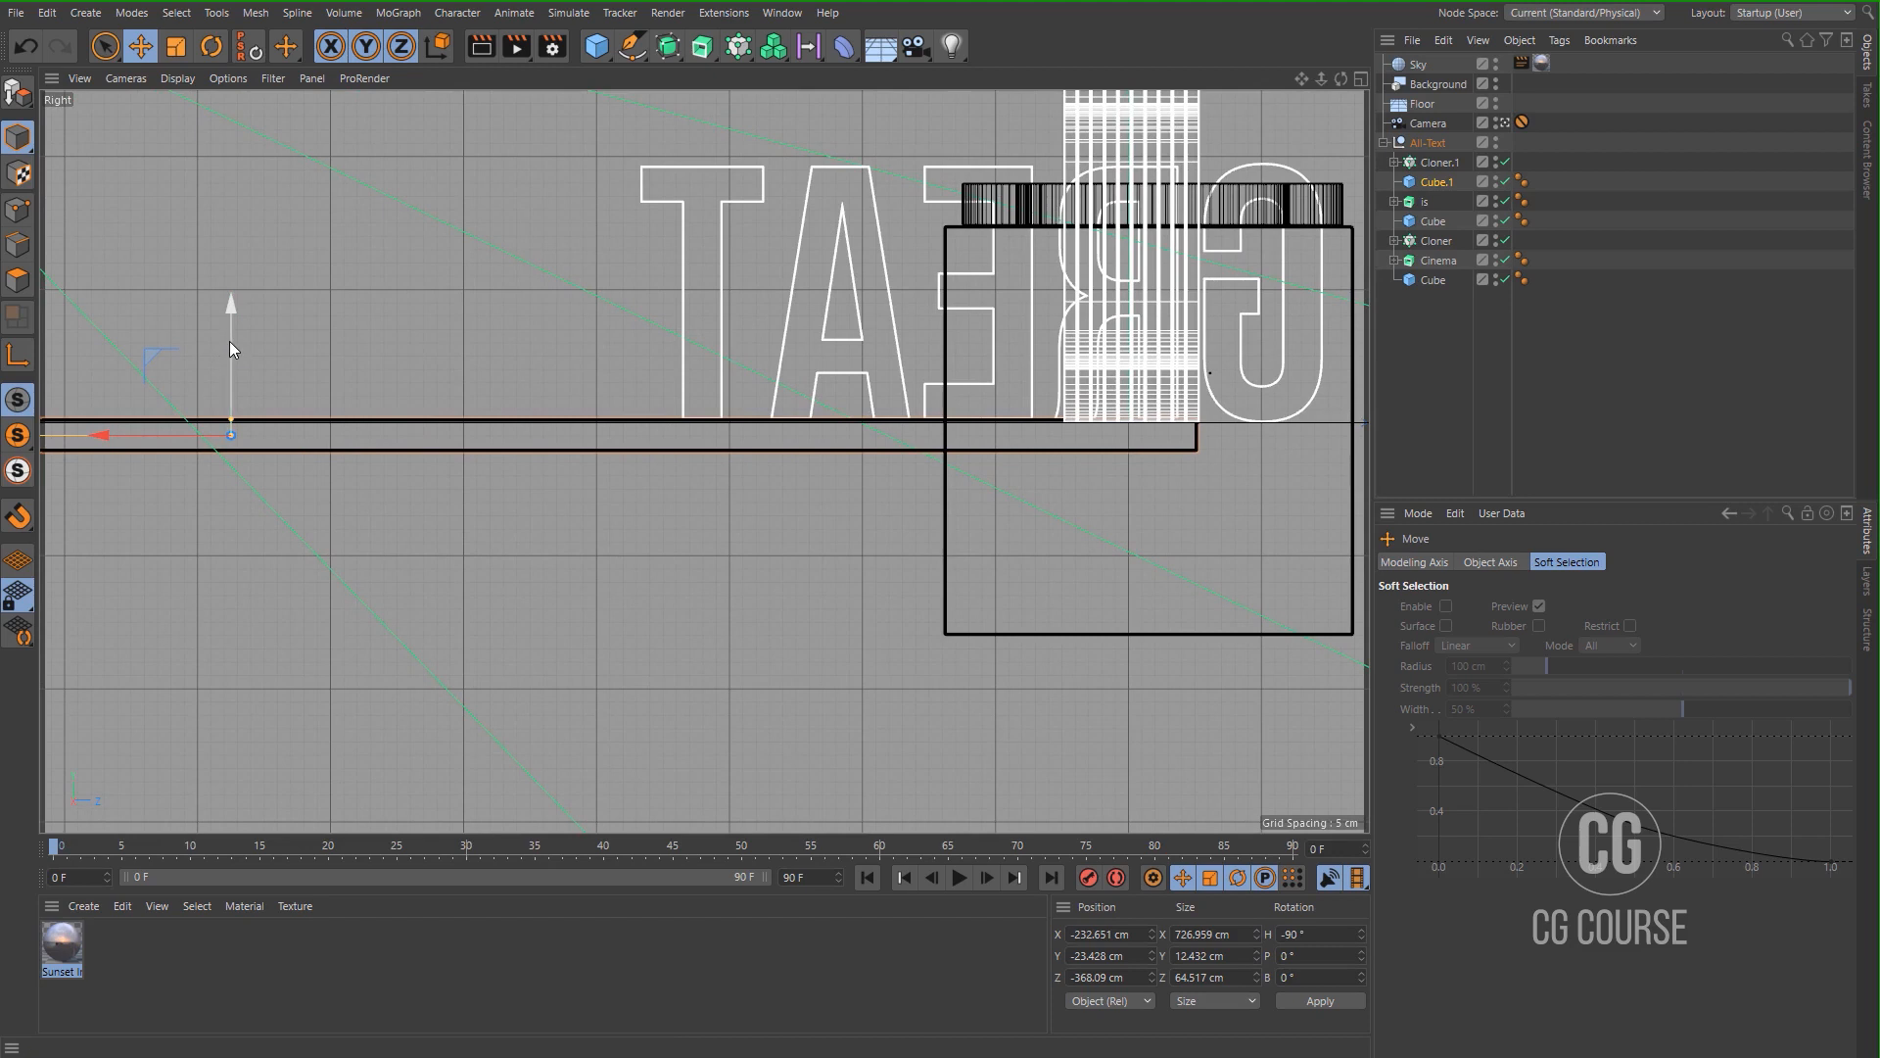
left_click_drag(229, 340, 250, 344)
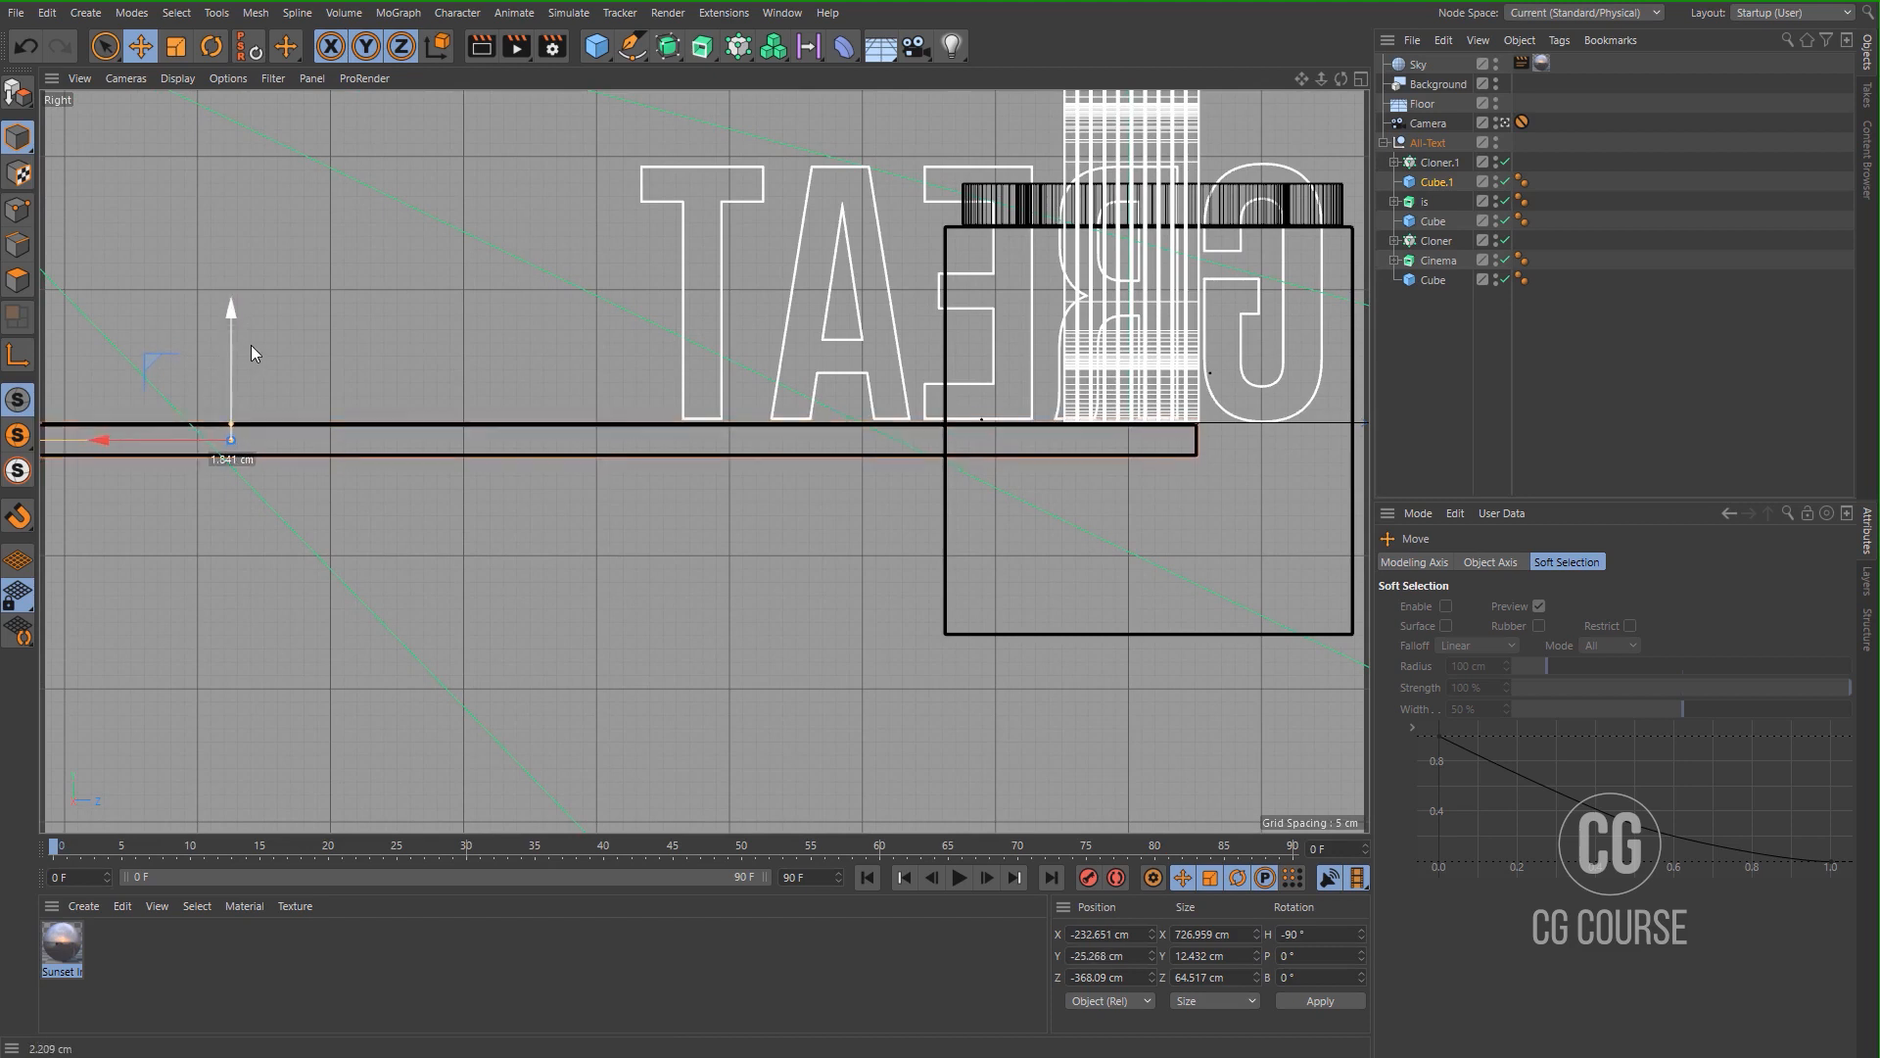
scroll(739, 427, "up", 2)
right_click_drag(837, 367, 965, 328, "alt")
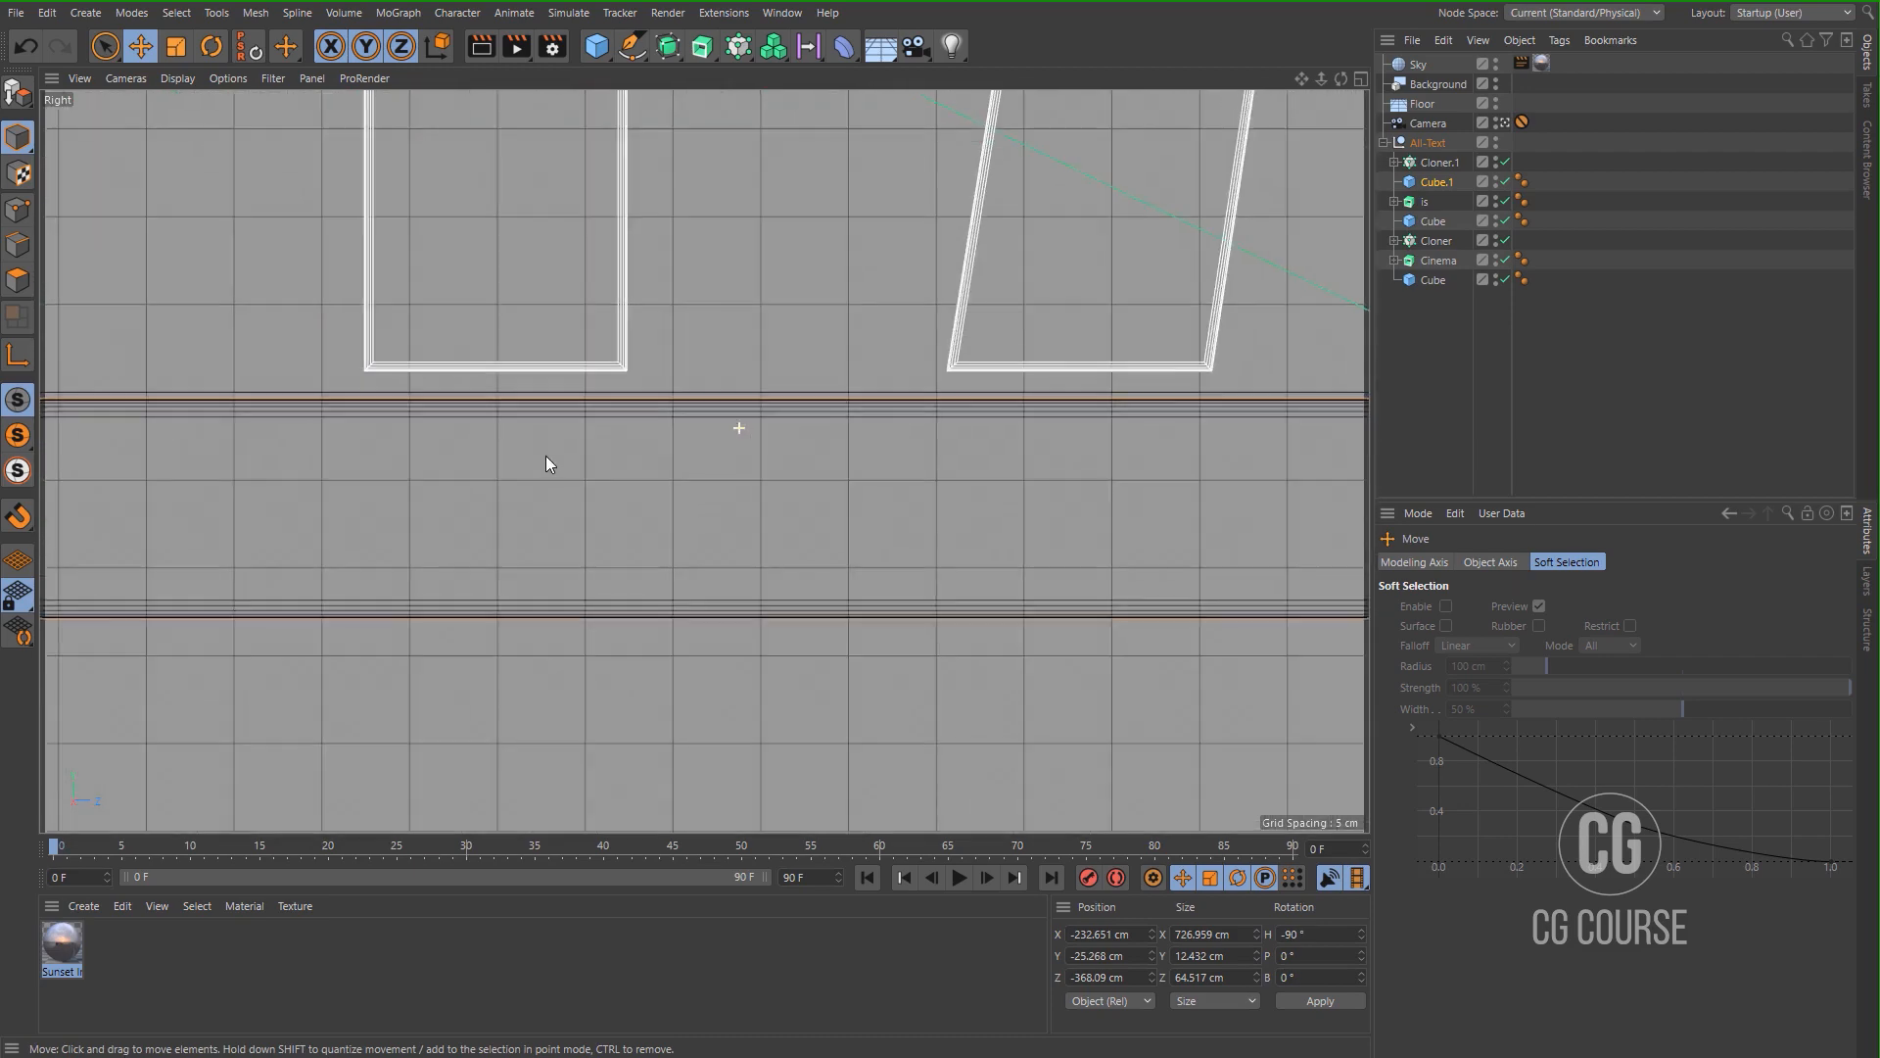
middle_click_drag(798, 510, 1044, 572, "alt")
left_click(1426, 183)
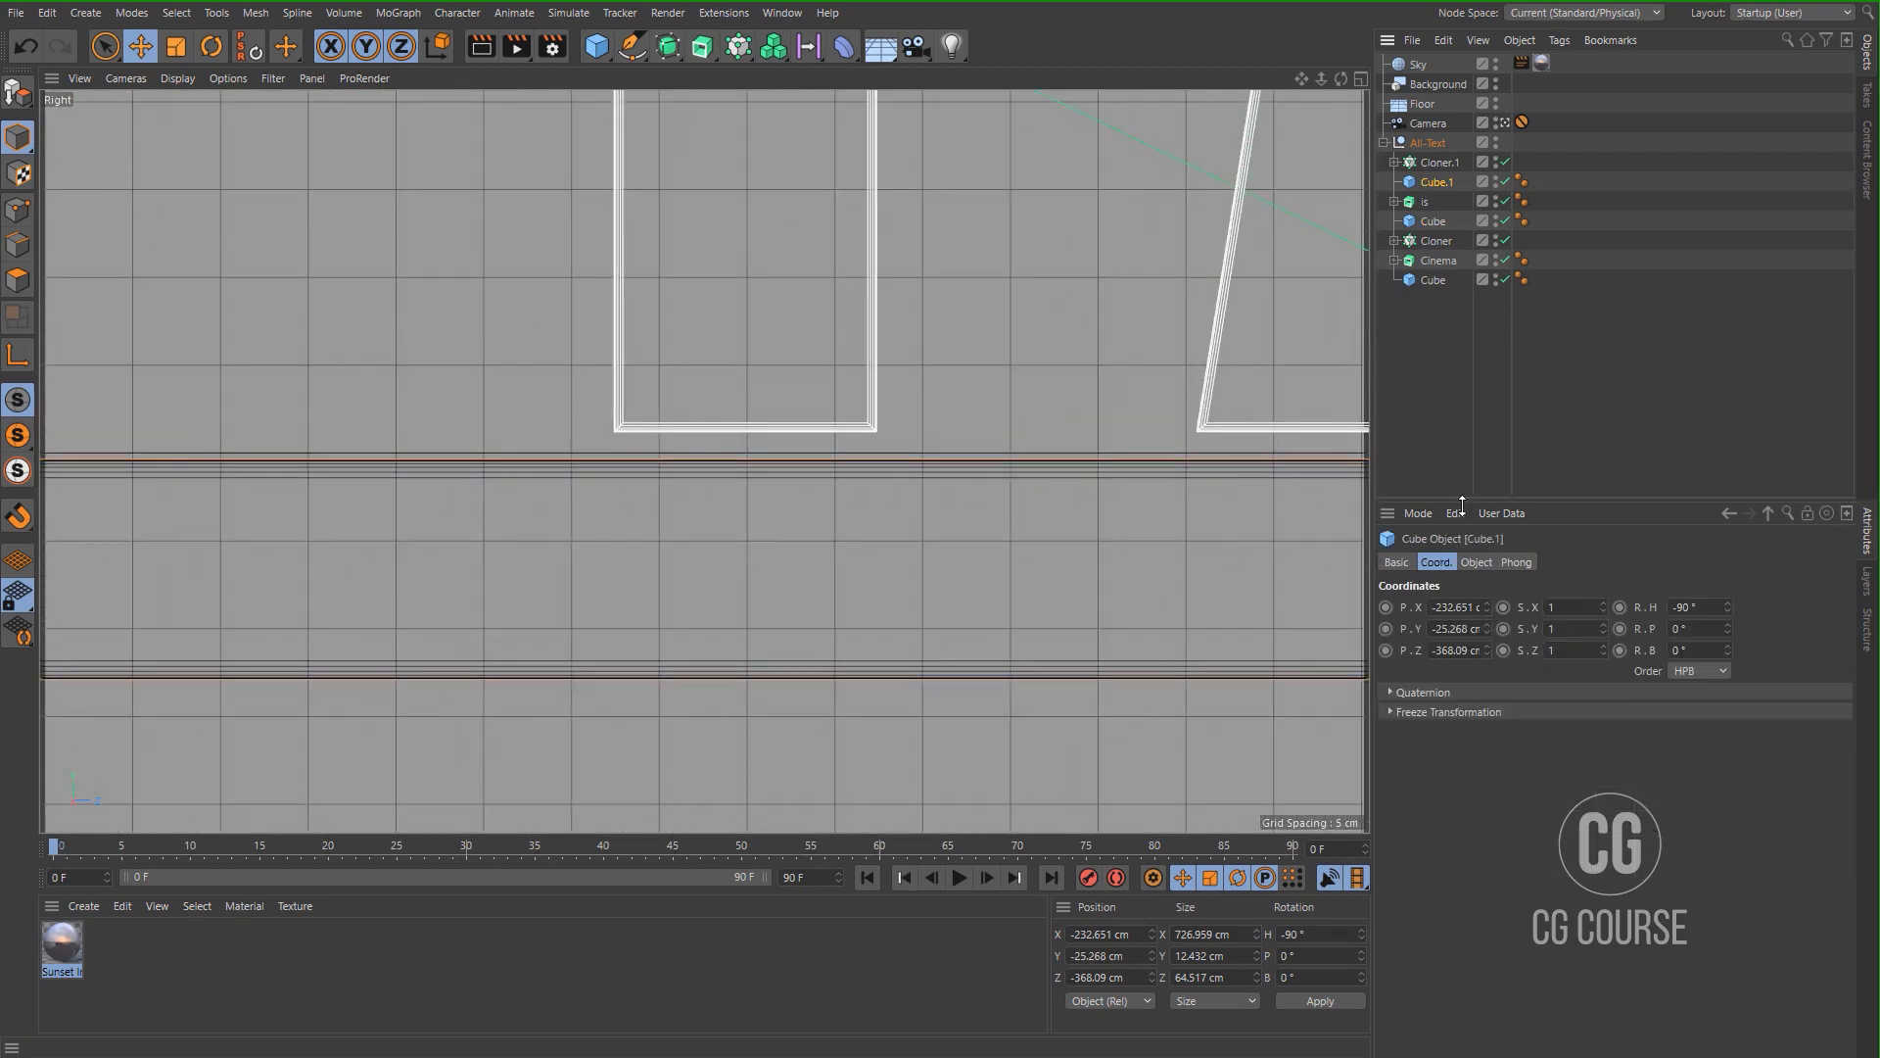
left_click_drag(1489, 625, 1483, 625)
middle_click(852, 574)
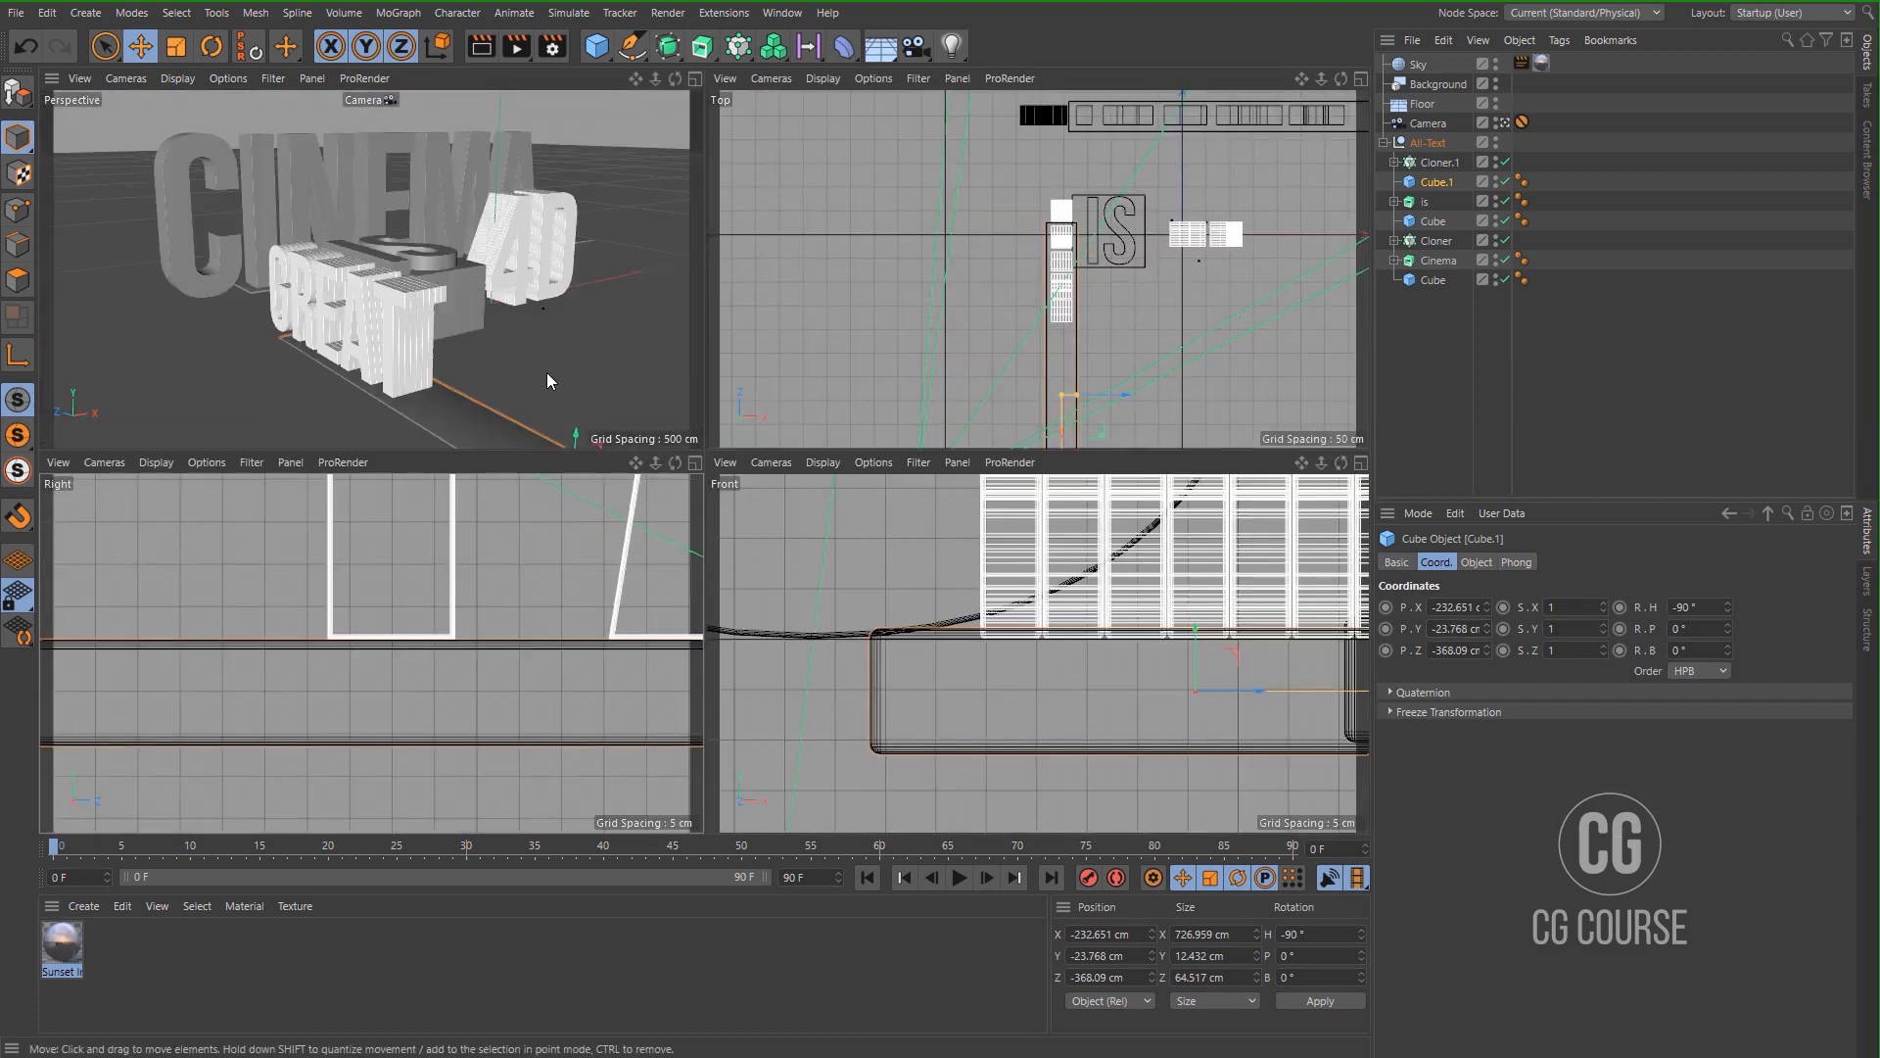
middle_click(547, 372)
Add a Compositing tag to the Floor with Compositing Background and Compositing Background for HDR Maps enabled, and render the scene to the Picture Viewer.
left_click(1445, 439)
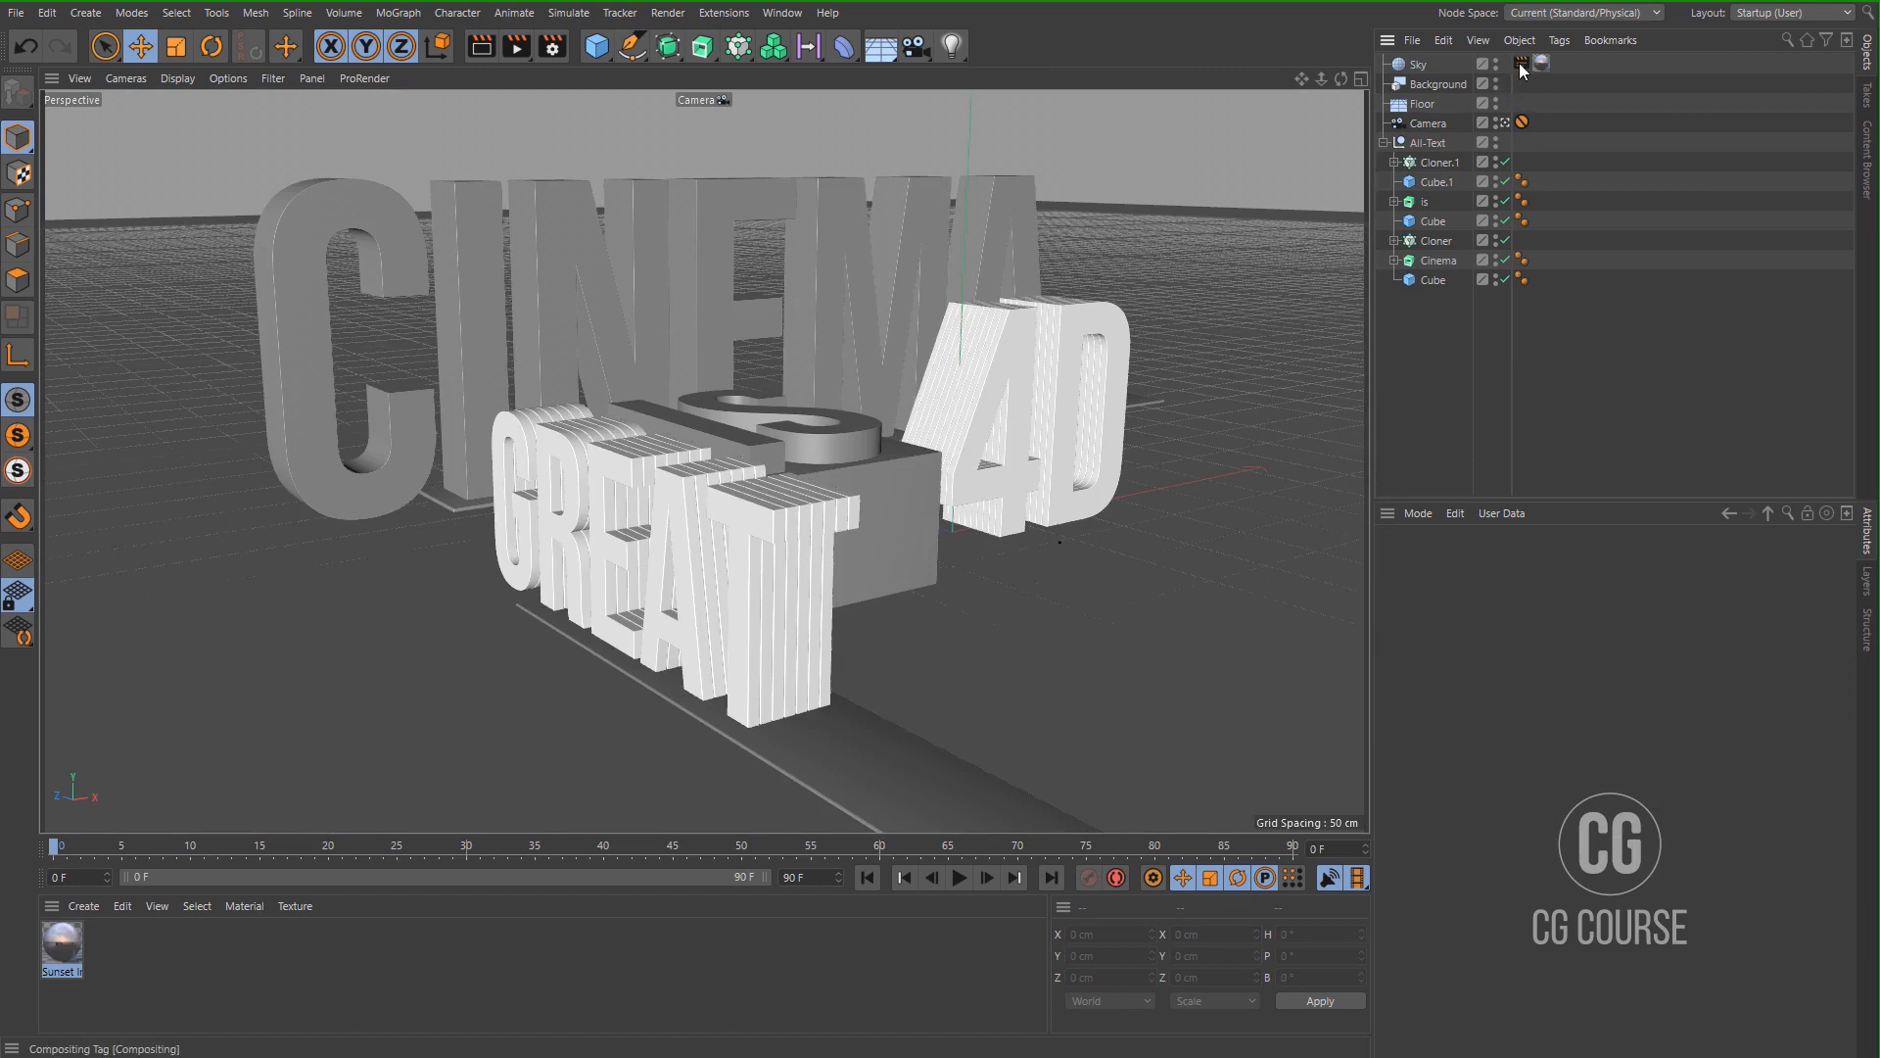
left_click(1425, 103)
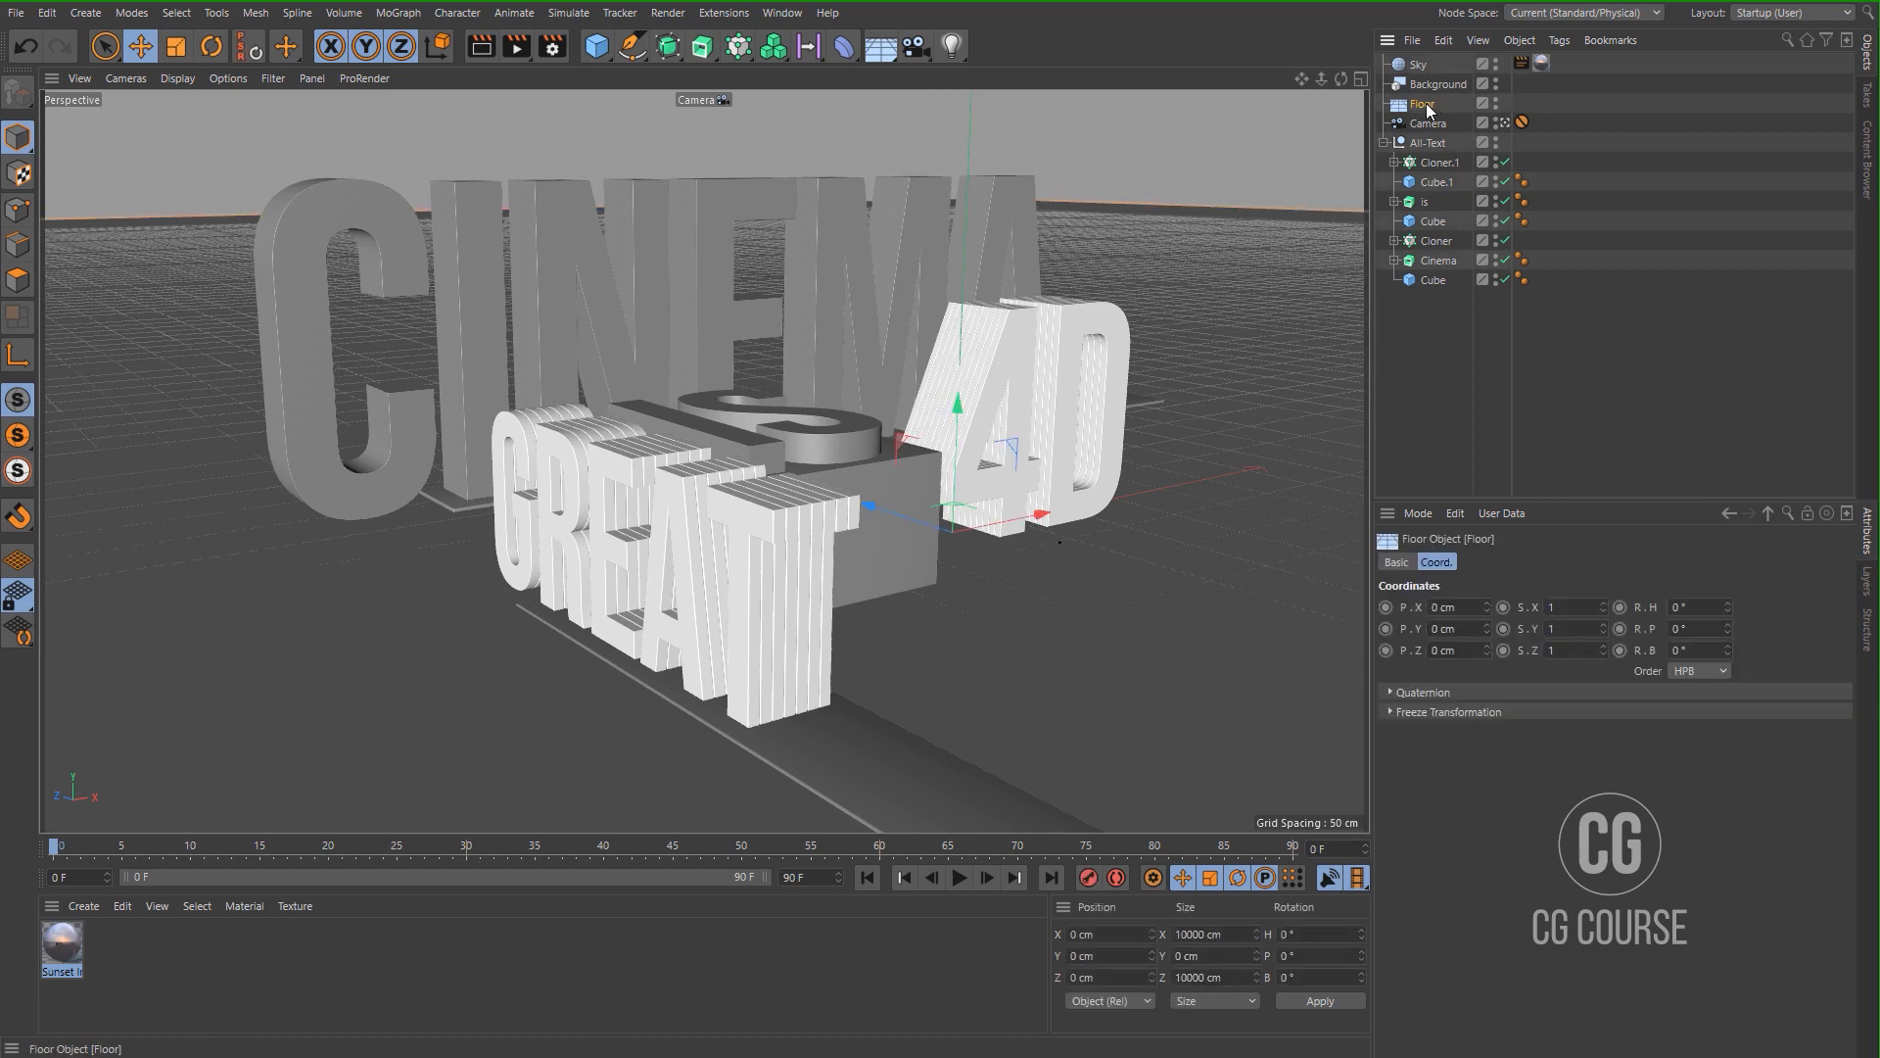
right_click(1426, 103)
mouse_move(1526, 288)
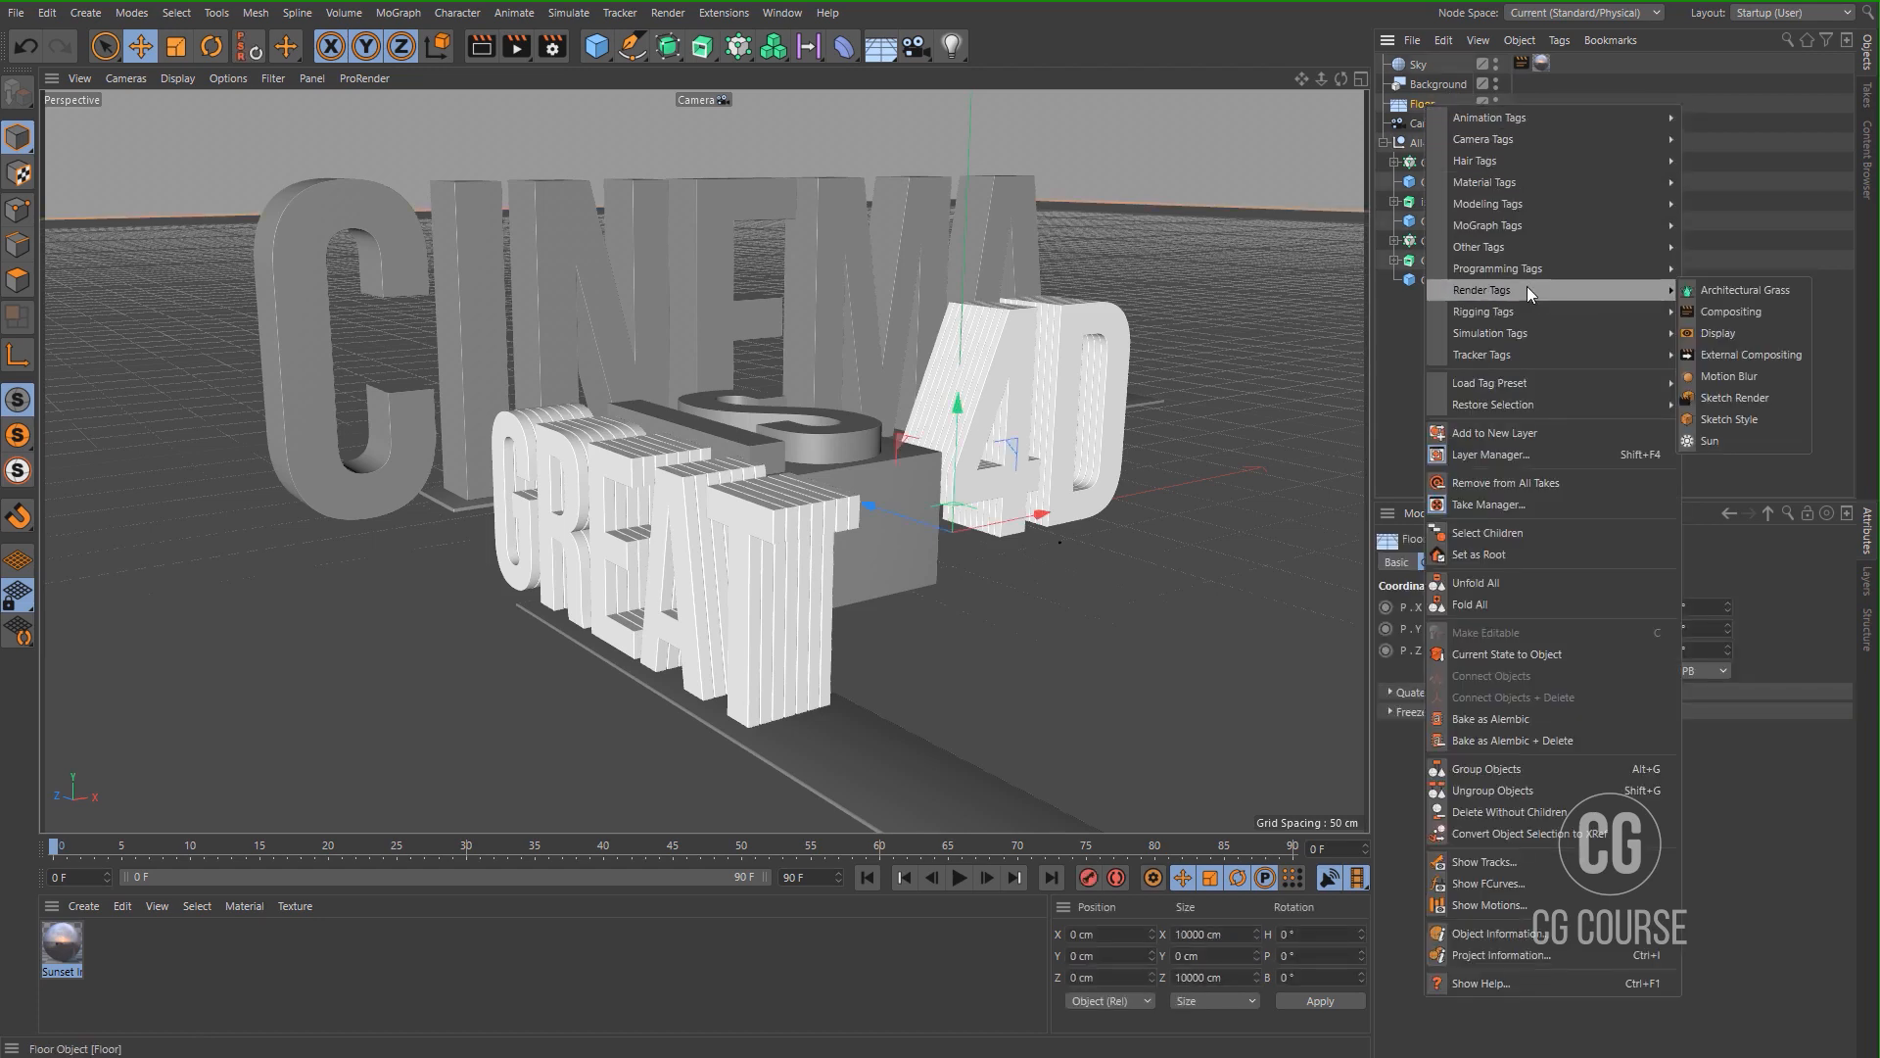
left_click(1722, 317)
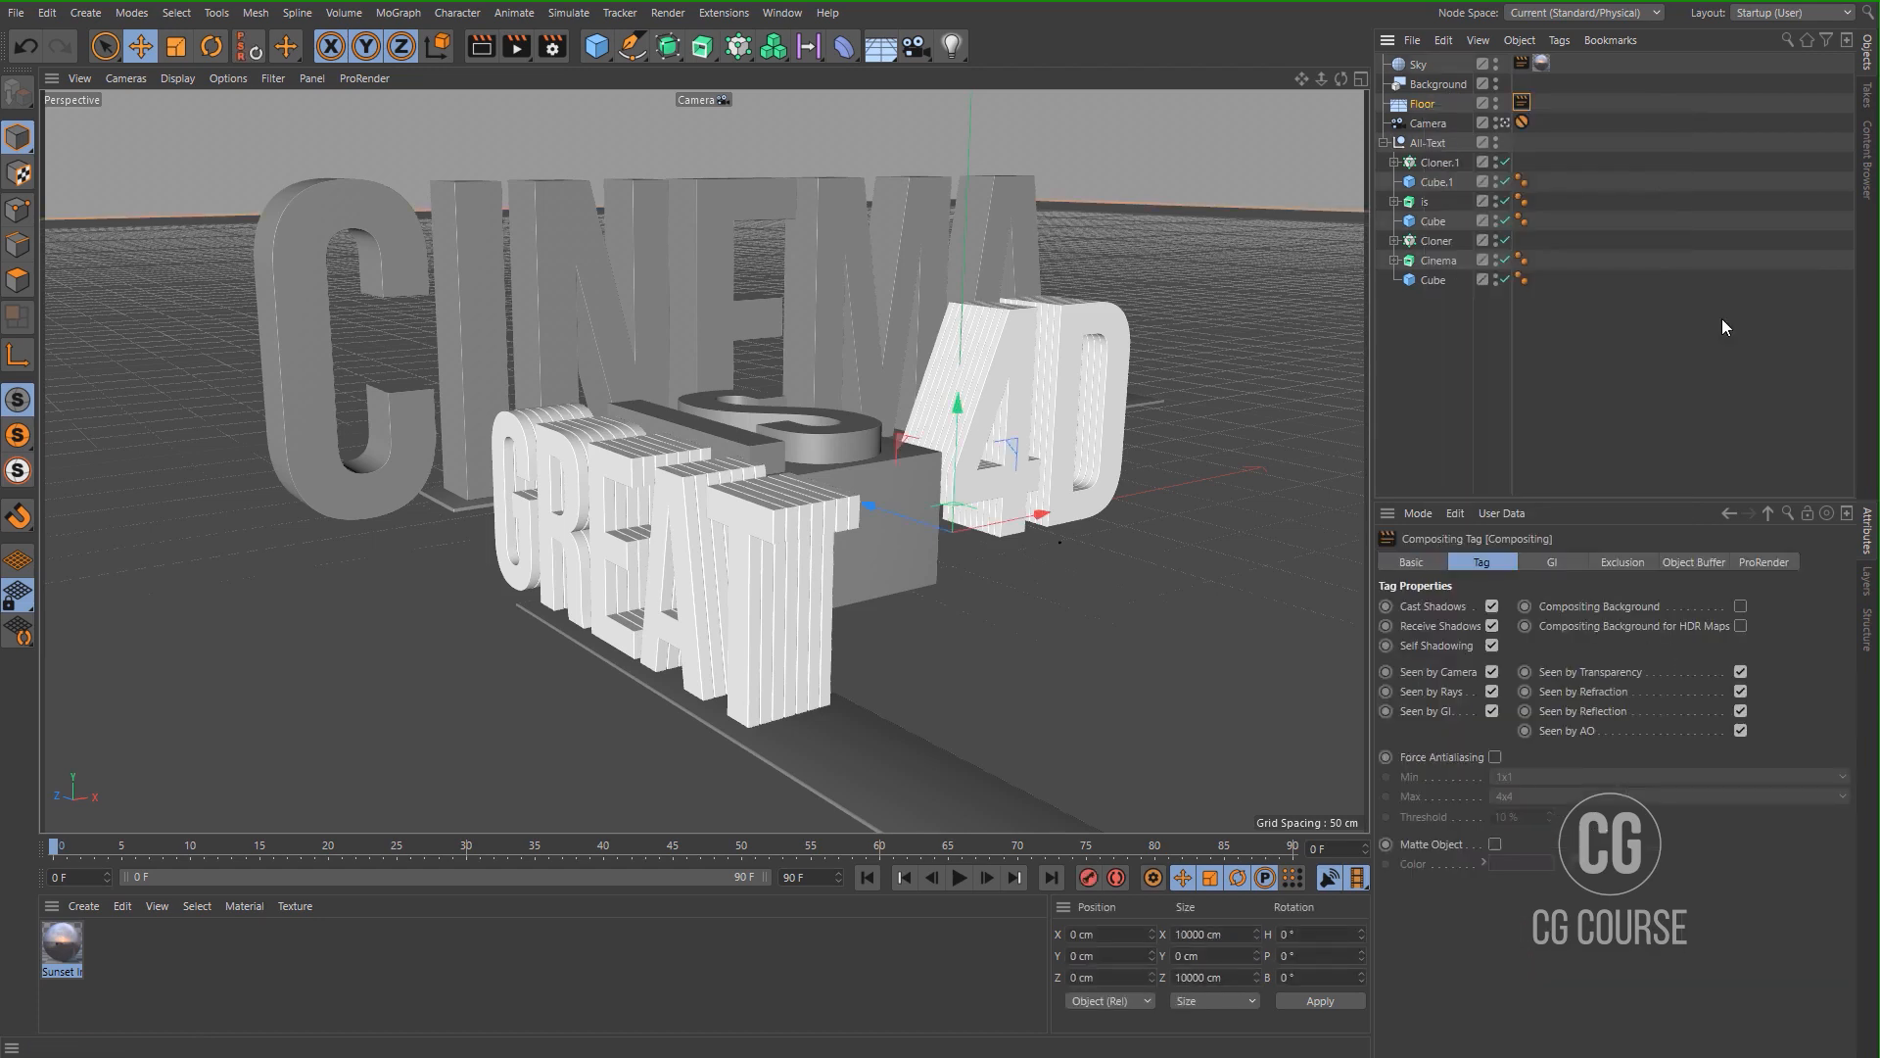
left_click(1740, 627)
left_click(516, 46)
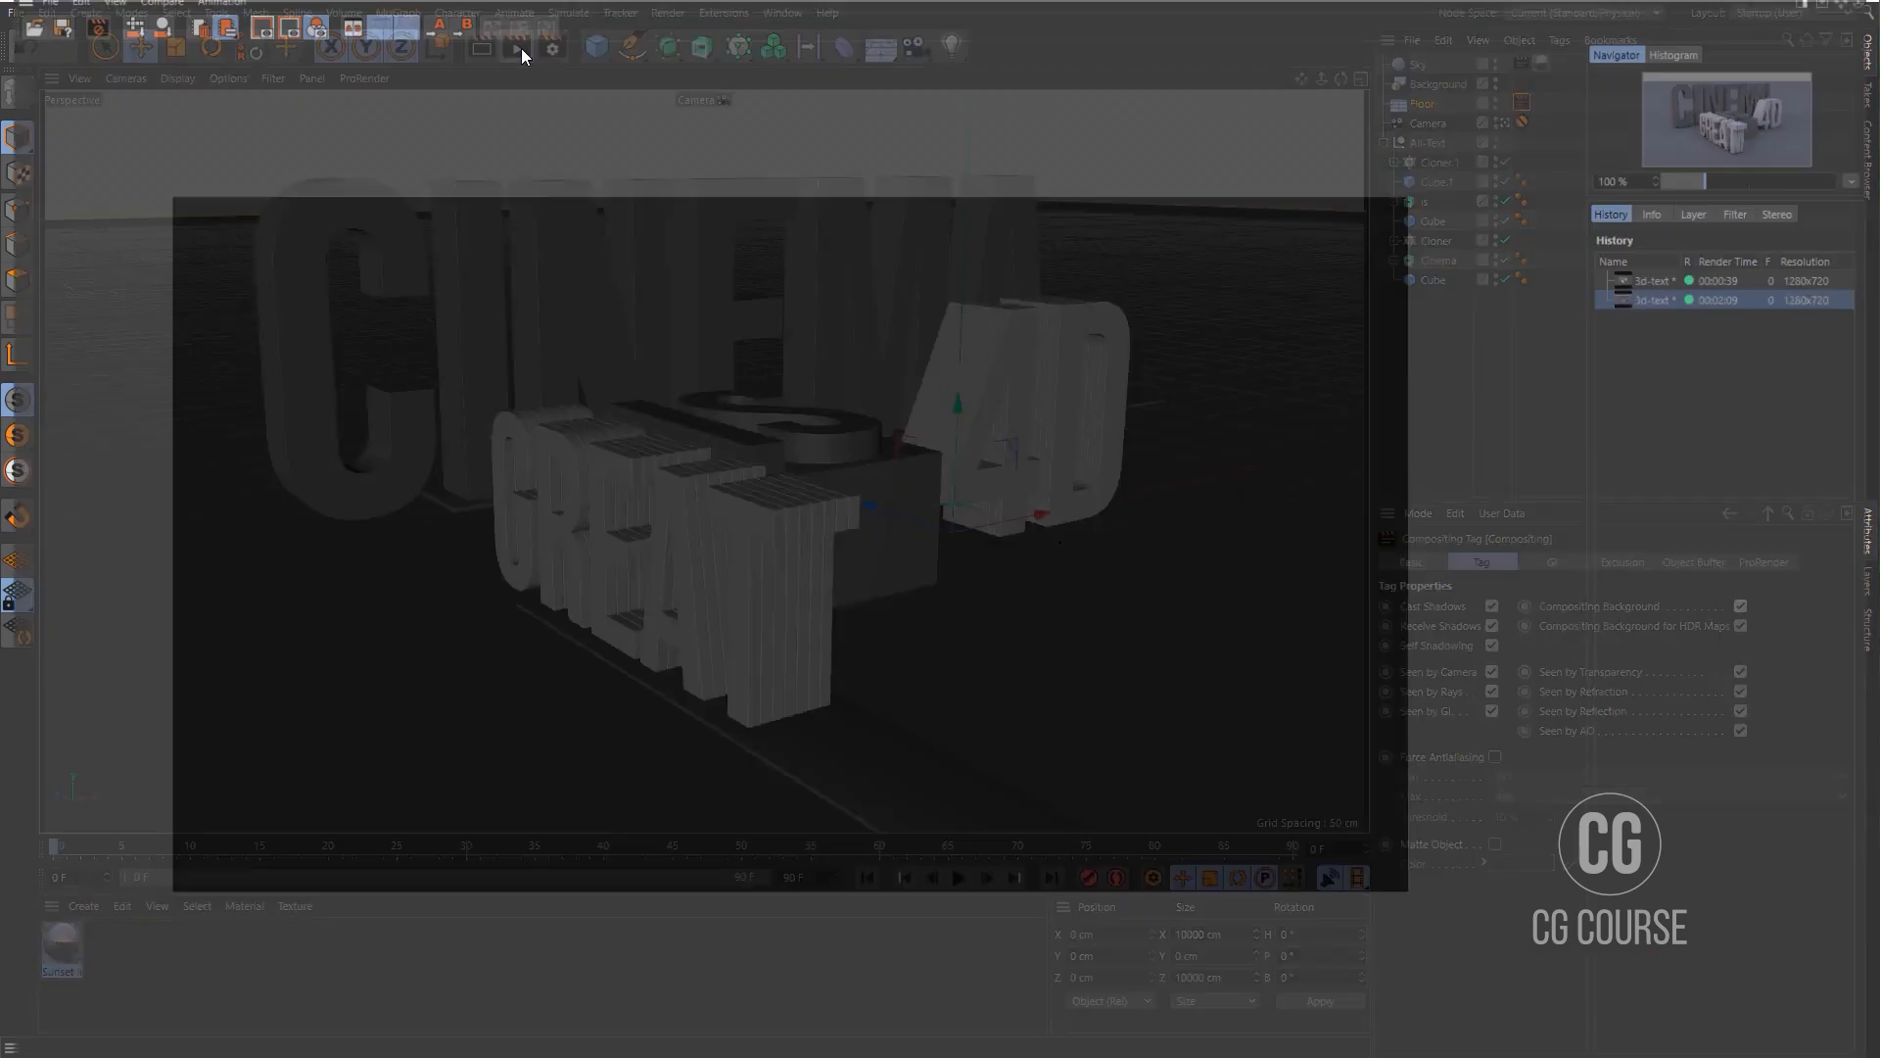
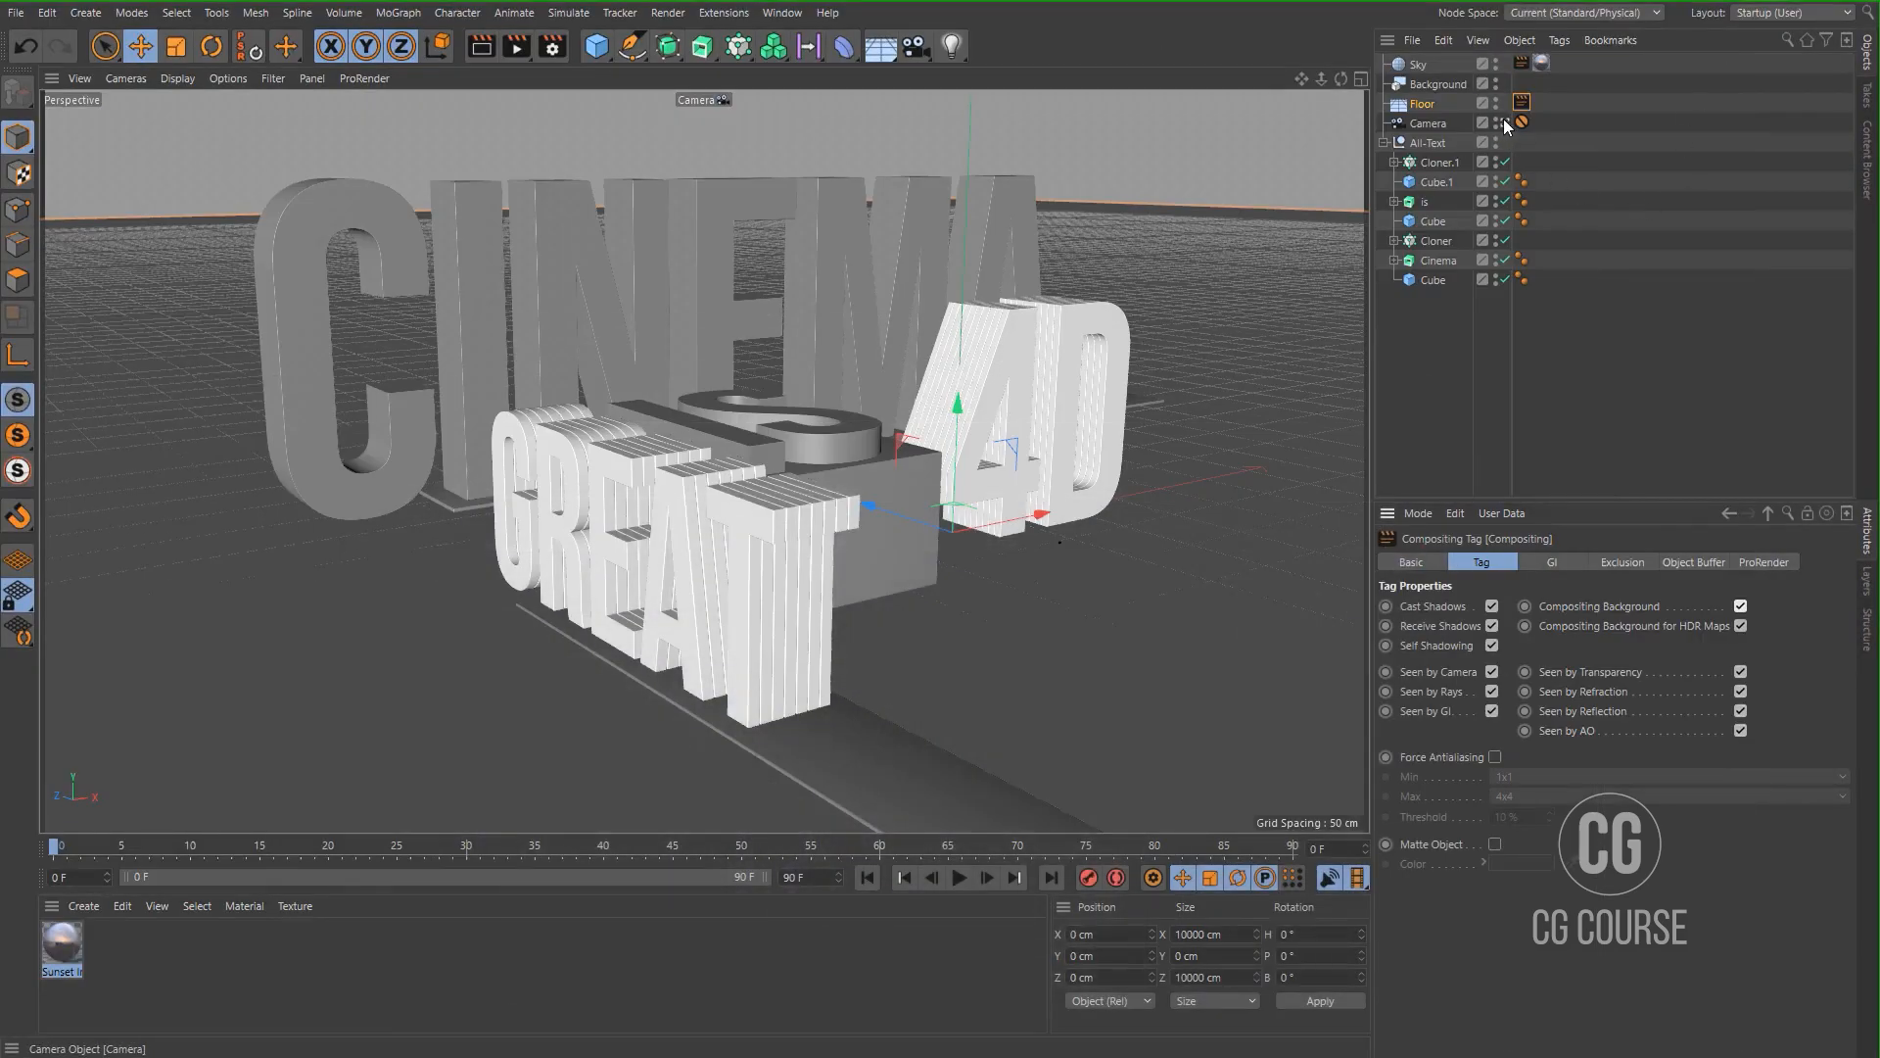
Leave the scene camera's view and enable Separate Bevel Controls on the caps of the Cinema extrude.
left_click(1505, 122)
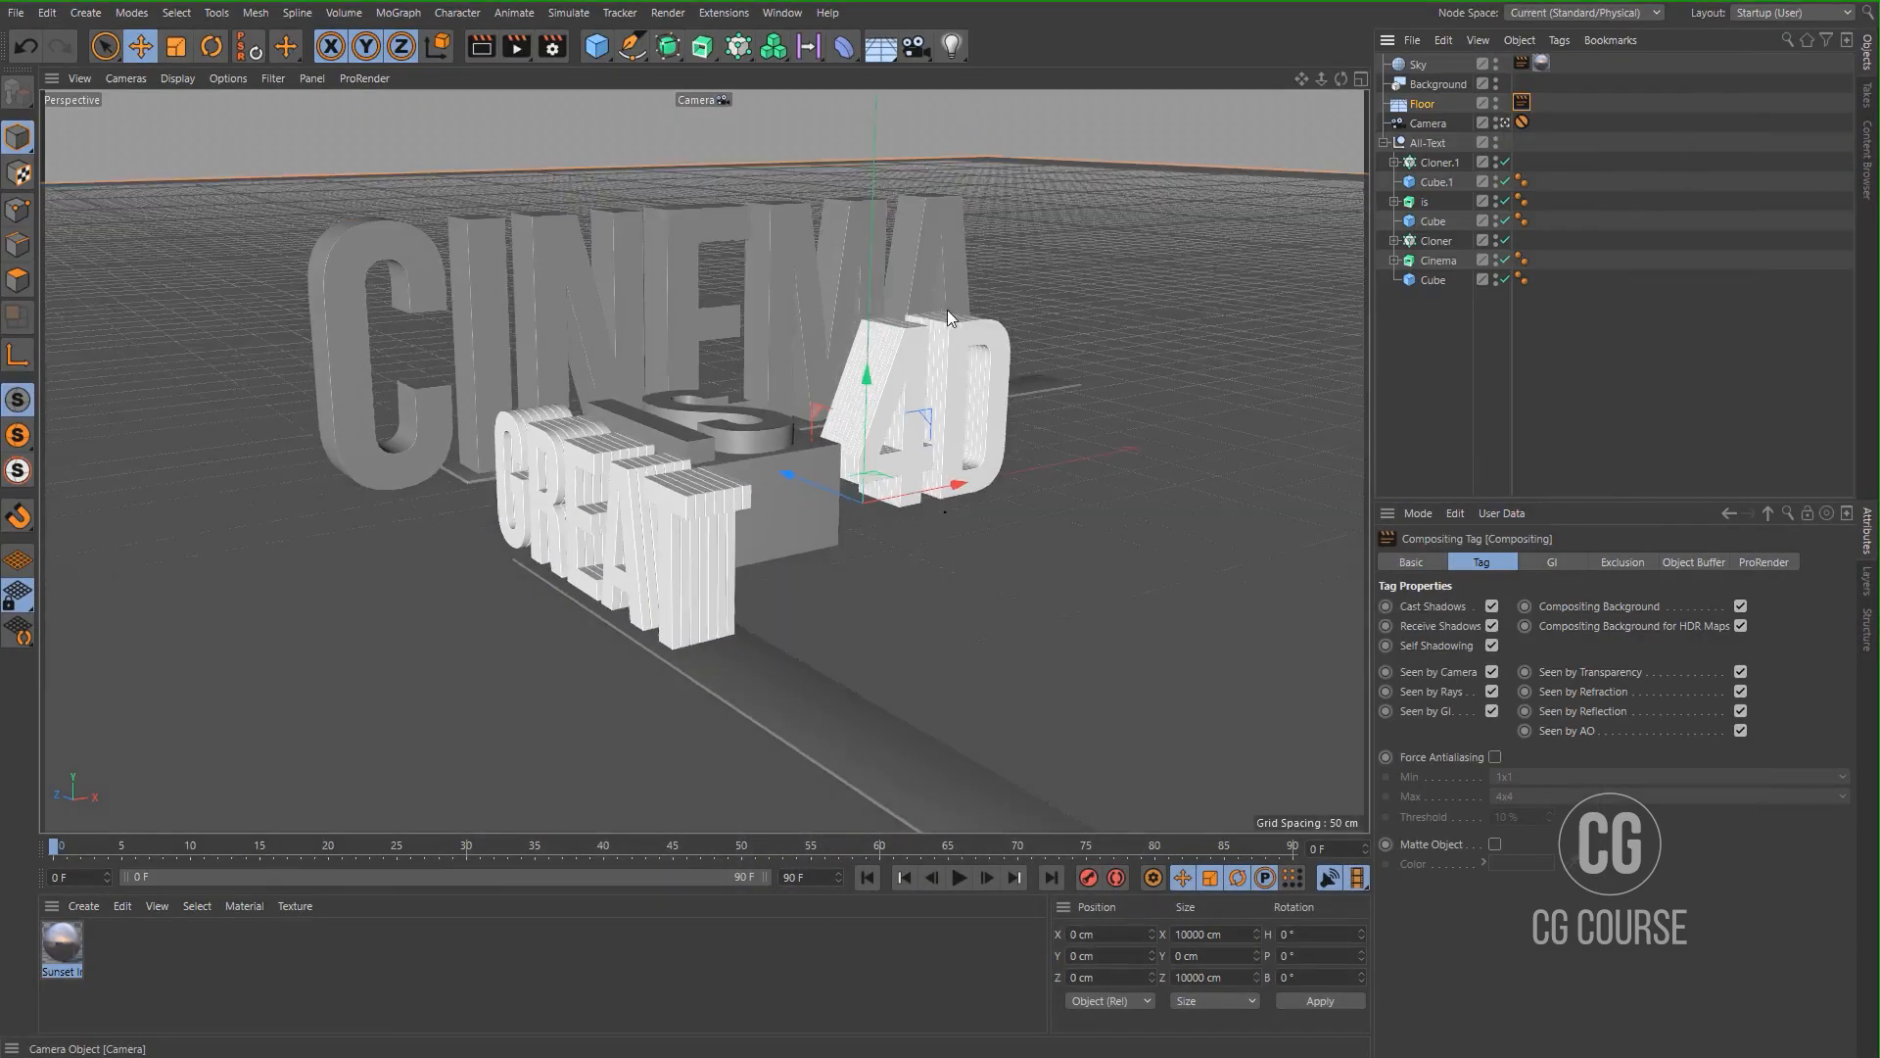
scroll(468, 323, "up", 5)
scroll(474, 325, "down", 5)
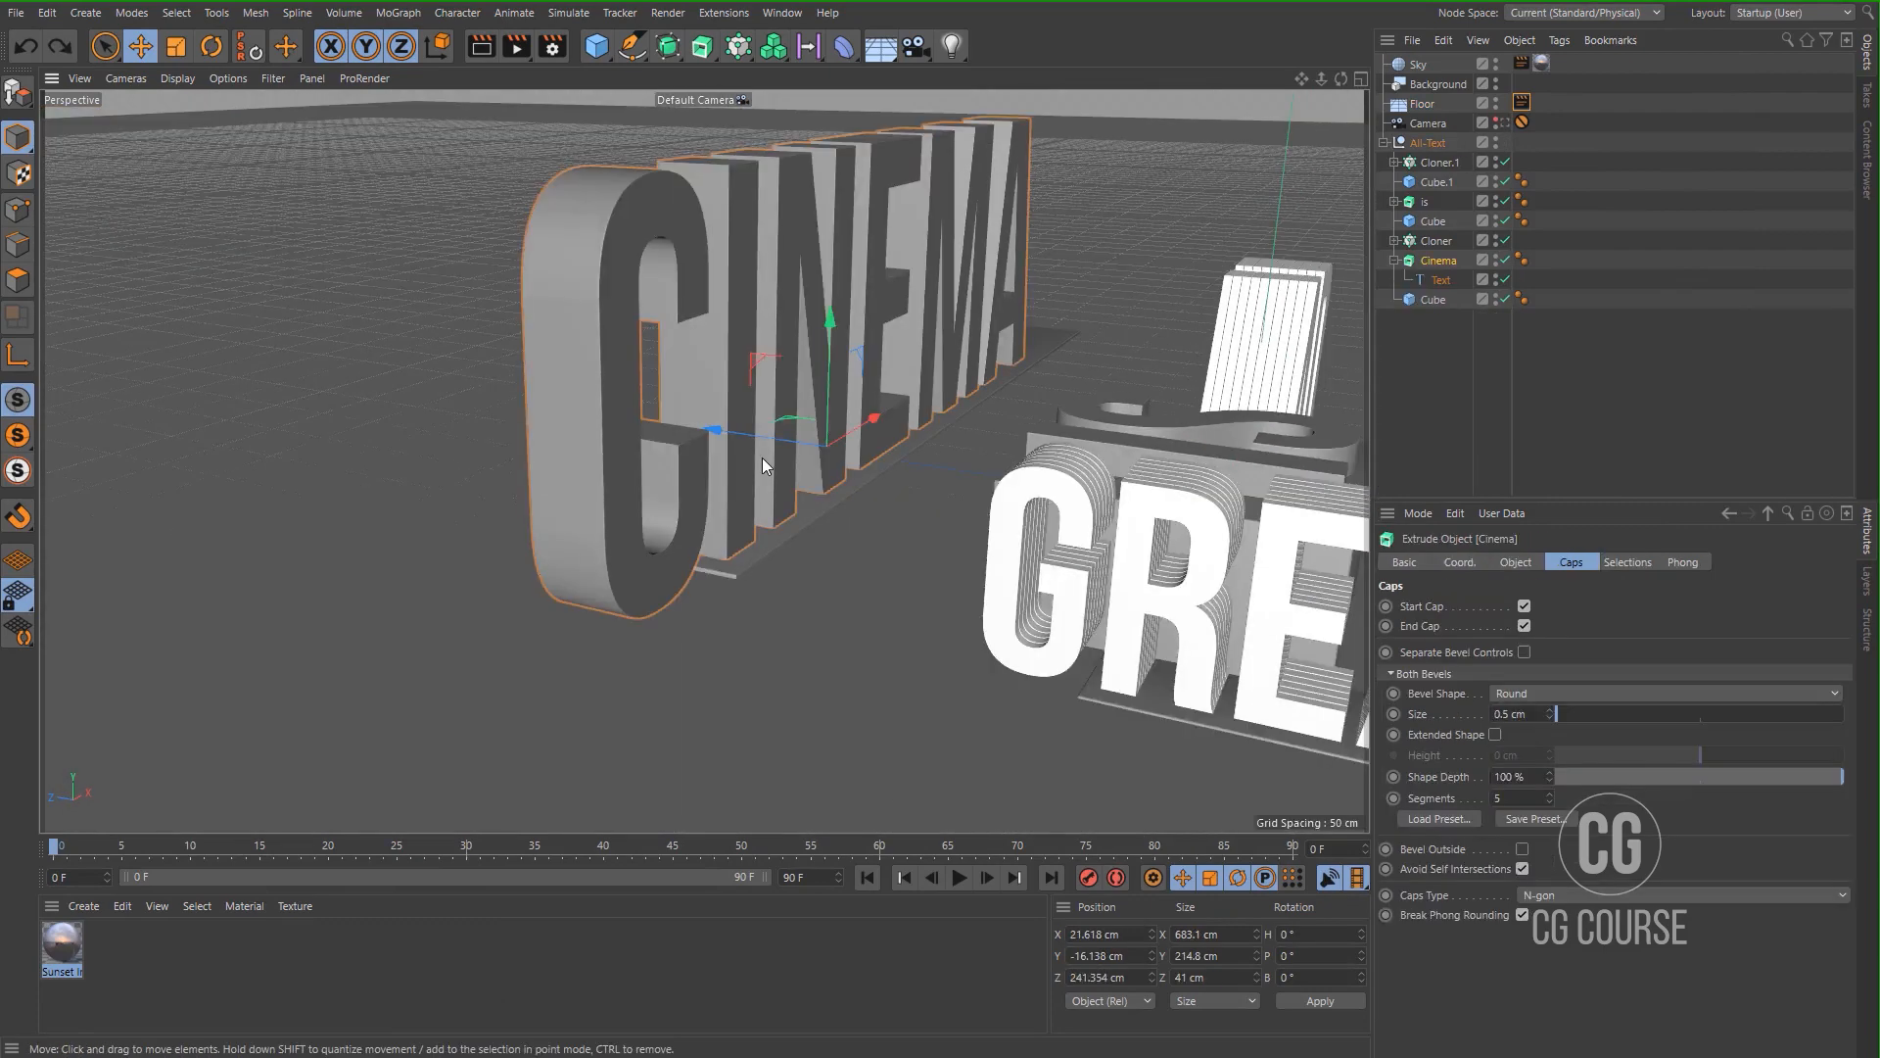
scroll(762, 457, "down", 1)
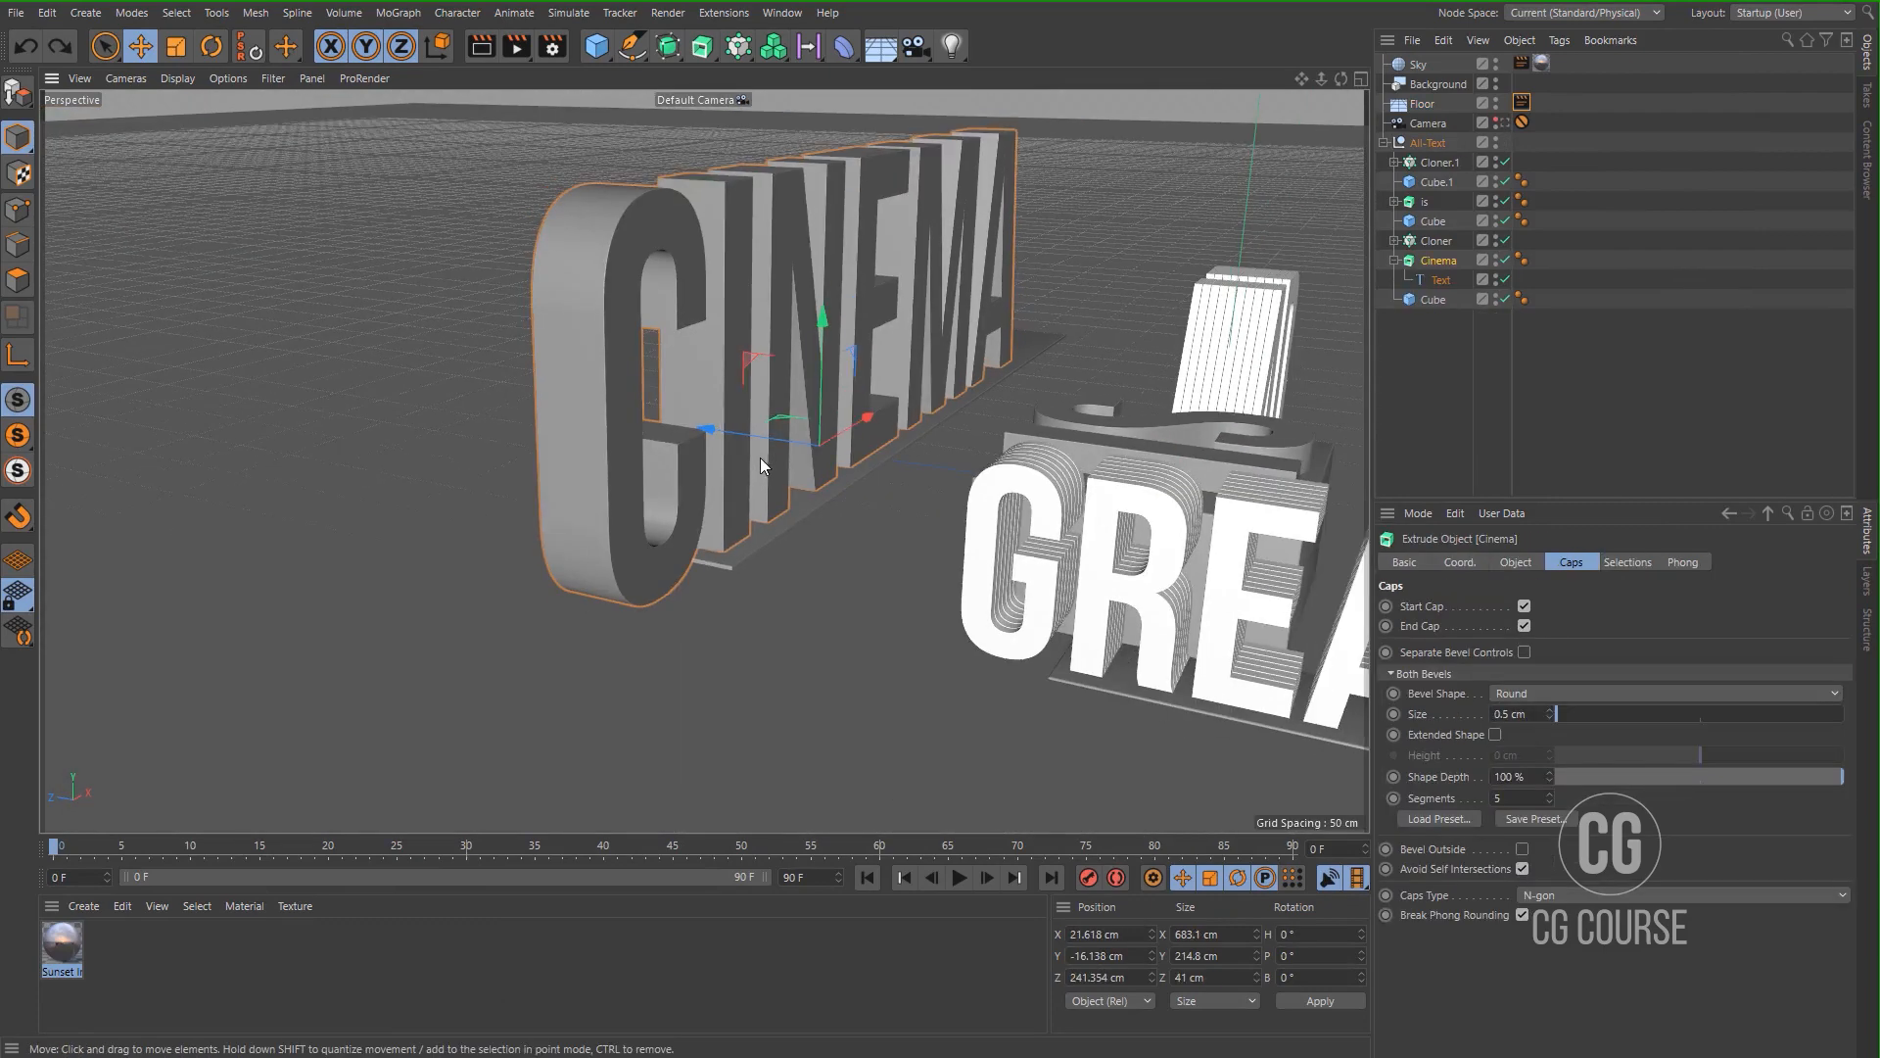
scroll(719, 482, "up", 3)
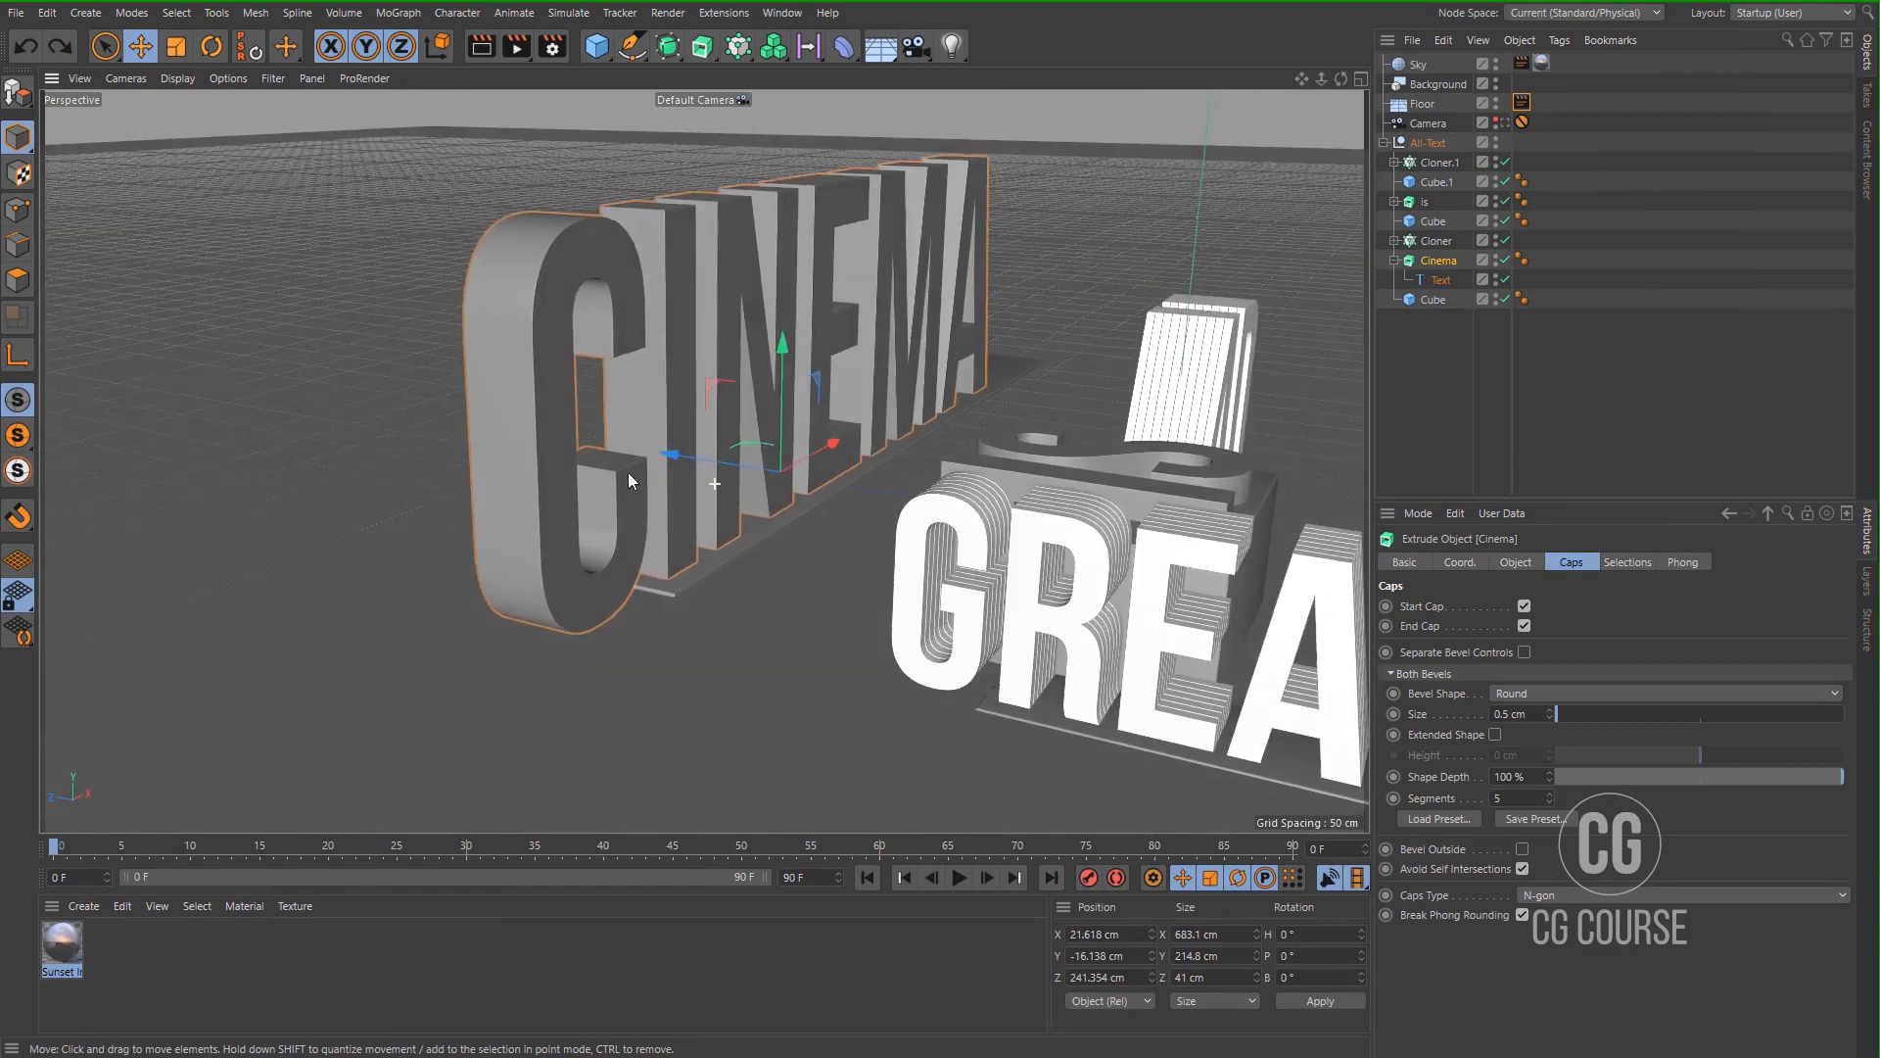
scroll(549, 349, "up", 2)
scroll(566, 395, "up", 2)
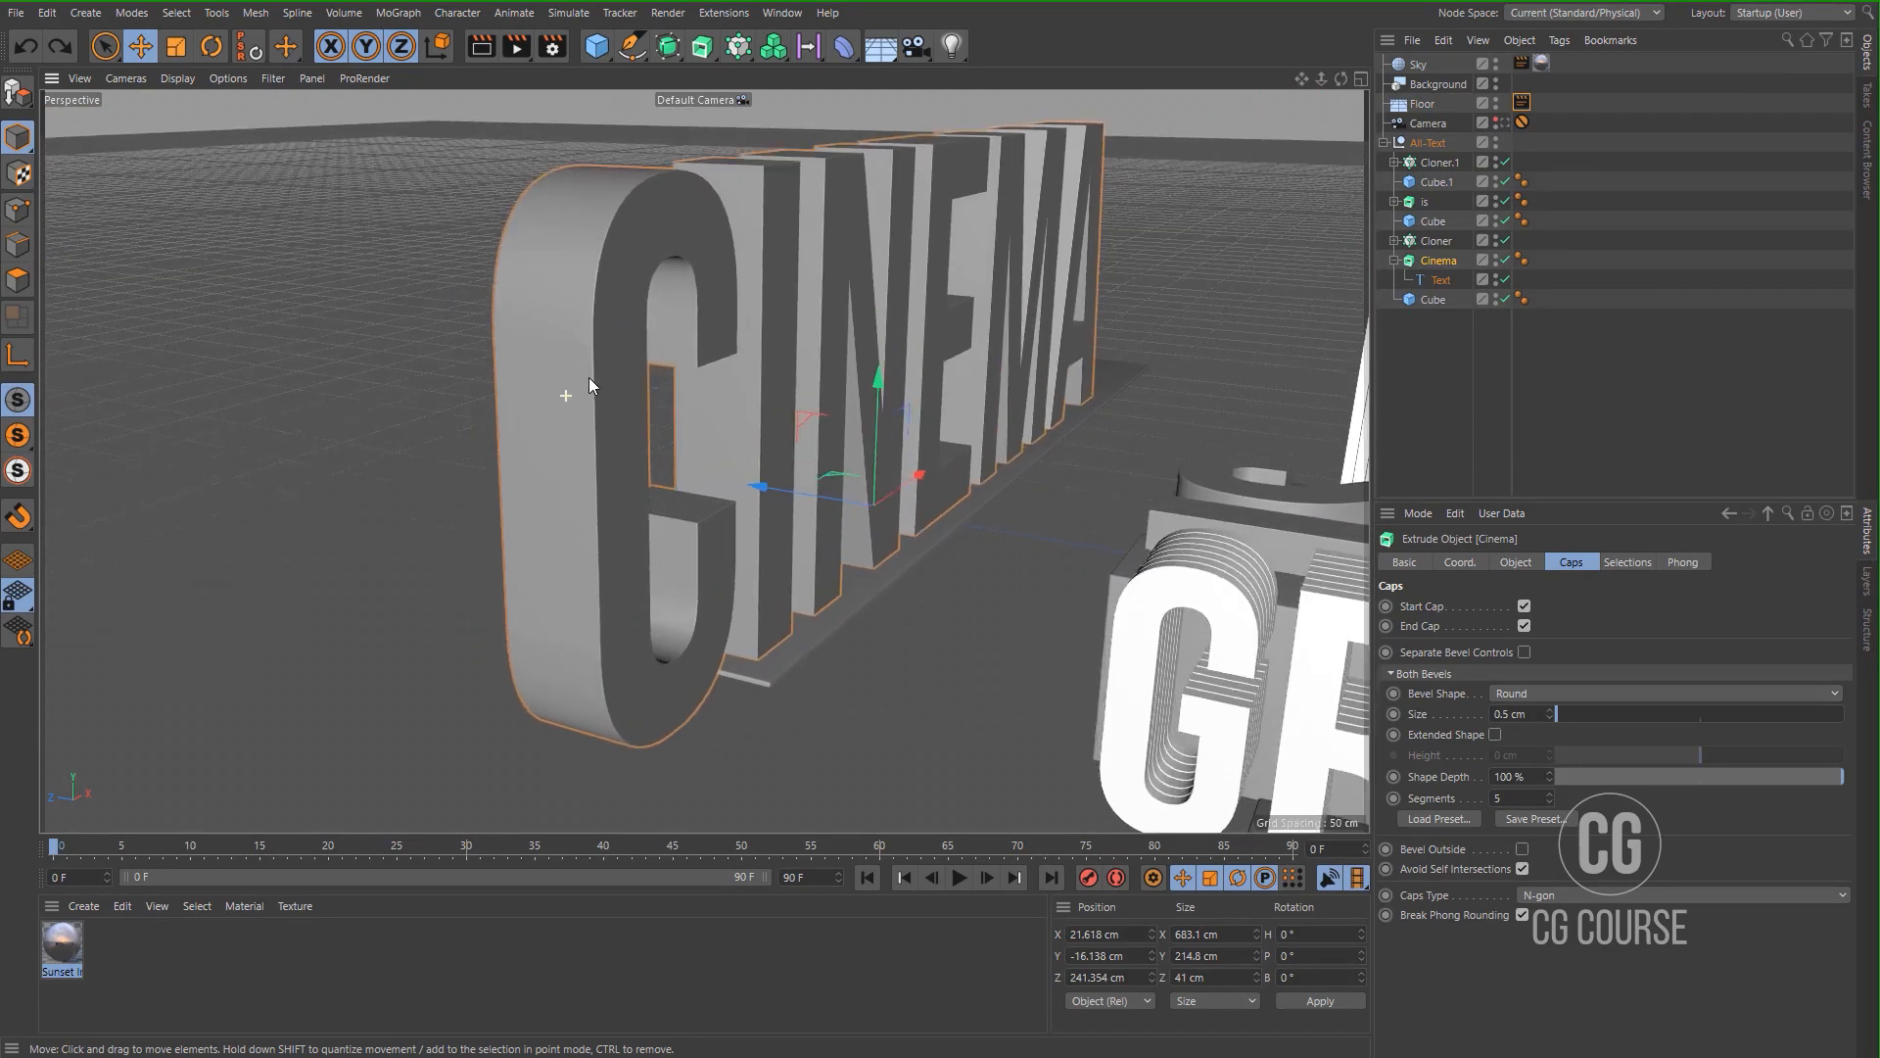
scroll(572, 392, "up", 2)
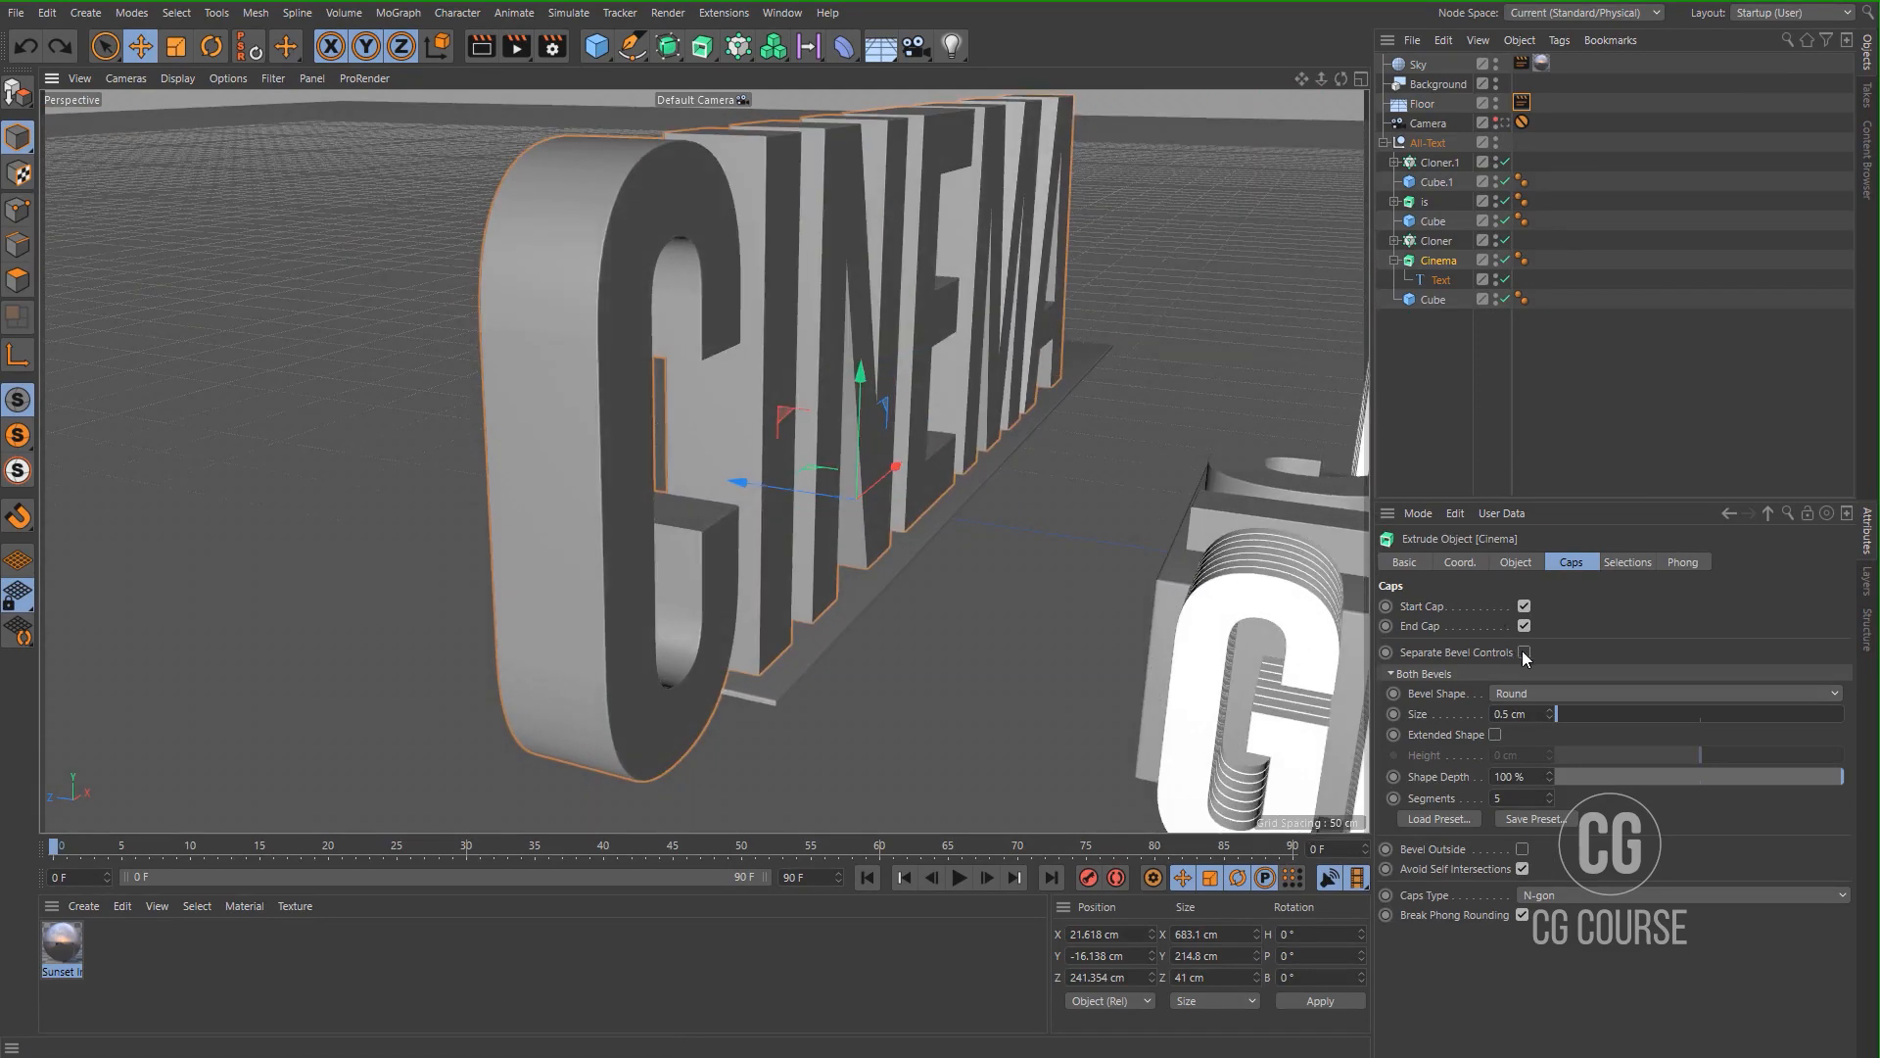
left_click(1524, 652)
mouse_move(611, 372)
left_mouse_down("alt")
mouse_move(765, 348)
mouse_move(580, 358)
left_mouse_up("alt")
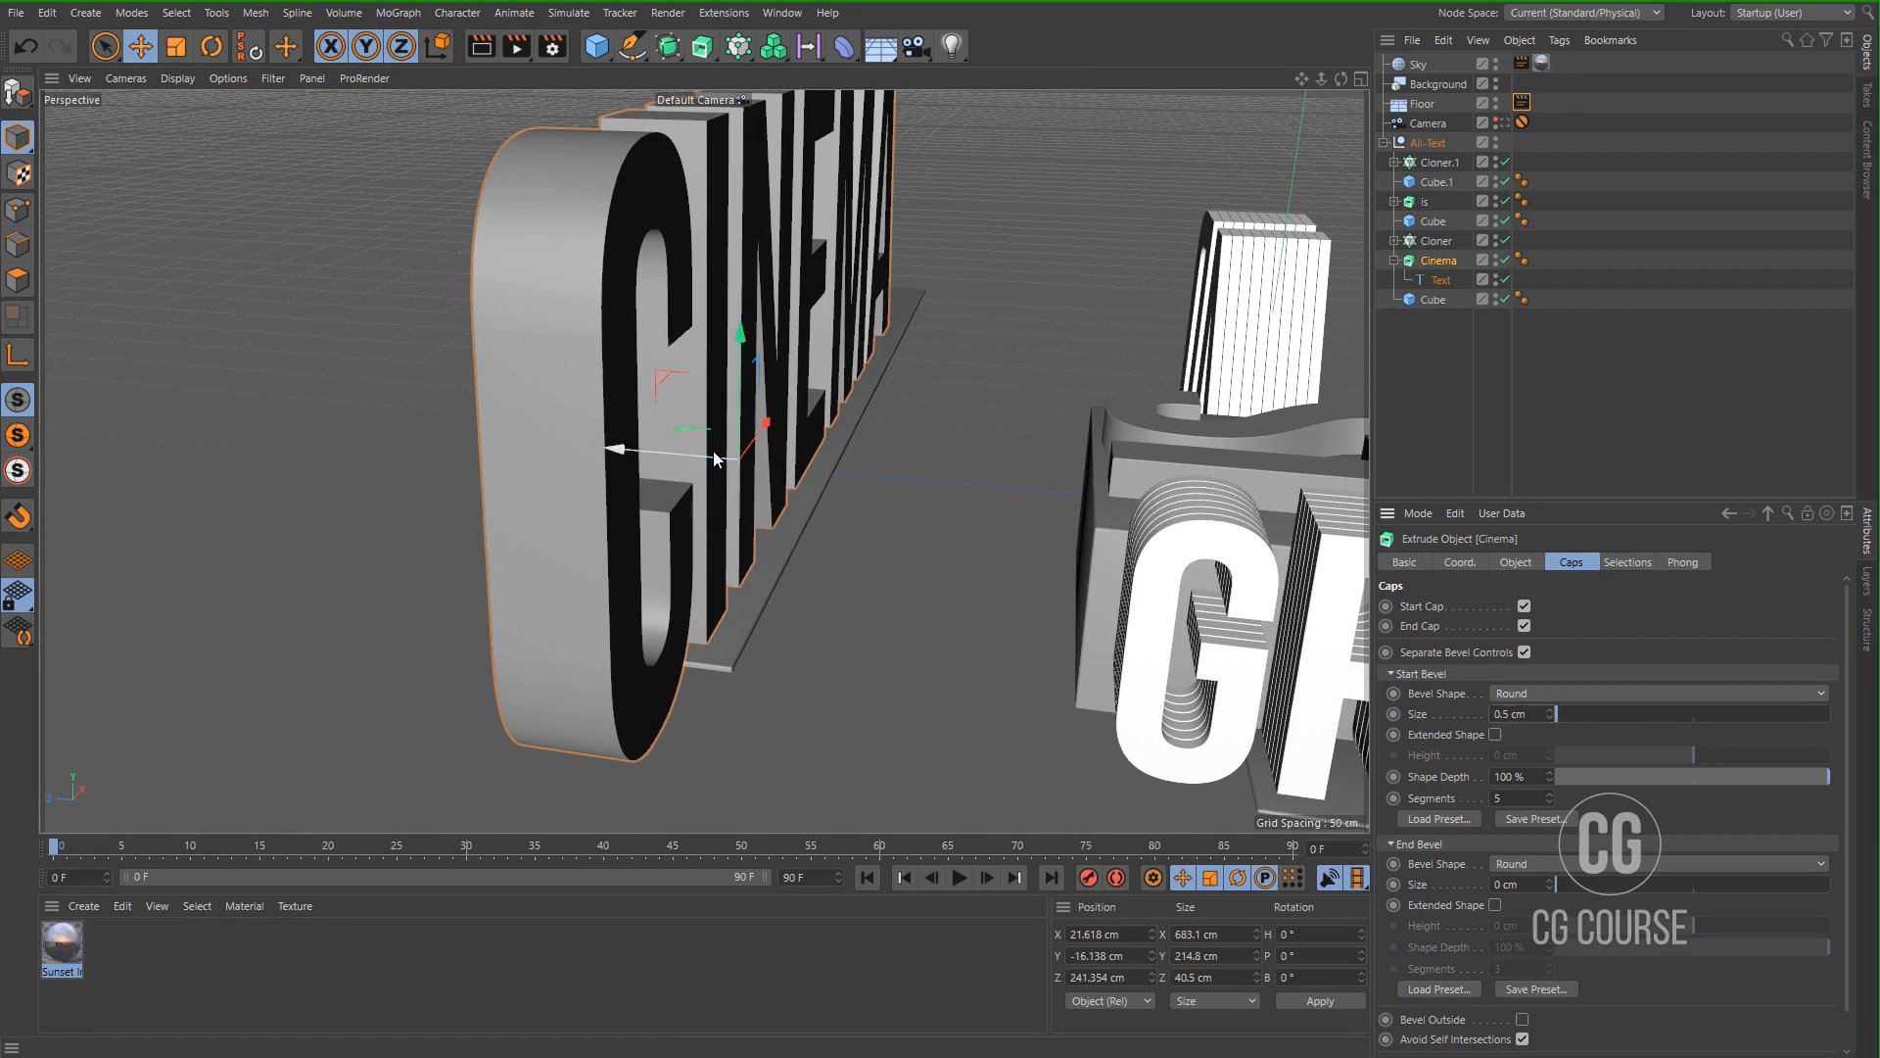
Rename the Cinema extrude as Cinema-Back and collapse its hierarchy.
double_click(1440, 262)
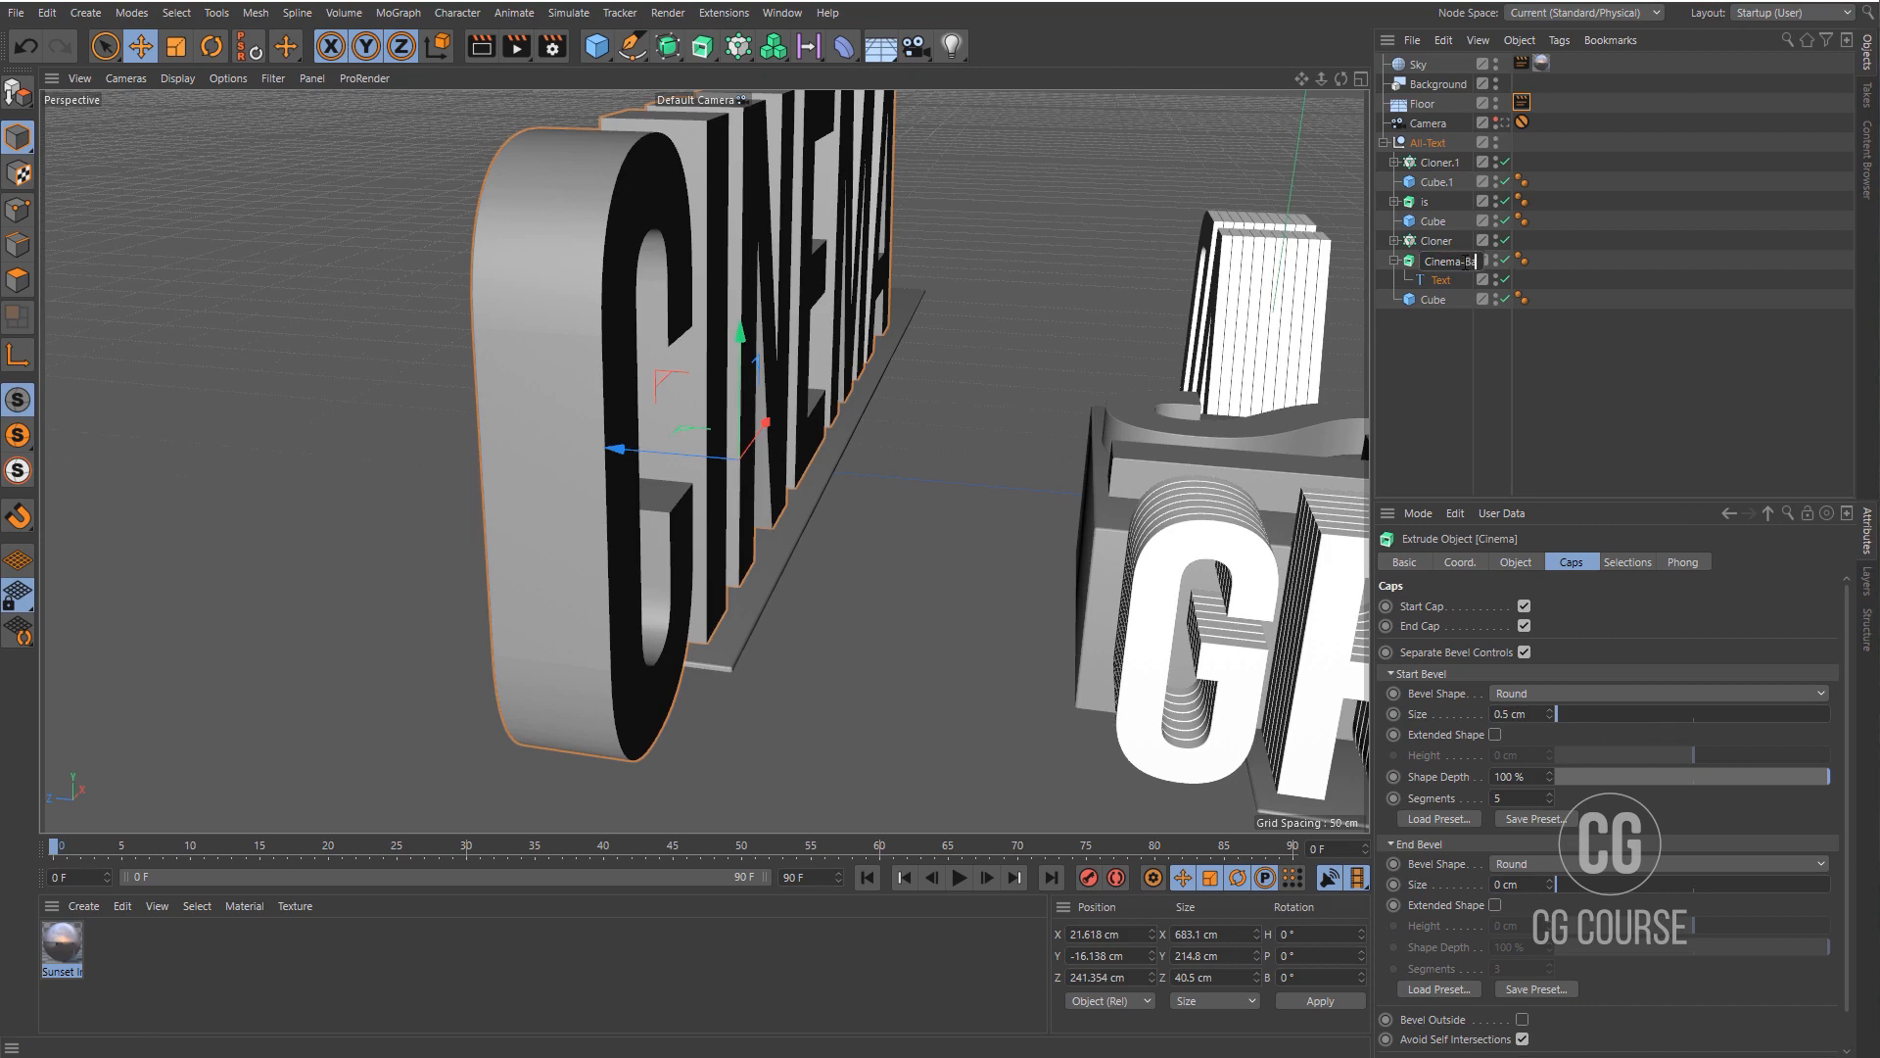
key("Return")
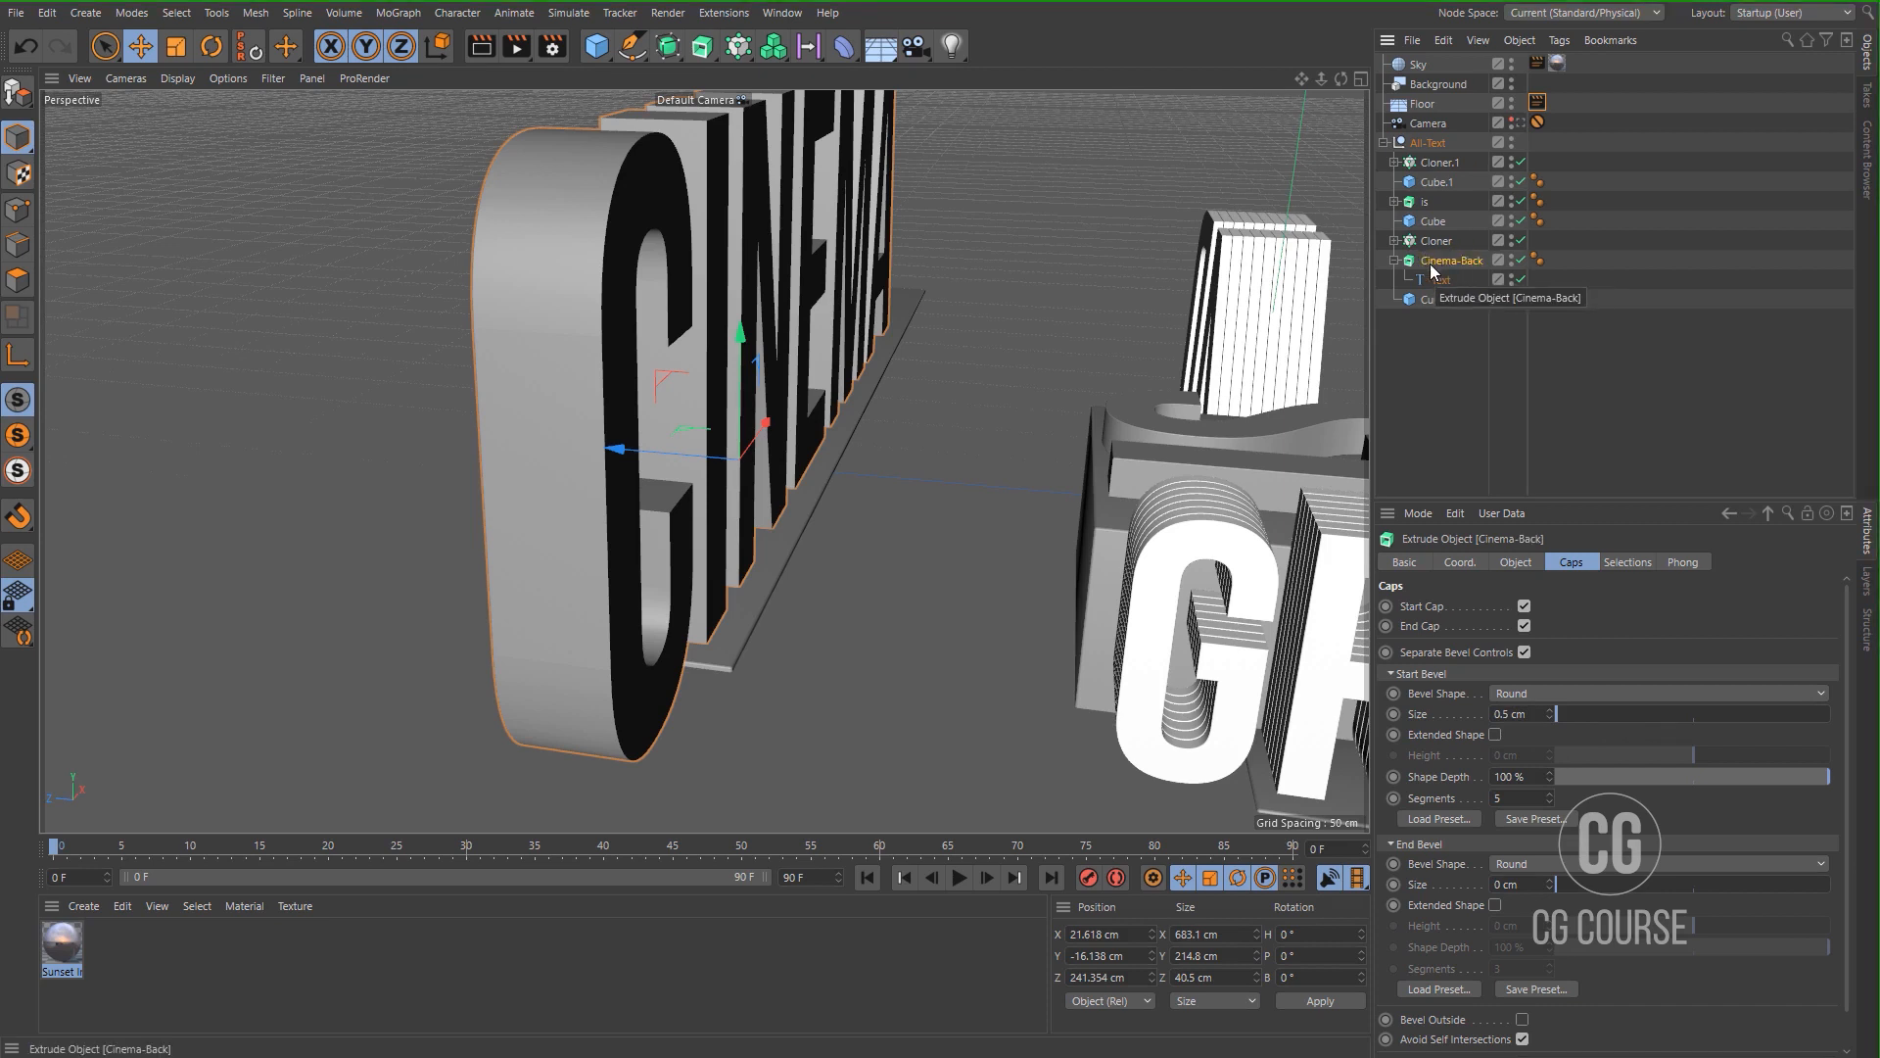
left_click(1394, 261)
Duplicate the Cinema-Back extrude and name the copy Cinema-Middle.
left_click_drag(1436, 266, 1447, 274, "ctrl")
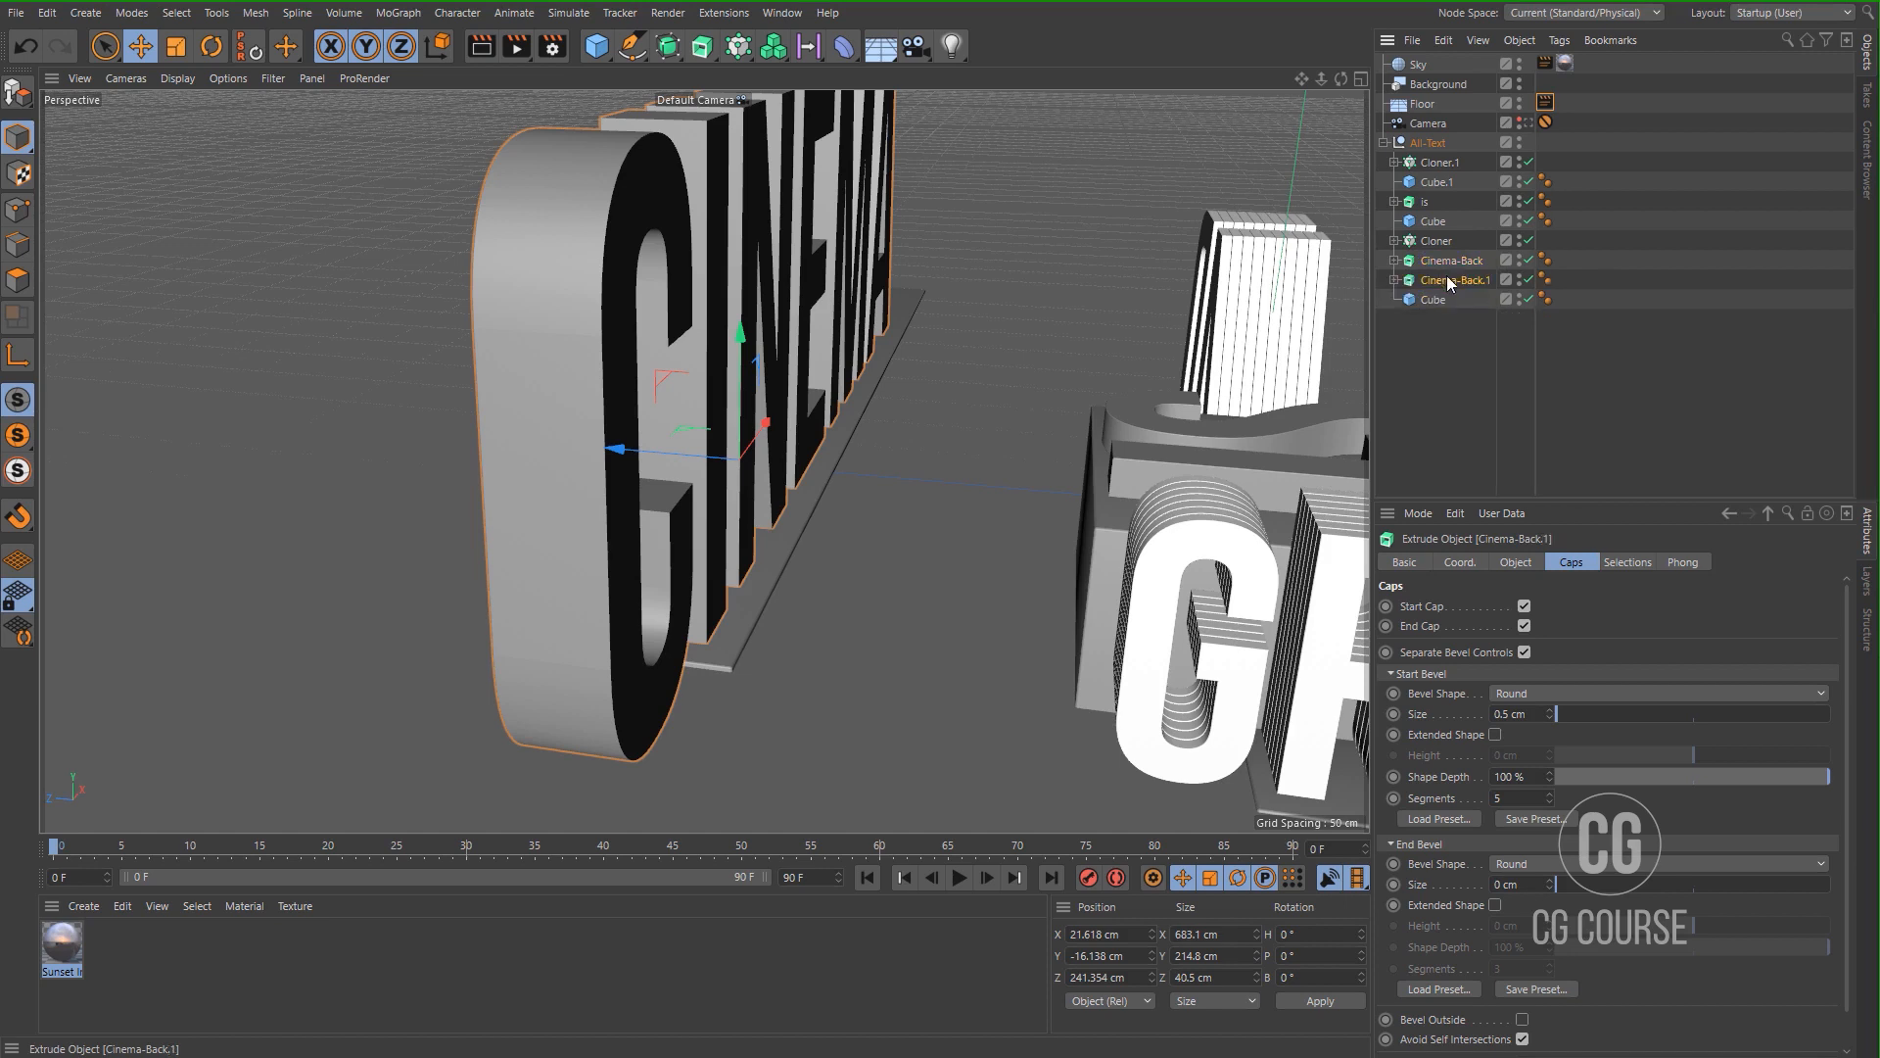
double_click(1453, 281)
left_click(1503, 284)
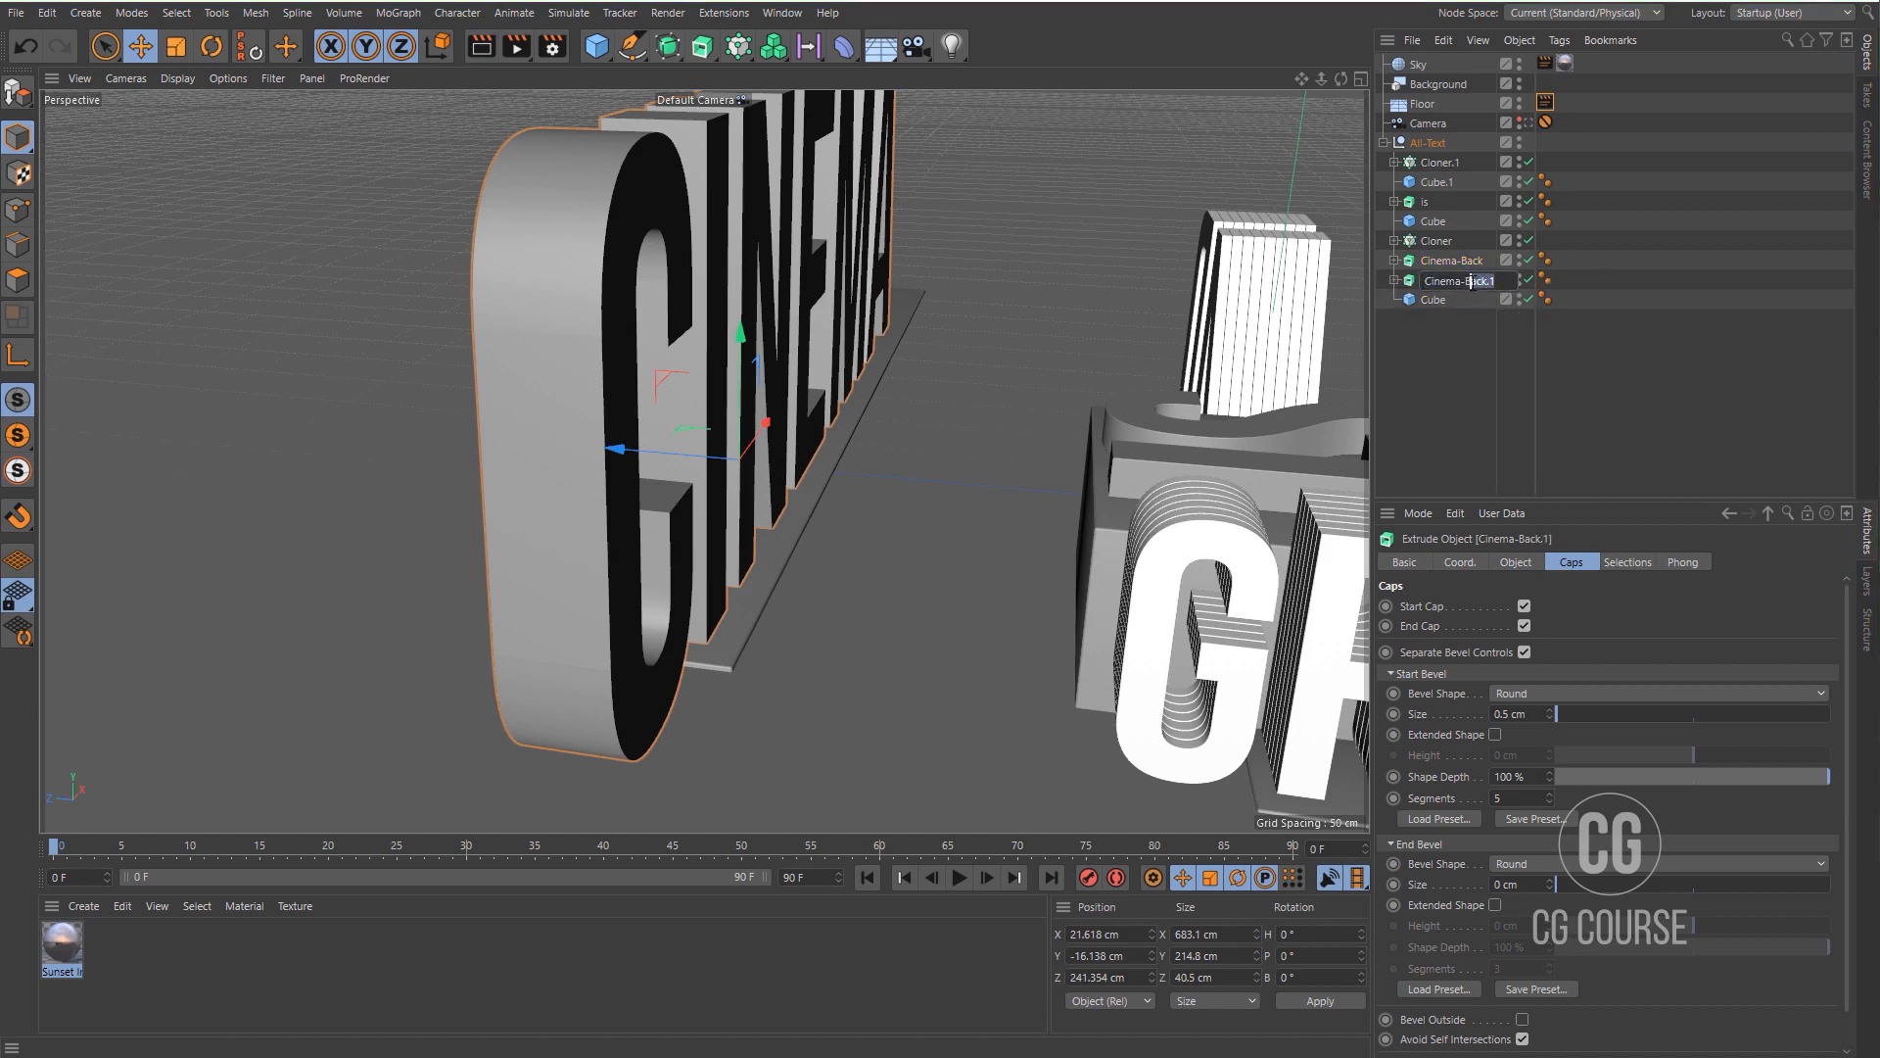
type("Middle")
key("Return")
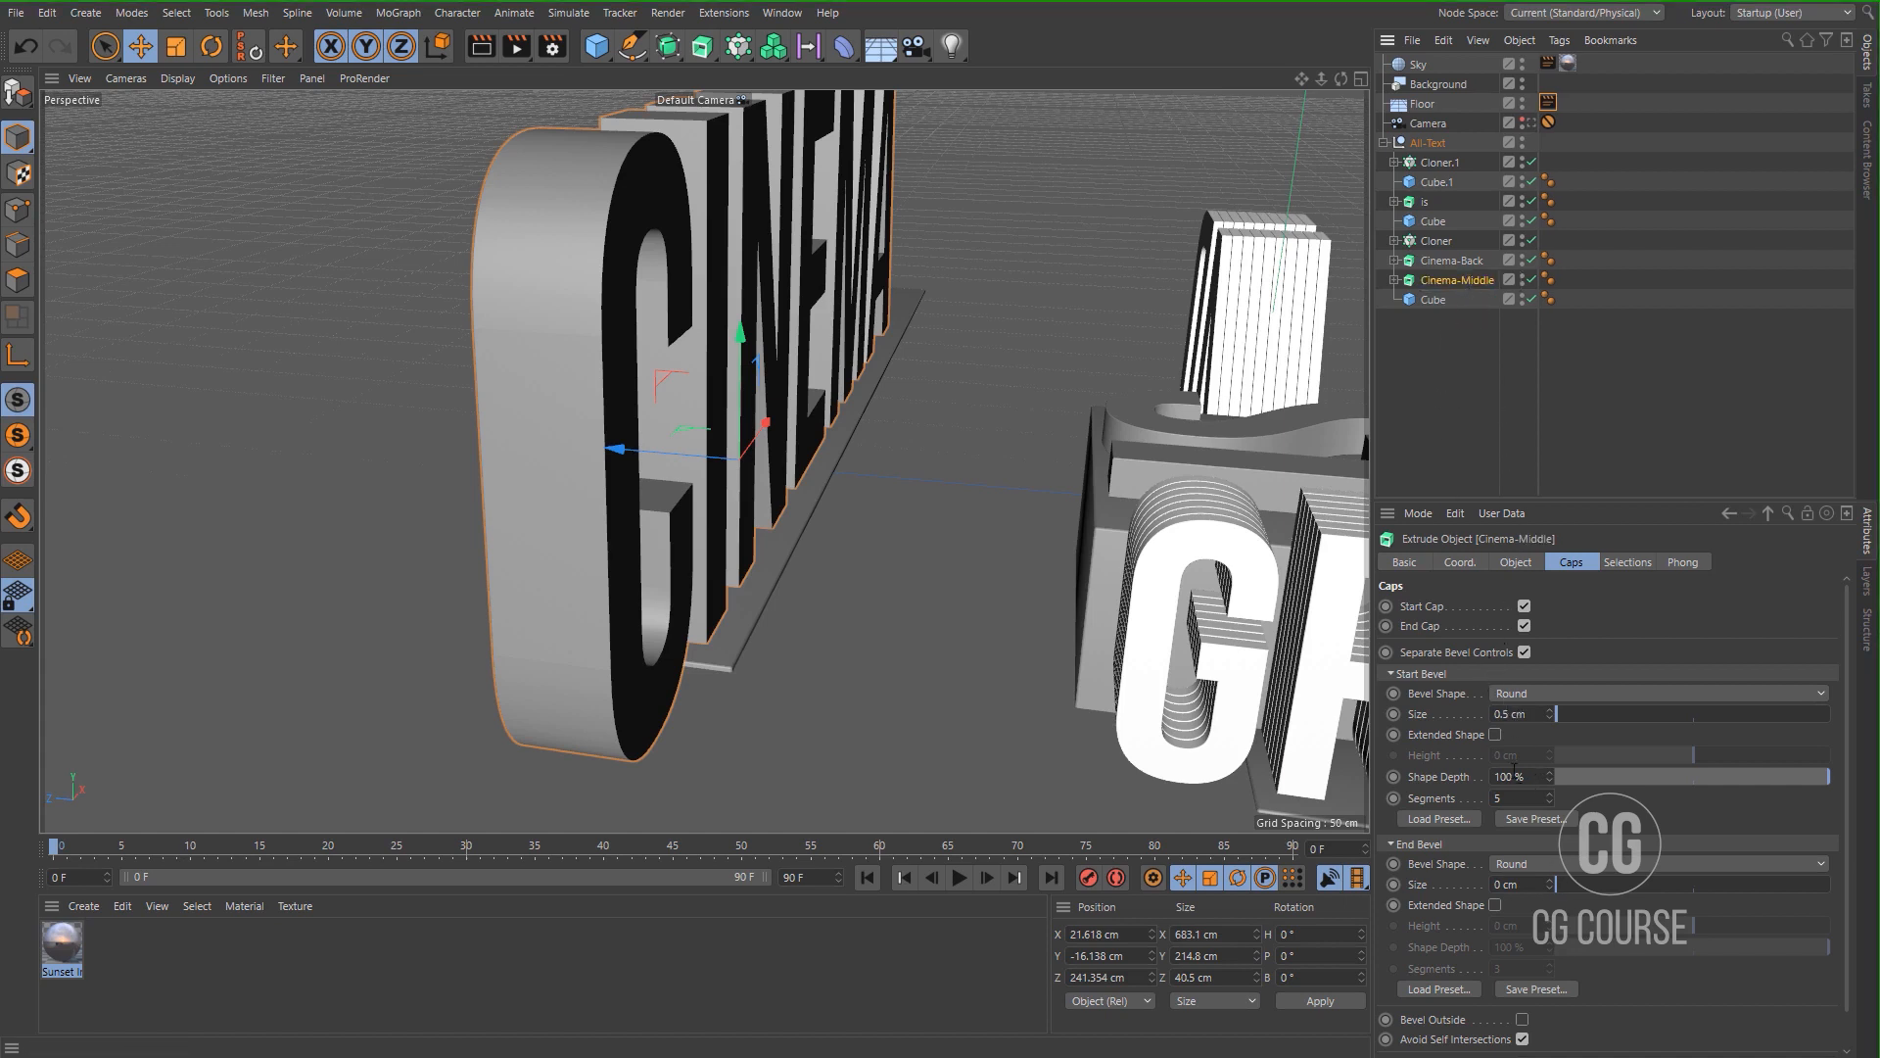
Disable Separate Bevel Controls on Cinema-Middle and set the size of both bevels to 0 cm.
left_click_drag(1537, 501, 1539, 379)
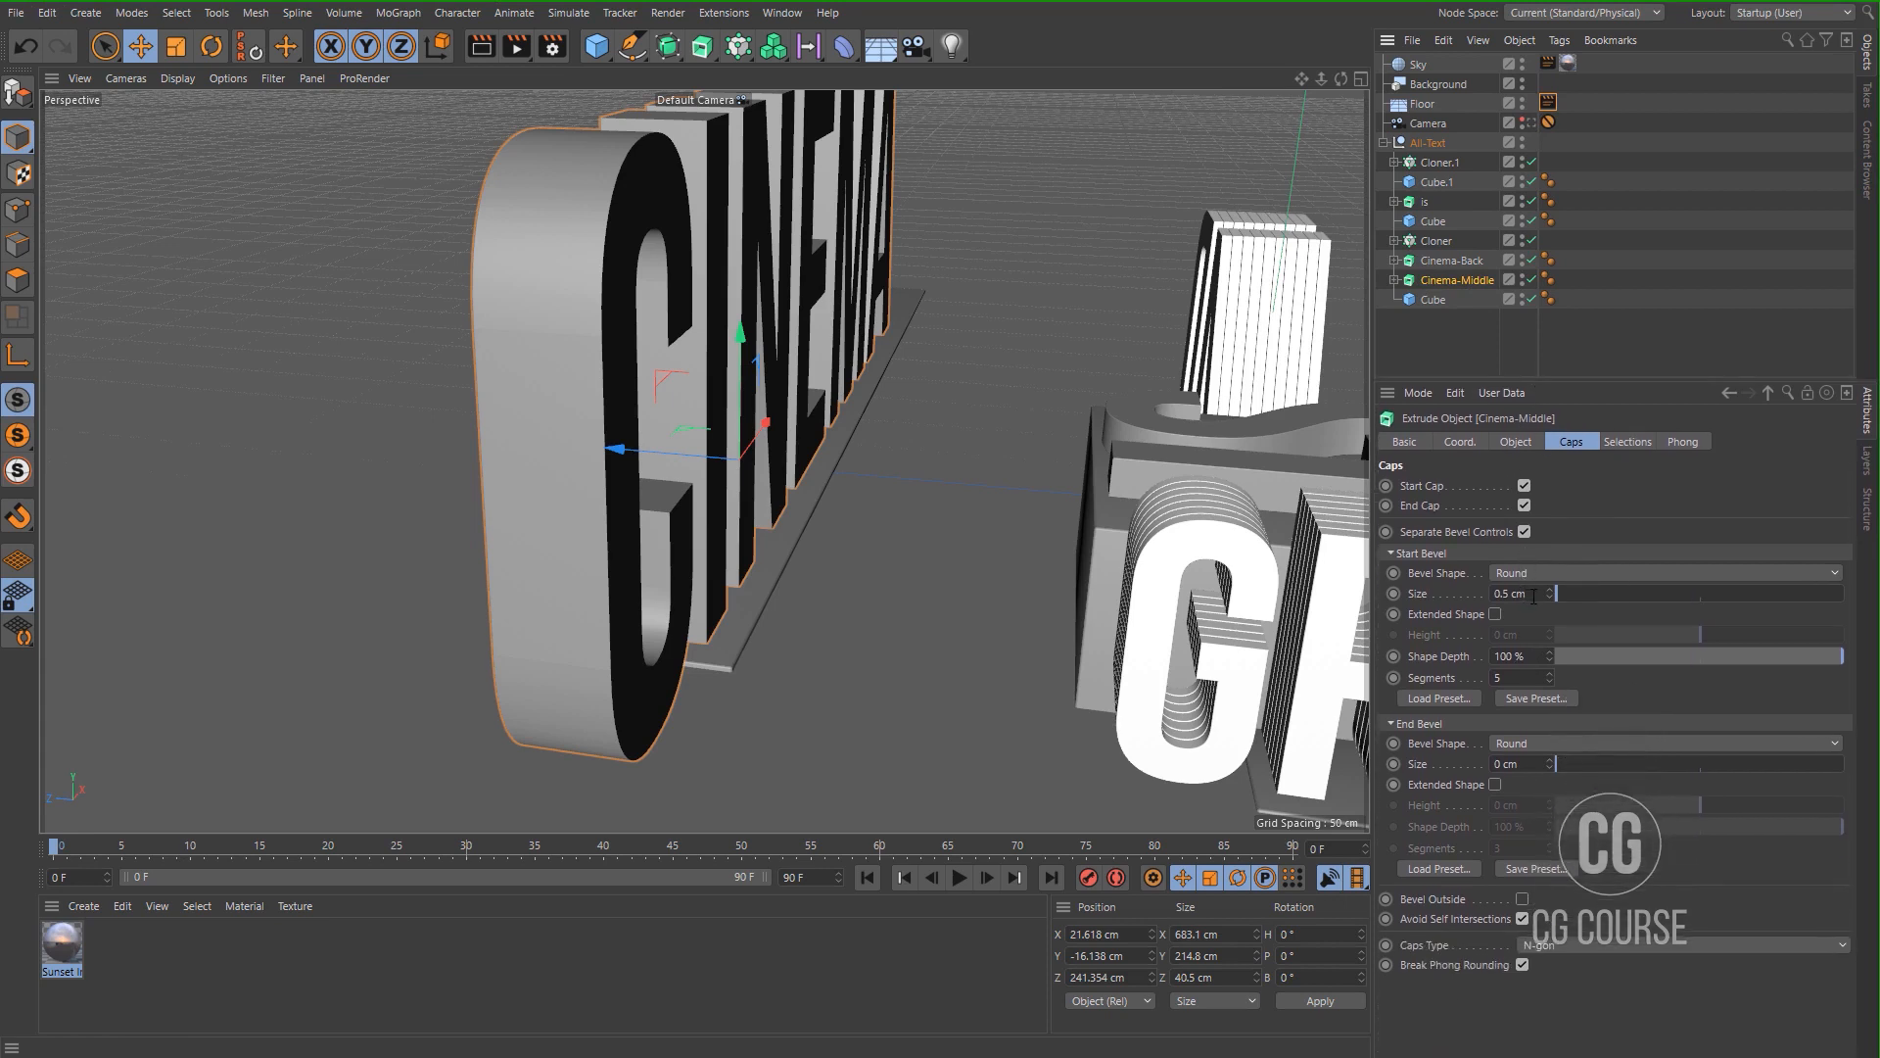
left_click_drag(1533, 596, 1464, 595)
left_click(1525, 531)
left_click_drag(1533, 593, 1473, 595)
type("0")
key("Return")
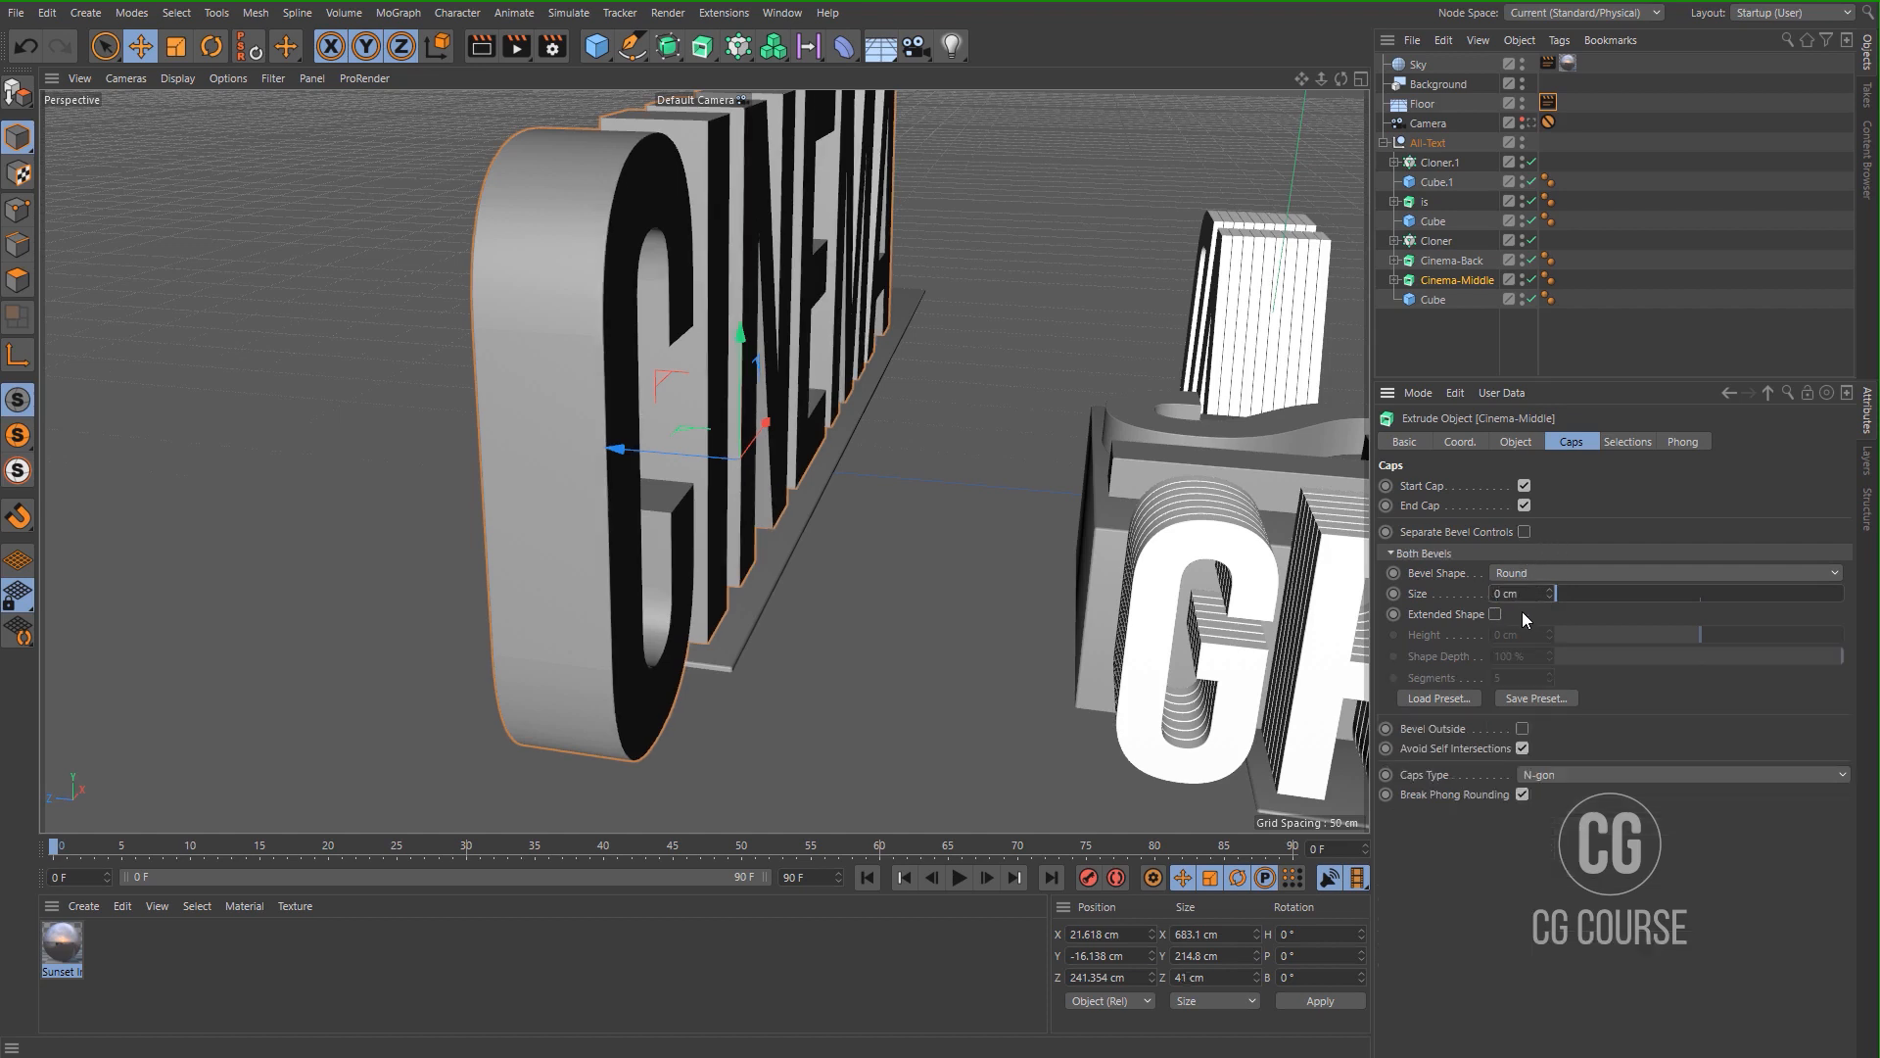
Move Cinema-Middle along Z to about 221 cm, offsetting it from Cinema-Back.
left_click_drag(617, 451, 656, 462)
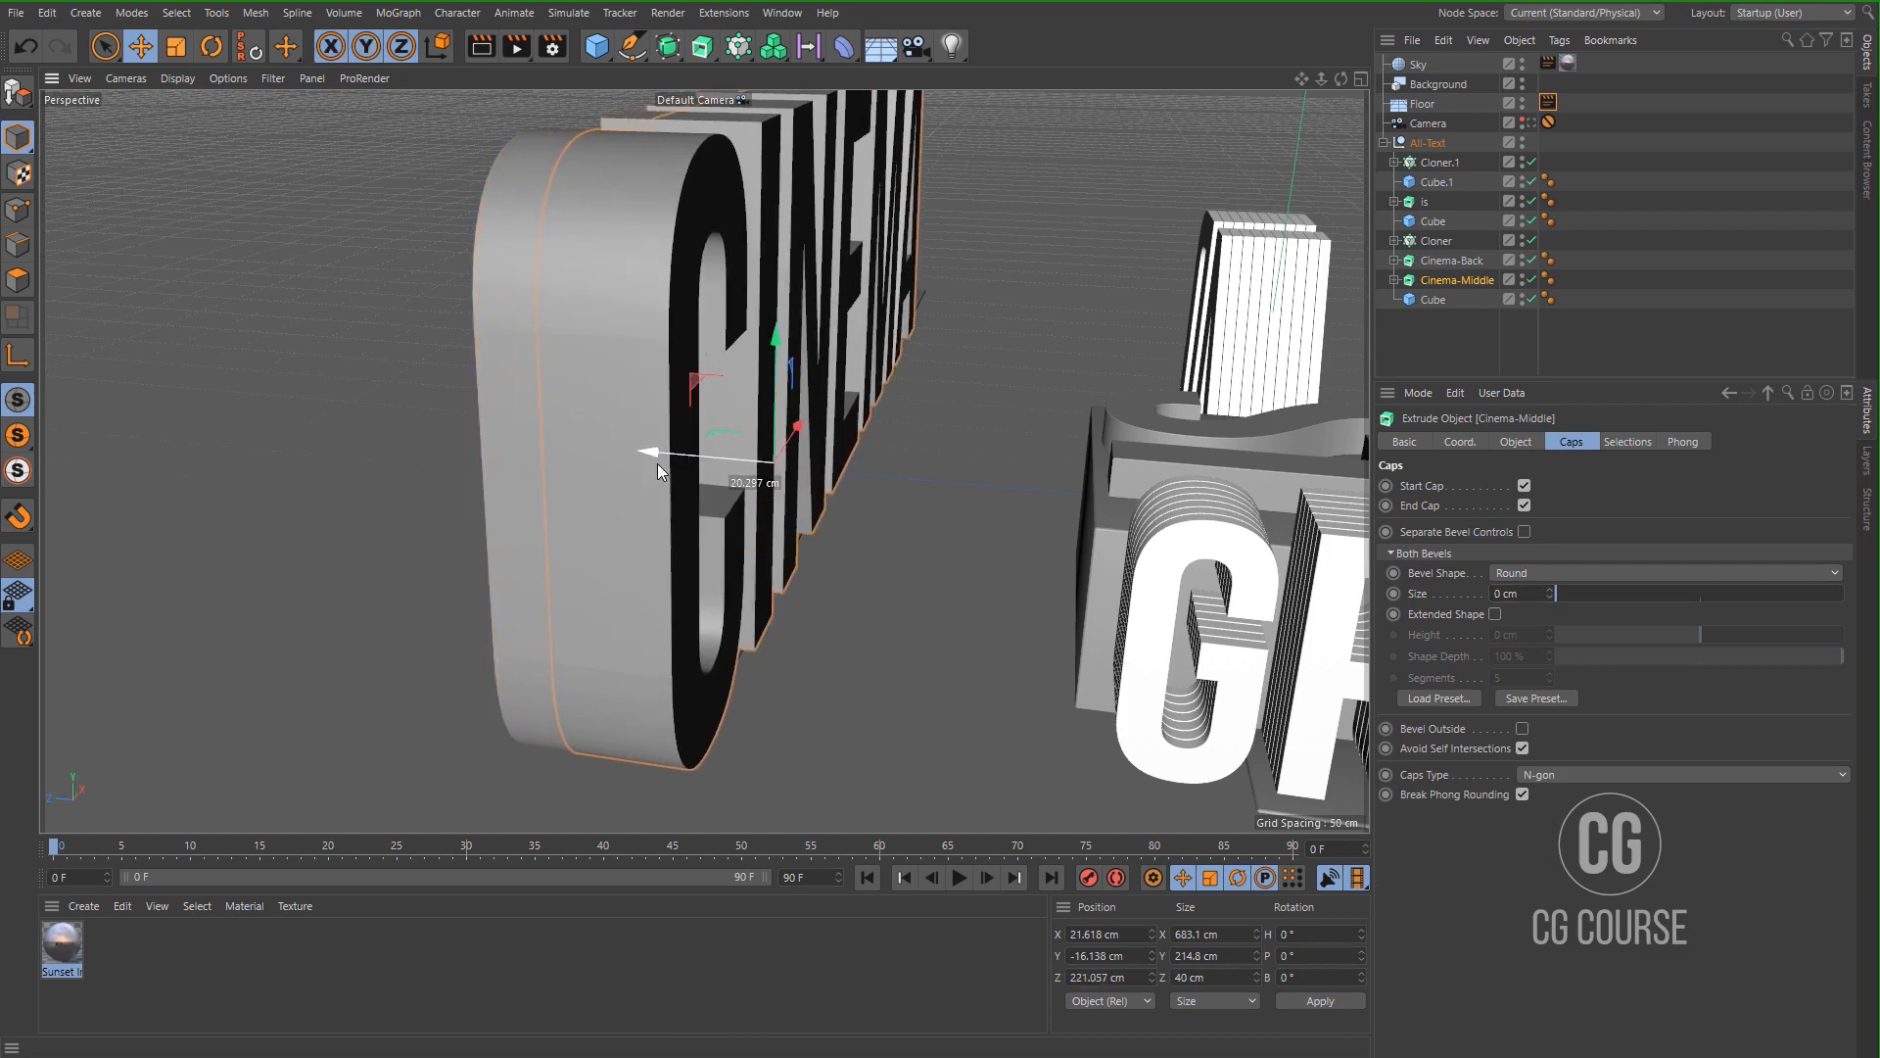
Duplicate the Cinema-Middle extrude object and rename the copy Cinema-Front.
left_click(1425, 345)
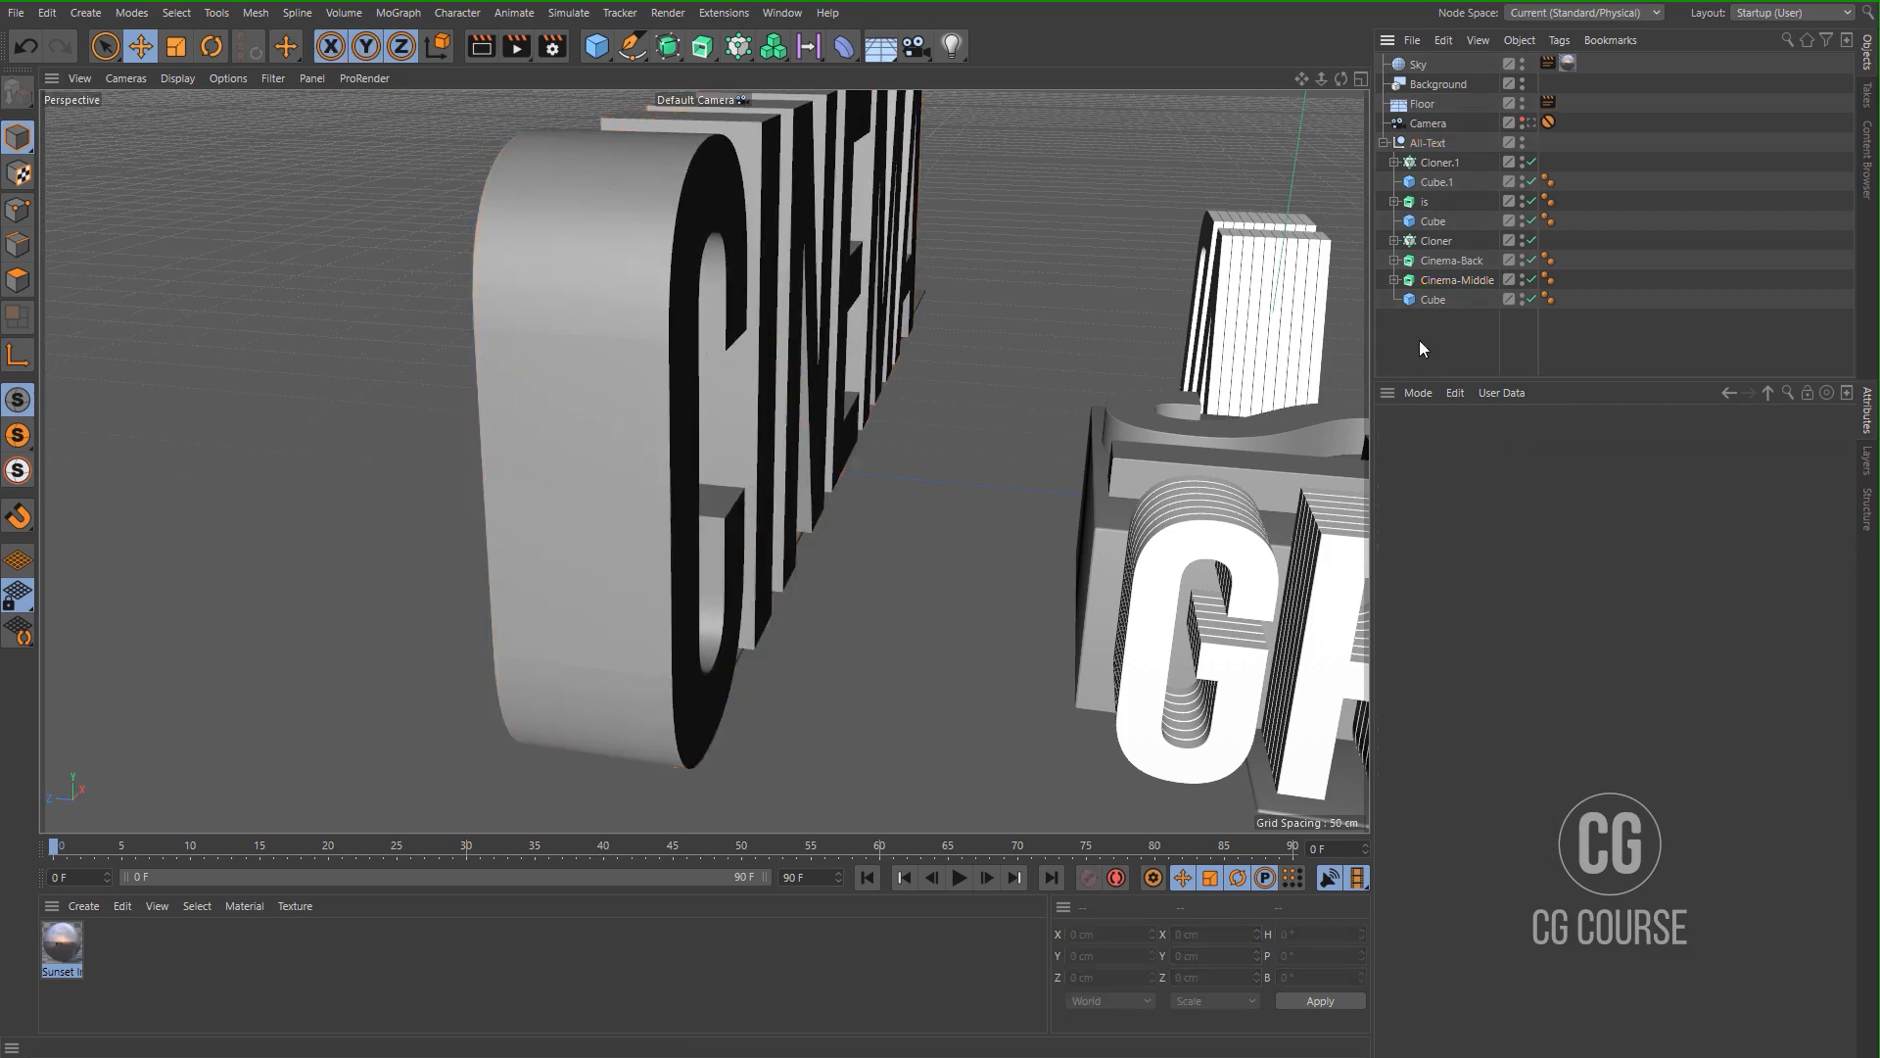
left_click(1451, 281)
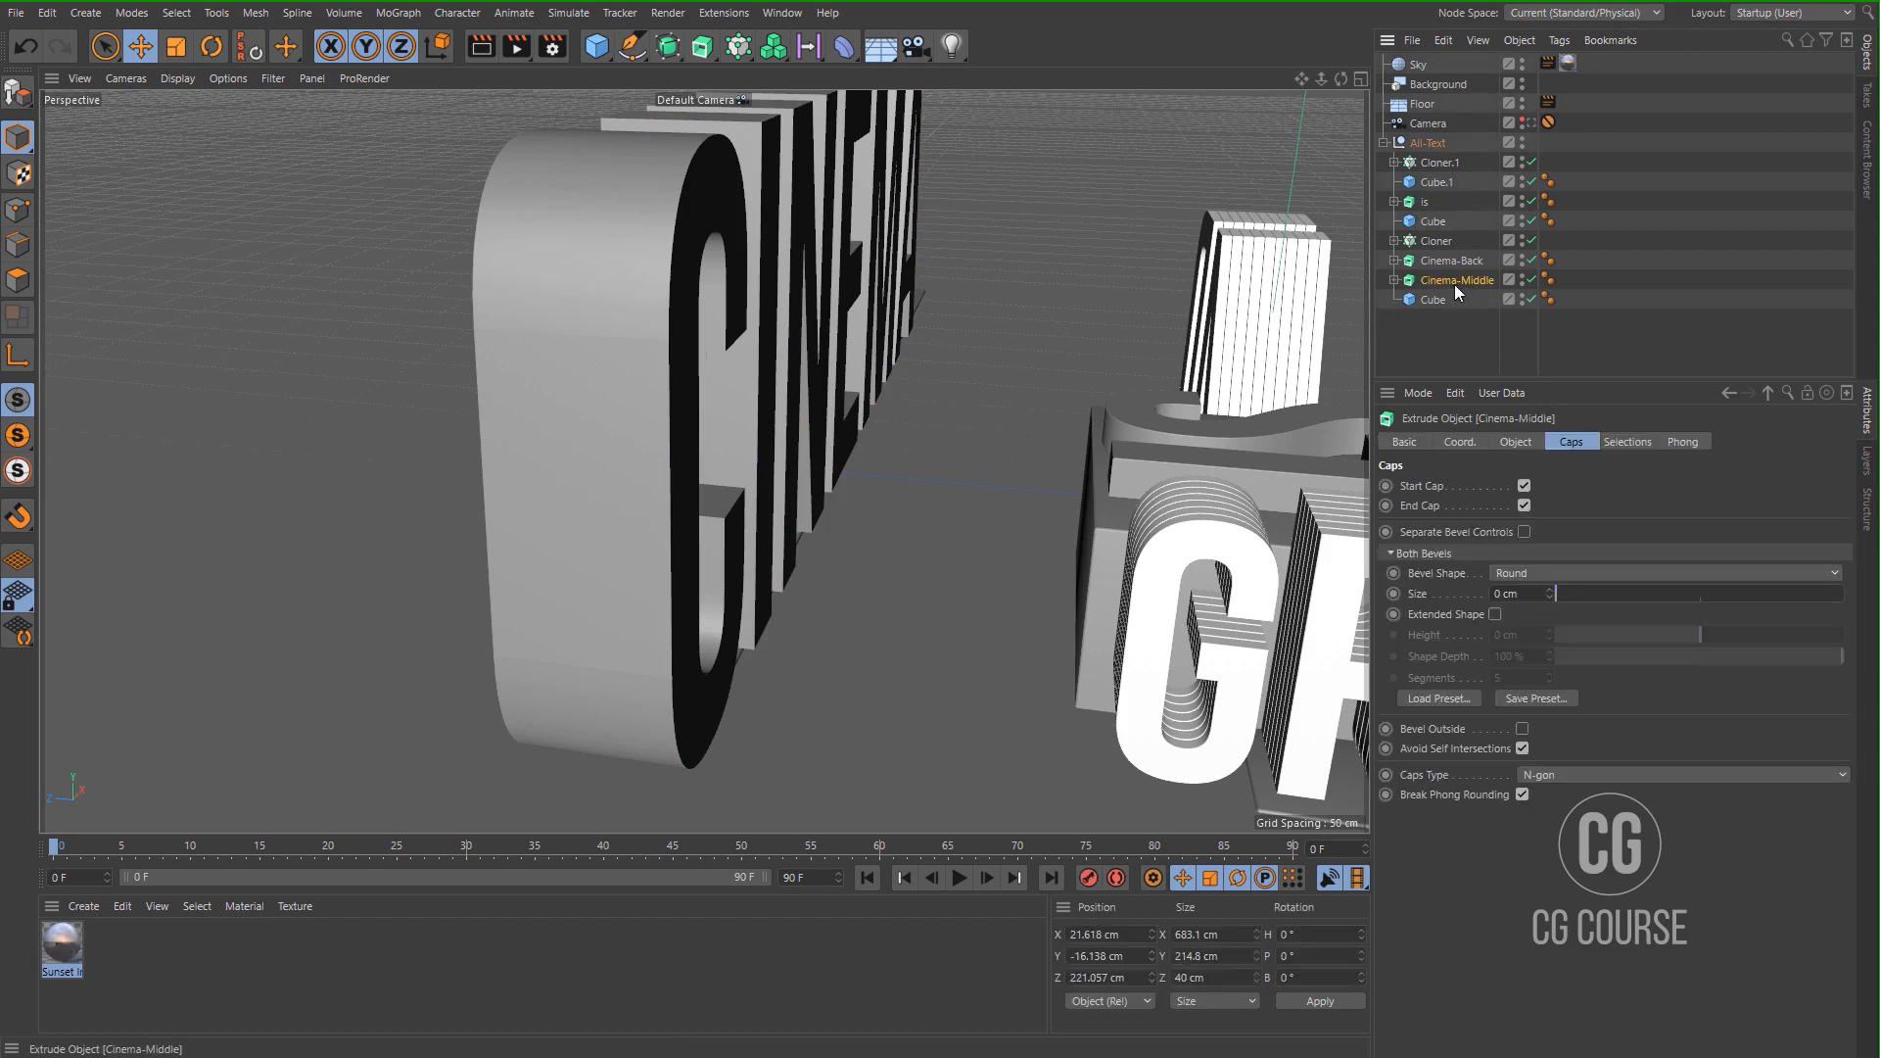
left_click_drag(1451, 292, 1454, 299, "ctrl")
double_click(1459, 300)
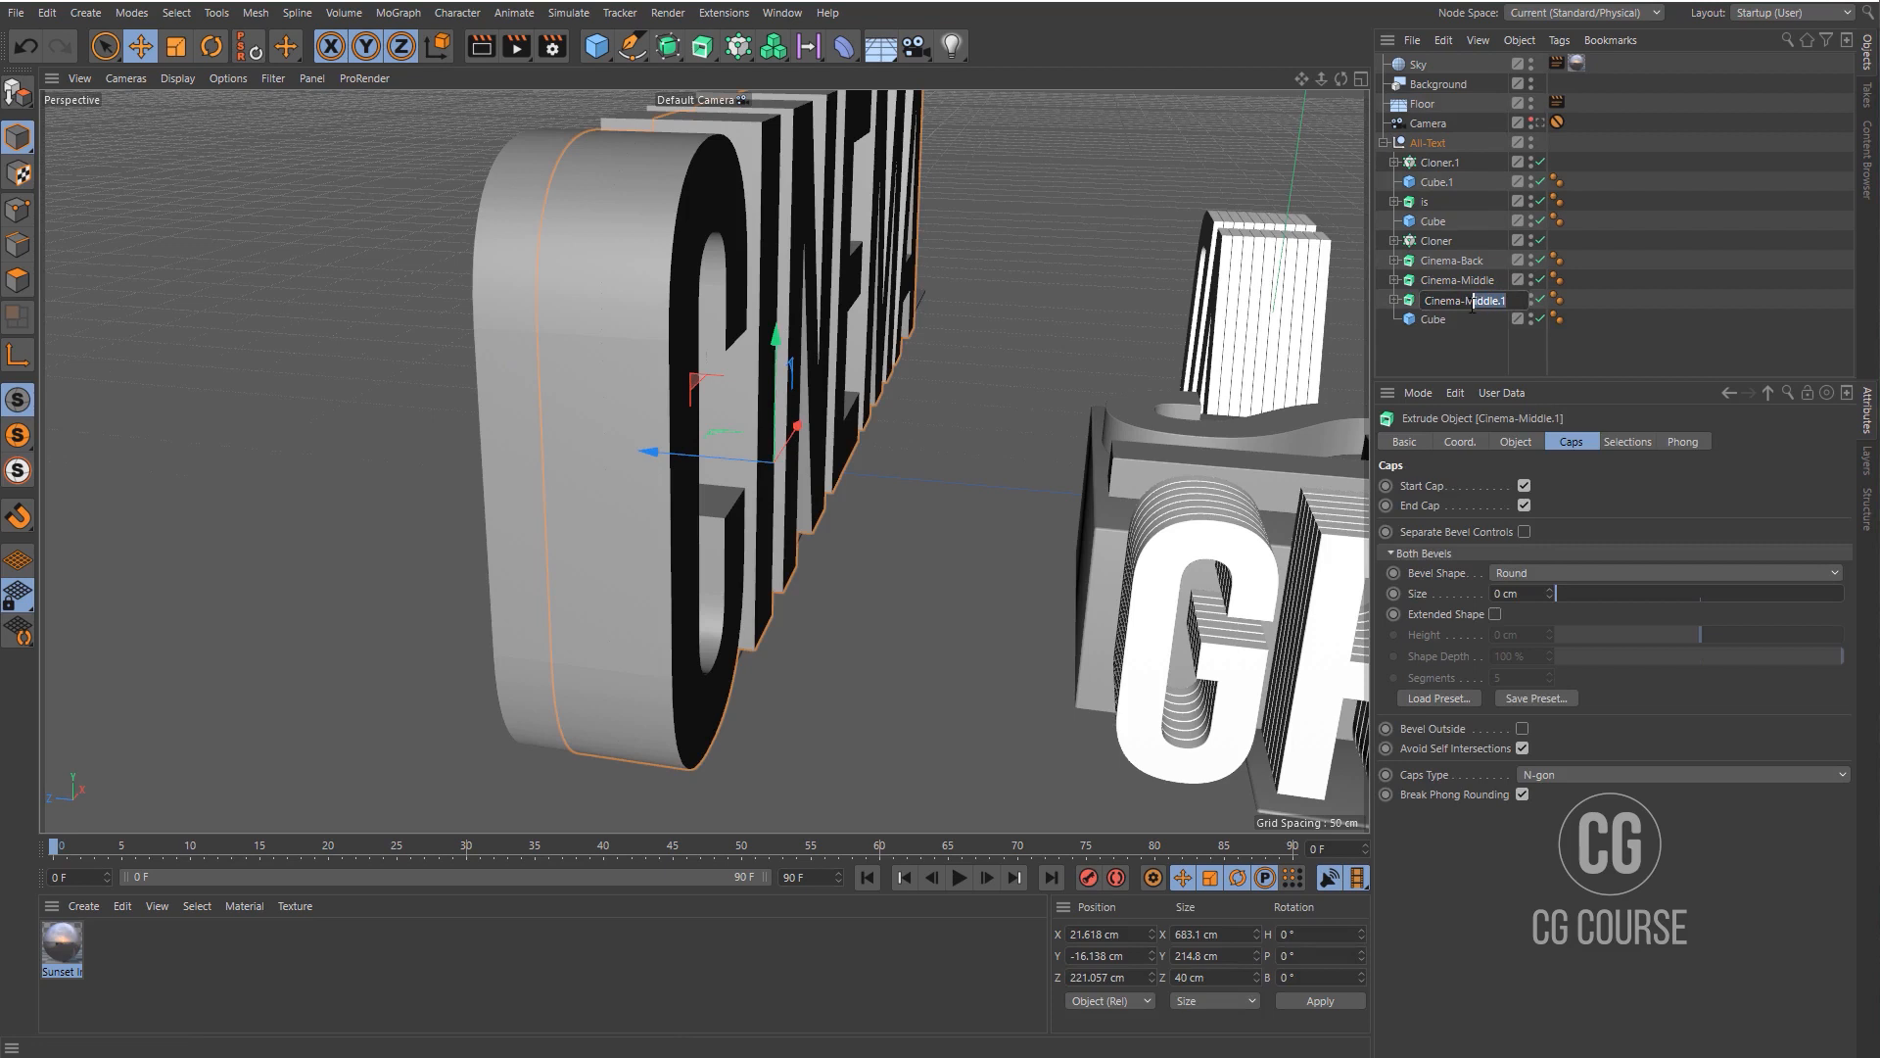
type("Front")
key("Return")
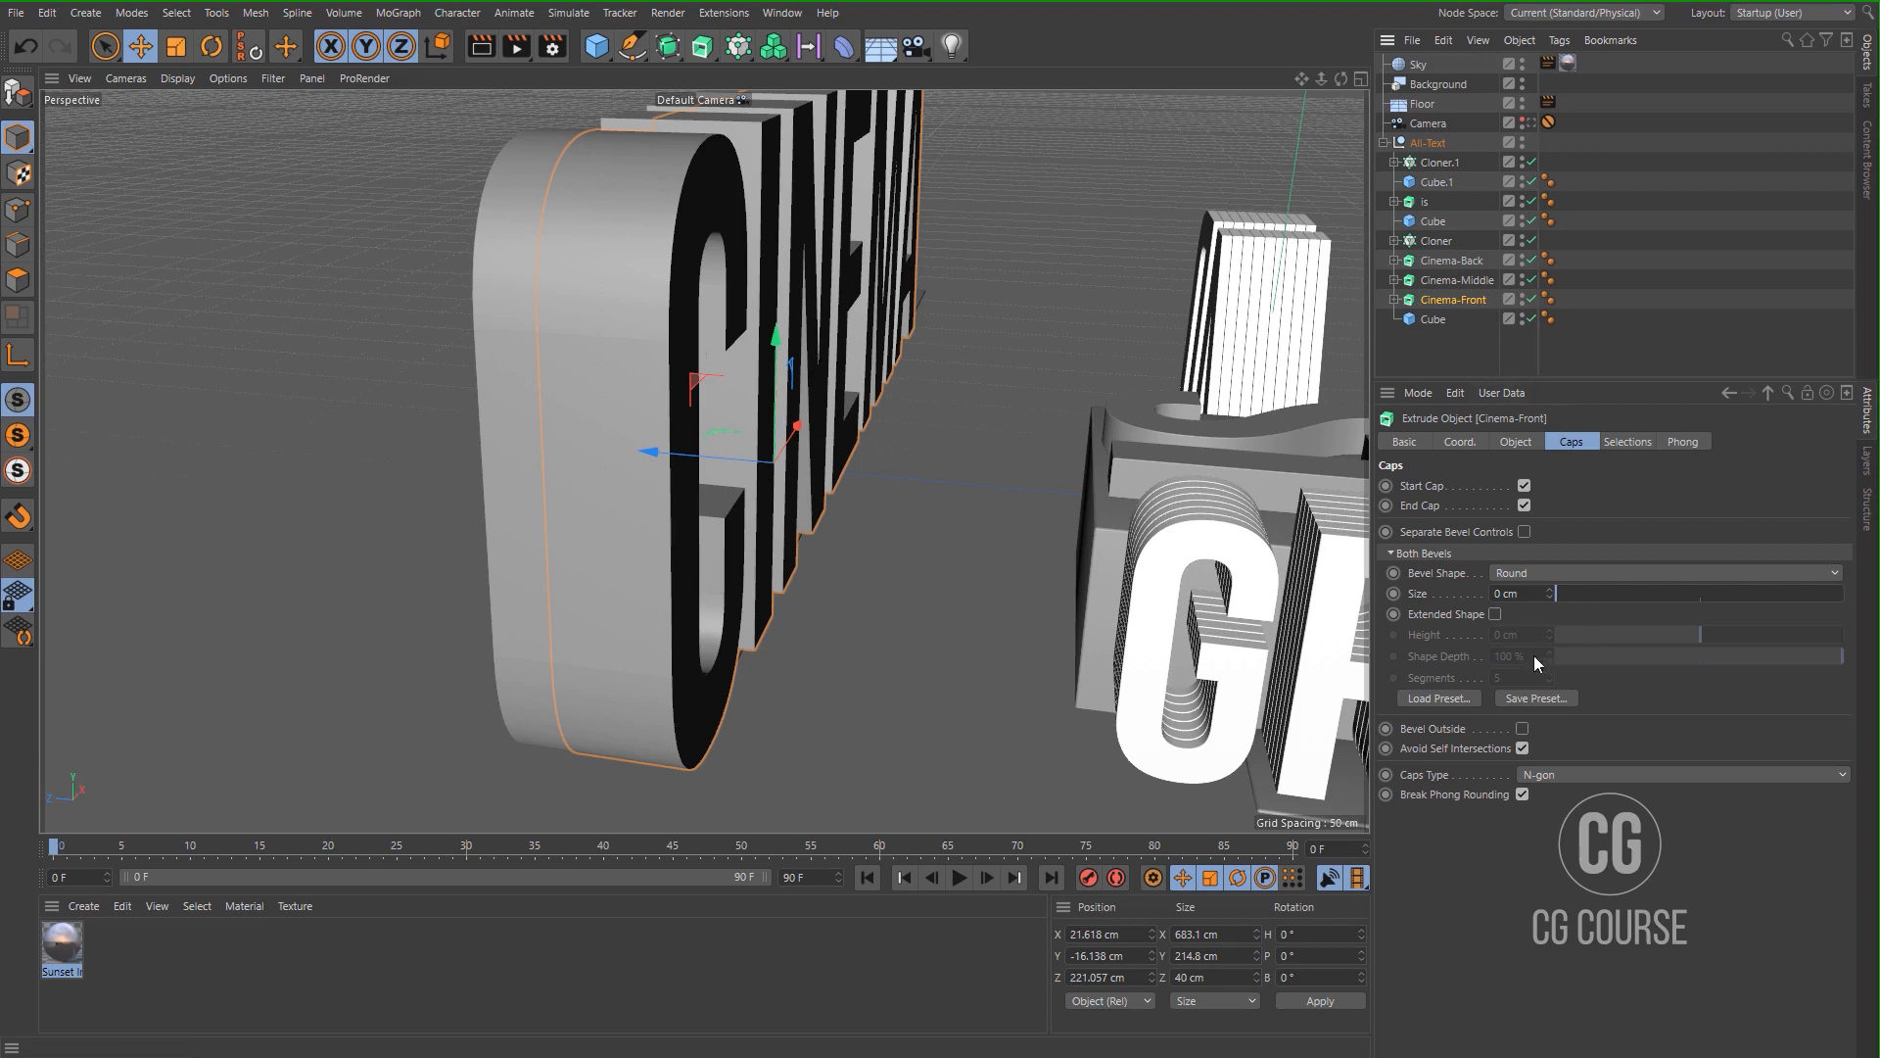
Enable separate bevel controls on Cinema-Front's caps and set its end bevel size to 0.5 cm.
left_click(1523, 533)
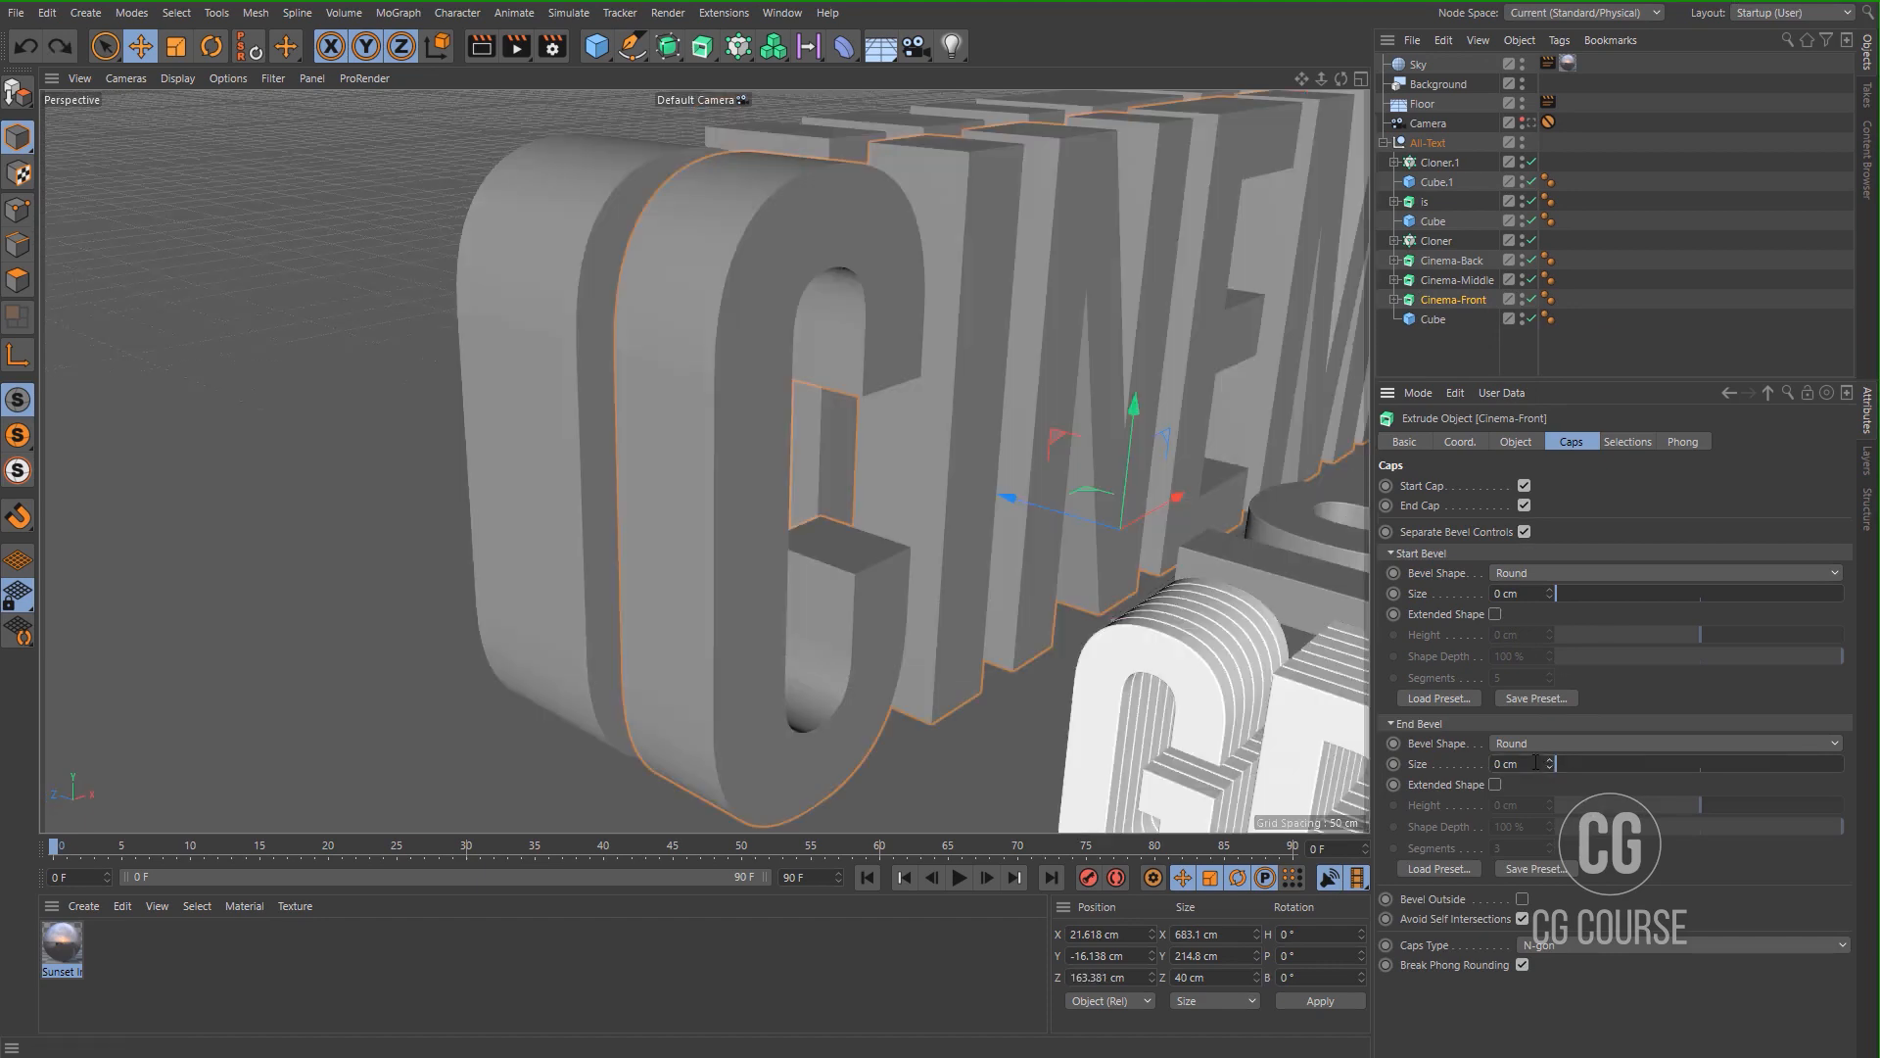
left_click_drag(1524, 765, 1431, 768)
type("0.5")
key("Return")
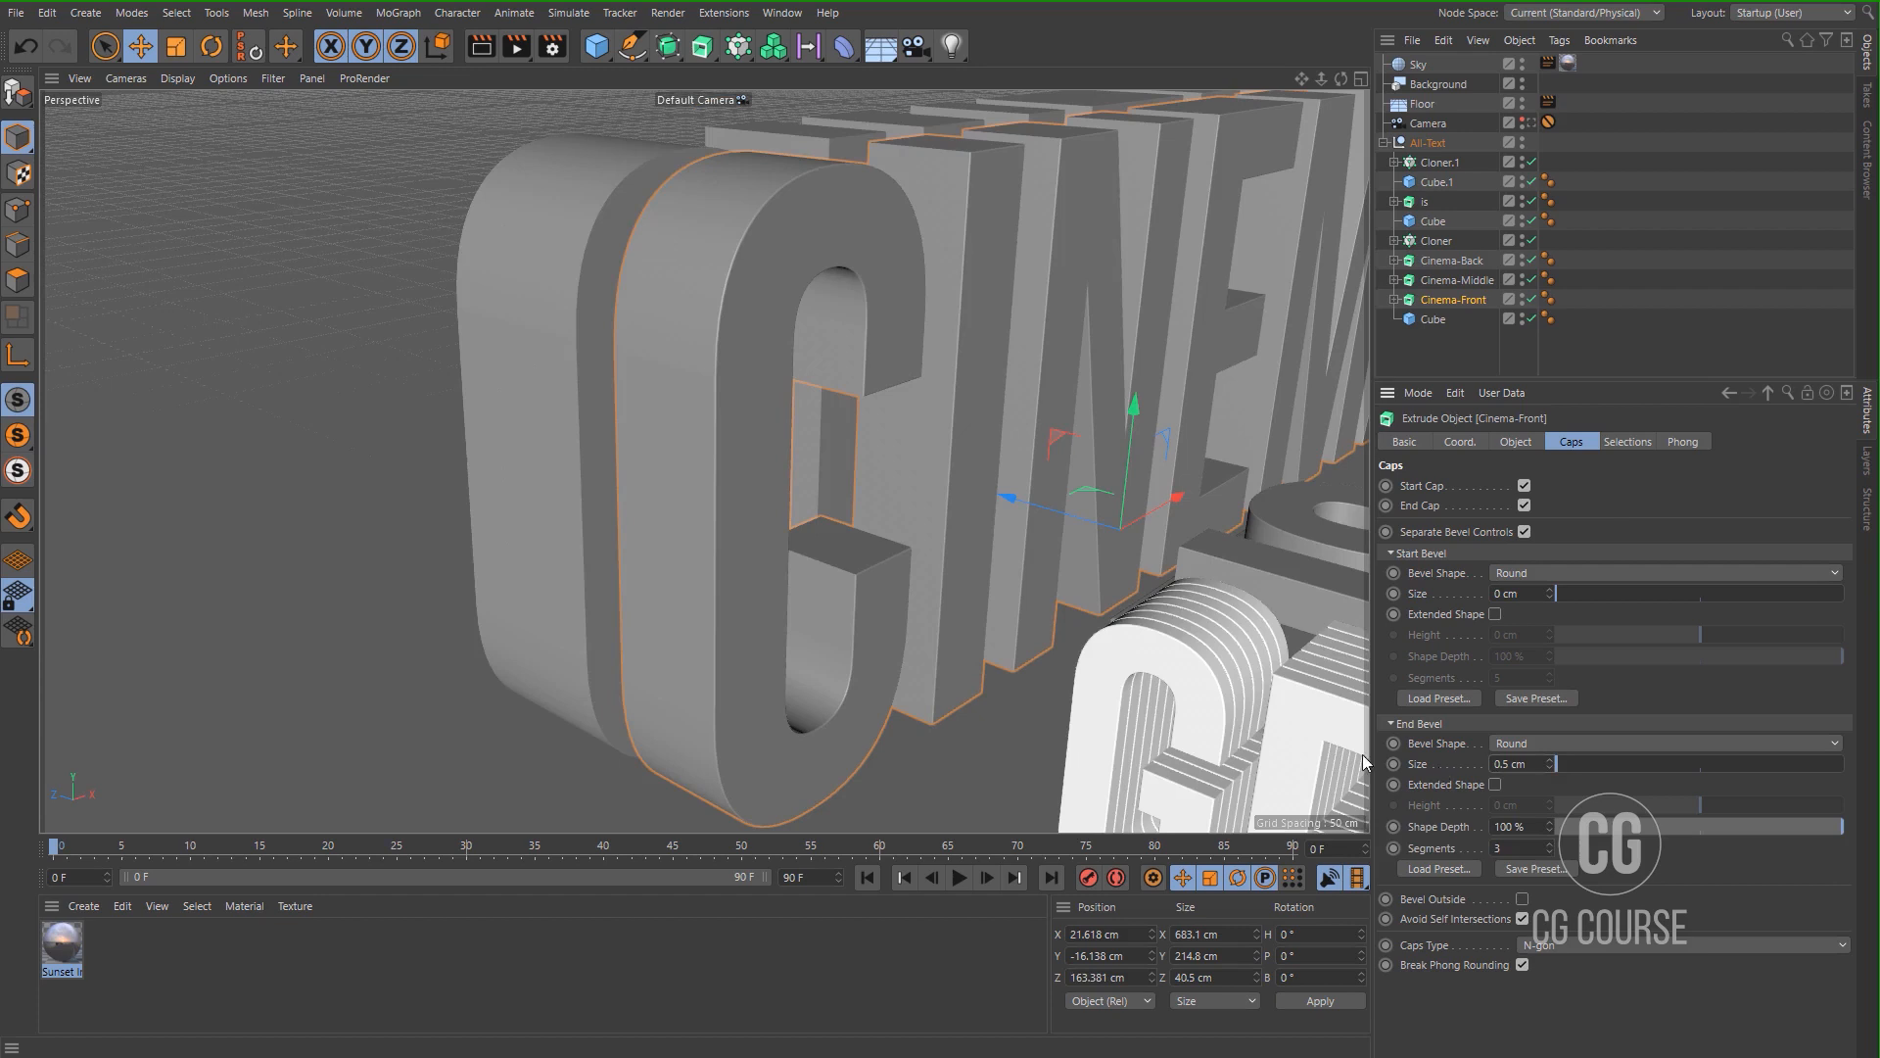
Move Cinema-Front along its depth to about Z 203 cm, against the middle letters, and set its extrusion offset to 20 cm.
left_click_drag(1008, 500, 955, 489)
left_click_drag(590, 377, 725, 421, "alt")
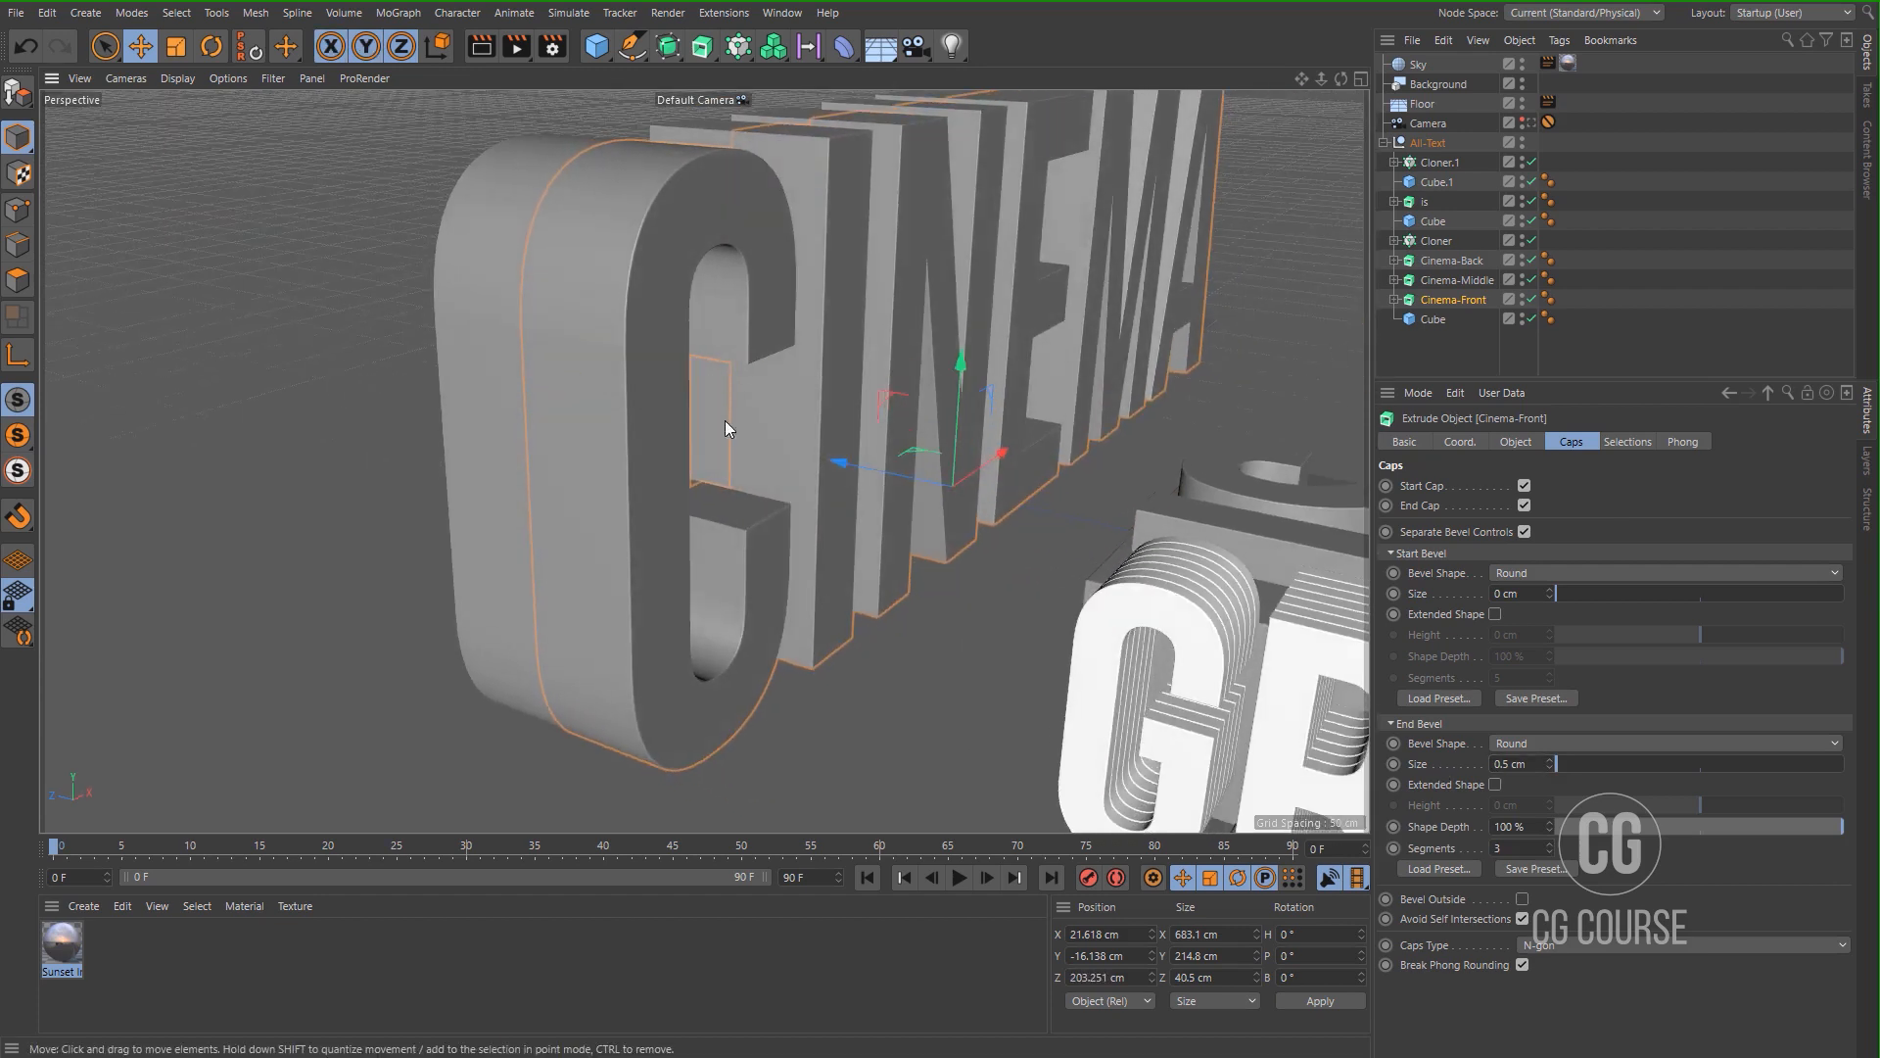
left_click(1516, 443)
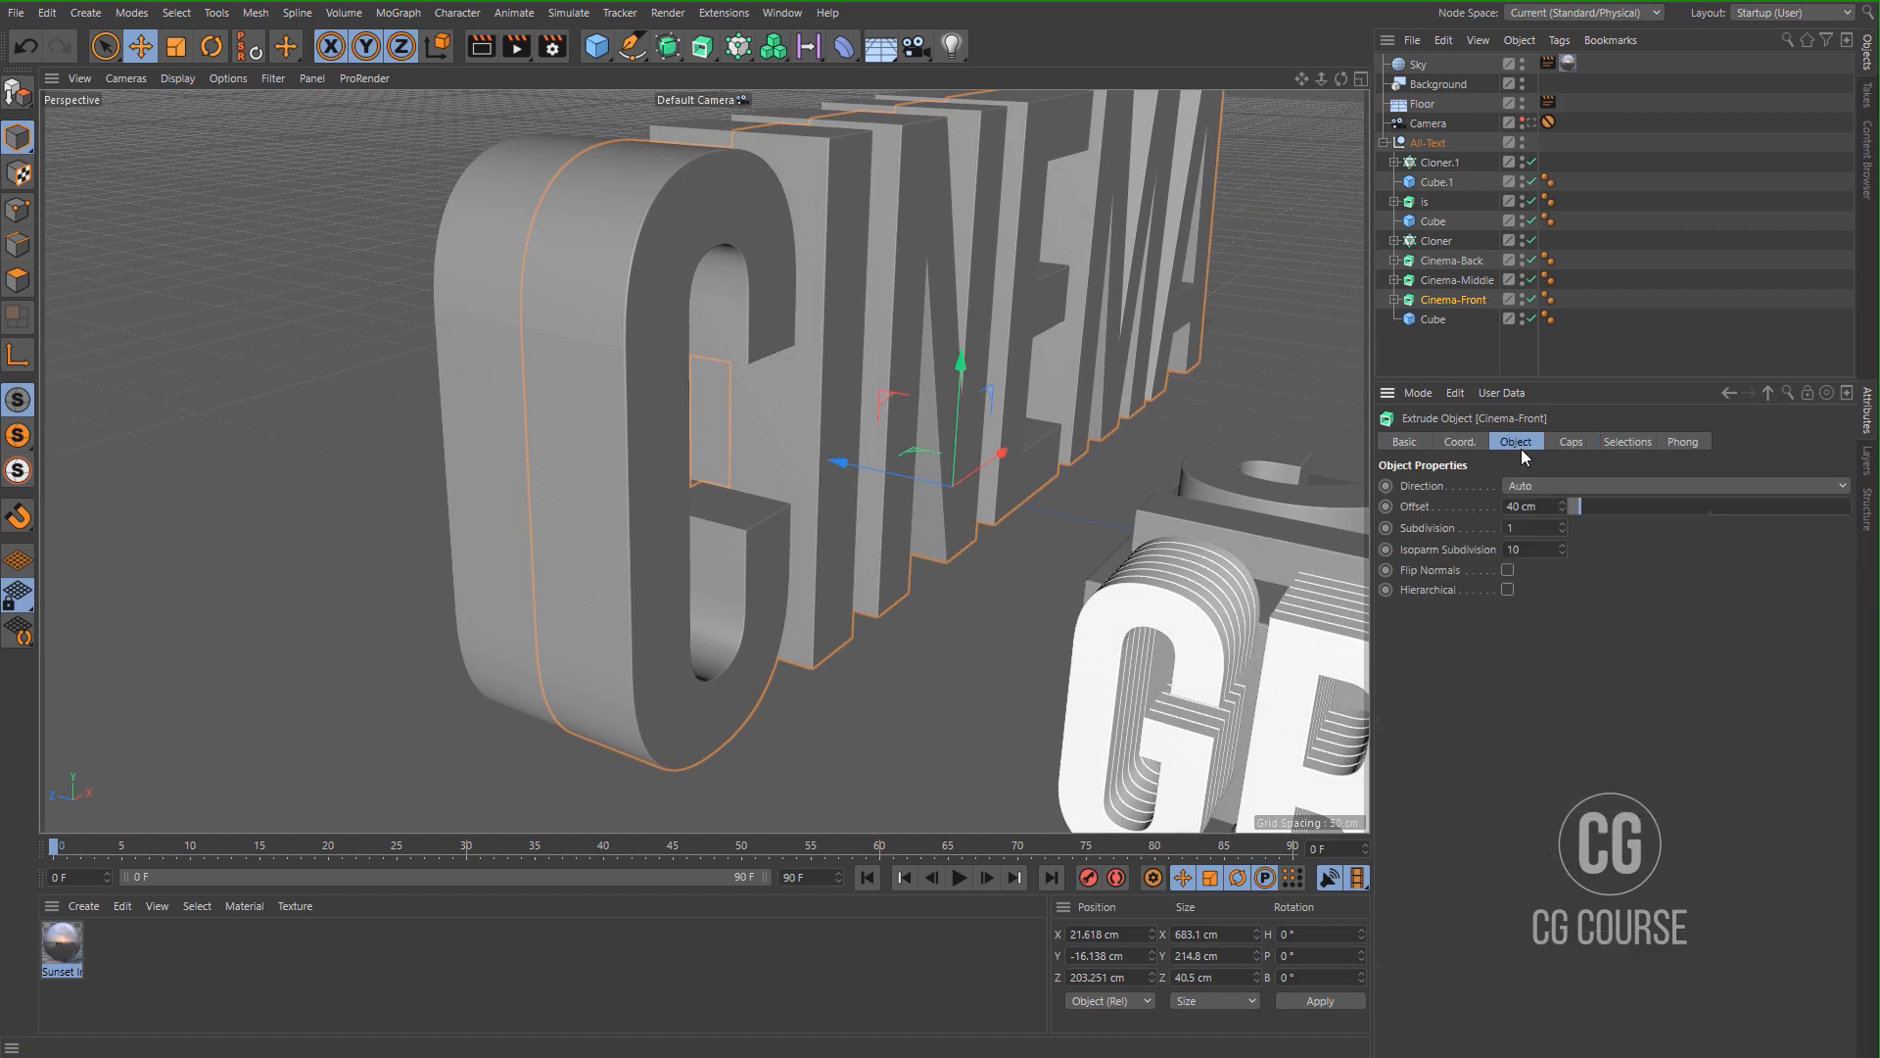
left_click(1543, 506)
type("20")
key("Return")
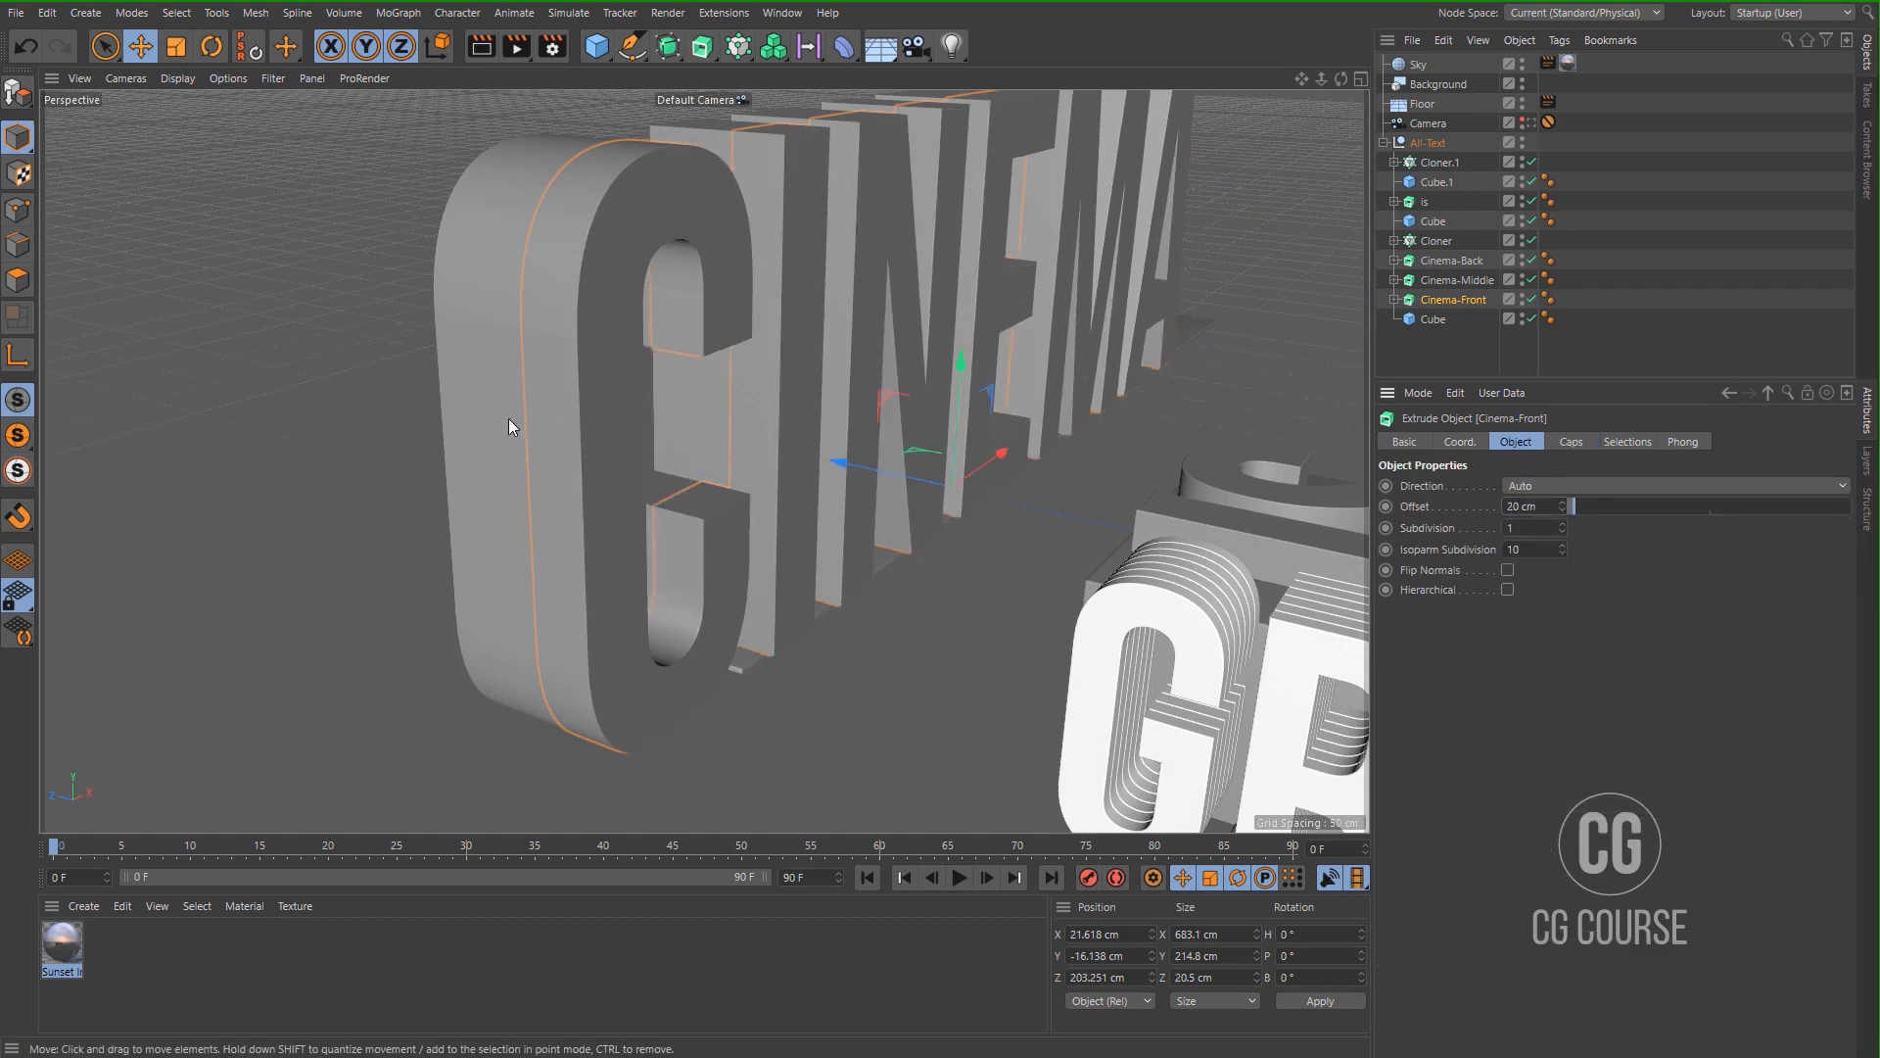
Set the extrusion offset of the Cinema-Back letters to 20 cm.
left_click(468, 403)
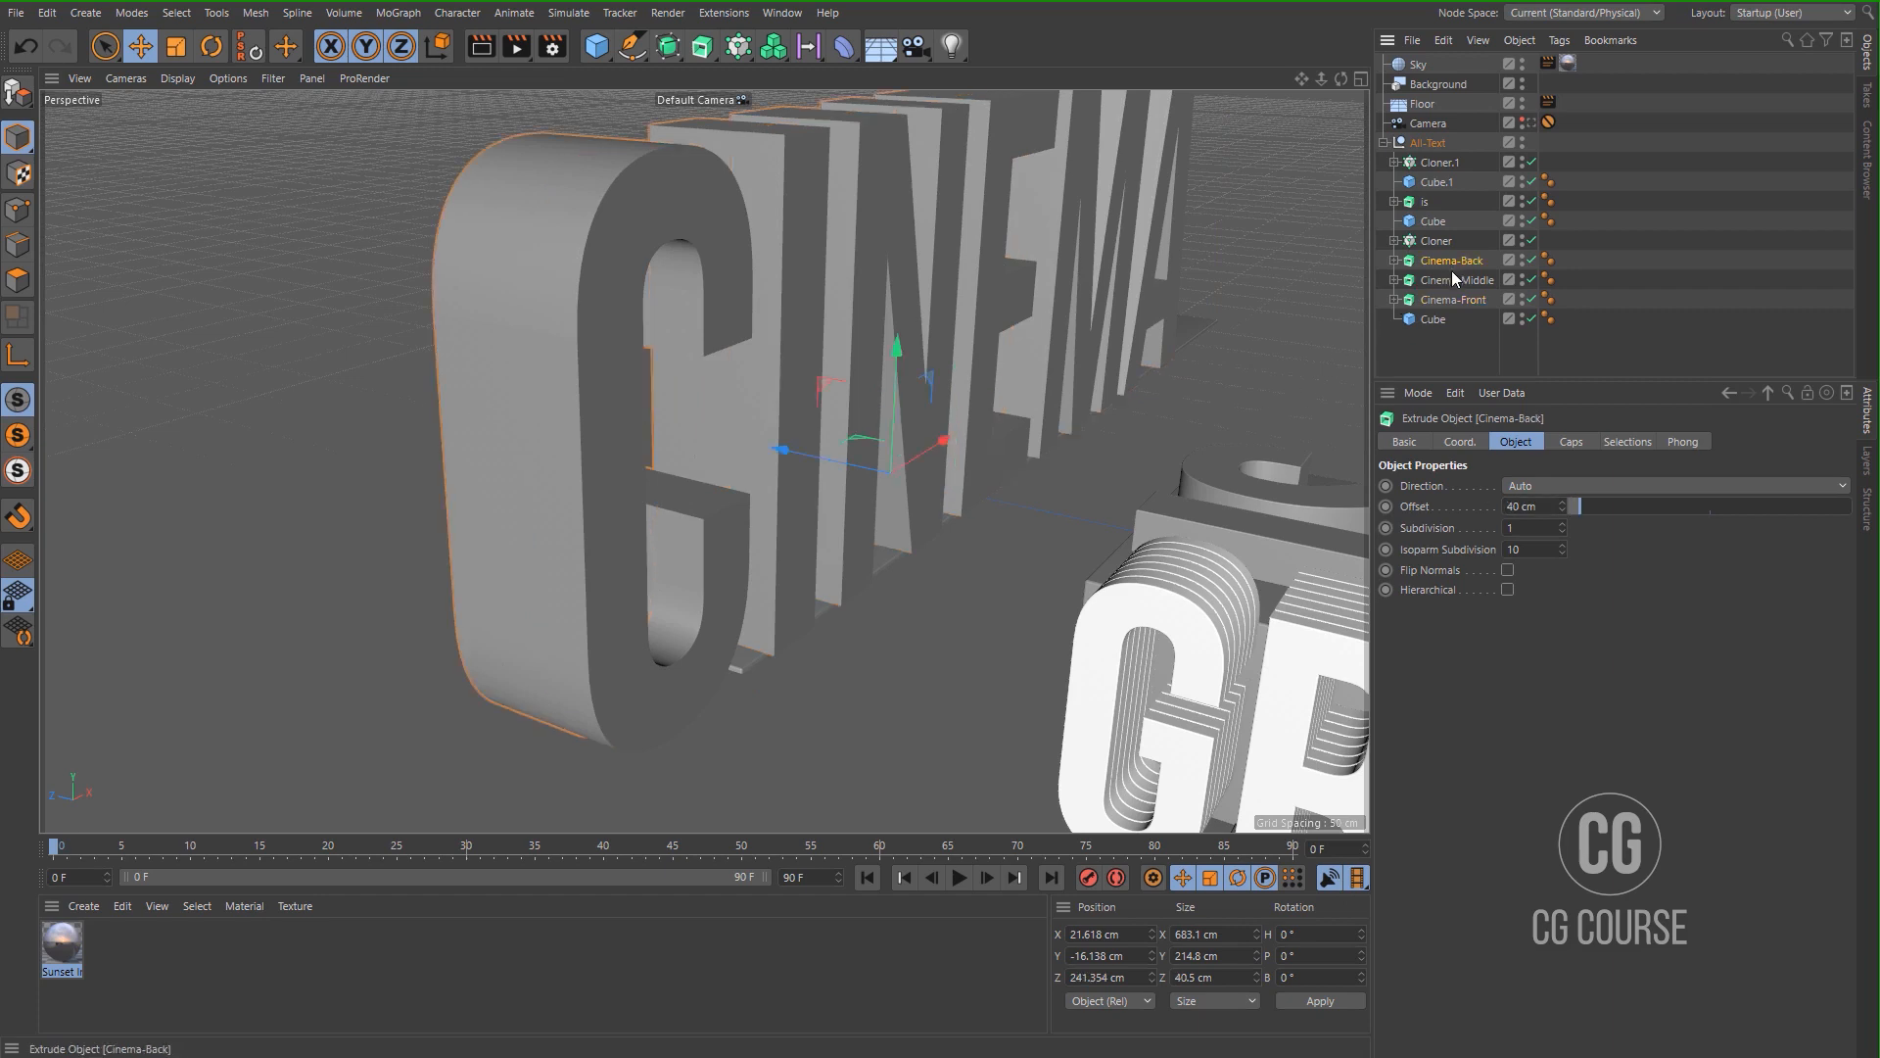
left_click_drag(1547, 506, 1508, 506)
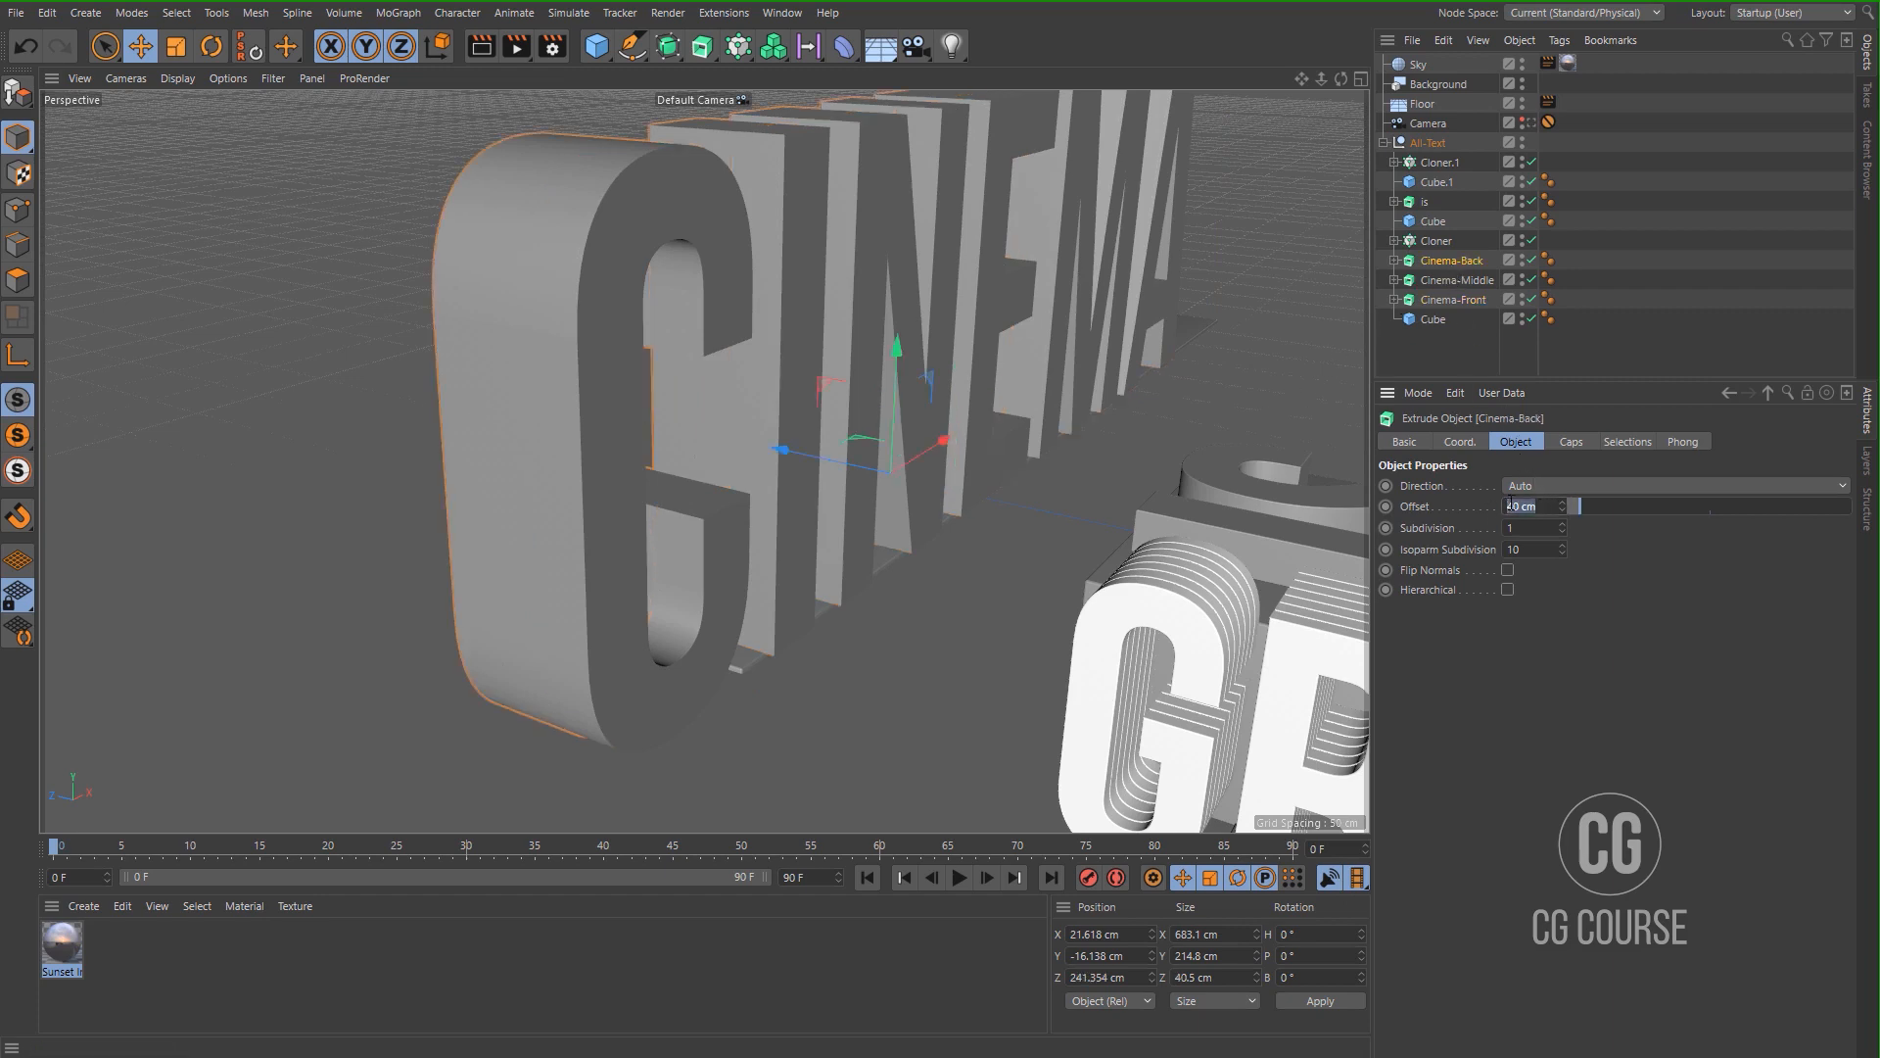
type("20")
key("Return")
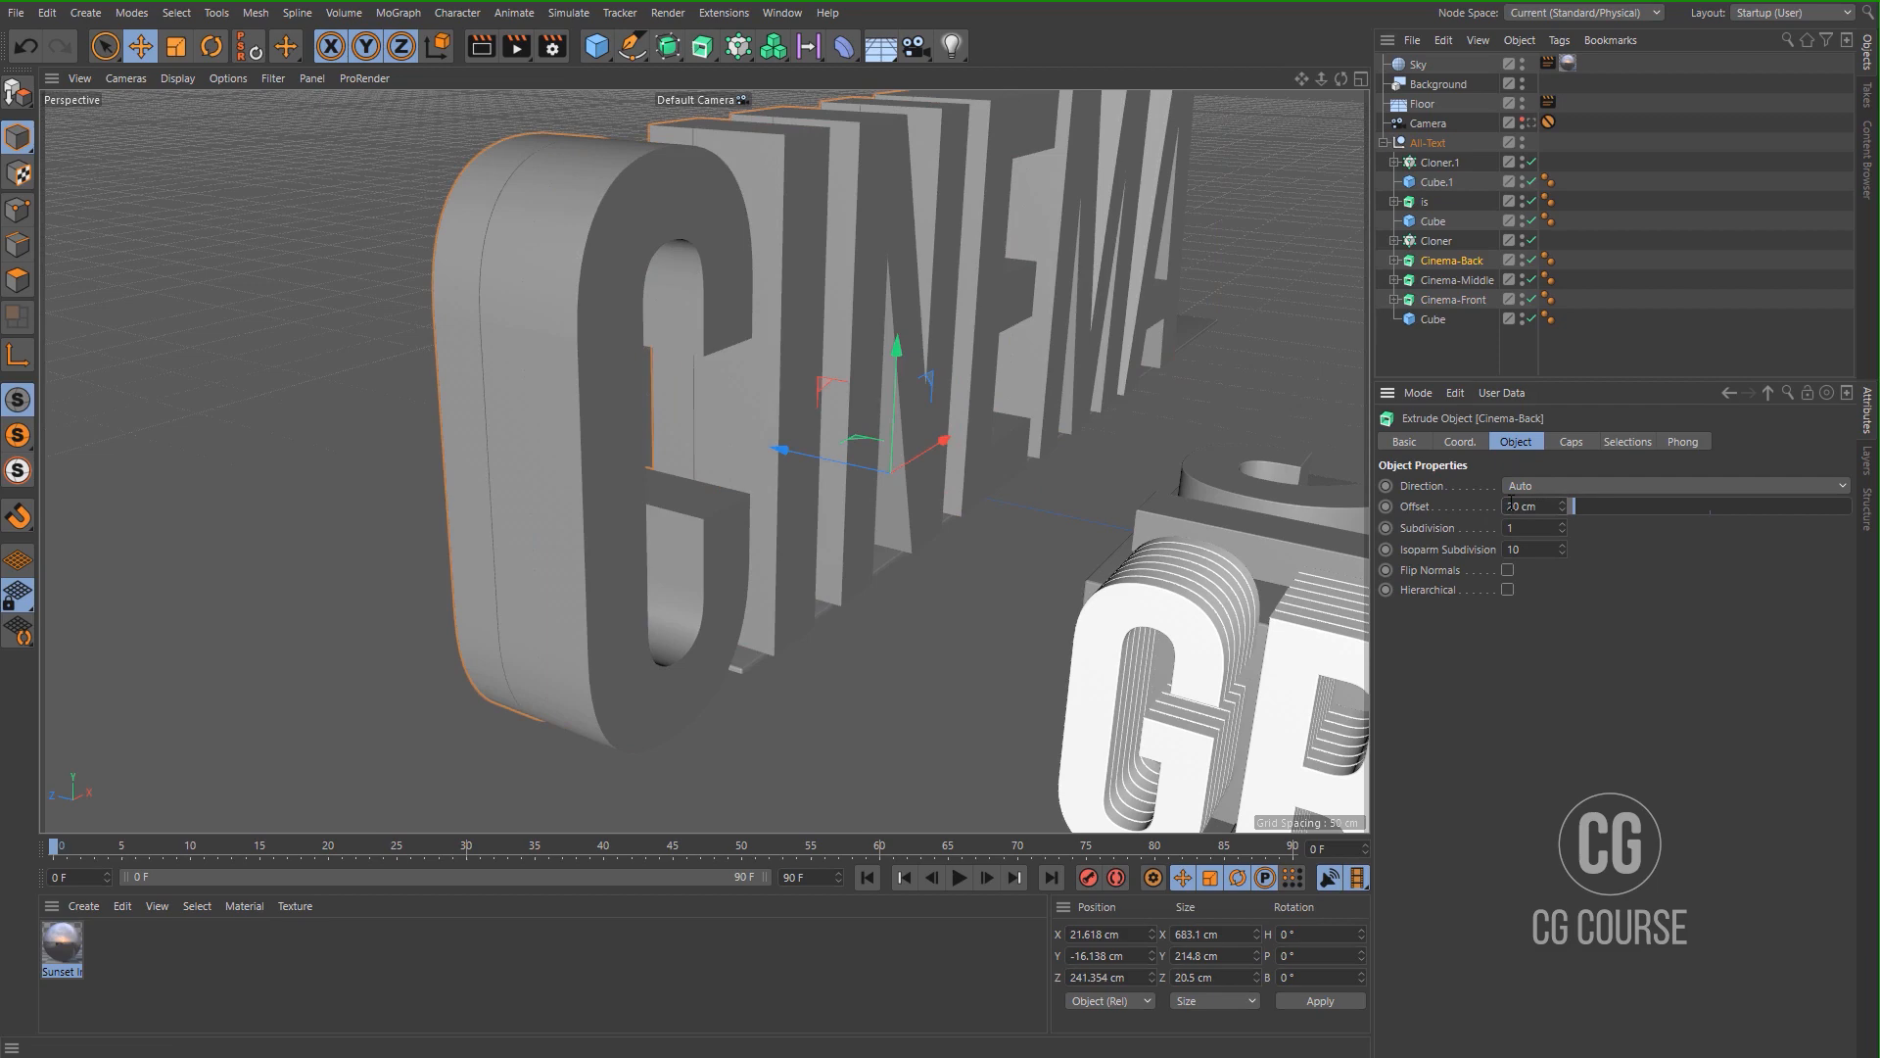
left_click_drag(674, 412, 638, 460, "alt")
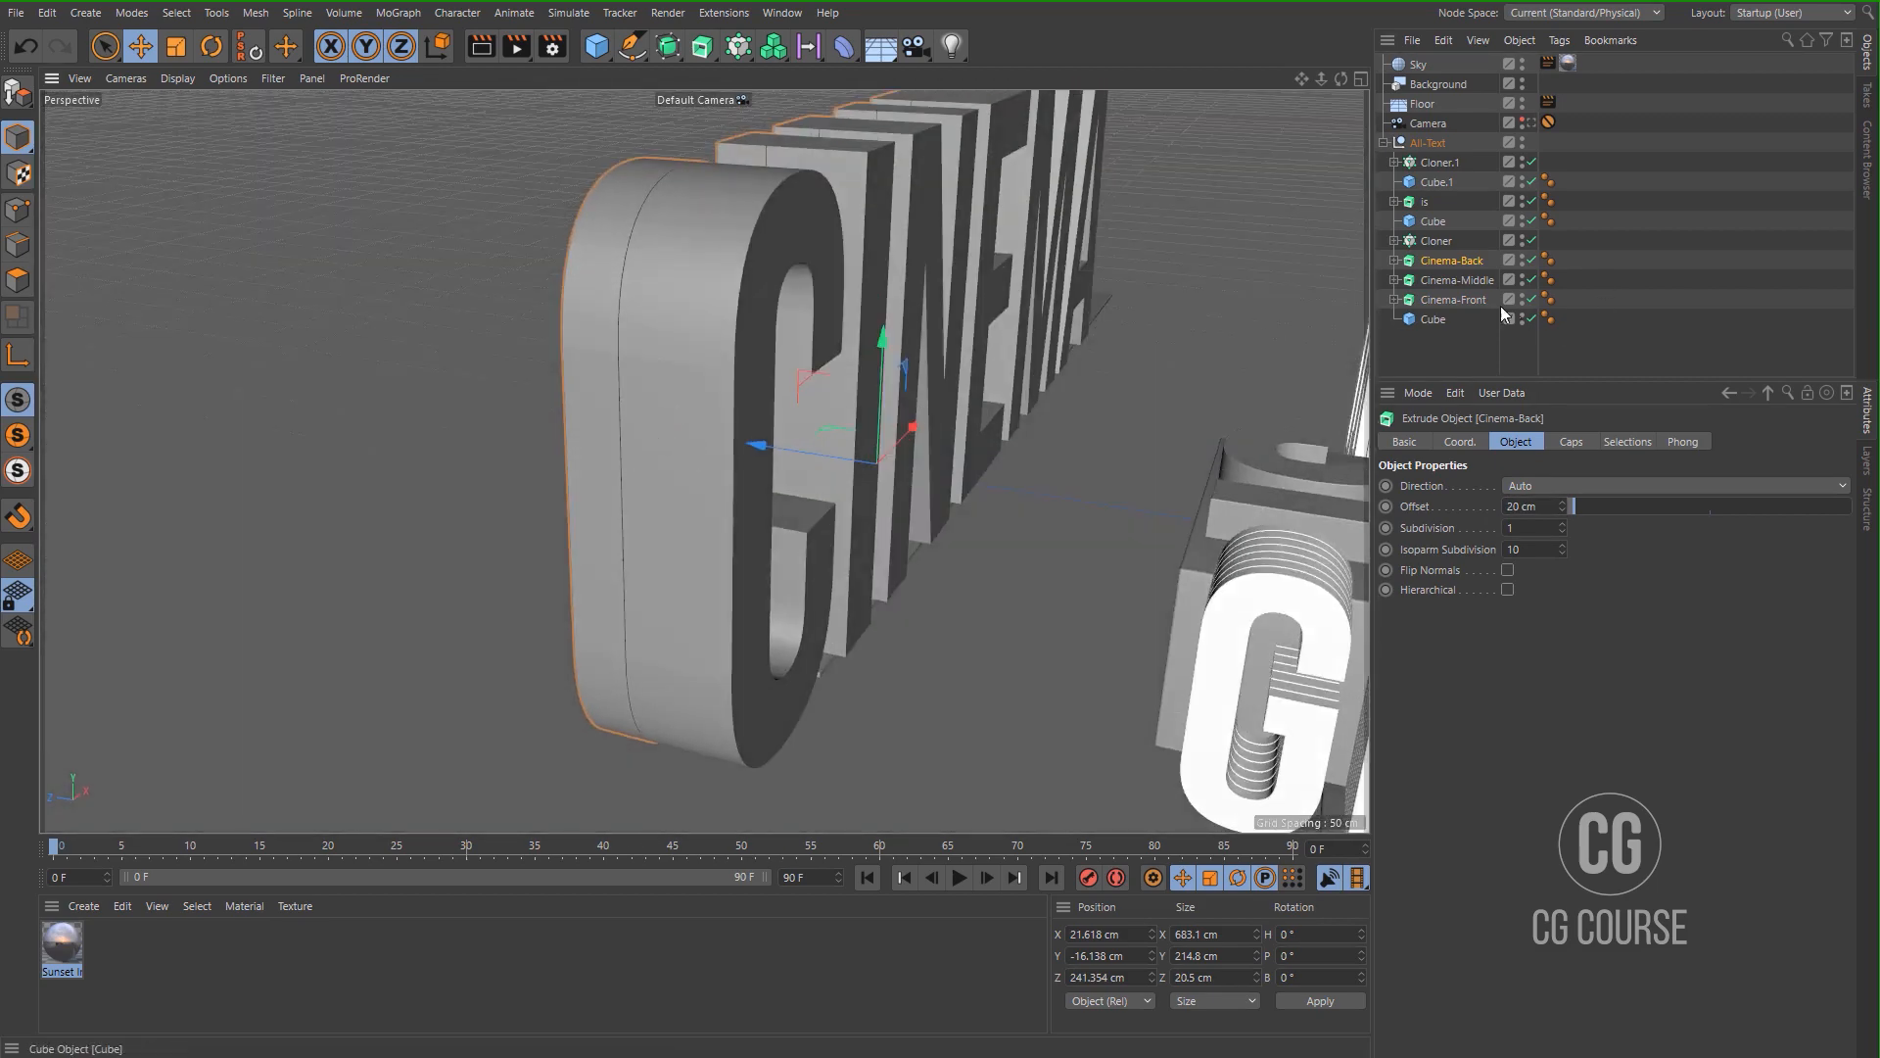
Try a 10 cm extrusion offset on Cinema-Middle and nudge it along Z to about 222.8 cm.
left_click(1457, 280)
left_click(1519, 506)
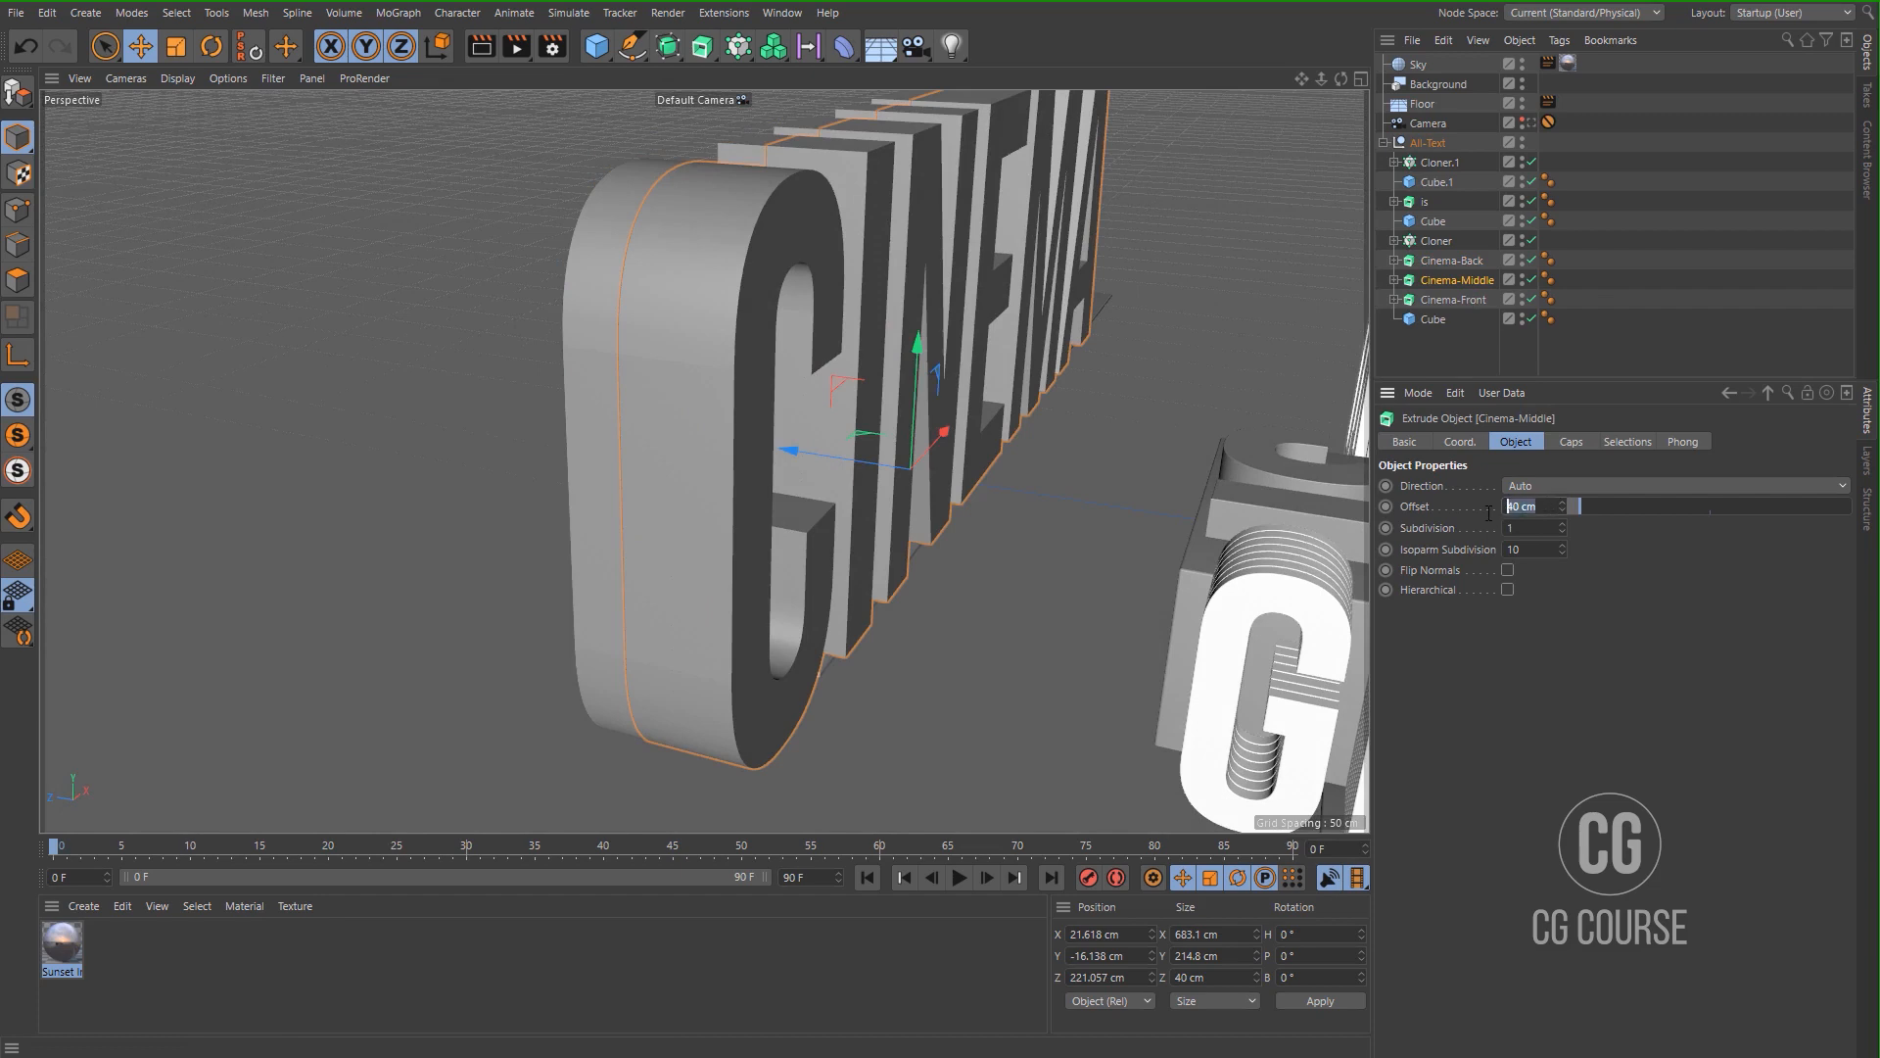
type("10")
key("Return")
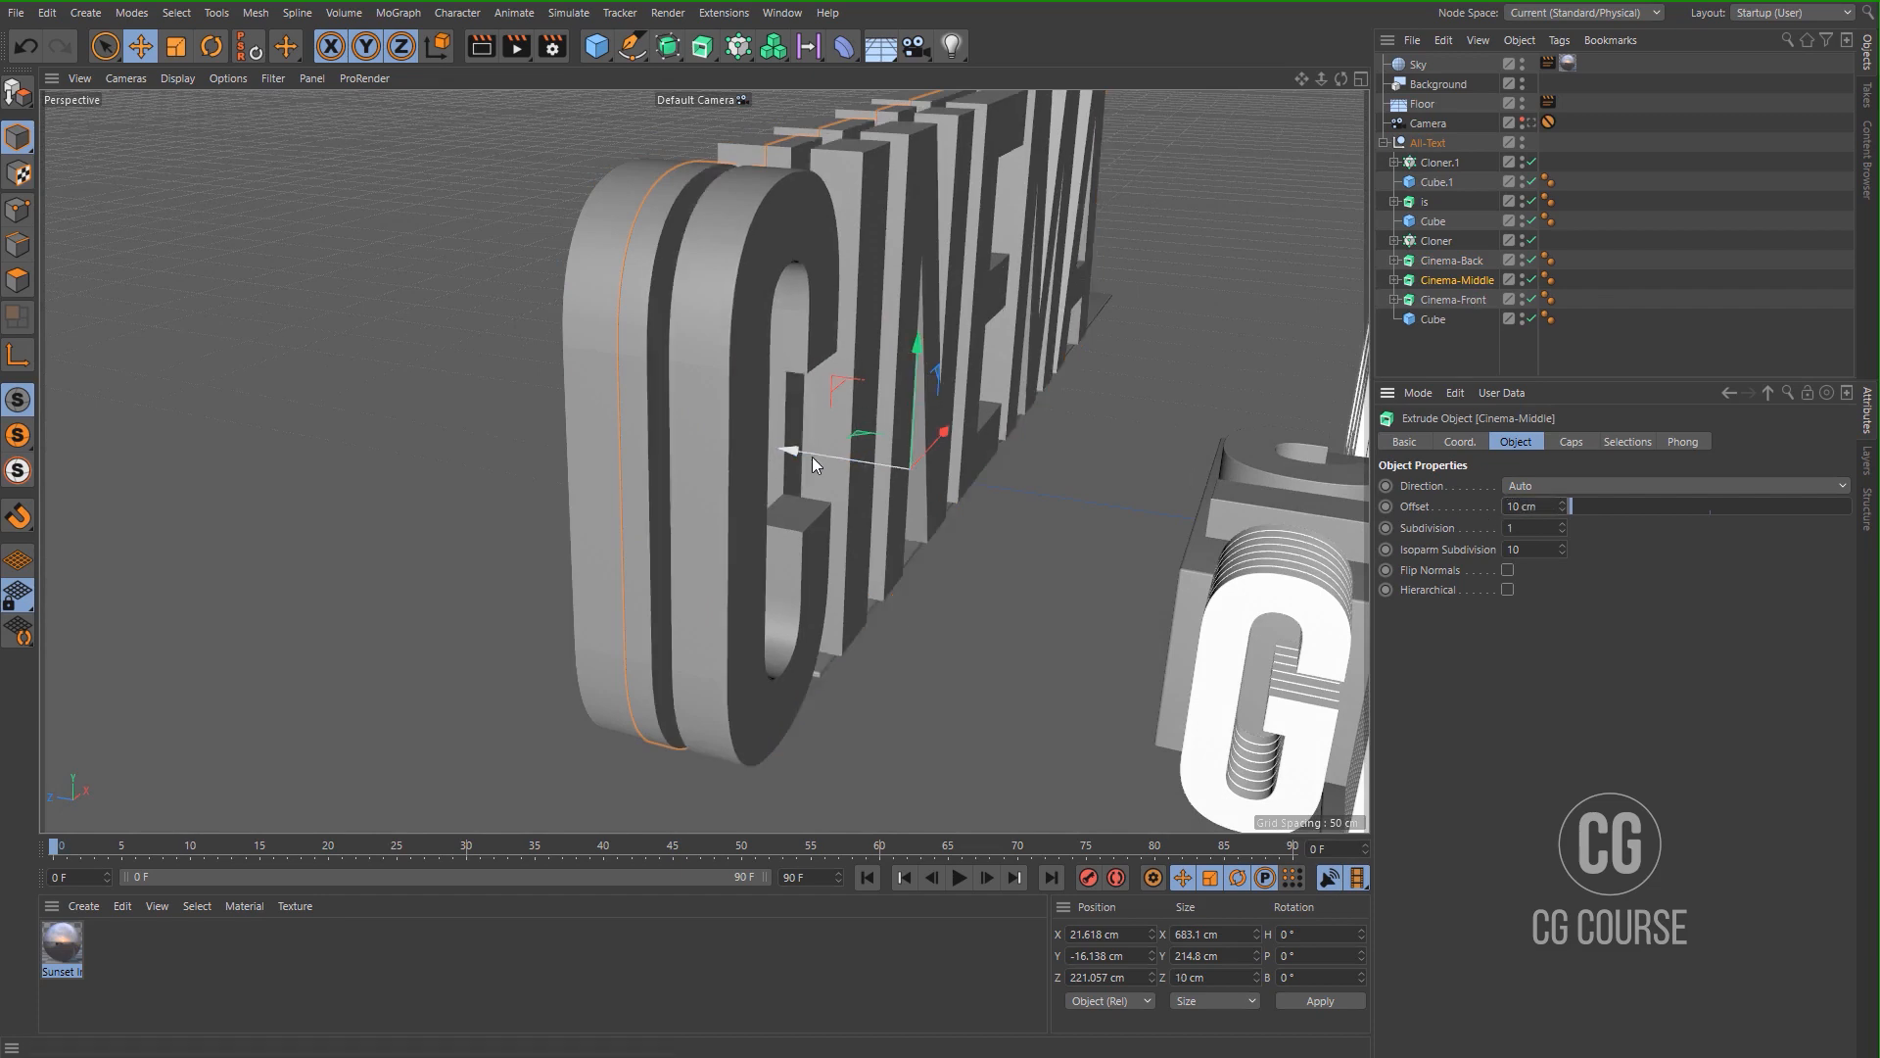
left_click_drag(812, 456, 804, 456)
left_click(1596, 319)
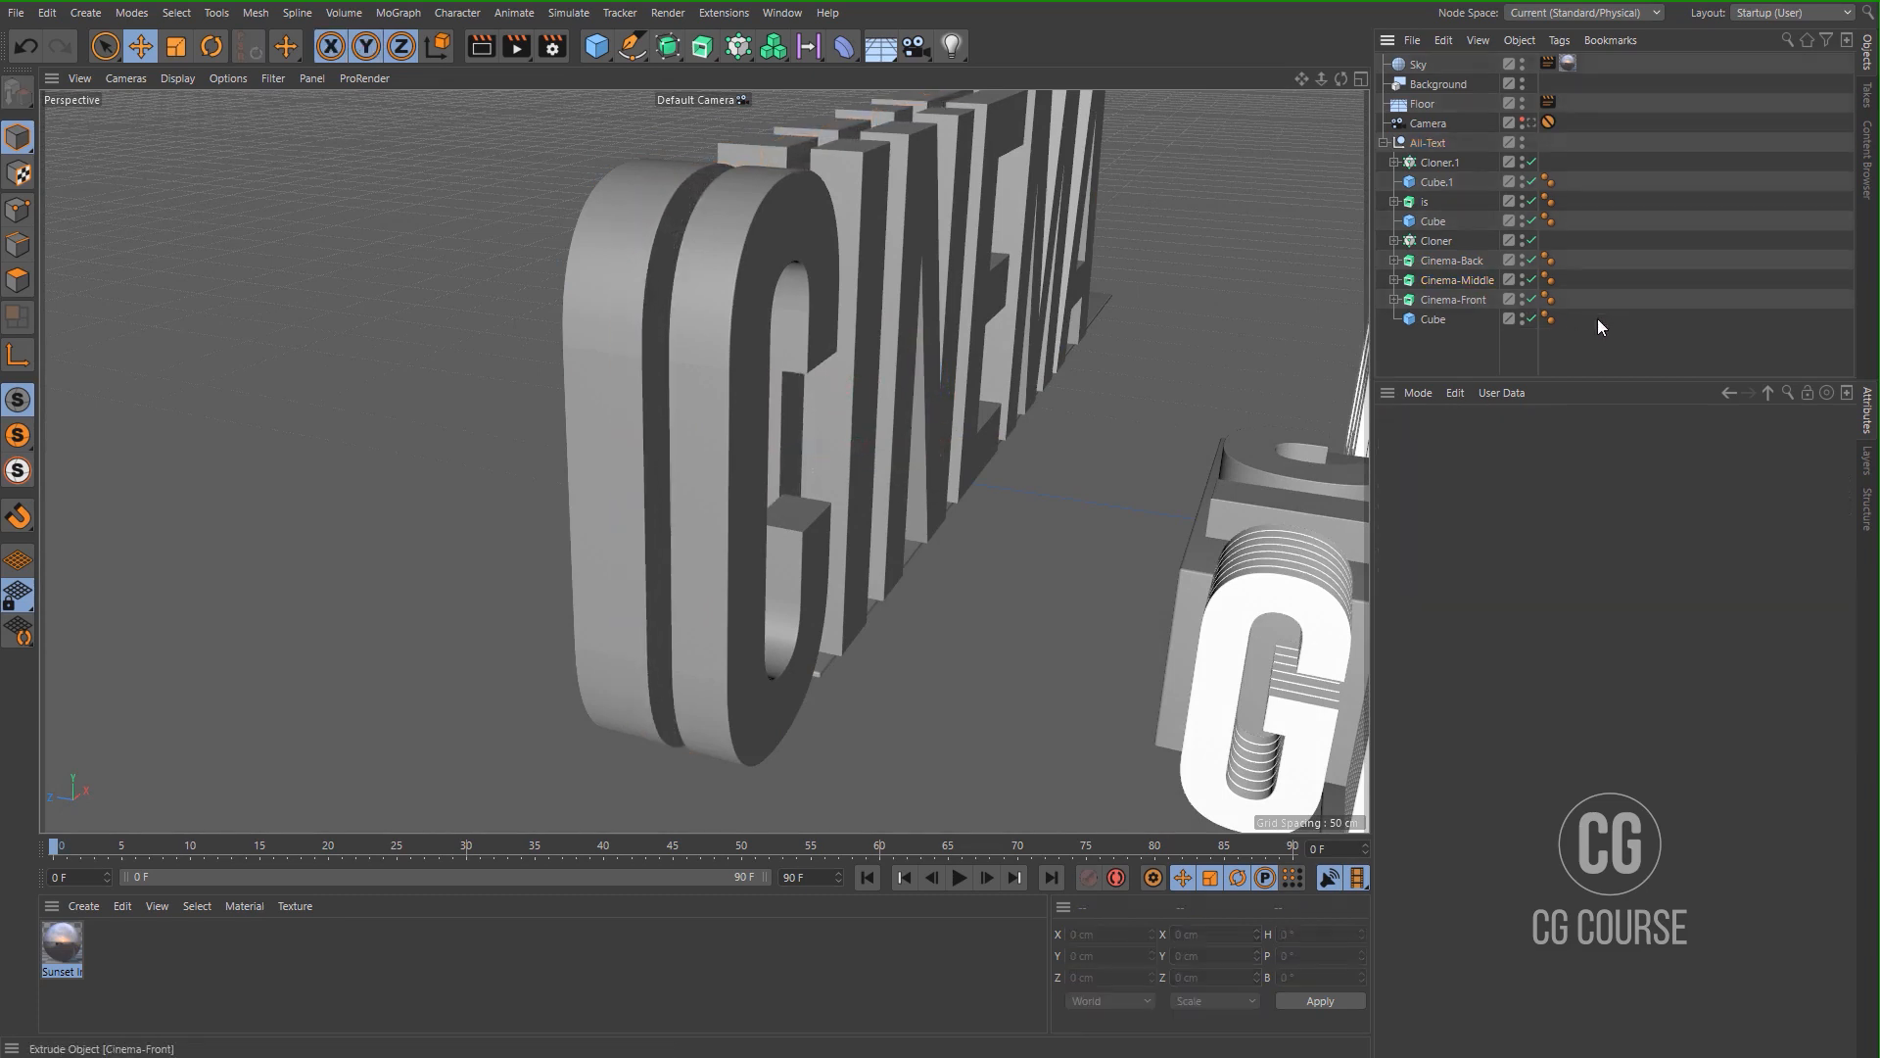
left_click_drag(655, 351, 607, 296, "alt")
Undo the last offset change and depth move of Cinema-Middle.
left_click(670, 309)
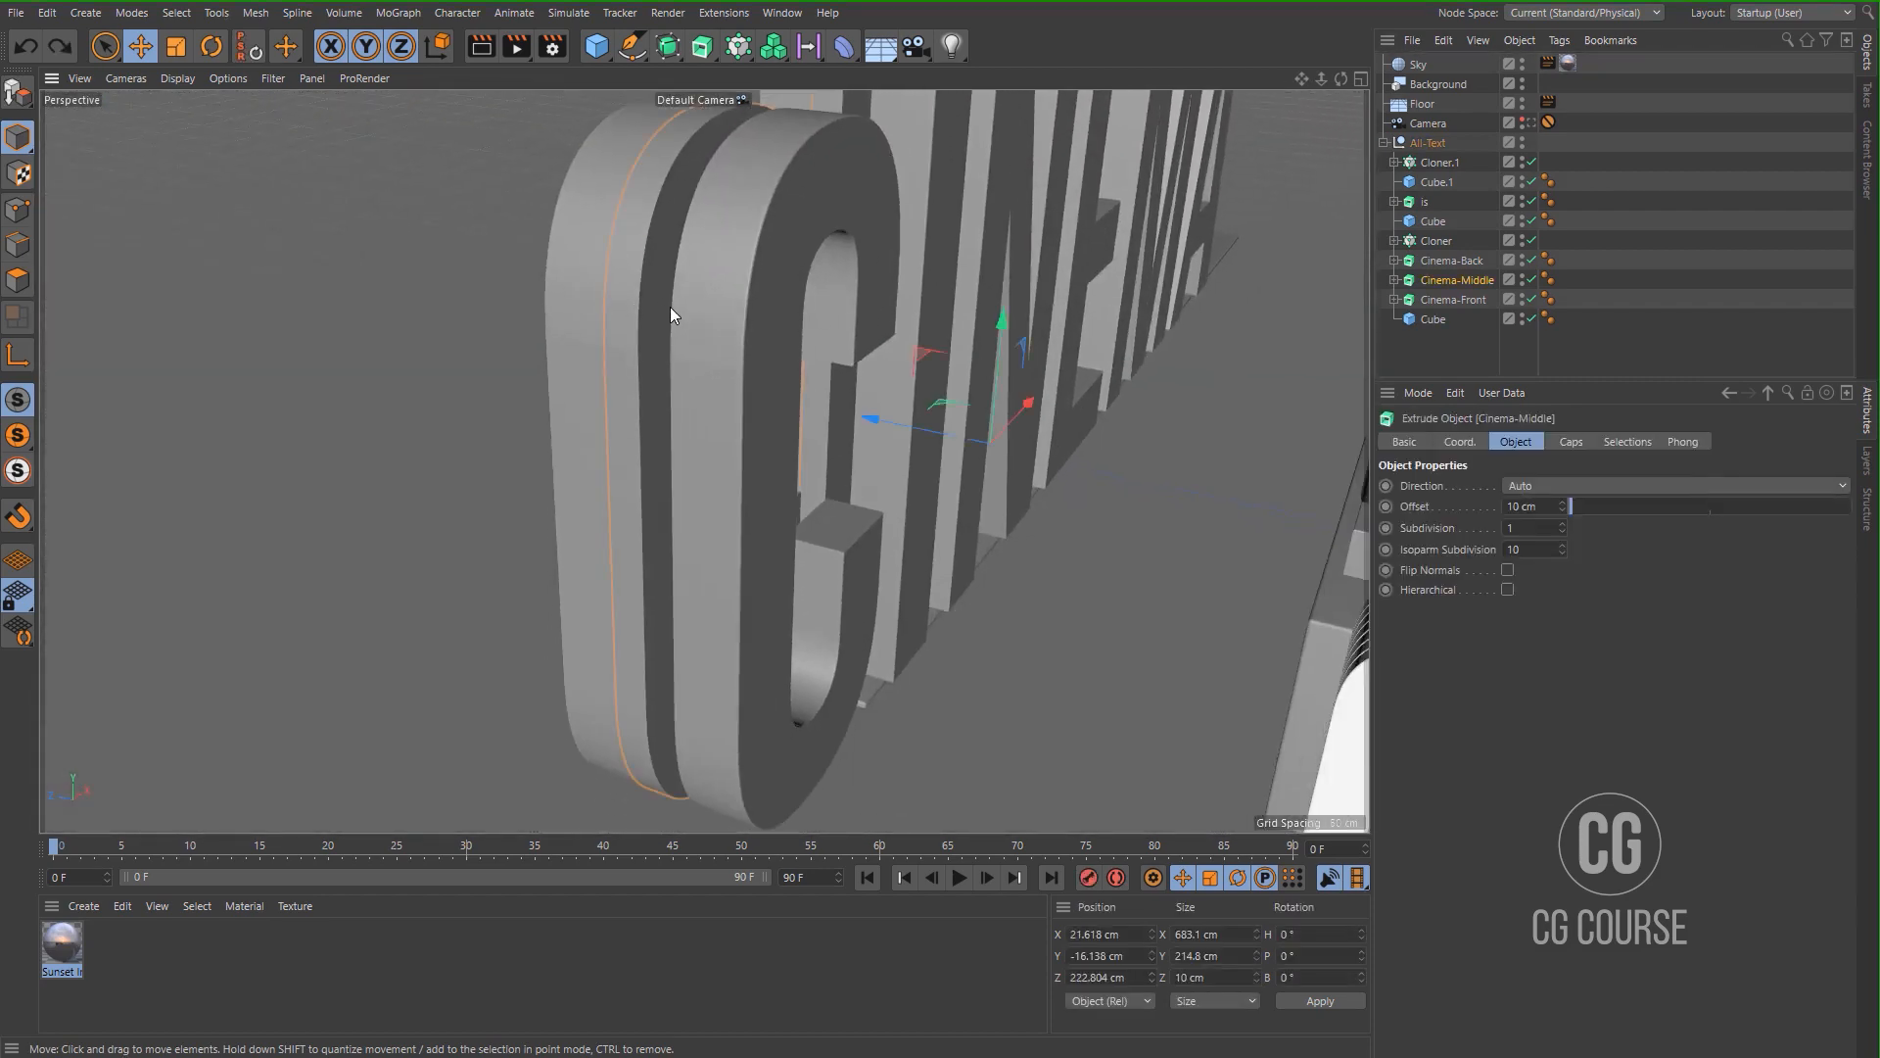
key("ctrl+z")
key("ctrl+z")
key("ctrl+z")
key("ctrl+z")
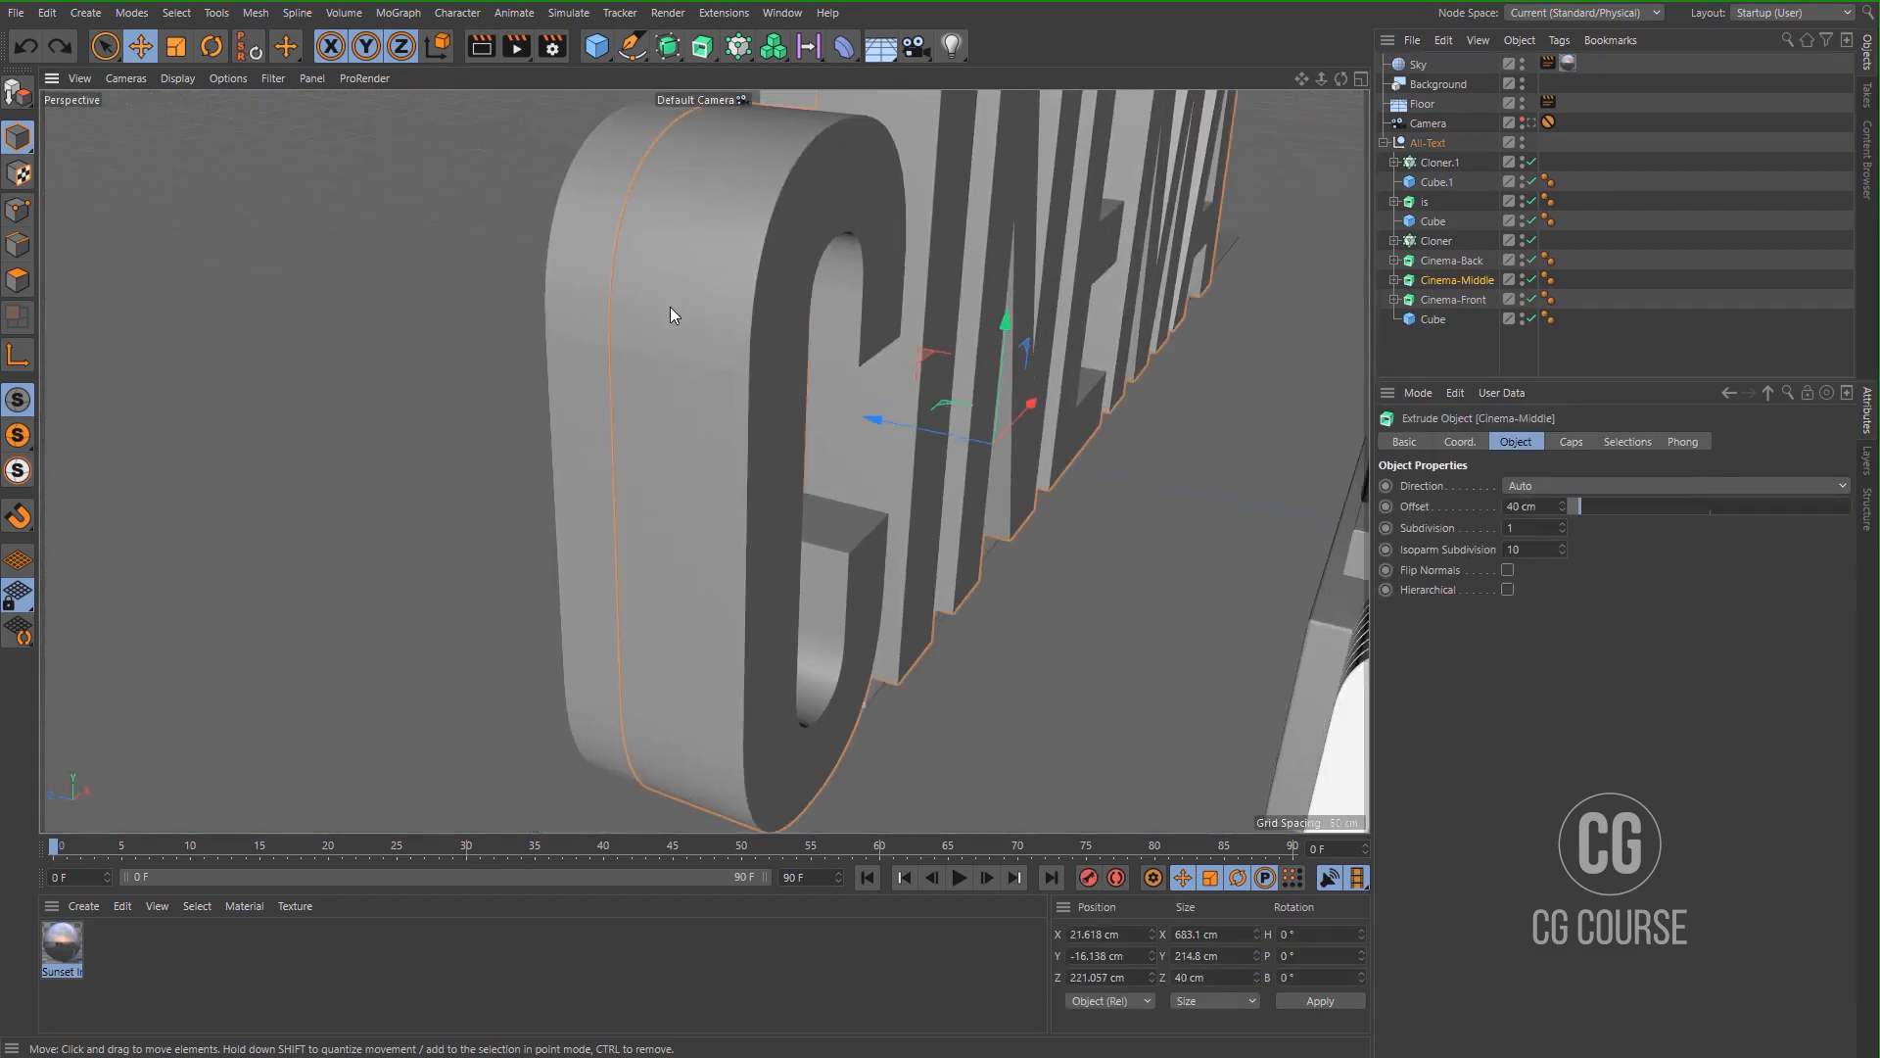
left_click(1683, 290)
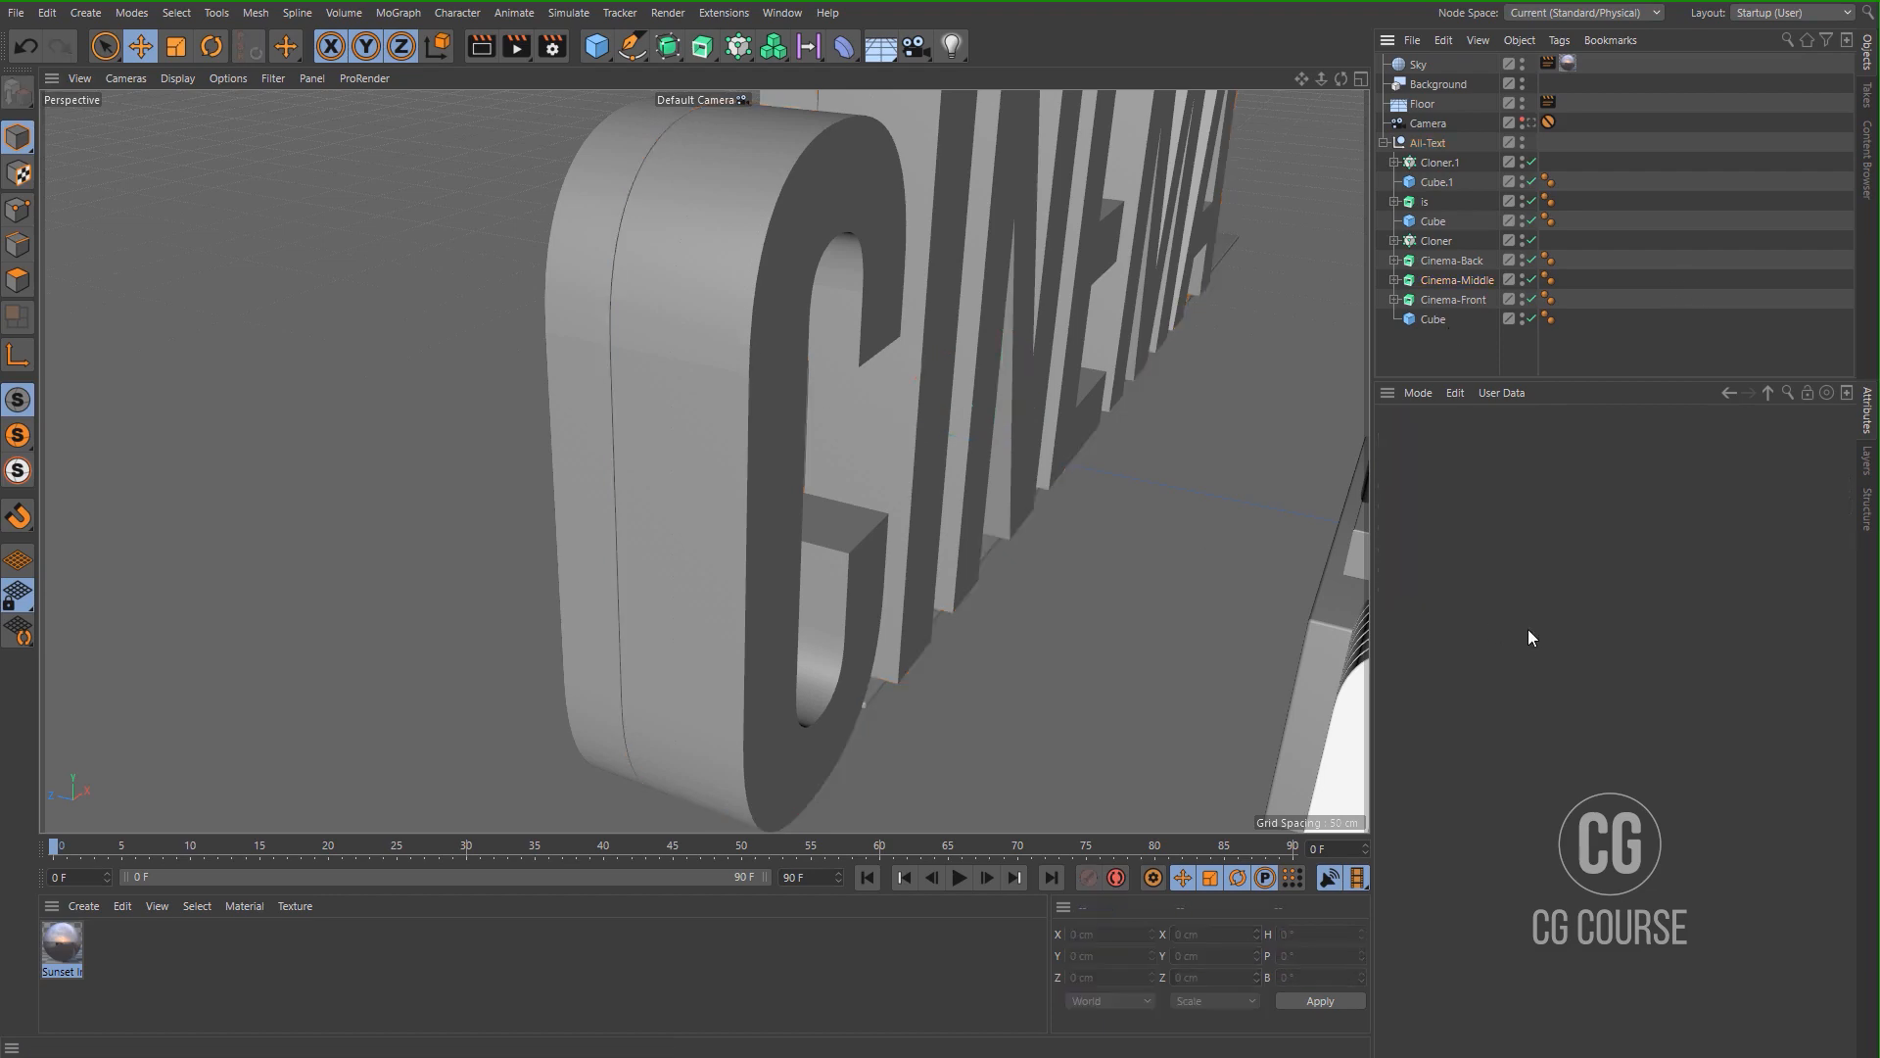
Set the extrusion offset of the Cinema-Middle letters to 20 cm.
left_click_drag(1051, 409, 725, 341, "alt")
left_click(725, 341)
left_click_drag(881, 405, 744, 339, "alt")
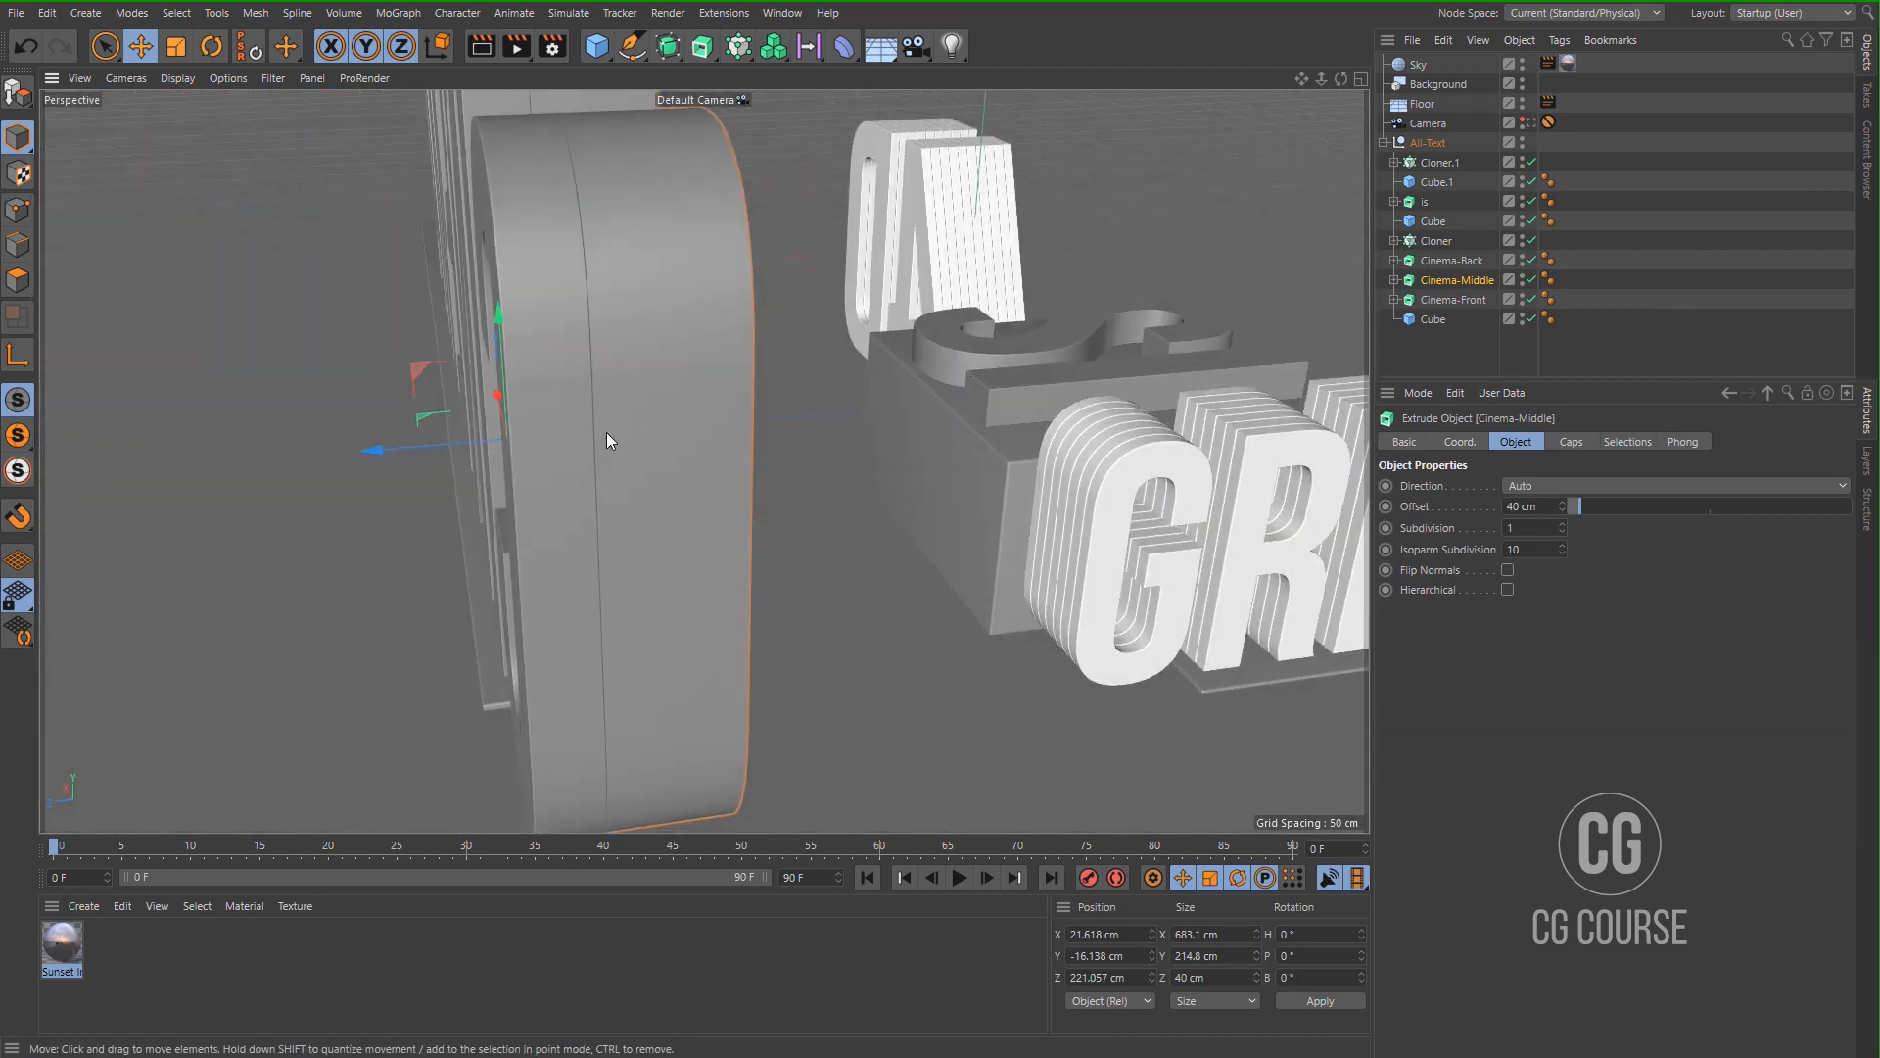
left_click(1511, 506)
type("20")
key("Return")
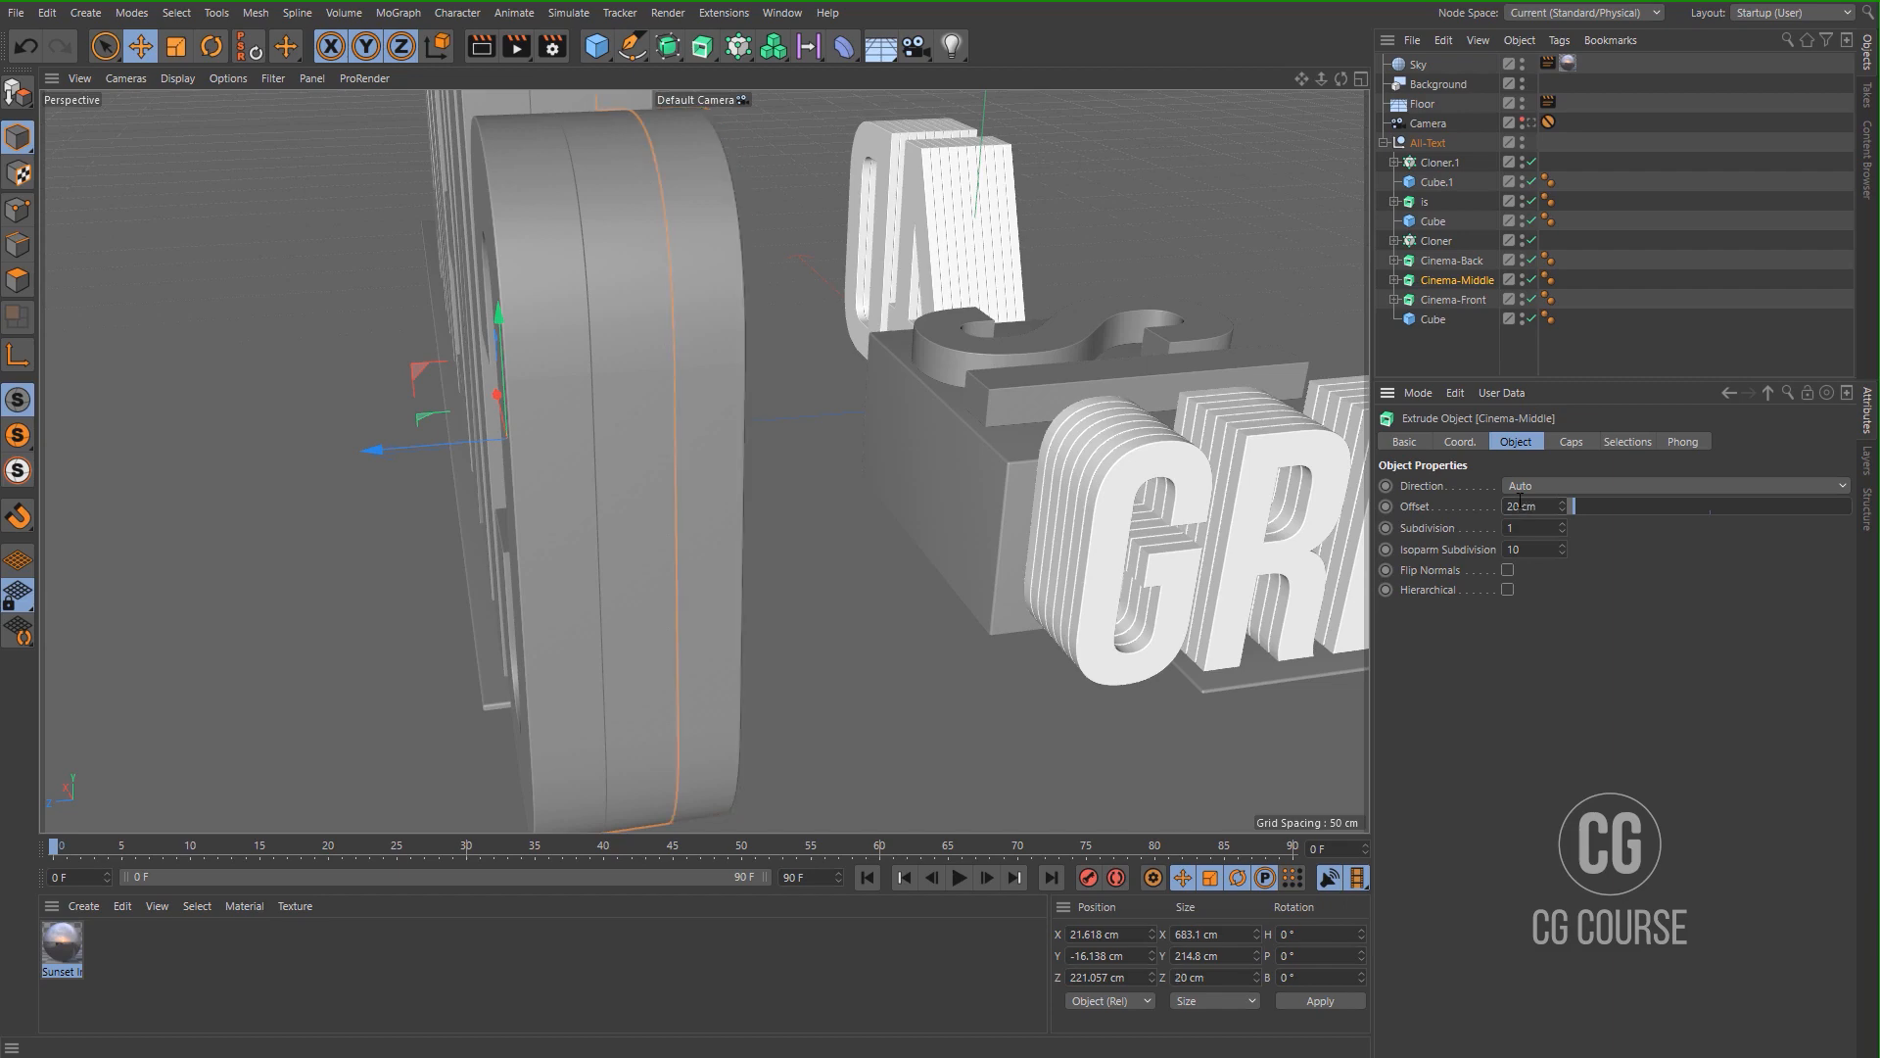
Nudge Cinema-Front along its depth axis to about Z 201.8 cm, next to the middle letters.
left_click(1413, 357)
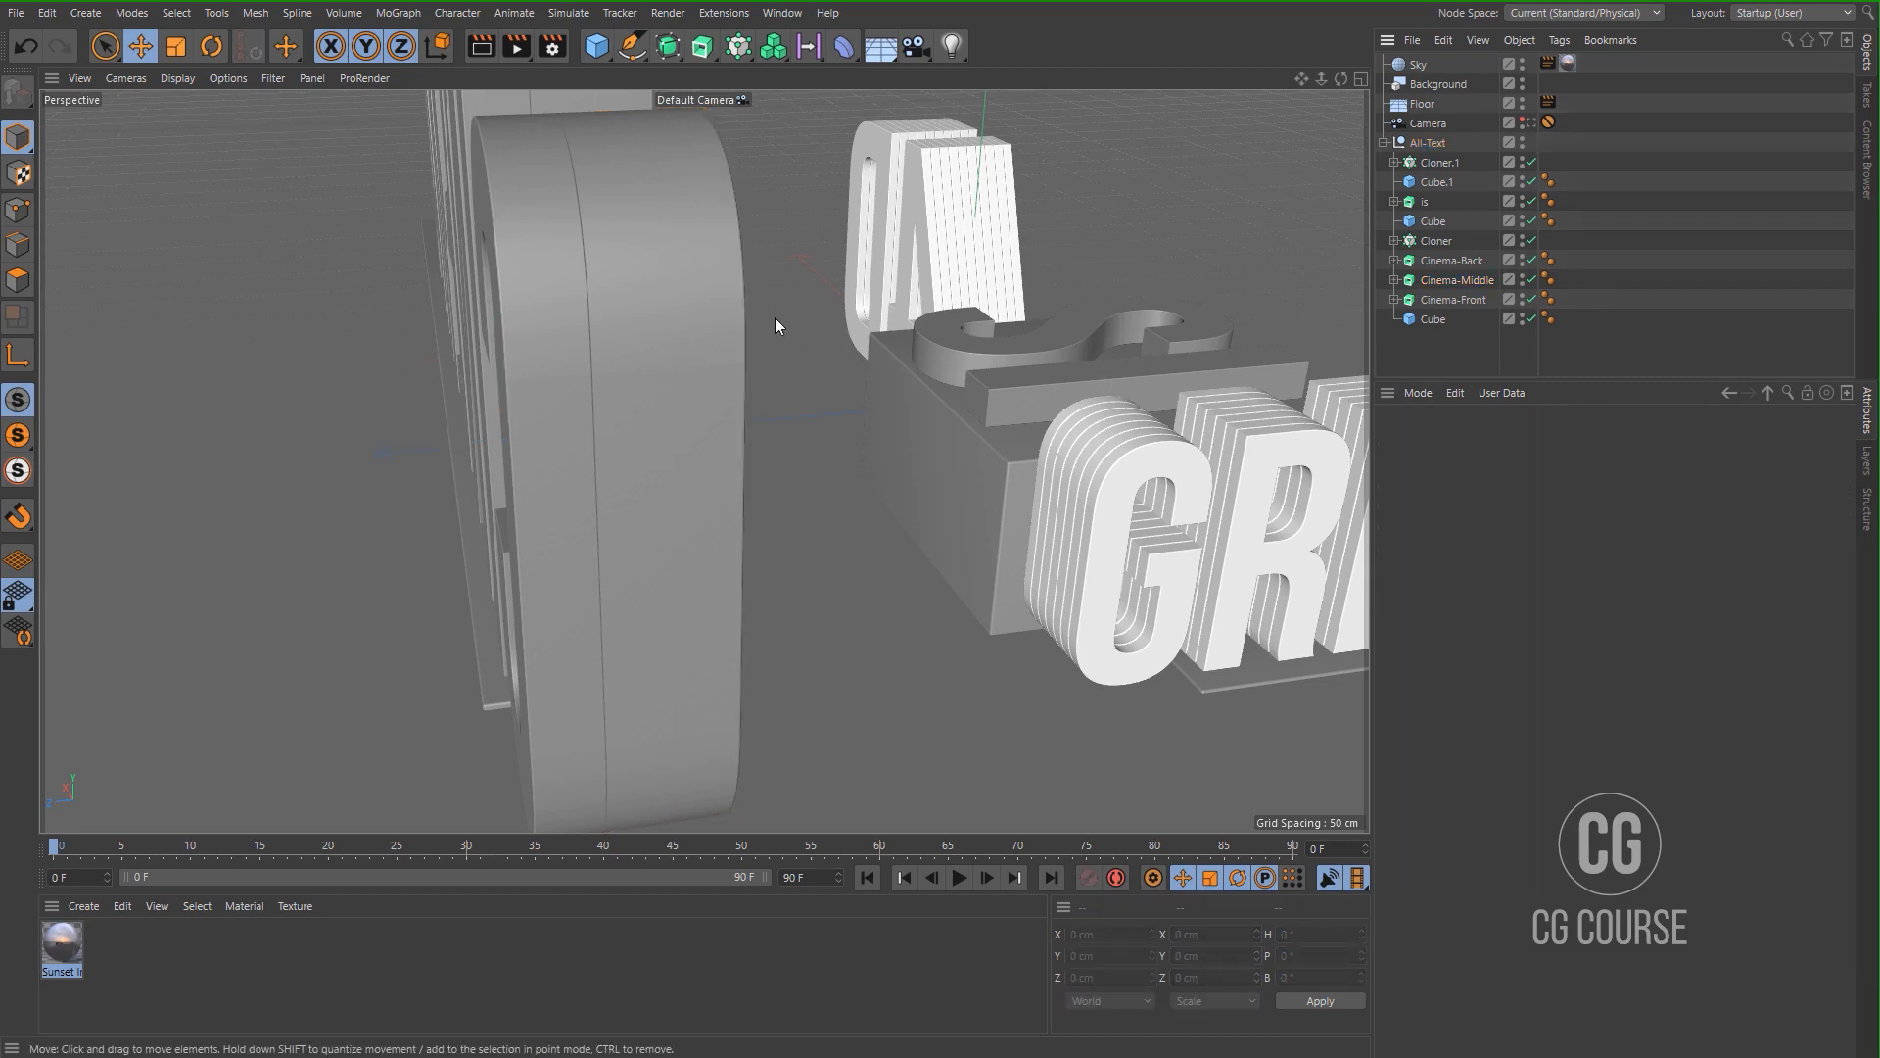
left_click_drag(774, 317, 718, 278, "alt")
left_click(717, 278)
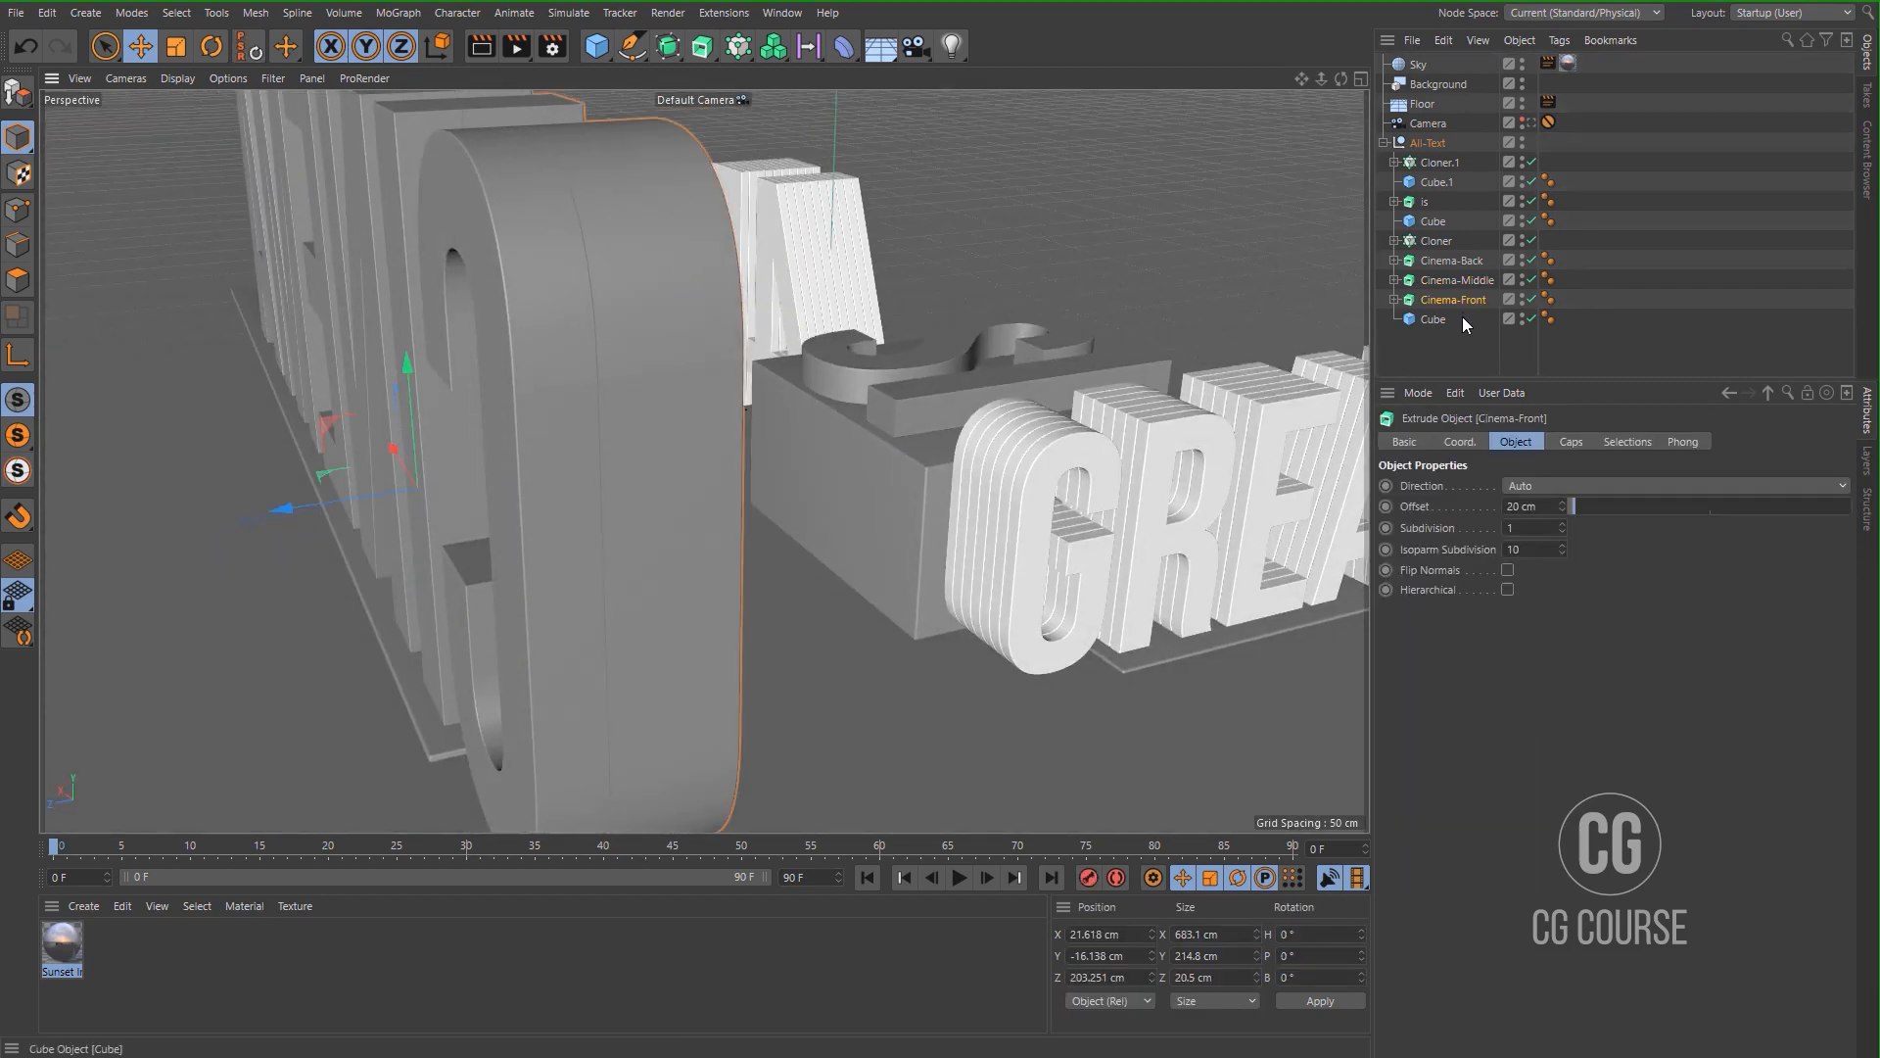
mouse_move(325, 496)
left_mouse_down()
mouse_move(294, 503)
mouse_move(309, 504)
left_mouse_up()
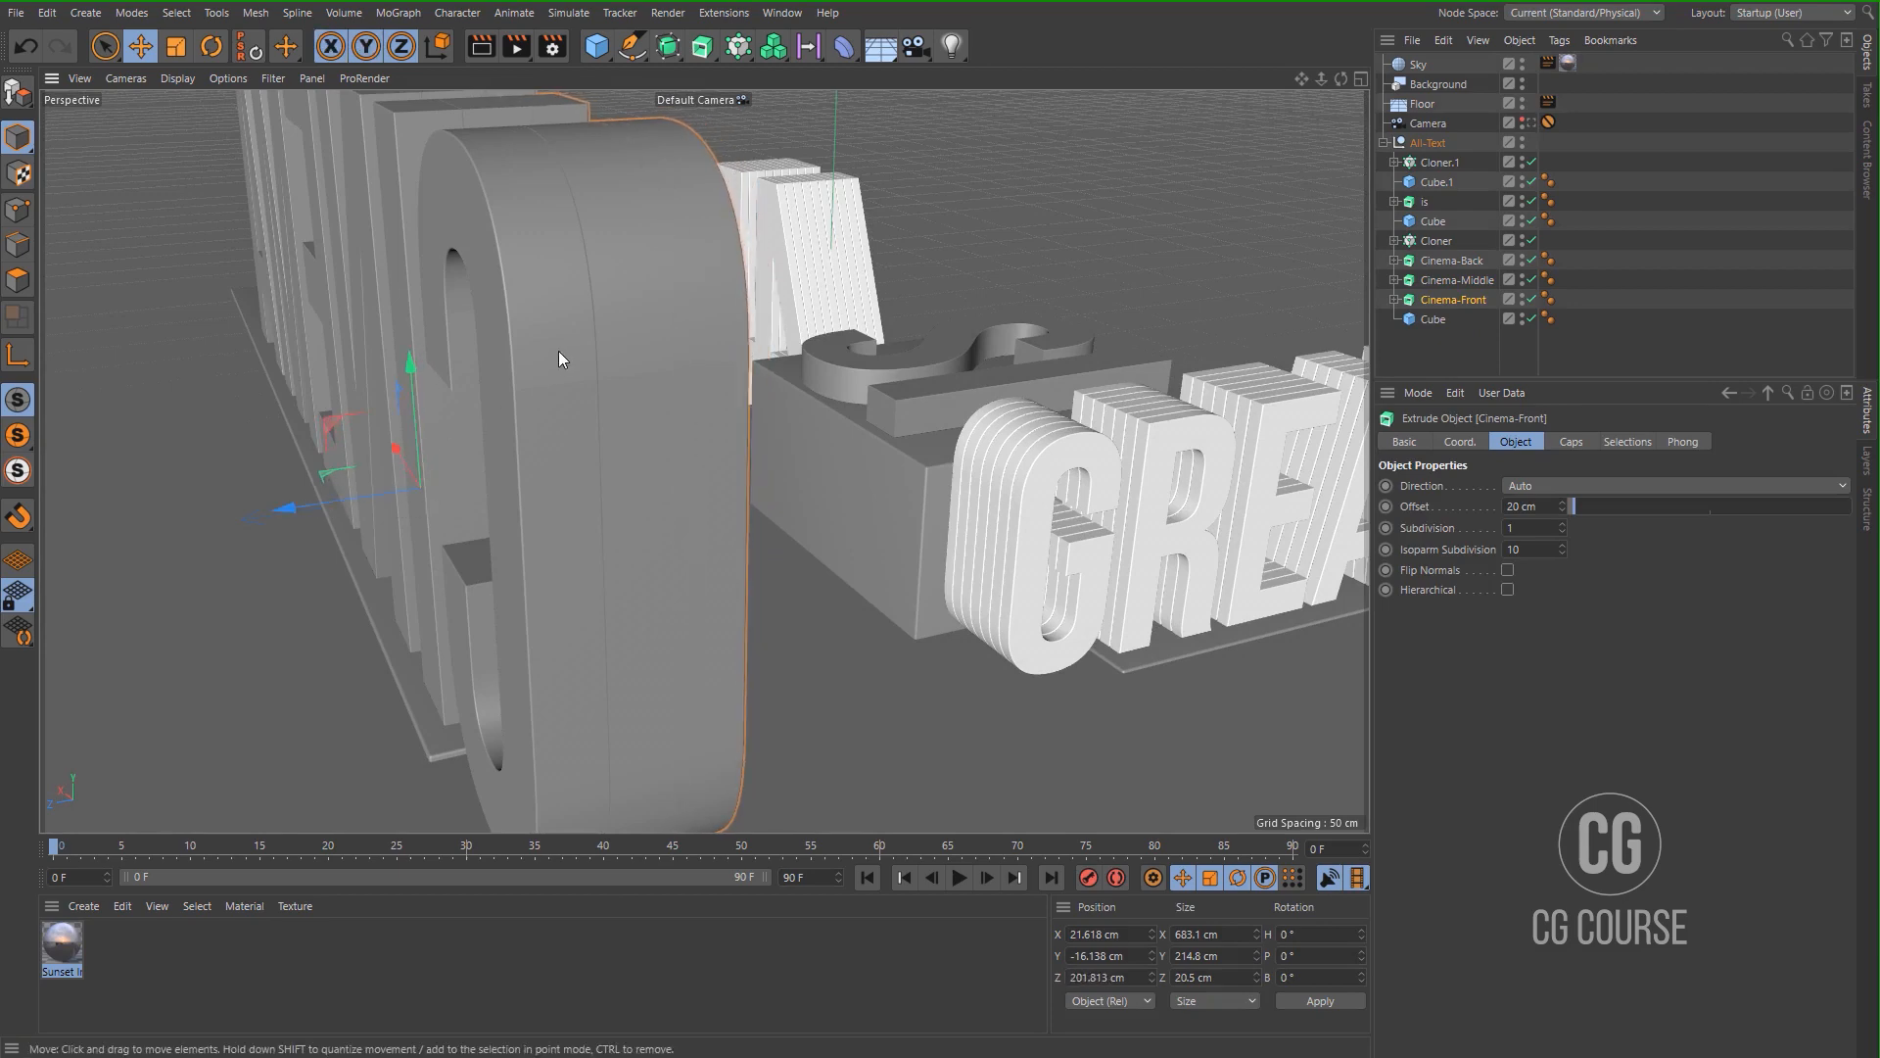
left_click_drag(558, 350, 423, 356, "alt")
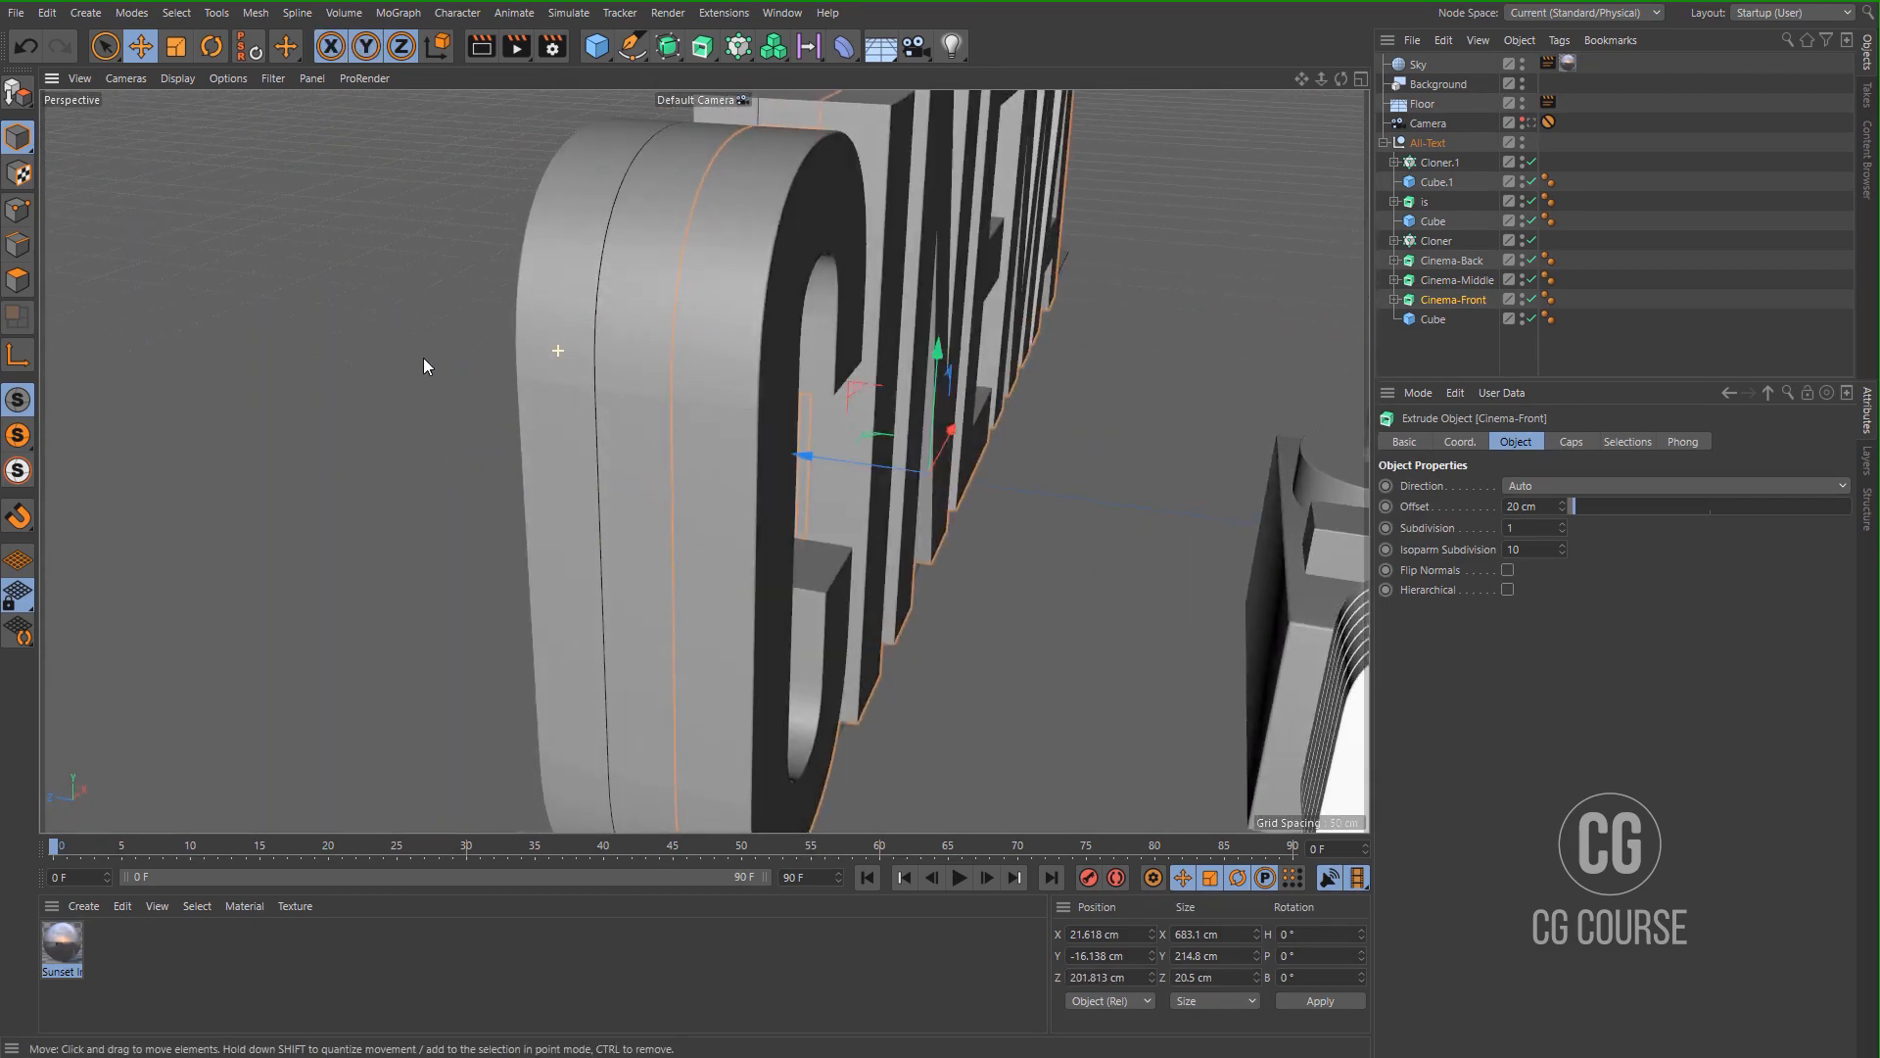
left_click(1469, 362)
left_click_drag(712, 408, 627, 382, "alt")
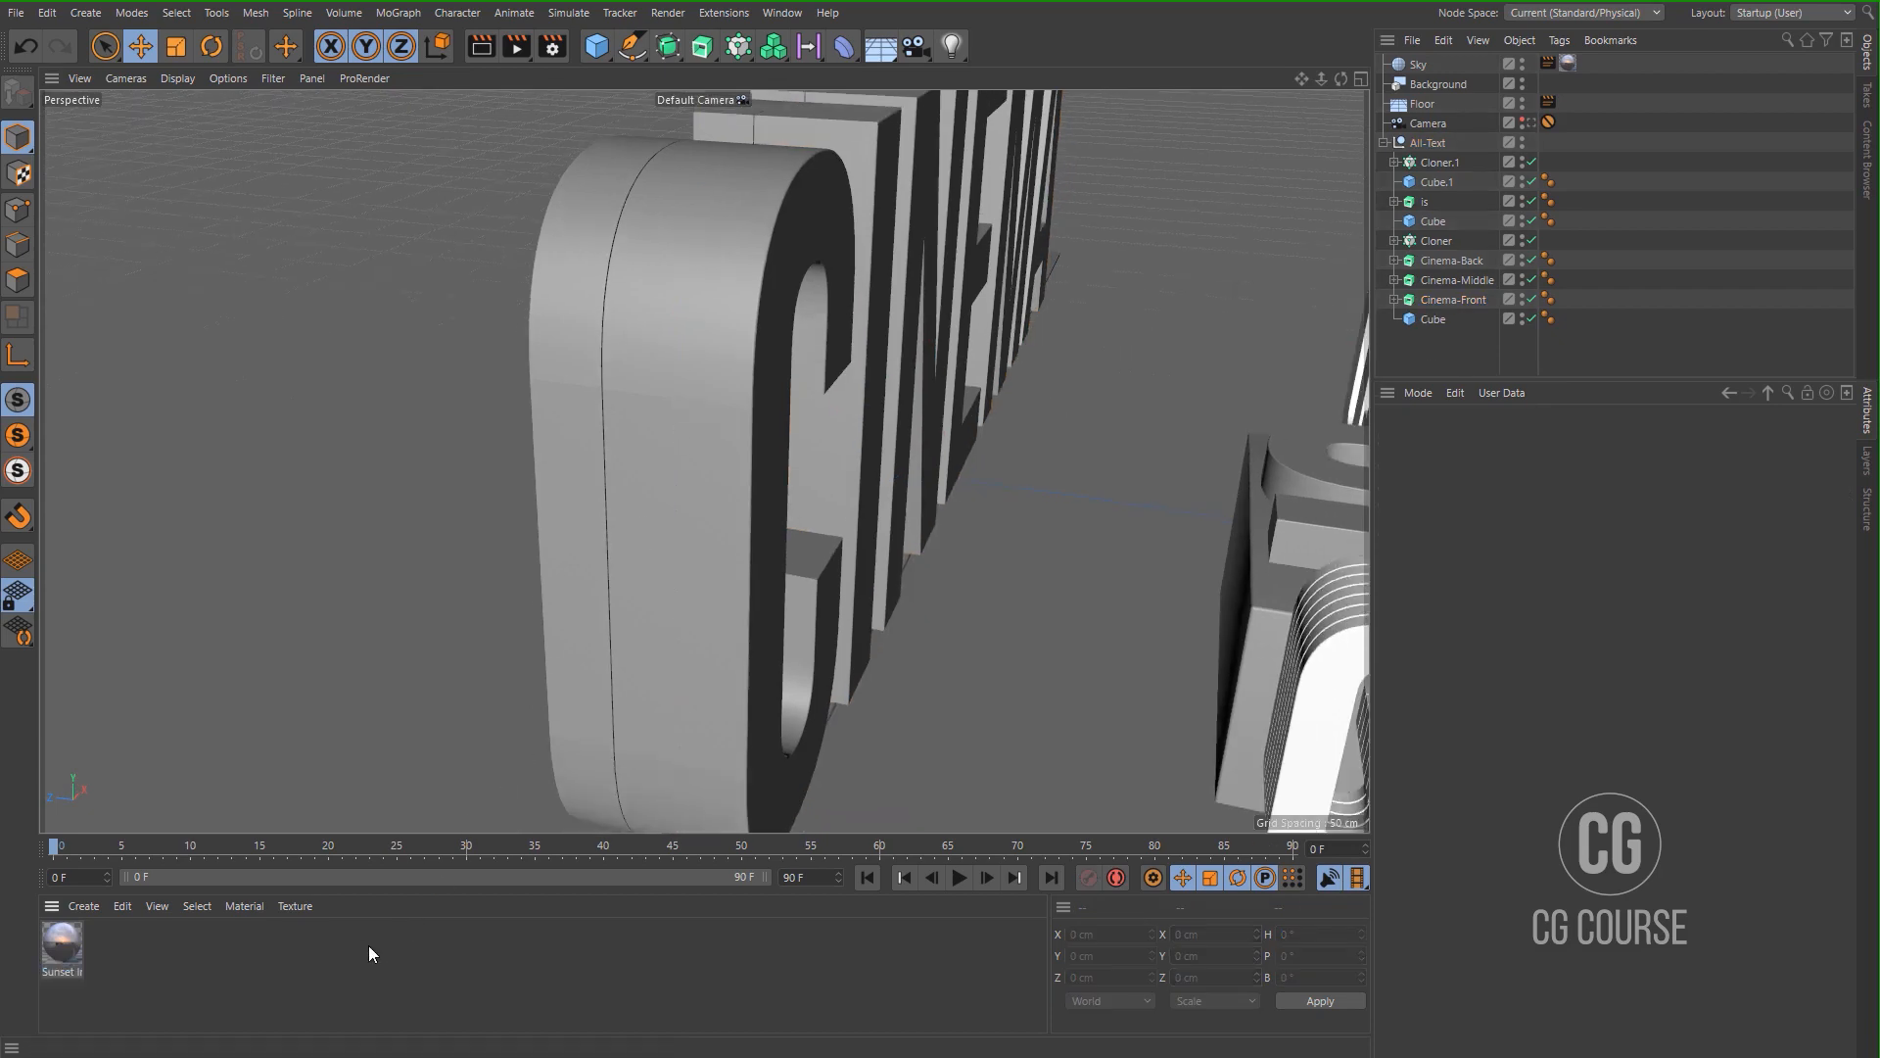
Create a new default material and apply it to Cinema-Middle.
double_click(368, 944)
left_click_drag(61, 948, 1568, 353)
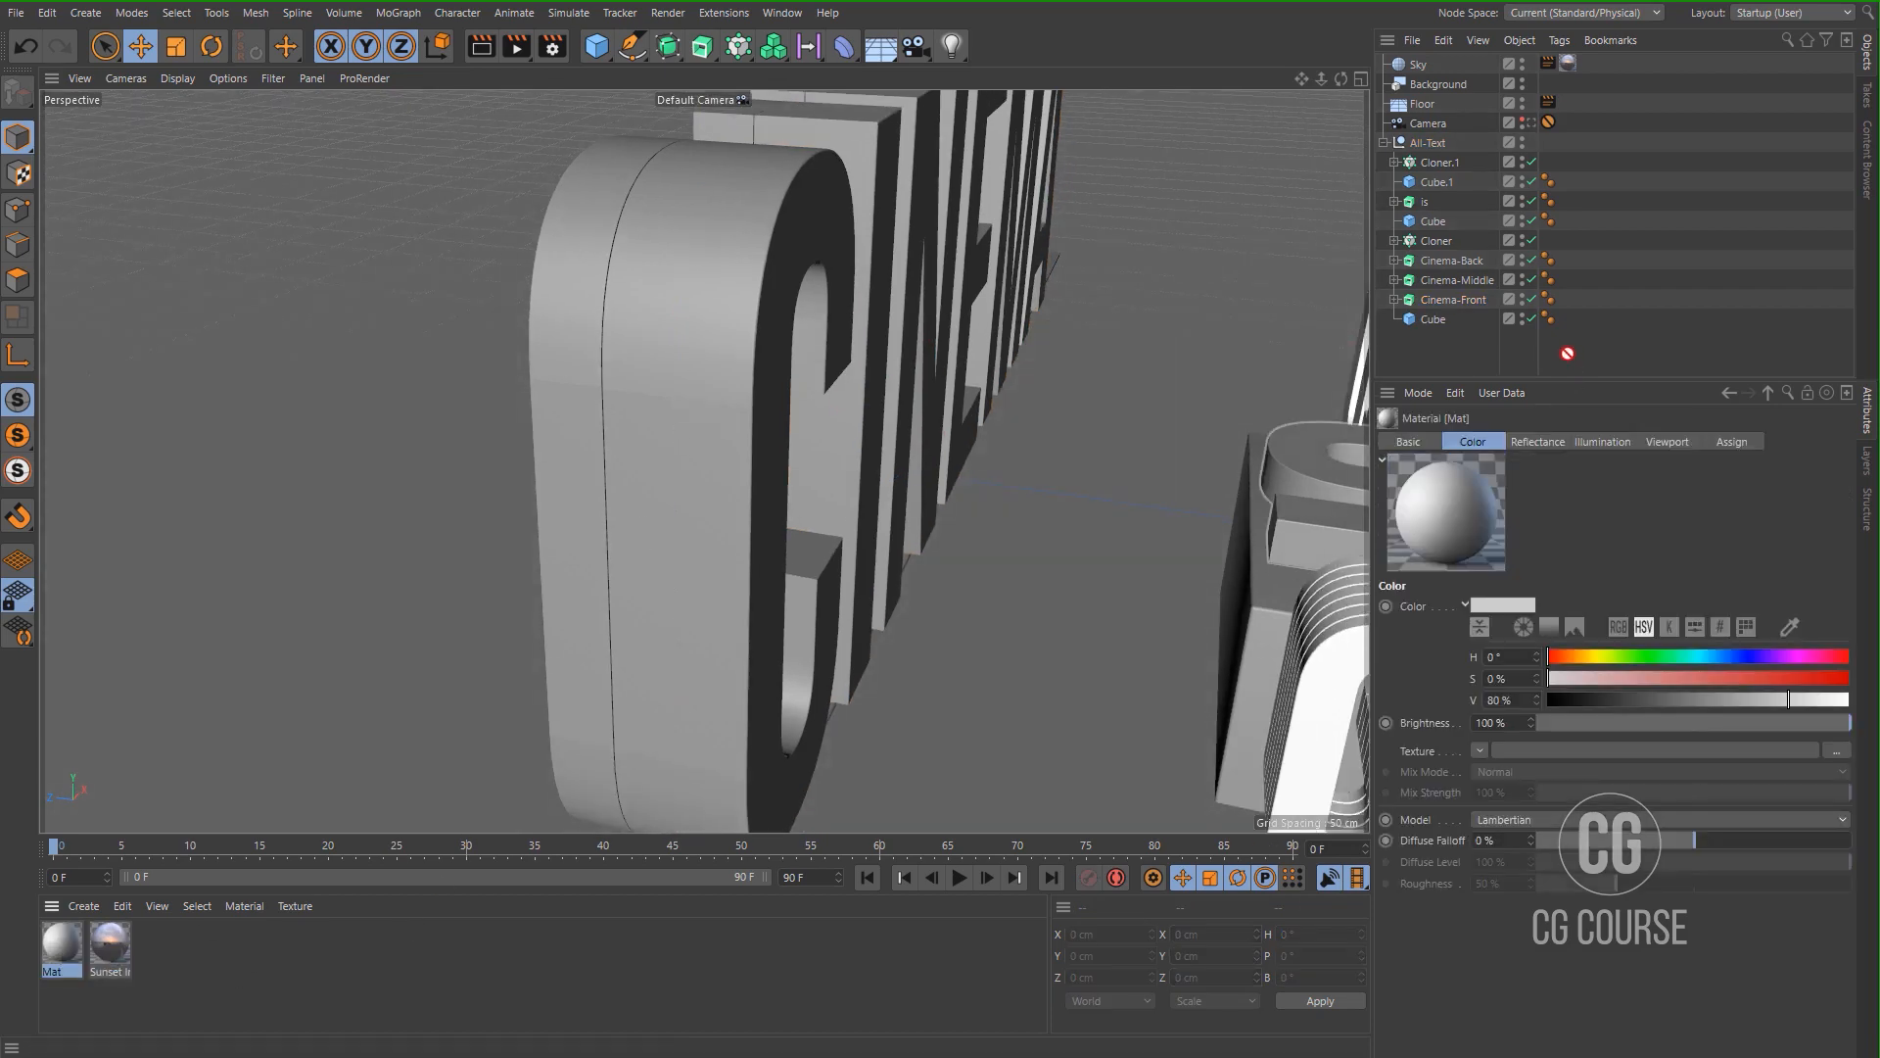
left_click_drag(1459, 284, 1459, 282)
left_click_drag(848, 304, 773, 376, "alt")
Set Cinema-Front's end bevel segments to 5 and compare its cap settings with those of Cinema-Back.
left_click(1454, 300)
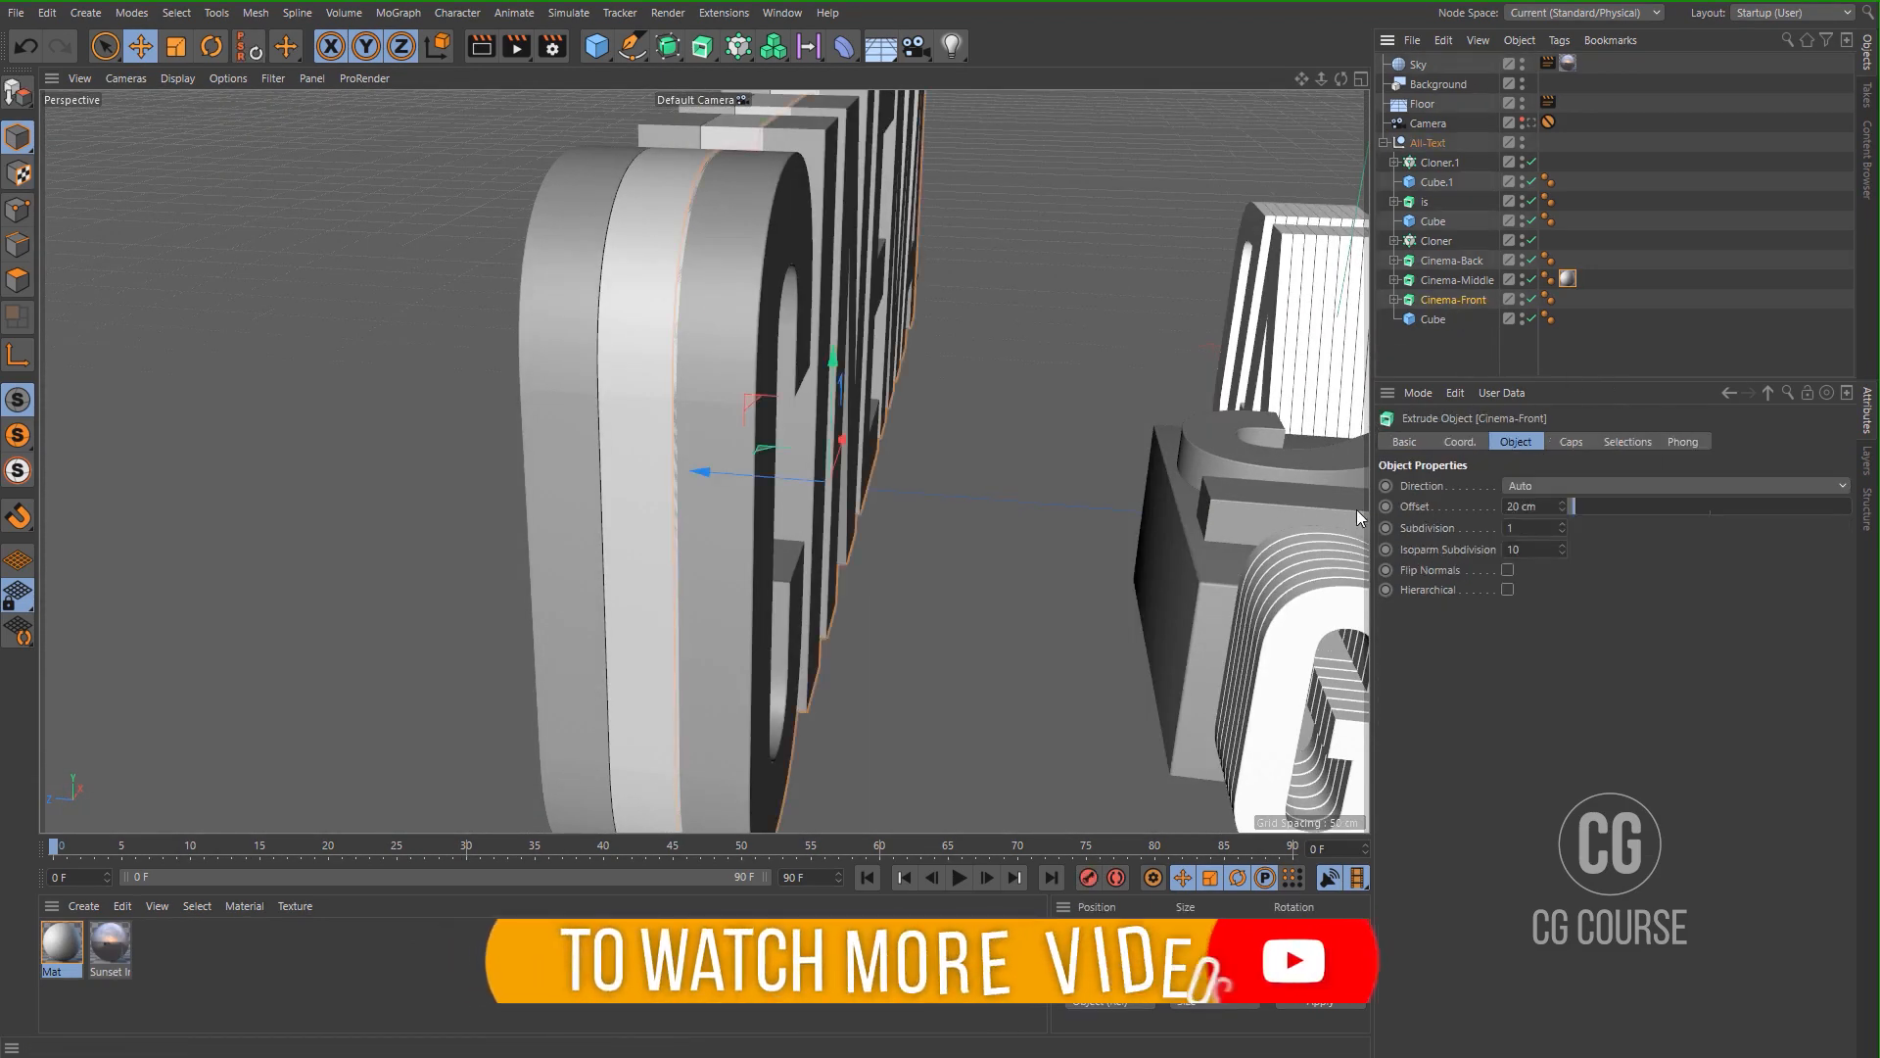
left_click(1566, 443)
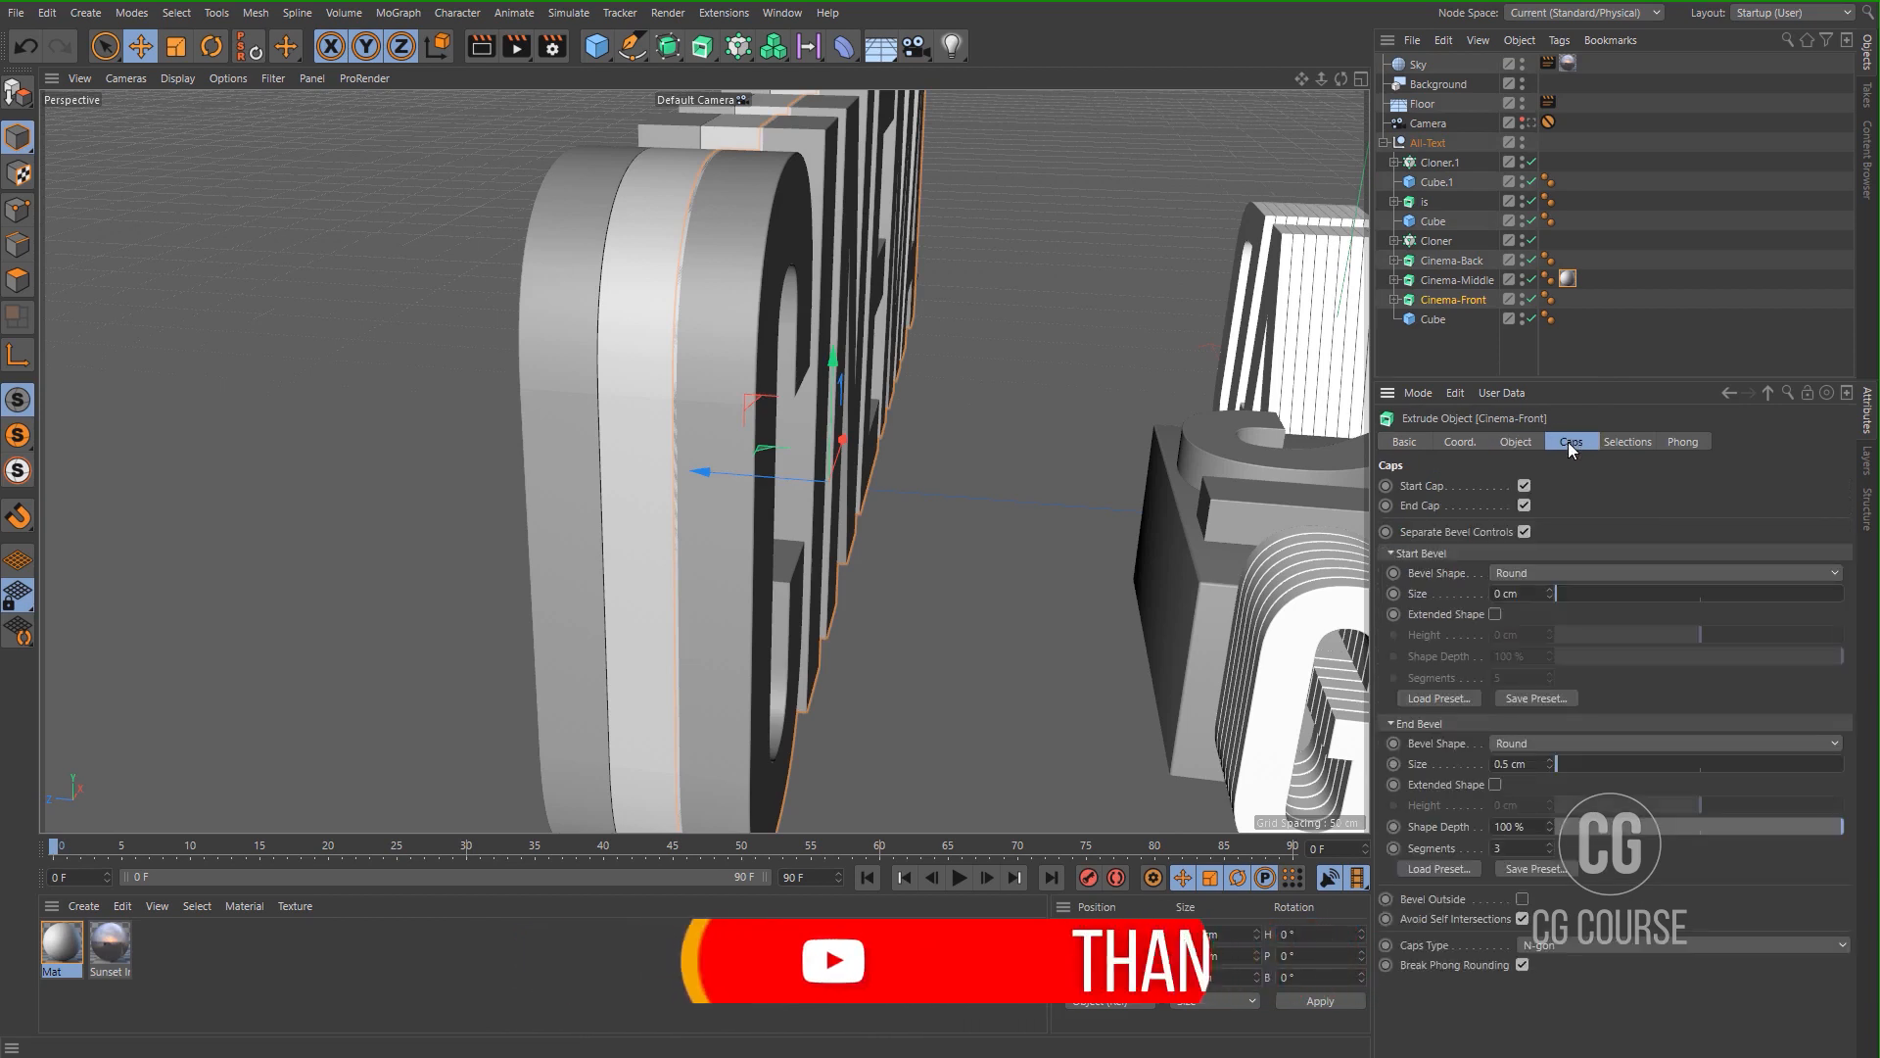
left_click(1549, 843)
left_click(1549, 843)
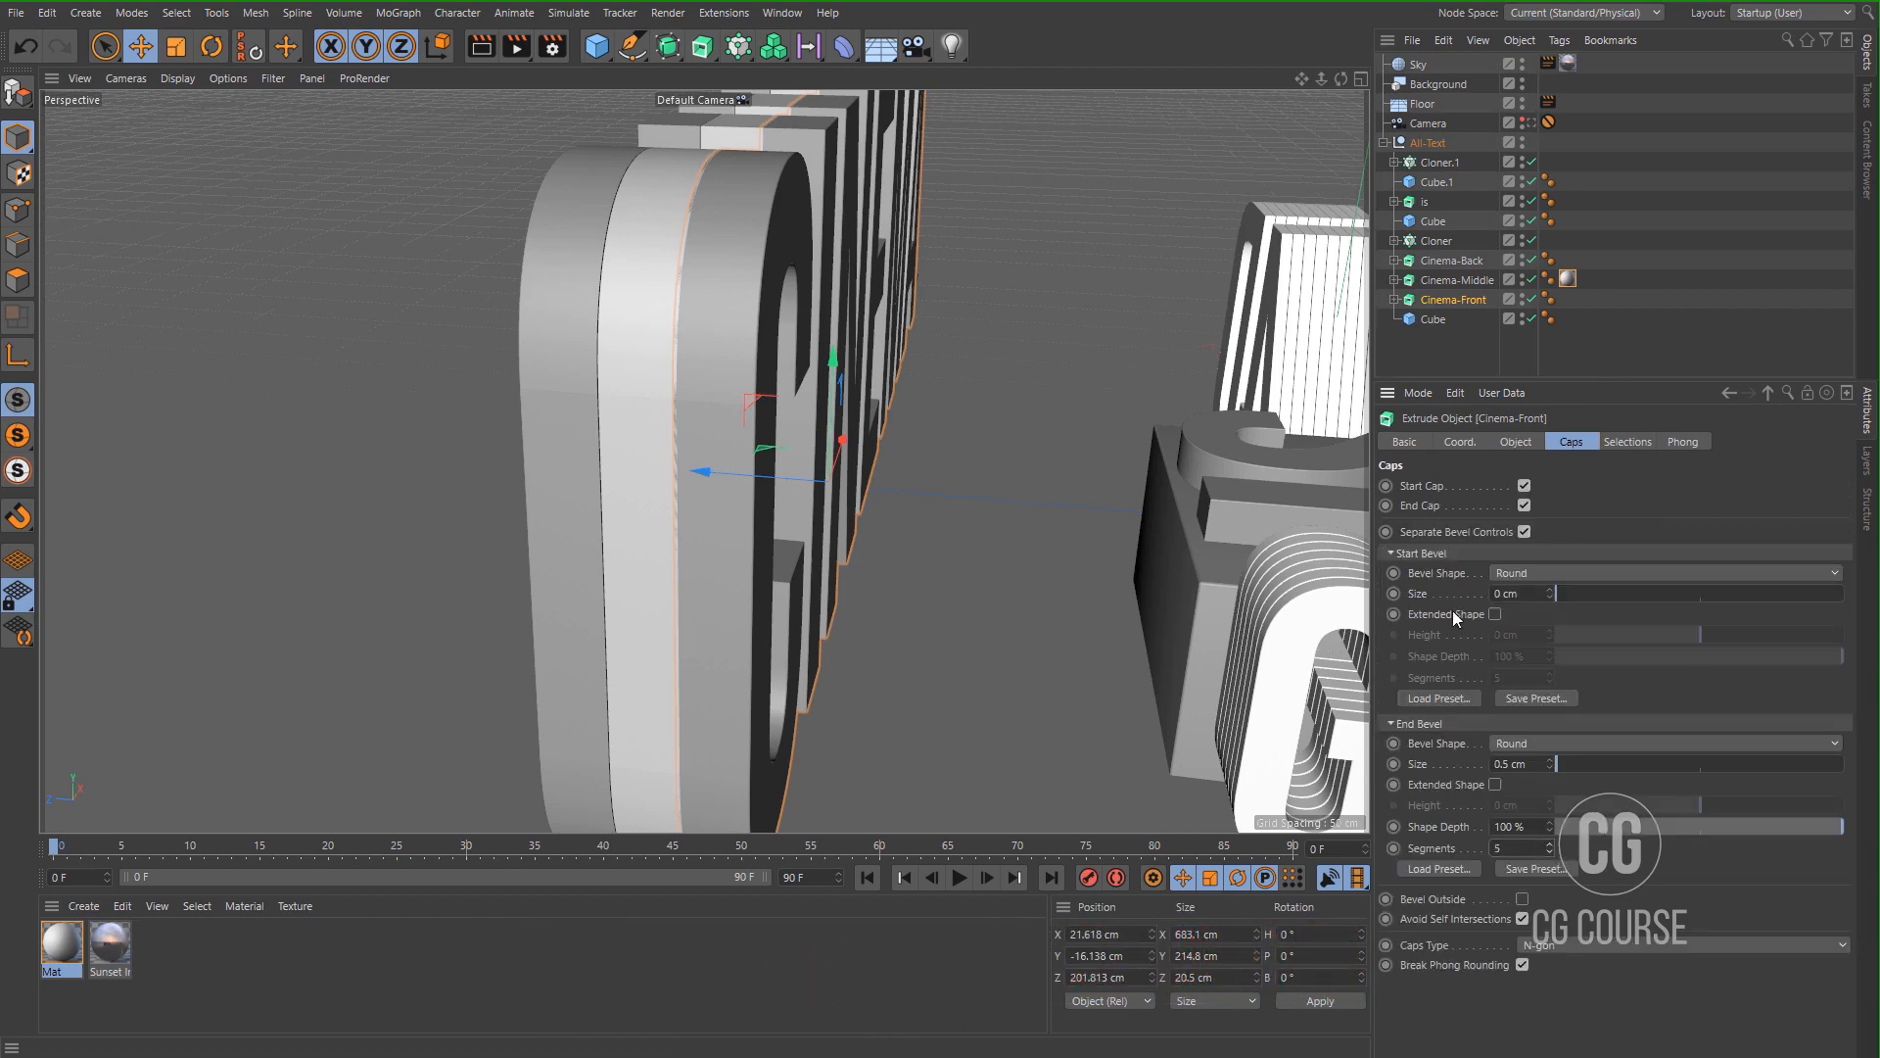
left_click(1473, 263)
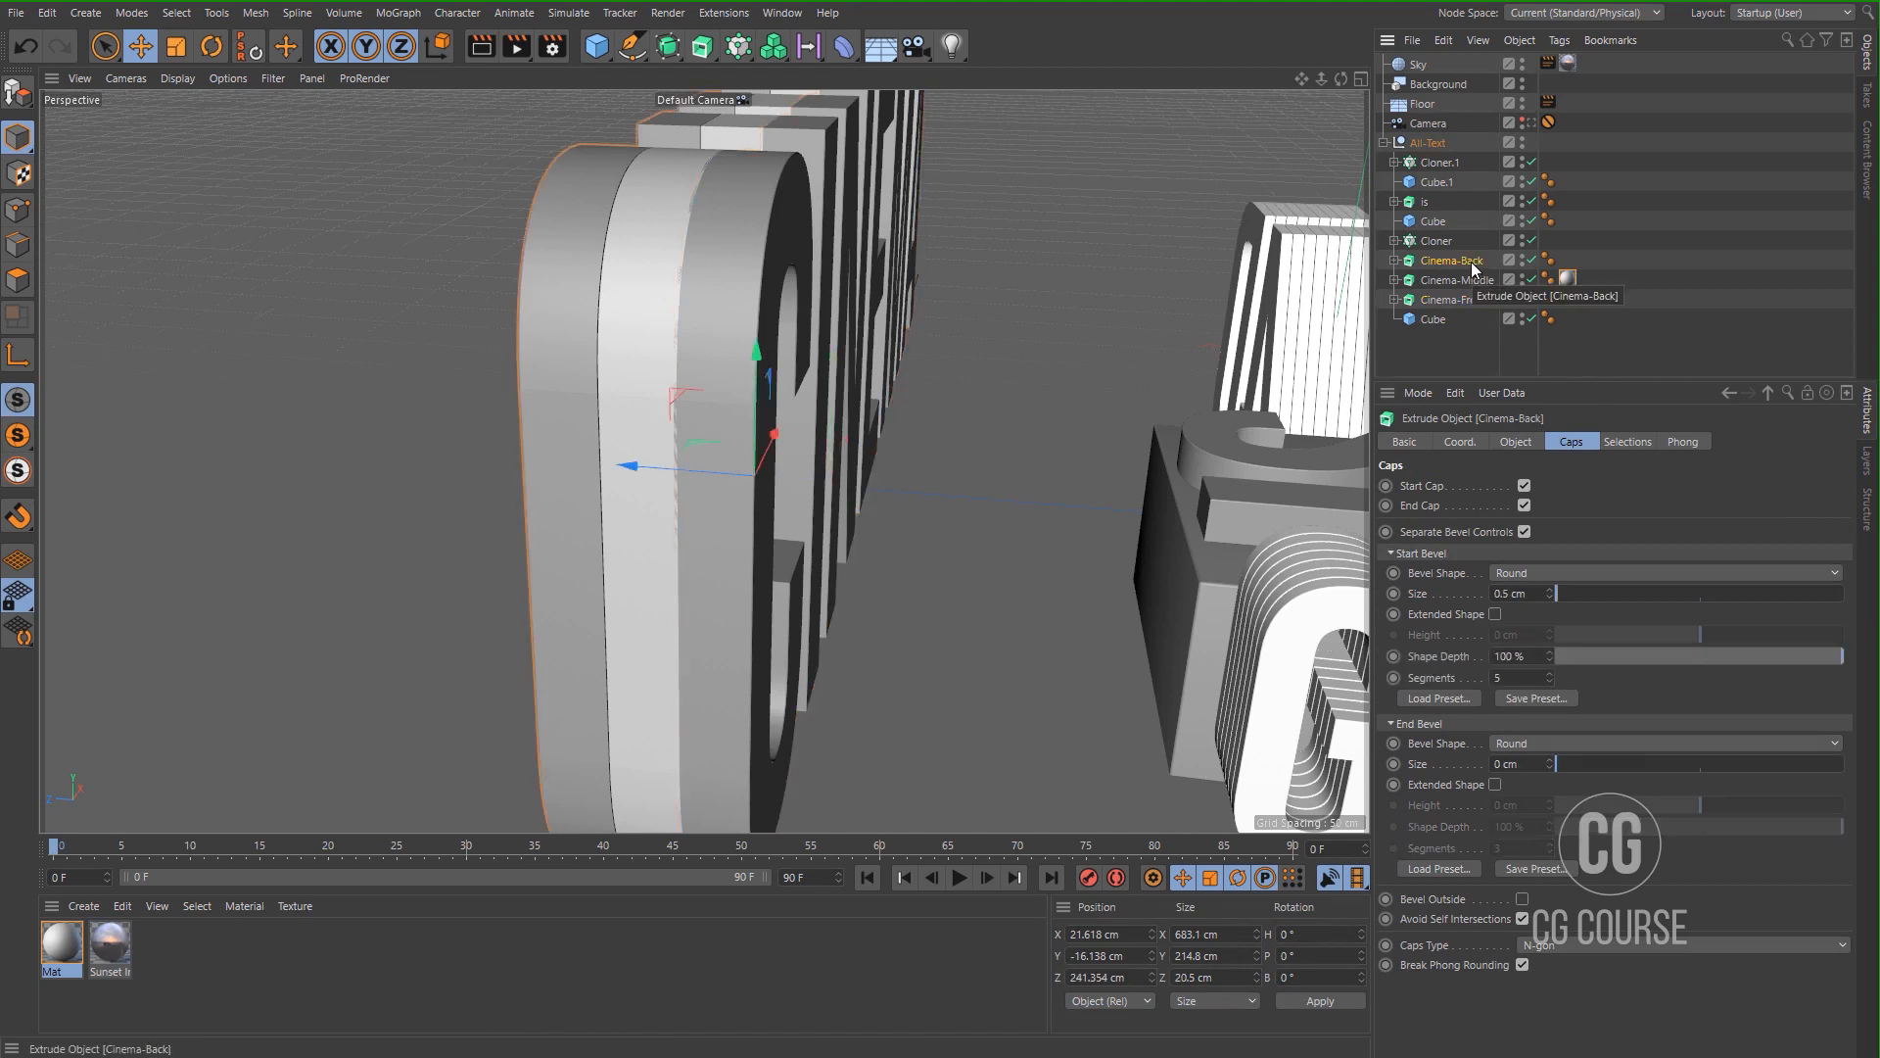
left_click(1469, 300)
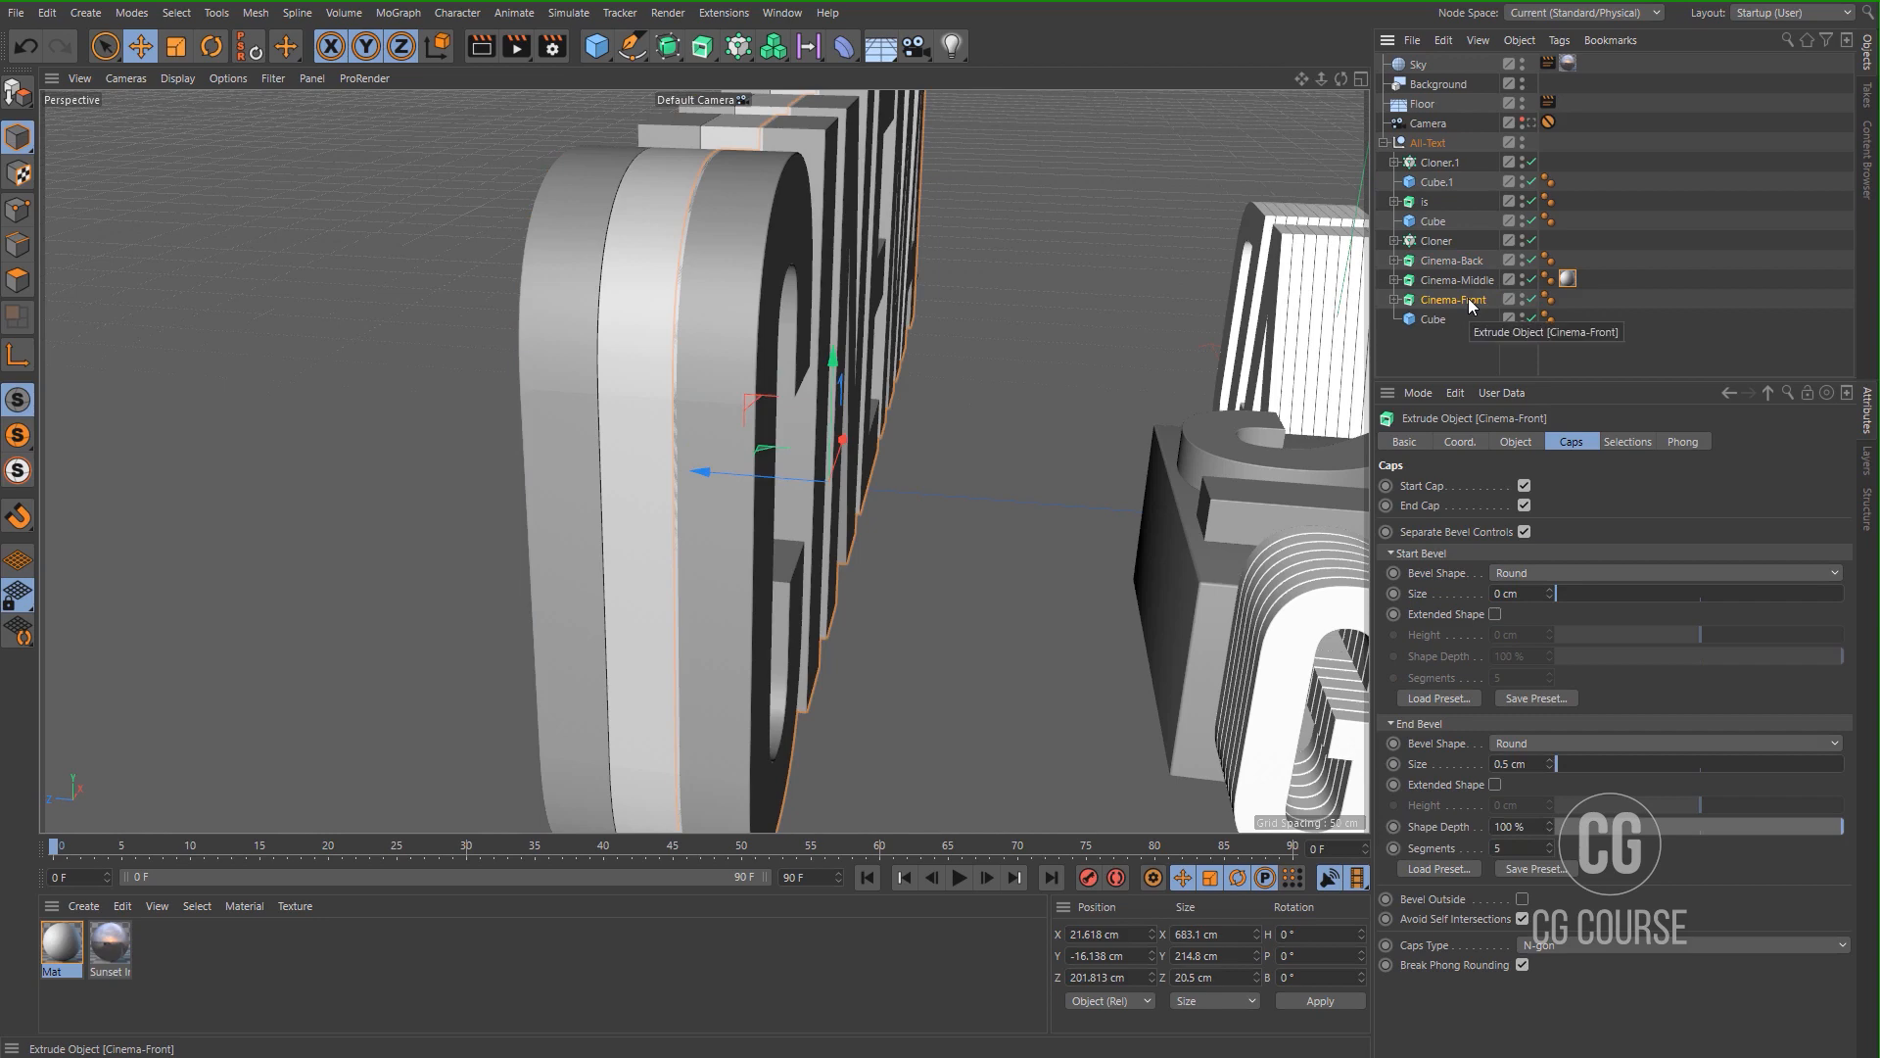
left_click(1424, 357)
Look through the scene camera, switch to the four-view layout and frame the text layout in the Top view.
left_click(1531, 125)
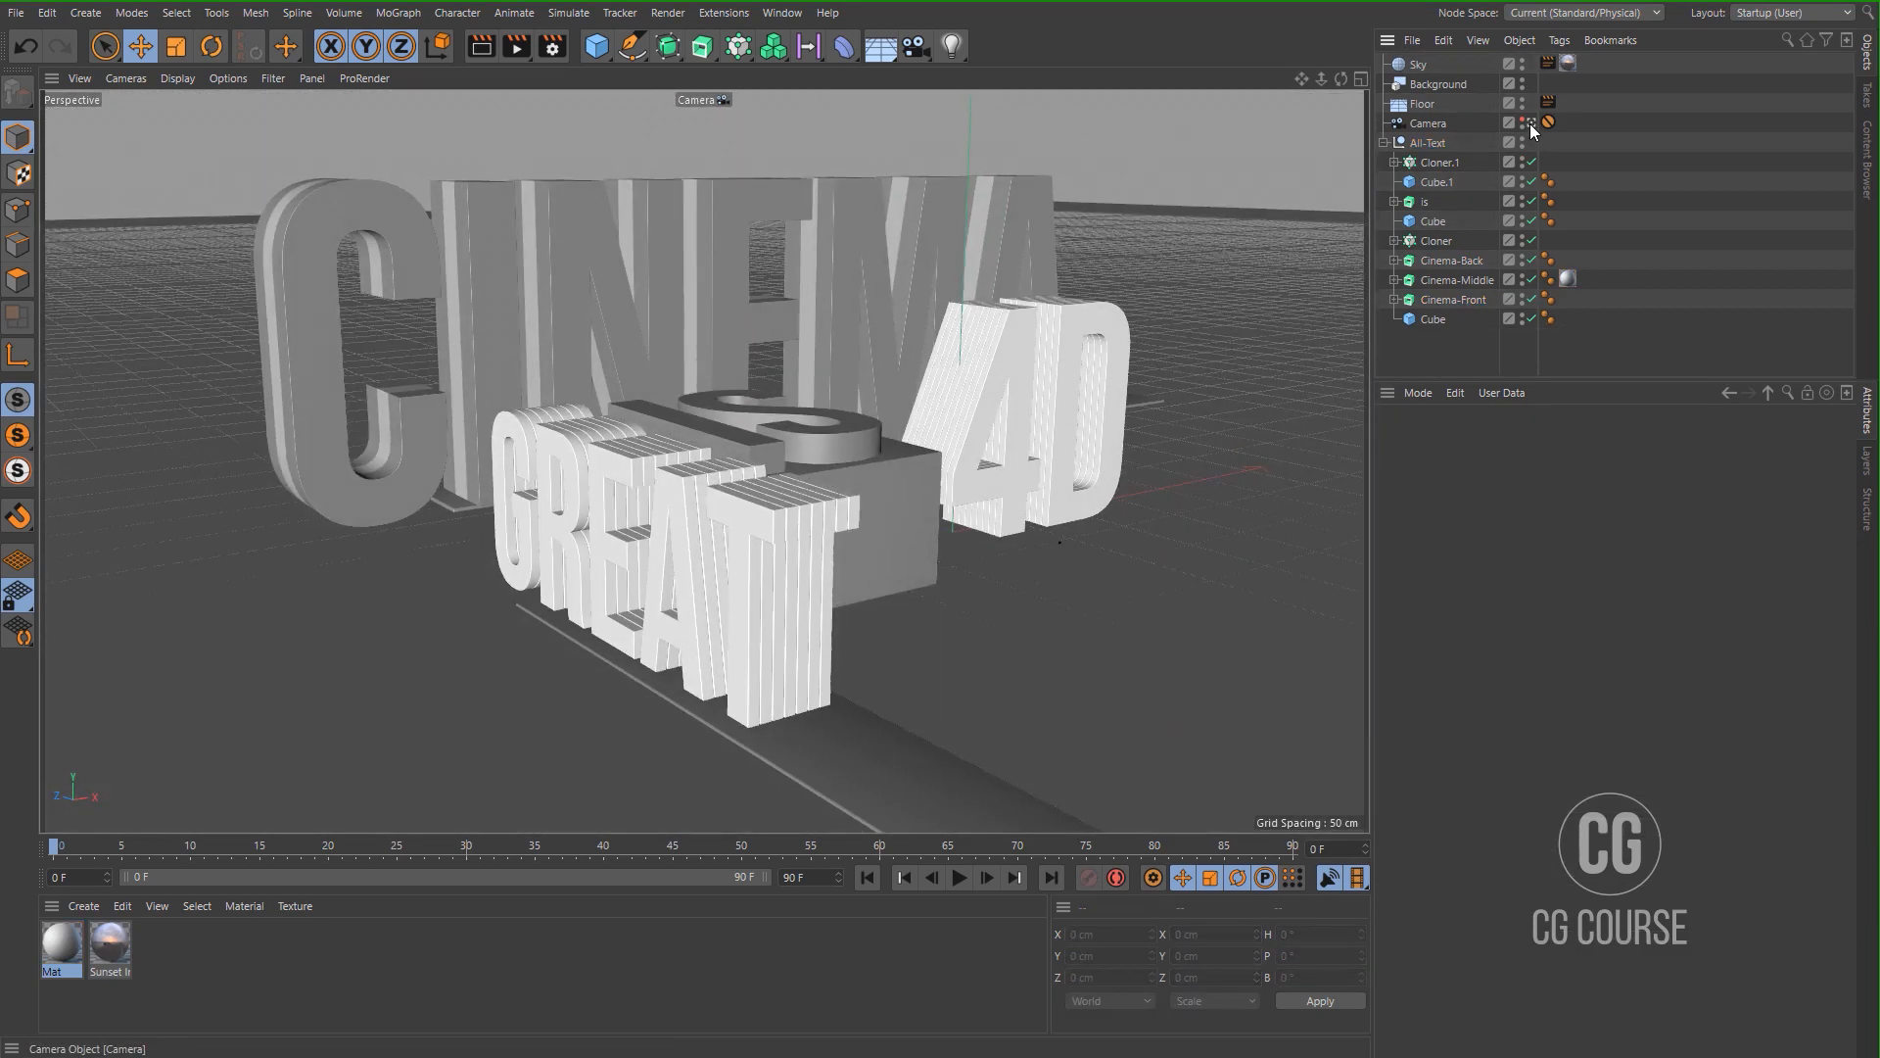
middle_click(1009, 336)
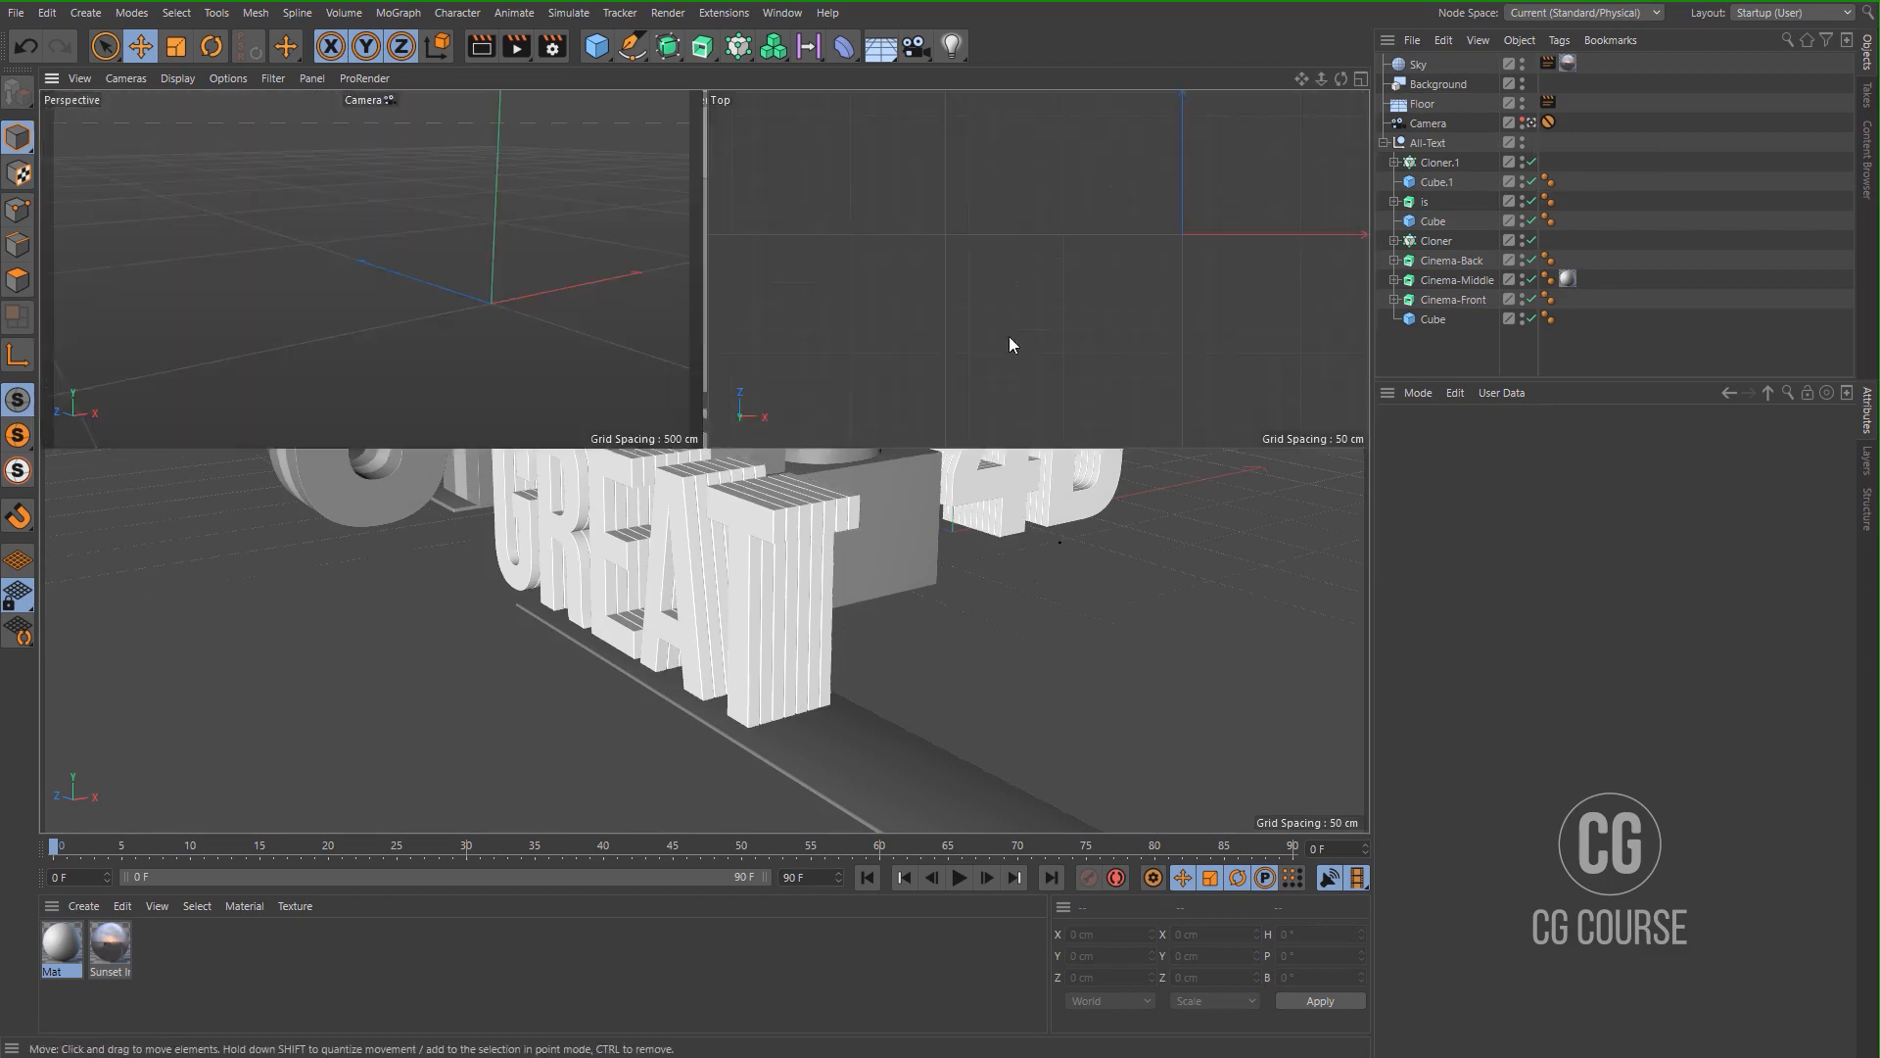
middle_click_drag(1083, 245, 990, 307, "alt")
scroll(990, 308, "up", 2)
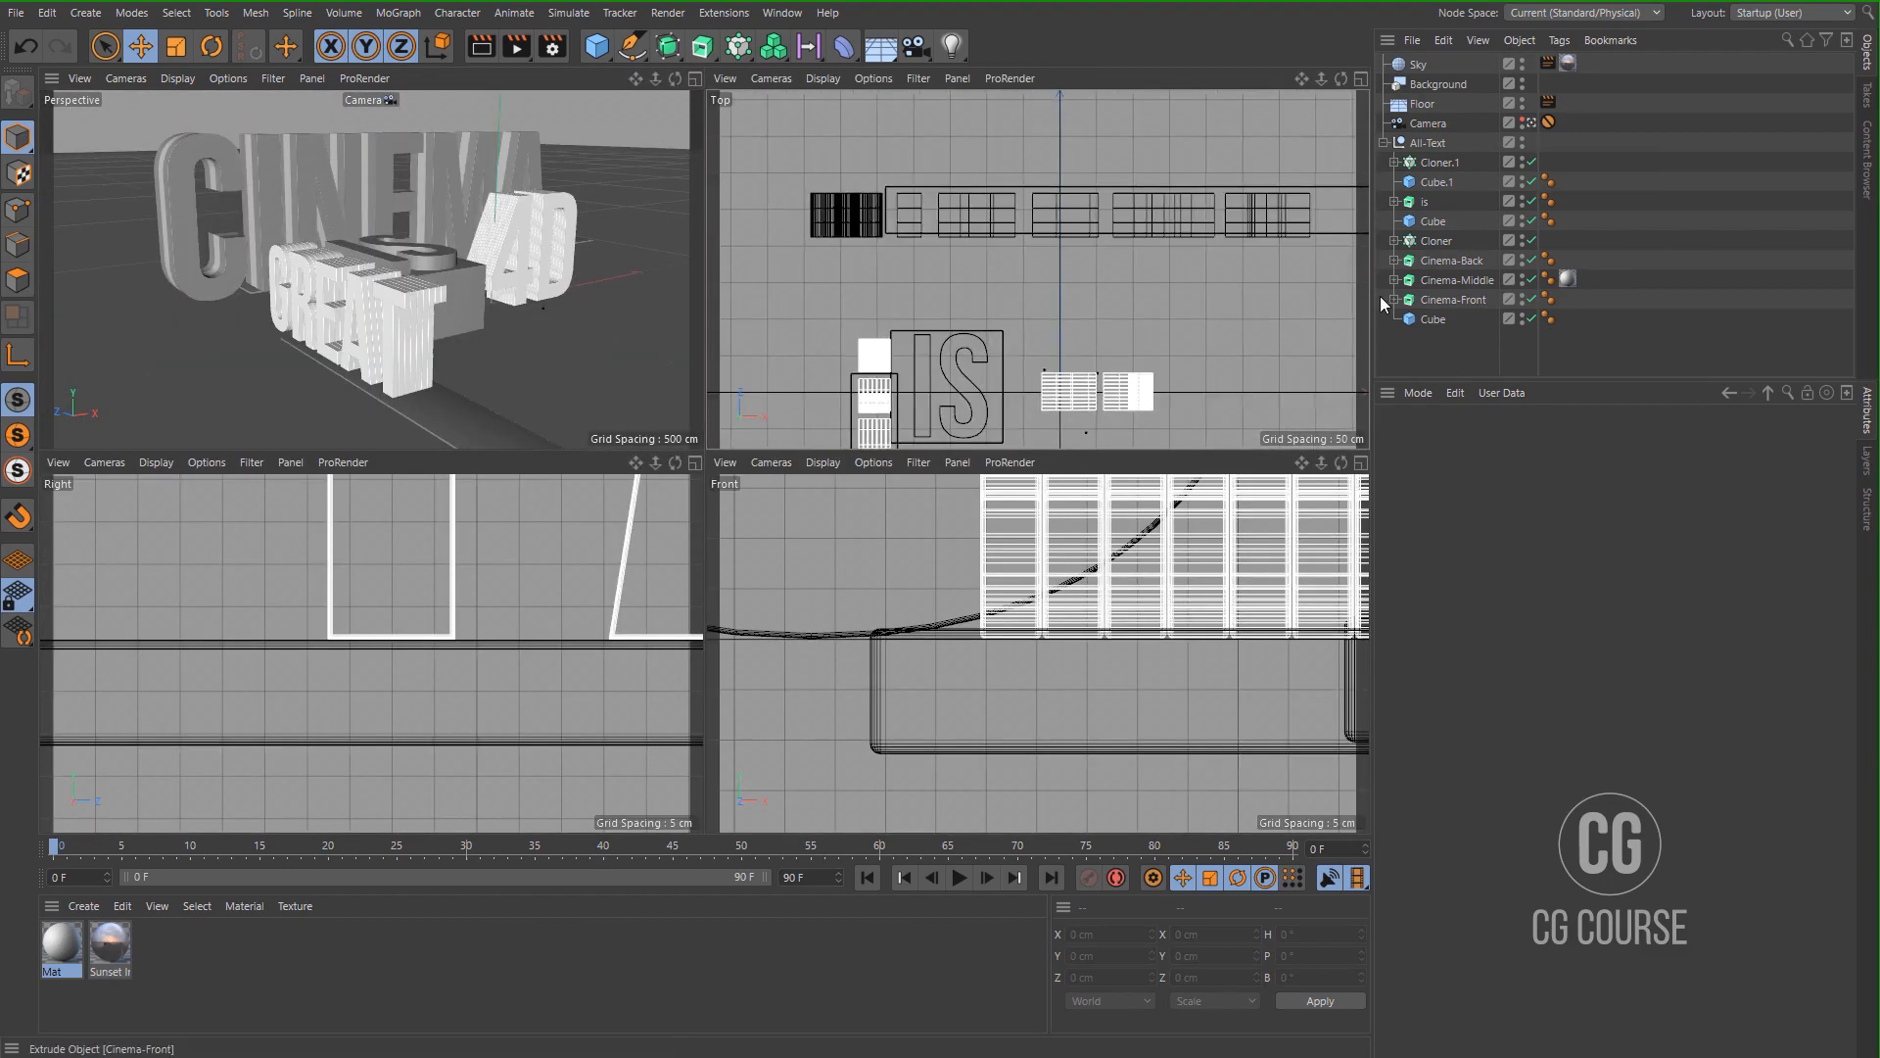
Group Cinema-Back, Cinema-Middle and Cinema-Front under a null named Cinema.
left_click(1443, 262)
left_click(1443, 302, "shift")
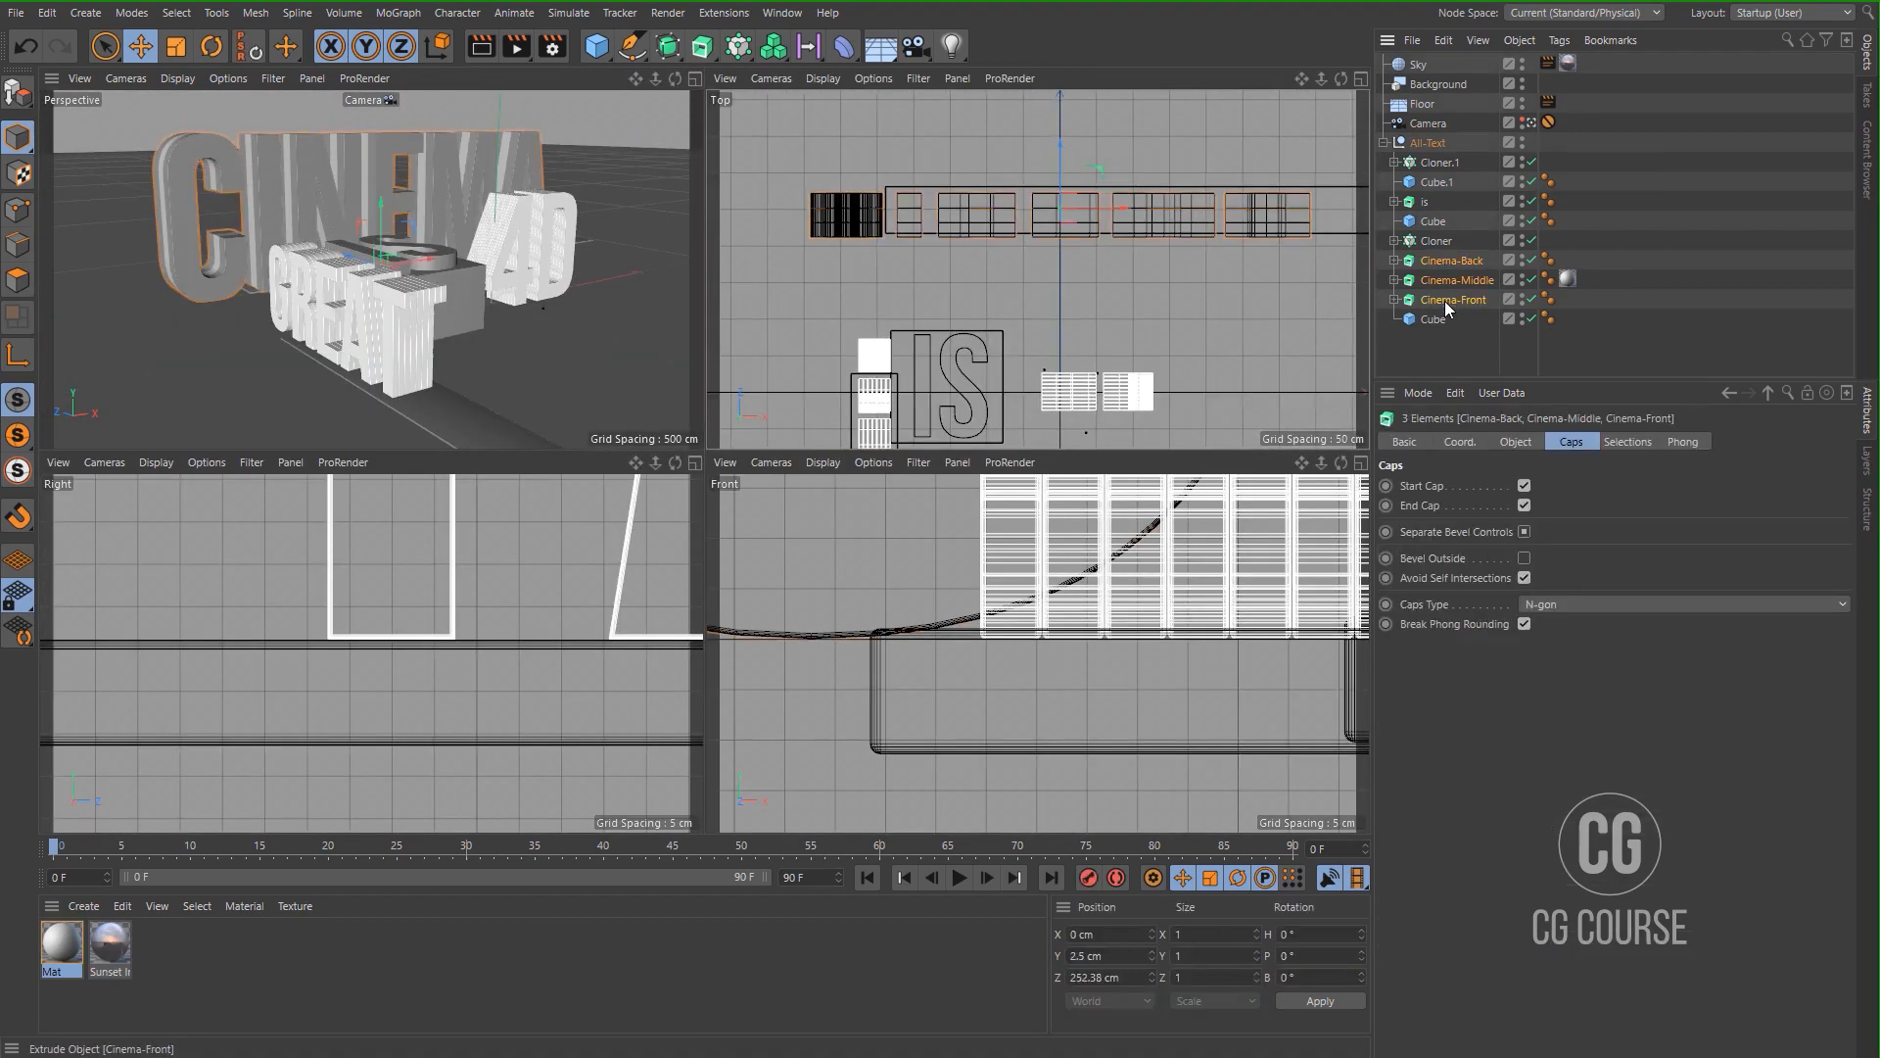
key("alt+g")
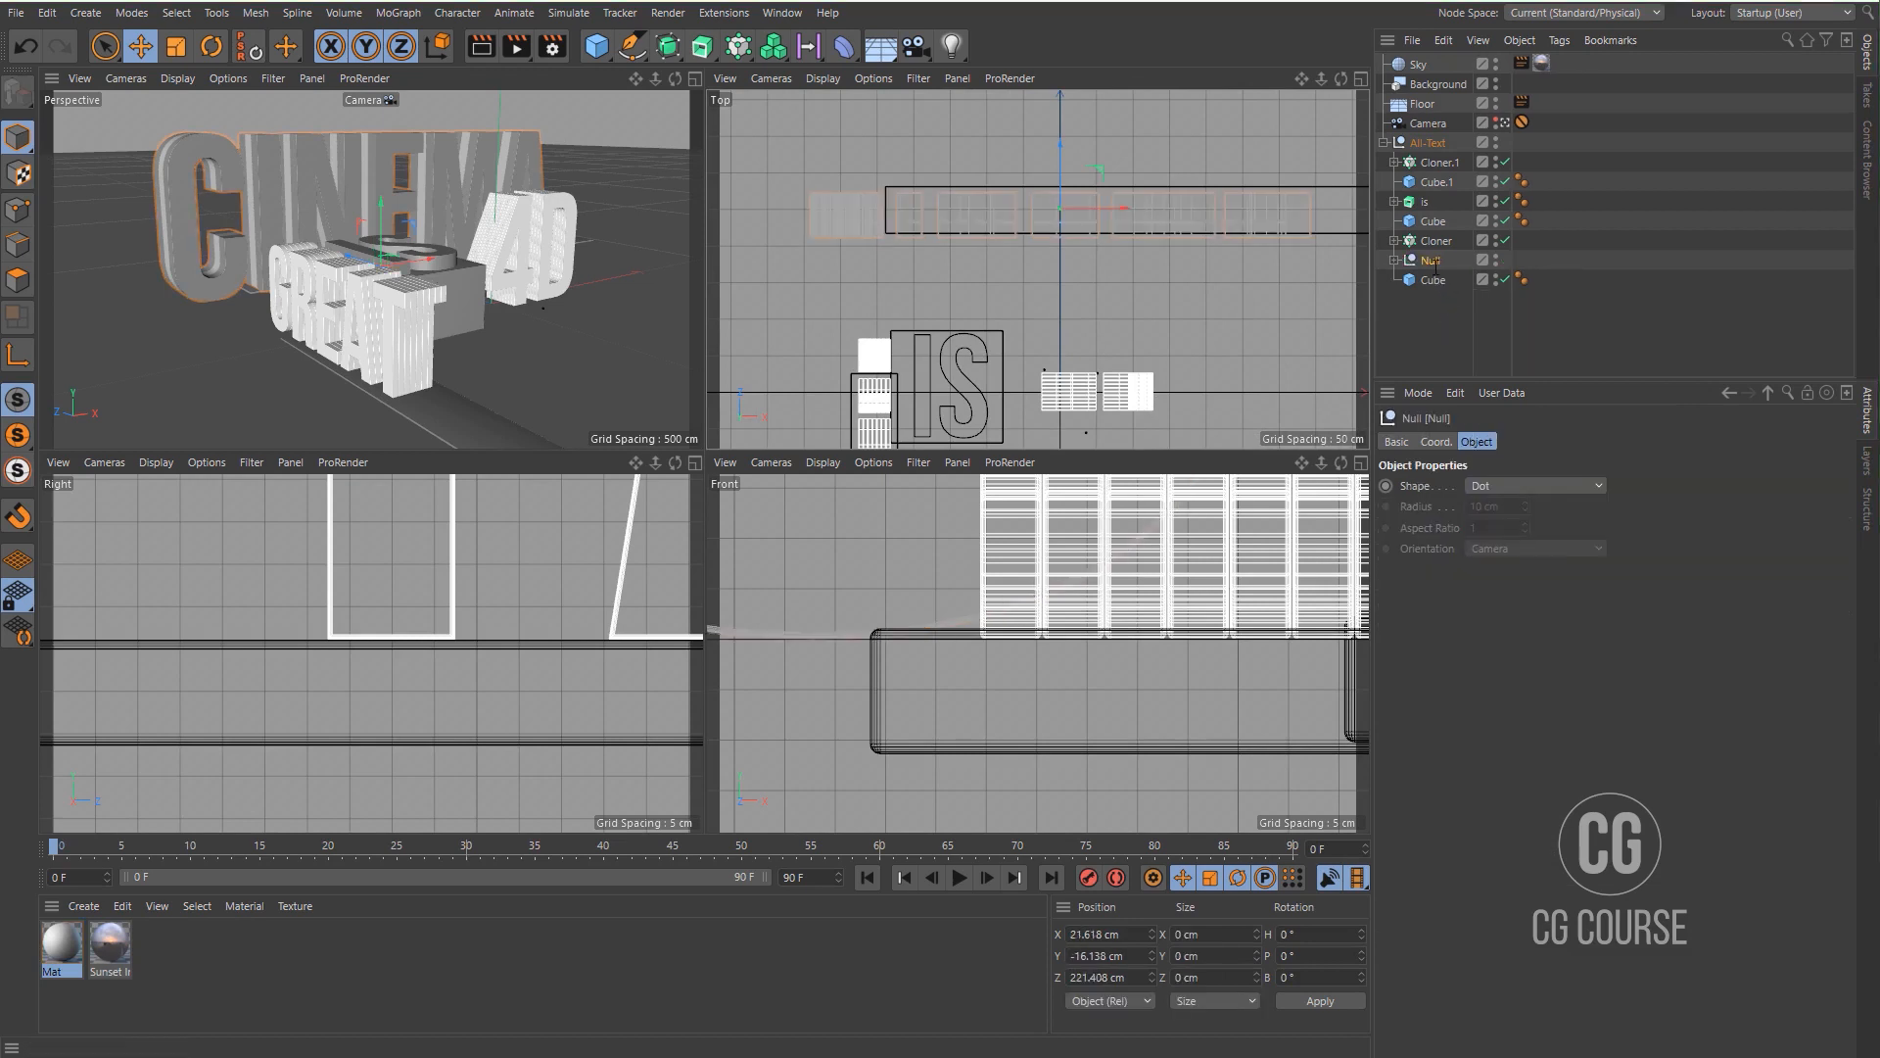
double_click(1432, 260)
key("Return")
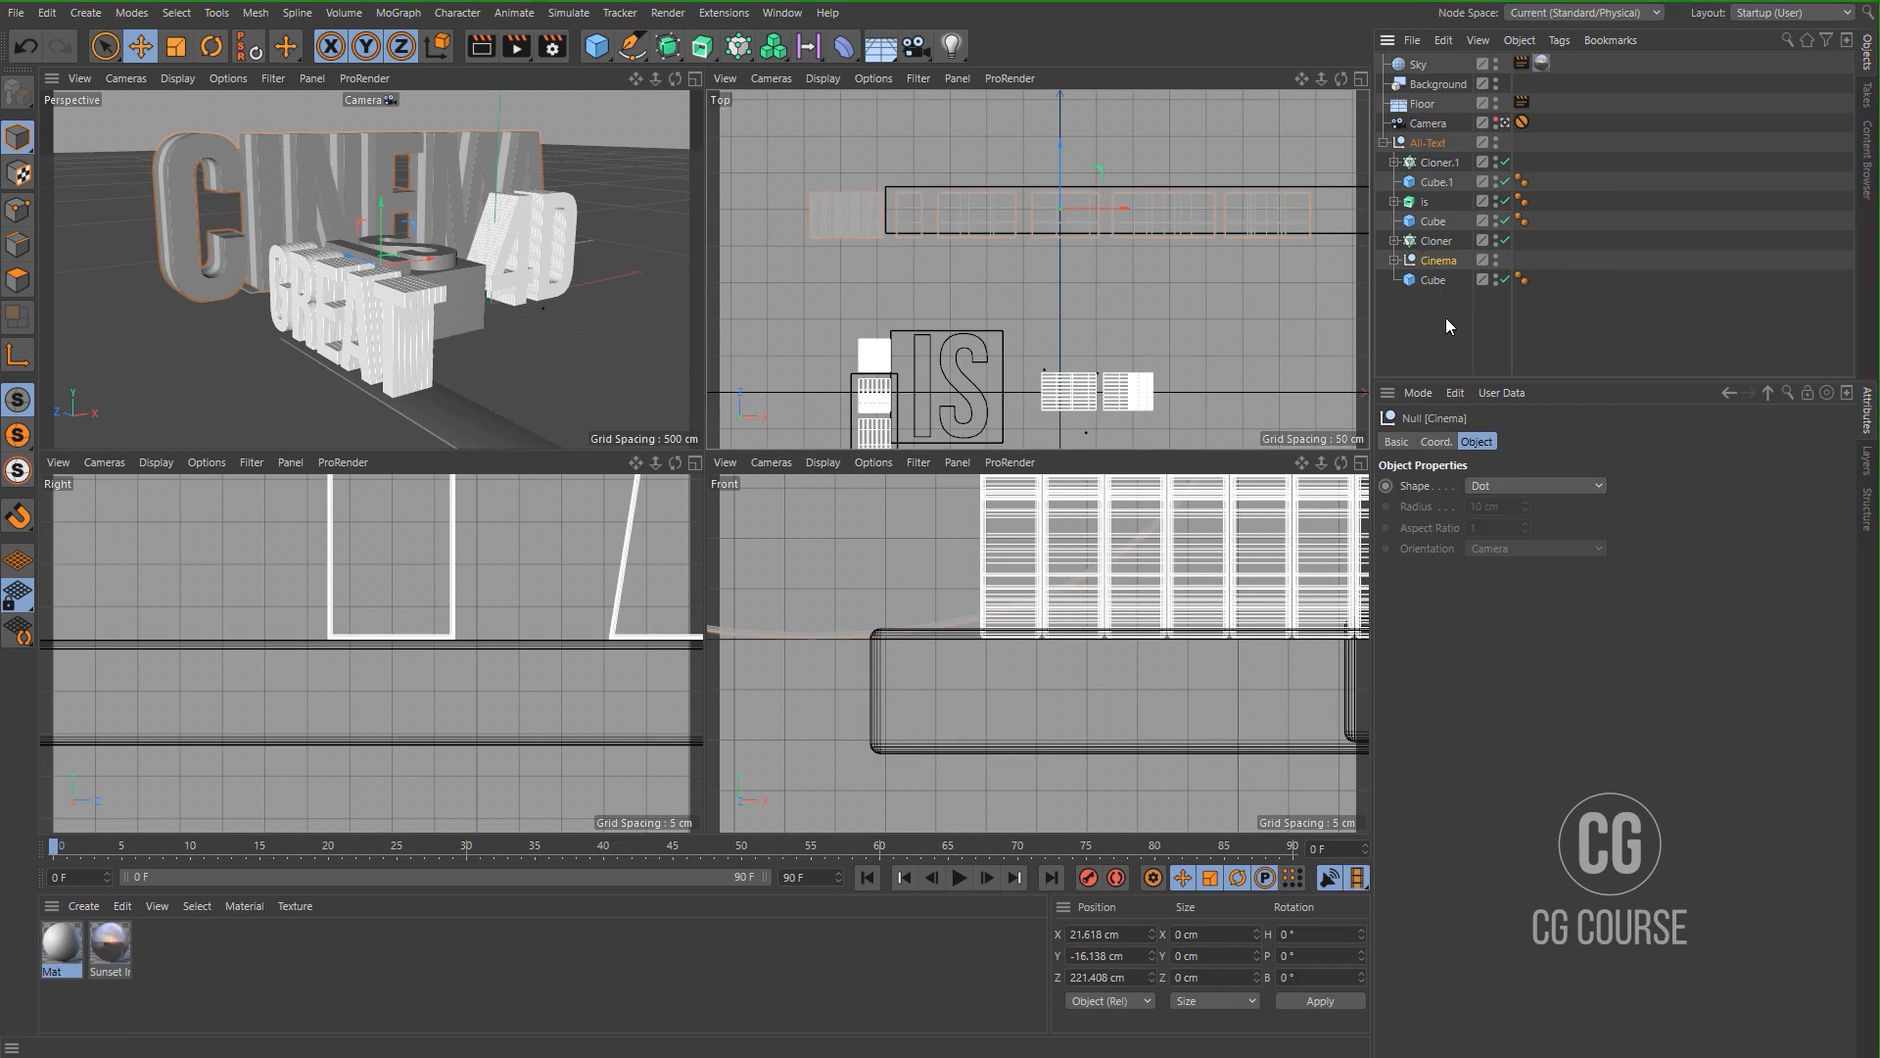
Increase the Z size of the base cube under CINEMA to about 72.5 cm in the Top view.
scroll(1066, 307, "up", 3)
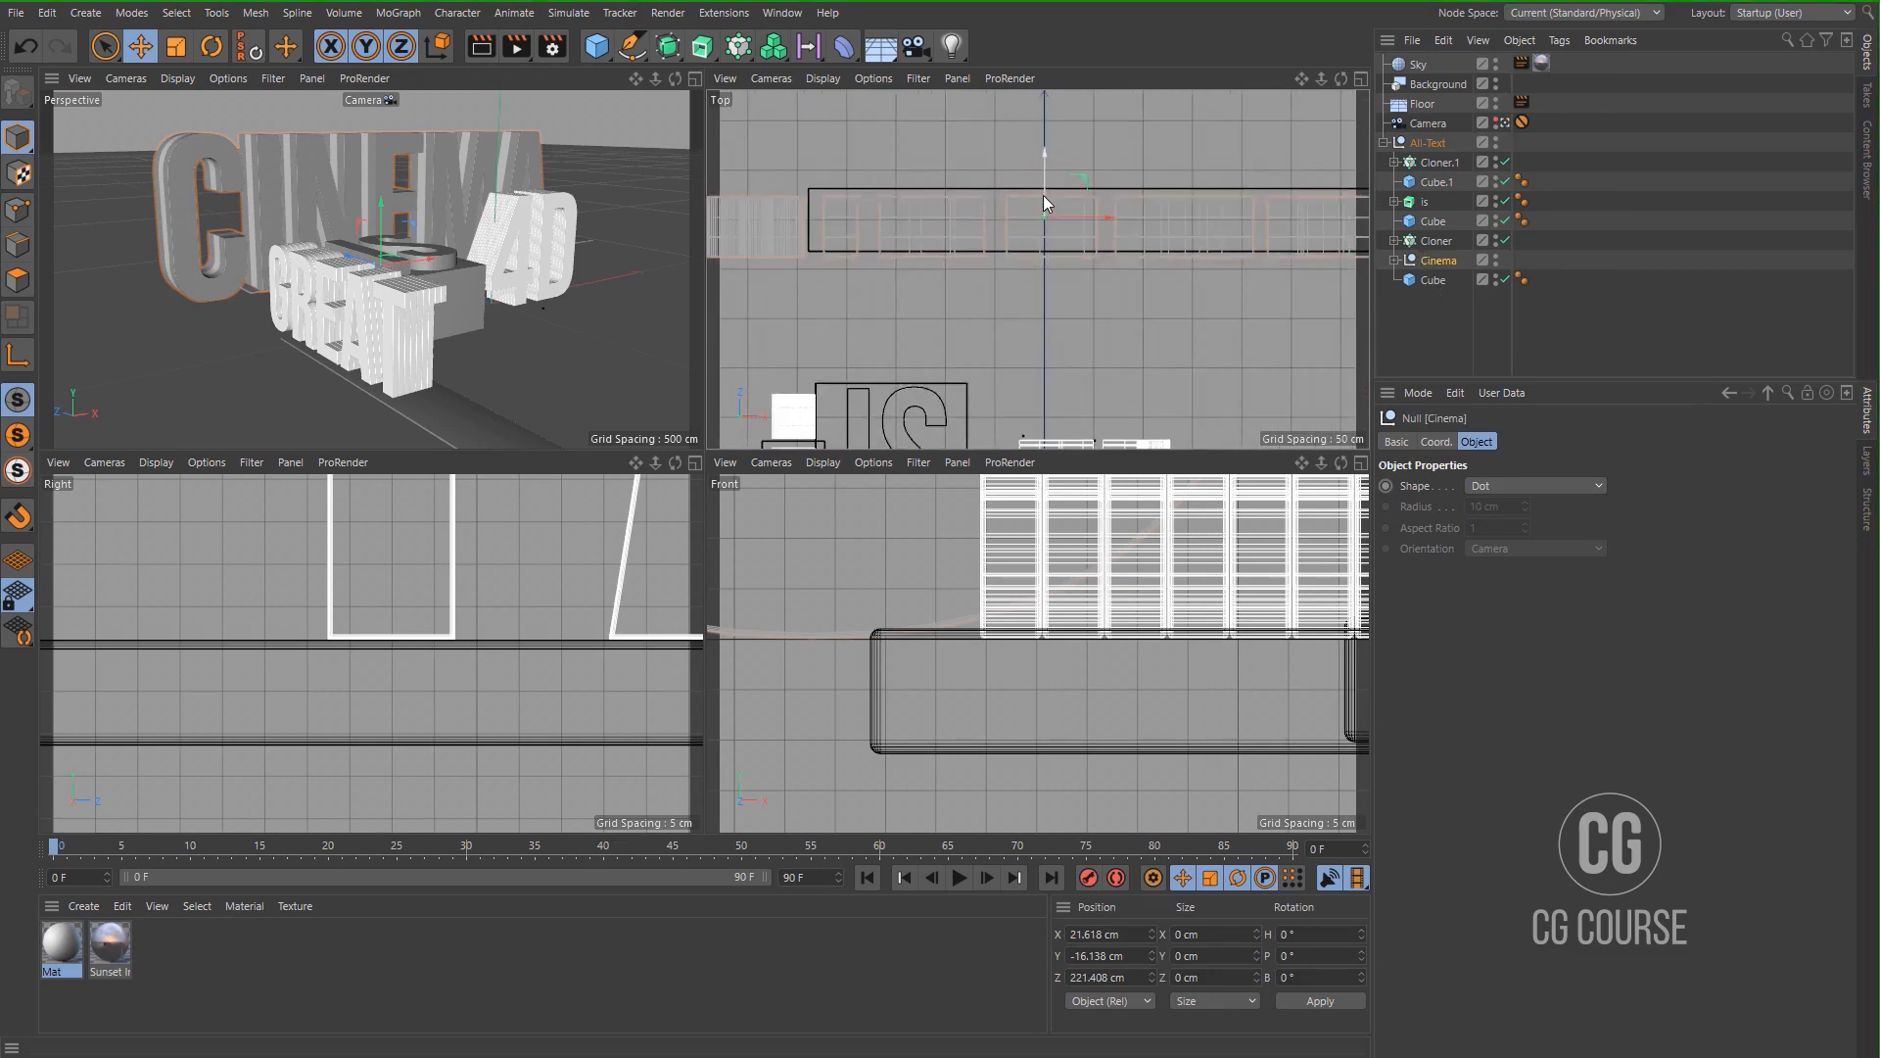
left_click_drag(1043, 196, 1047, 190)
left_click(1437, 280)
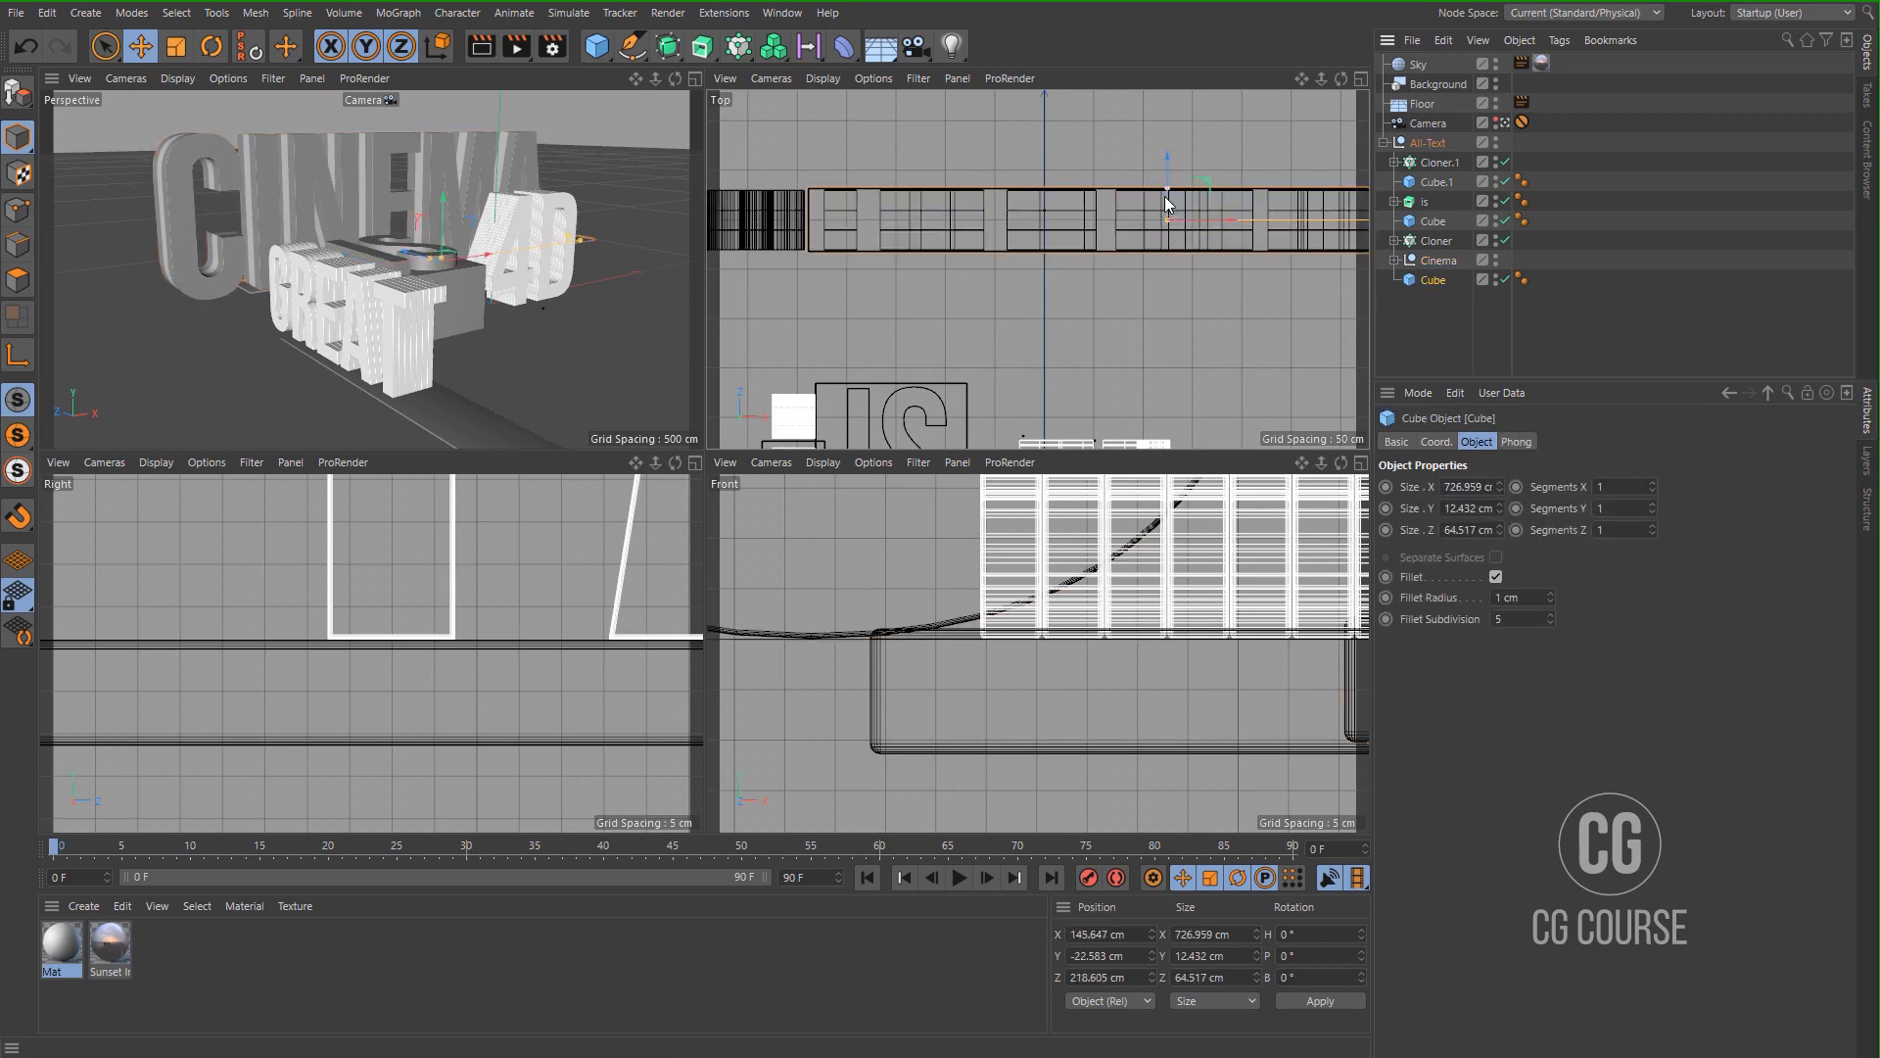
left_click_drag(1165, 190, 1169, 184)
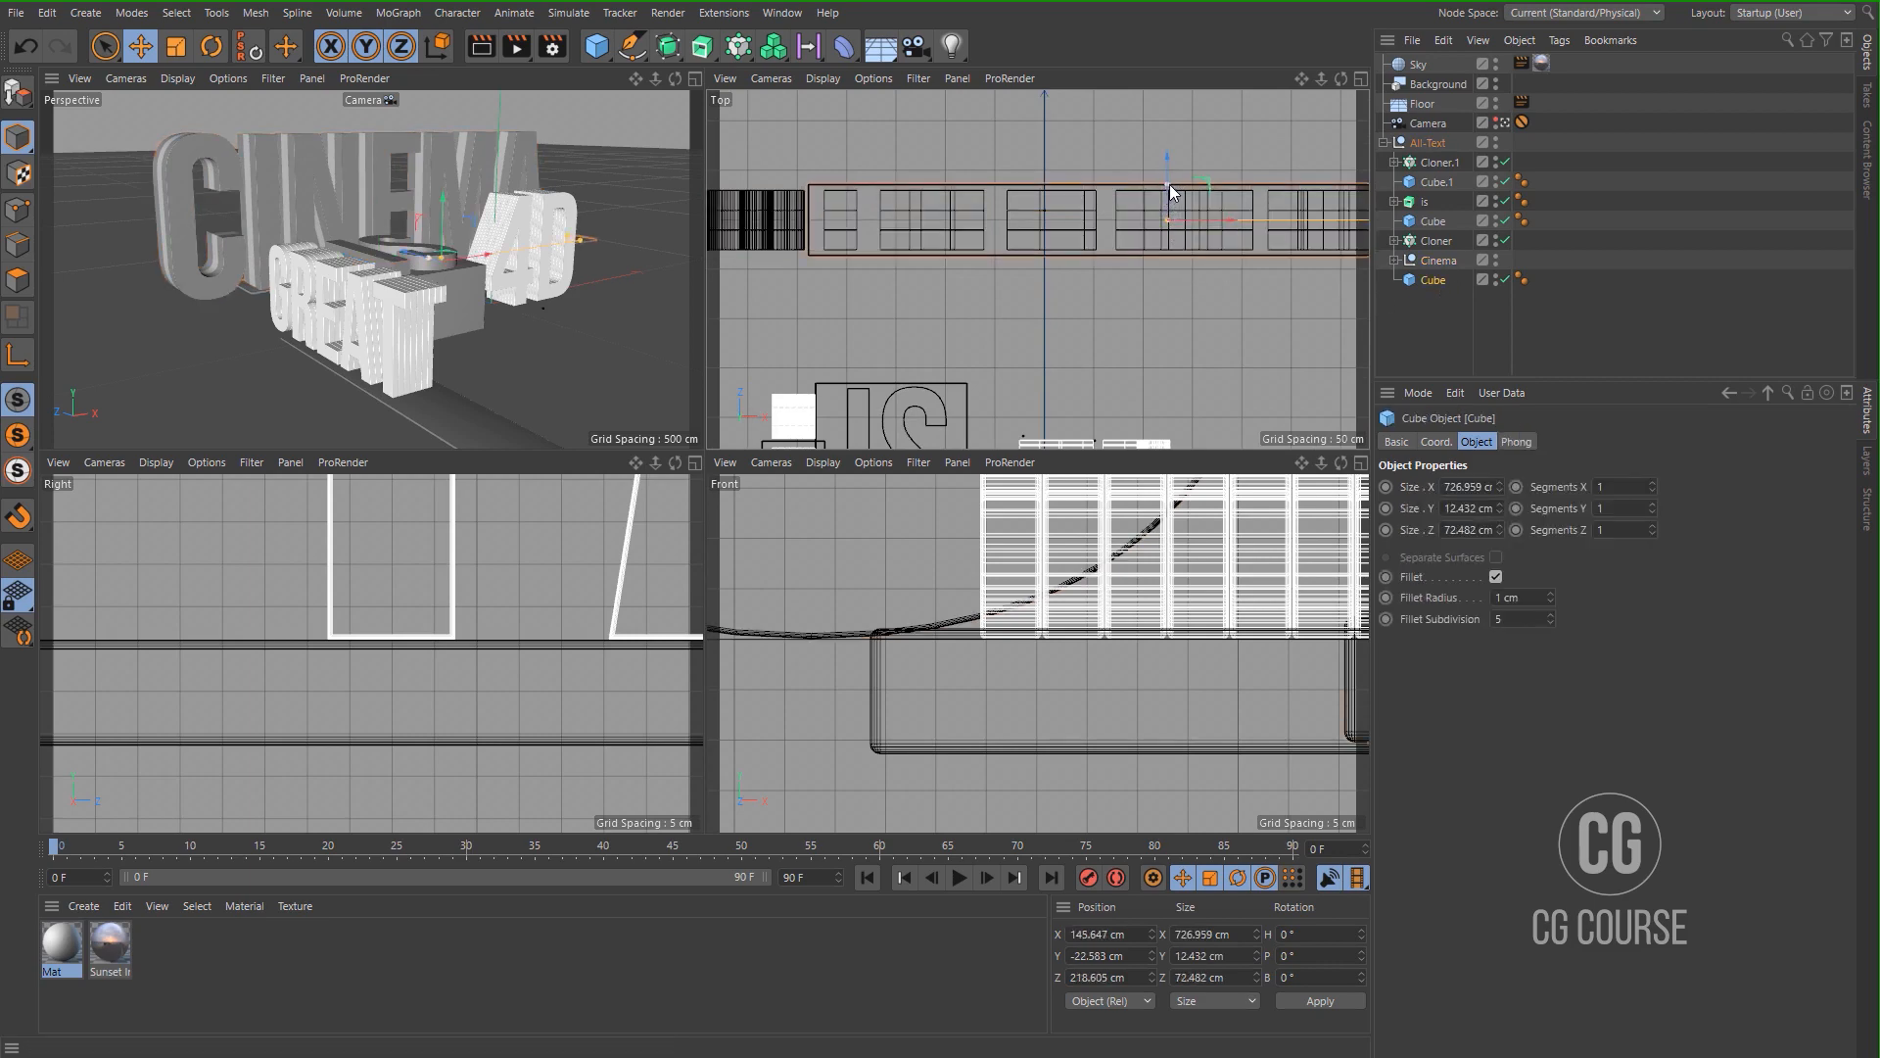
middle_click(535, 304)
left_click(1271, 416)
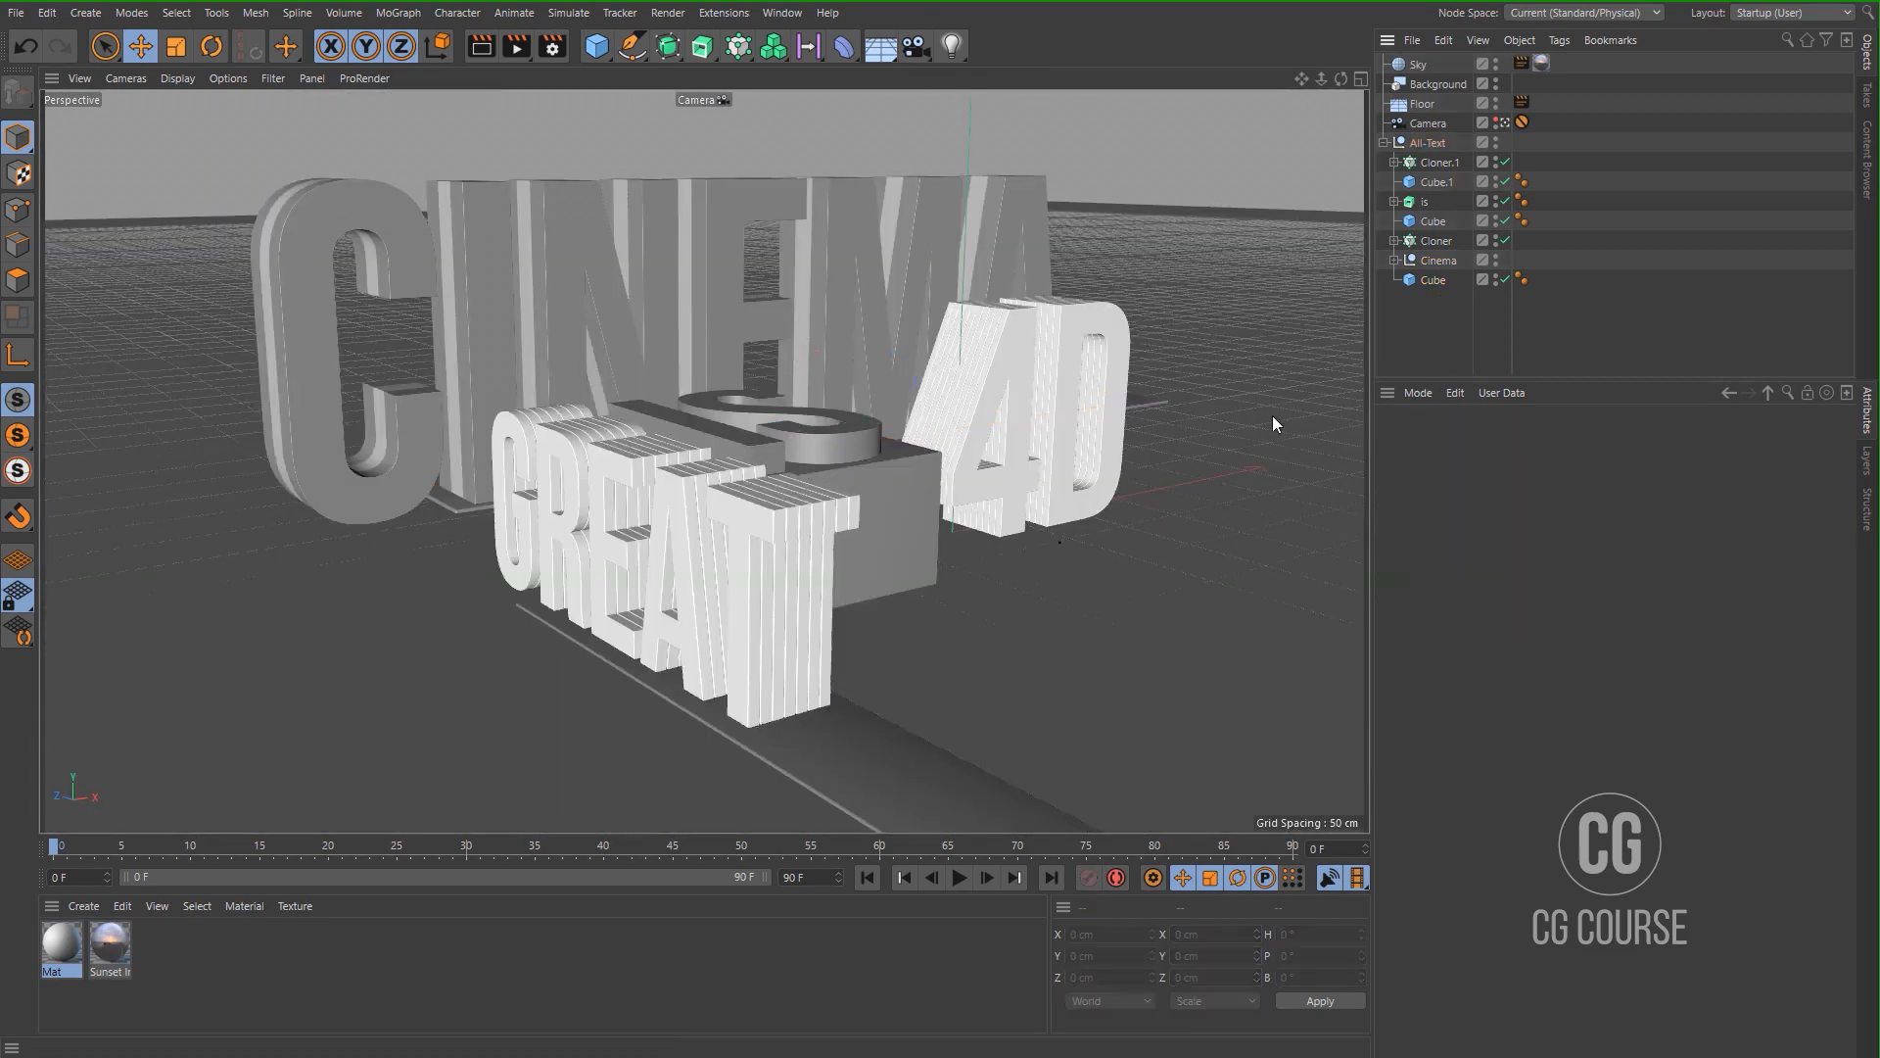
Lower the "is" extrusion to a Y position of 55.814 cm so it rests on its supporting cube.
left_click(834, 439)
middle_click(883, 496)
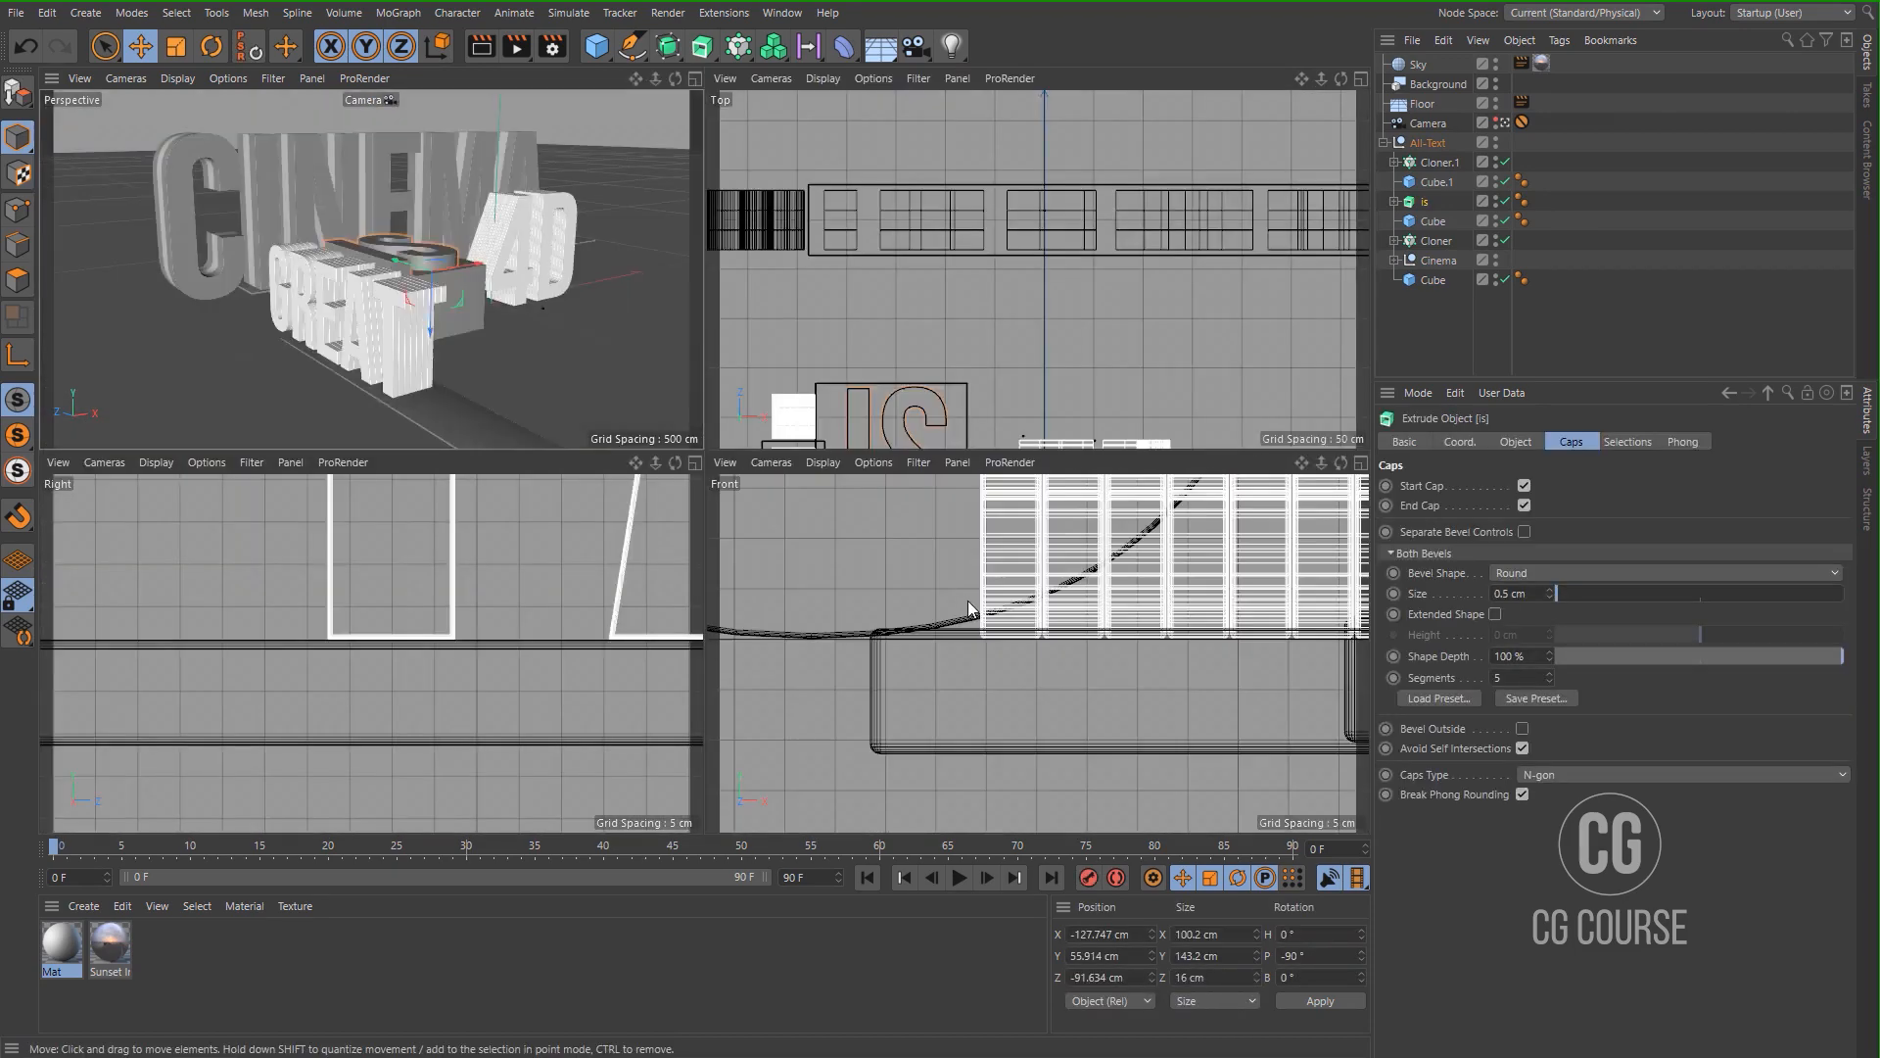
middle_click(968, 601)
scroll(879, 466, "down", 5)
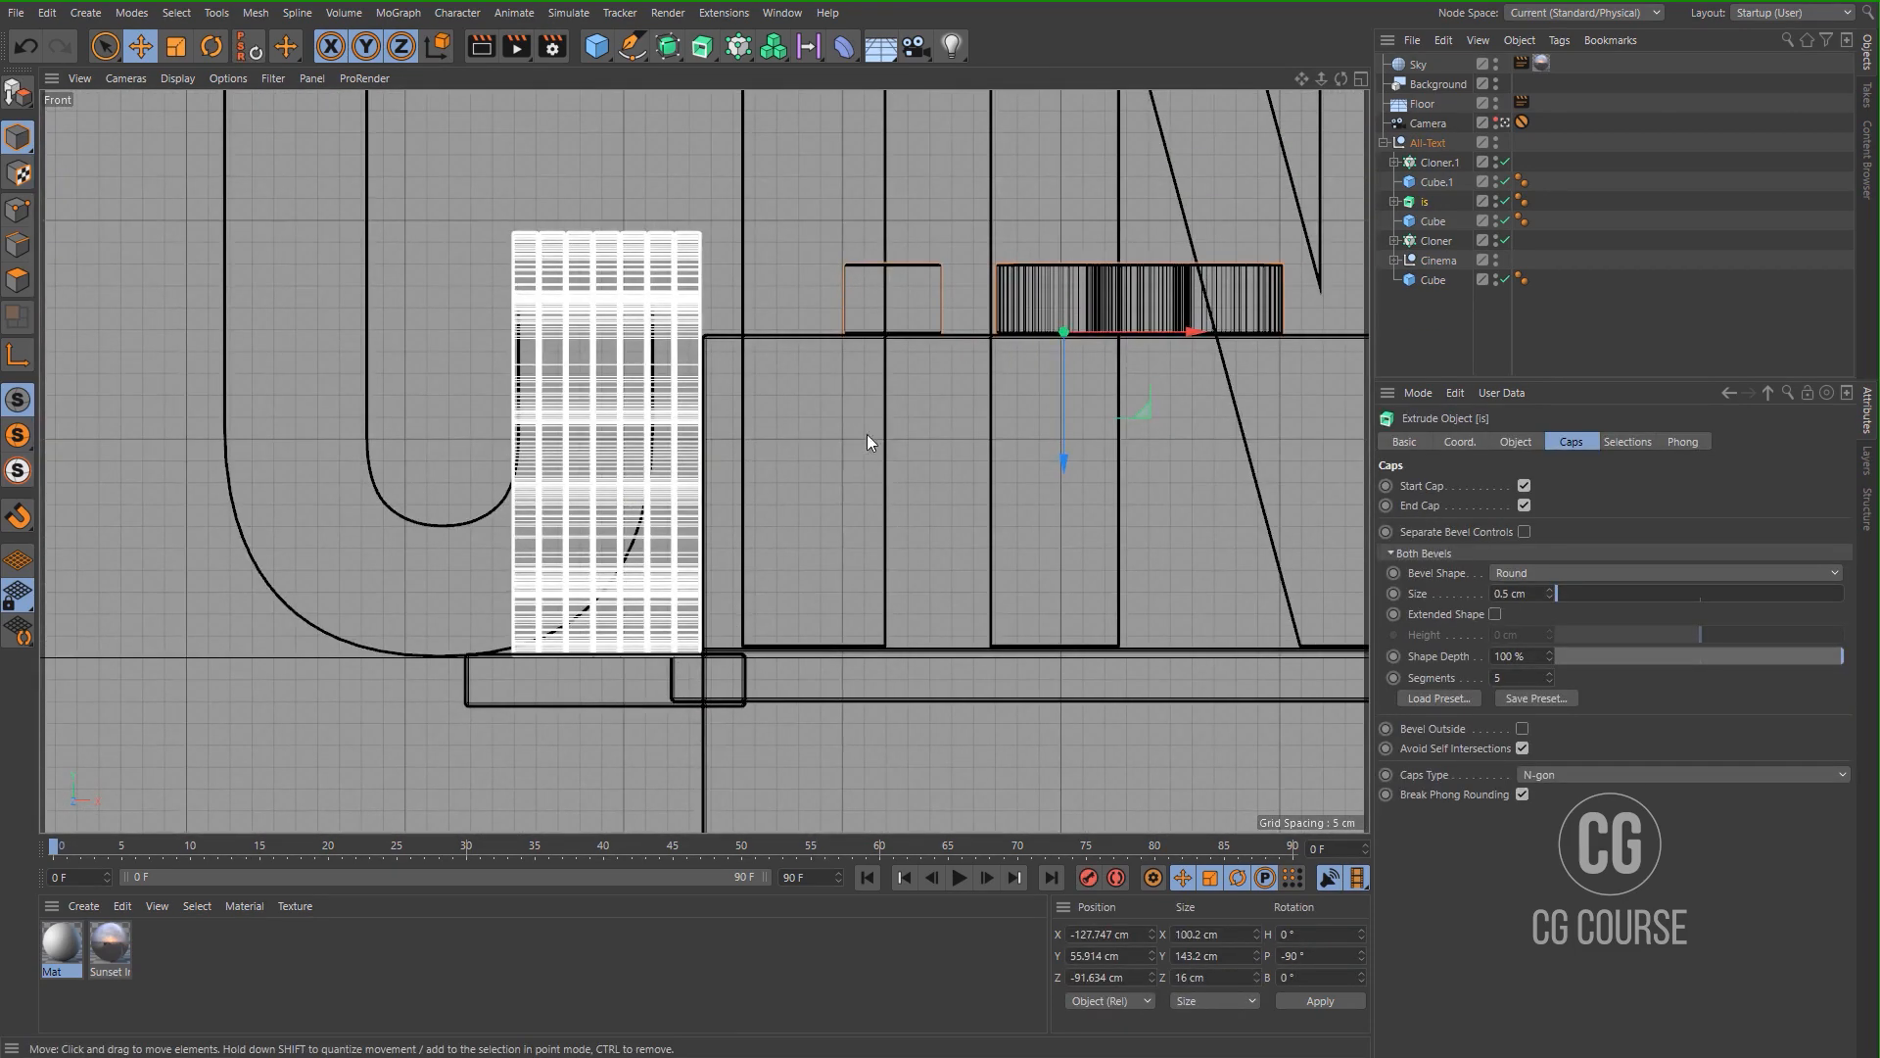
scroll(866, 441, "up", 10)
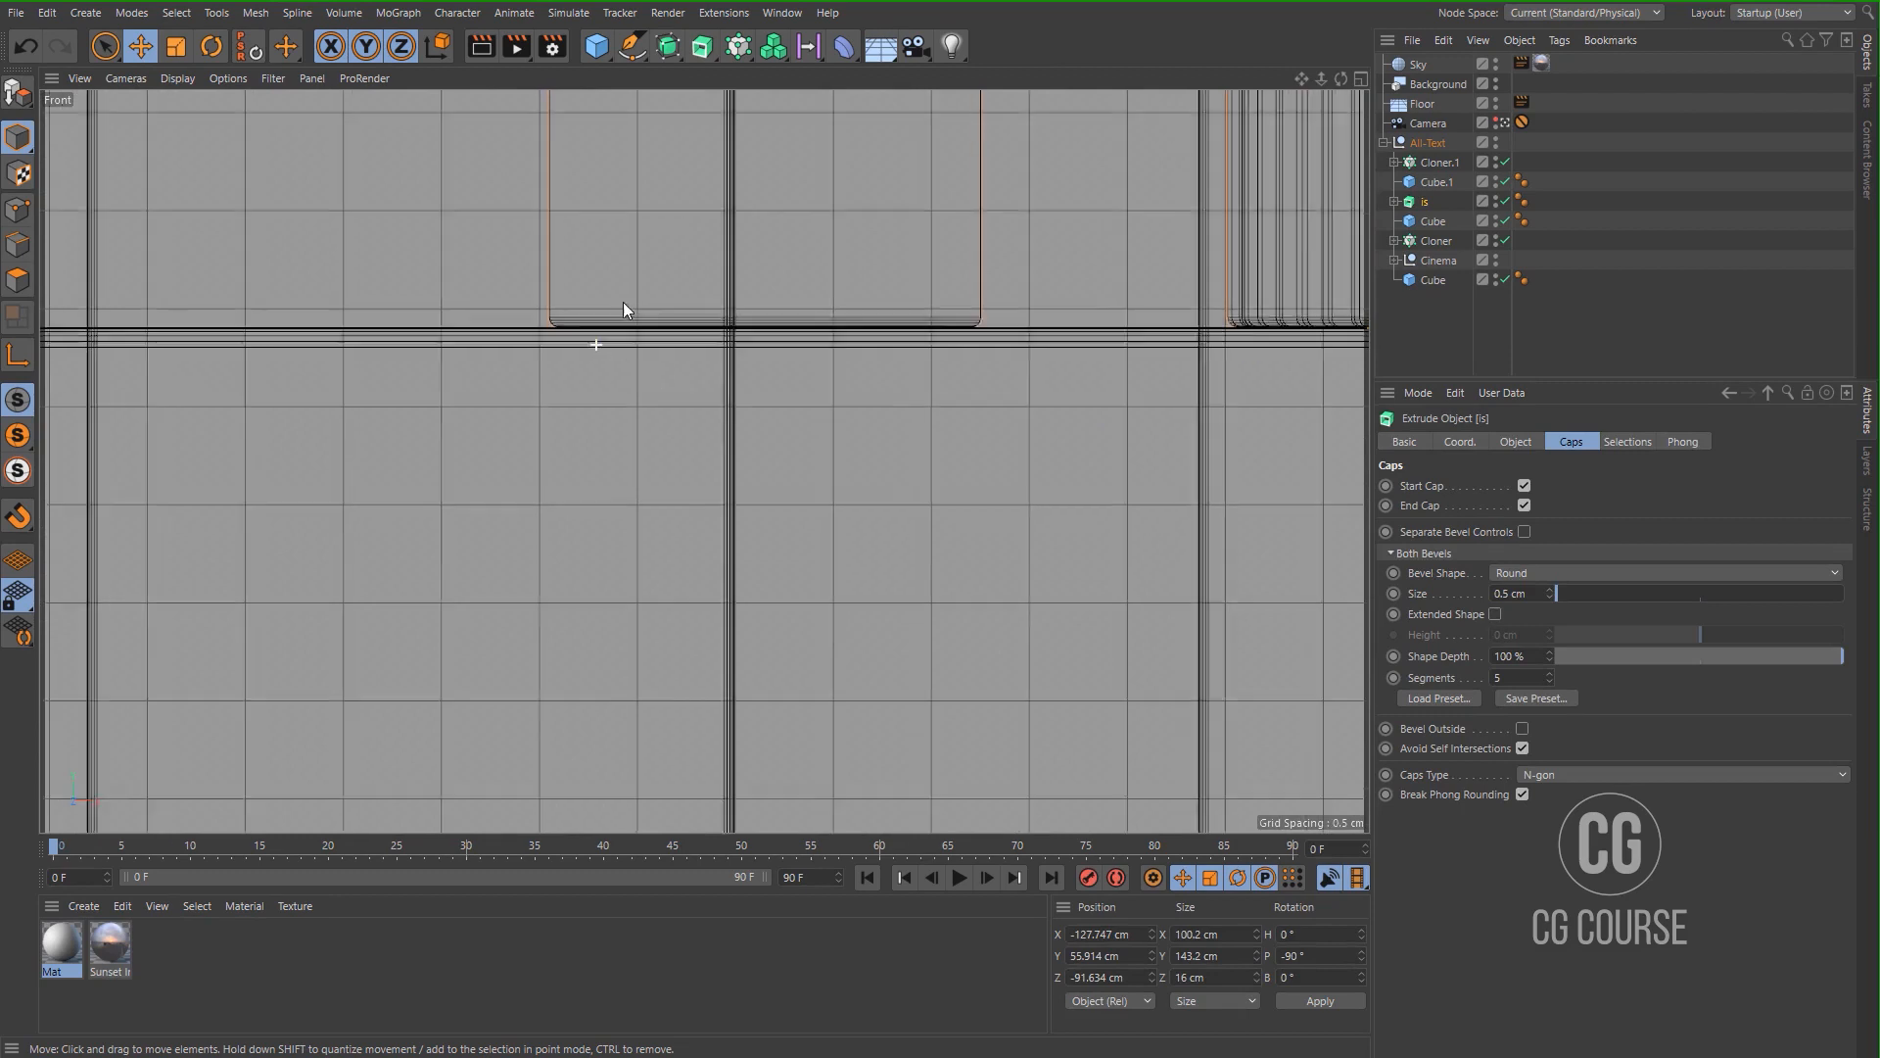
scroll(623, 309, "up", 5)
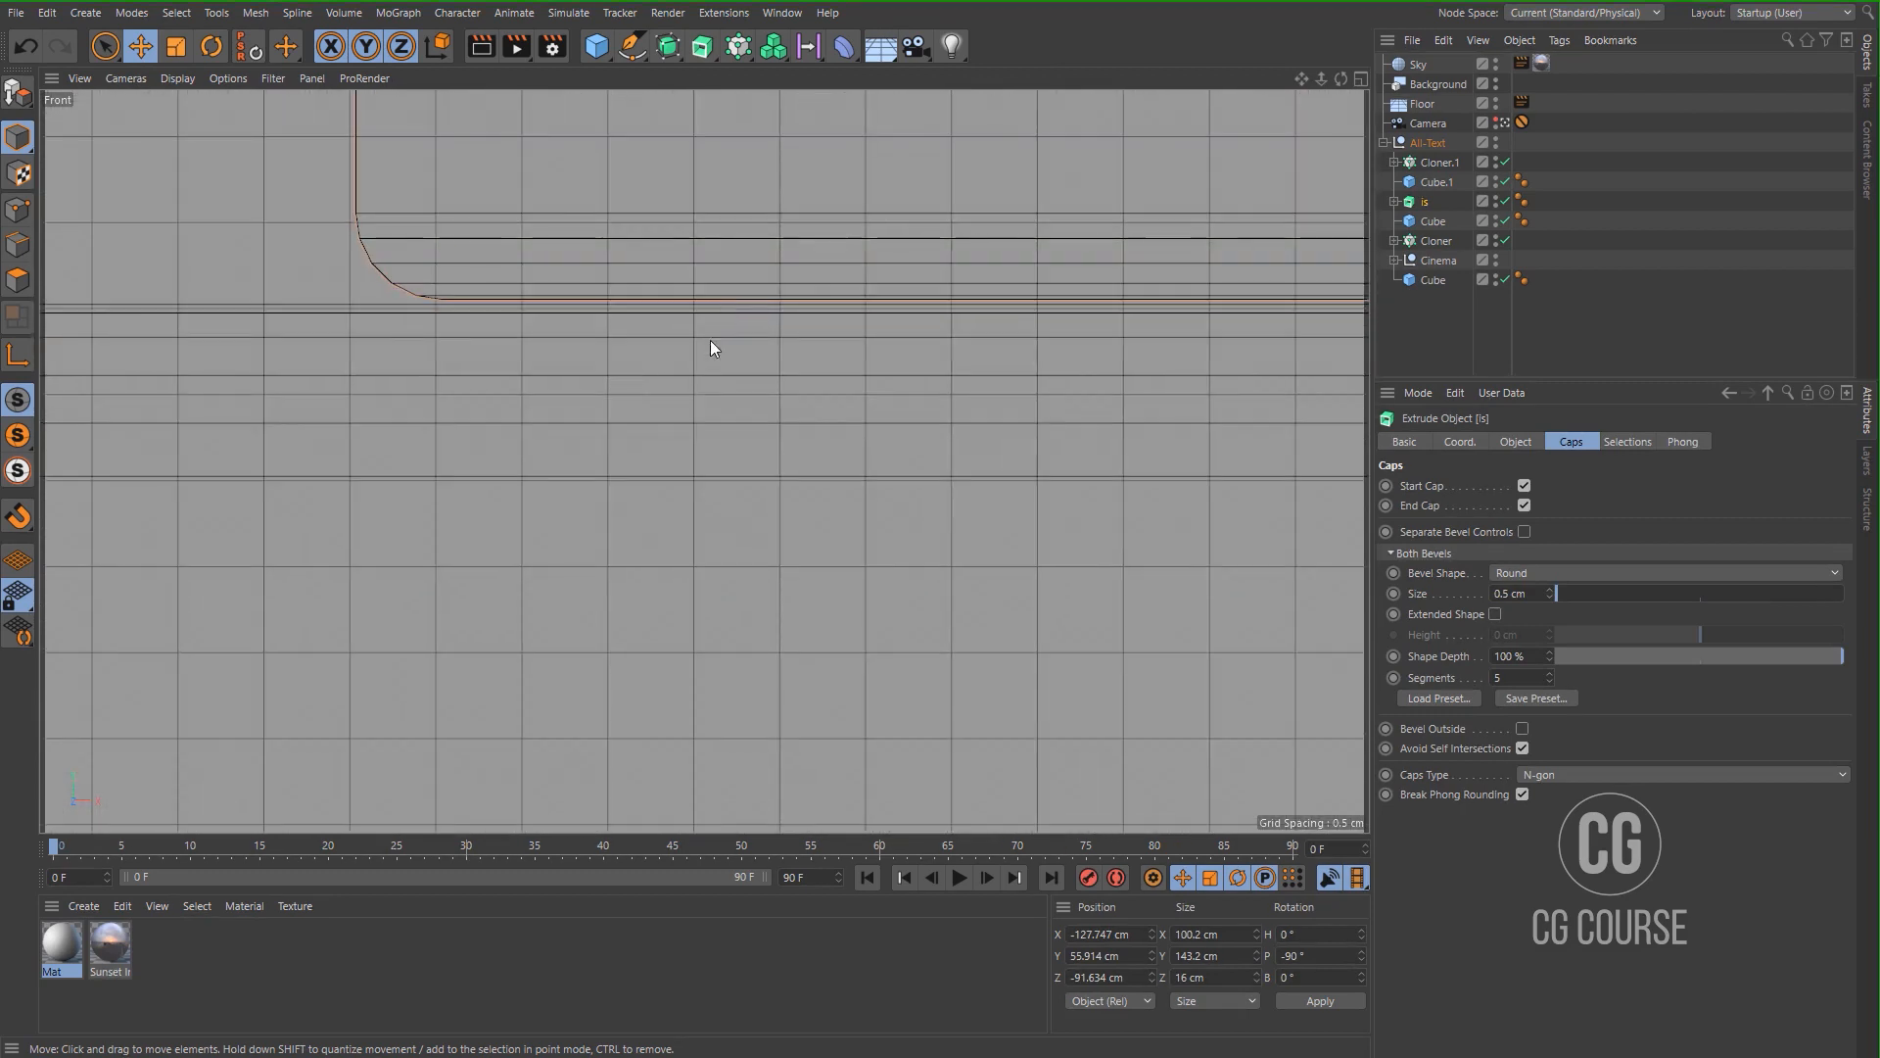
left_click(1459, 442)
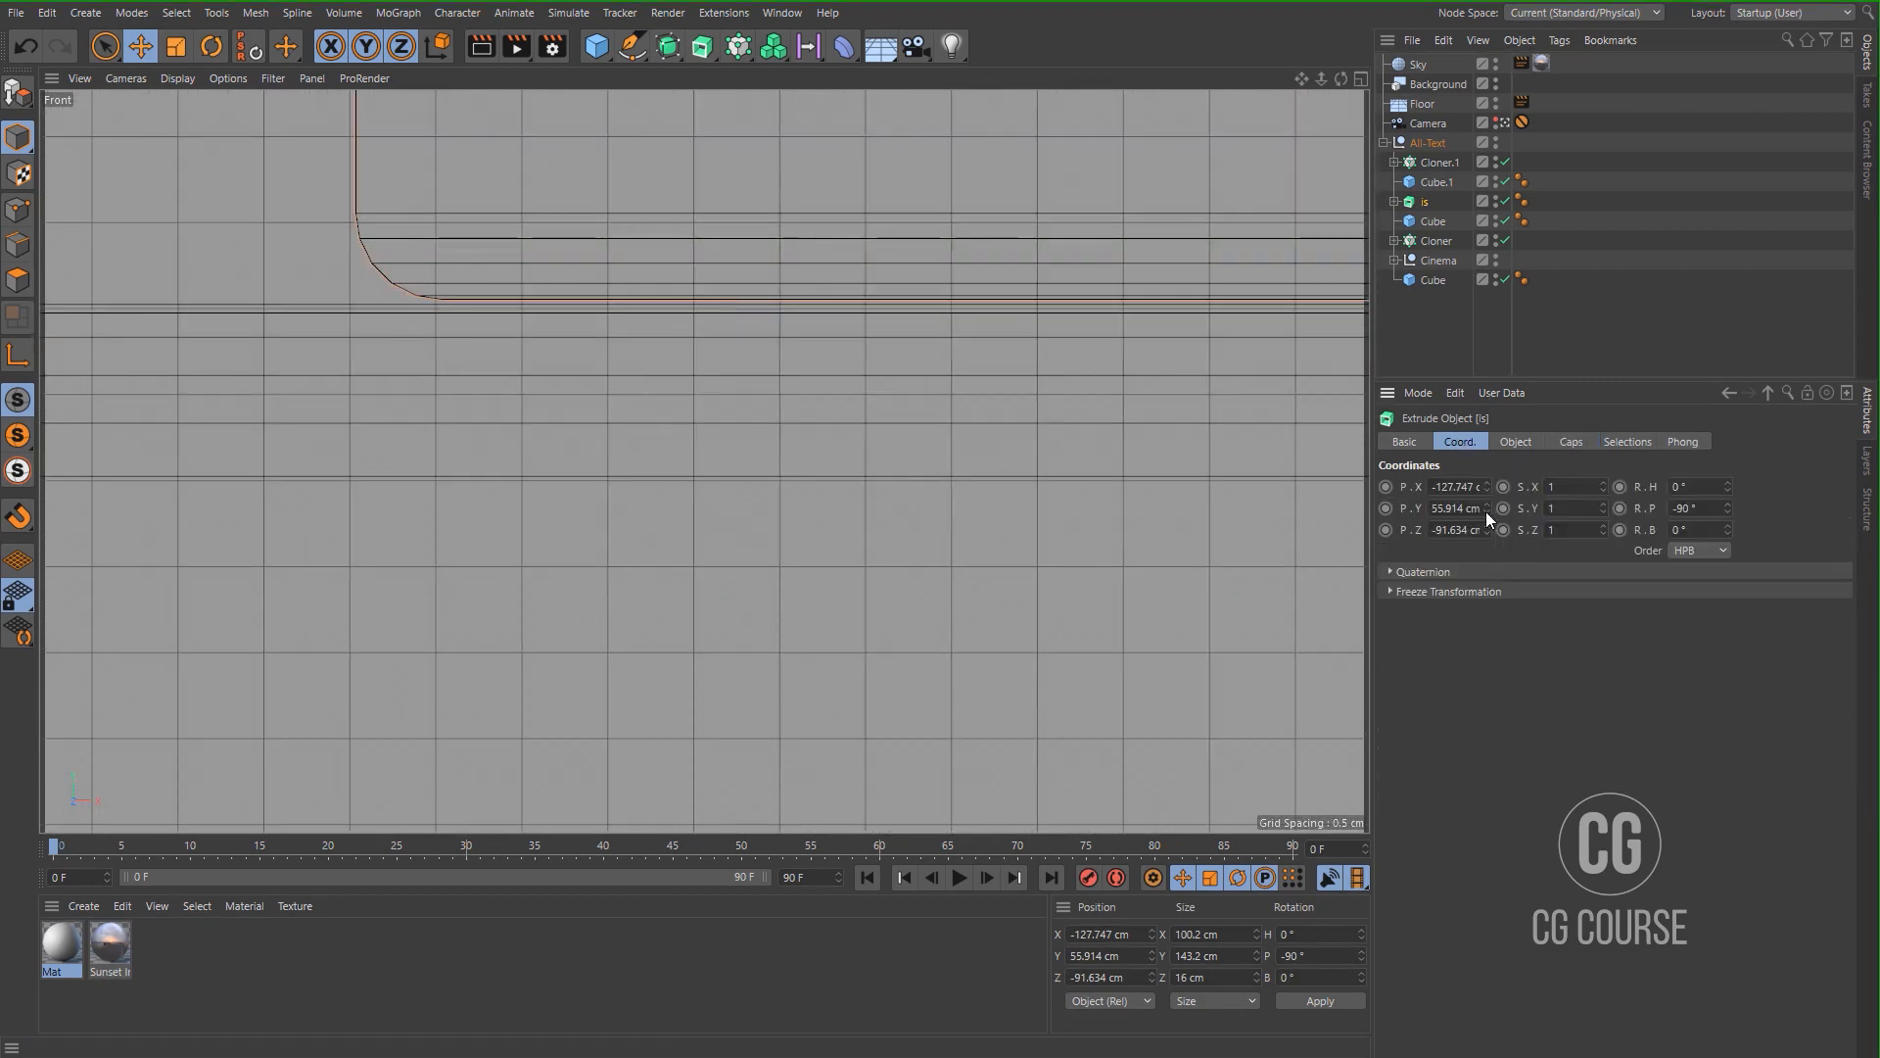
left_click(1484, 511)
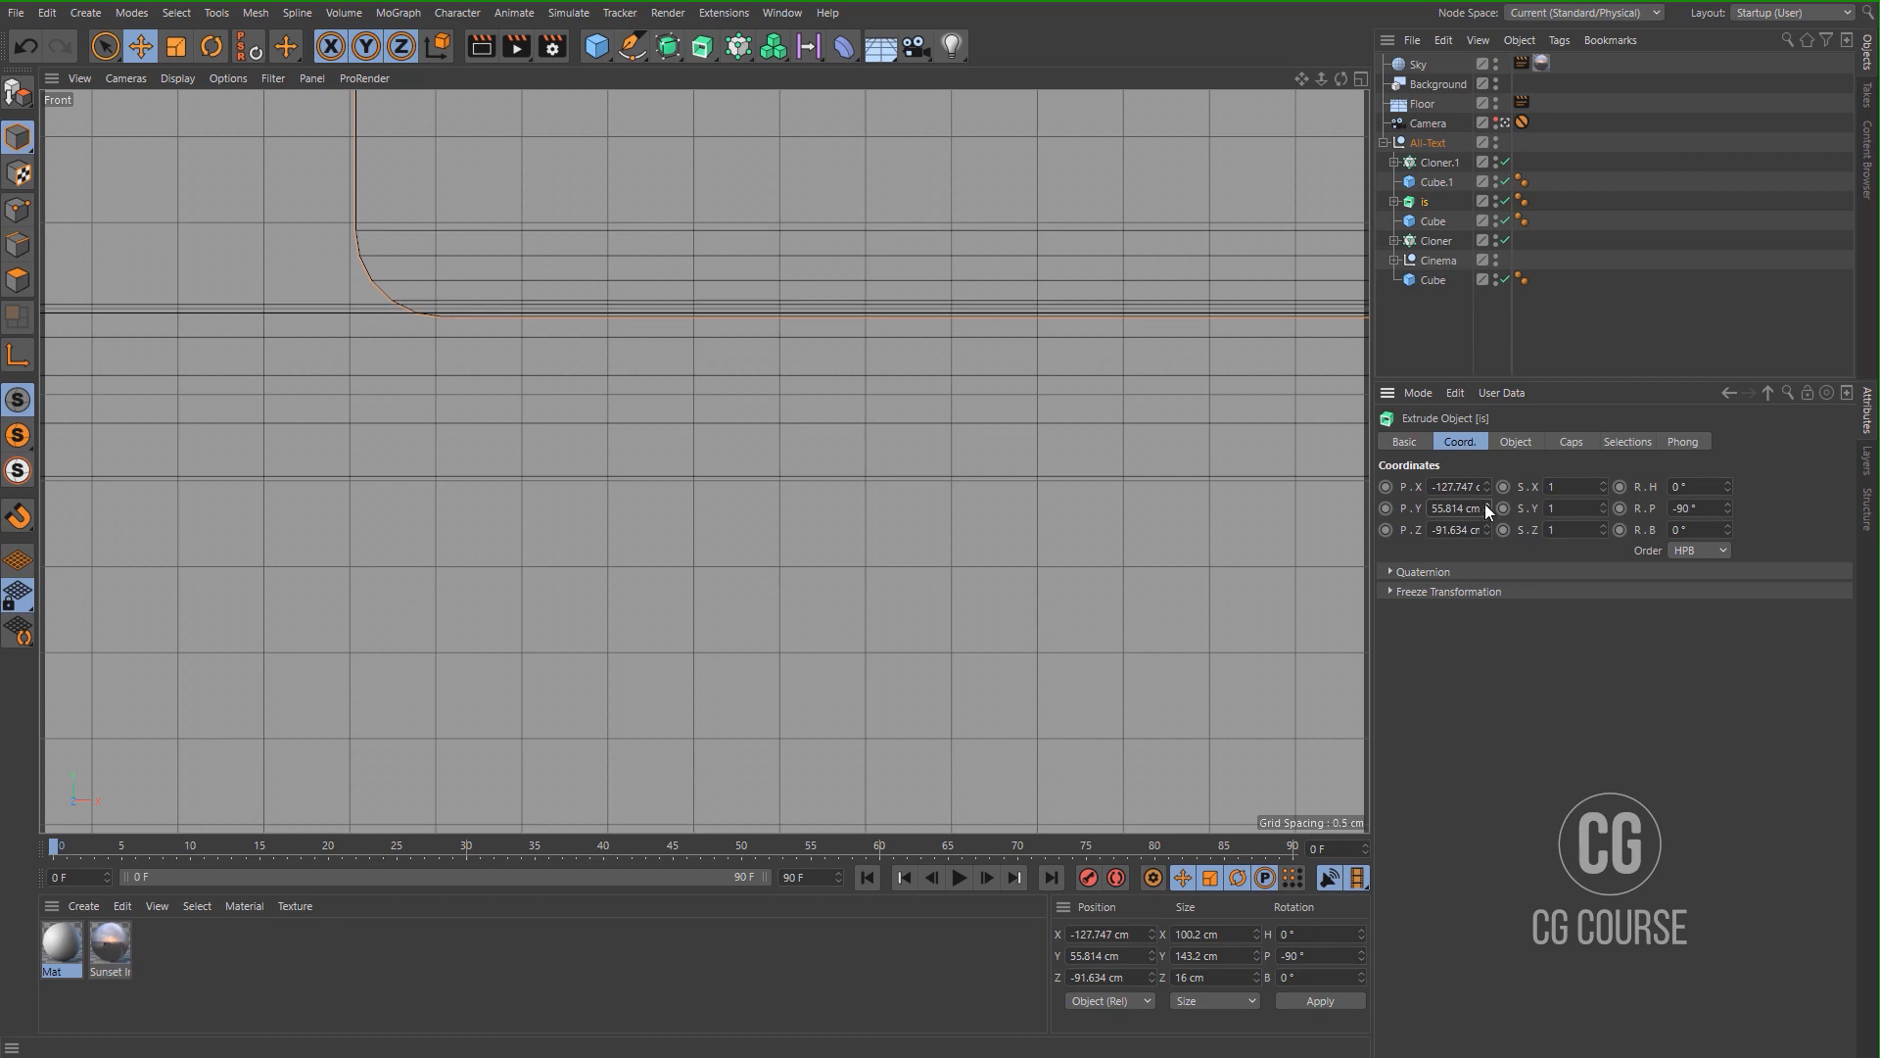
left_click(1484, 504)
left_click(1489, 513)
middle_click(1217, 525)
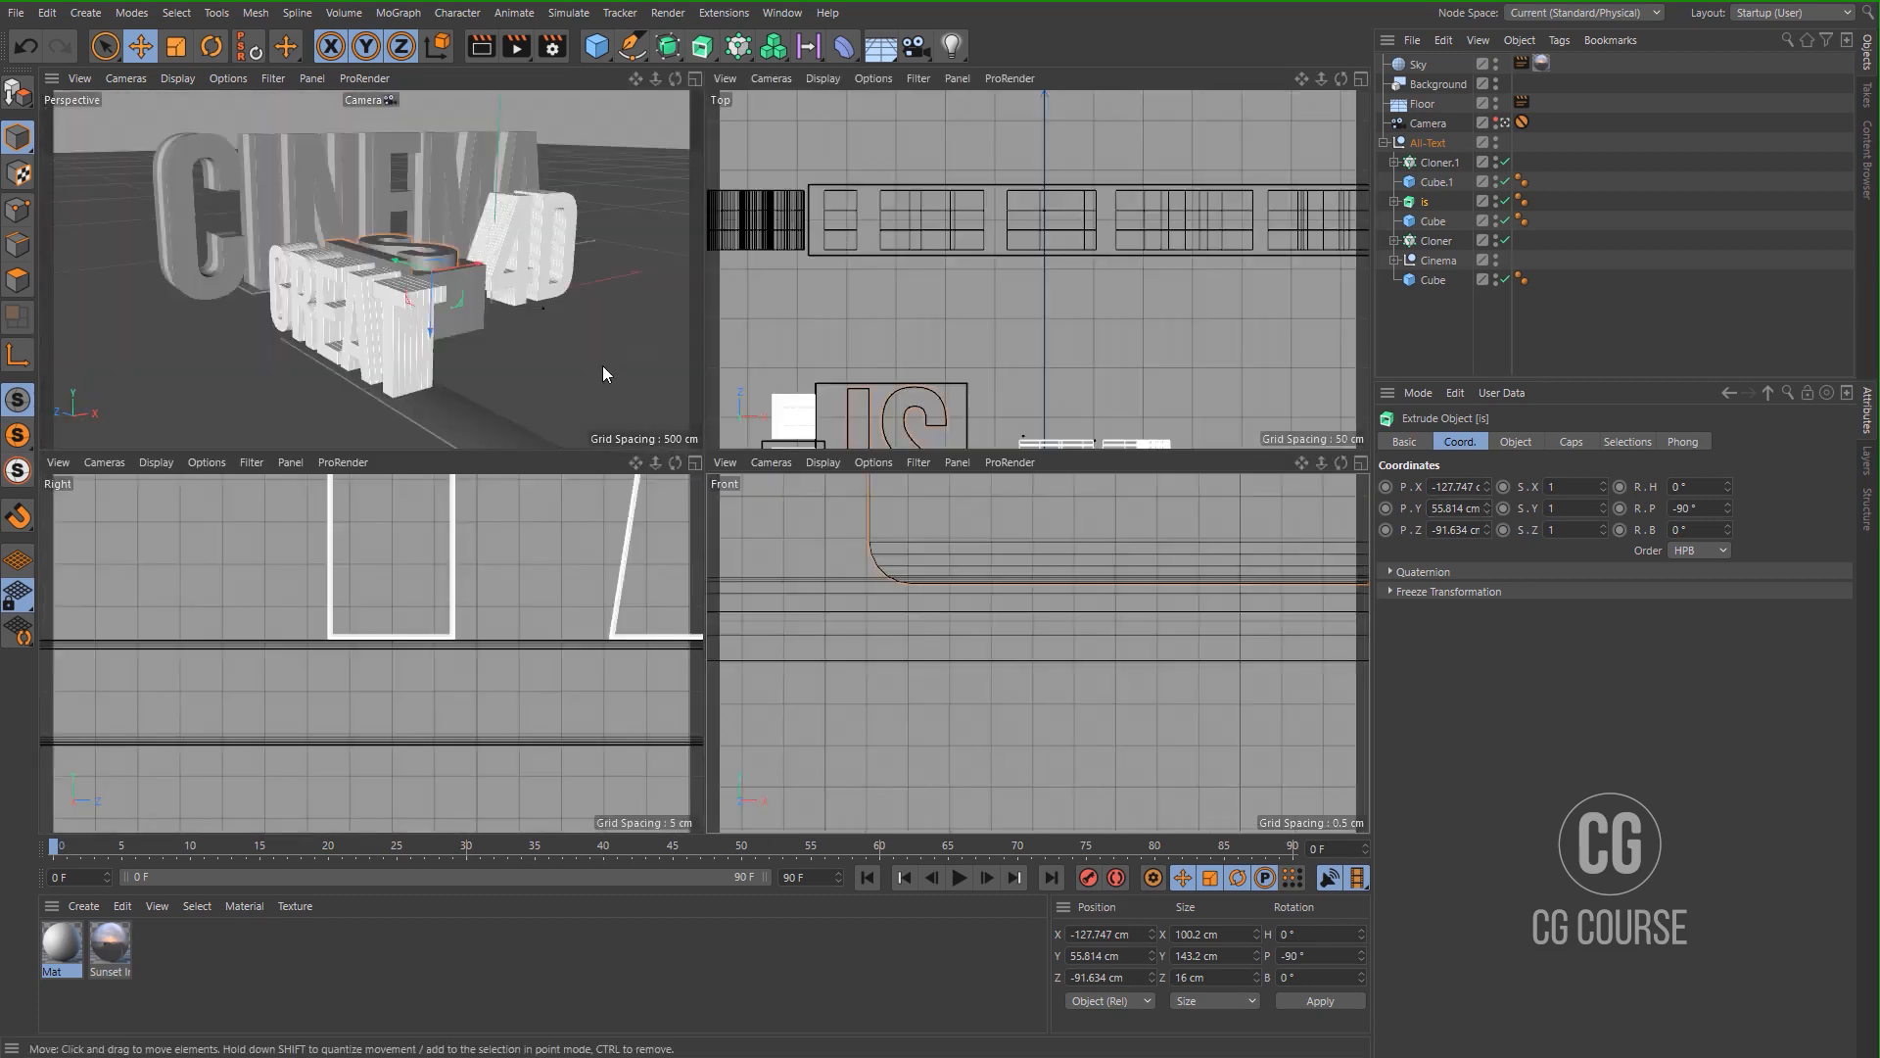
middle_click(603, 366)
left_click(1421, 326)
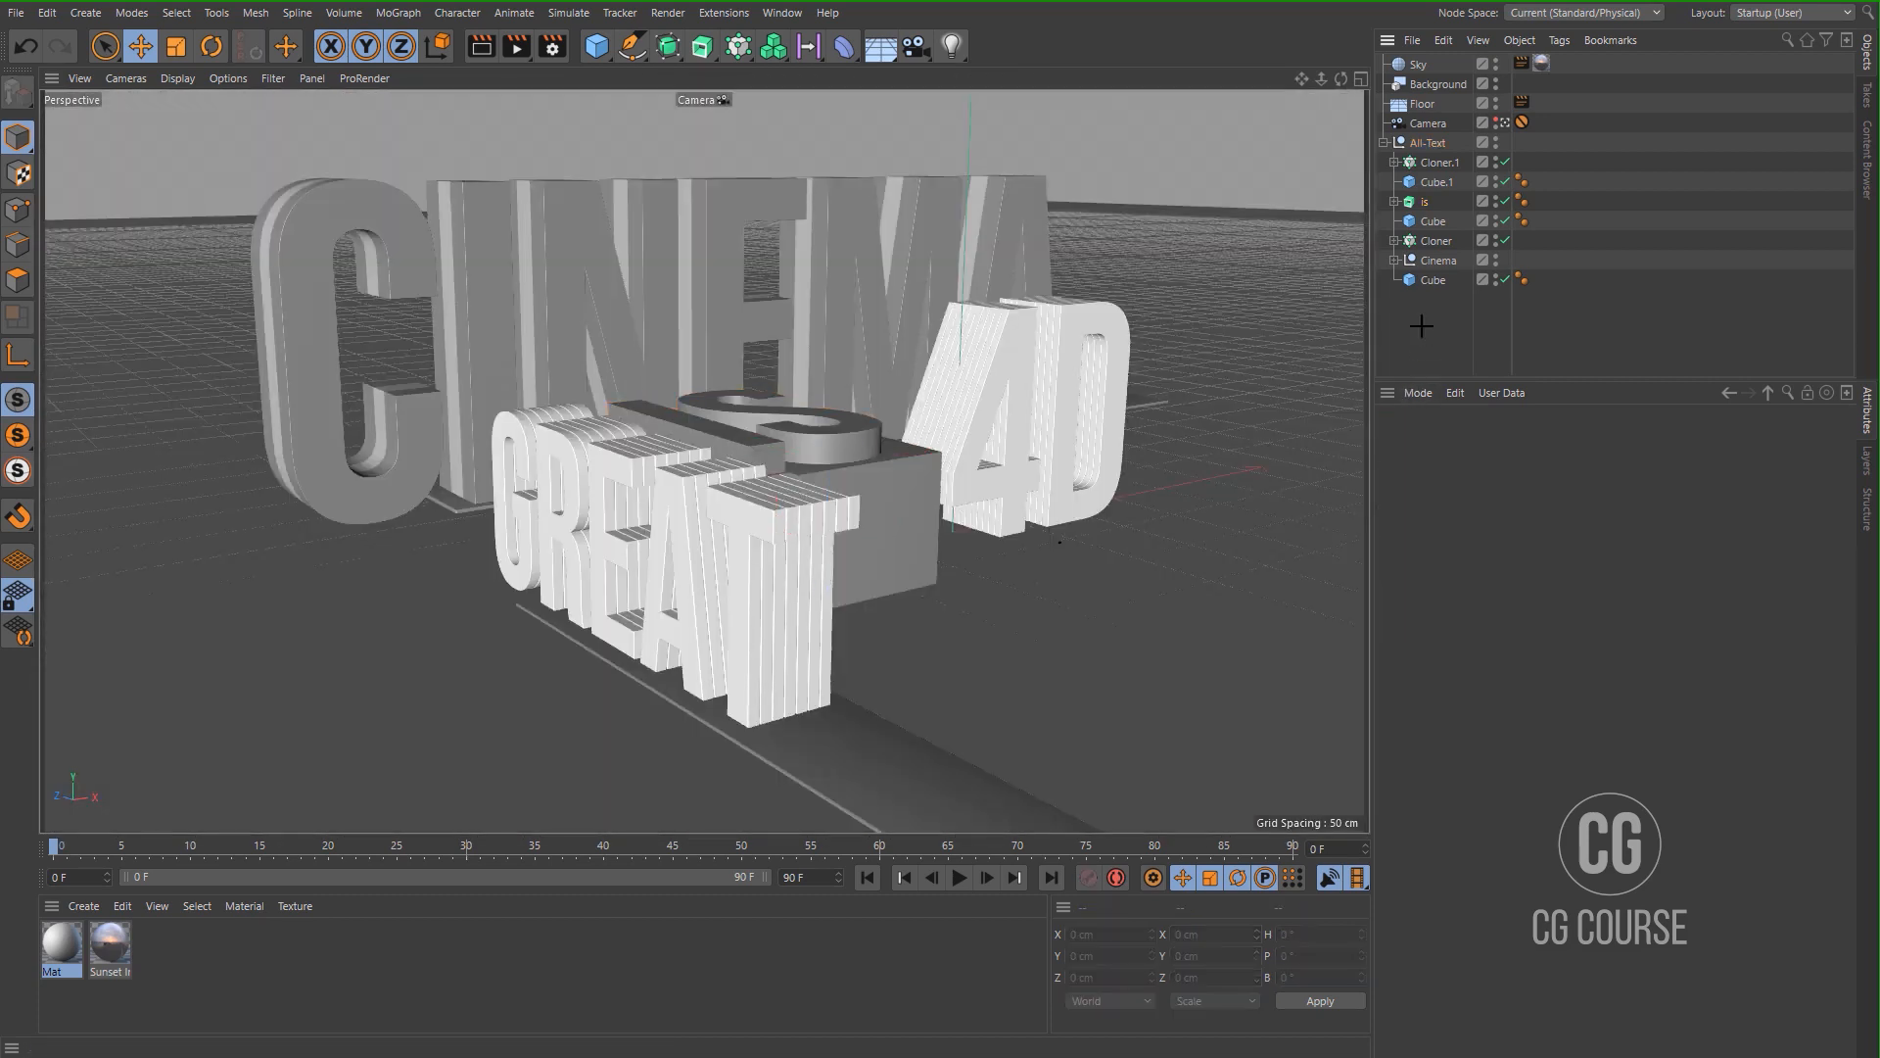
Set the per-step Z offset of Cloner.1, the GREAT letters, to -5.9 cm to narrow the gaps between clones.
left_click(824, 540)
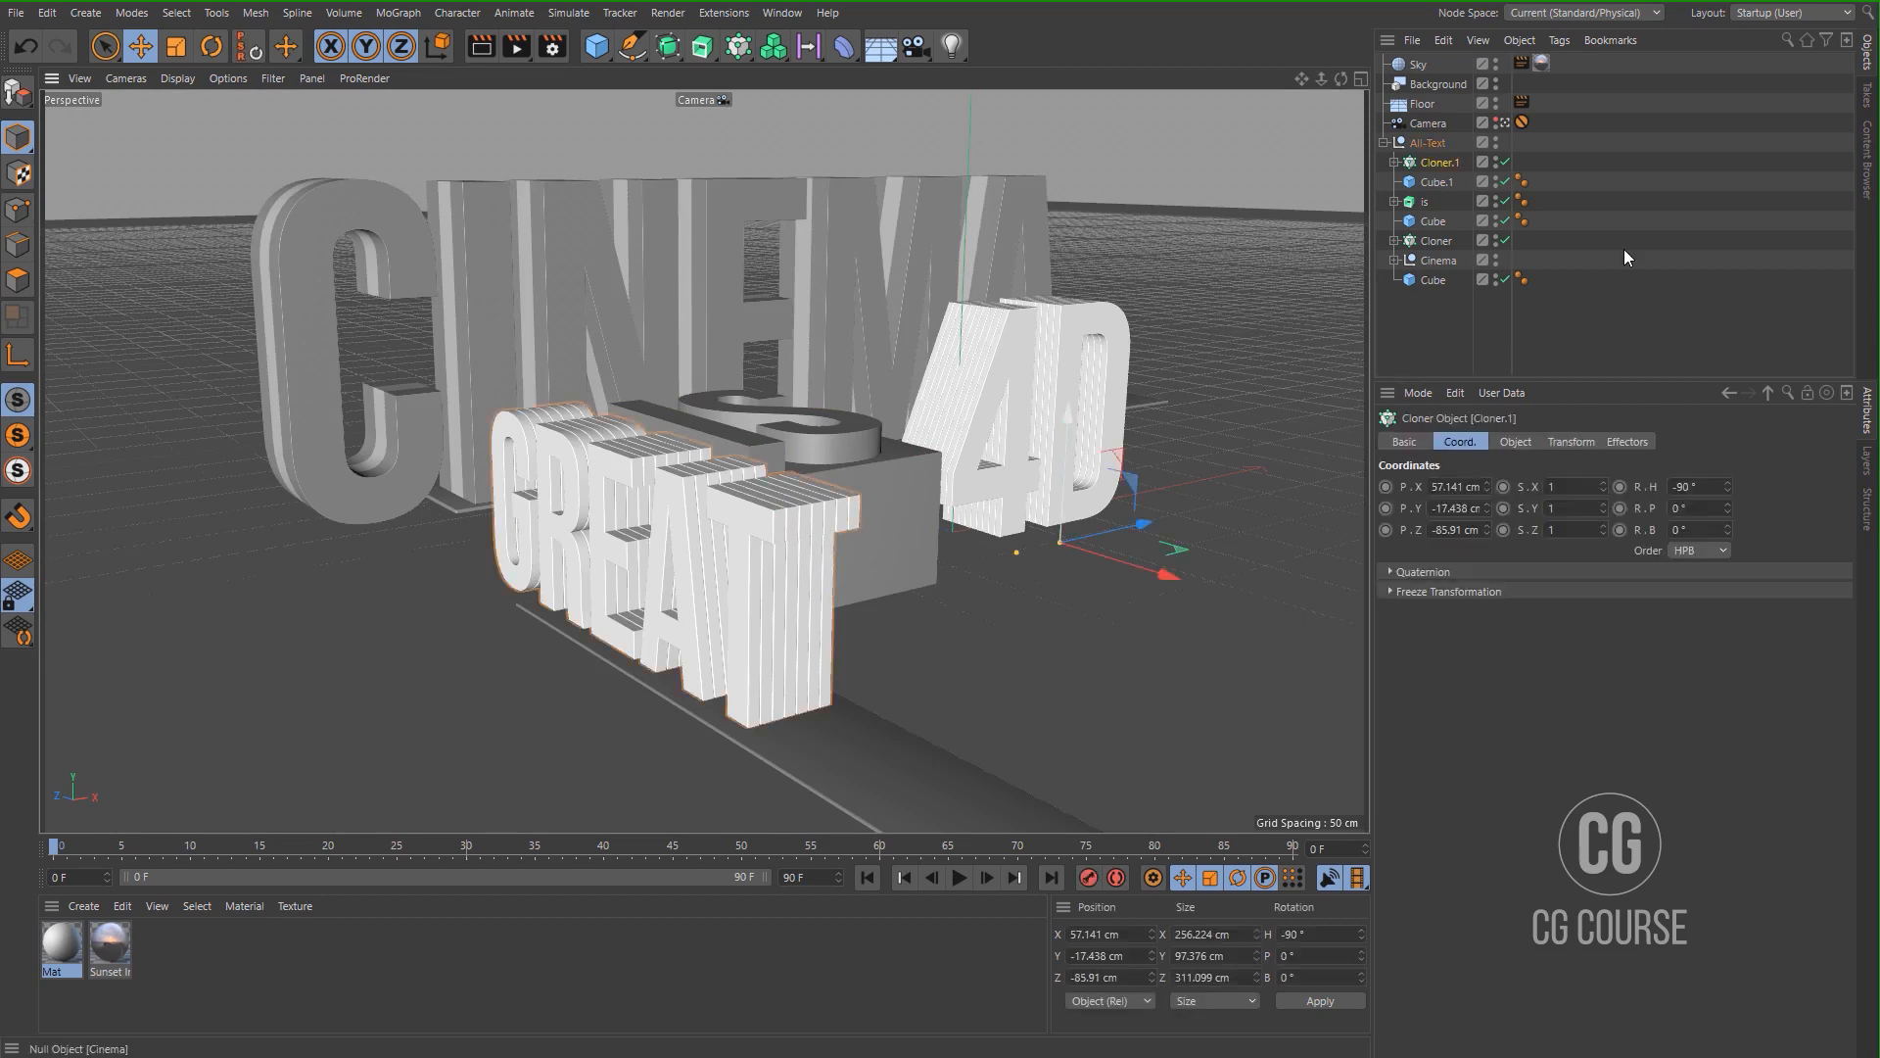
left_click(1505, 123)
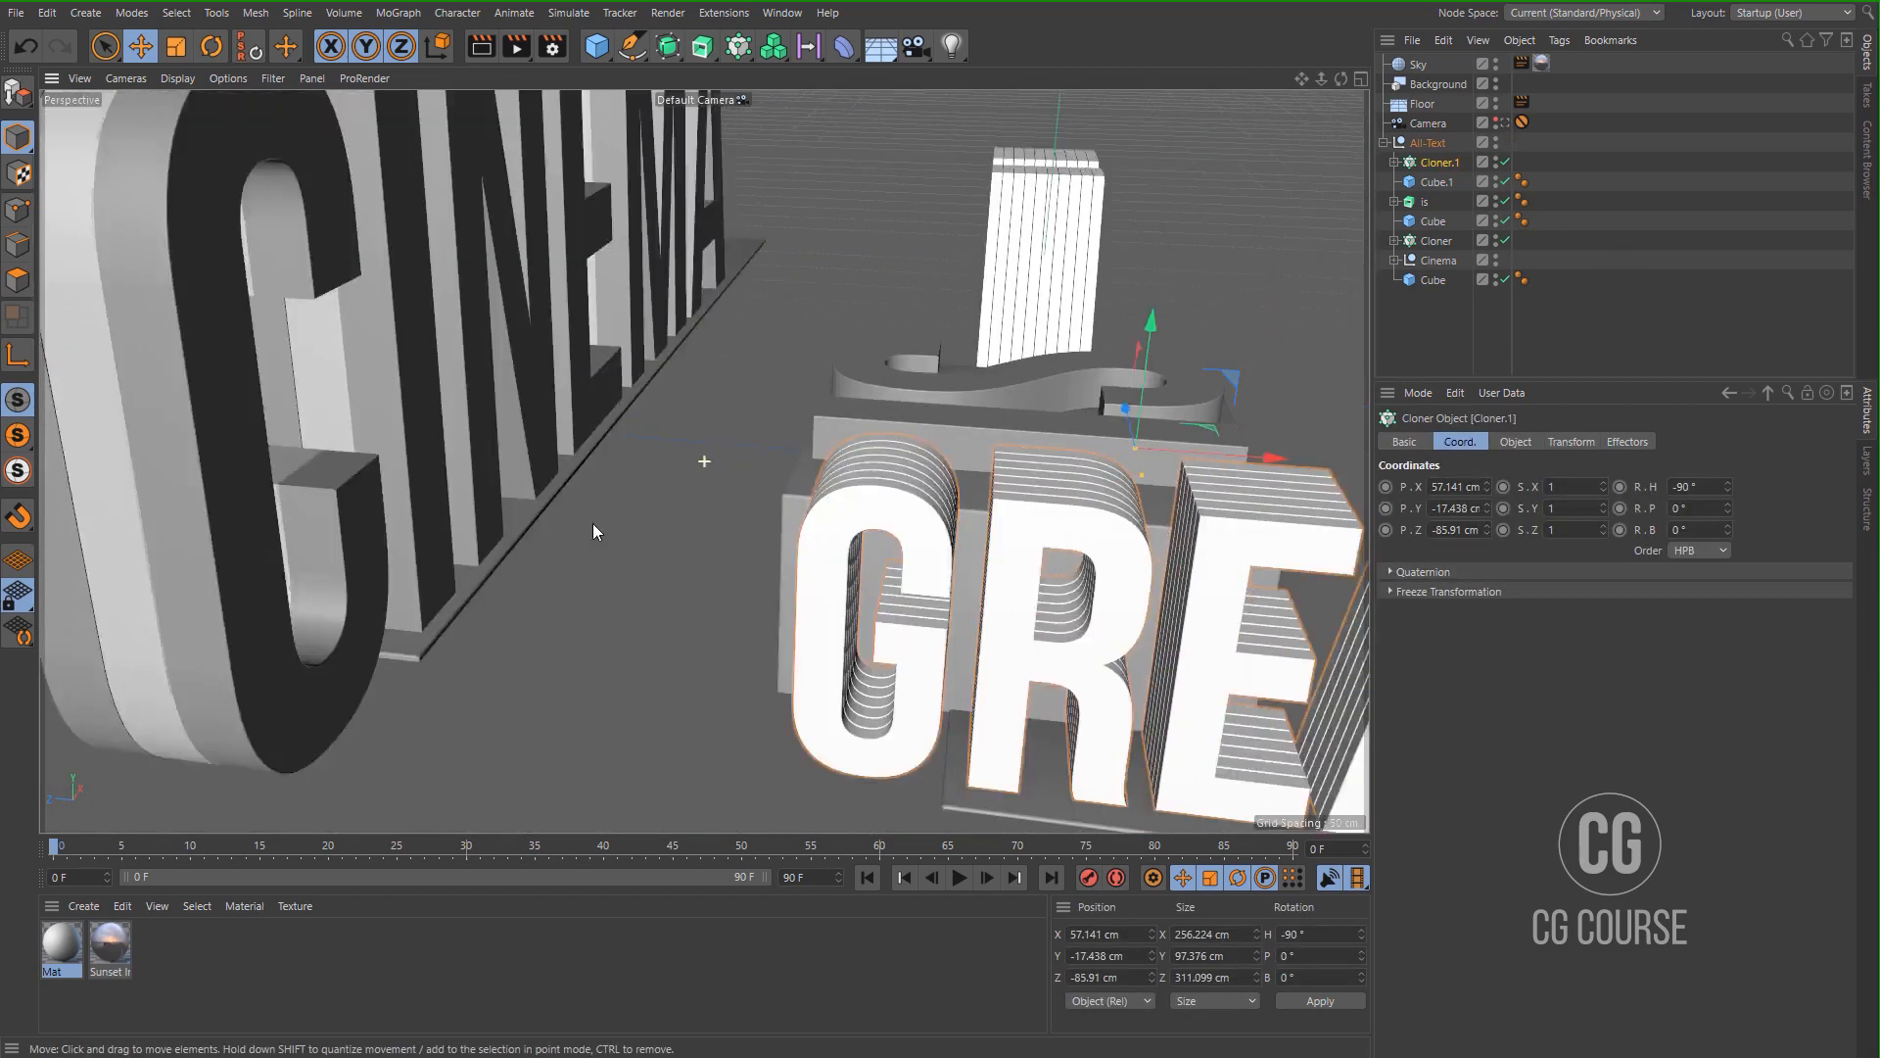
left_click_drag(592, 530, 1230, 292, "alt")
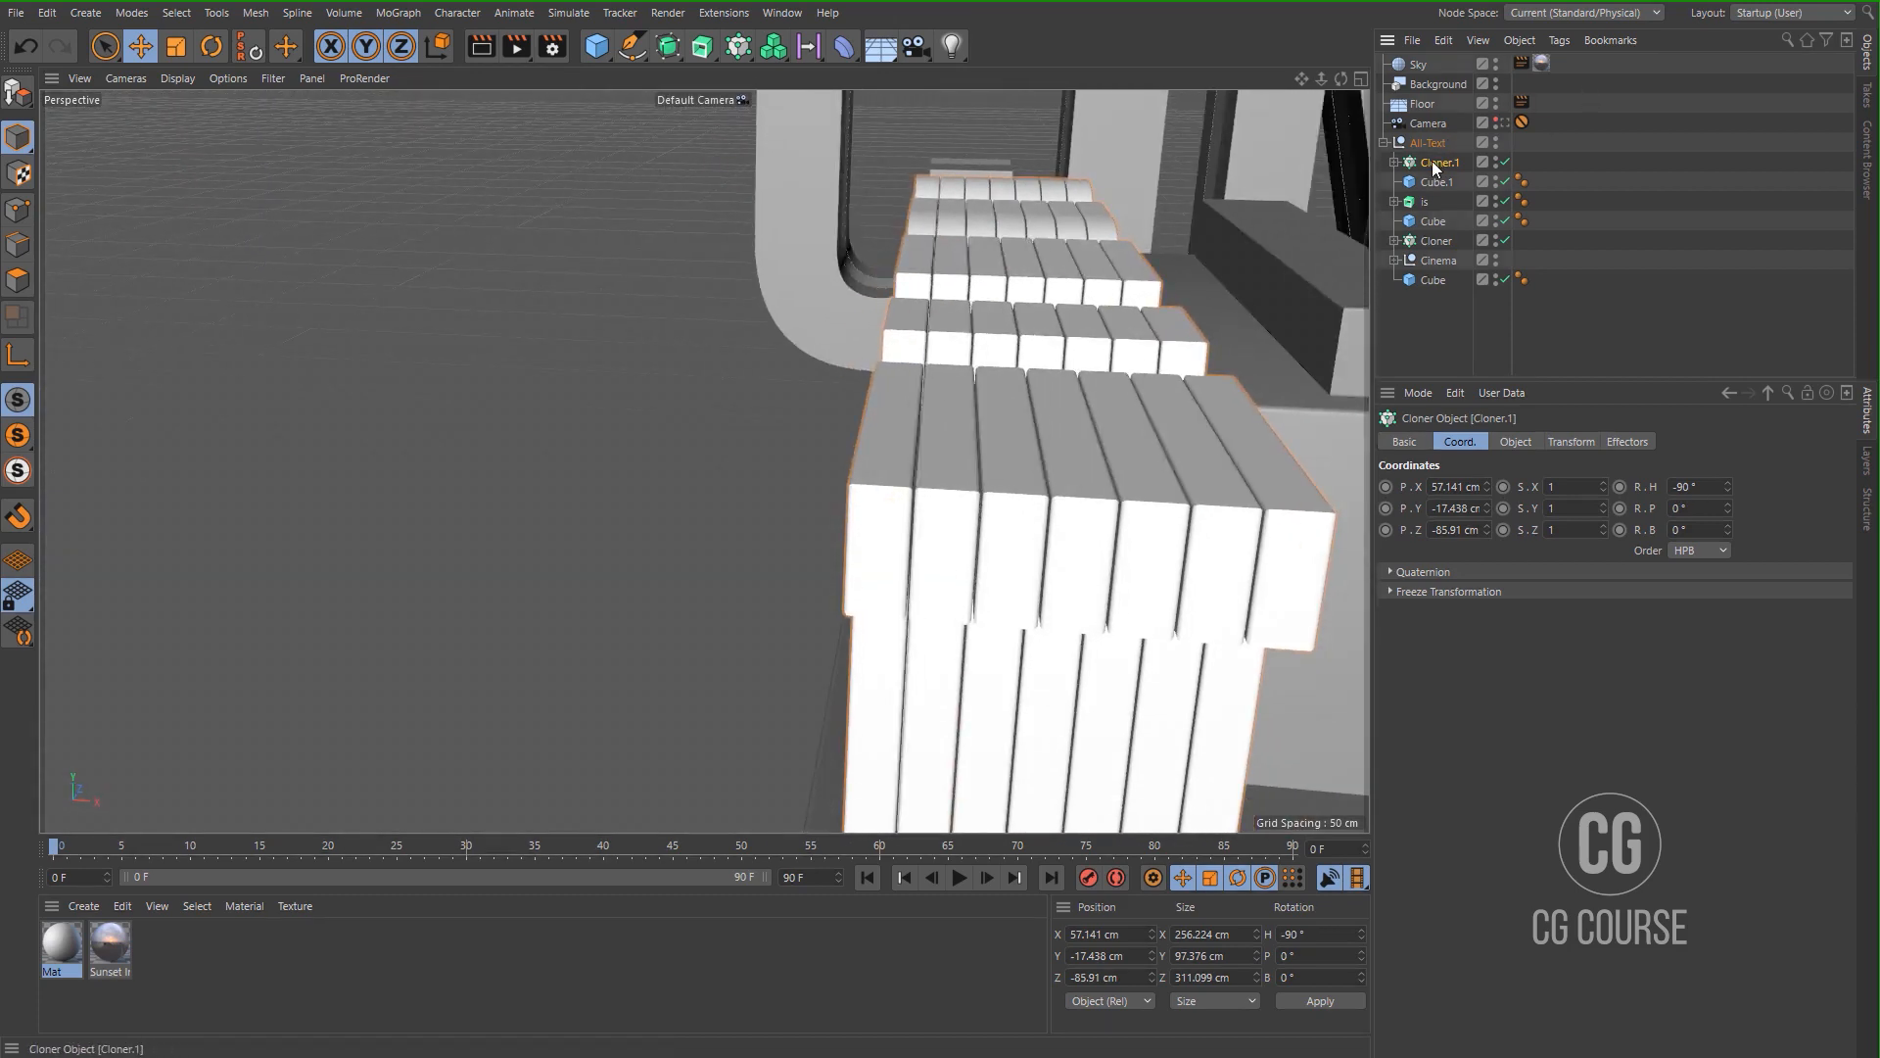
left_click(1516, 442)
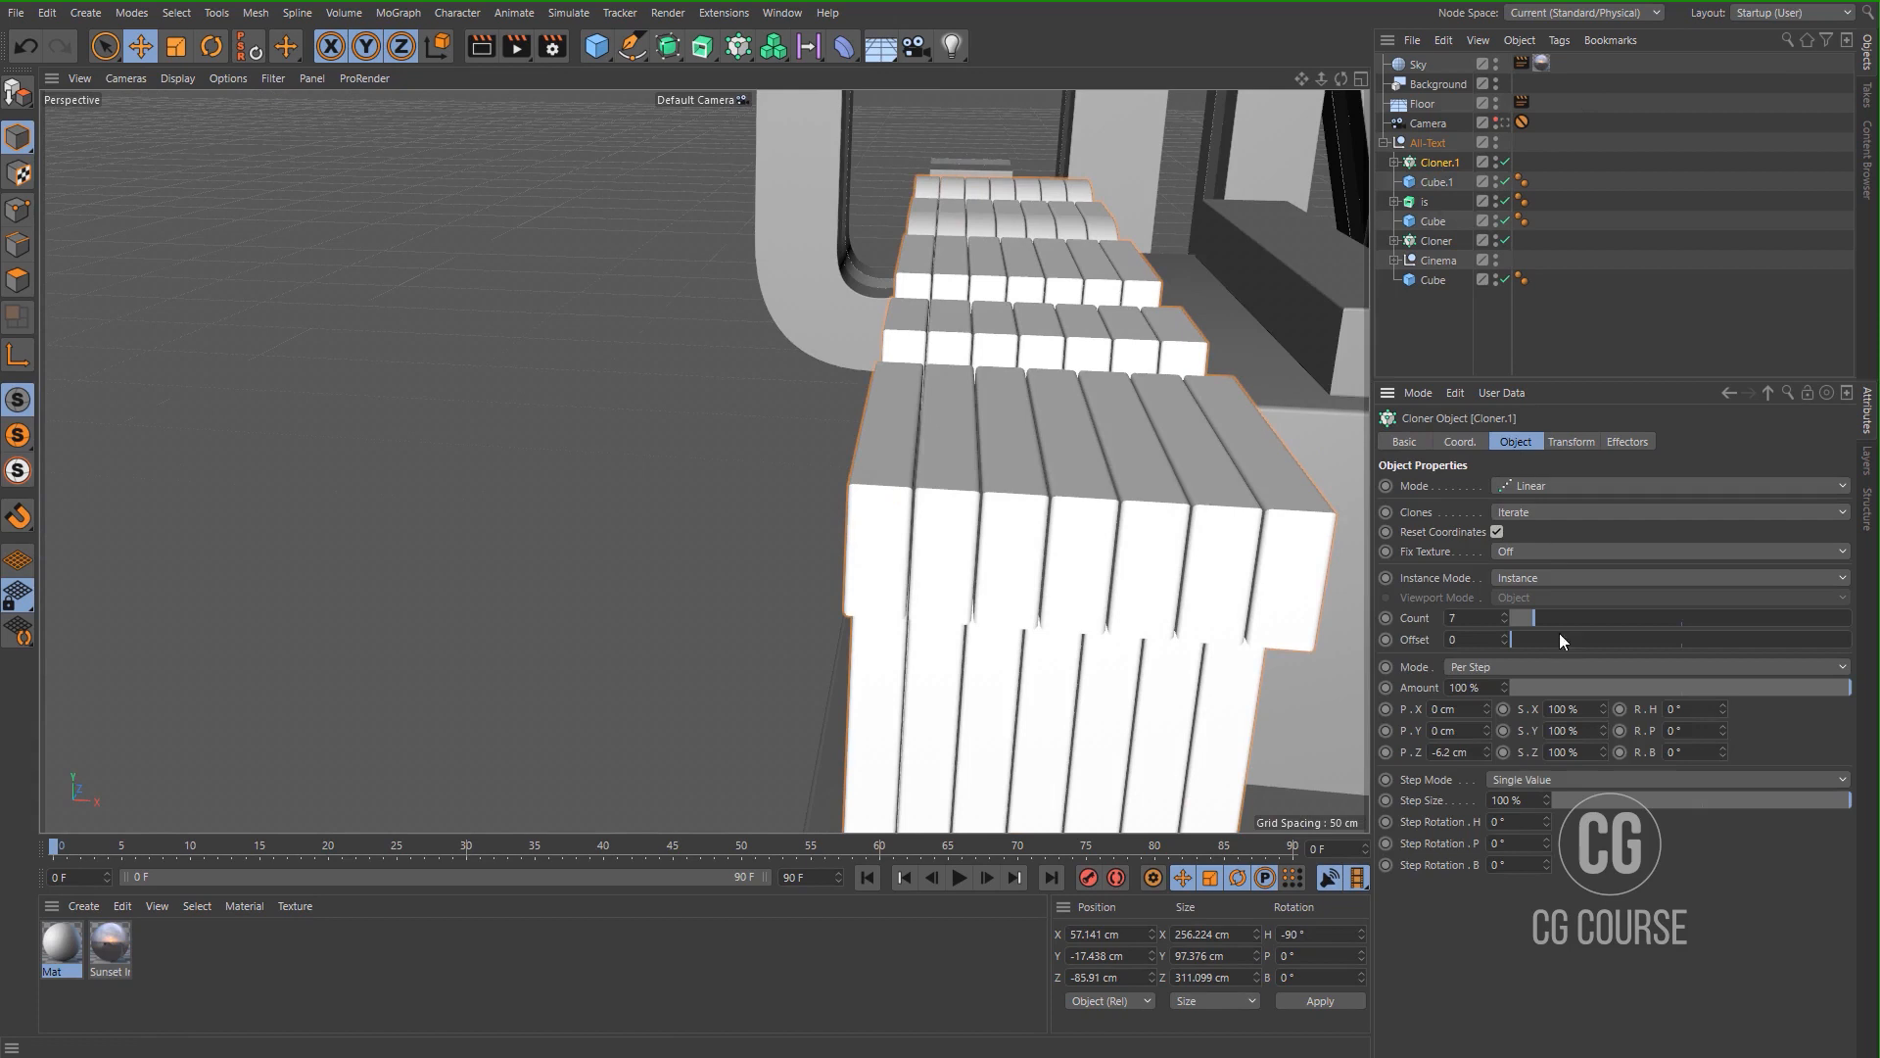
left_click(1485, 757)
left_click(1486, 750)
left_click(1486, 750)
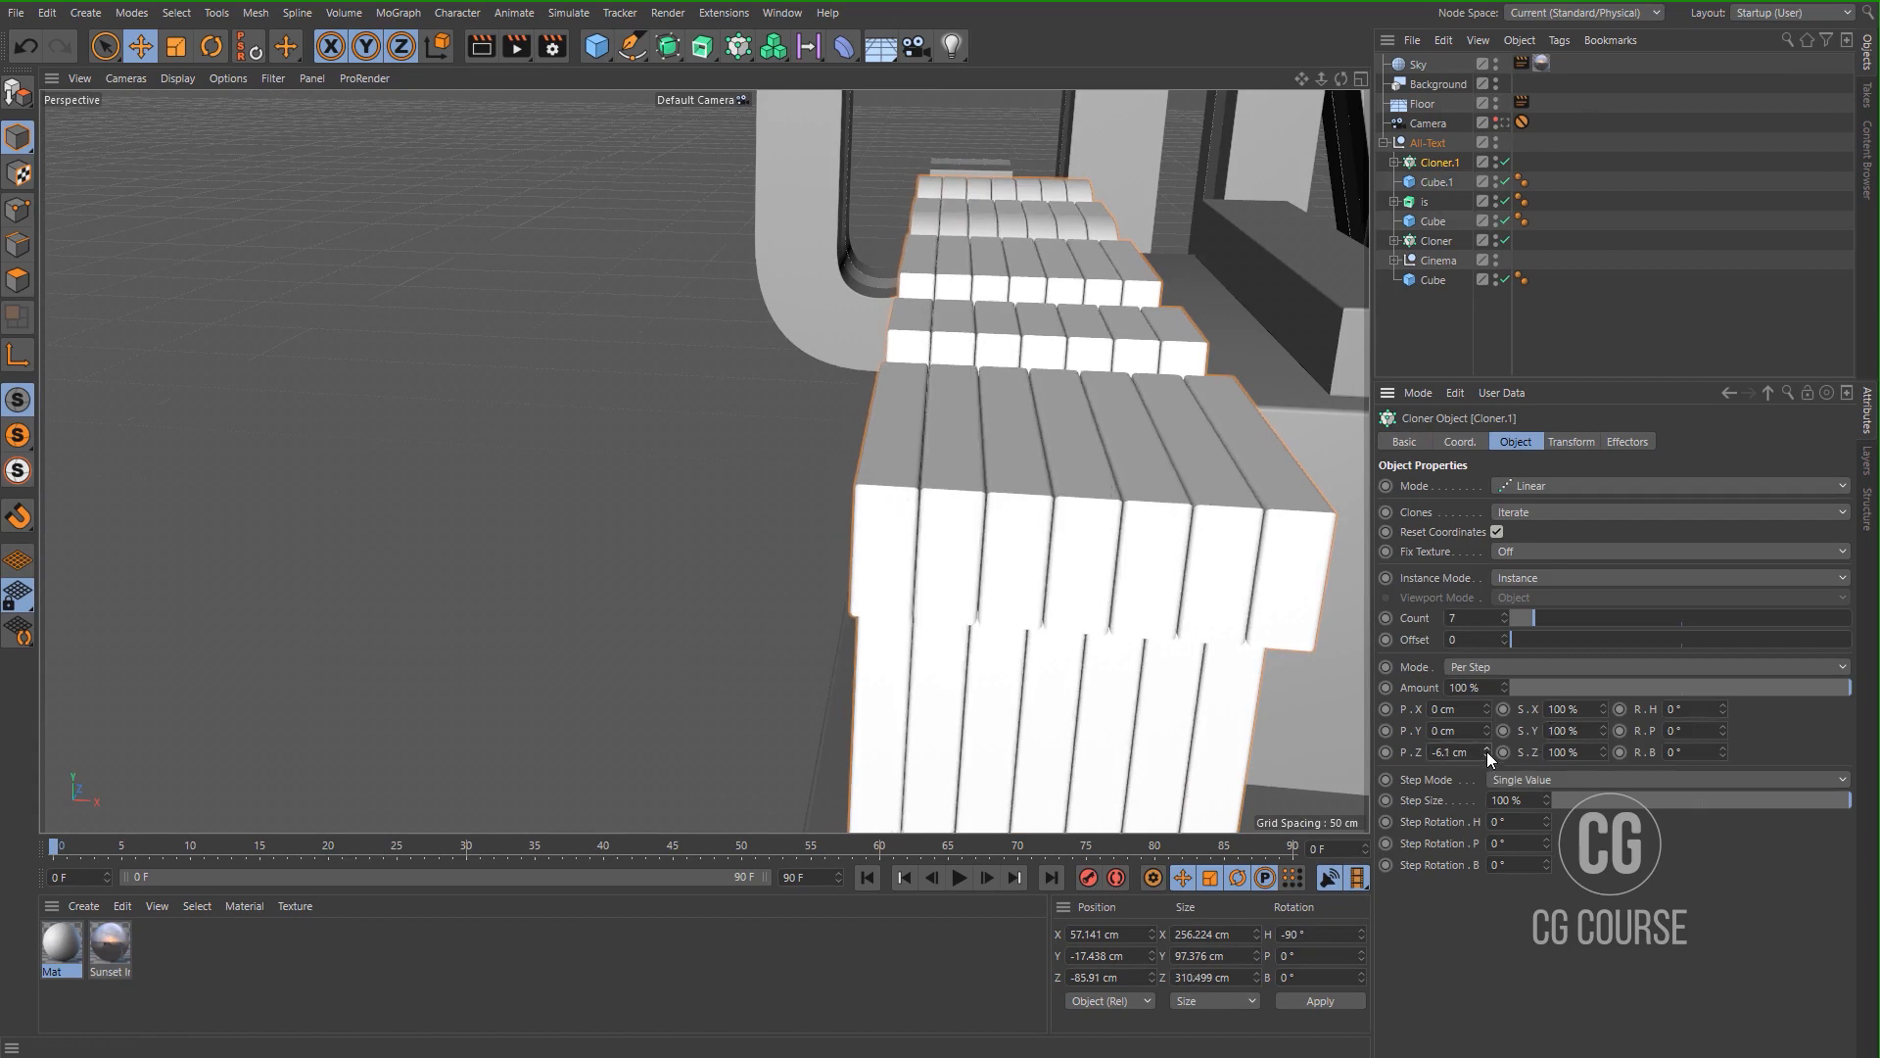
left_click(1486, 750)
left_click(1487, 750)
left_click(1487, 750)
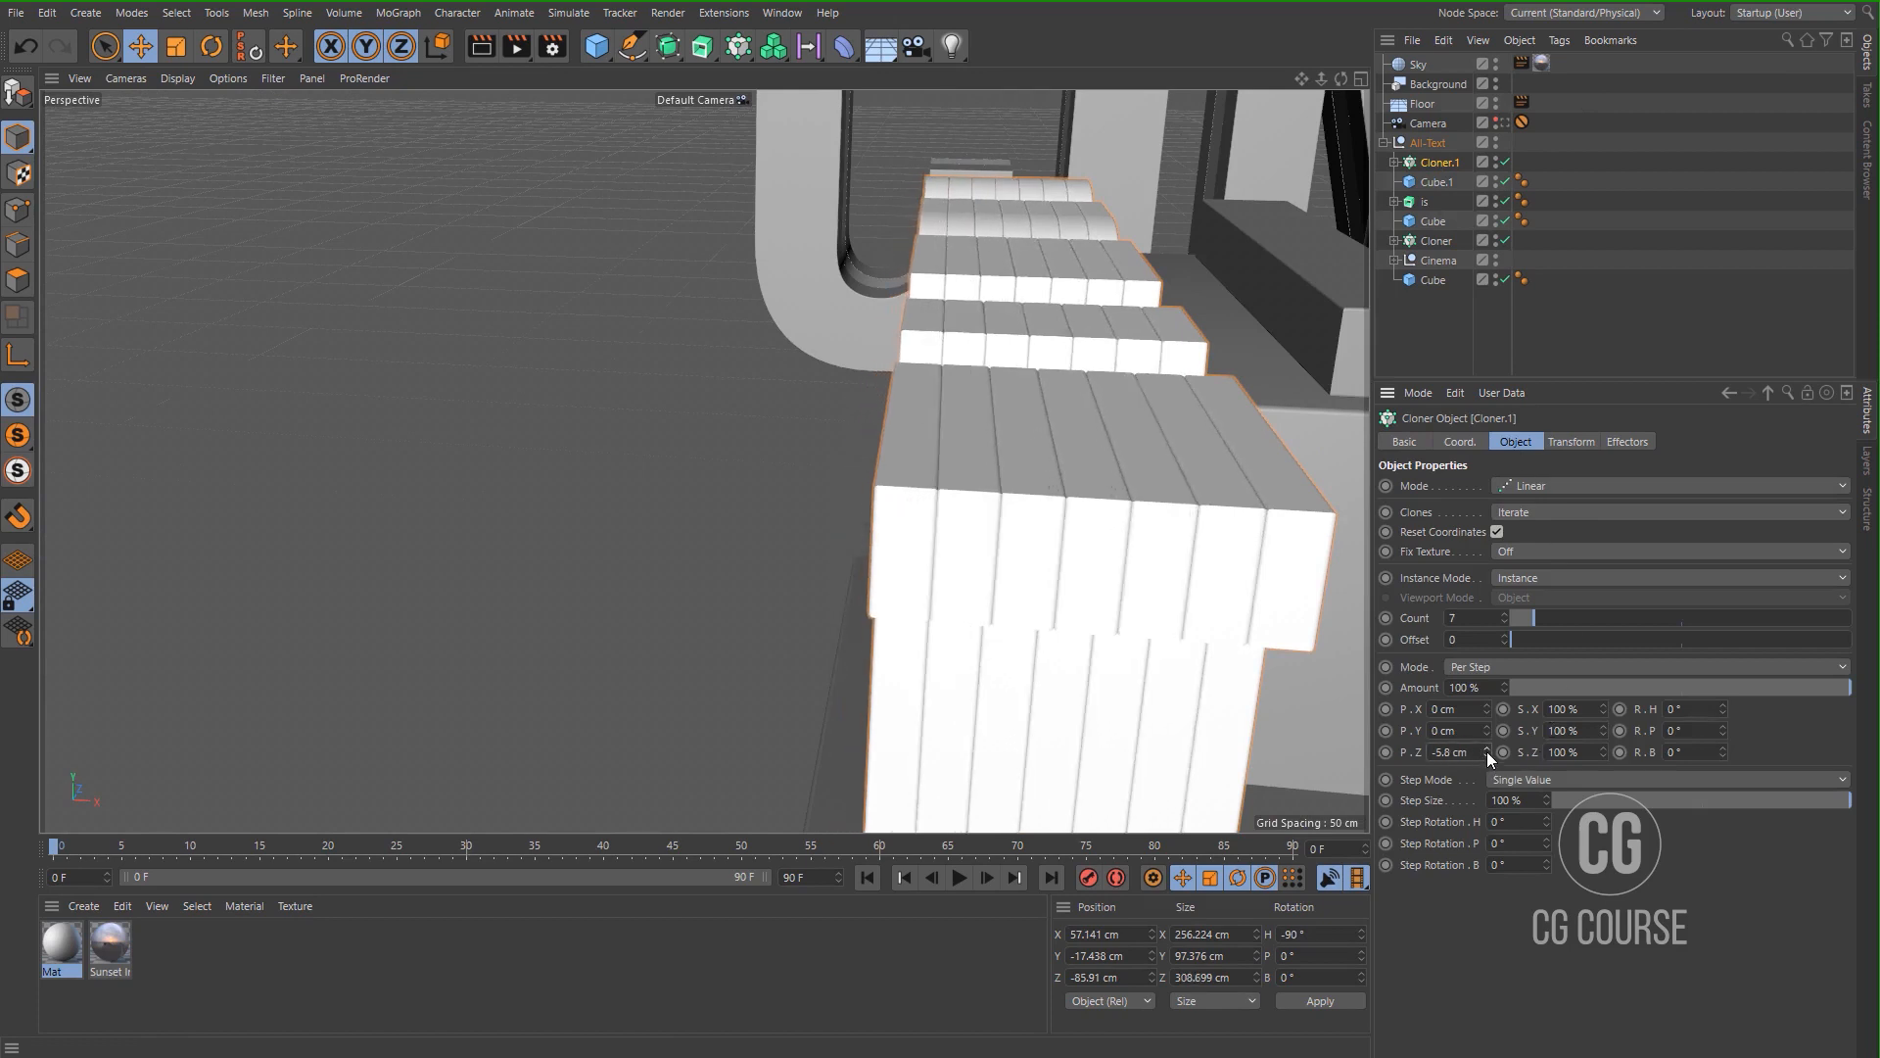
left_click(1487, 755)
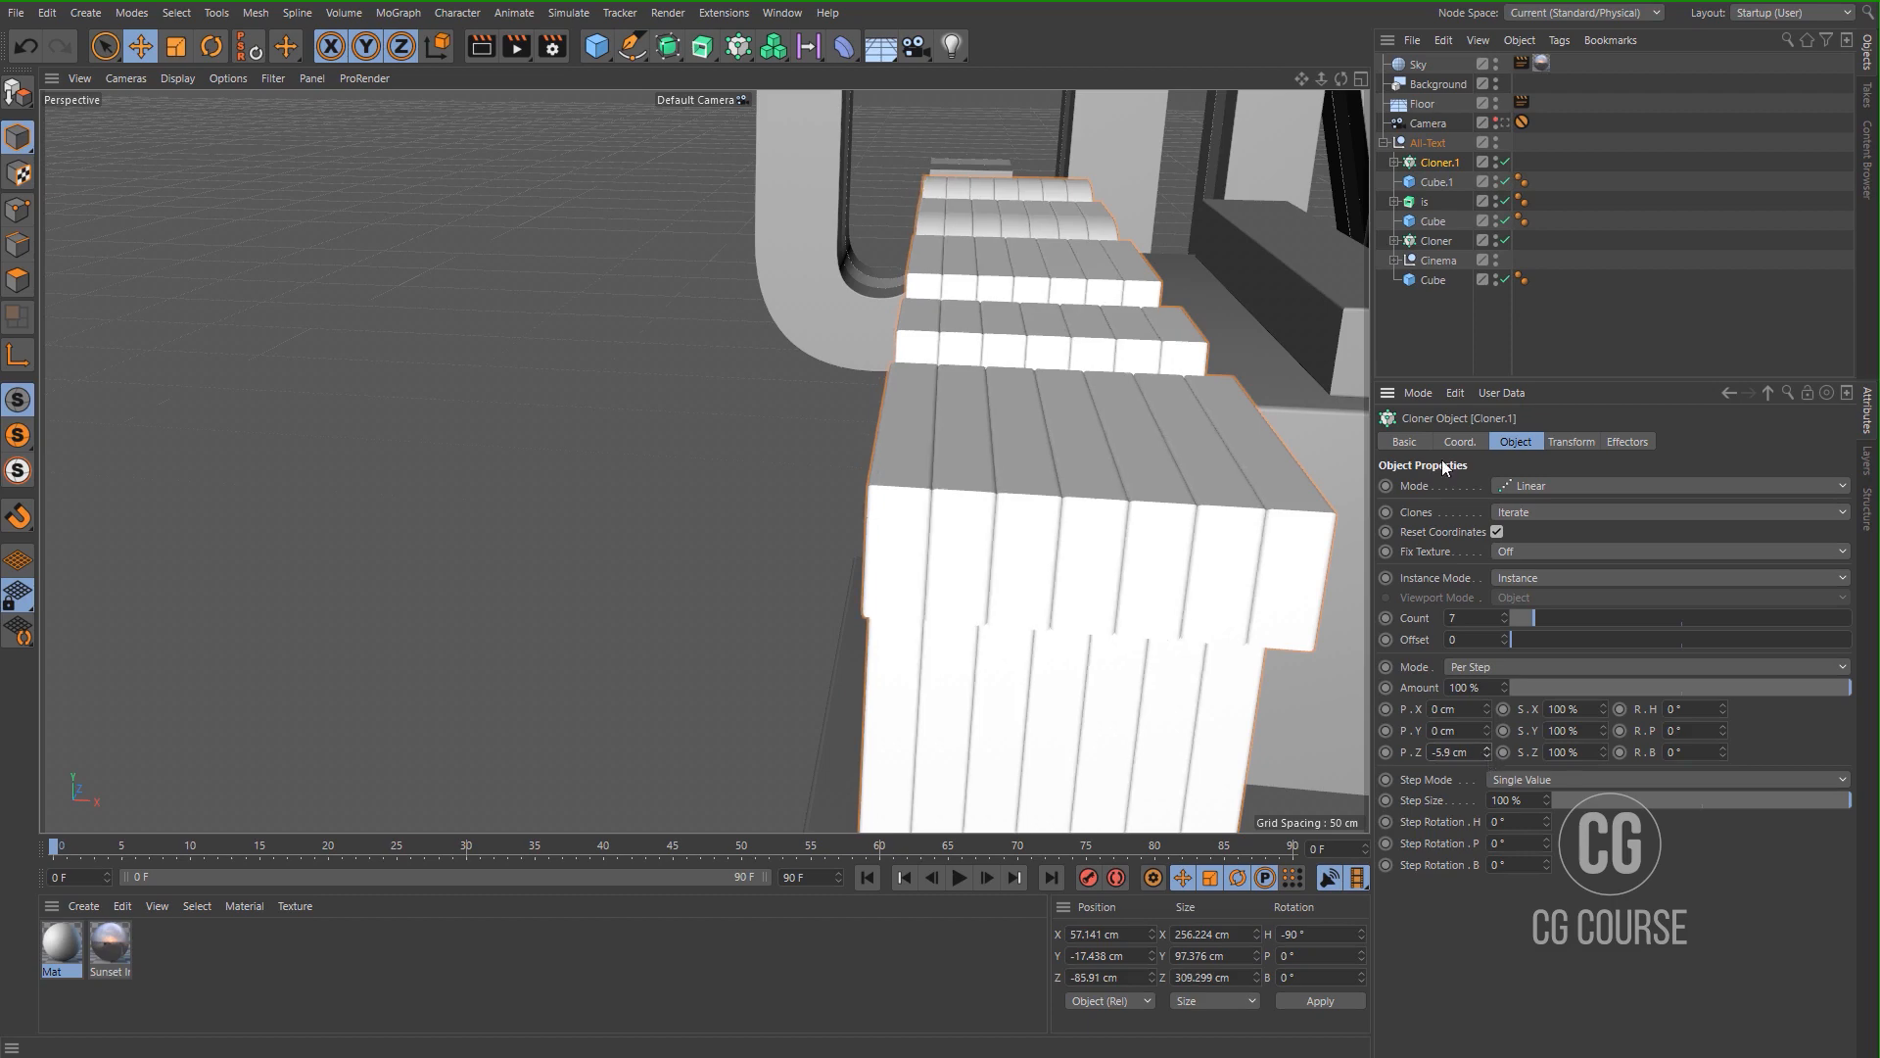
Look through the scene camera and render the text layout to the Picture Viewer.
left_click(1504, 125)
left_click(1433, 322)
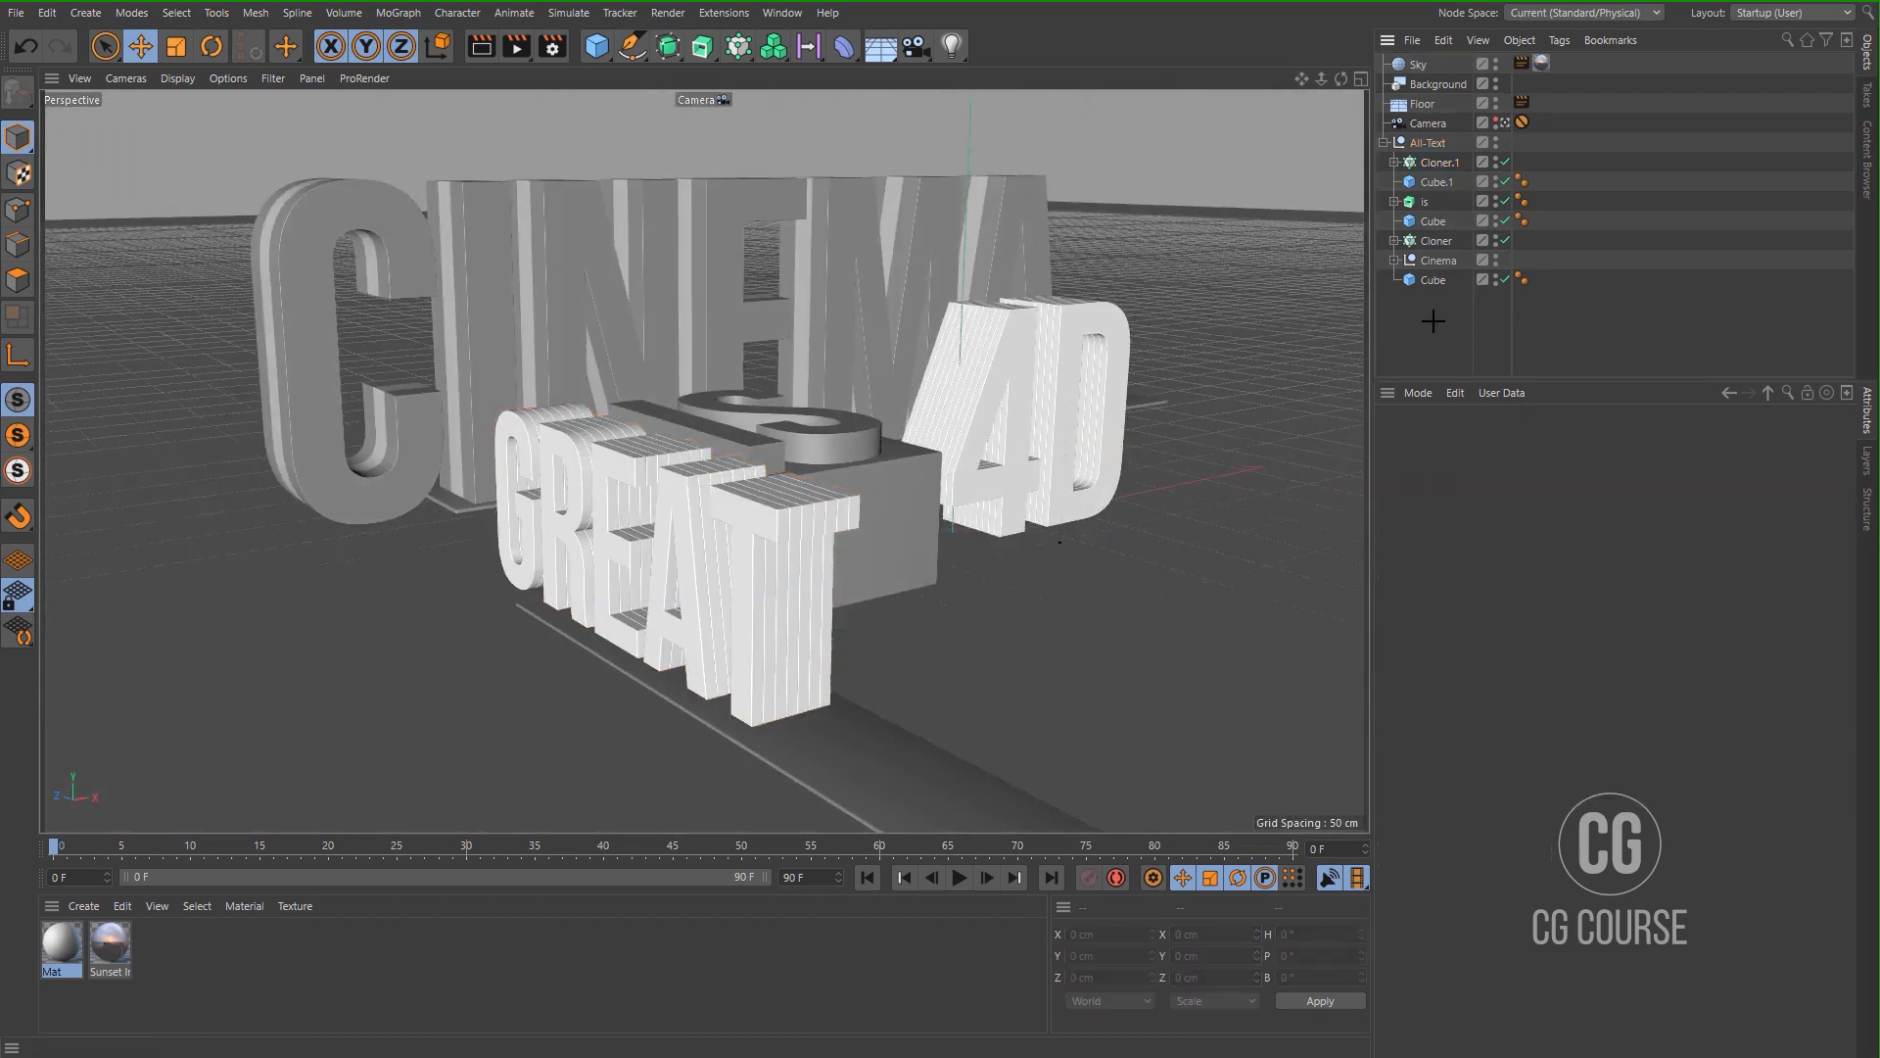
left_click(512, 47)
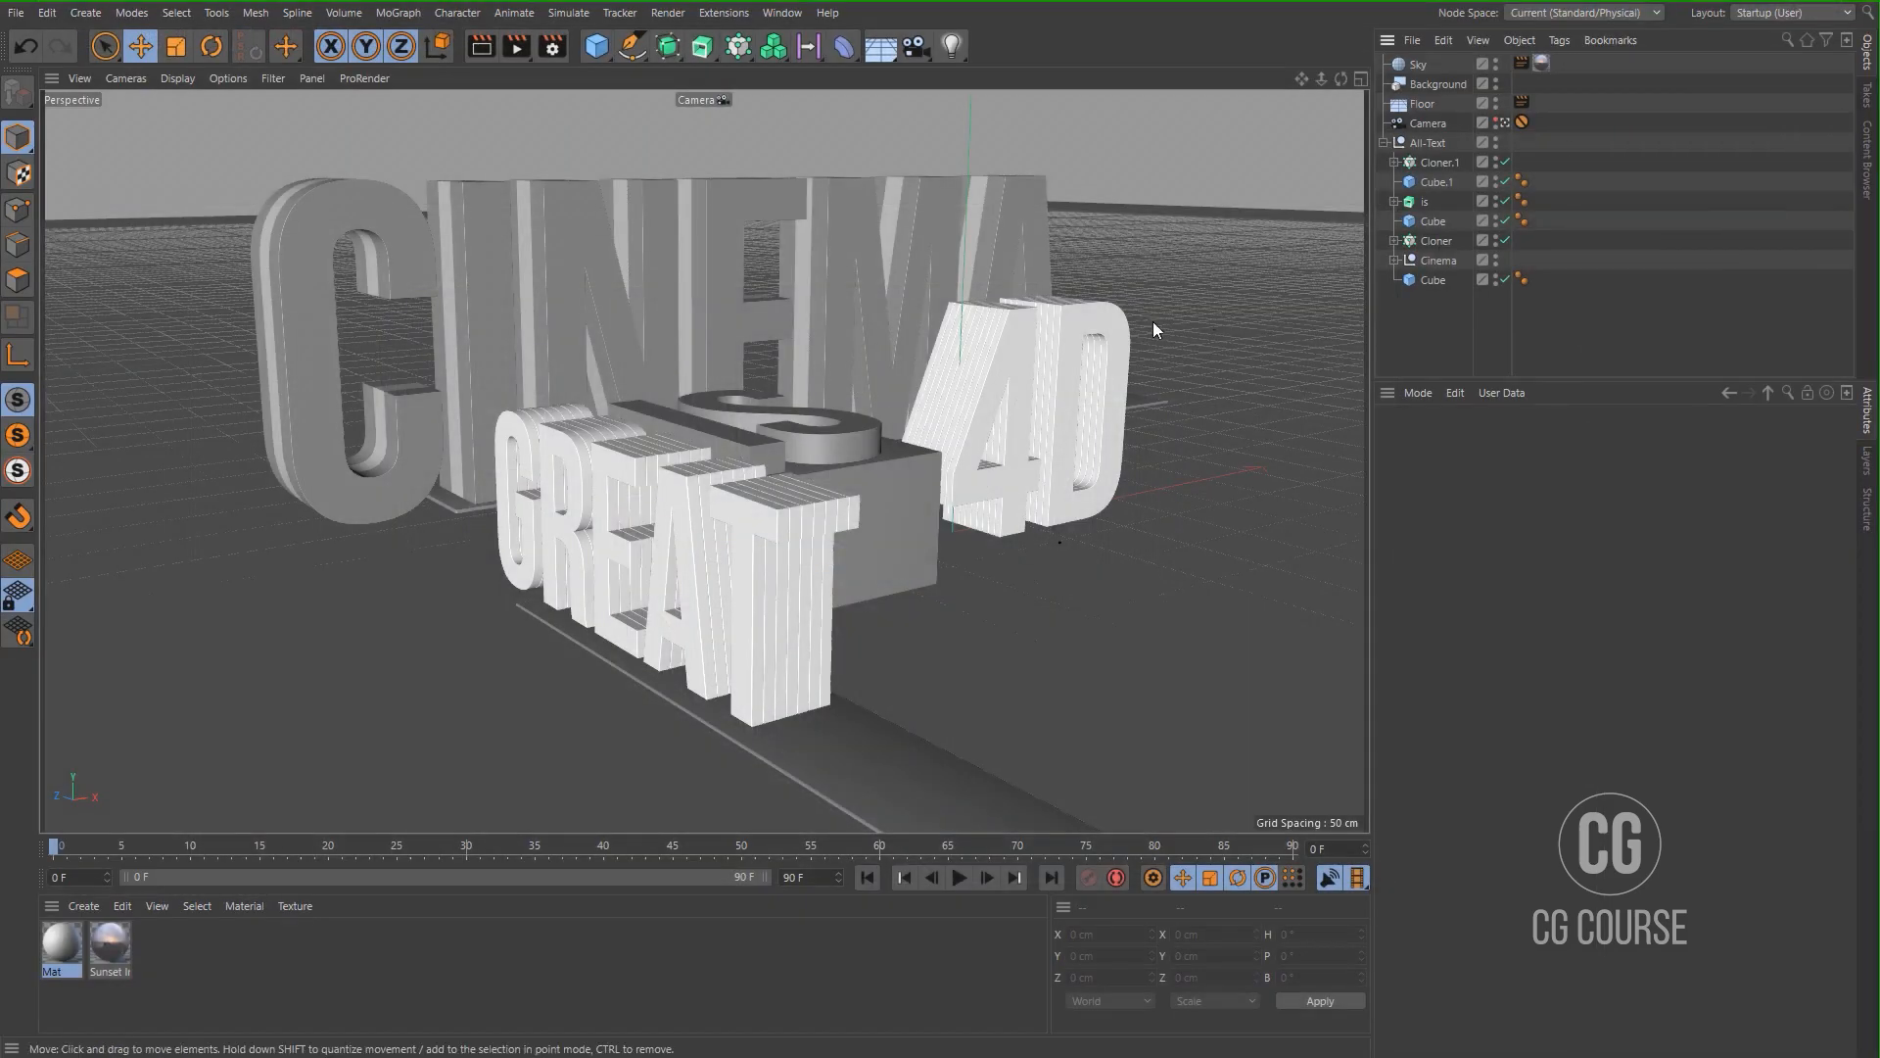
Duplicate the "is" extrusion and set the copy's extrusion offset to 5 cm.
left_click(856, 428)
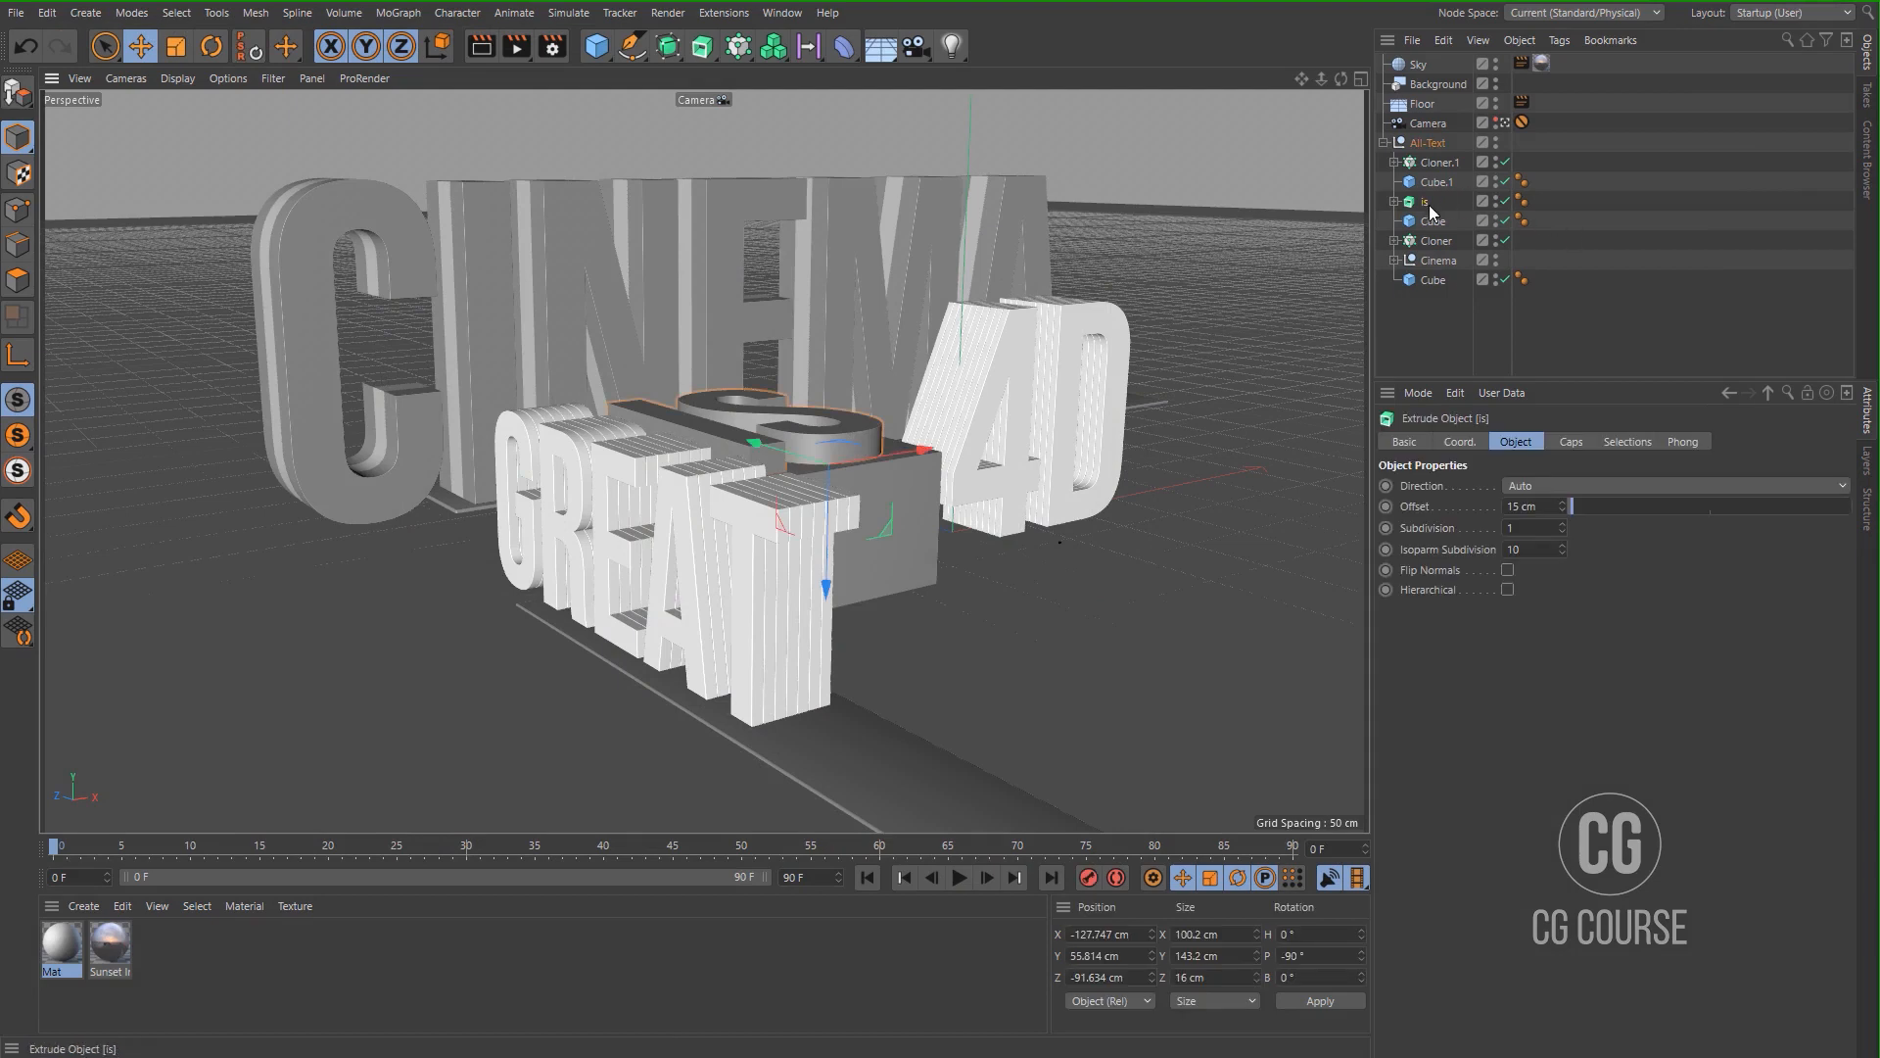
key("ctrl+c")
key("ctrl+v")
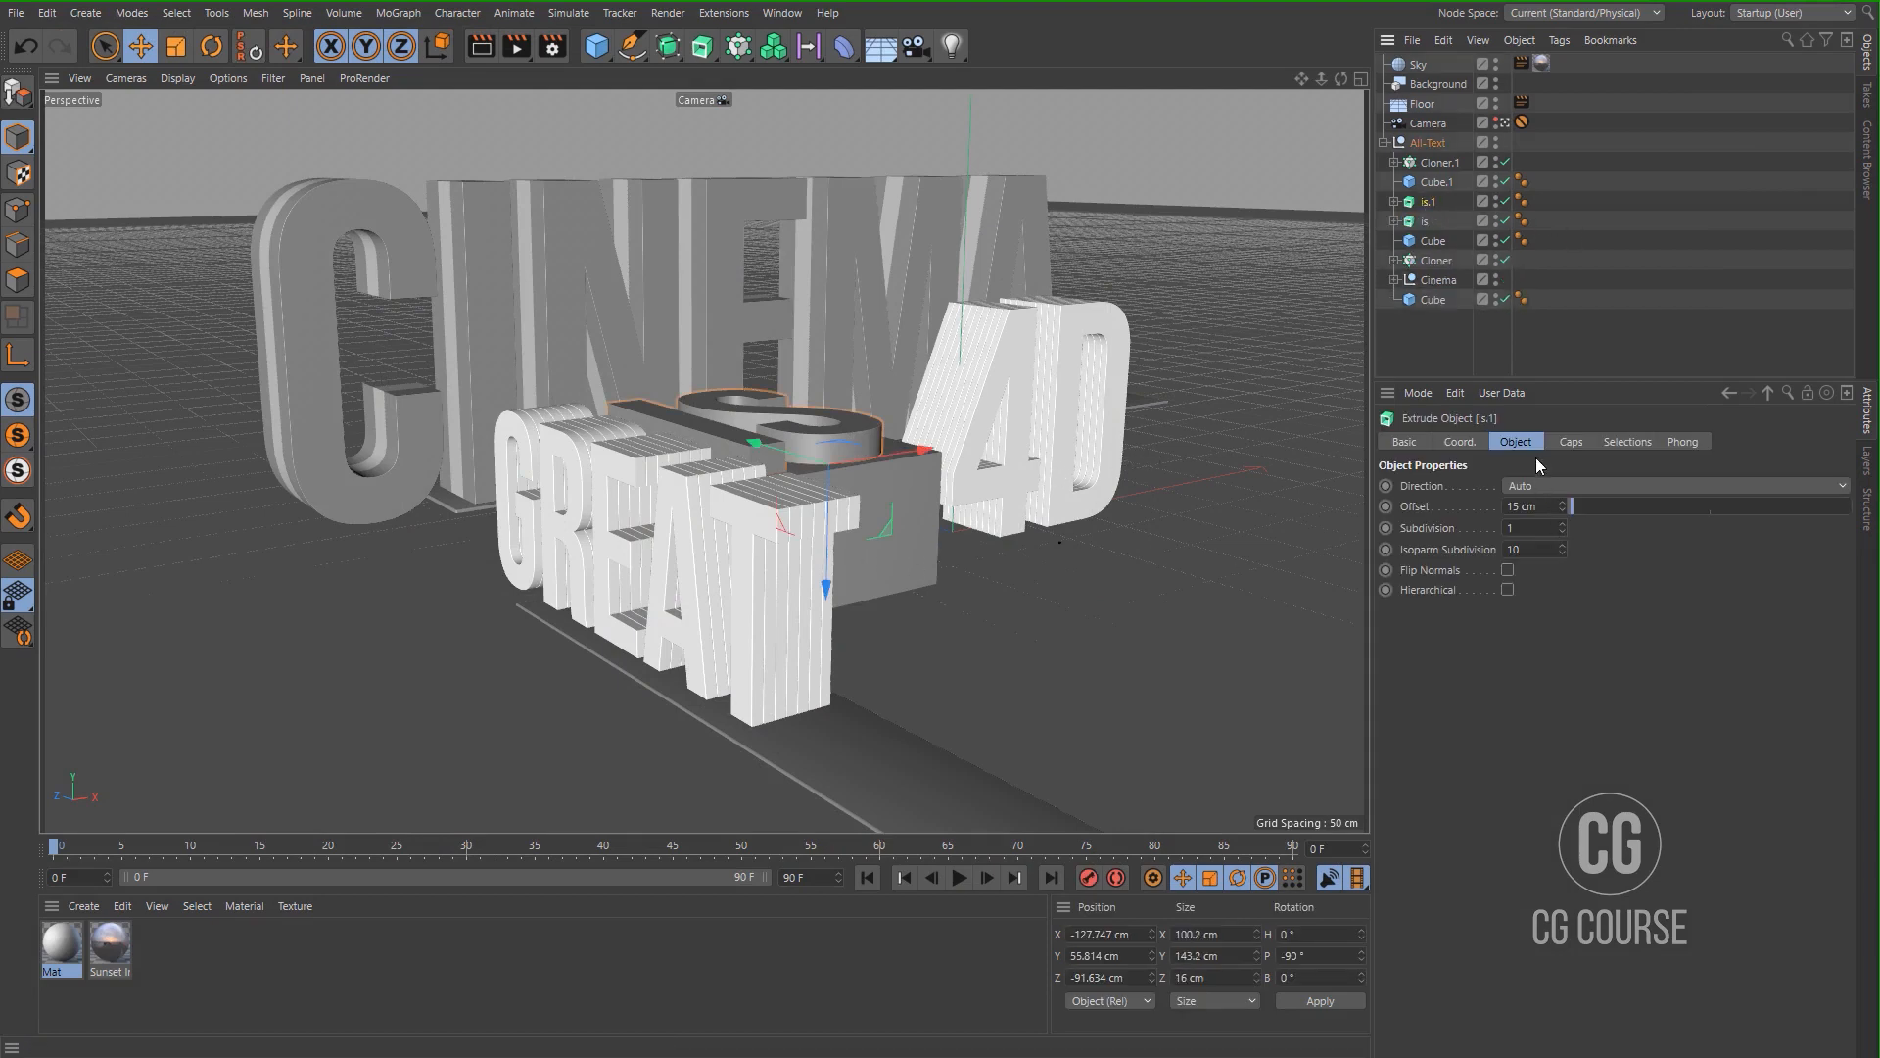
left_click_drag(1556, 503, 1488, 510)
type("5")
key("Return")
Raise the thin is.1 copy to a Y position of 71.83 cm so it sits on top of the "is" letters.
left_click_drag(831, 541, 844, 515)
middle_click(844, 515)
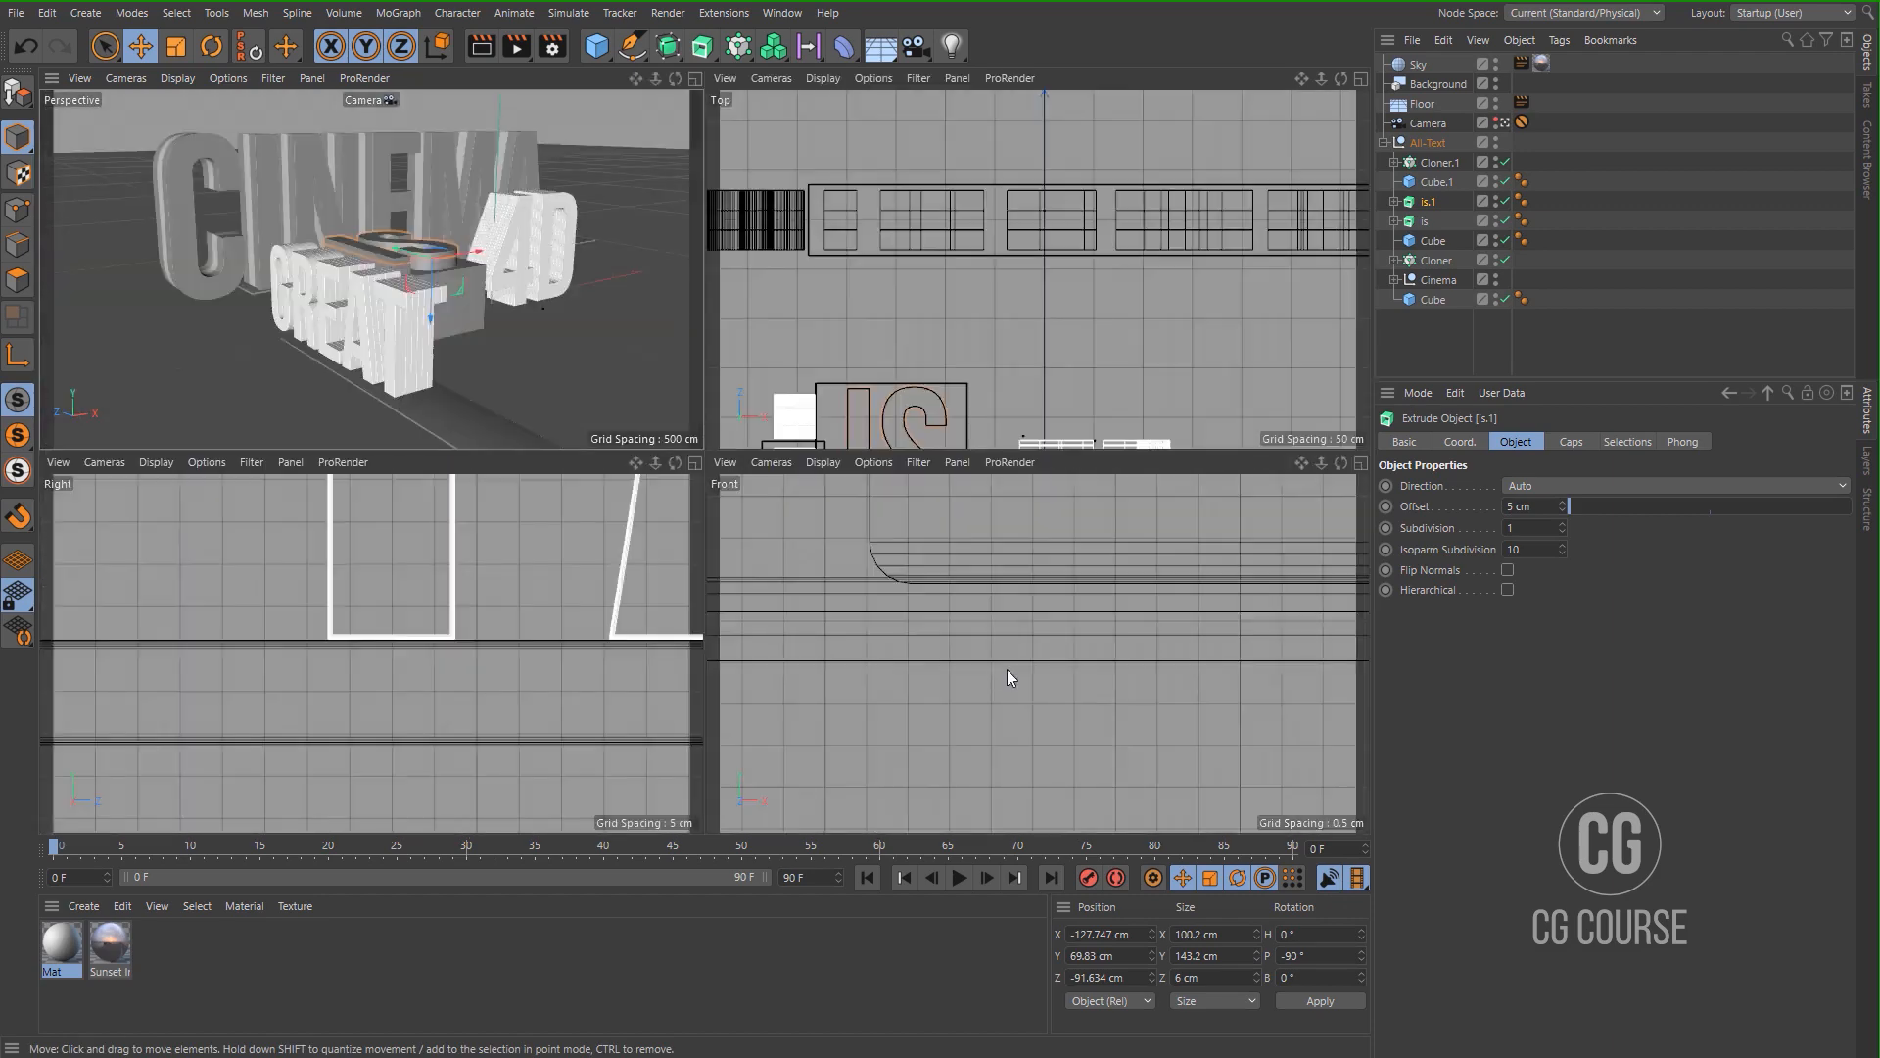
middle_click(1007, 670)
right_click_drag(809, 443, 662, 673, "alt")
middle_click_drag(942, 269, 840, 497, "alt")
scroll(864, 378, "up", 3)
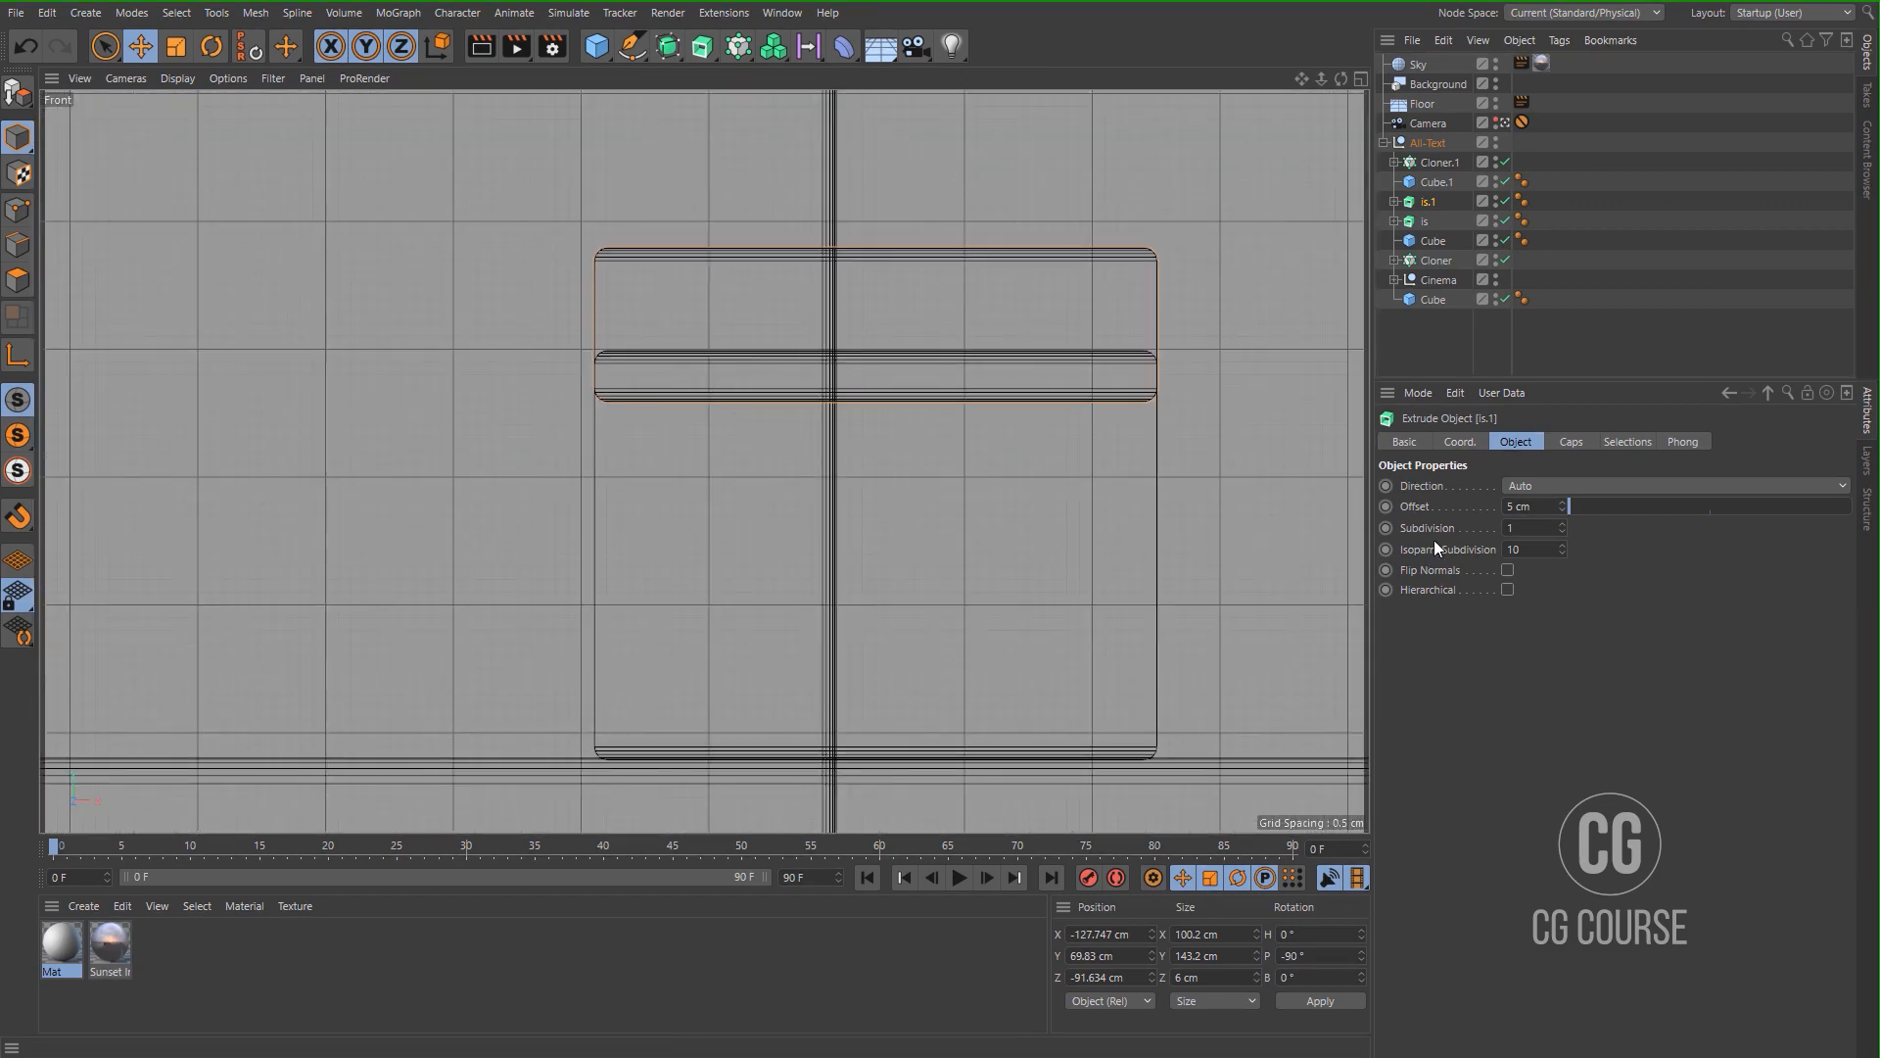
left_click(1459, 442)
left_click(1487, 504)
left_click(1486, 504)
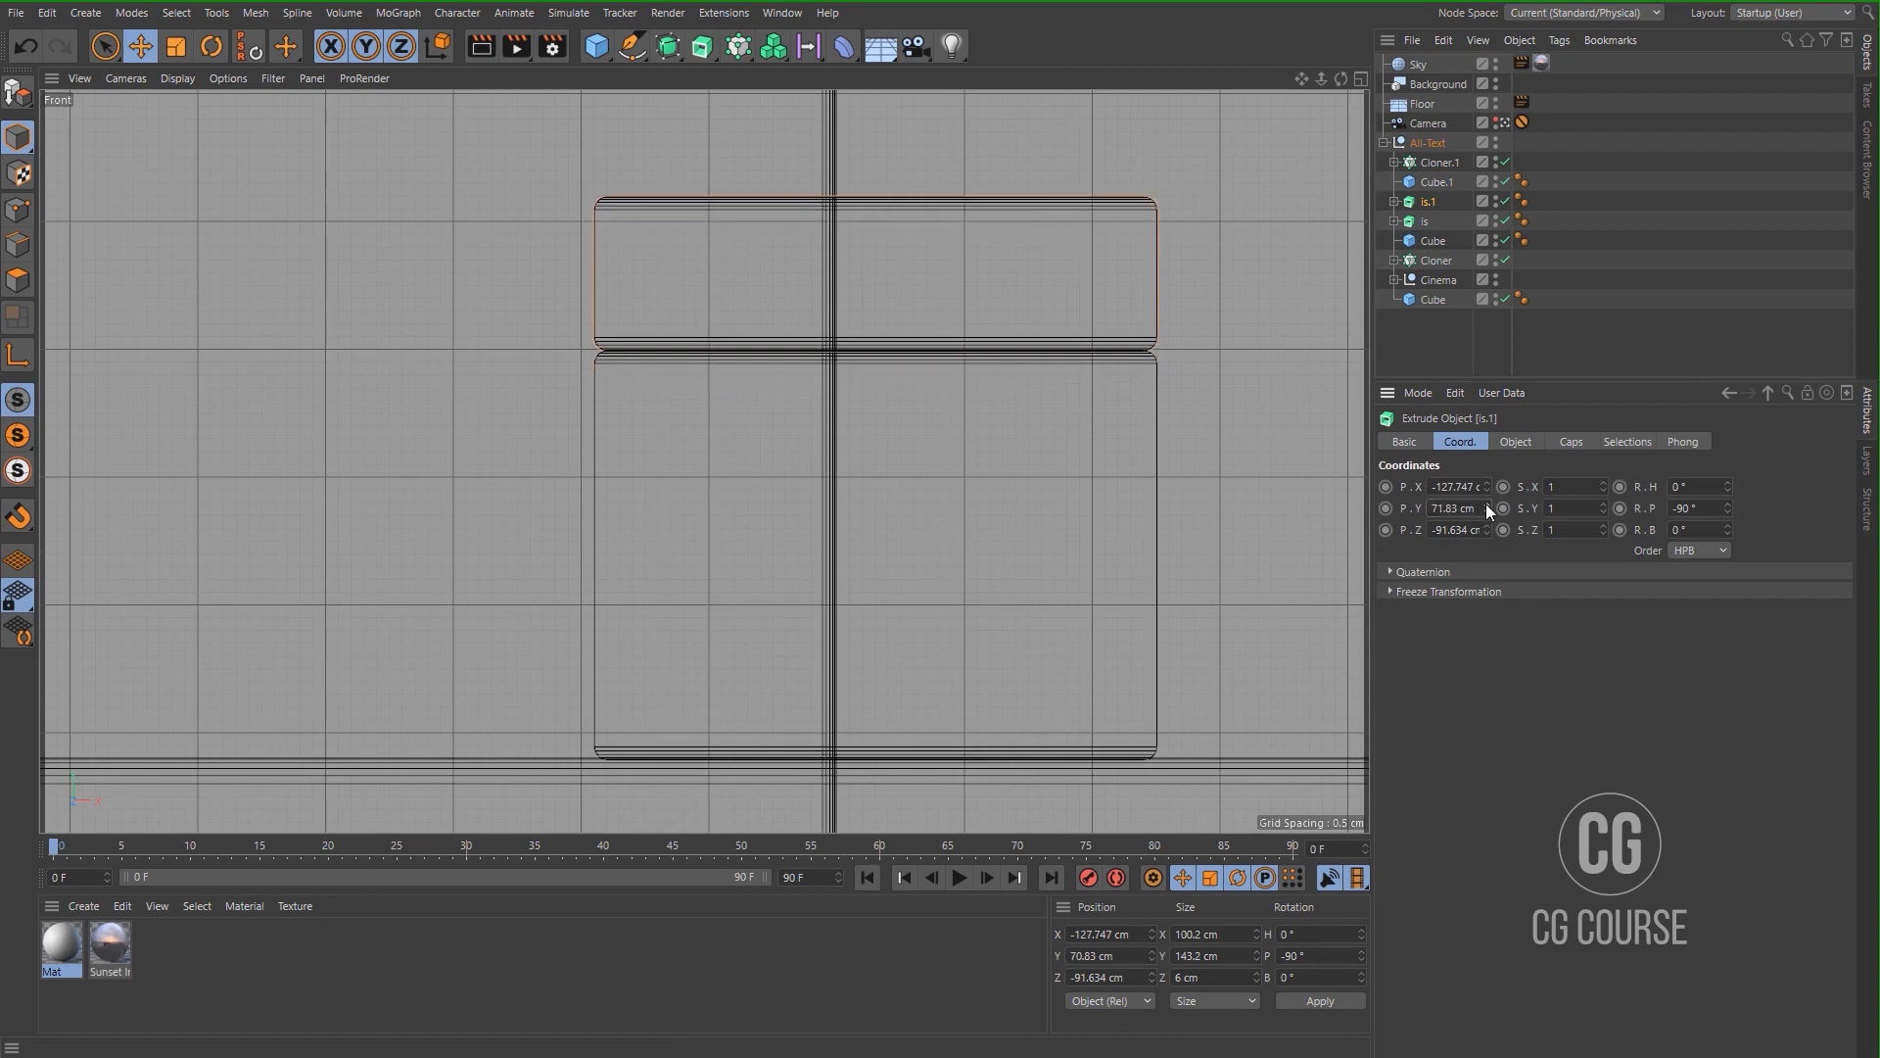
middle_click(558, 353)
left_click(1419, 345)
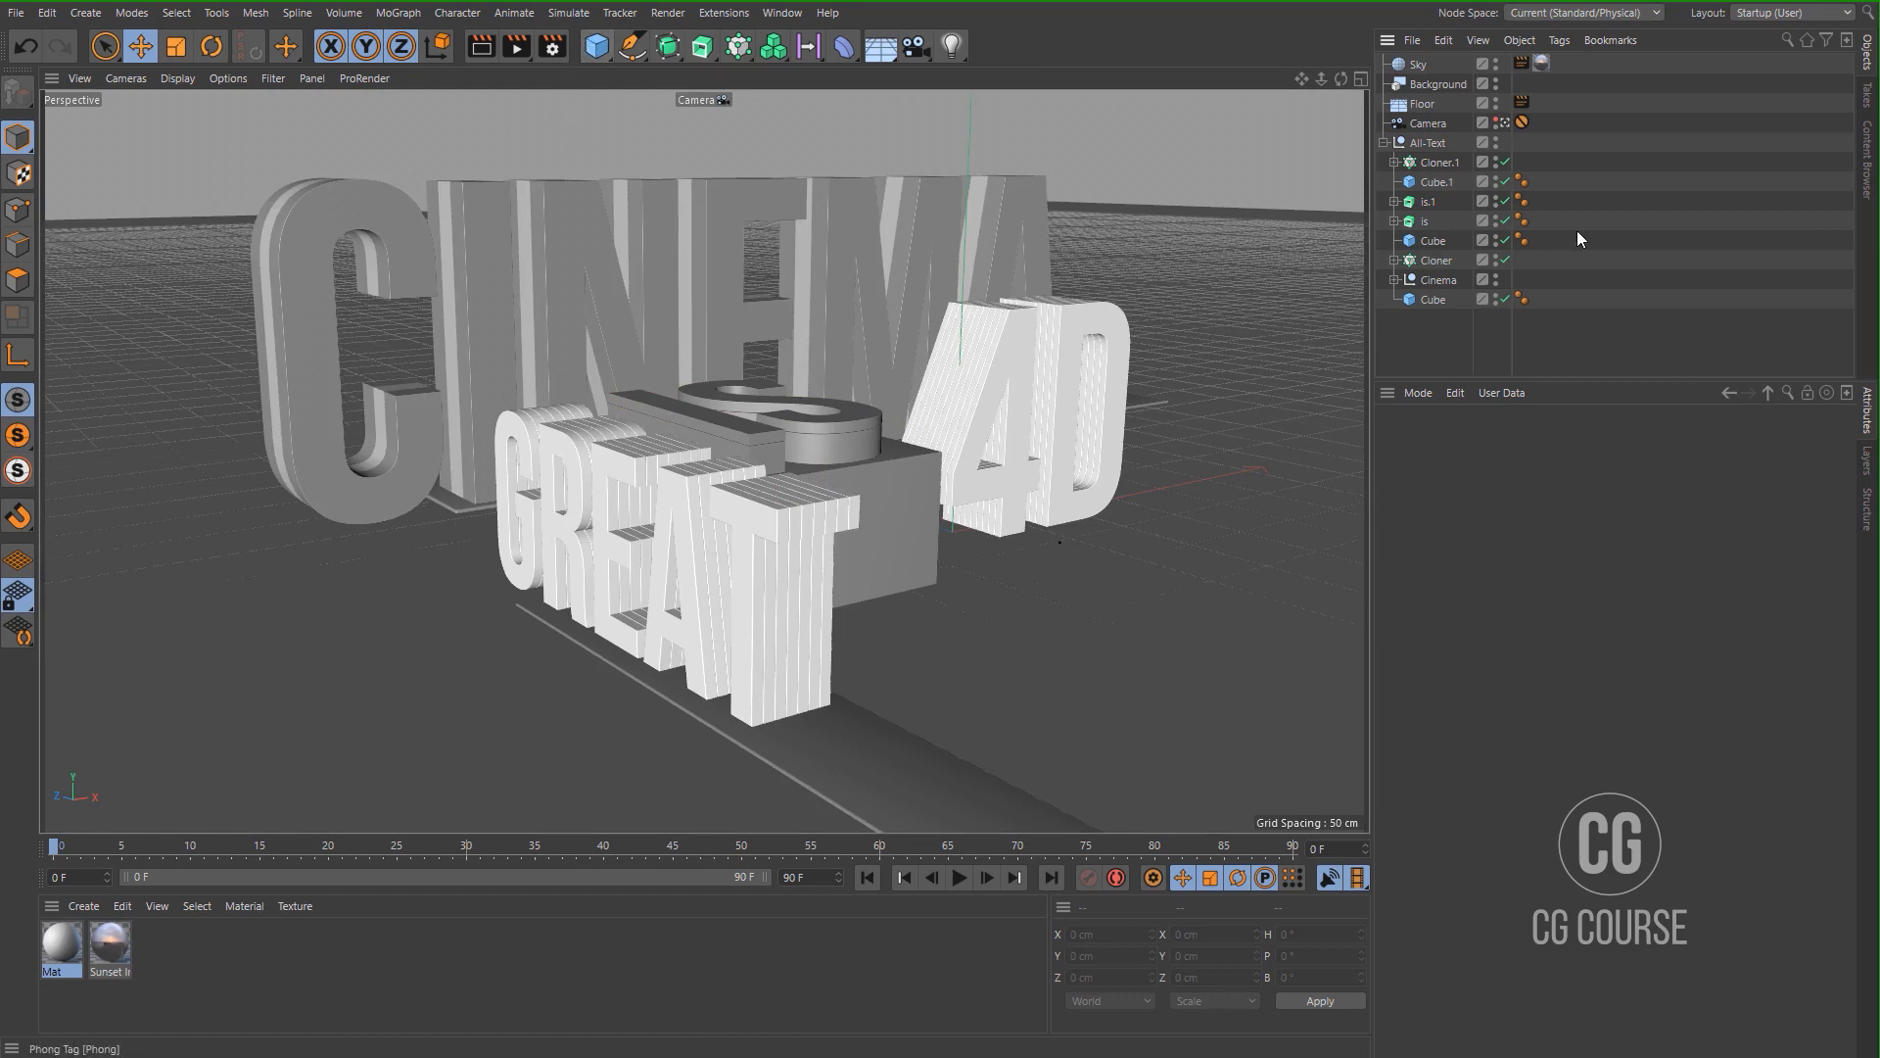
Add a cube inside a new null named Scene-Objects placed above the collapsed All-Text group, and select that cube.
left_click(1385, 143)
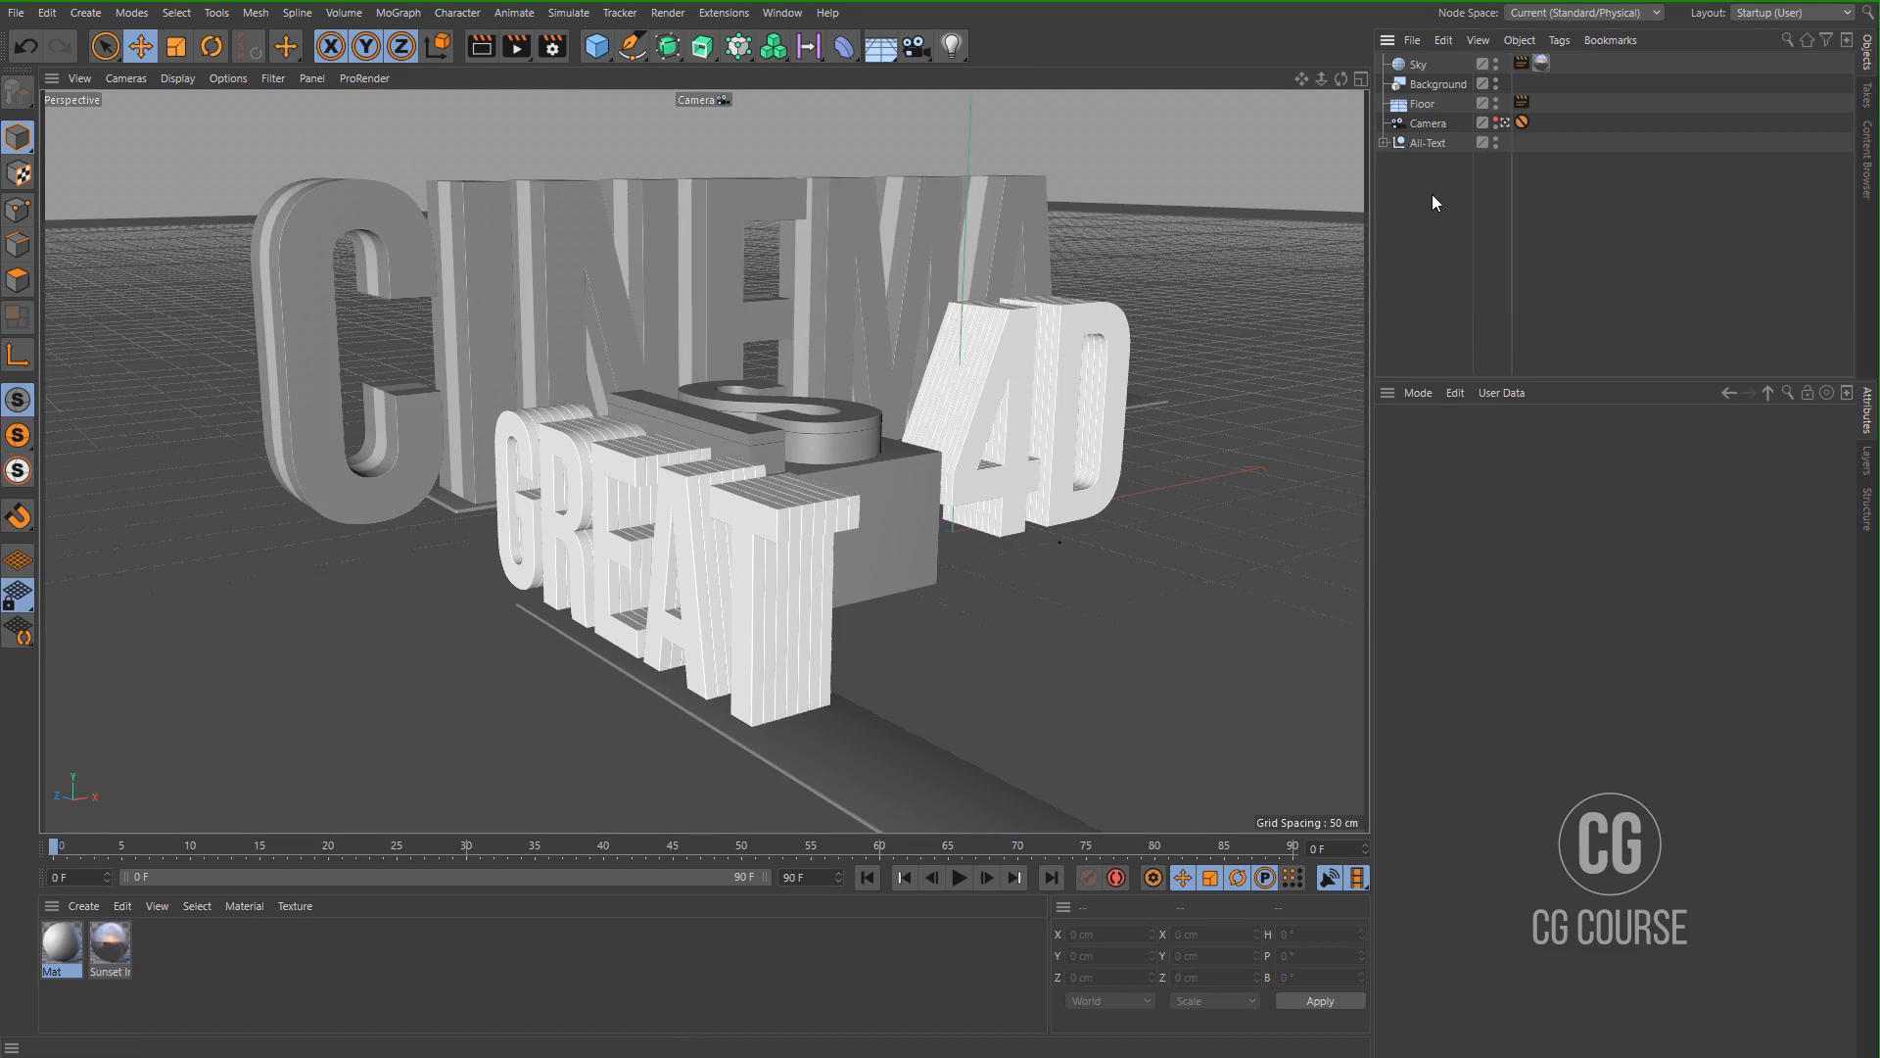
left_click(597, 48)
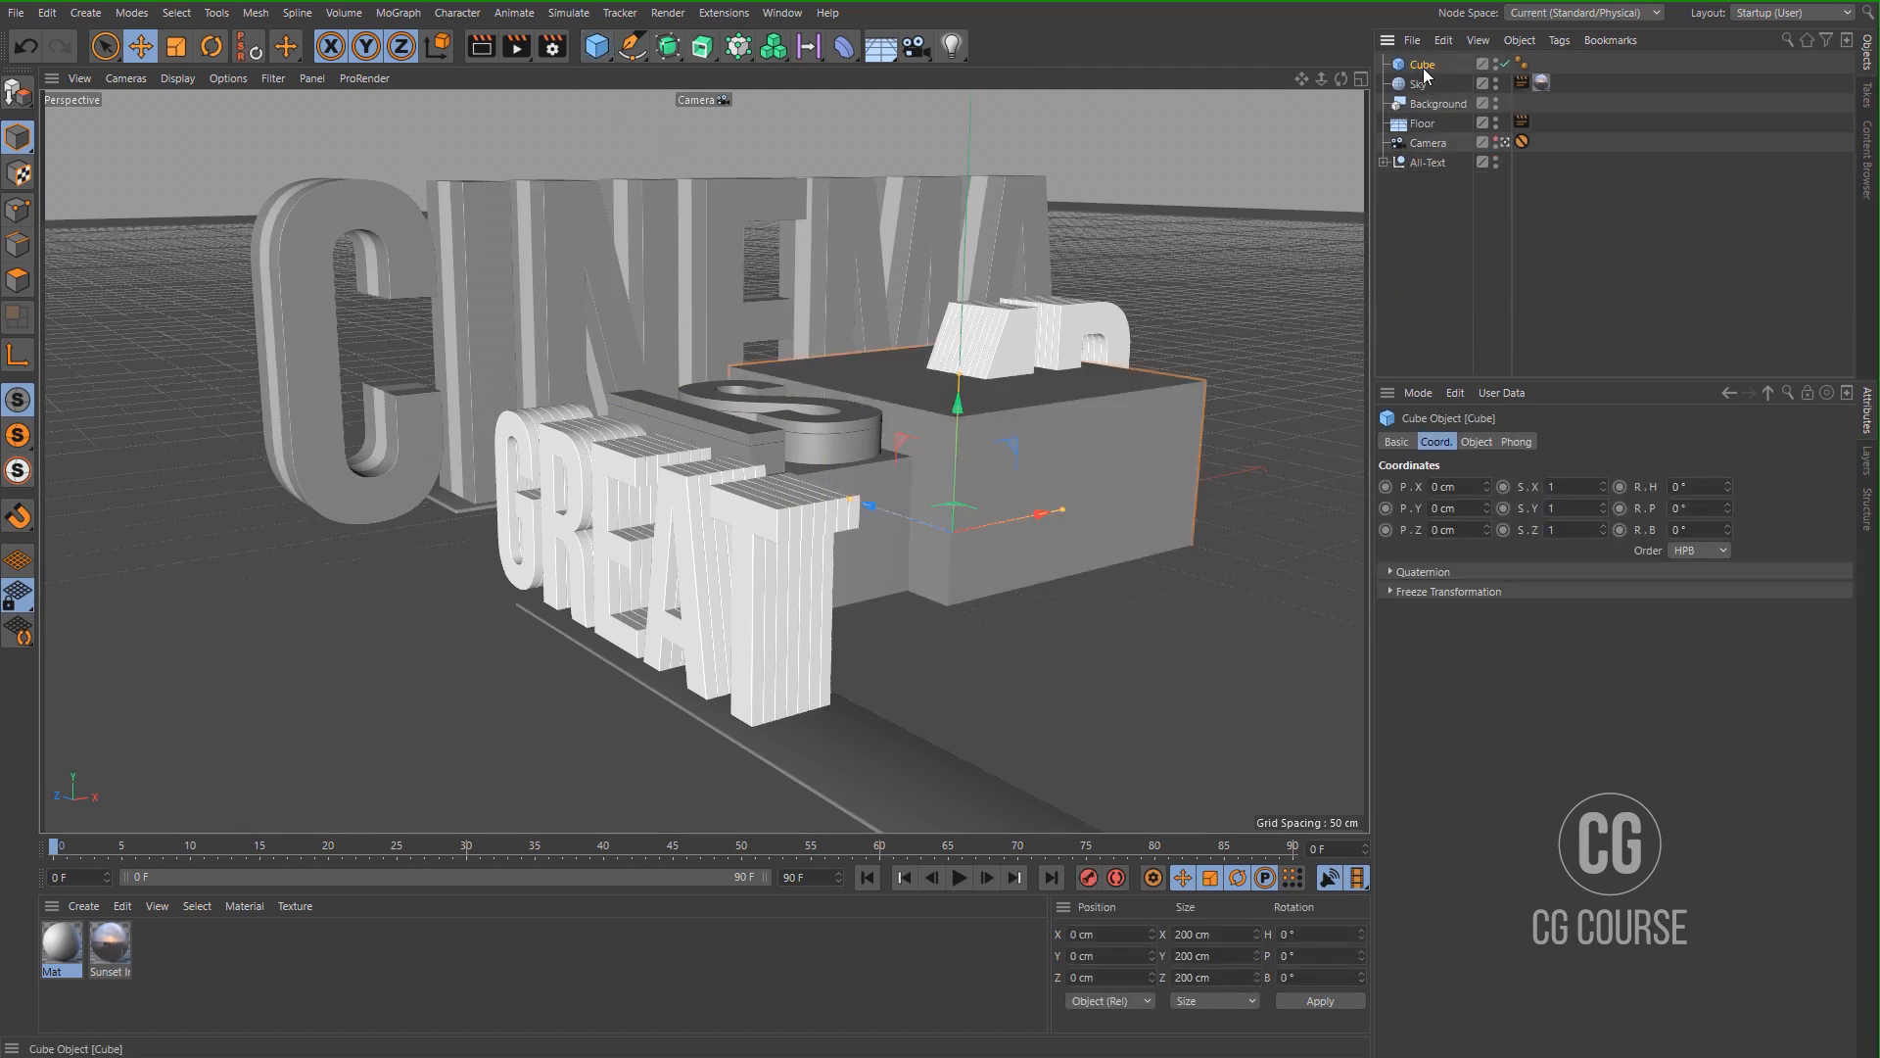
key("alt+g")
left_click_drag(1424, 67, 1418, 147)
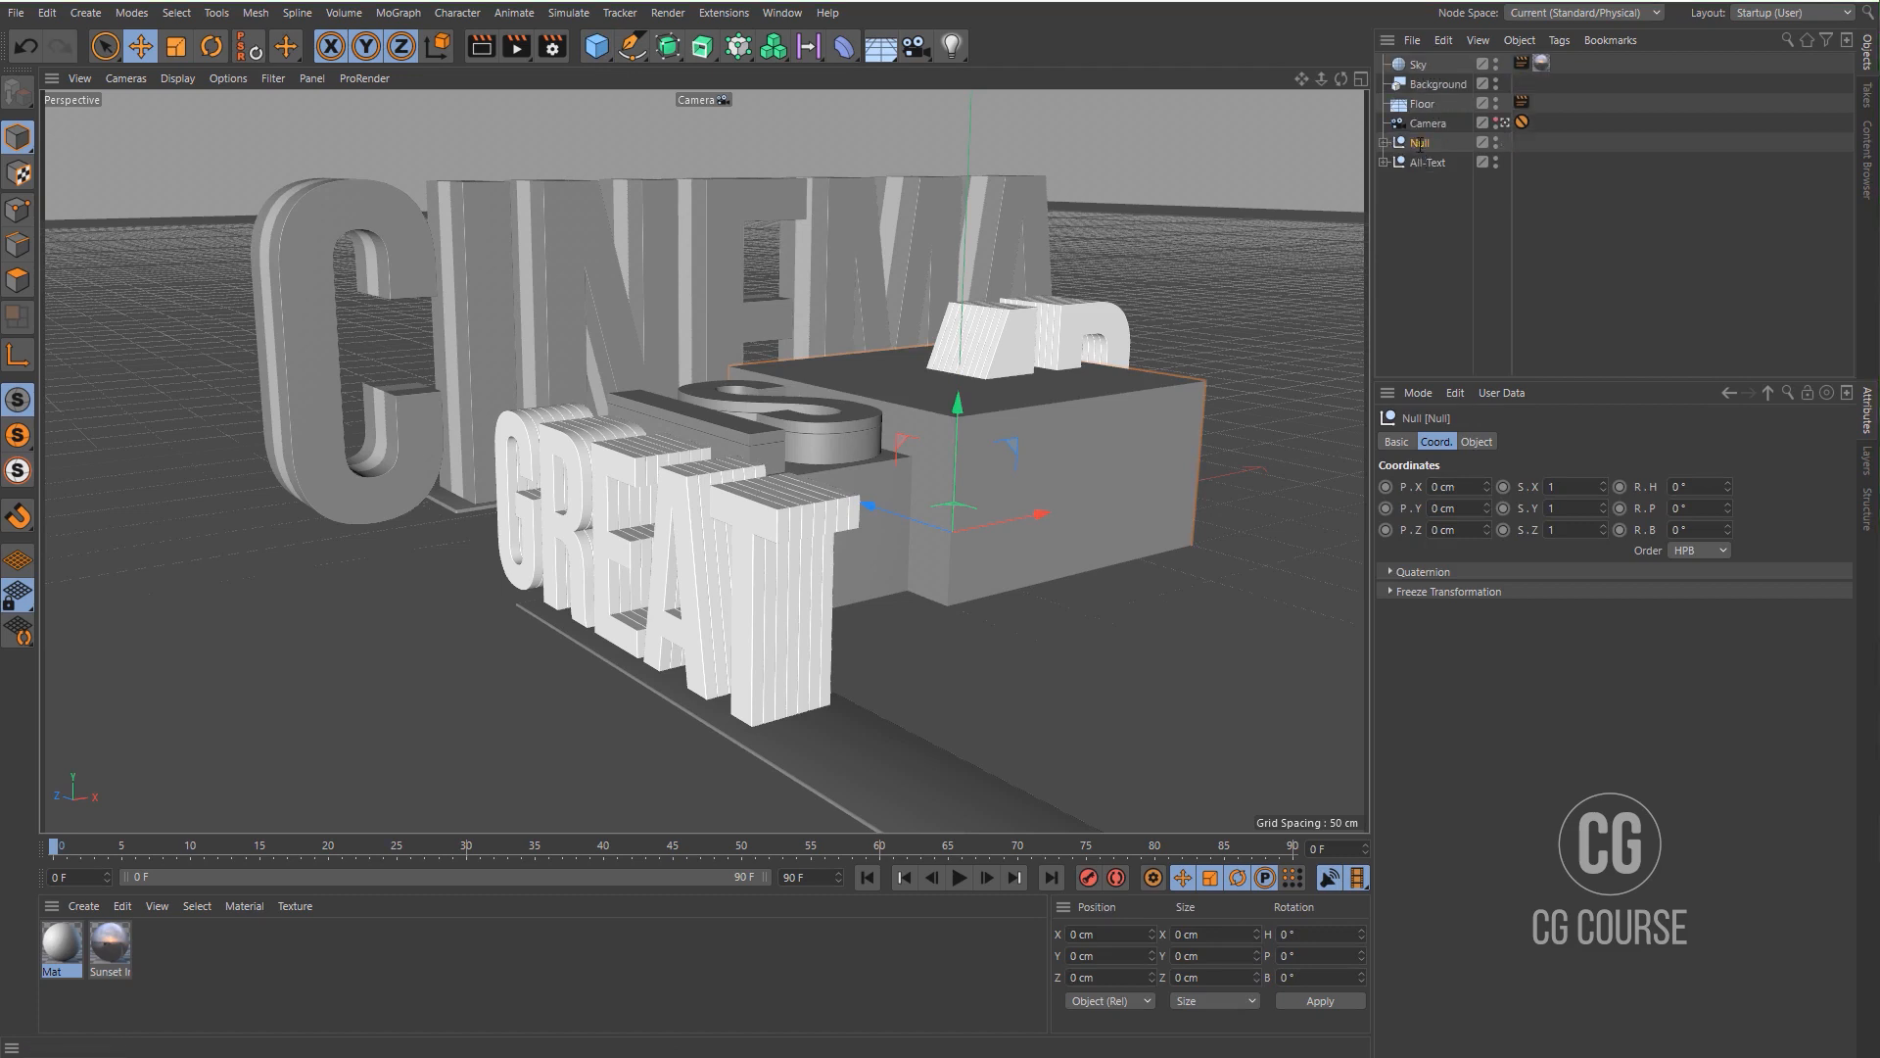
double_click(1420, 143)
type("s")
key("Return")
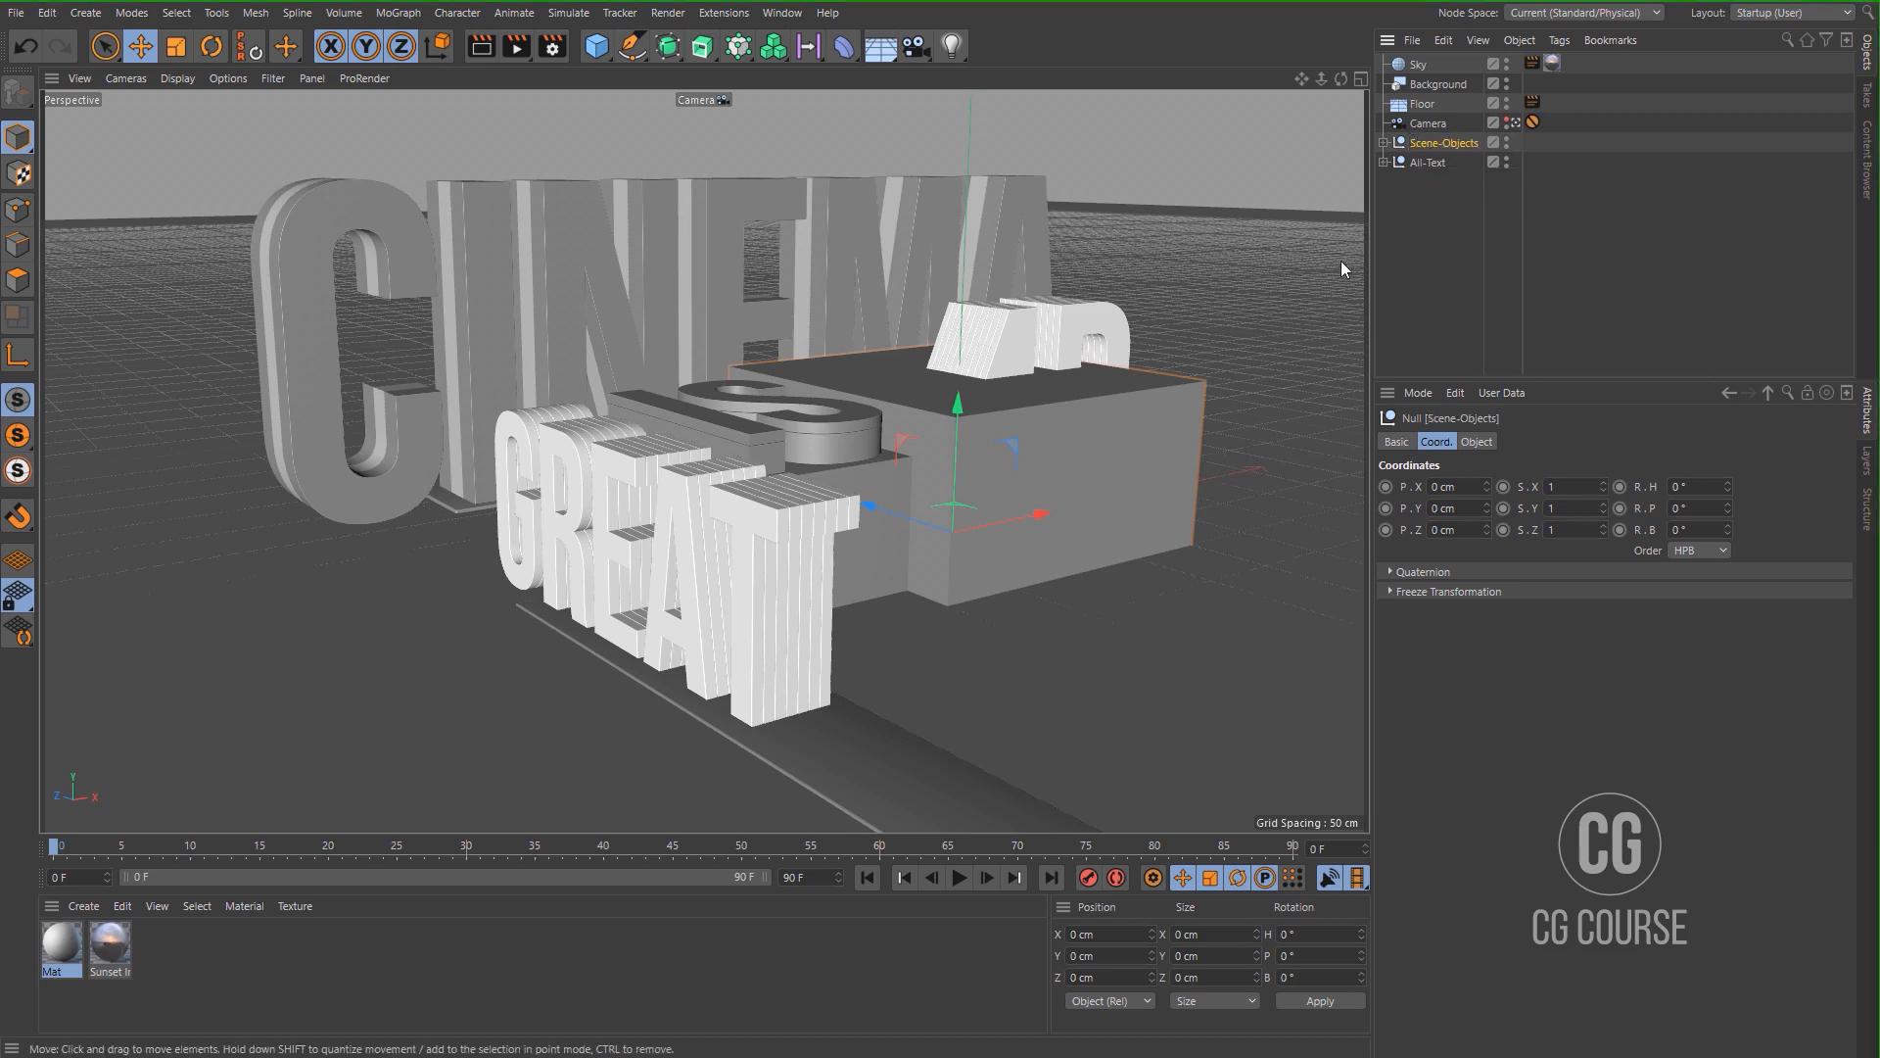
left_click(1384, 143)
left_click(1395, 161)
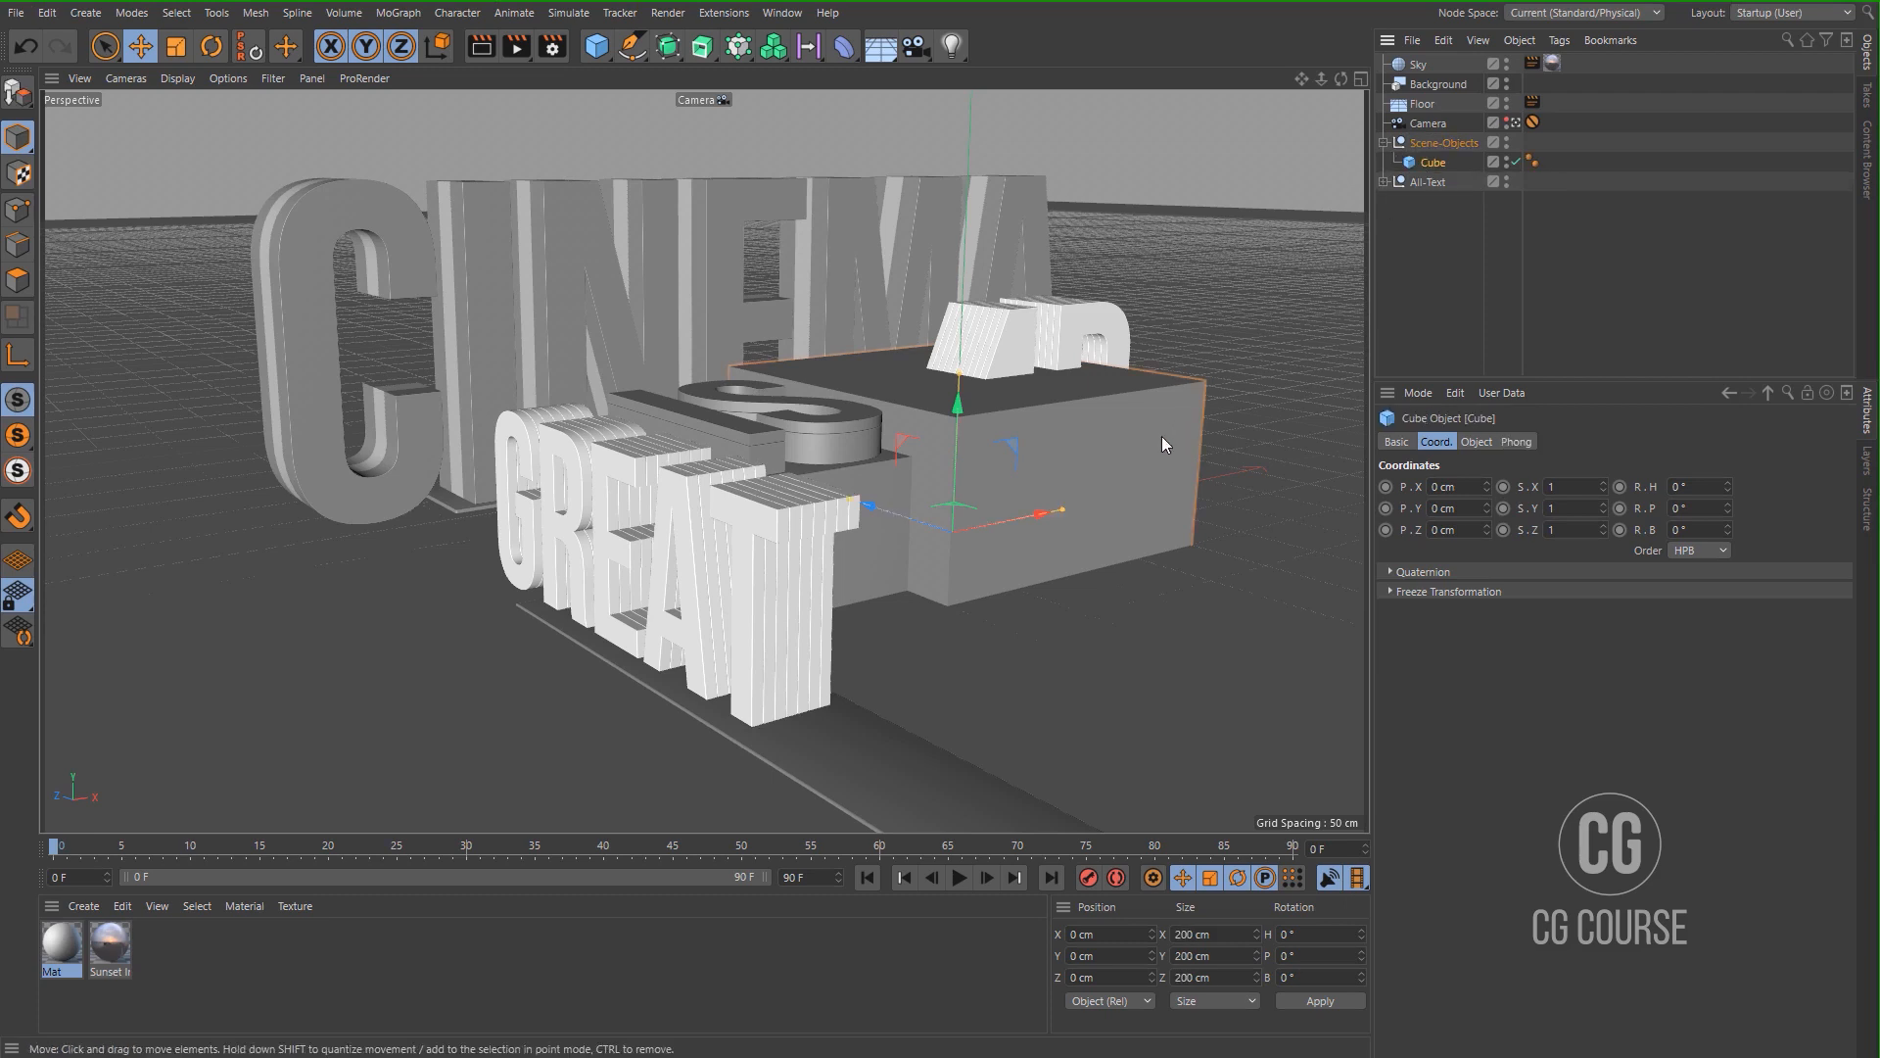
Scale the cube down to 37 cm and move it beside the 4D text, partly sunk into the floor at Z -170.327 cm.
key("t")
left_click_drag(1175, 480, 531, 644)
key("e")
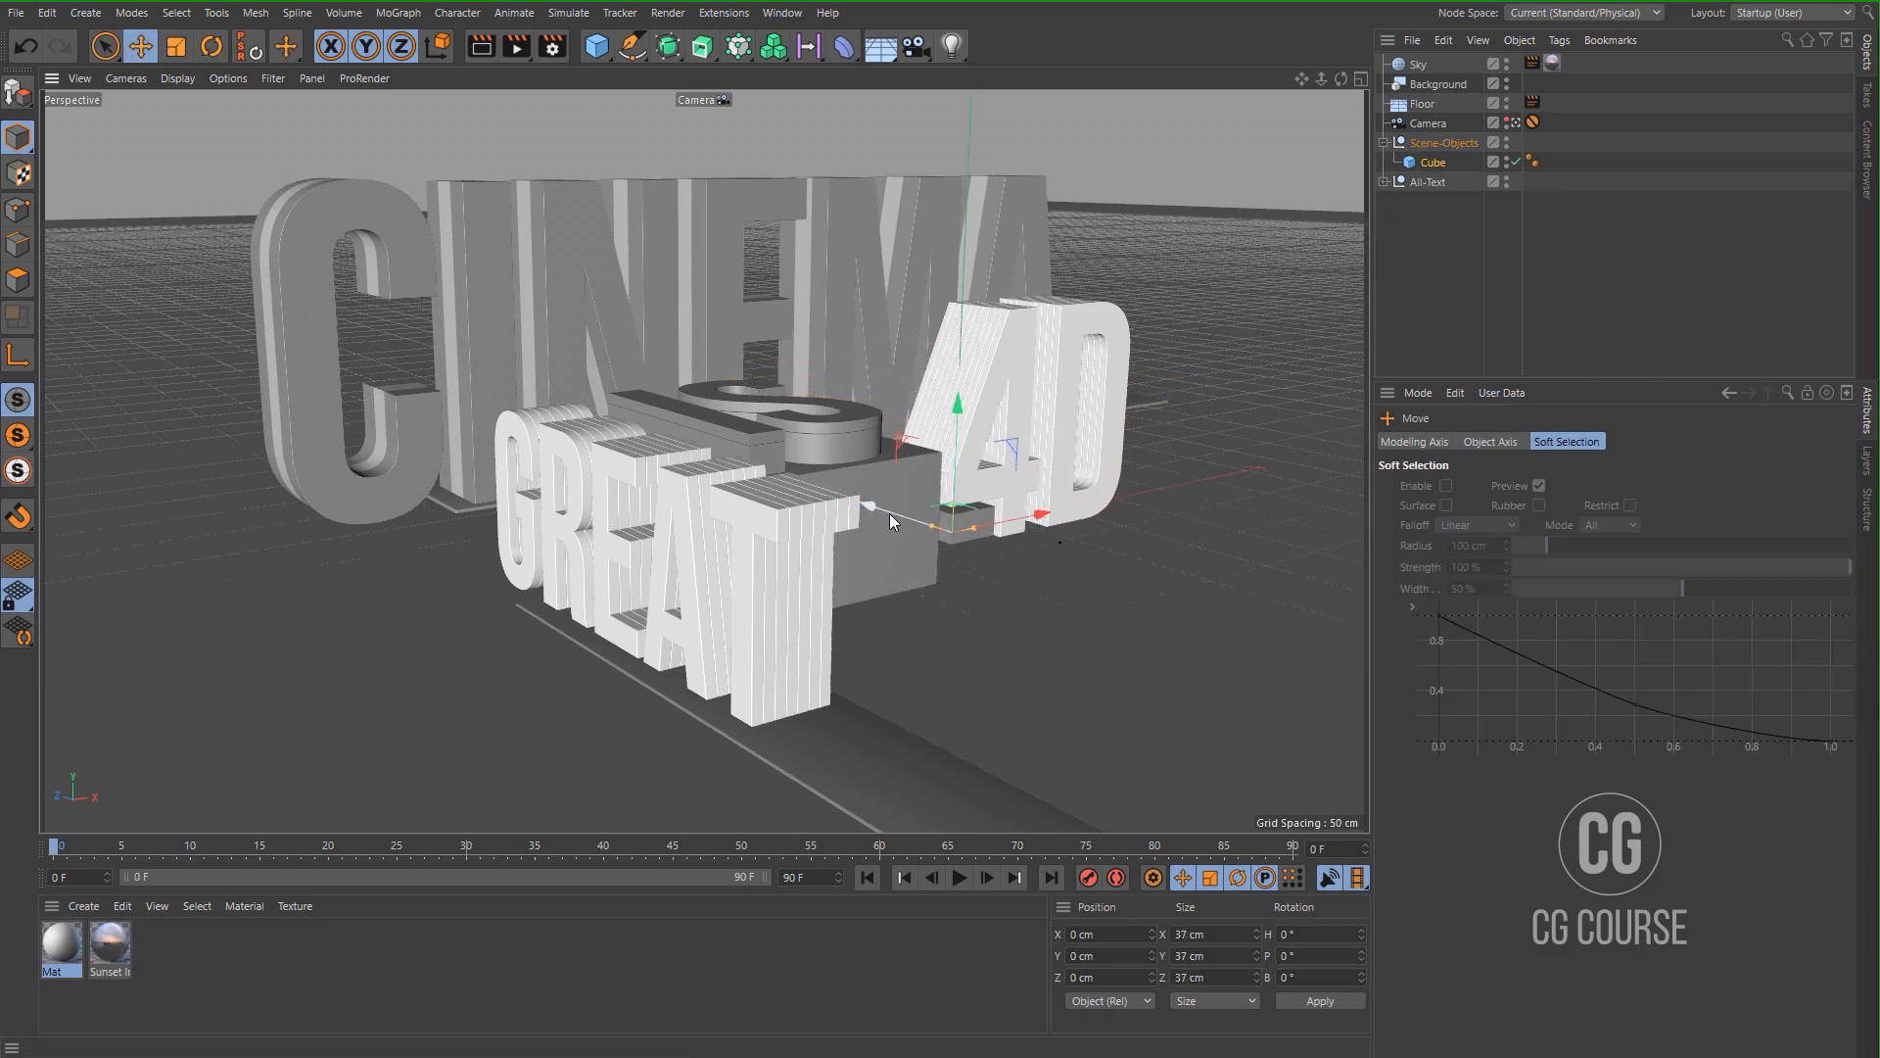
left_click_drag(890, 513, 1186, 555)
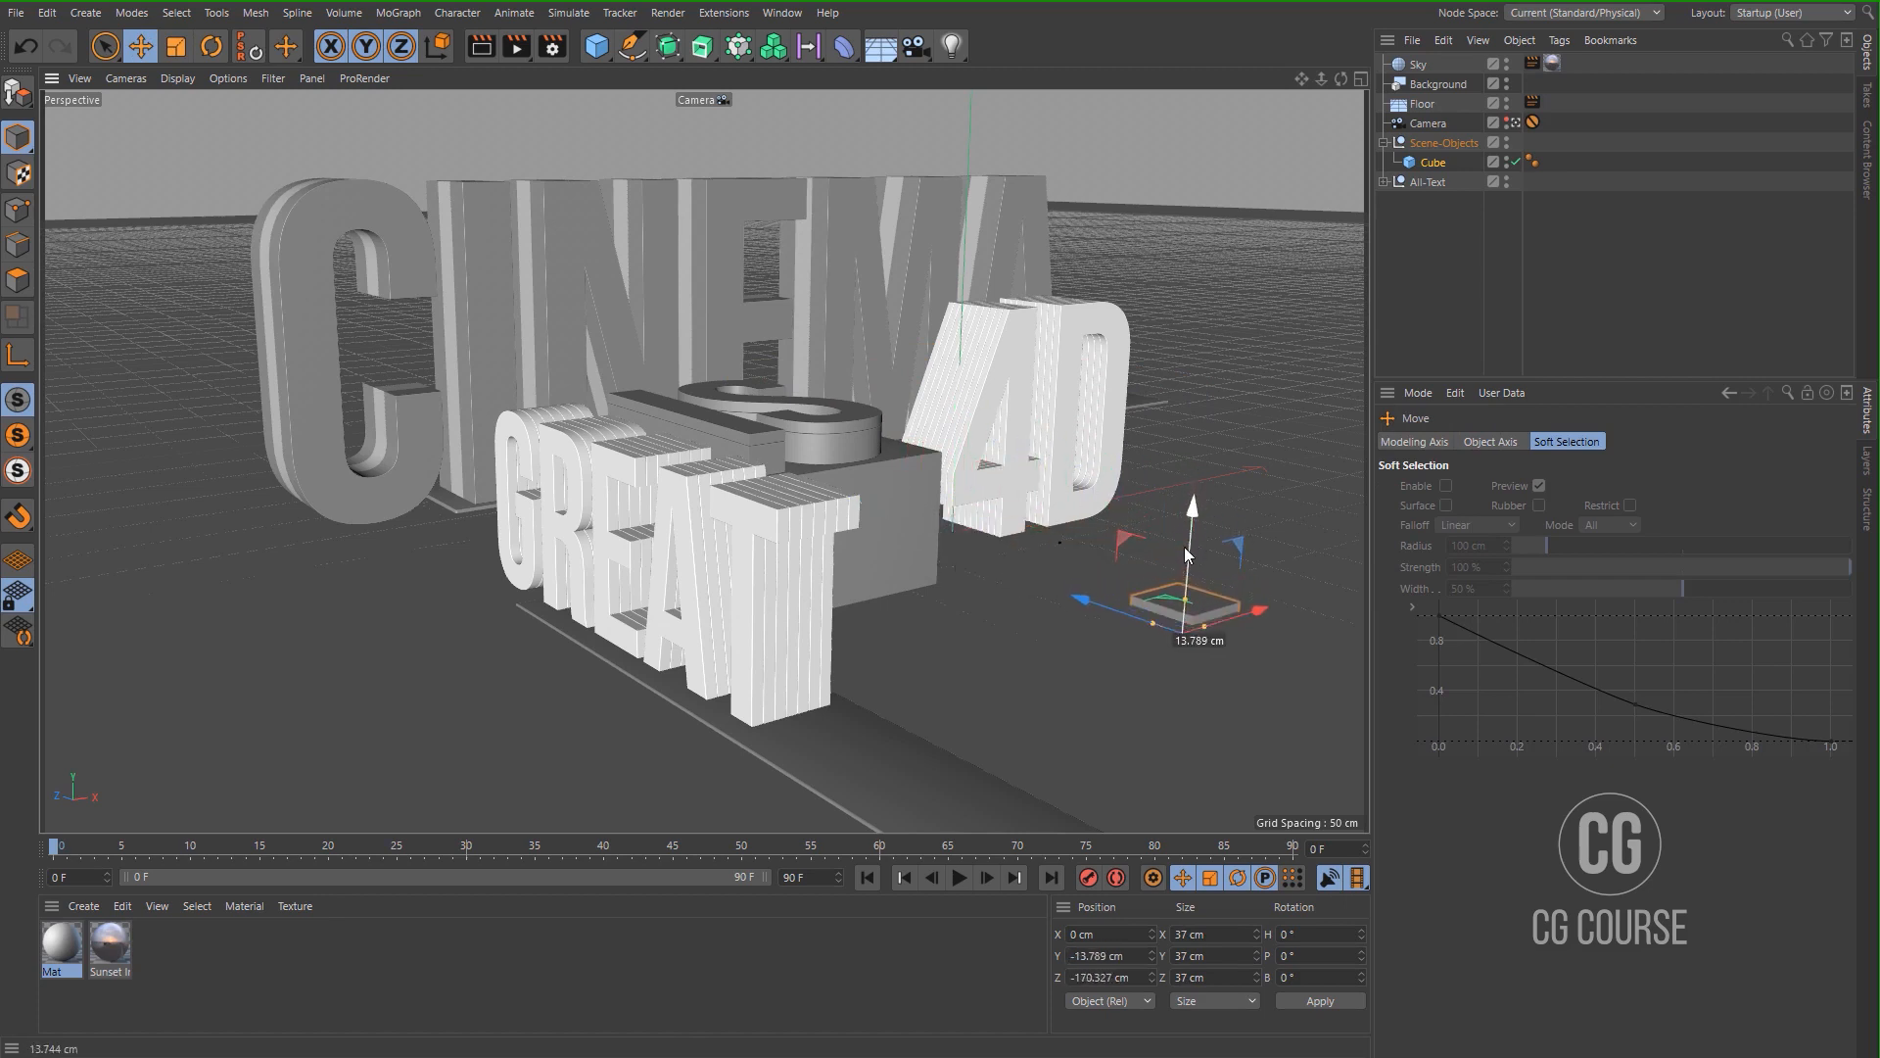
Enable the fillet on the small cube's edges and deselect it.
left_click(1434, 164)
left_click(1475, 441)
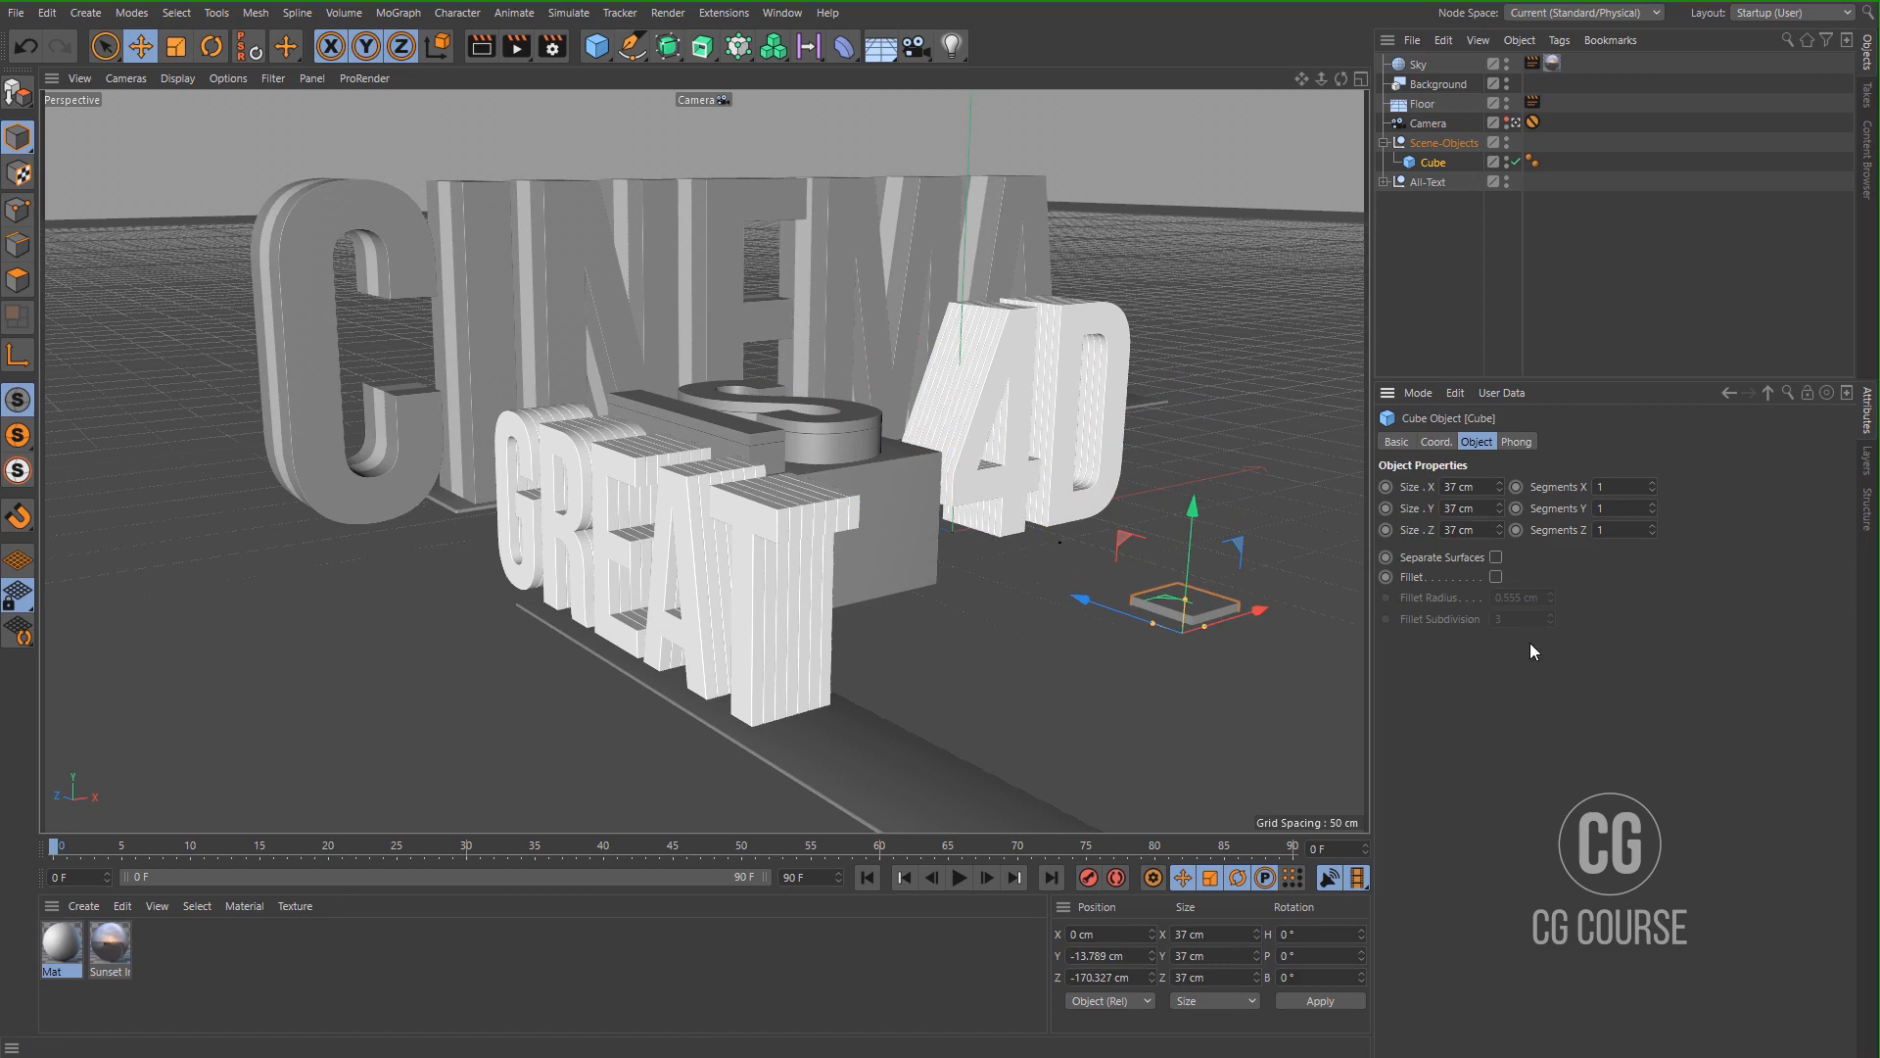
left_click(1494, 576)
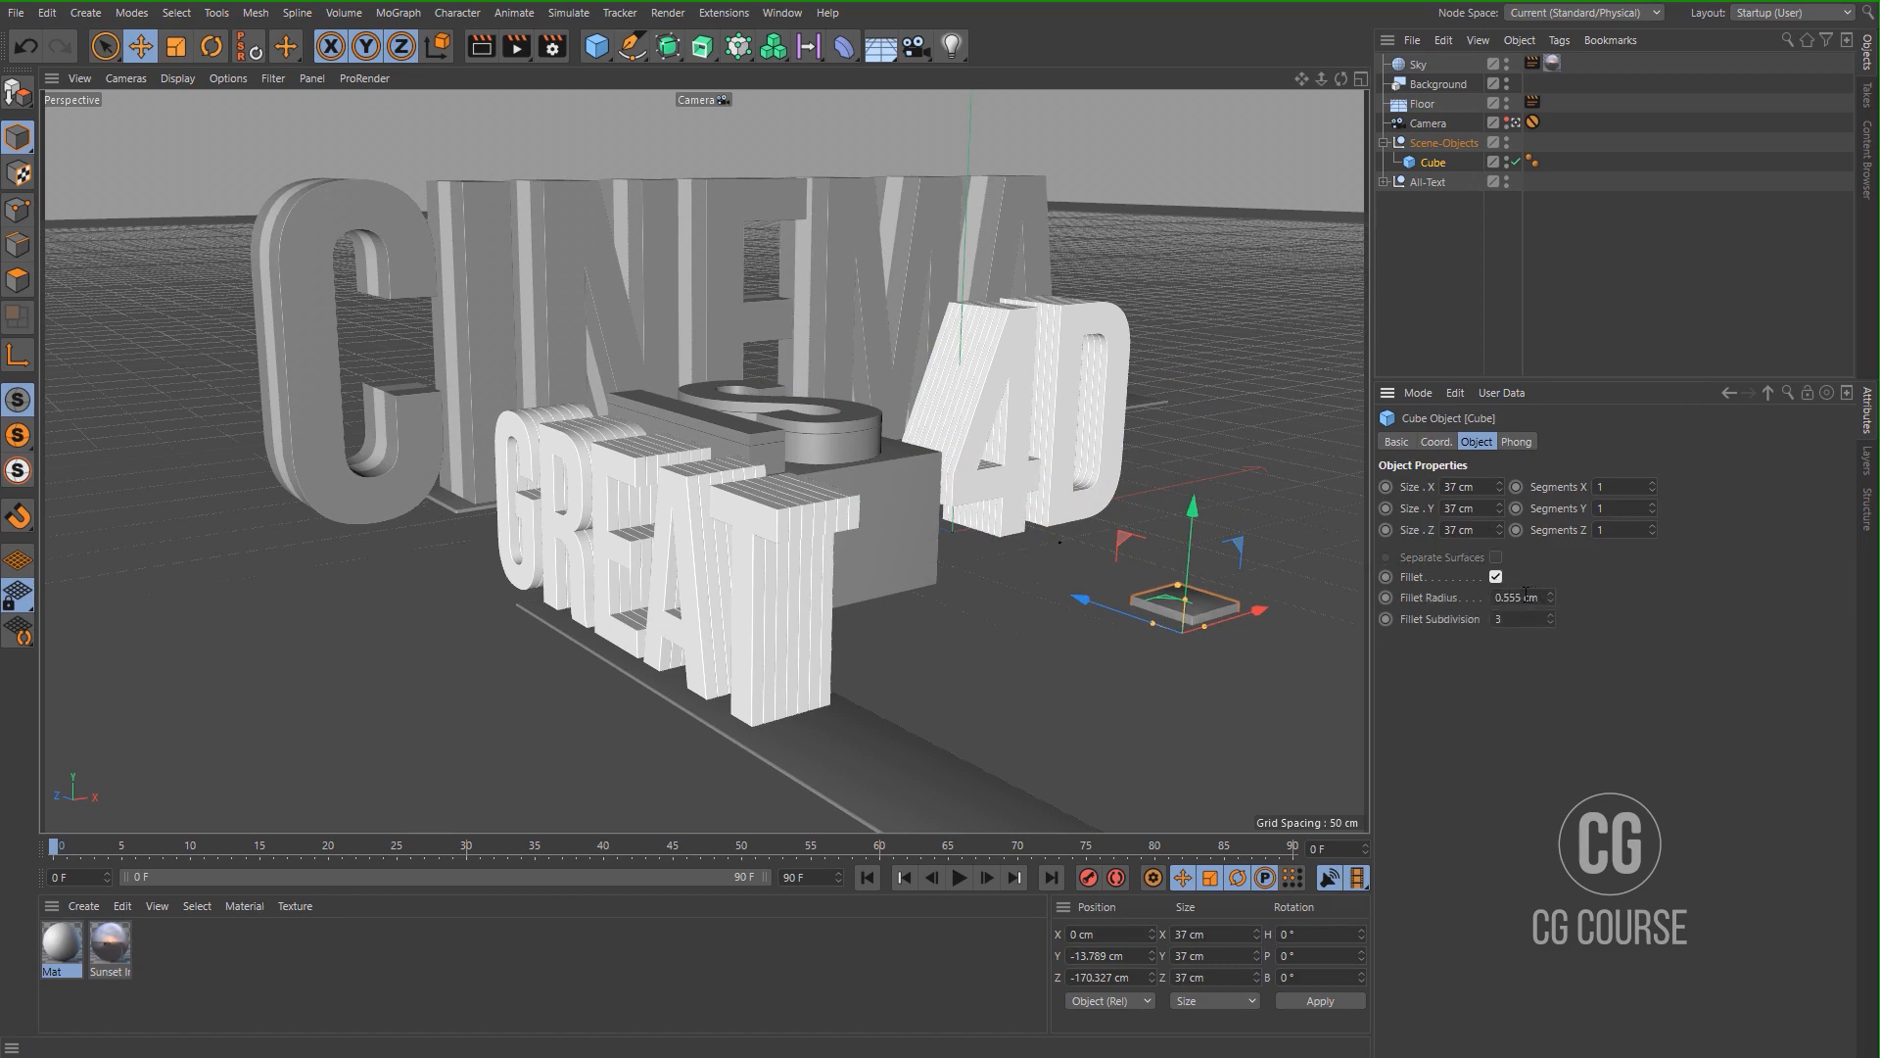
left_click(1435, 361)
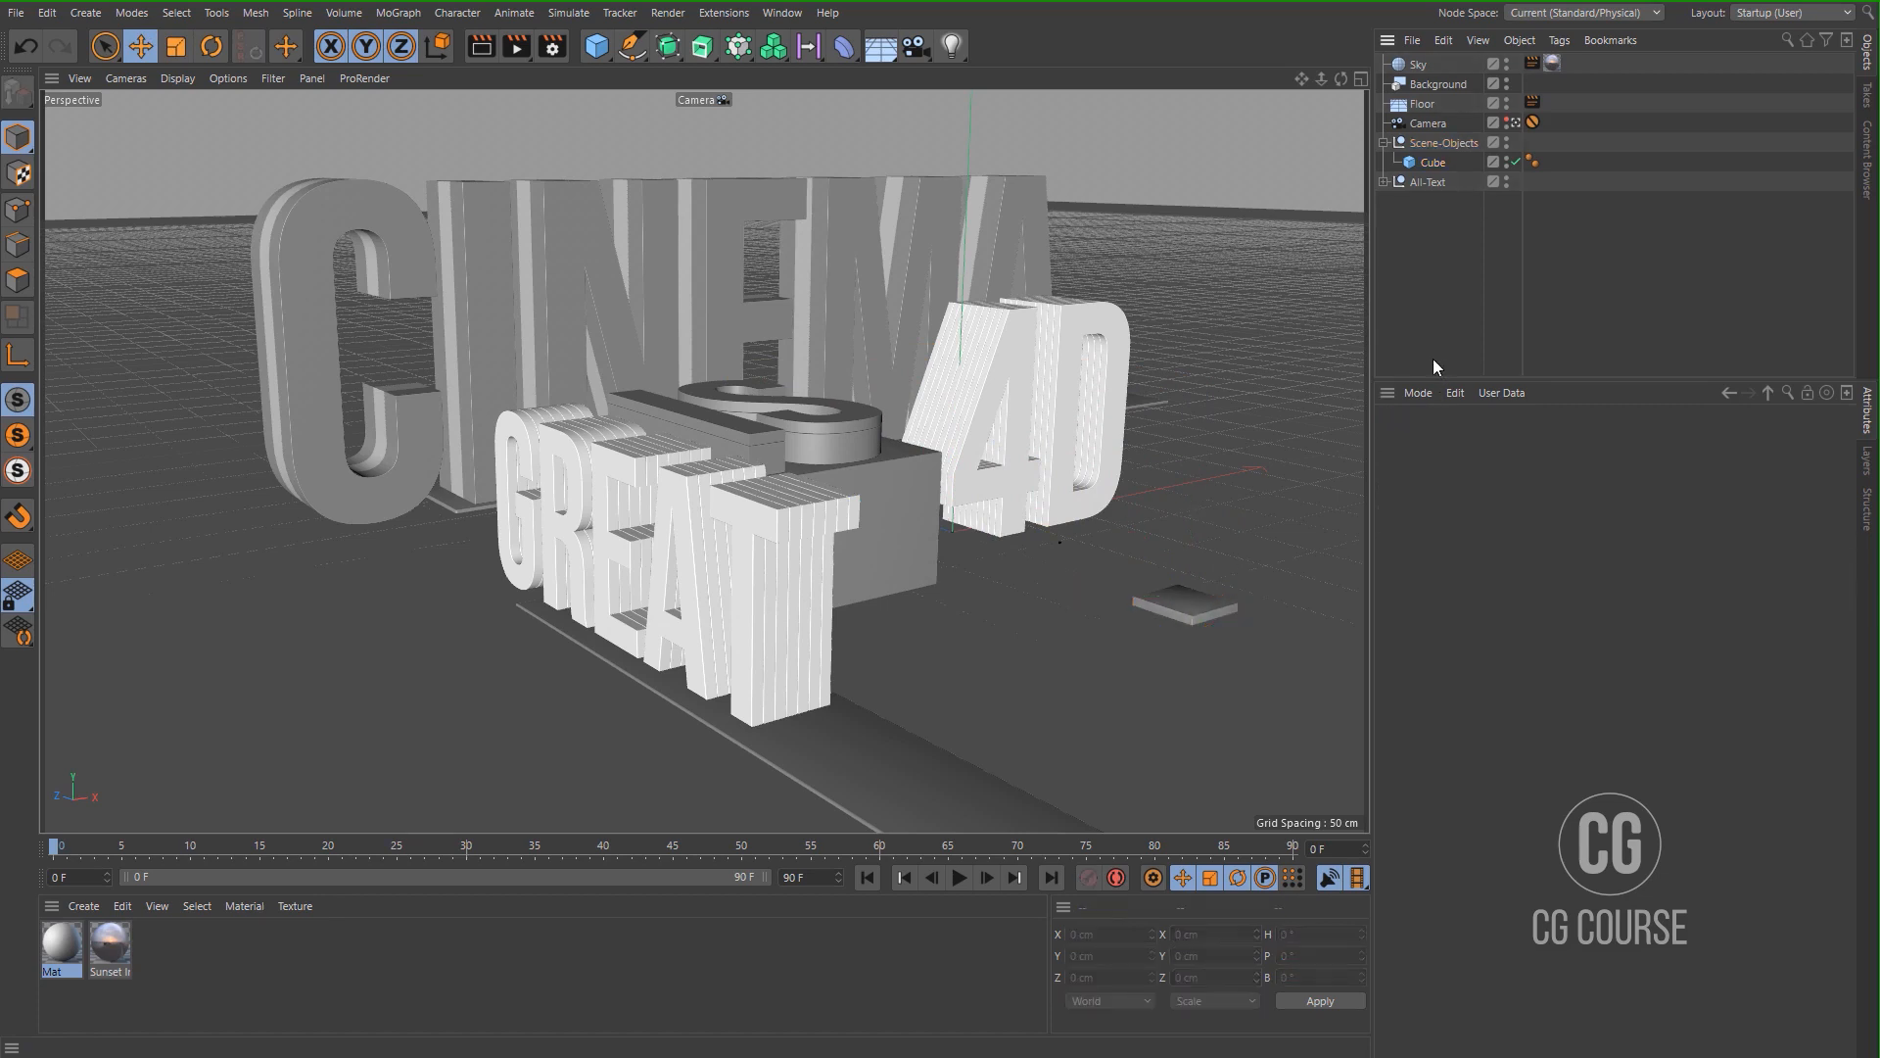
Duplicate the filleted cube, enlarge the copy to 52.984 cm and position it behind the original at X 19.976 cm, Y 3.012 cm.
left_click(1433, 163)
left_click_drag(1432, 159, 1433, 153, "ctrl")
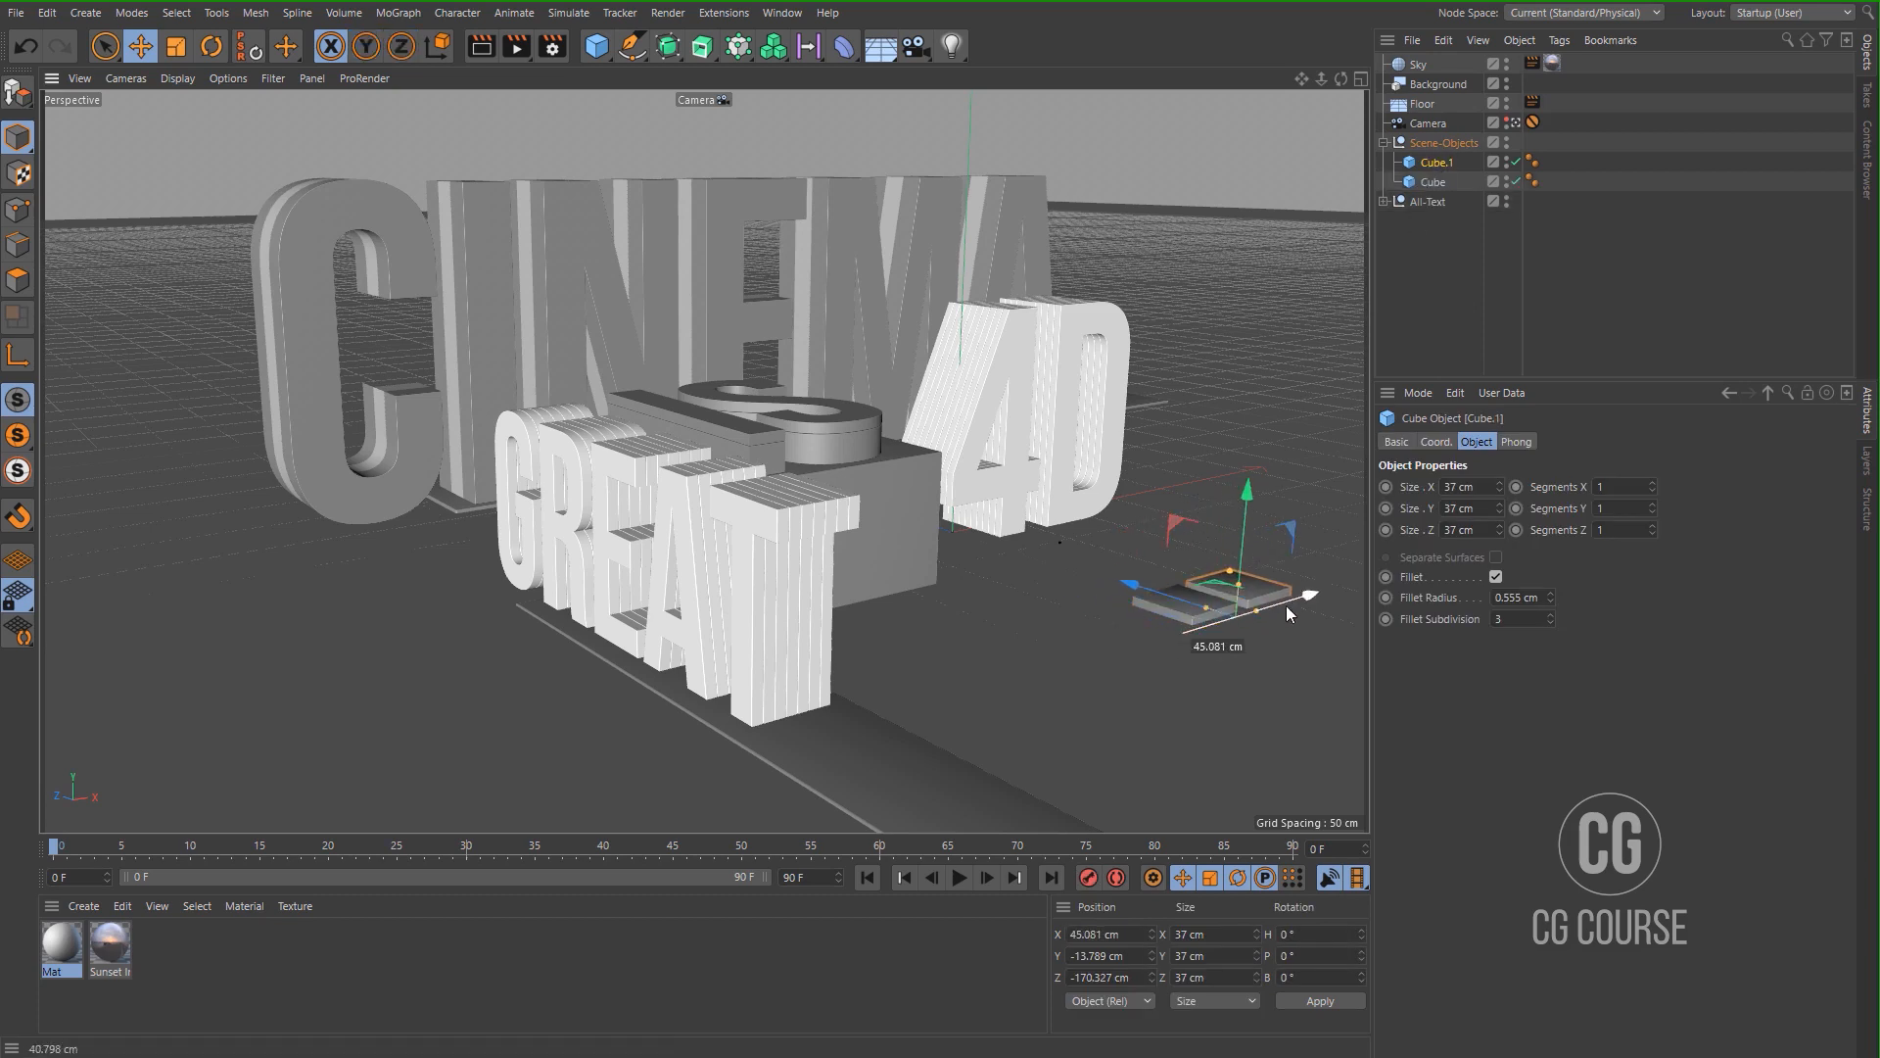
left_click_drag(1208, 593, 1277, 584)
key("t")
key("e")
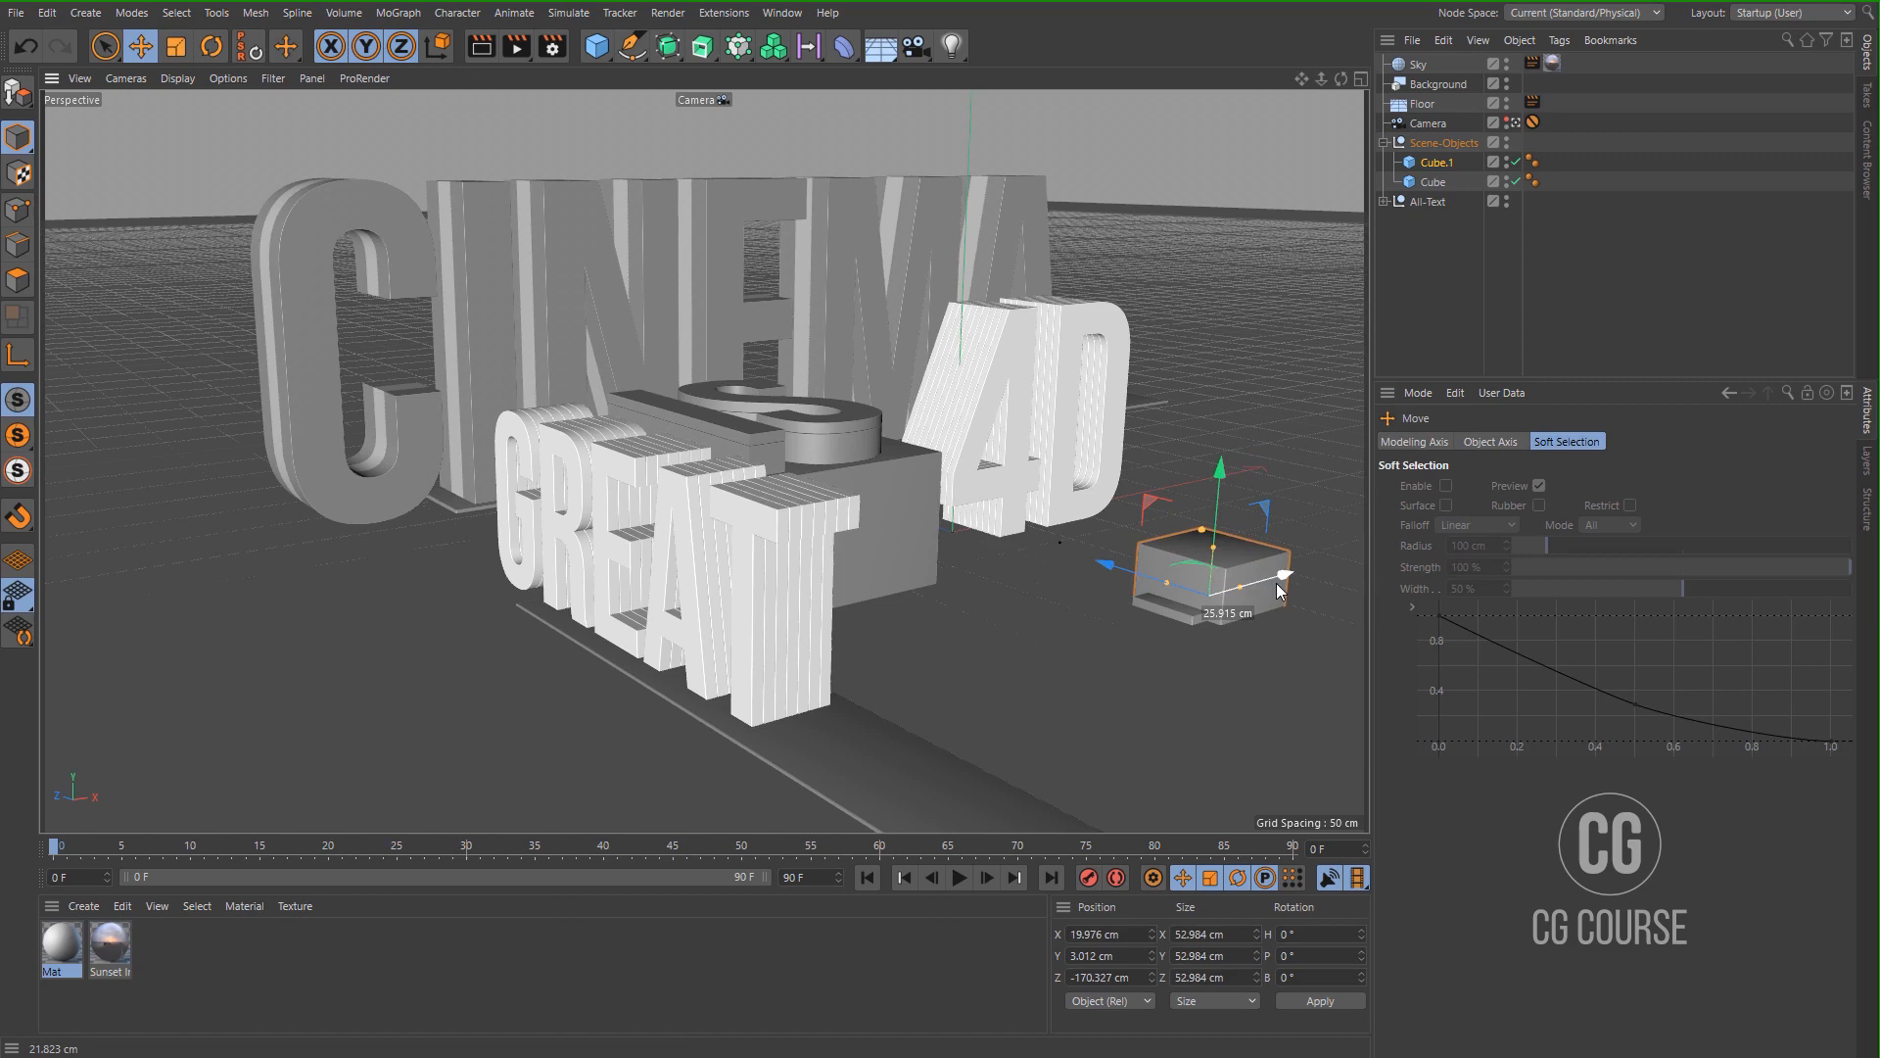
Duplicate the large cube, scale the copy to 29.3 cm and place it in front at X -14.537 cm, Z -202.83 cm.
key("ctrl+c")
key("ctrl+v")
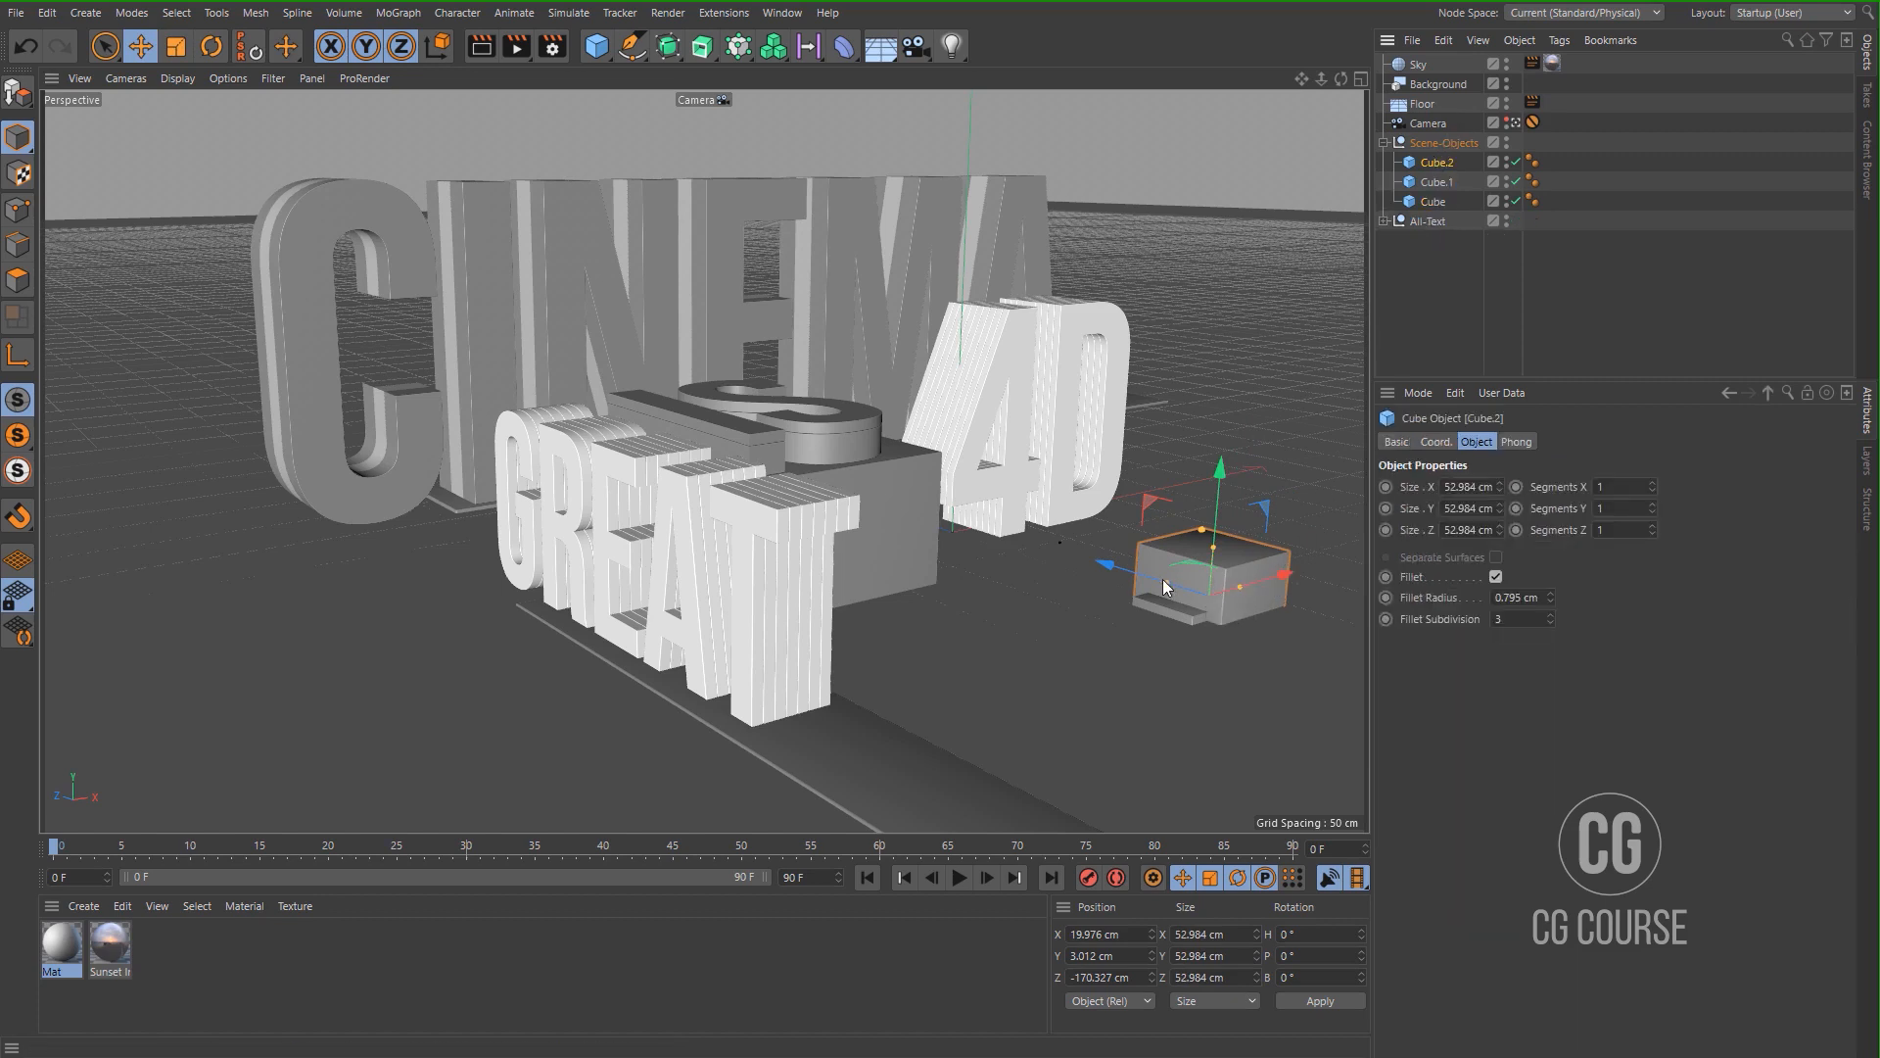
left_click_drag(1161, 579, 1189, 590)
key("t")
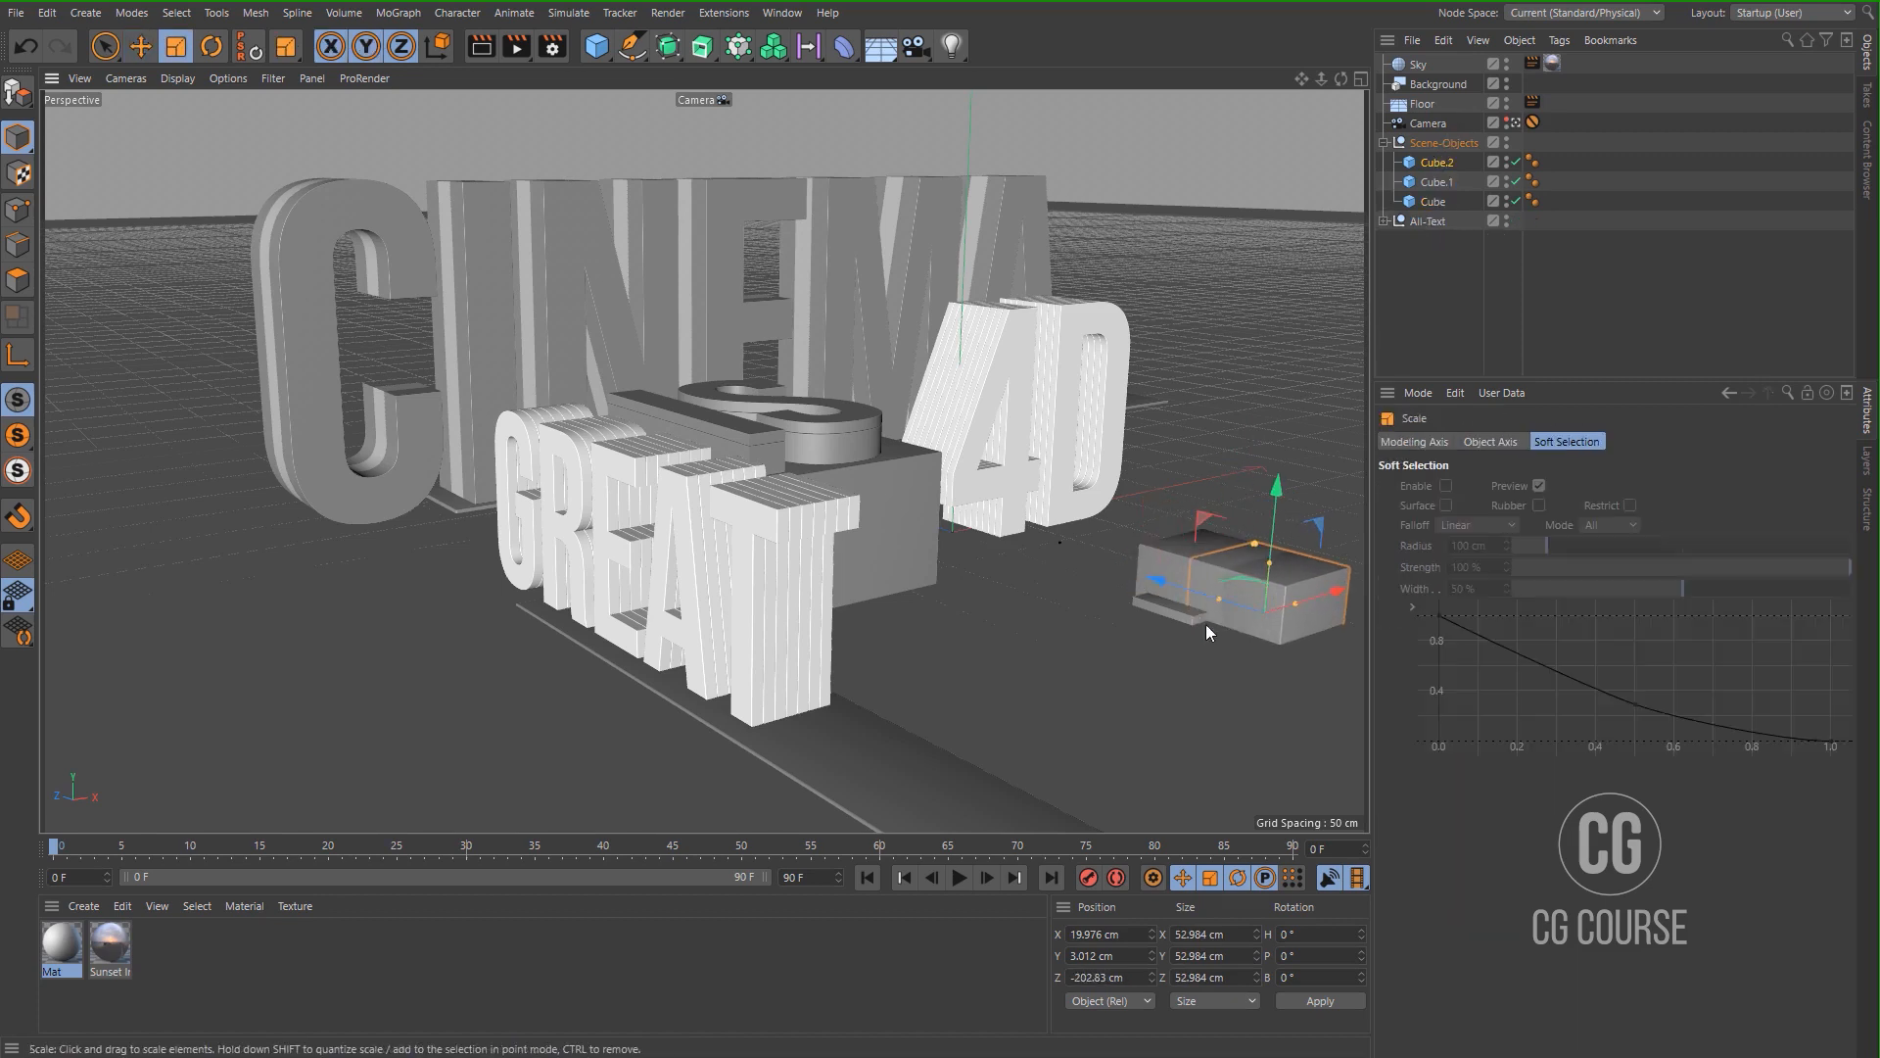
left_click_drag(1149, 690, 912, 755)
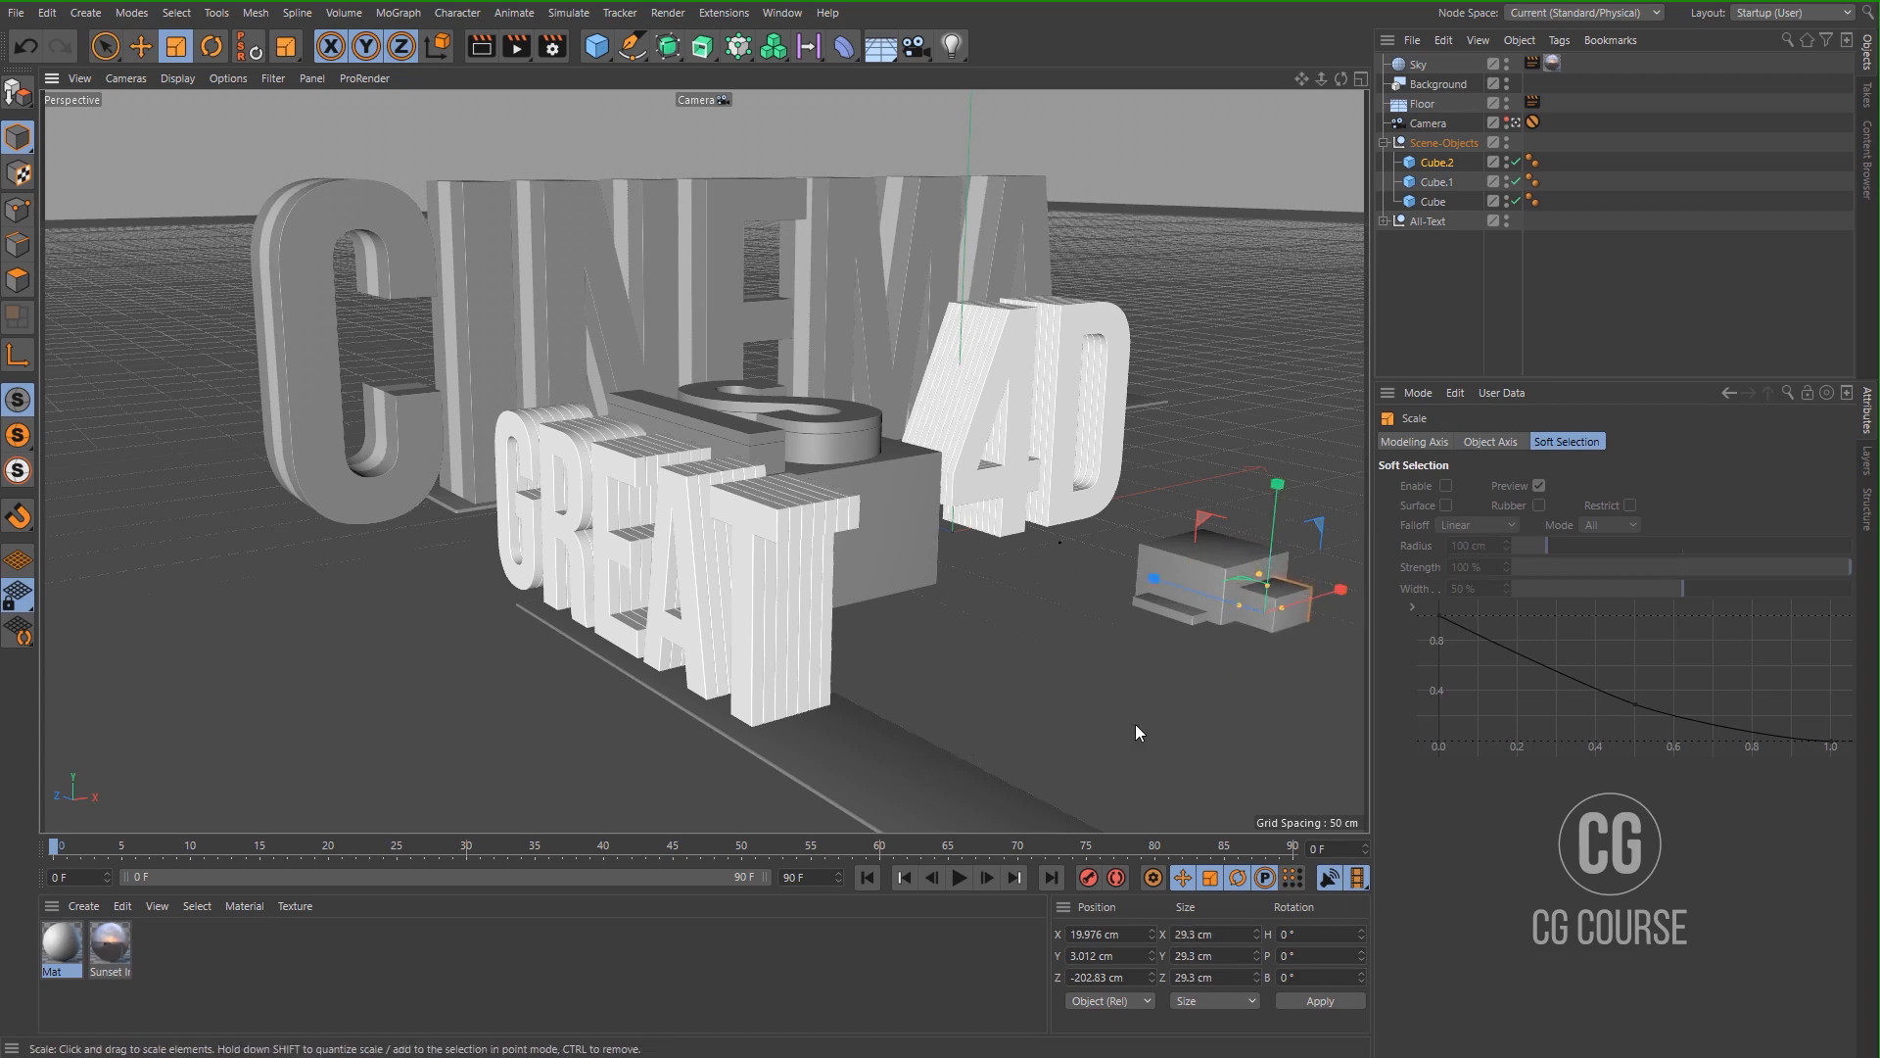
key("e")
left_click_drag(1332, 595, 1279, 616)
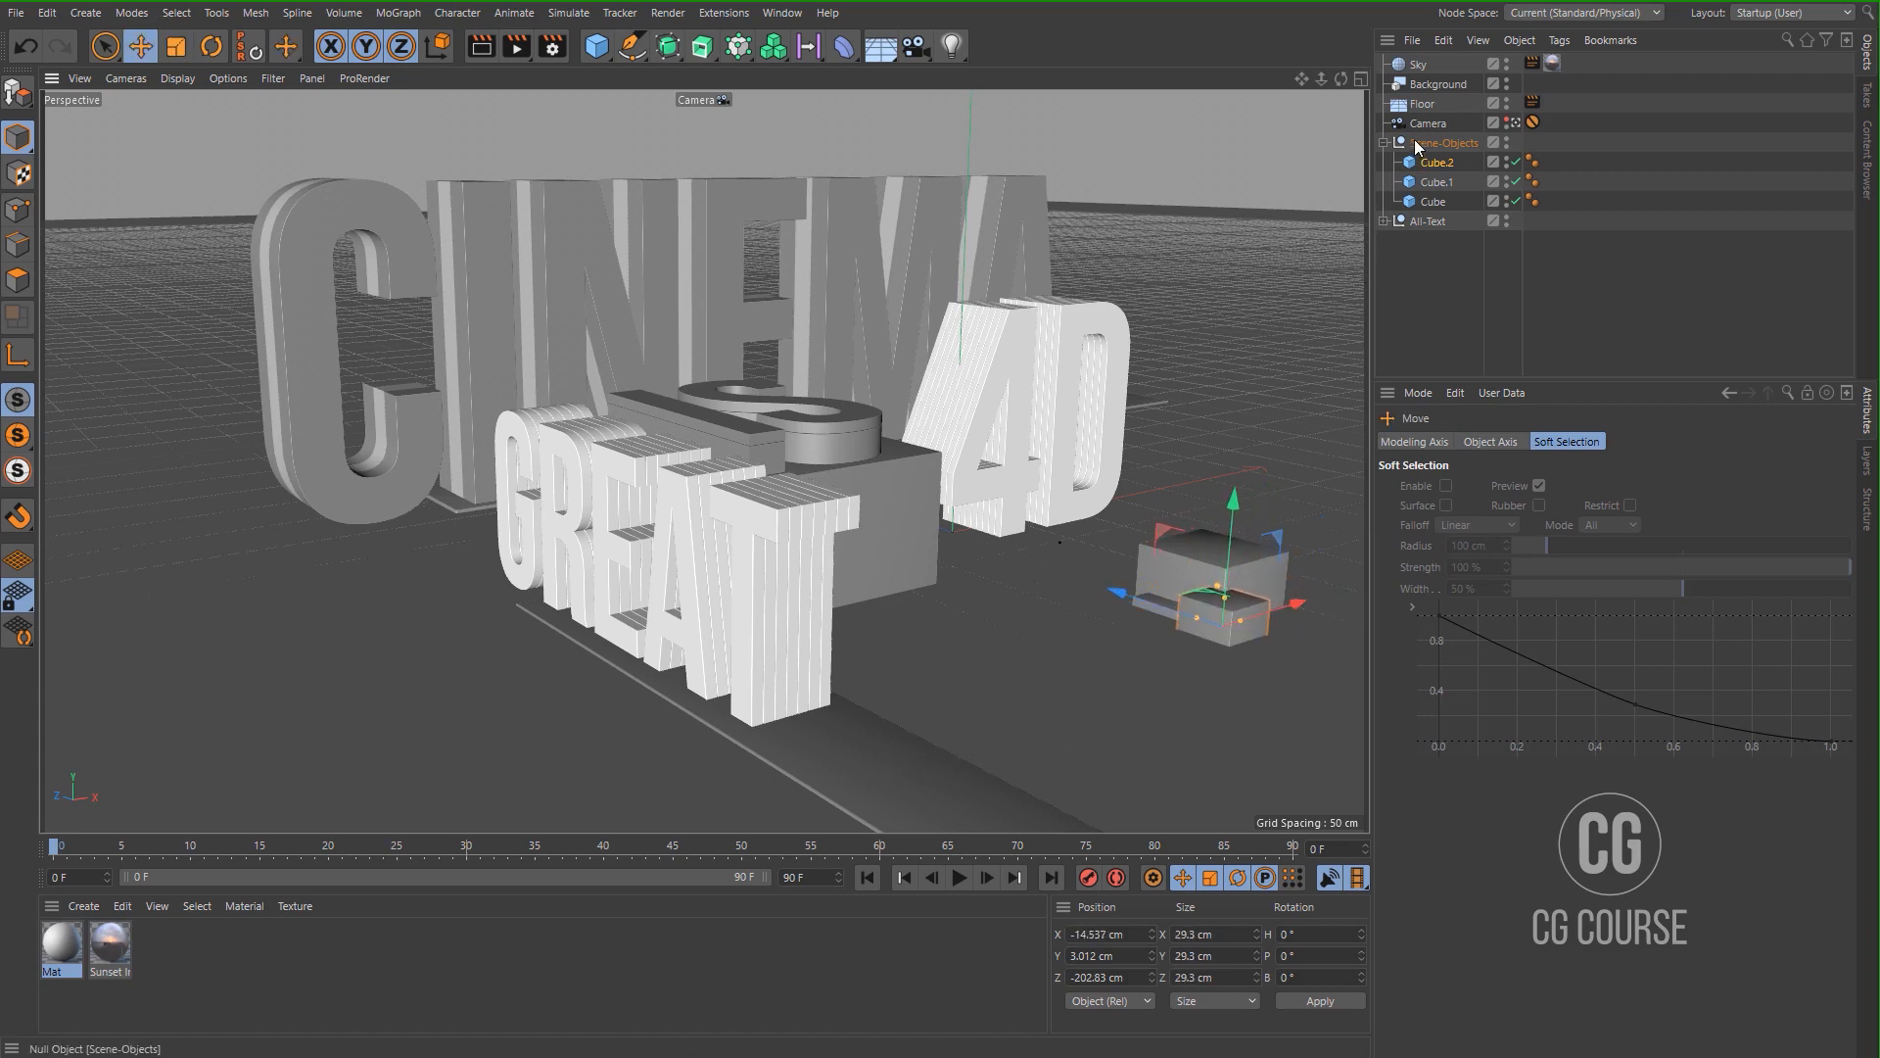
Duplicate the 29.3 cm cube, scale the copy to 20.393 cm and place it at the cluster's side at X -3.192 cm, Z -152.77 cm.
left_click_drag(1428, 157, 1430, 153, "ctrl")
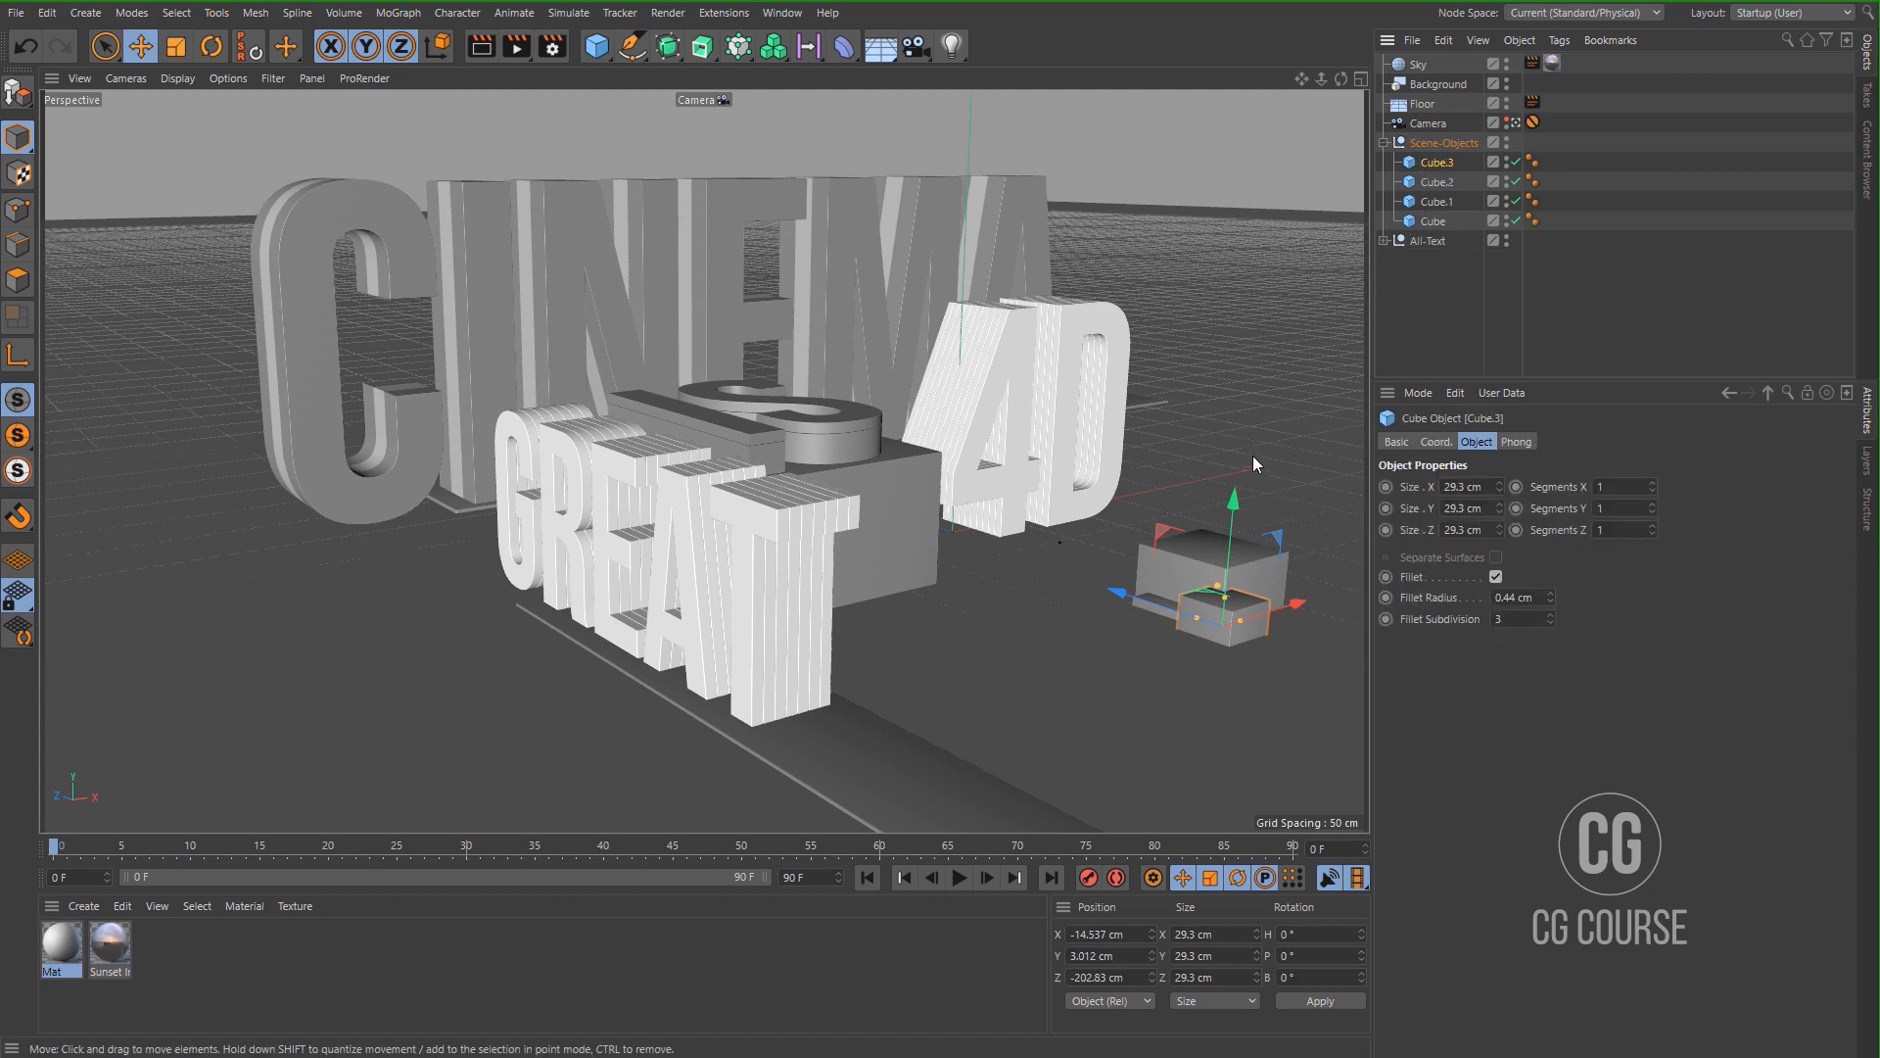
key("t")
left_click_drag(1320, 480, 1136, 560)
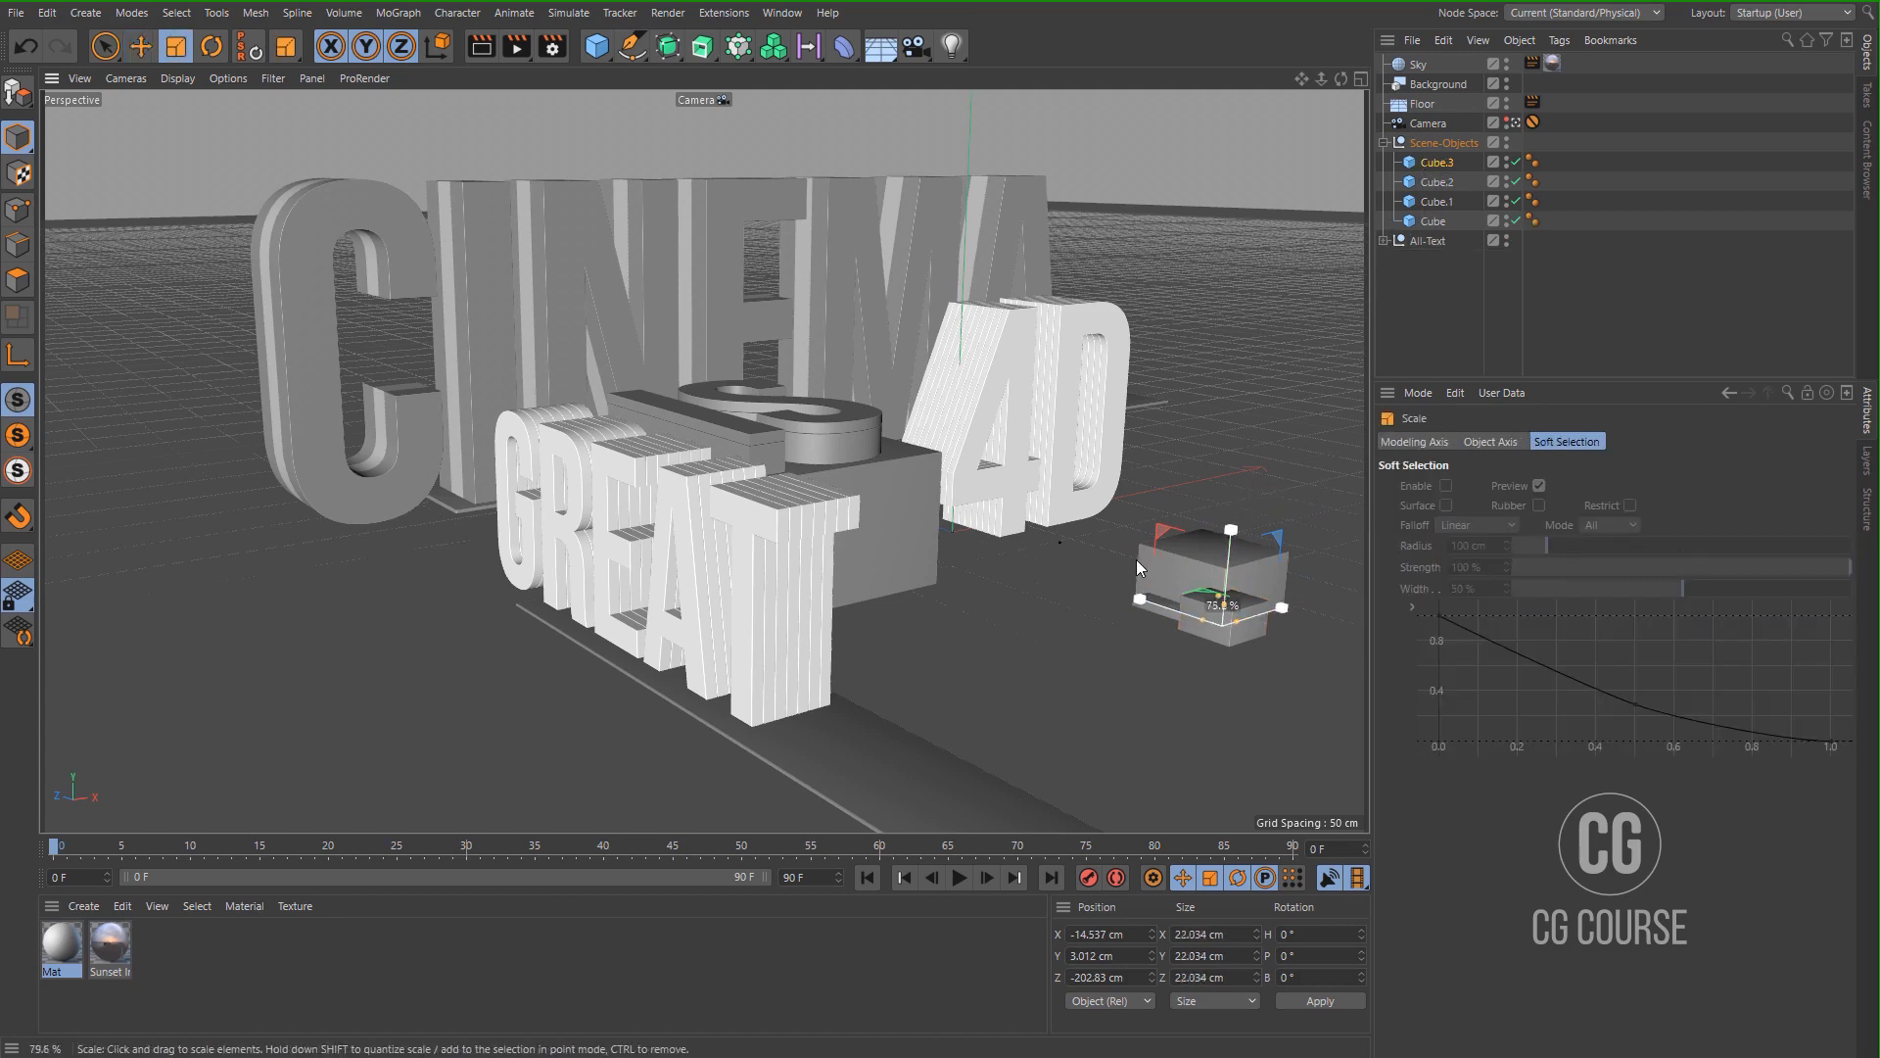
key("e")
left_click_drag(1295, 607, 1207, 580)
left_click(1438, 329)
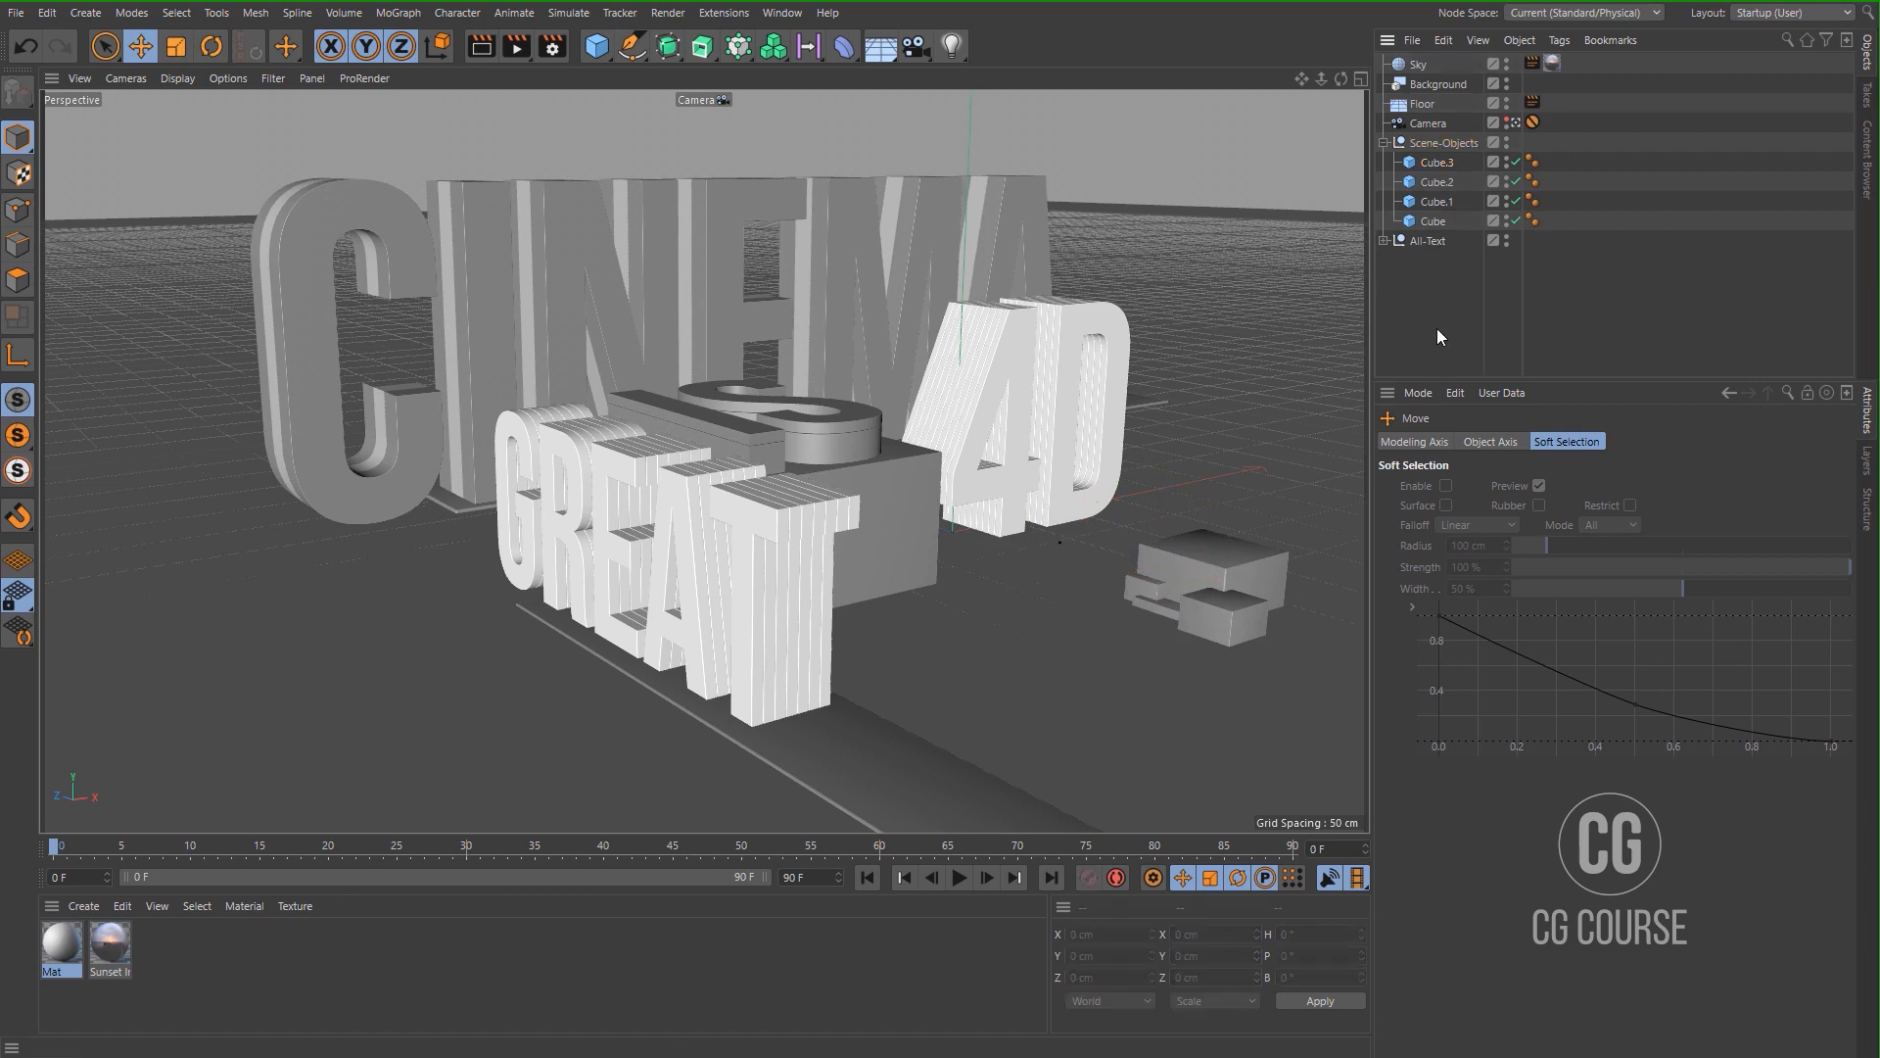
Duplicate the smallest cube, move it to X -380.47 cm before GREAT, and shape it into a pillar about 10 cm wide and 53 cm tall.
left_click(1430, 164)
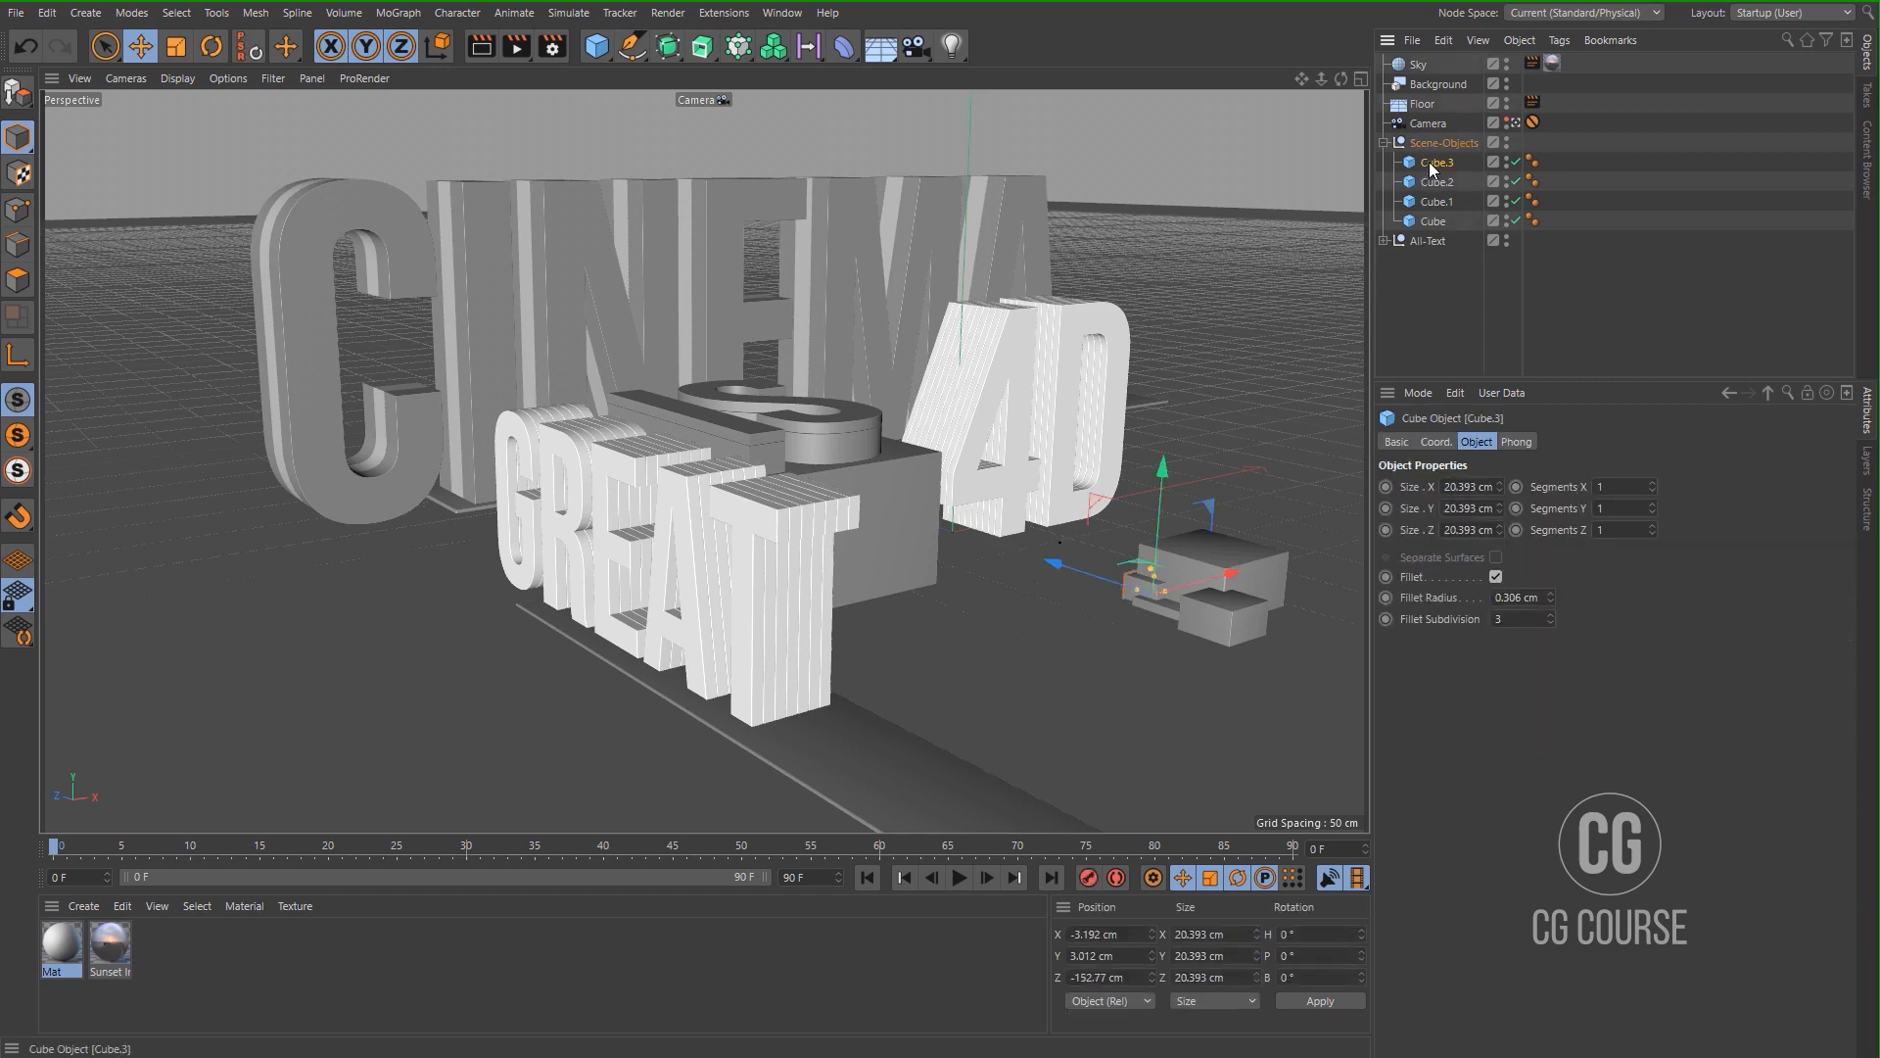
left_click_drag(1430, 150, 1429, 154, "ctrl")
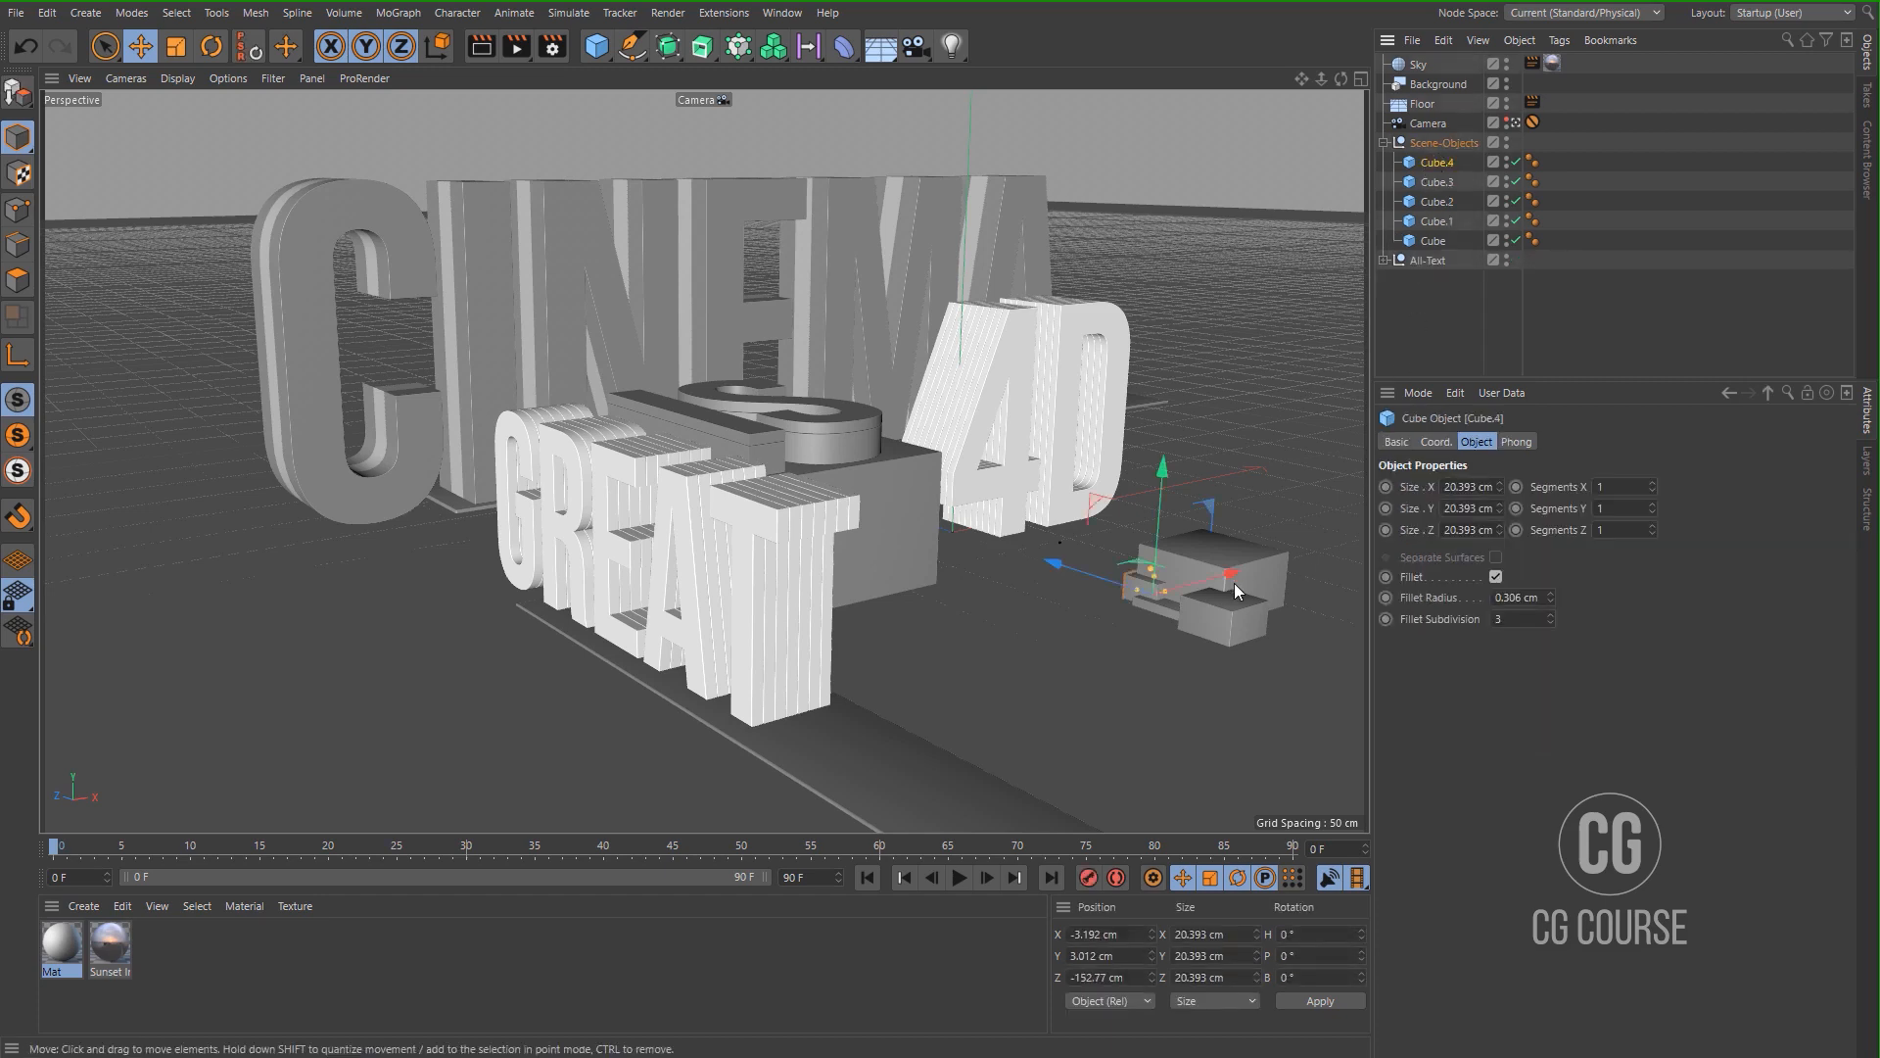
left_click_drag(1146, 602, 498, 639)
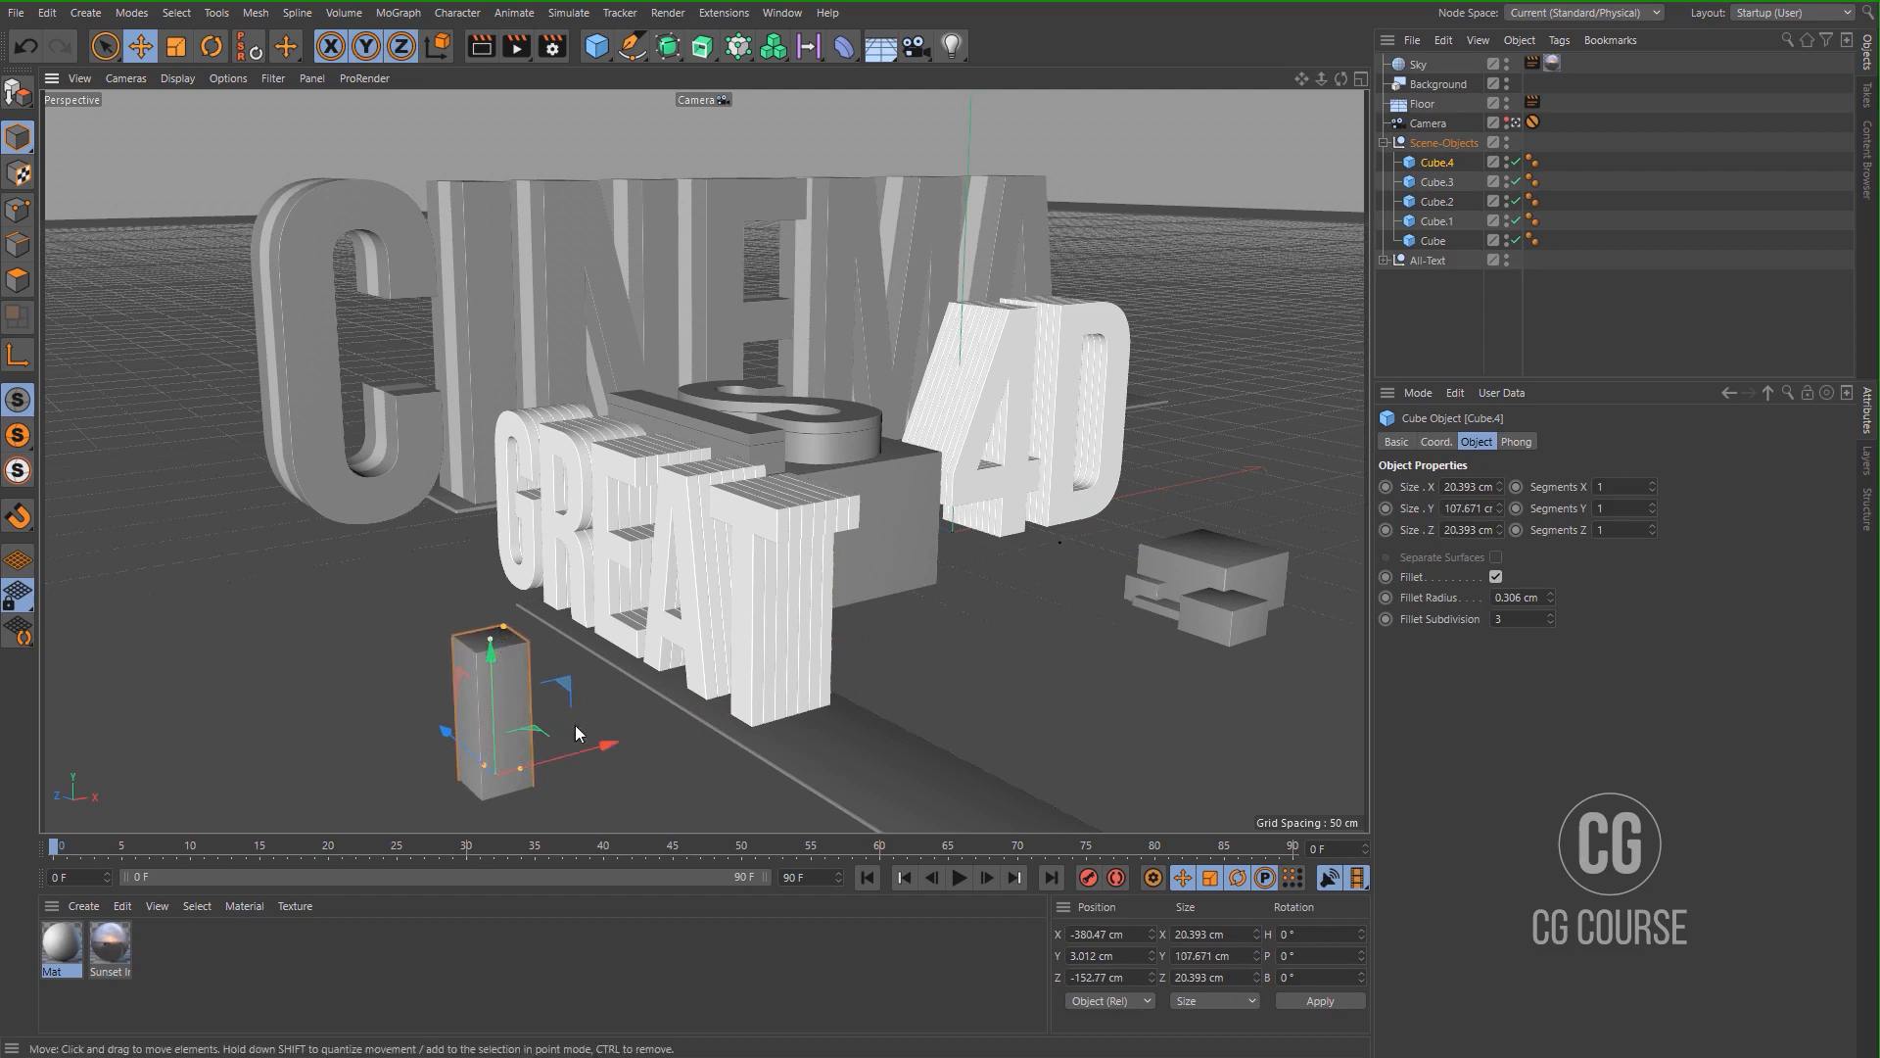
key("t")
left_click_drag(625, 703, 217, 819)
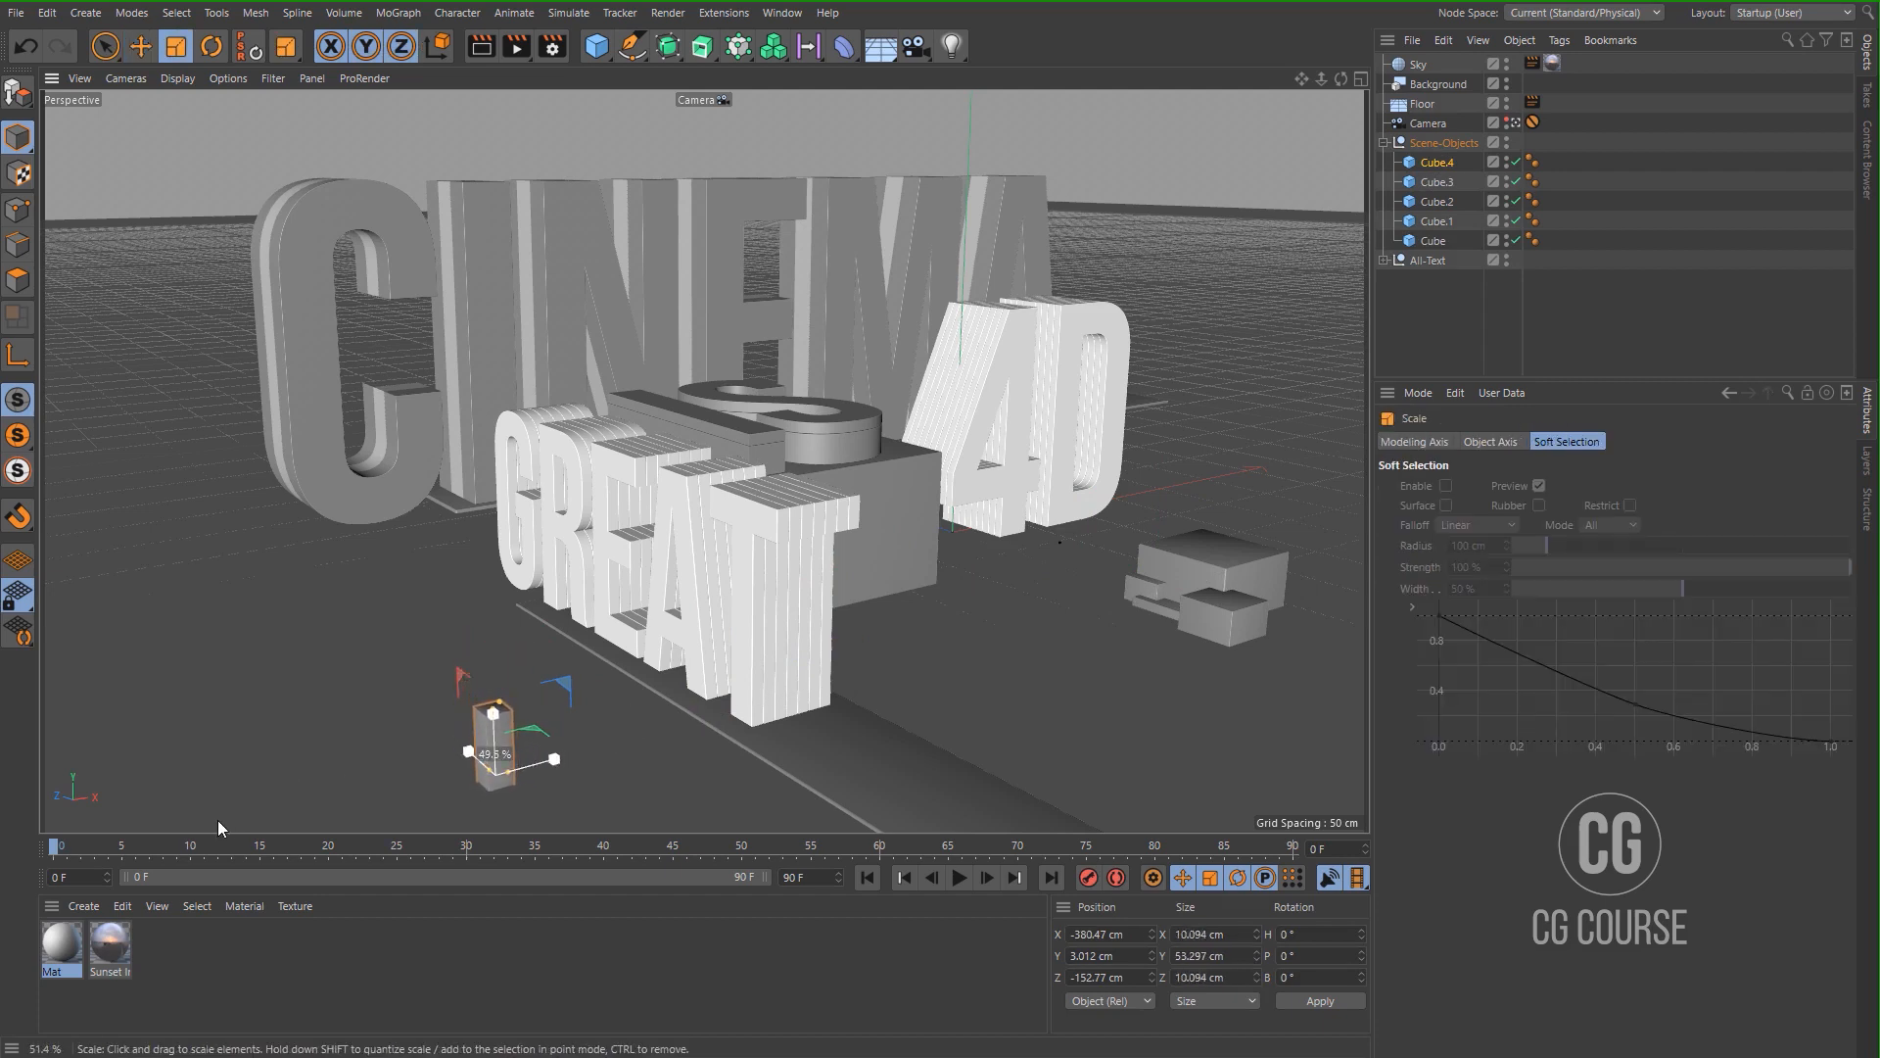
Move the pillar below the C of CINEMA and duplicate it twice, giving the copies different heights and making the last one 7.369 cm wide.
left_click_drag(493, 726, 294, 651)
key("e")
left_click_drag(368, 699, 202, 662, "ctrl")
key("t")
left_click_drag(368, 632, 199, 658)
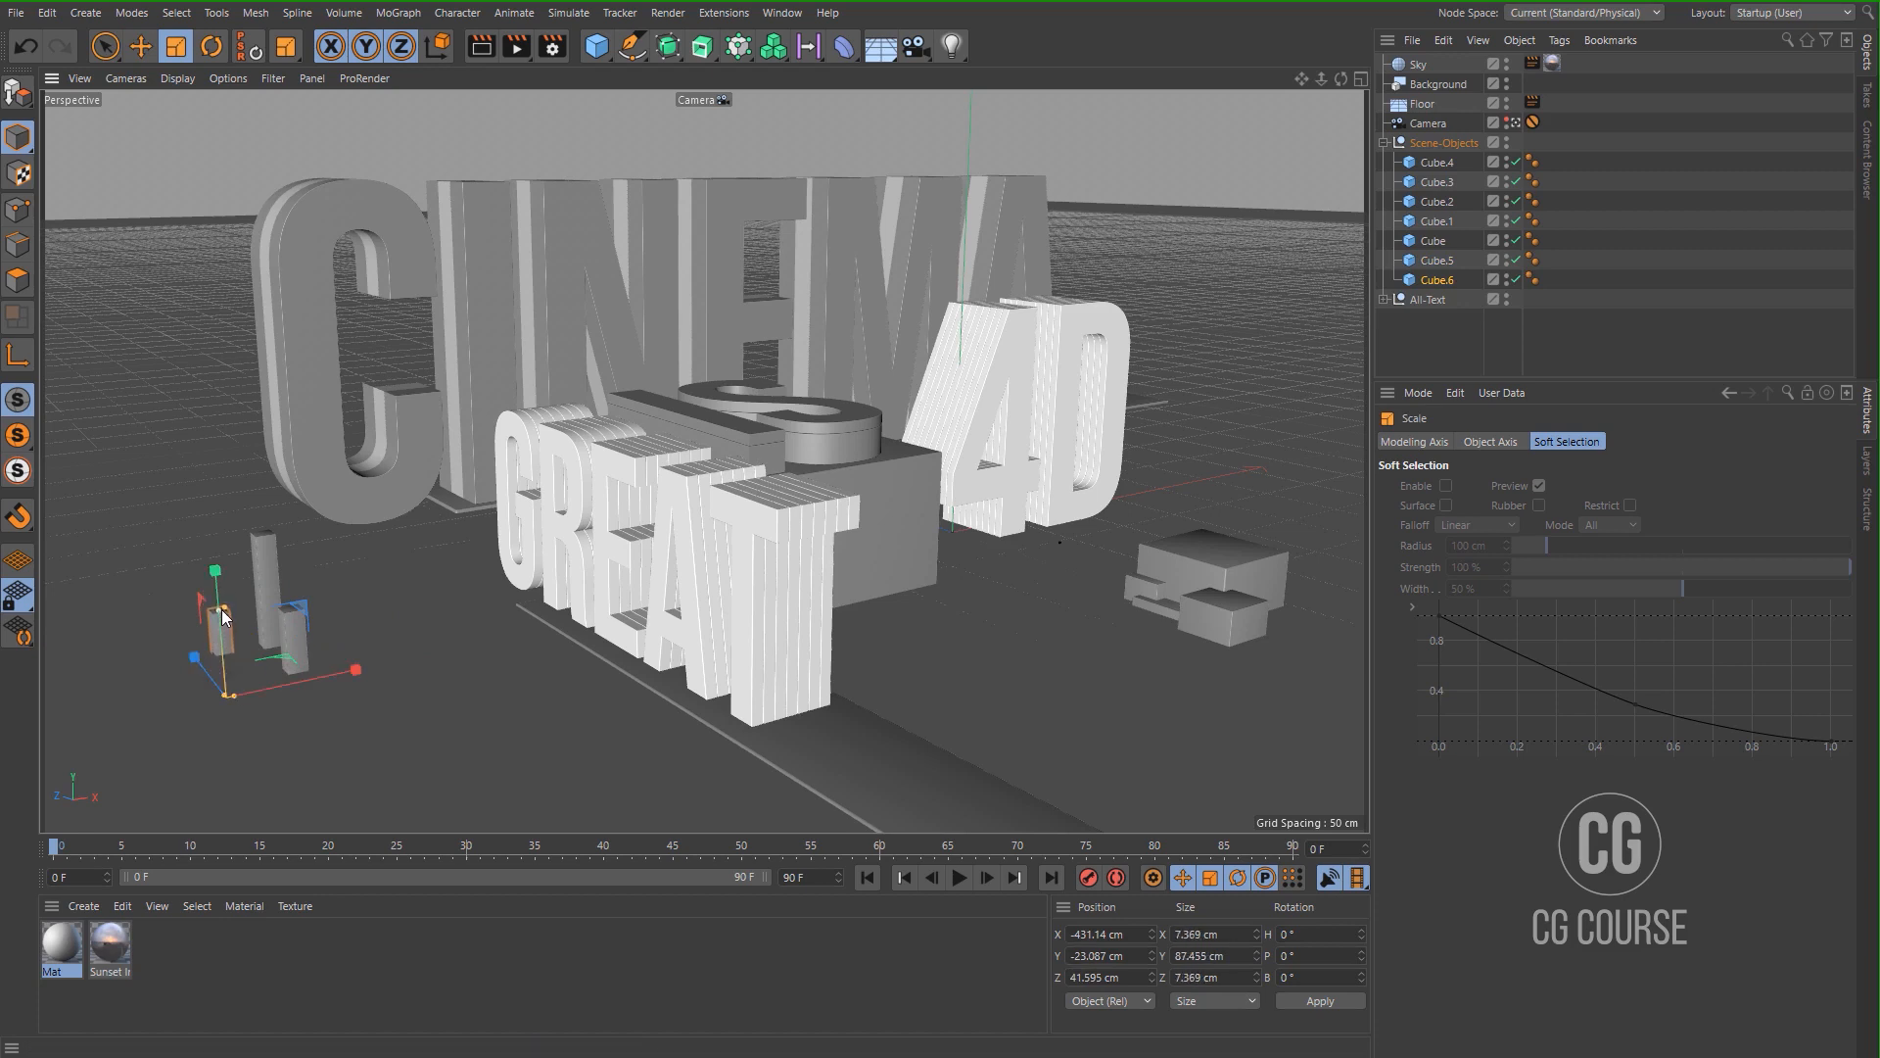
Duplicate the 7.369 cm pillar to Z -3.947 cm and scale the copy down to 4.952 cm wide and 69.642 cm tall.
key("e")
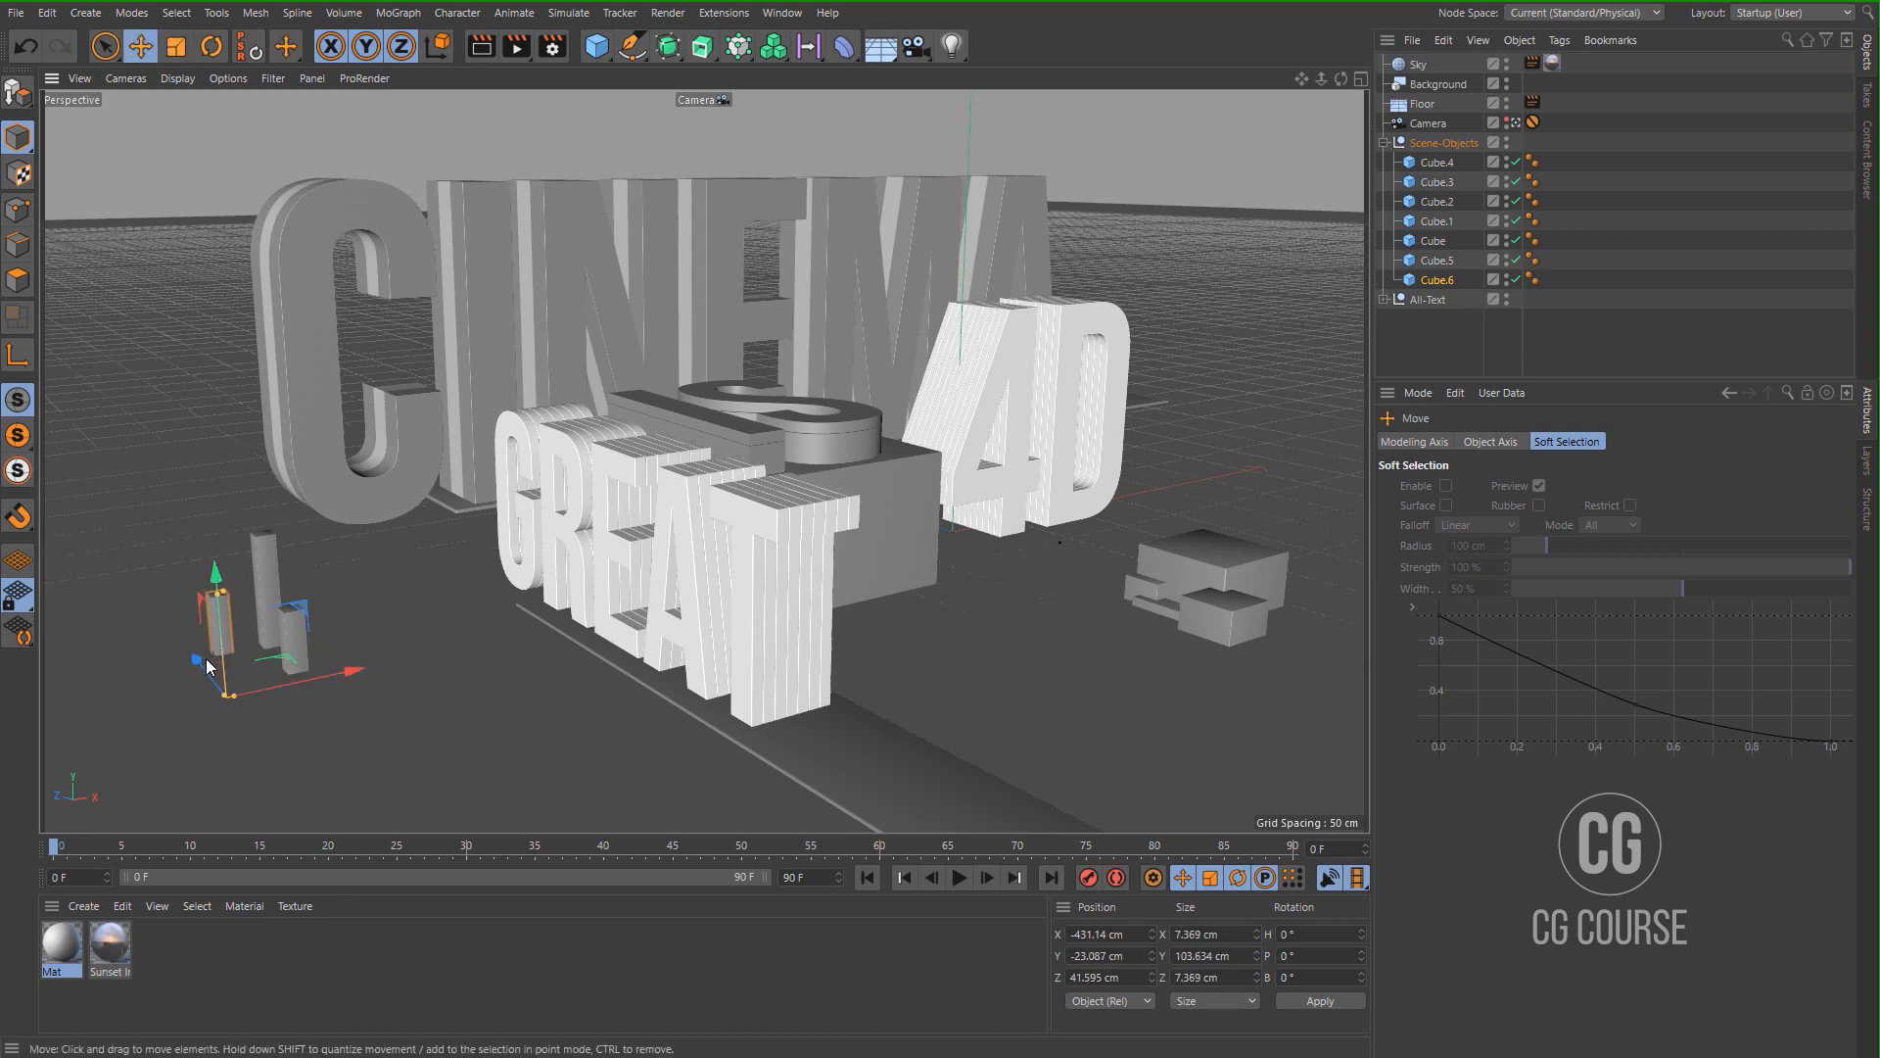
left_click_drag(219, 671, 237, 683)
key("t")
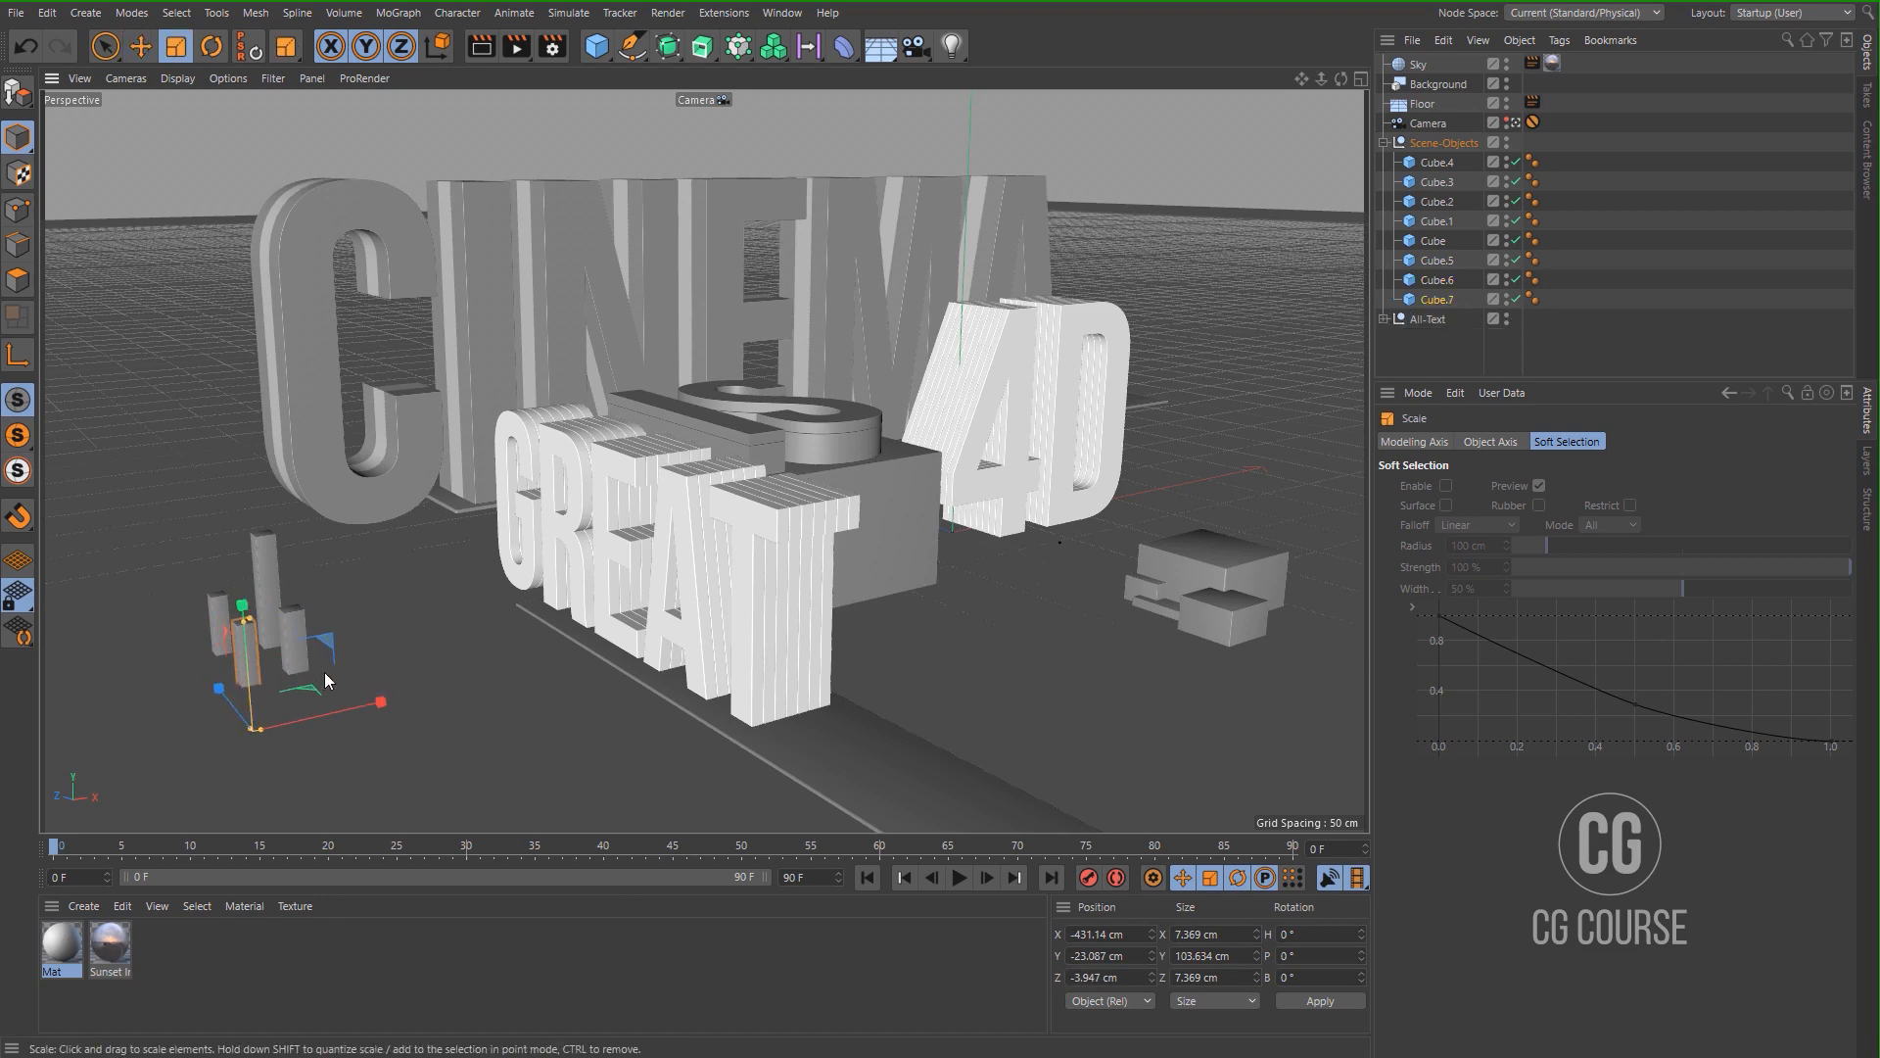
left_click_drag(377, 673, 98, 703)
Duplicate the thinnest pillar to X -418.178 cm, Z -28.307 cm, lower the copy to Y -31.29 cm and deselect it.
key("e")
left_click_drag(233, 705, 344, 735, "ctrl")
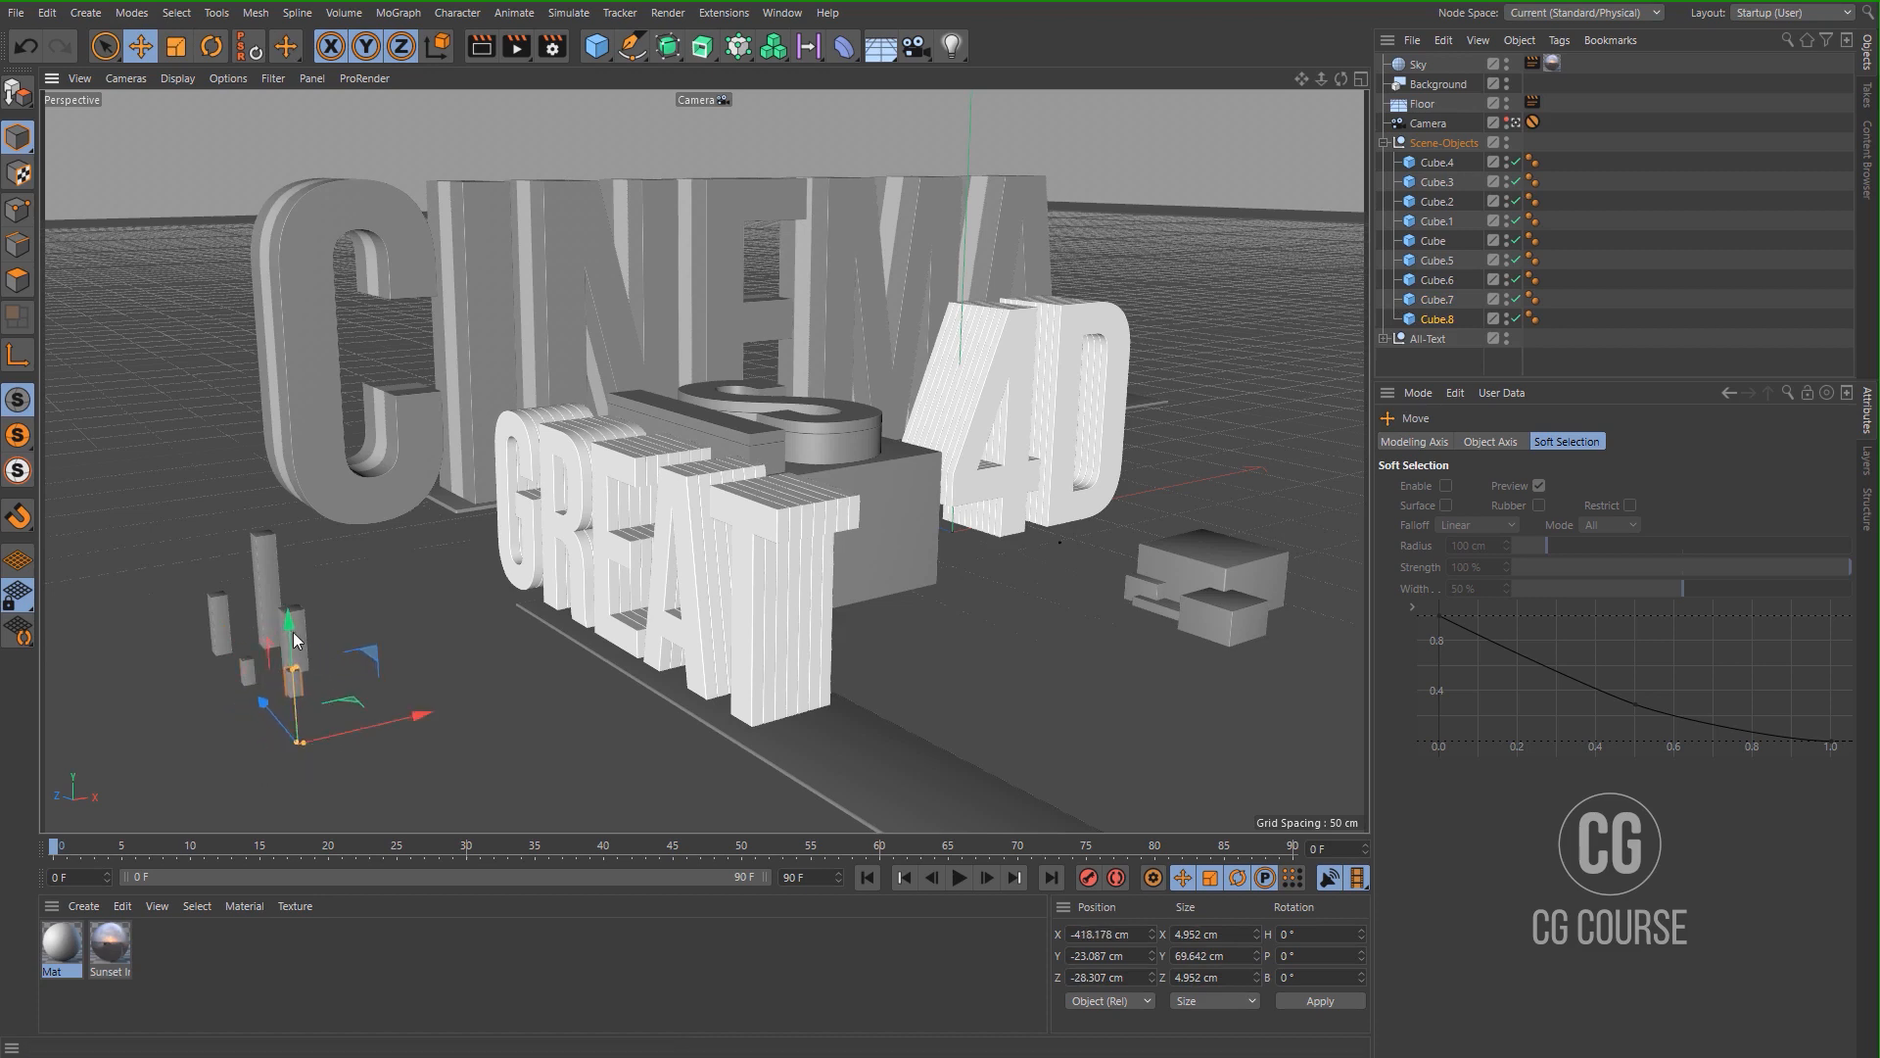
left_click_drag(292, 631, 291, 648)
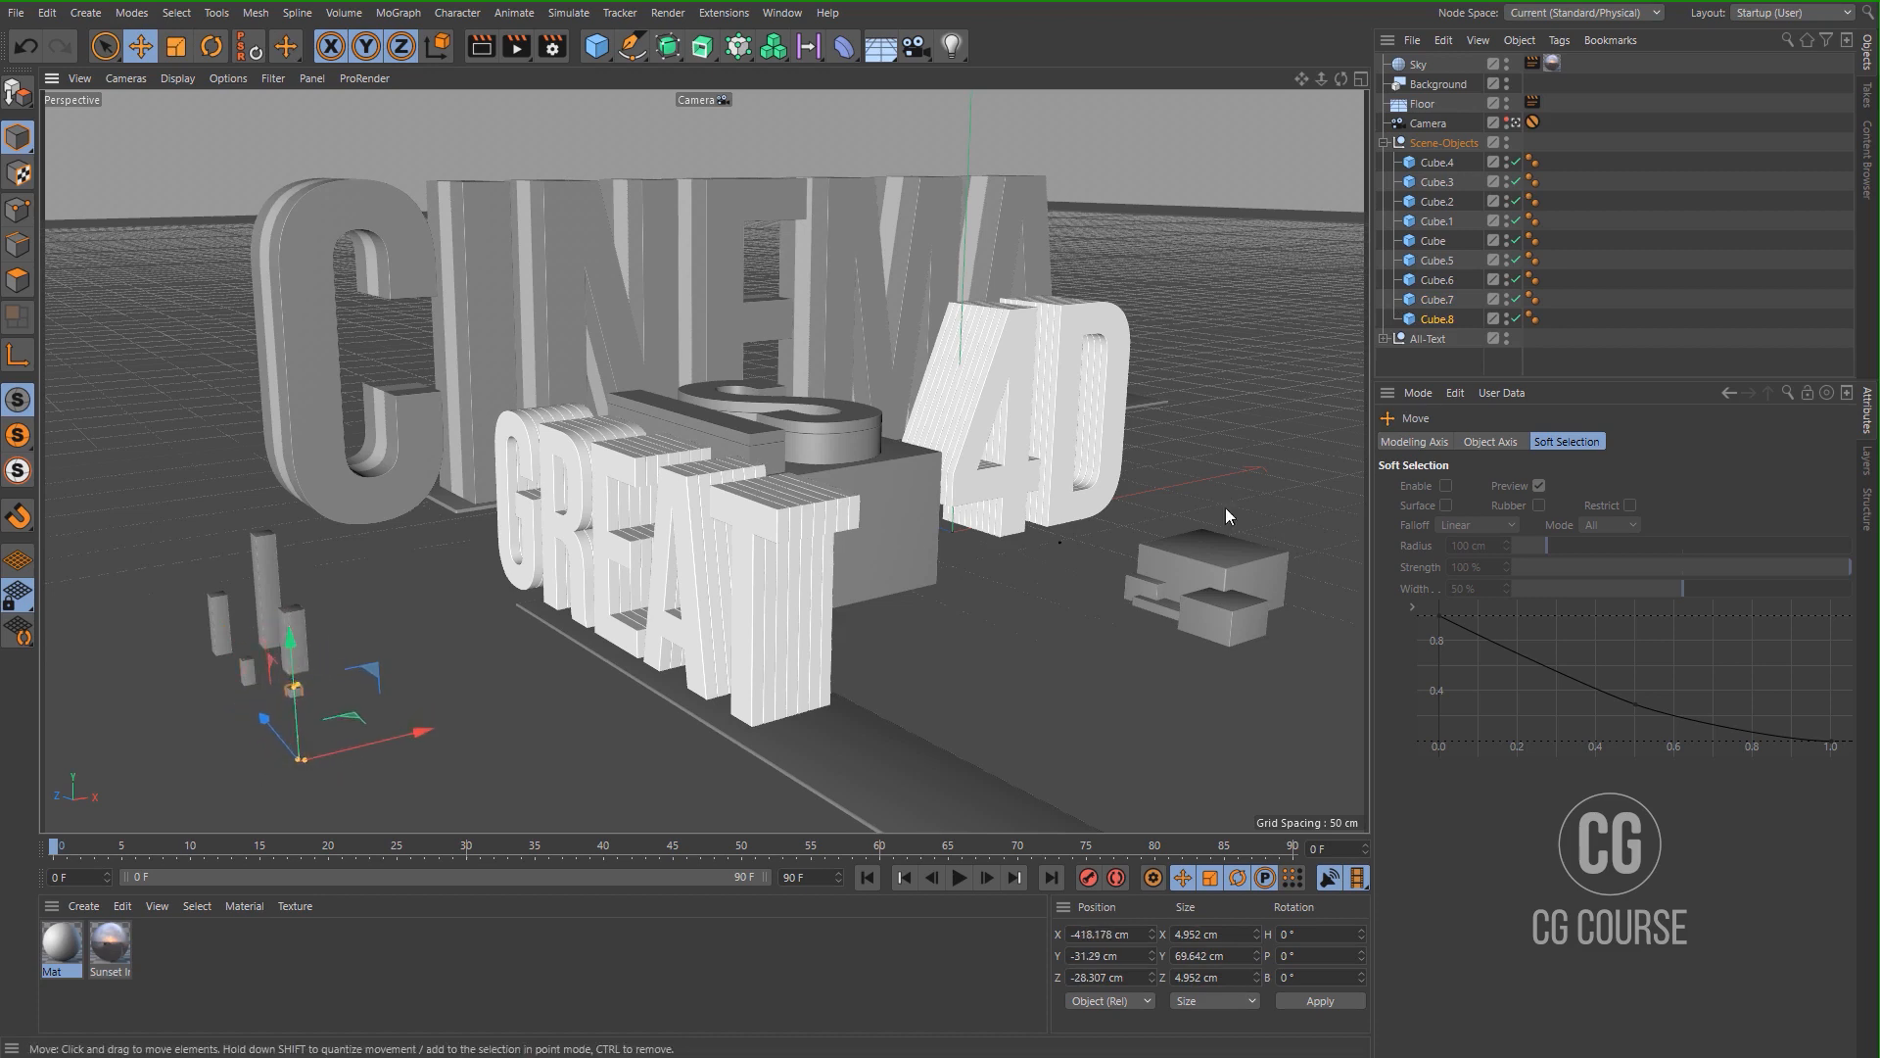
left_click(1425, 351)
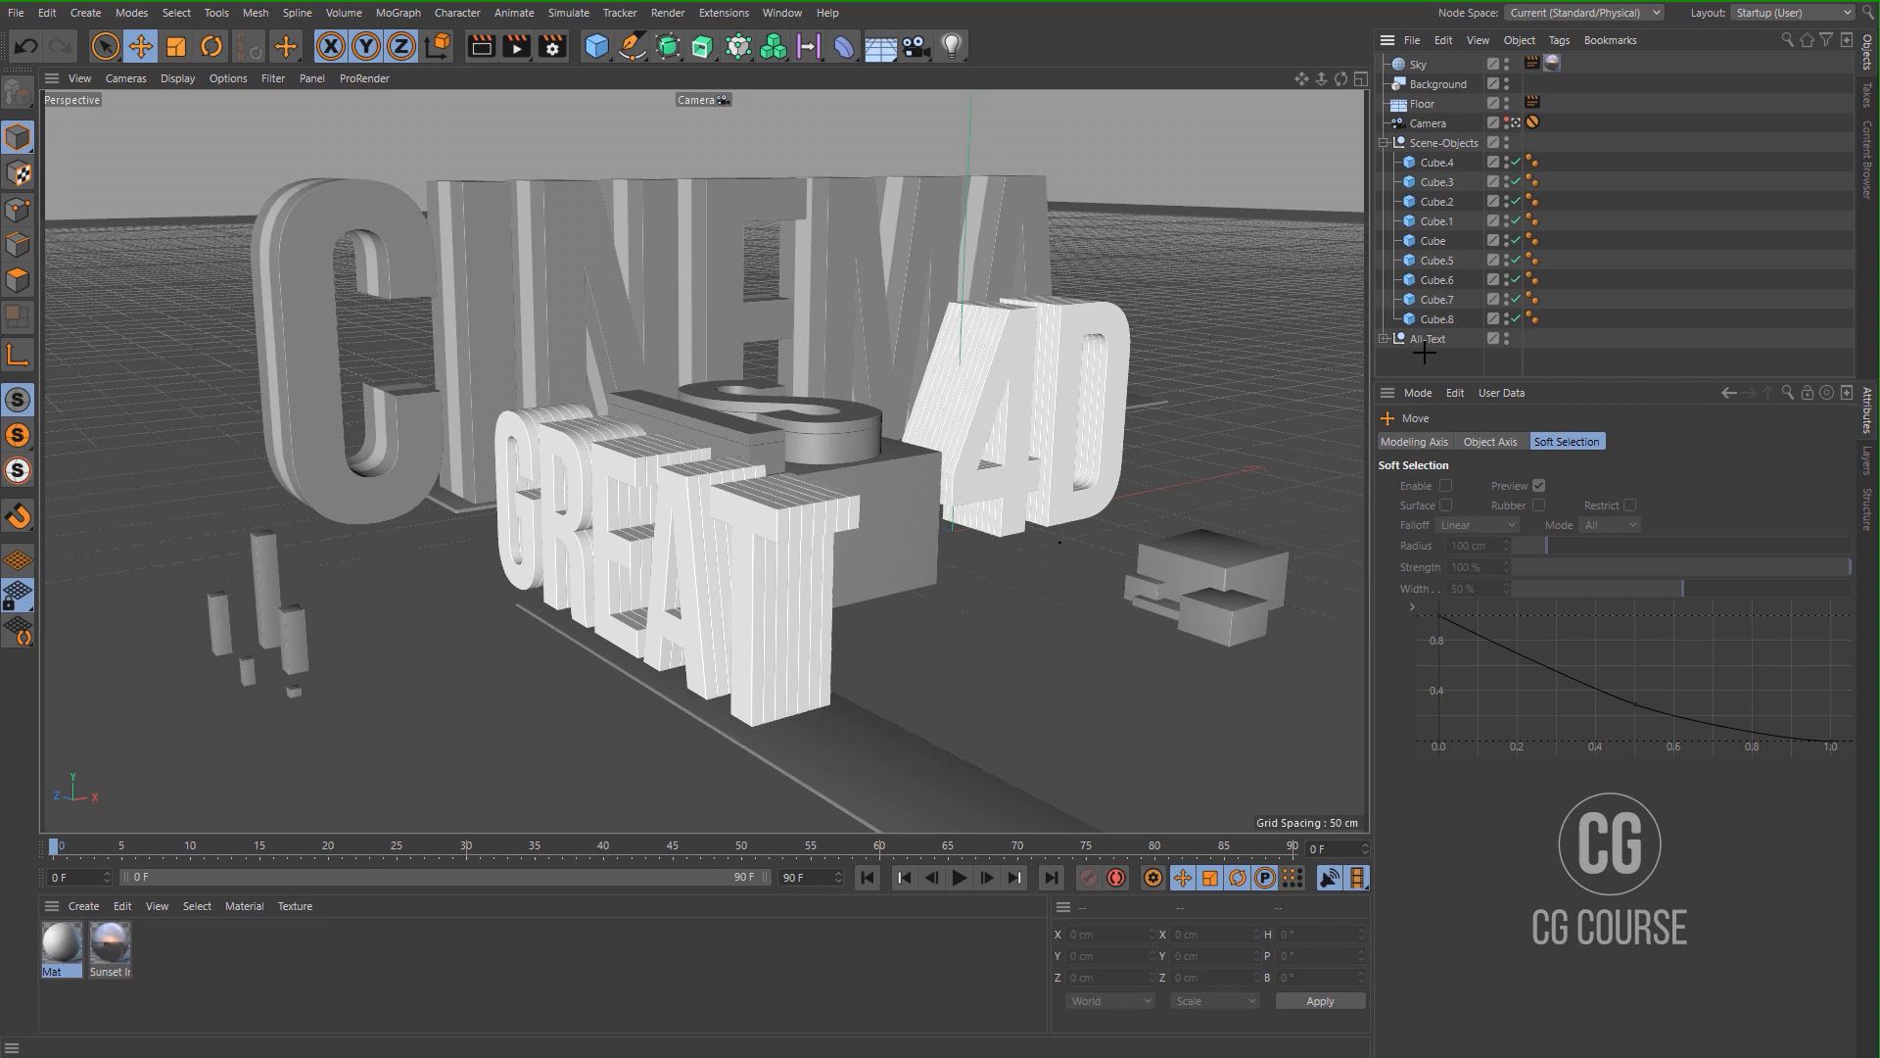
Add a sphere, shrink it to a 7.503 cm radius and place it in front of the pillars at X -465.344 cm, Z -112.268 cm.
left_click(601, 53)
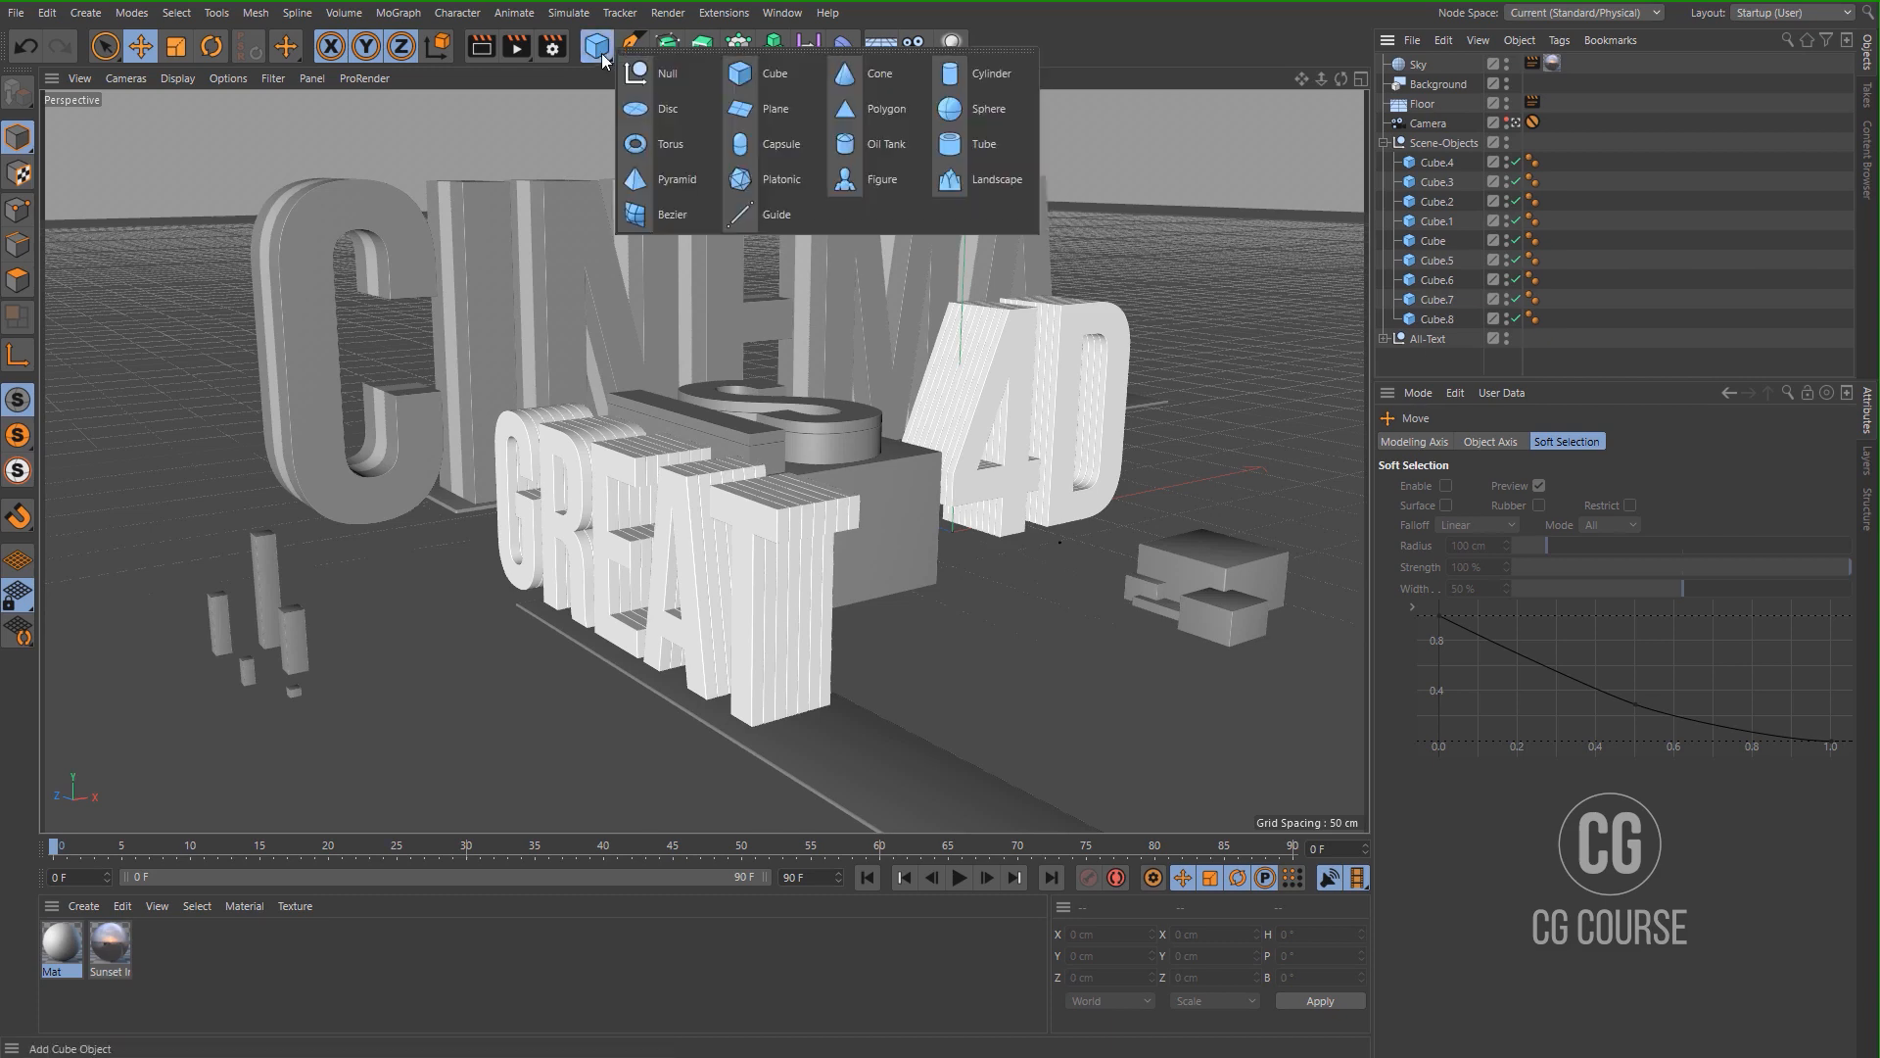
left_click(993, 112)
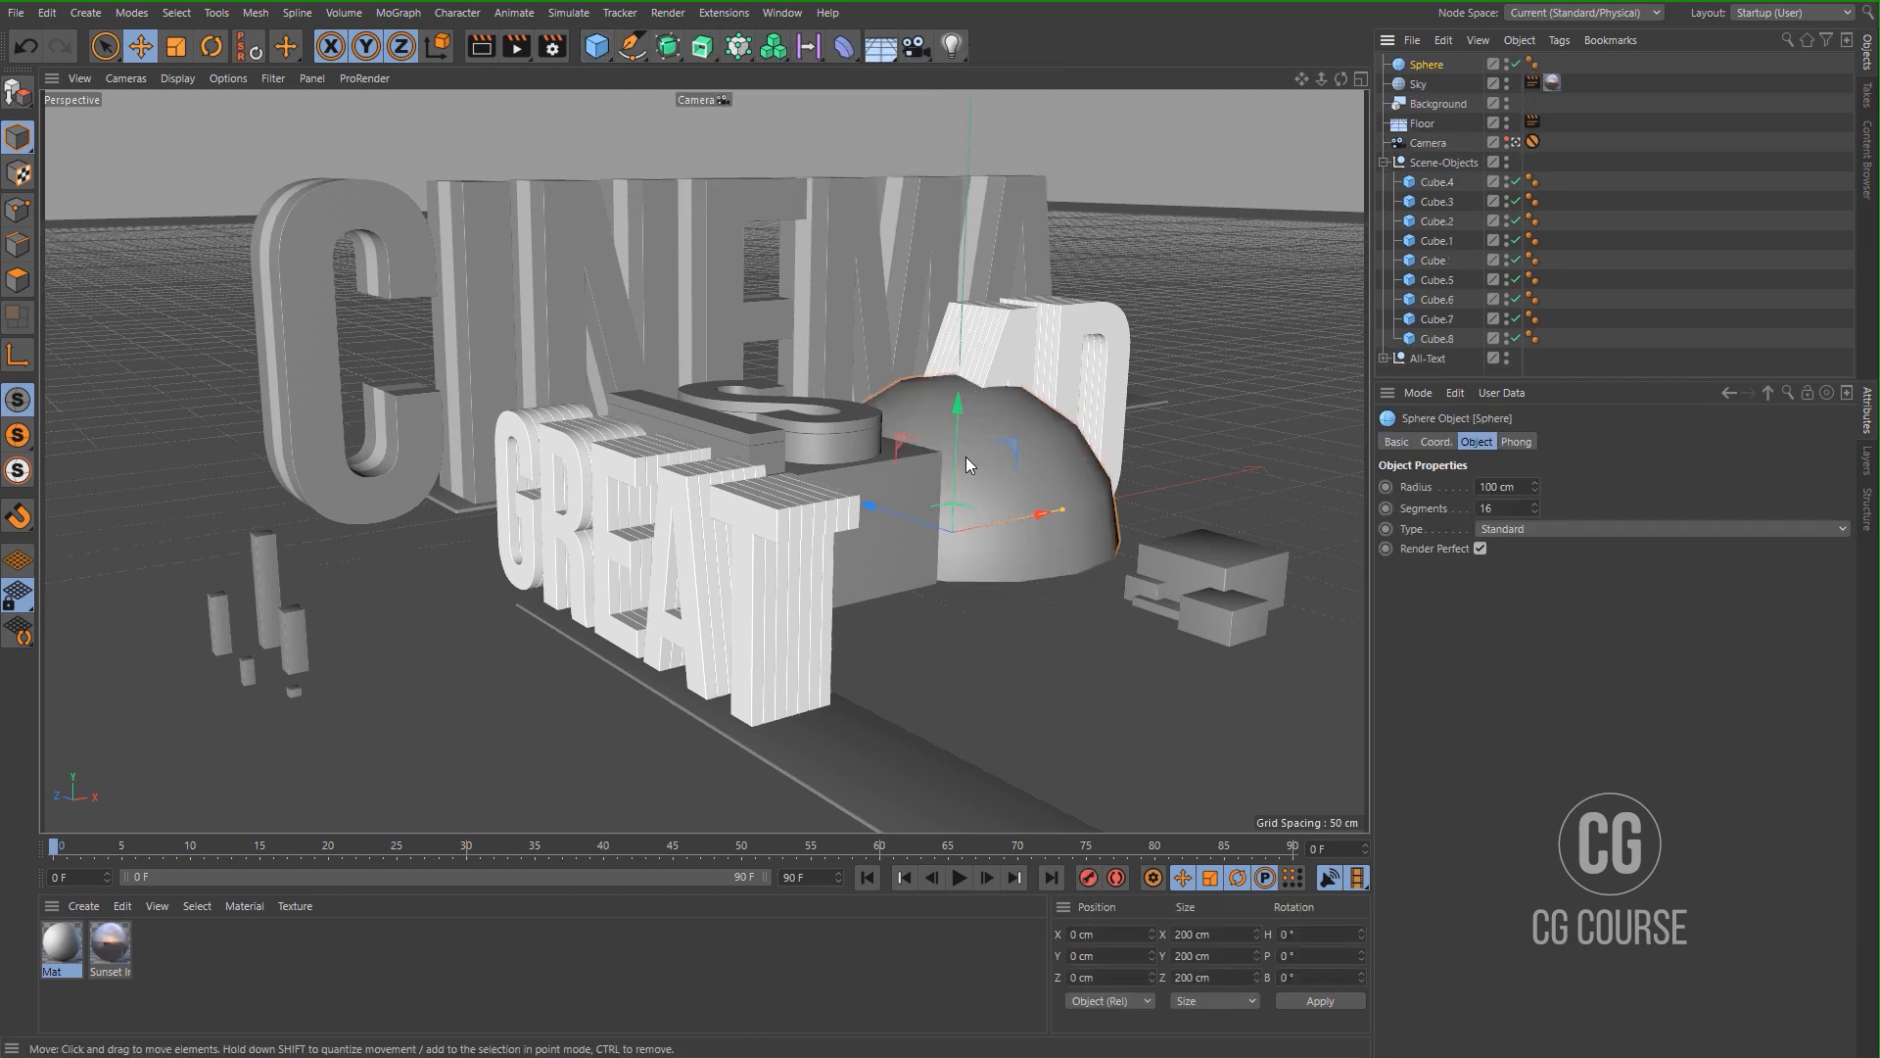
left_click_drag(955, 454, 519, 599)
left_click_drag(591, 534, 457, 637)
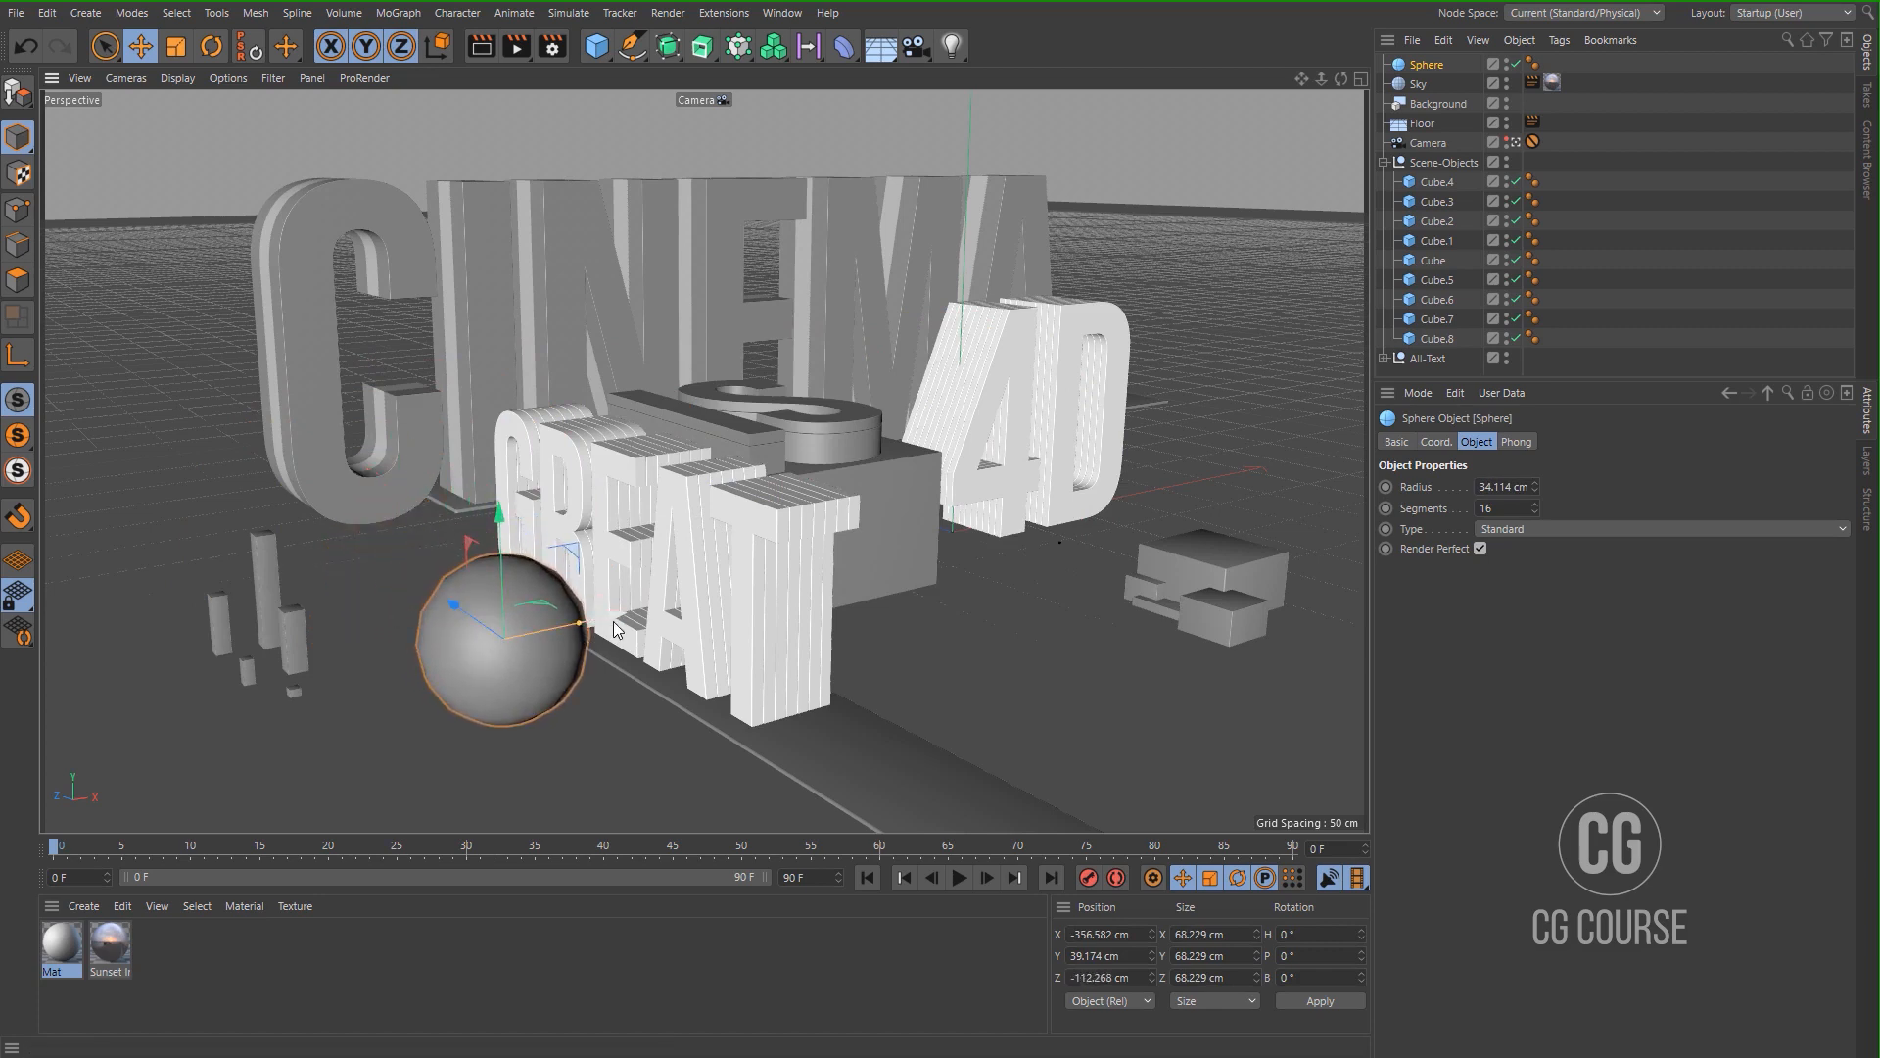
left_click_drag(613, 621, 222, 681)
In the Front view, lower the sphere to Y 7.305 cm so it rests on the floor line.
middle_click(684, 748)
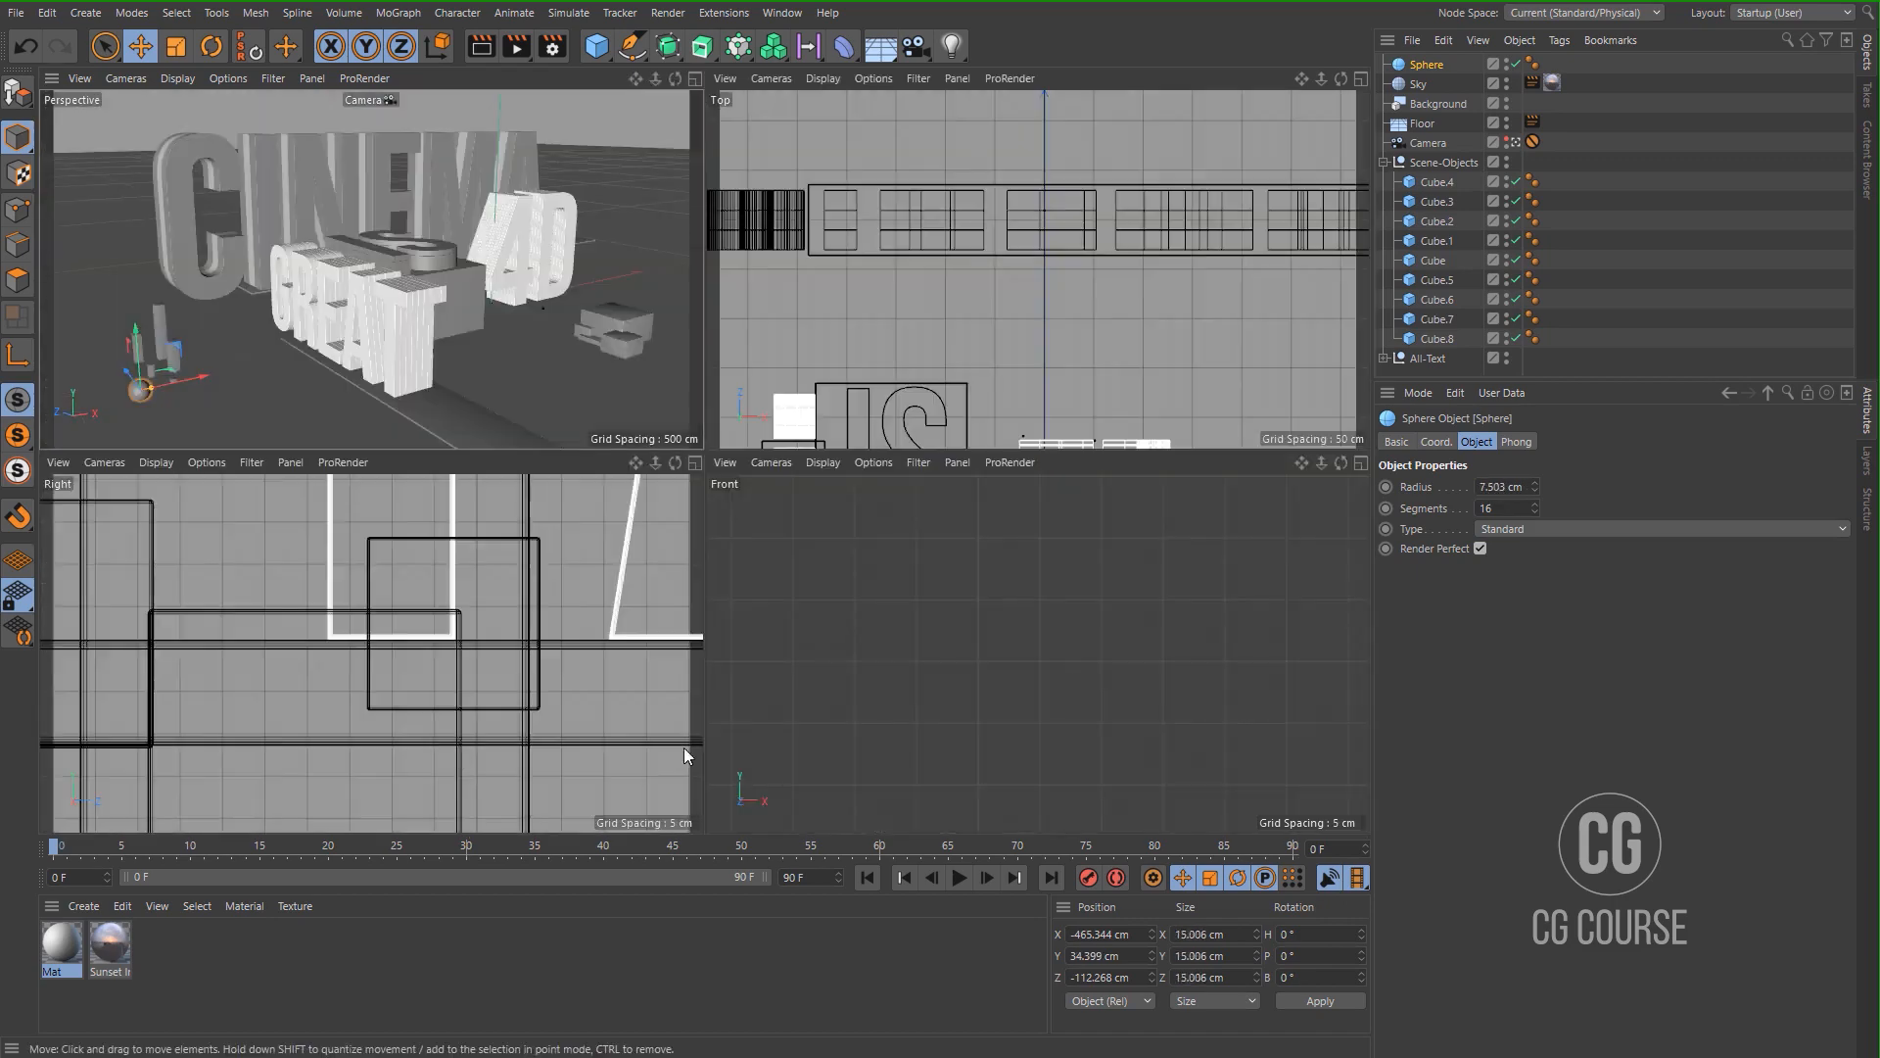
middle_click(826, 708)
scroll(546, 645, "down", 10)
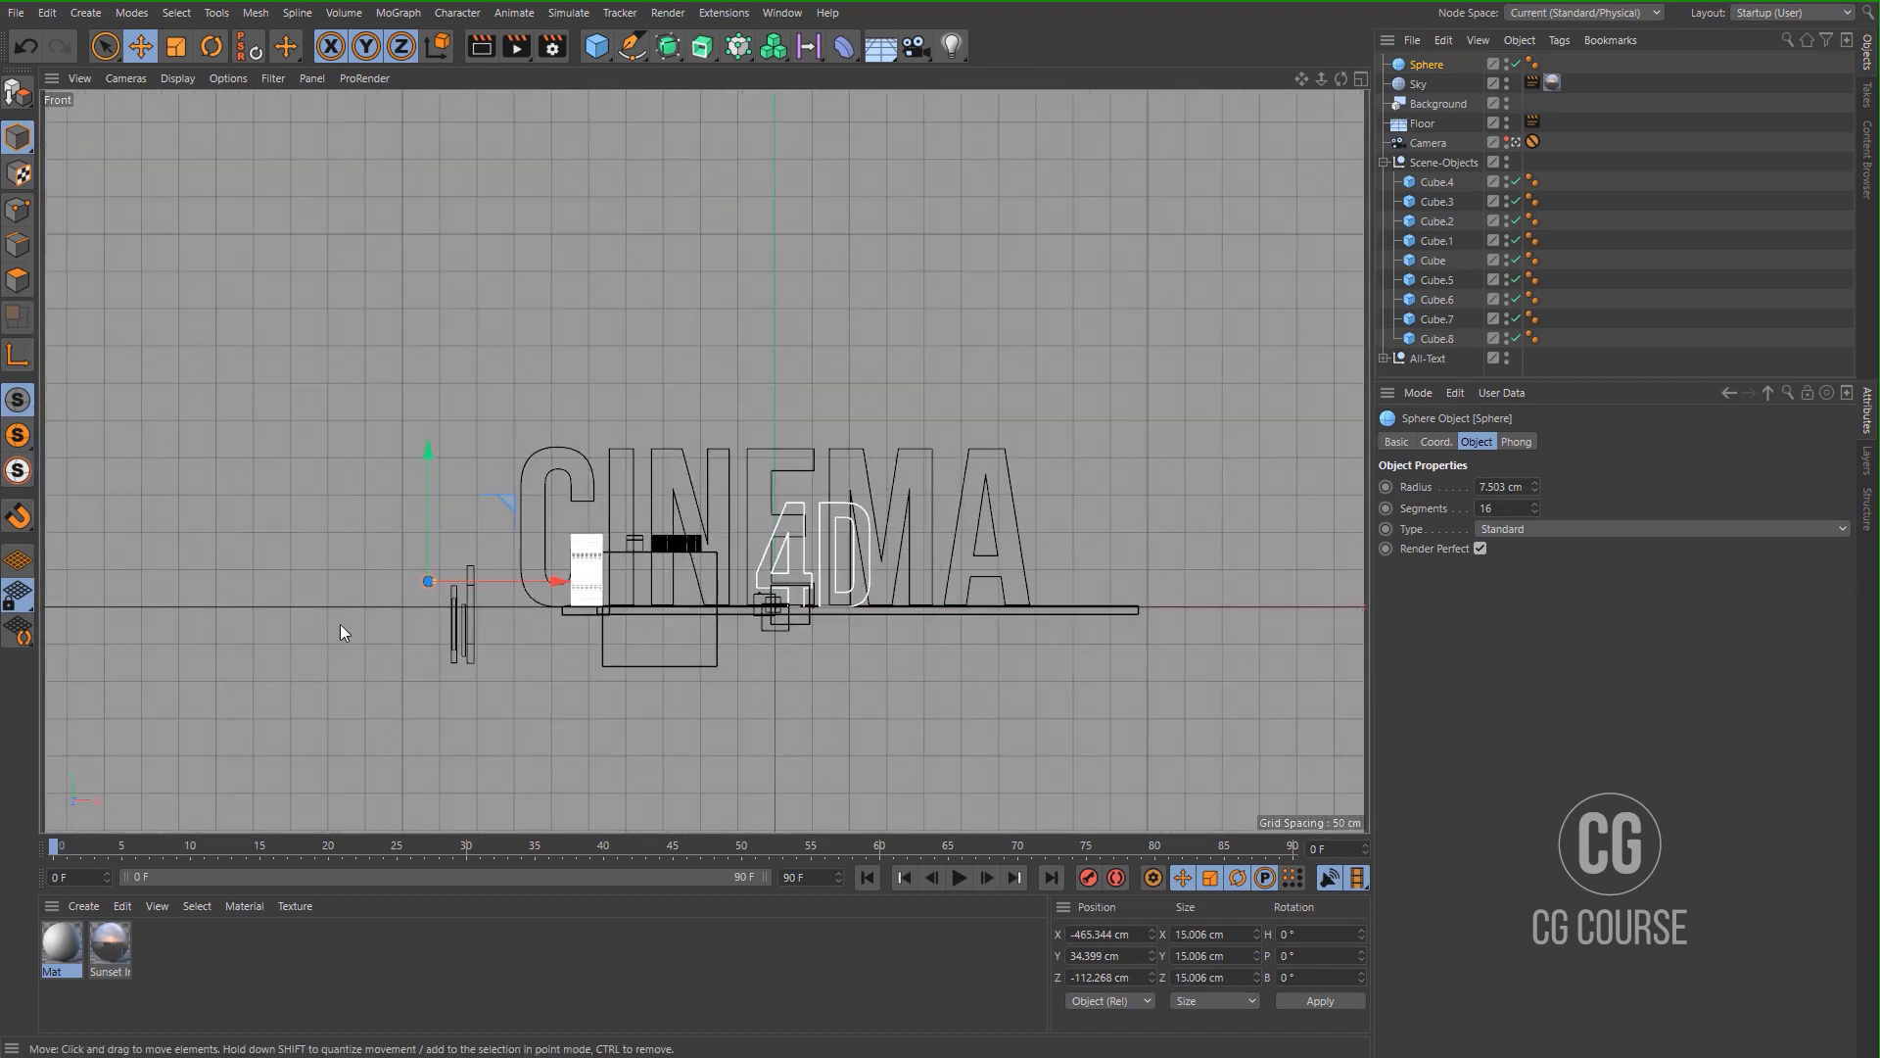
scroll(339, 625, "up", 10)
left_click_drag(707, 431, 689, 553)
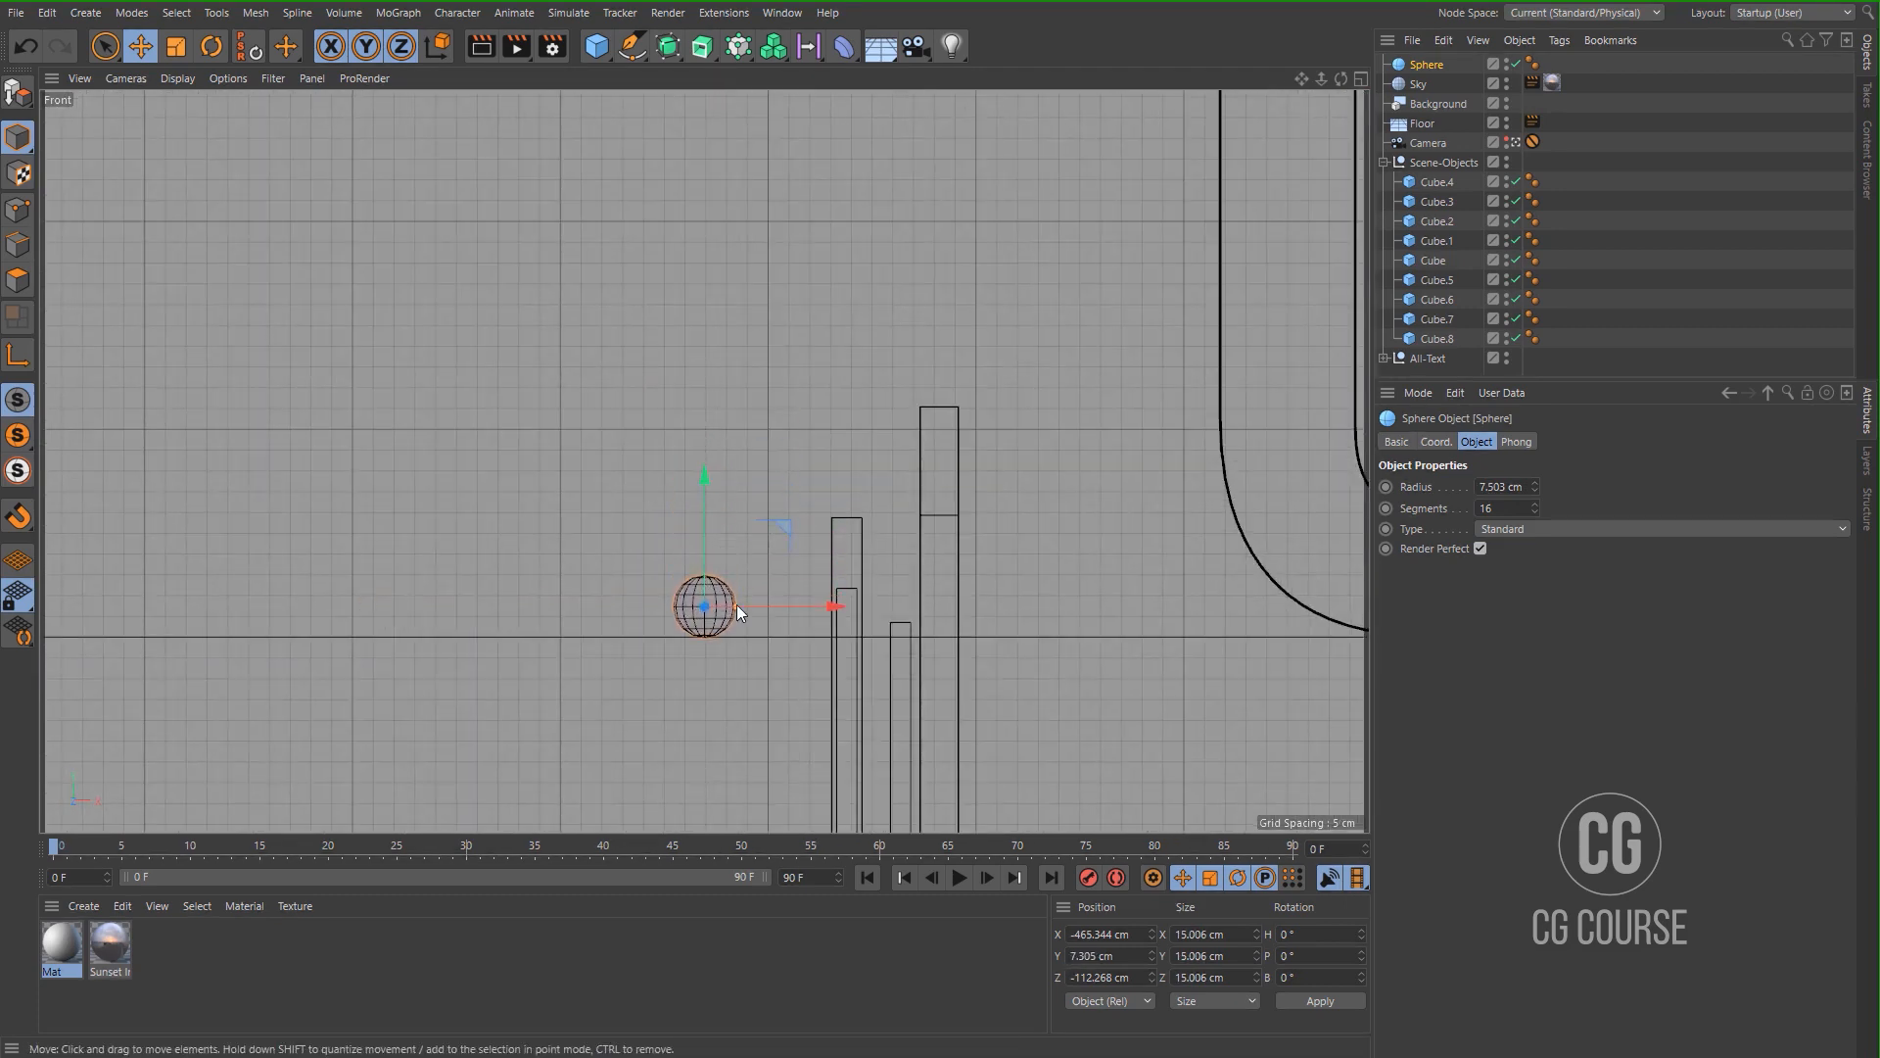
Back in the Perspective view, duplicate the sphere to X -444.024 cm beside the original and scale the copy down.
middle_click(736, 604)
middle_click(535, 574)
middle_click(532, 623)
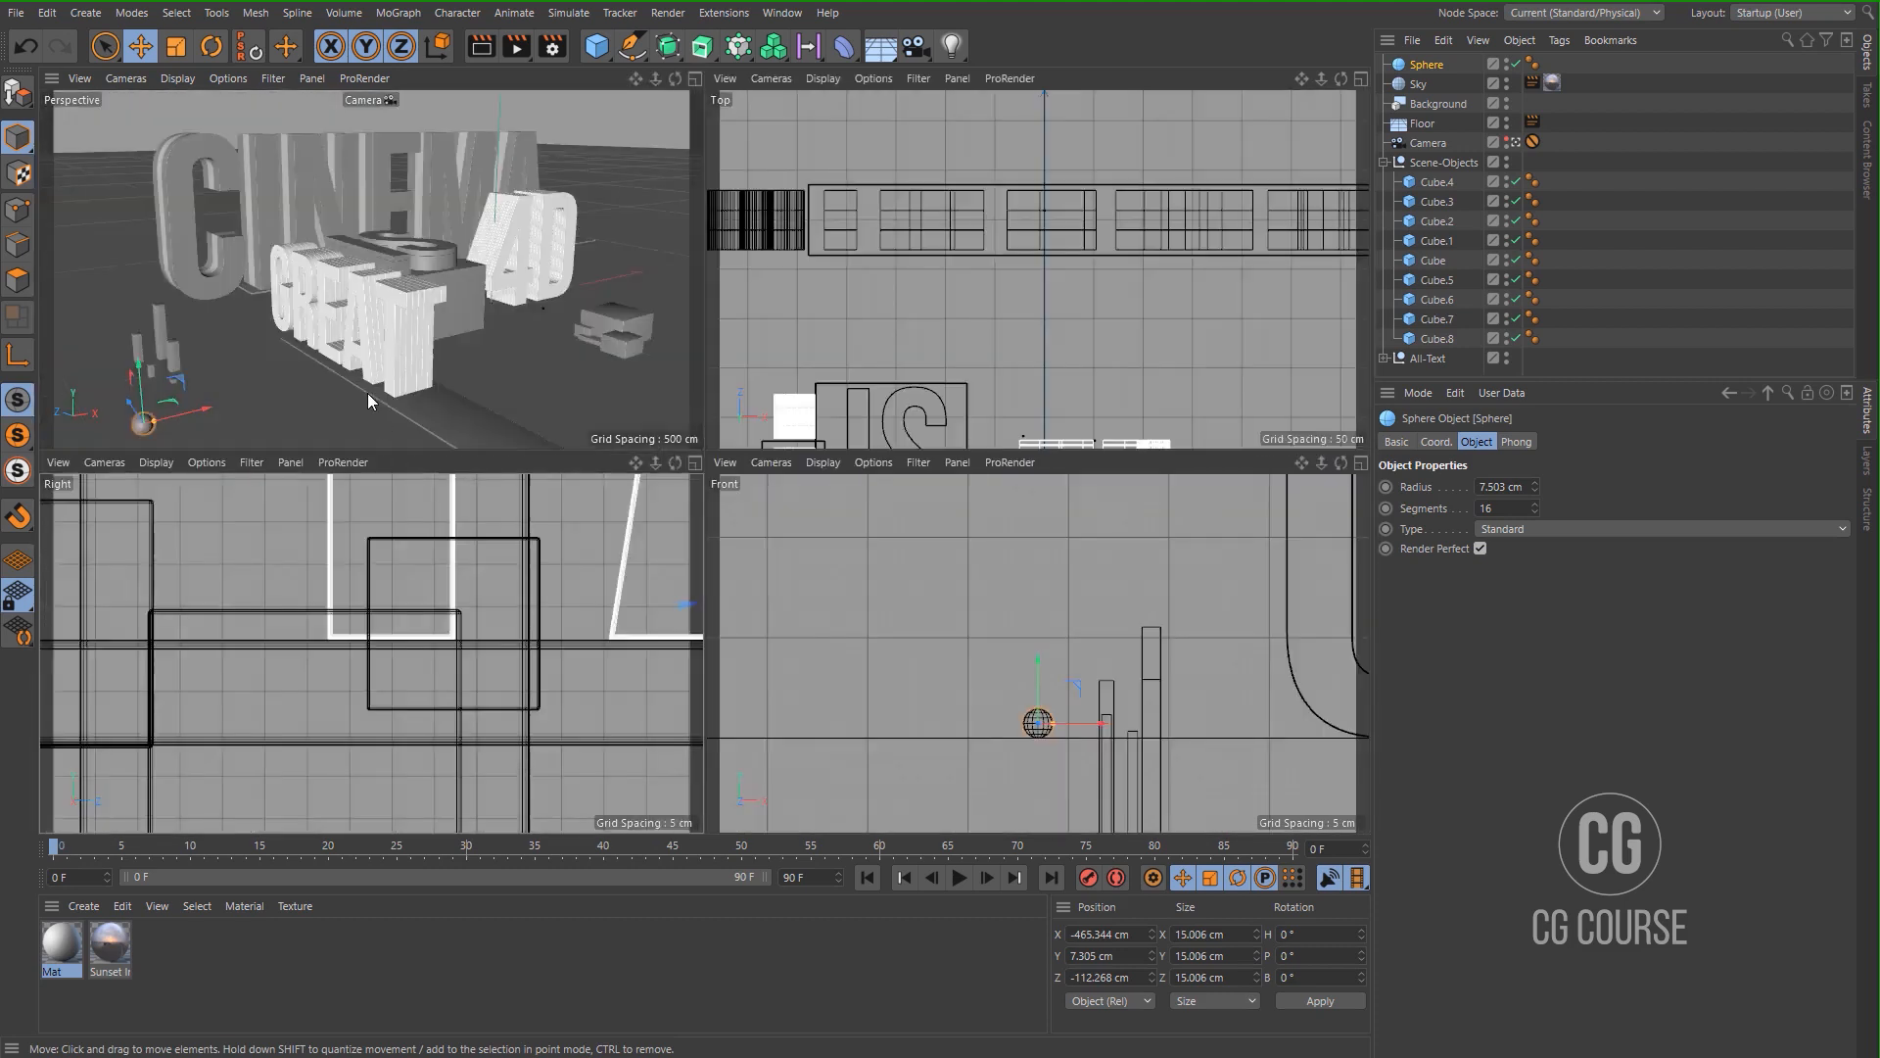
middle_click(504, 403)
left_click_drag(374, 742, 407, 738, "ctrl")
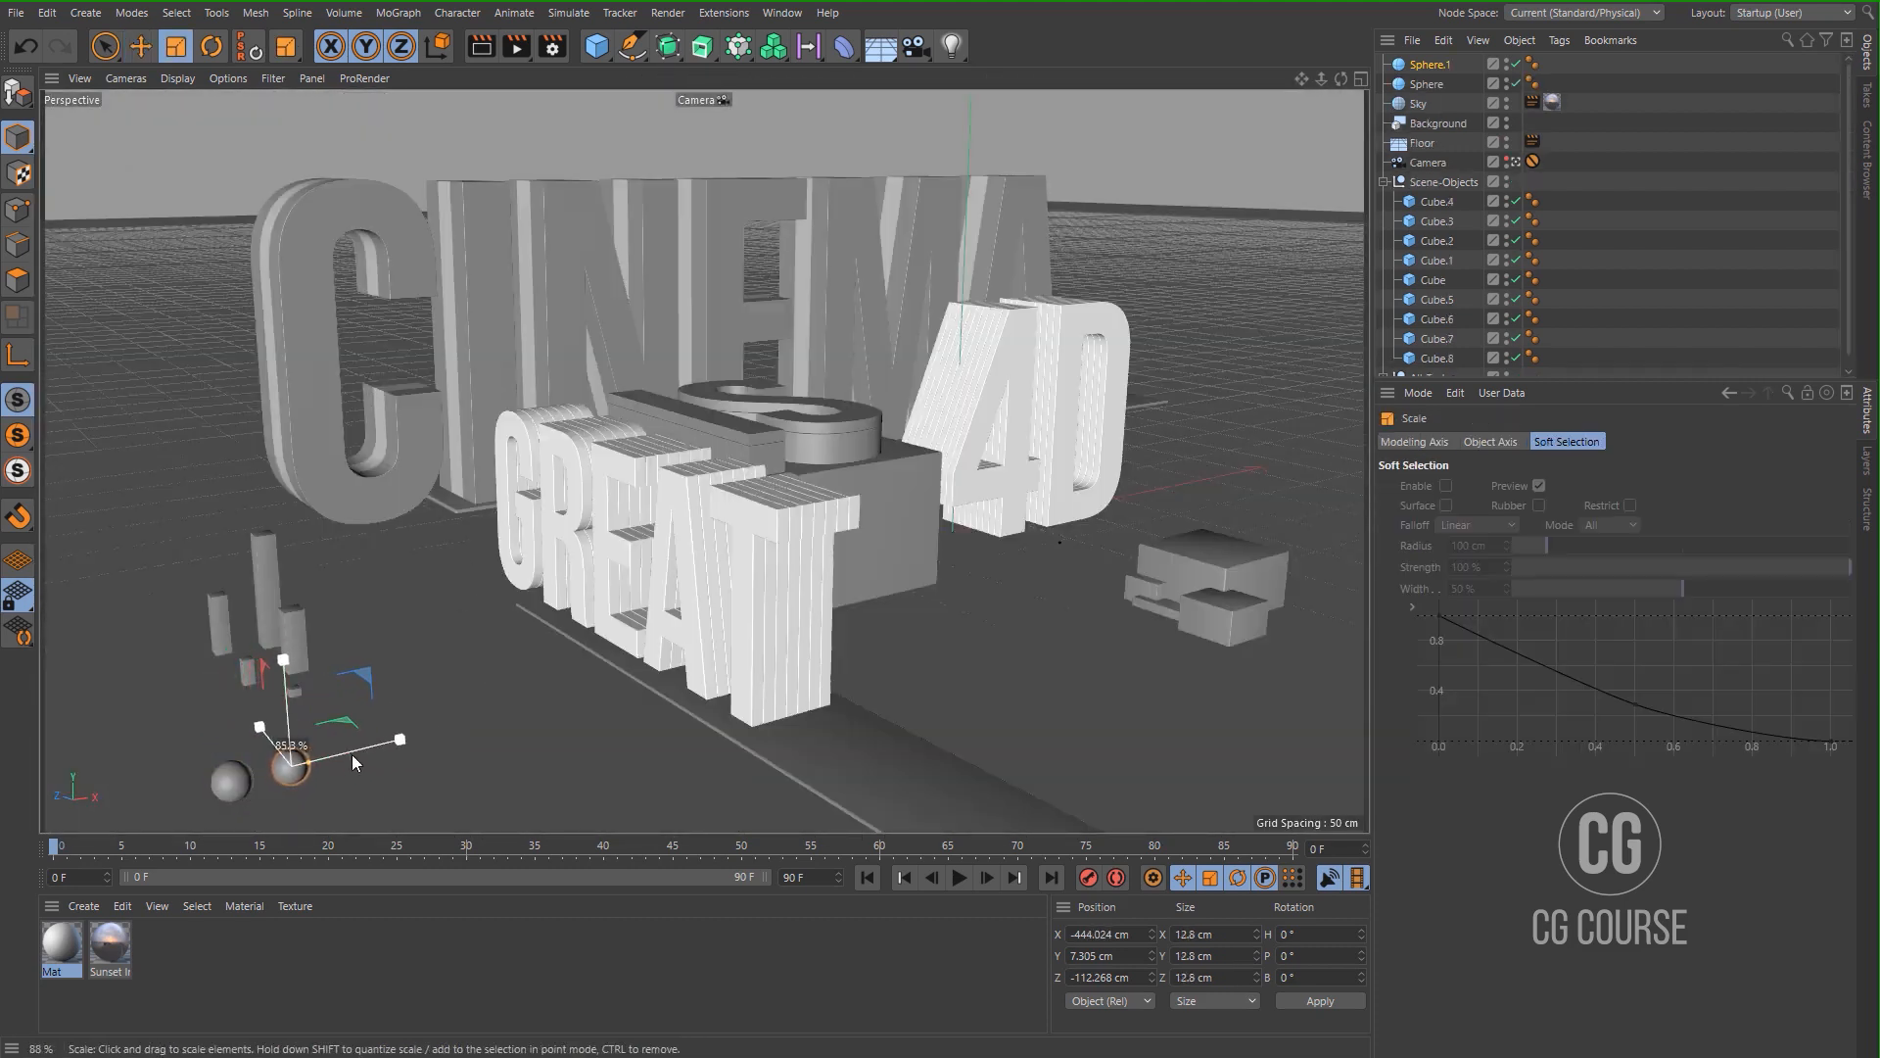
Move the small sphere back to Z -75.245 cm, duplicate it forward to Z -114.539 cm and scale the copy to 16.921 cm.
mouse_move(268, 739)
left_mouse_down()
mouse_move(233, 719)
mouse_move(268, 735)
left_mouse_up()
key("t")
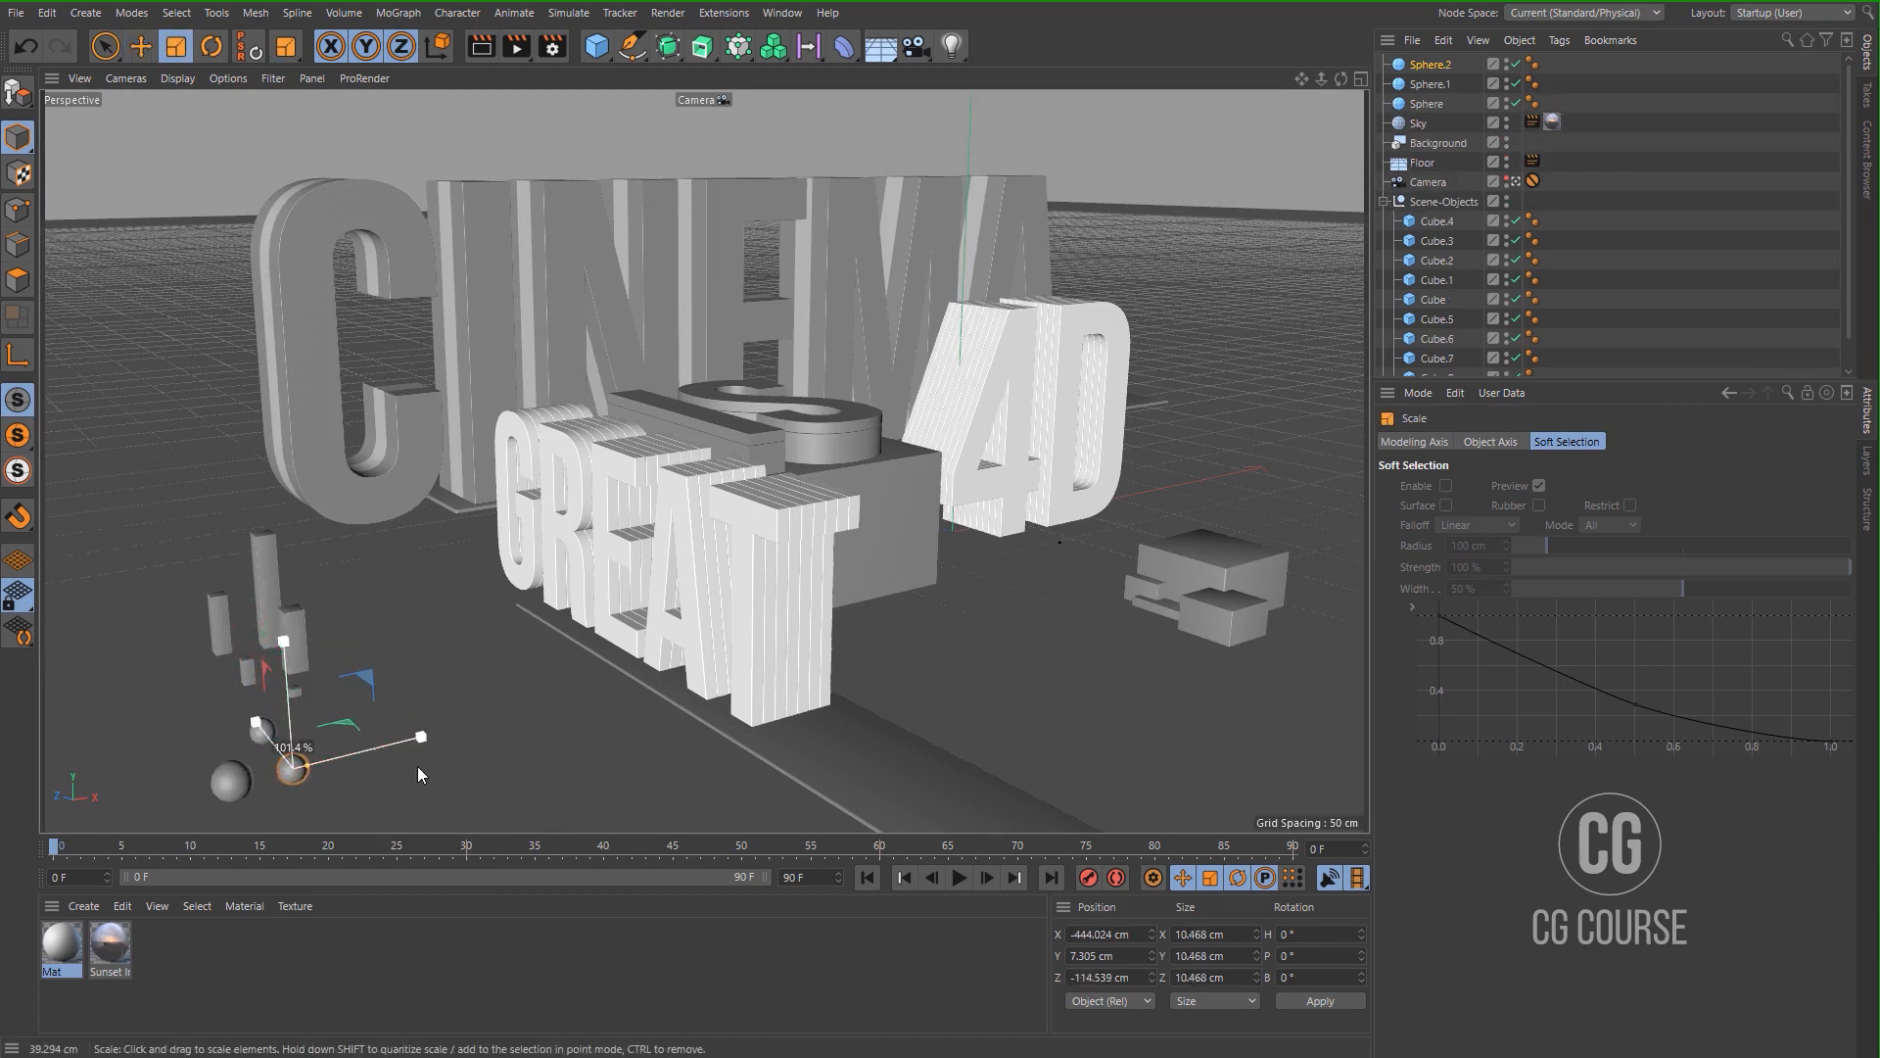
left_click_drag(417, 765, 868, 664)
In the Front view, raise the enlarged sphere to the floor line and lower the small sphere to Y 5.089 cm; return to Perspective.
middle_click(560, 733)
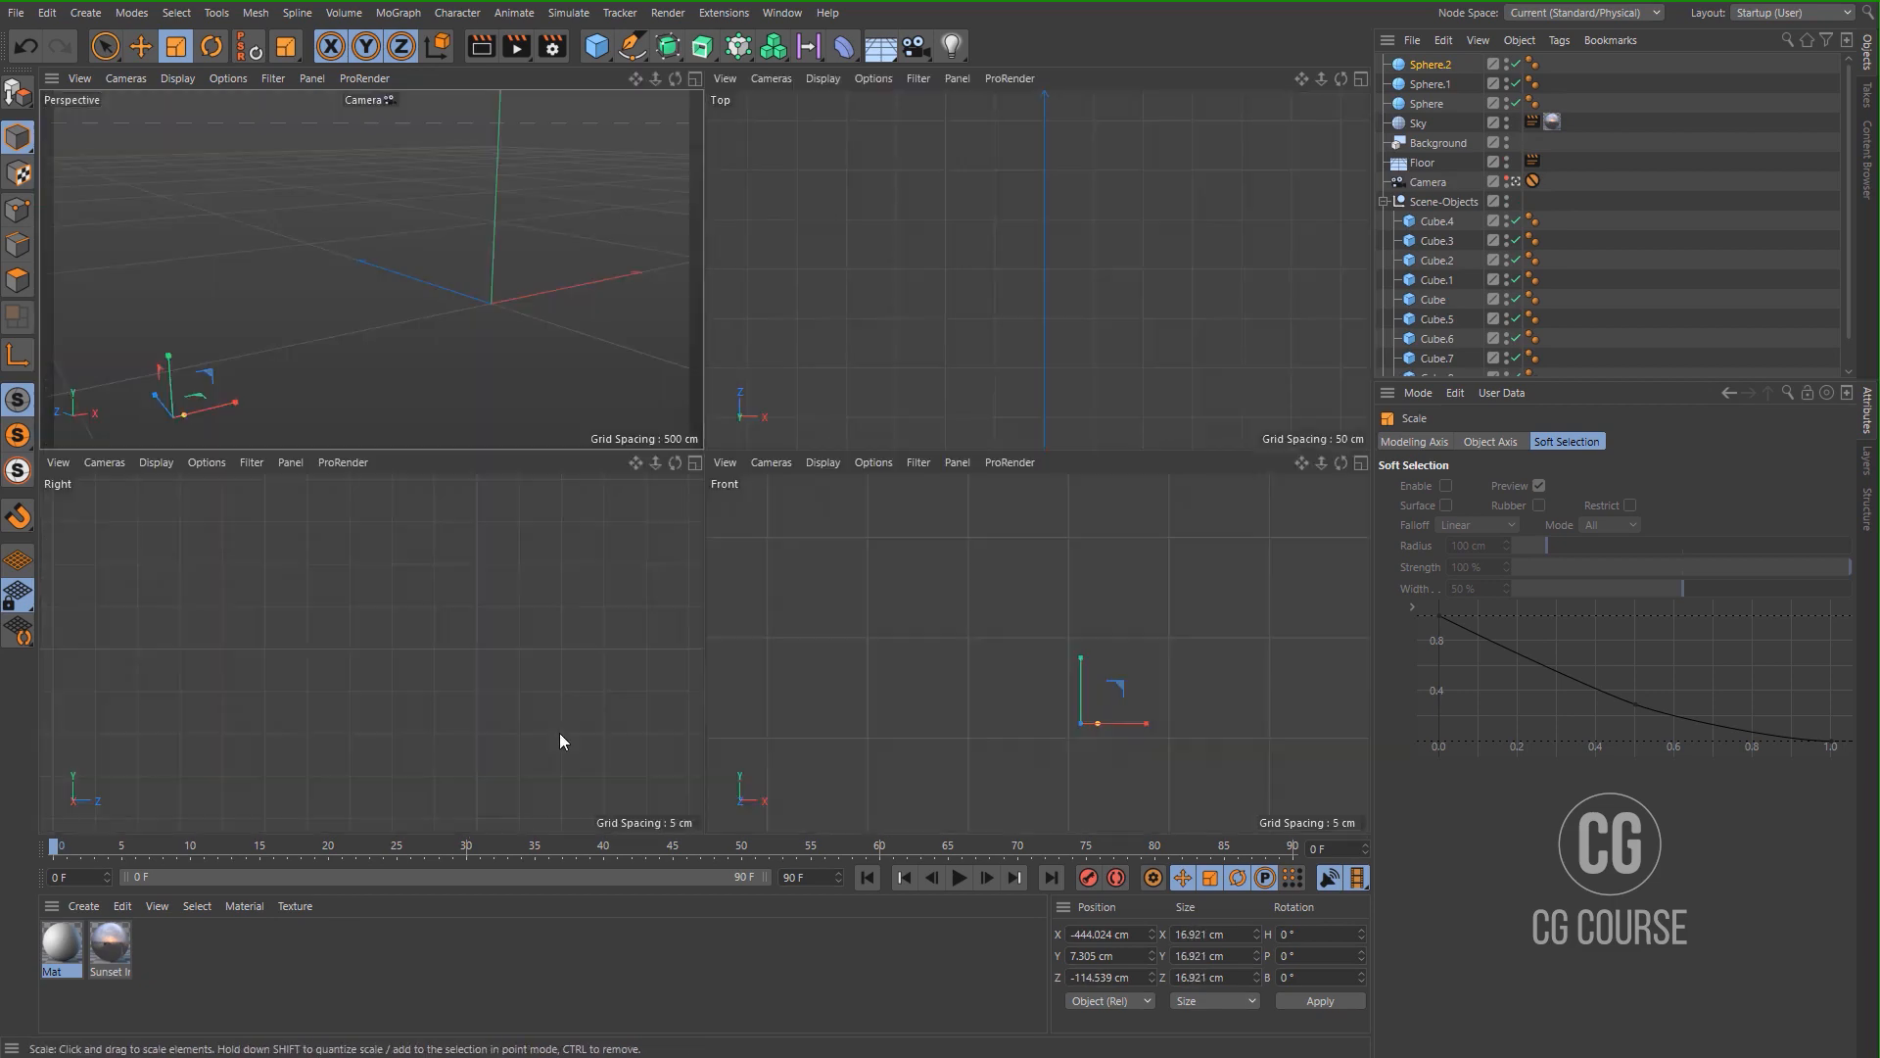
middle_click(849, 654)
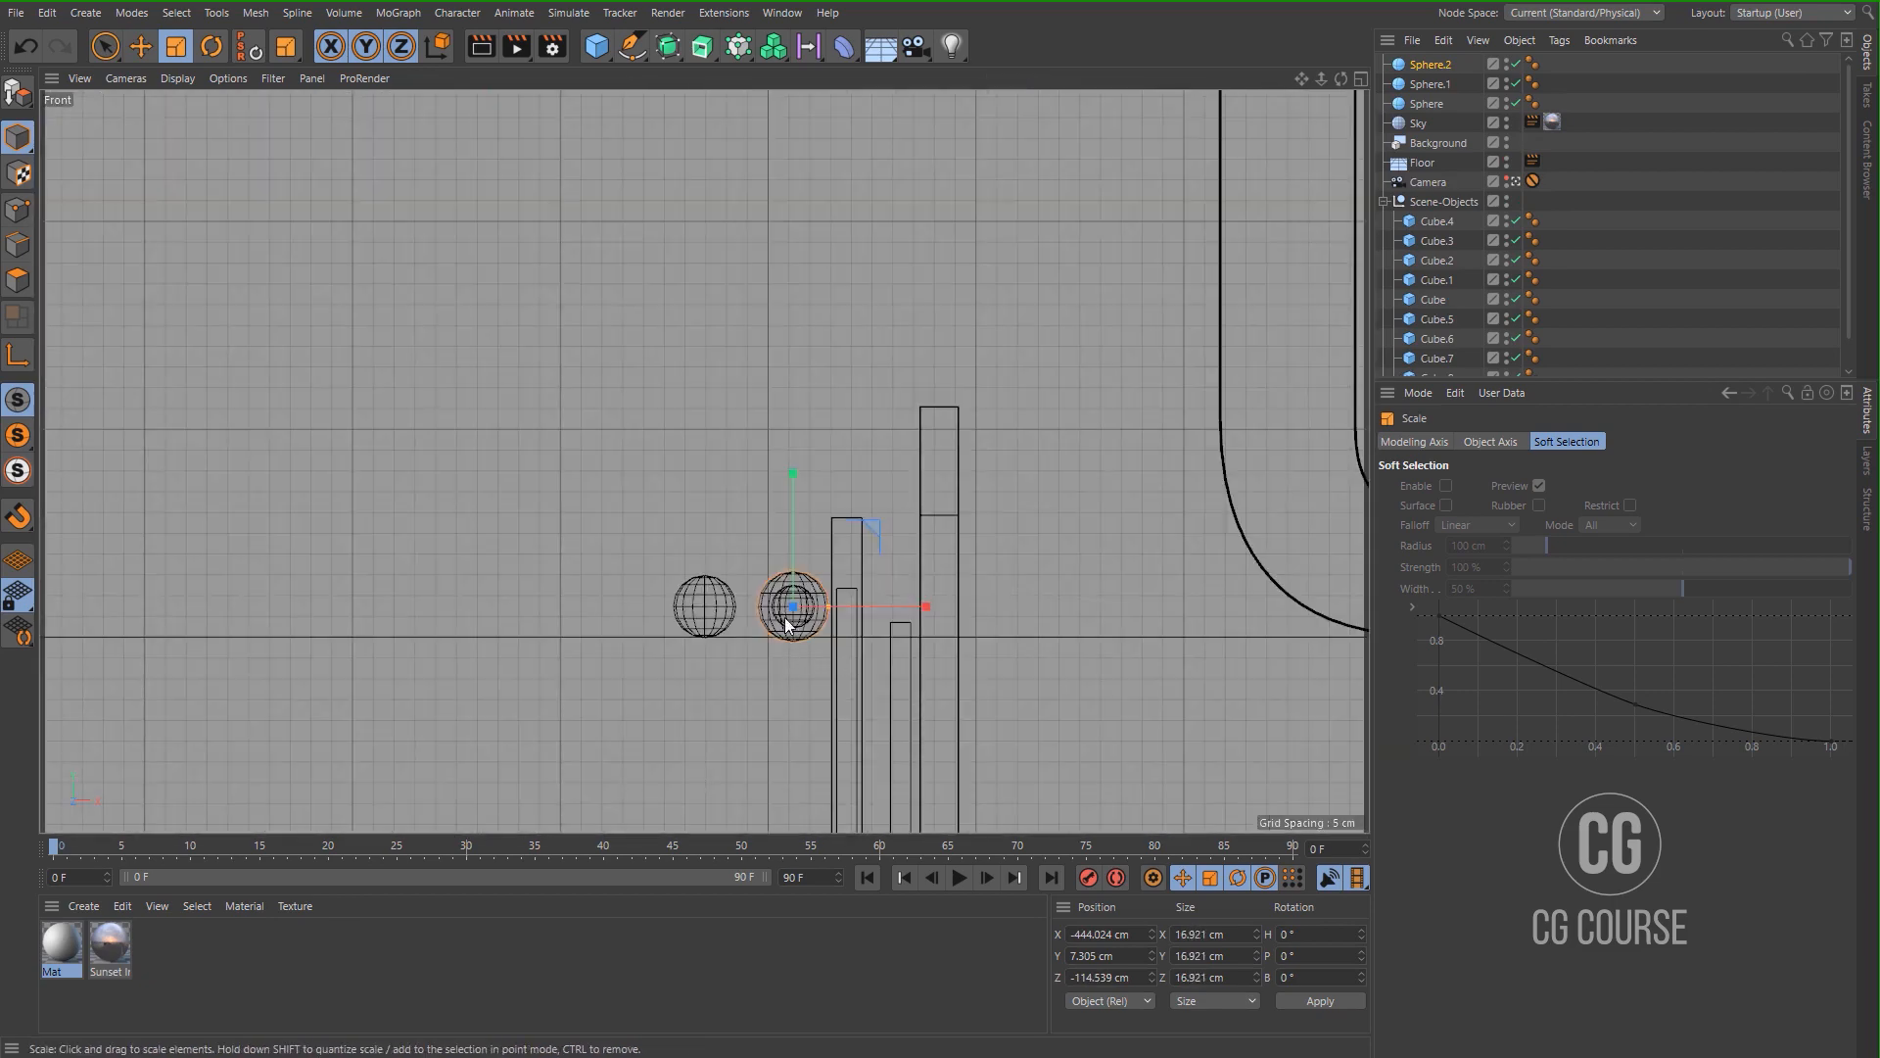
scroll(886, 525, "up", 5)
key("e")
mouse_move(819, 538)
left_mouse_down()
mouse_move(817, 507)
mouse_move(820, 527)
left_mouse_up()
left_click(1429, 85)
middle_click(821, 526)
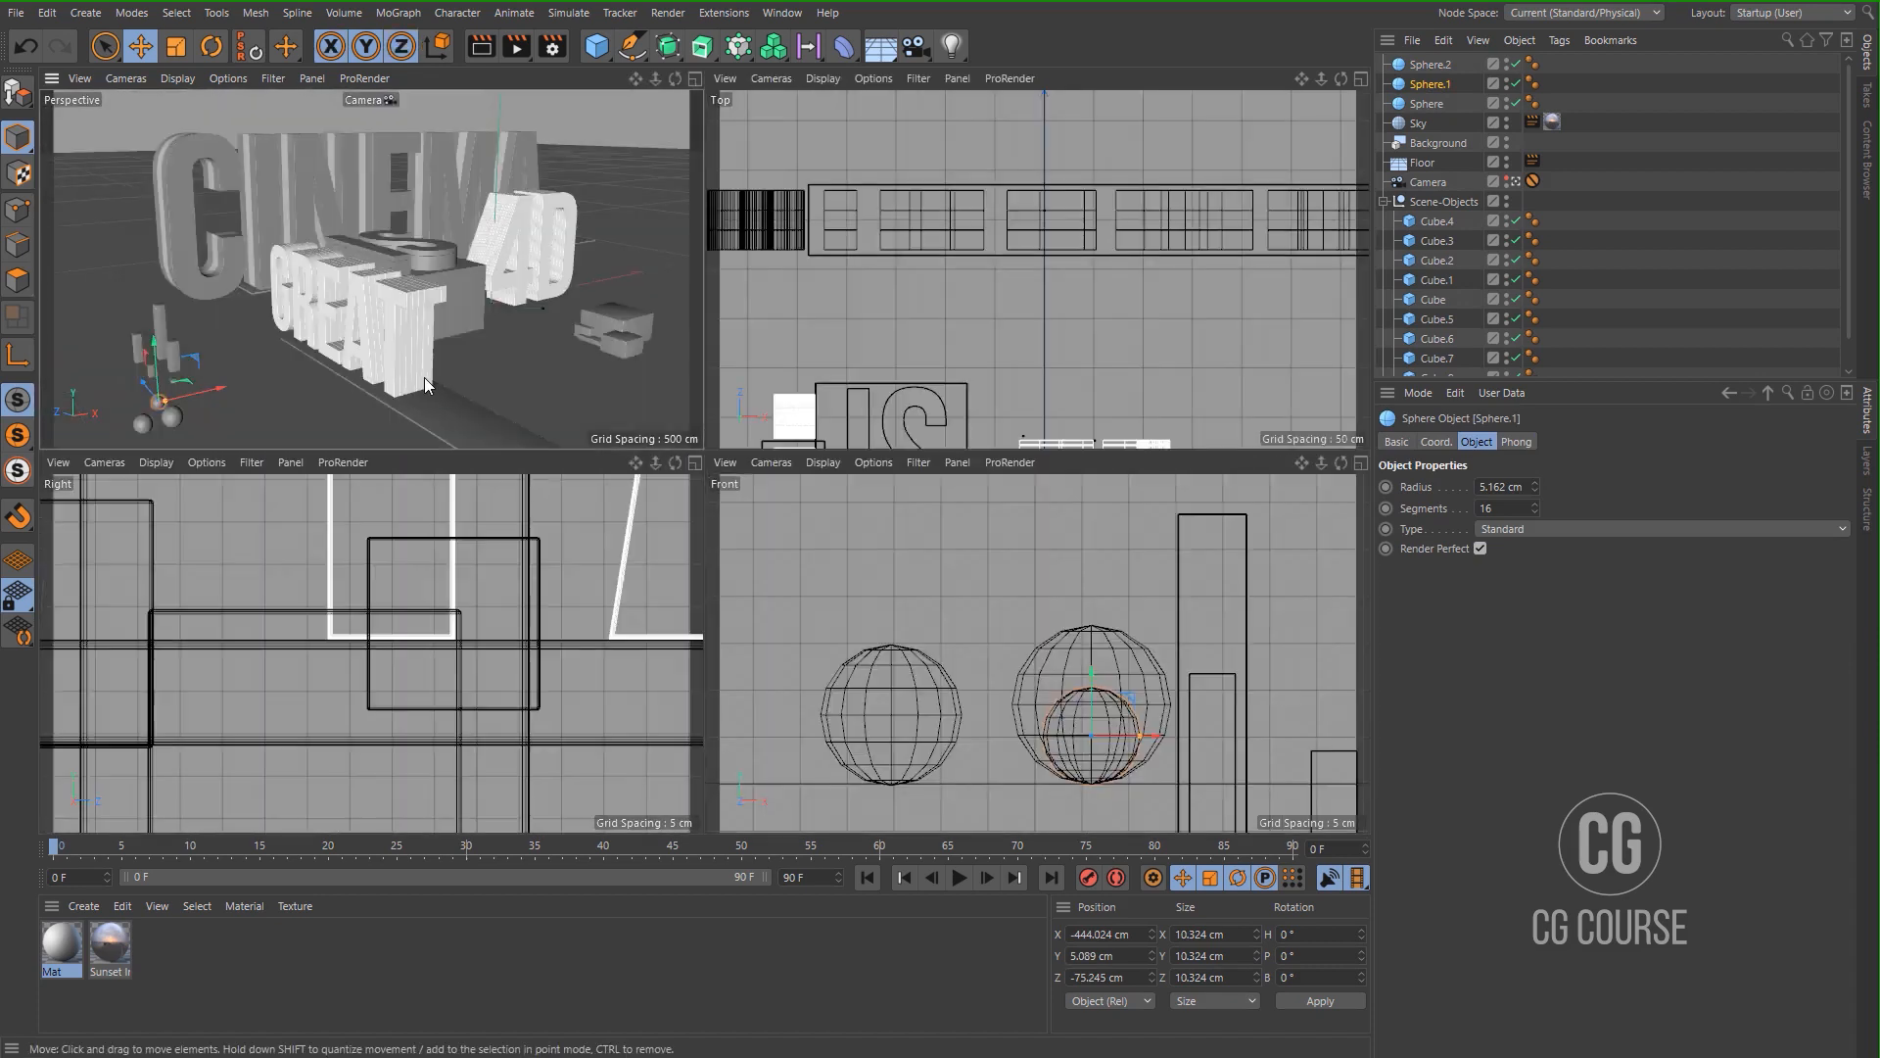
middle_click(425, 378)
Move the three spheres into the Scene-Objects group and collapse the group after a test render.
left_click(1426, 104)
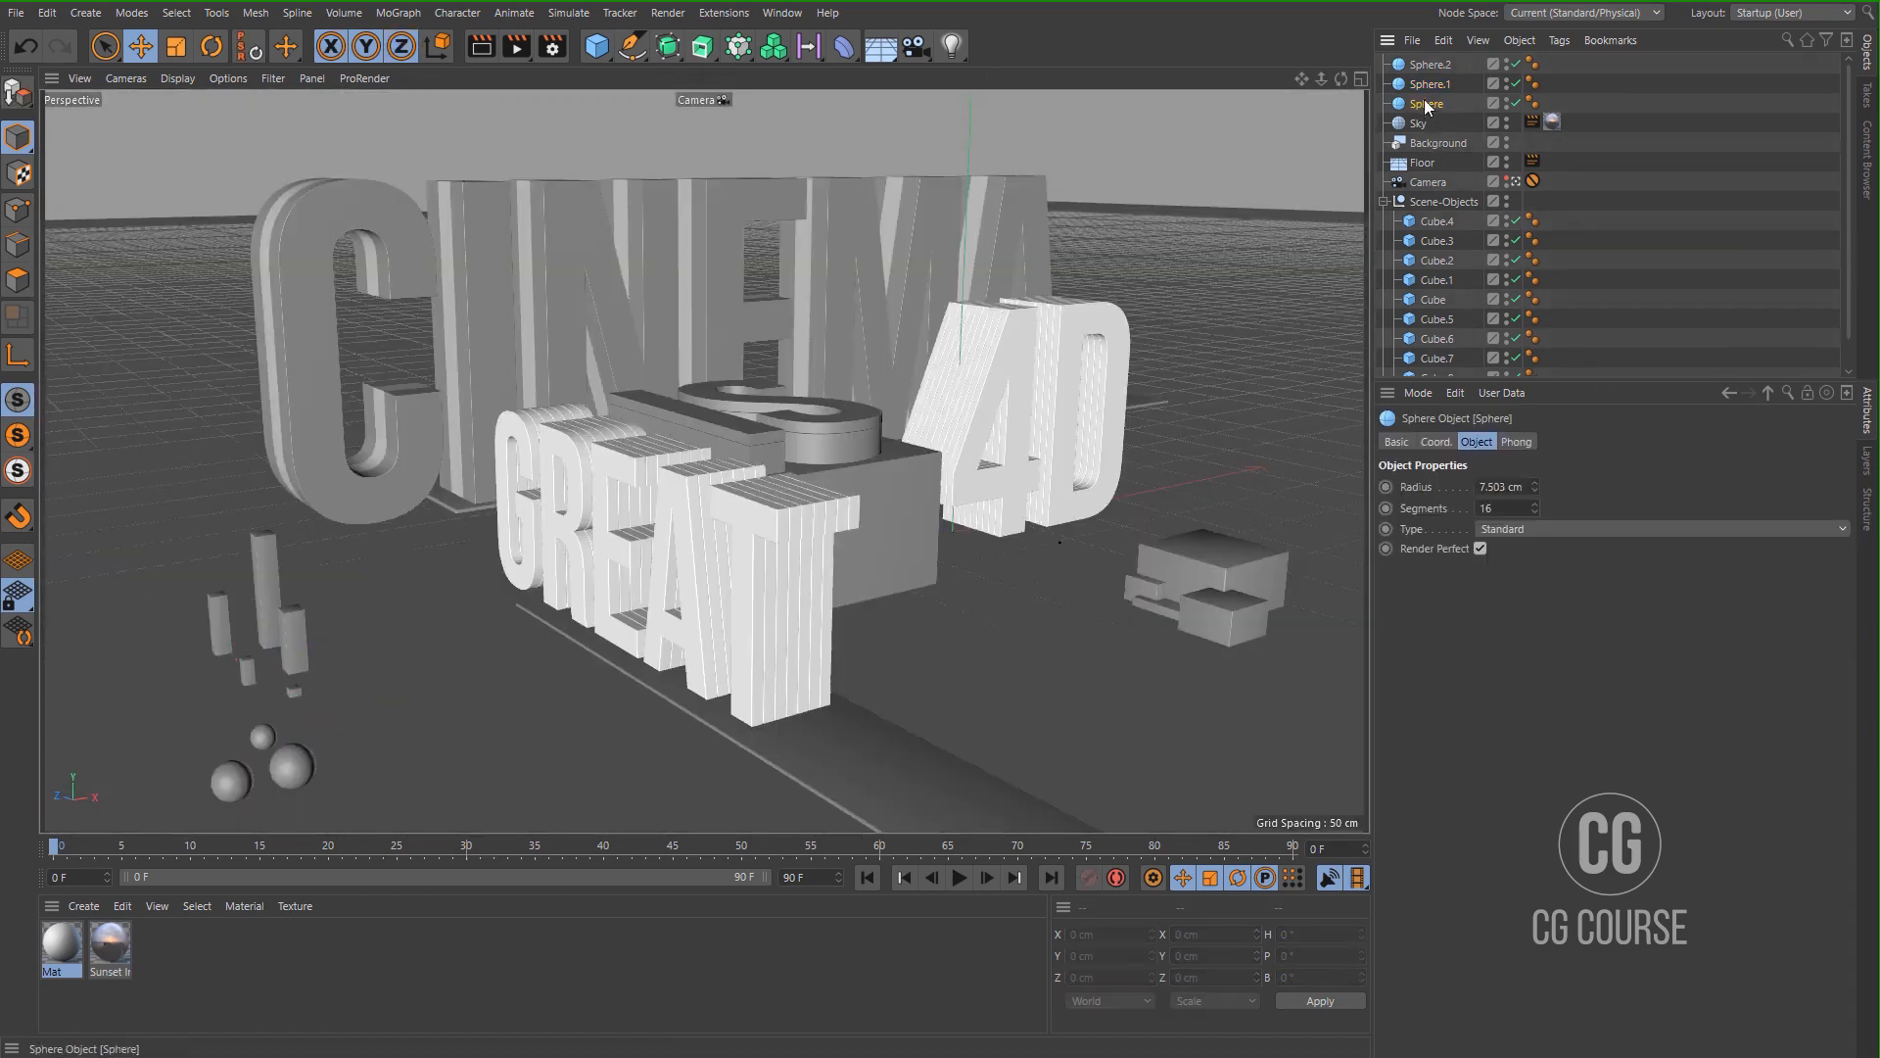
left_click(1425, 69, "shift")
left_click_drag(1425, 68, 1539, 218)
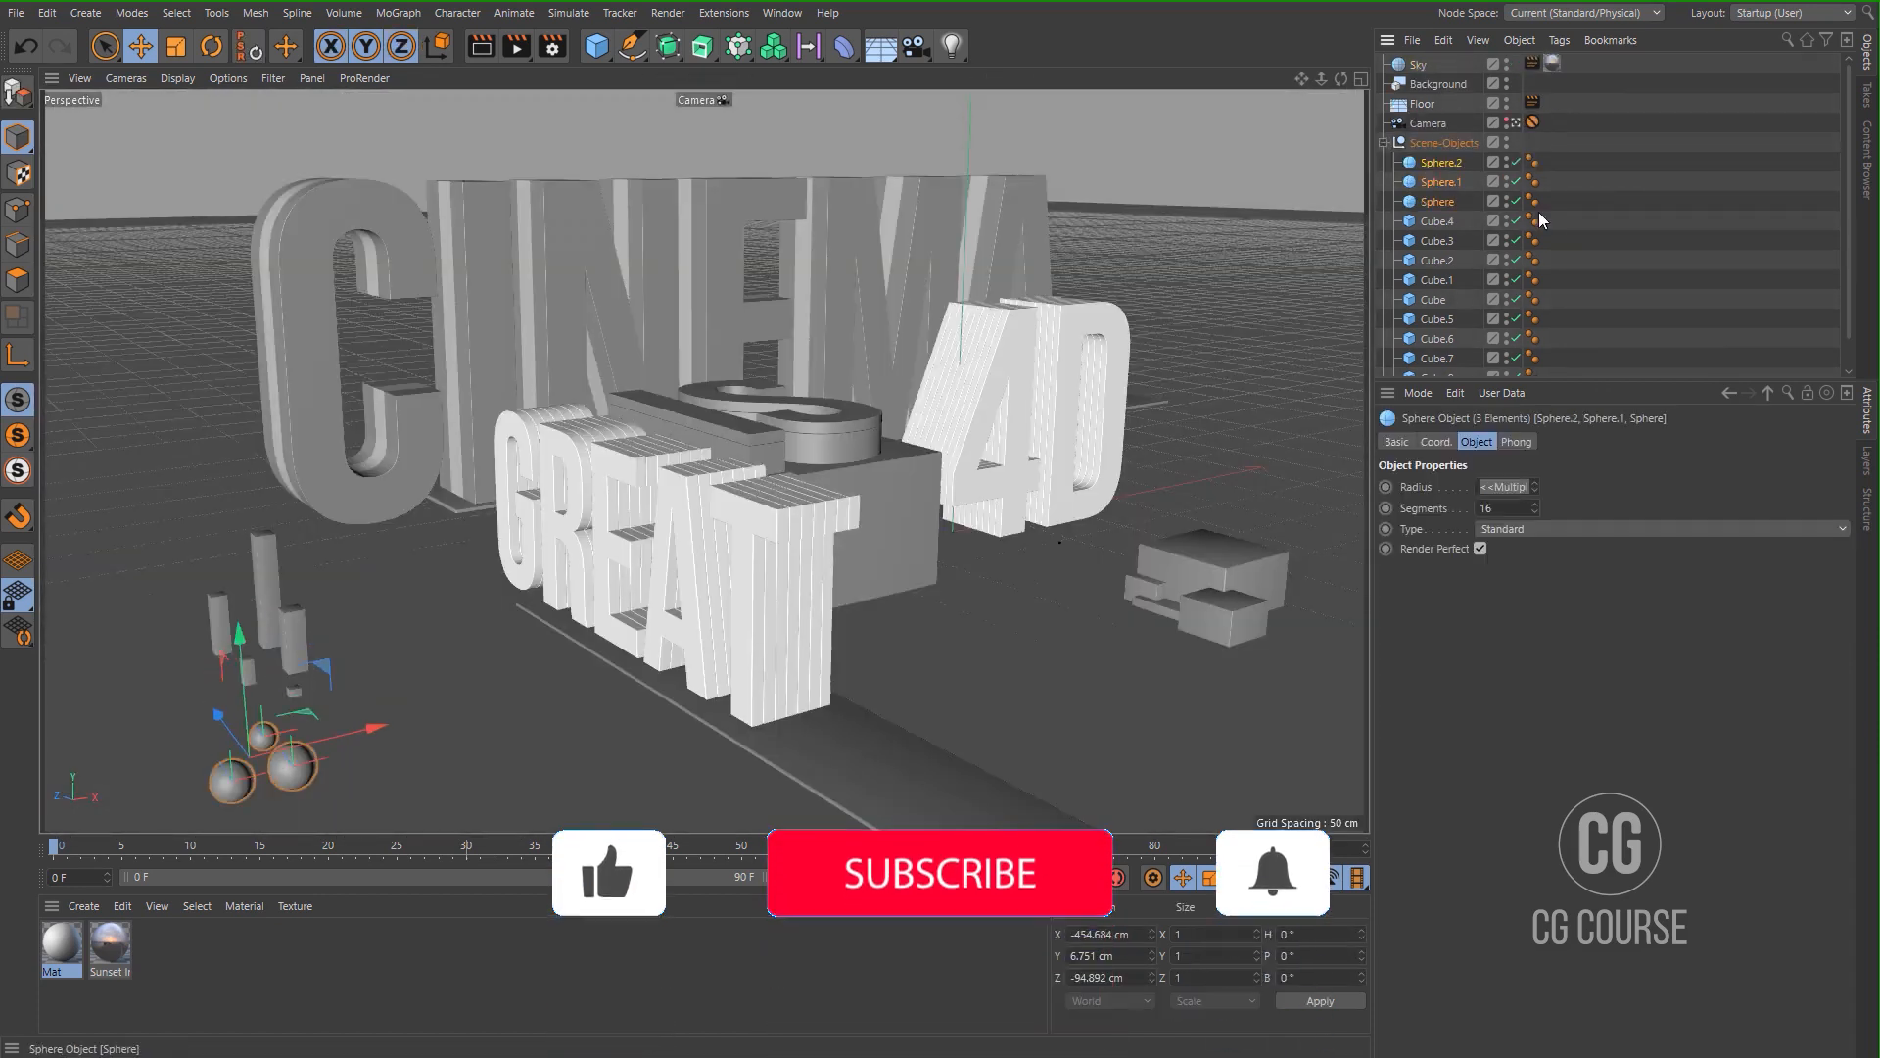
left_click(1611, 212)
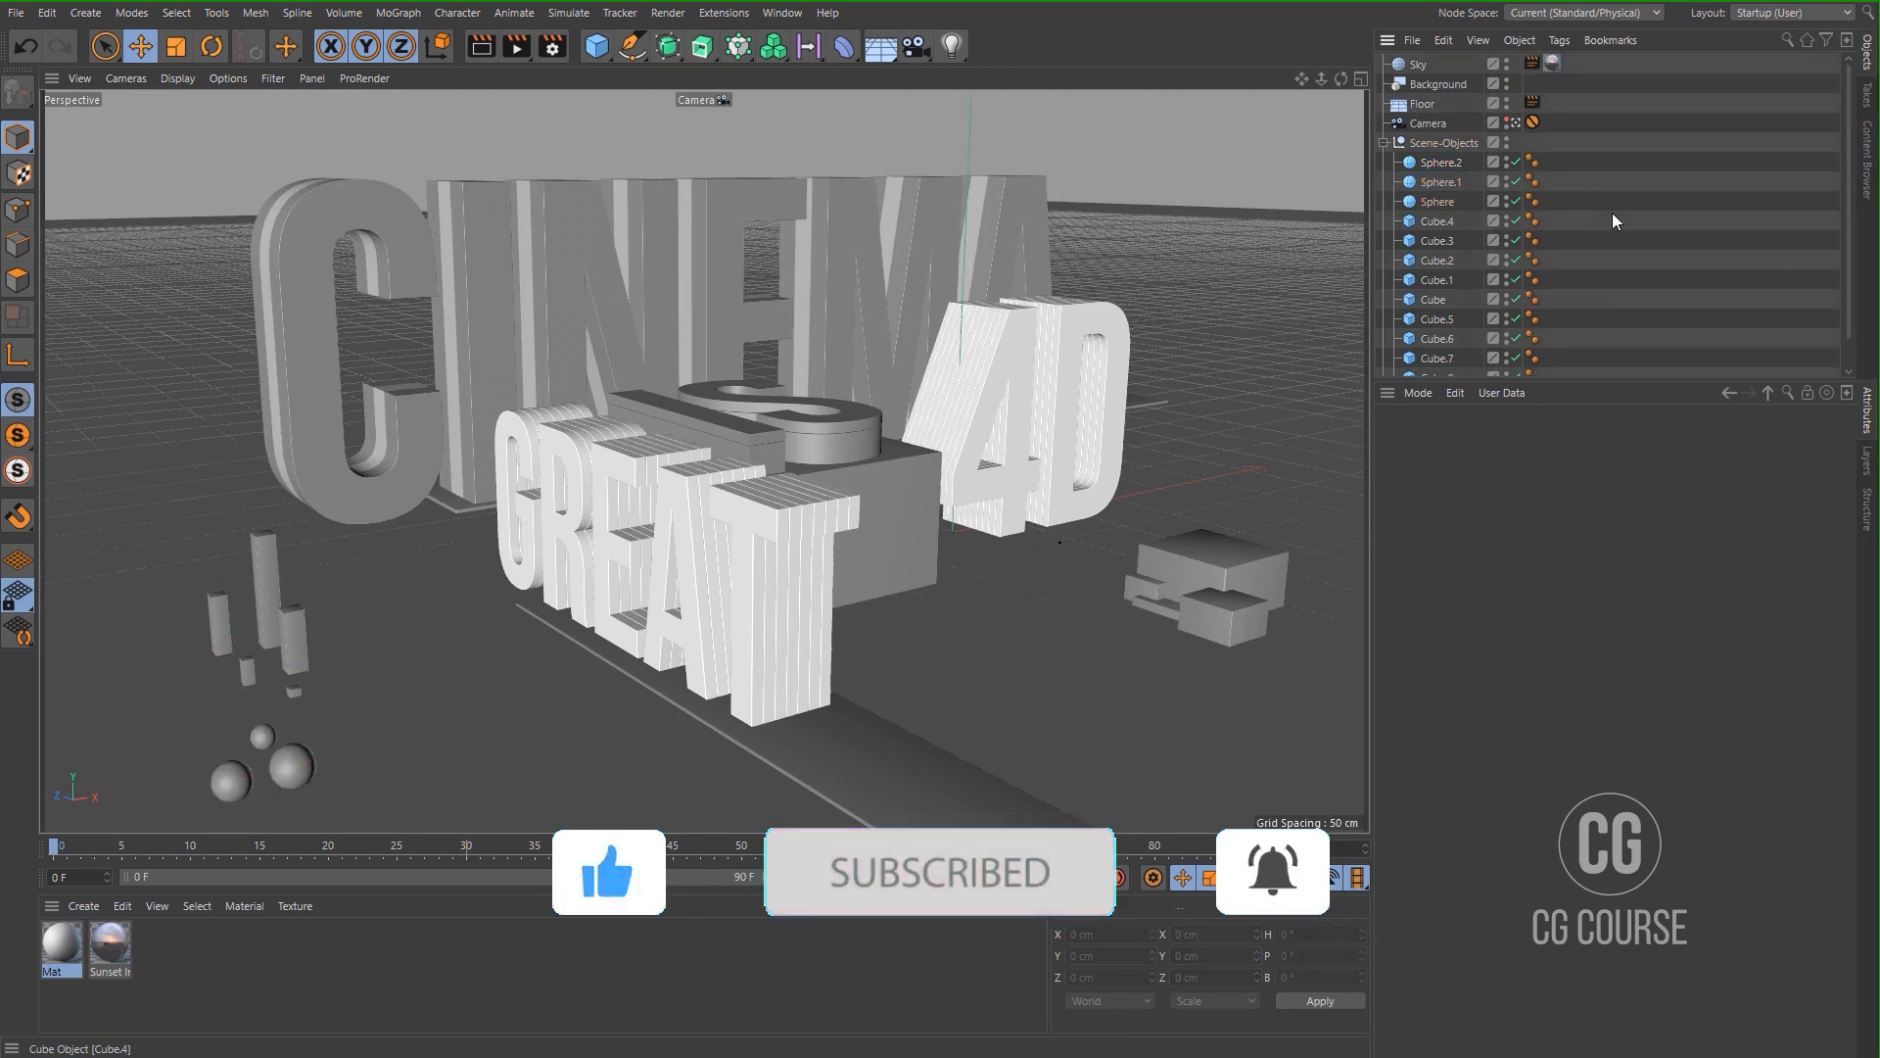
left_click(516, 51)
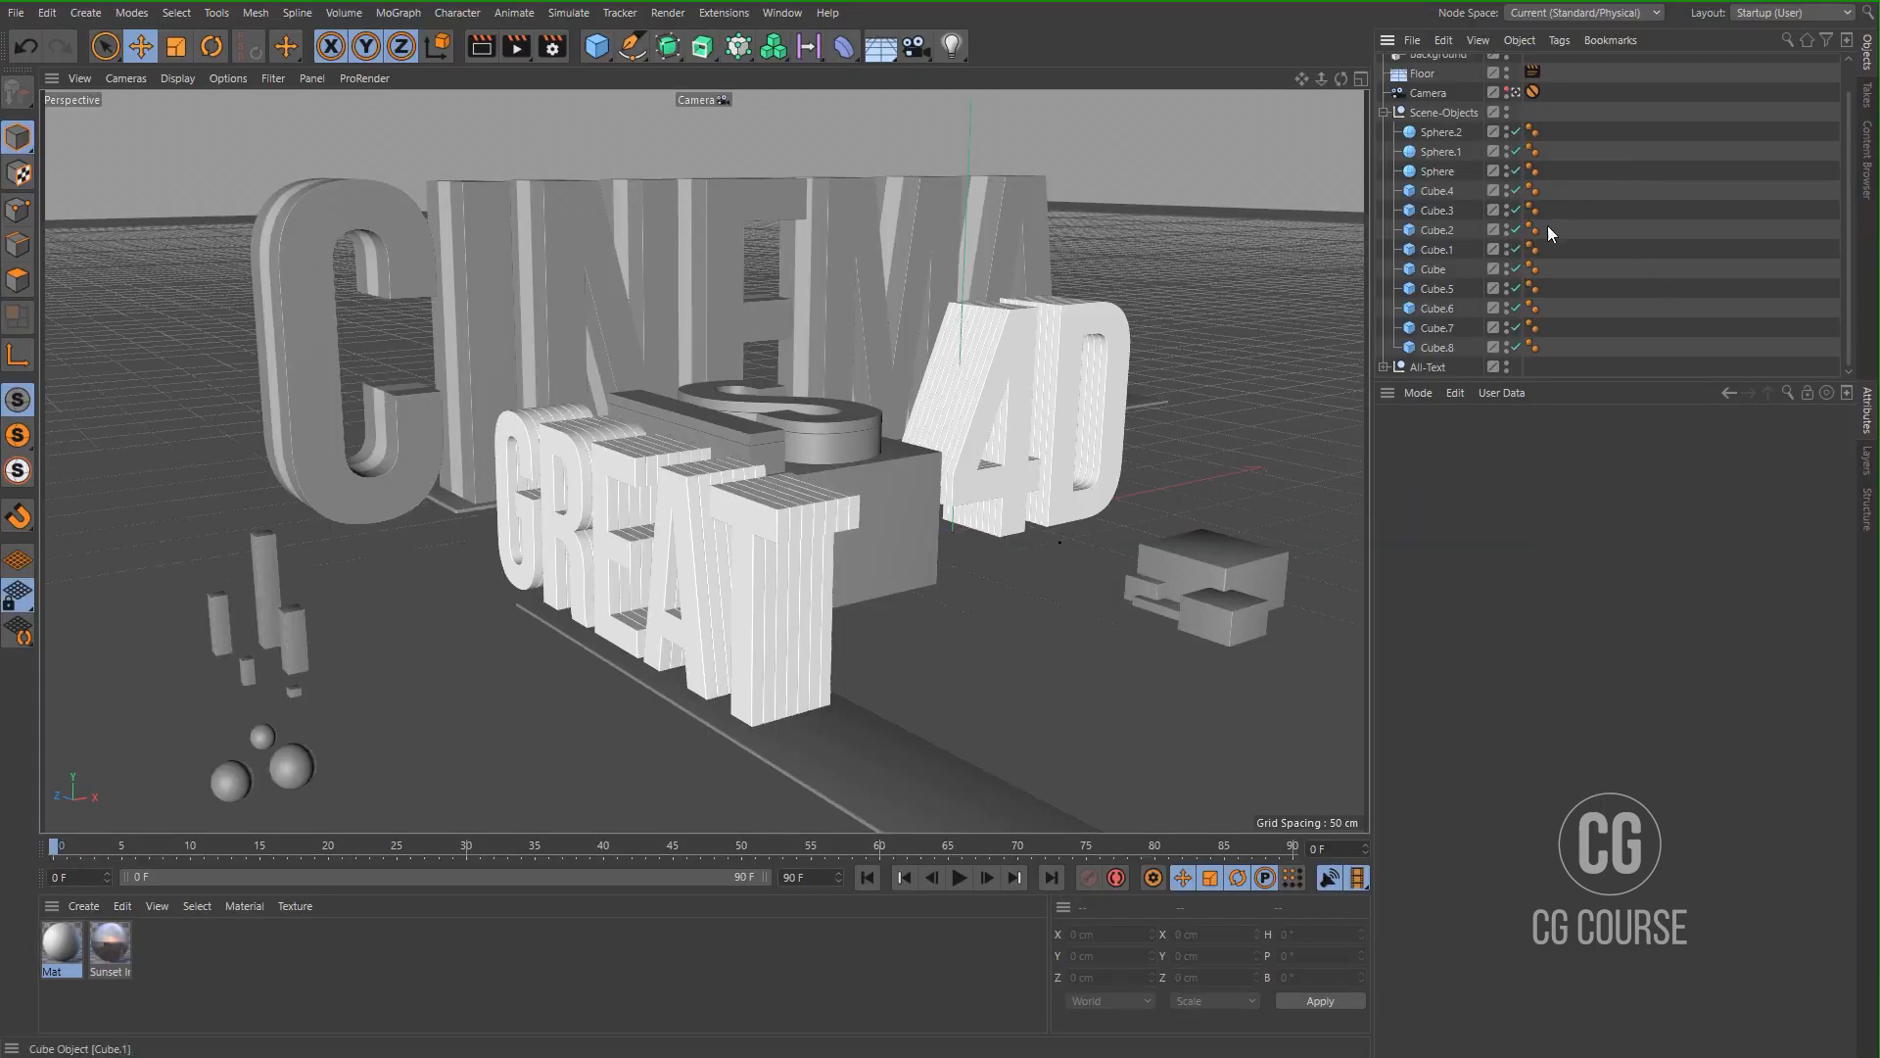
left_click(1383, 113)
Create a new material and set its color to blue with H 212°, S 100% and V 92%.
double_click(529, 1006)
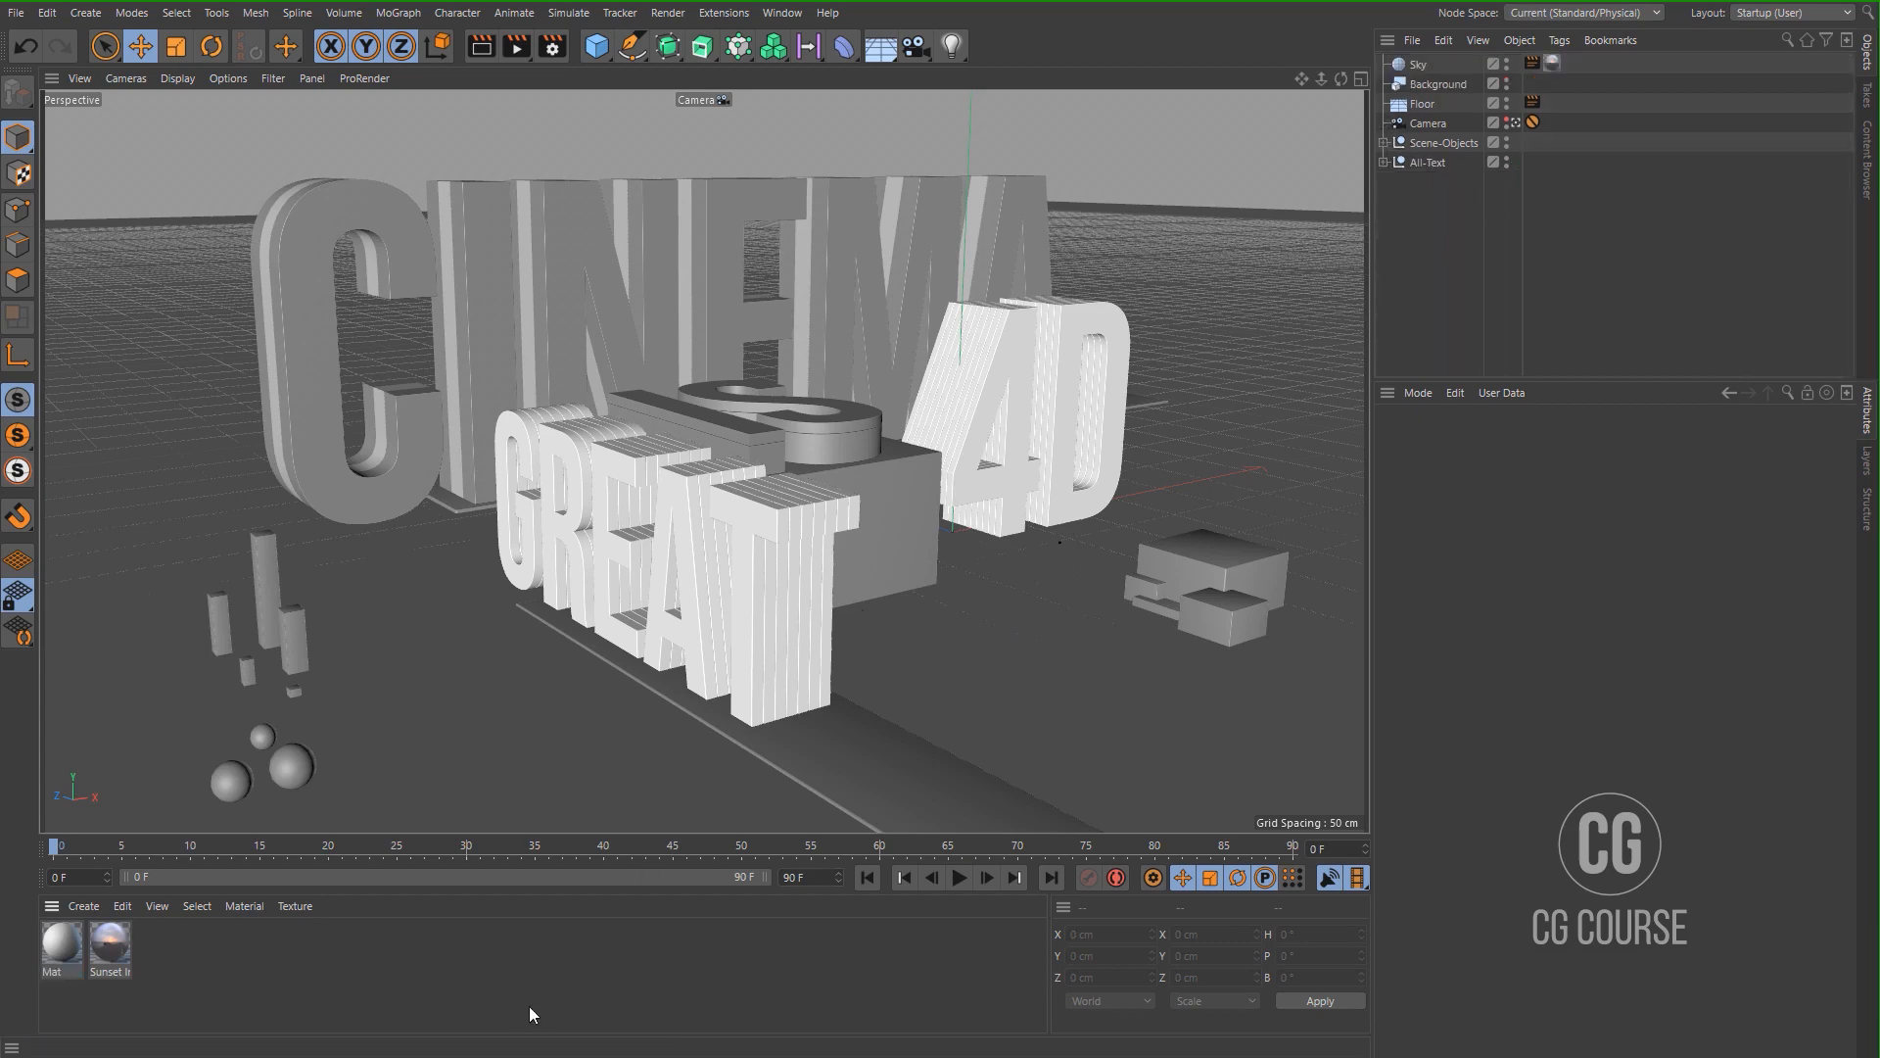
double_click(57, 954)
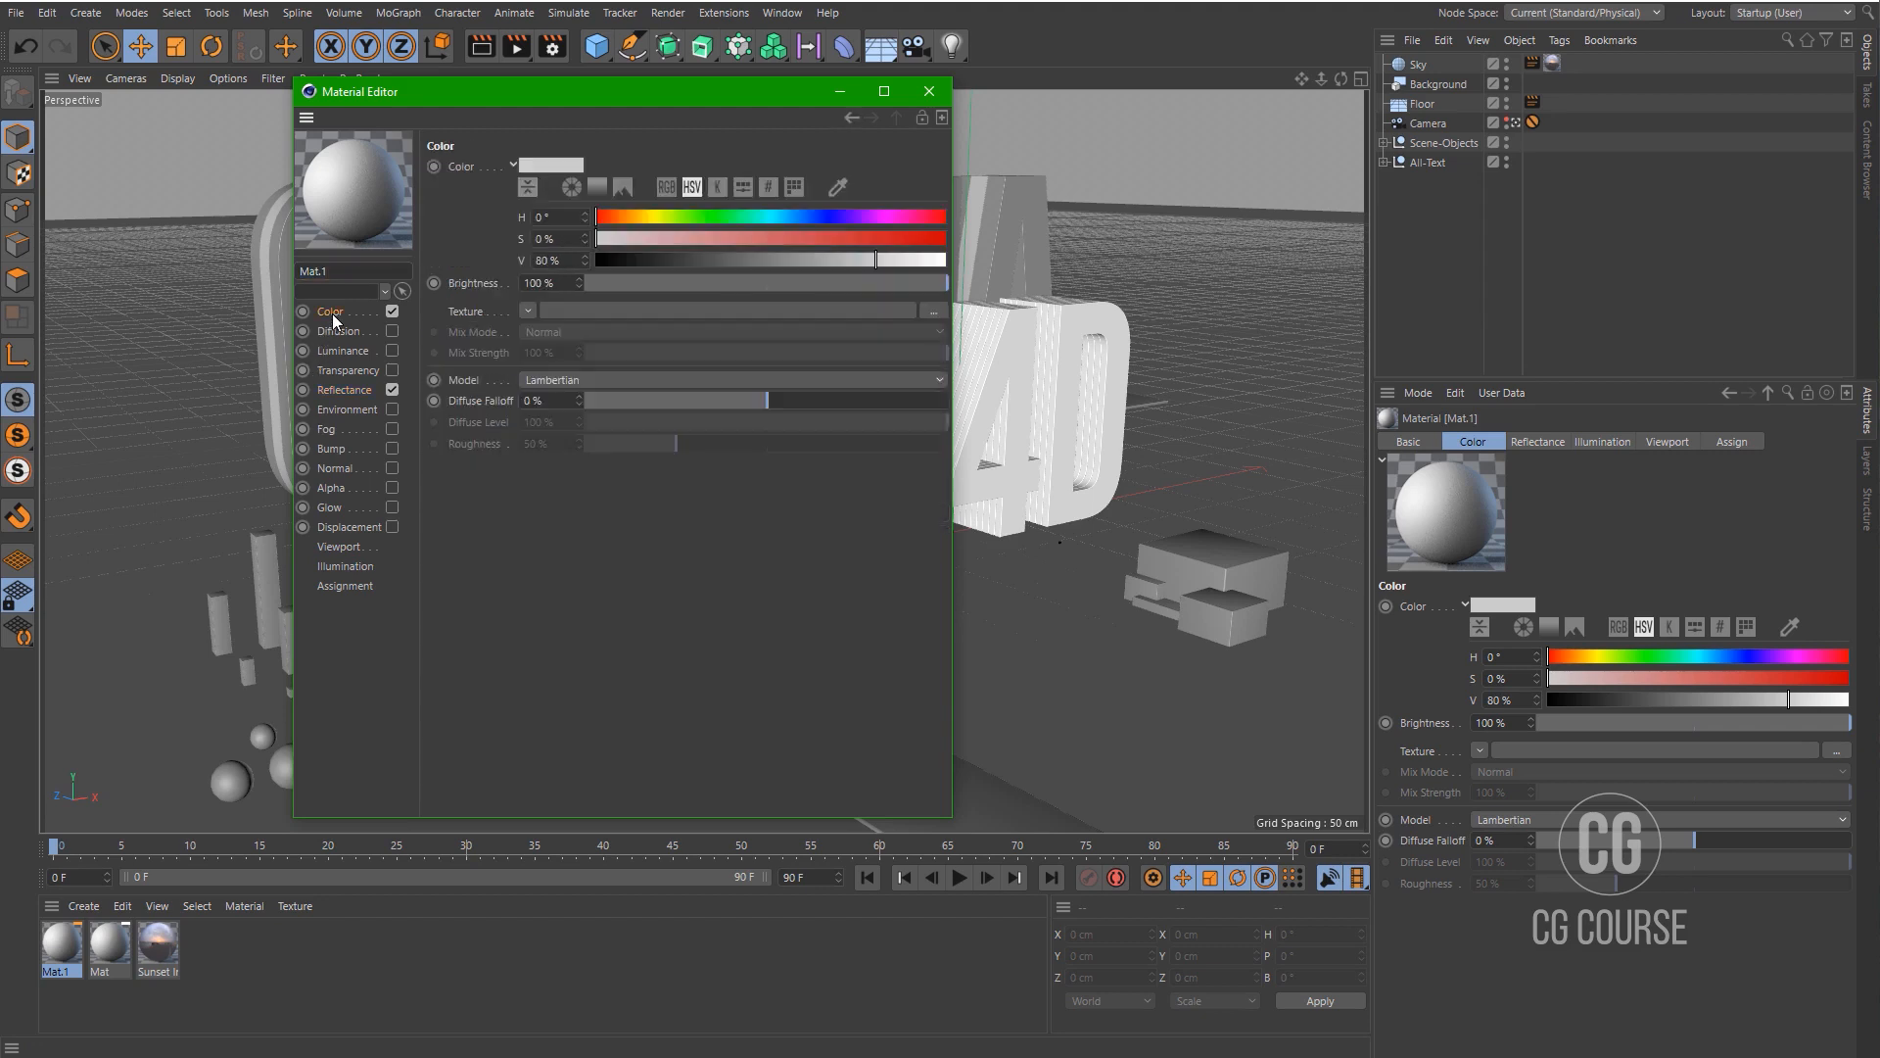
left_click(811, 216)
left_click(789, 238)
left_click(801, 216)
left_click_drag(813, 238, 946, 238)
left_click(916, 259)
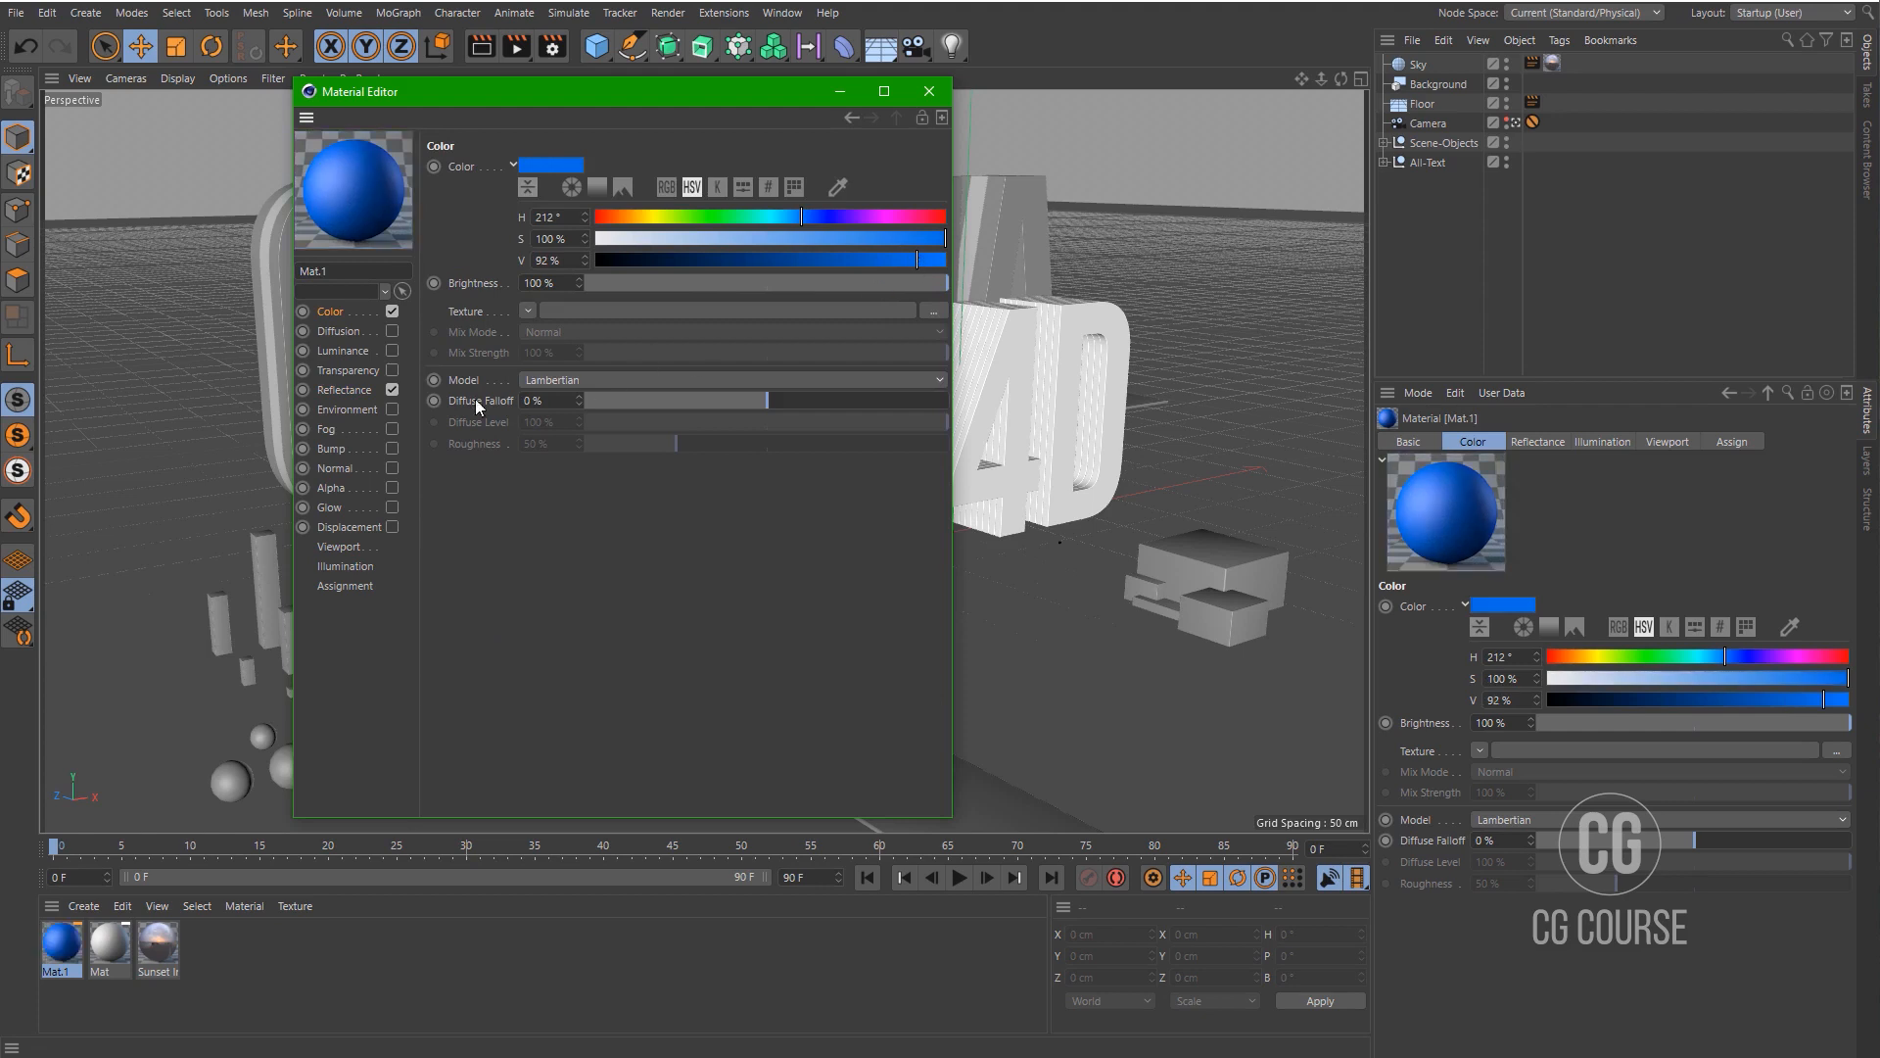
In the blue material's reflectance, disable the Default Specular layer and add a Beckmann layer.
left_click(359, 391)
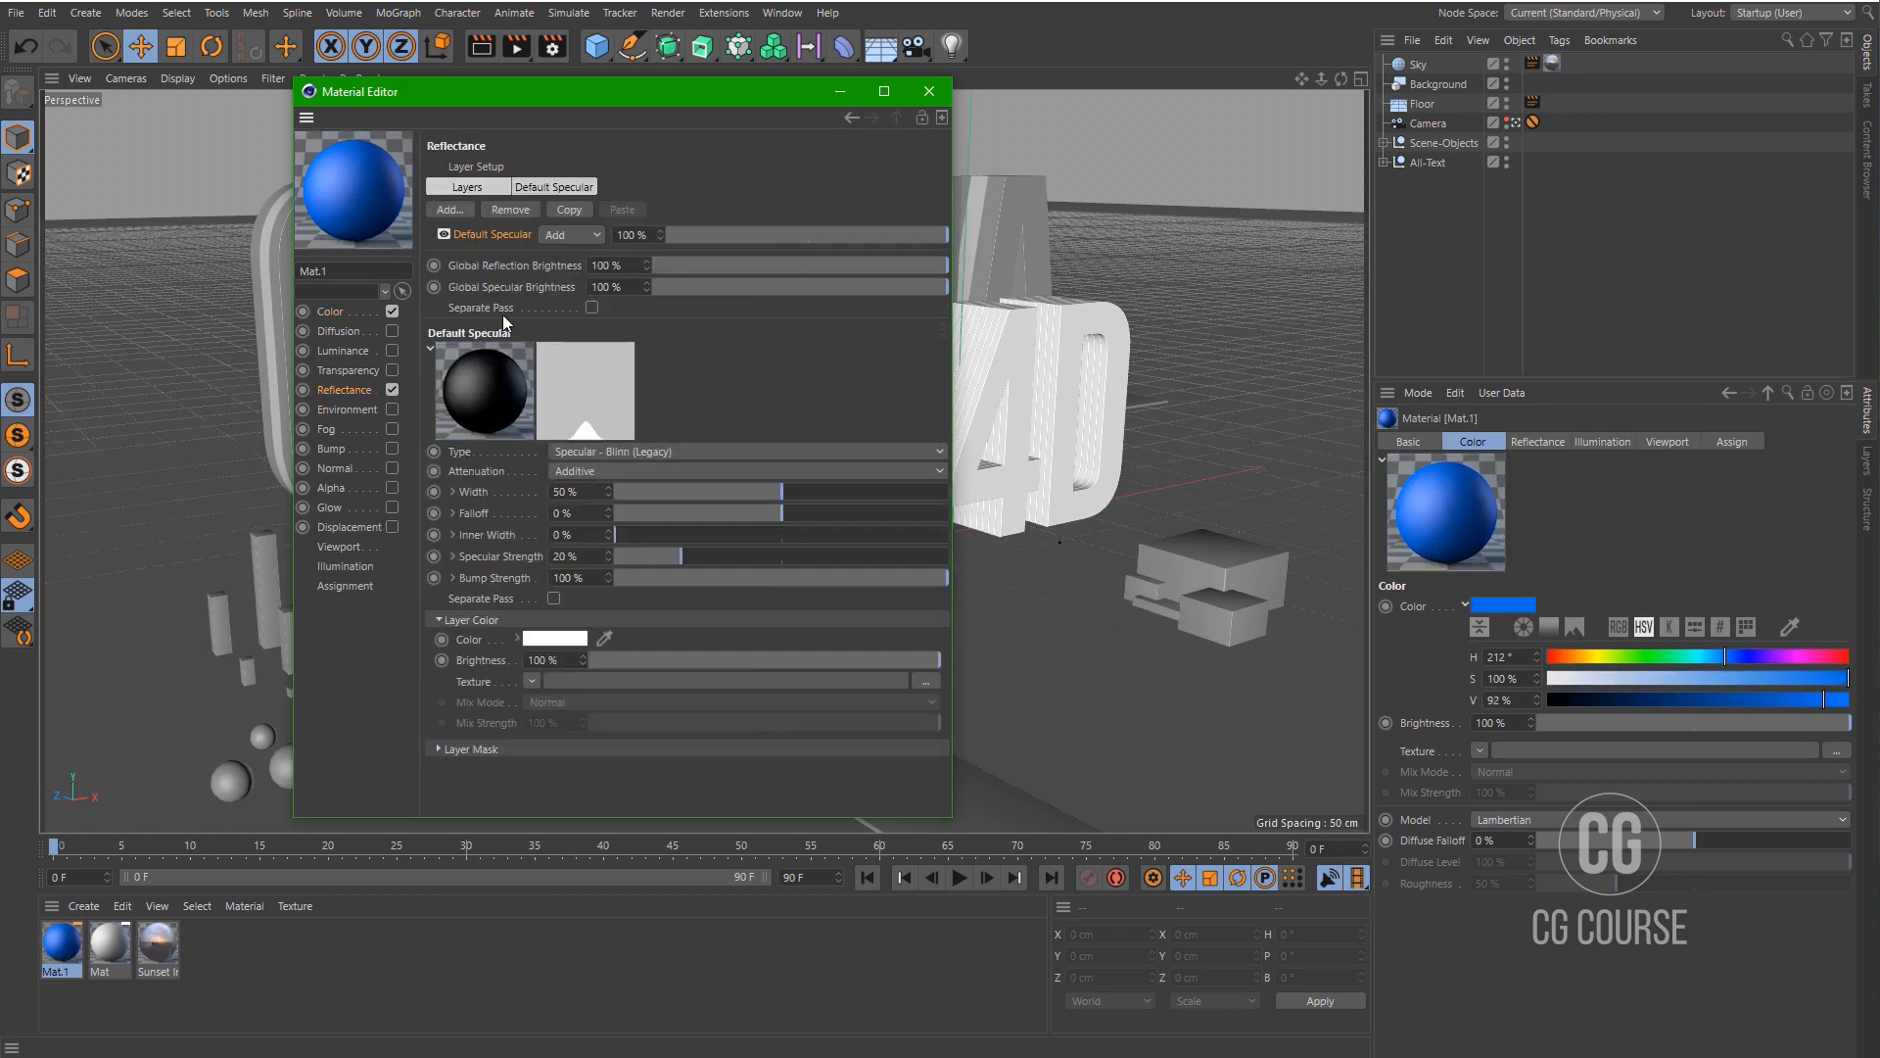
left_click(444, 234)
left_click(453, 212)
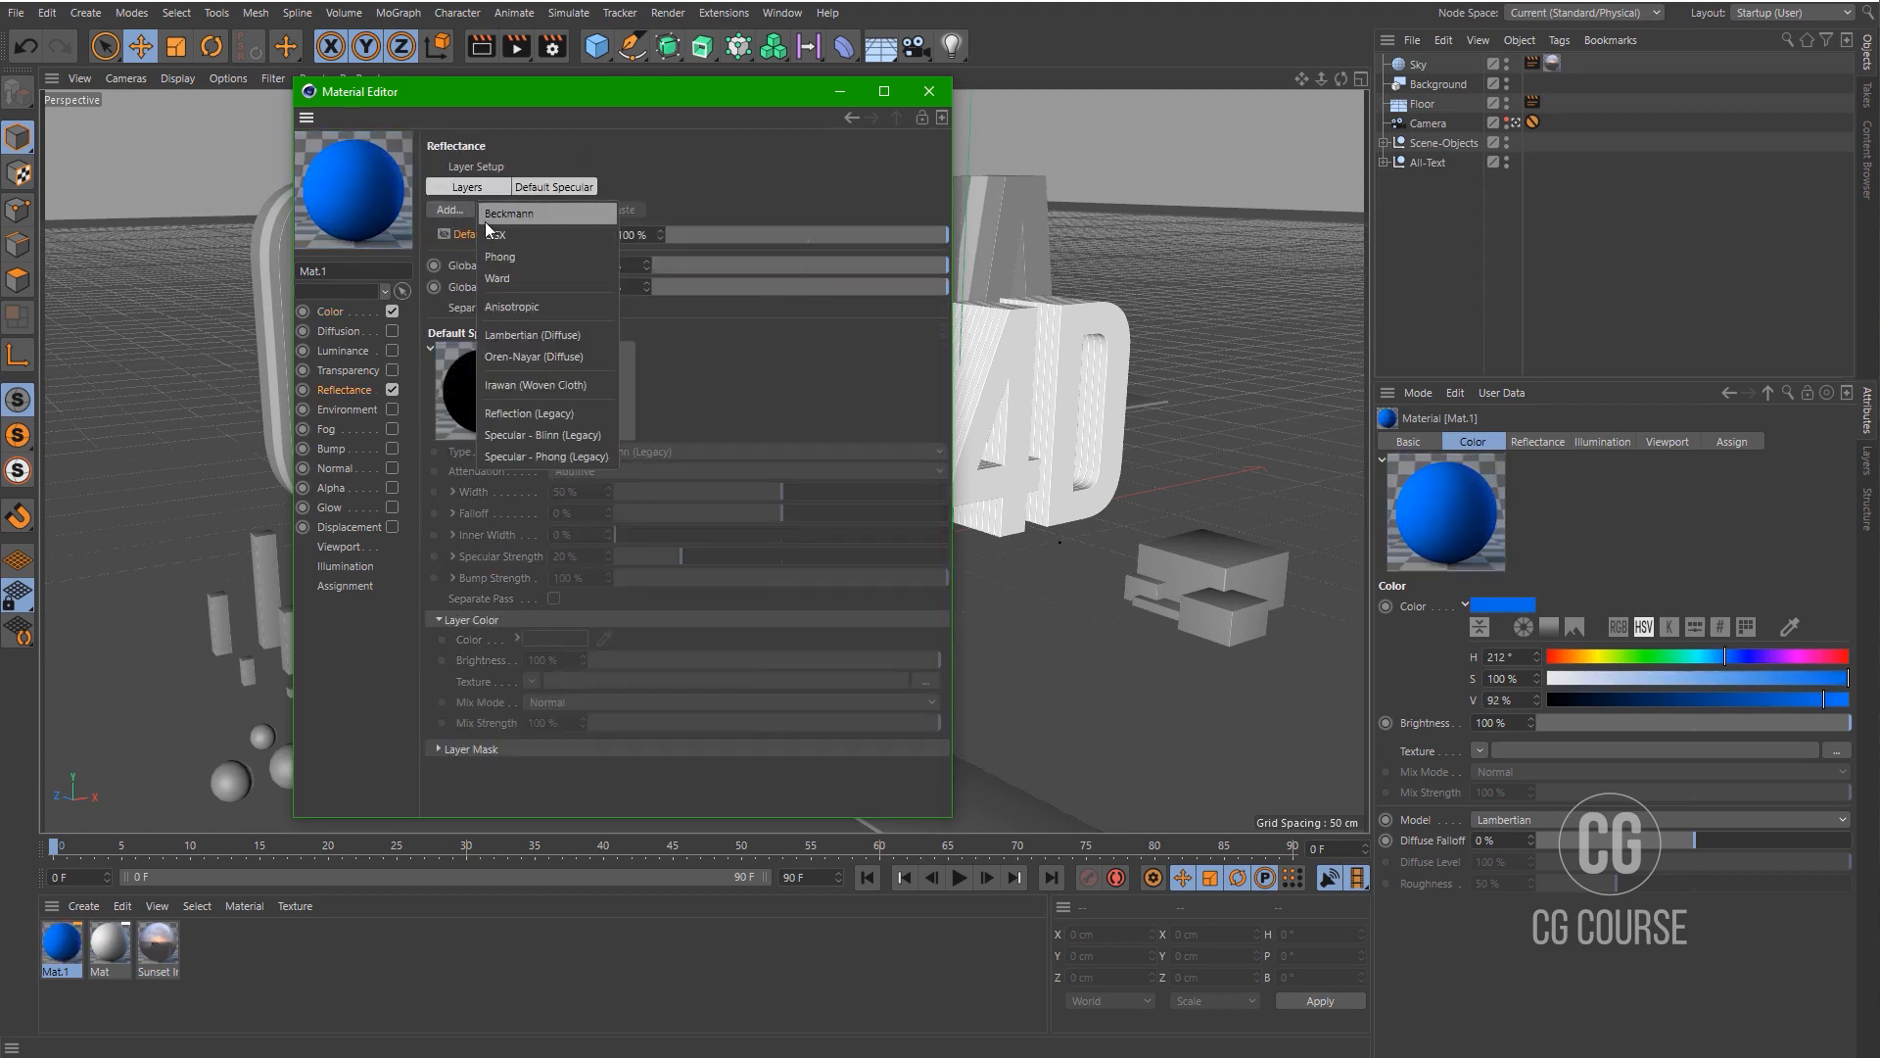
left_click(484, 221)
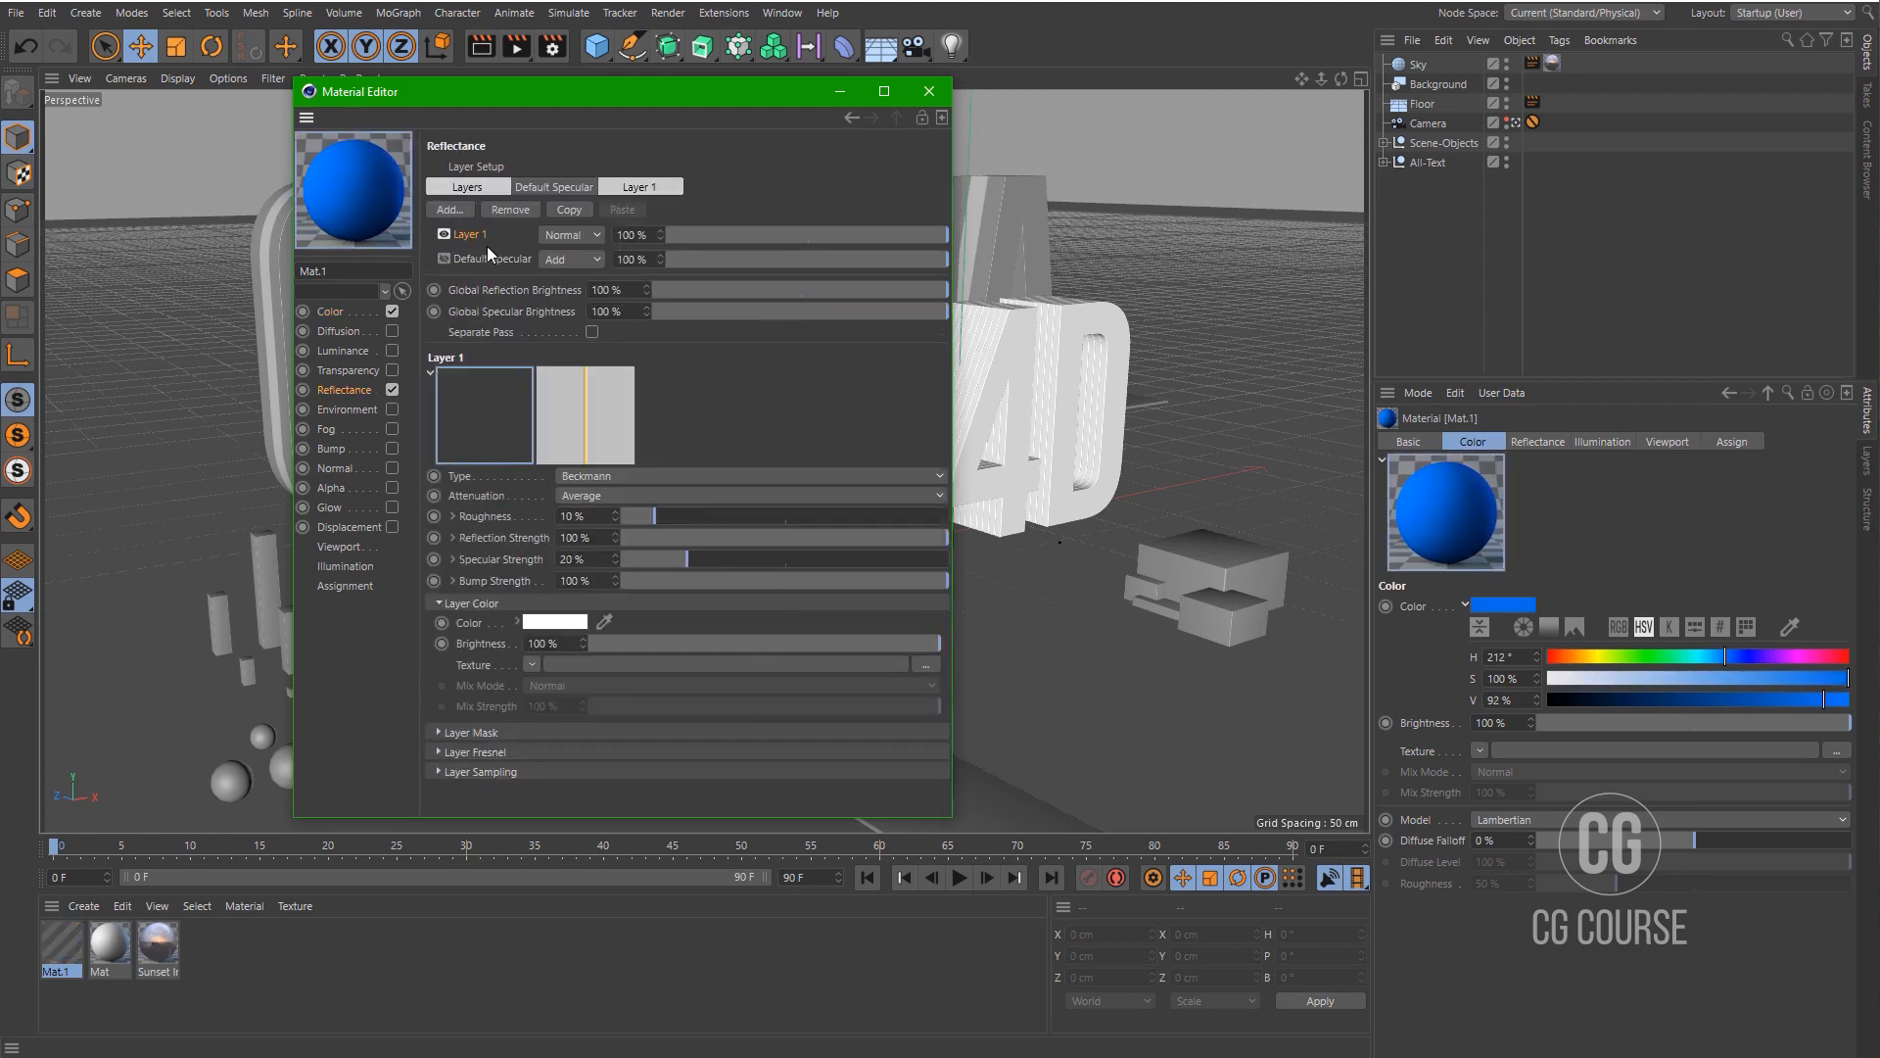
Set the Beckmann layer to roughness 1%, reflection strength 50%, specular and bump strength 0%, and layer color brightness 50%.
left_click(785, 539)
left_click_drag(789, 578, 526, 593)
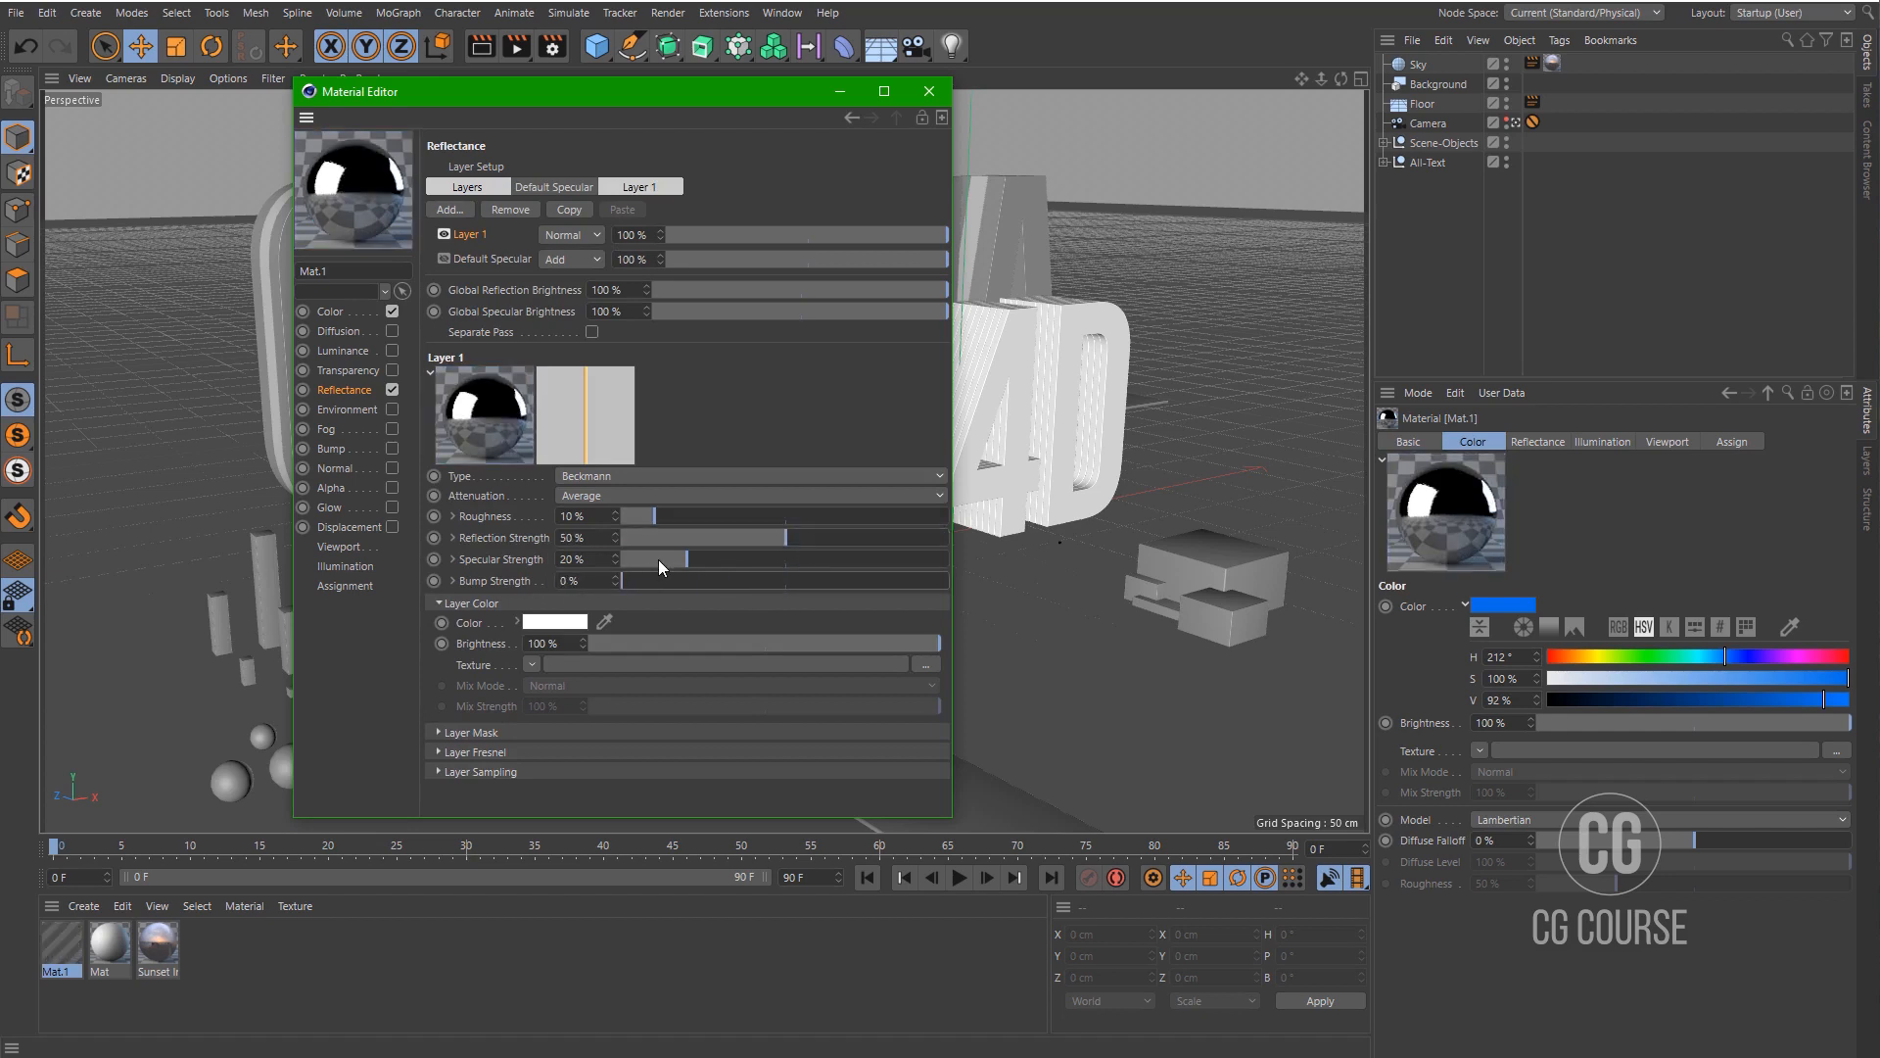
left_click_drag(658, 560, 544, 562)
left_click_drag(642, 521, 625, 519)
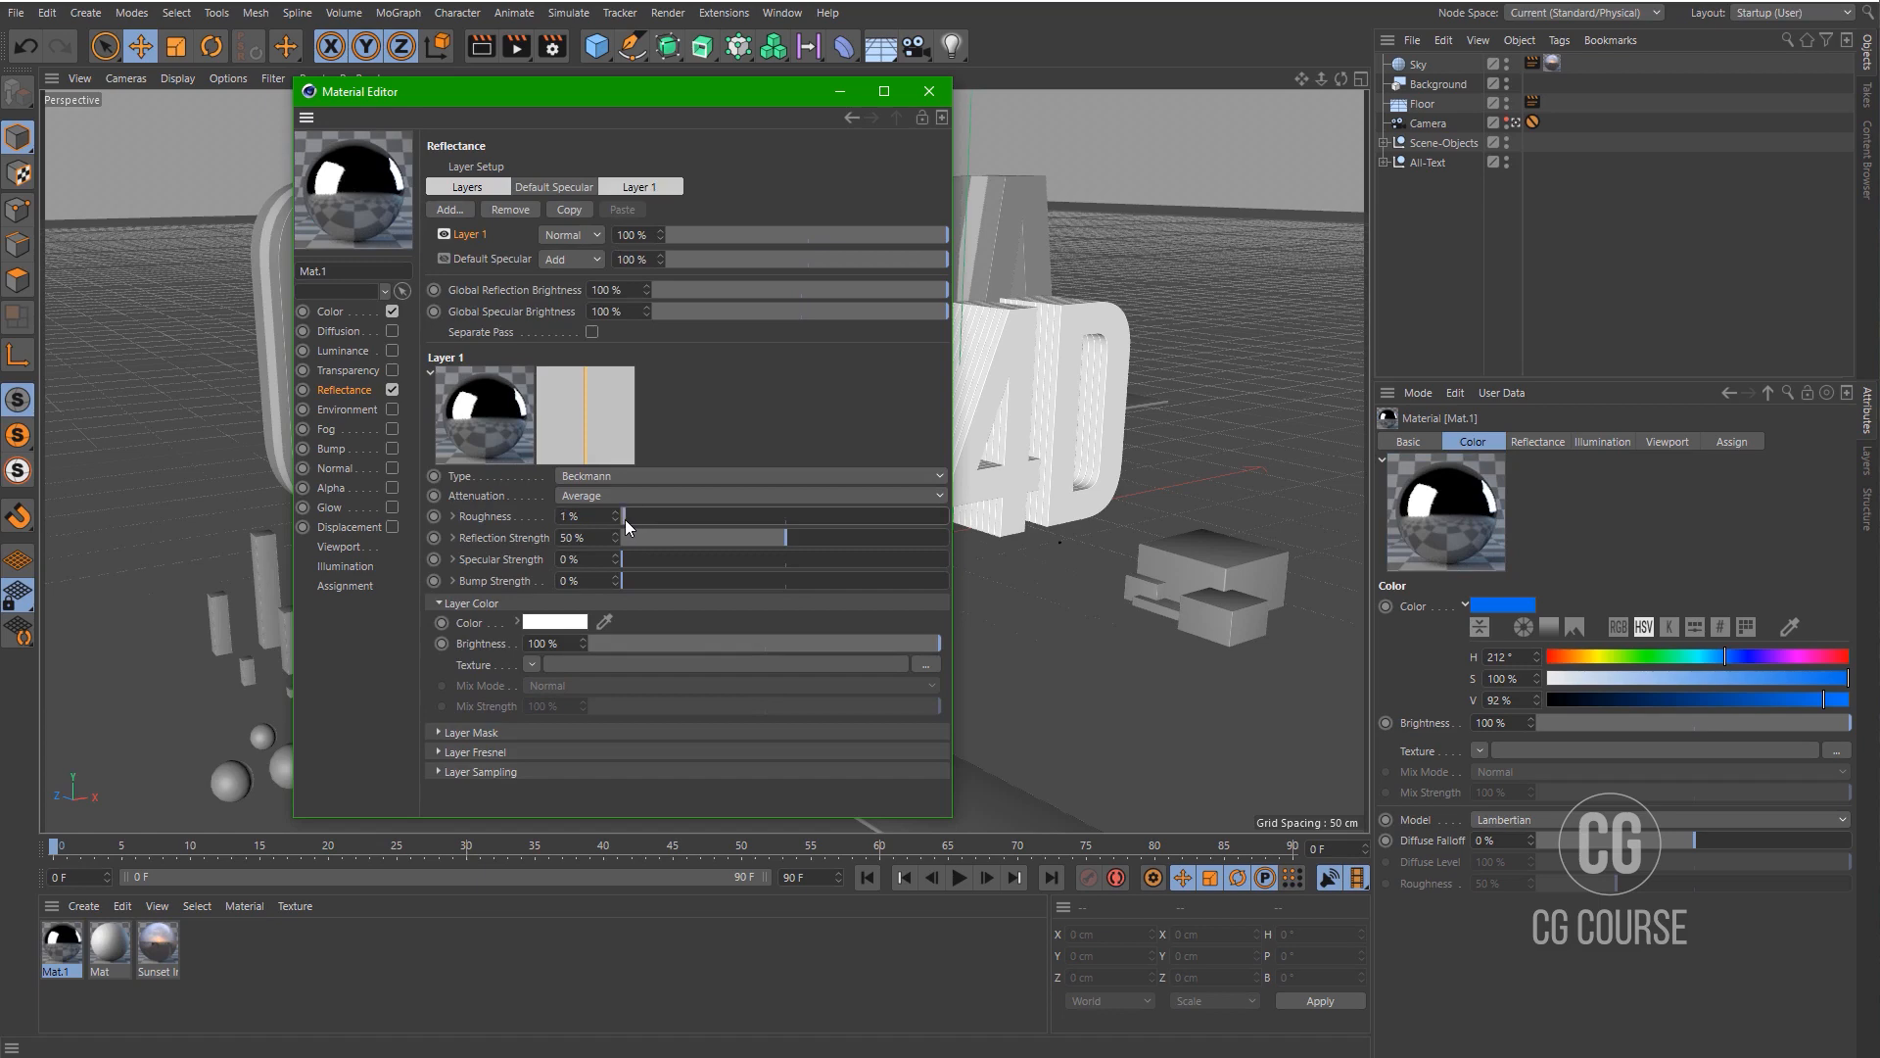
left_click(764, 650)
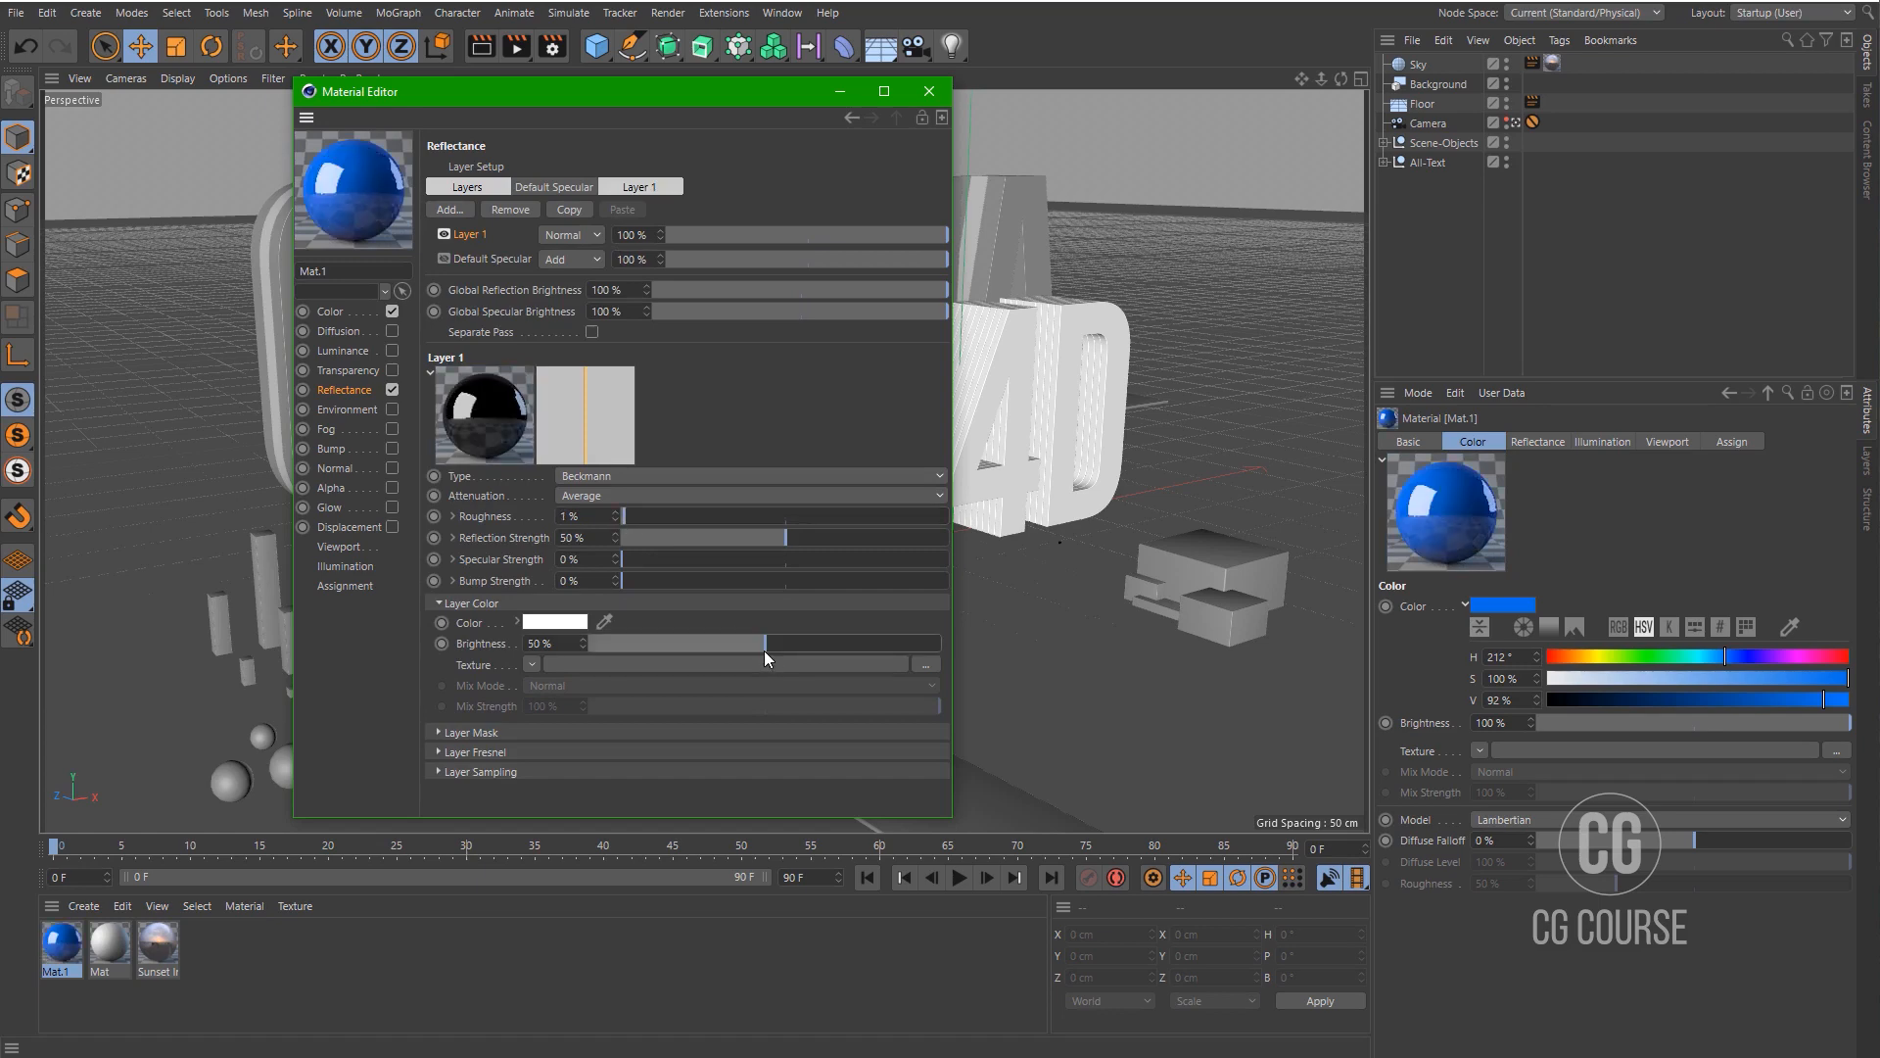
left_click(929, 91)
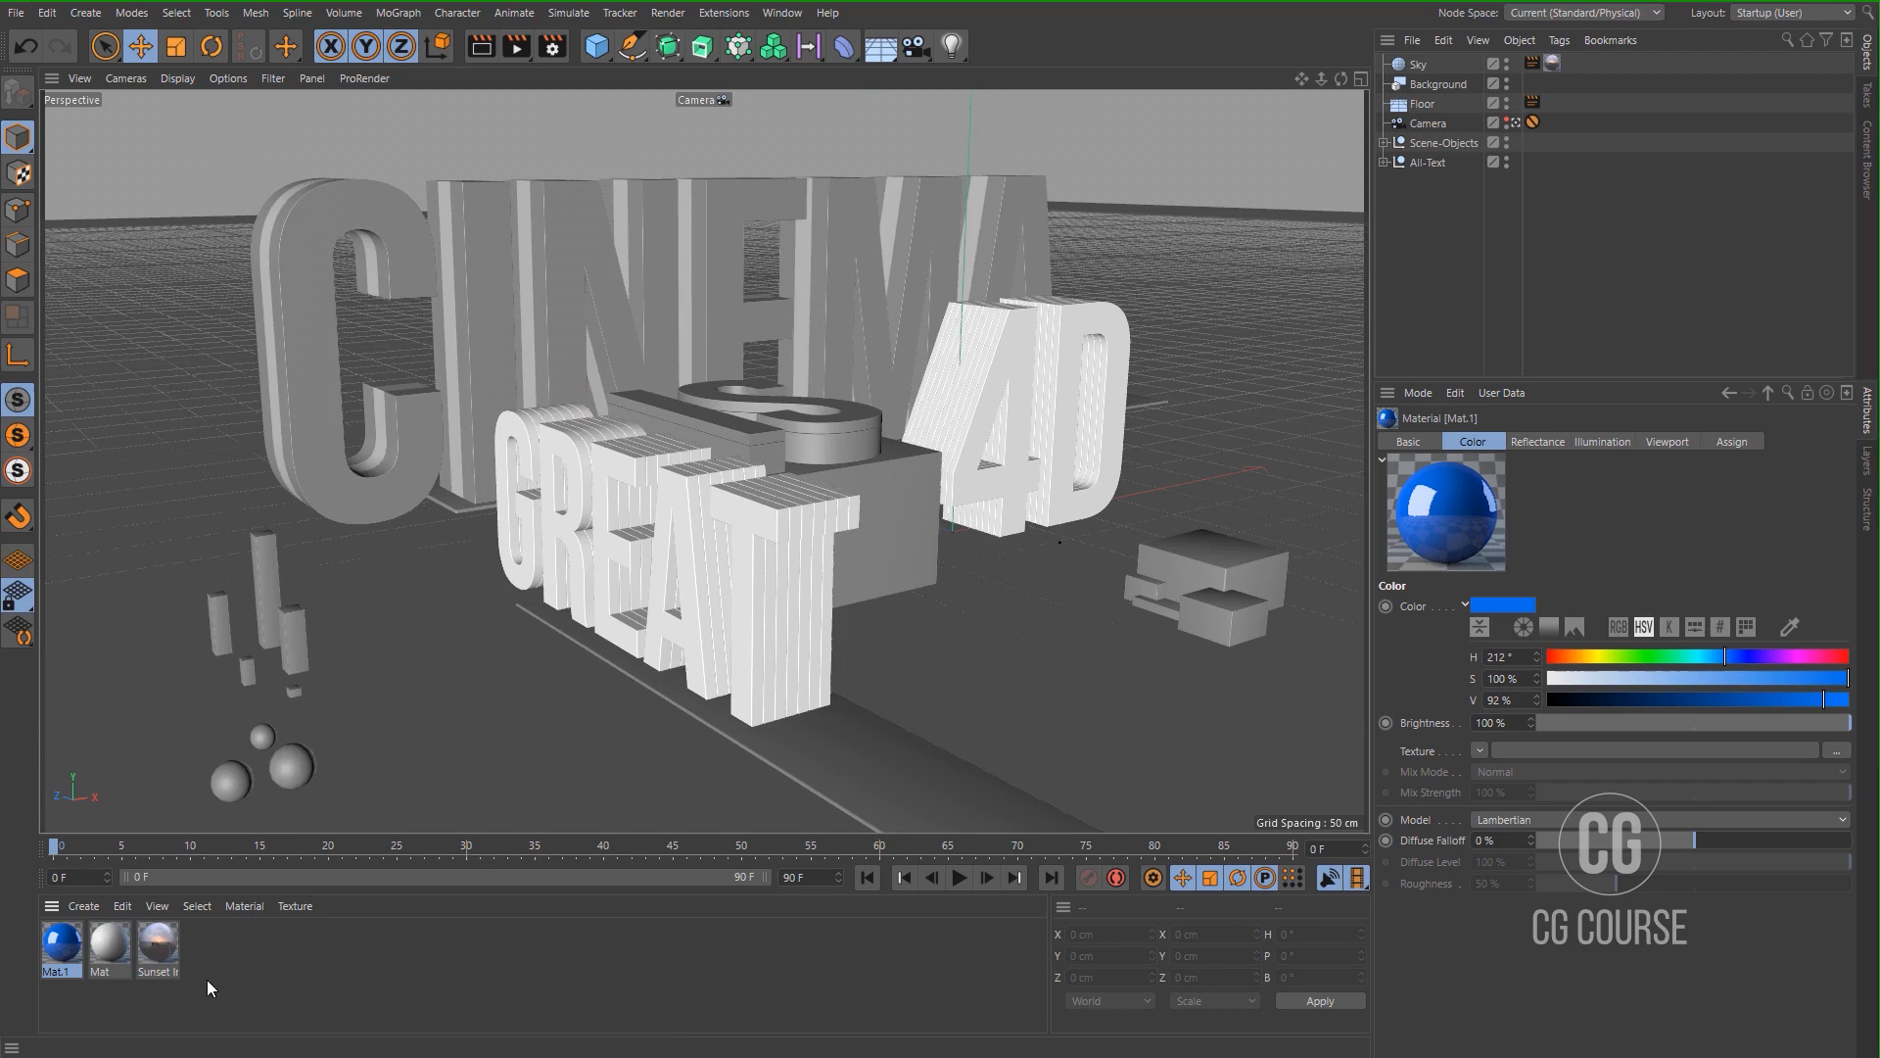
Duplicate the blue material and change the copy's color hue to 39° for a yellow-orange.
left_click_drag(68, 953, 89, 947, "ctrl")
double_click(108, 946)
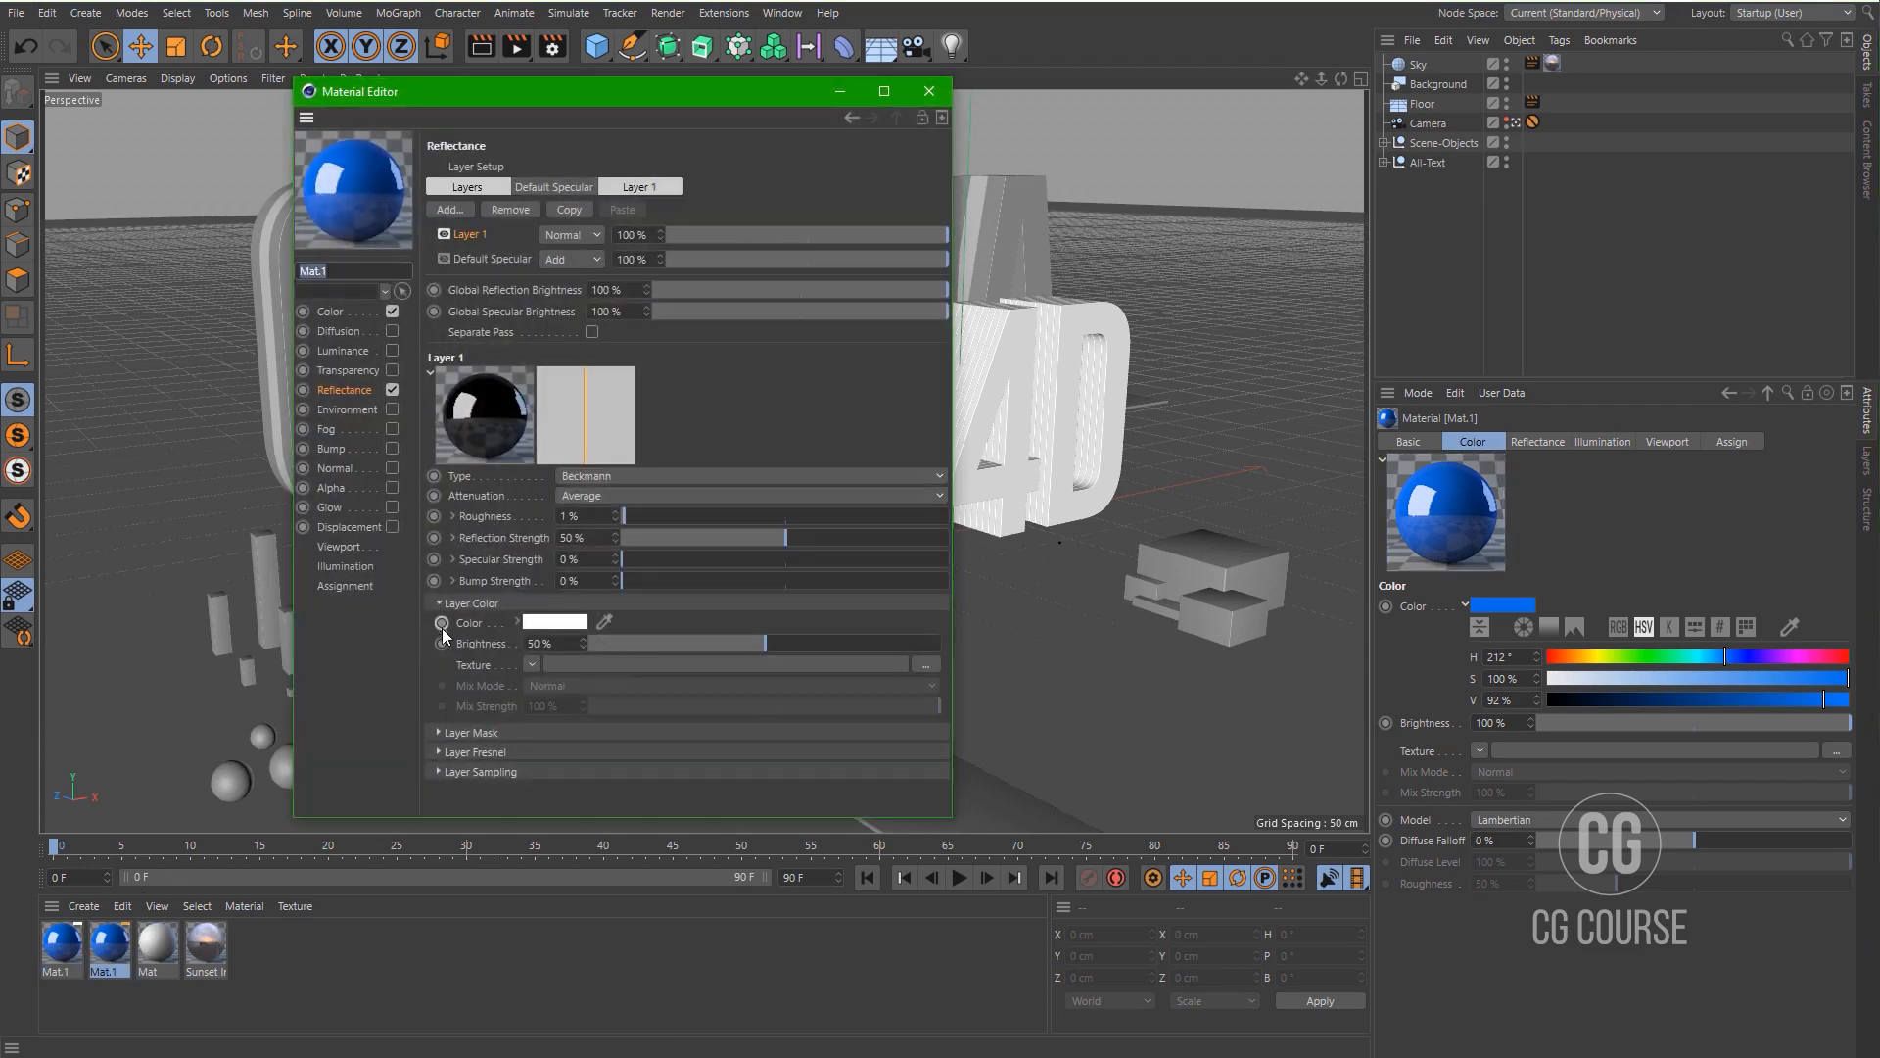
left_click(333, 311)
left_click_drag(677, 220, 651, 223)
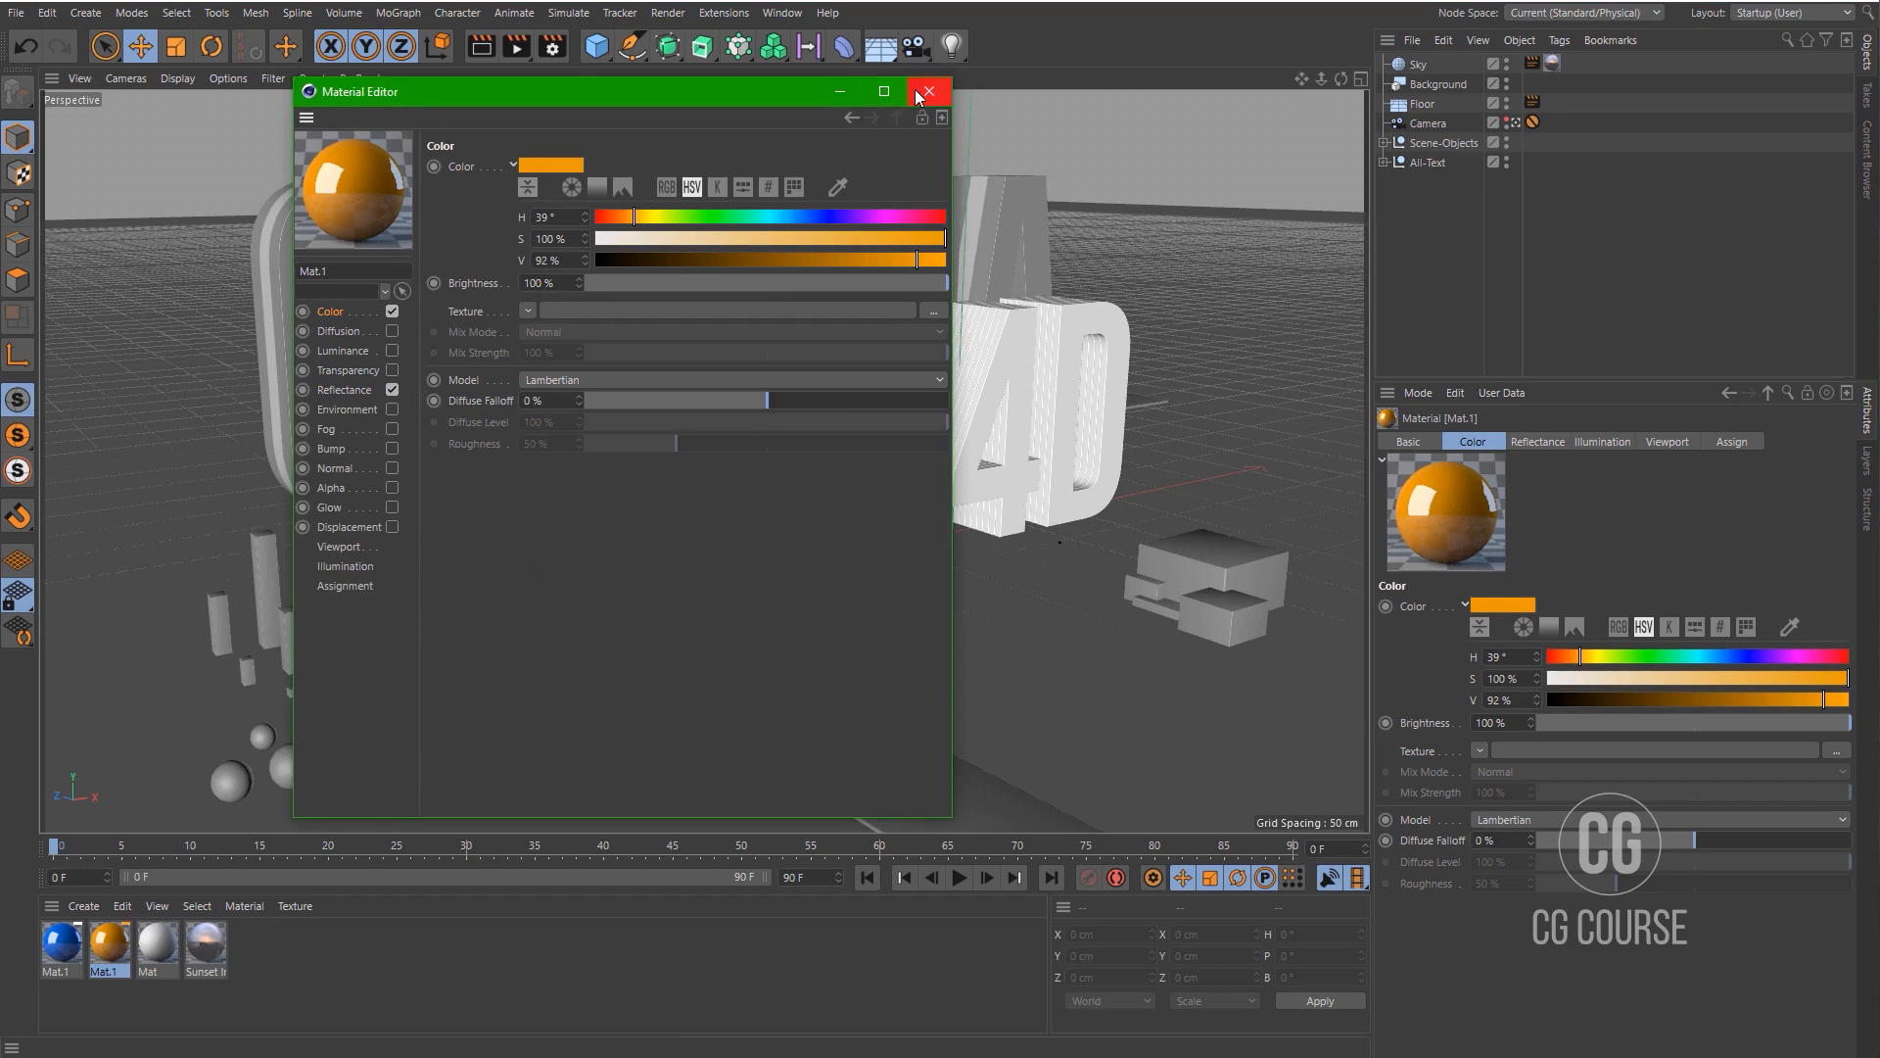
left_click(927, 92)
Duplicate the yellow-orange material and reduce the copy's color saturation to 8% for an off-white.
left_click_drag(129, 938, 147, 945, "ctrl")
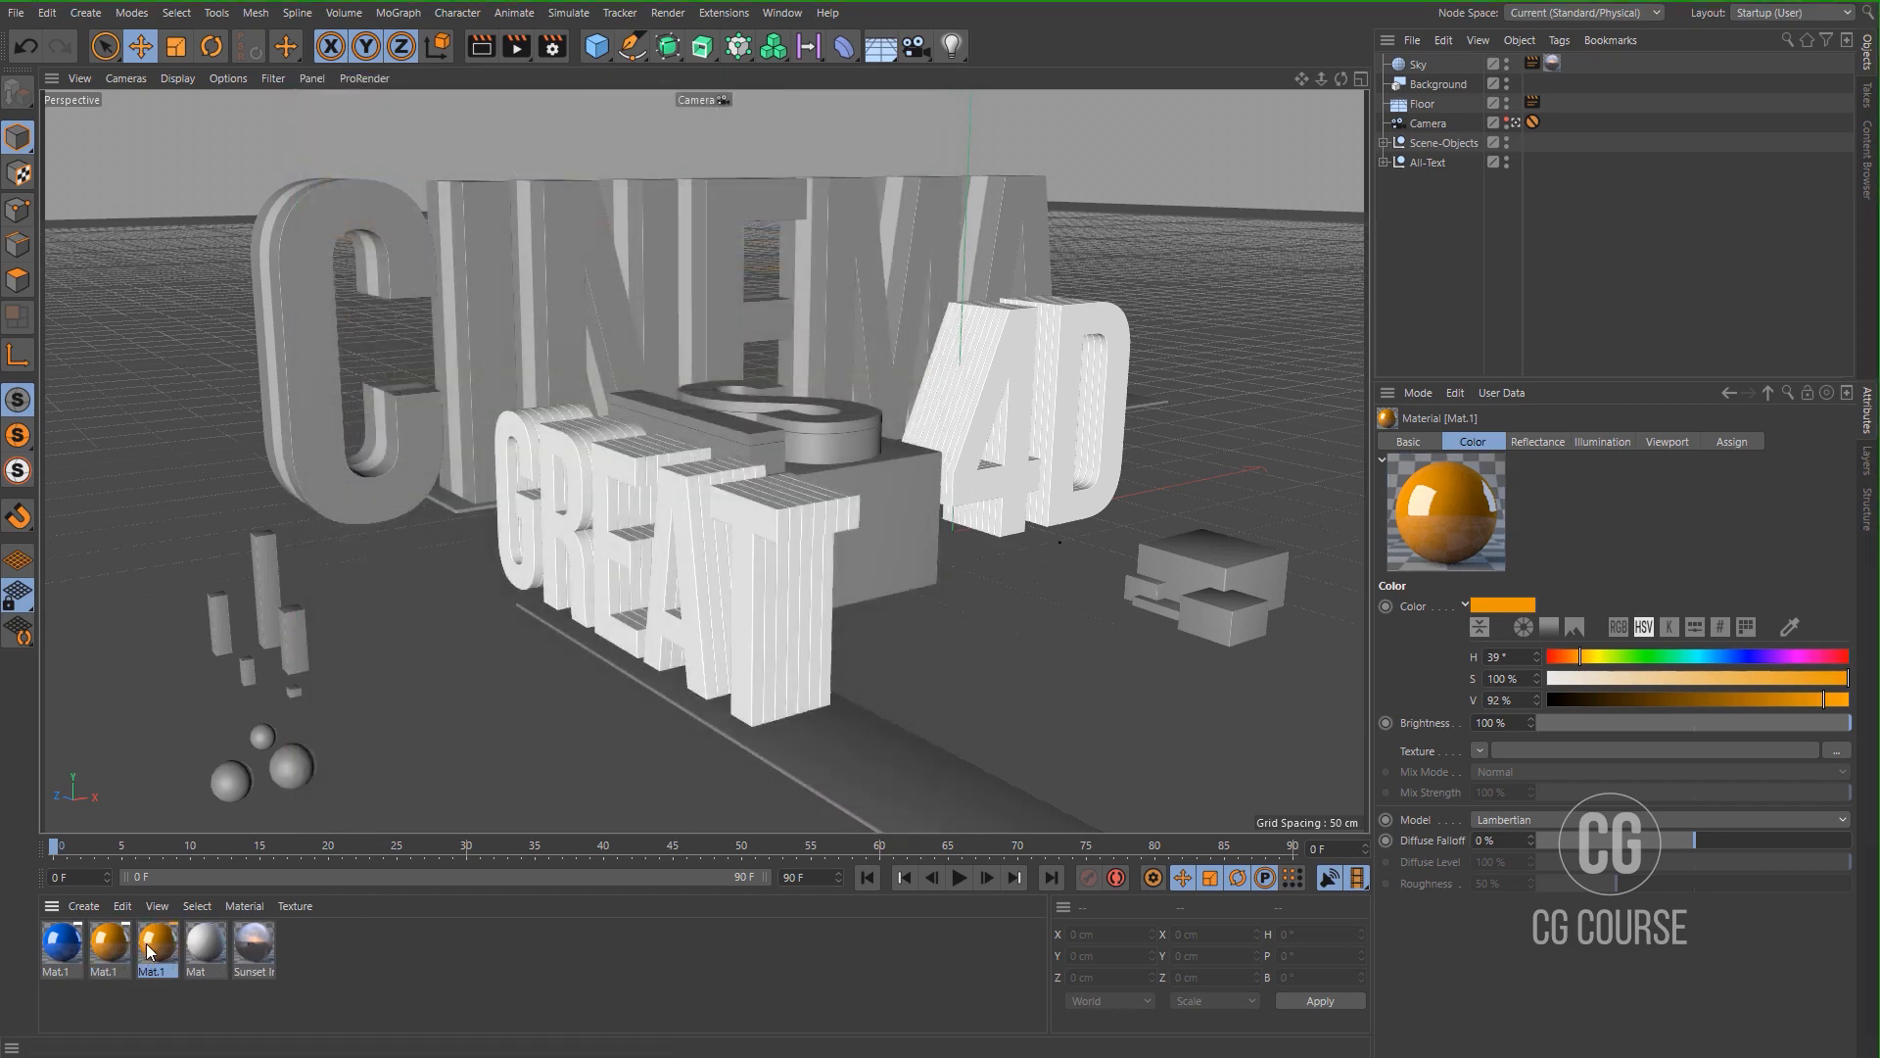
double_click(152, 945)
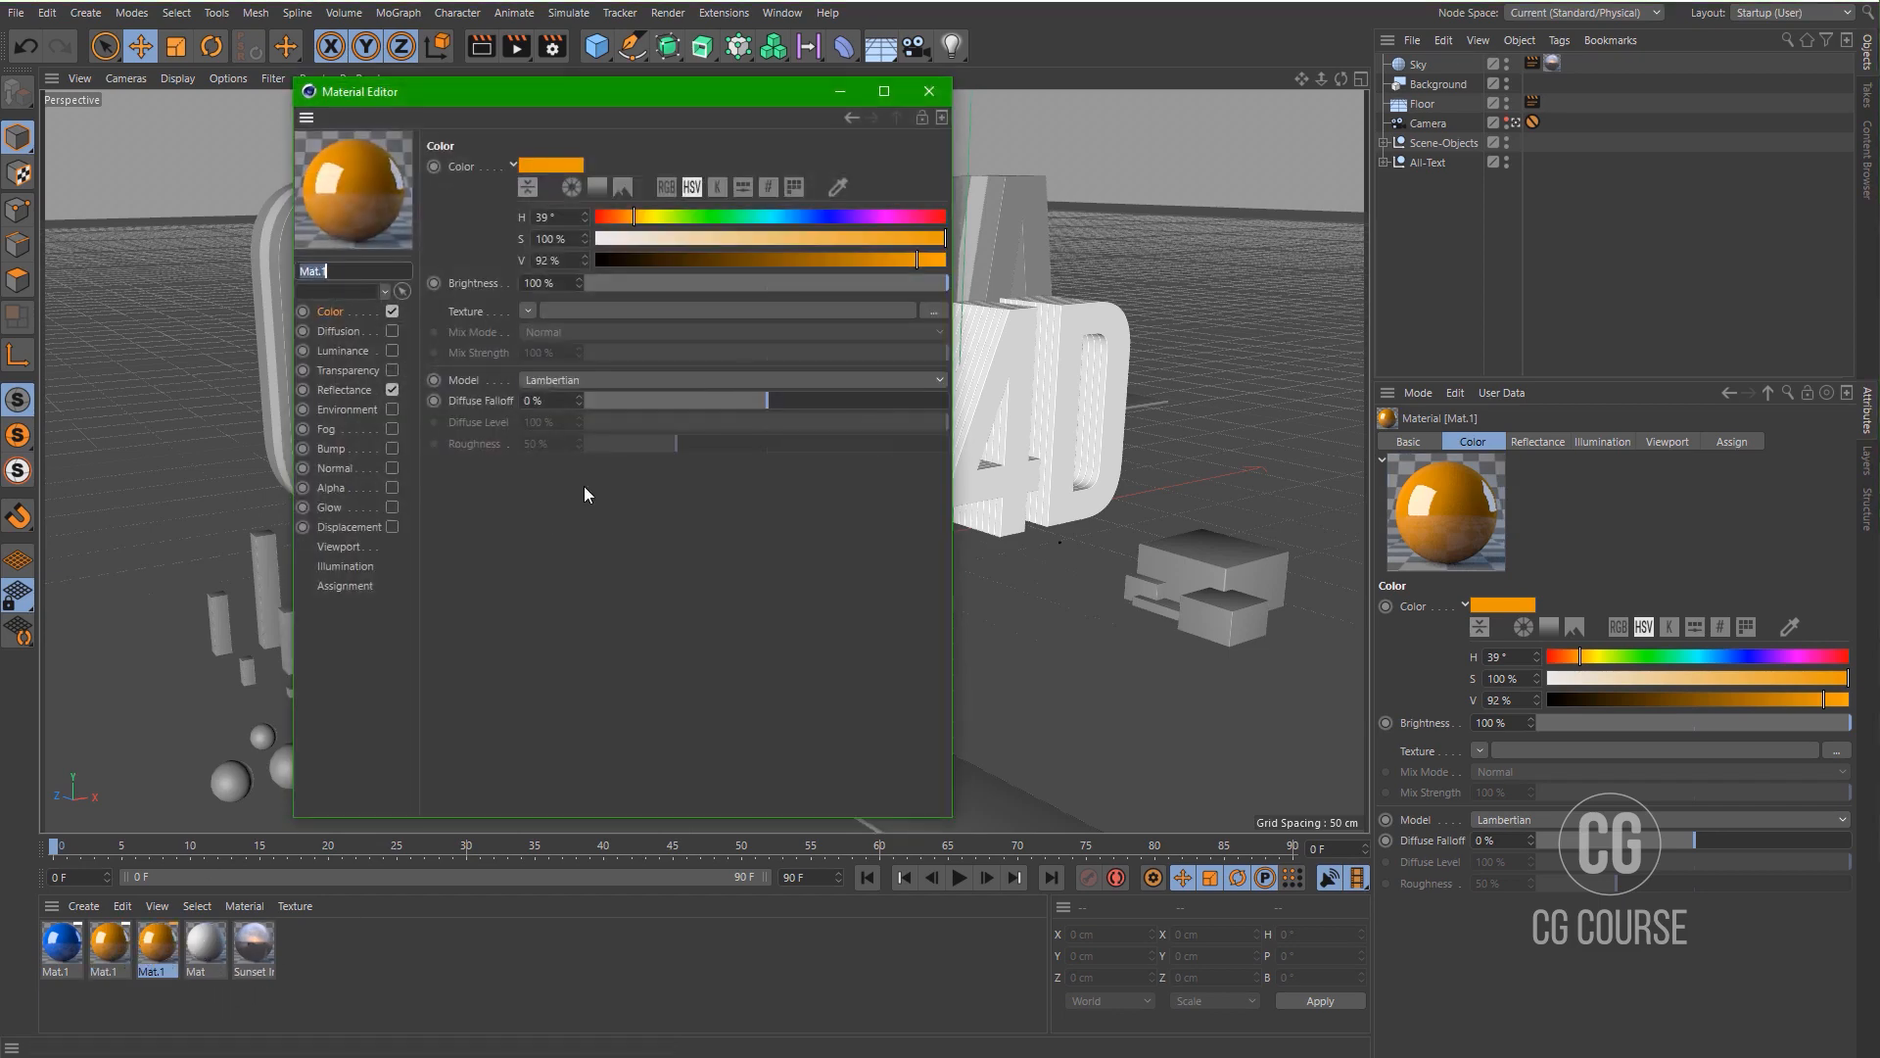
left_click(621, 240)
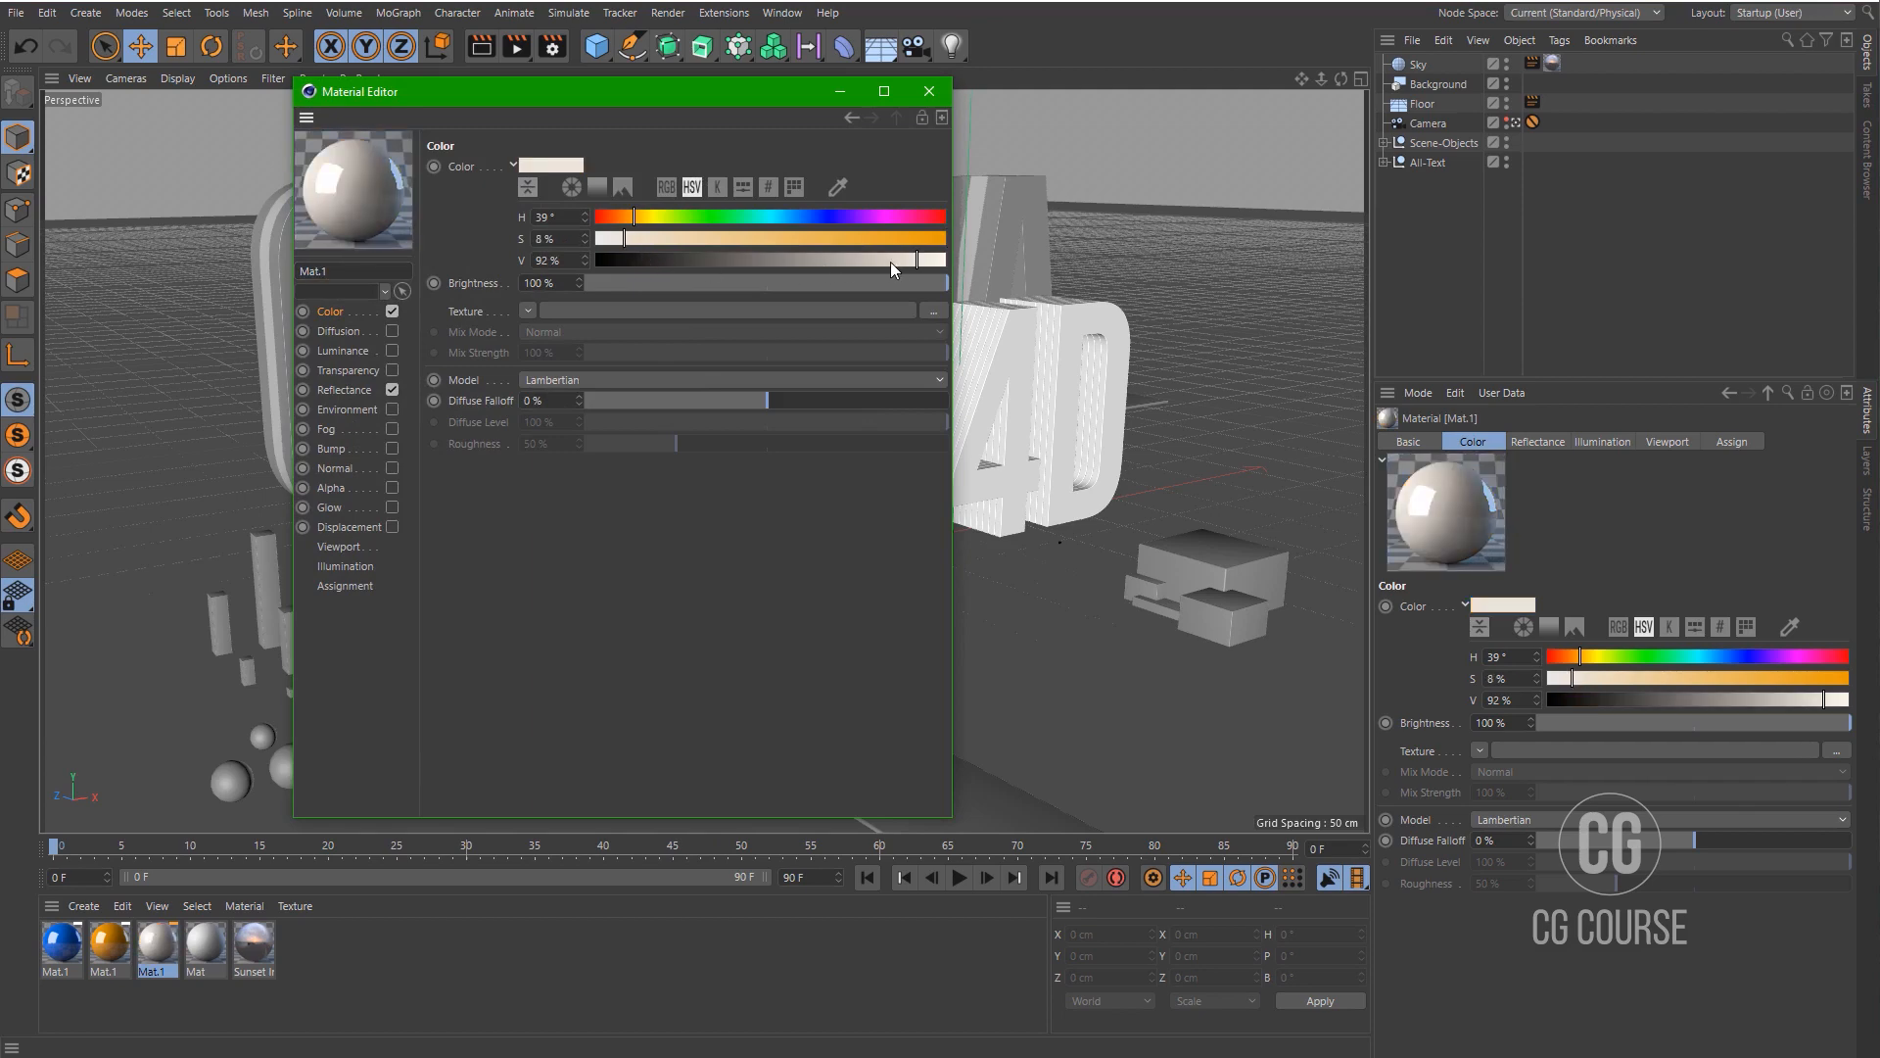
left_click(928, 91)
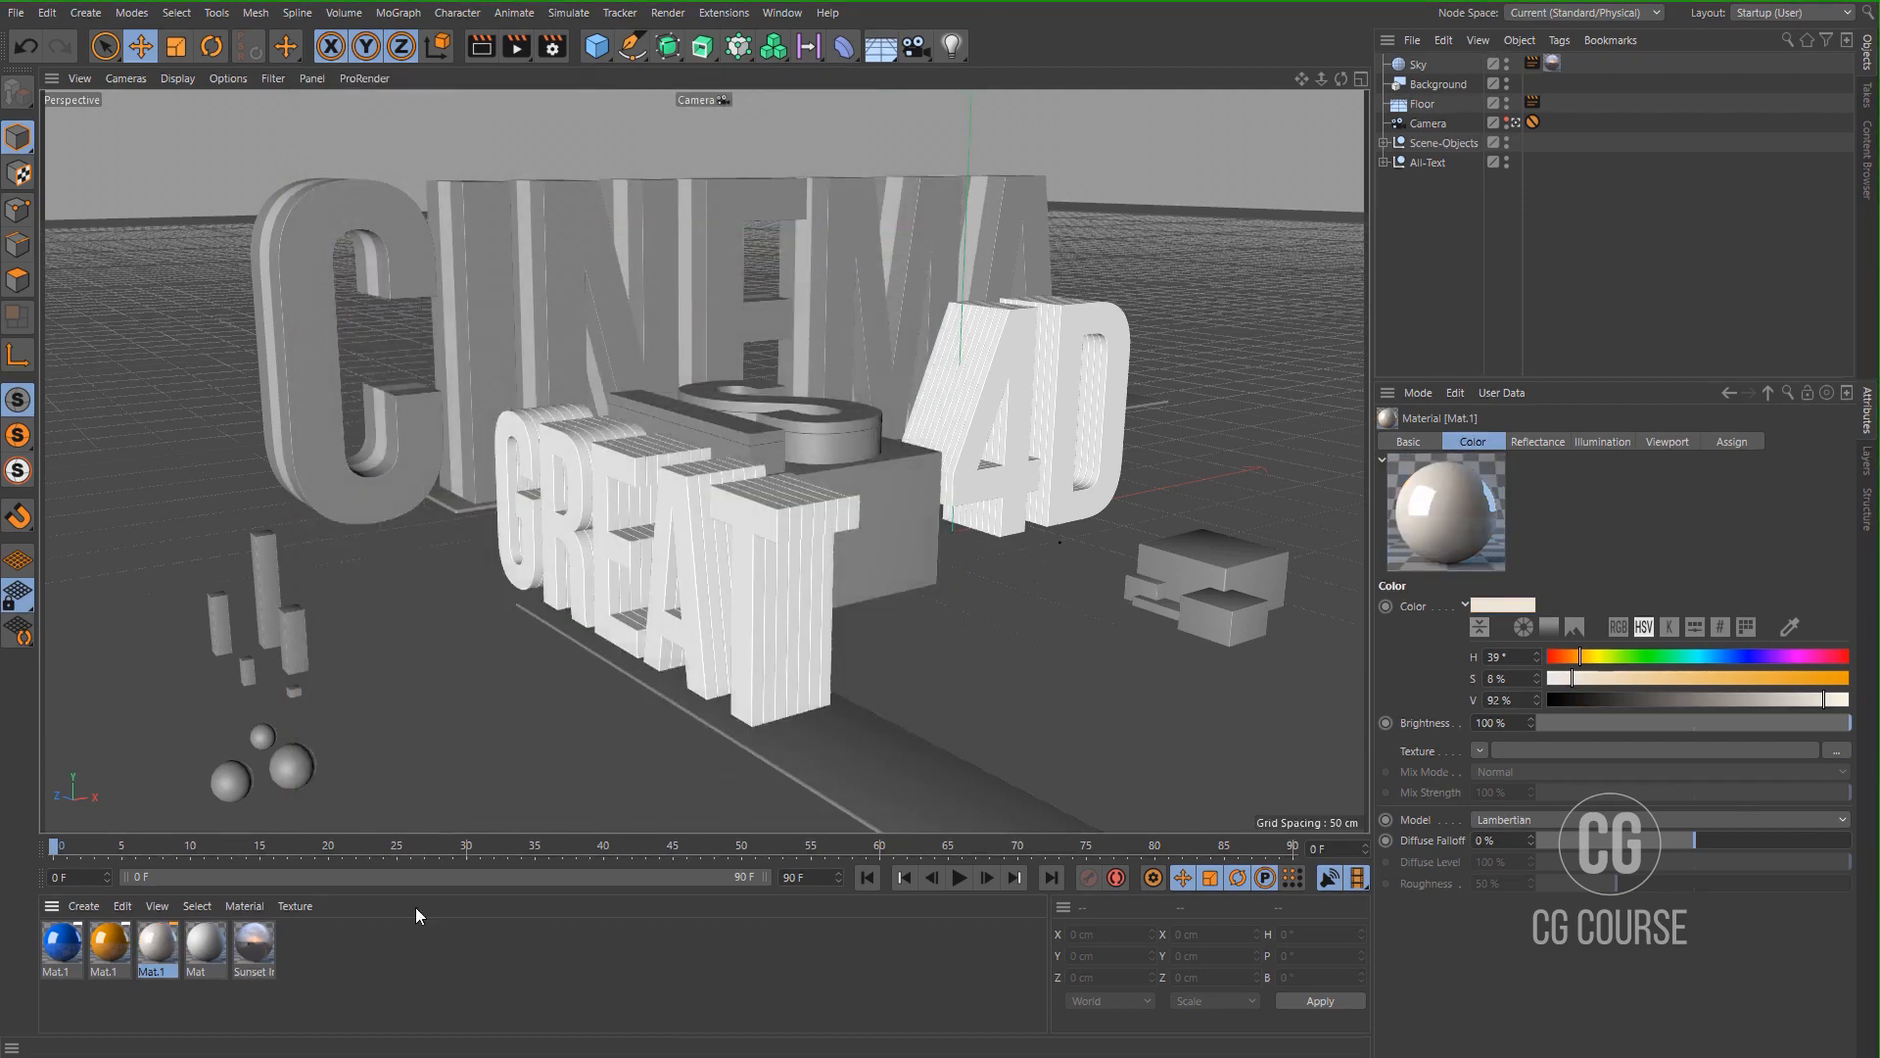
Duplicate the off-white material and set the copy's color to hue 21° and saturation 68%.
left_click_drag(172, 943, 194, 946, "ctrl")
double_click(196, 946)
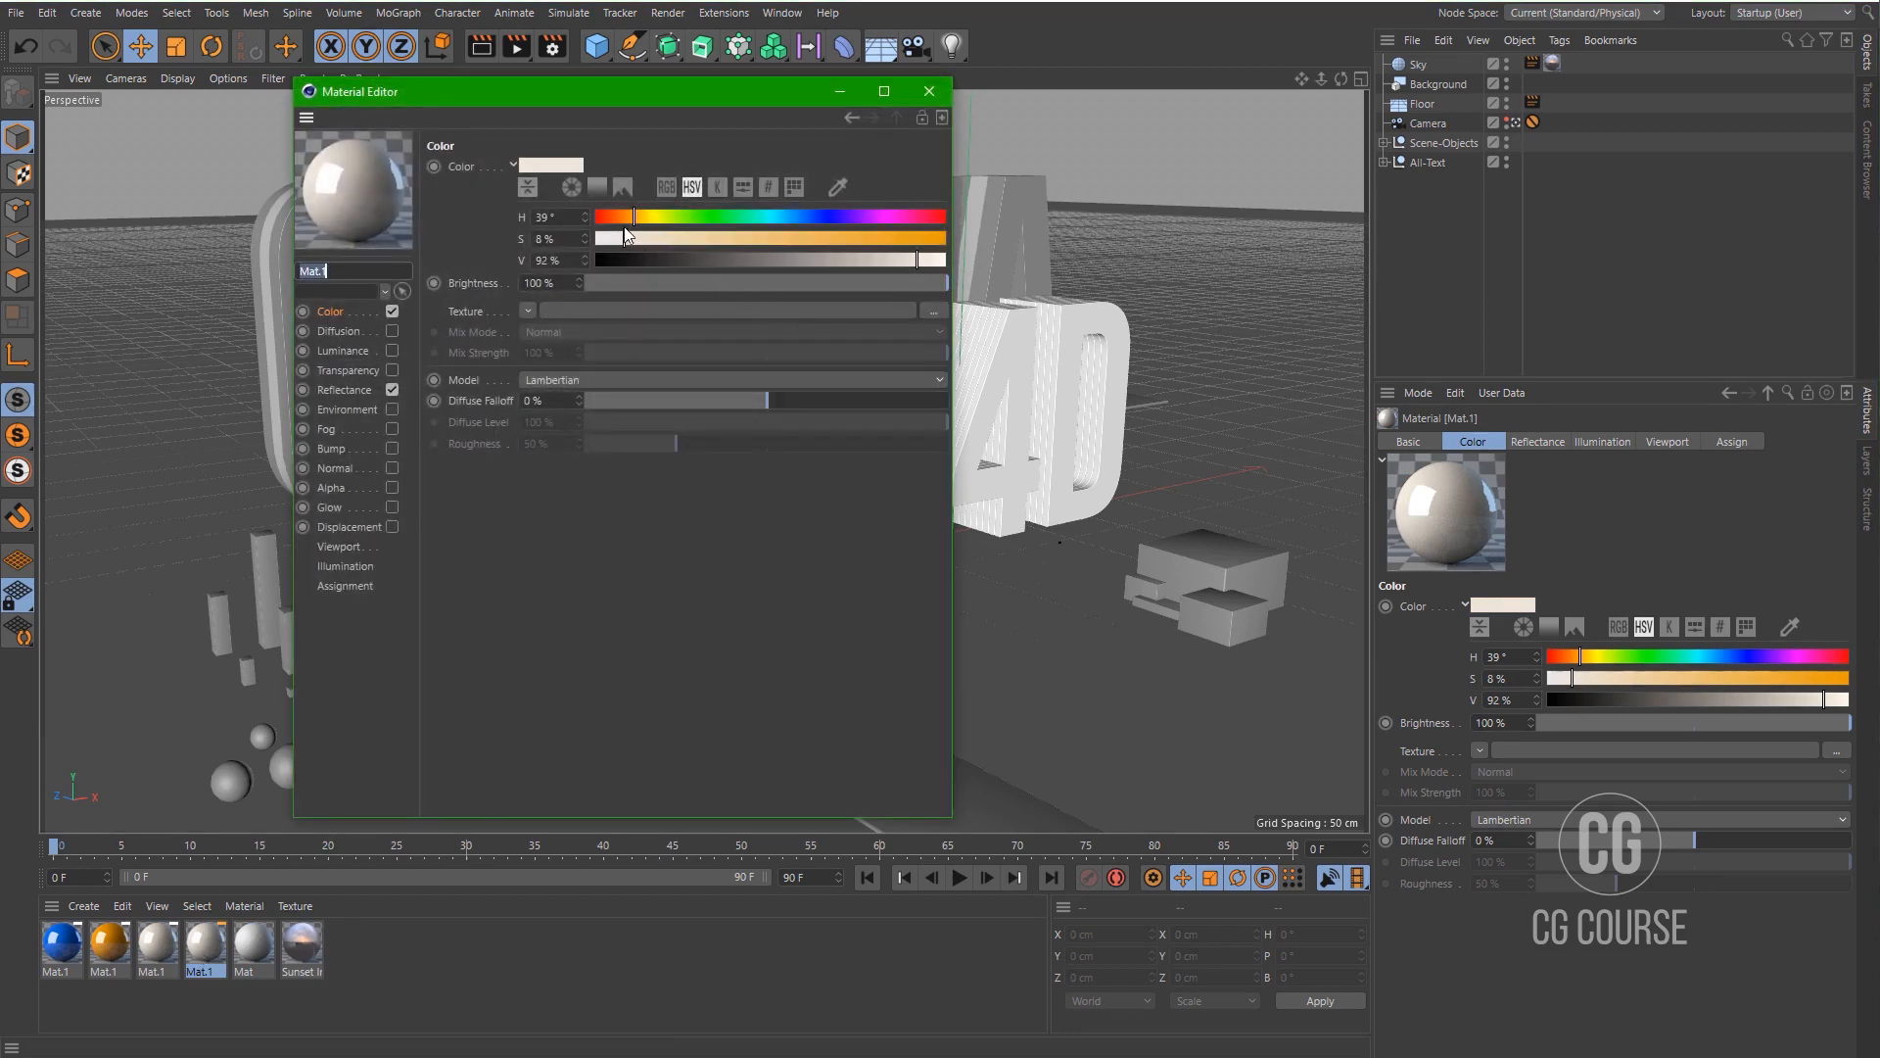
left_click_drag(634, 217, 616, 217)
left_click(840, 238)
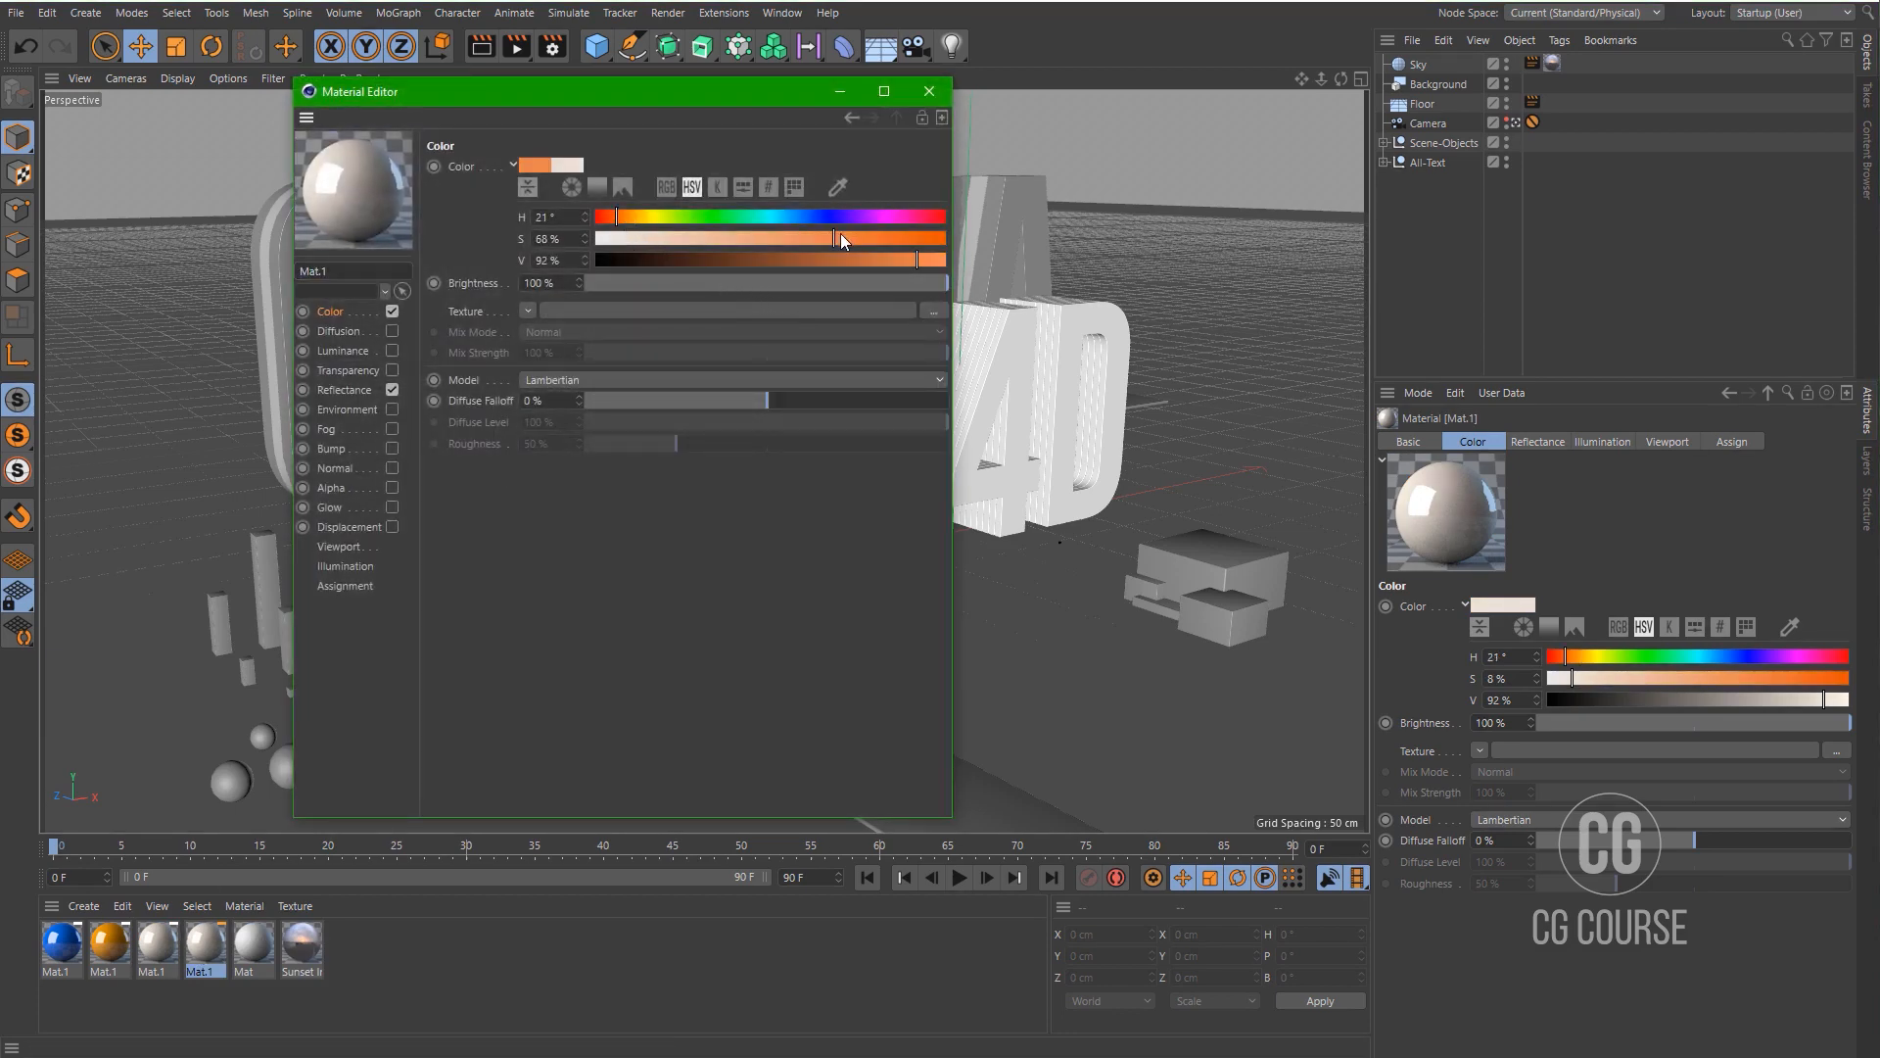
left_click(930, 91)
Expand the All-Text and Cinema groups, enlarge the object list and apply the blue material to Cinema-Front and Cinema-Back.
left_click(1034, 612)
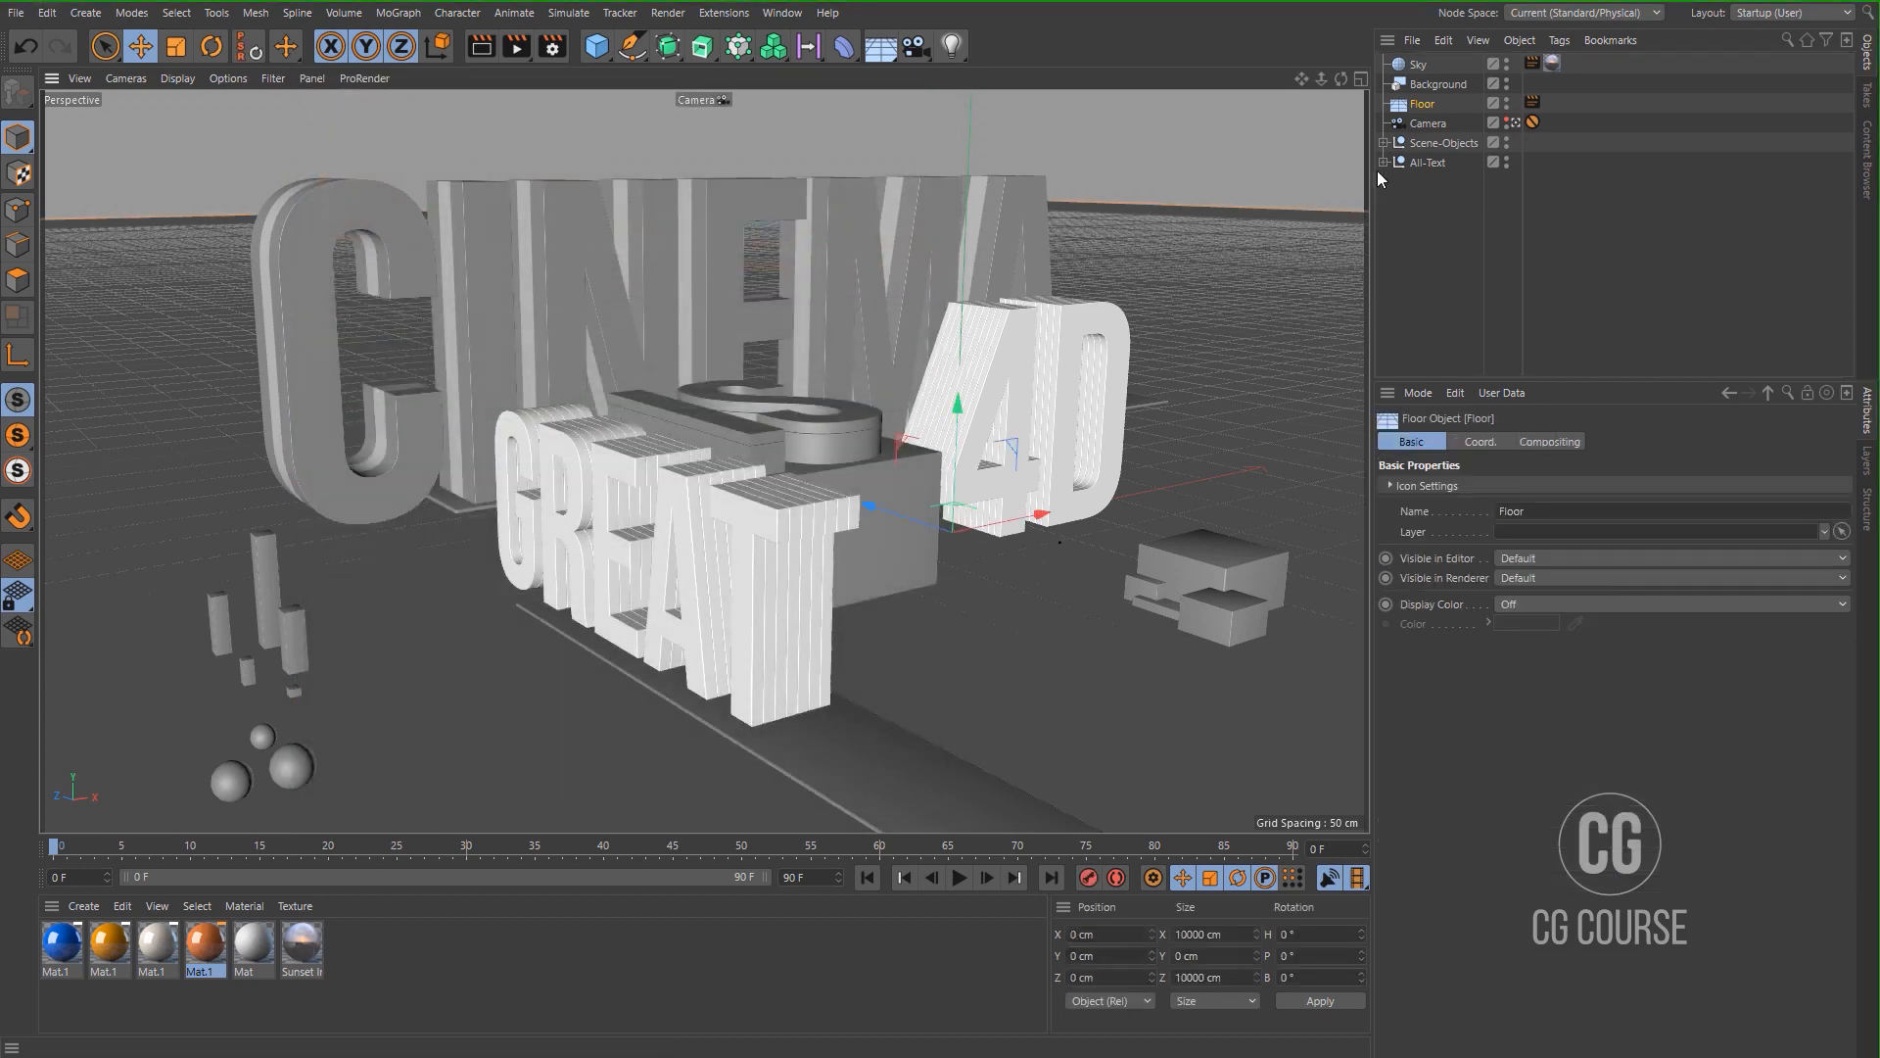
left_click(409, 942)
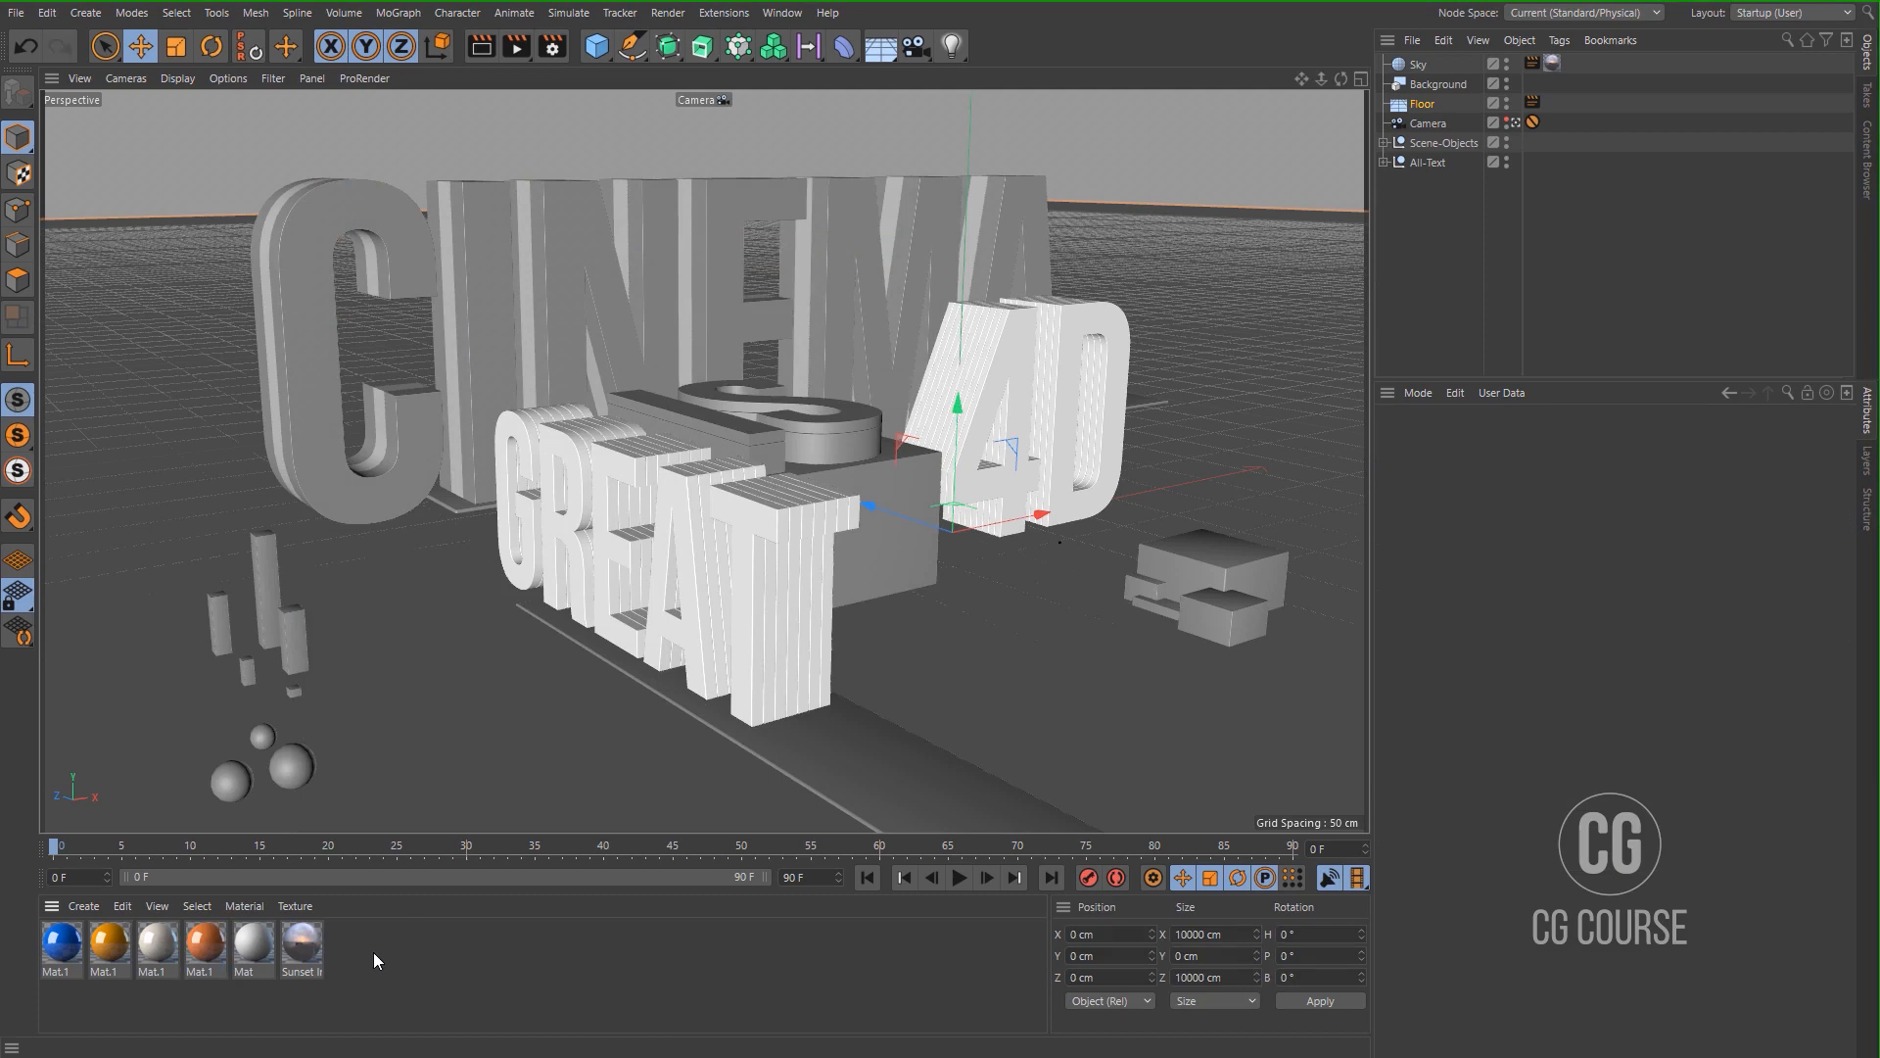
left_click(1383, 163)
left_click(1394, 299)
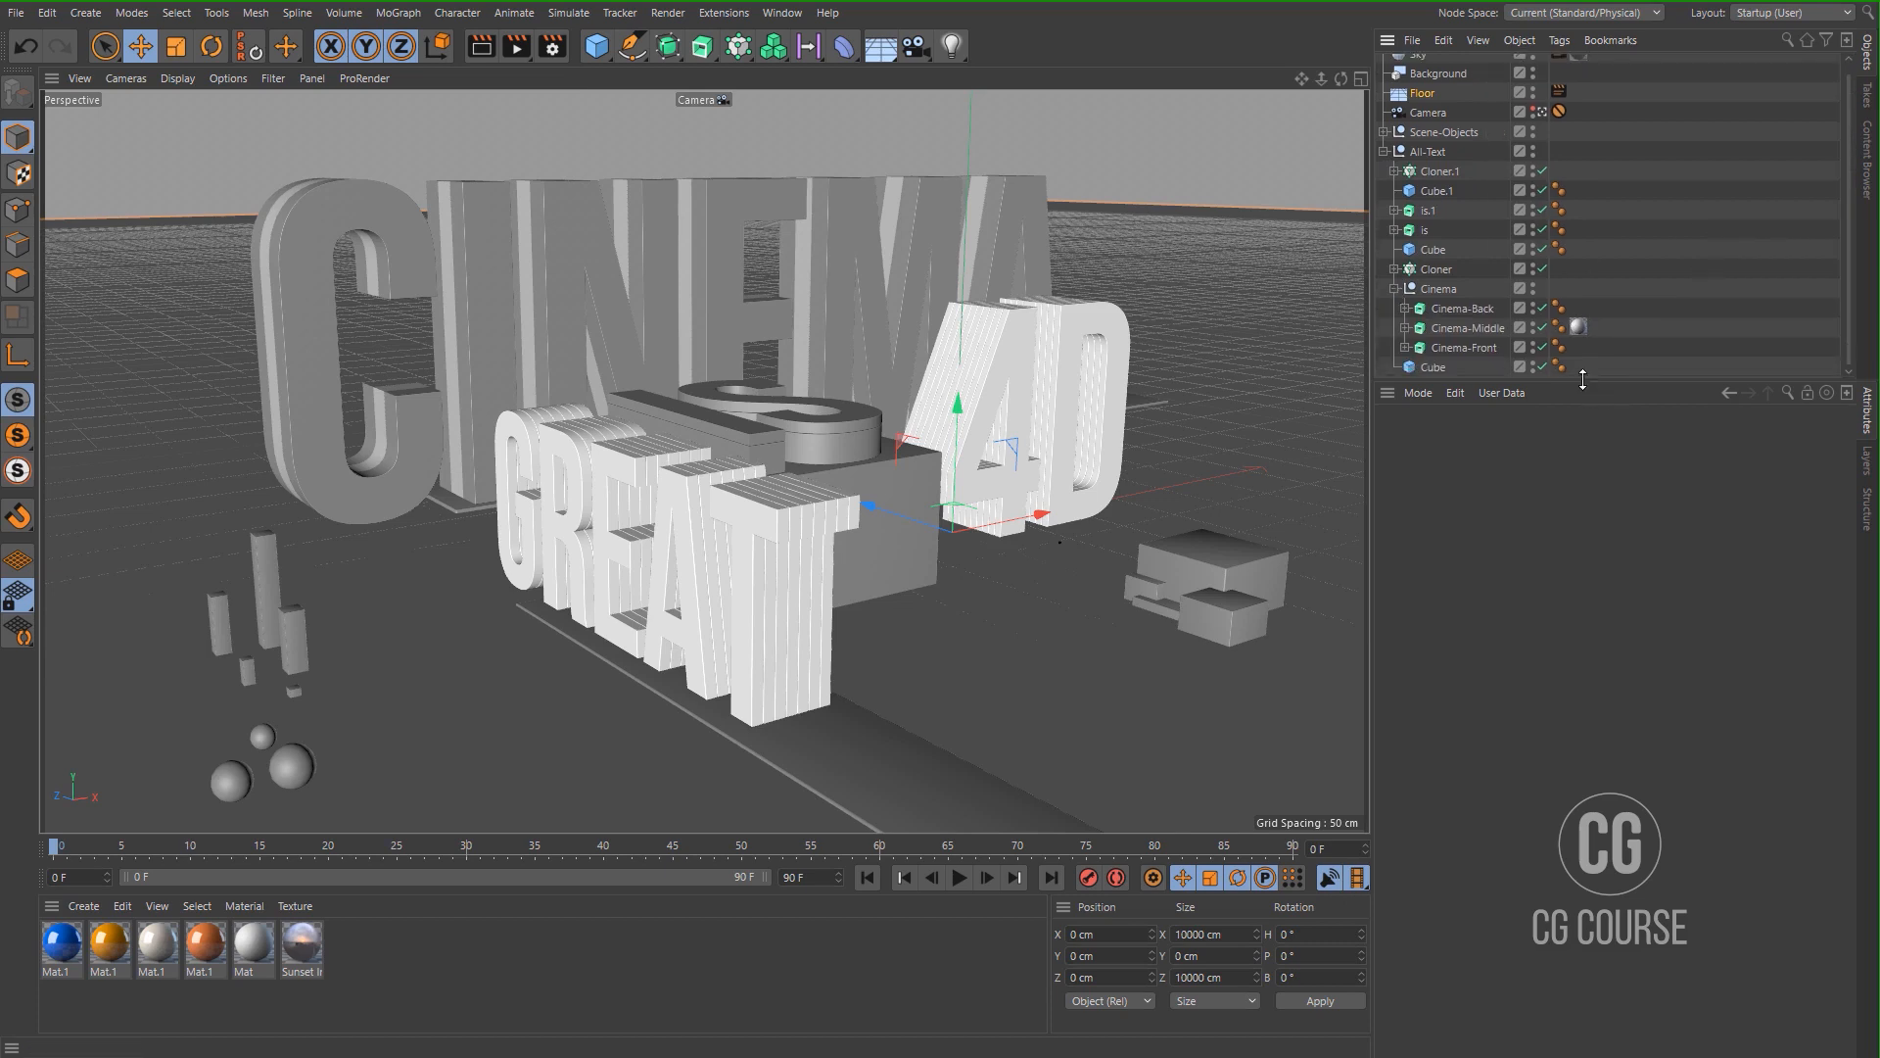
left_click_drag(1583, 382, 1579, 614)
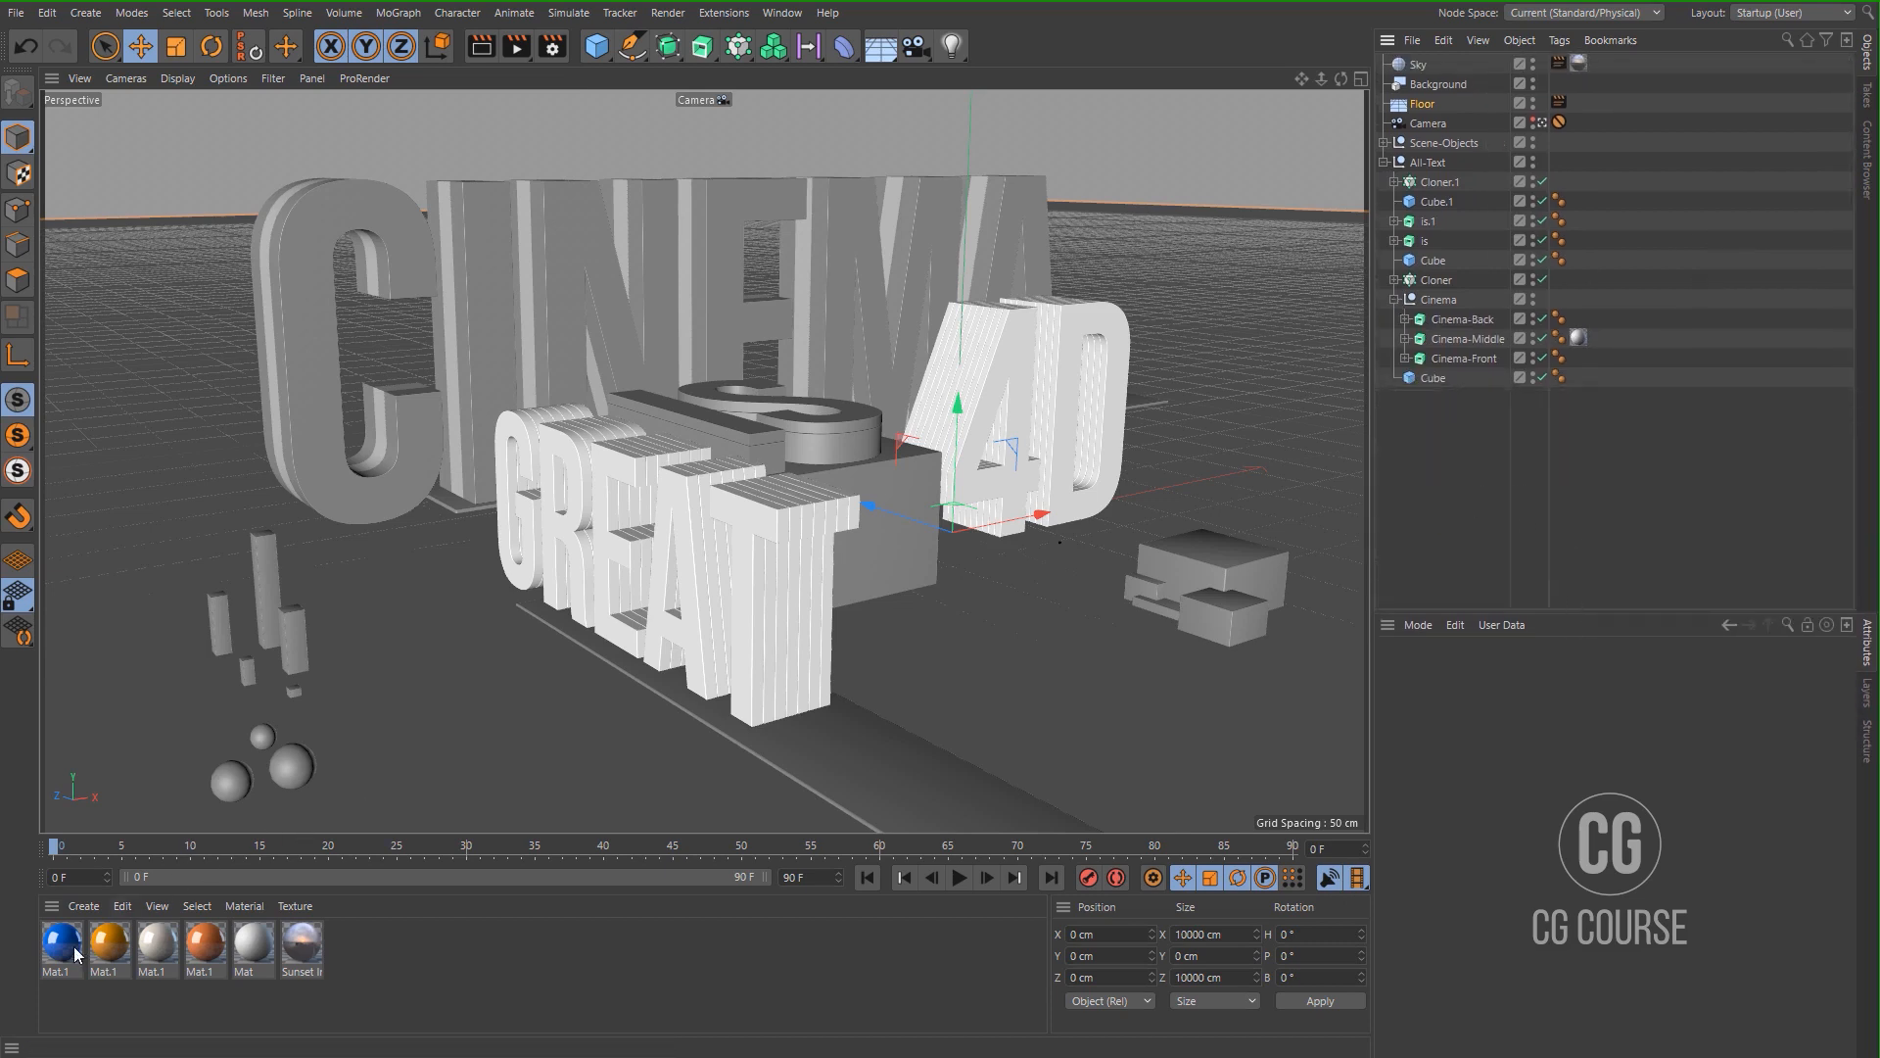
left_click_drag(1489, 358, 1576, 321)
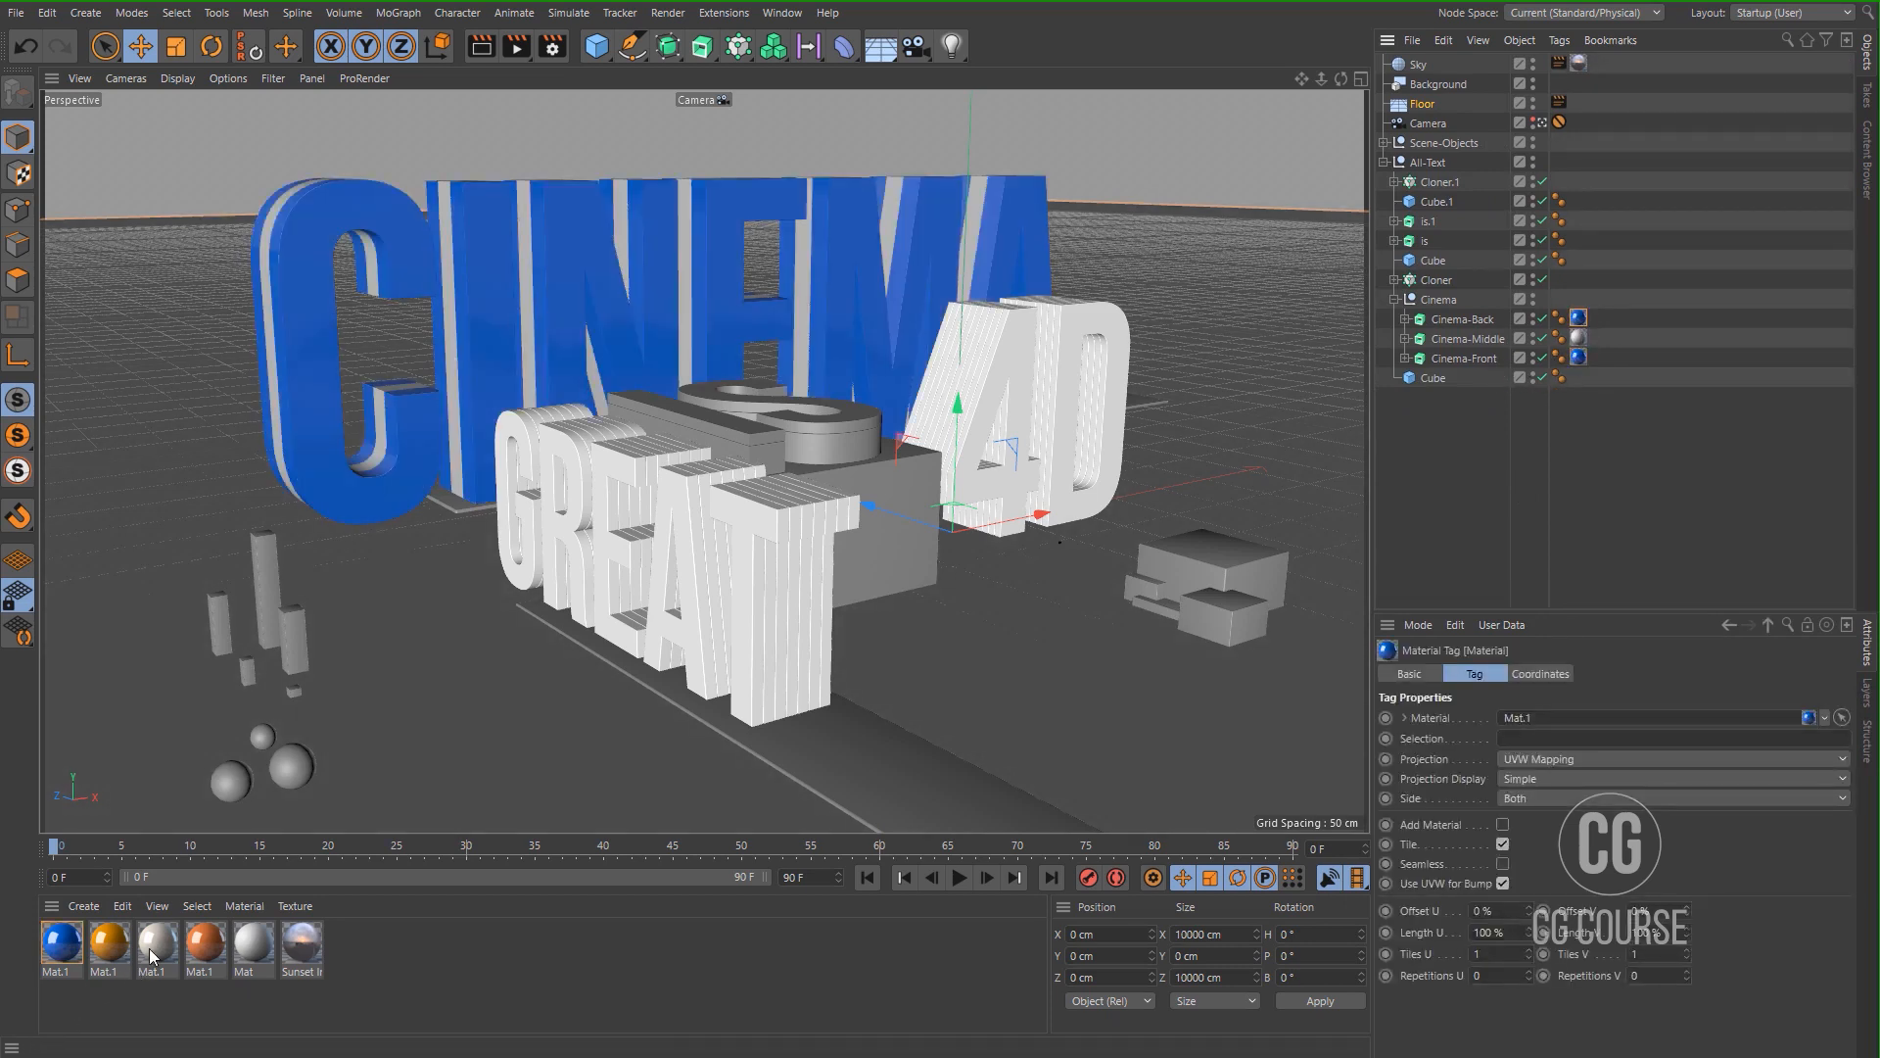
Try the reddish-orange material on Cinema-Middle, undo it and apply the yellow-orange material instead.
left_click_drag(204, 943, 1579, 339)
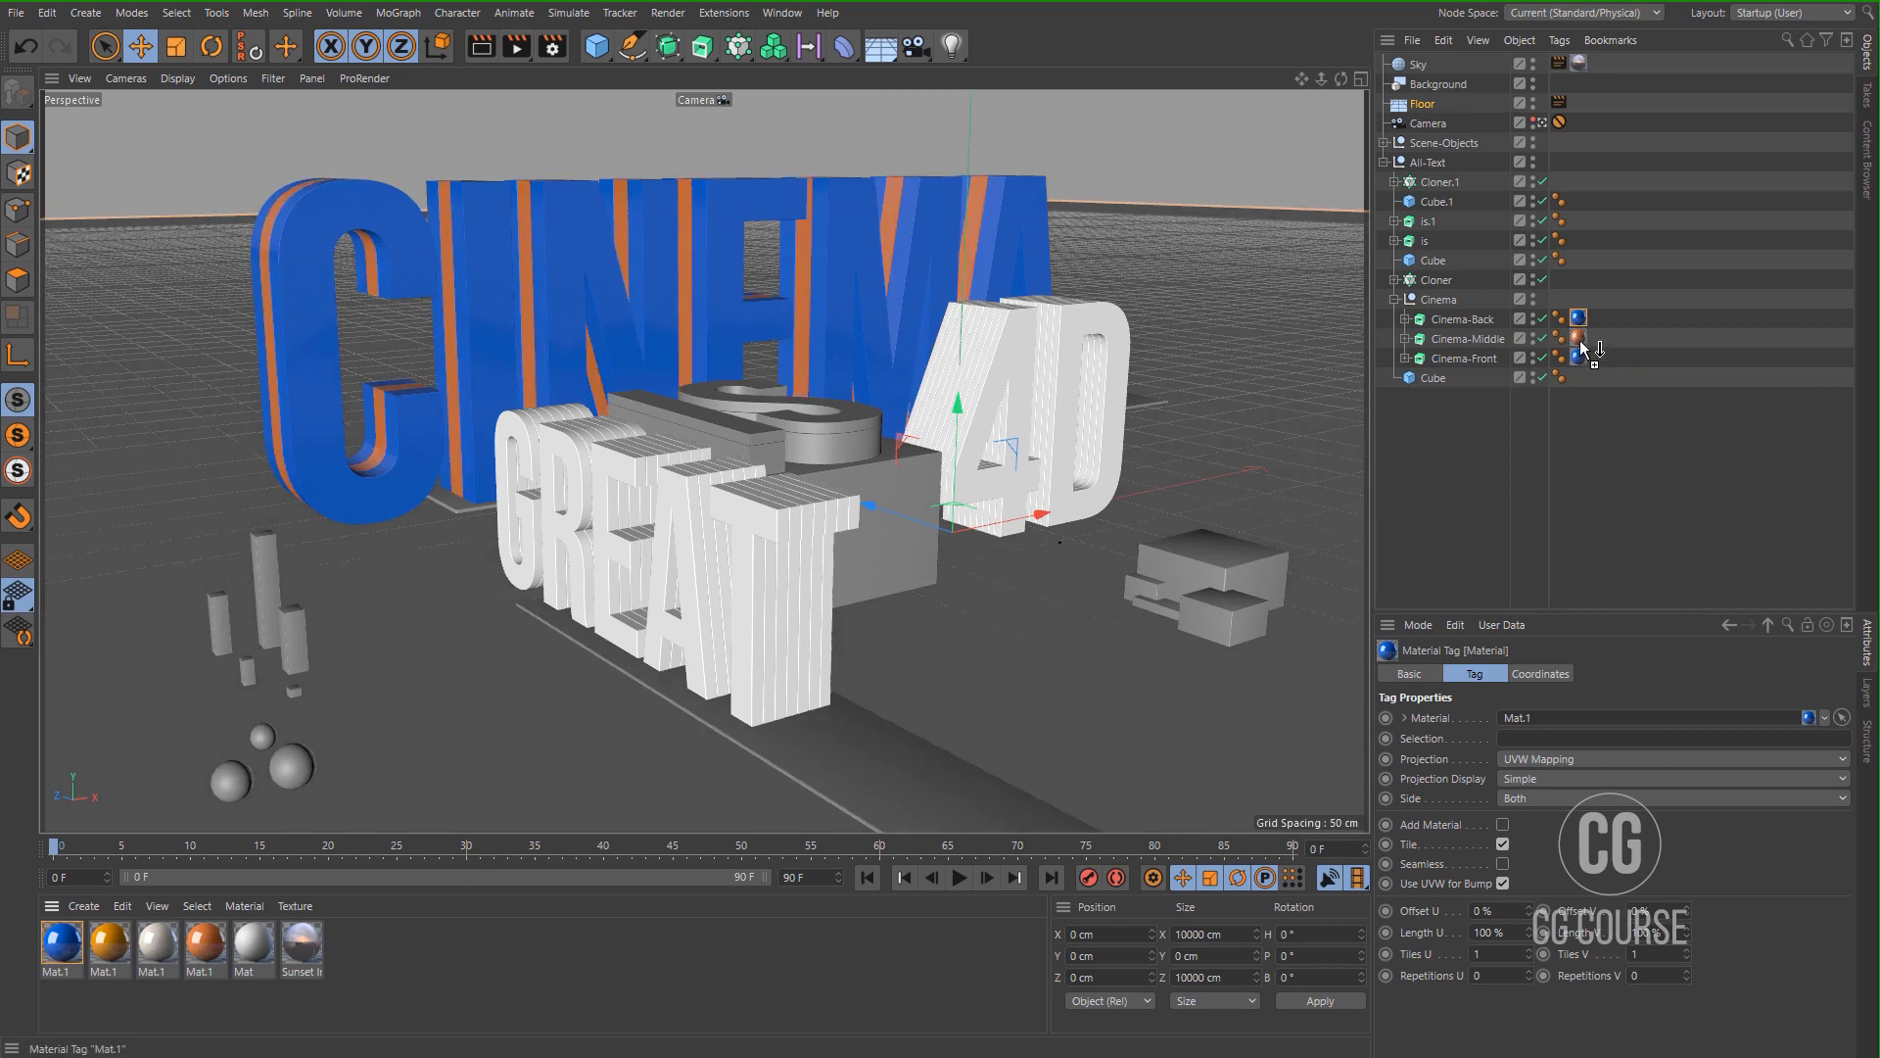
key("ctrl+z")
left_click_drag(133, 955, 1579, 346)
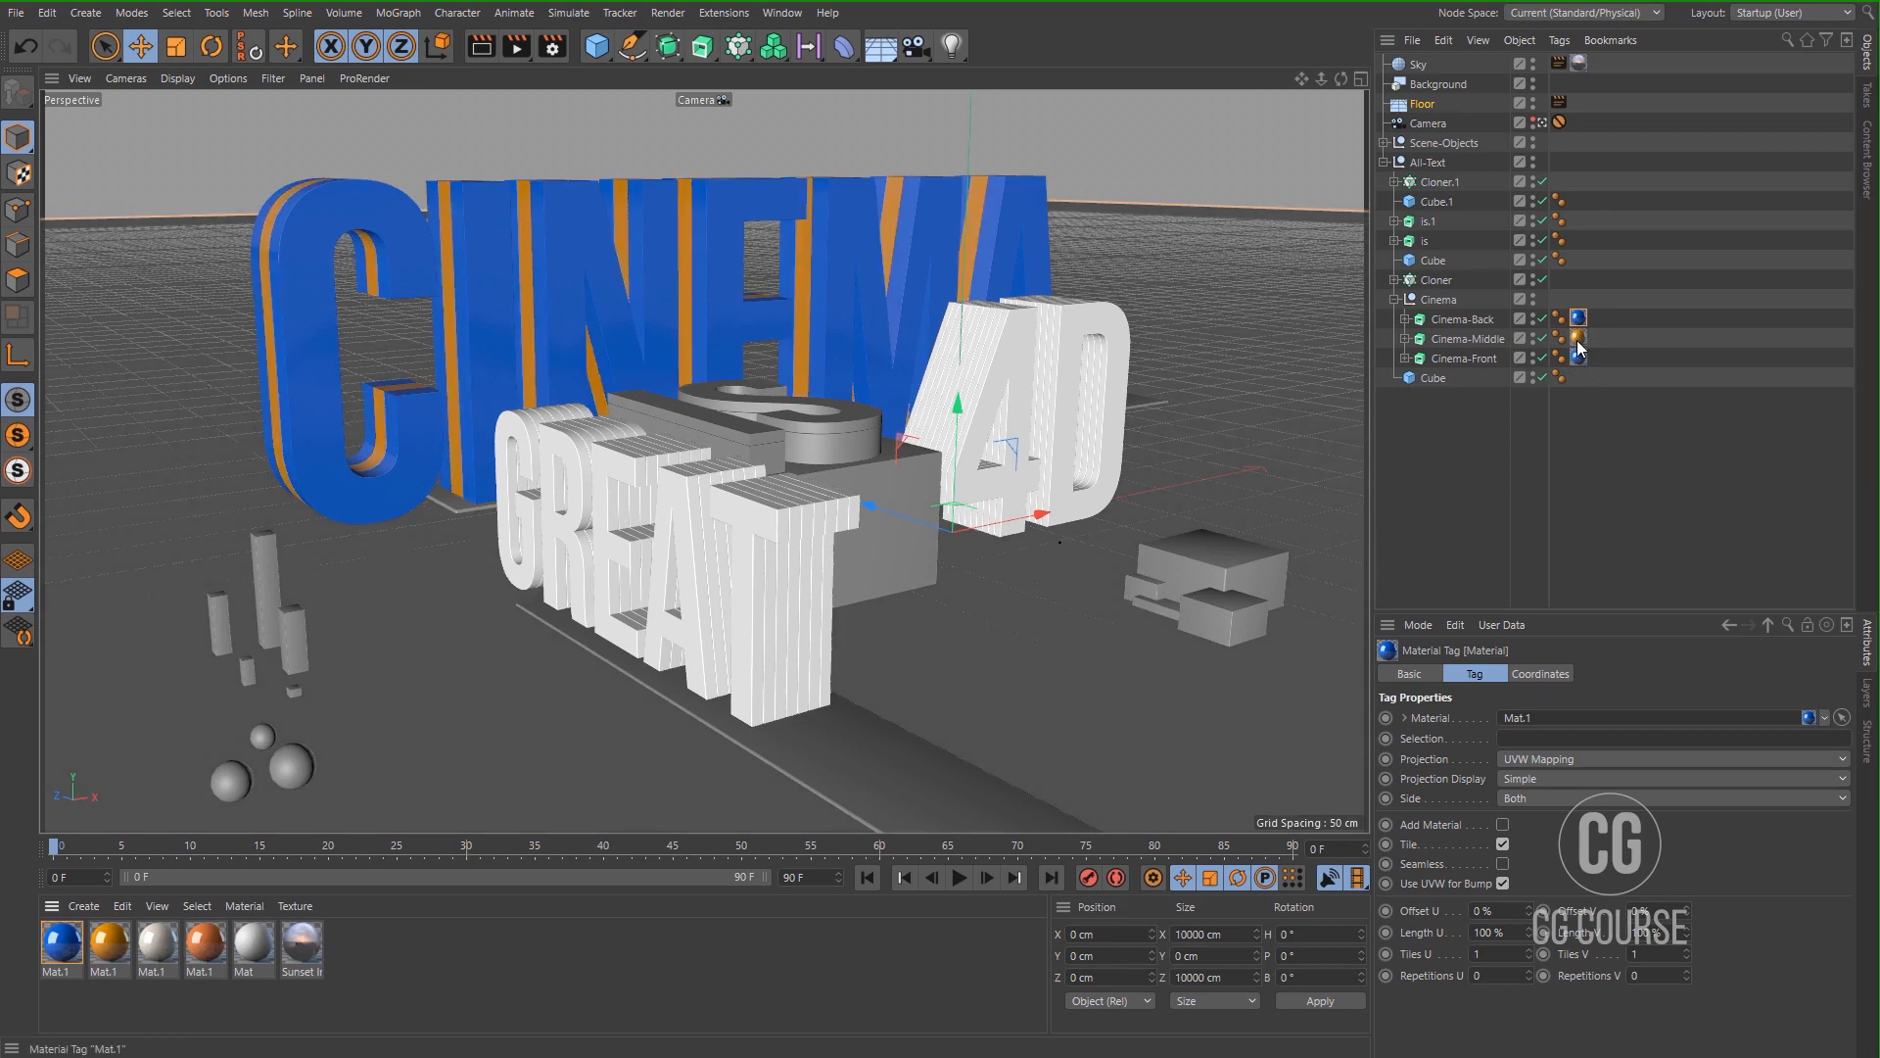
Add the yellow-orange material to Cinema-Front as a second material after the blue one.
left_click(1490, 358)
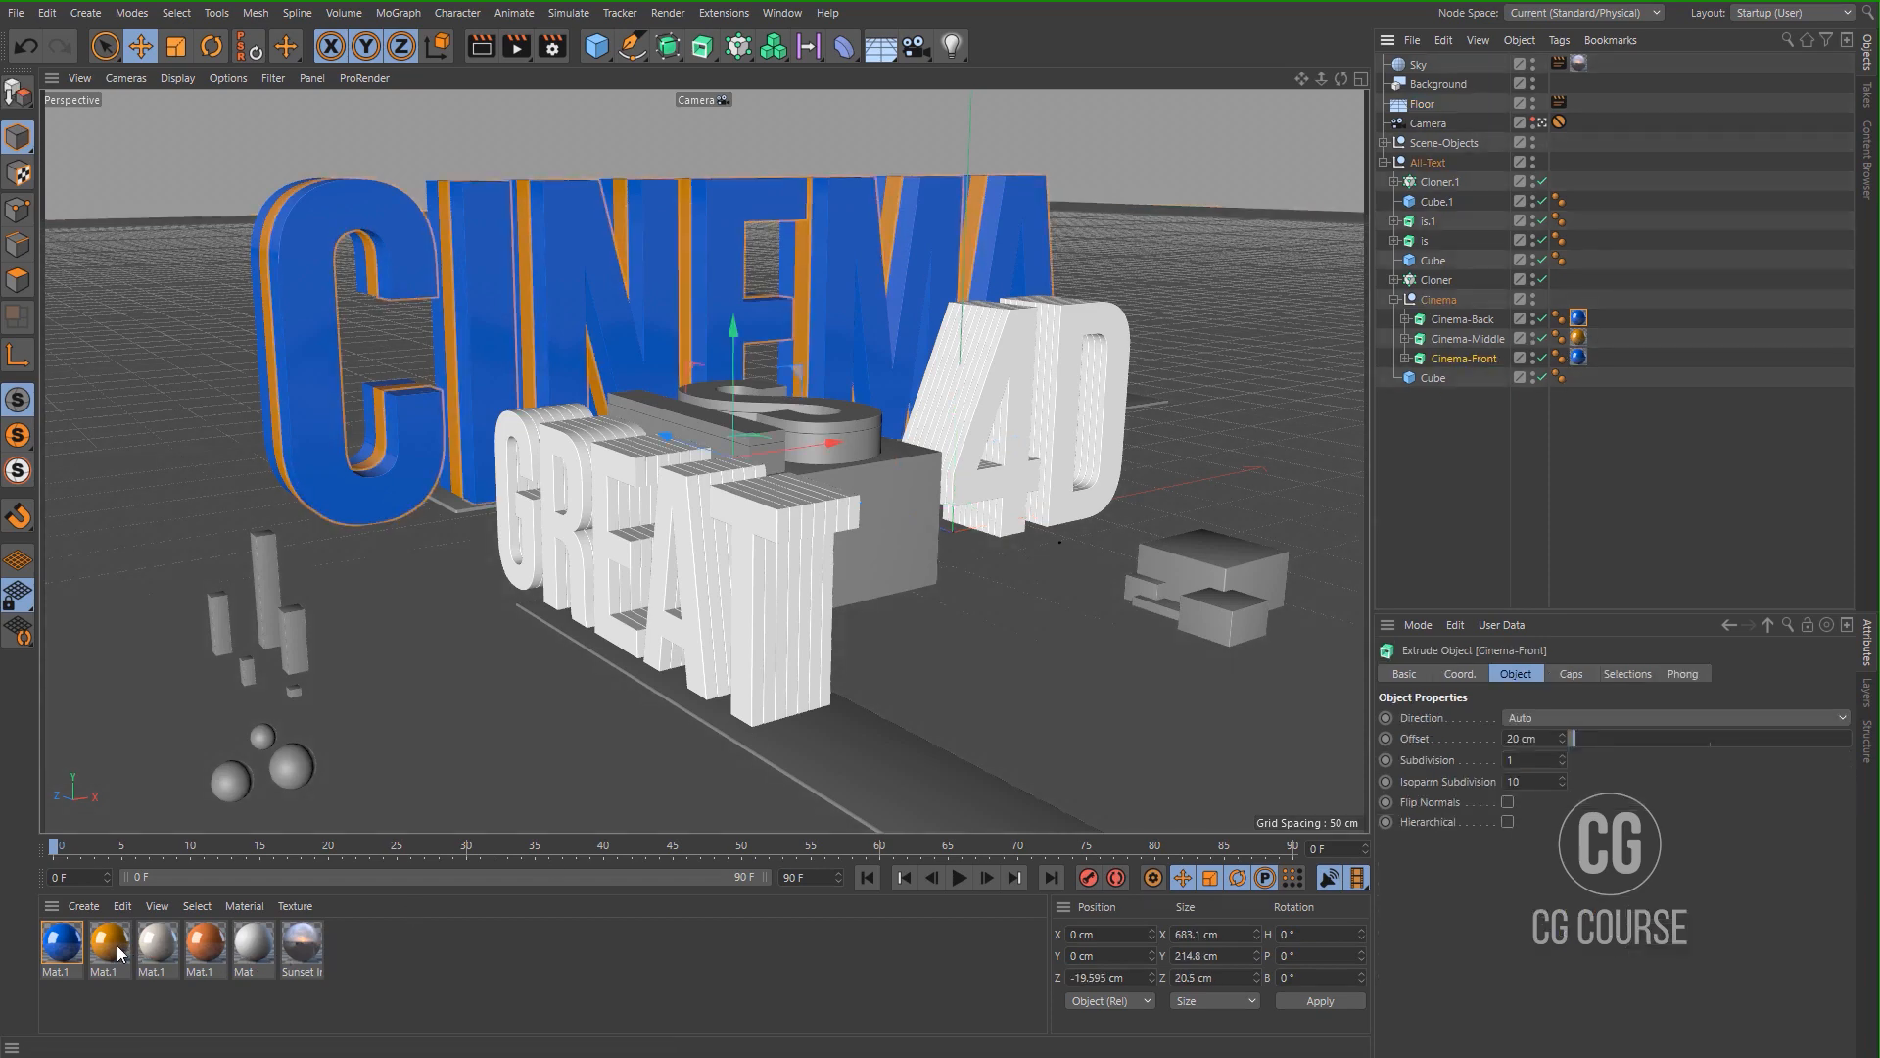
left_click_drag(115, 947, 1592, 359)
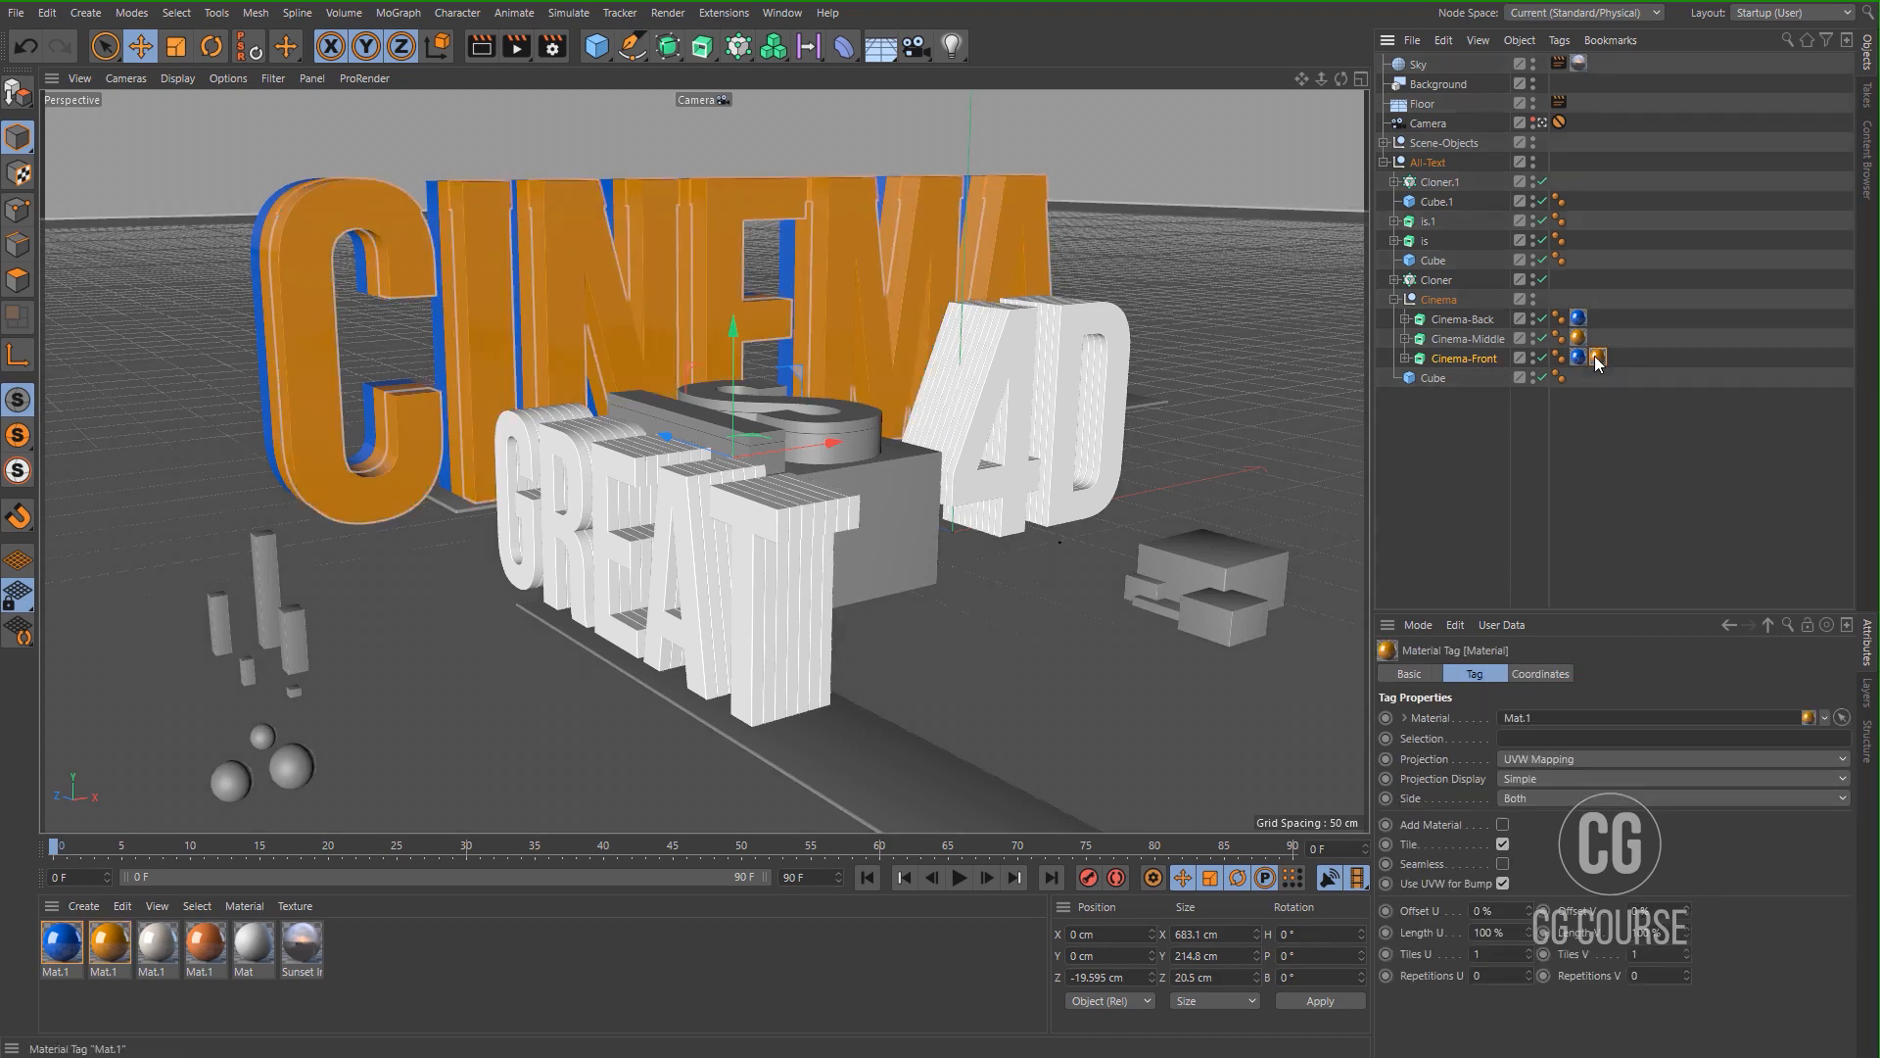
Restrict the yellow-orange material on Cinema-Front to the R1 selection.
left_click(1521, 737)
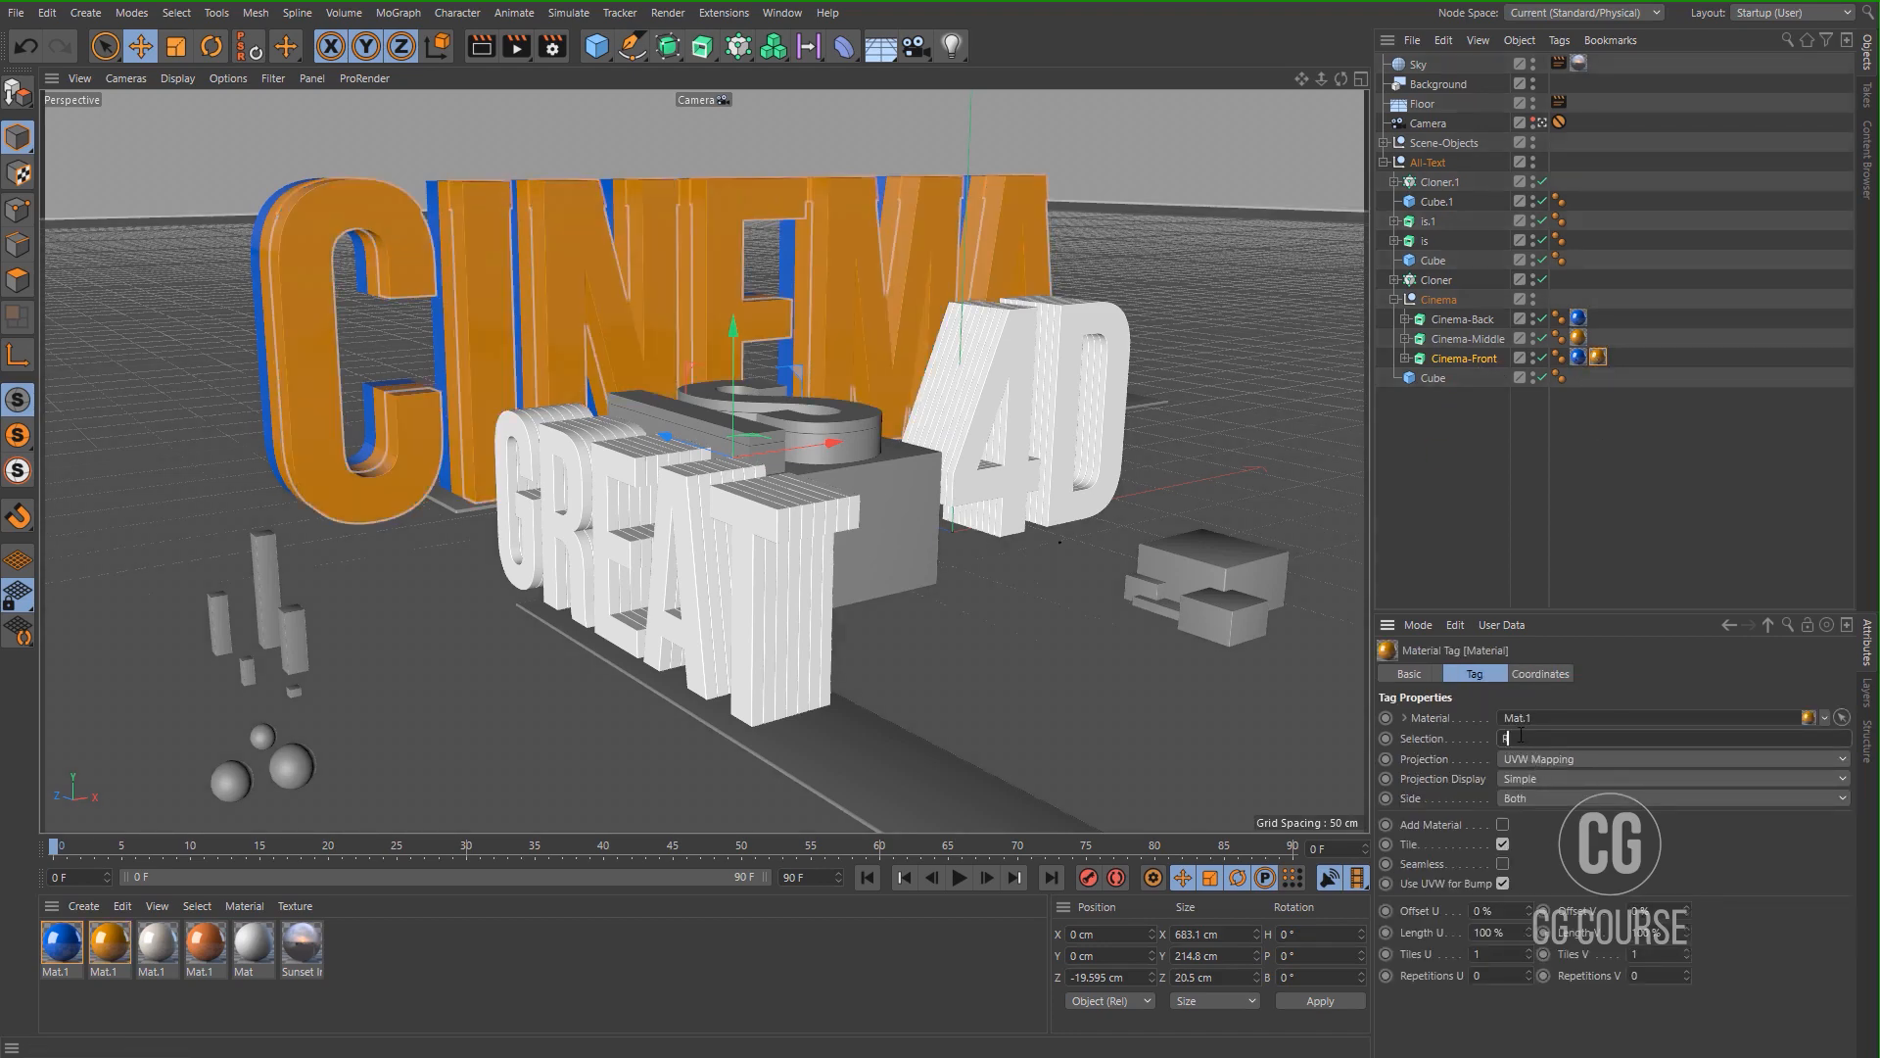
key("Return")
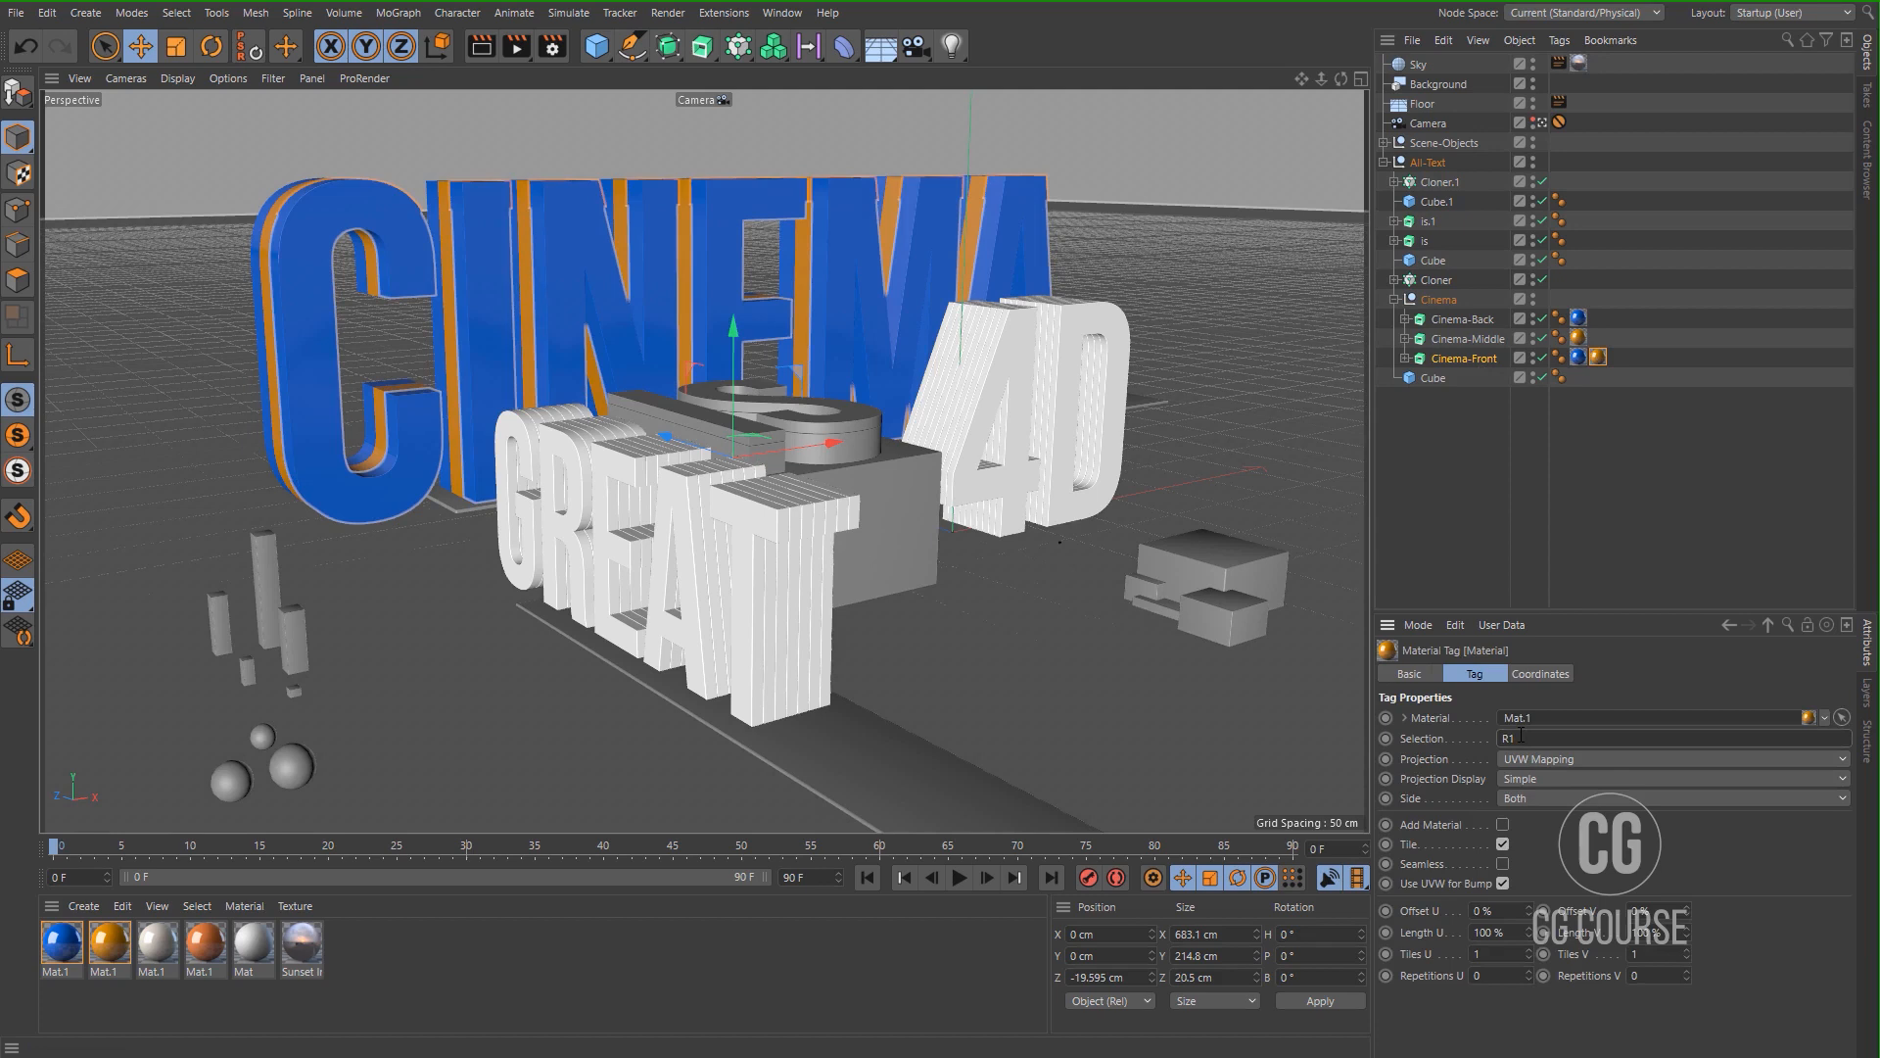
left_click(1426, 535)
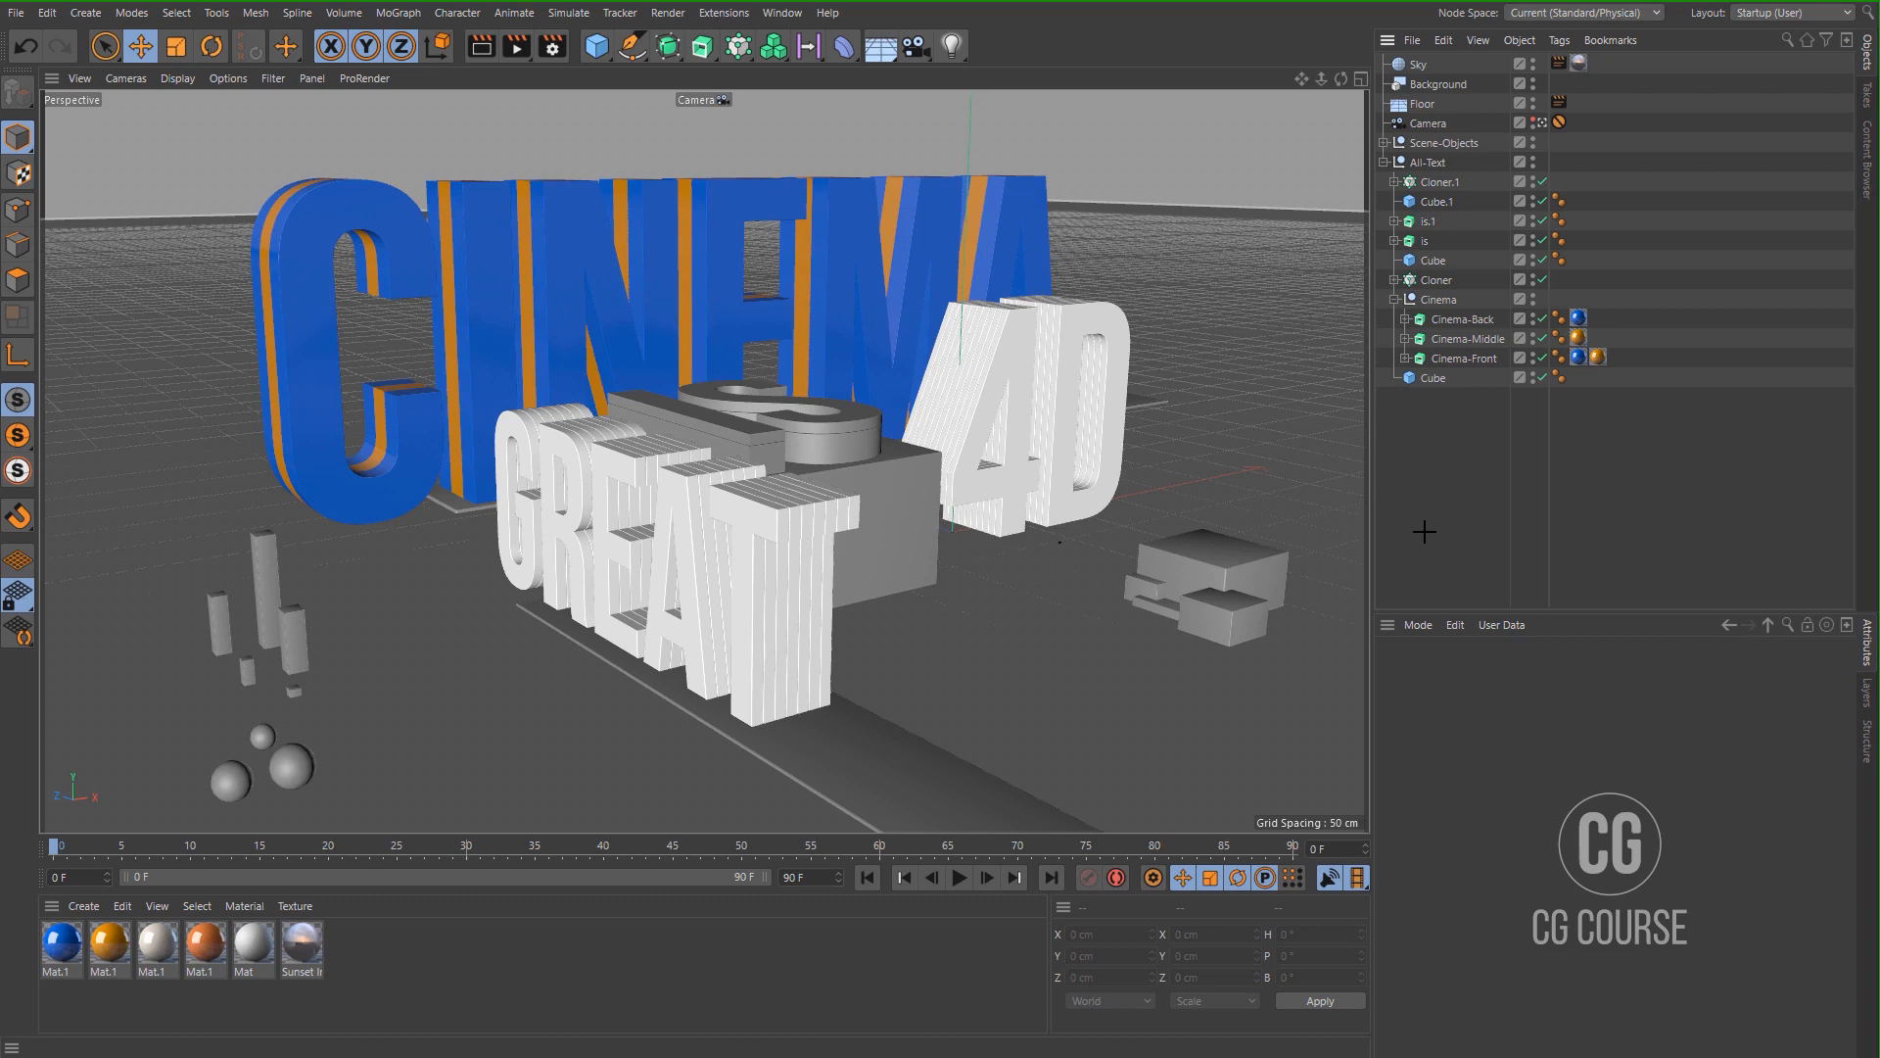
Apply the off-white material to the "is" extrusion and make a duplicate of that material.
left_click(856, 449)
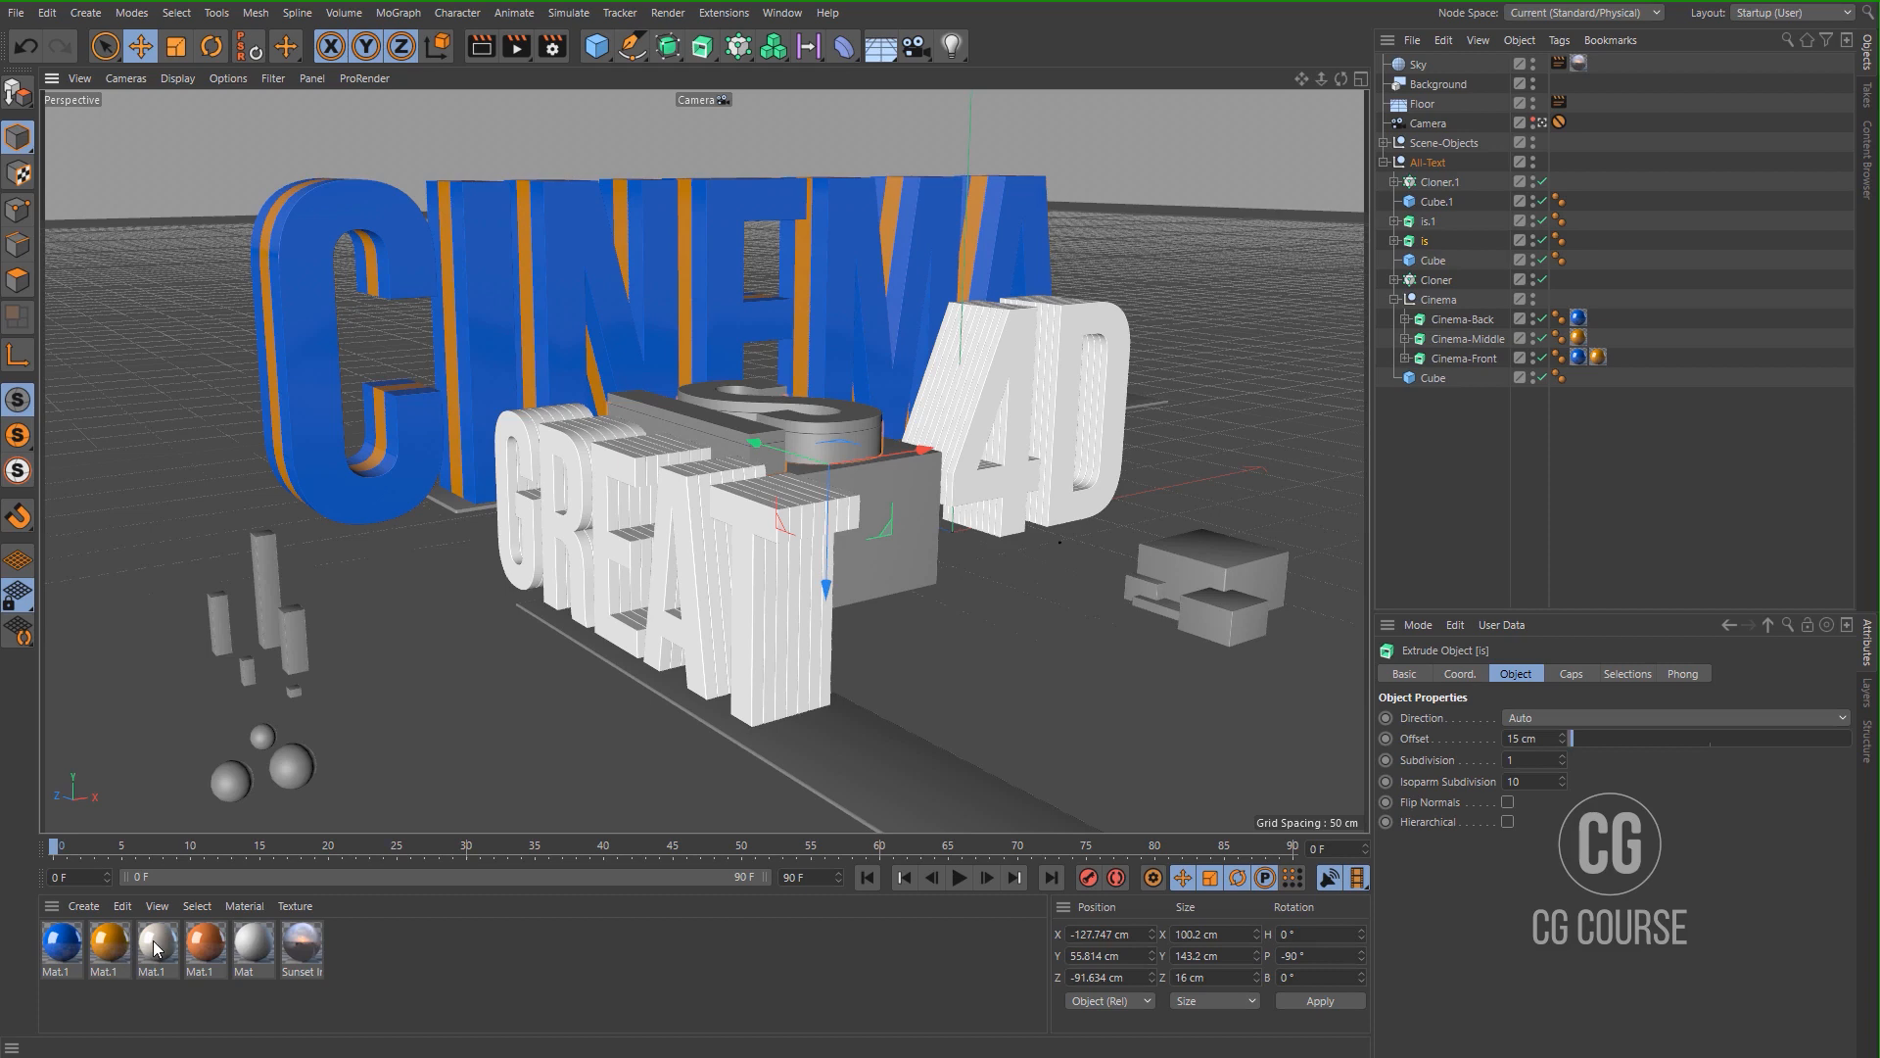
left_click_drag(154, 946, 1429, 242)
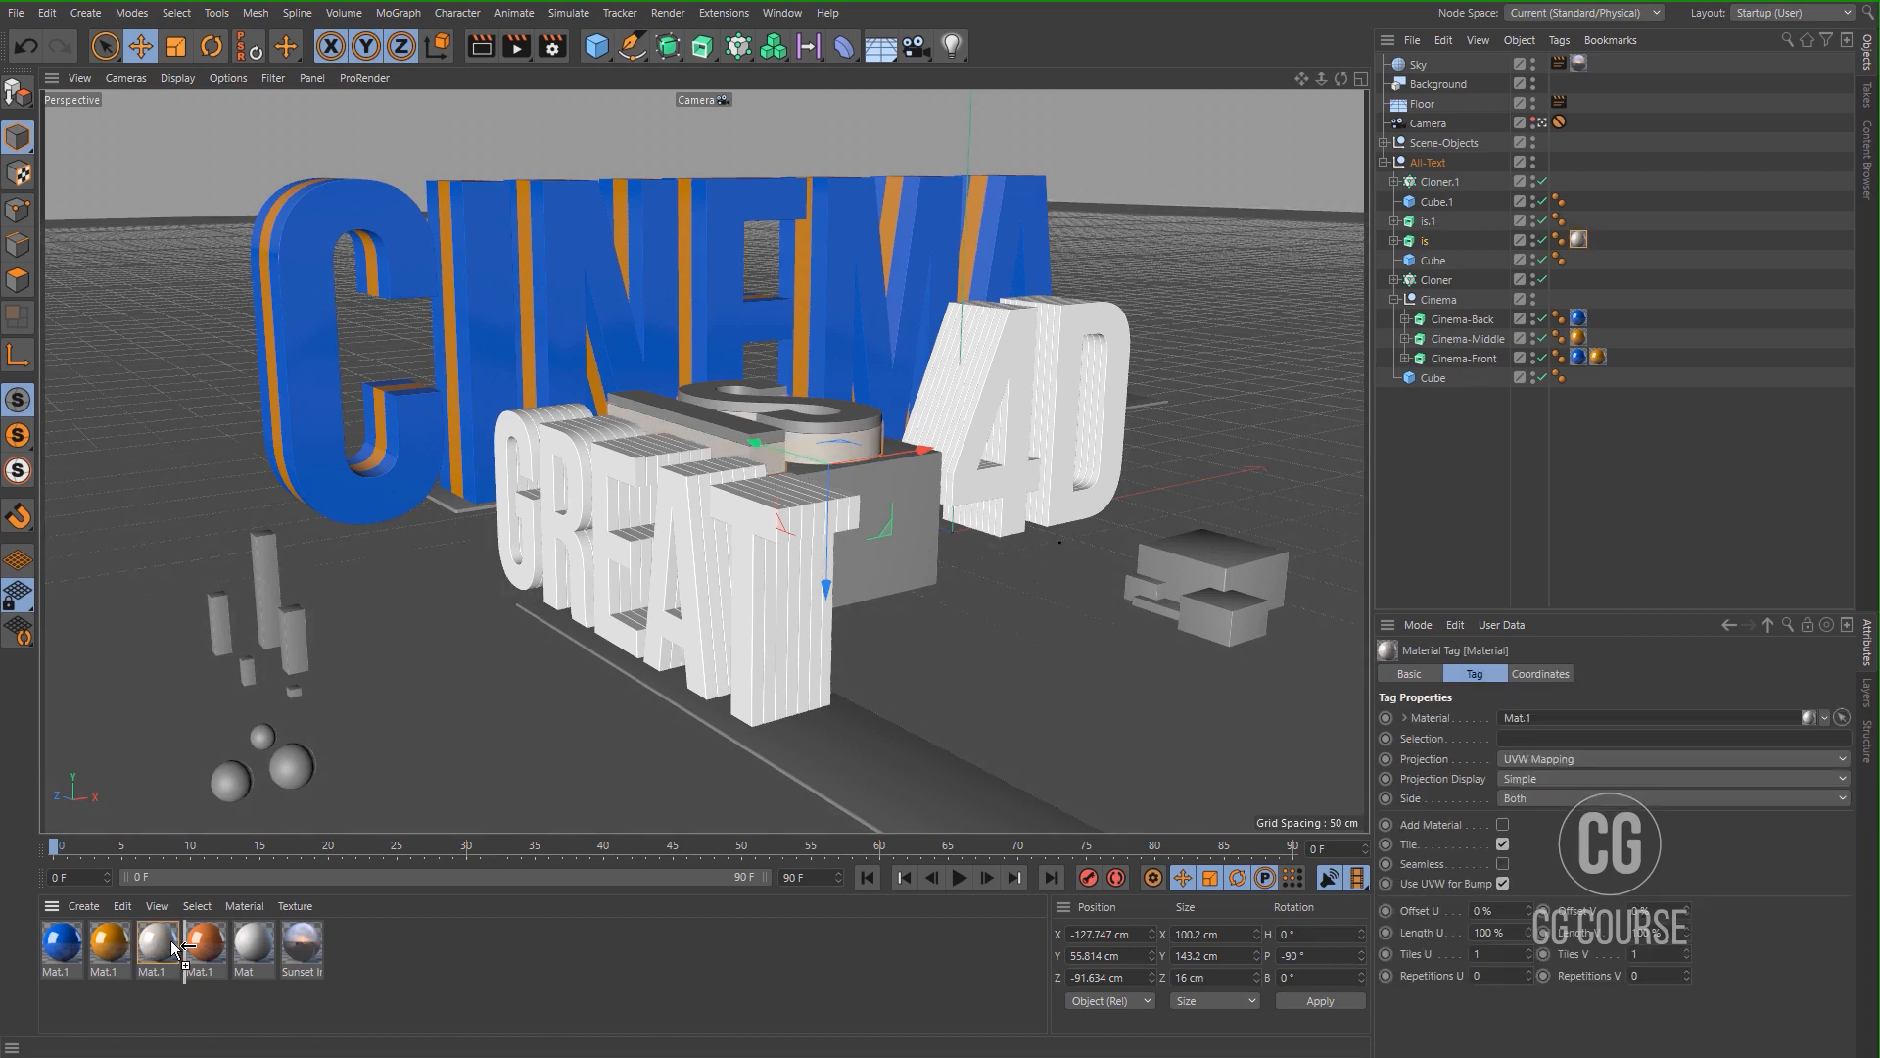
left_click_drag(170, 941, 202, 944, "ctrl")
Enable Transparency on the duplicated off-white material, with a 20 cm absorption distance and an absorption color of hue 198°, saturation 40%.
double_click(201, 944)
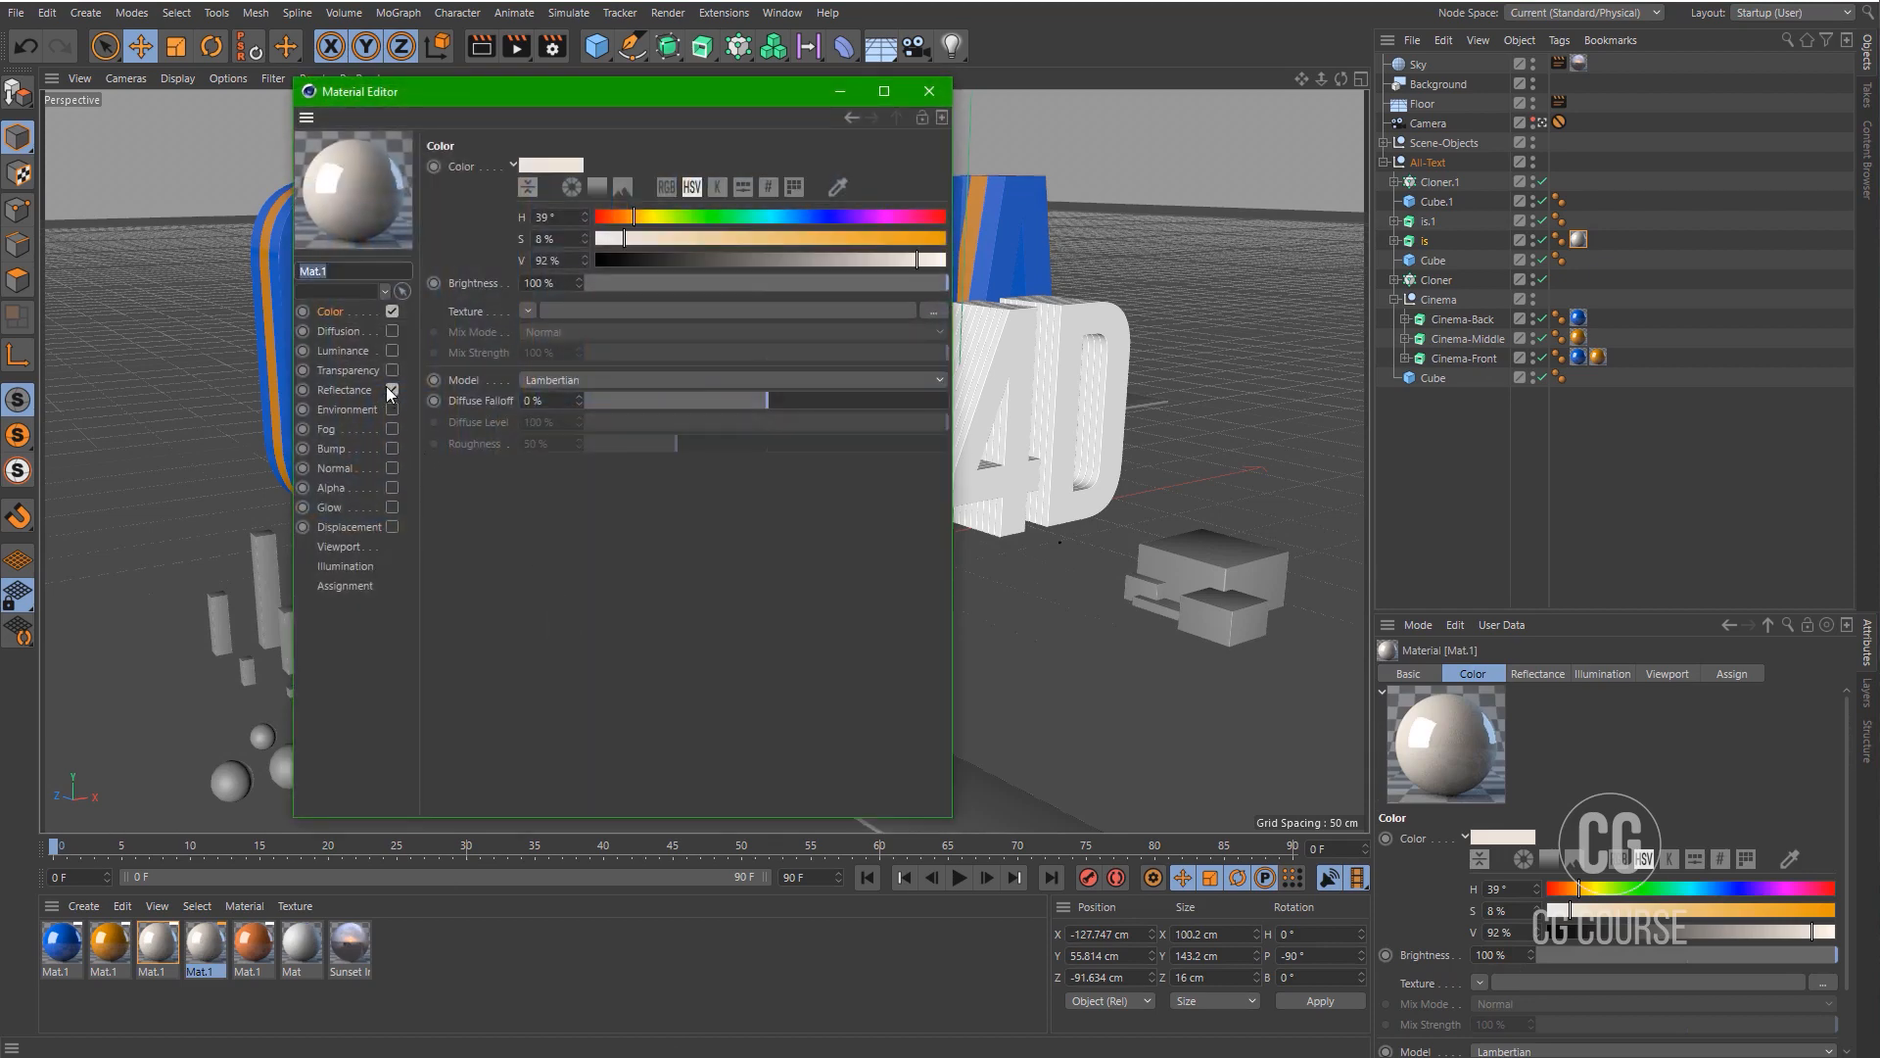
left_click(390, 369)
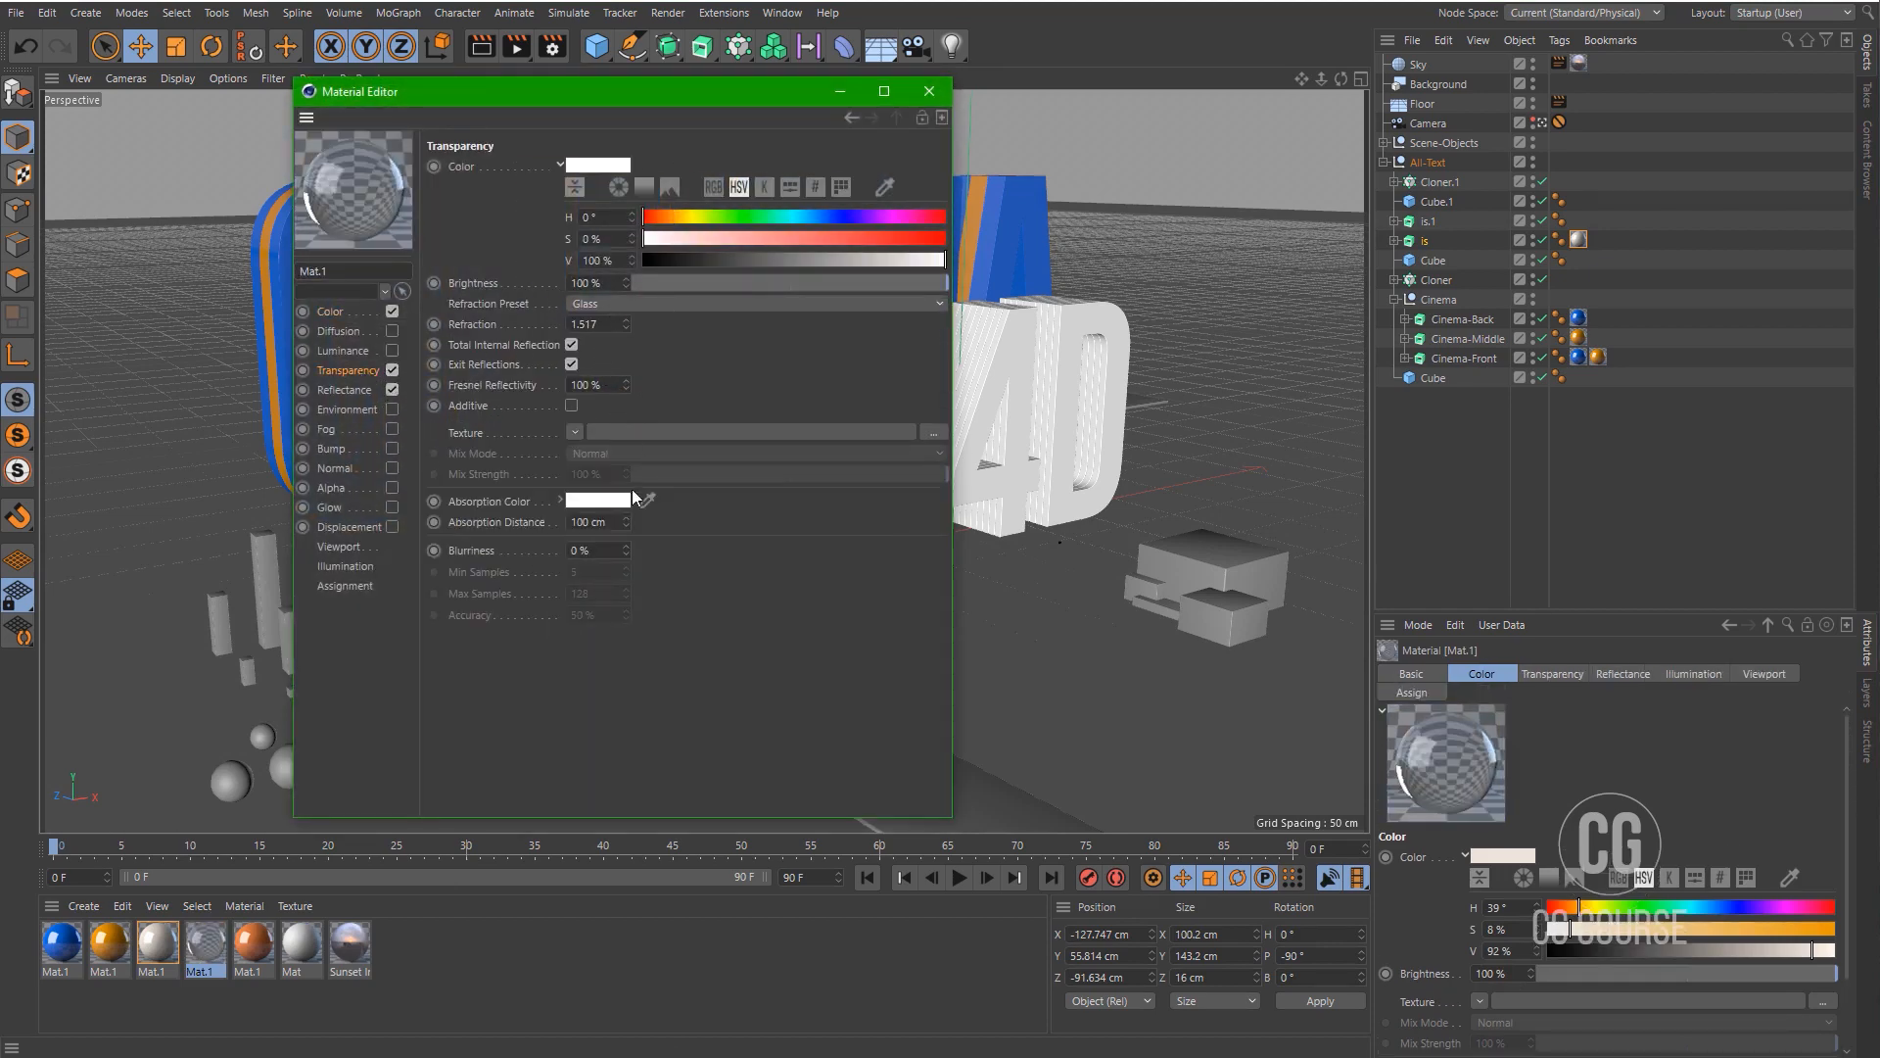
left_click(593, 522)
type("10")
key("Return")
left_click(611, 501)
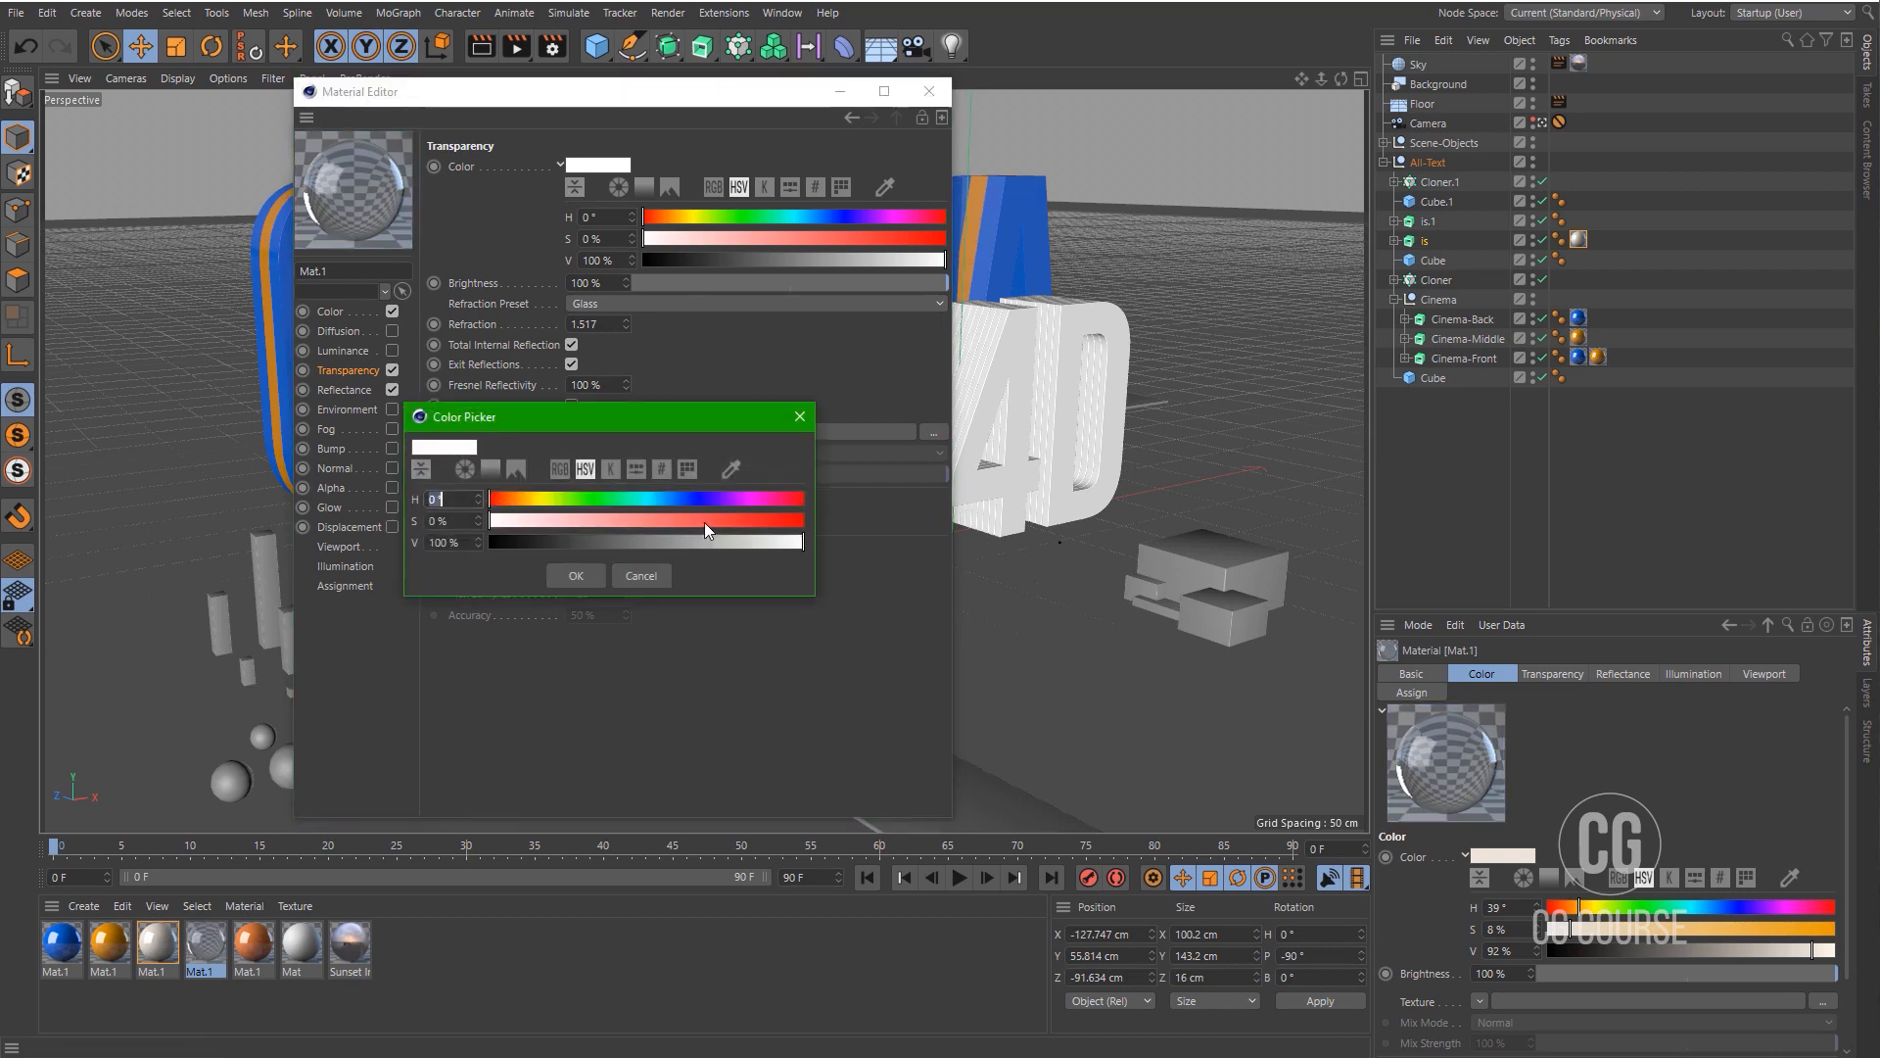
left_click(662, 498)
left_click(627, 520)
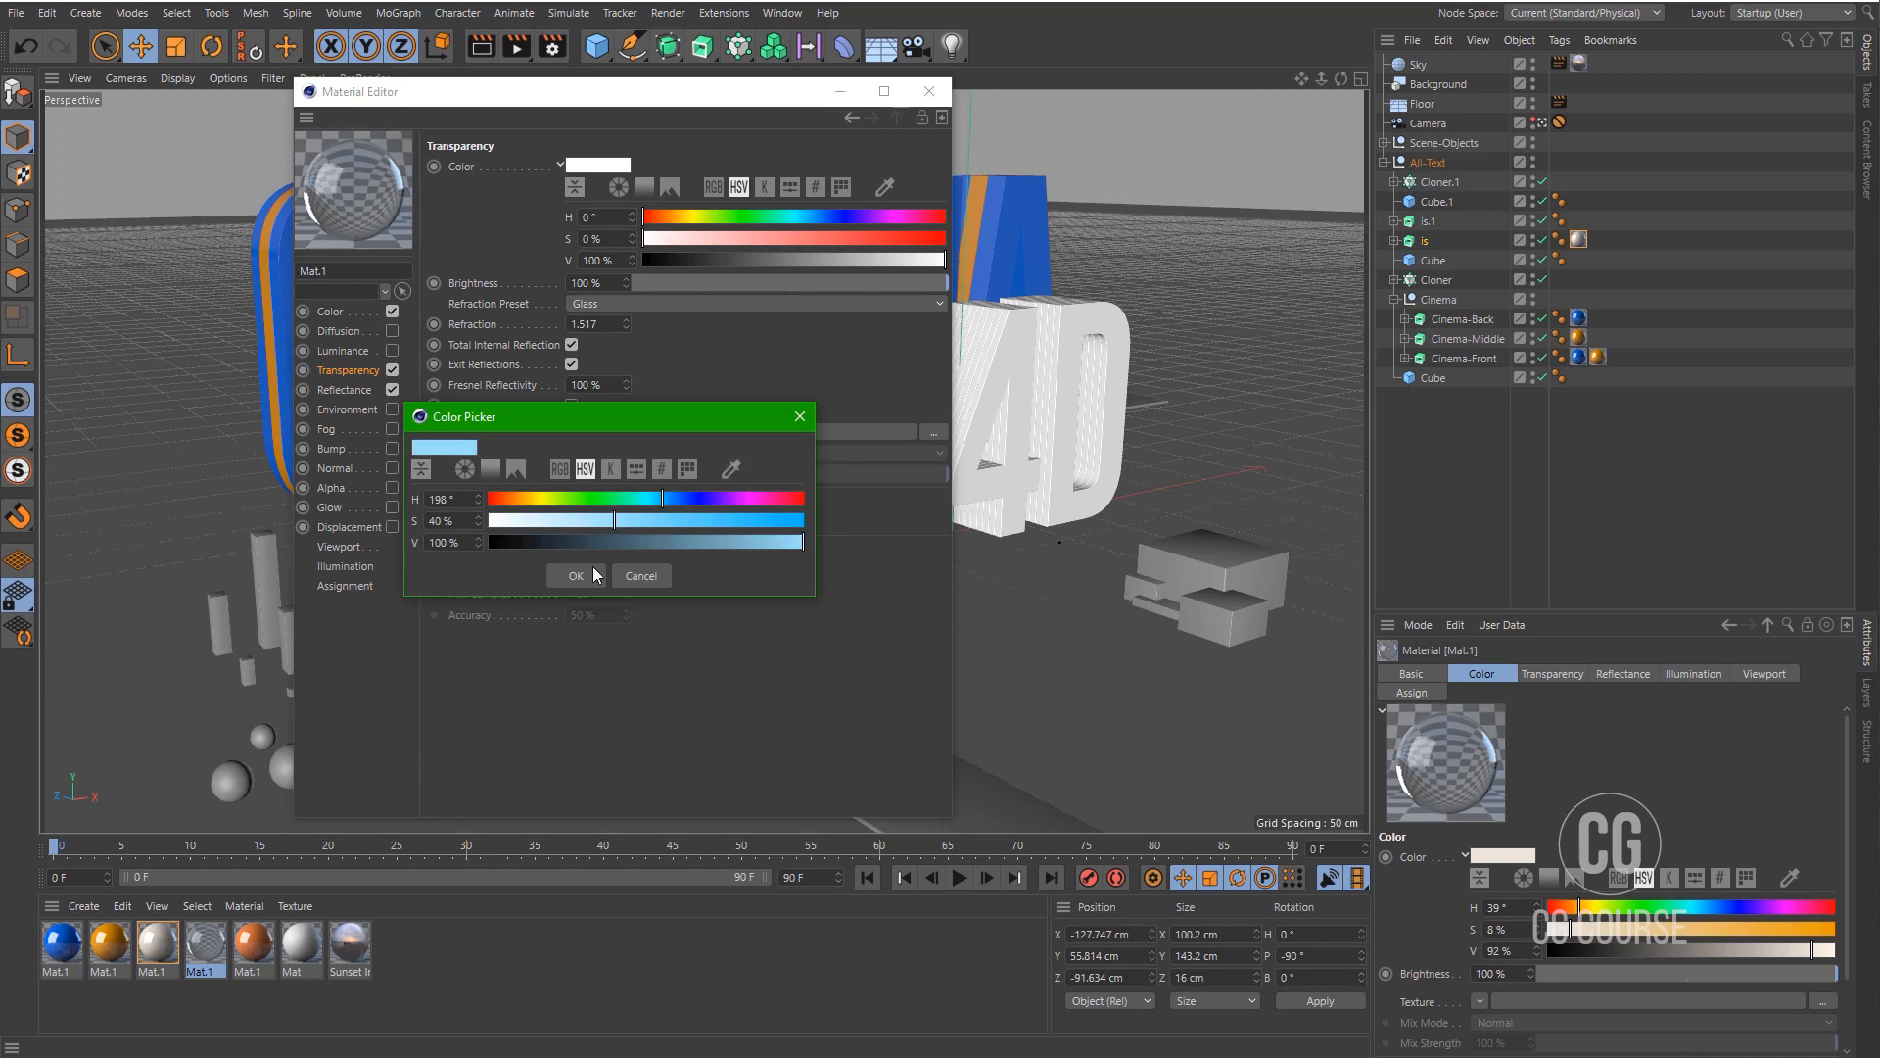
left_click(588, 574)
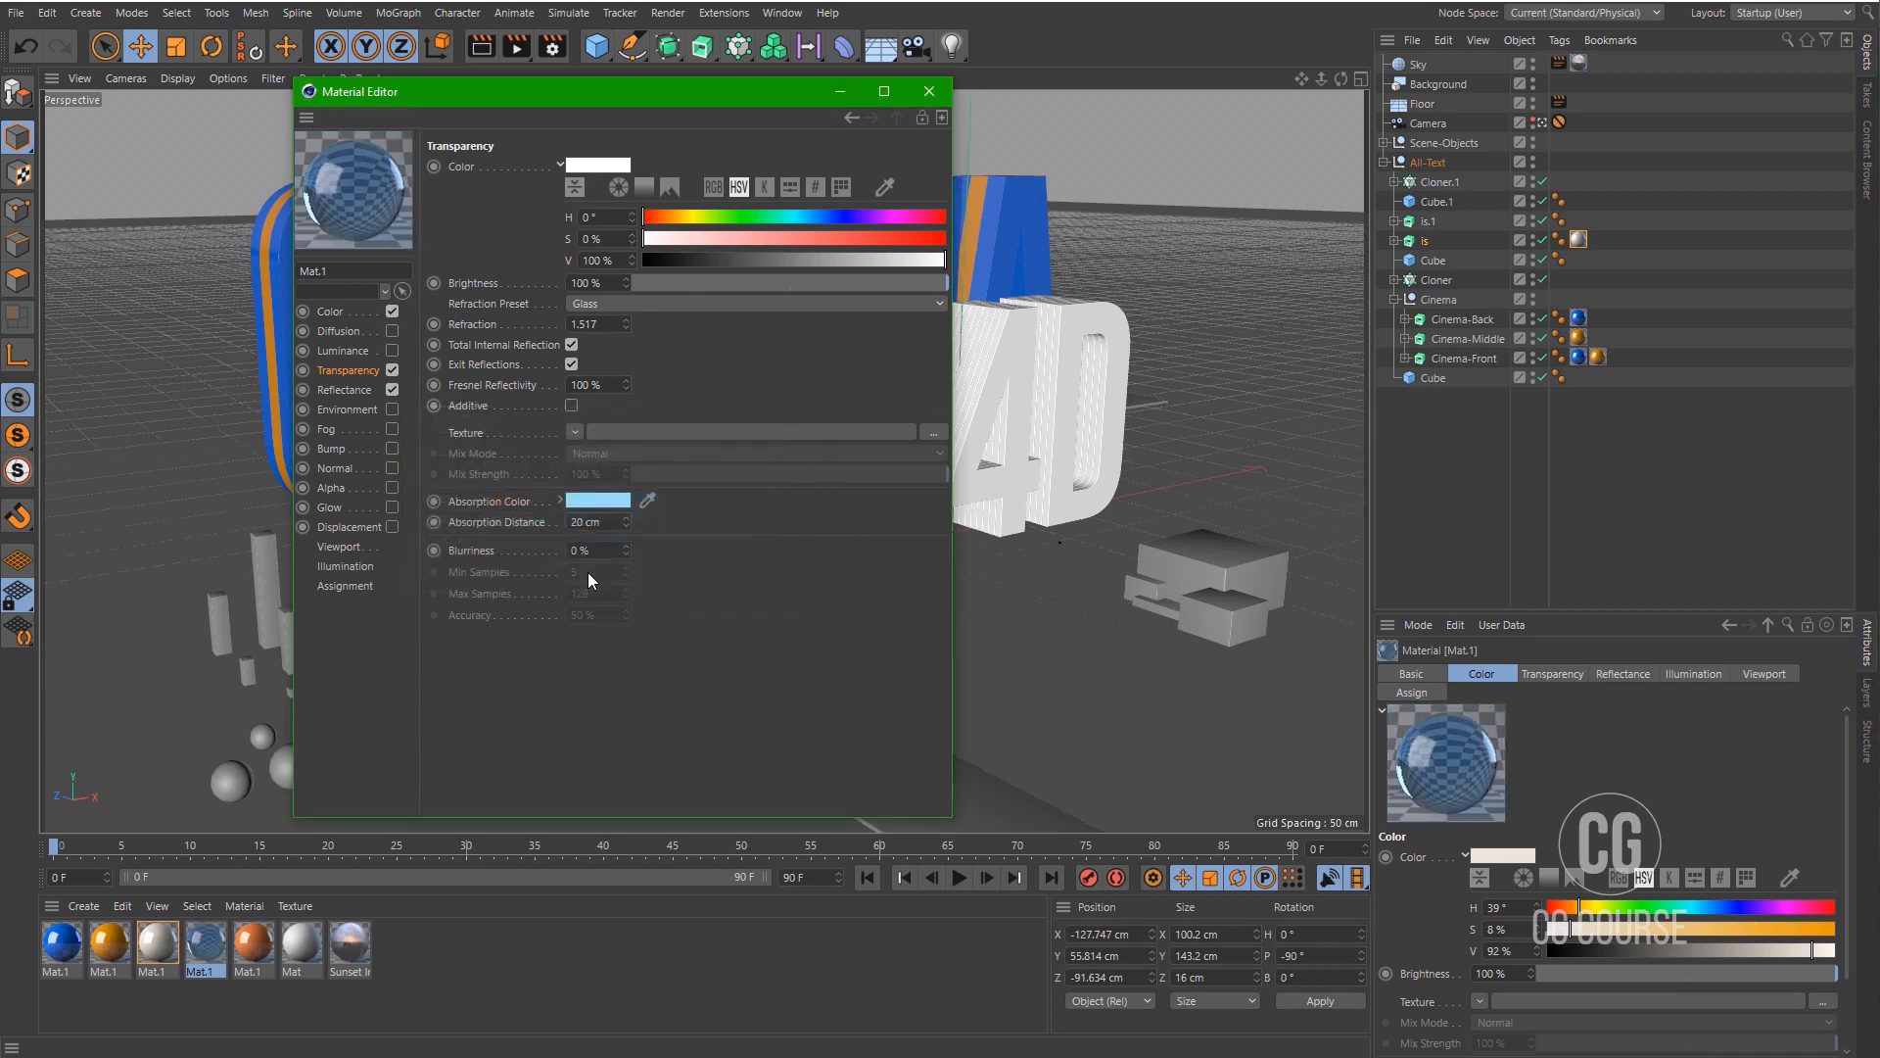
Turn off the glass material's Color channel, keep Reflectance enabled, and apply the material to the is.1 extrusion.
left_click(392, 311)
left_click(395, 391)
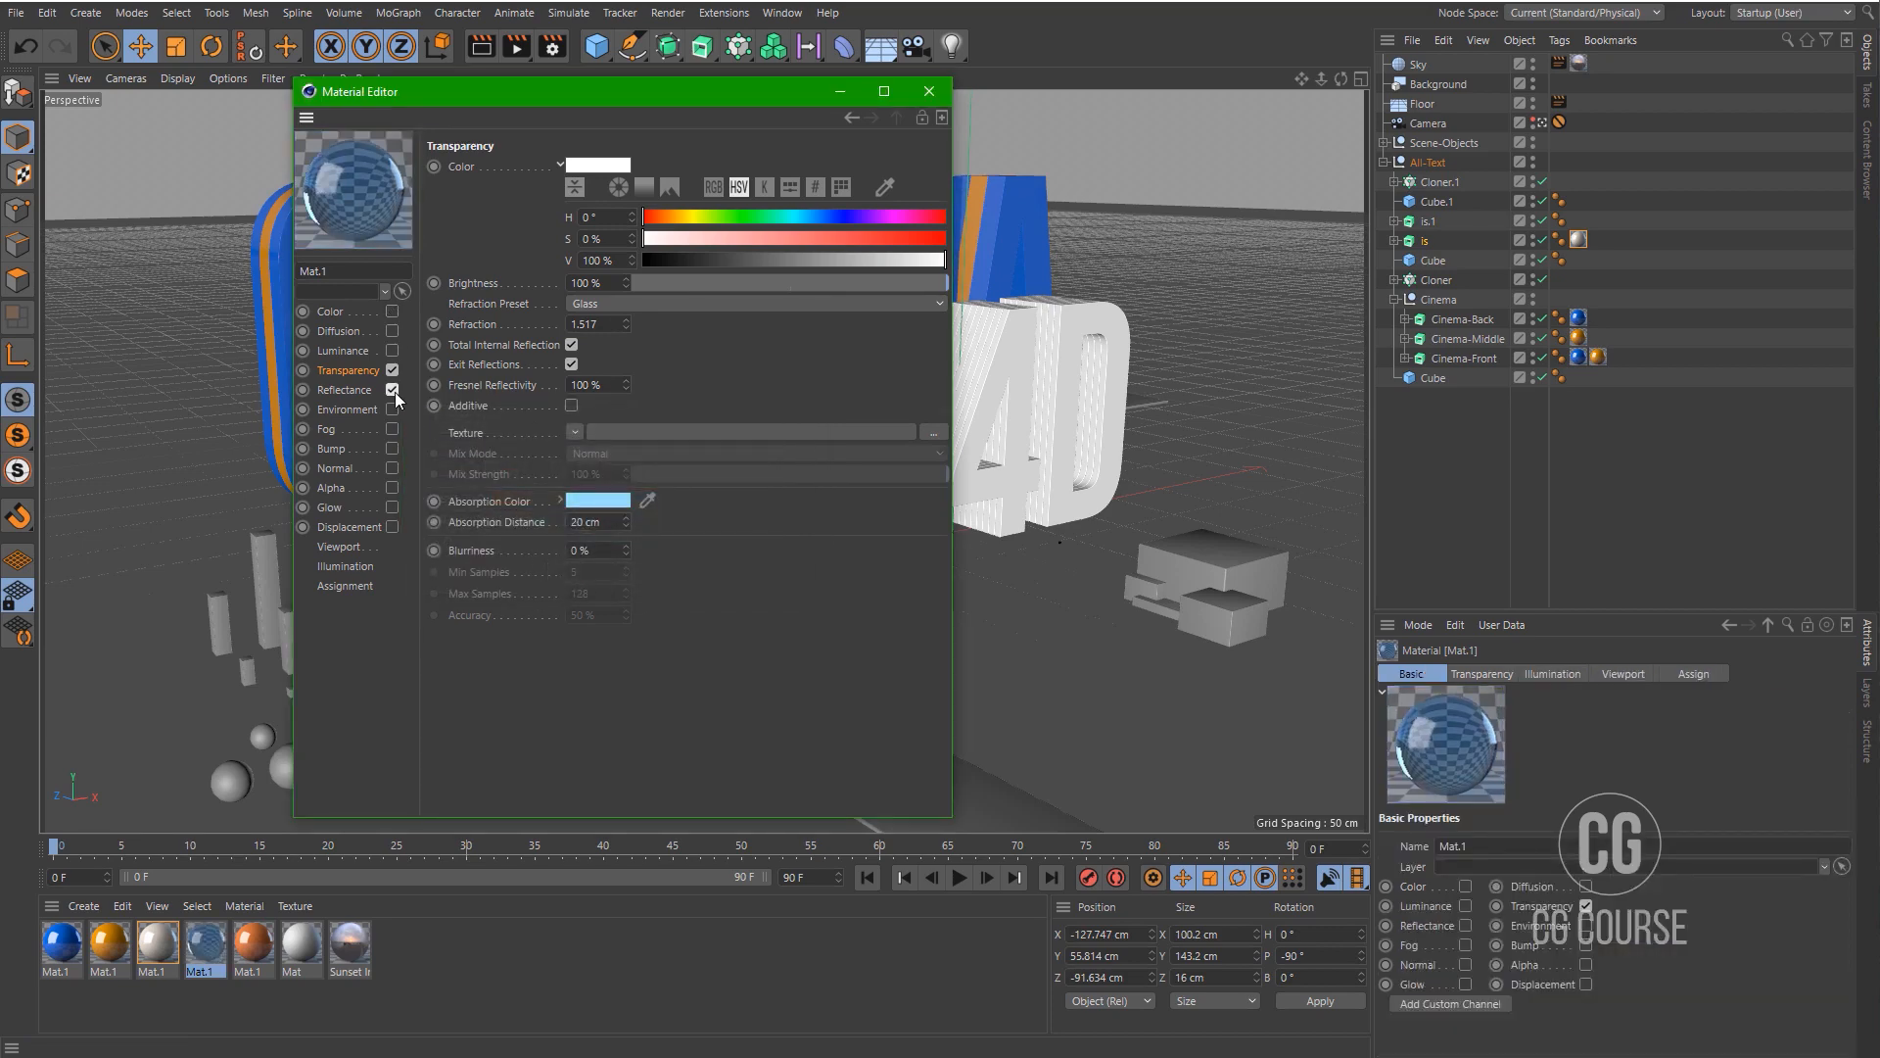
left_click(392, 390)
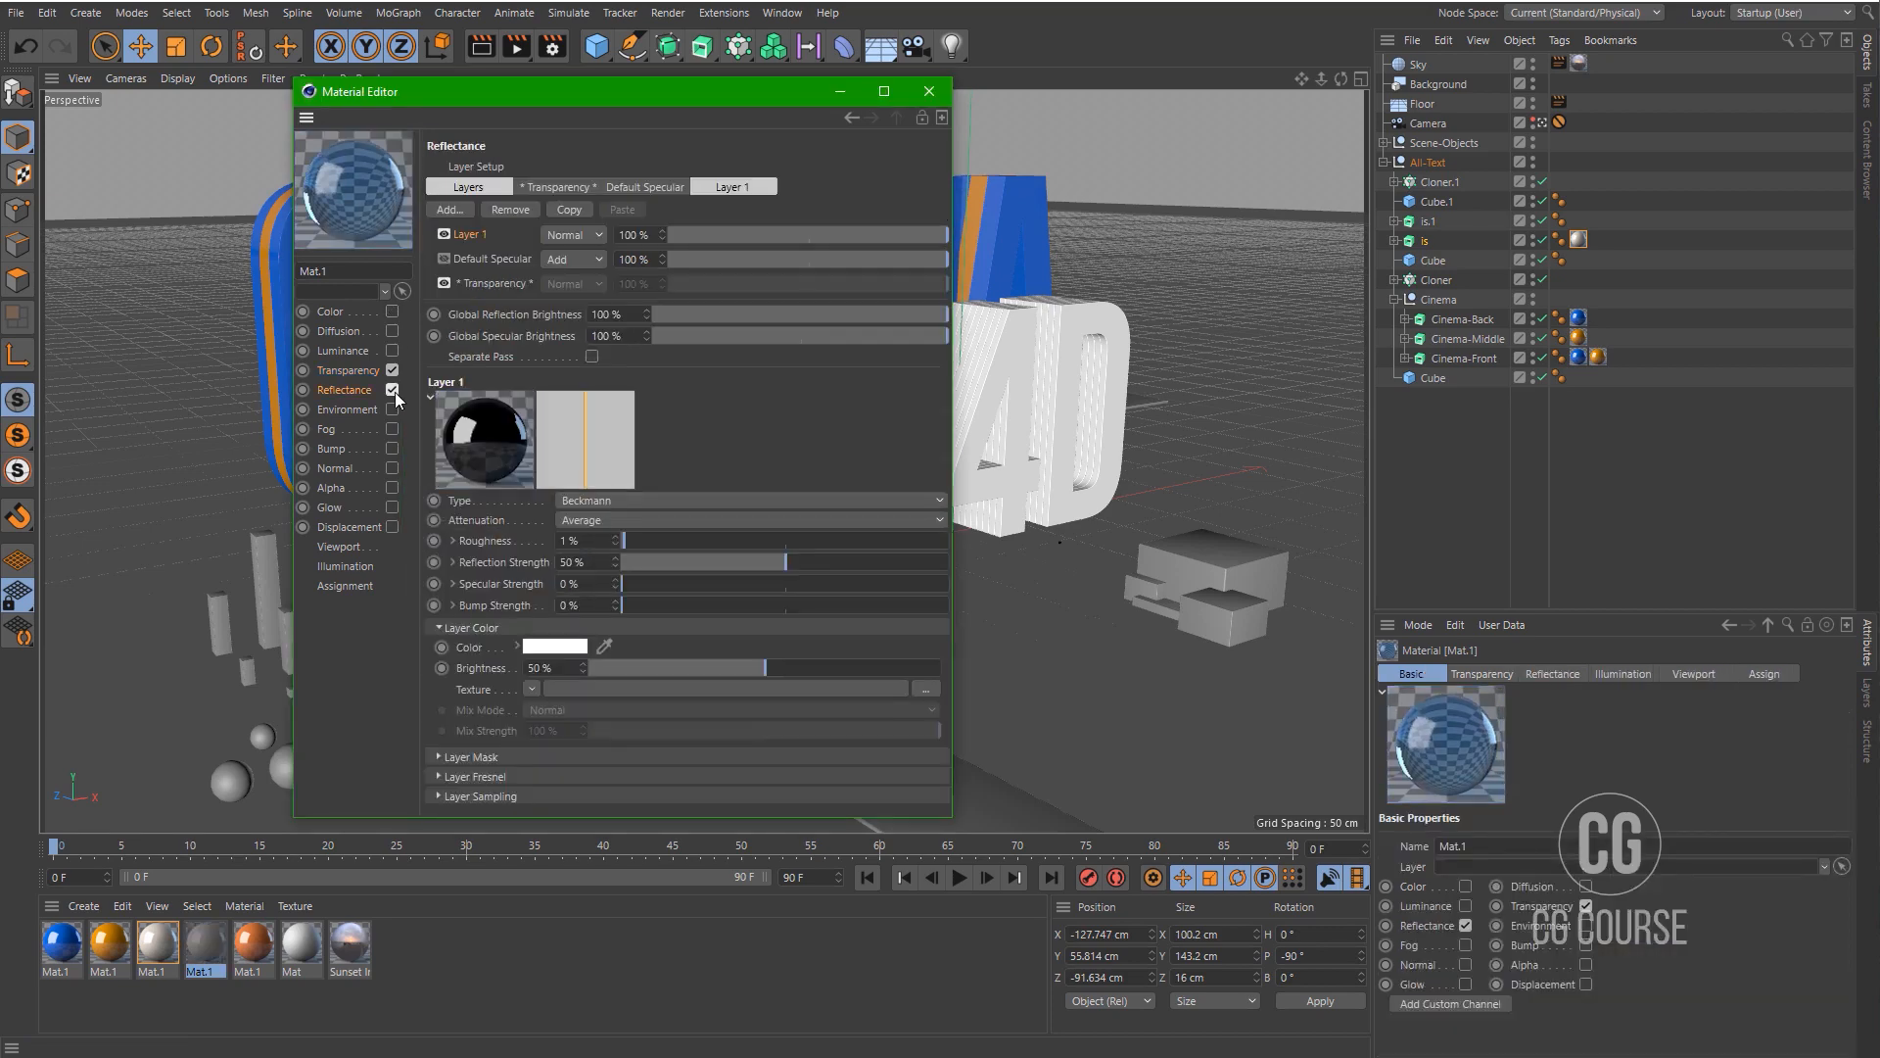
left_click(932, 98)
left_click_drag(219, 948, 1430, 225)
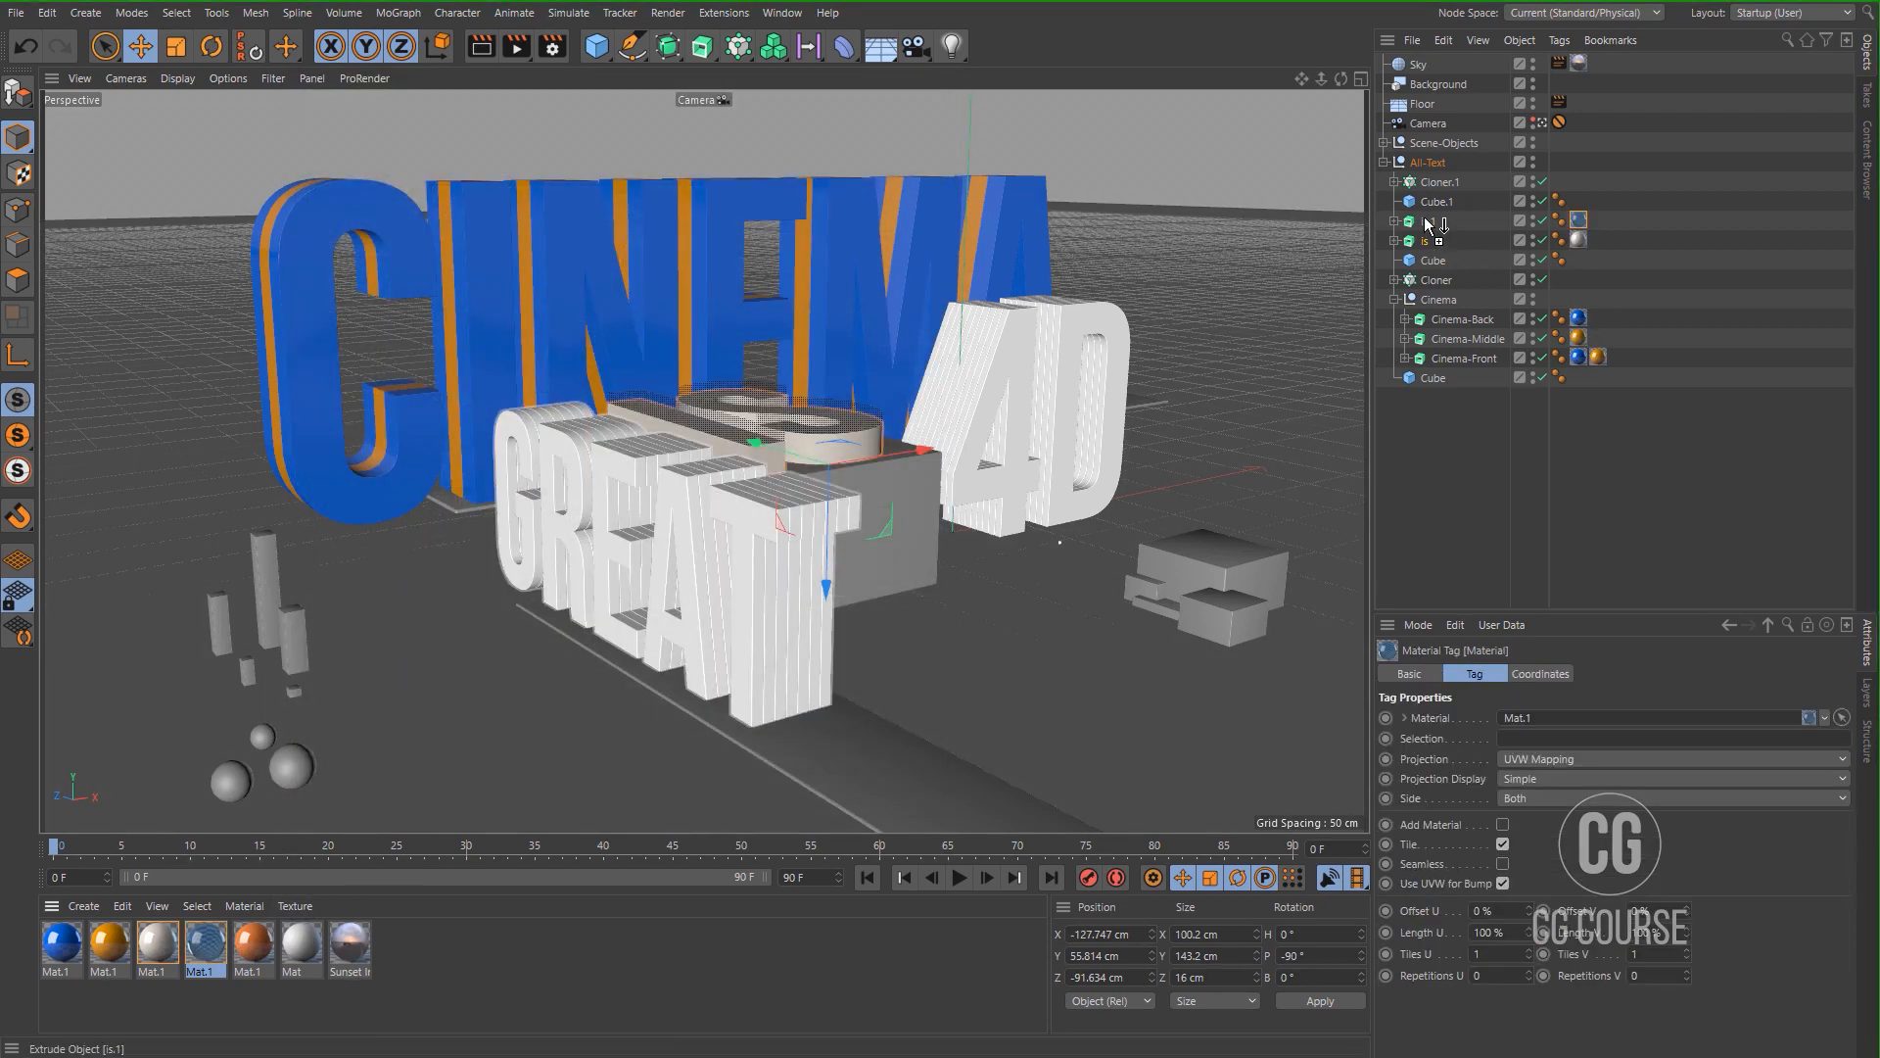
left_click(1441, 441)
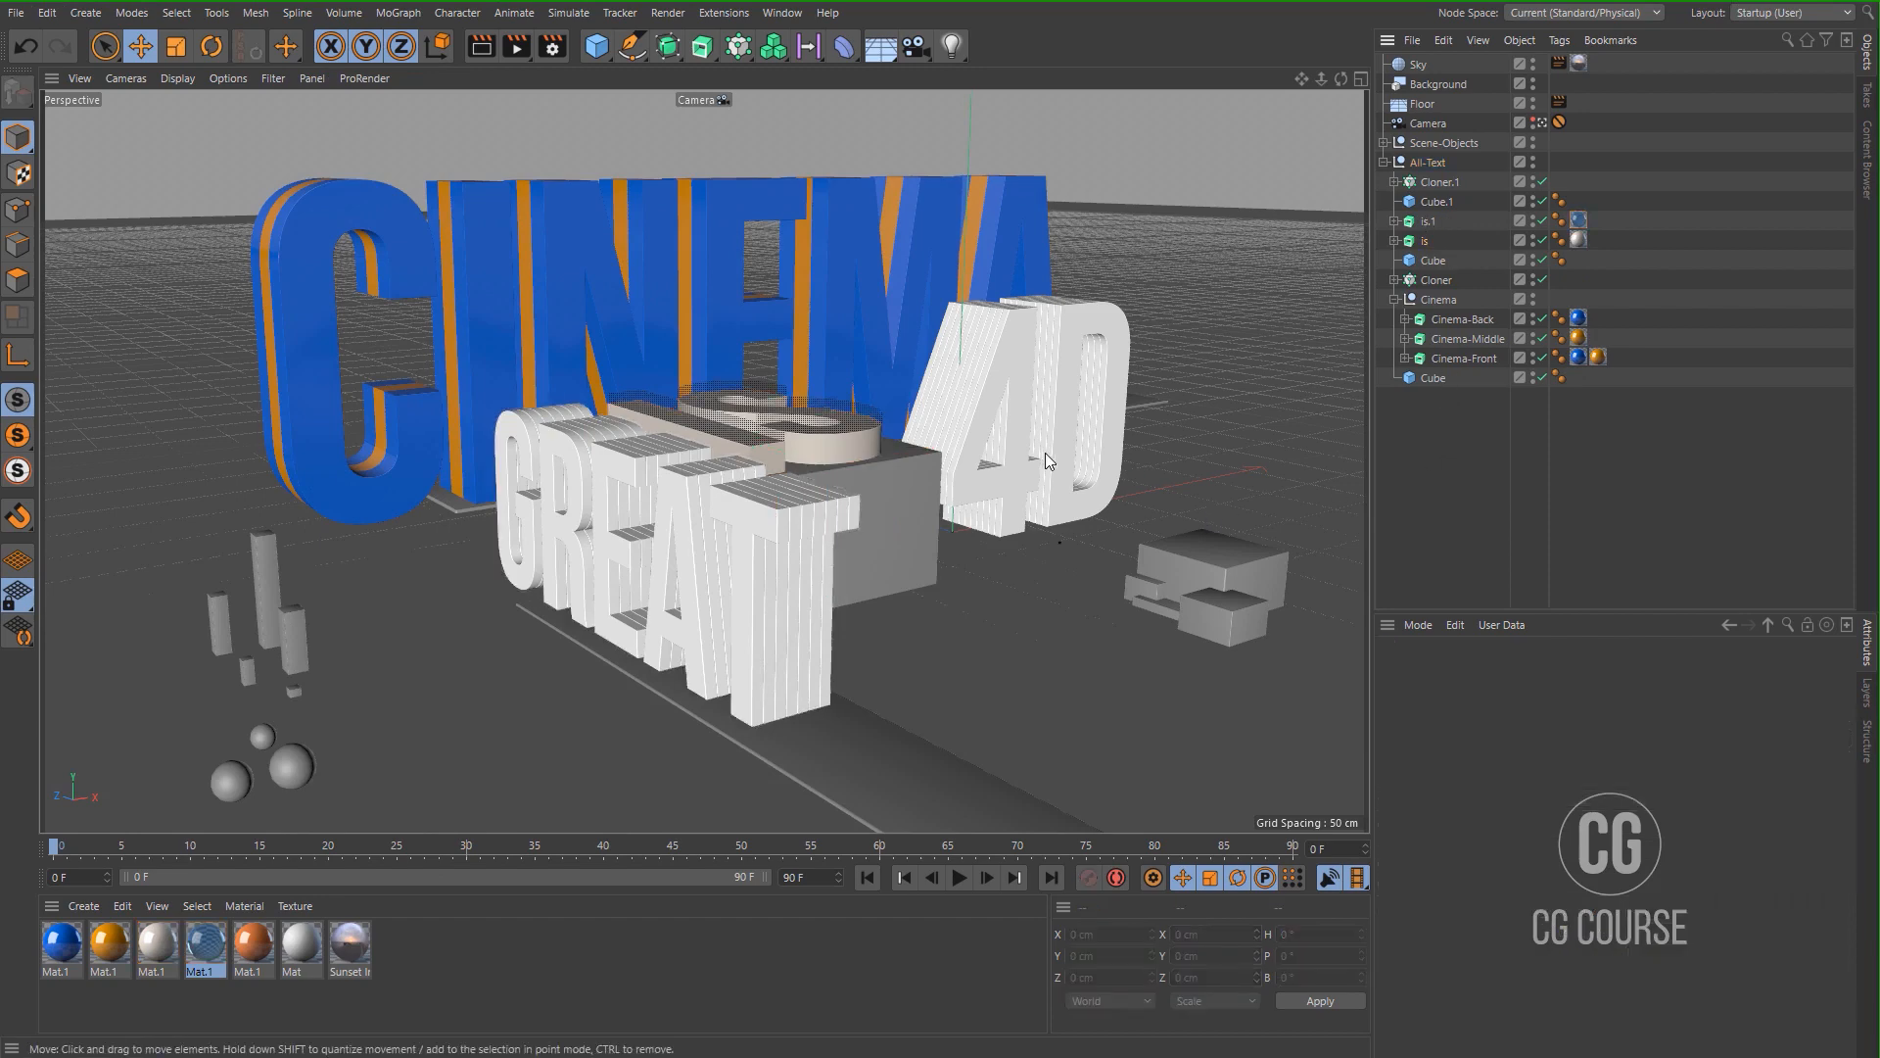
Apply a copy of the blue material with its color saturation set to 54% to the 4D Cloner.
left_click(1020, 451)
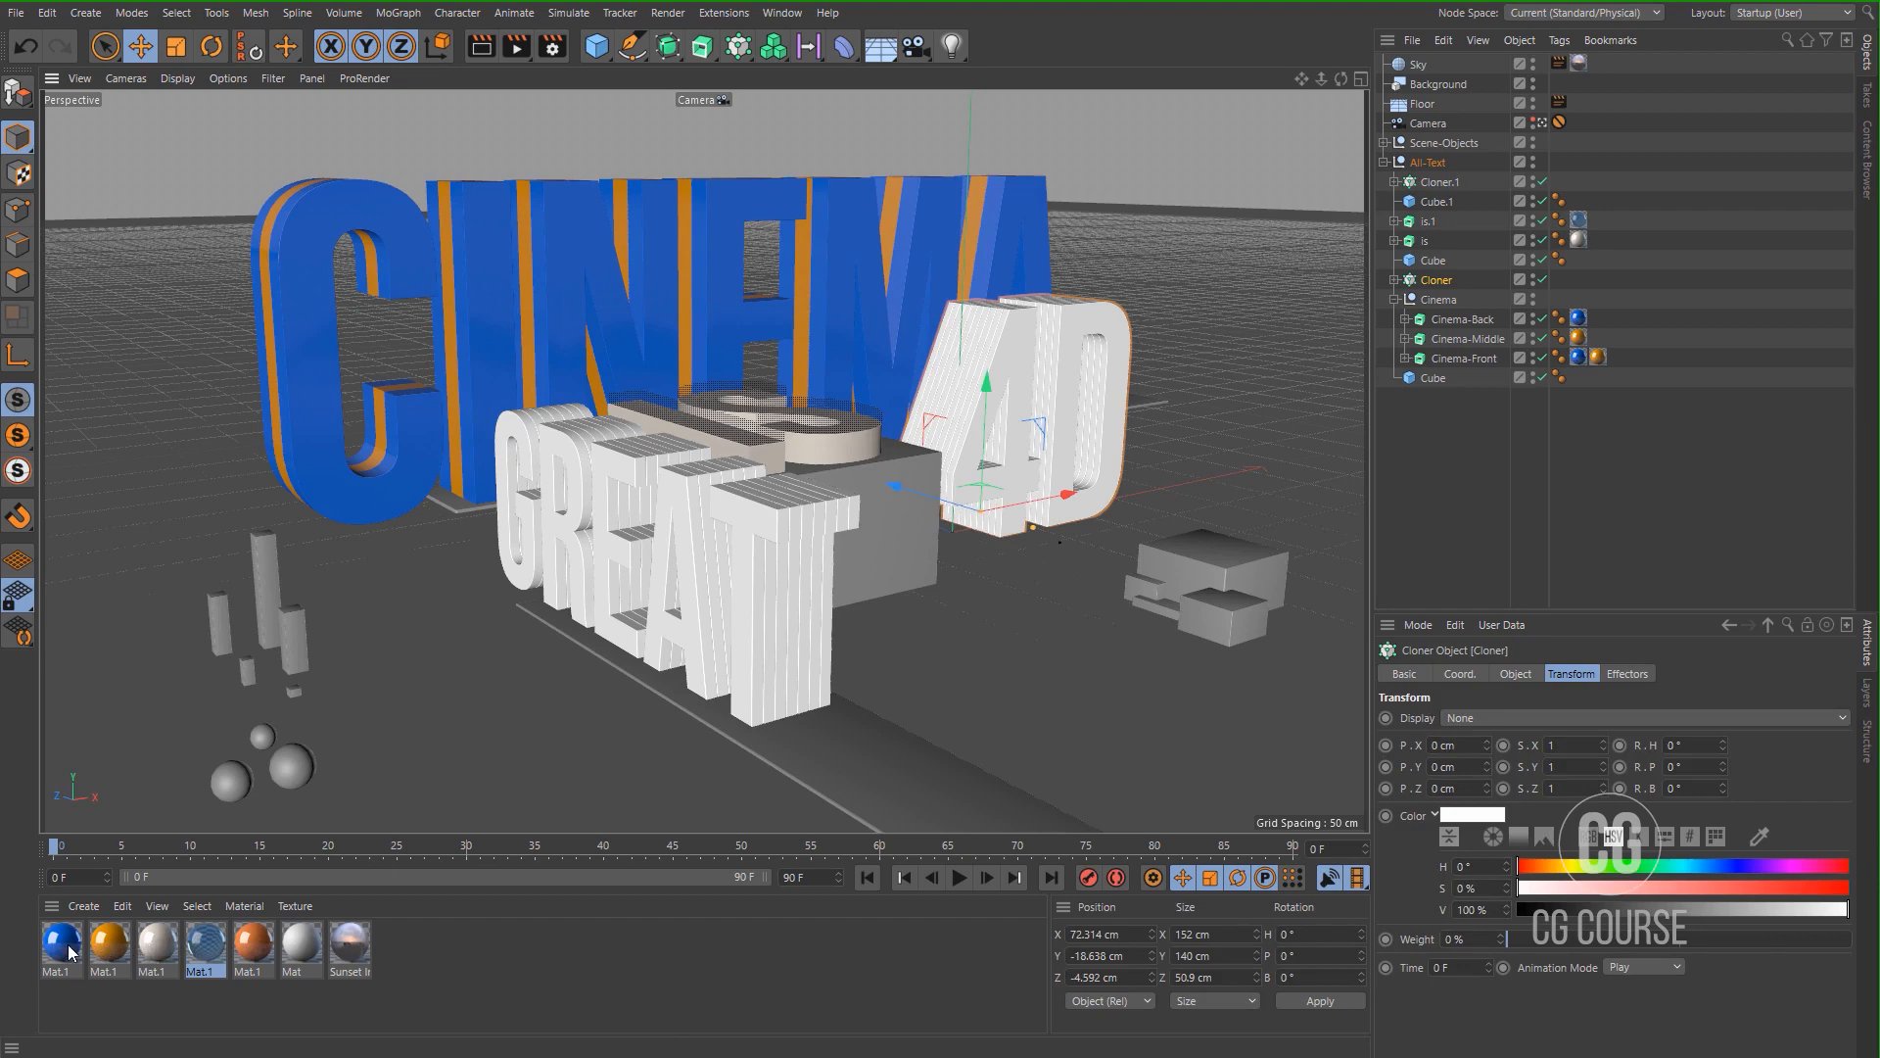
left_click_drag(69, 947, 84, 948, "ctrl")
double_click(110, 946)
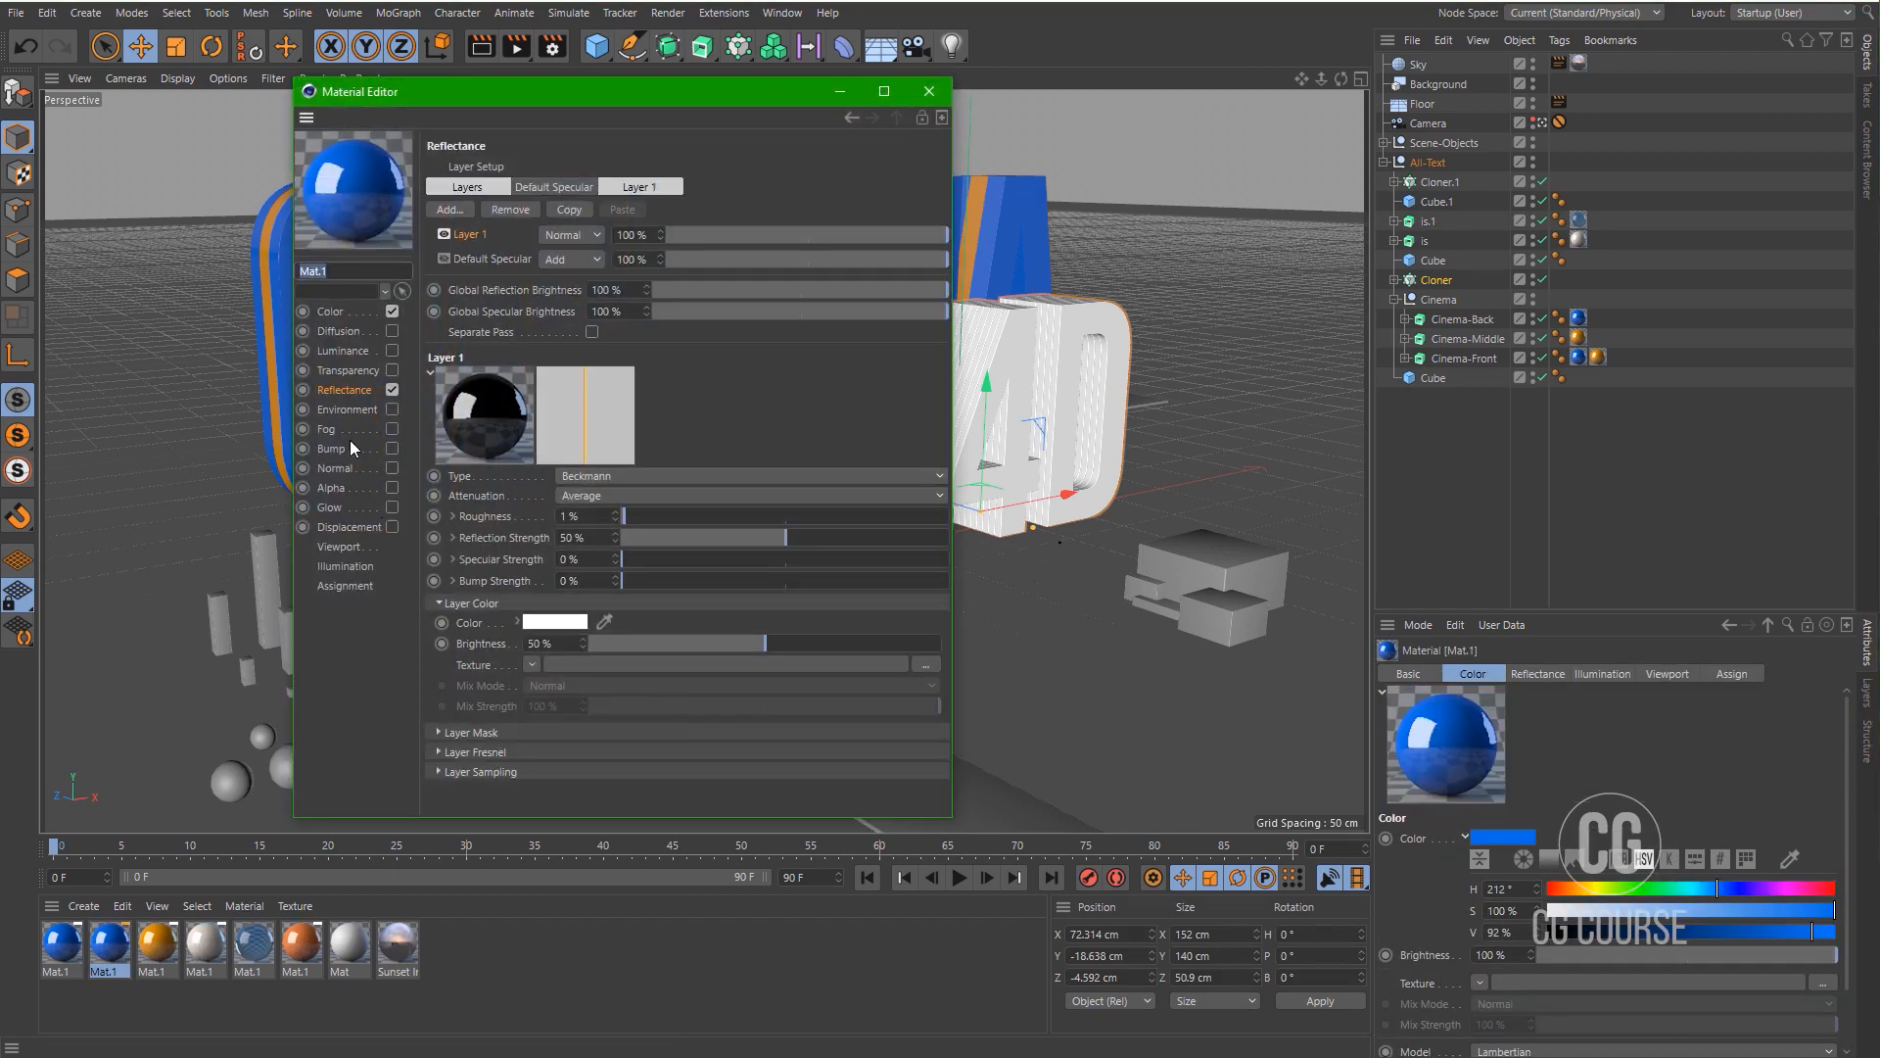
left_click(331, 315)
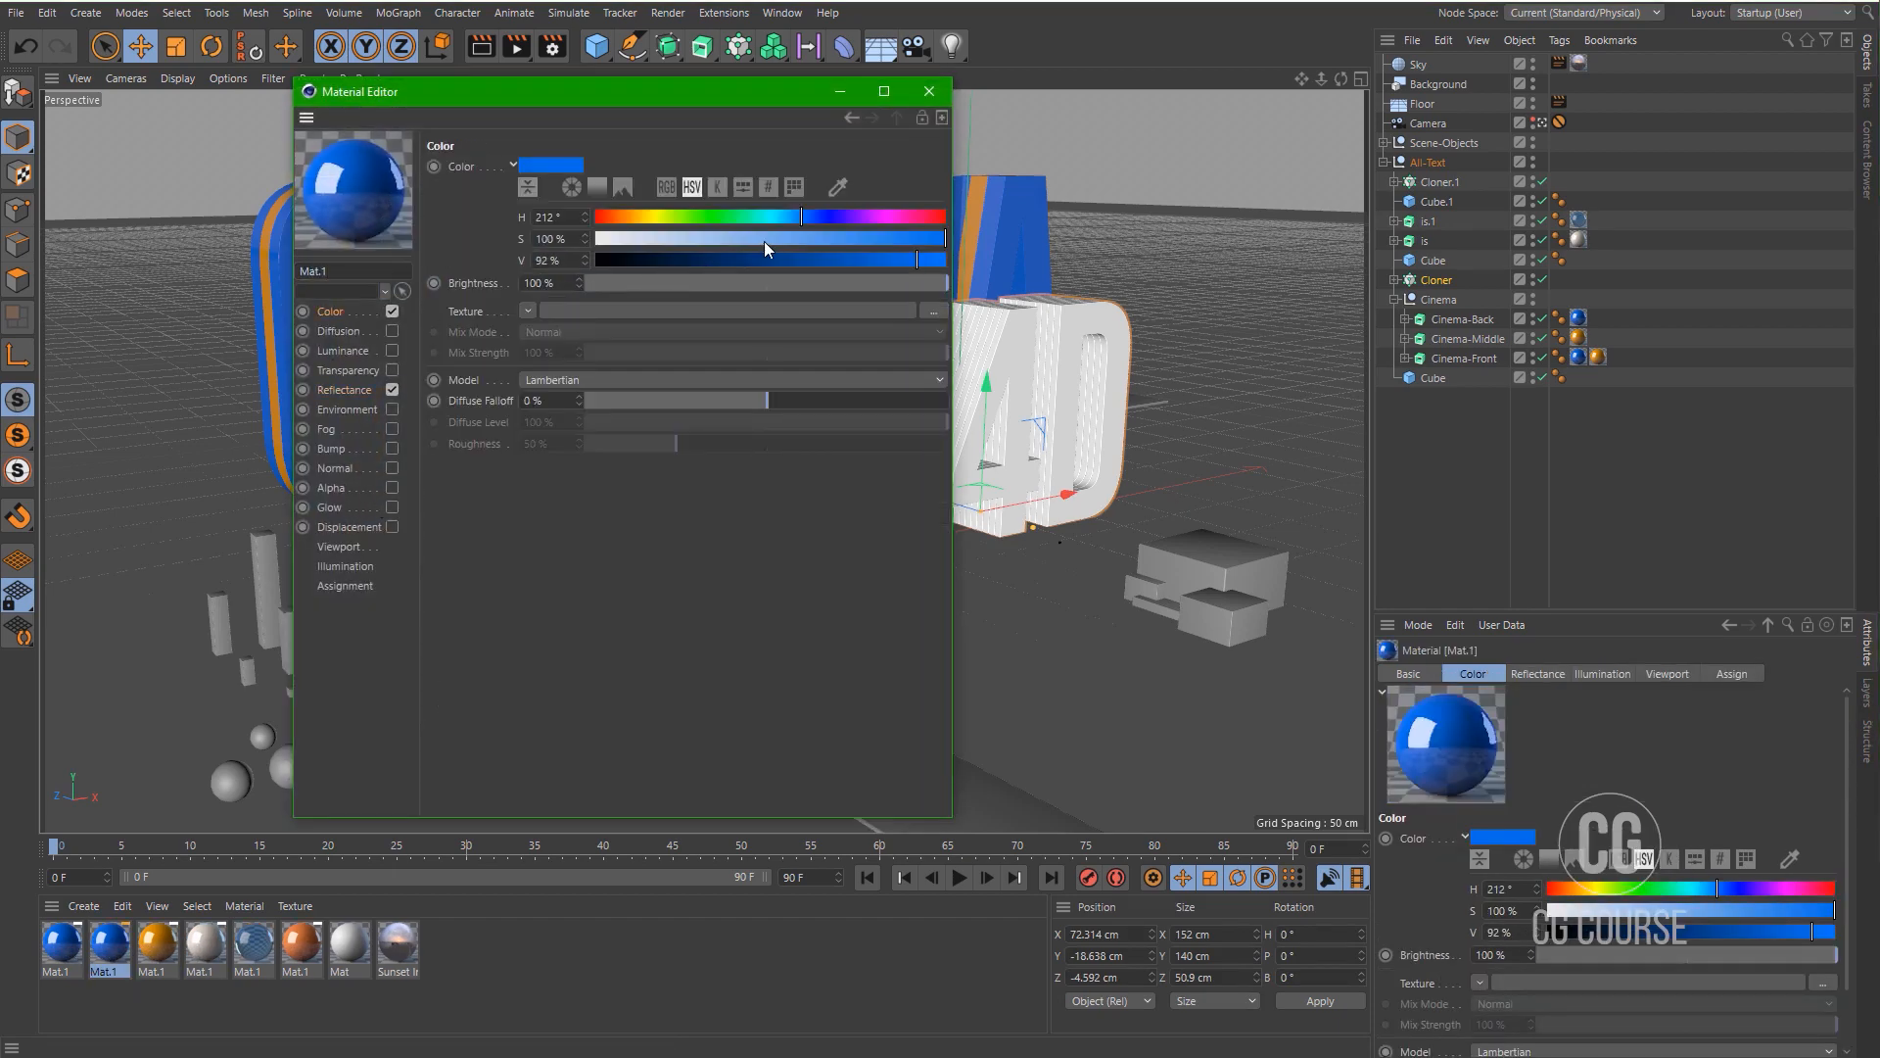
left_click_drag(764, 241, 770, 237)
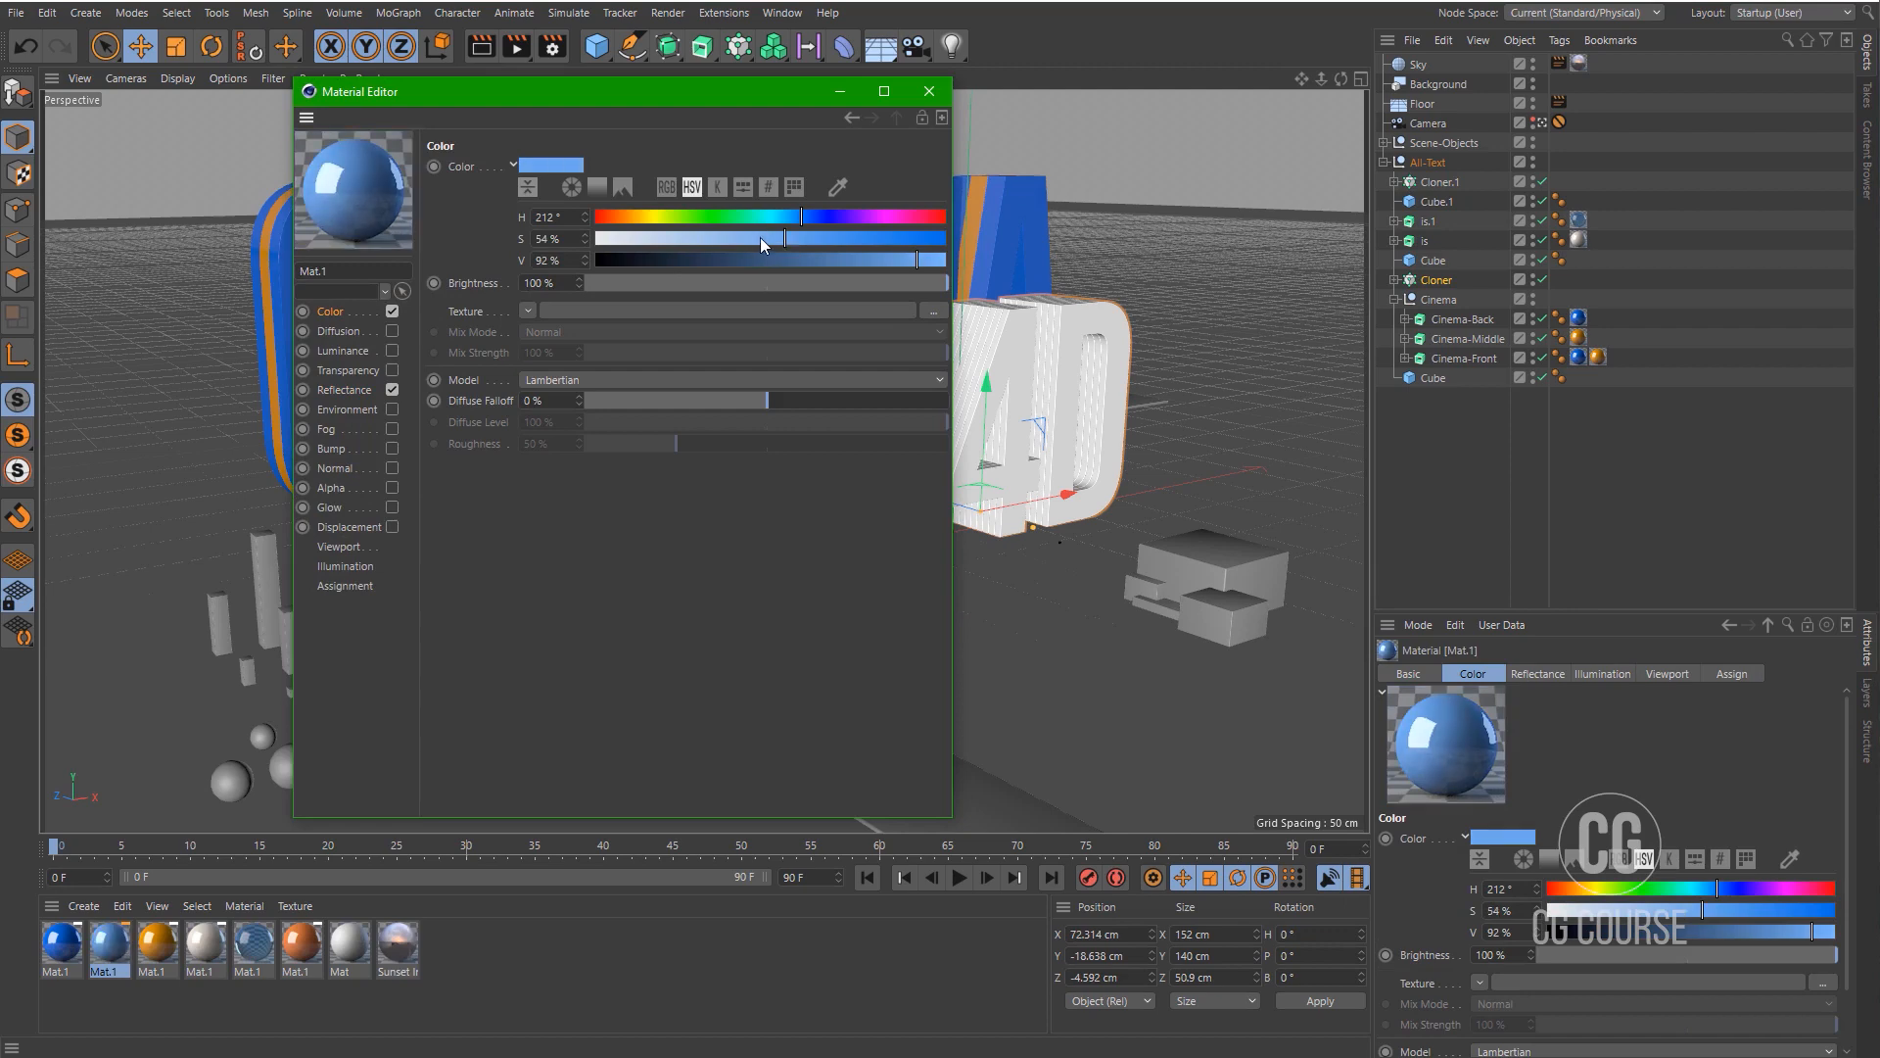
left_click(929, 91)
left_click_drag(118, 946, 1440, 357)
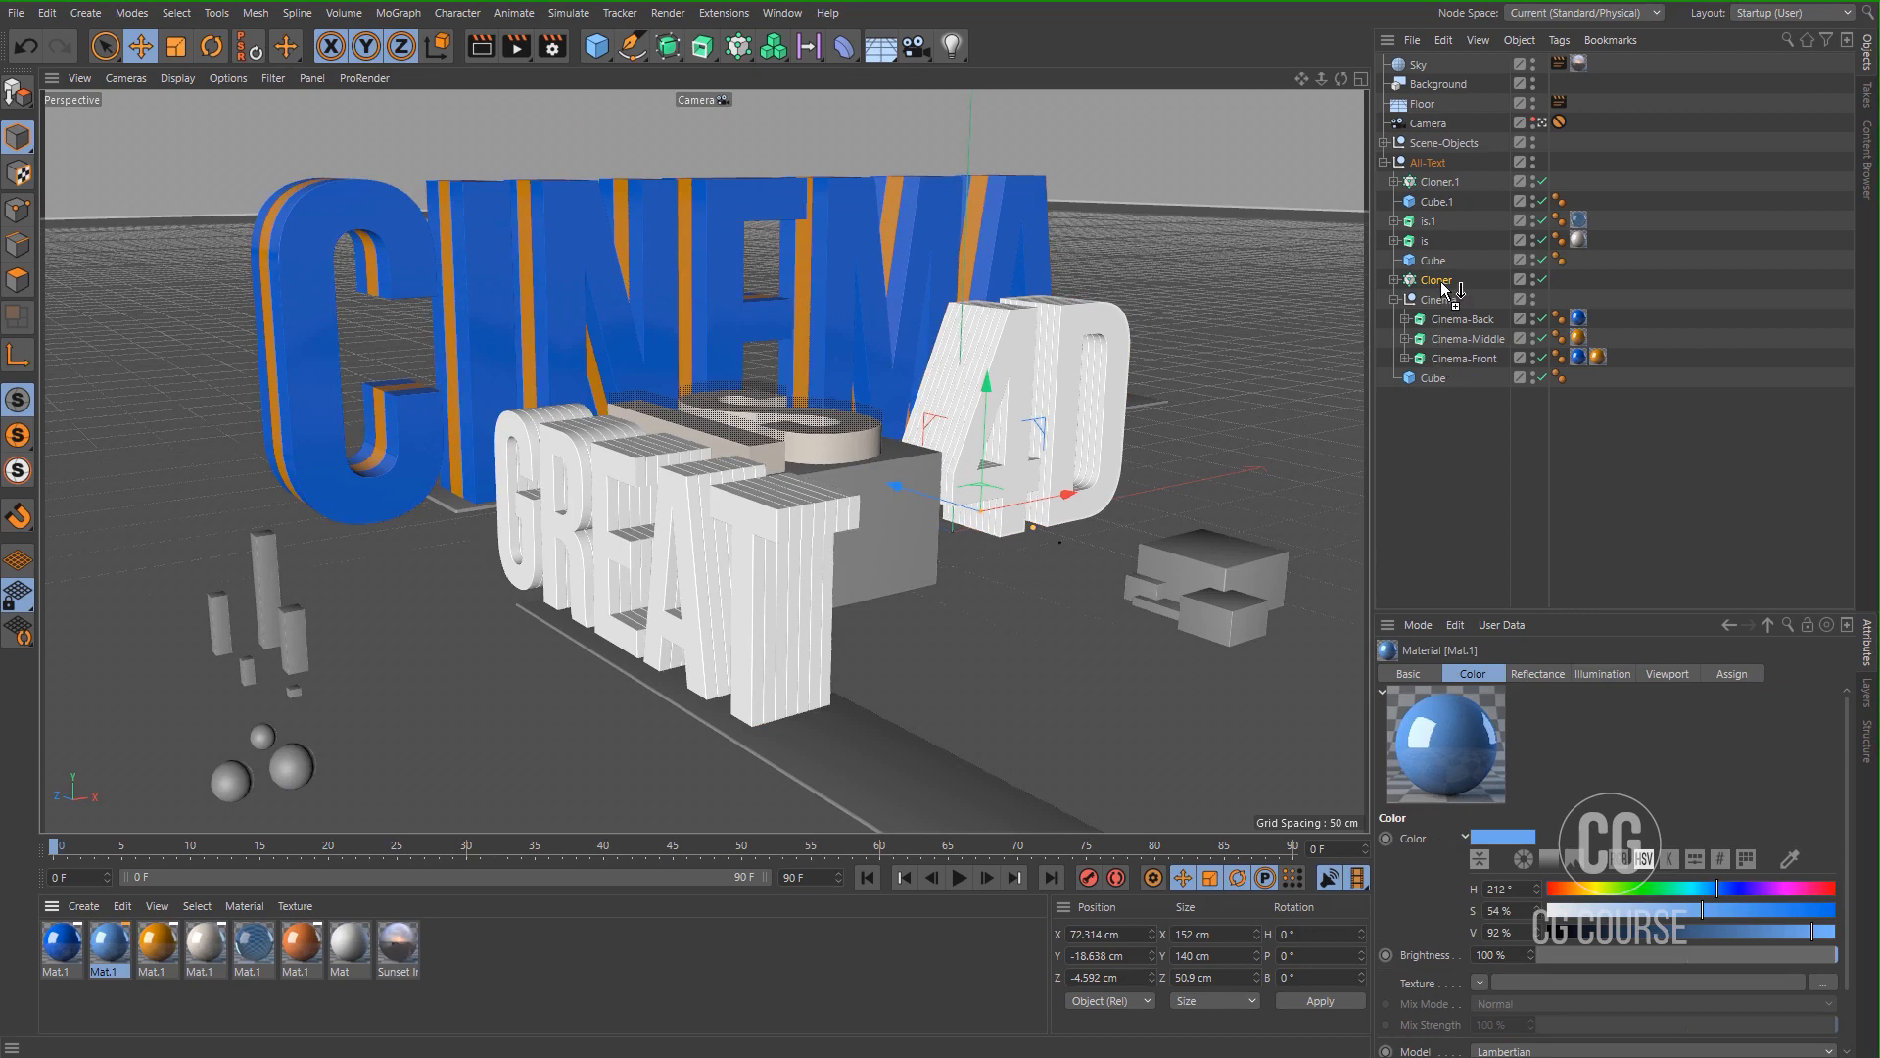
left_click_drag(1442, 281, 1442, 280)
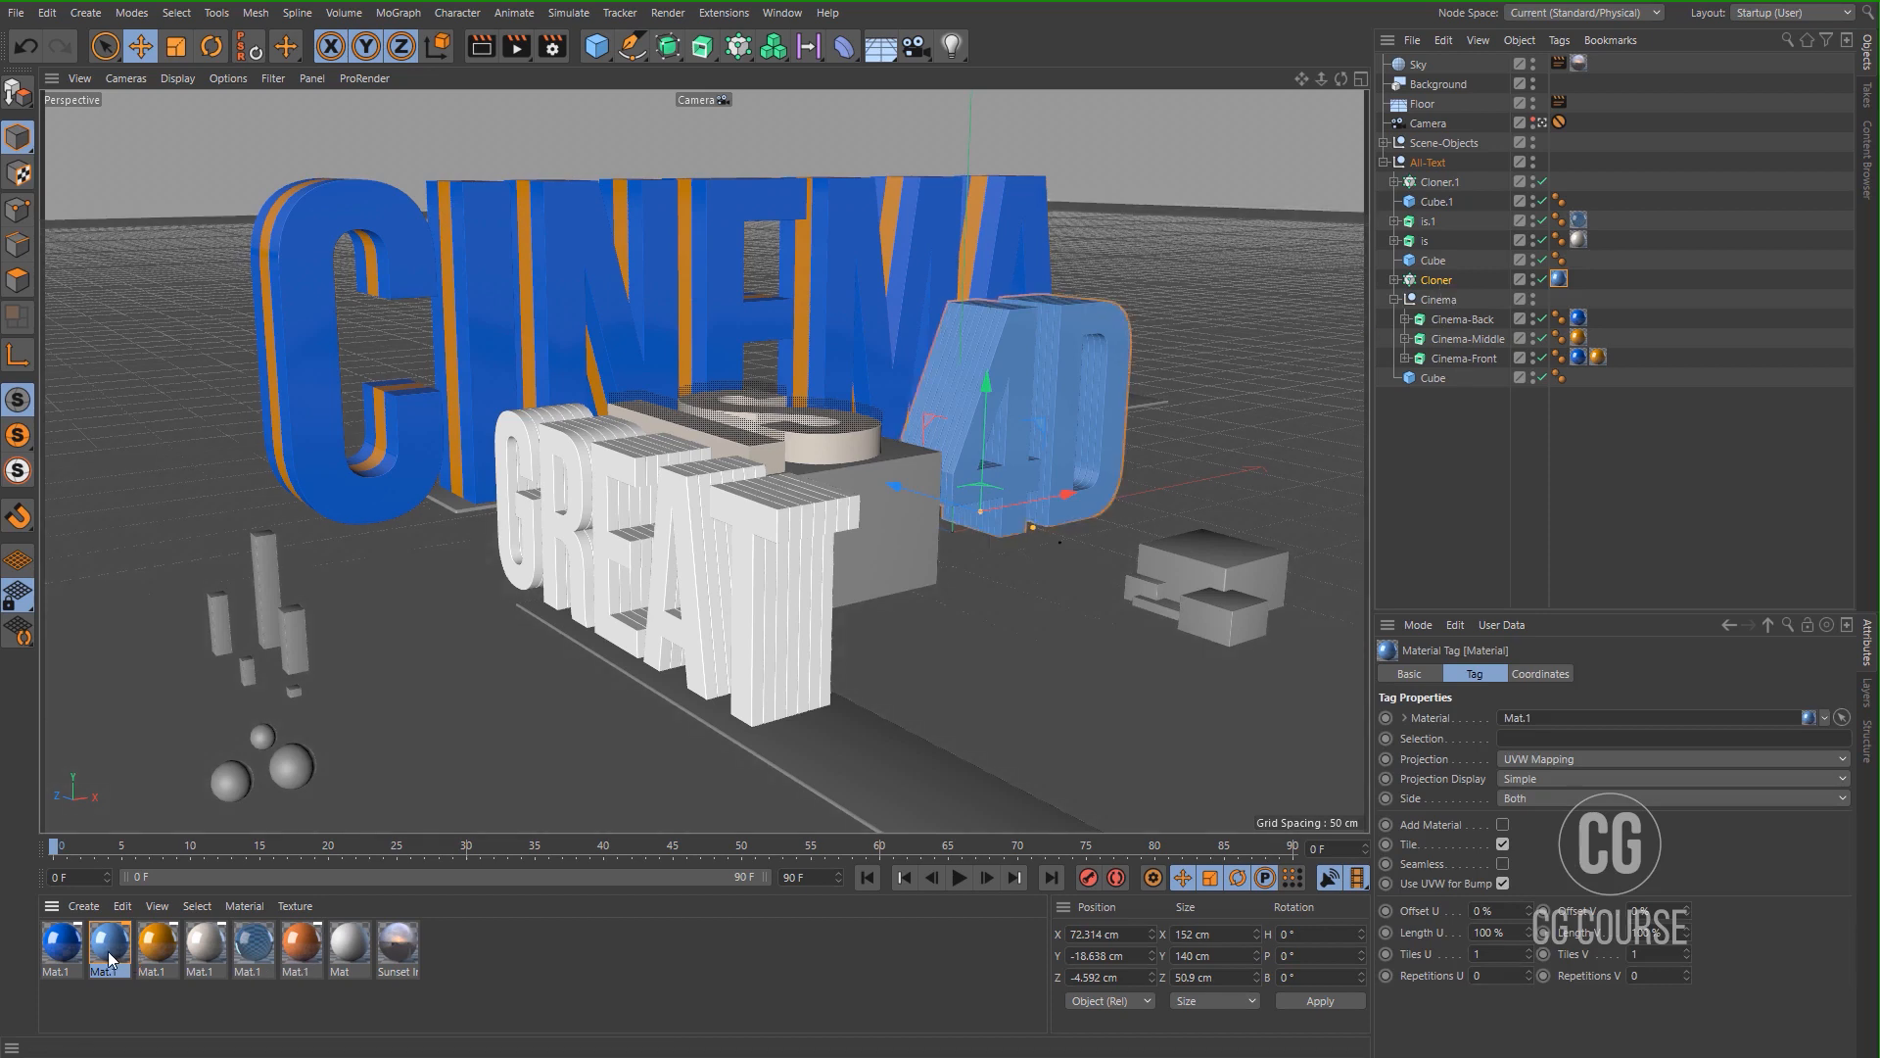
Apply a copy of the light blue material with its hue set to 185° to Cloner.1, the GREAT text.
left_click_drag(106, 950, 137, 948)
double_click(157, 942)
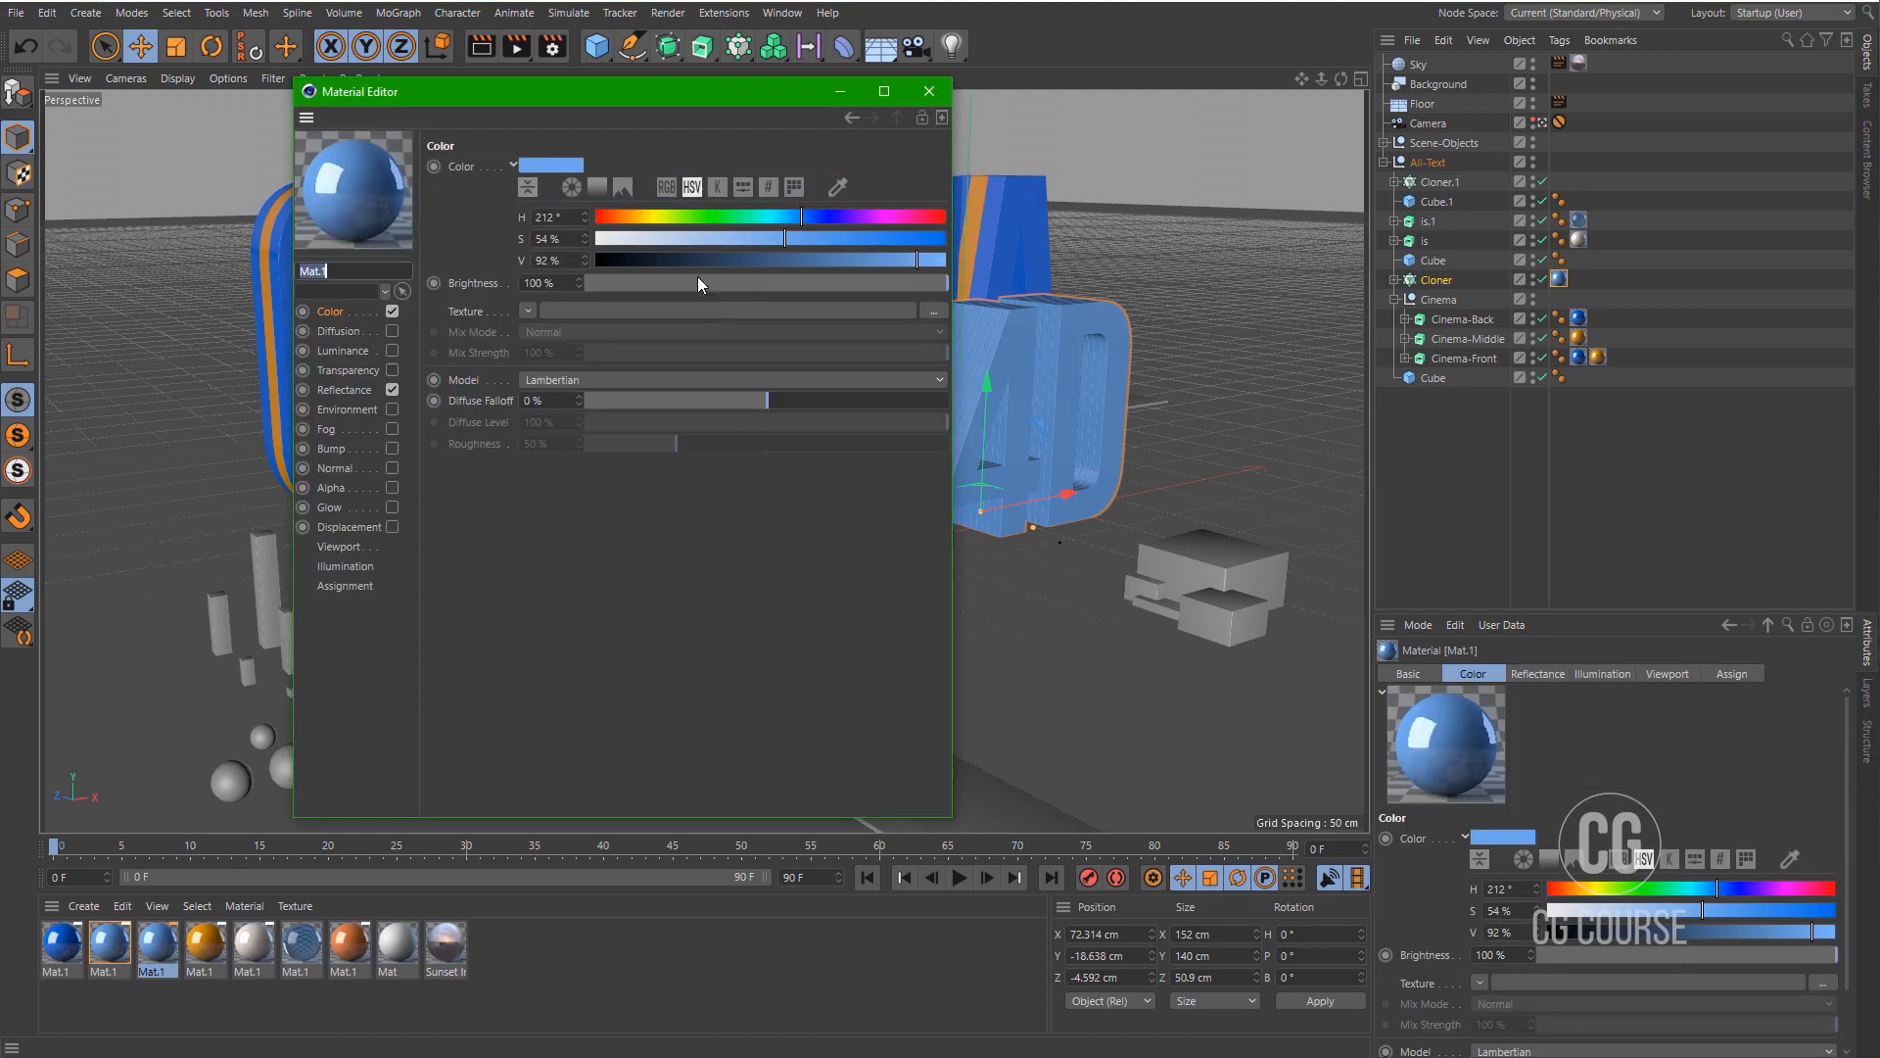
left_click(775, 216)
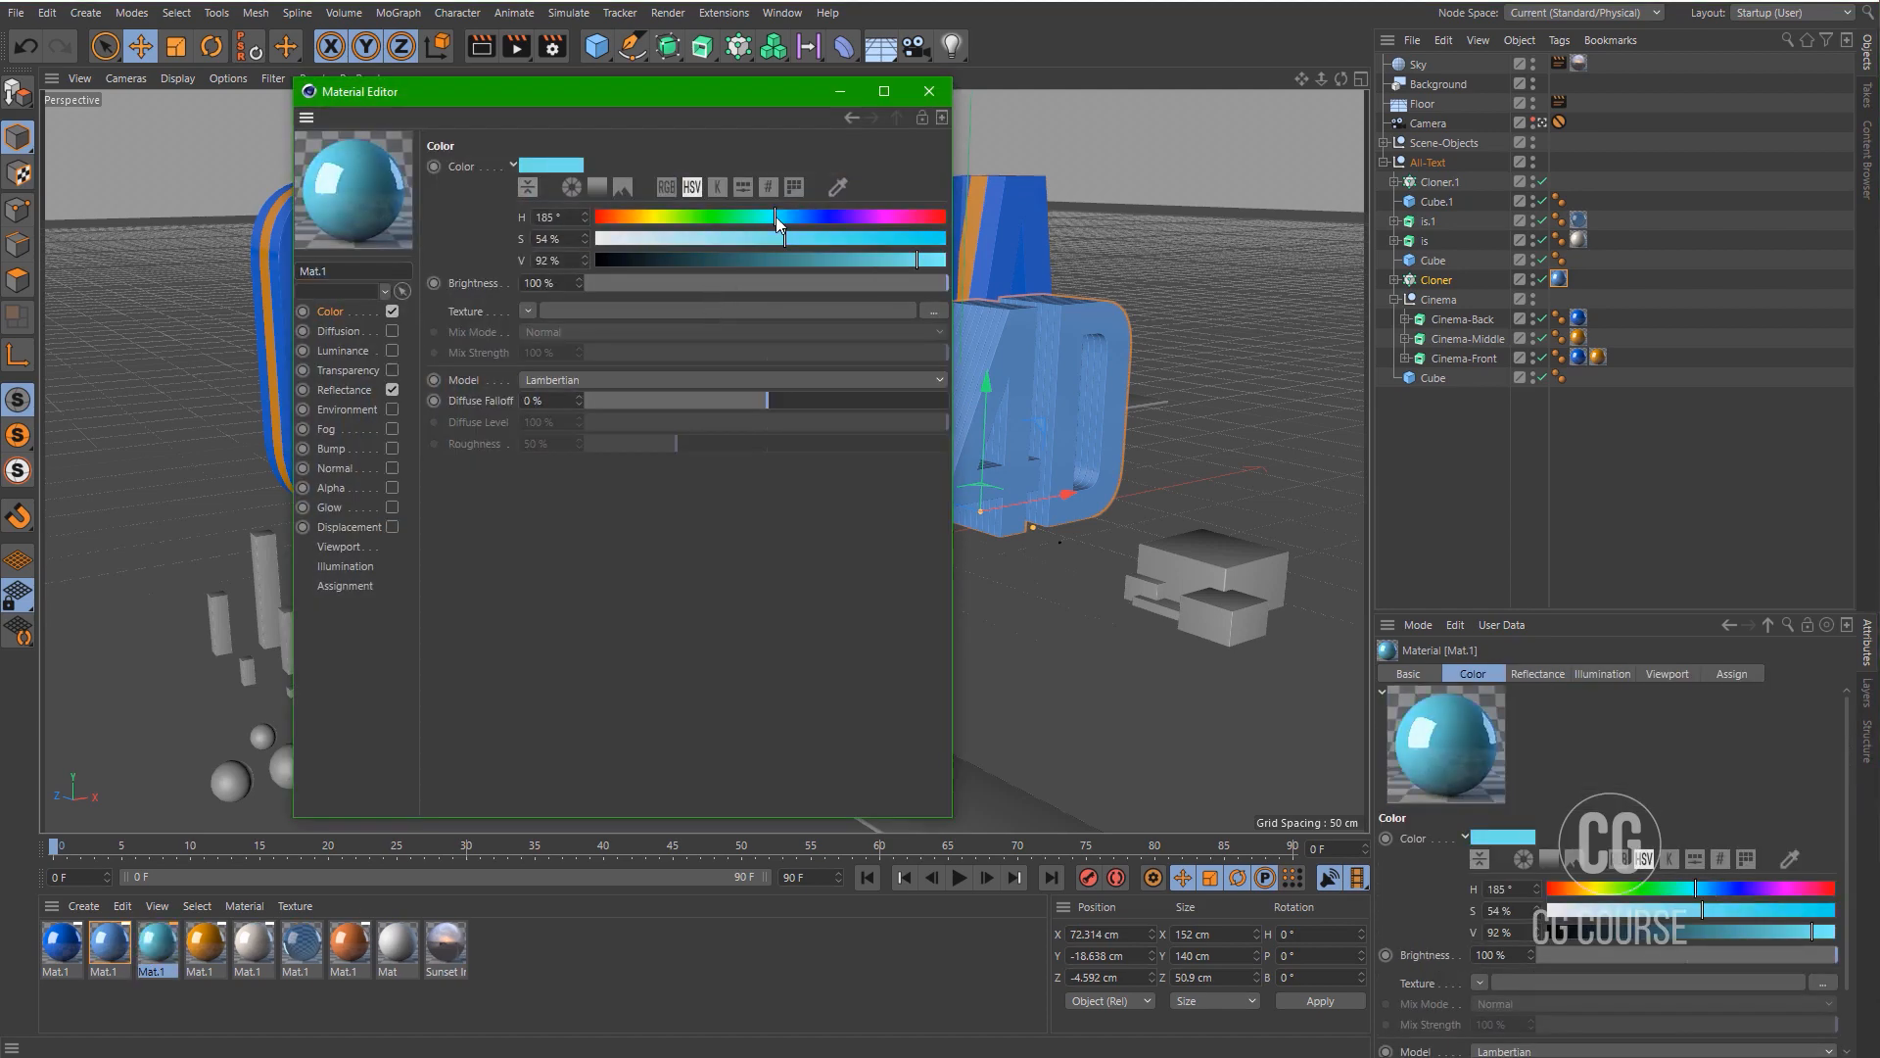
left_click(929, 91)
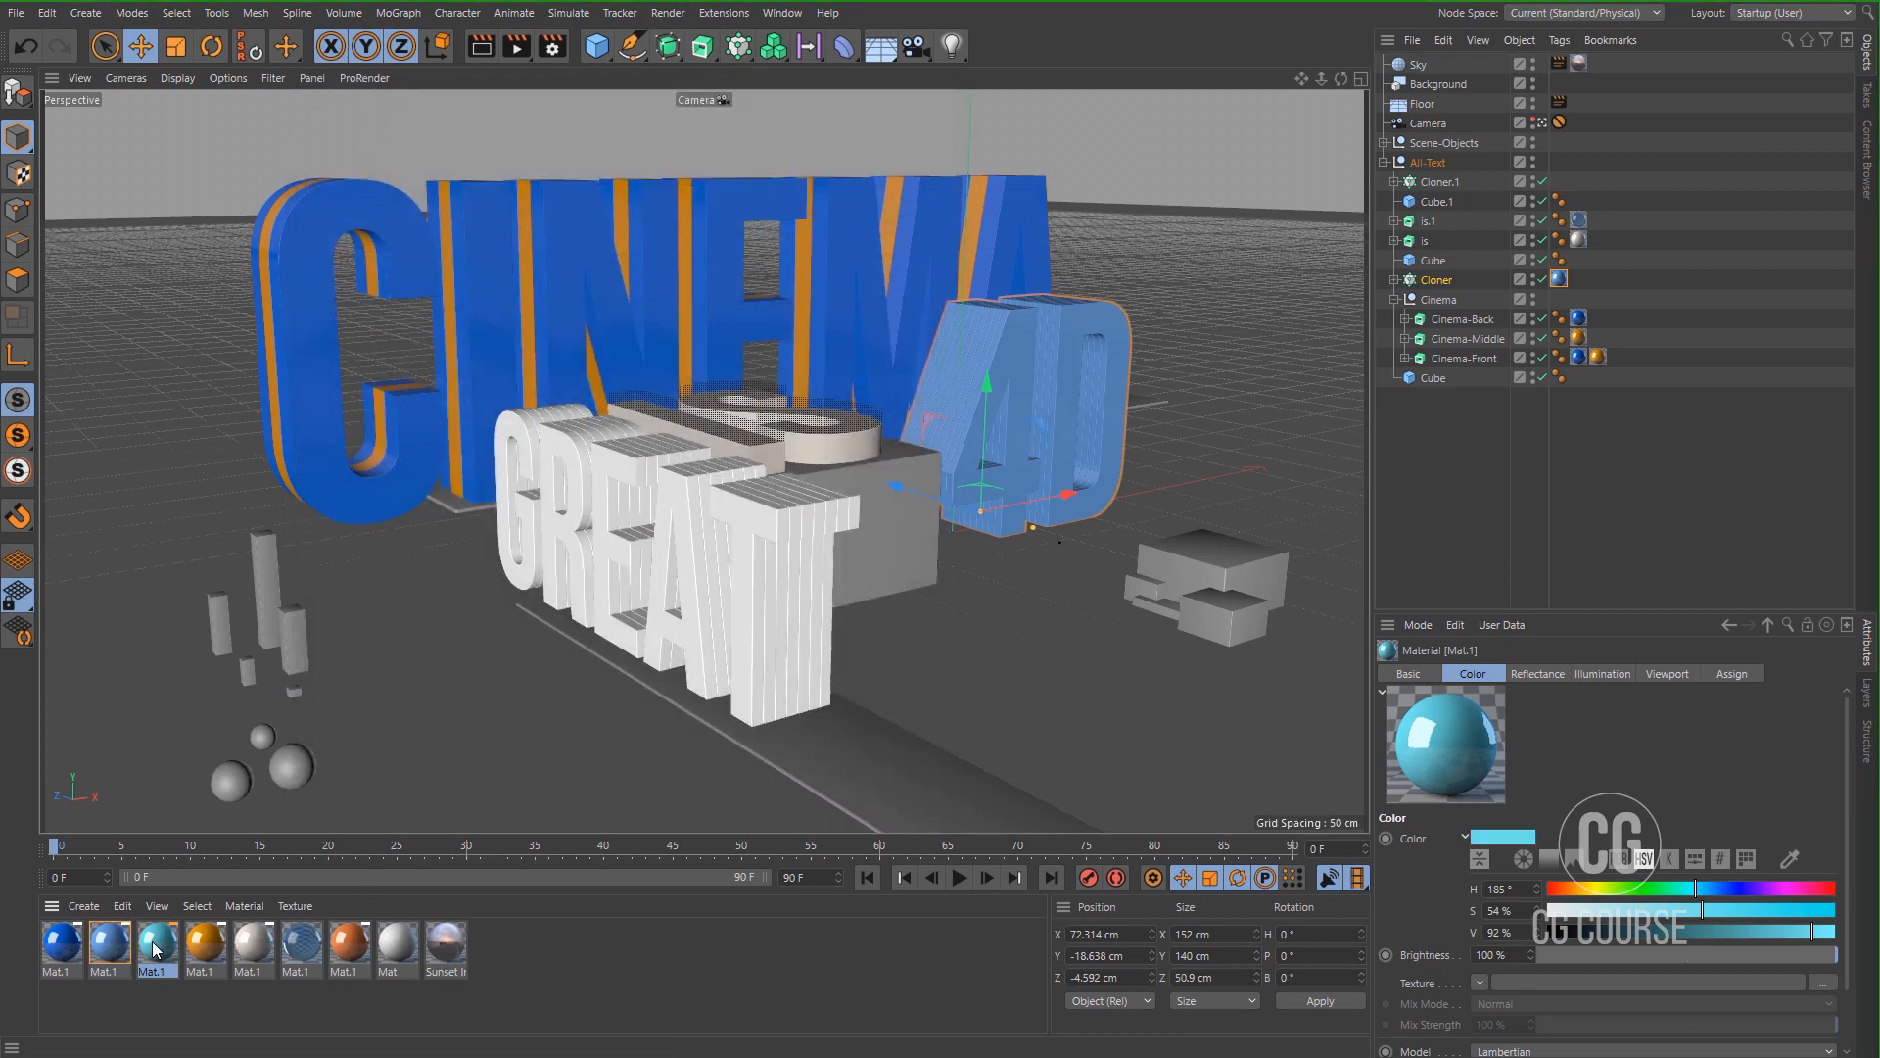
left_click_drag(157, 946, 1455, 185)
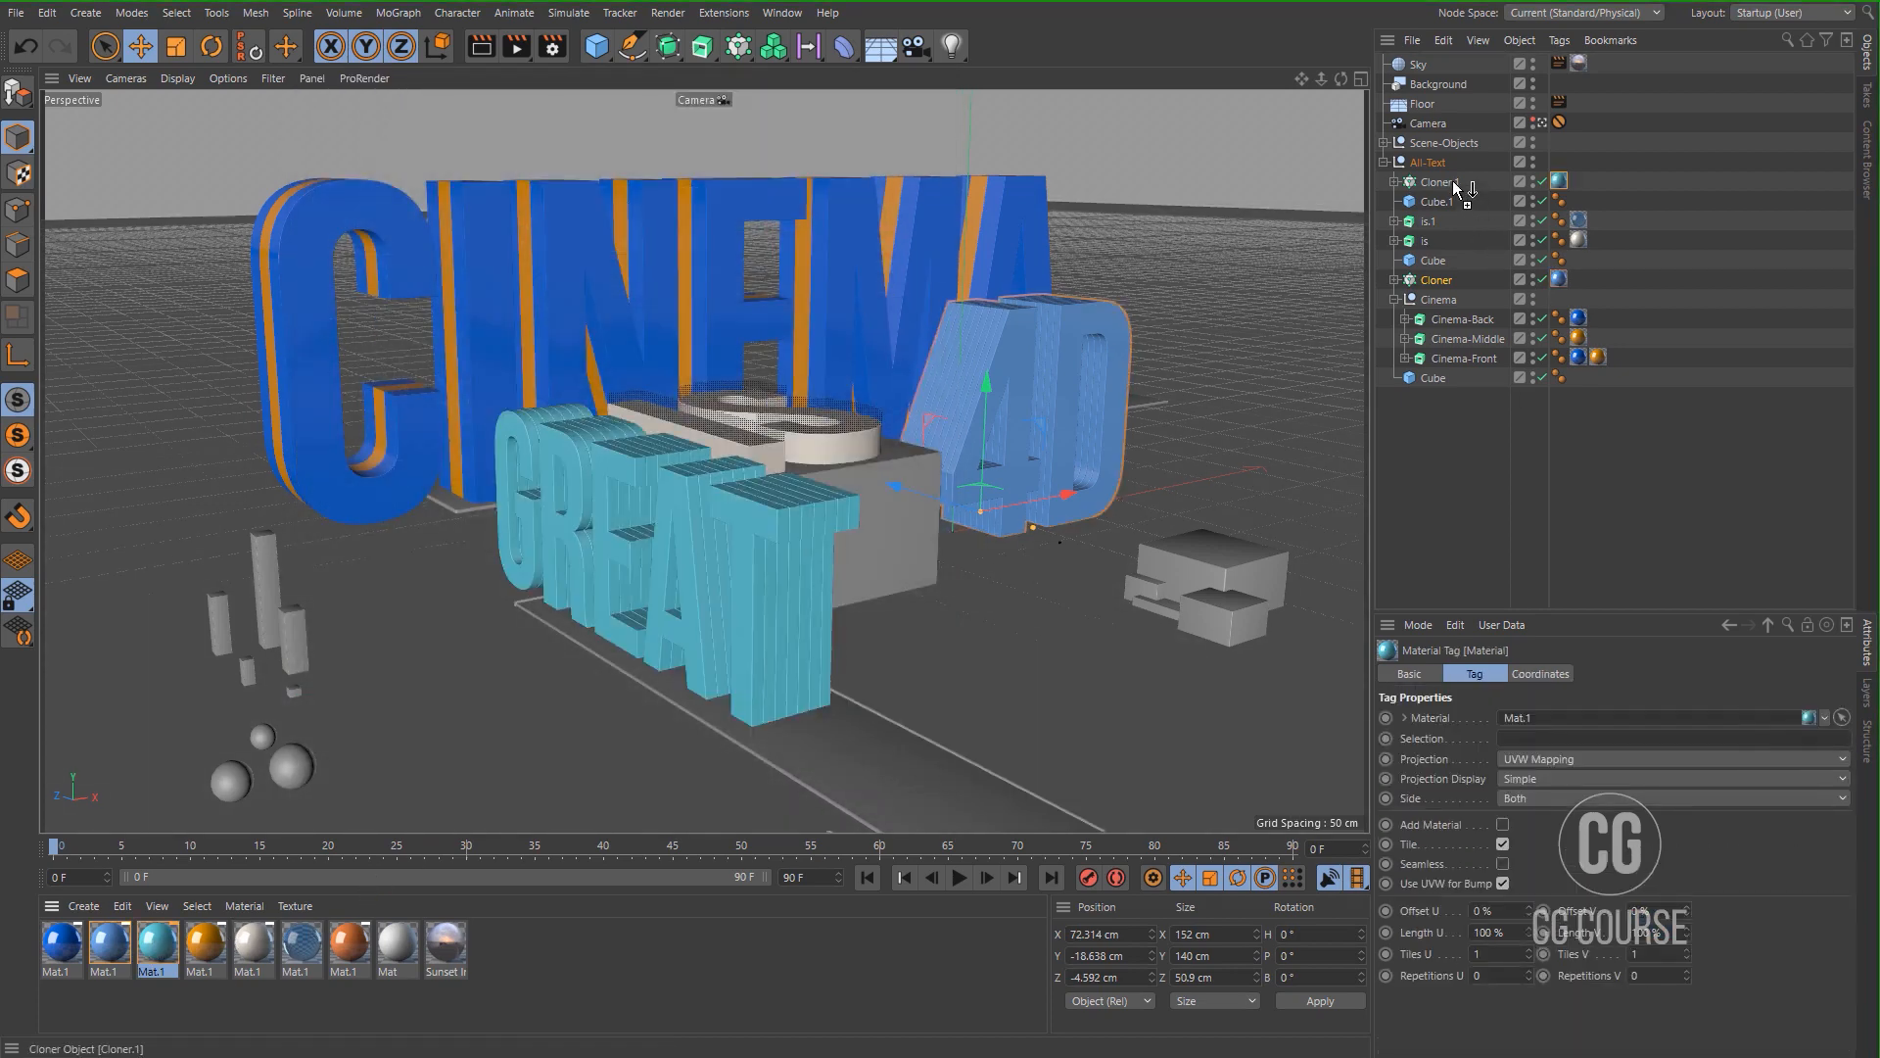
Apply the off-white material to the Scene-Objects group, Cube.1 and both Cube objects in All-Text.
left_click(257, 945)
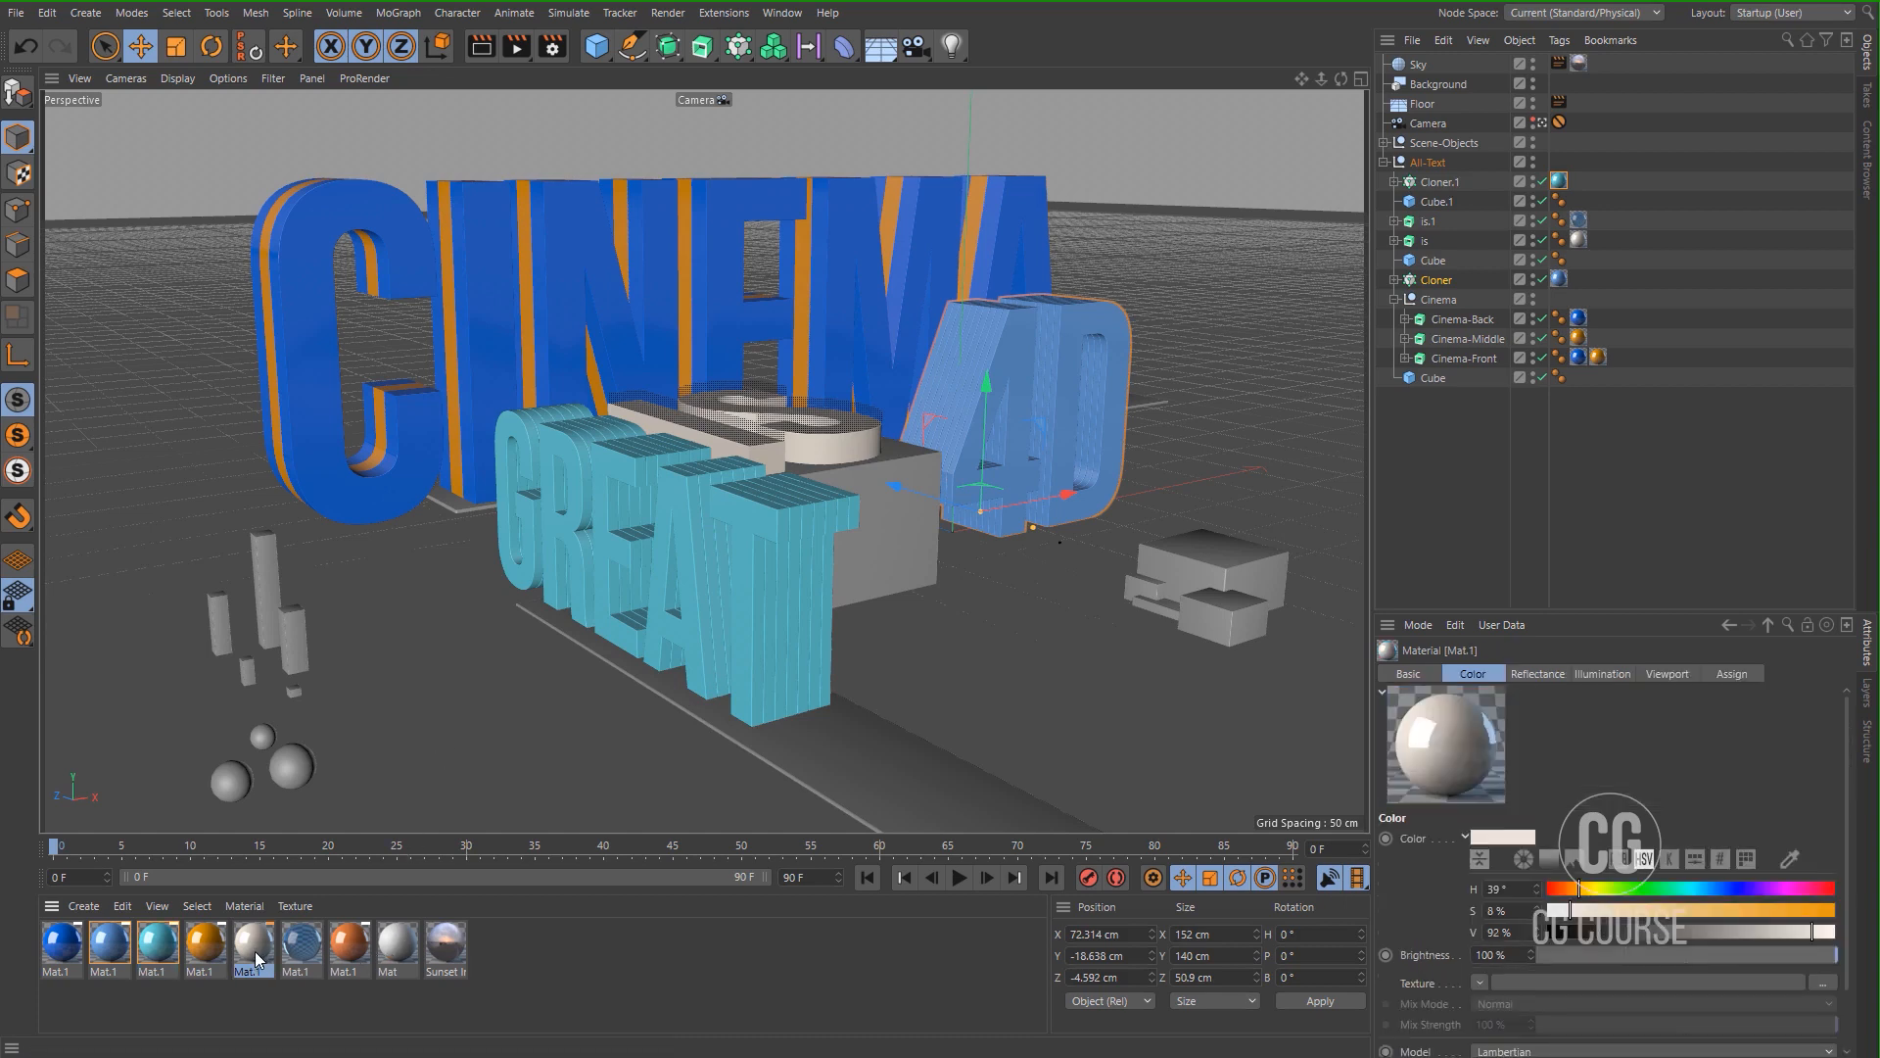
left_click_drag(256, 956, 1461, 143)
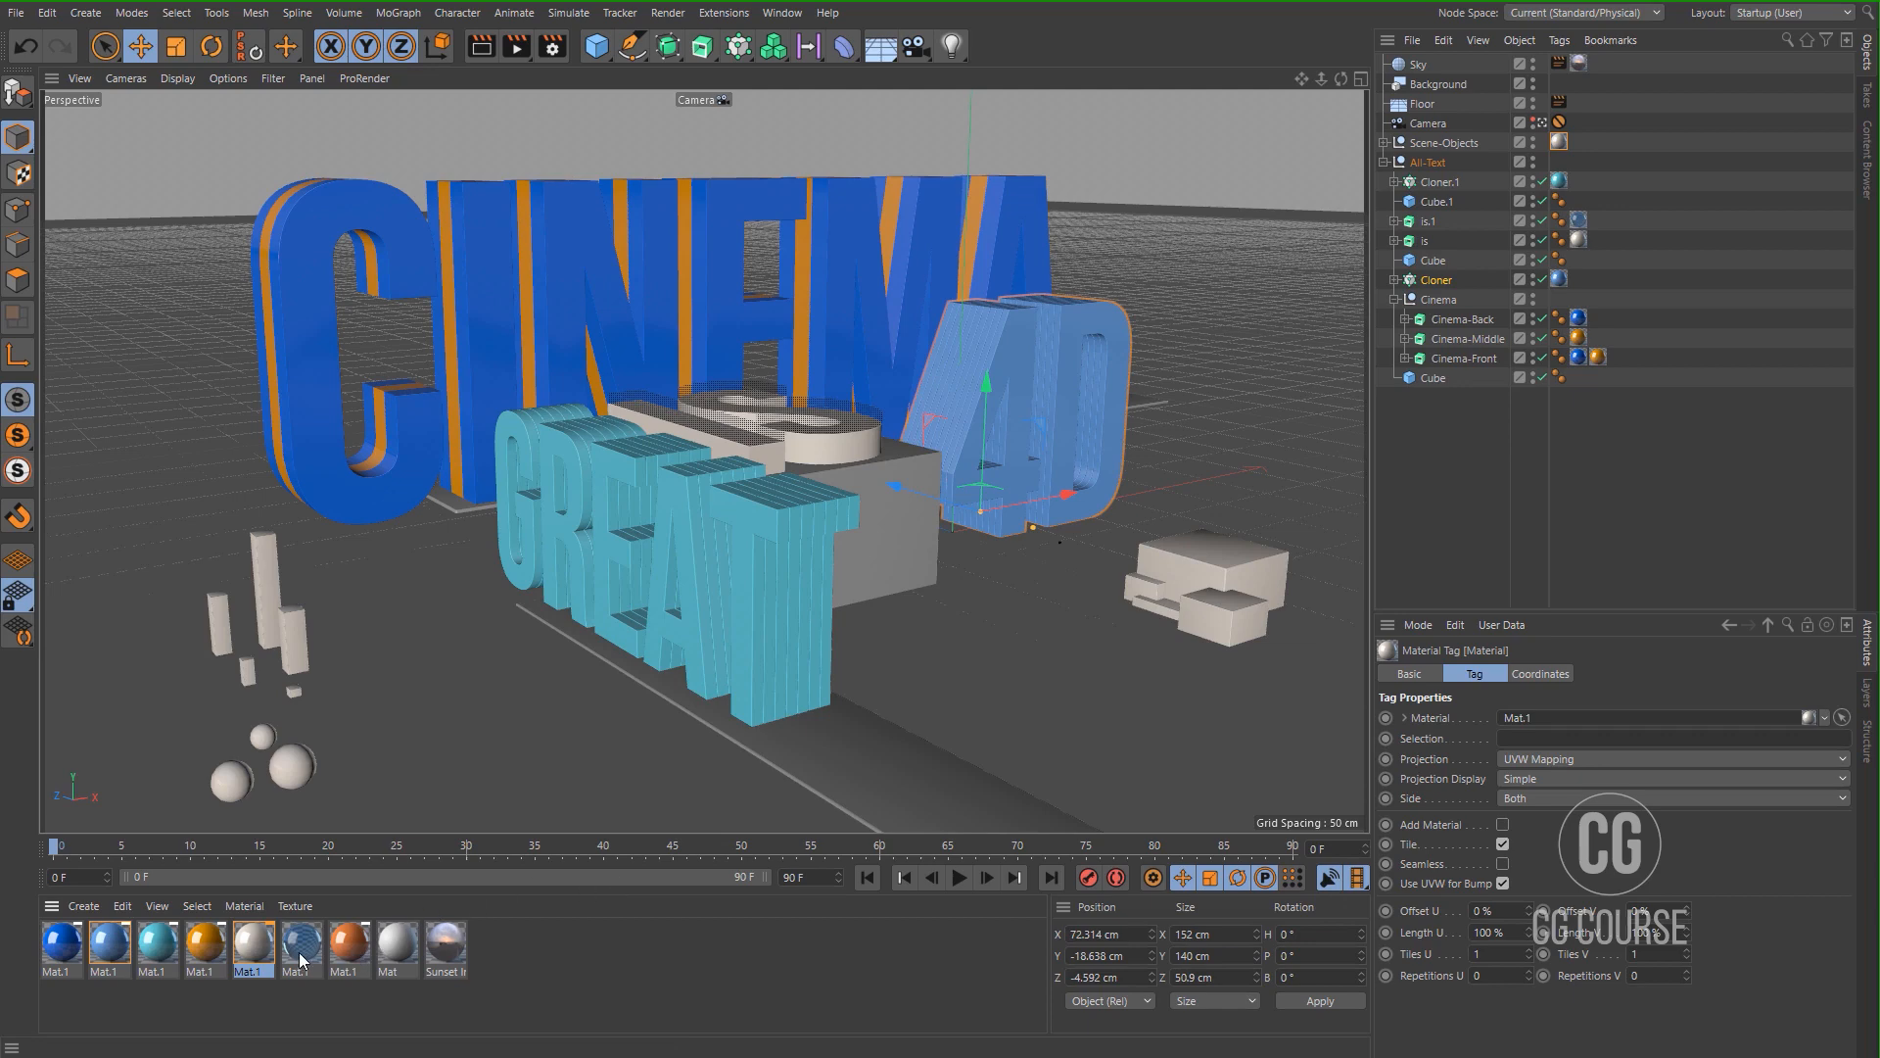
left_click(886, 777)
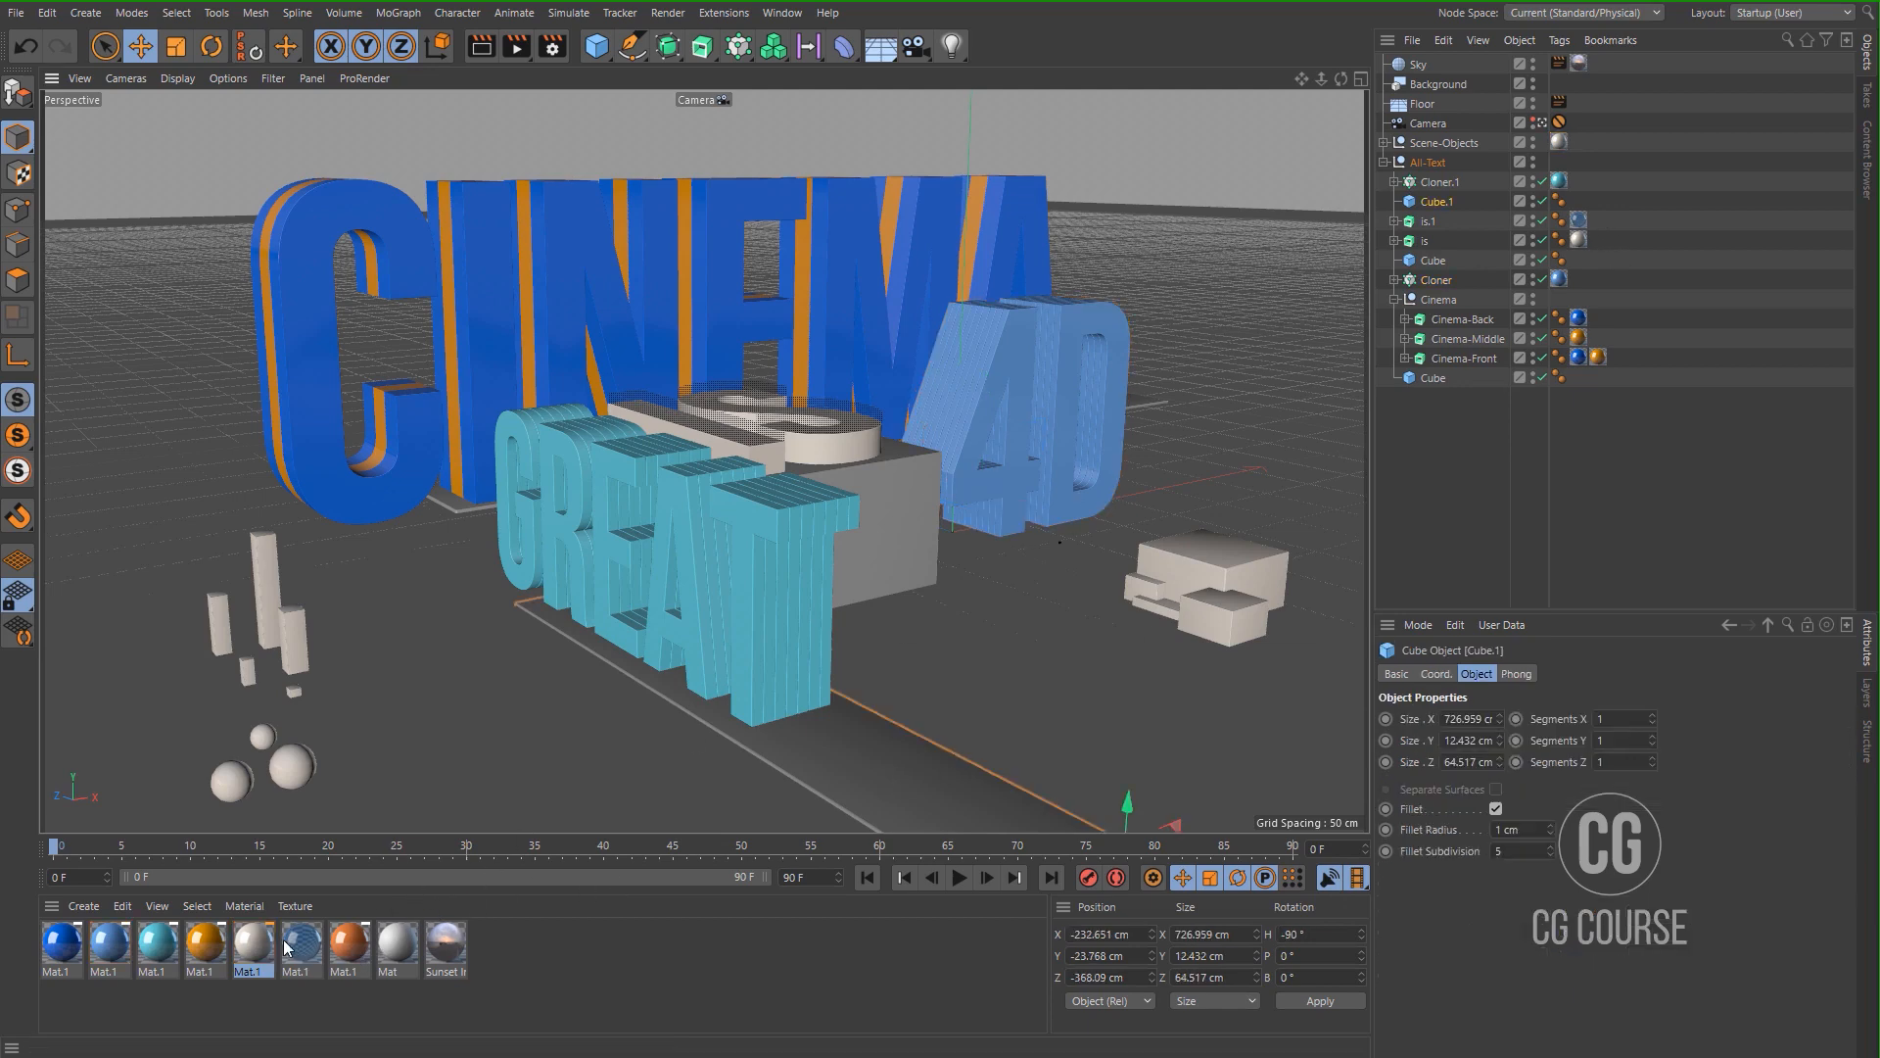
left_click_drag(256, 945, 1450, 204)
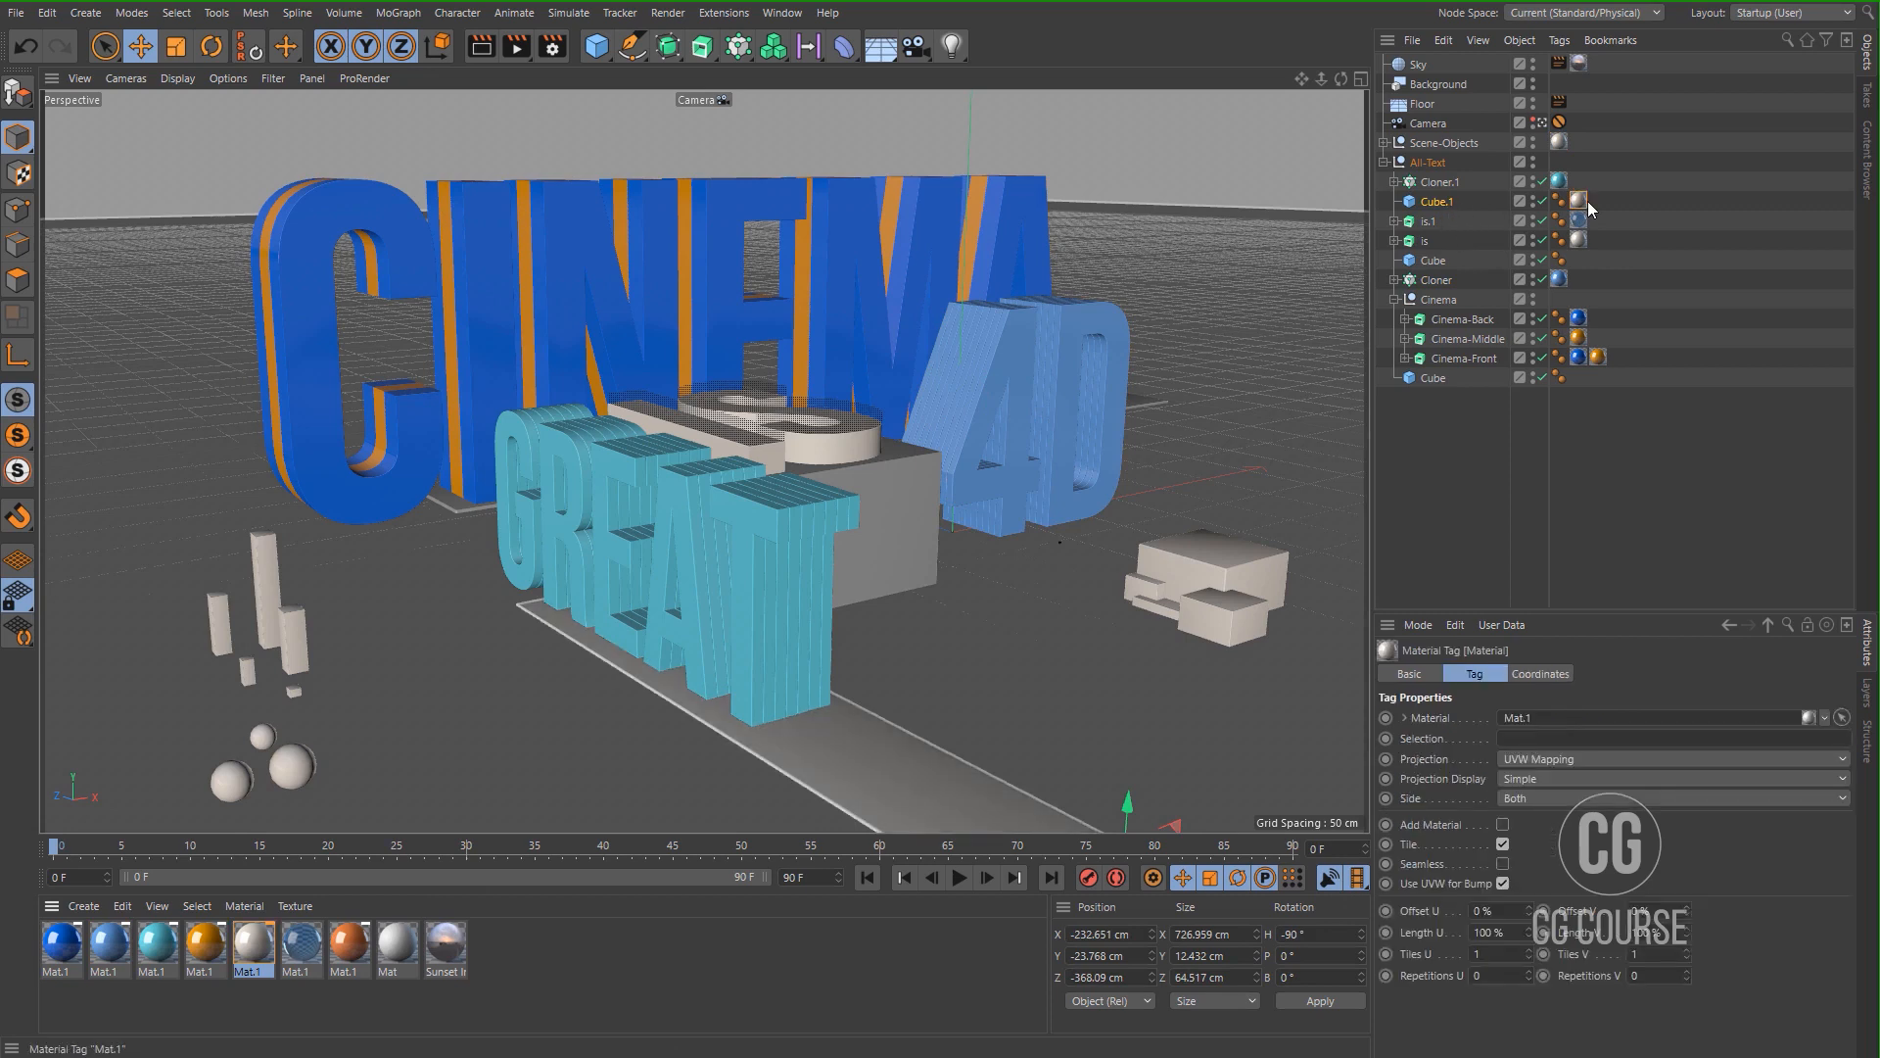
left_click_drag(1578, 202, 1578, 241, "ctrl")
left_click_drag(1580, 263, 1579, 377, "ctrl")
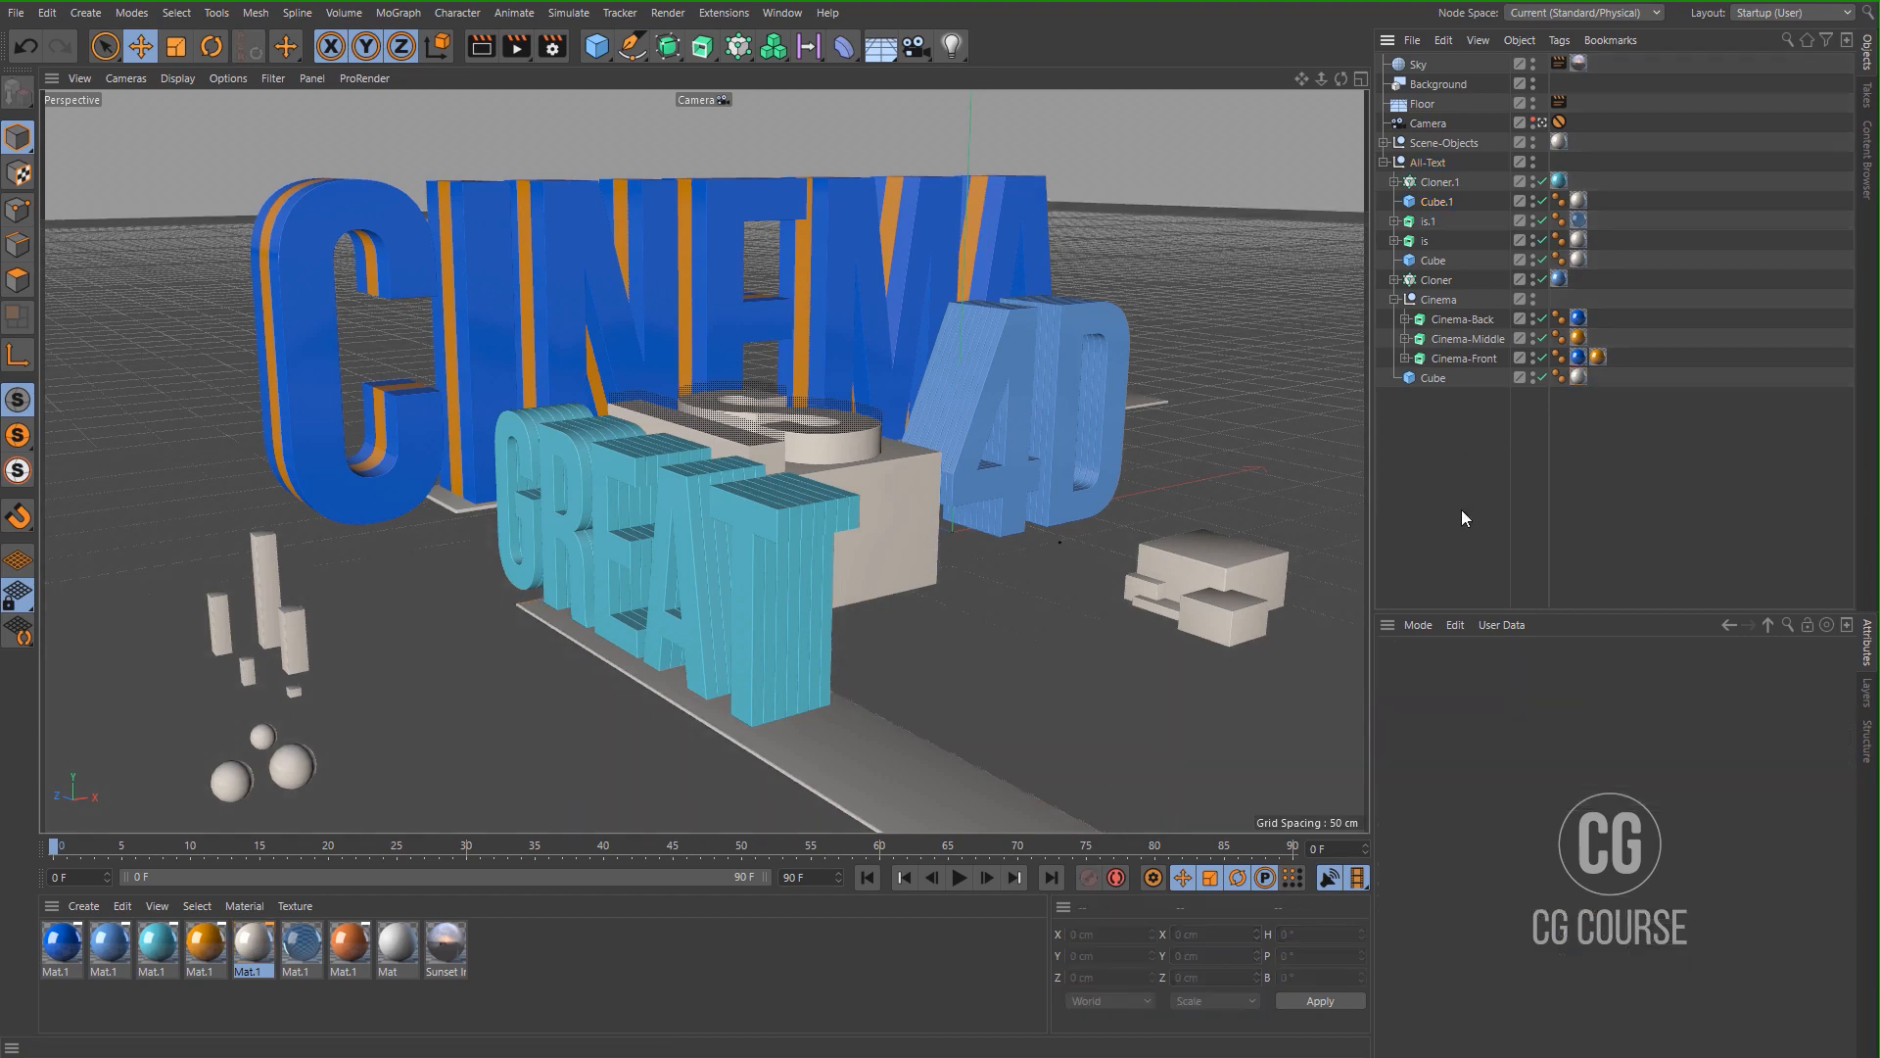
Render the scene to the Picture Viewer and set the original blue material's color saturation to 77%.
left_click(519, 55)
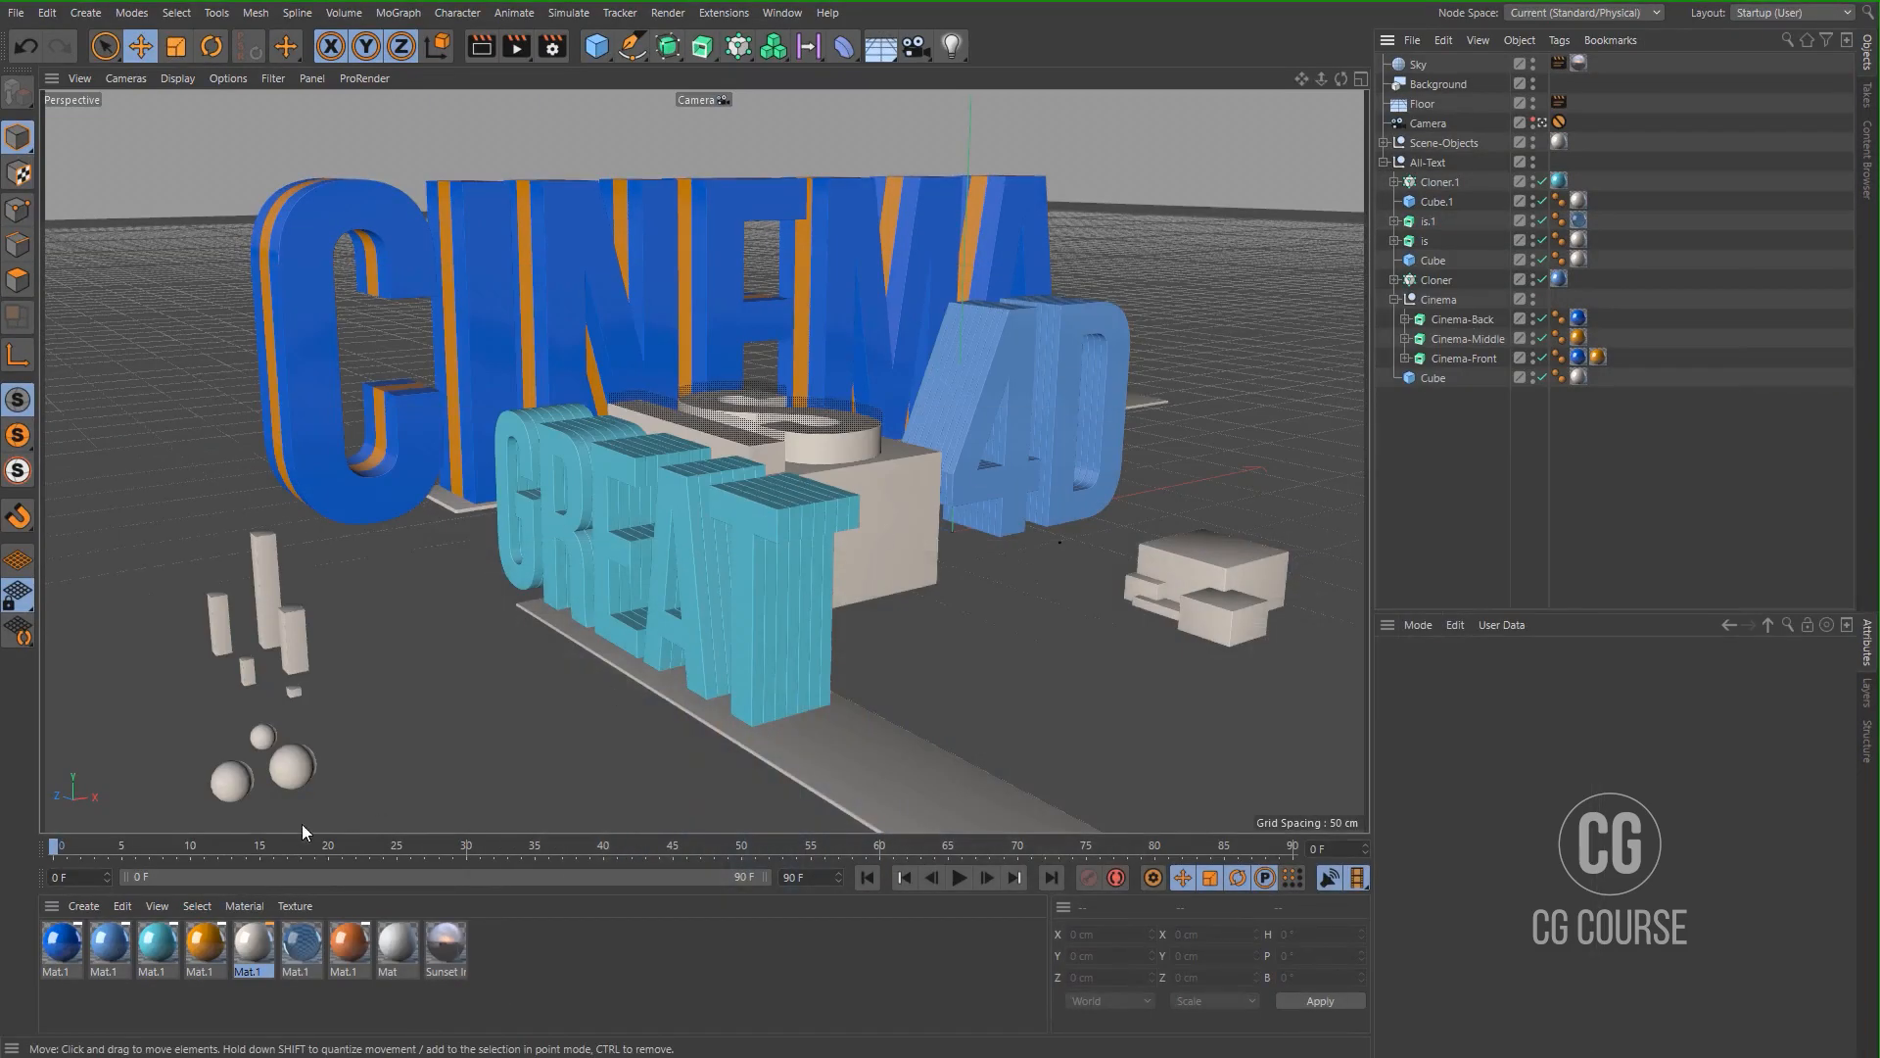
left_click(61, 942)
double_click(61, 942)
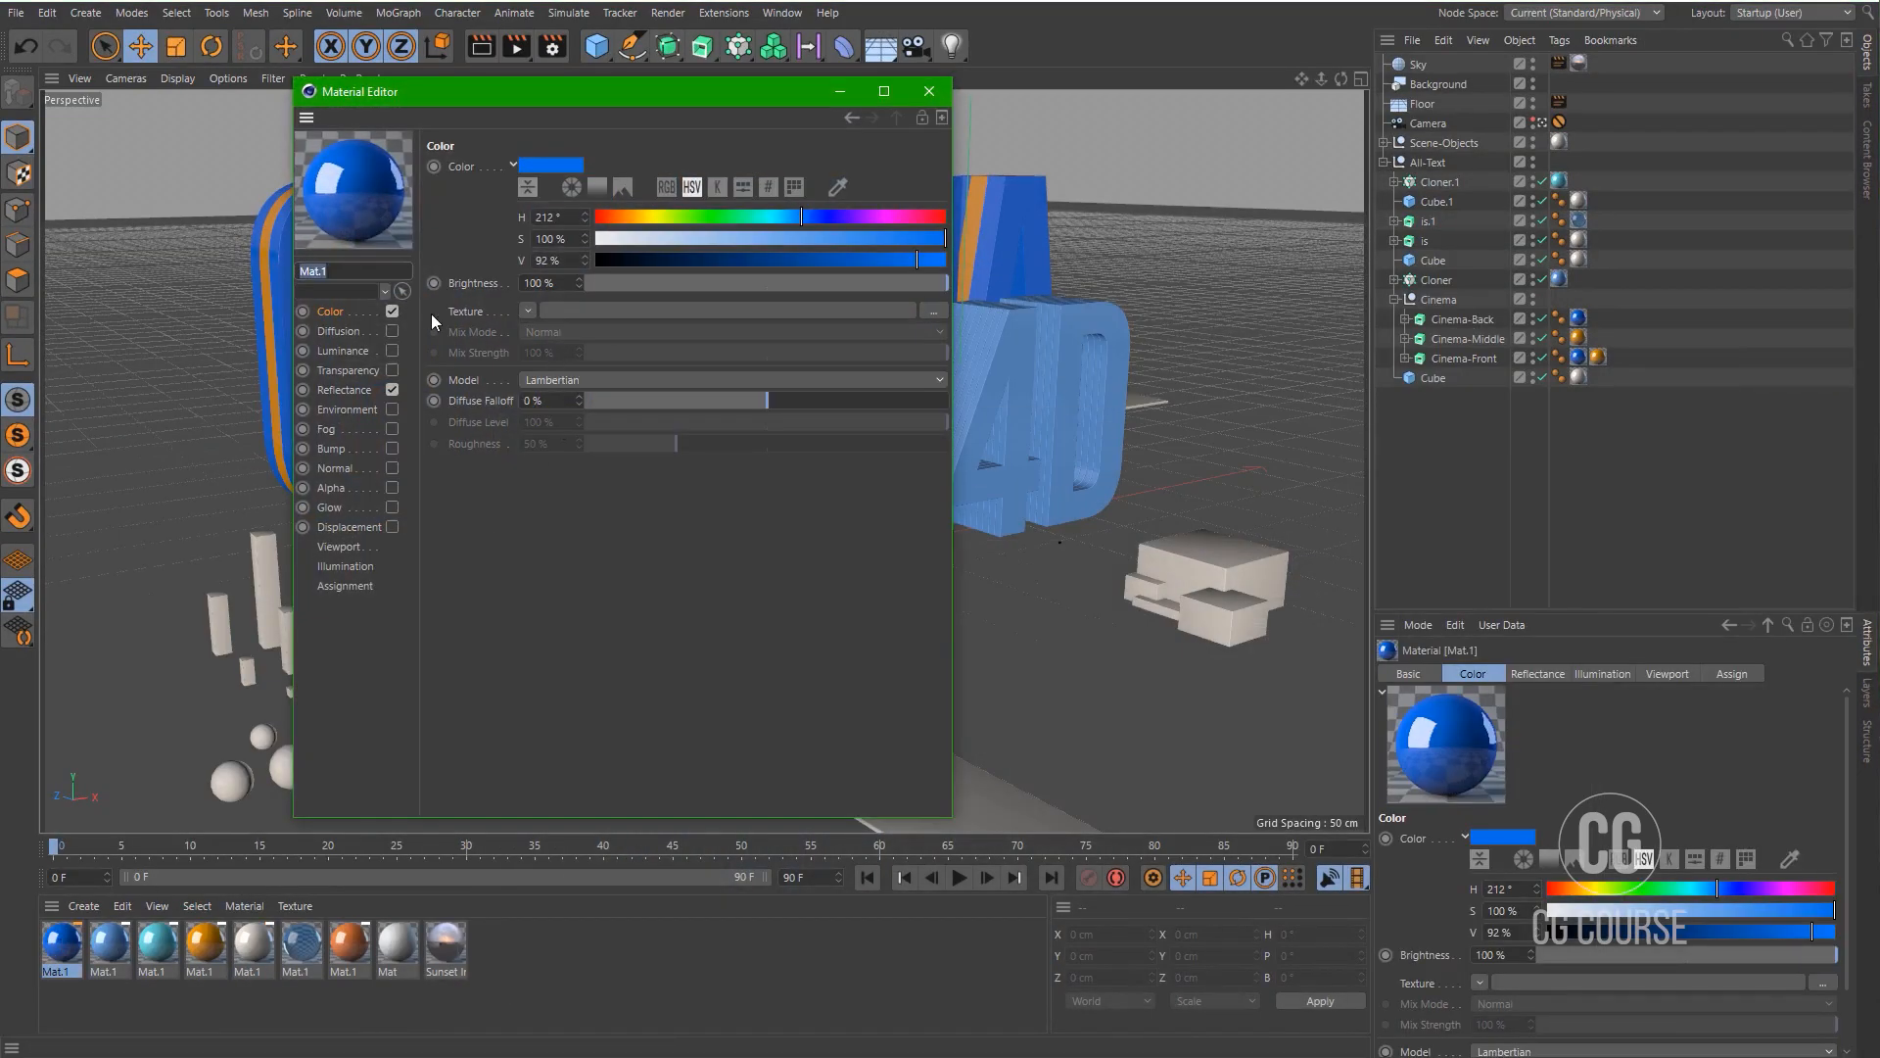
left_click(326, 314)
left_click_drag(918, 235, 902, 236)
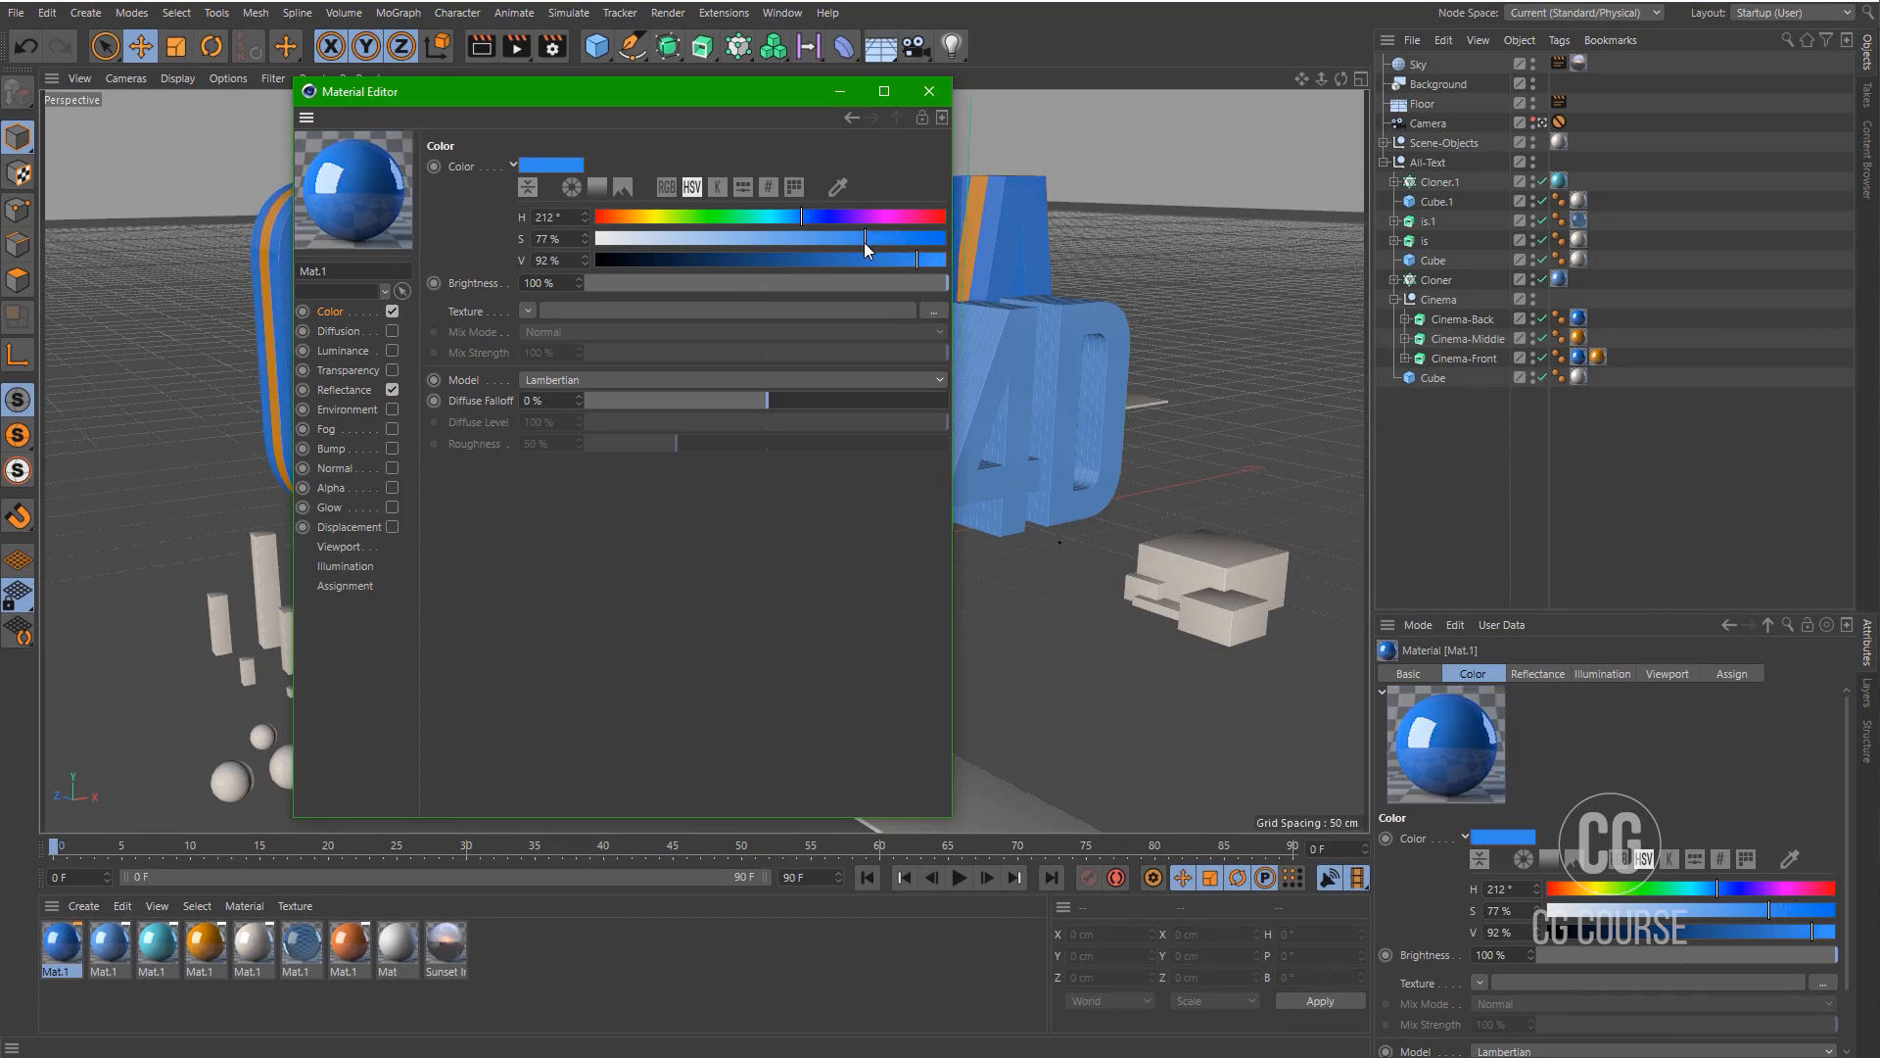
left_click(928, 91)
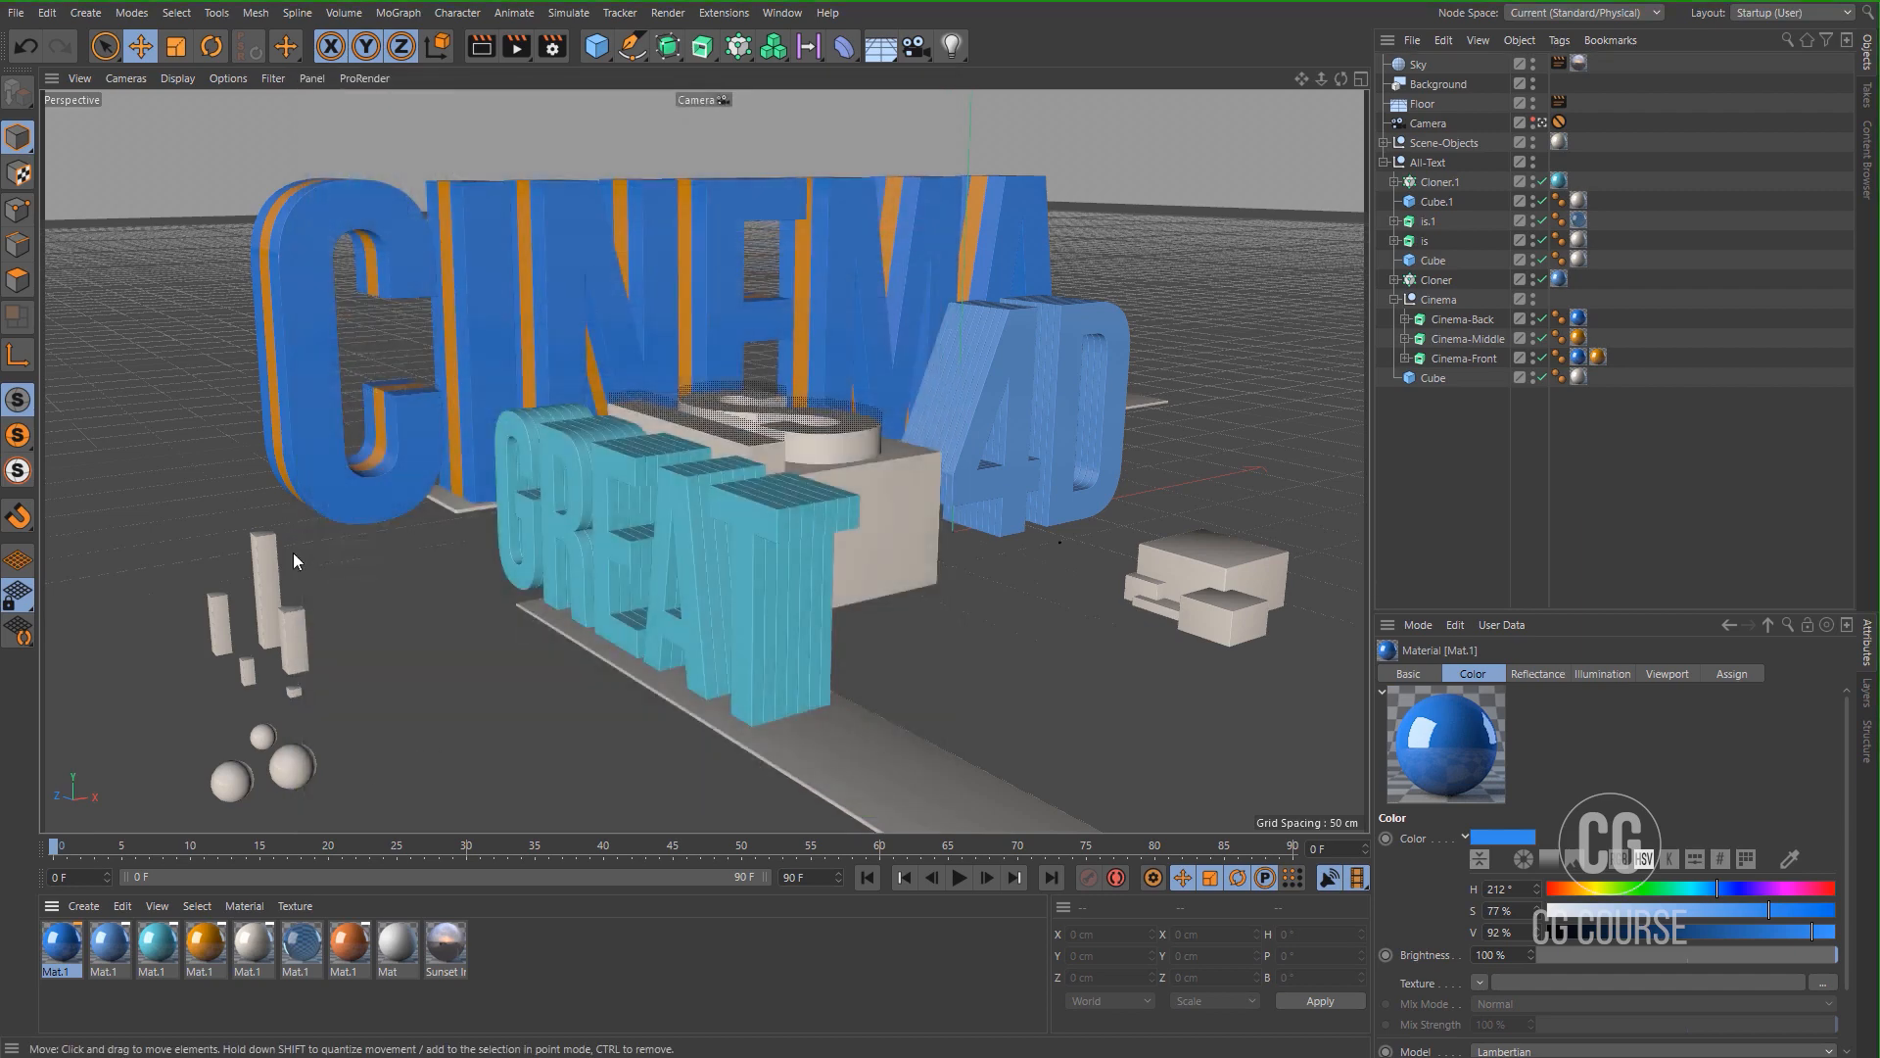
Set the orange material's color saturation to 94% and value to 100%.
left_click(1463, 339)
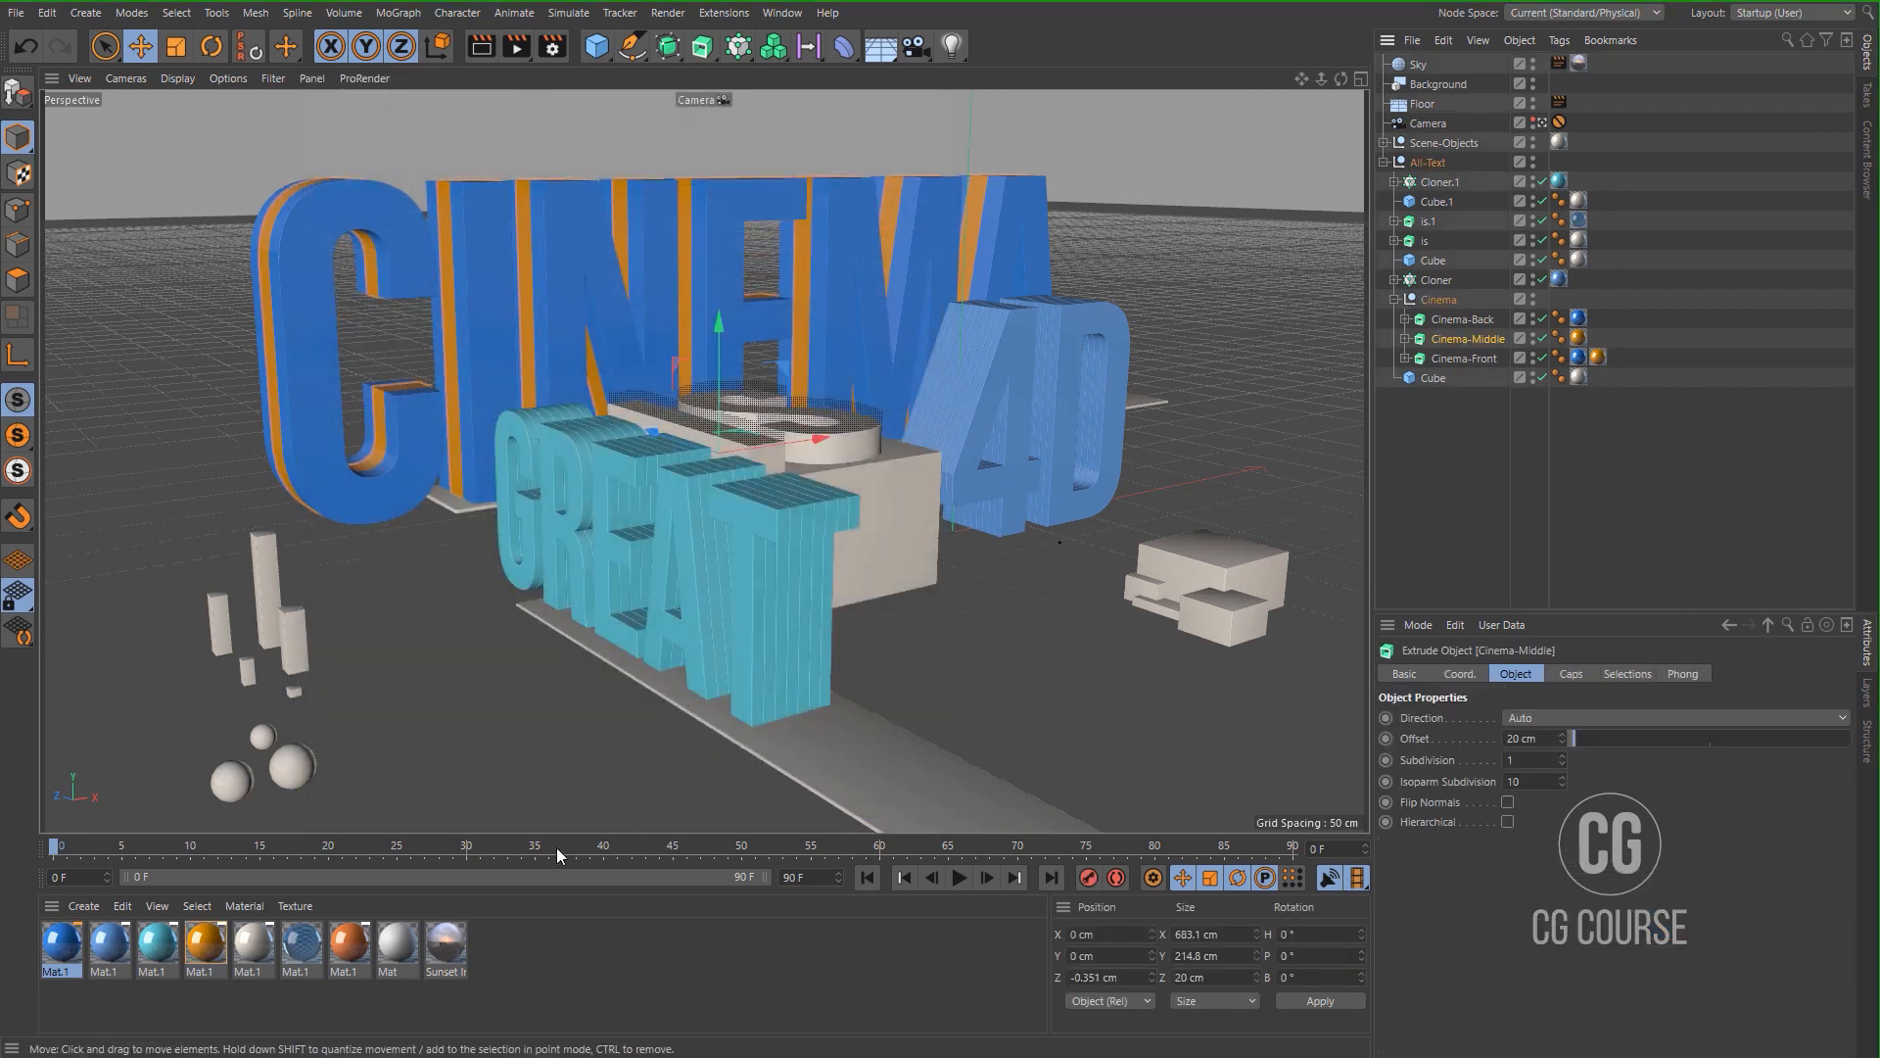
left_click(213, 943)
double_click(218, 945)
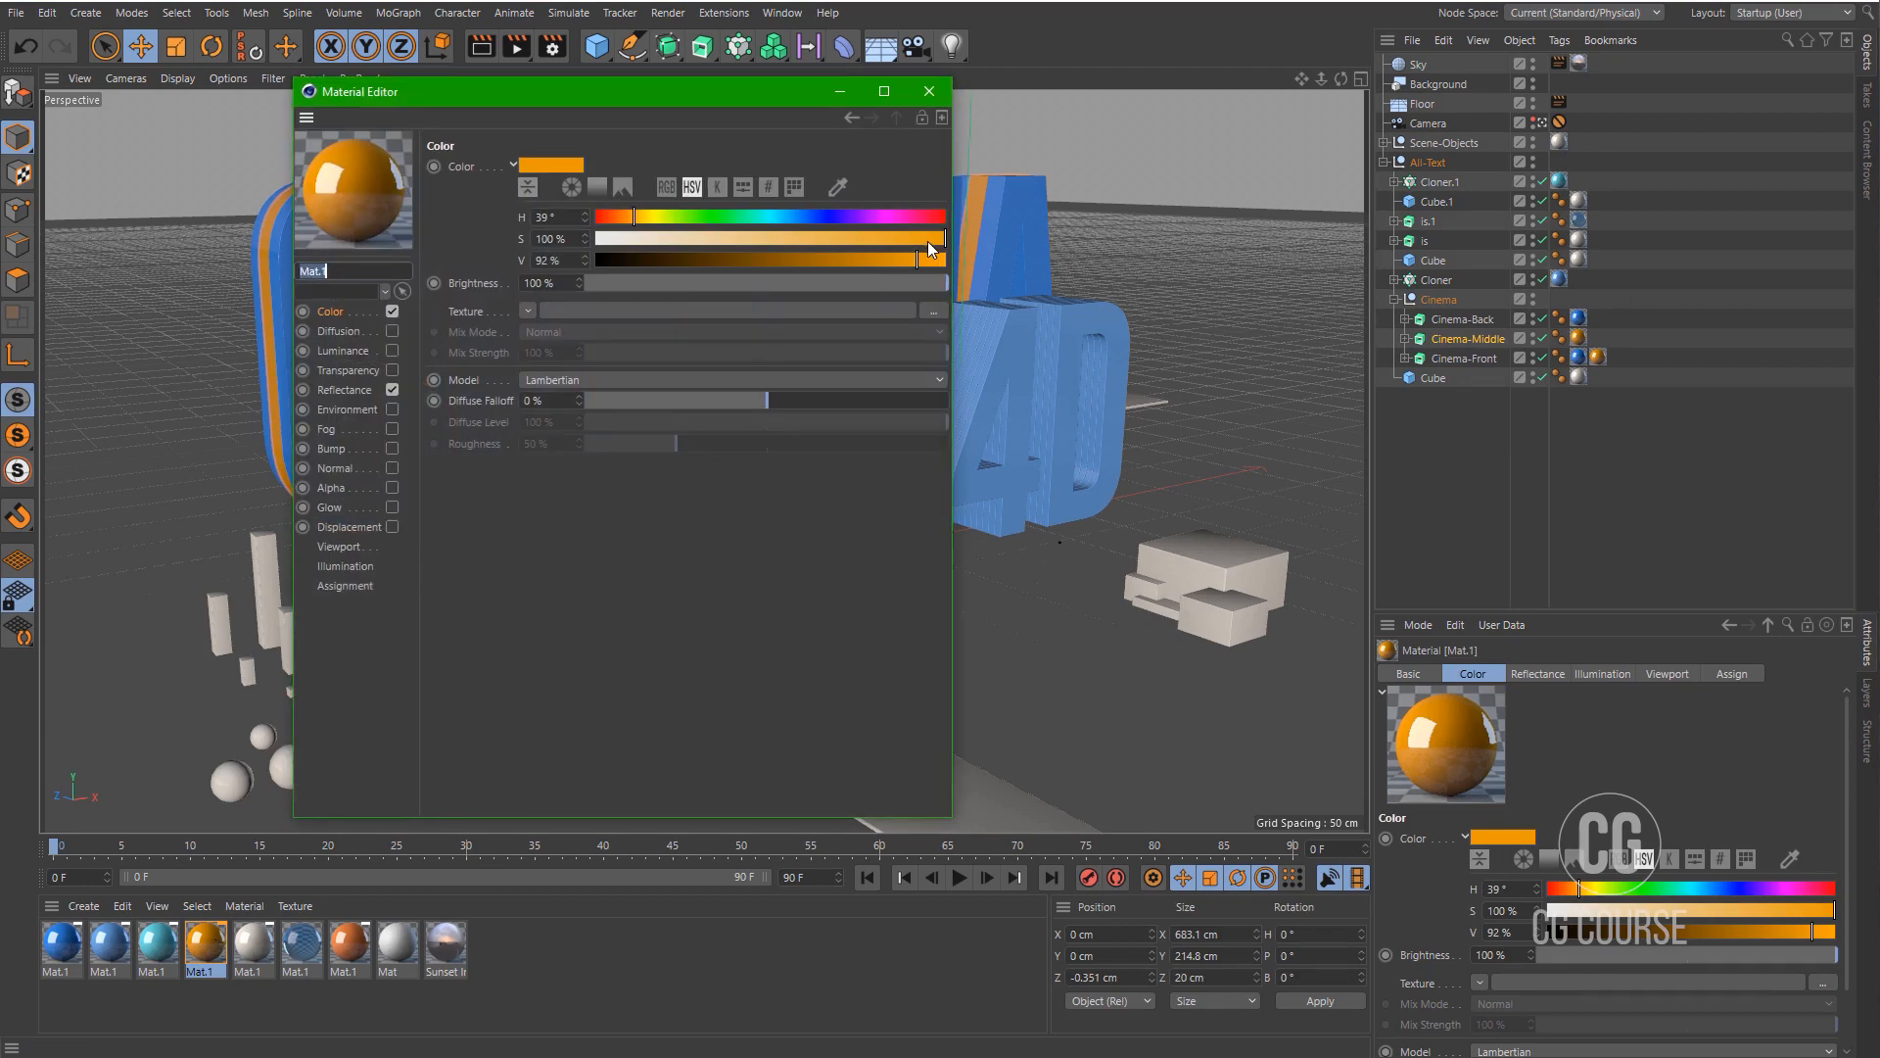
mouse_move(927, 240)
left_mouse_down()
mouse_move(912, 240)
mouse_move(984, 256)
left_mouse_up()
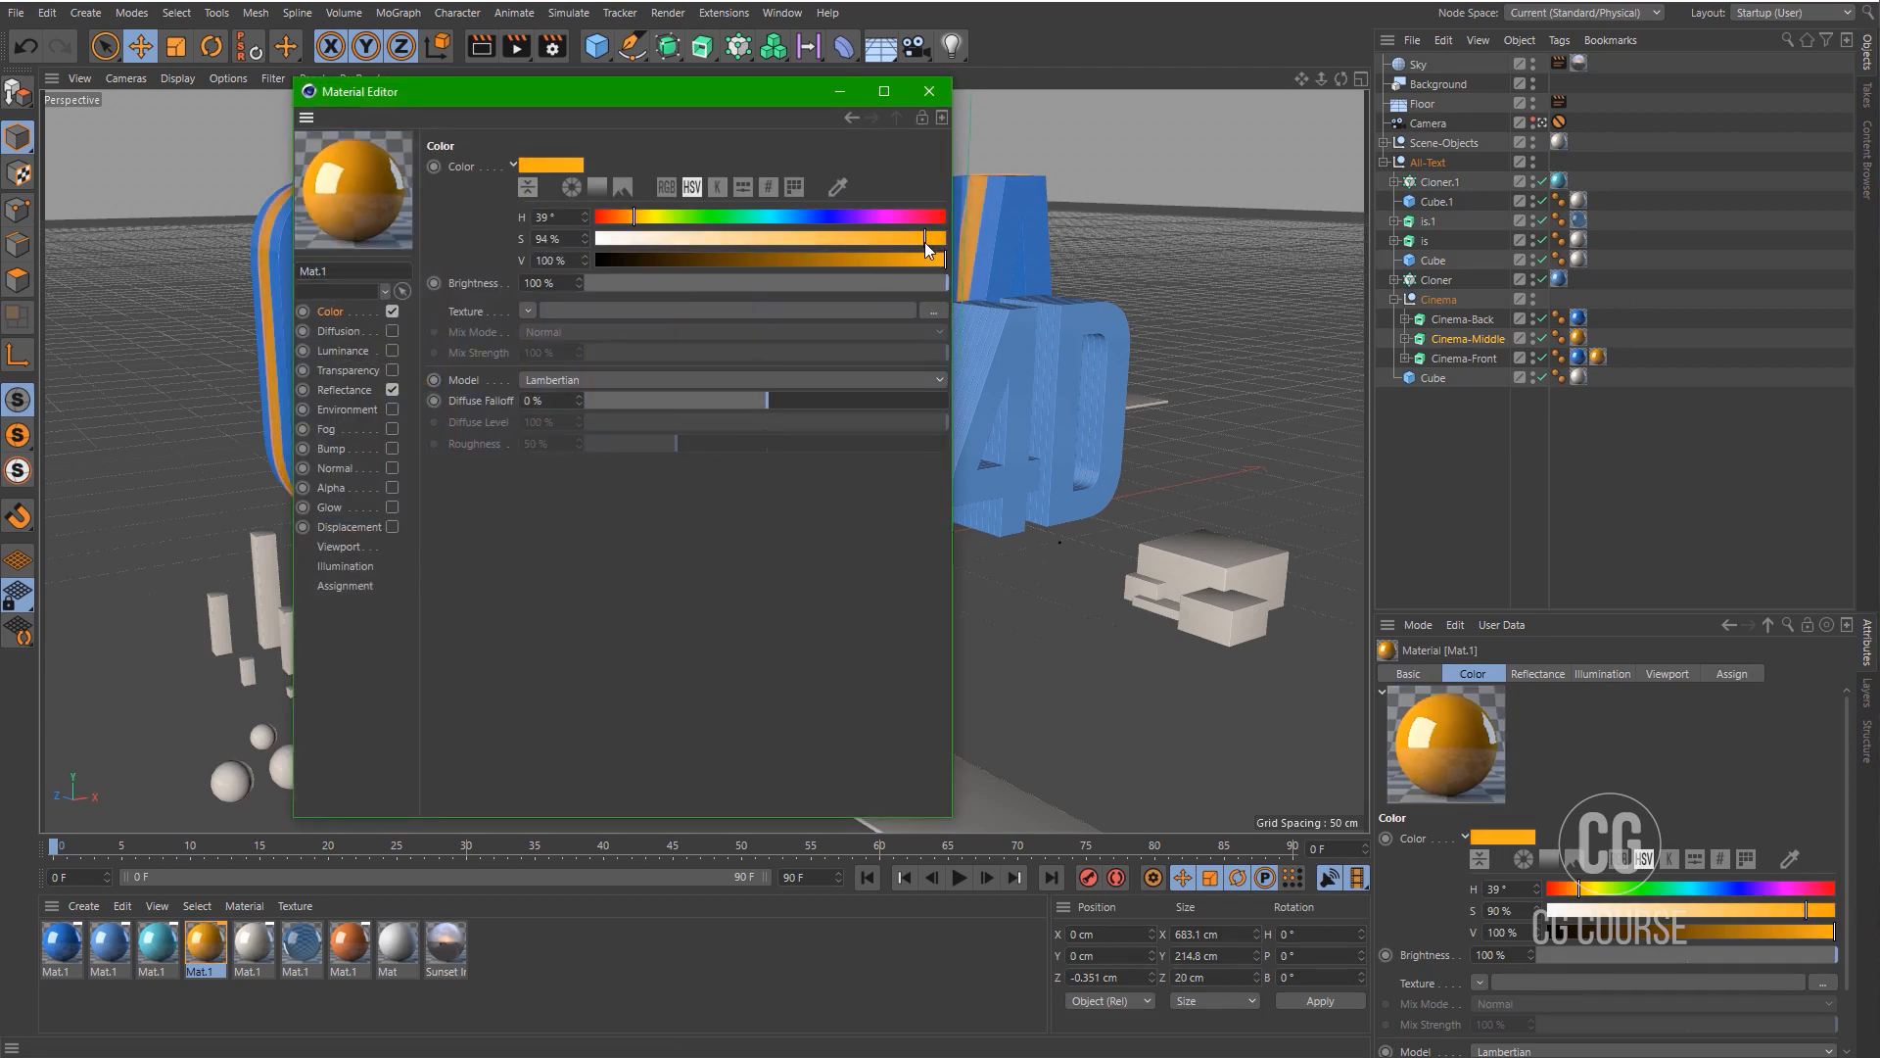
left_click(928, 91)
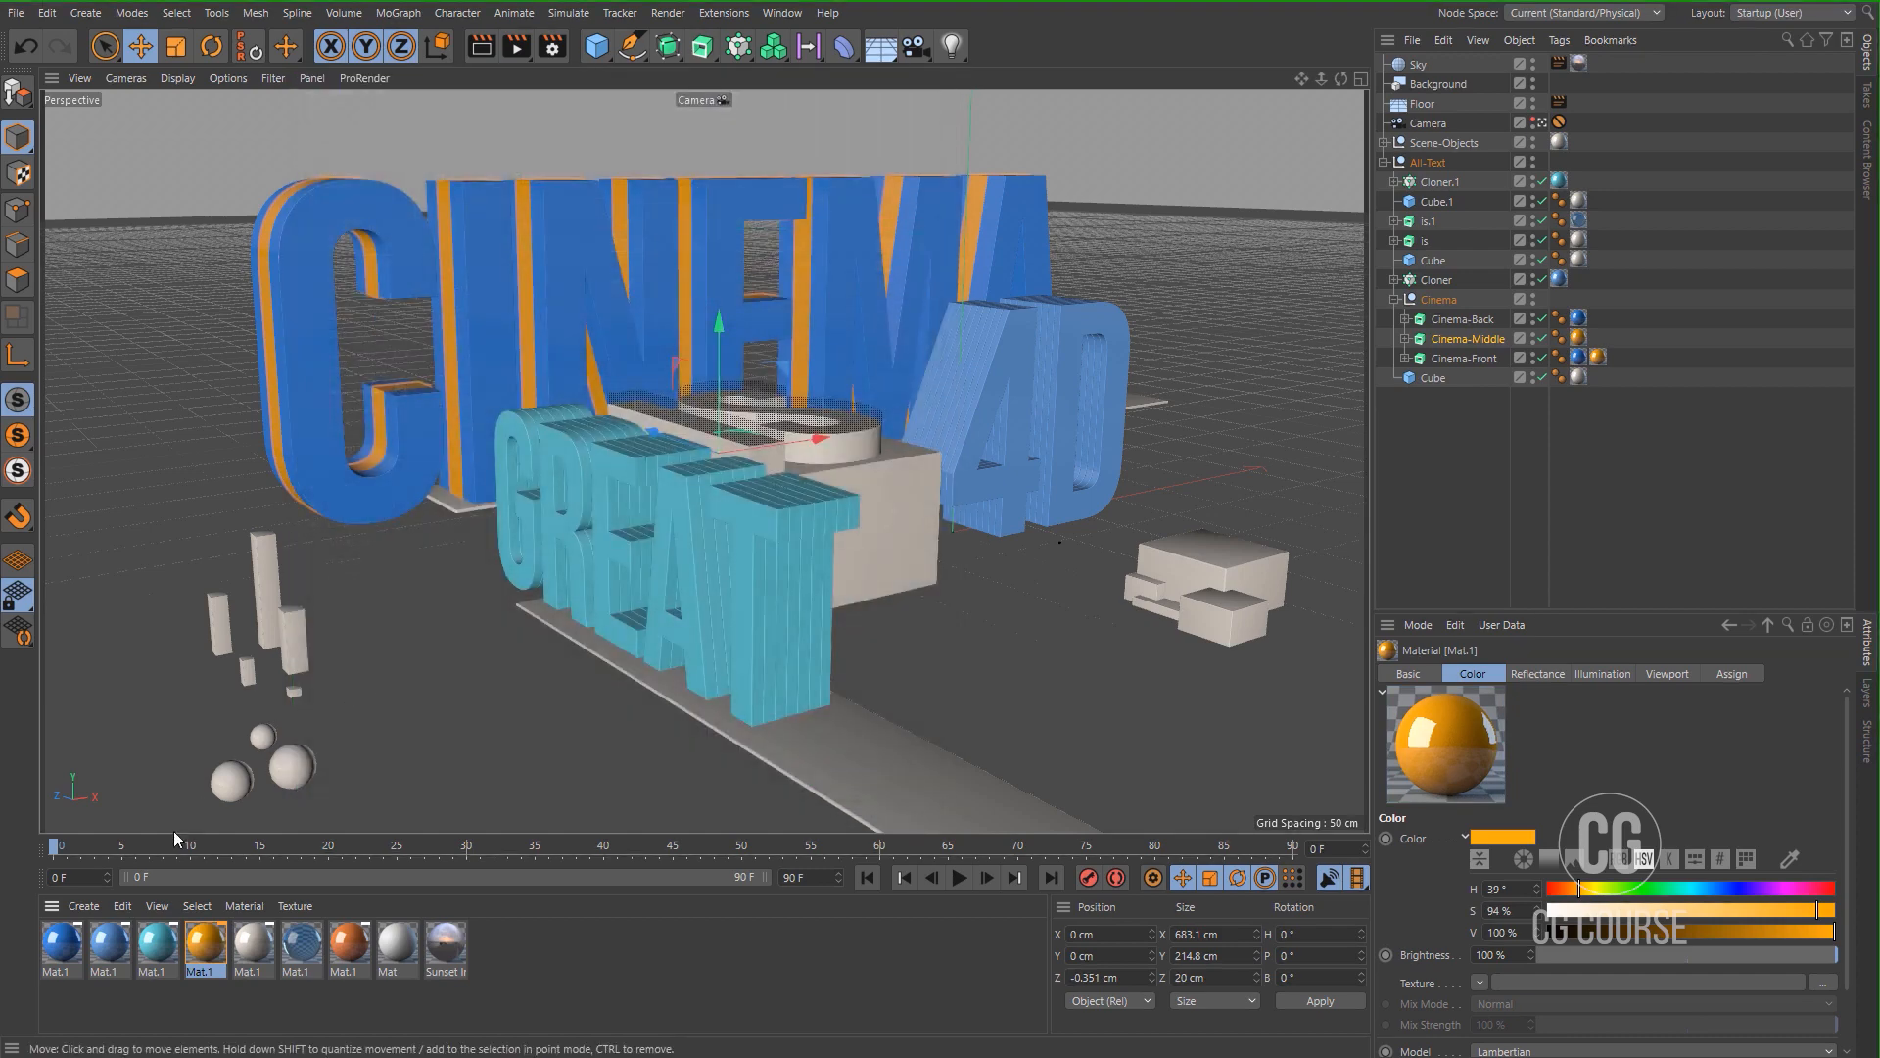
Set the original blue material's color value to 98%.
left_click(67, 943)
double_click(67, 943)
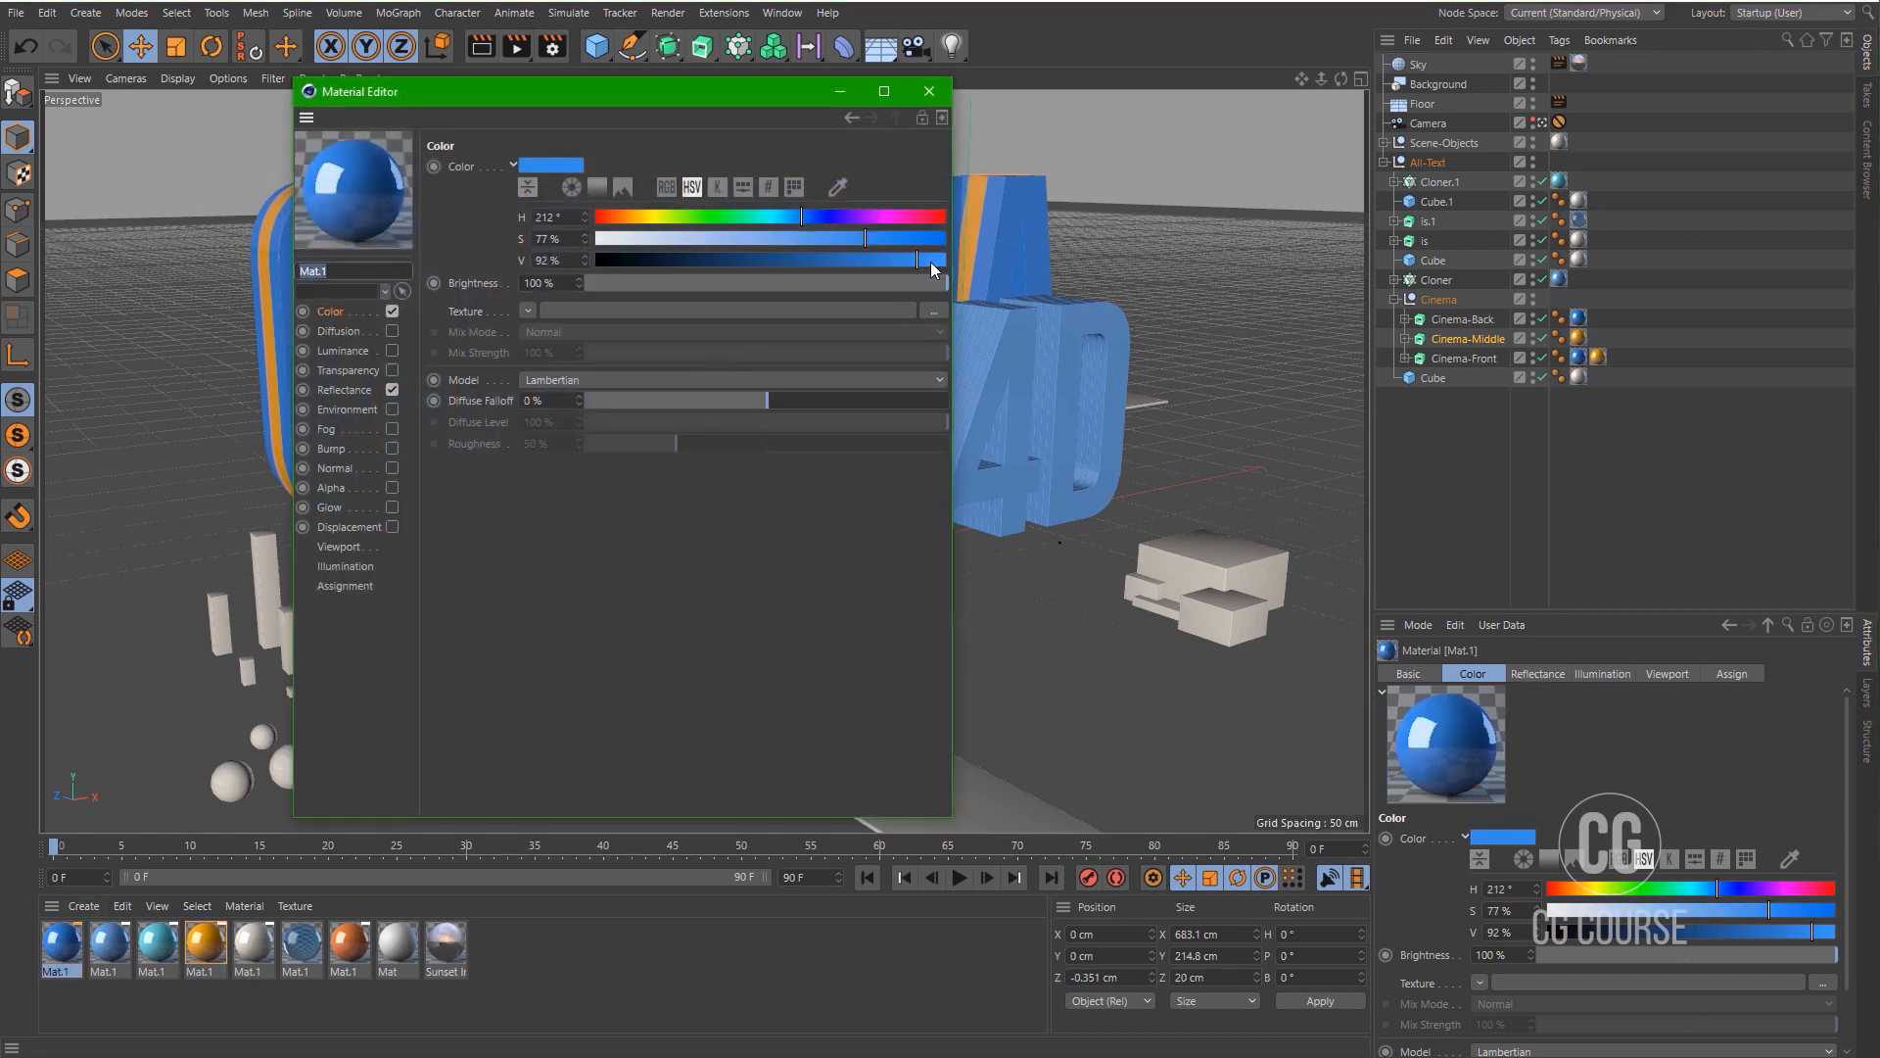
left_click_drag(930, 261, 937, 261)
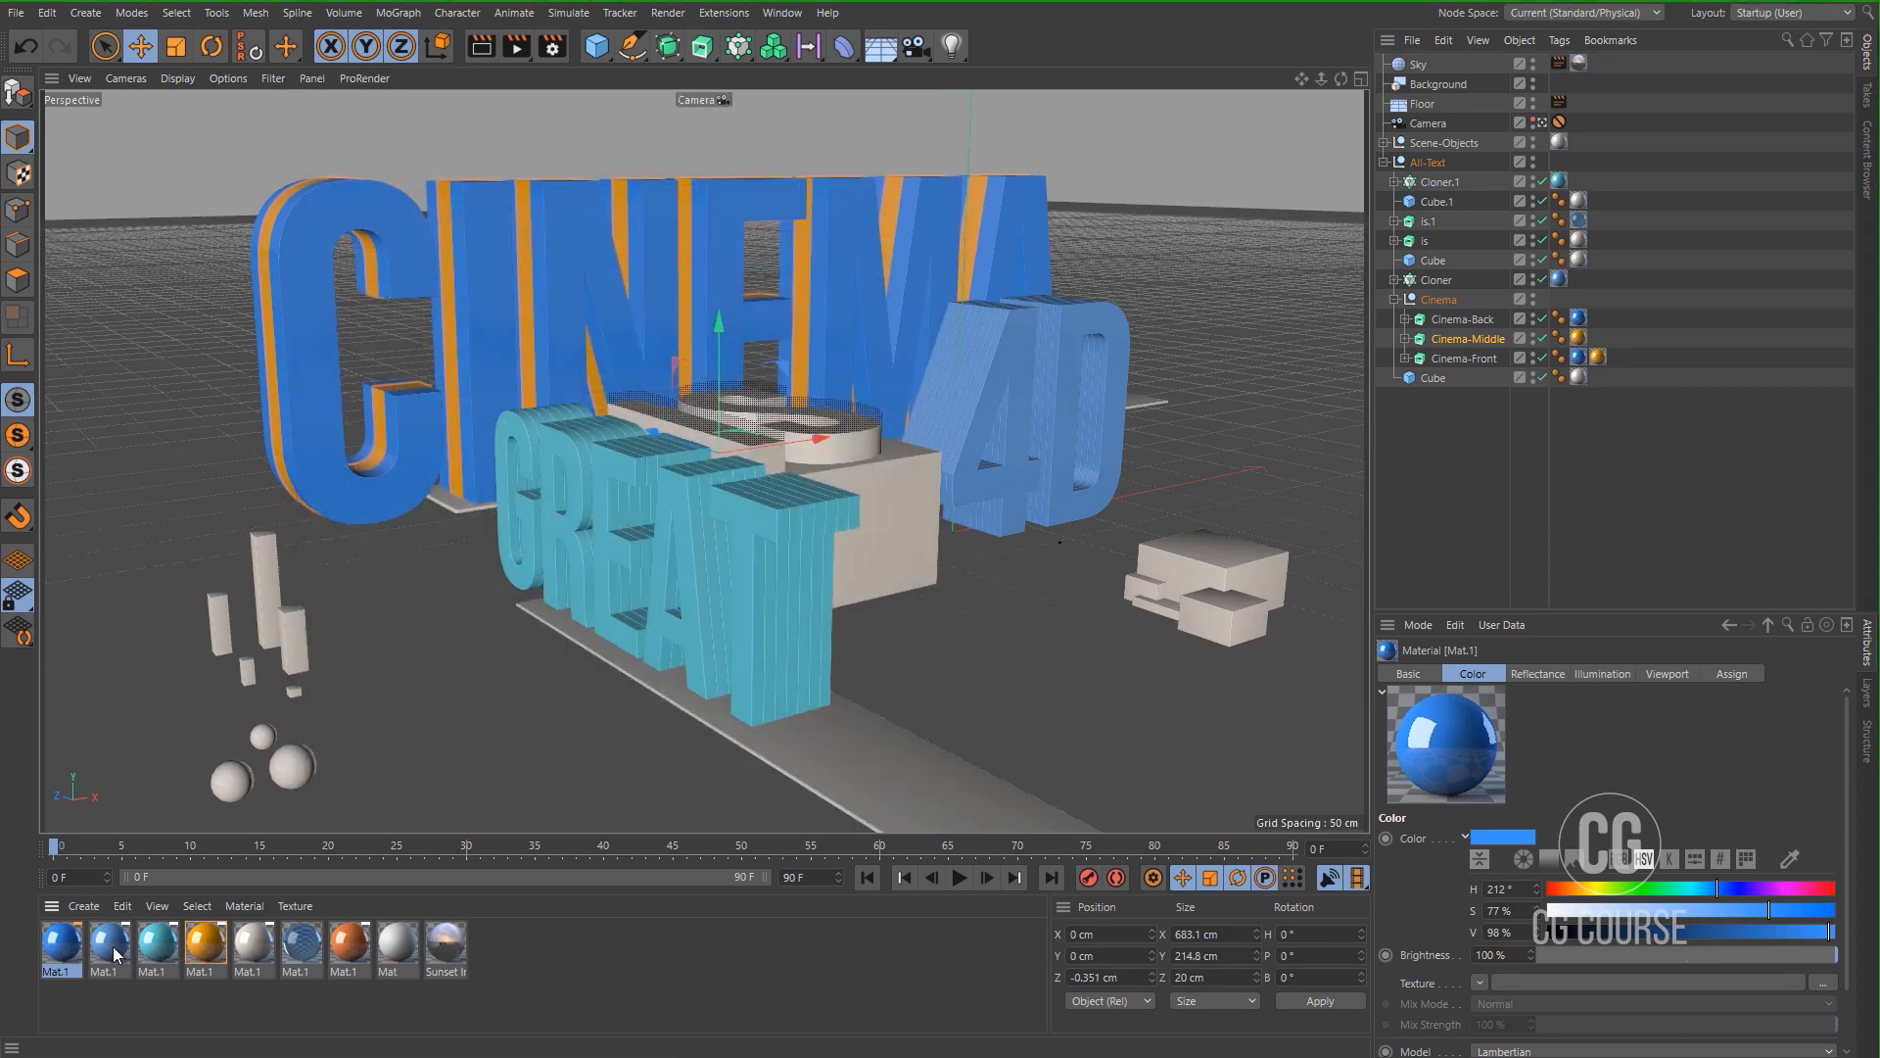
Duplicate the light blue material and set the copy's hue to 69° and value to 95%.
left_click_drag(114, 954, 142, 955, "ctrl")
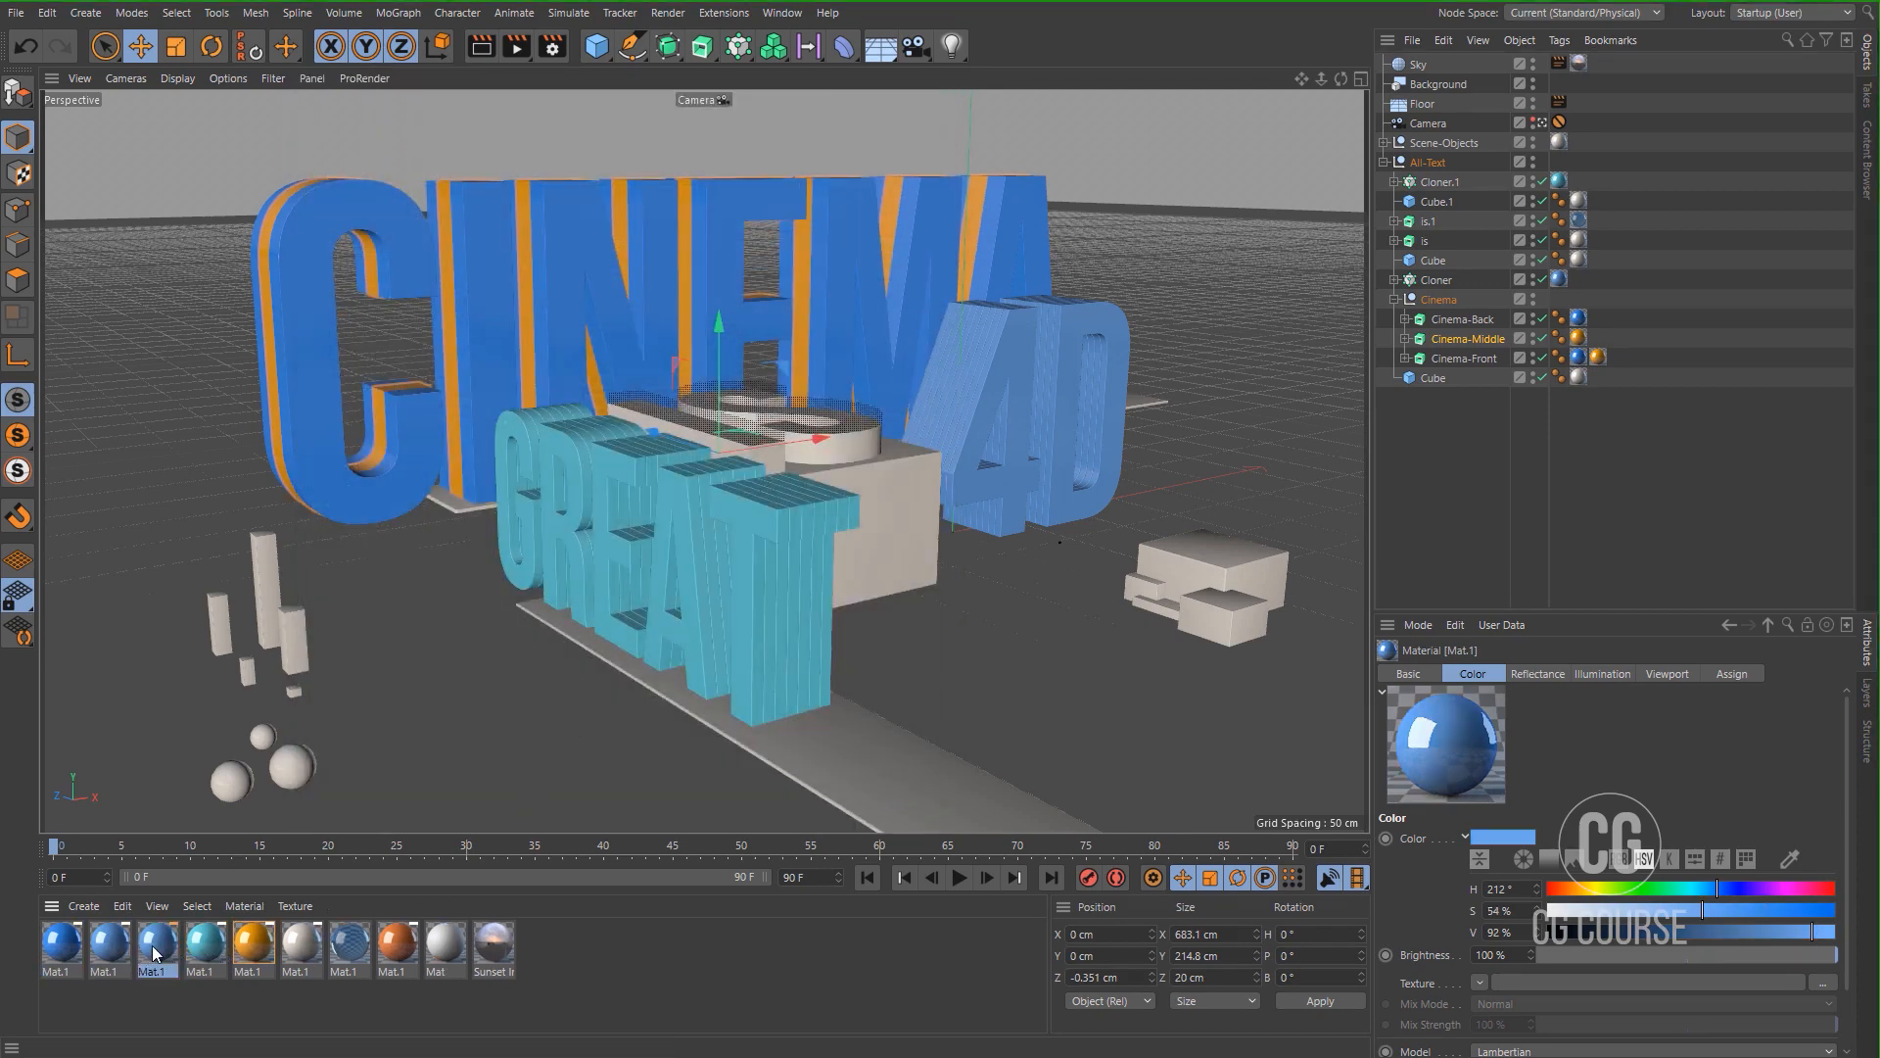
double_click(154, 949)
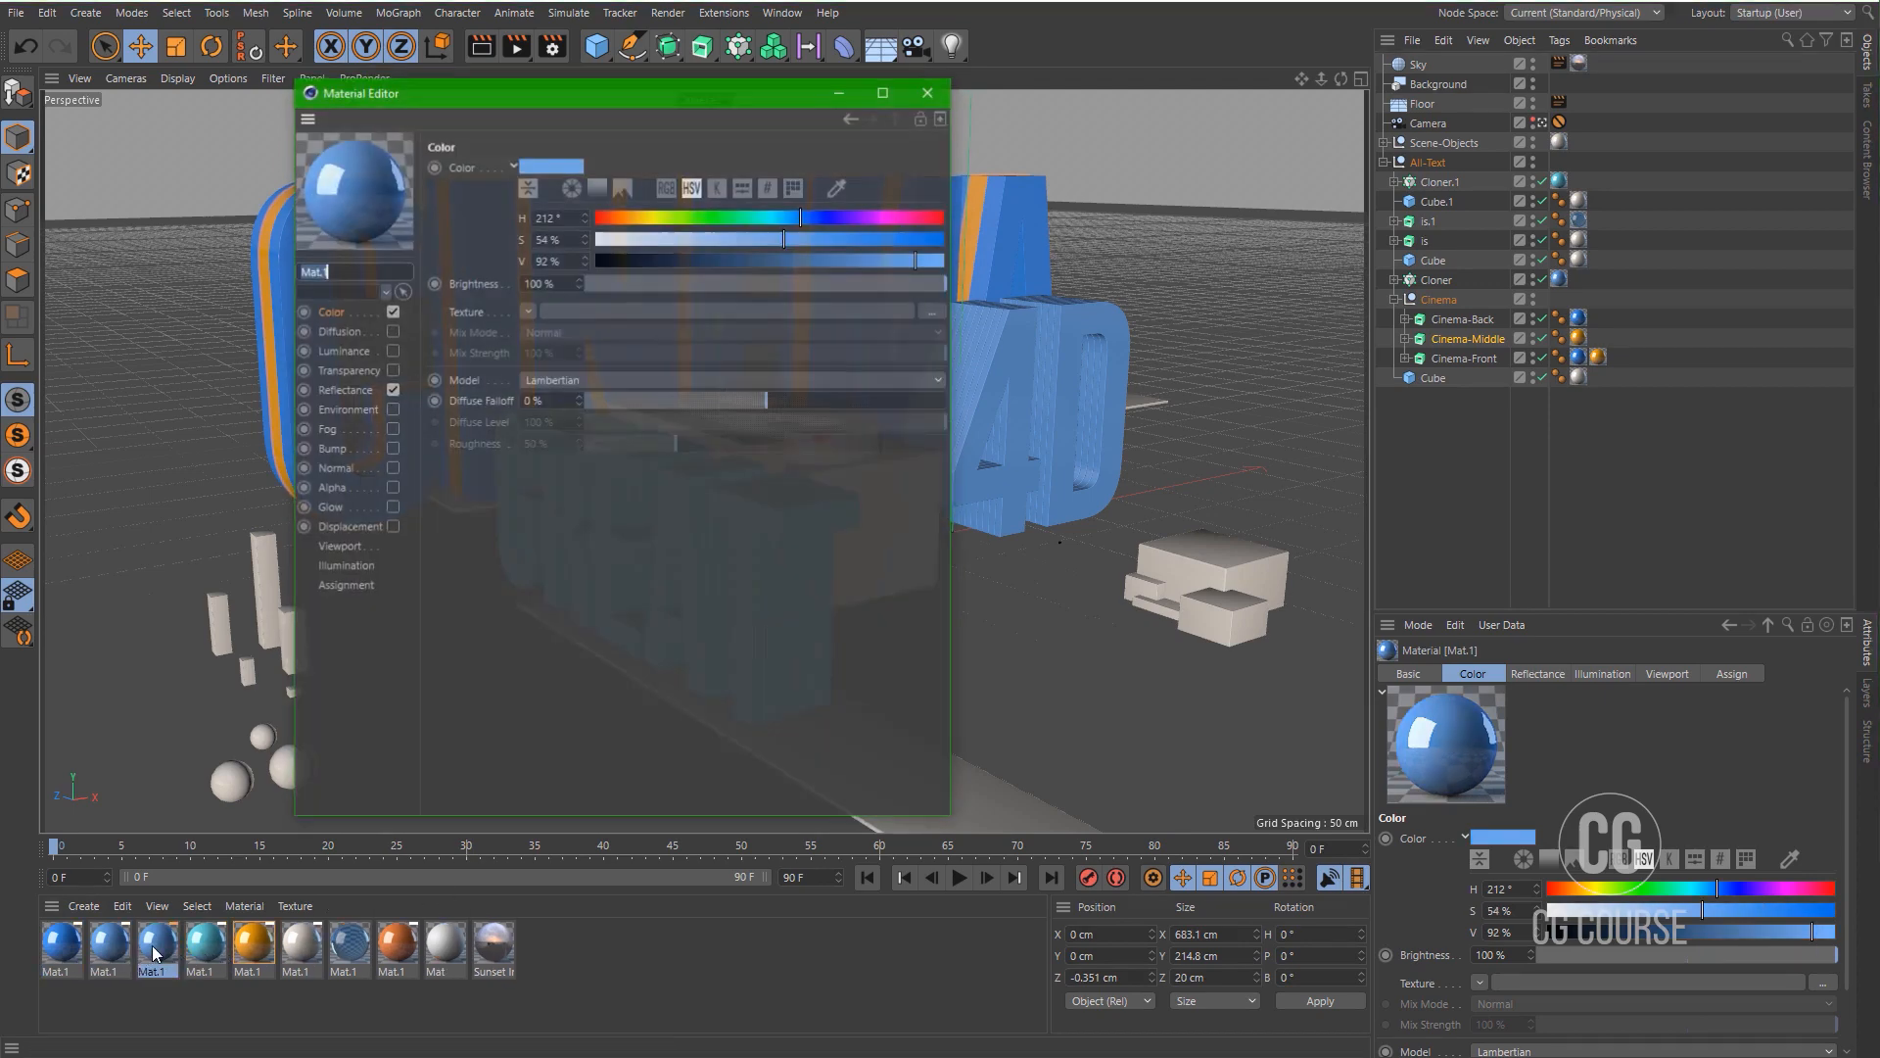
left_click(662, 220)
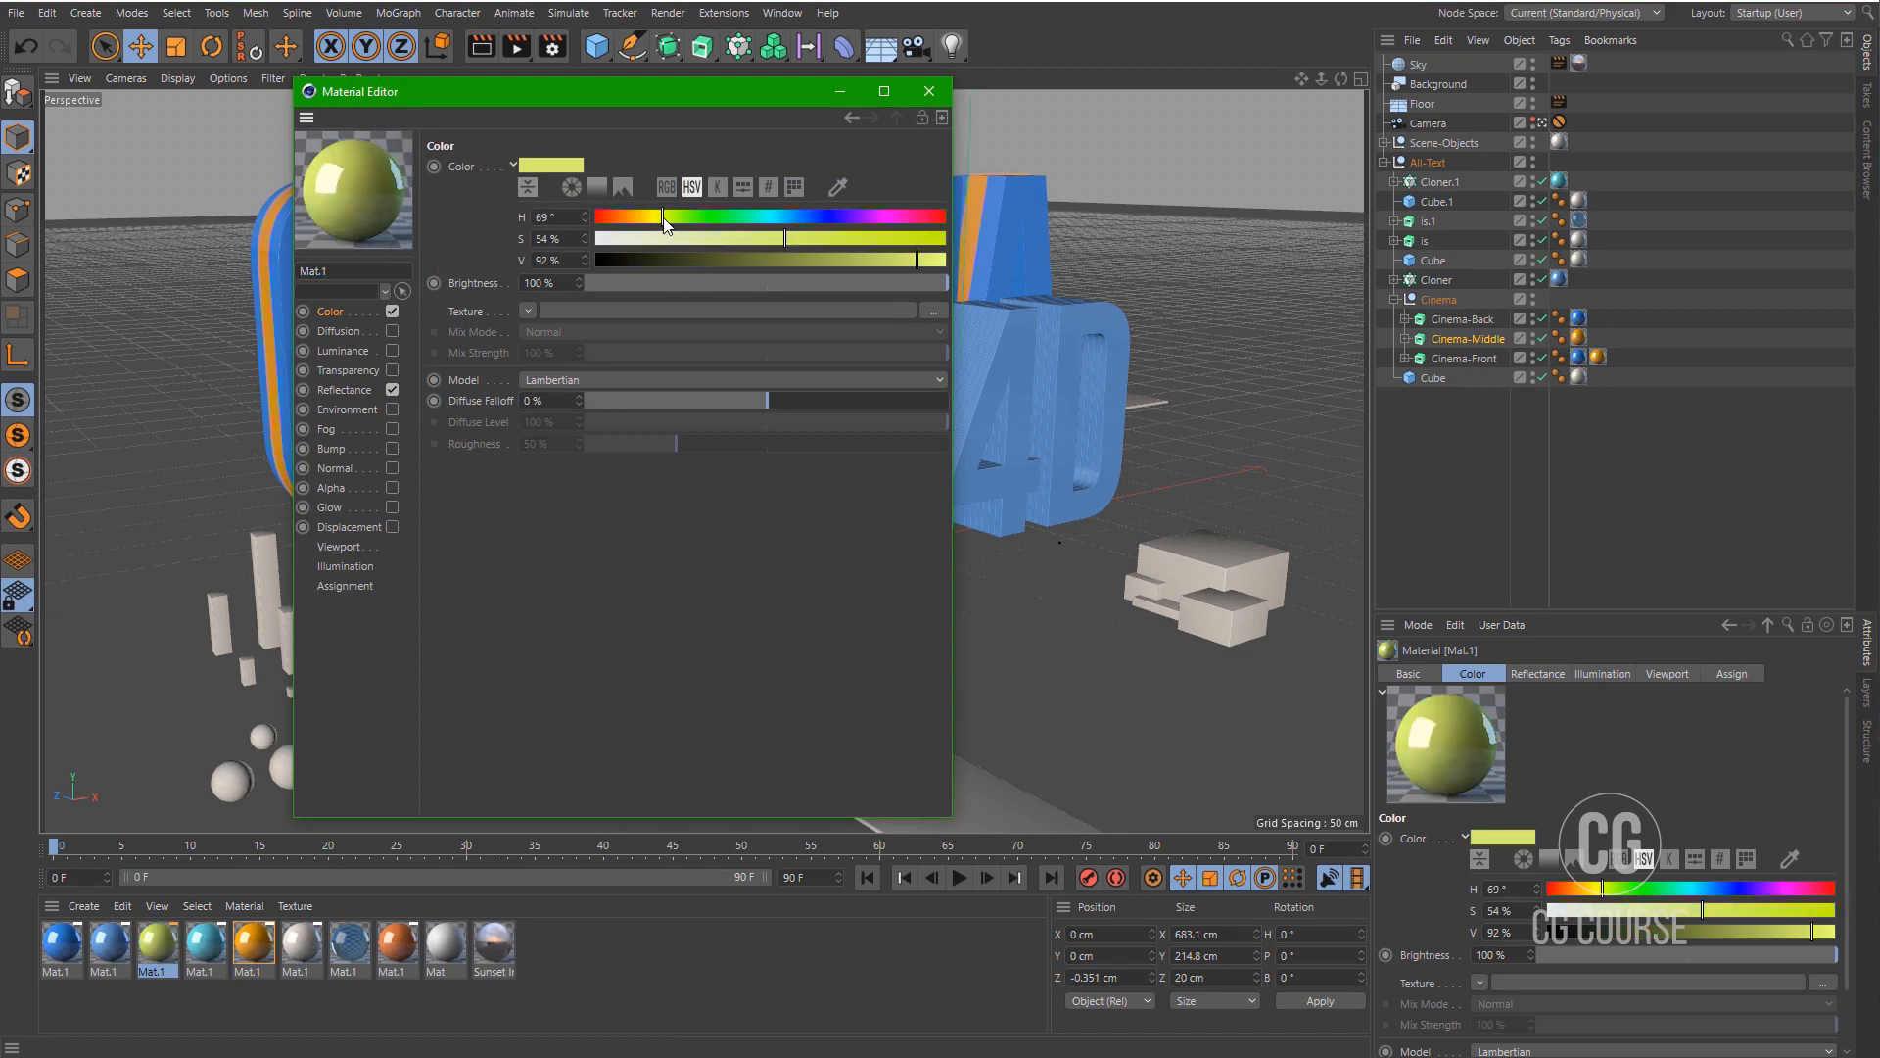
left_click(926, 262)
left_click(932, 93)
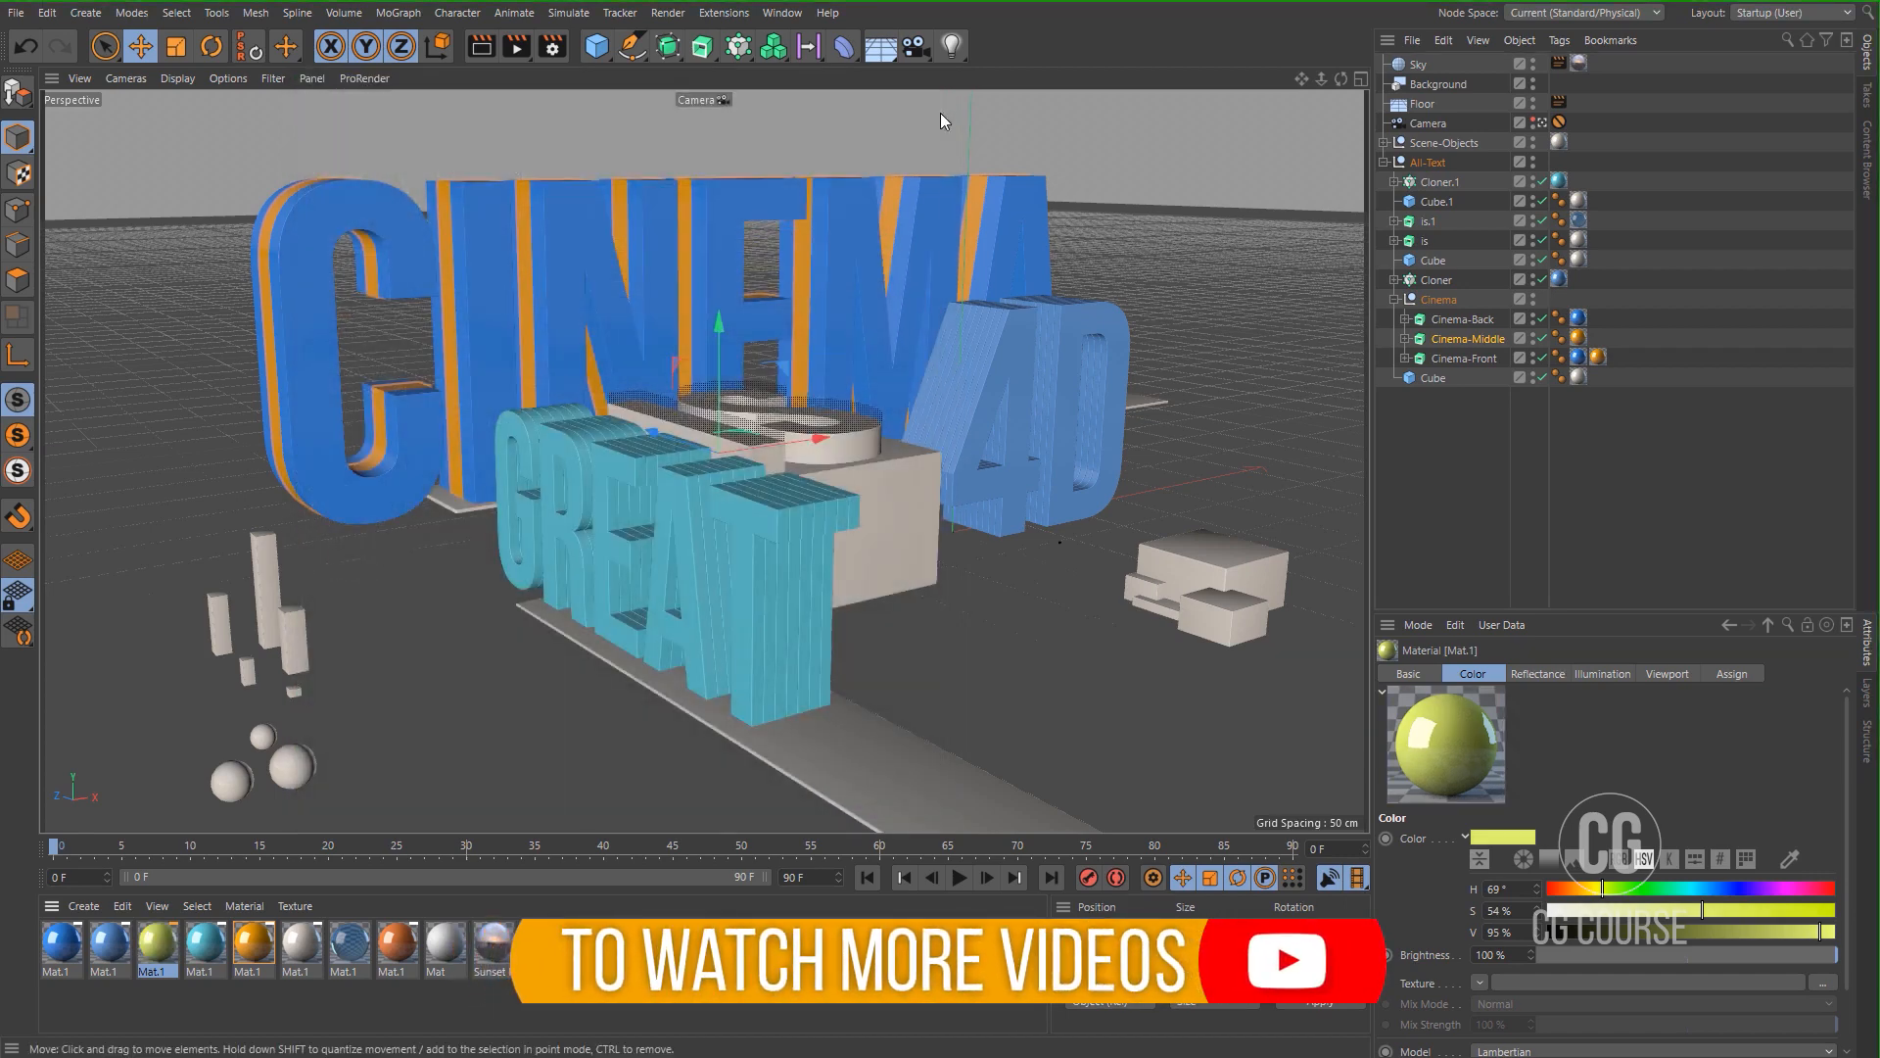
Apply the new yellow-green material to the "is" extrude object and set the material's hue to 144°.
left_click(856, 445)
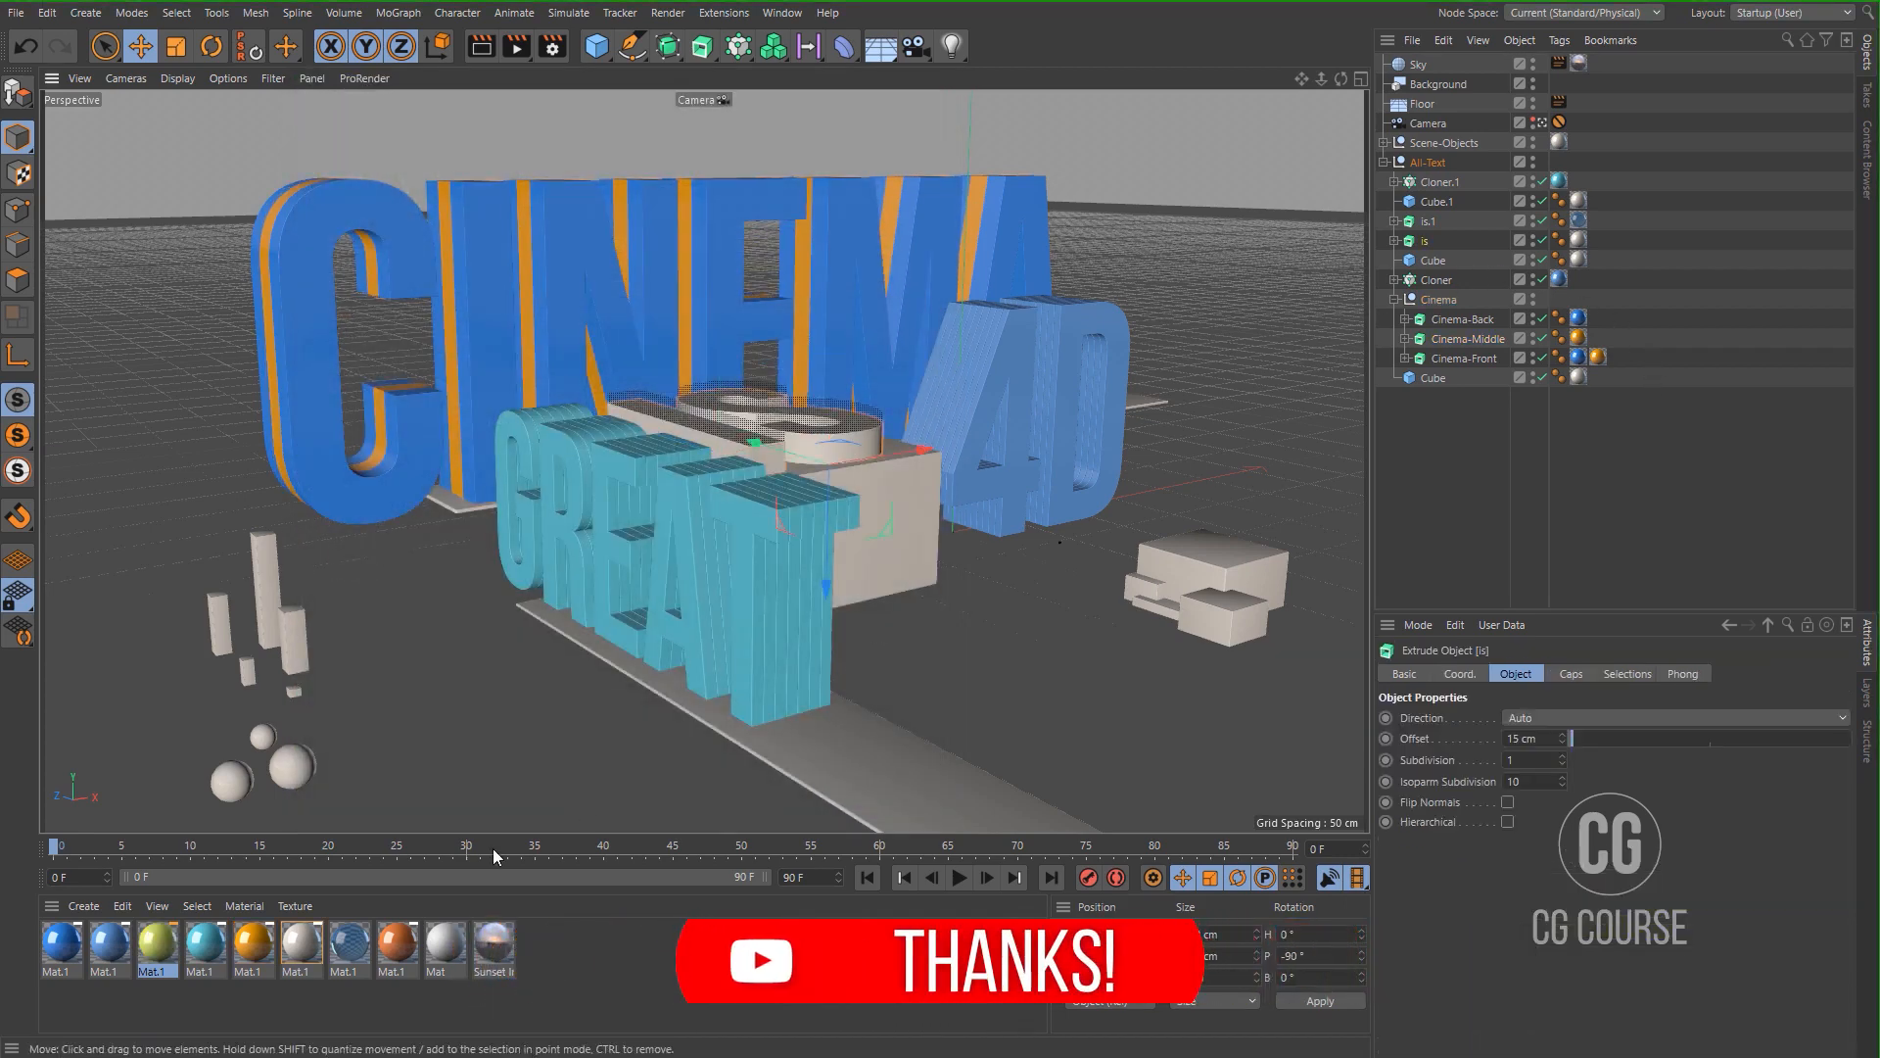
left_click_drag(170, 945, 1586, 251)
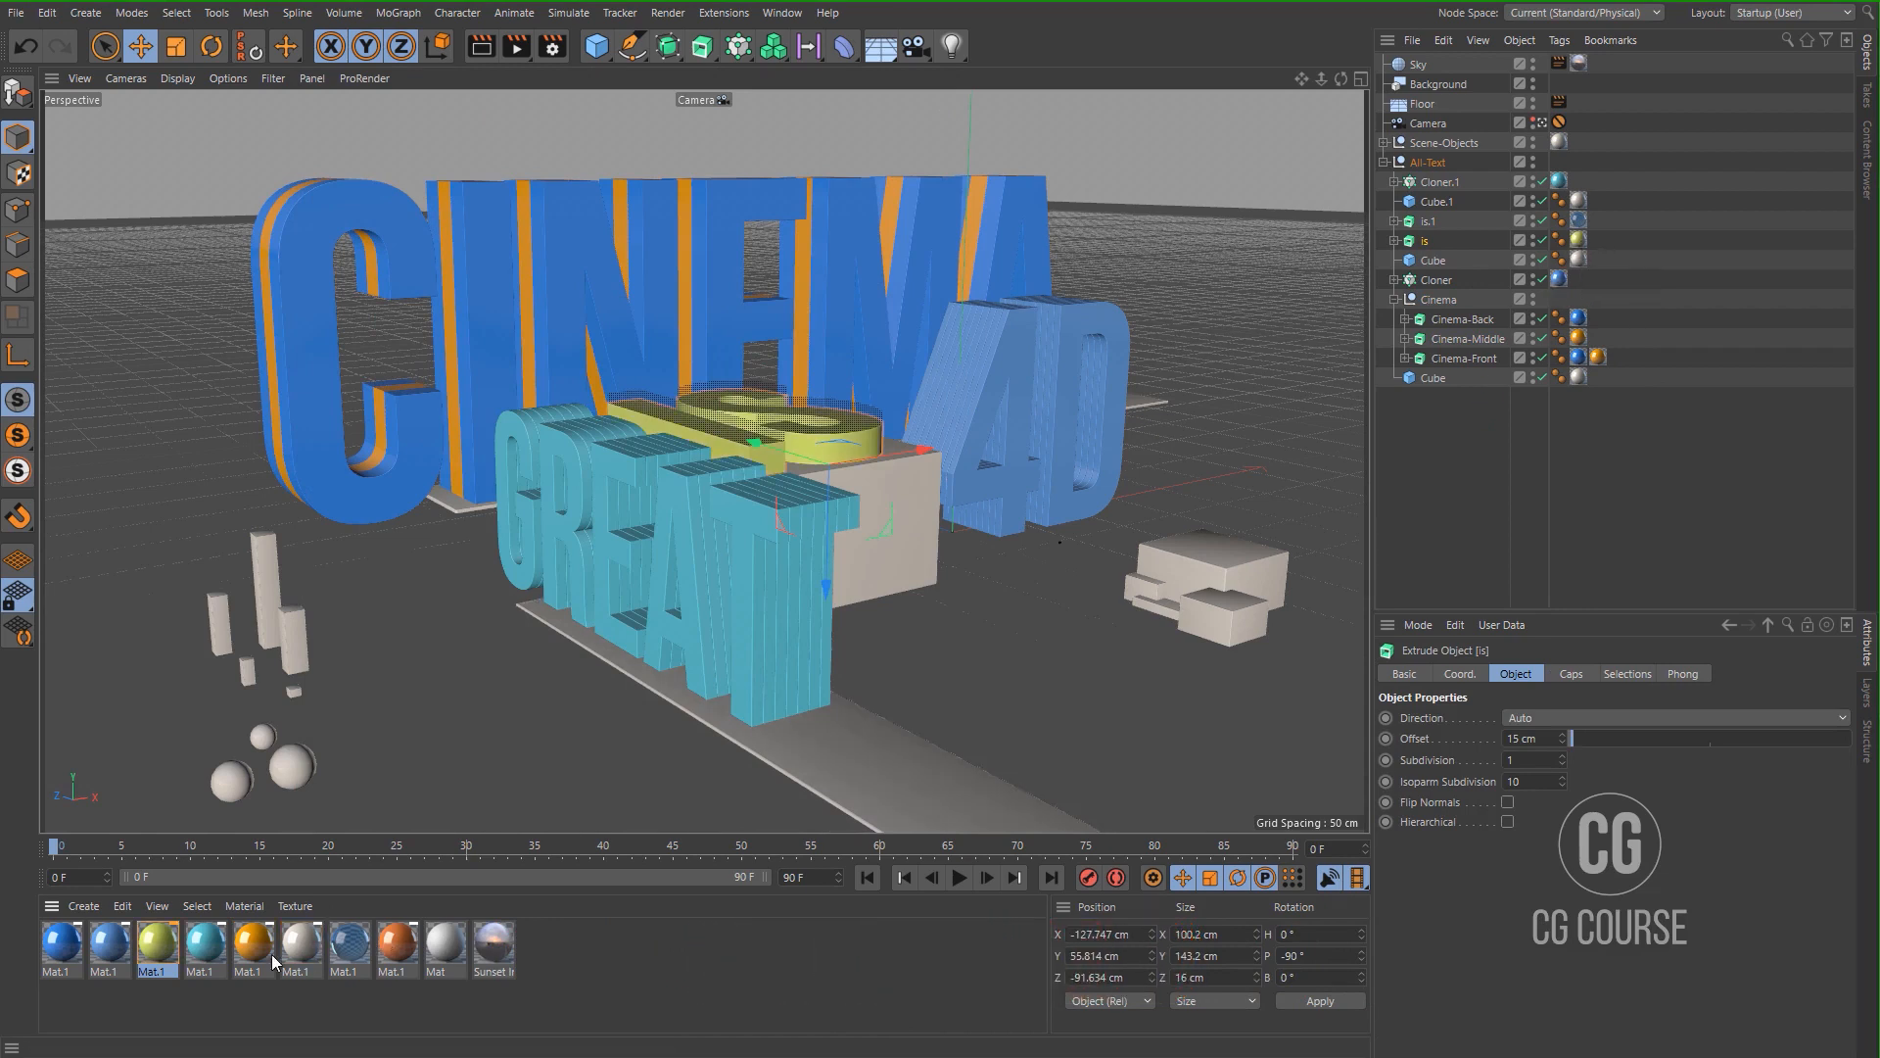
double_click(156, 943)
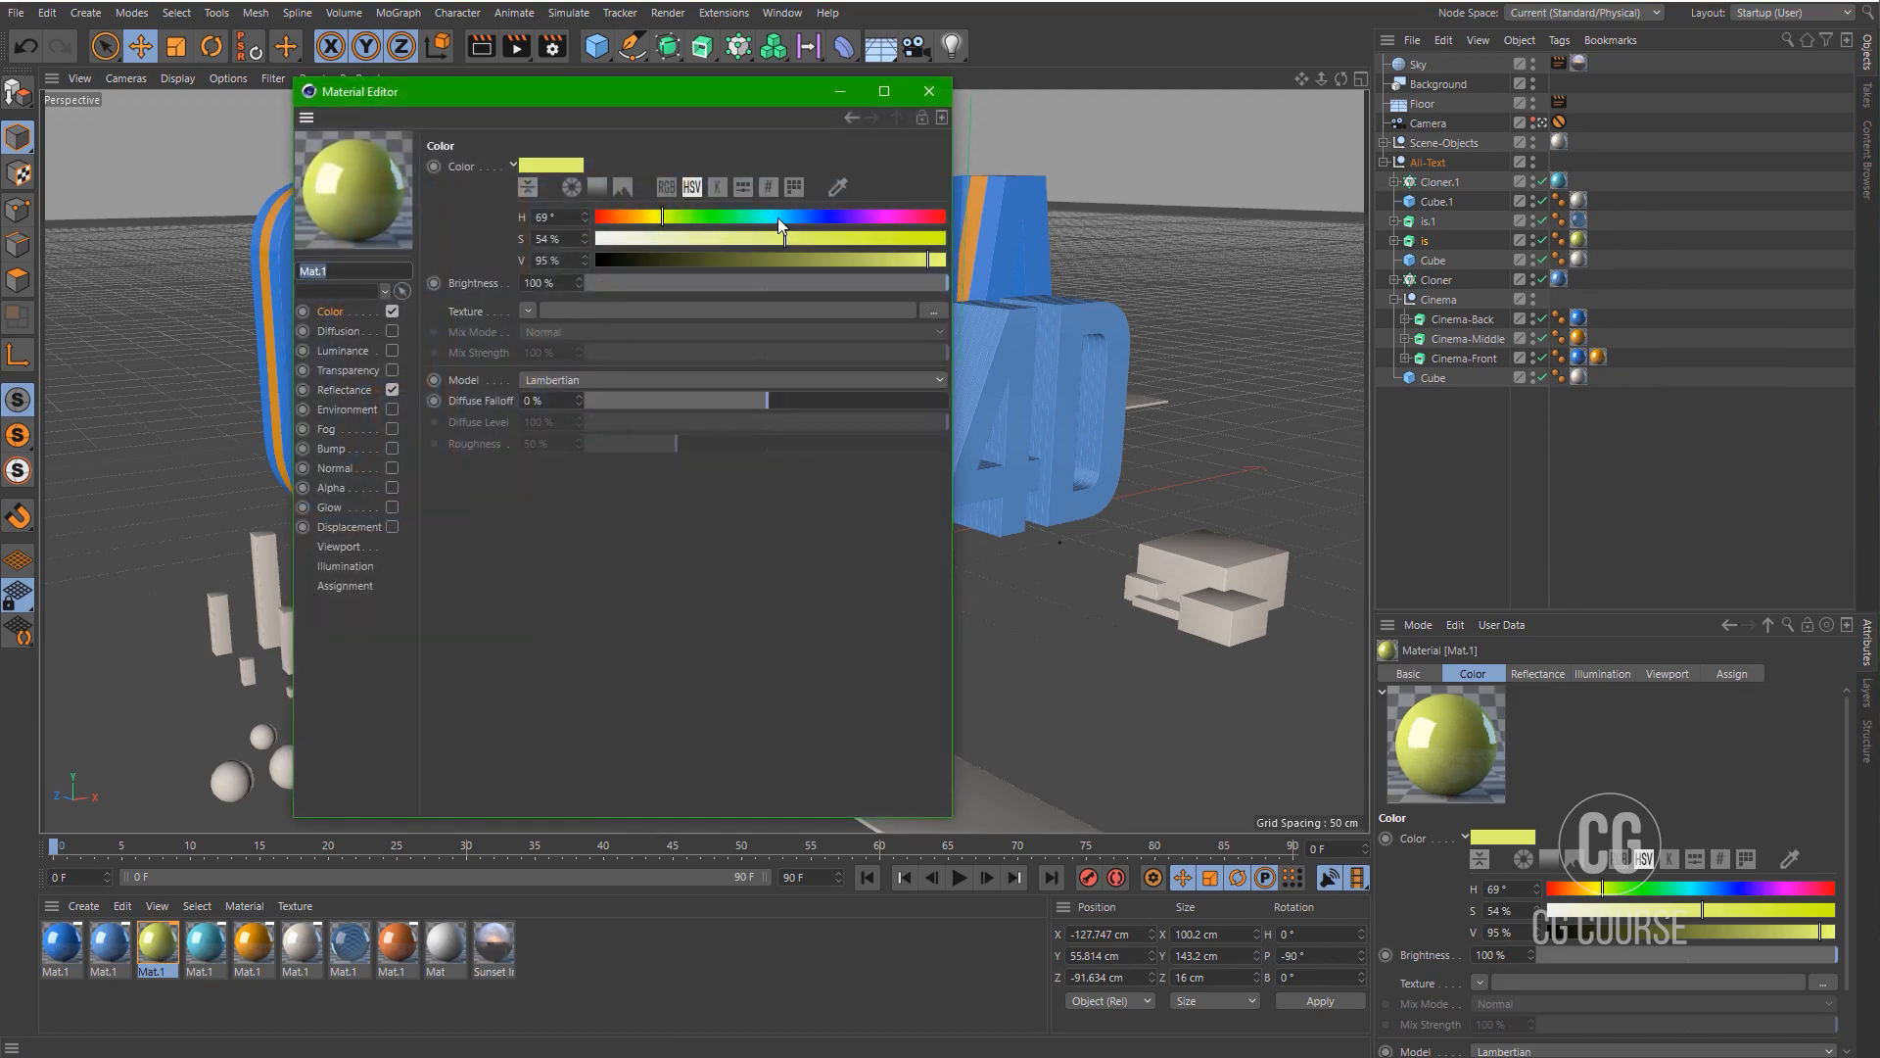
left_click(751, 217)
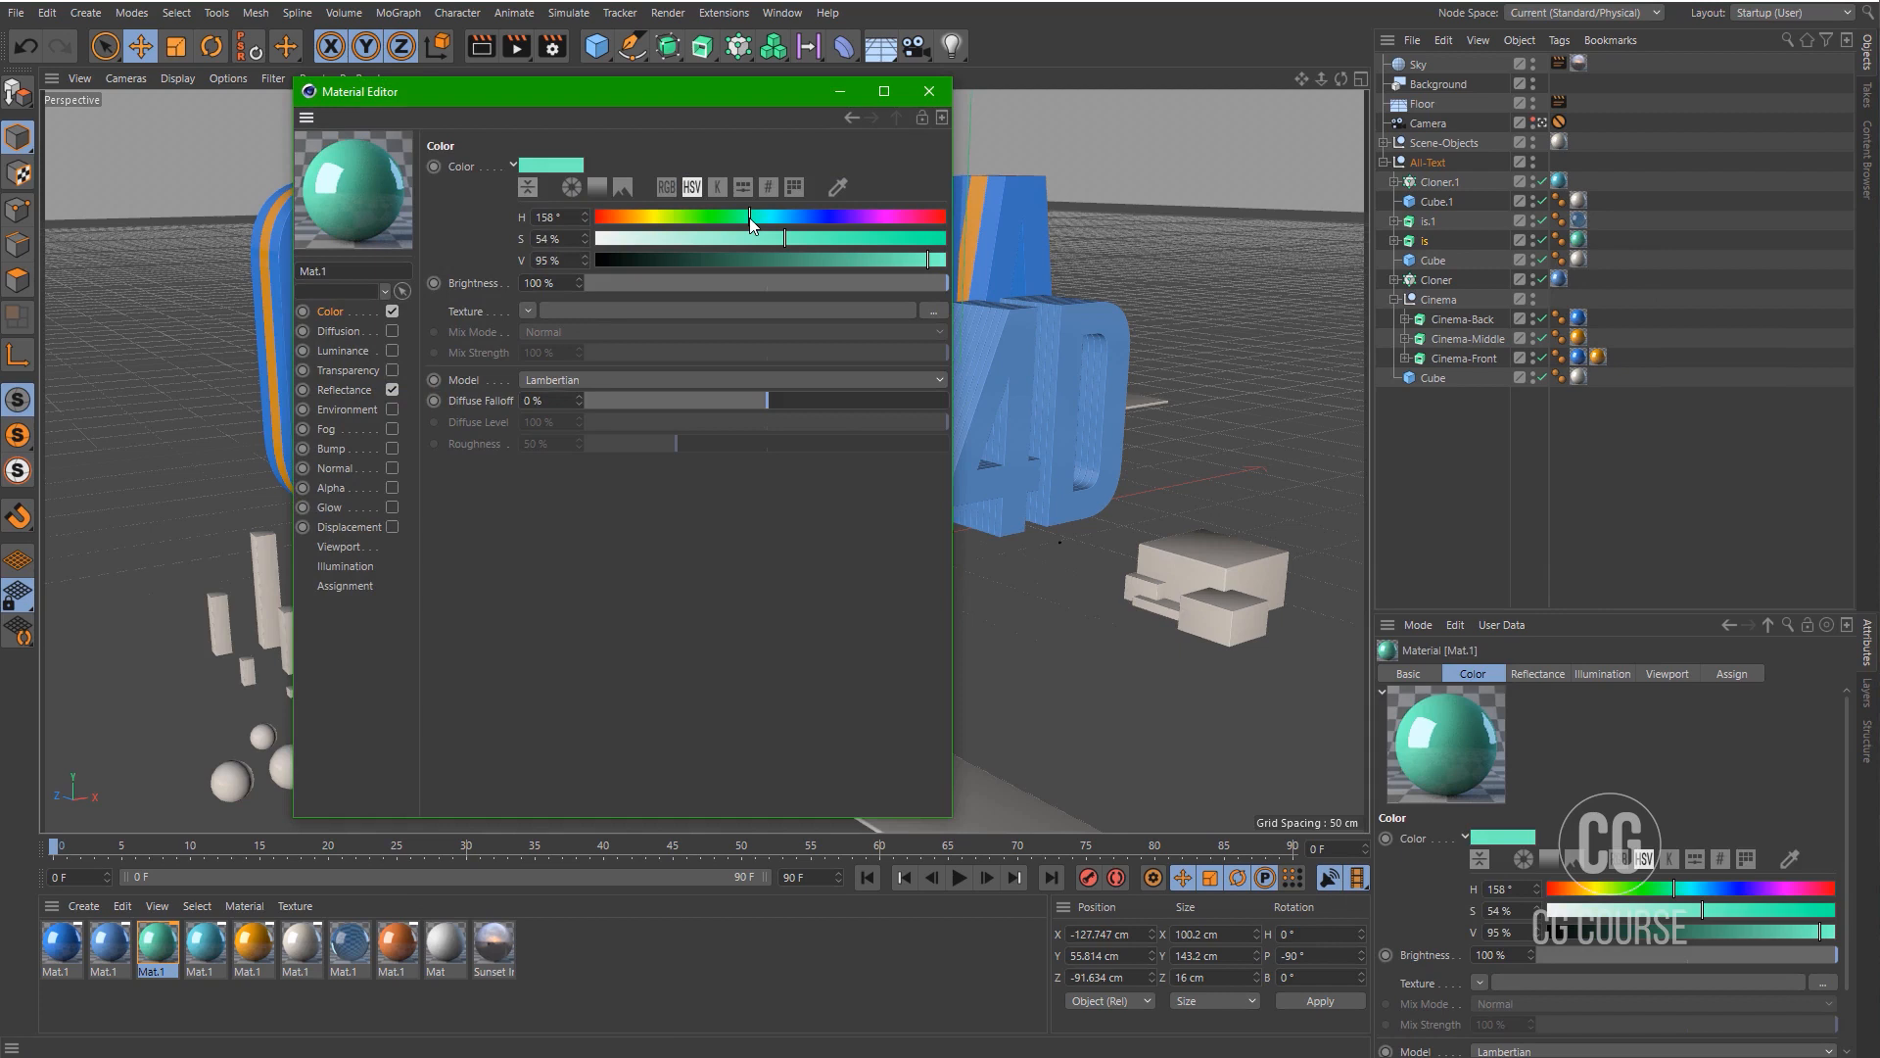
left_click(746, 217)
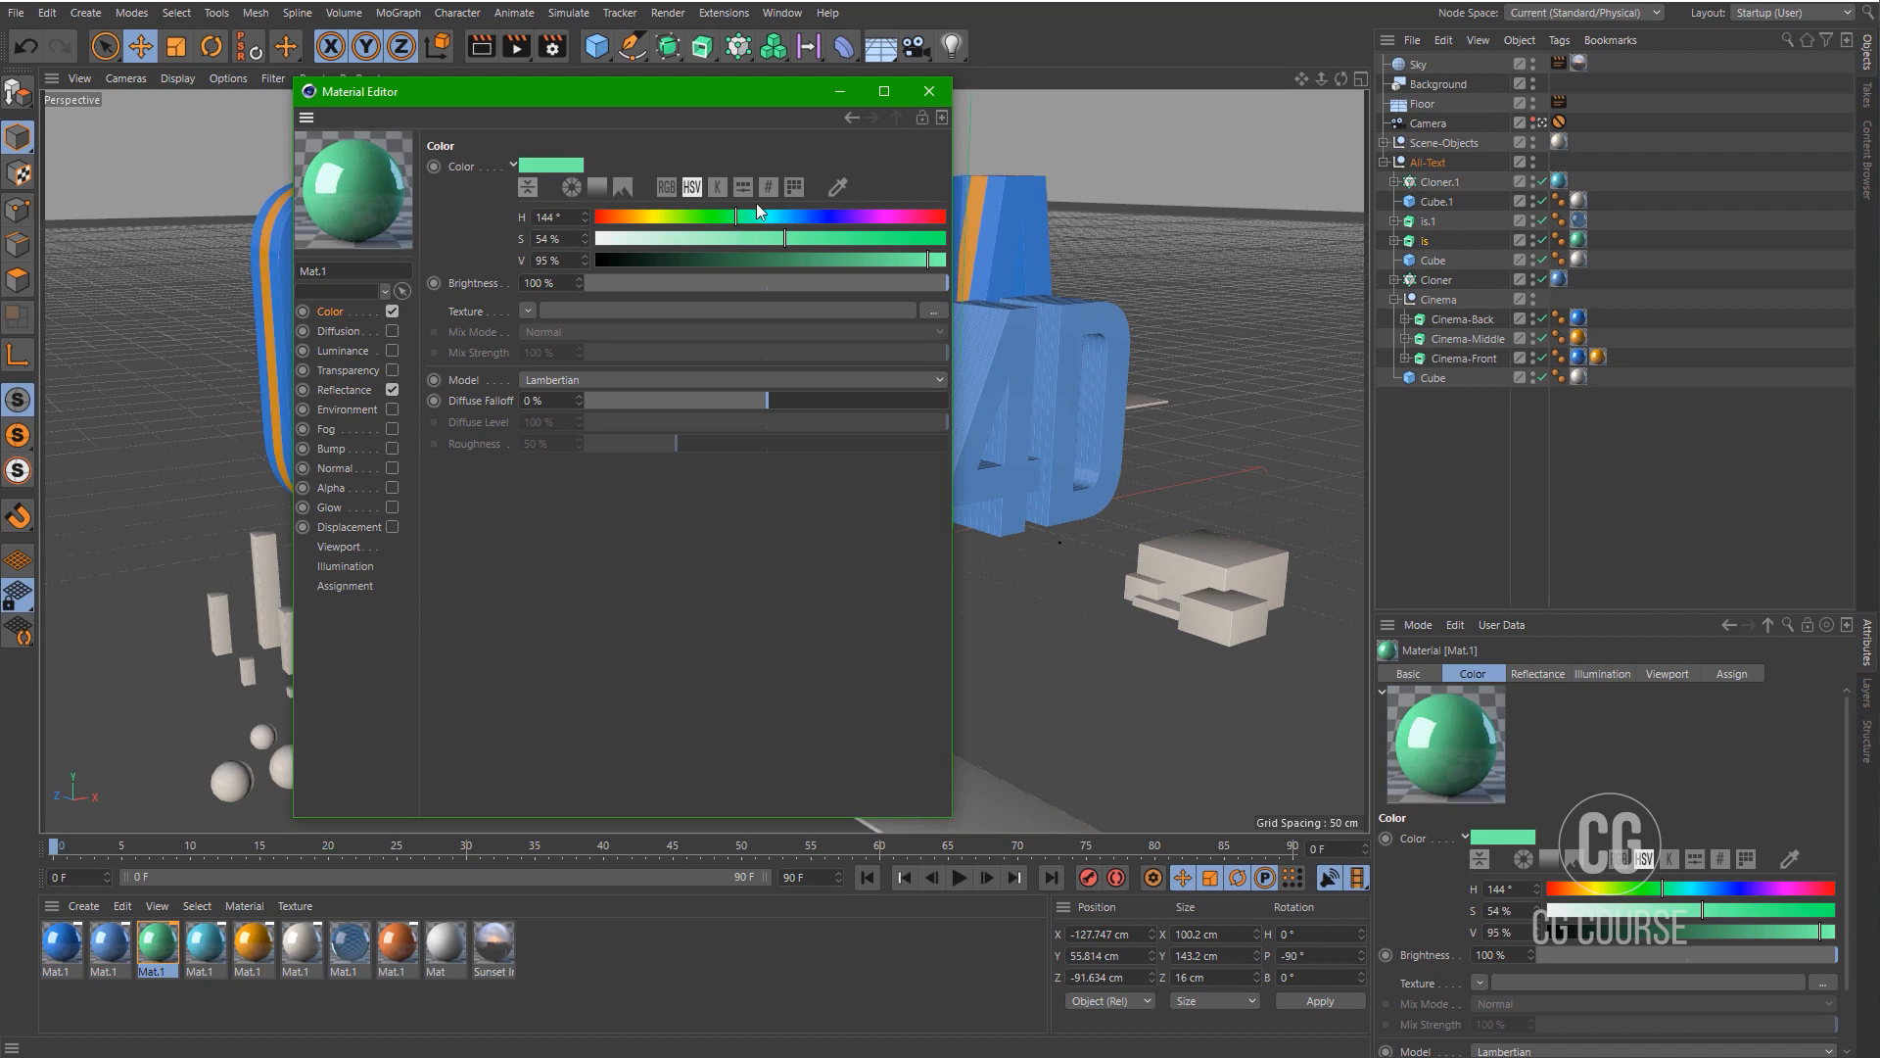
left_click(360, 391)
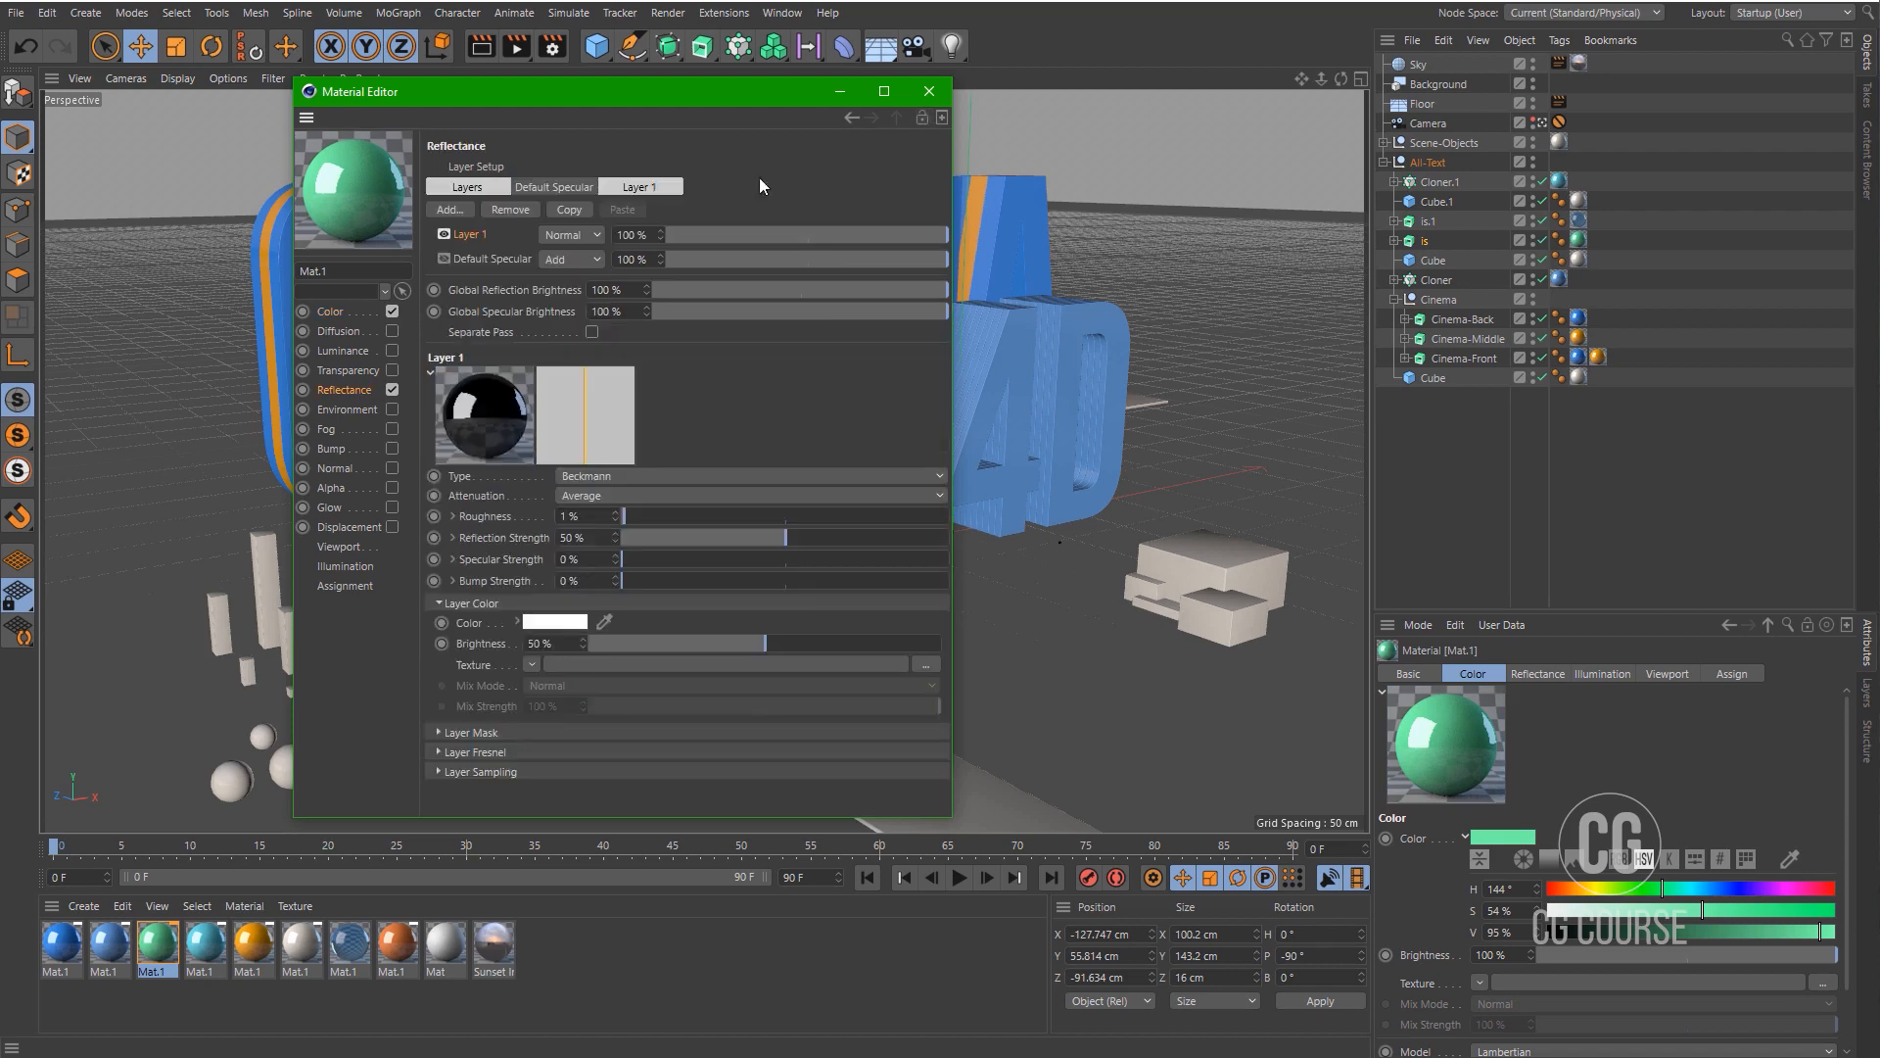
left_click(929, 91)
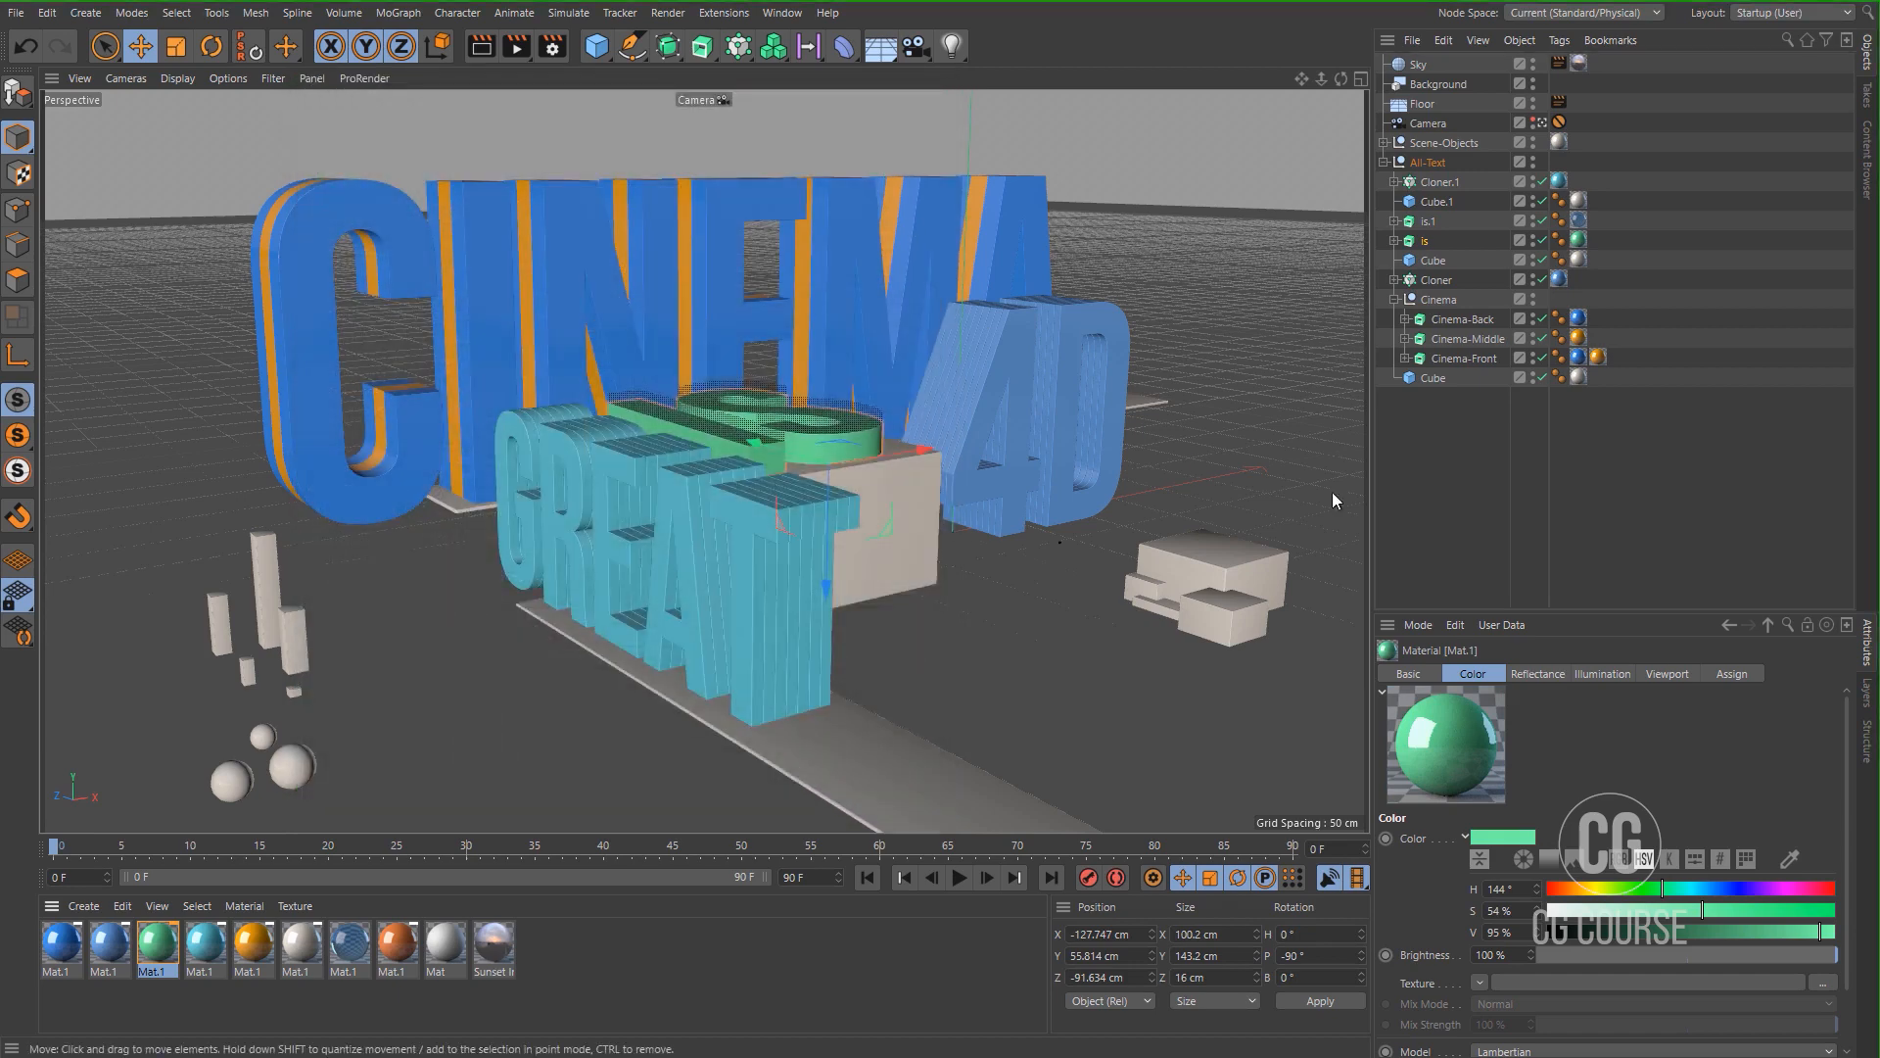
left_click(1460, 476)
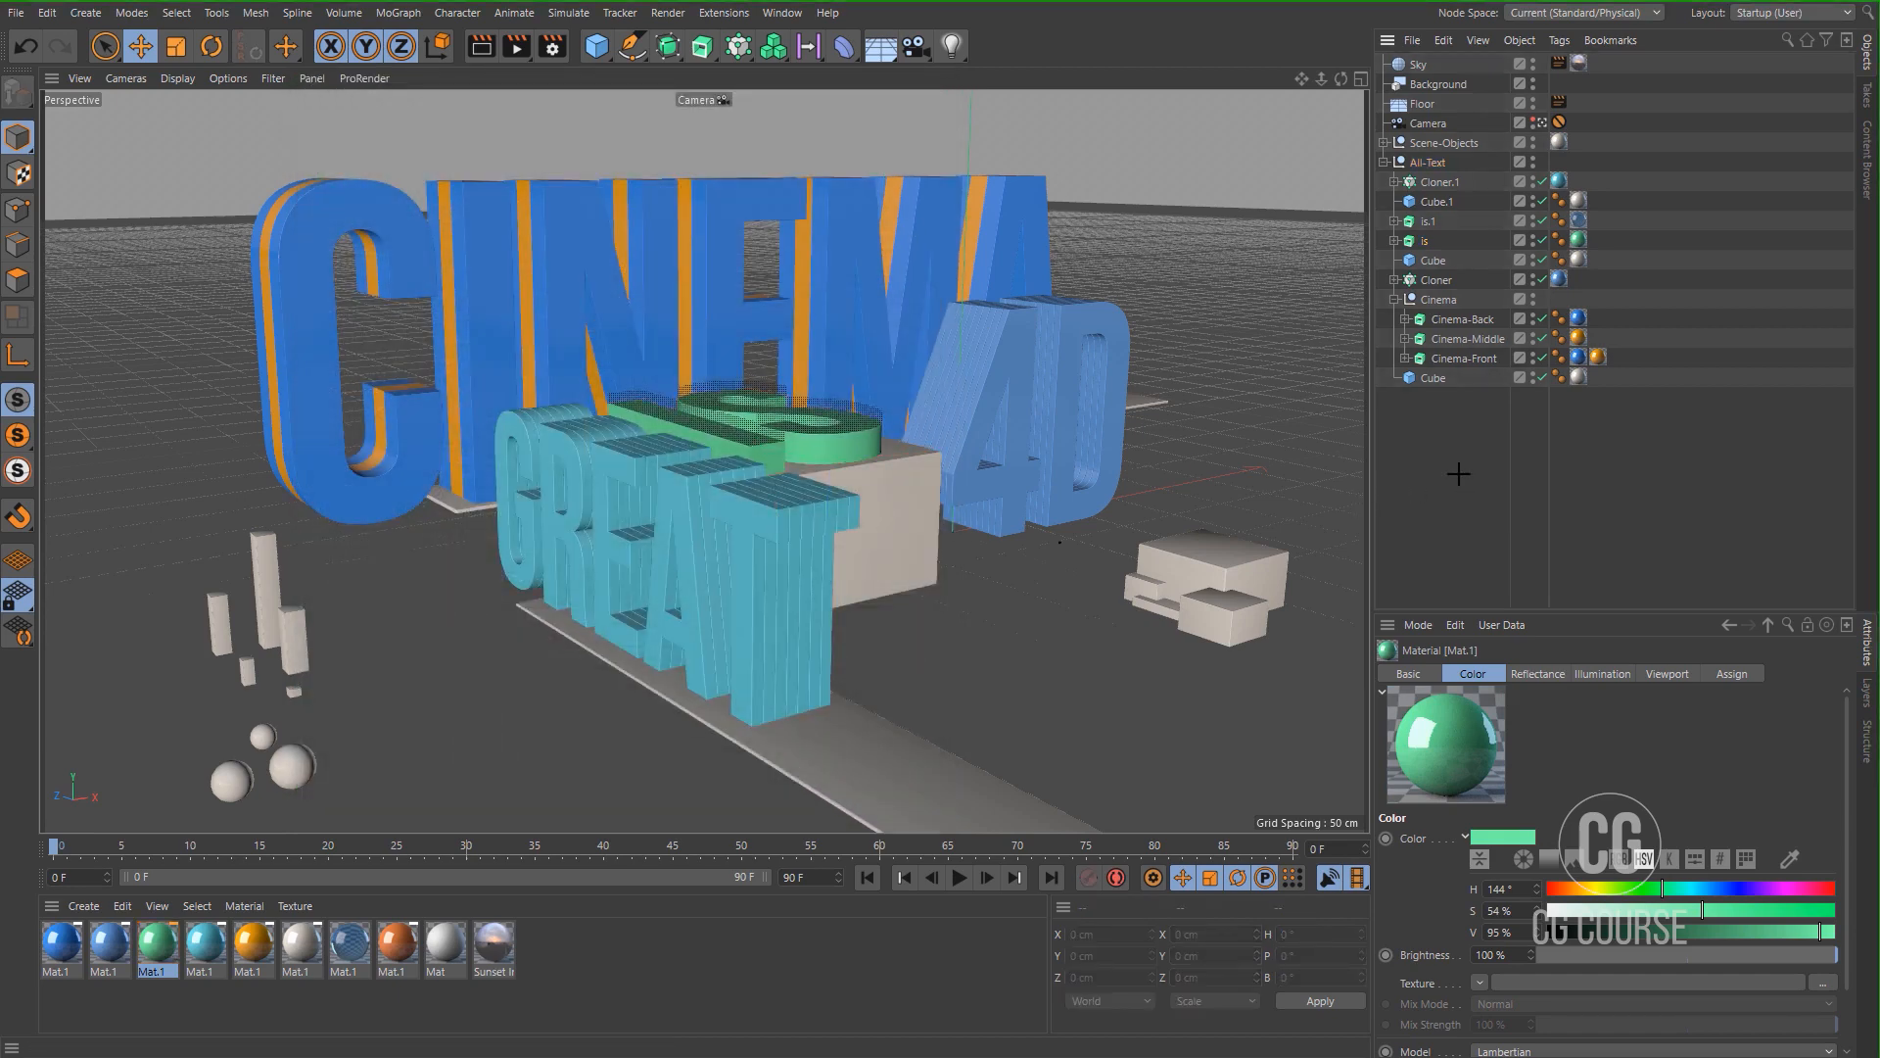
Duplicate Sphere.2 in the Scene-Objects group, move the copy back to about Z 268 cm and scale it to about 324 cm.
left_click(286, 750)
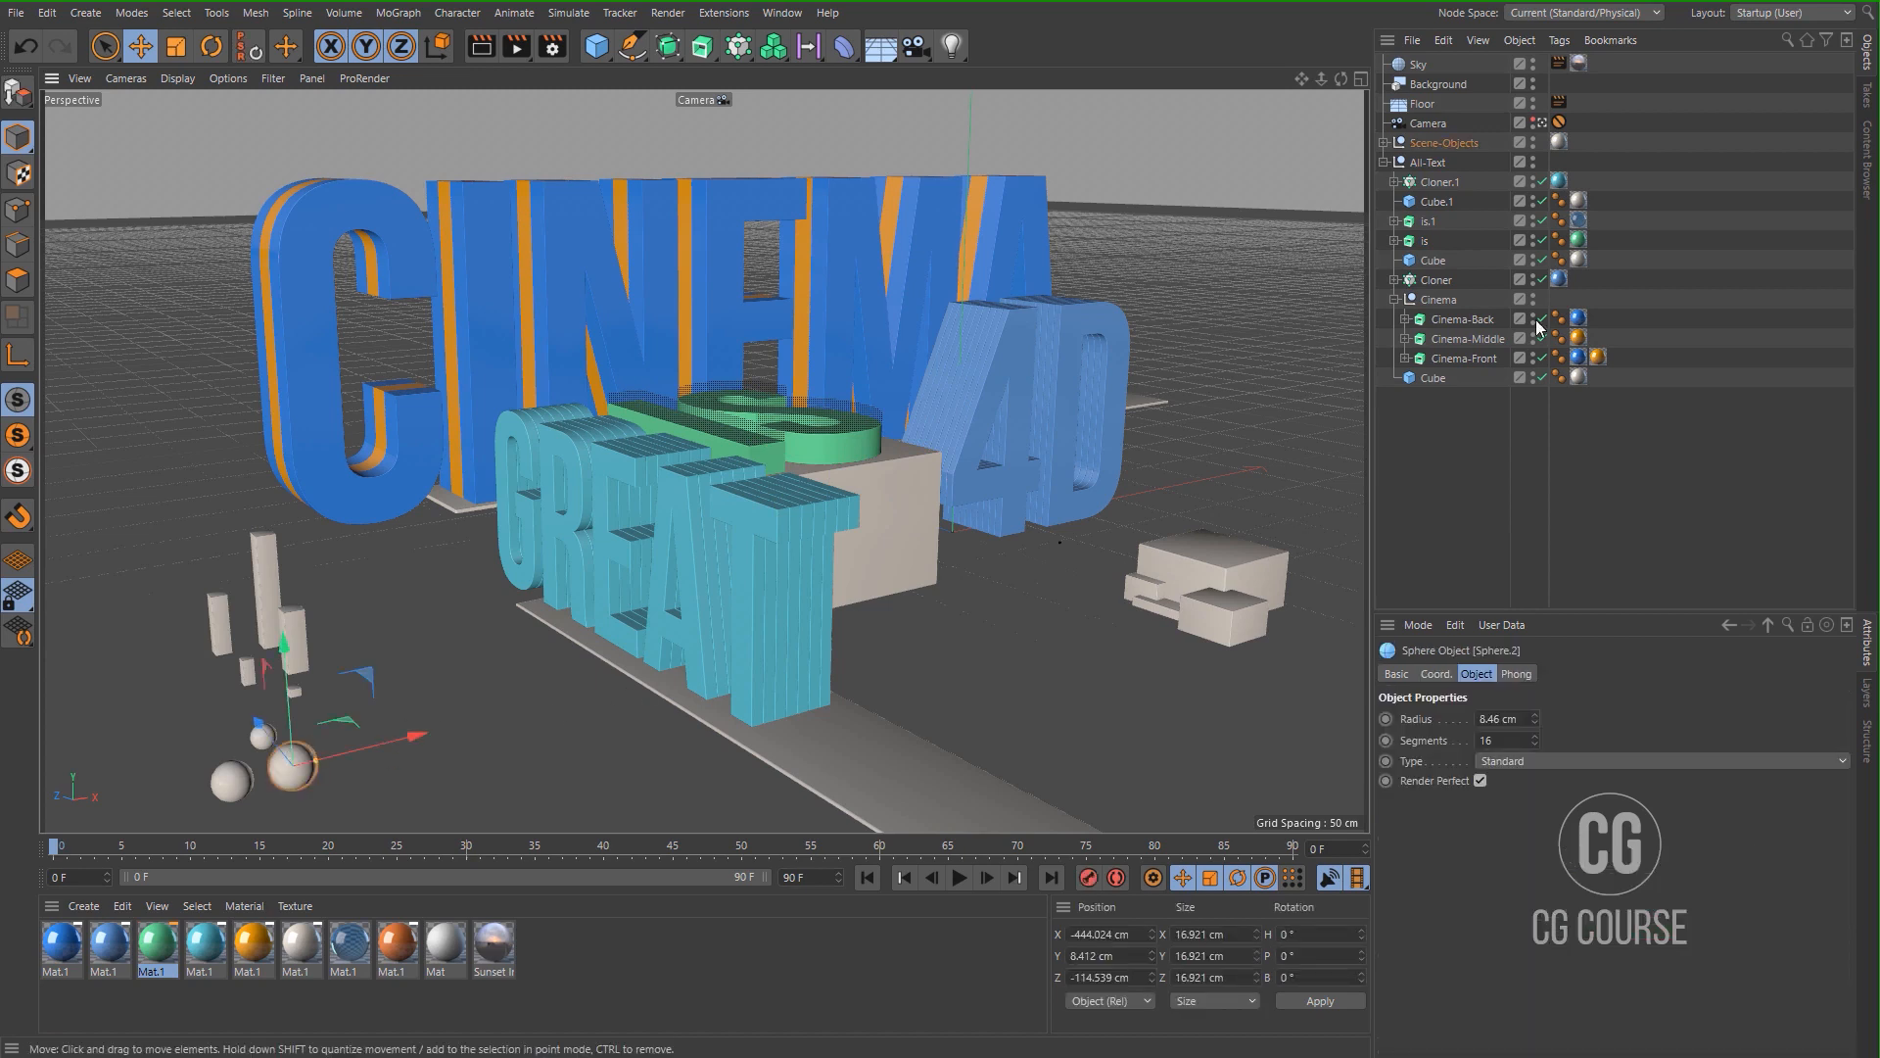
left_click(1383, 142)
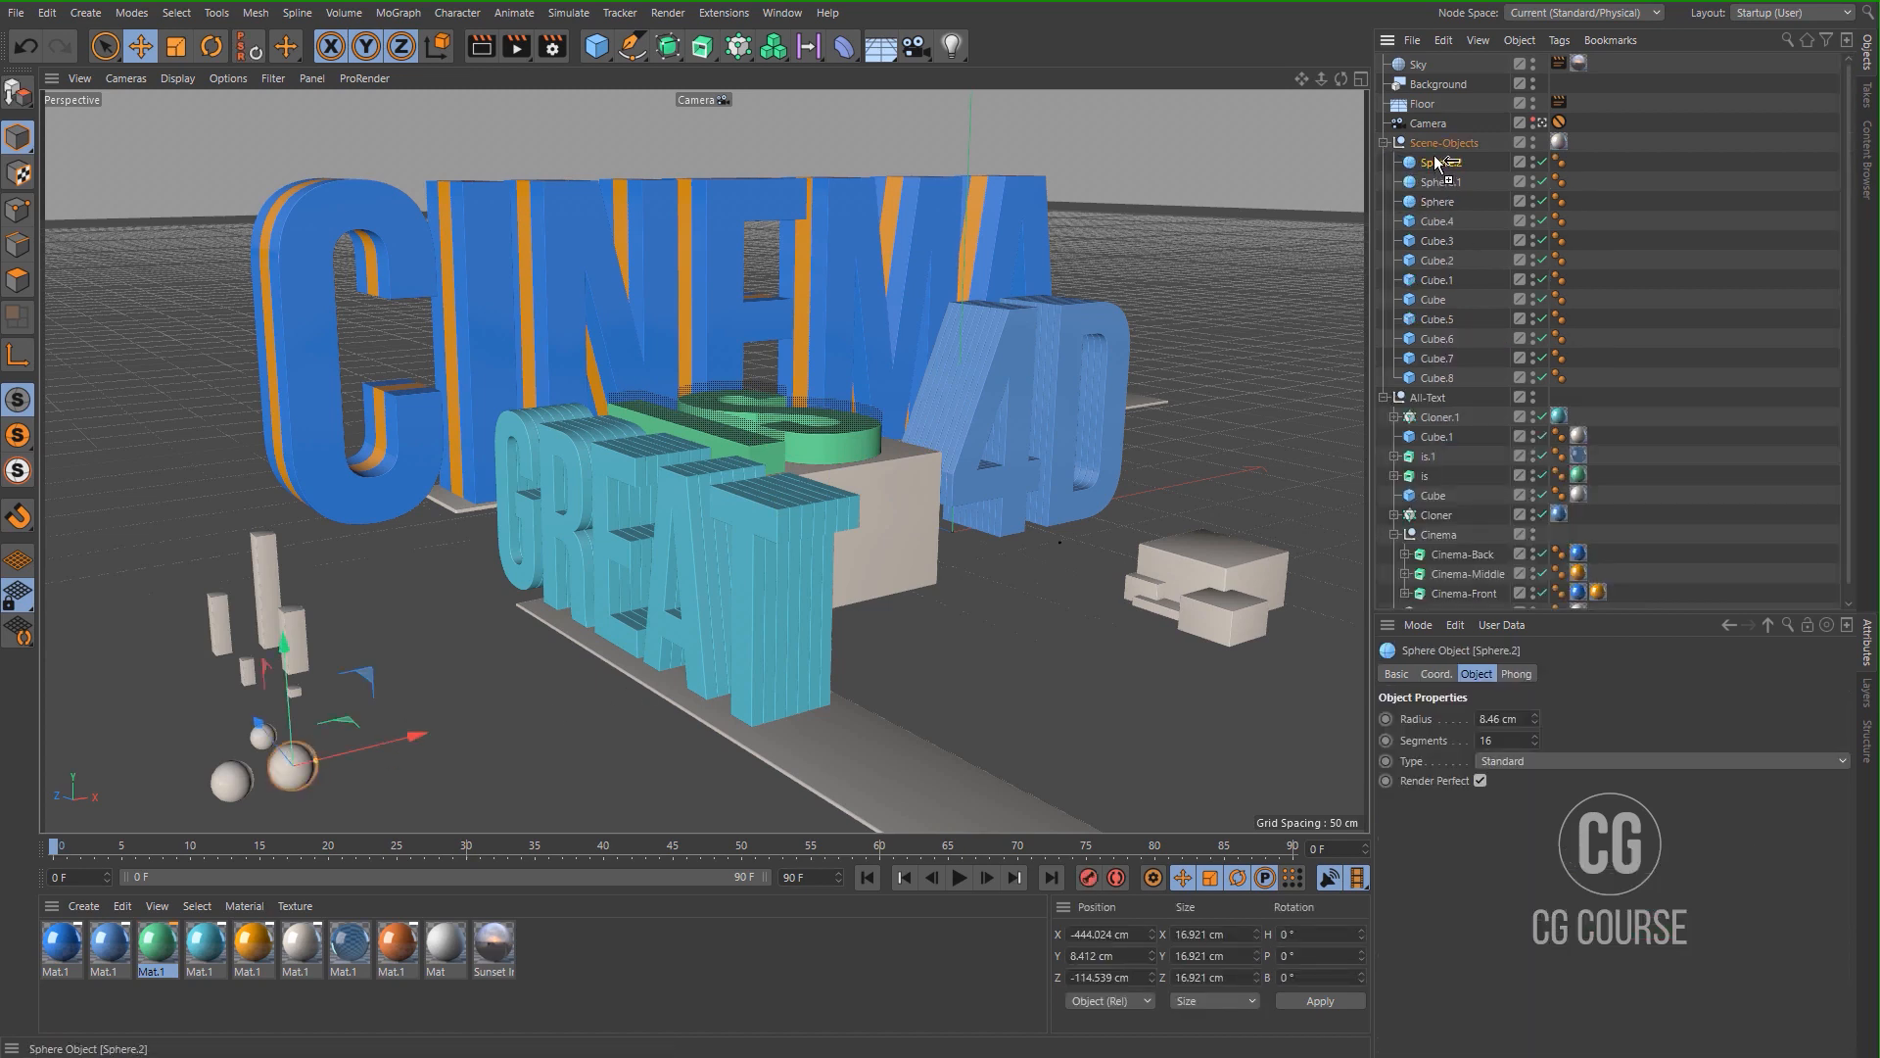
key("ctrl+c")
key("ctrl+v")
left_click_drag(274, 733, 168, 505)
key("t")
left_click_drag(168, 628, 509, 560)
Move the enlarged sphere behind the start of the CINEMA text, to about X -382, Y 163 and Z 493 cm.
middle_click(908, 575)
middle_click(1119, 362)
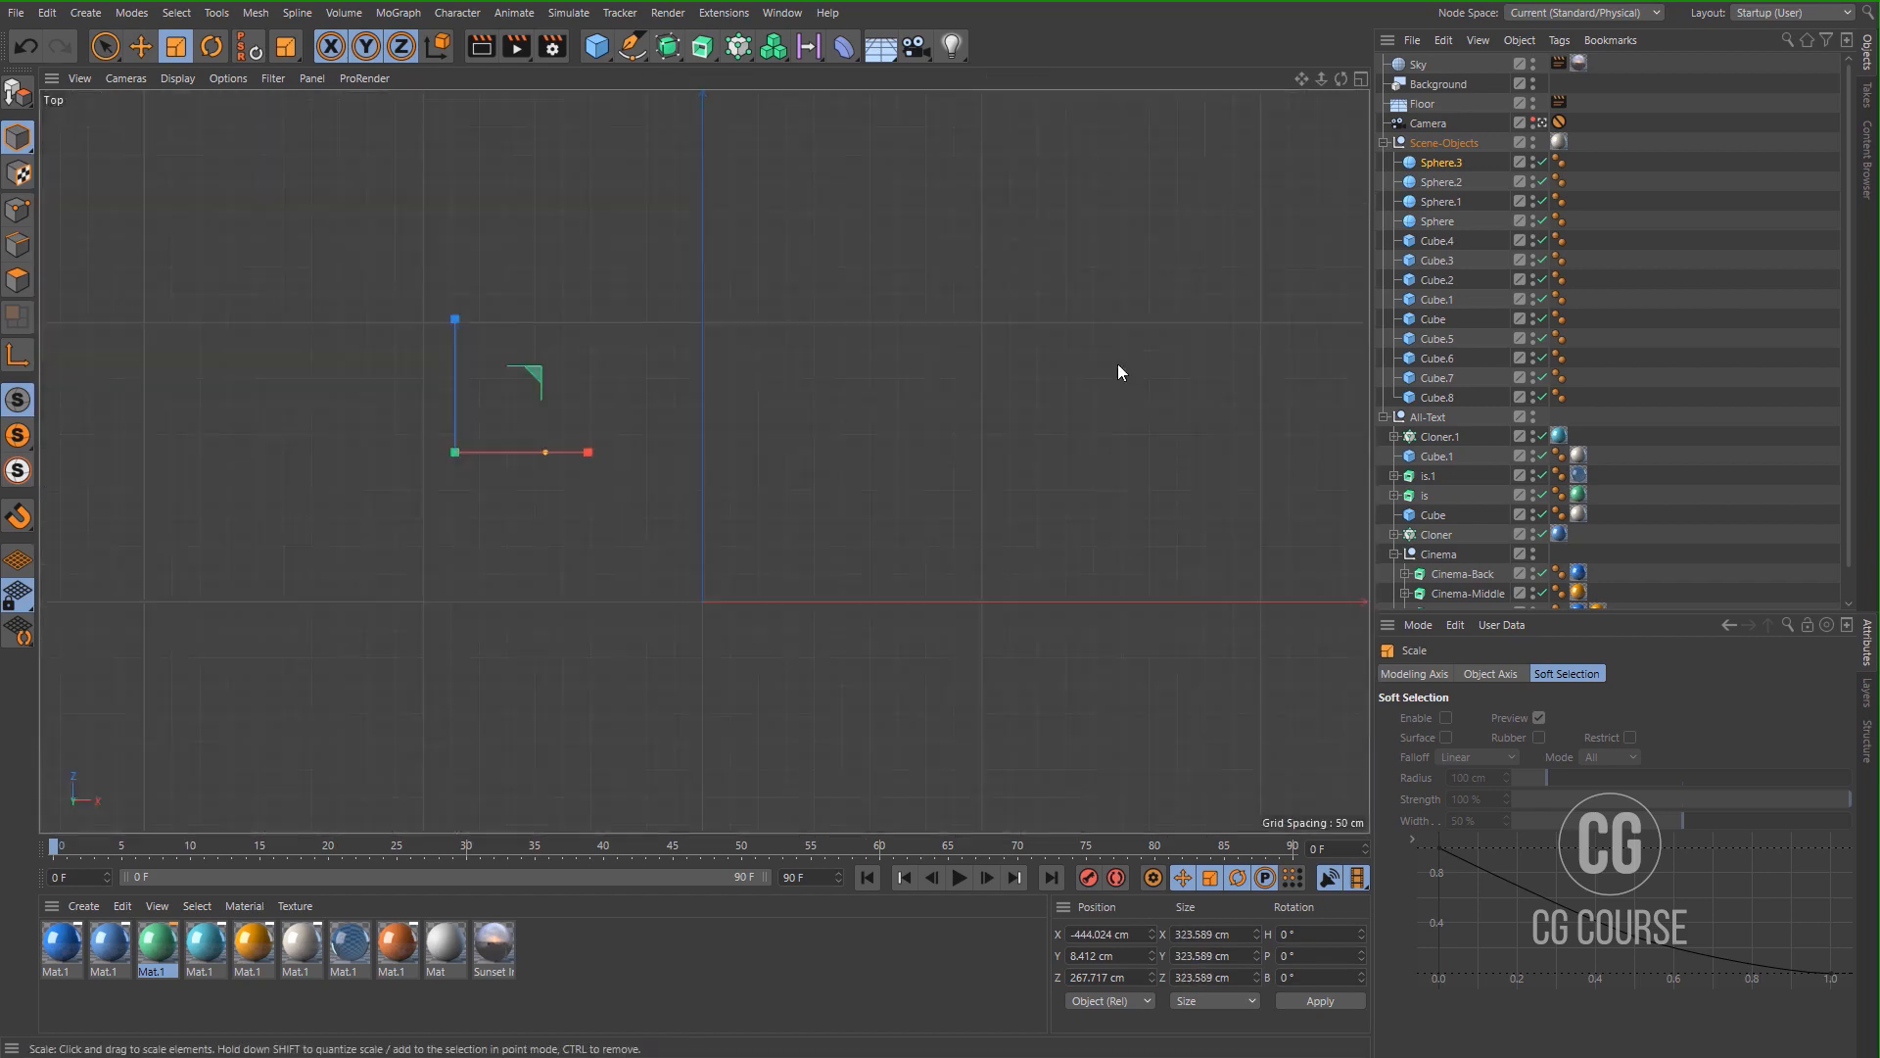
middle_click(738, 451)
middle_click_drag(915, 421, 921, 459, "alt")
middle_click_drag(1037, 268, 1038, 273, "alt")
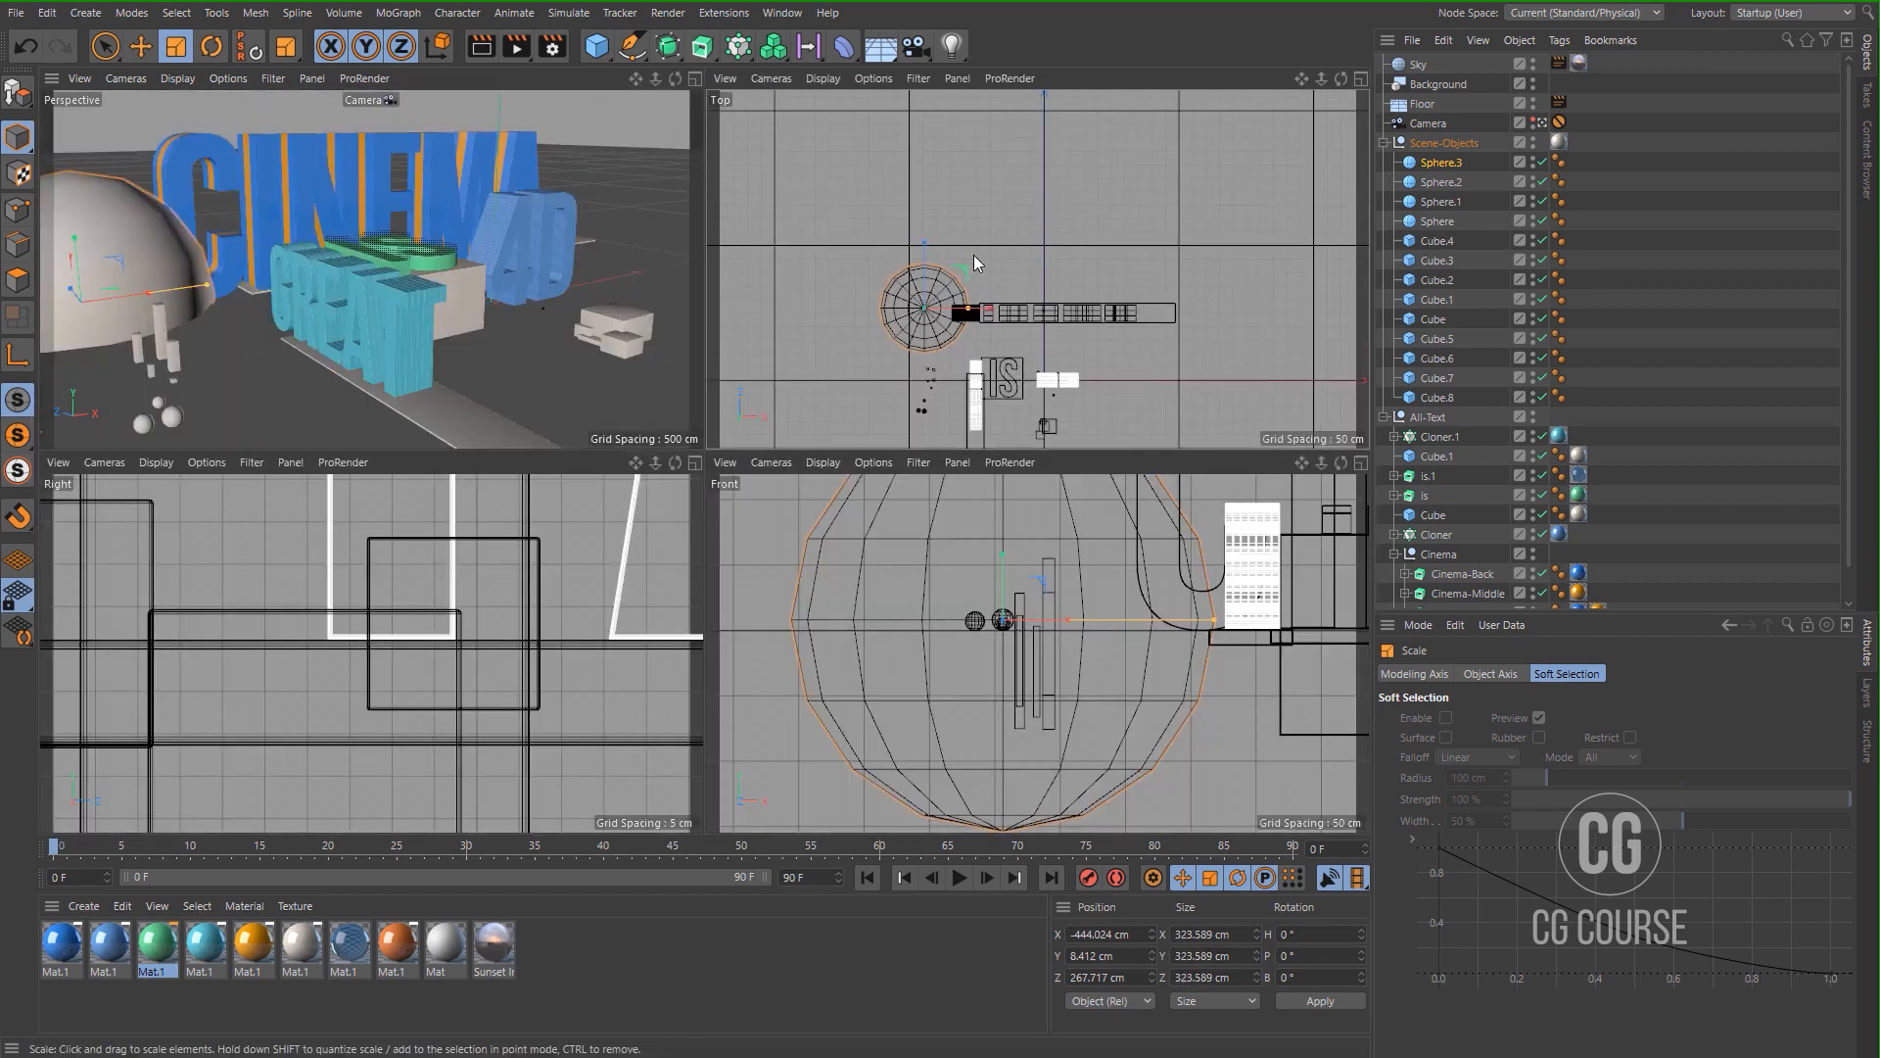
key("e")
left_click_drag(968, 266, 980, 208)
left_click_drag(1080, 563, 1083, 360)
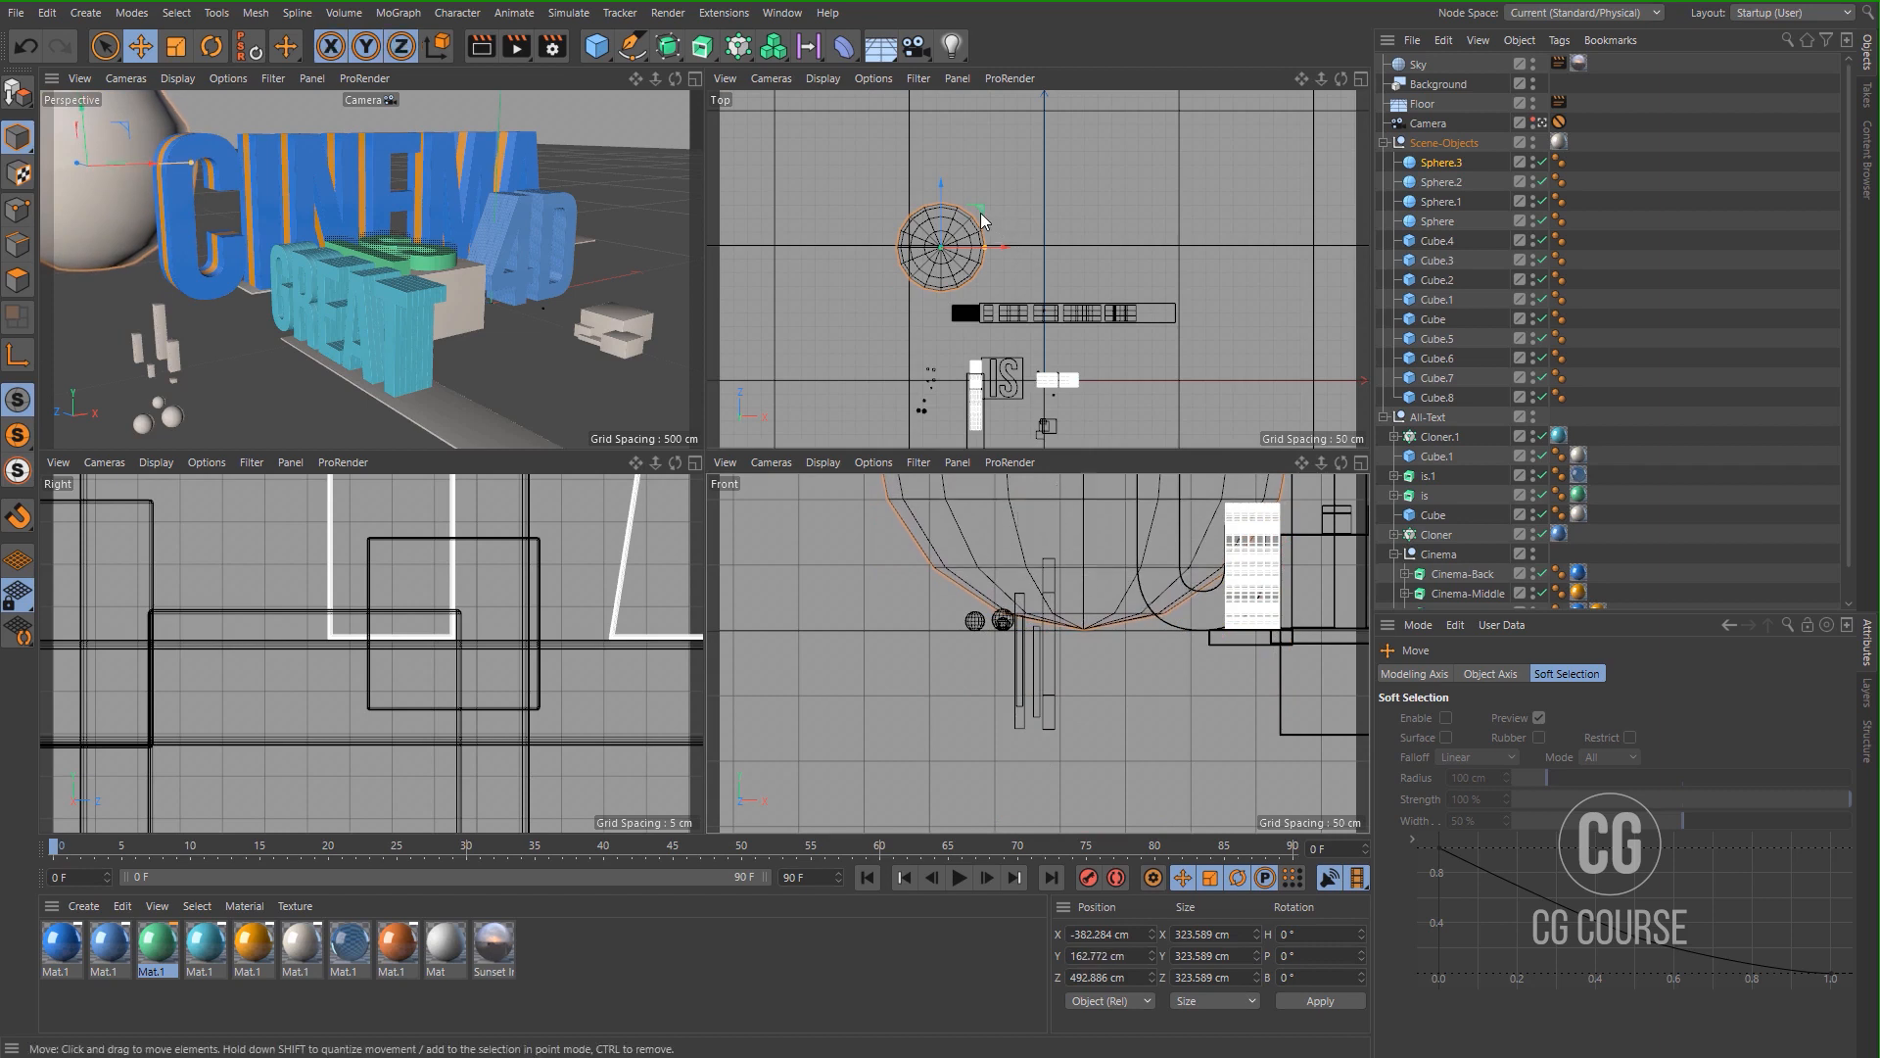
Place a copy of the big sphere beyond the 4D text at about X 446, Y 106, Z -16 cm, scaled to about 194 cm.
left_click_drag(982, 220, 980, 411)
key("t")
scroll(979, 674, "down", 8)
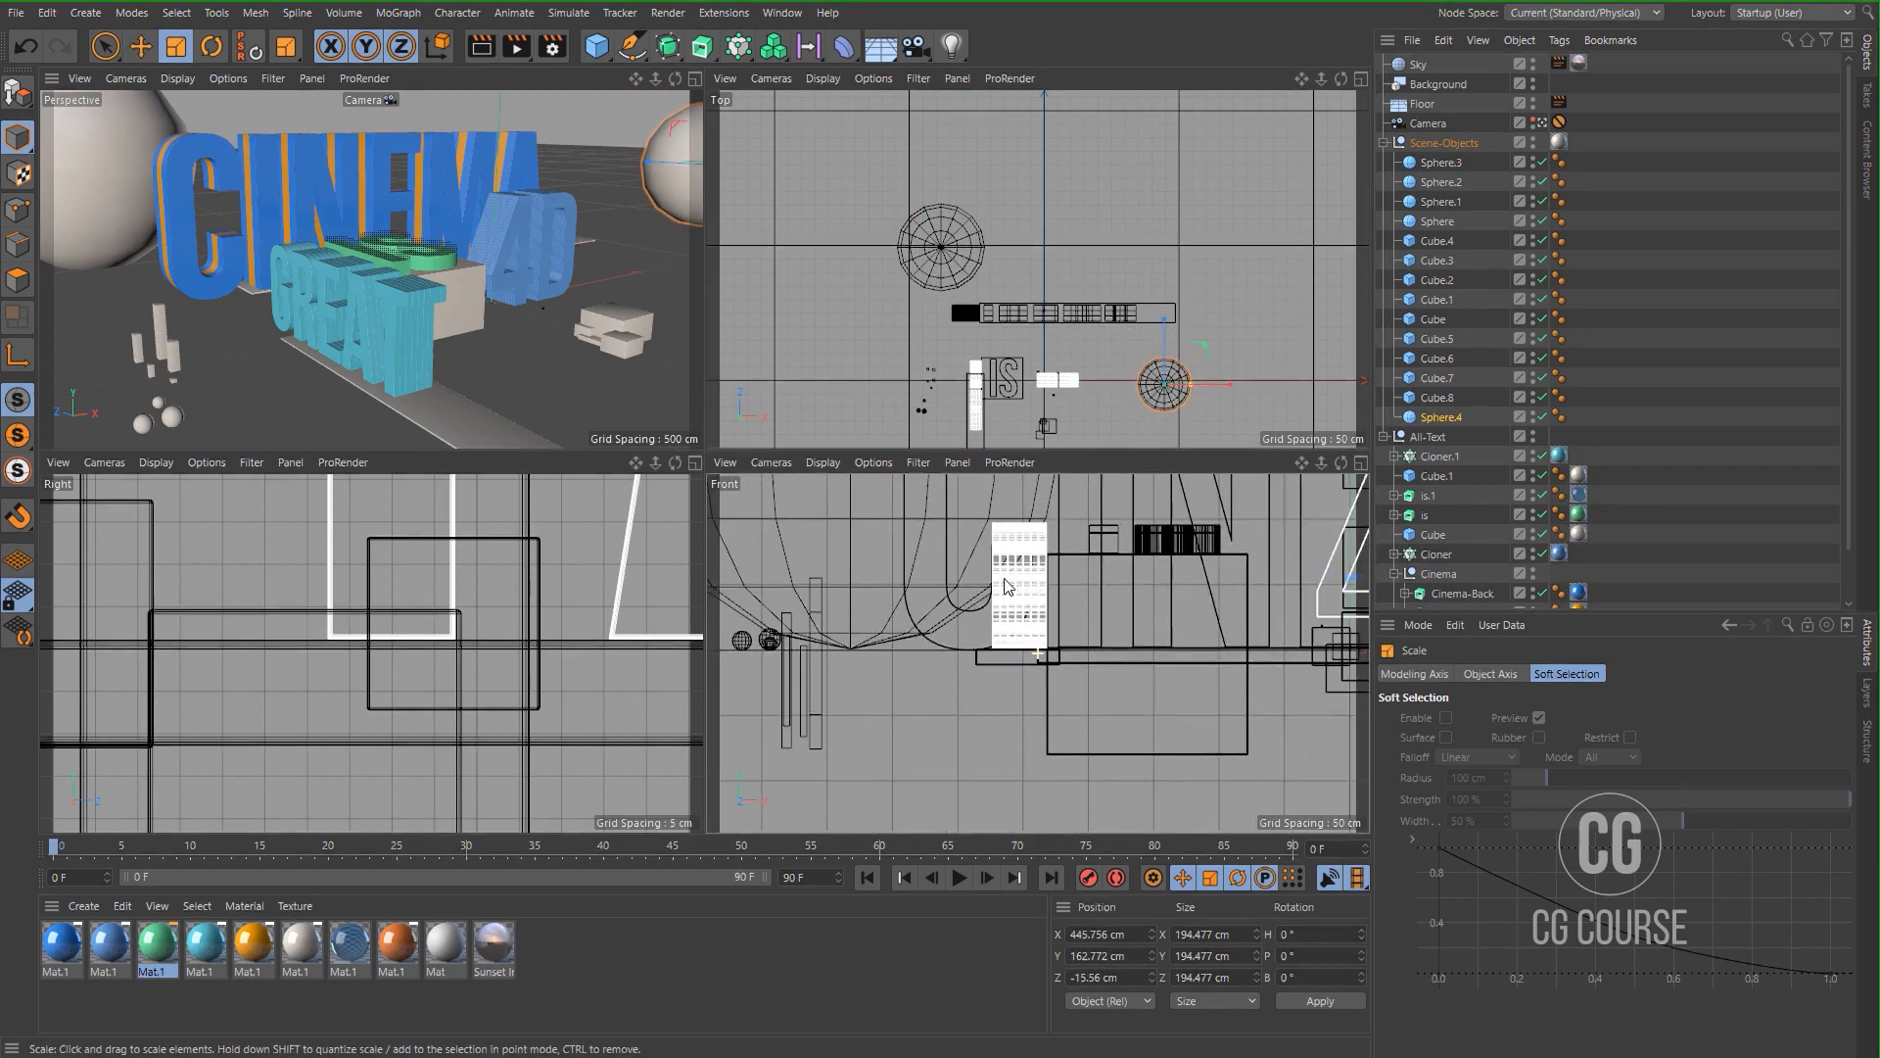
middle_click_drag(1166, 617, 1040, 666, "alt")
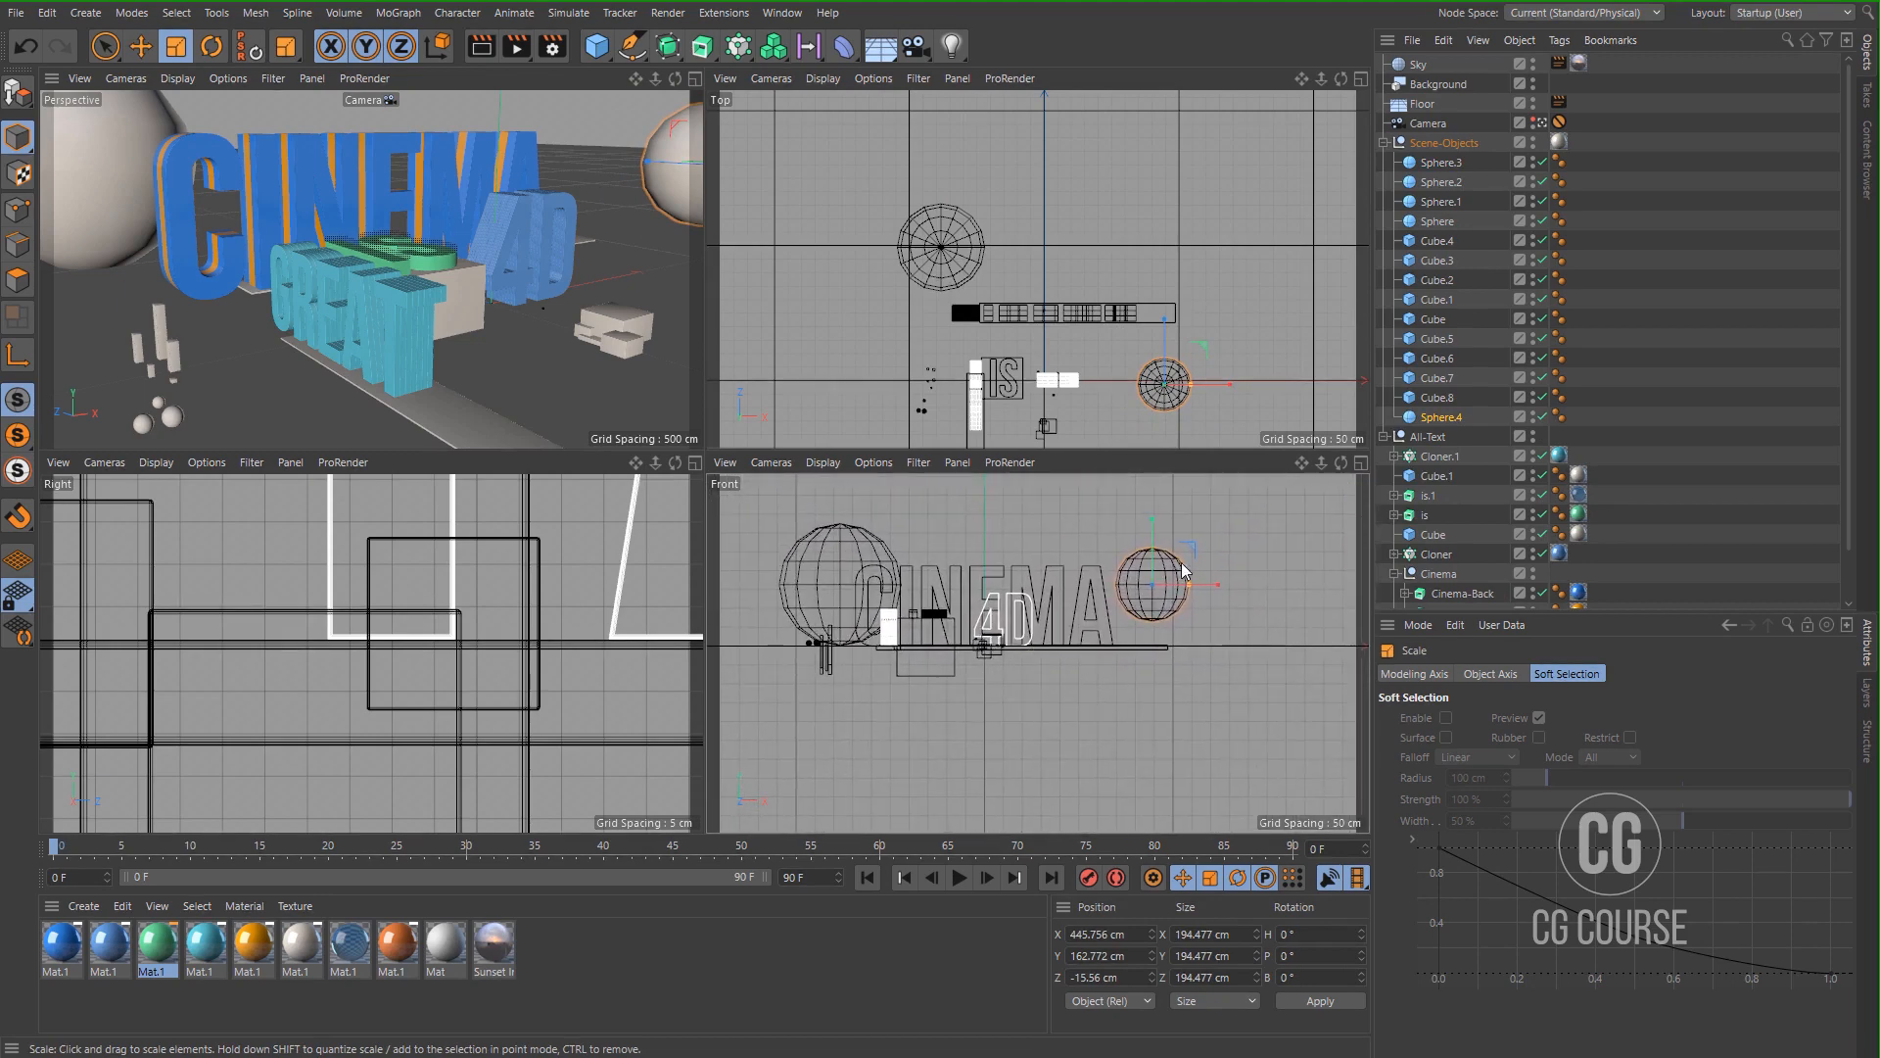
key("e")
left_click_drag(1155, 527, 1151, 548)
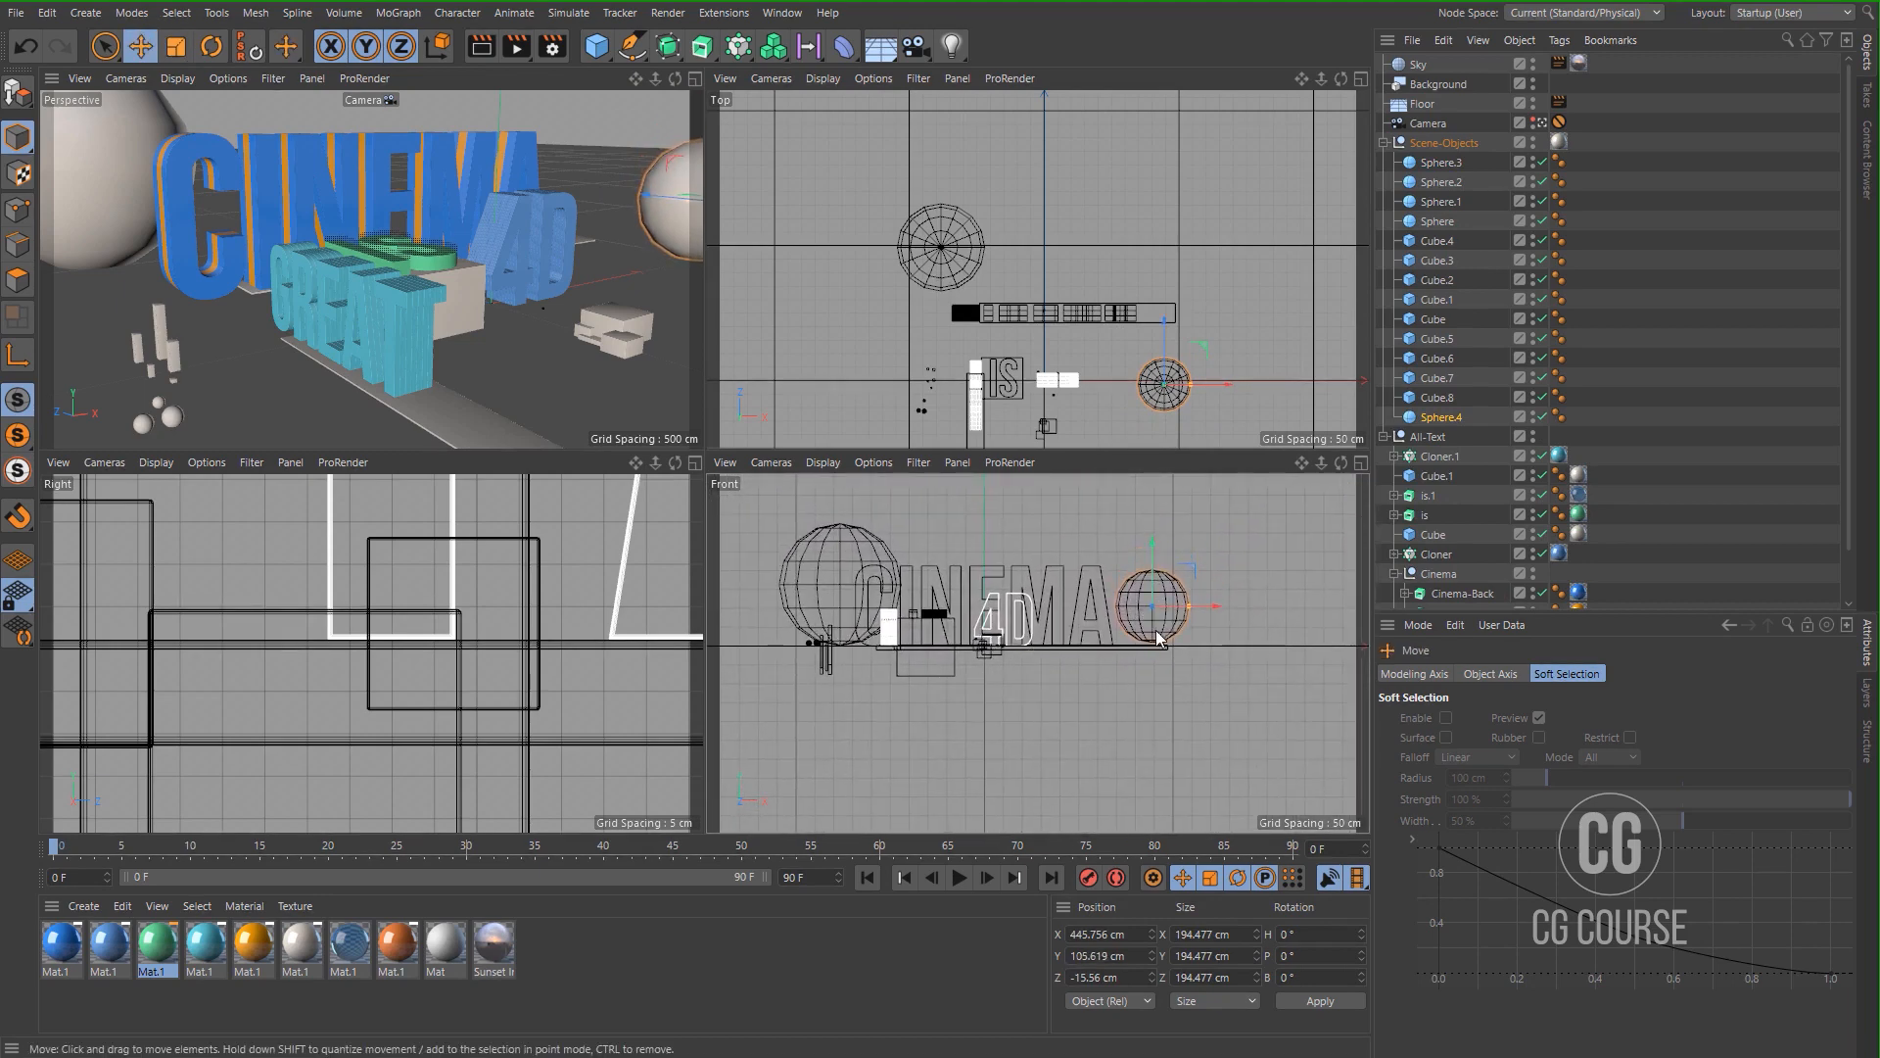
Lower Sphere.4 onto the floor at Y 97.419 cm and move it toward the text to about X 340 cm.
scroll(1259, 546, "up", 8)
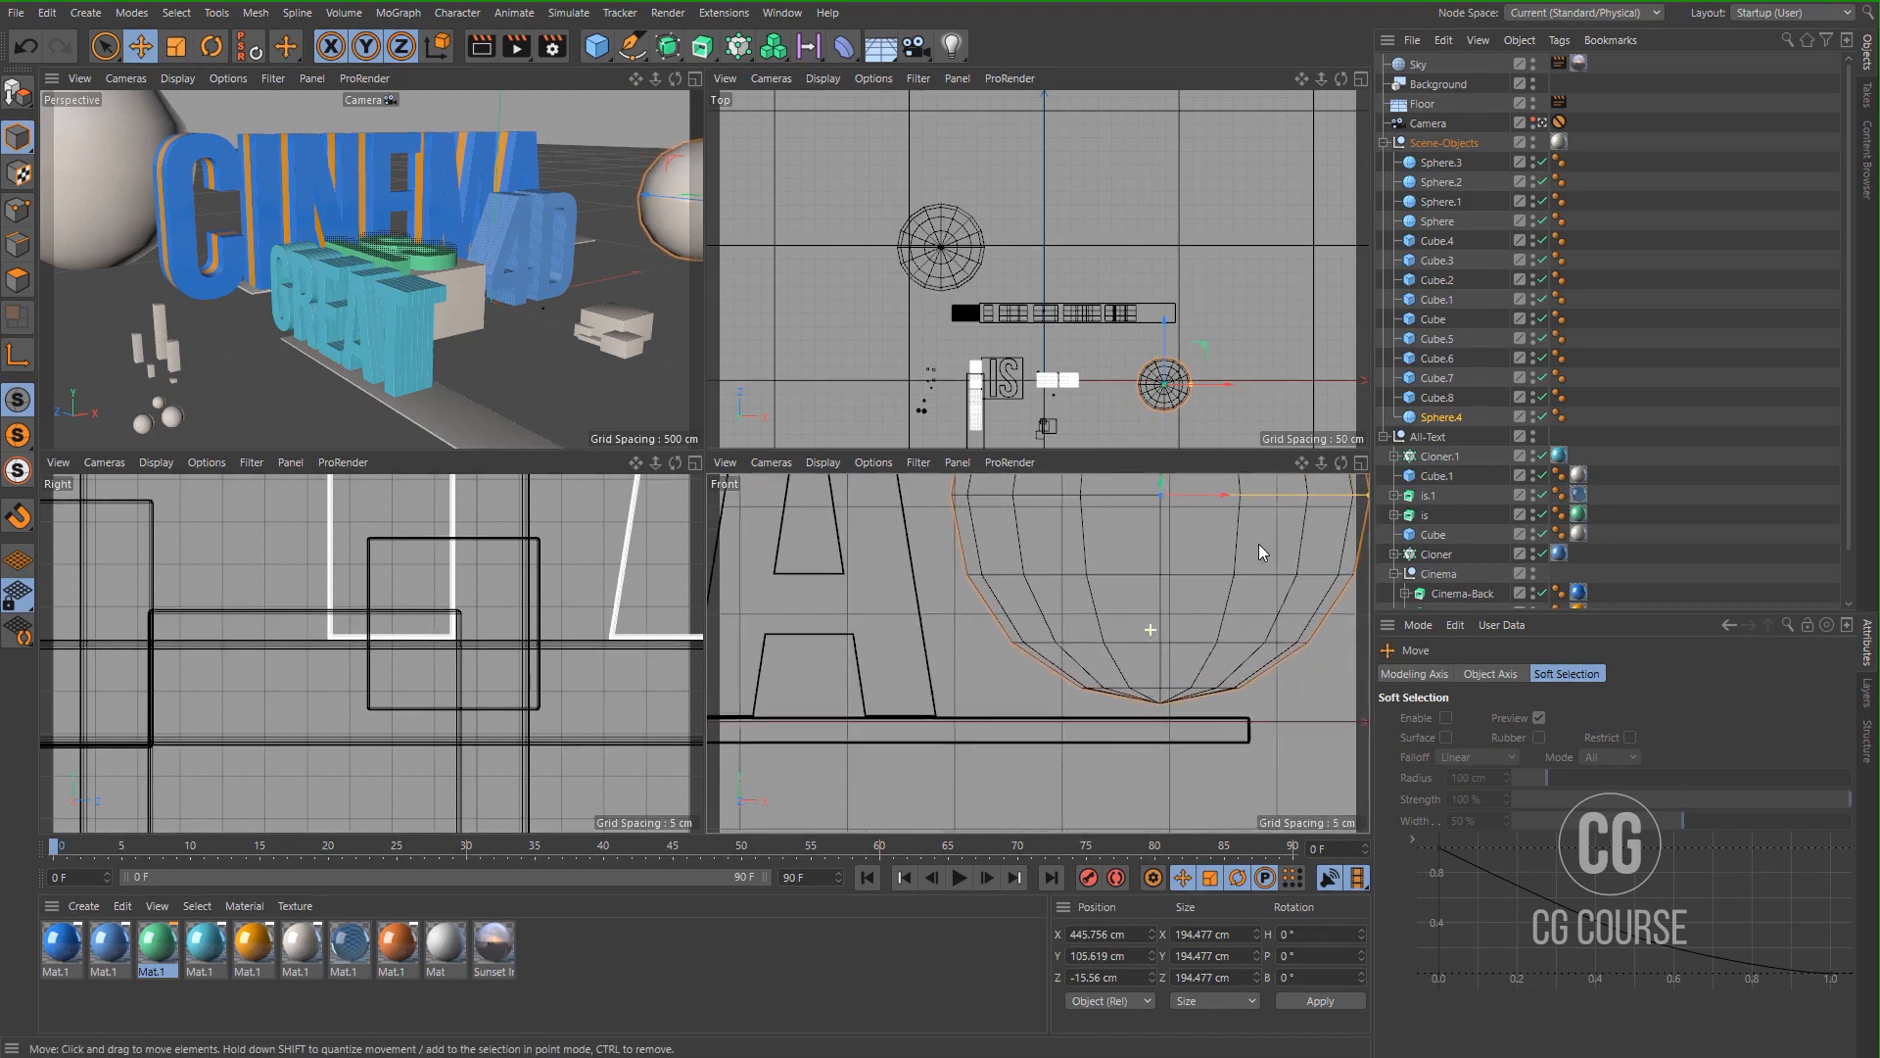
left_click(1439, 419)
left_click(1446, 675)
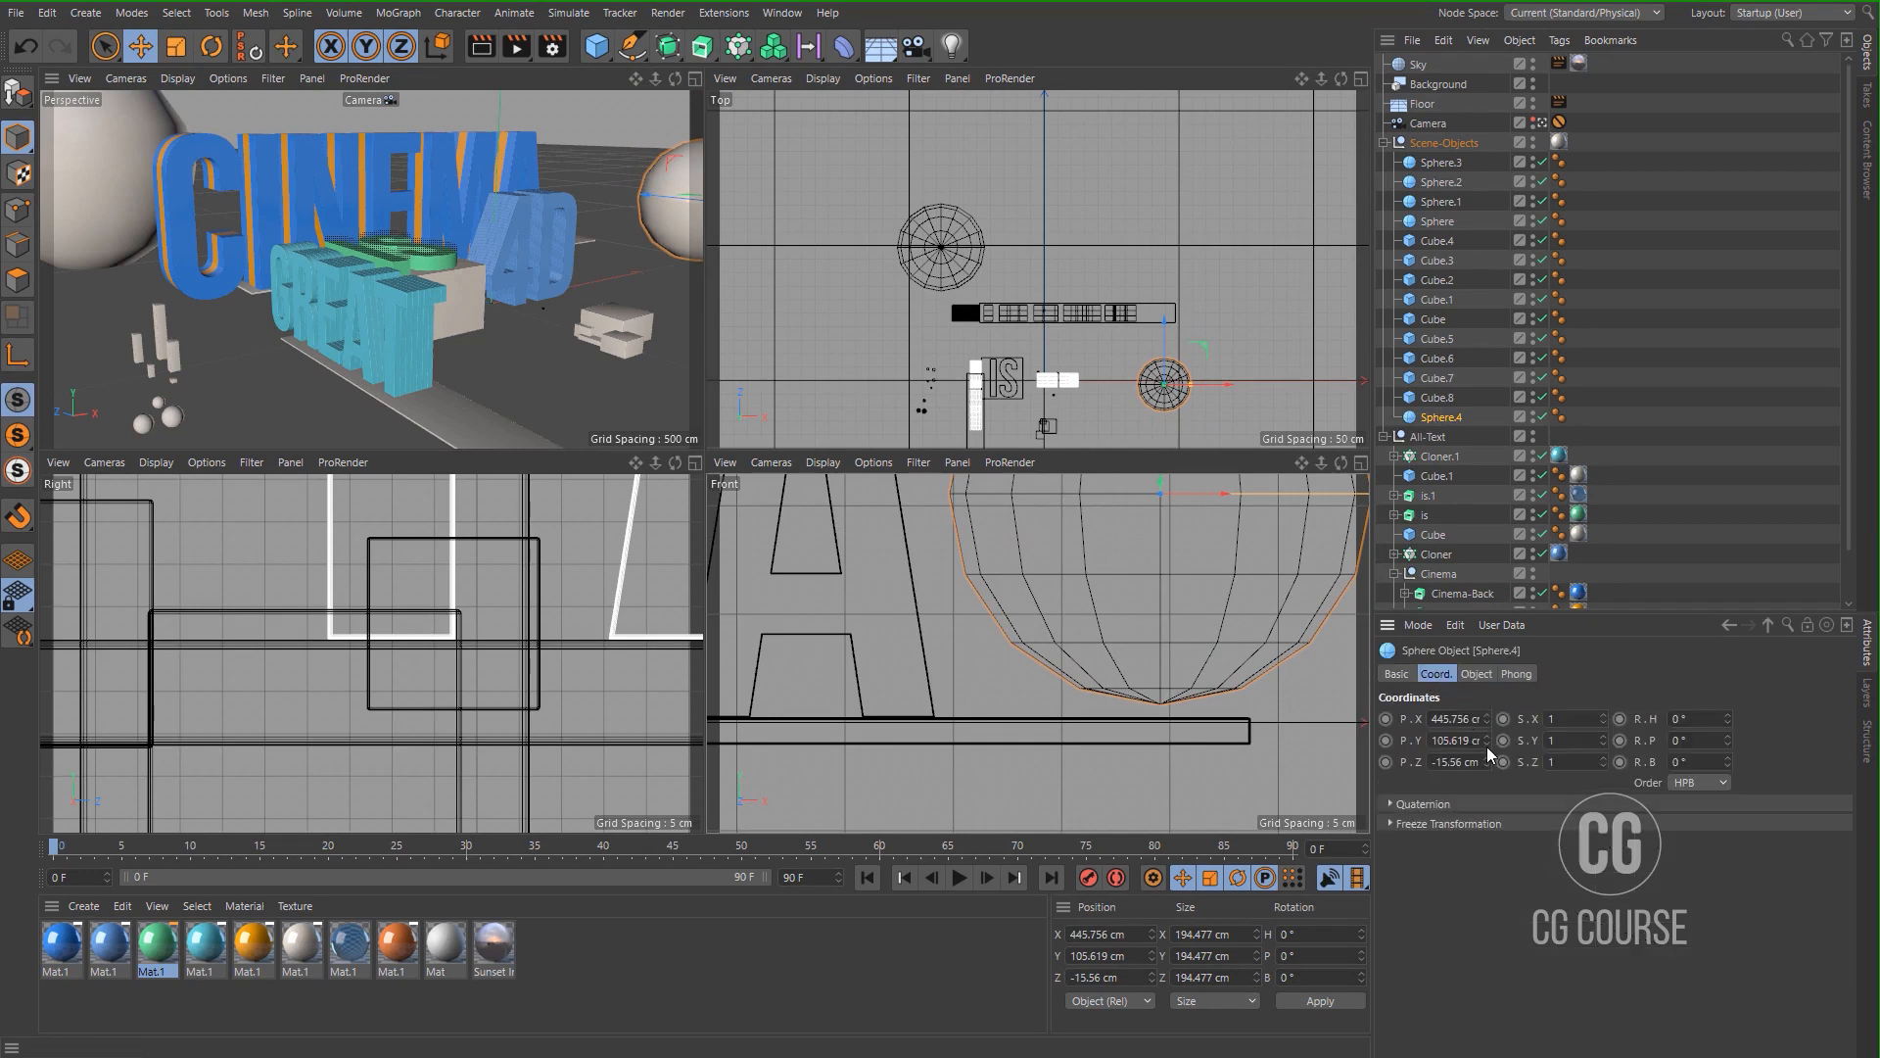
left_click_drag(1486, 746, 1486, 747)
left_click(1486, 745)
left_click(1486, 745)
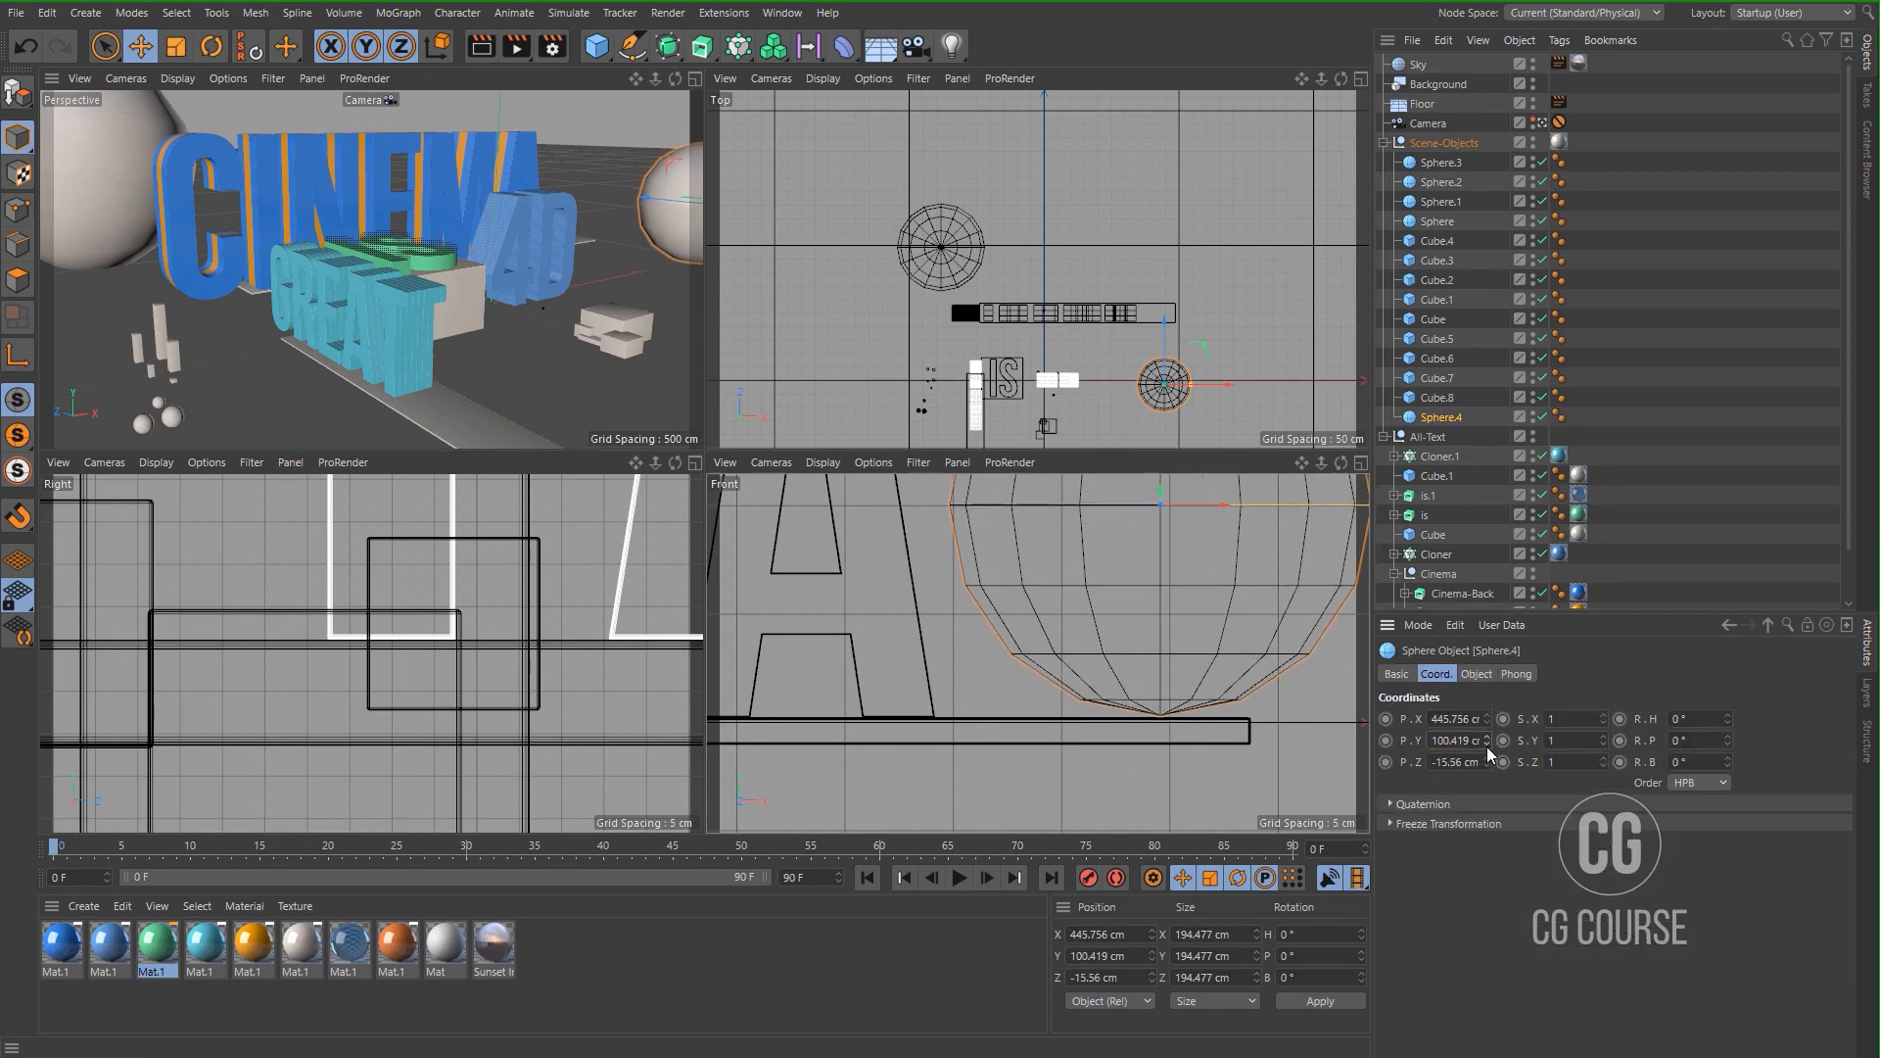
left_click(1487, 745)
left_click(1487, 745)
left_click(1486, 745)
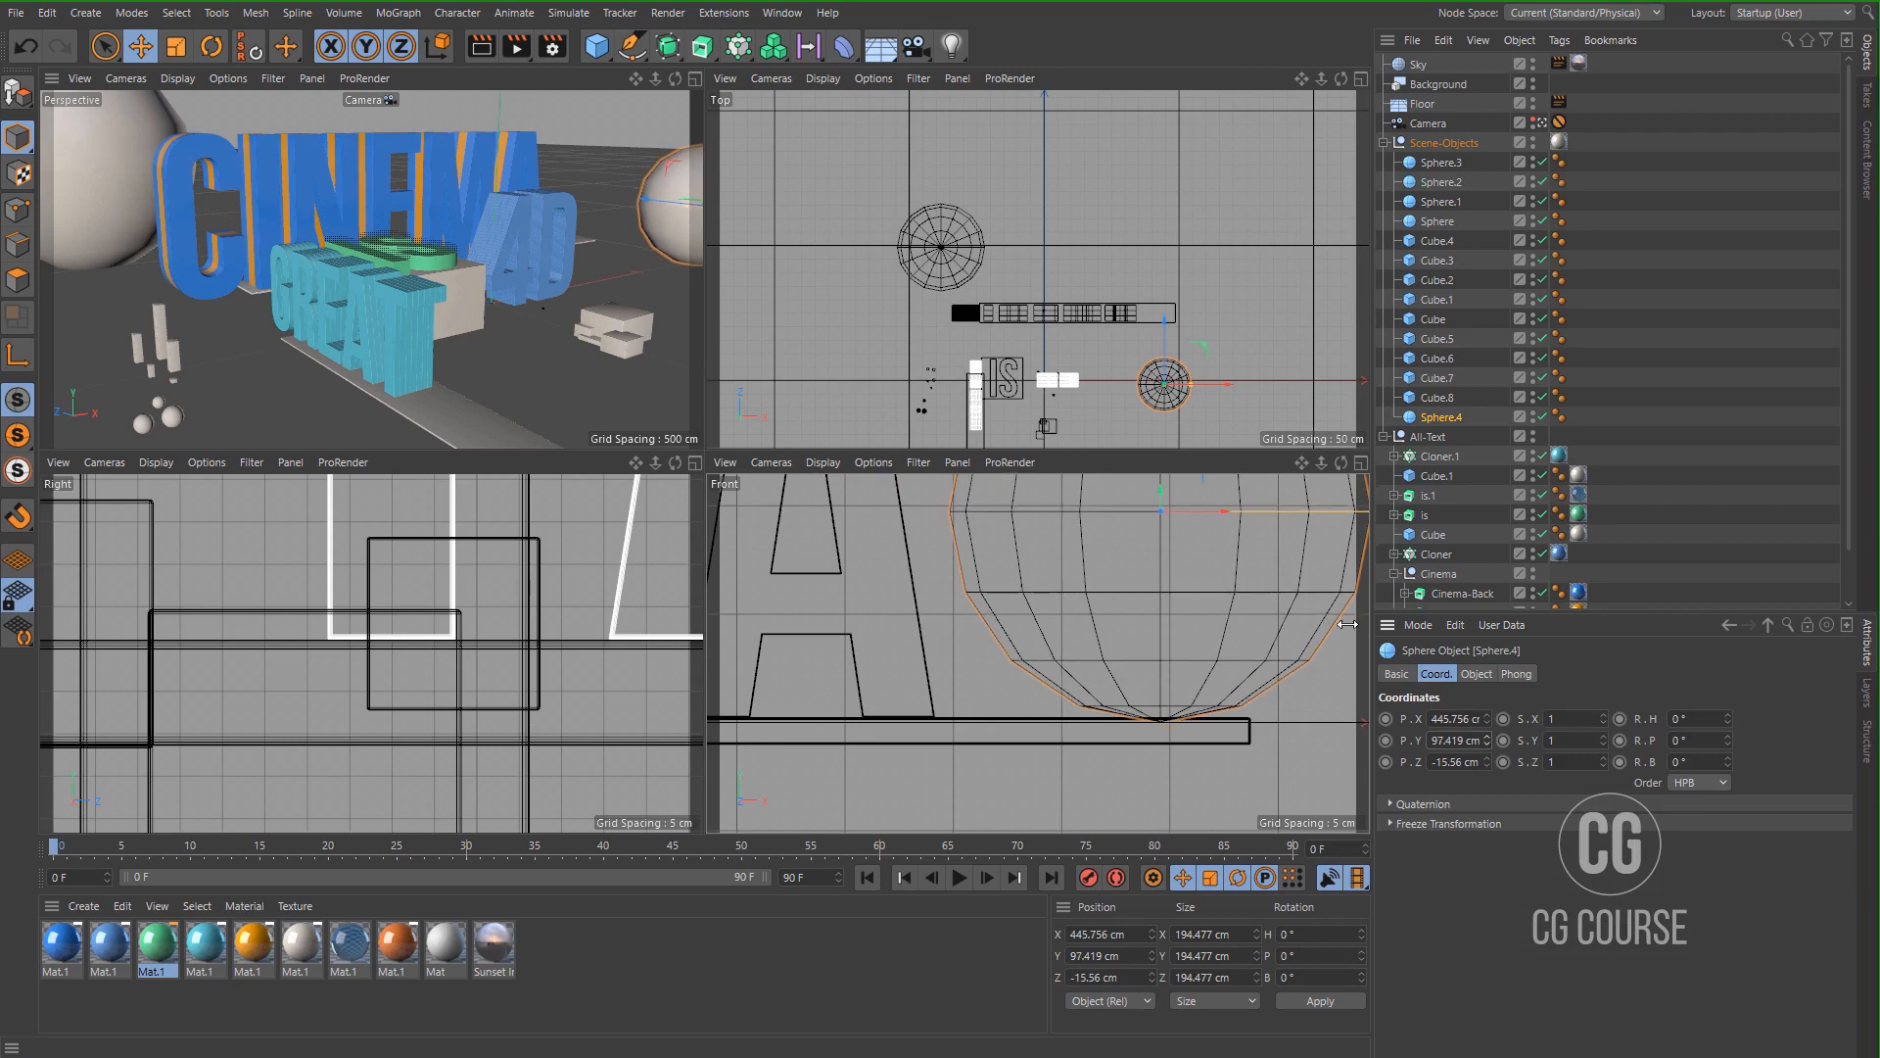
left_click_drag(1206, 385, 1184, 386)
middle_click(591, 245)
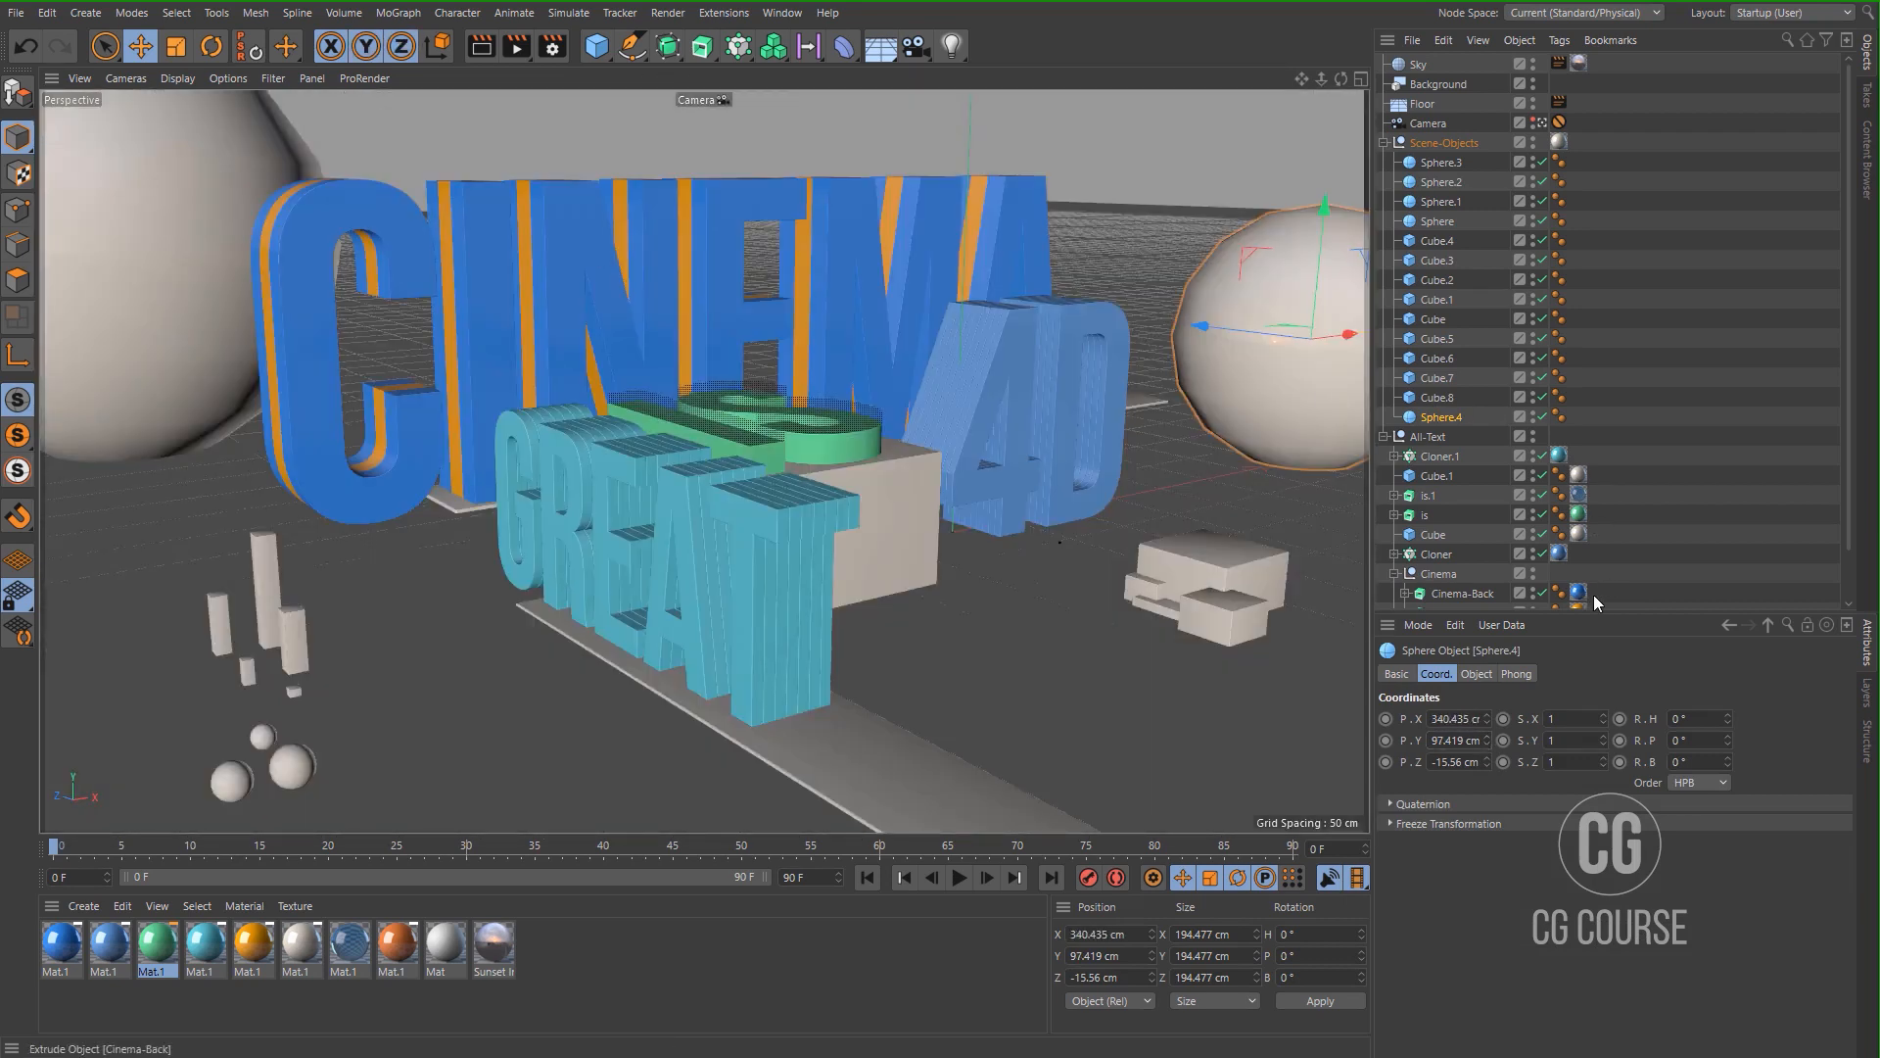
Set the segments of both large spheres, Sphere.4 and Sphere.3, to 50.
left_click(1478, 675)
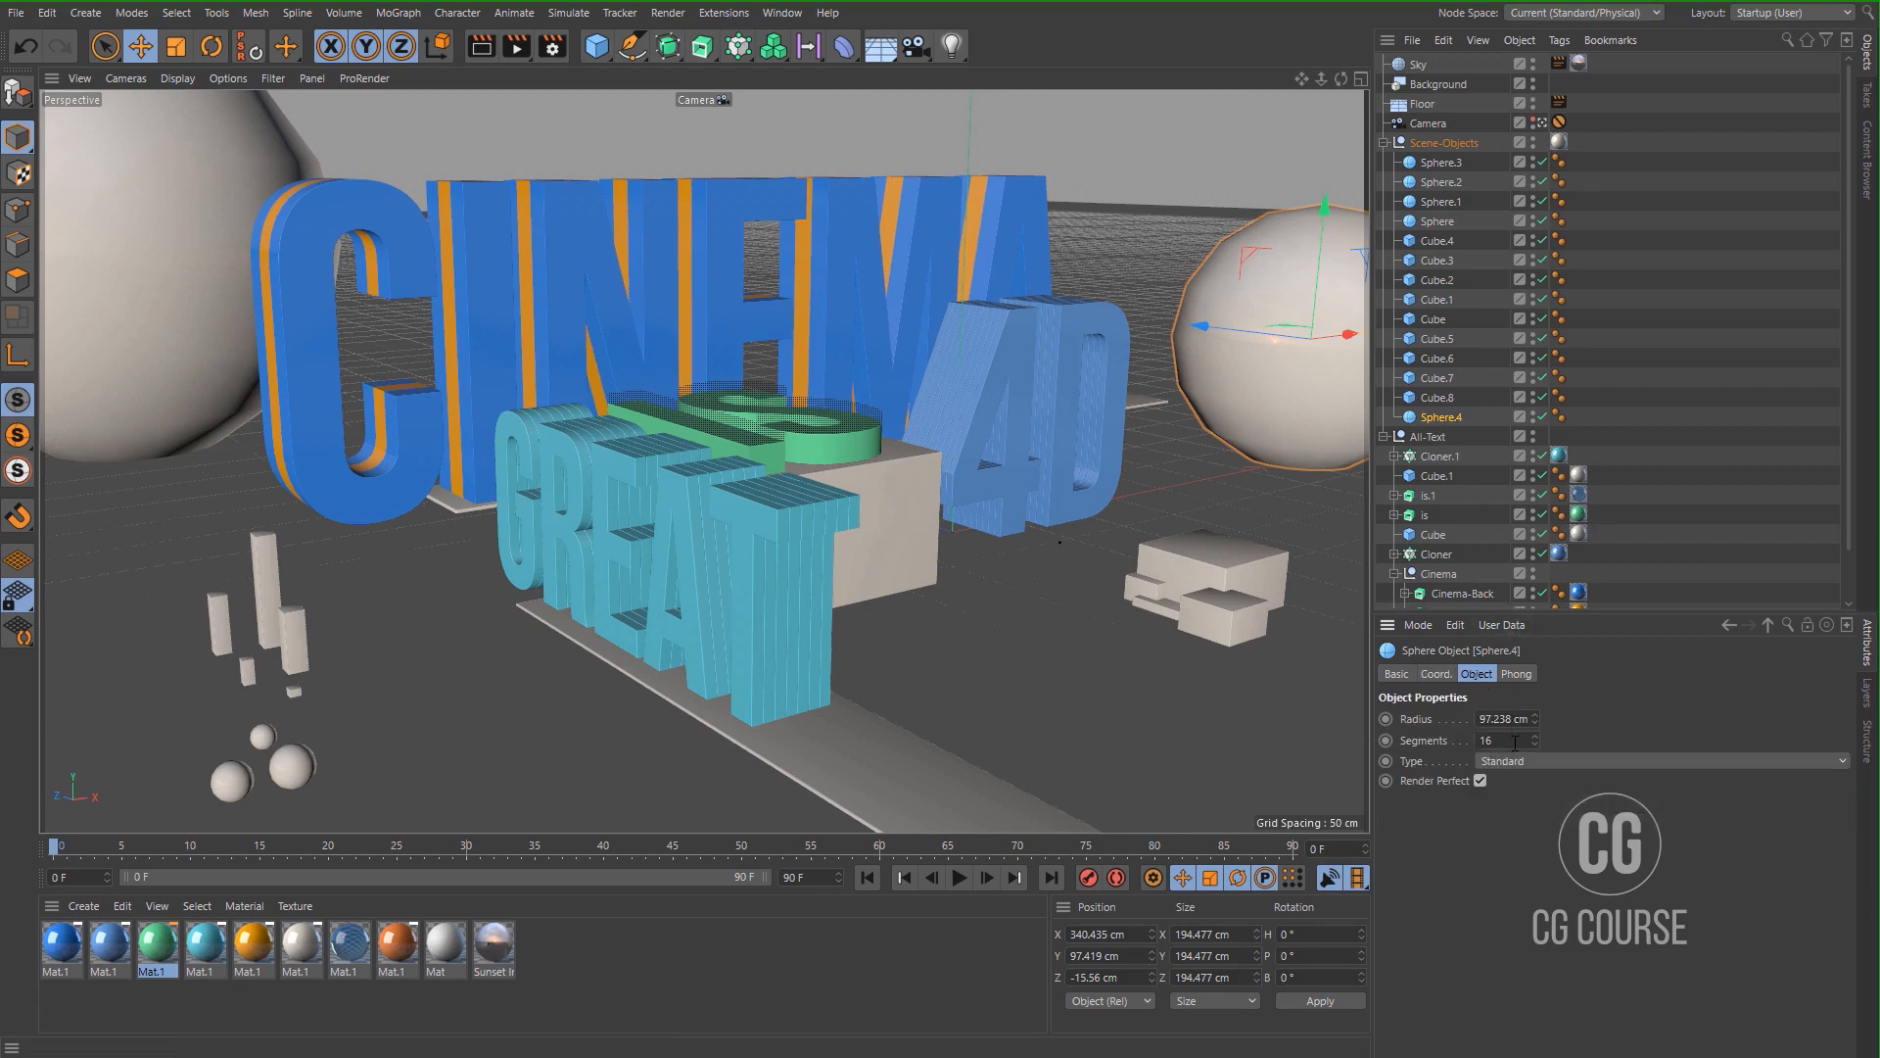
key("Return")
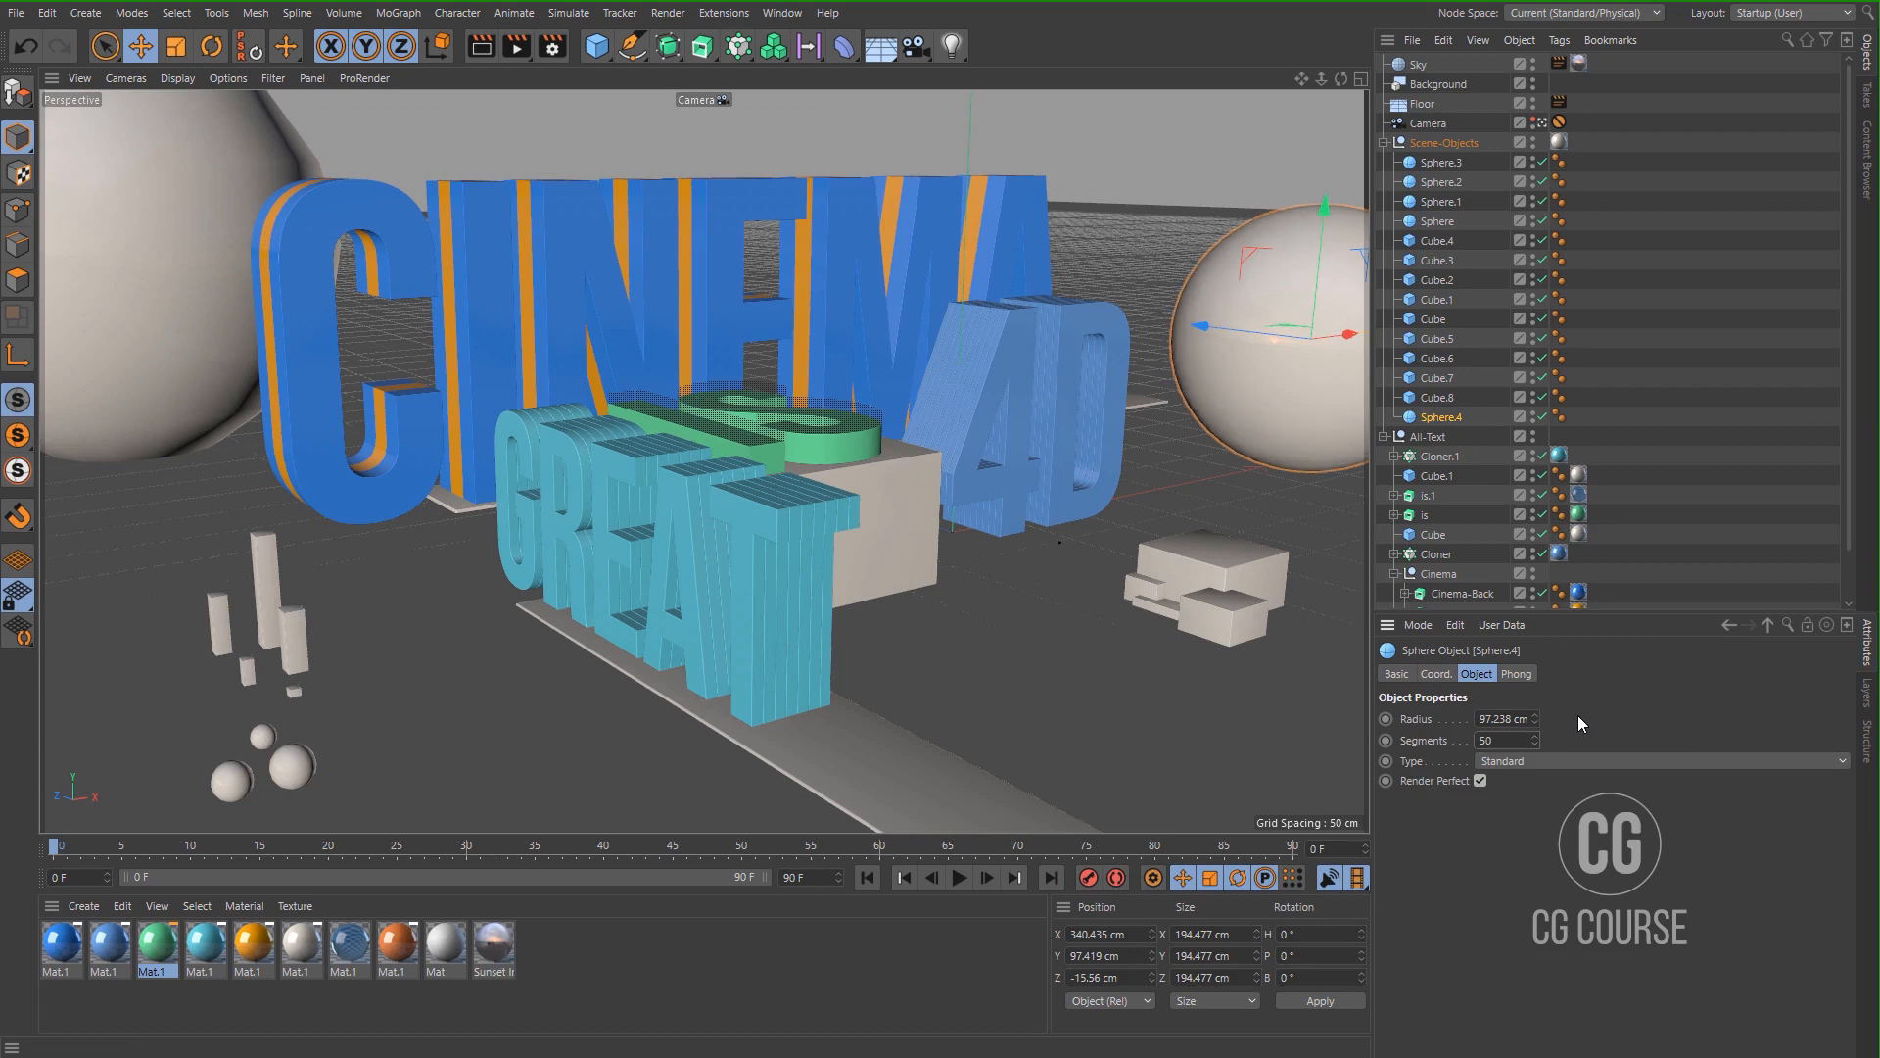
left_click(210, 249)
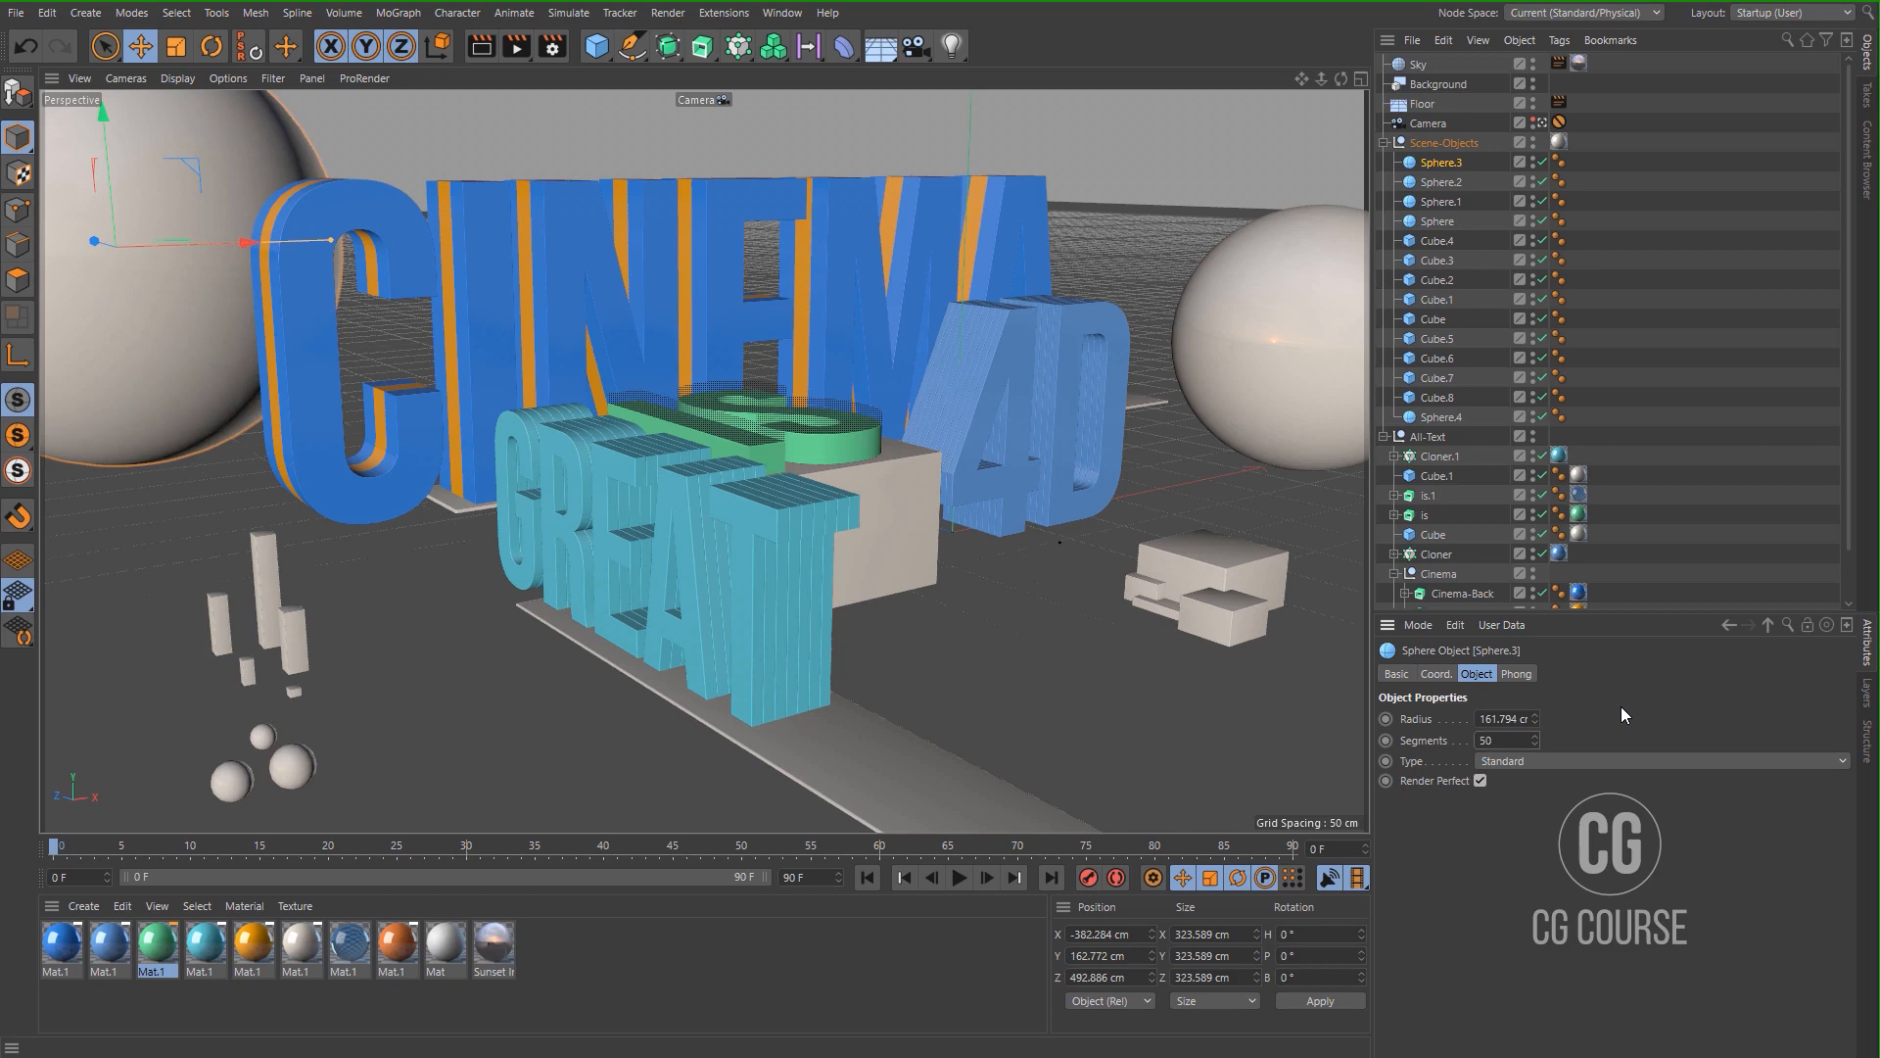
left_click(1653, 506)
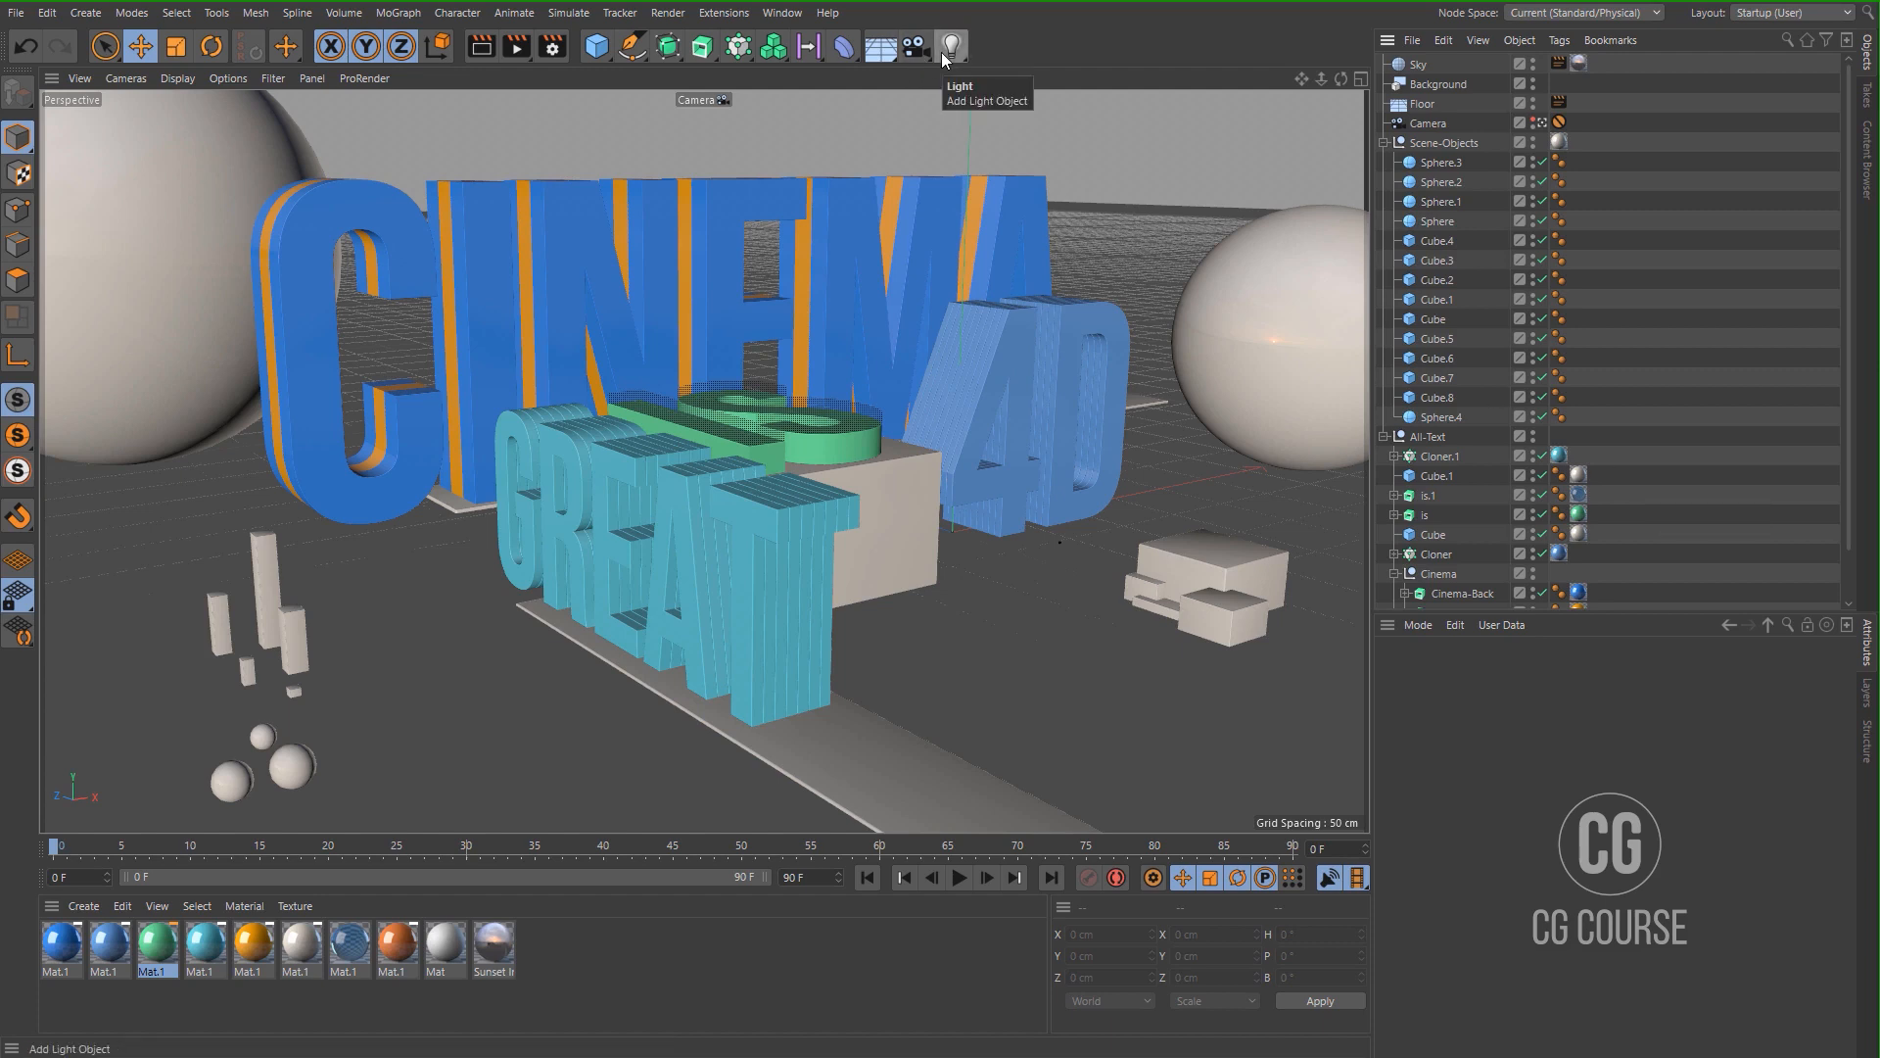
Render a test image of the scene, and select the Camera after collapsing the Scene-Objects group.
left_click(511, 49)
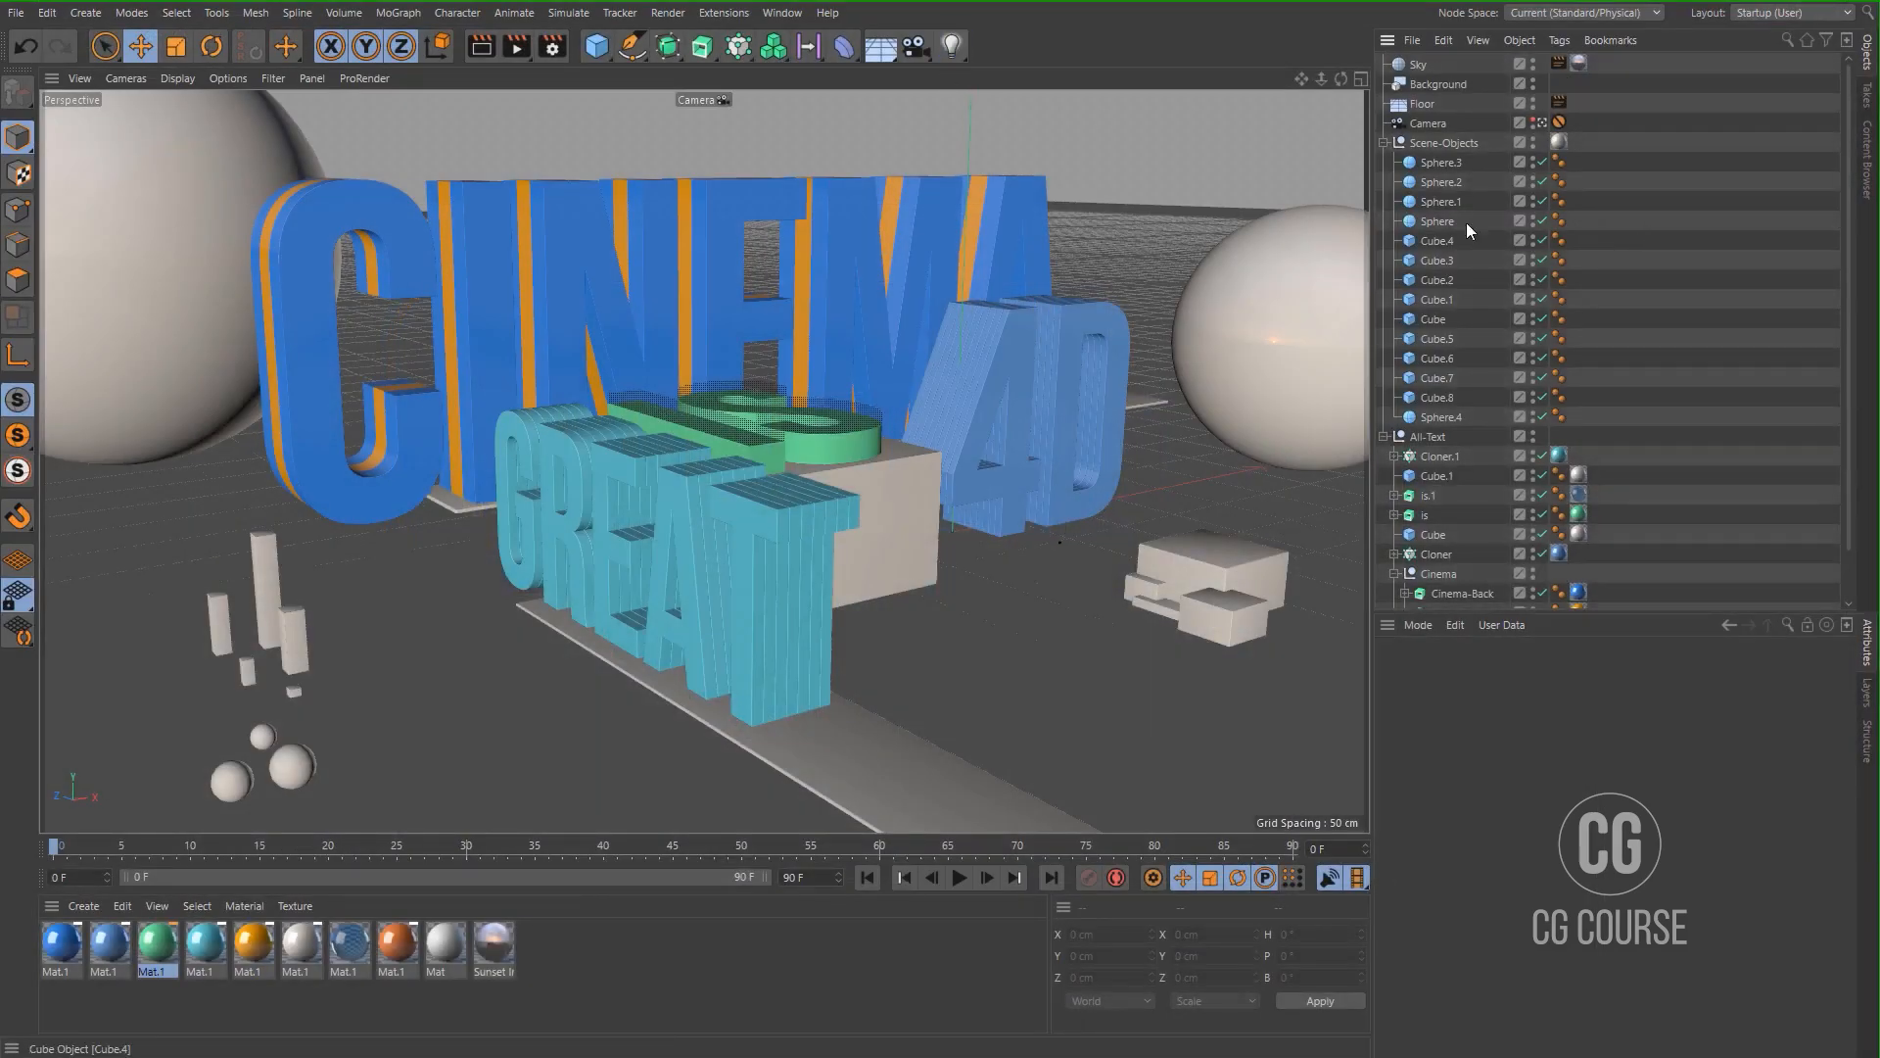
left_click(1382, 143)
left_click(1429, 127)
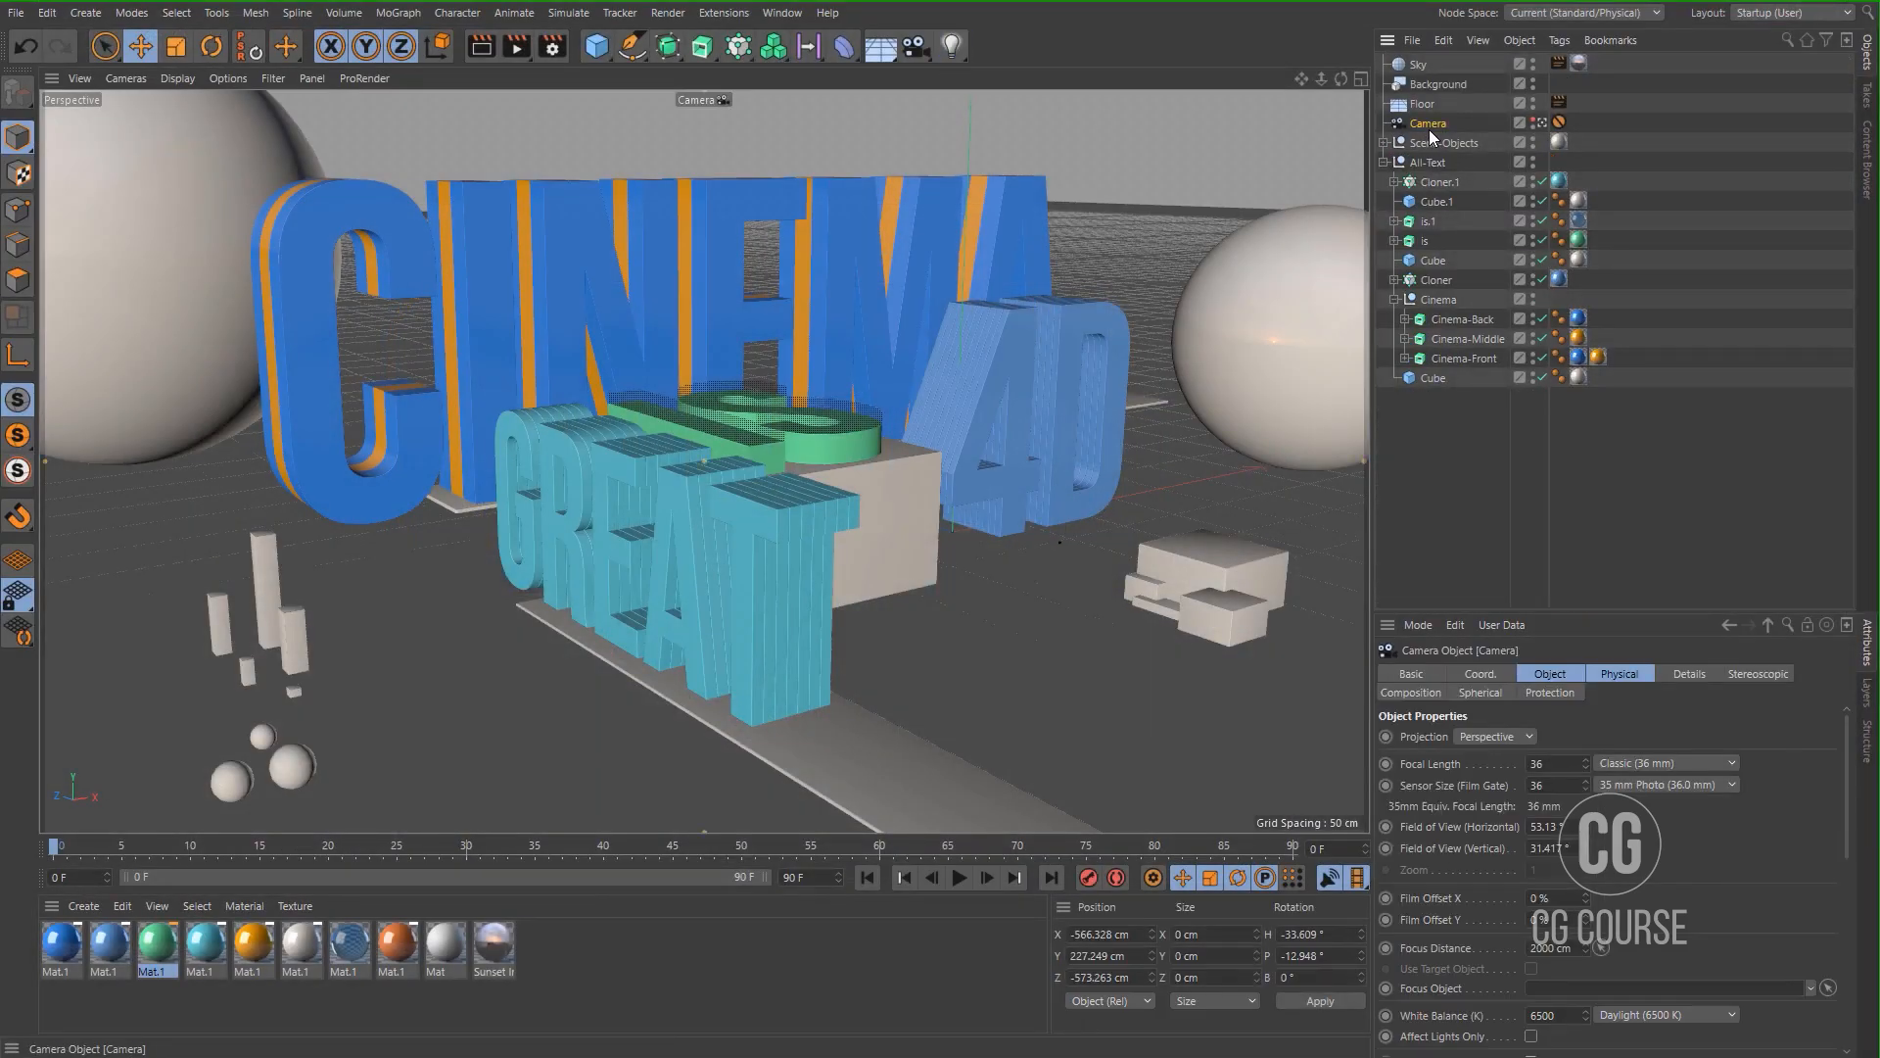
Switch the renderer to Physical and enable its Depth Of Field option.
left_click(543, 49)
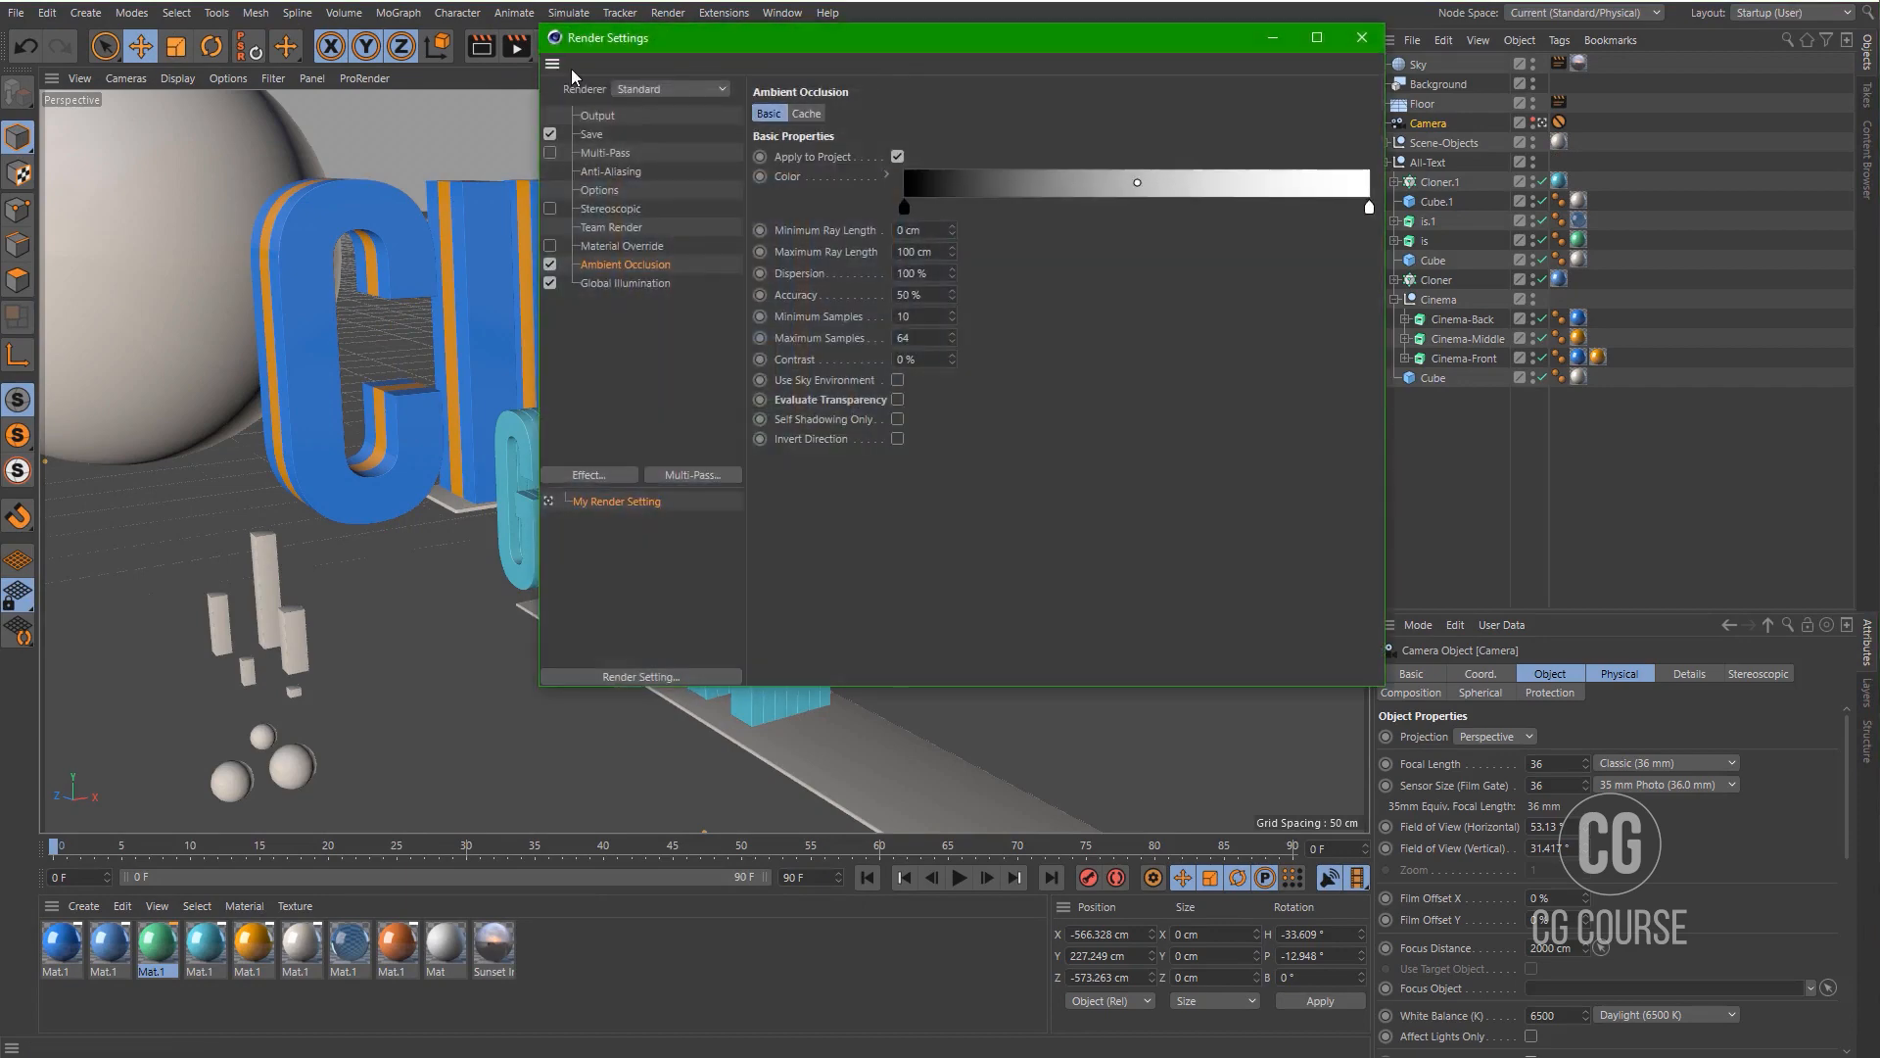
left_click(639, 89)
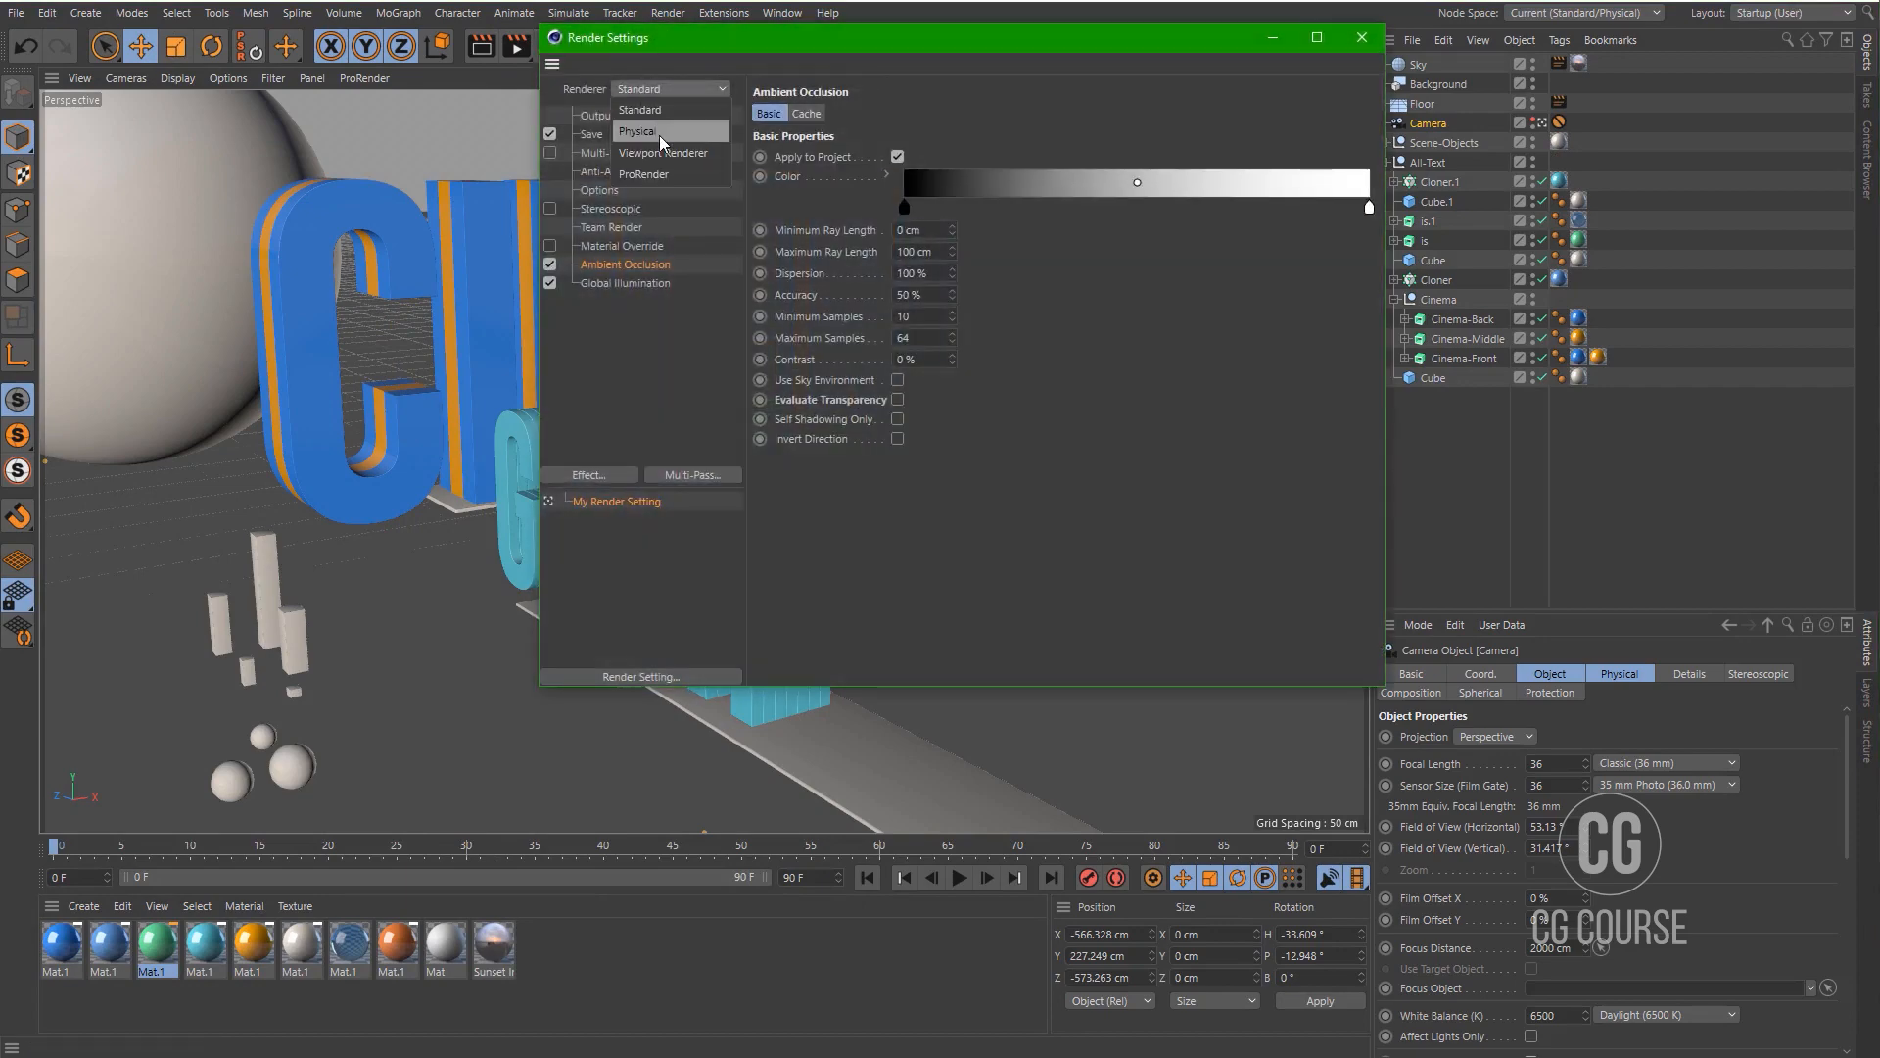
left_click(660, 135)
left_click(598, 265)
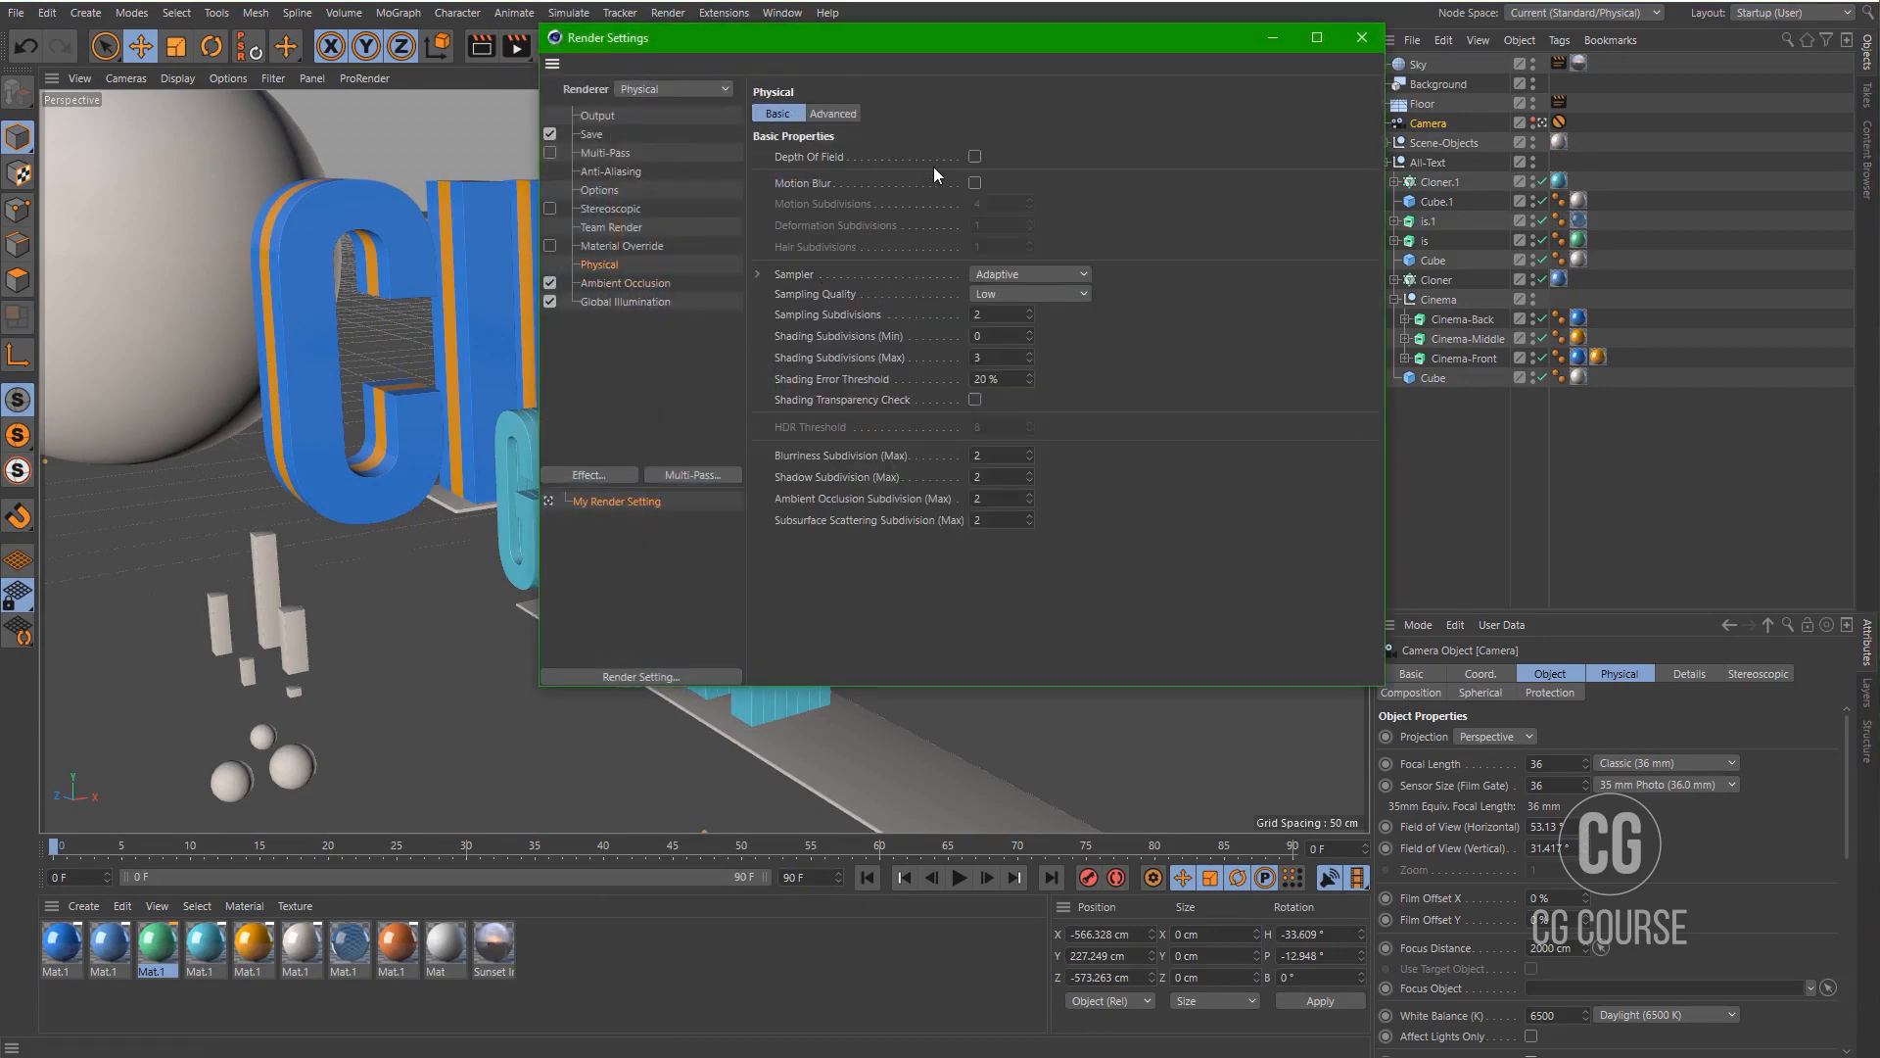
left_click(974, 157)
left_click(1361, 38)
Focus the Camera on the IS text at a distance of about 746 cm and set its f-stop to 1.
middle_click(1106, 353)
middle_click(948, 355)
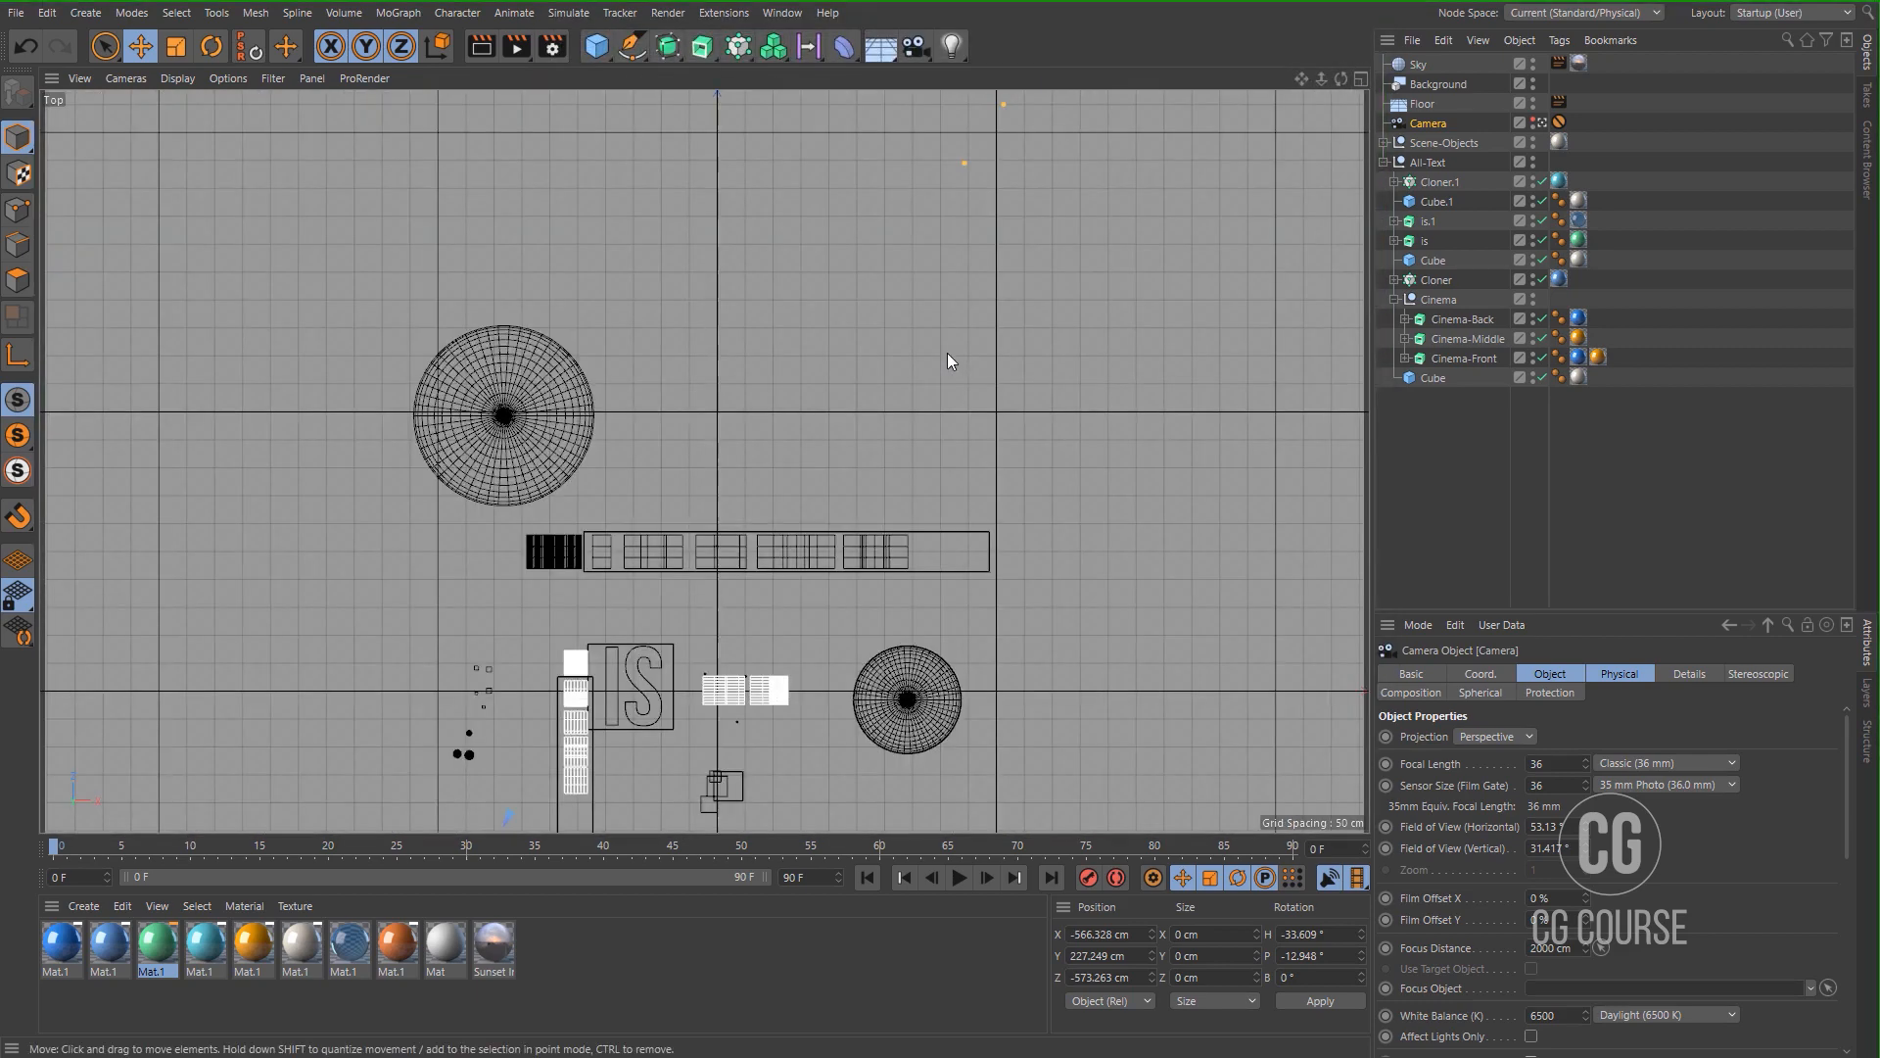
scroll(658, 451, "down", 10)
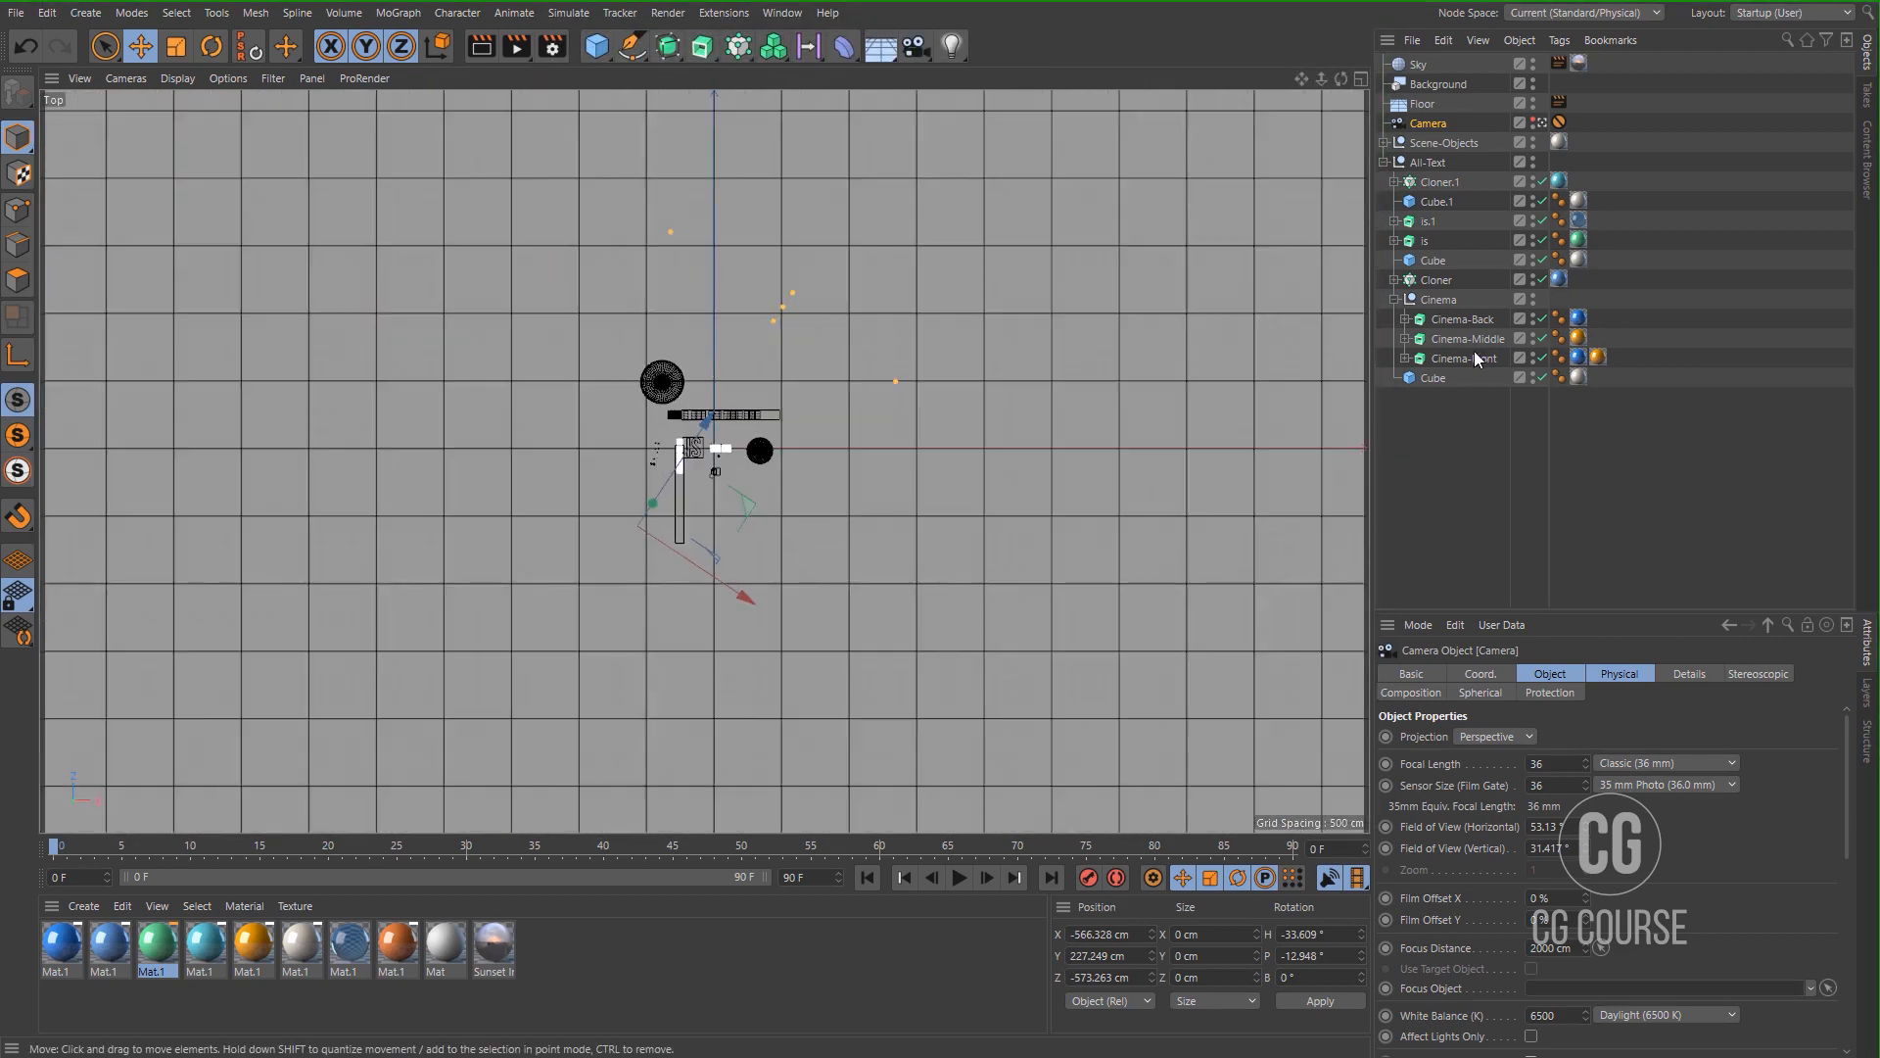
left_click(1535, 125)
scroll(748, 355, "up", 10)
left_click_drag(889, 155, 676, 511)
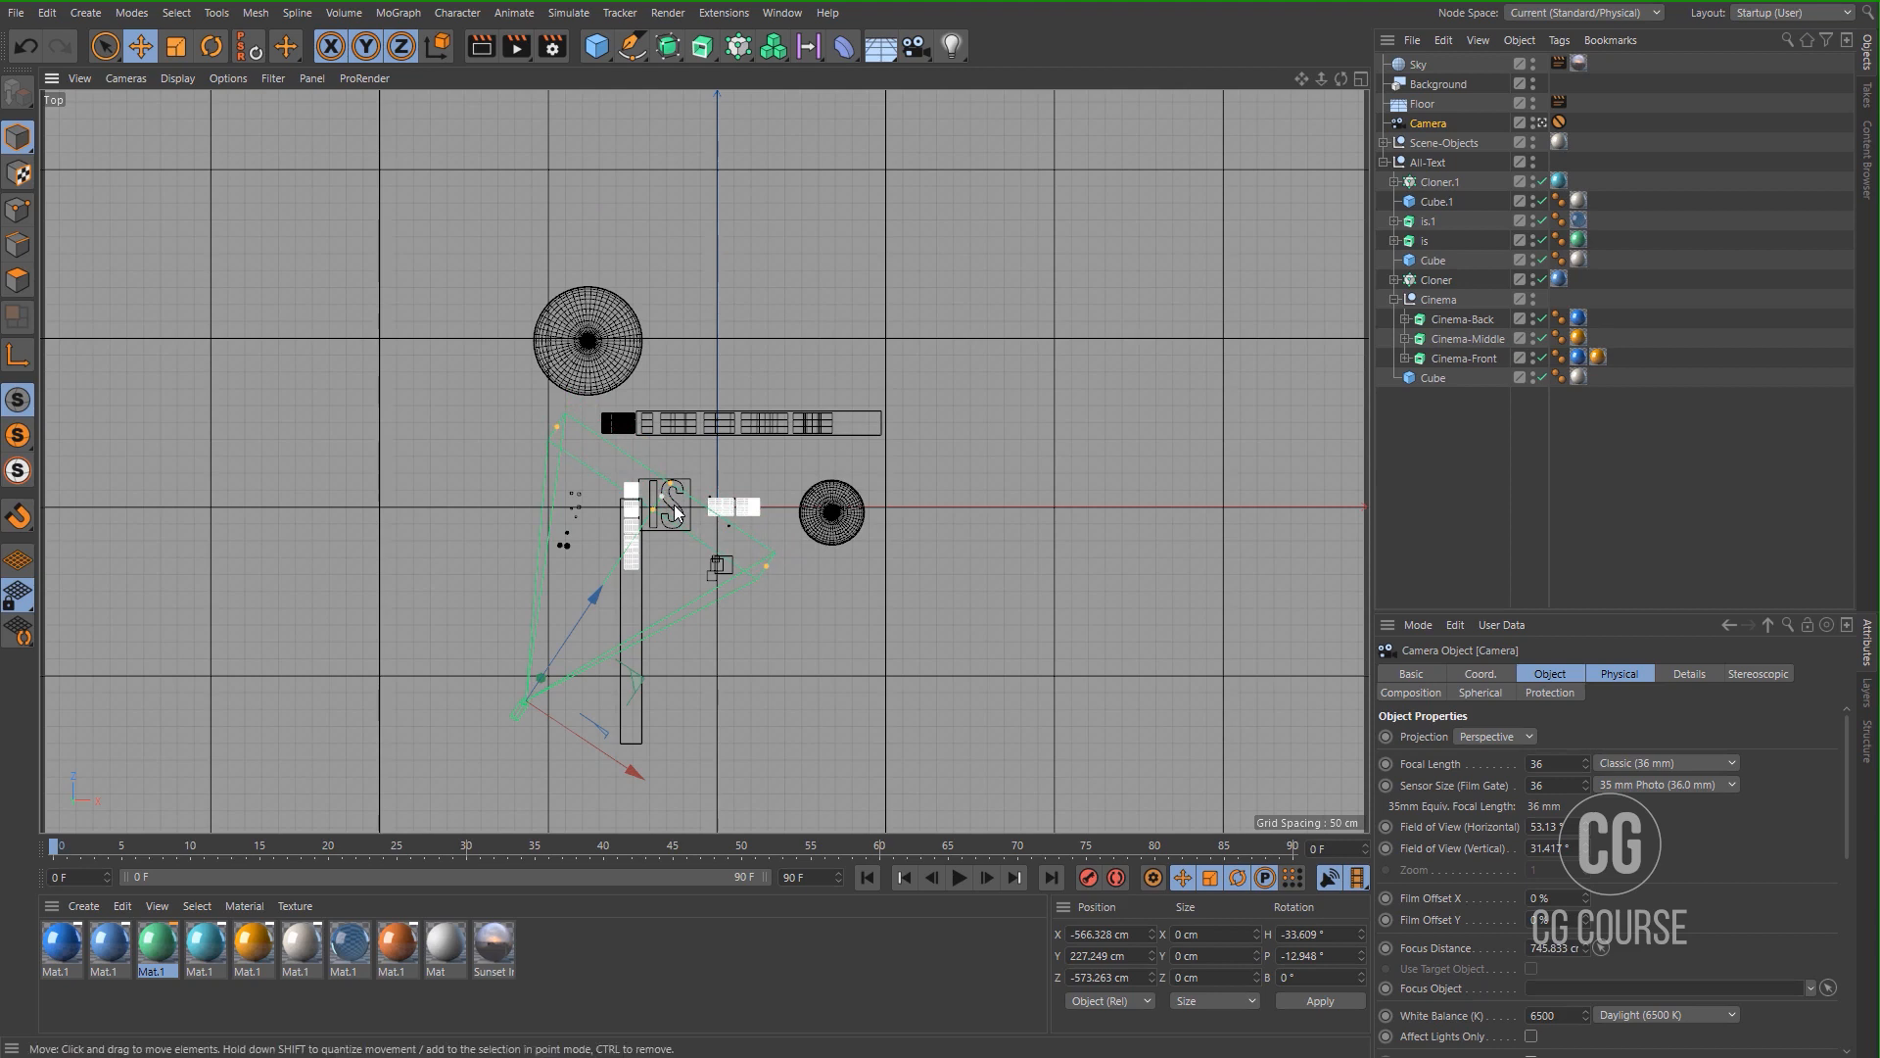
middle_click(678, 508)
middle_click(531, 298)
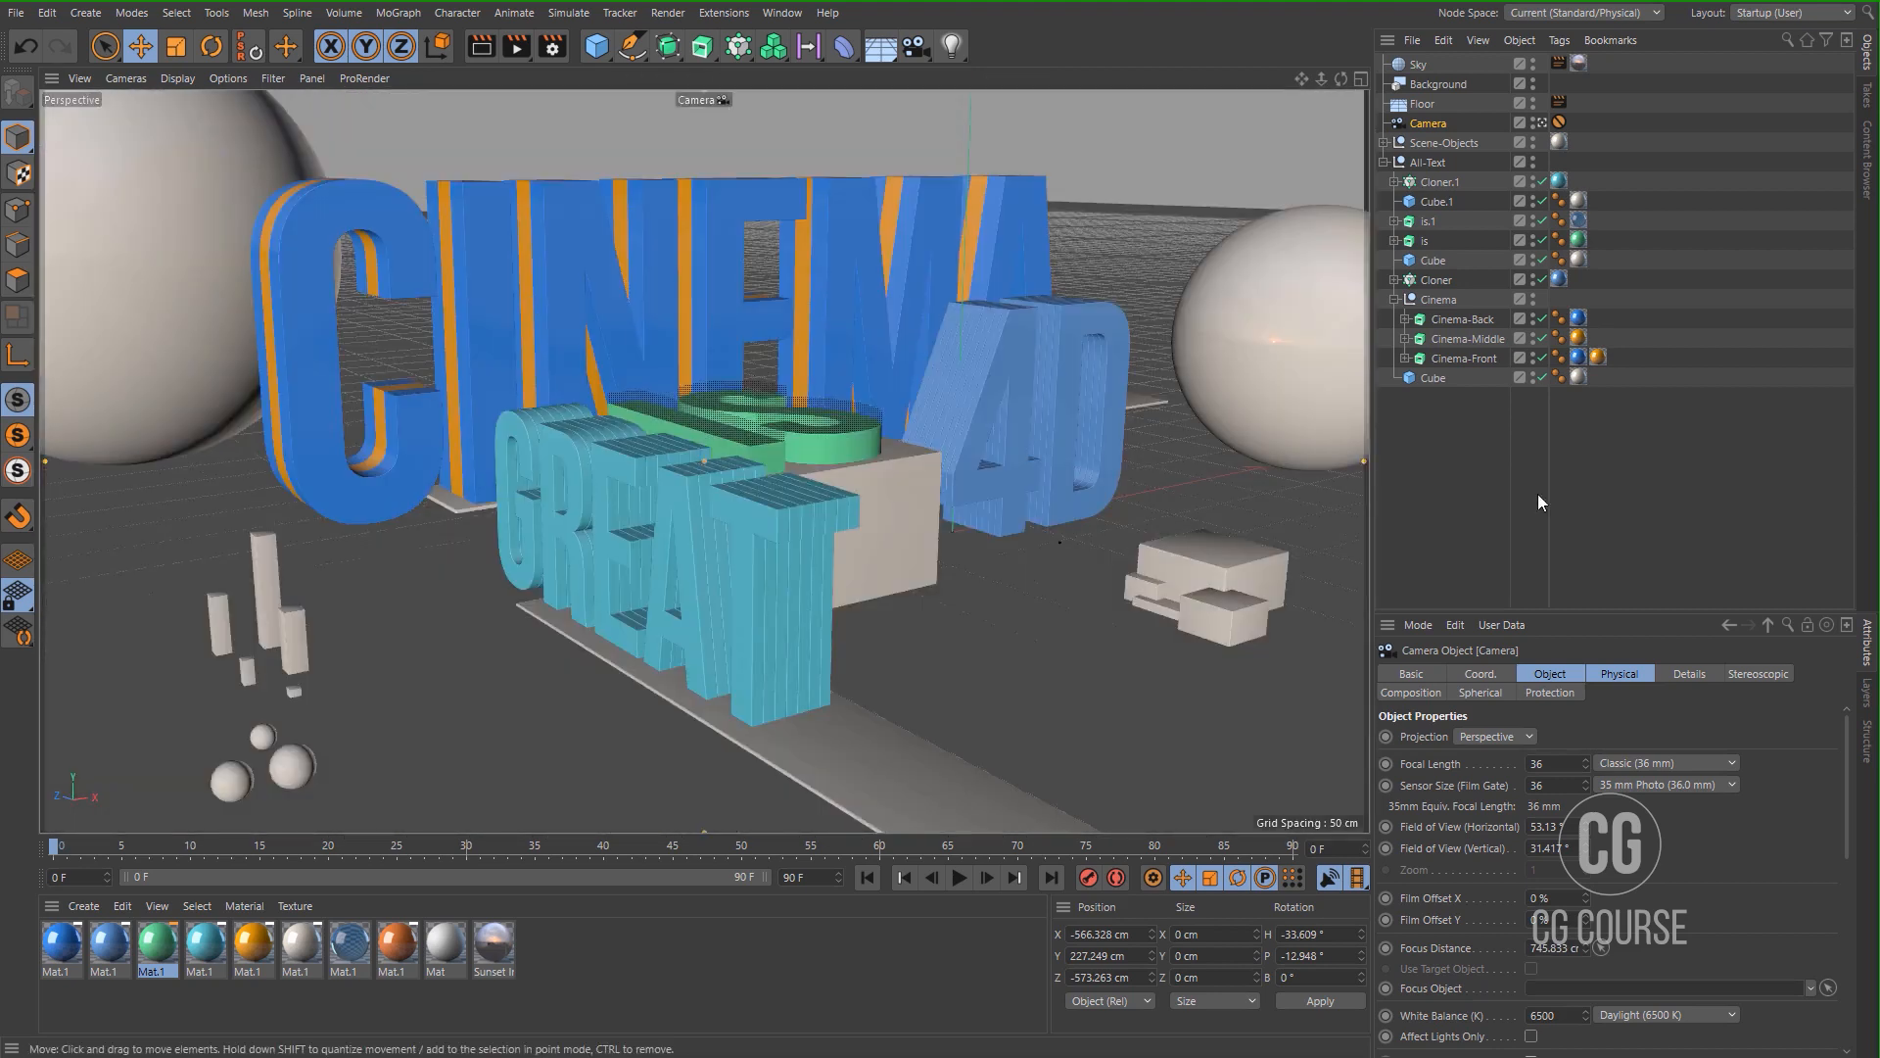
left_click(1625, 684)
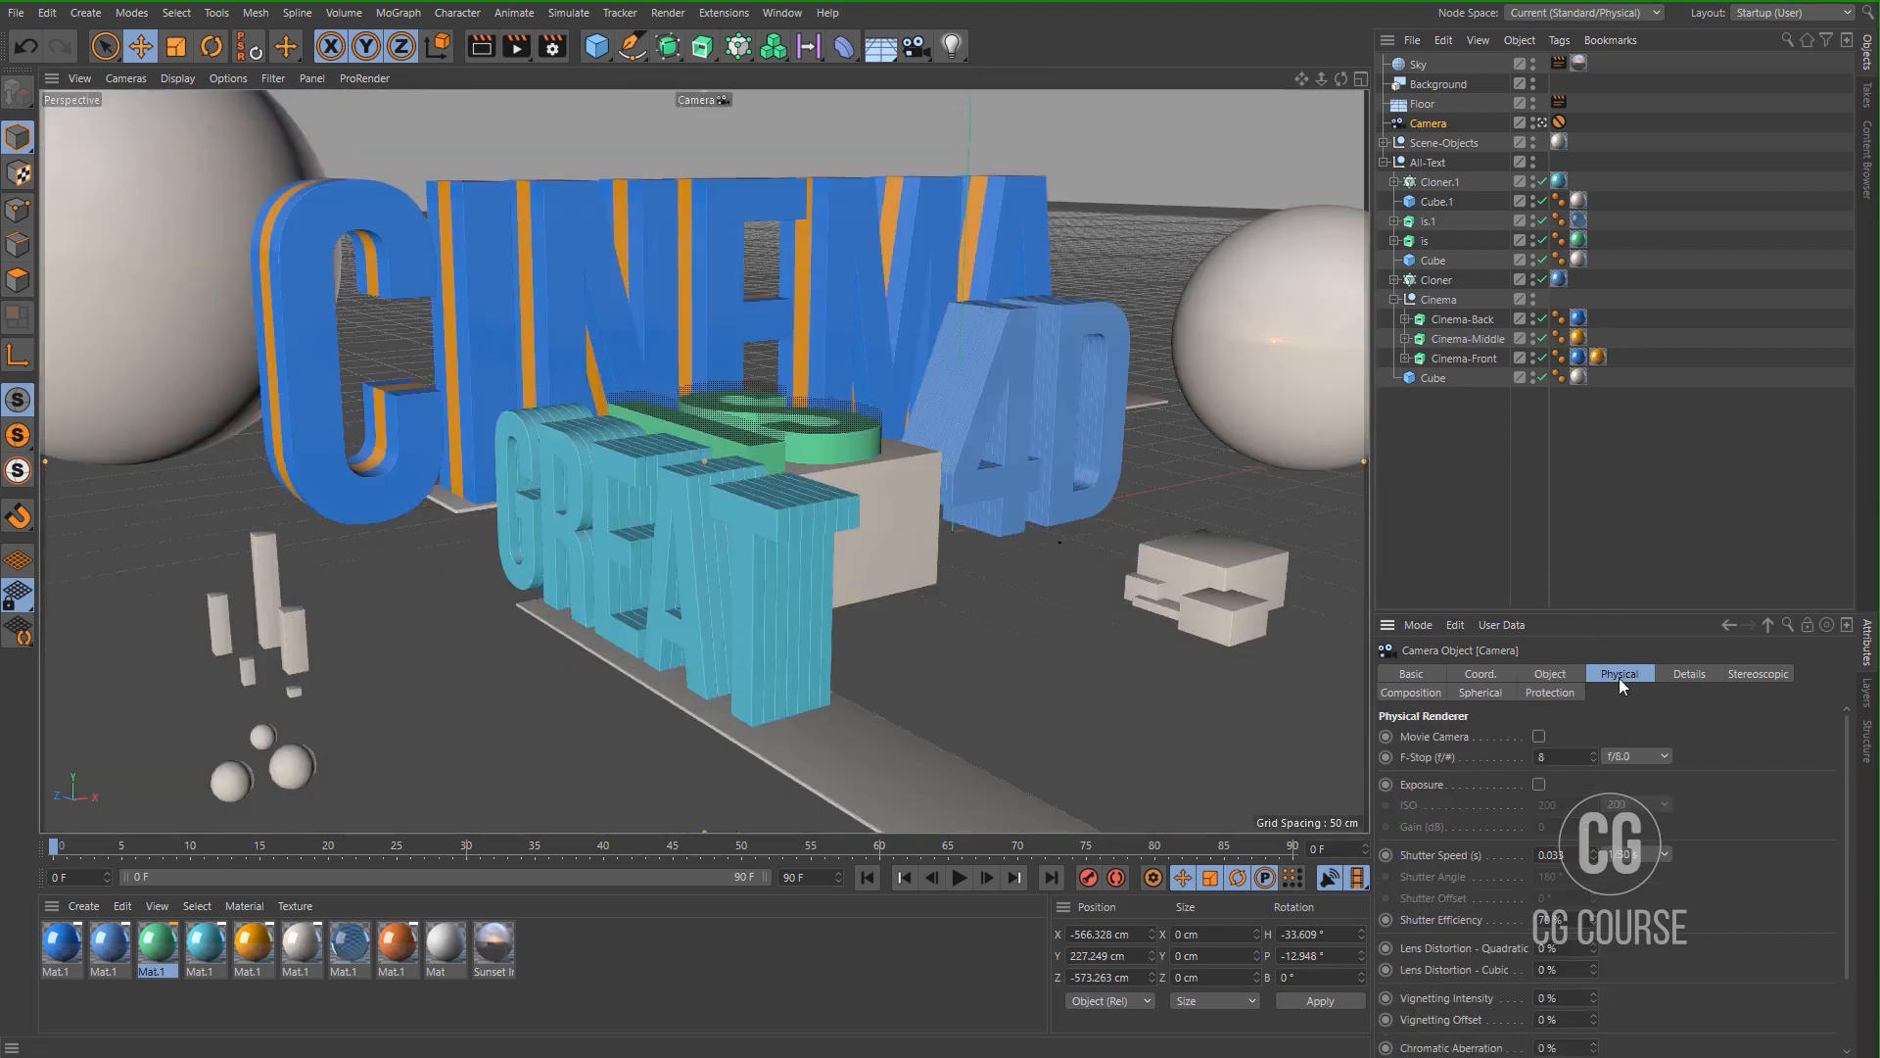
type("1")
Set the Global Illumination gamma to 2 and render a test image.
left_click(551, 46)
left_click(627, 306)
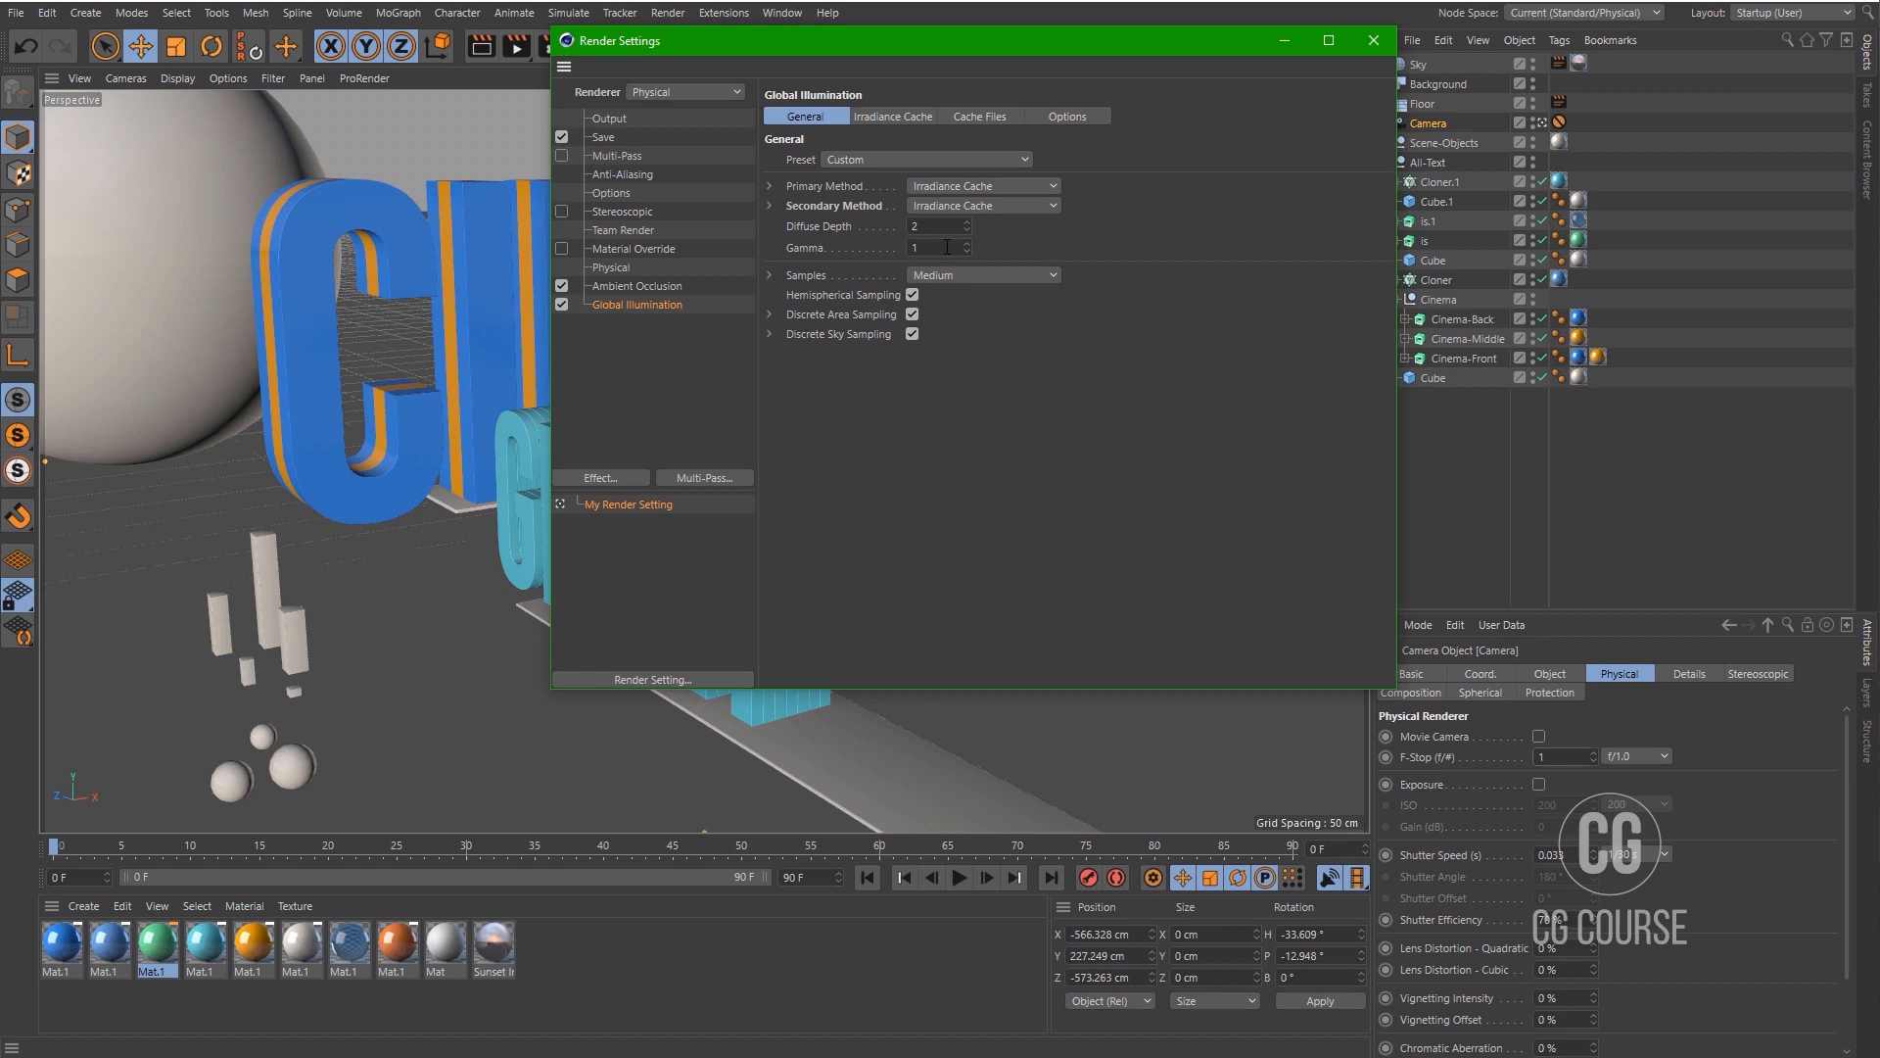
type("2")
key("Return")
left_click(1373, 40)
left_click(521, 51)
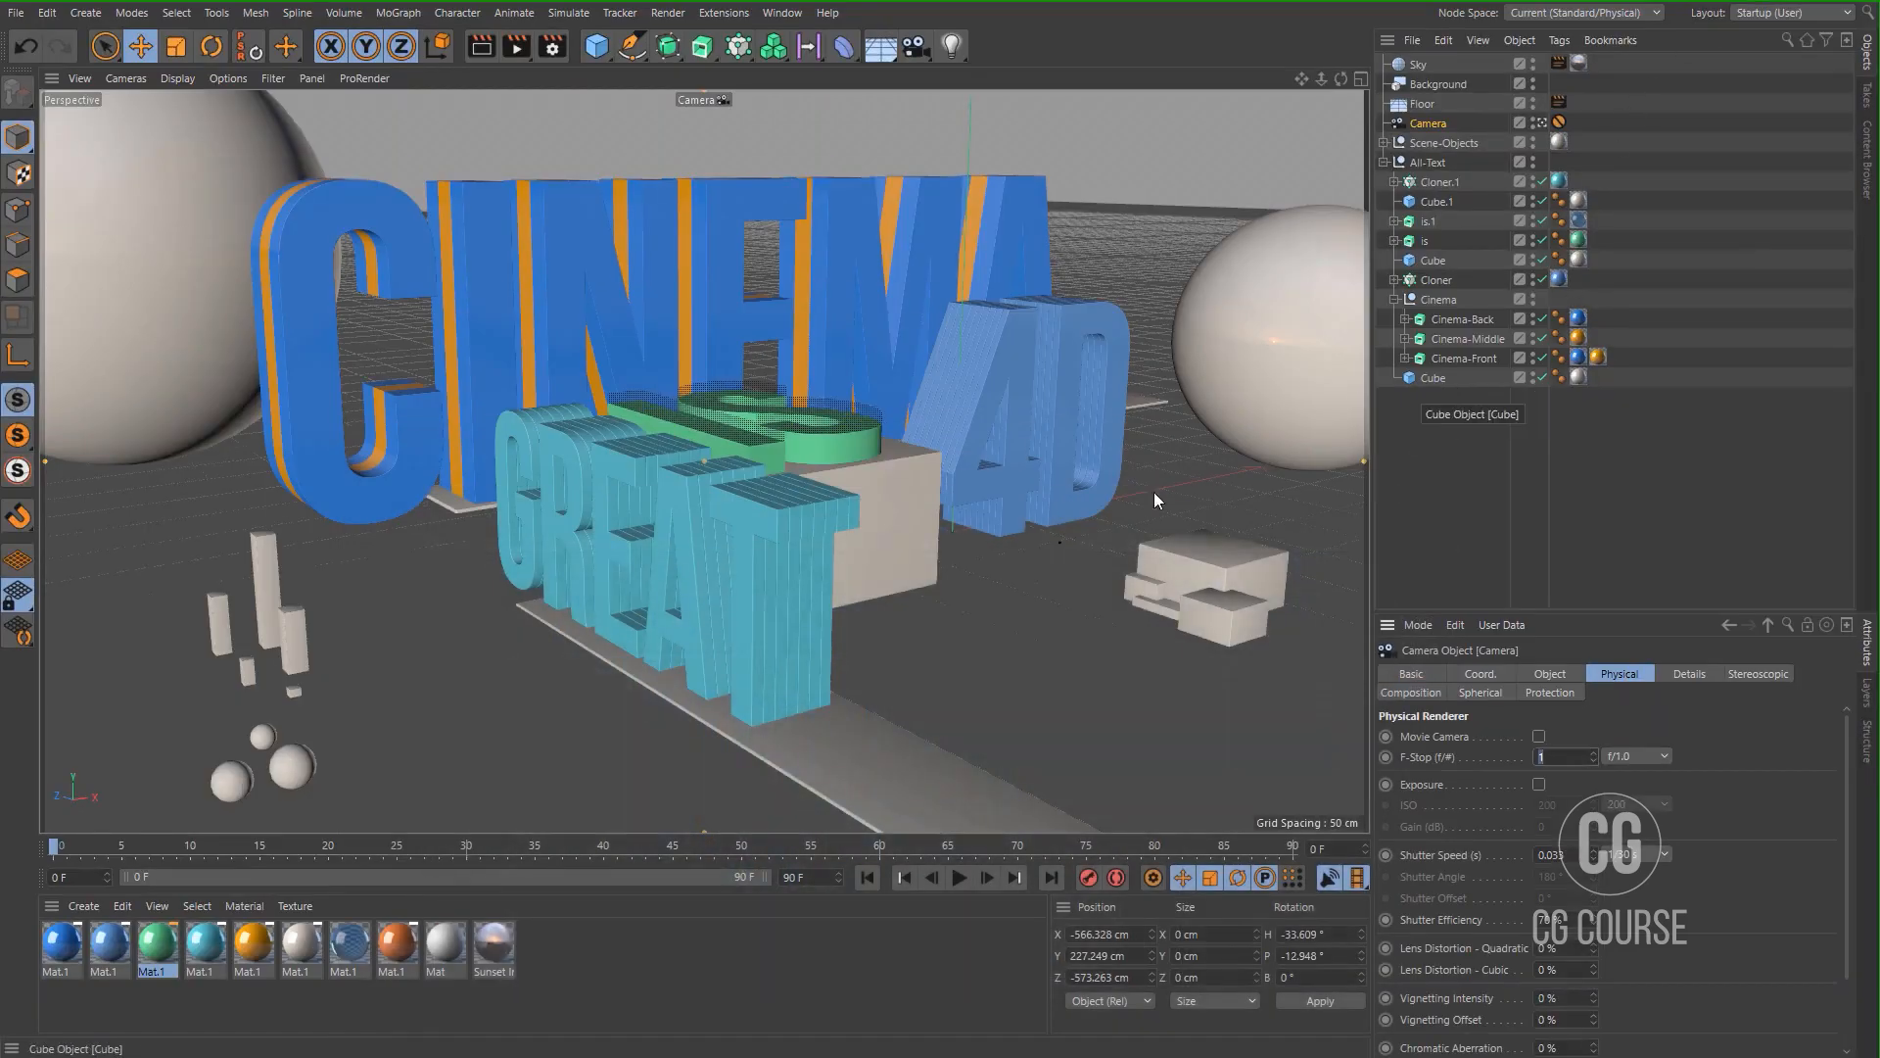
Replace the orange material on Cinema-Middle and on Cinema-Front's R1 selection with the lighter blue Mat.1.
left_click_drag(114, 960, 1584, 352)
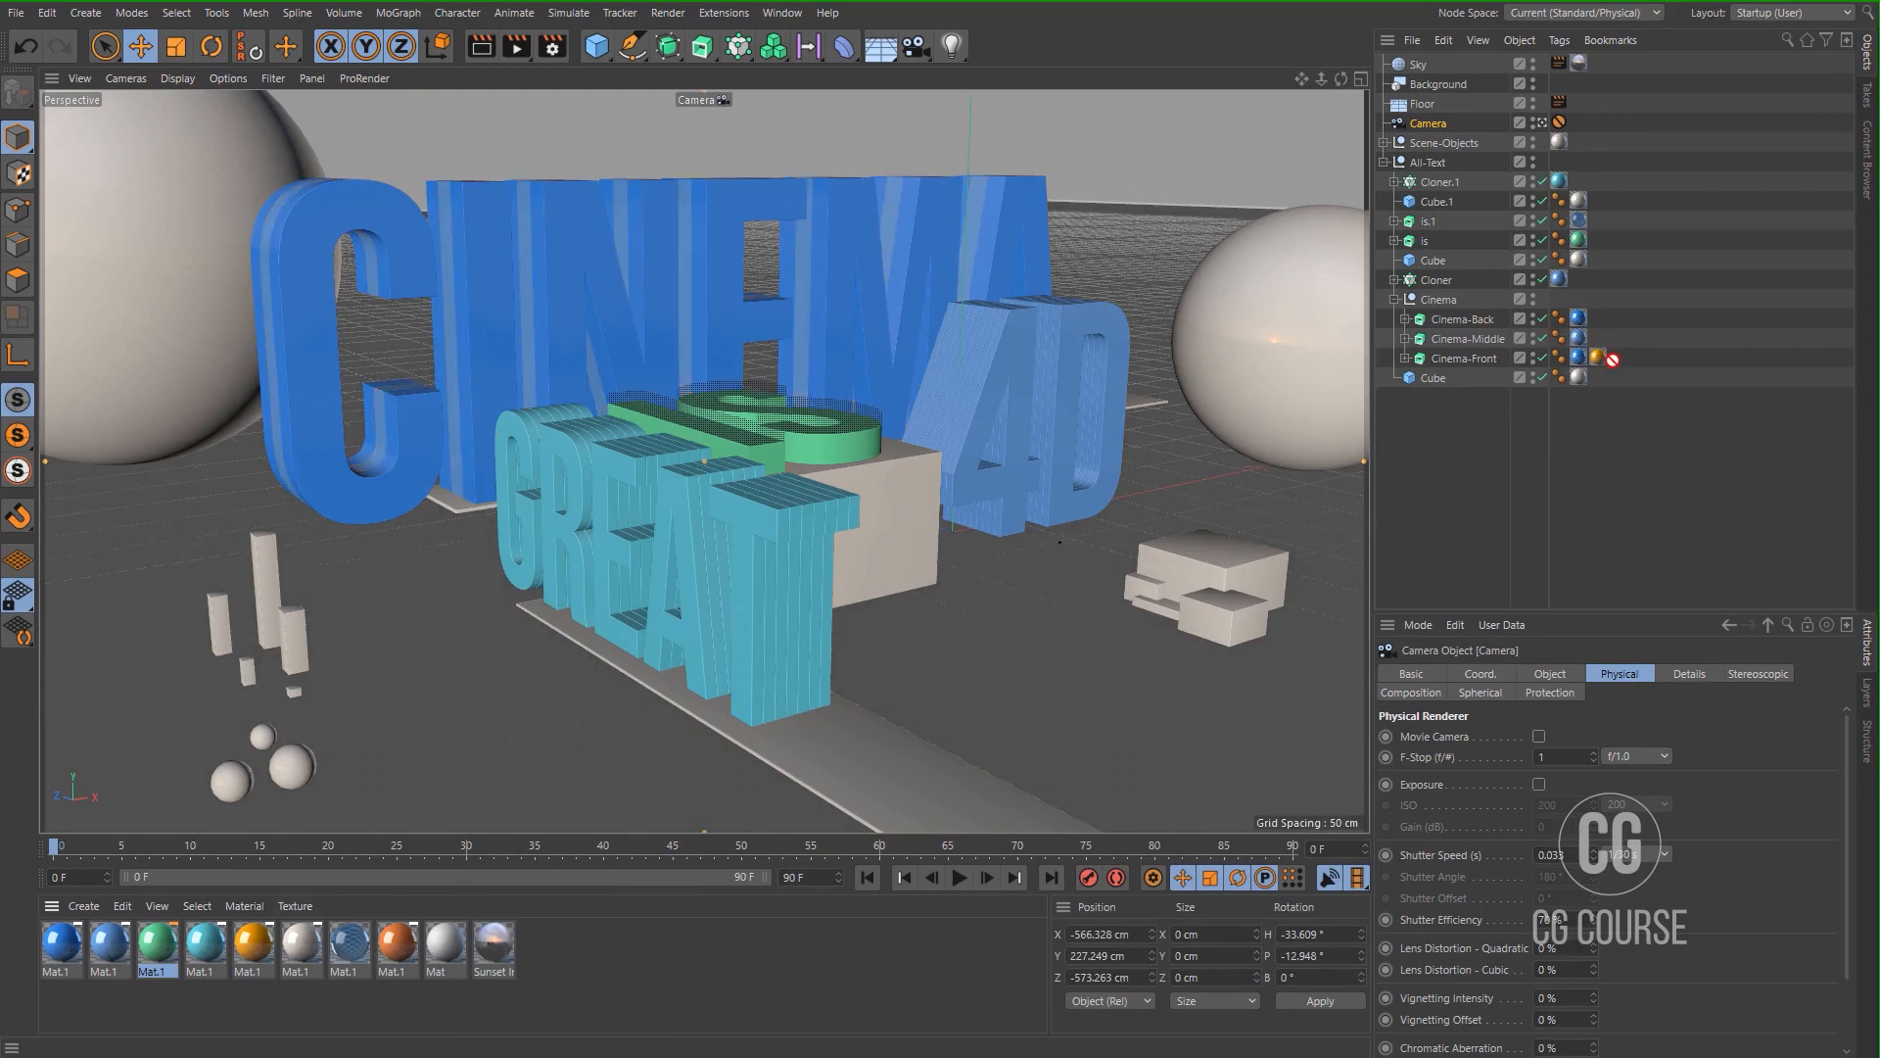
left_click(1599, 360)
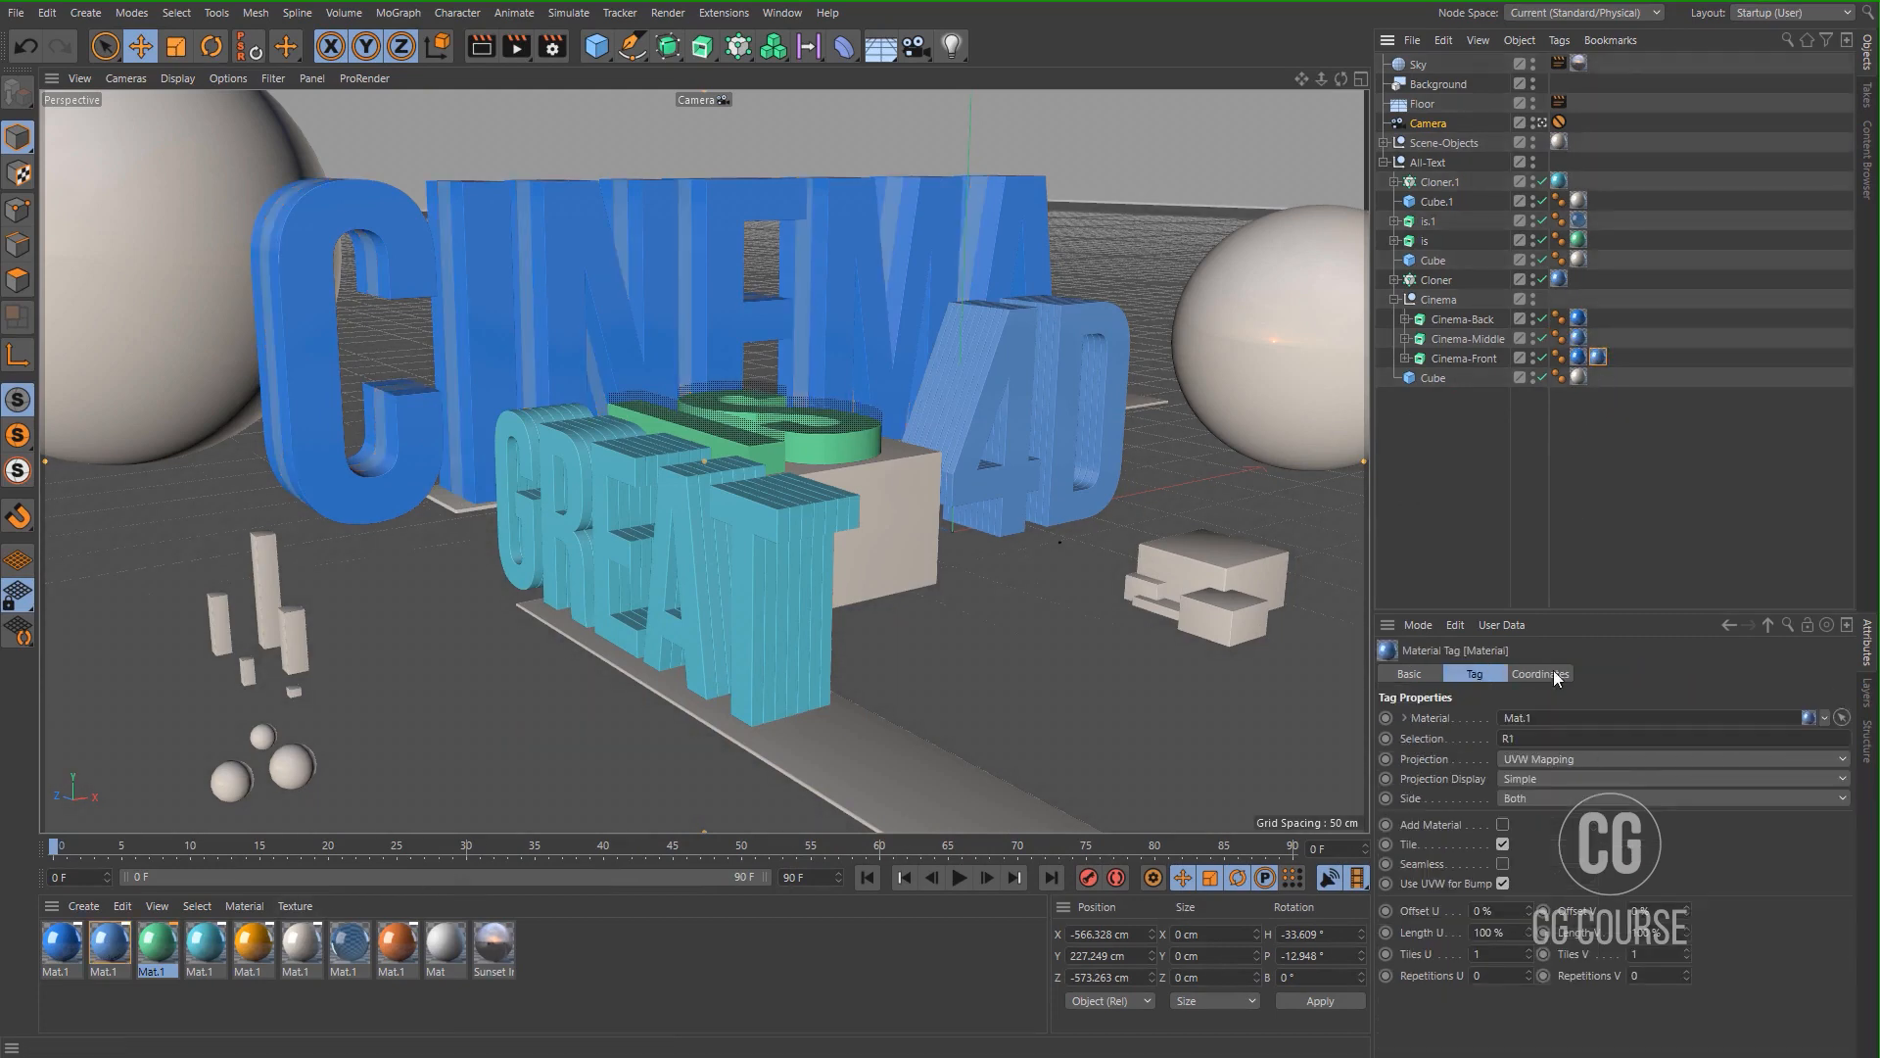
left_click_drag(1525, 731, 1488, 740)
left_click(1439, 493)
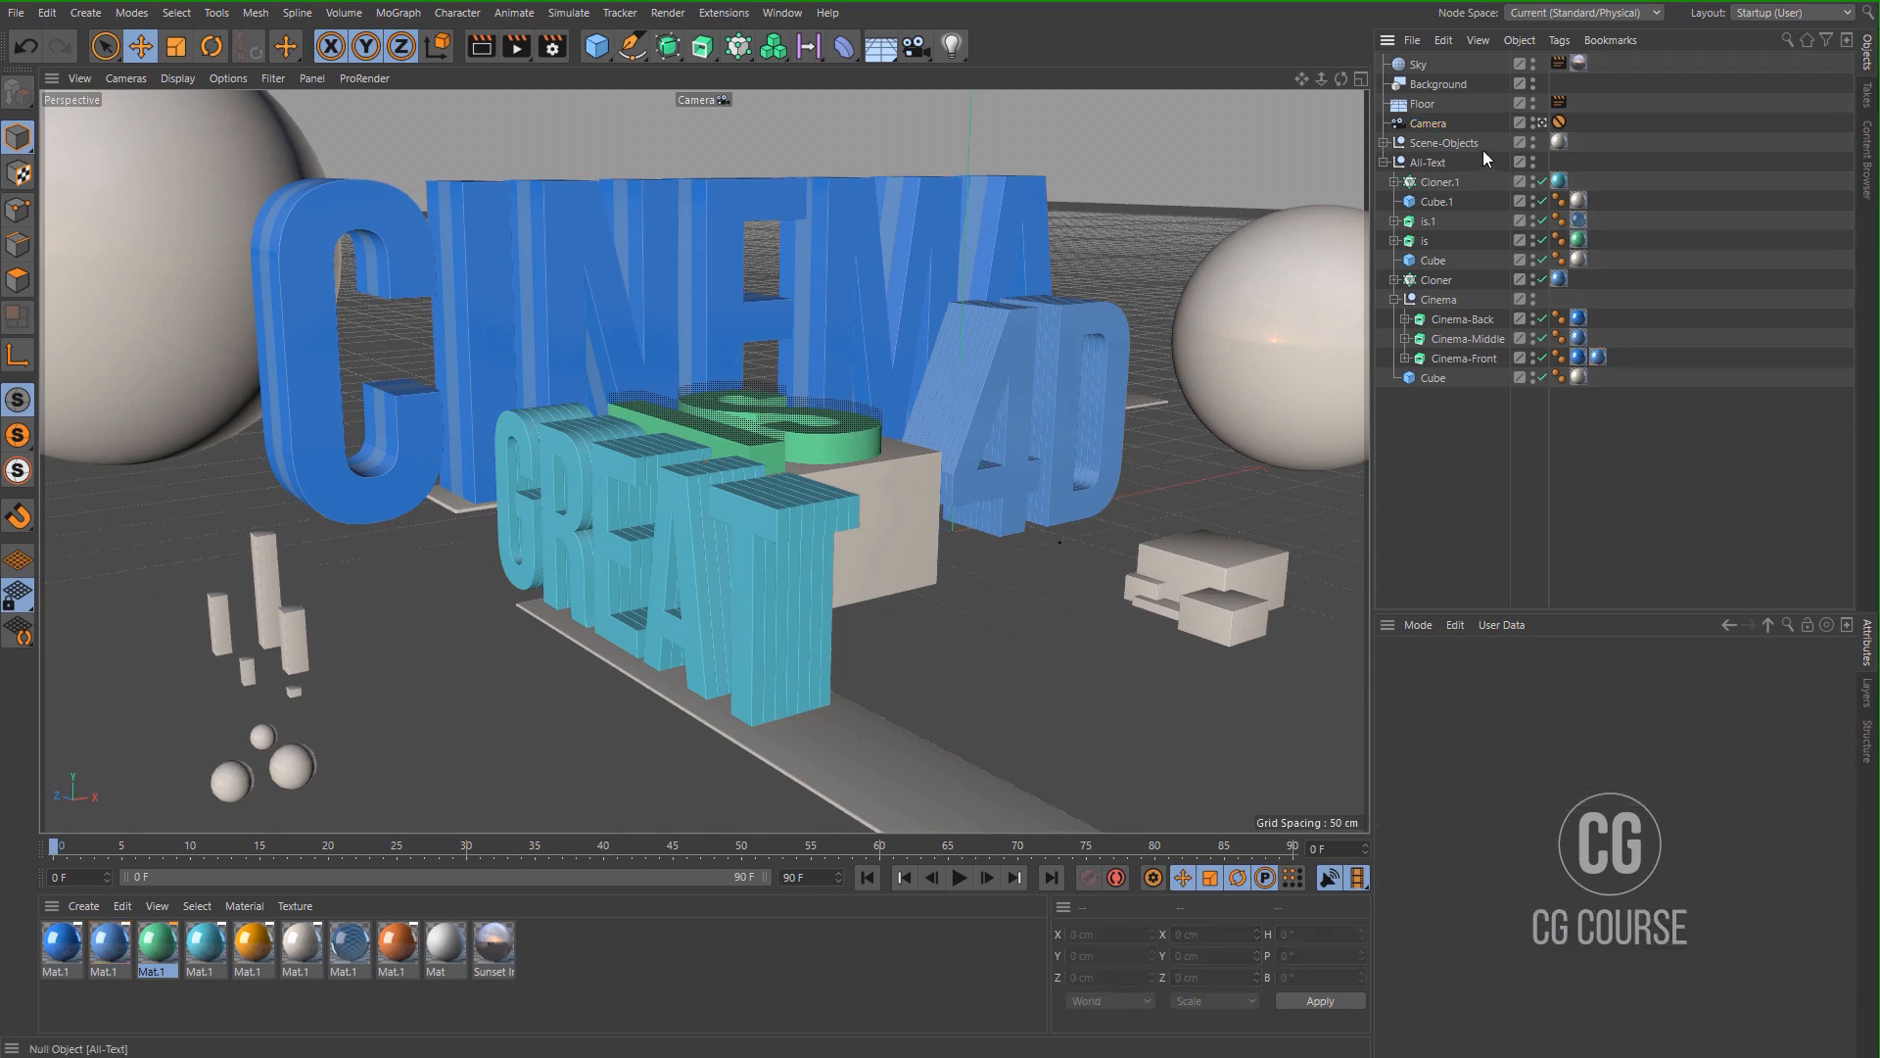
Open the Camera's f-stop value for editing and render the scene with the recolored CINEMA text.
left_click(1429, 123)
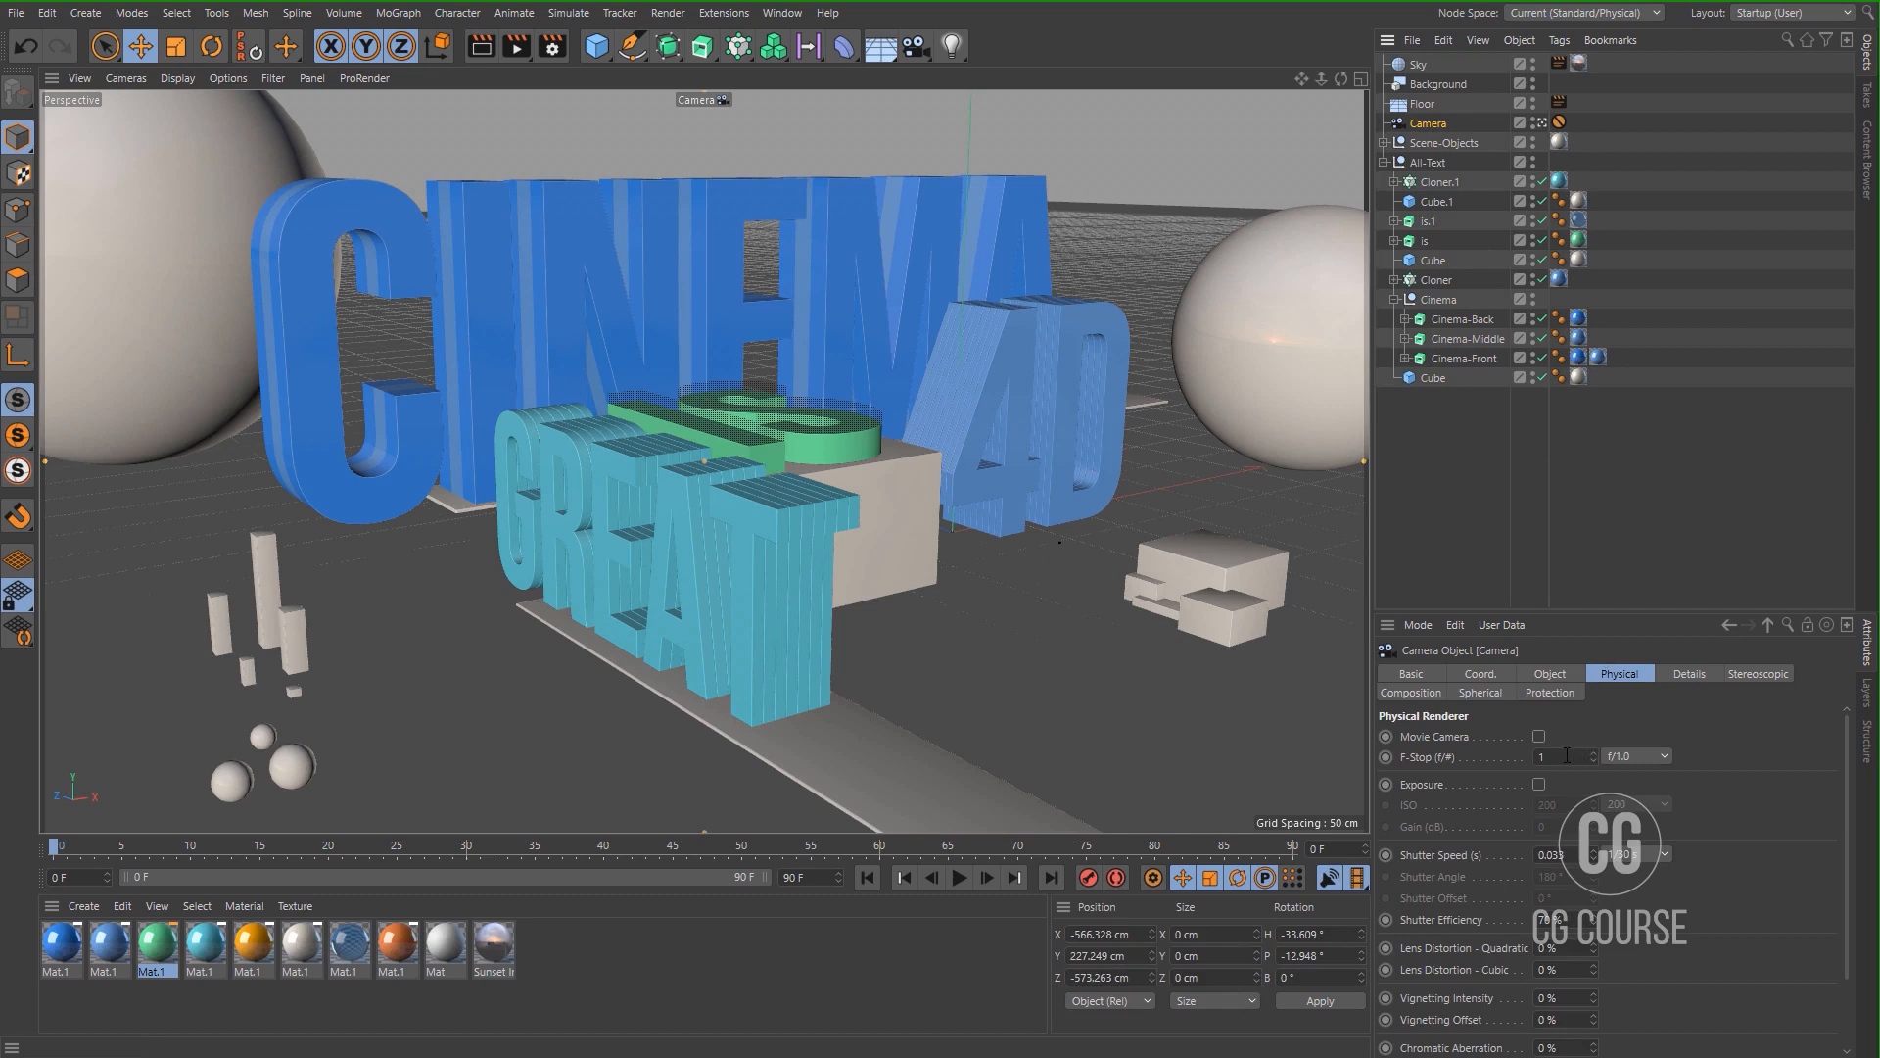
left_click(1547, 756)
left_click(516, 46)
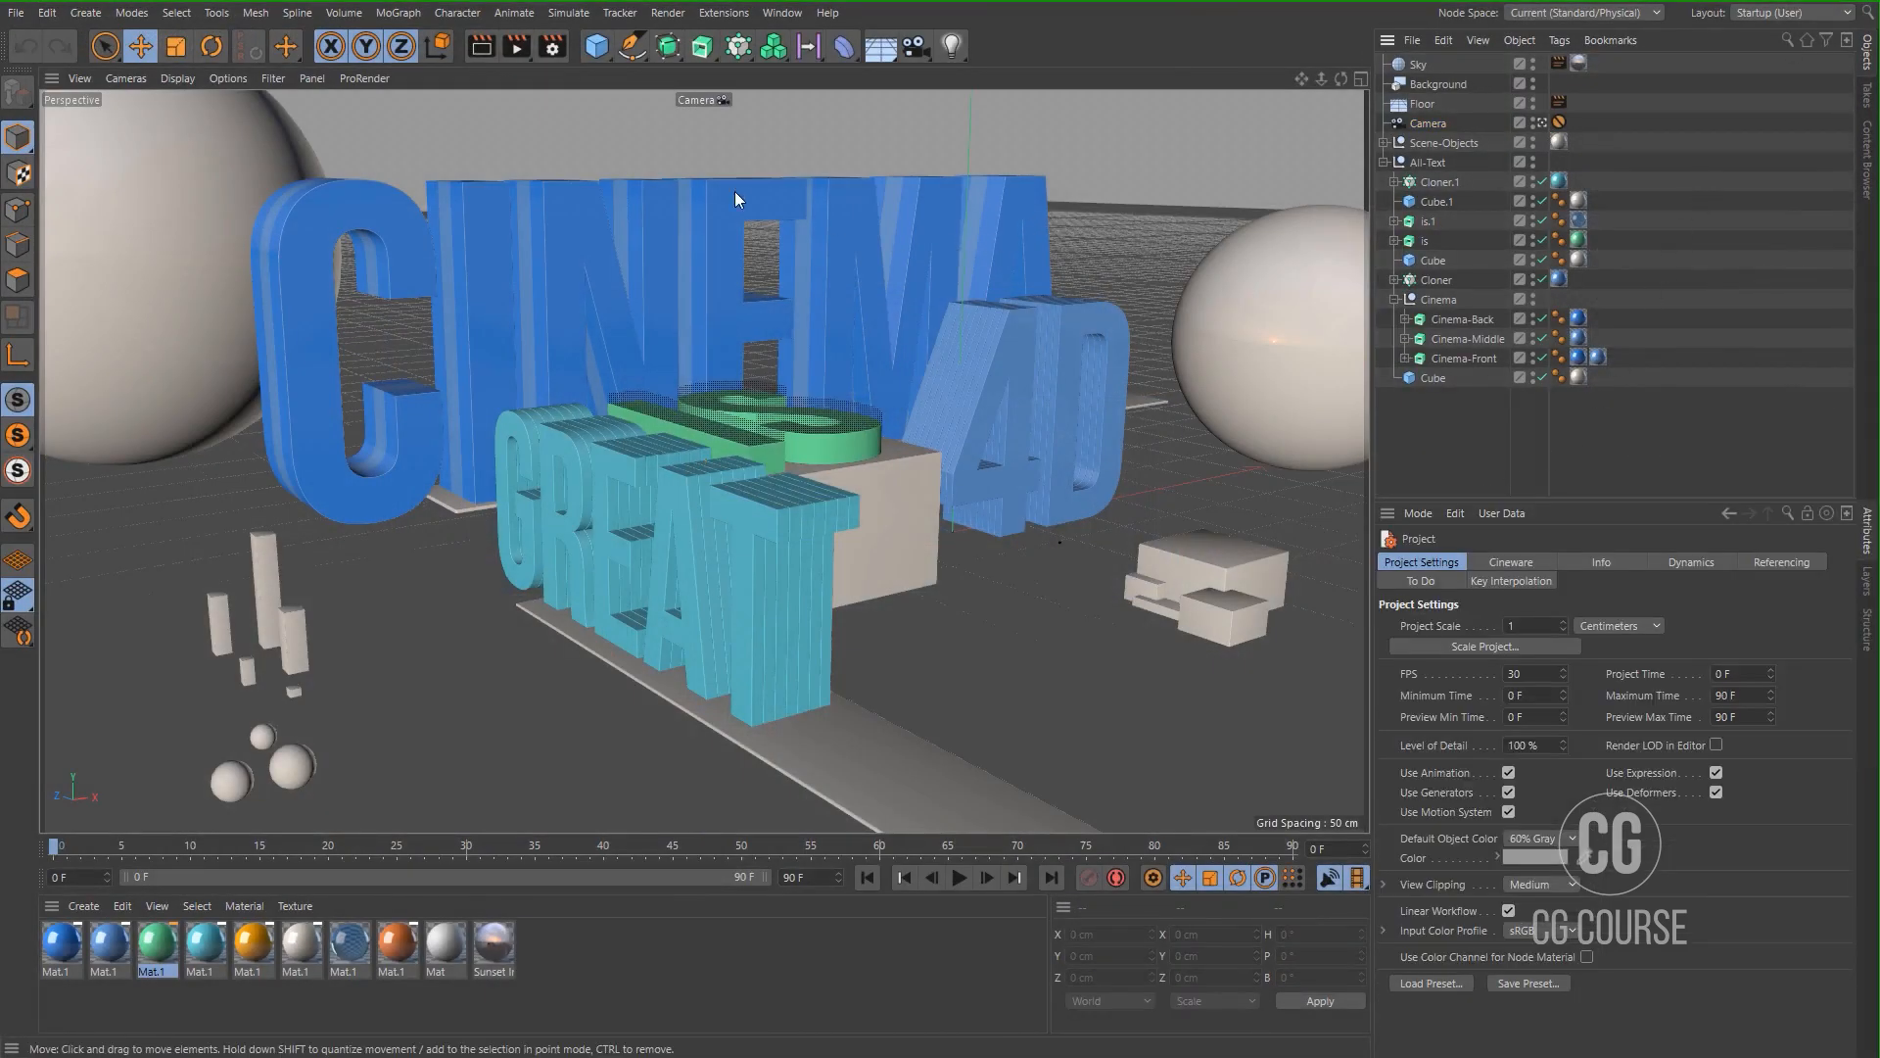
Set the render output to 1920 x 1080 pixels with the aspect ratio locked.
left_click(552, 46)
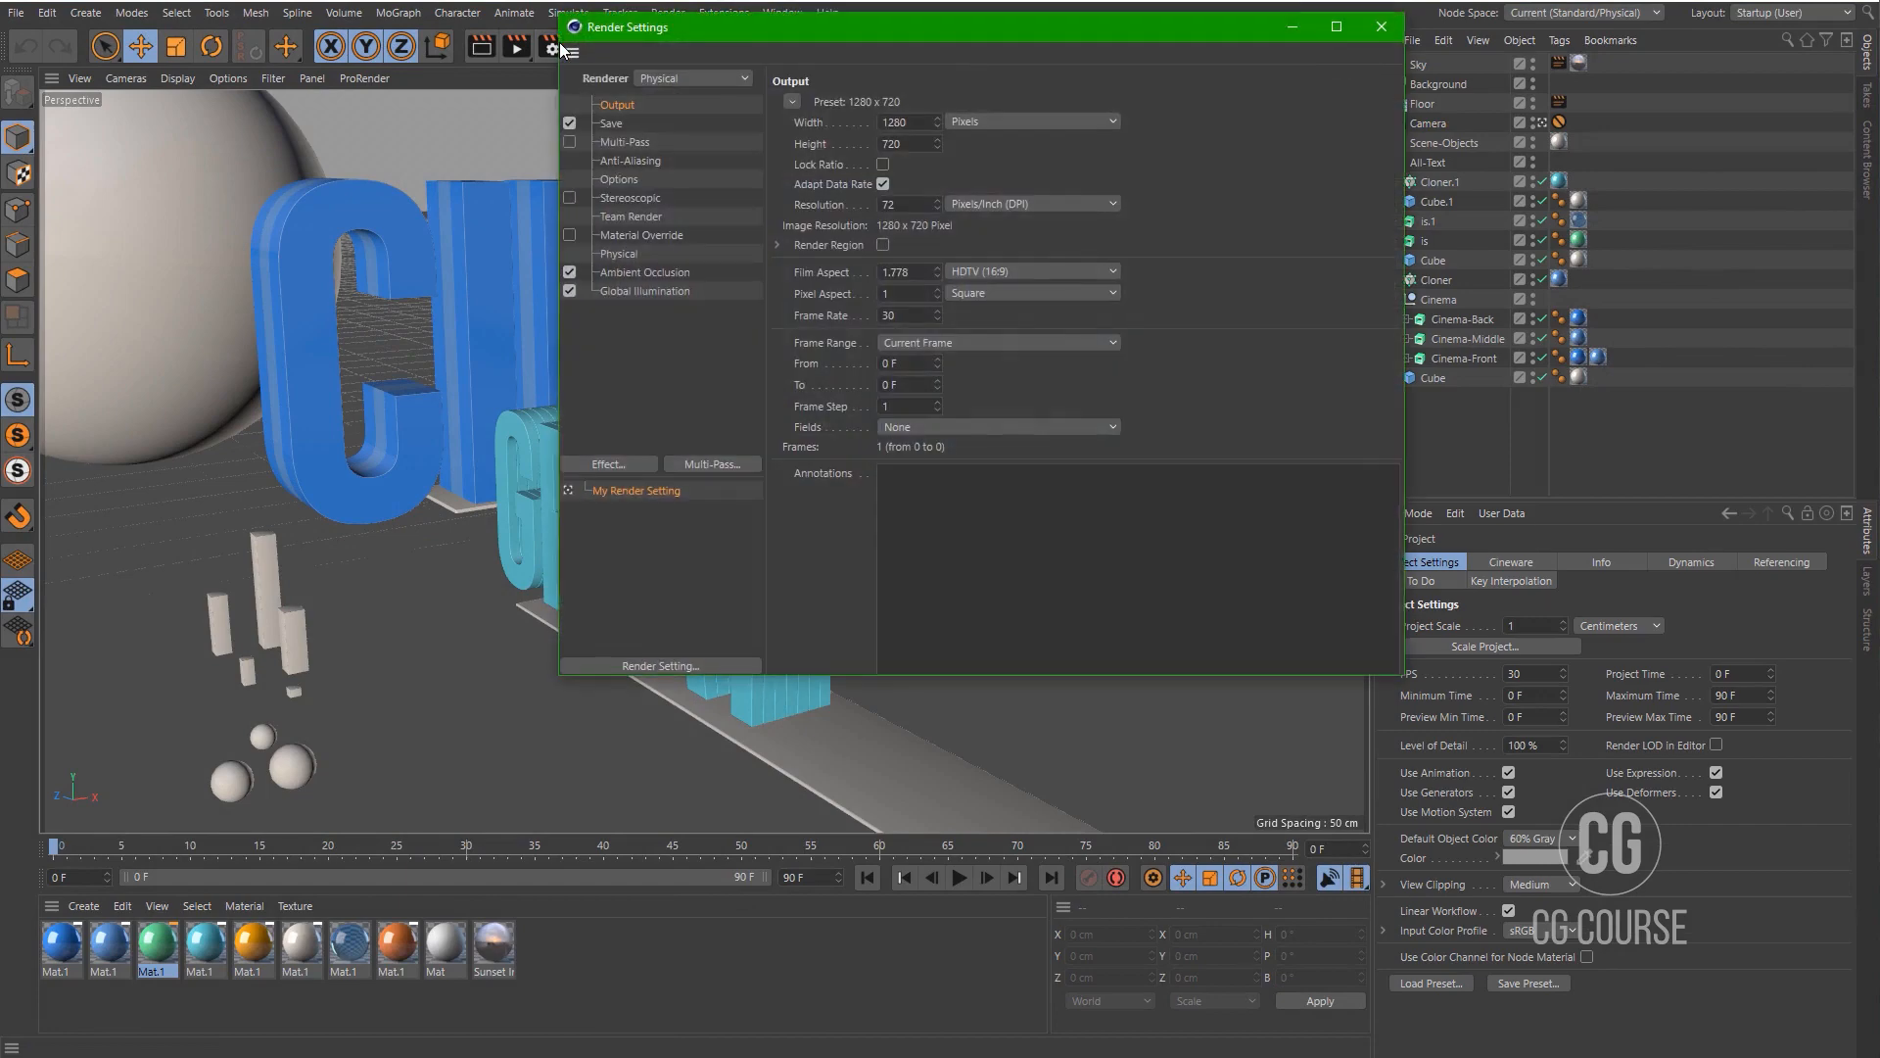
left_click(882, 164)
left_click_drag(907, 123, 865, 125)
type("1920")
key("Return")
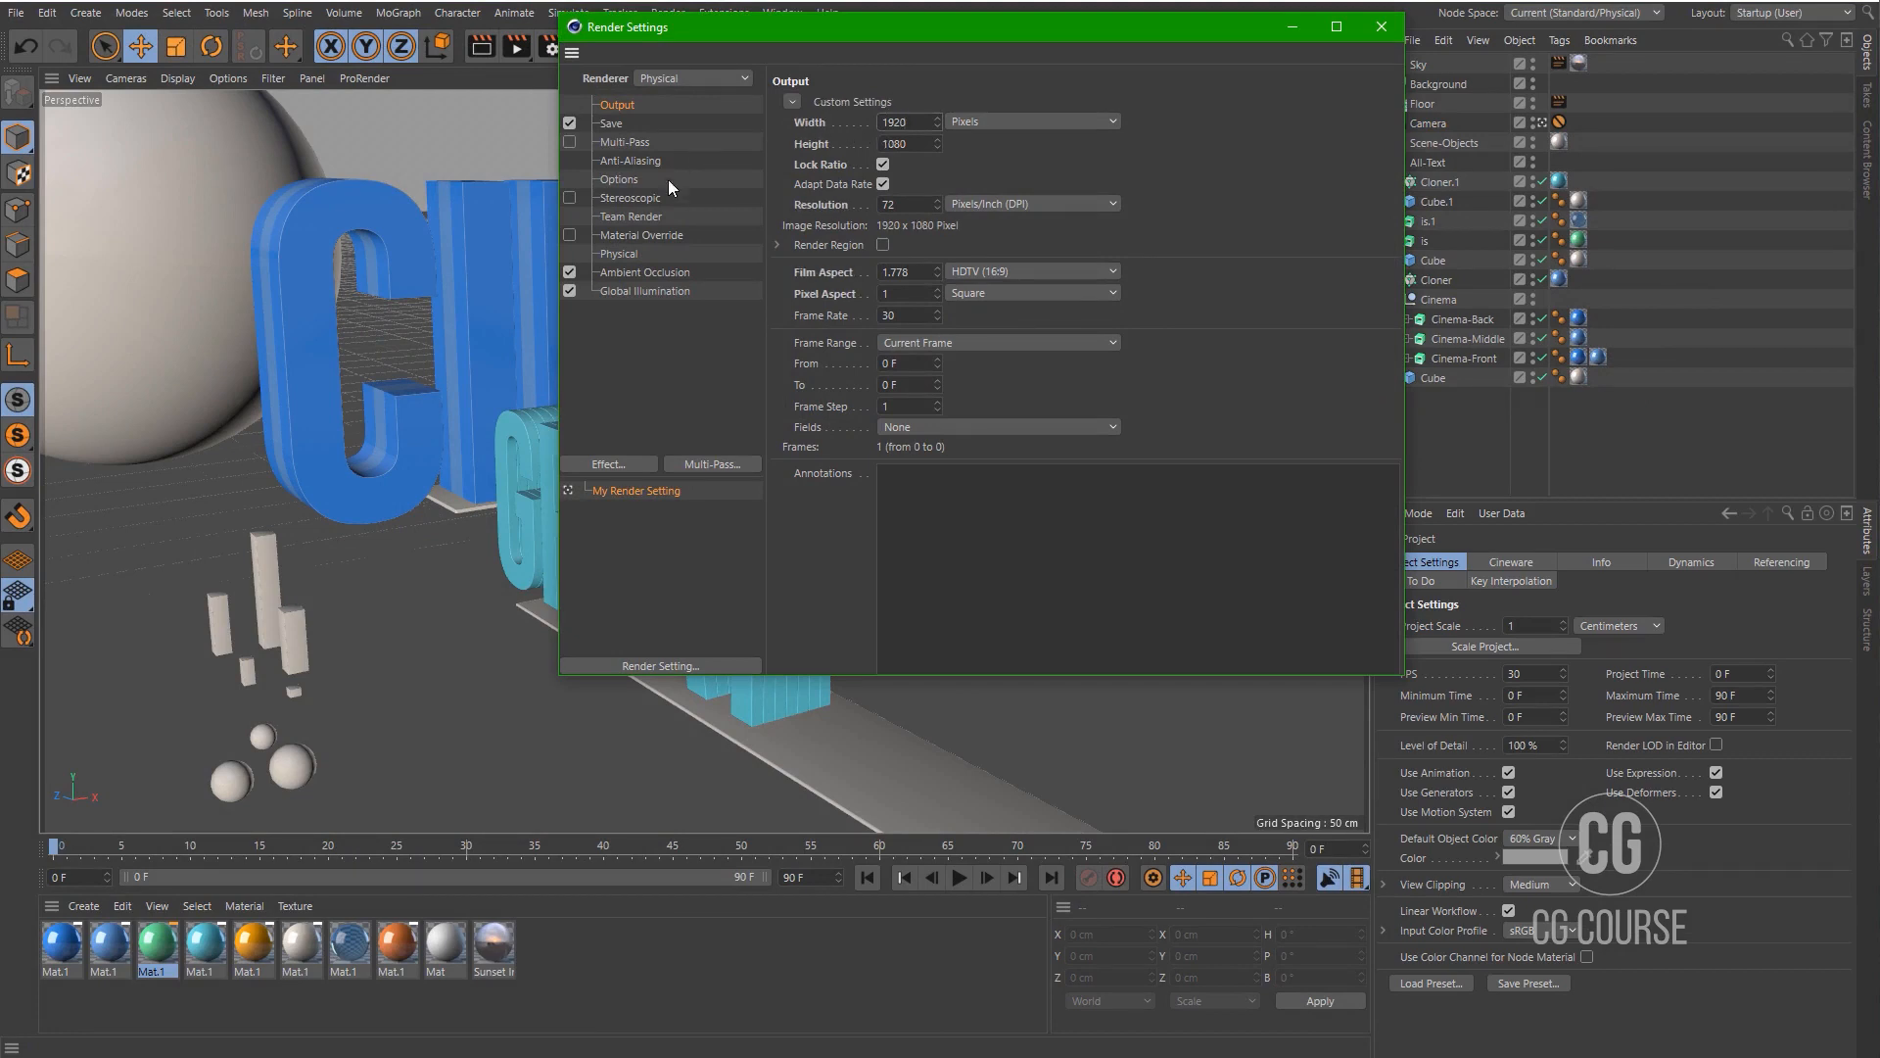
Set the Physical renderer's sampling quality to Automatic, shading error threshold to 1% and maximum blurriness subdivision to 3.
left_click(617, 254)
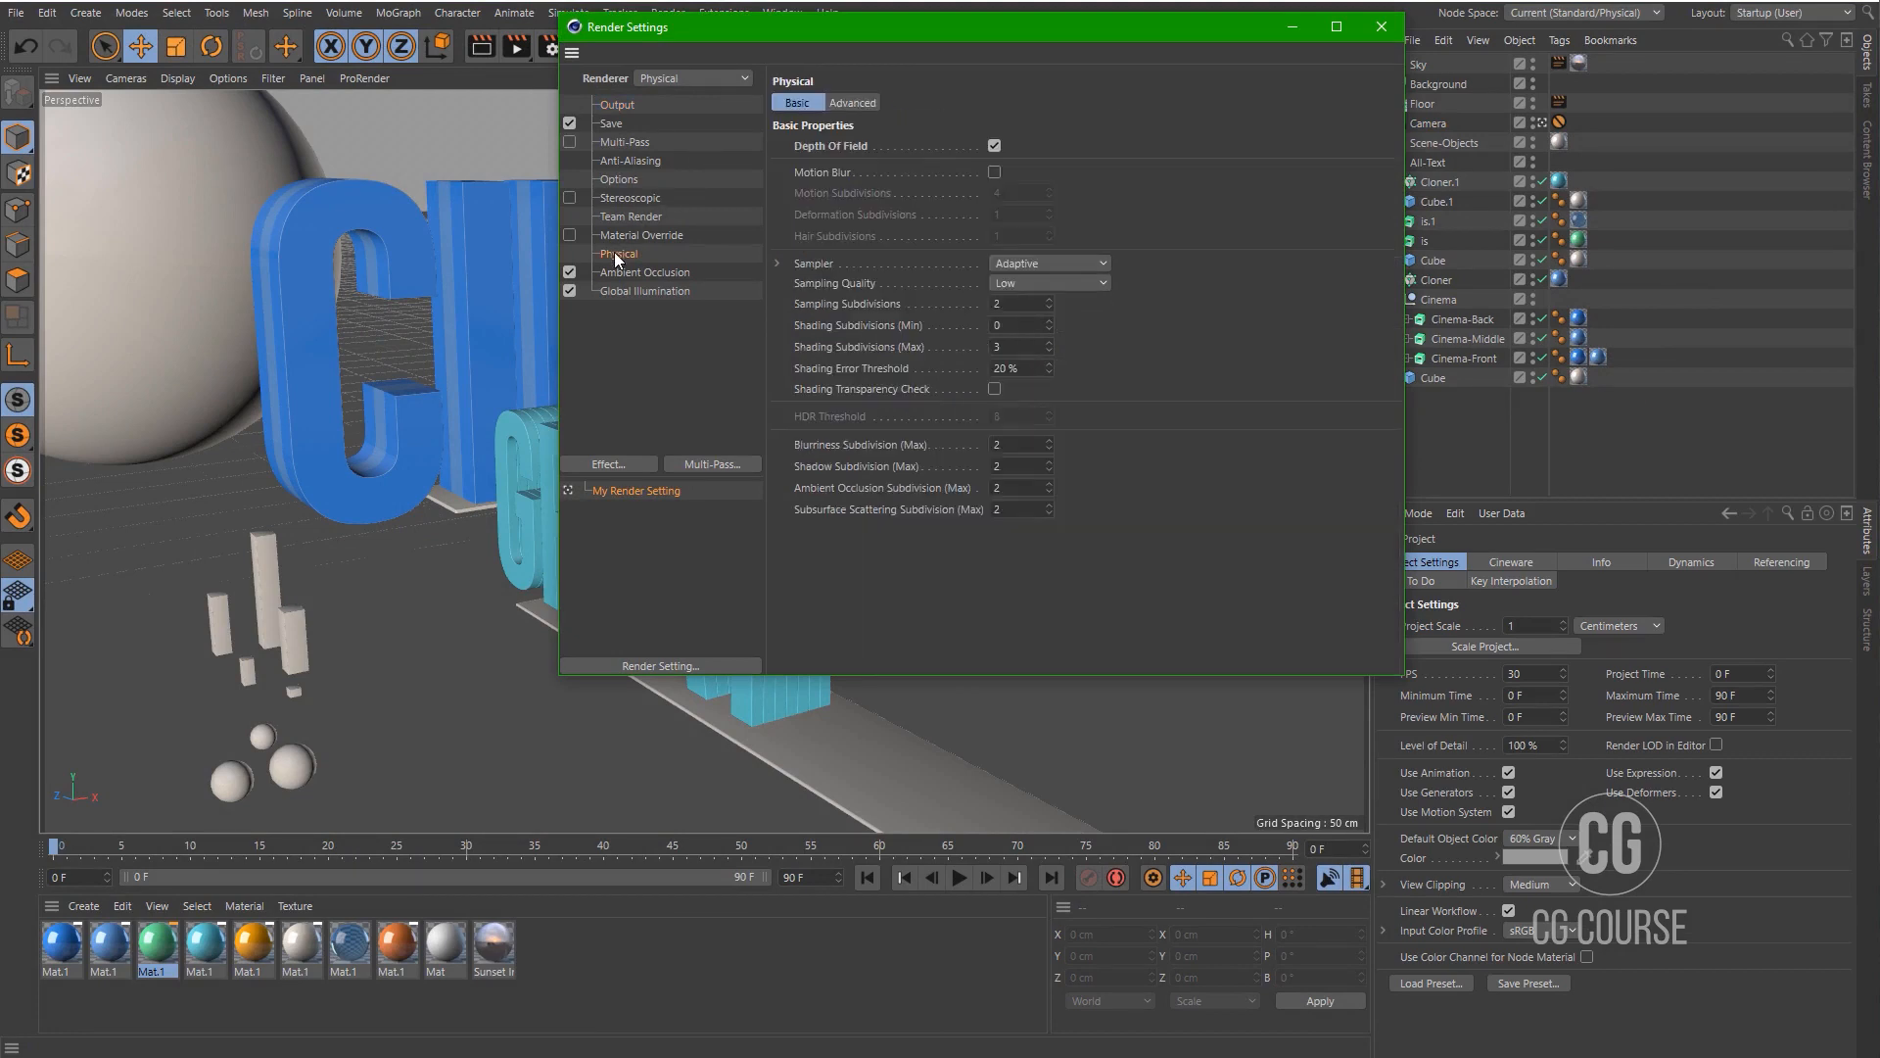
left_click(1012, 284)
left_click(1031, 392)
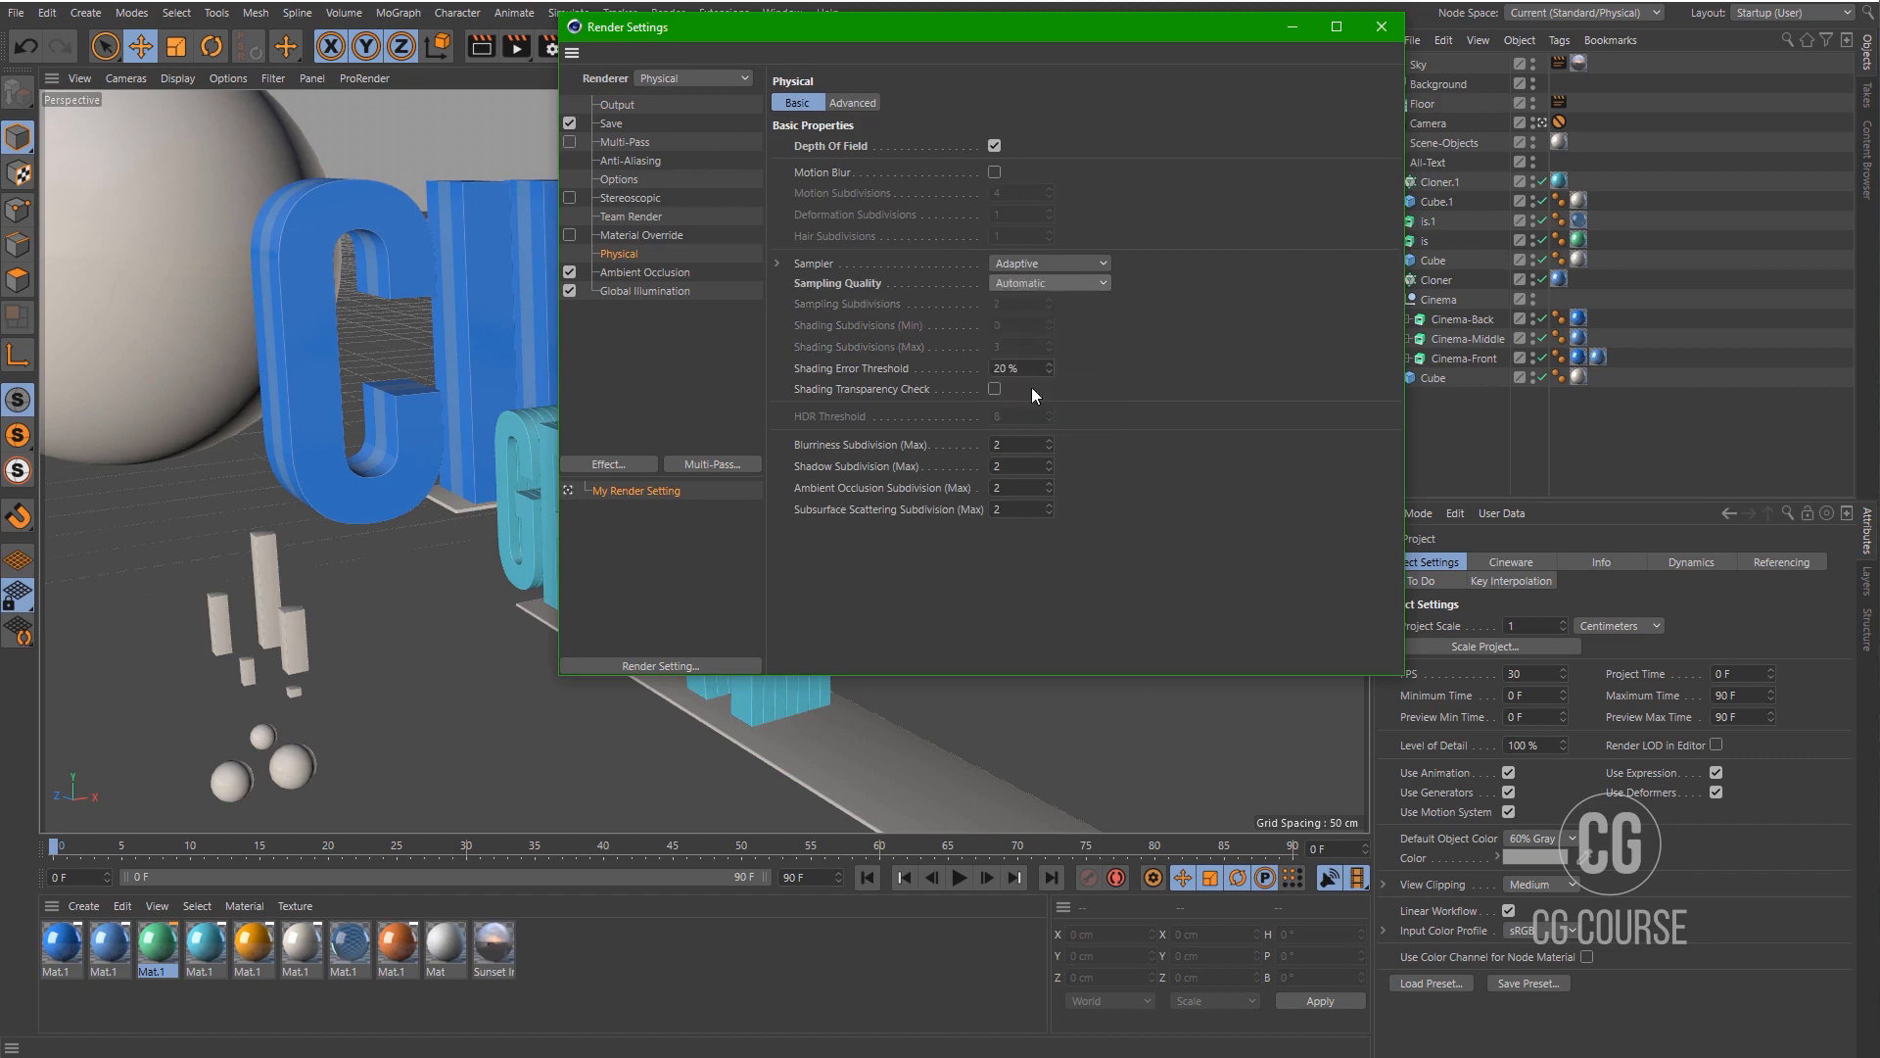
double_click(1031, 370)
type("1")
key("Return")
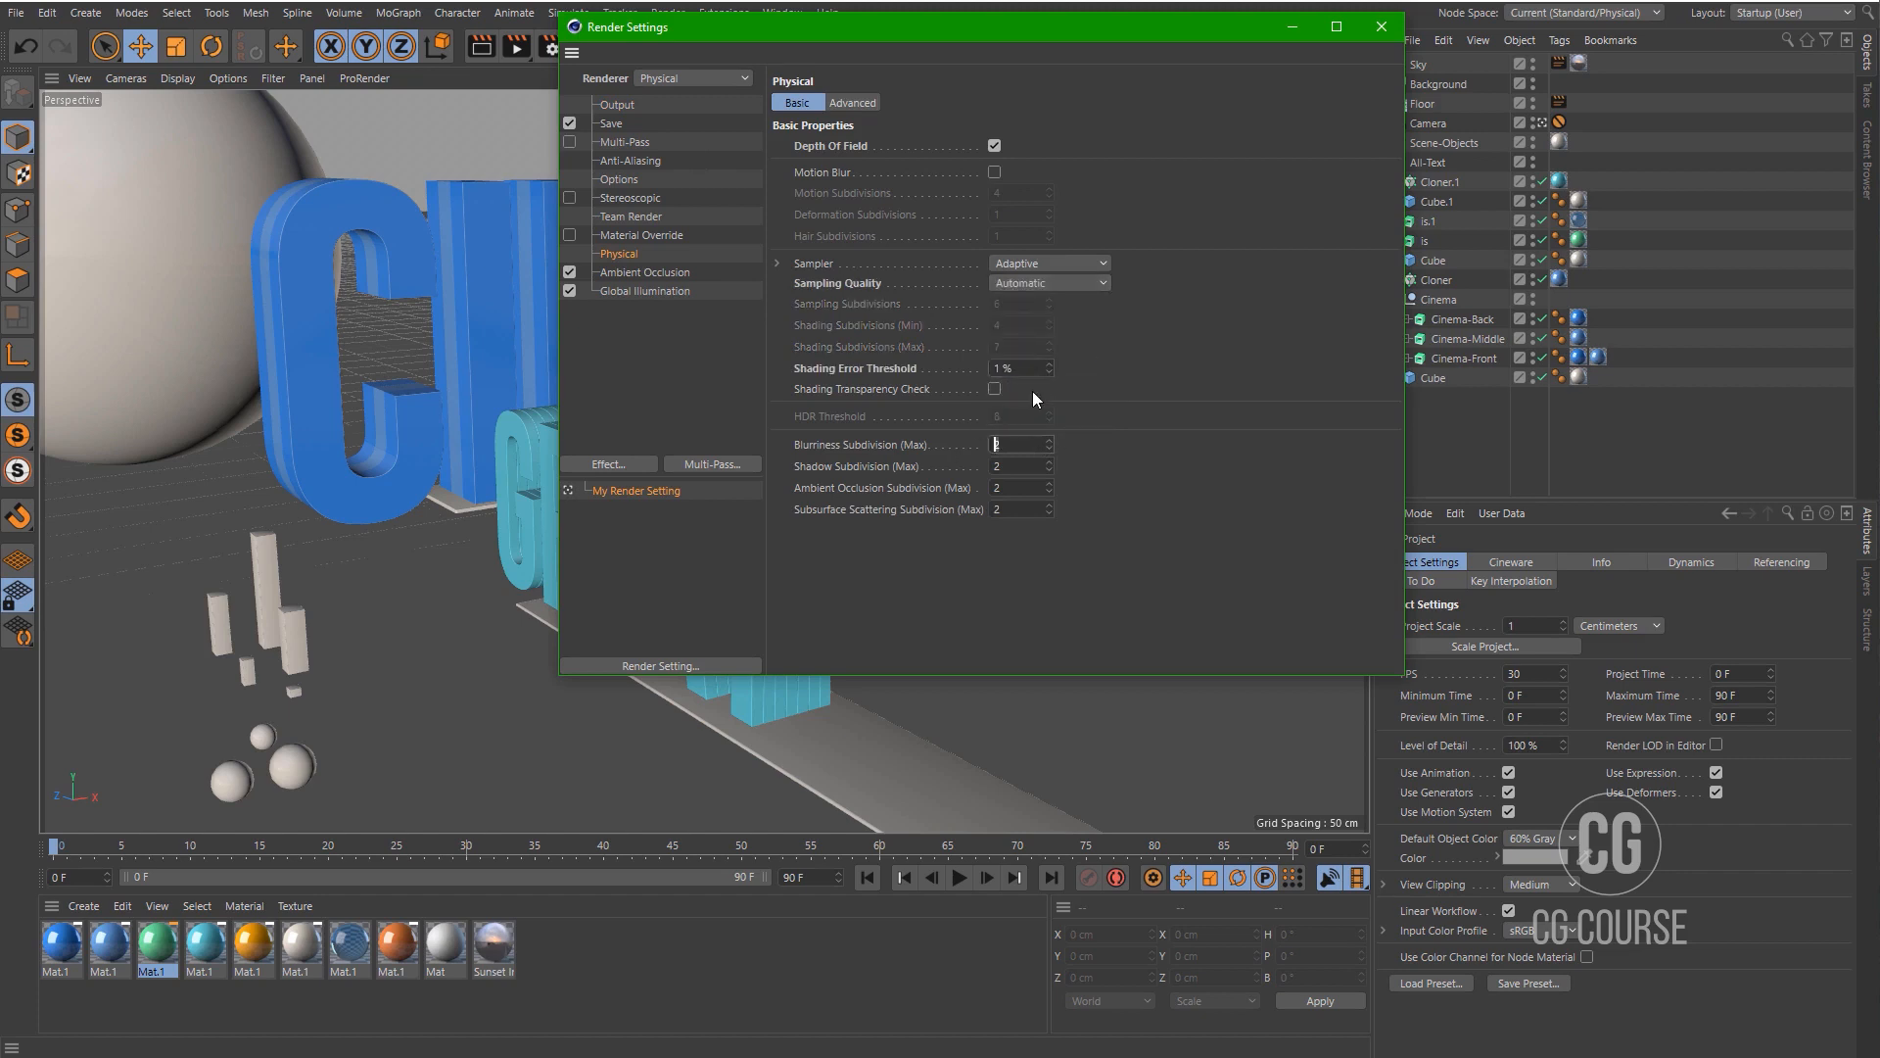
type("3")
key("Return")
Set the Global Illumination samples to High and start the final render.
left_click(651, 292)
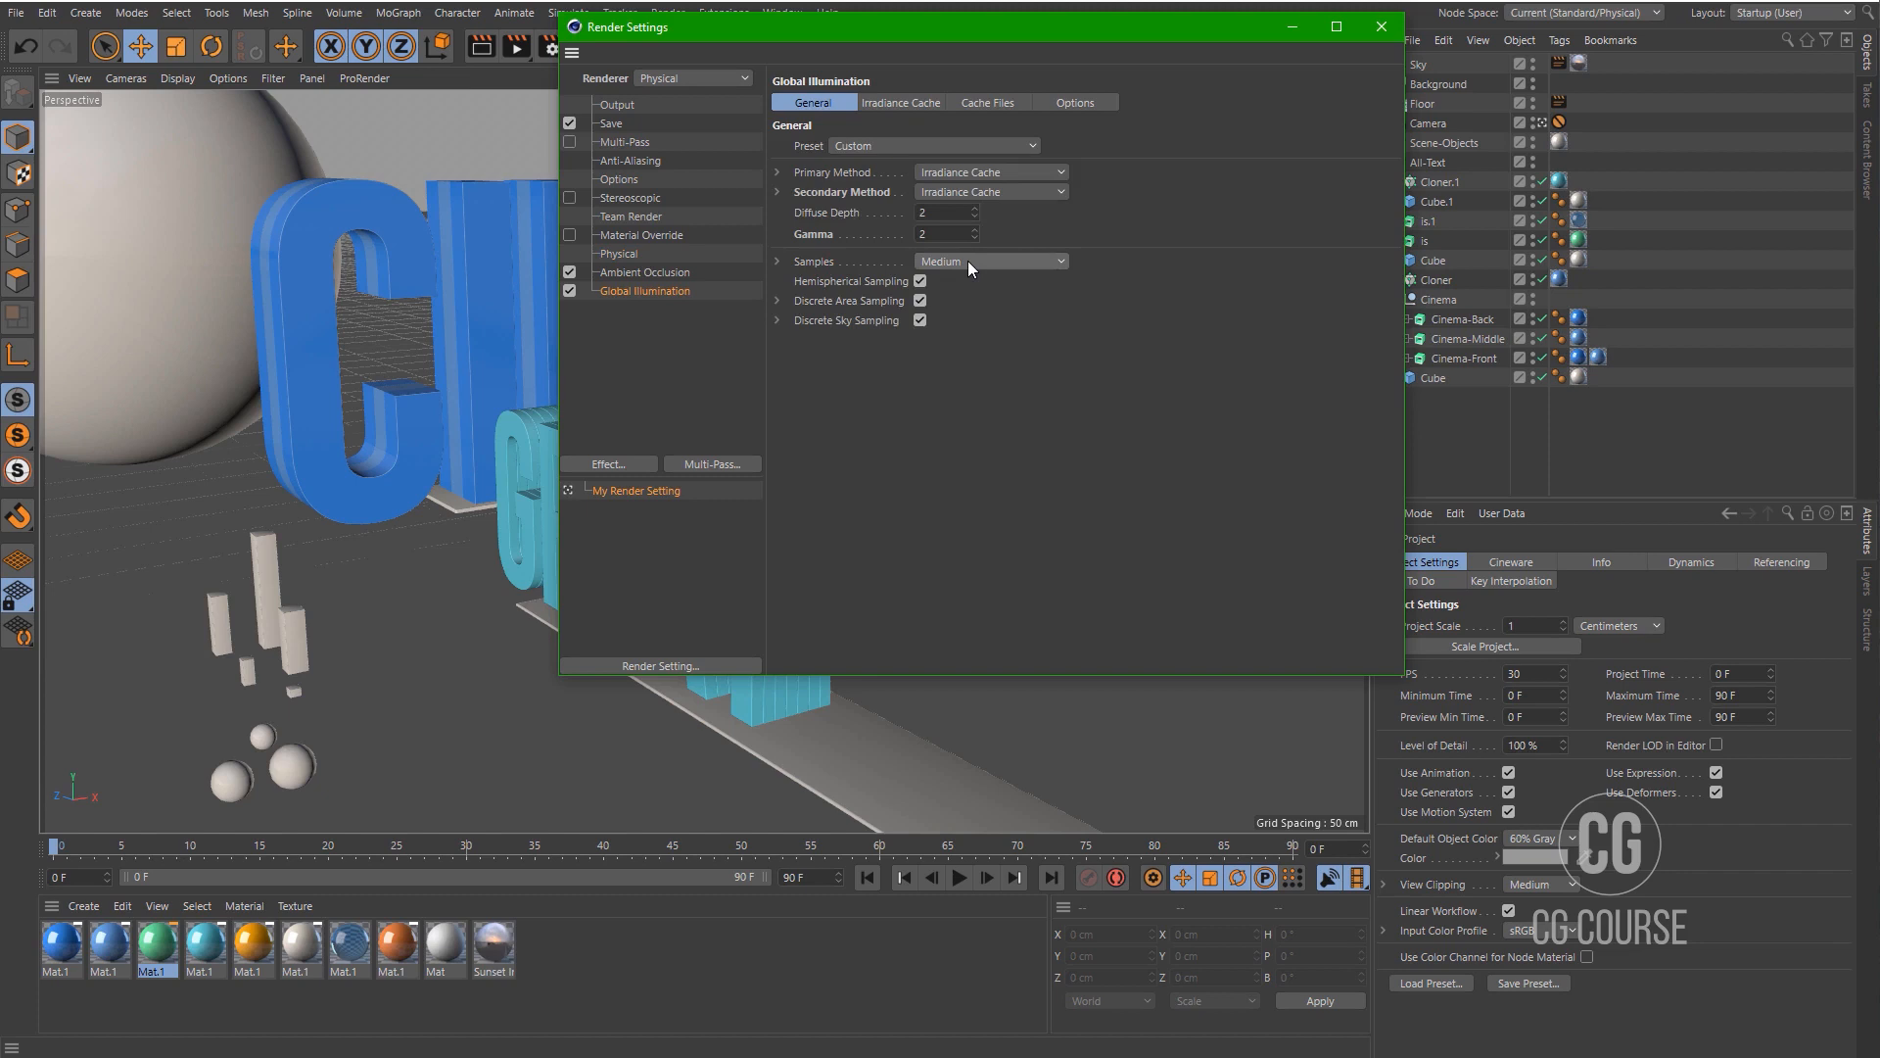
left_click(1044, 263)
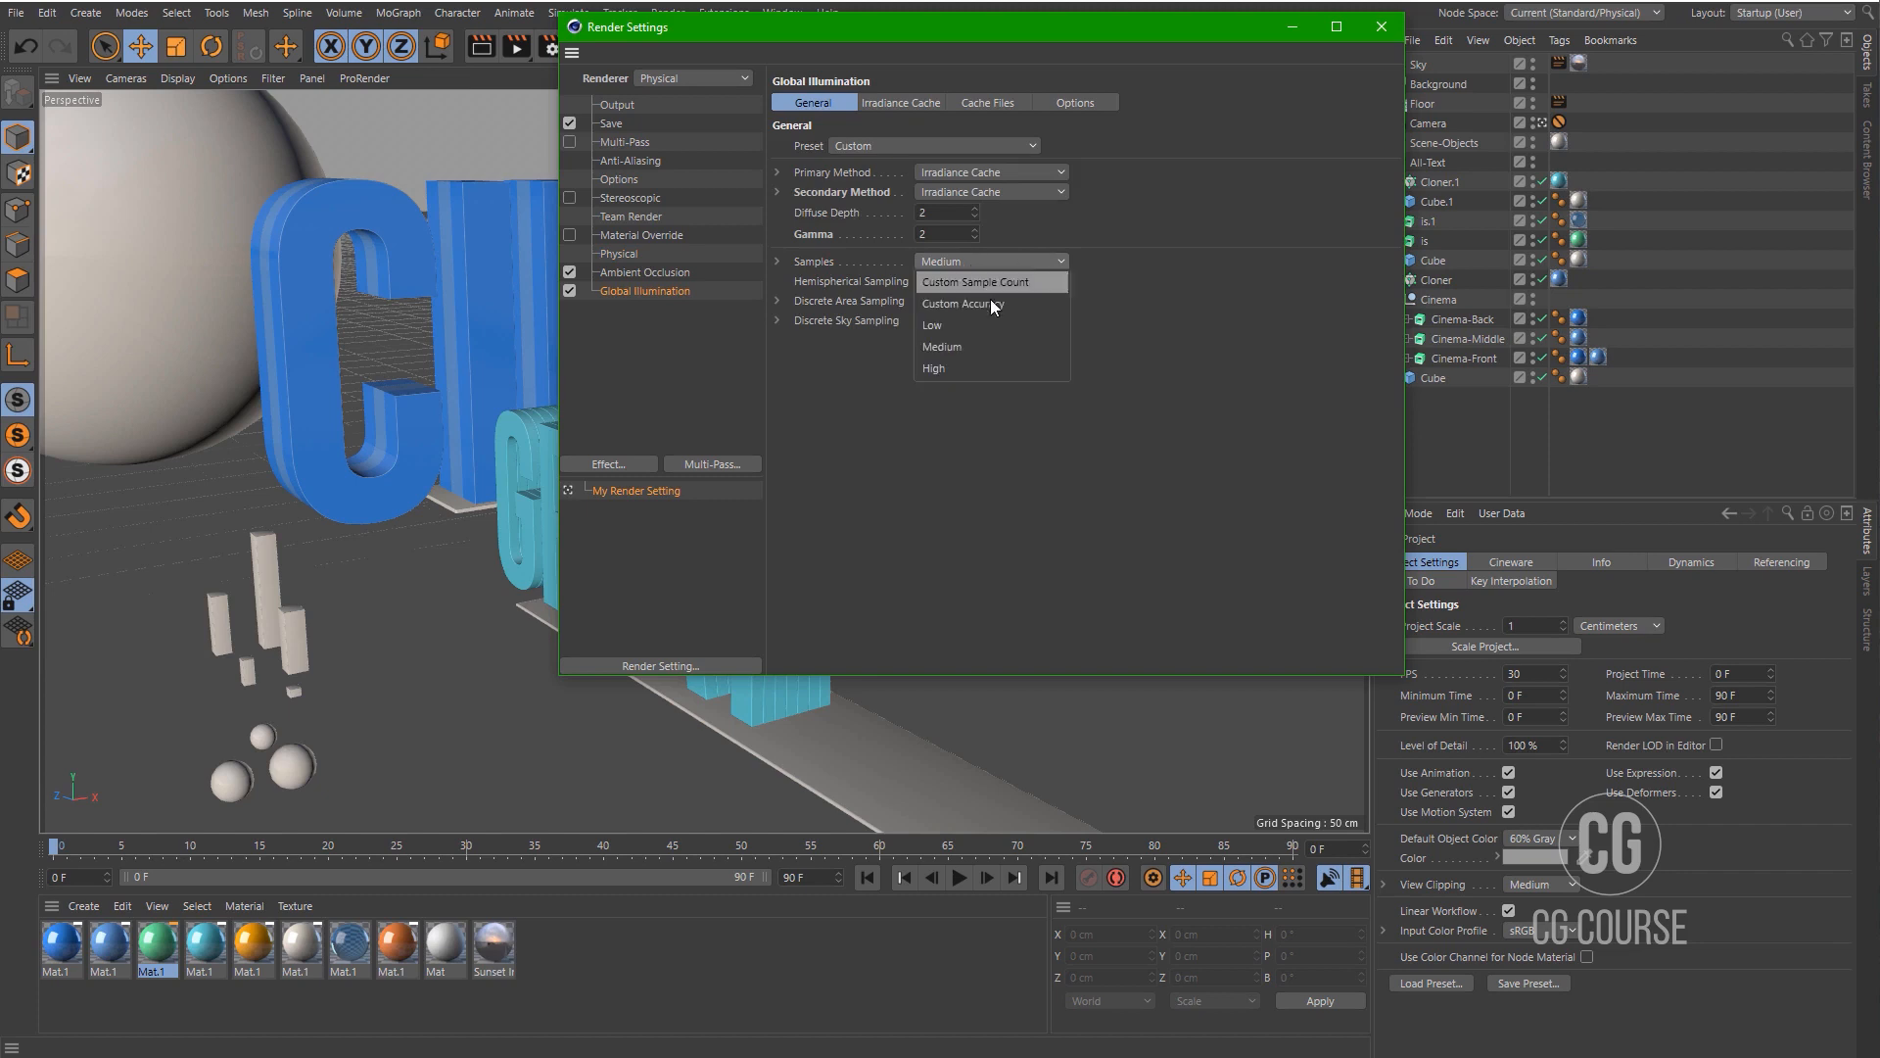
left_click(932, 370)
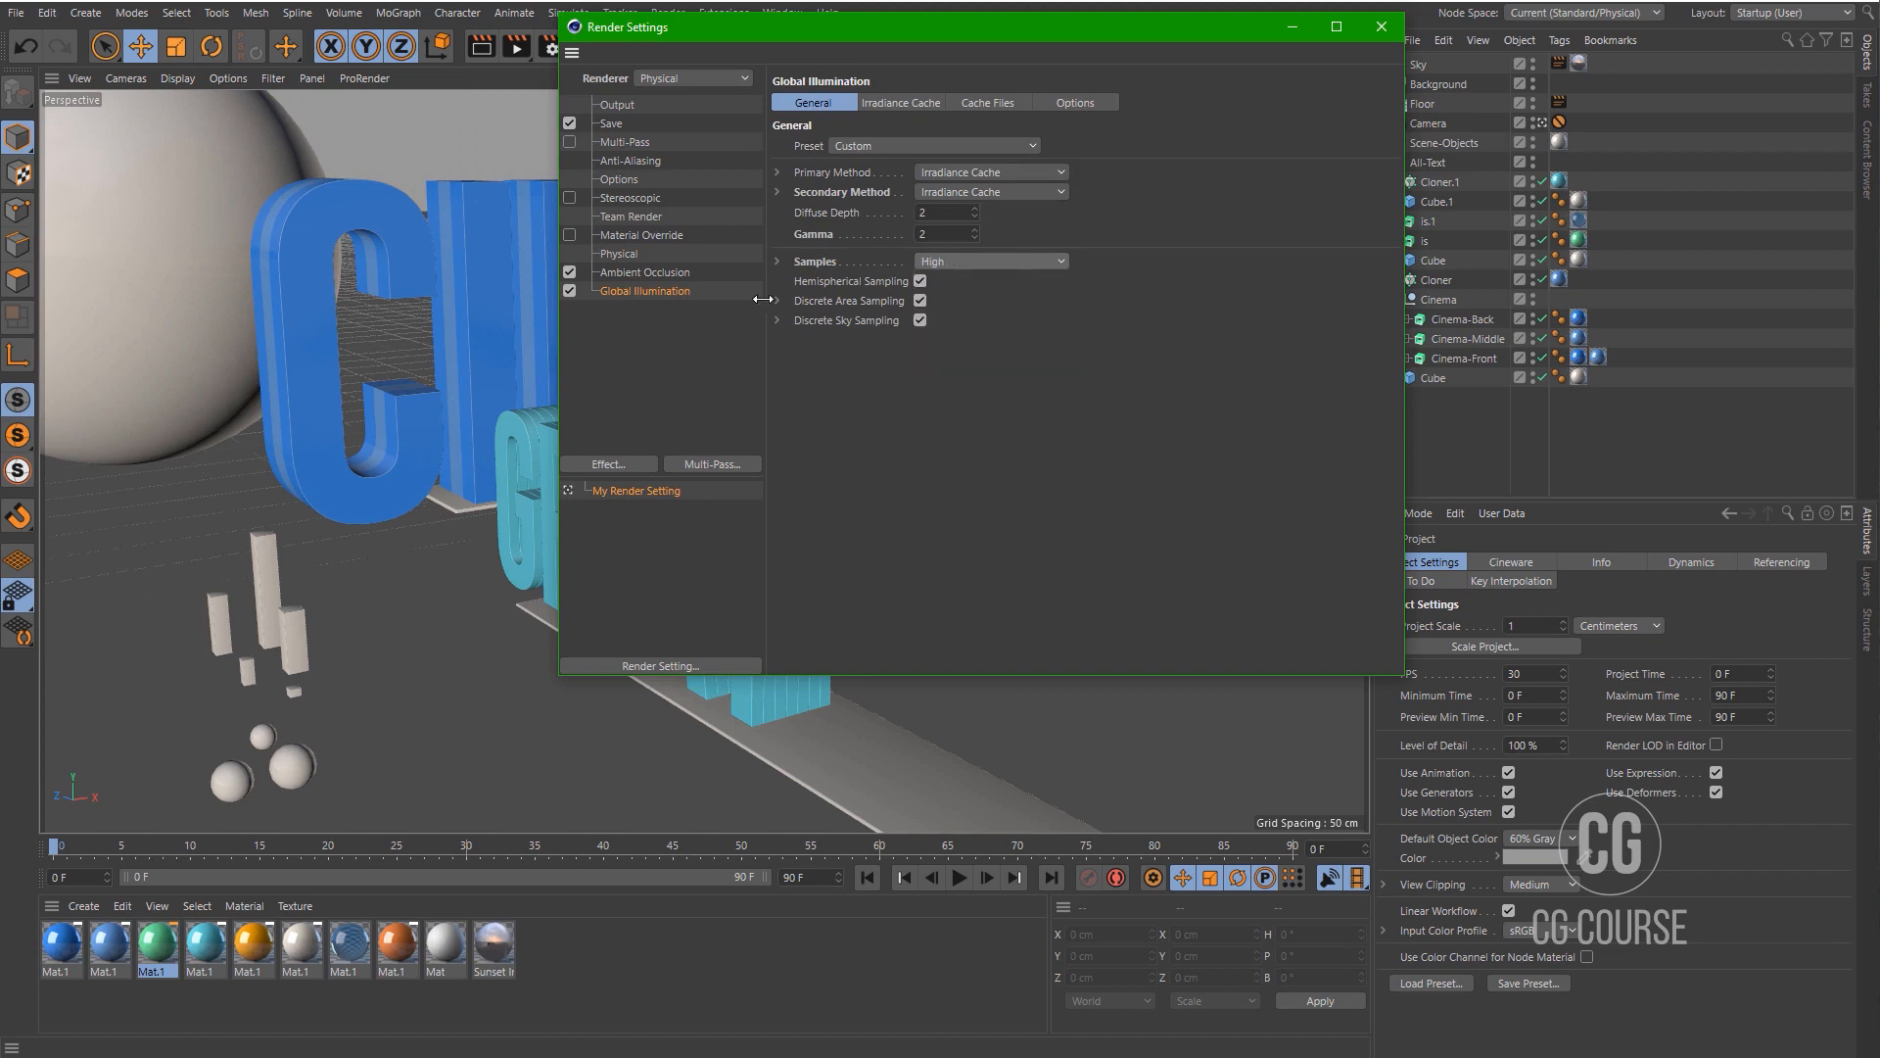
left_click(673, 274)
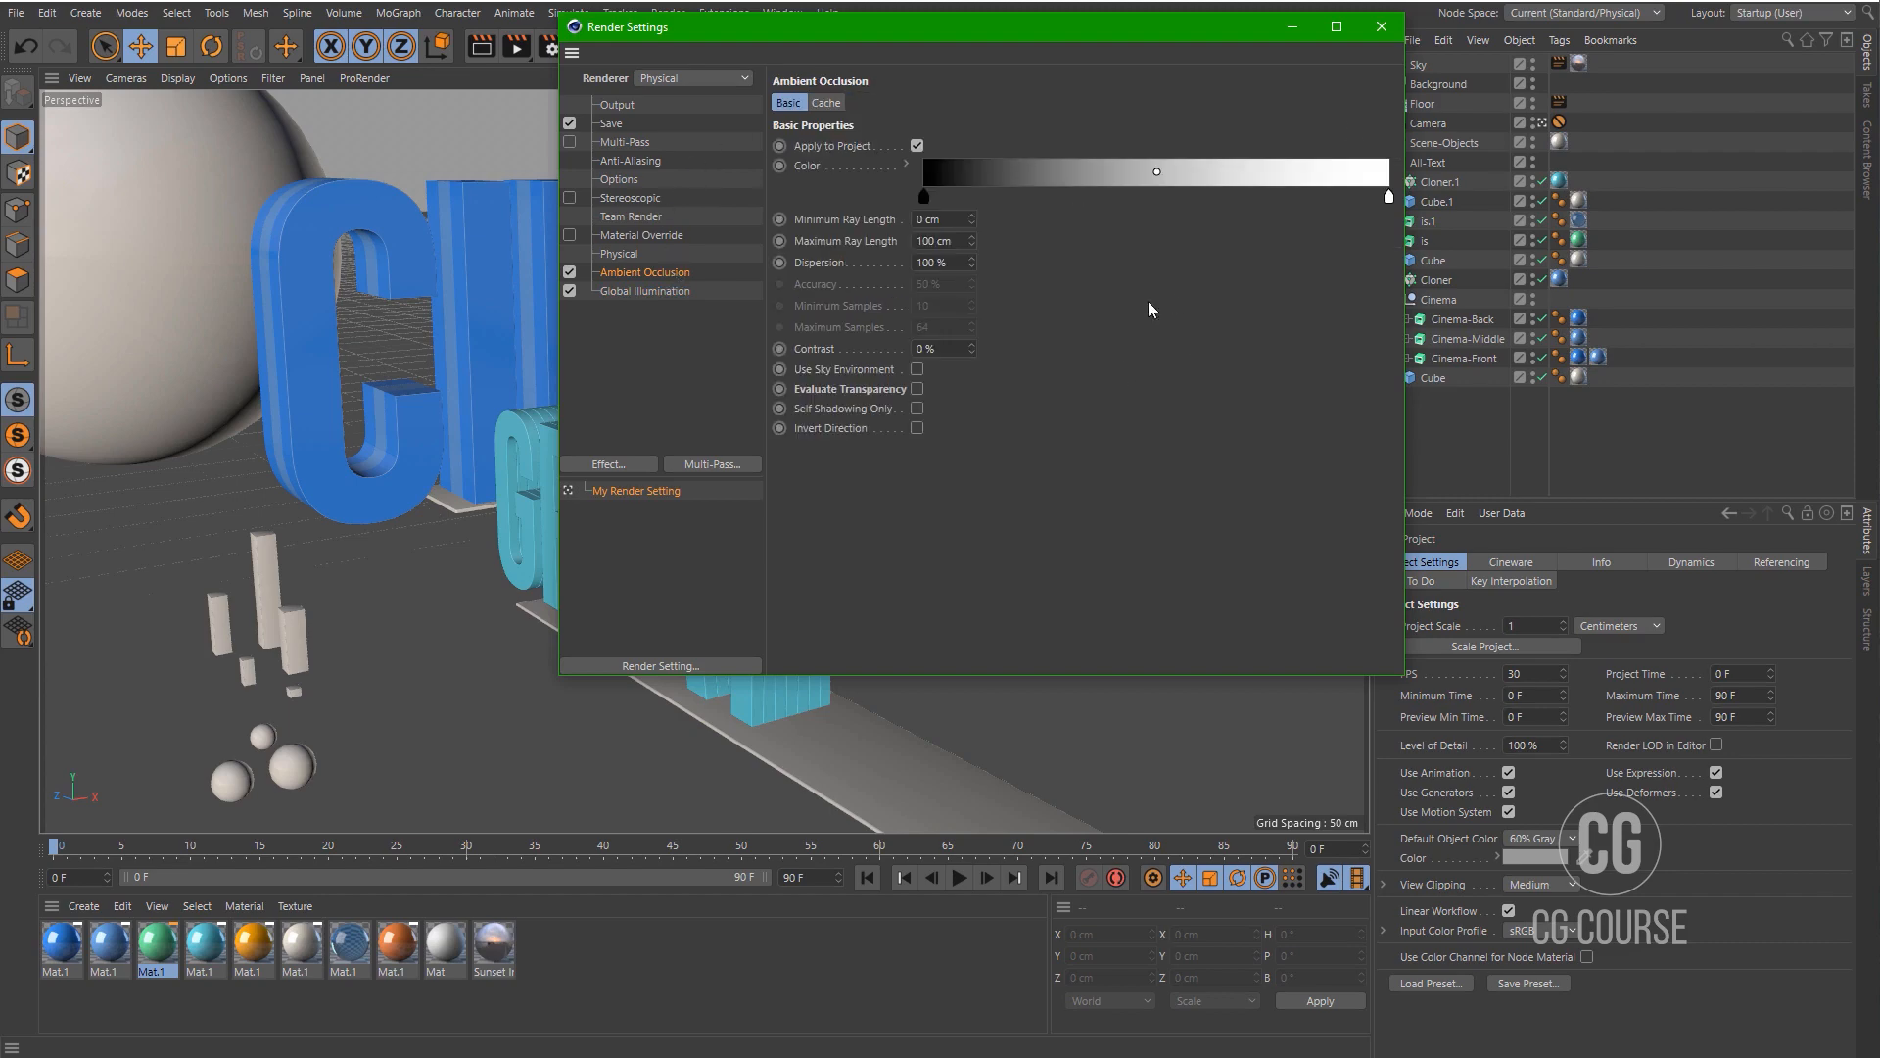
left_click(1381, 26)
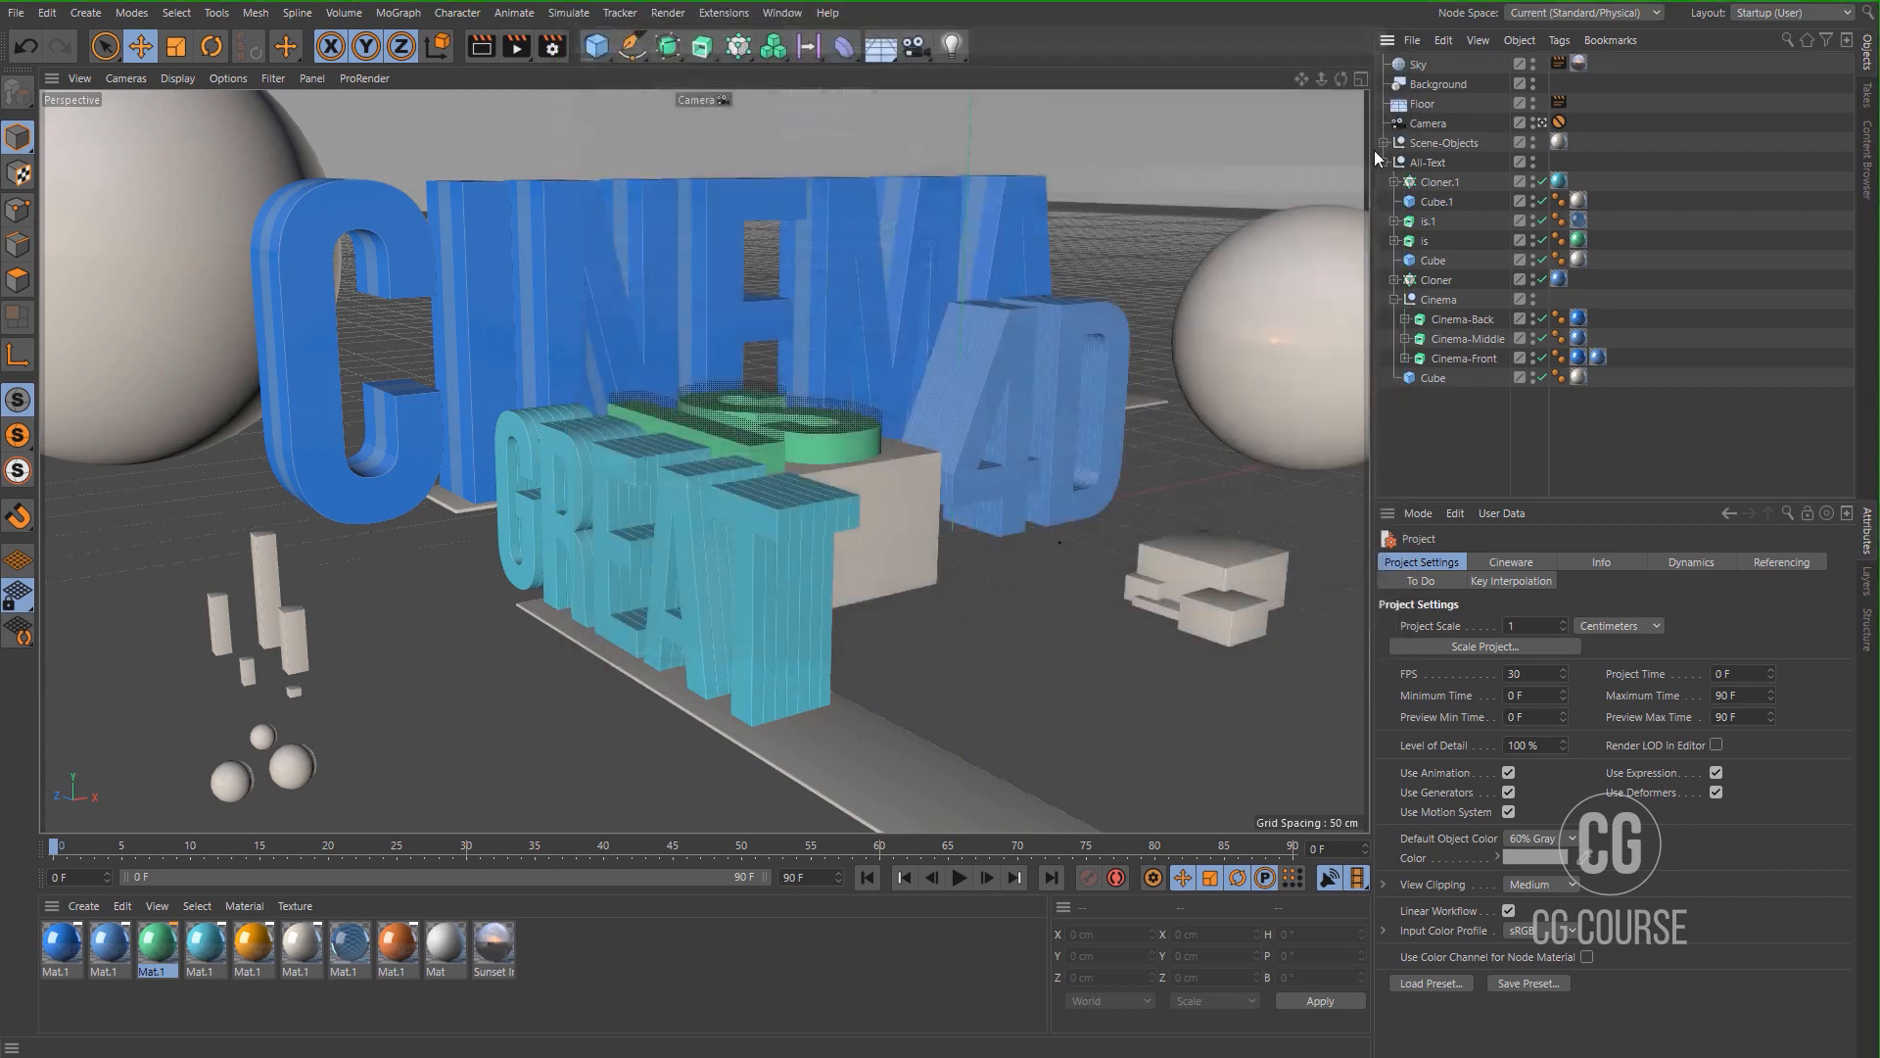
left_click(517, 51)
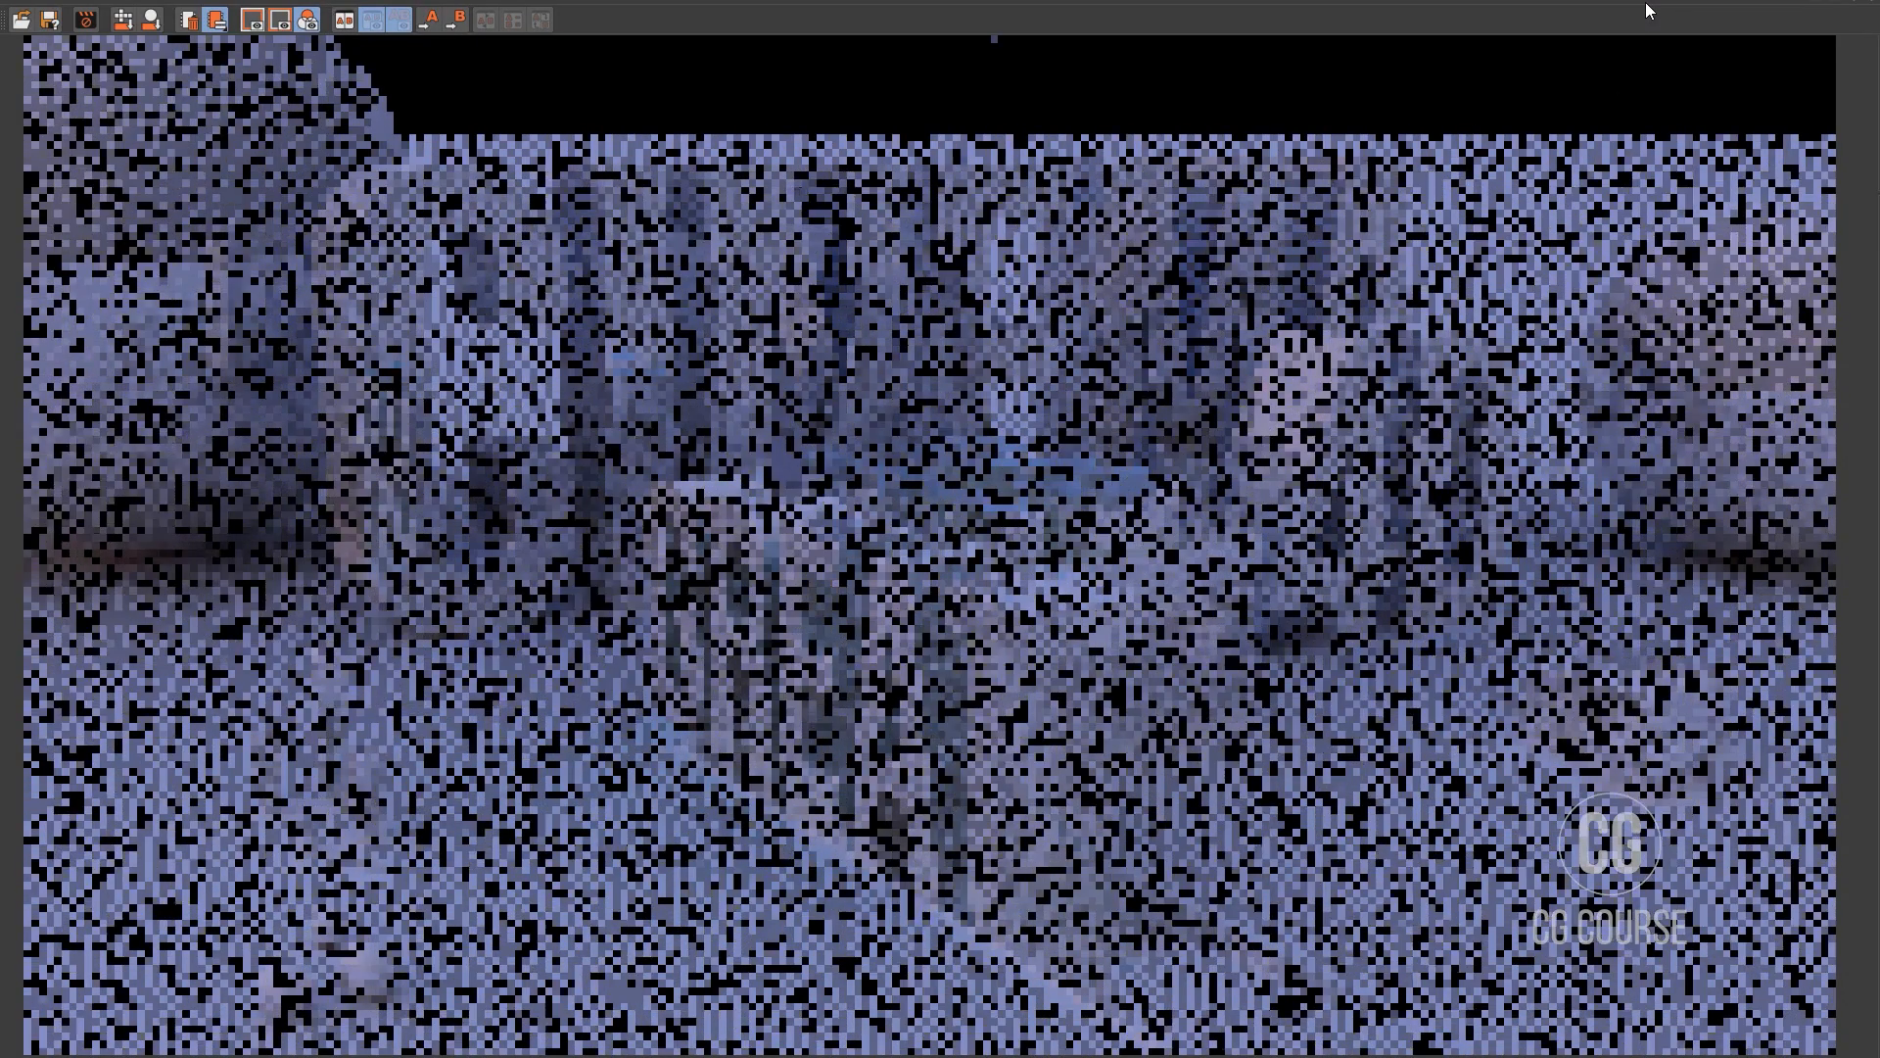